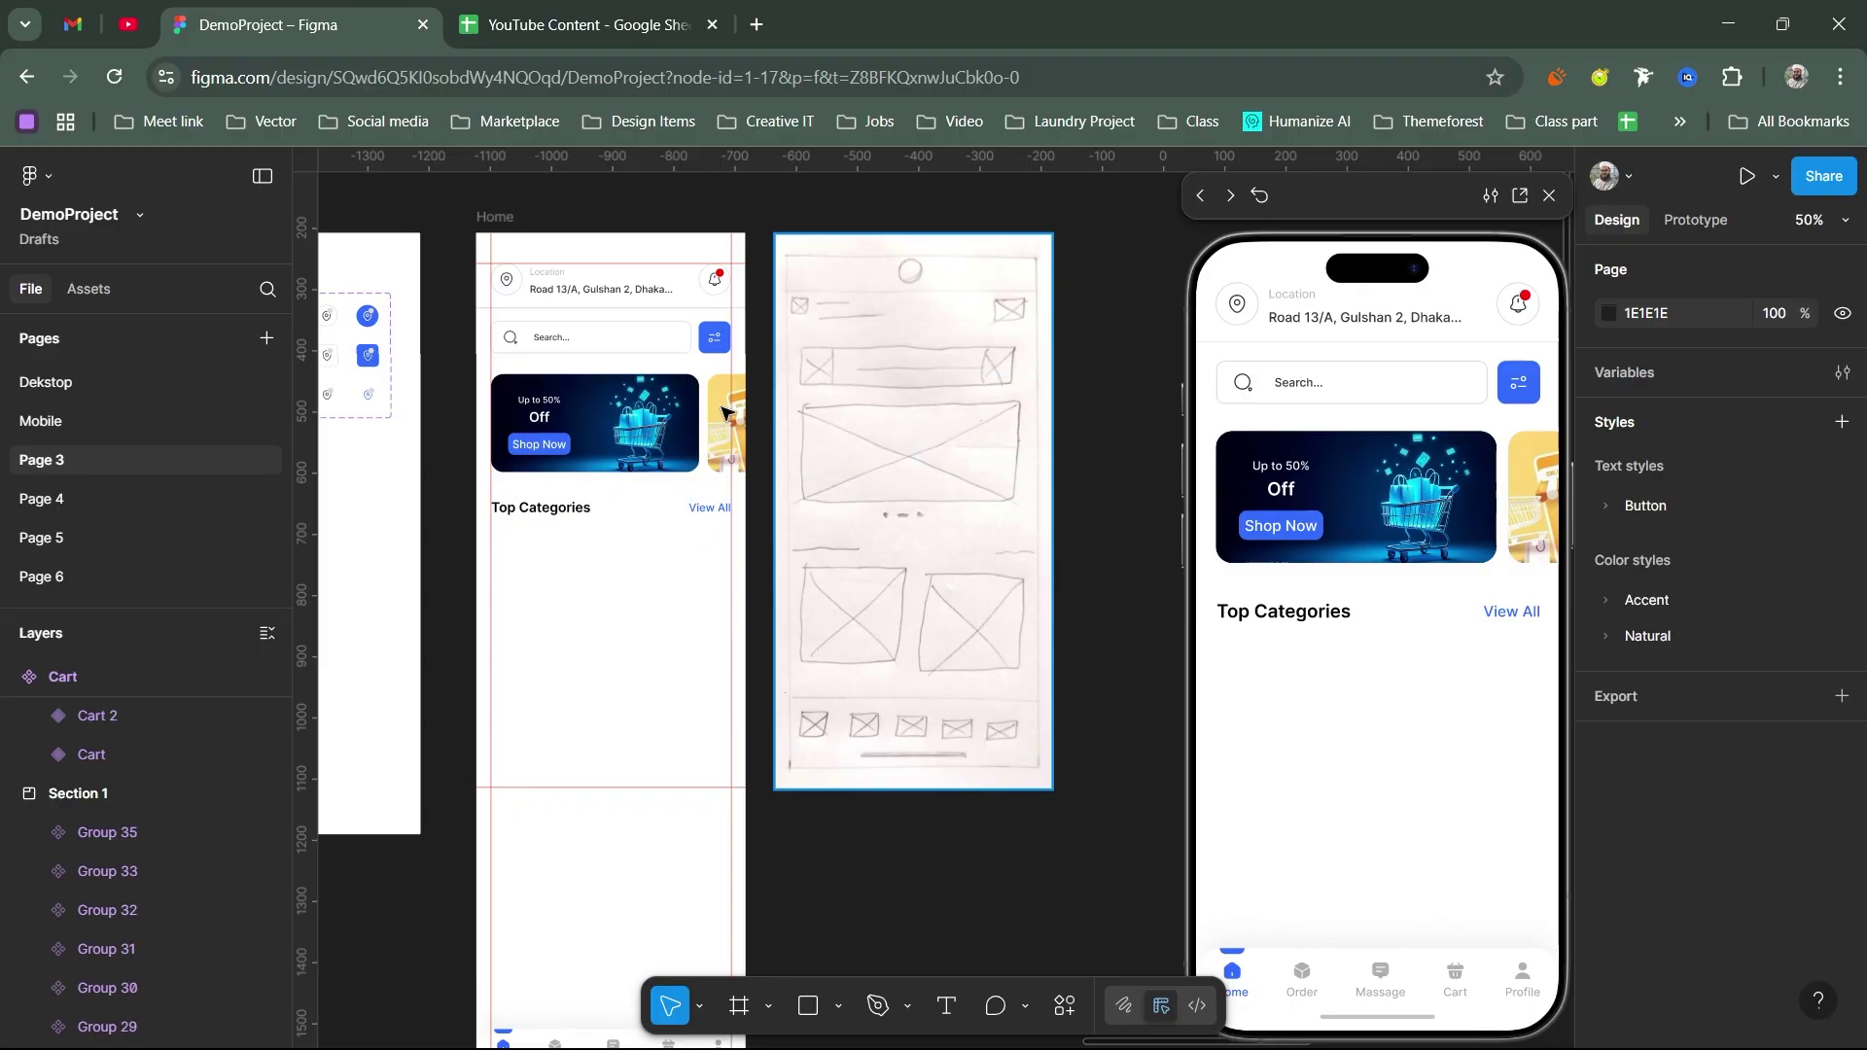
# Step: Examine the navigation bar variants and the icon set components in Section 1
pyautogui.hscroll(-3, 681, 209)
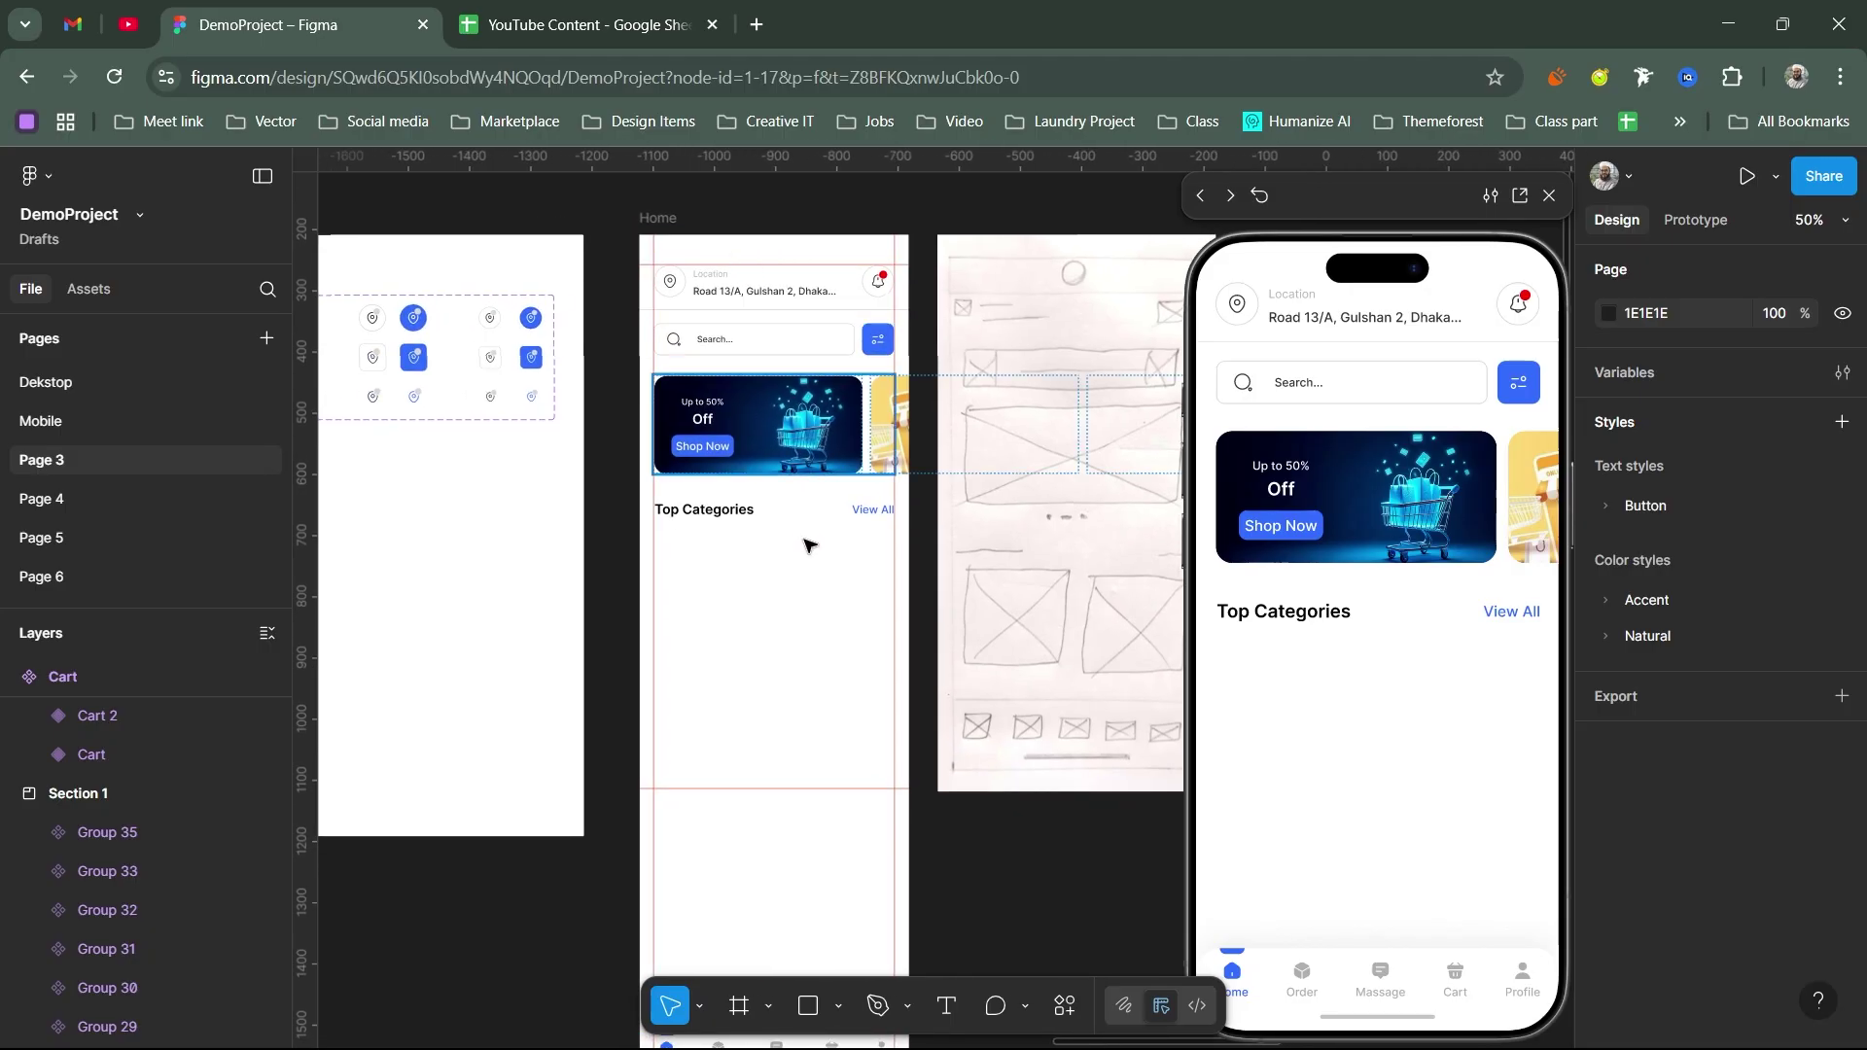
pyautogui.scroll(-2, 796, 521)
pyautogui.hscroll(-1, 1061, 557)
pyautogui.hscroll(-6, 1061, 558)
pyautogui.scroll(1, 1061, 557)
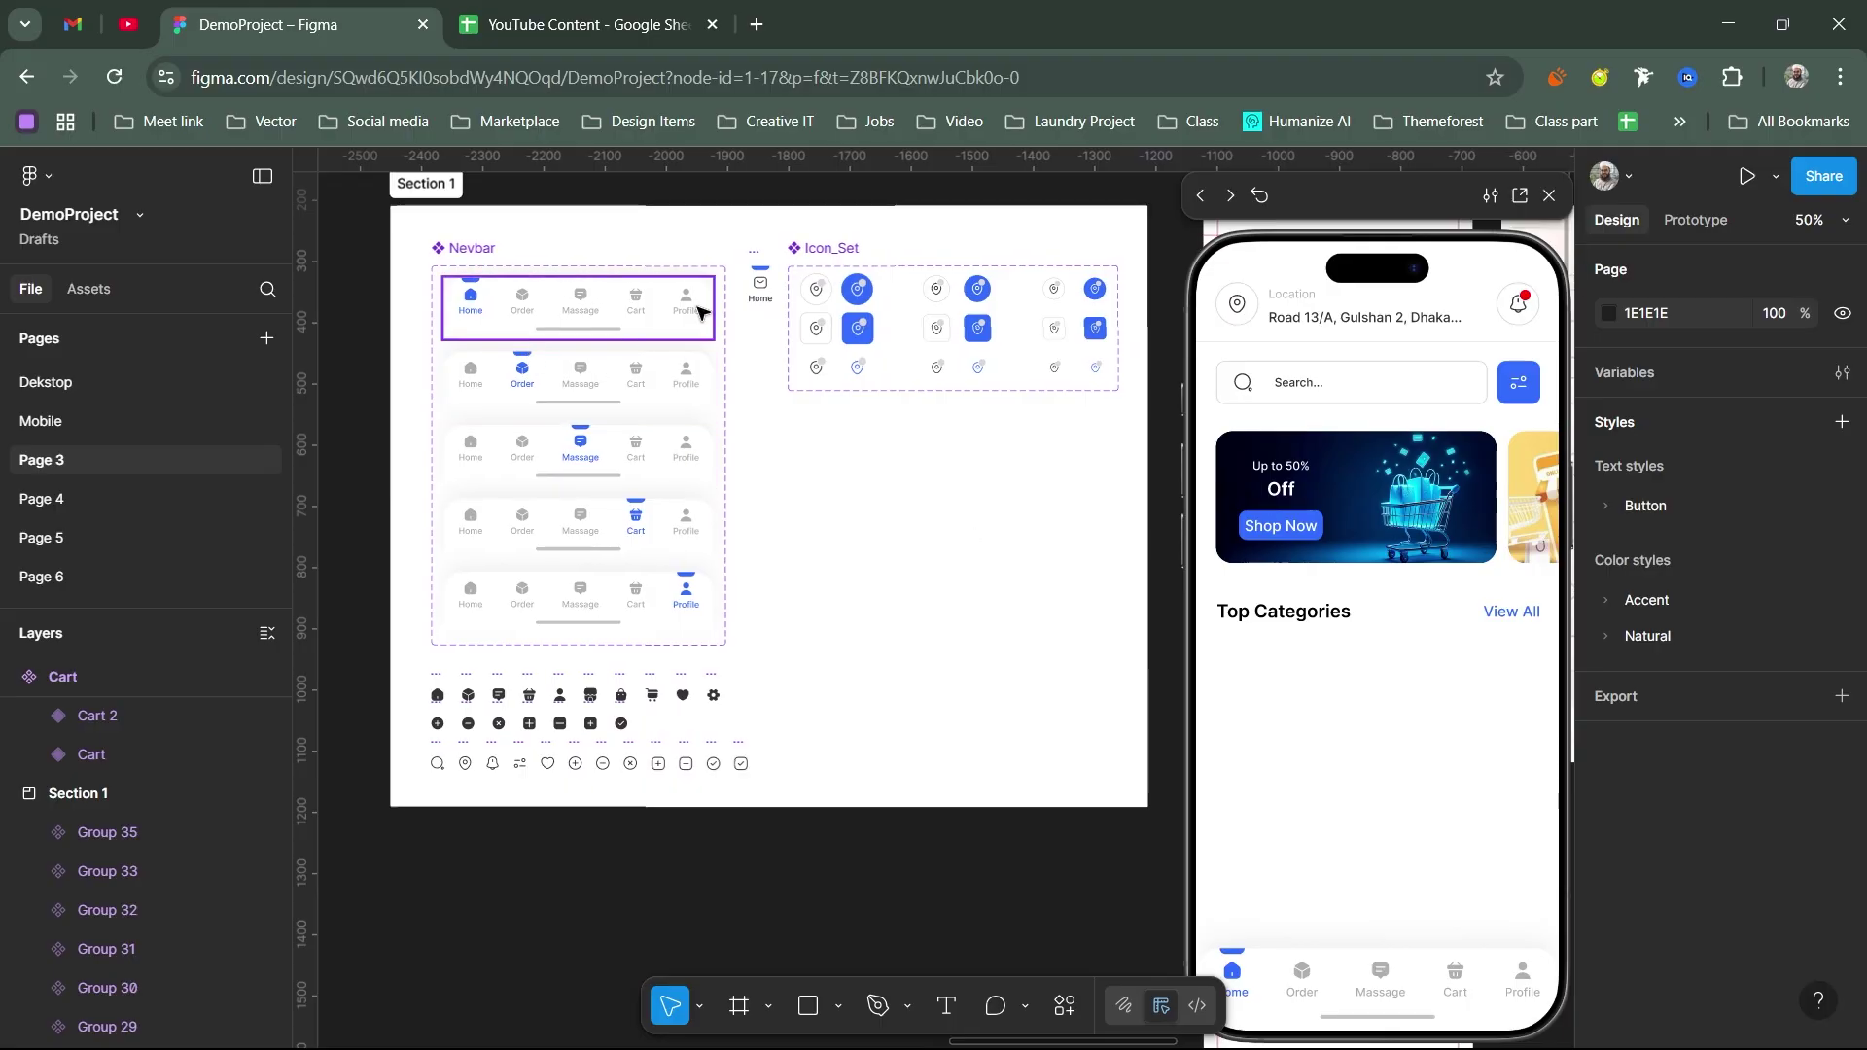
pyautogui.scroll(3, 763, 285)
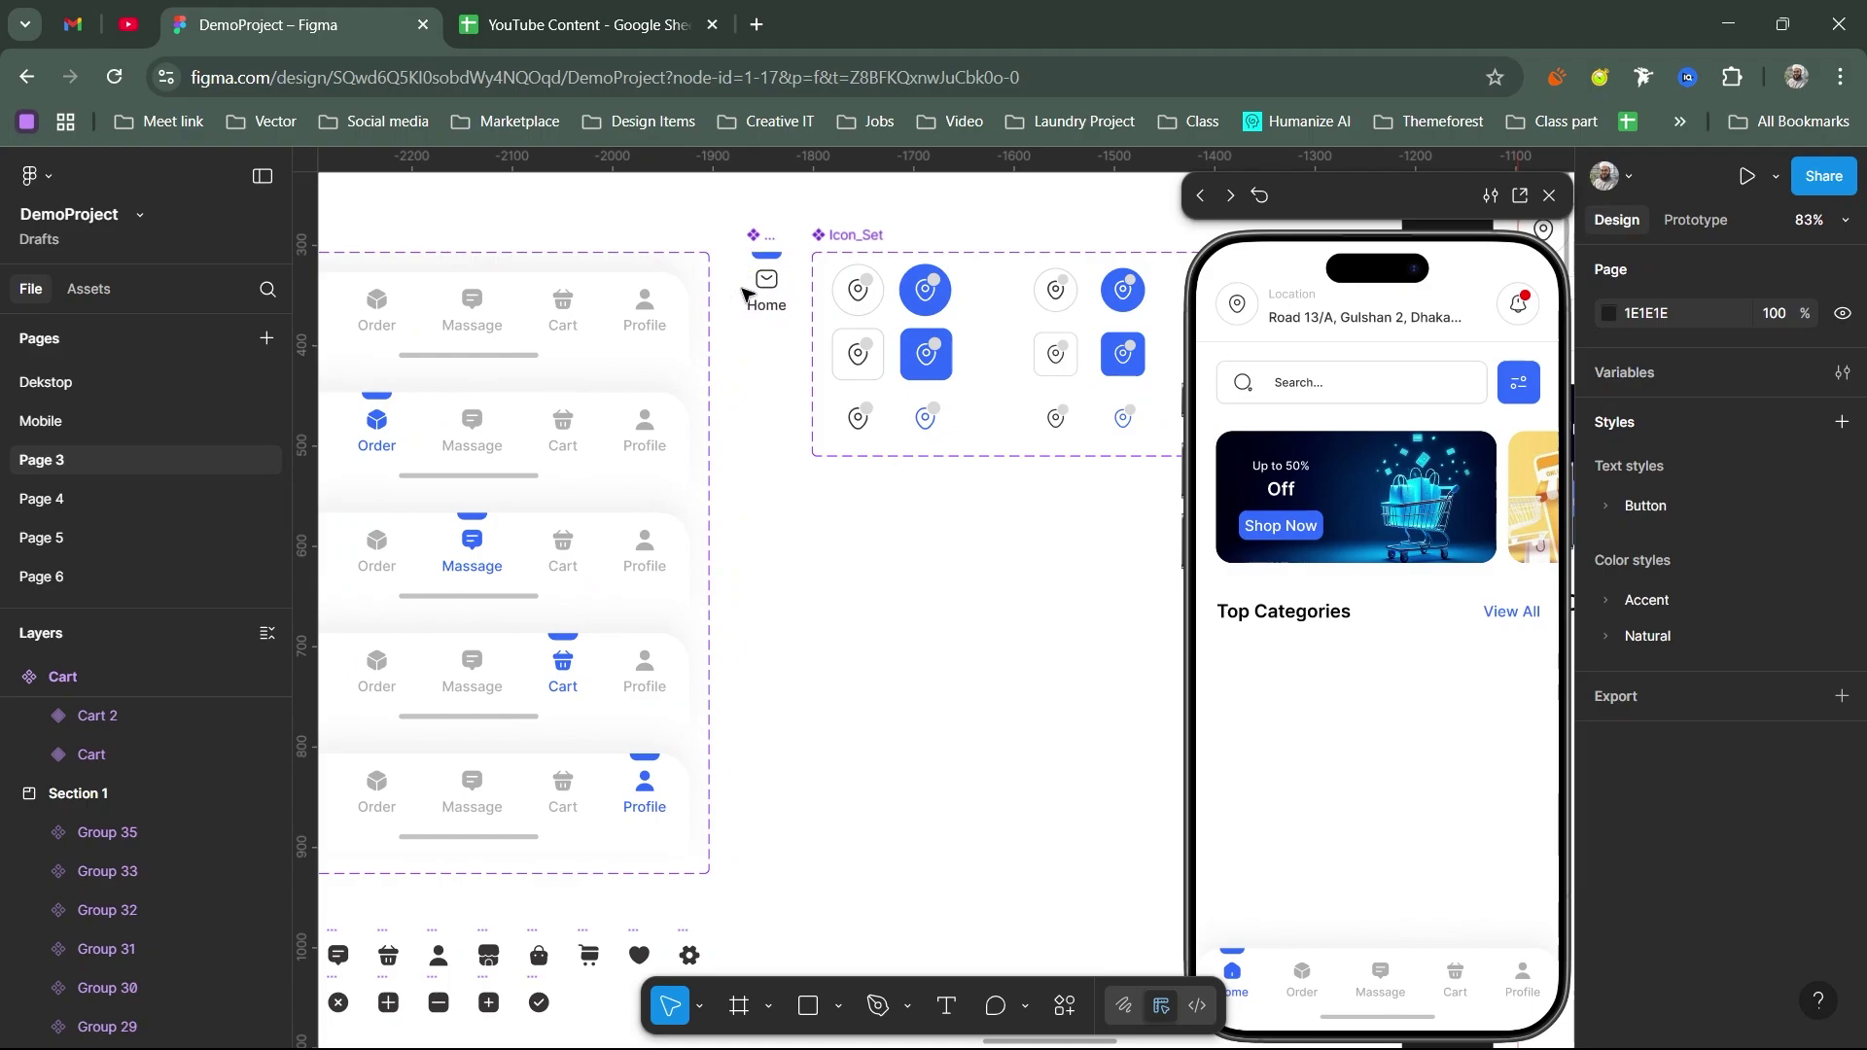
pyautogui.hscroll(-3, 758, 287)
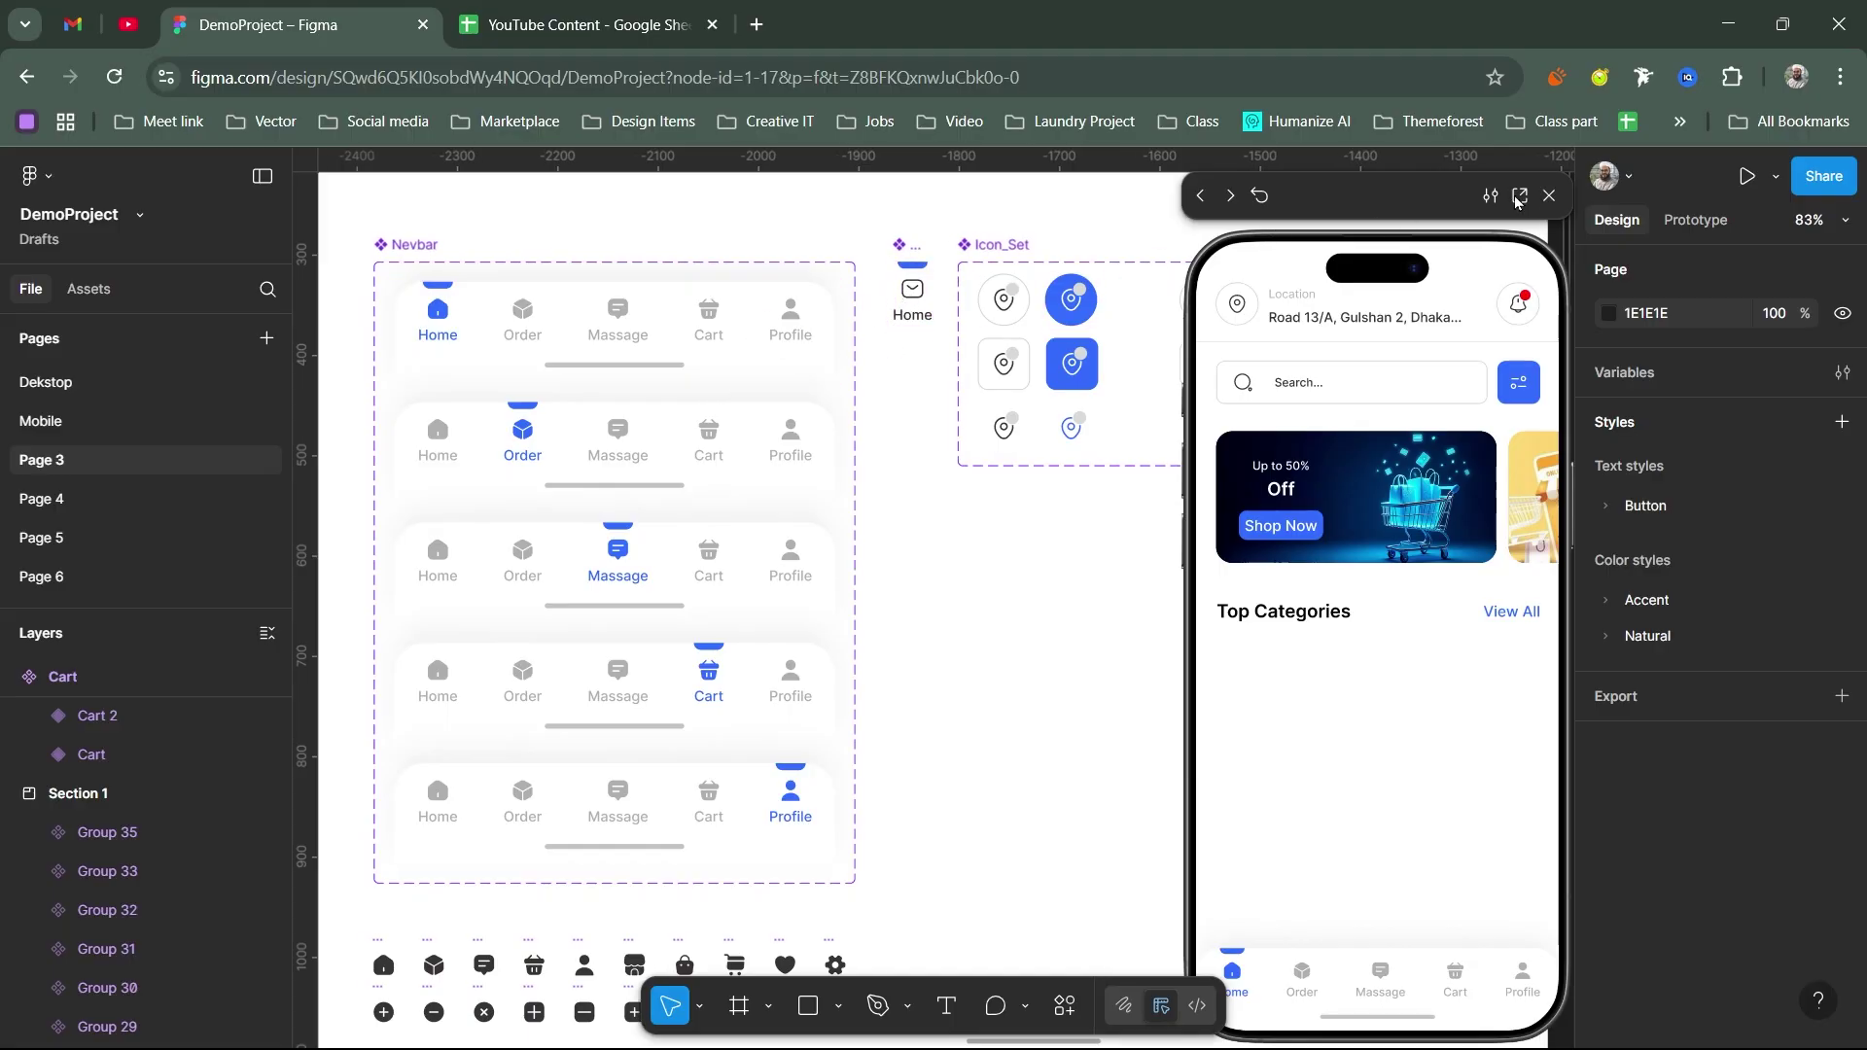
# Step: Close the prototype preview and examine the icon set and the Home frame from its header down to its navigation bar
pyautogui.click(1549, 195)
pyautogui.hscroll(2, 1167, 312)
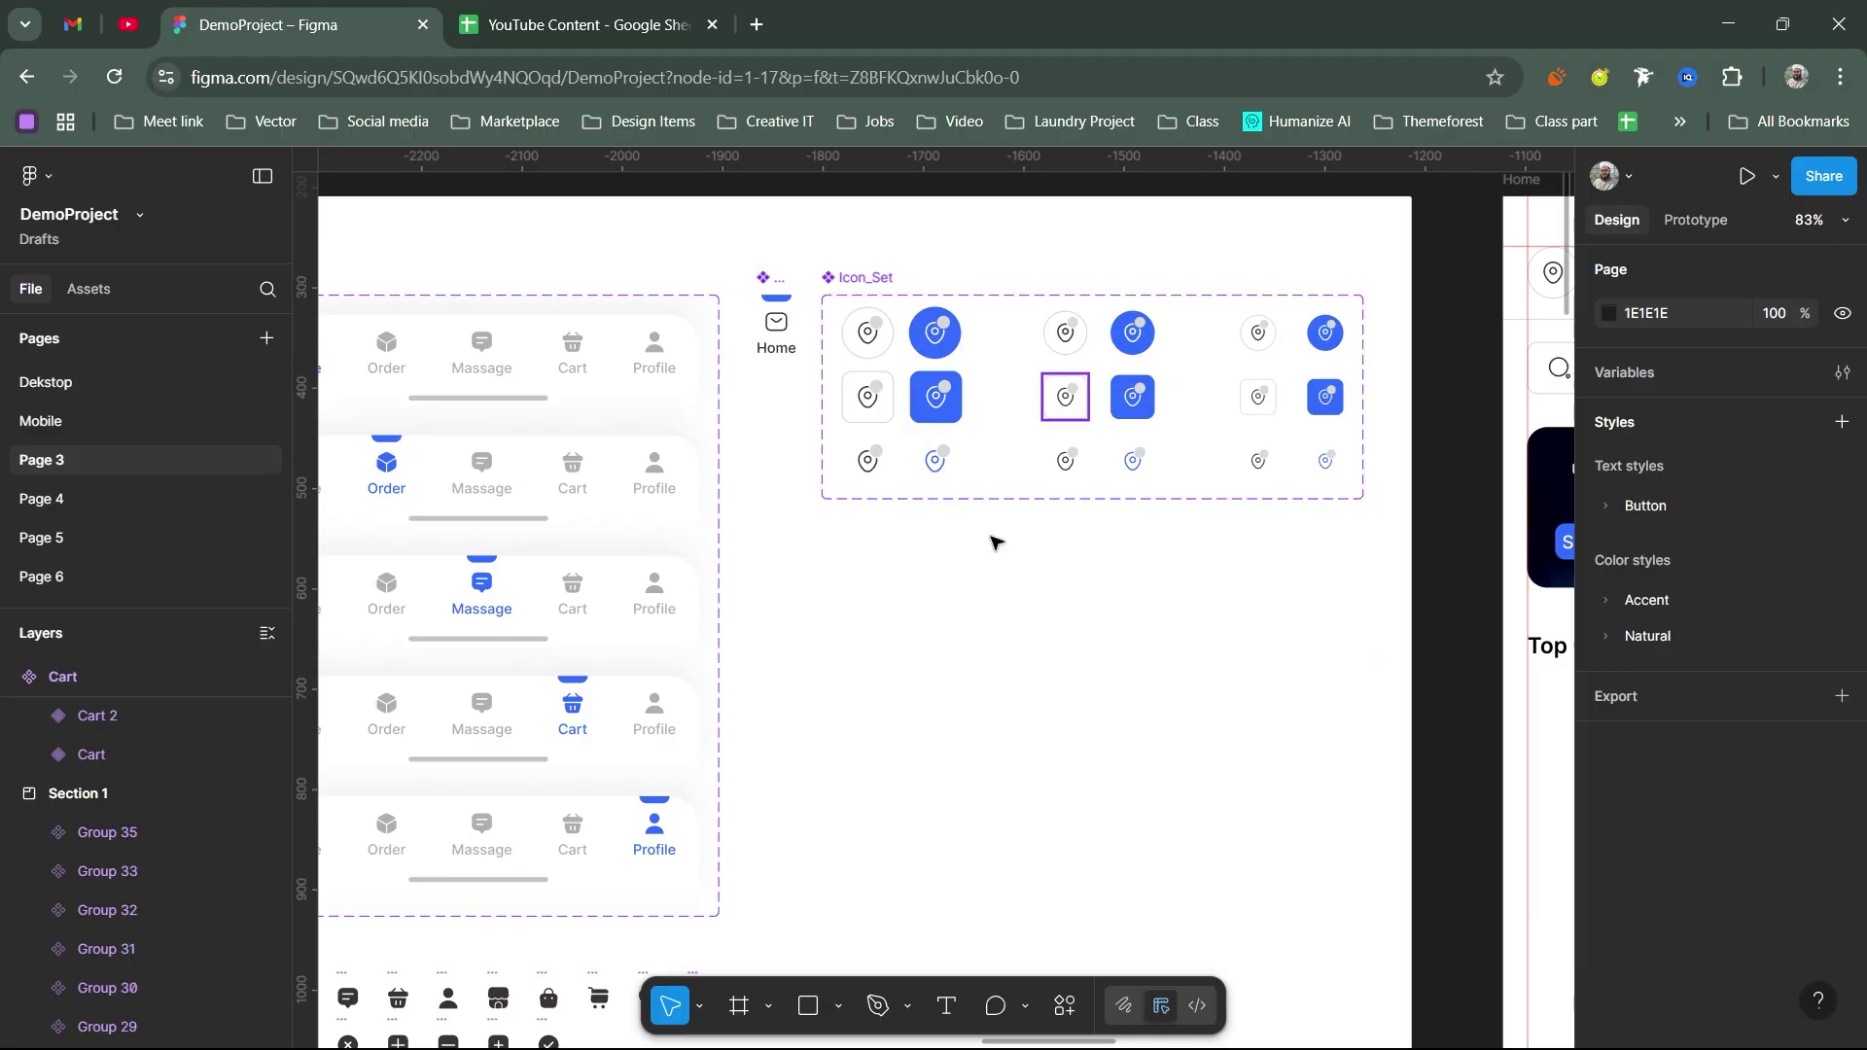
pyautogui.moveTo(992, 538); pyautogui.dragTo(1187, 426)
pyautogui.hscroll(10, 938, 668)
pyautogui.scroll(2, 937, 667)
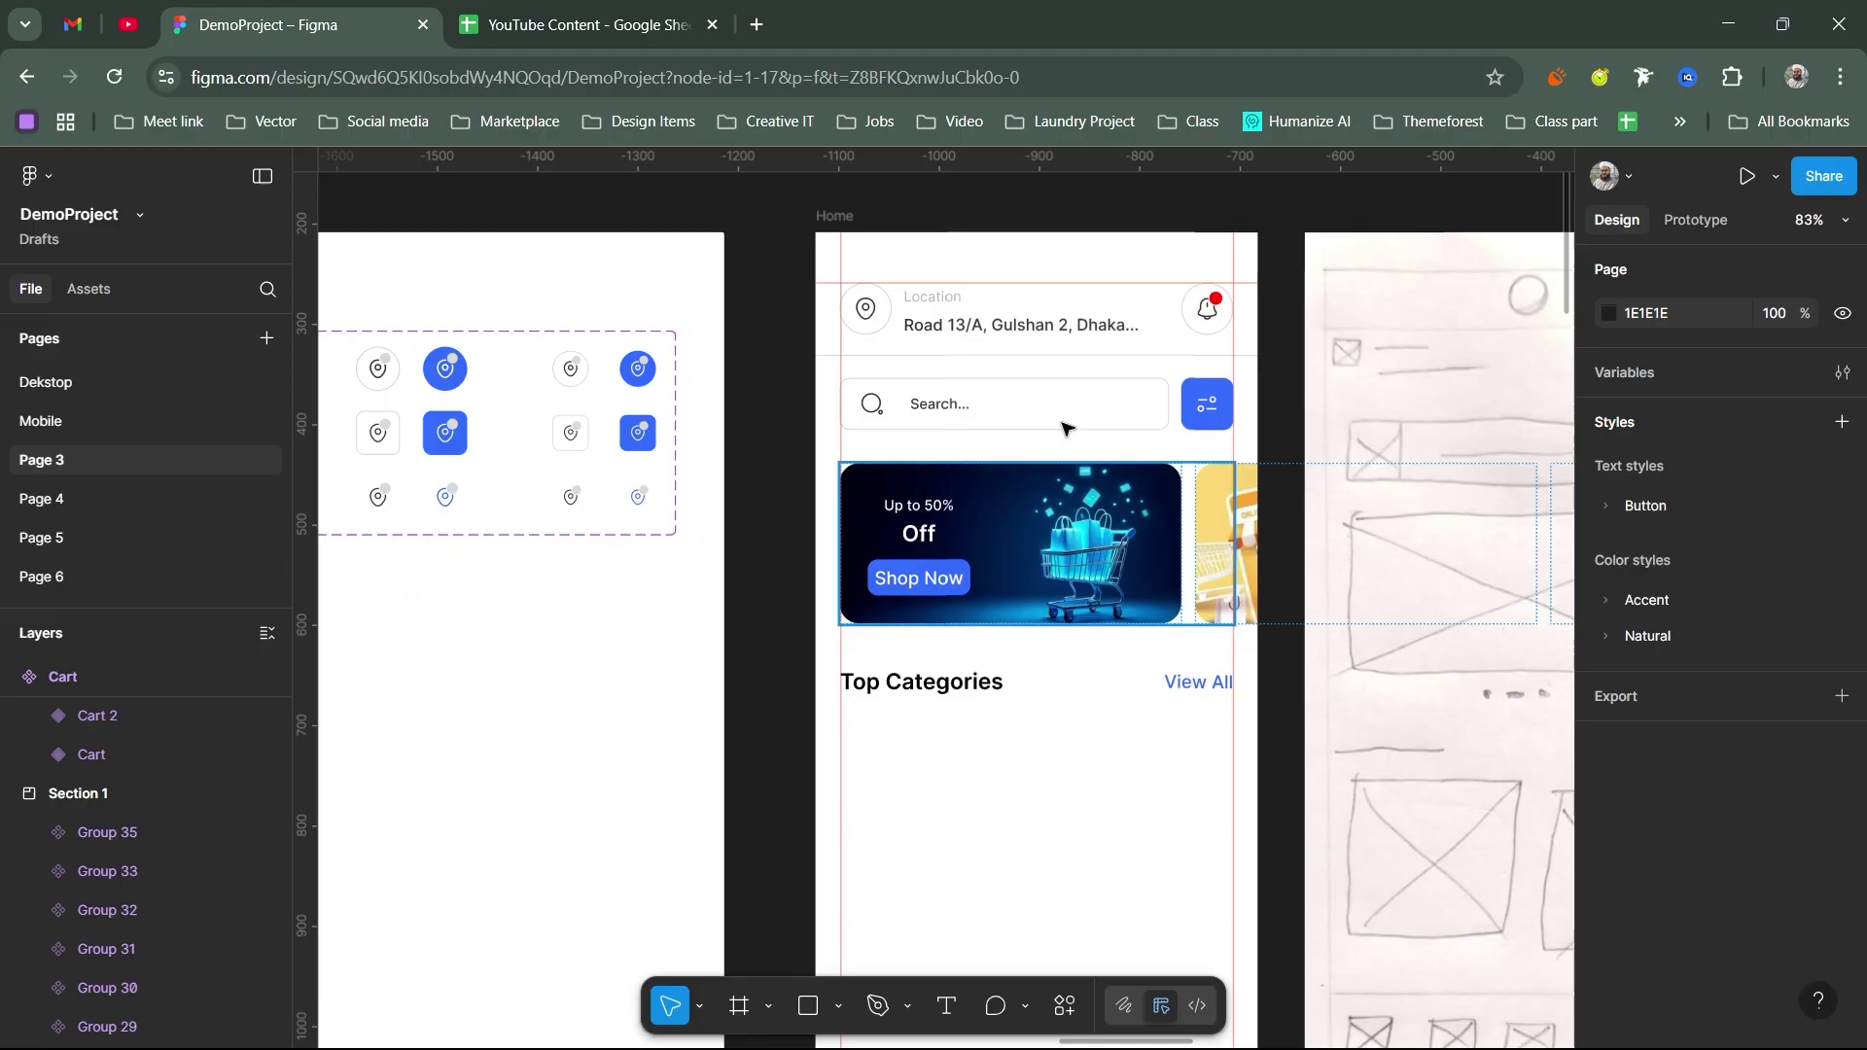
pyautogui.scroll(-10, 1037, 550)
pyautogui.hscroll(2, 1037, 550)
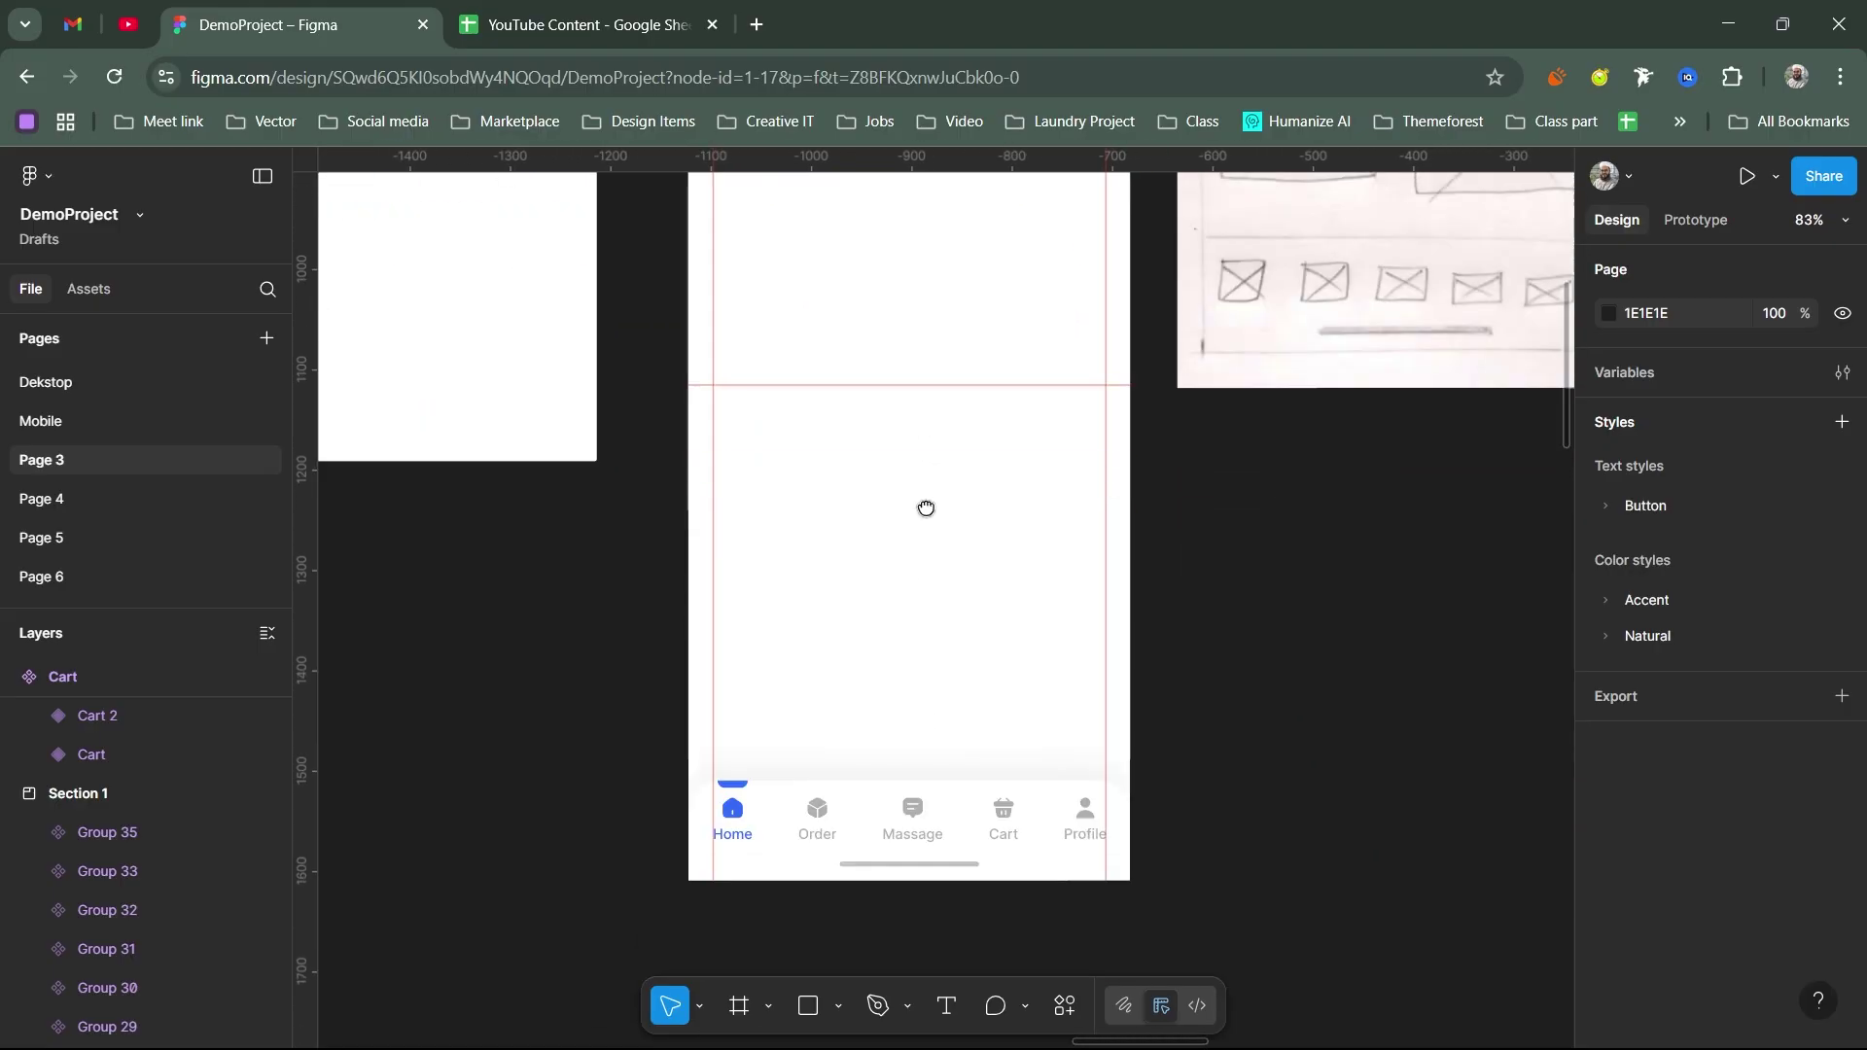
pyautogui.scroll(3, 988, 471)
pyautogui.hscroll(-1, 988, 471)
pyautogui.scroll(-4, 996, 551)
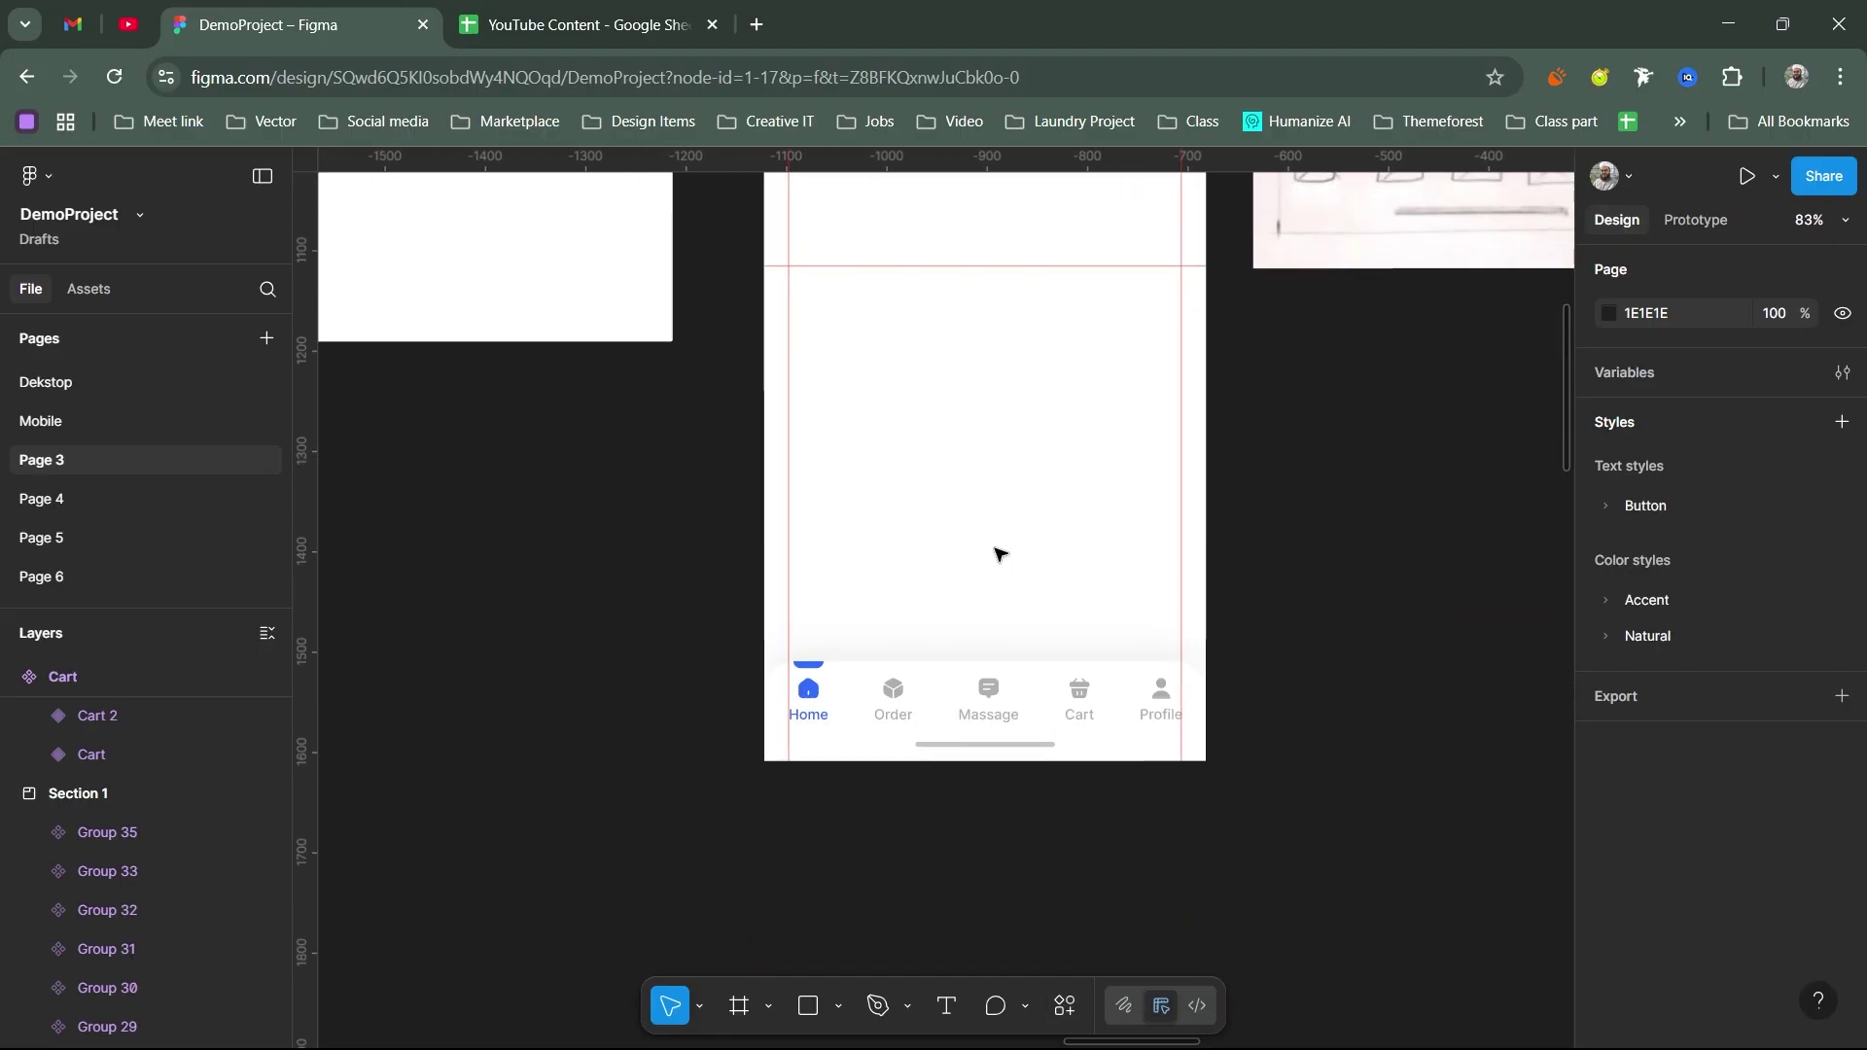
pyautogui.scroll(6, 988, 592)
pyautogui.scroll(4, 1029, 578)
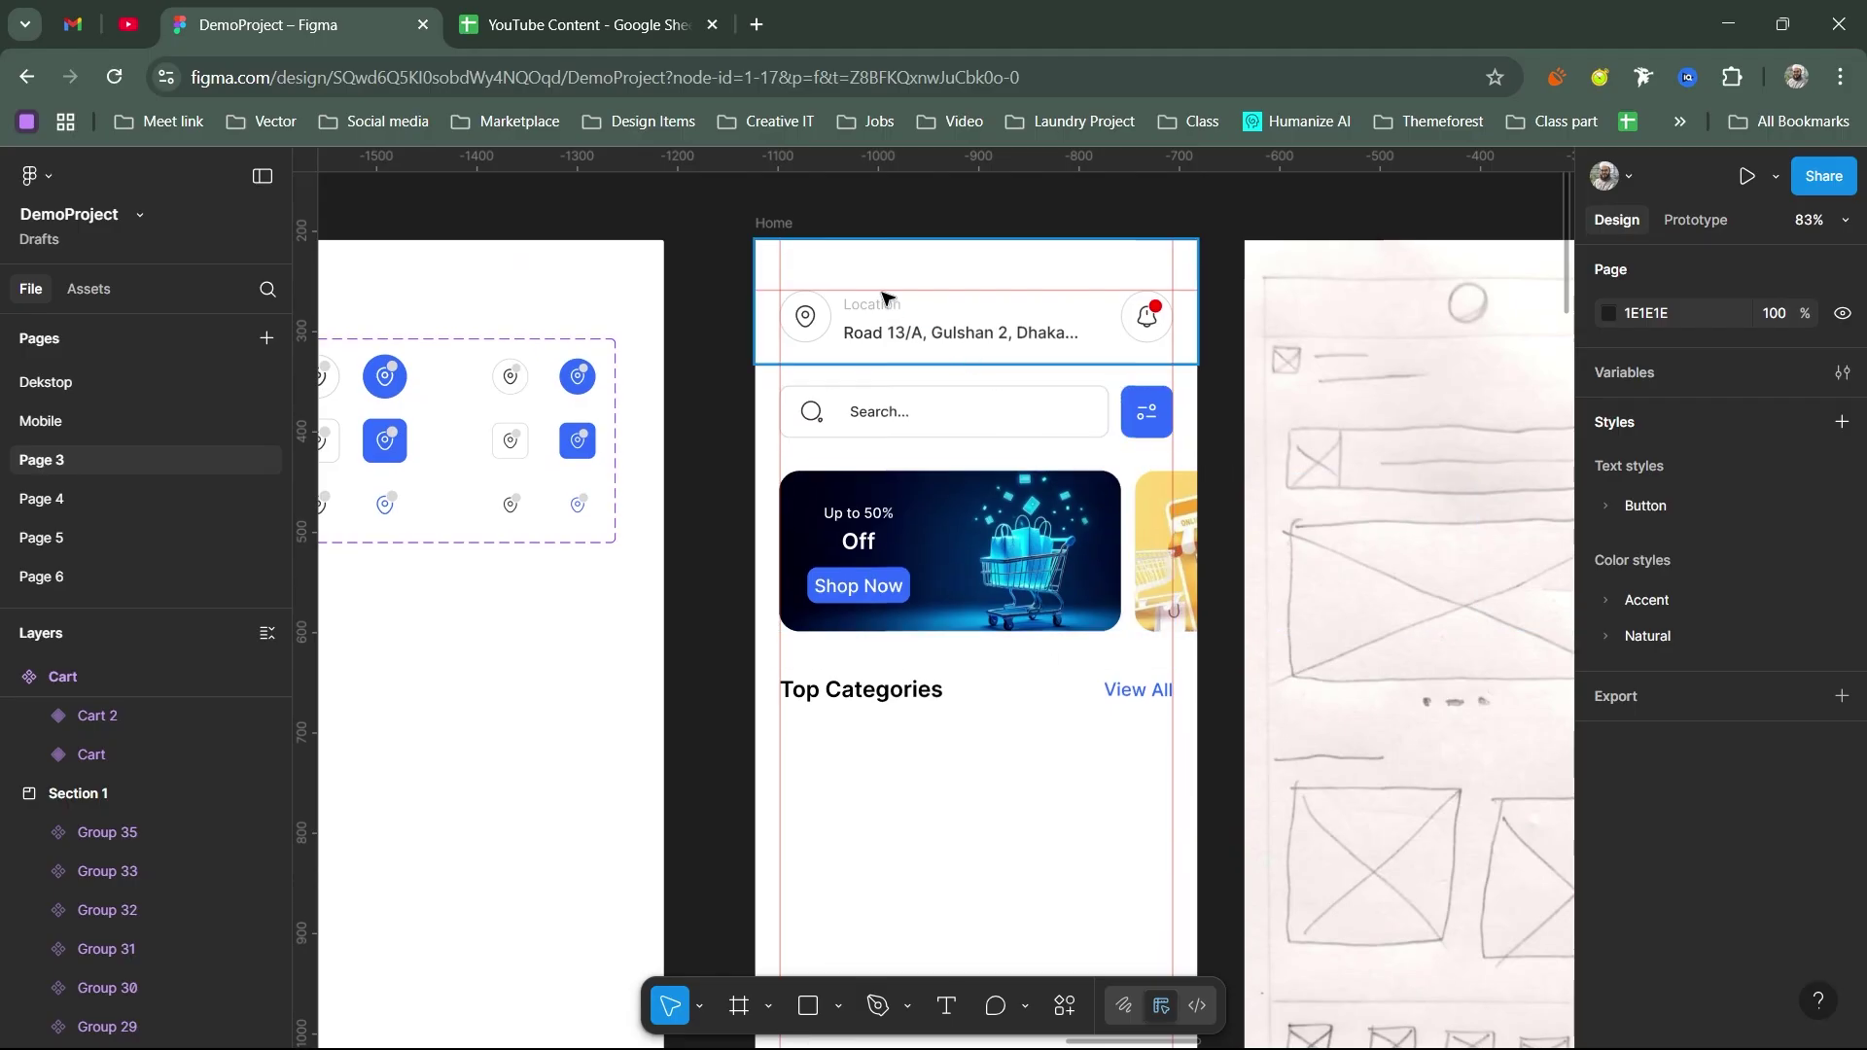
# Step: Preview the Home frame as a prototype and inspect the scroll behavior settings of its navigation bar
pyautogui.click(784, 227)
pyautogui.click(783, 226)
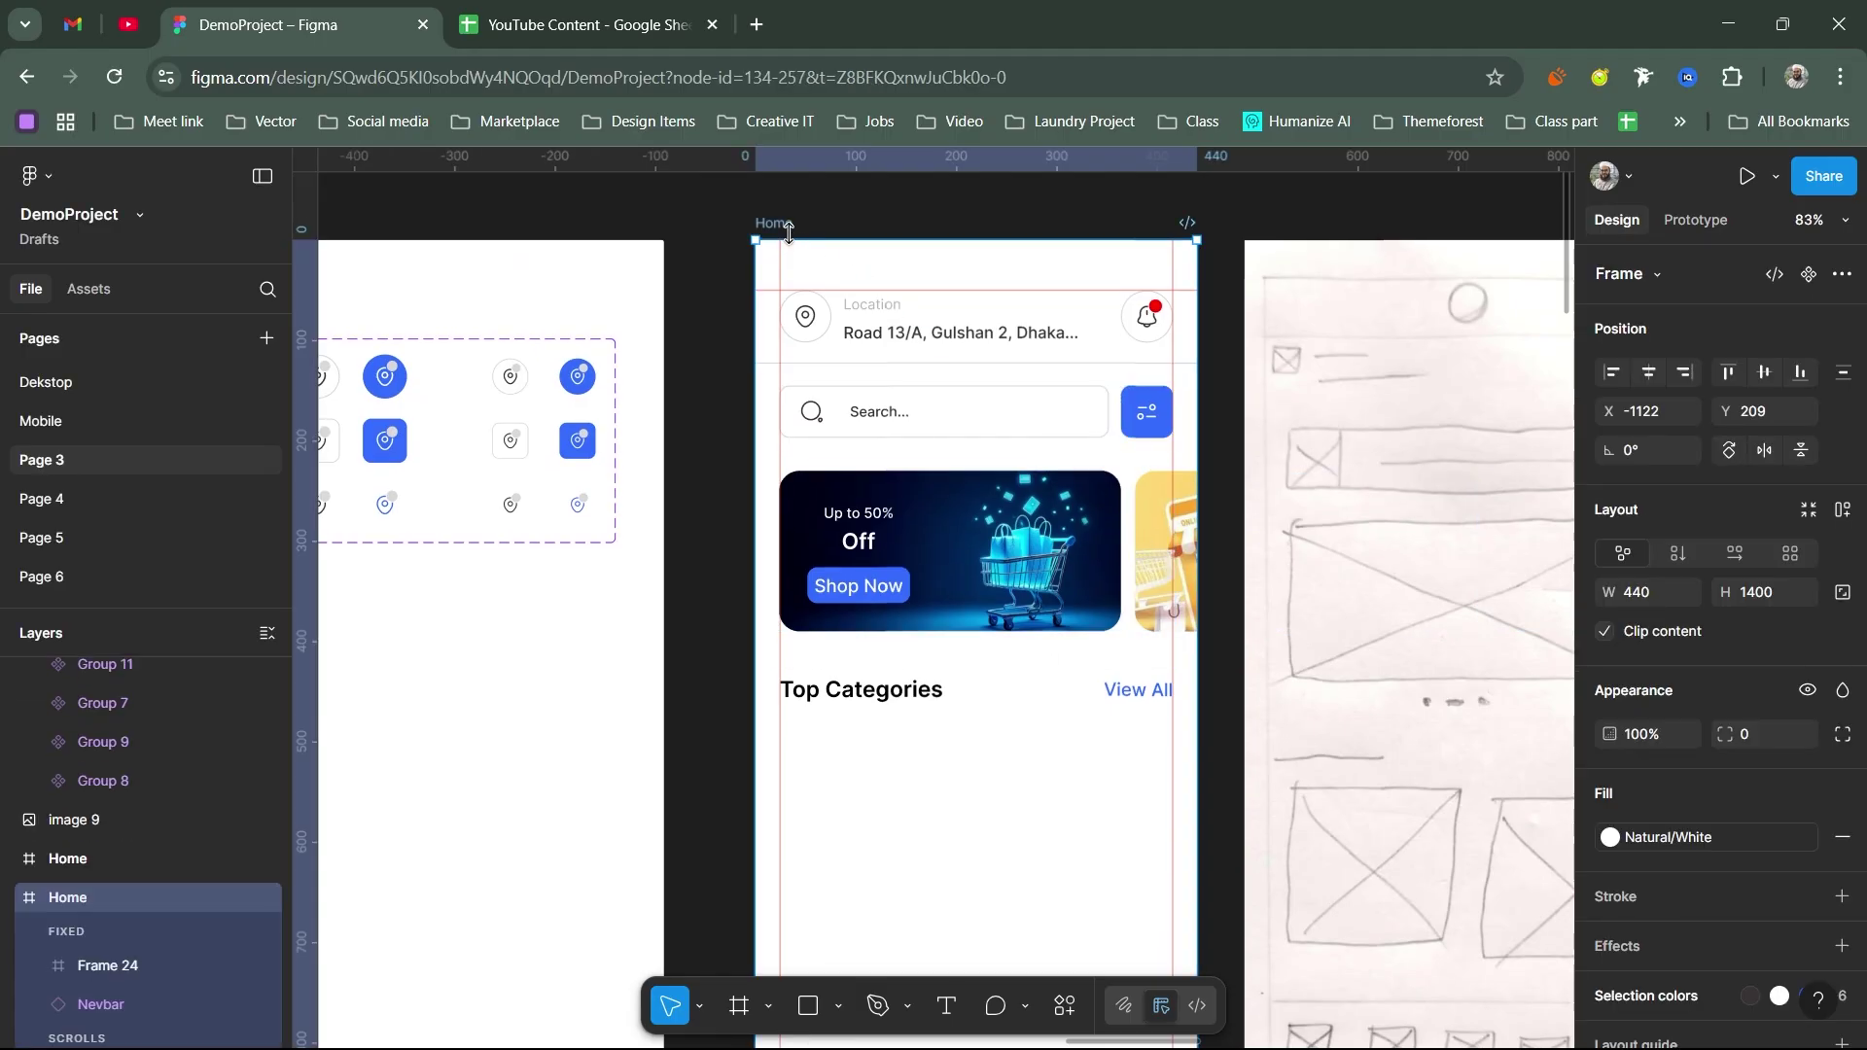
pyautogui.hotkey('shift', 'space')
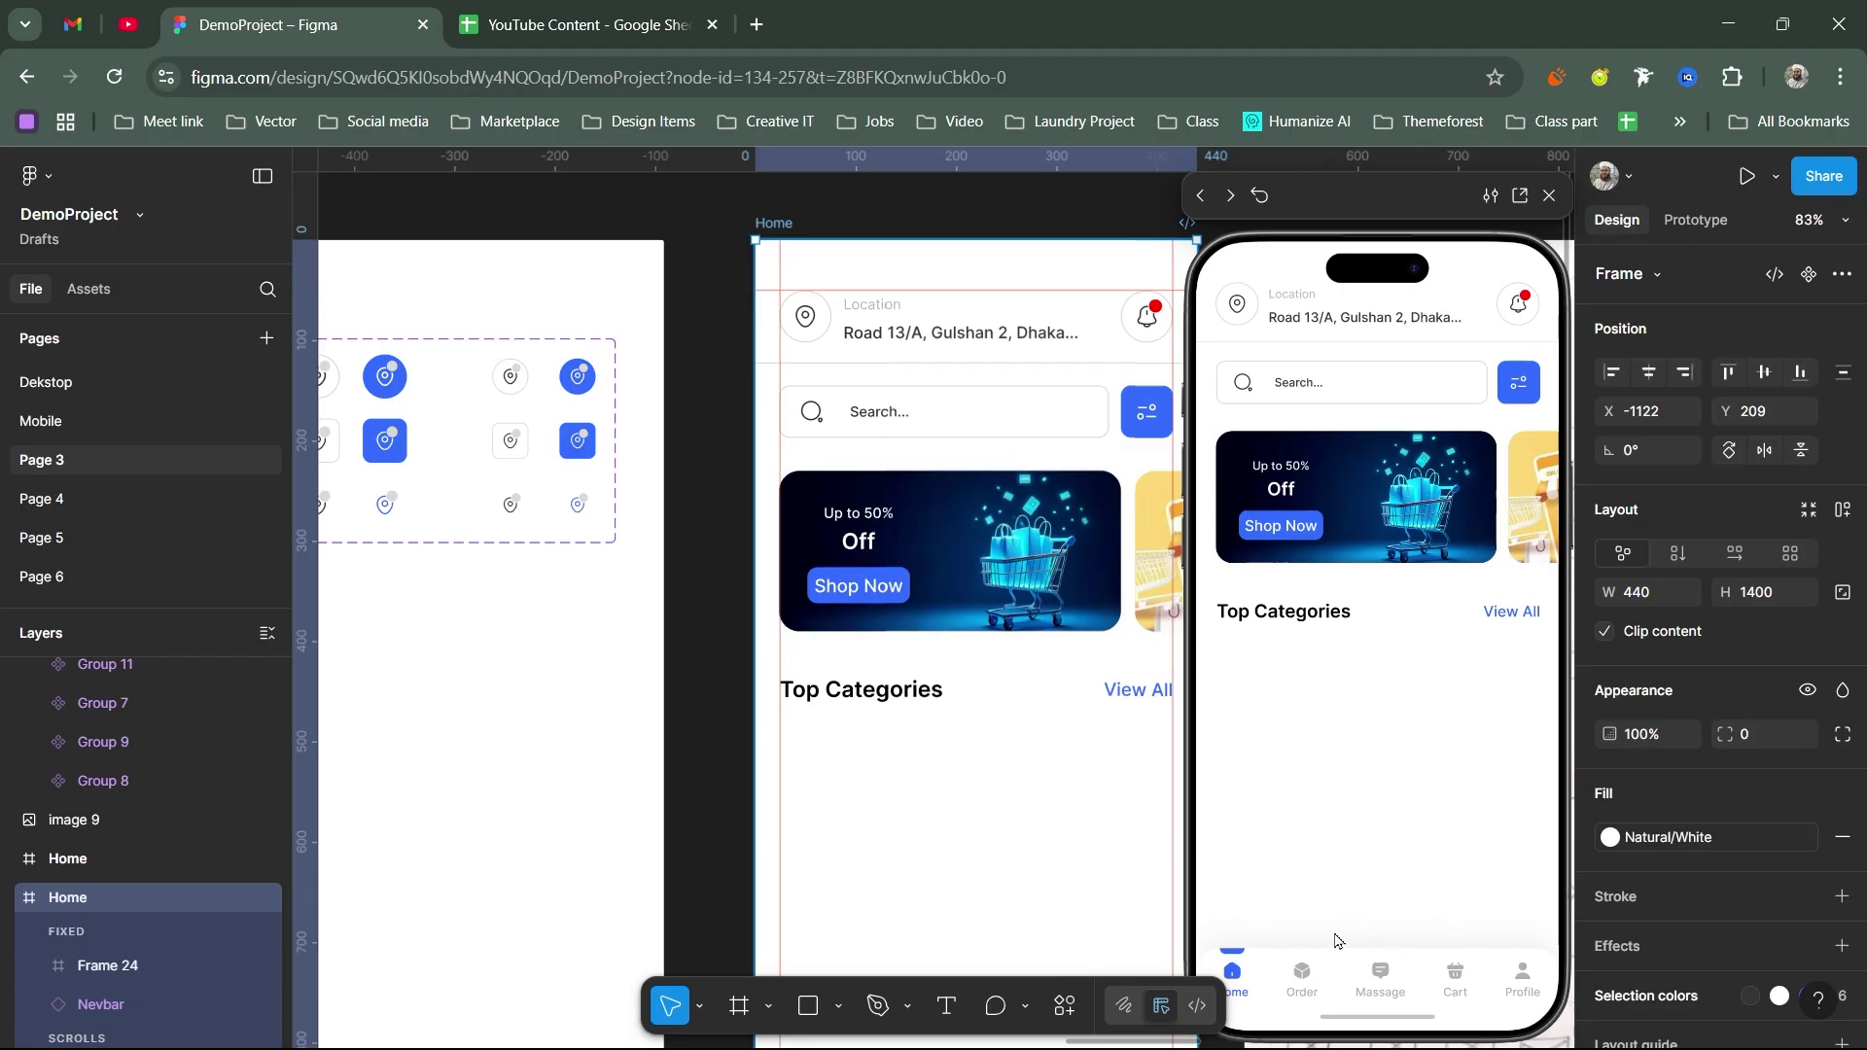
pyautogui.scroll(-10, 1017, 771)
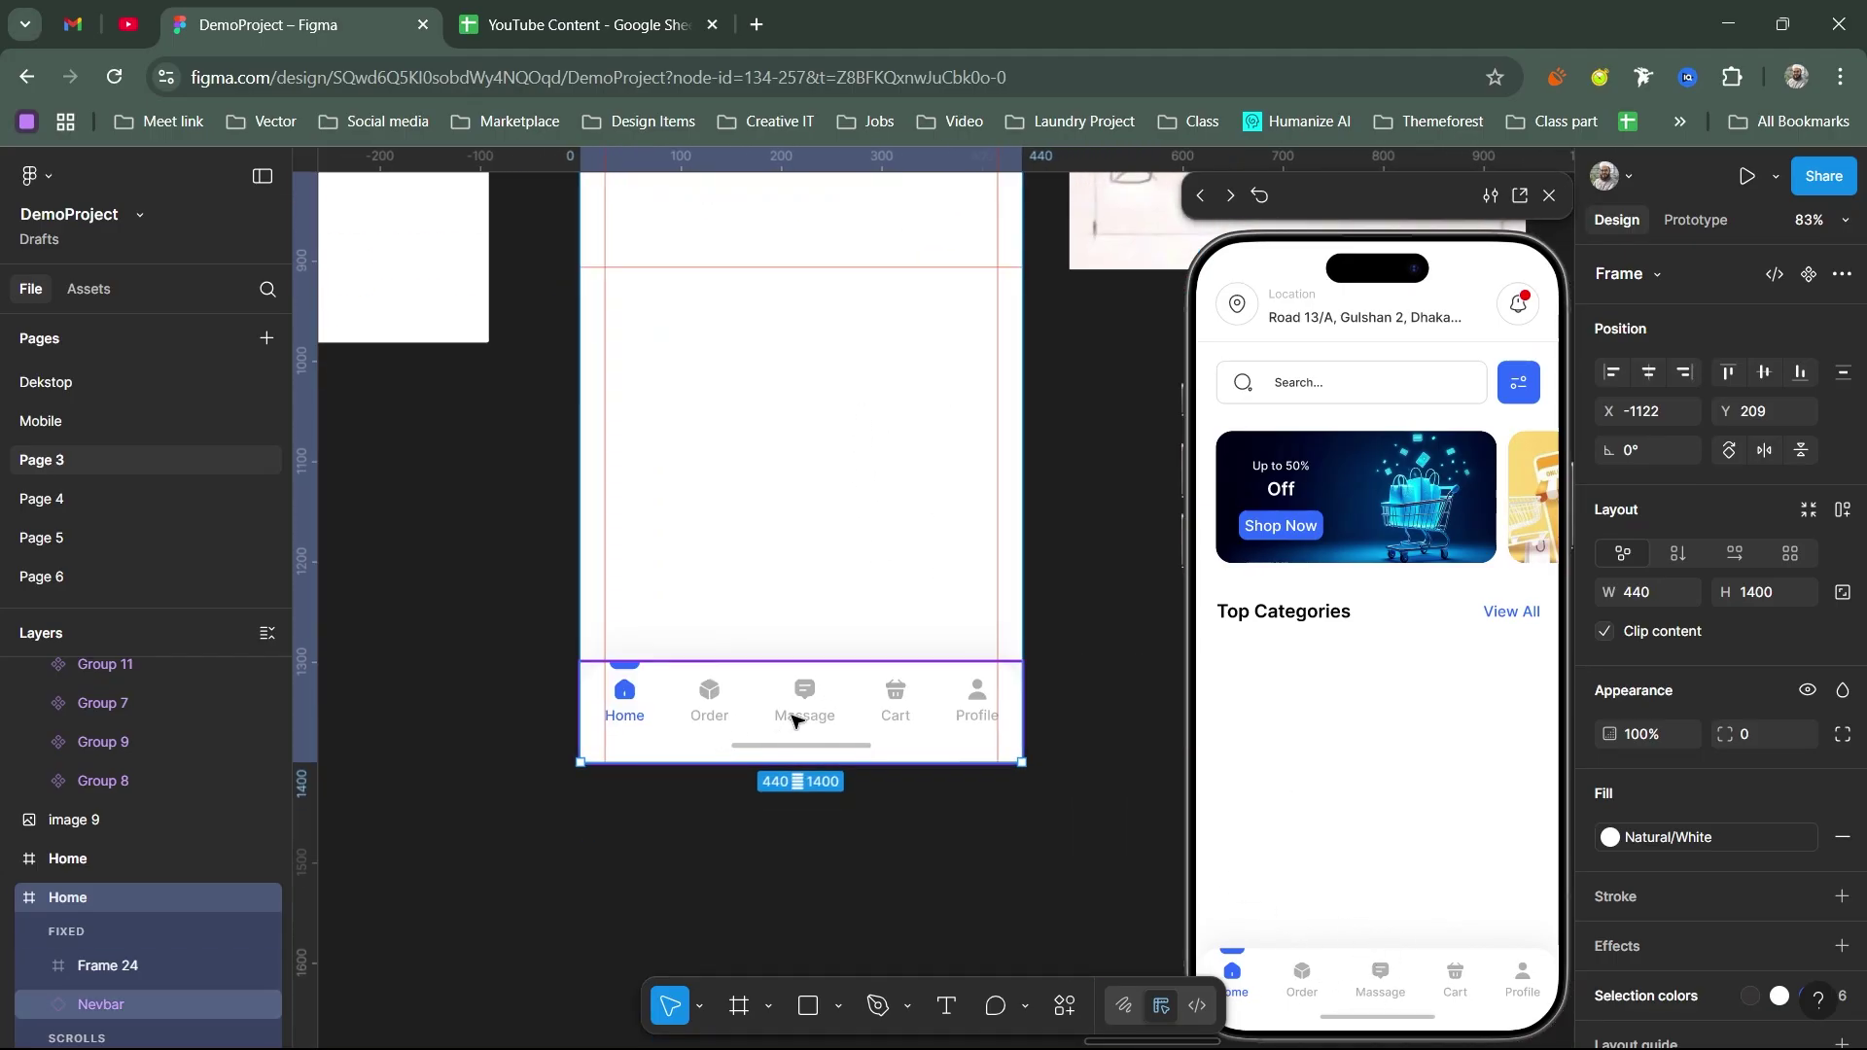
pyautogui.click(1695, 220)
pyautogui.click(947, 702)
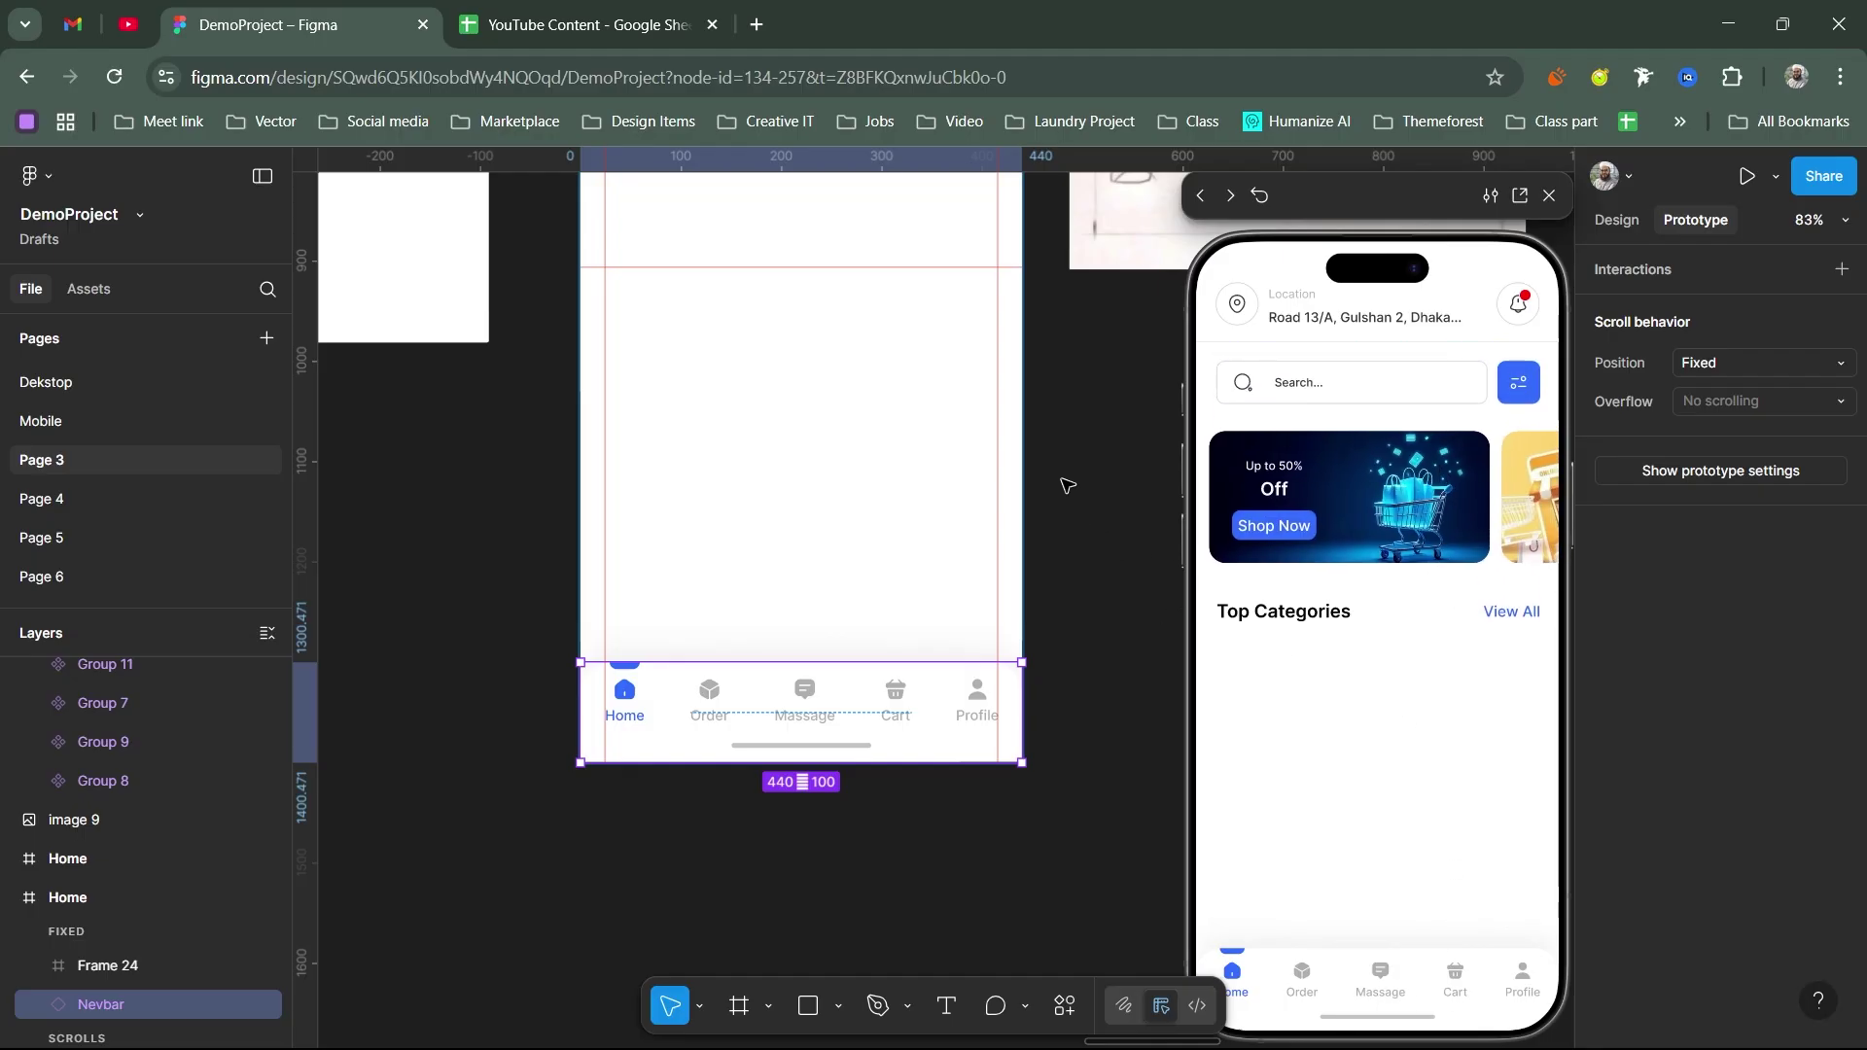
pyautogui.scroll(7, 1067, 485)
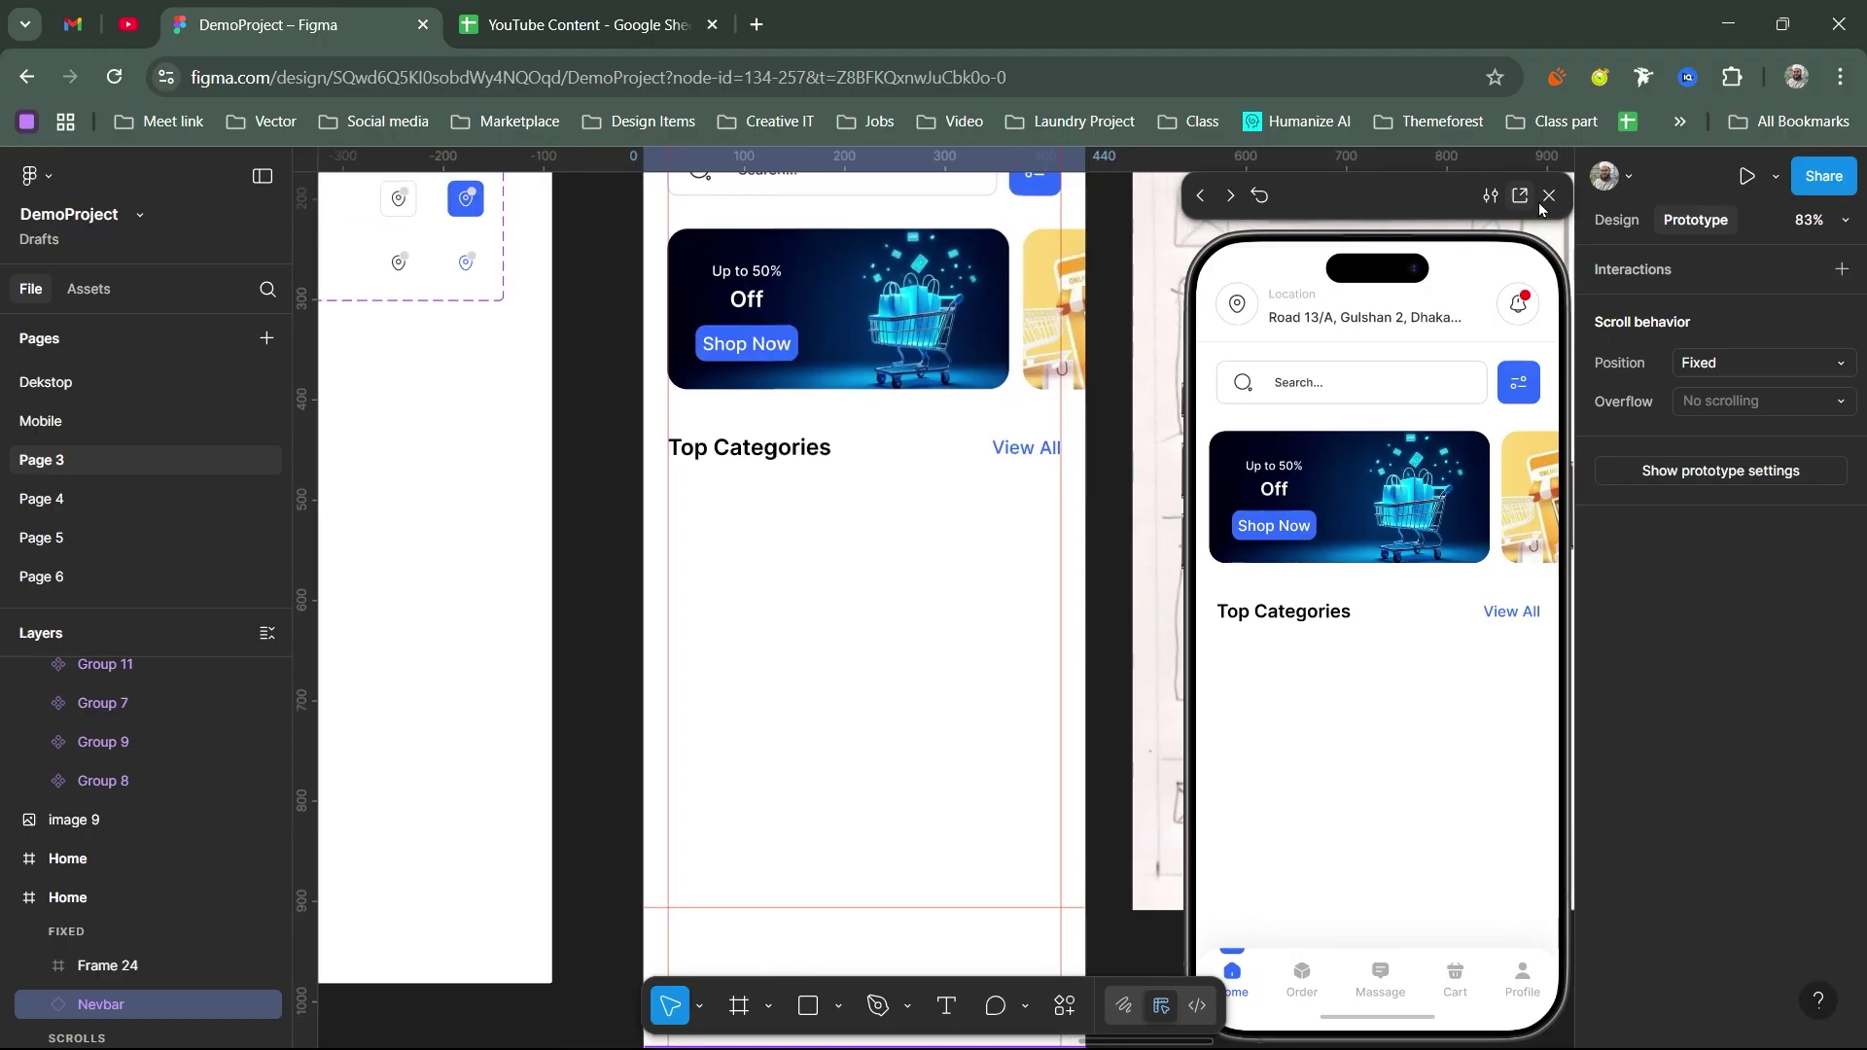
# Step: Close the preview and compare the Home frame's Top Categories area with the wireframe sketch beside it
pyautogui.click(1548, 196)
pyautogui.hscroll(-5, 1123, 514)
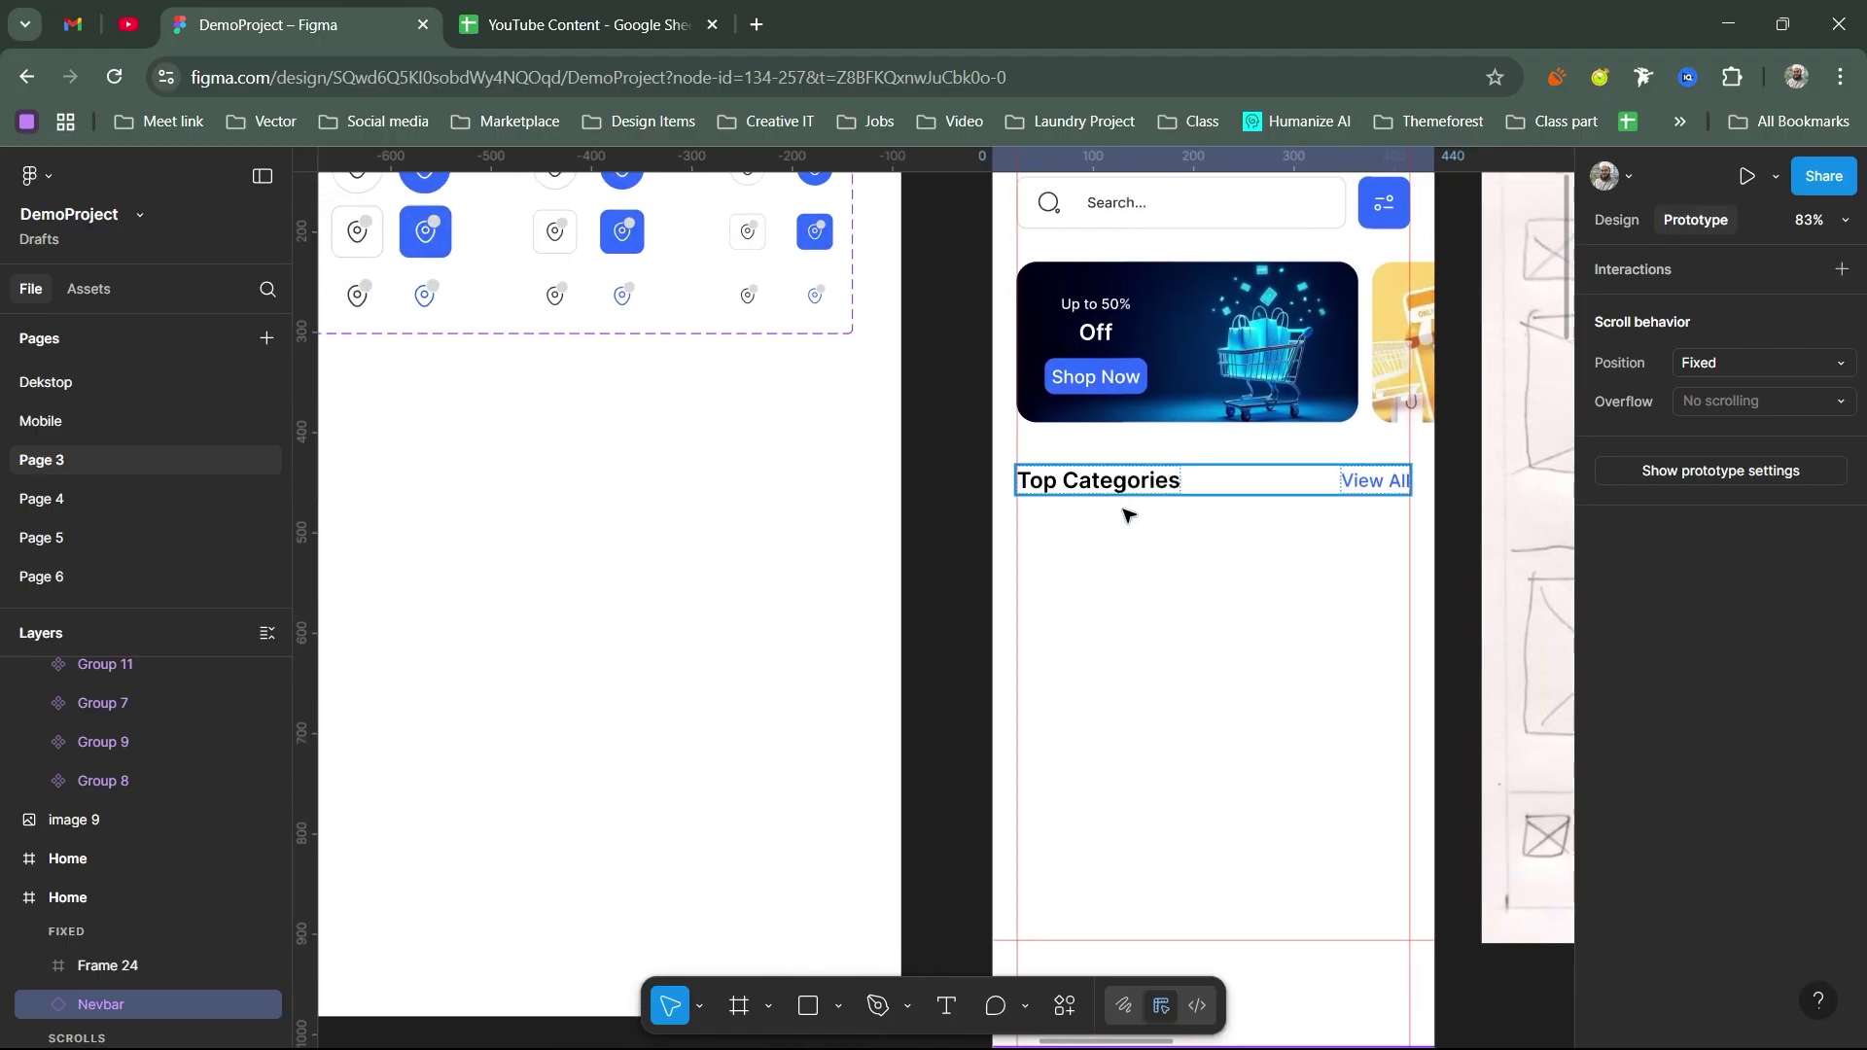
pyautogui.hscroll(5, 970, 633)
pyautogui.scroll(1, 971, 634)
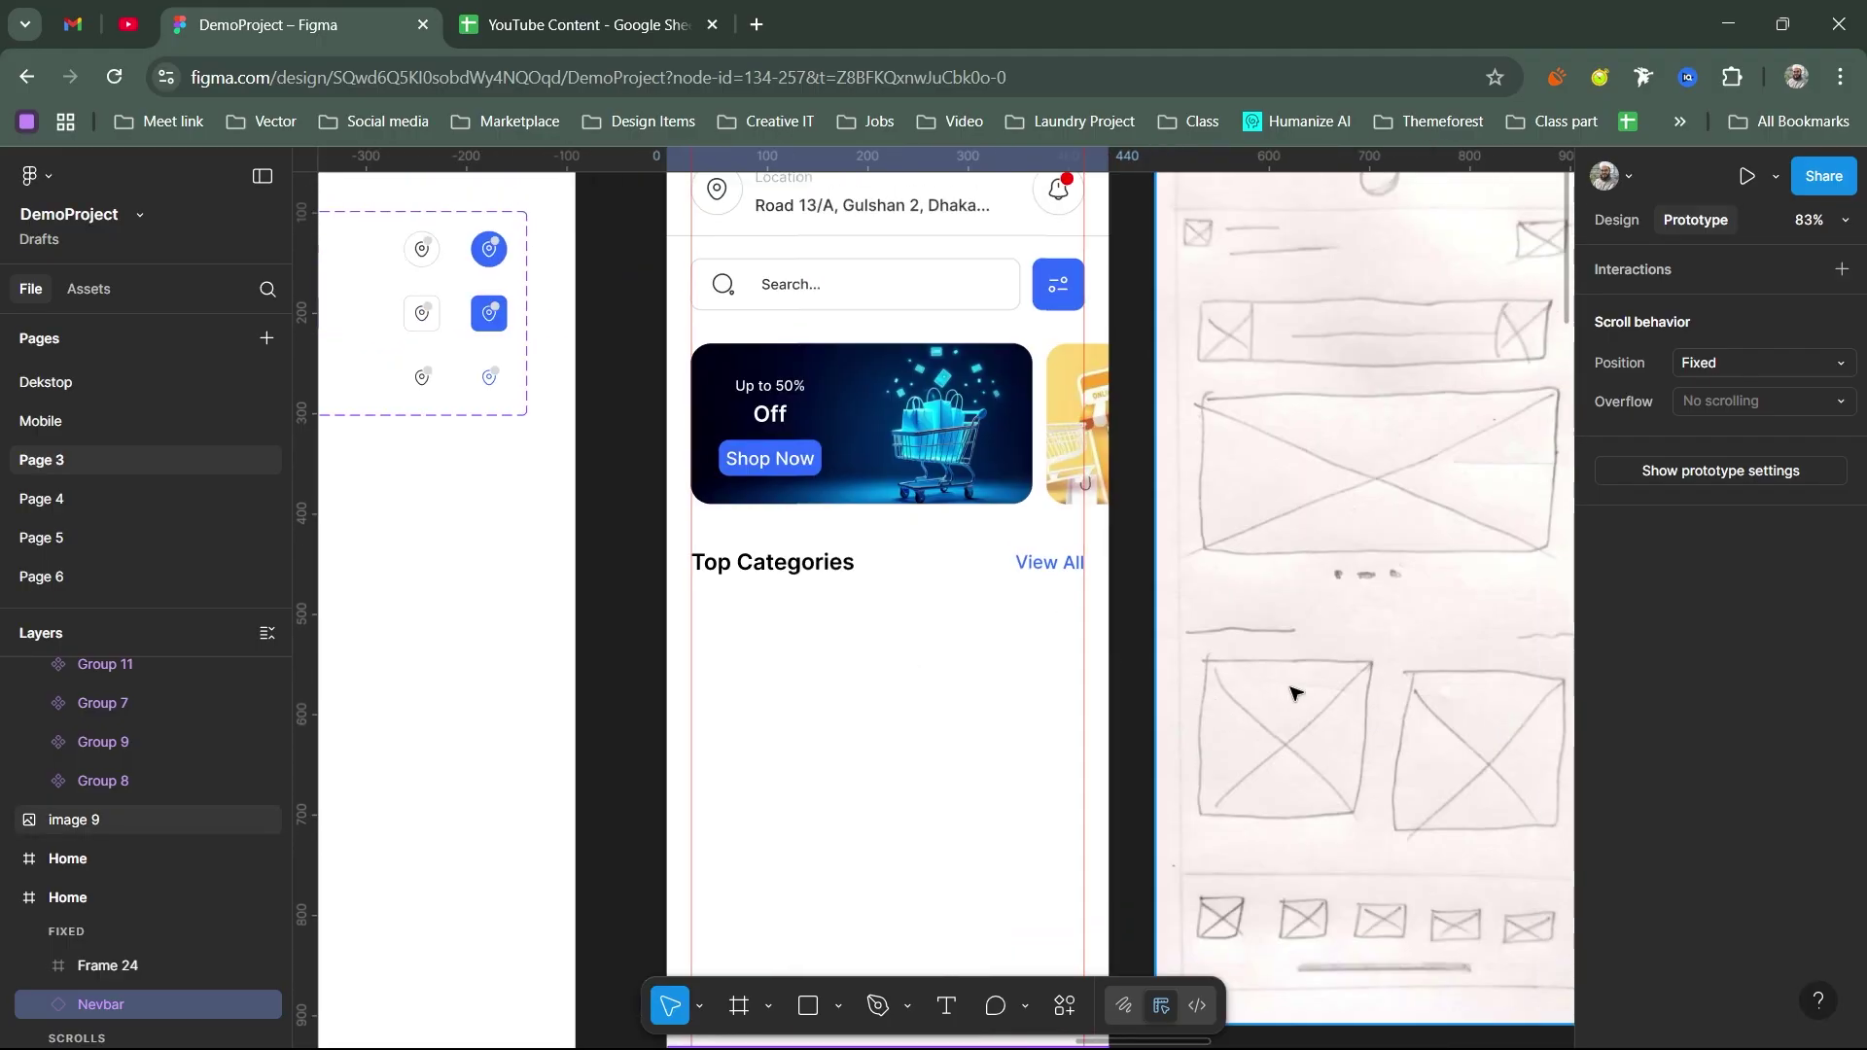
pyautogui.scroll(-1, 1200, 646)
pyautogui.hscroll(1, 1200, 646)
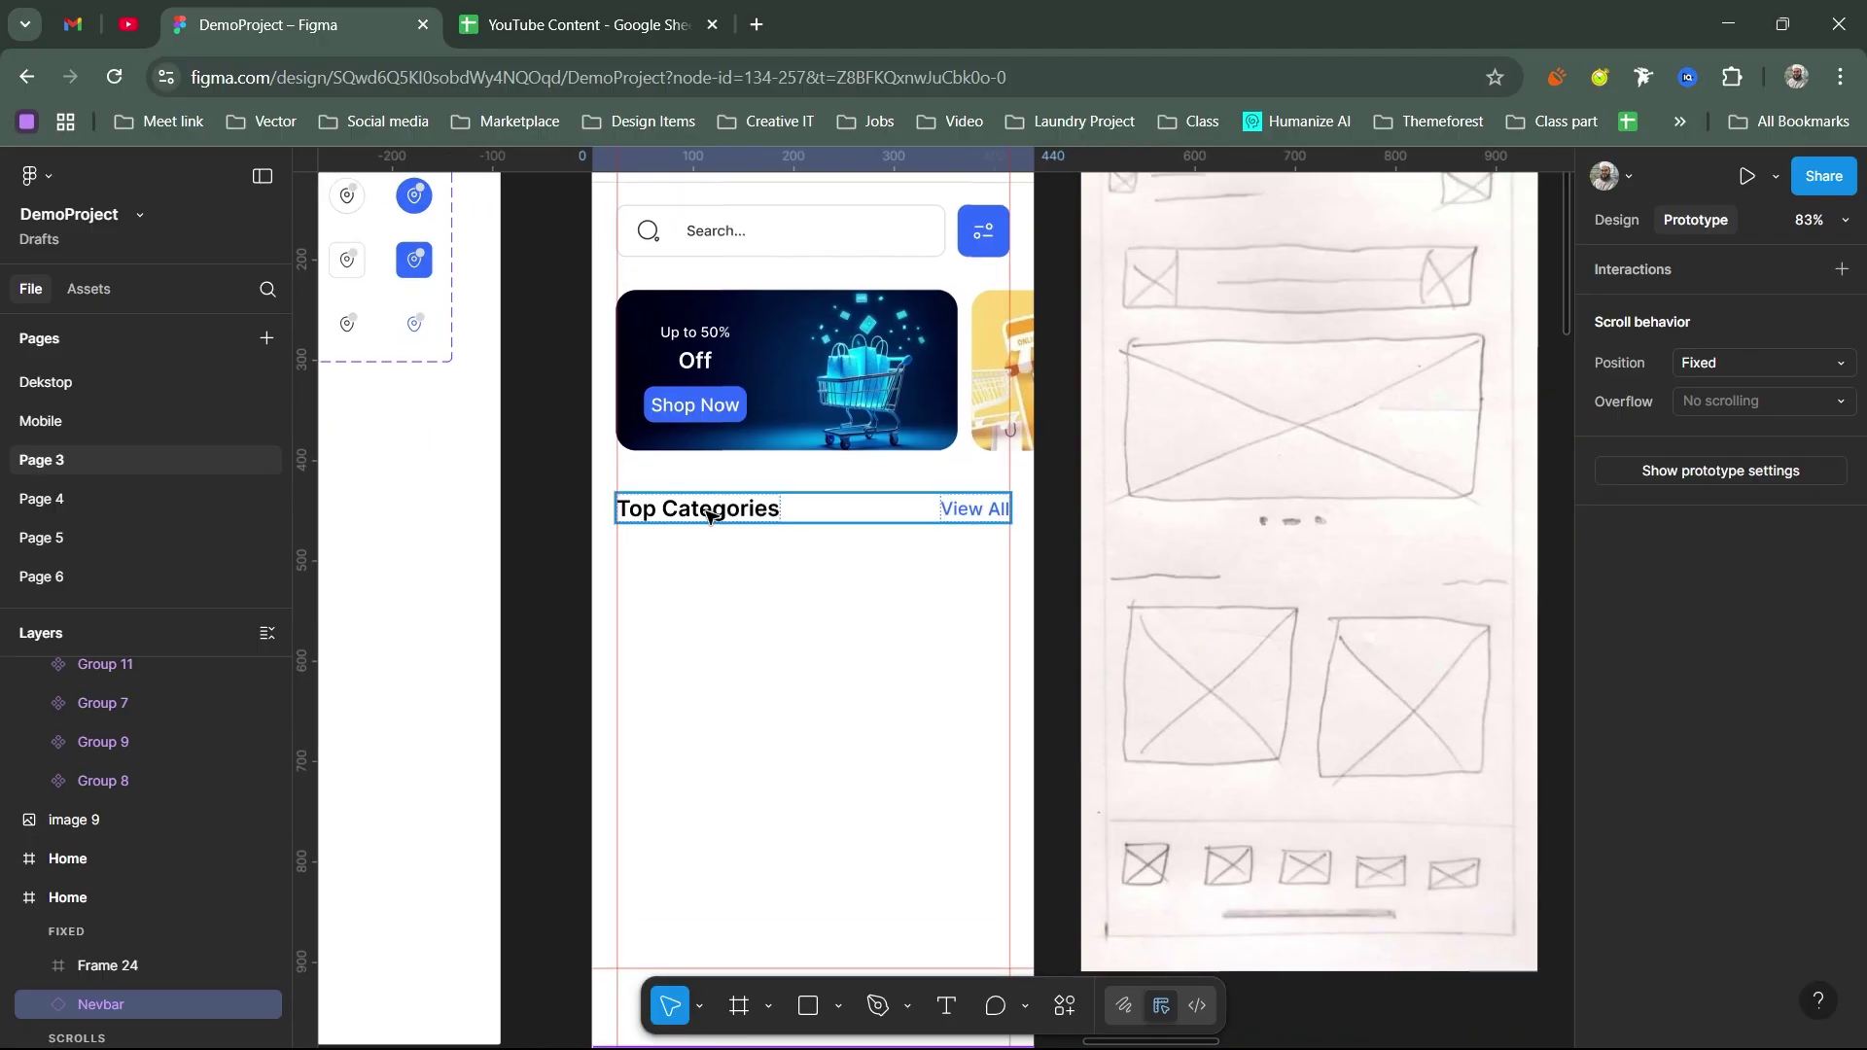
pyautogui.hscroll(-2, 700, 569)
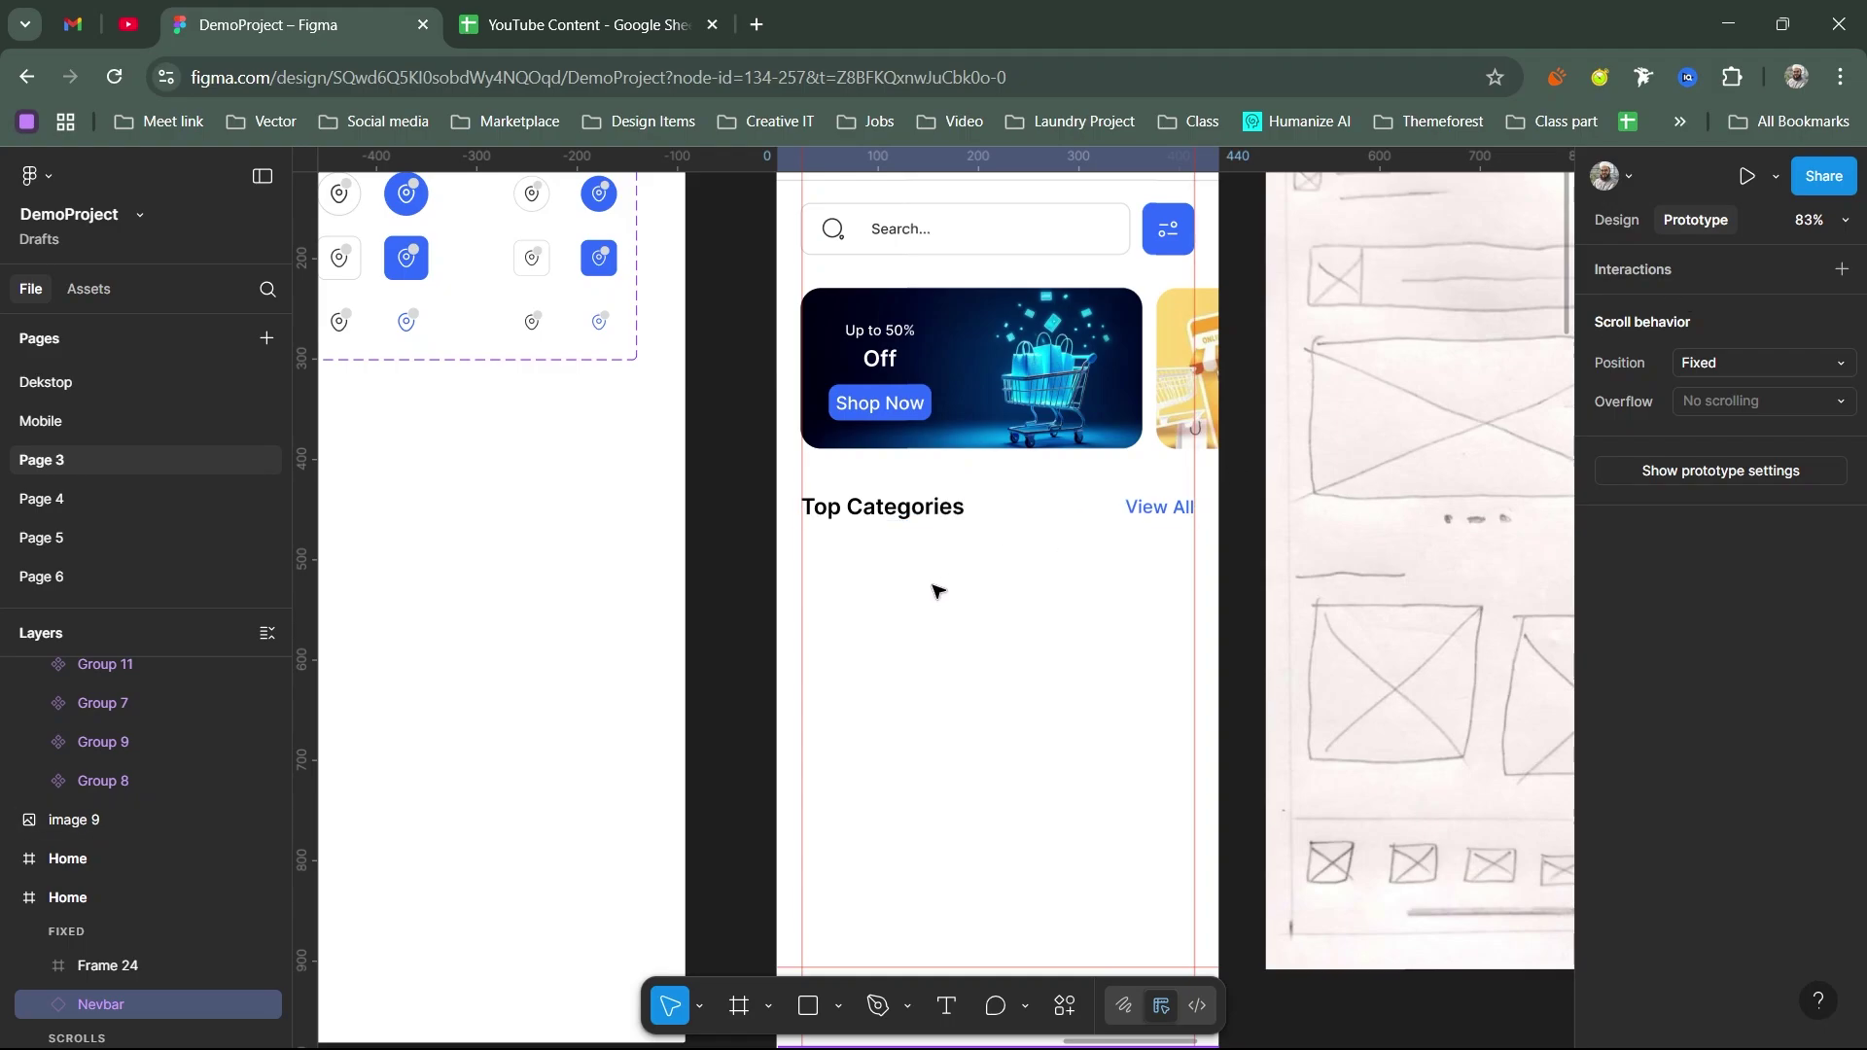
# Step: Draw a rectangle below the Top Categories heading, starting at the left margin guide, and set its size to 72 by 72
pyautogui.press('r')
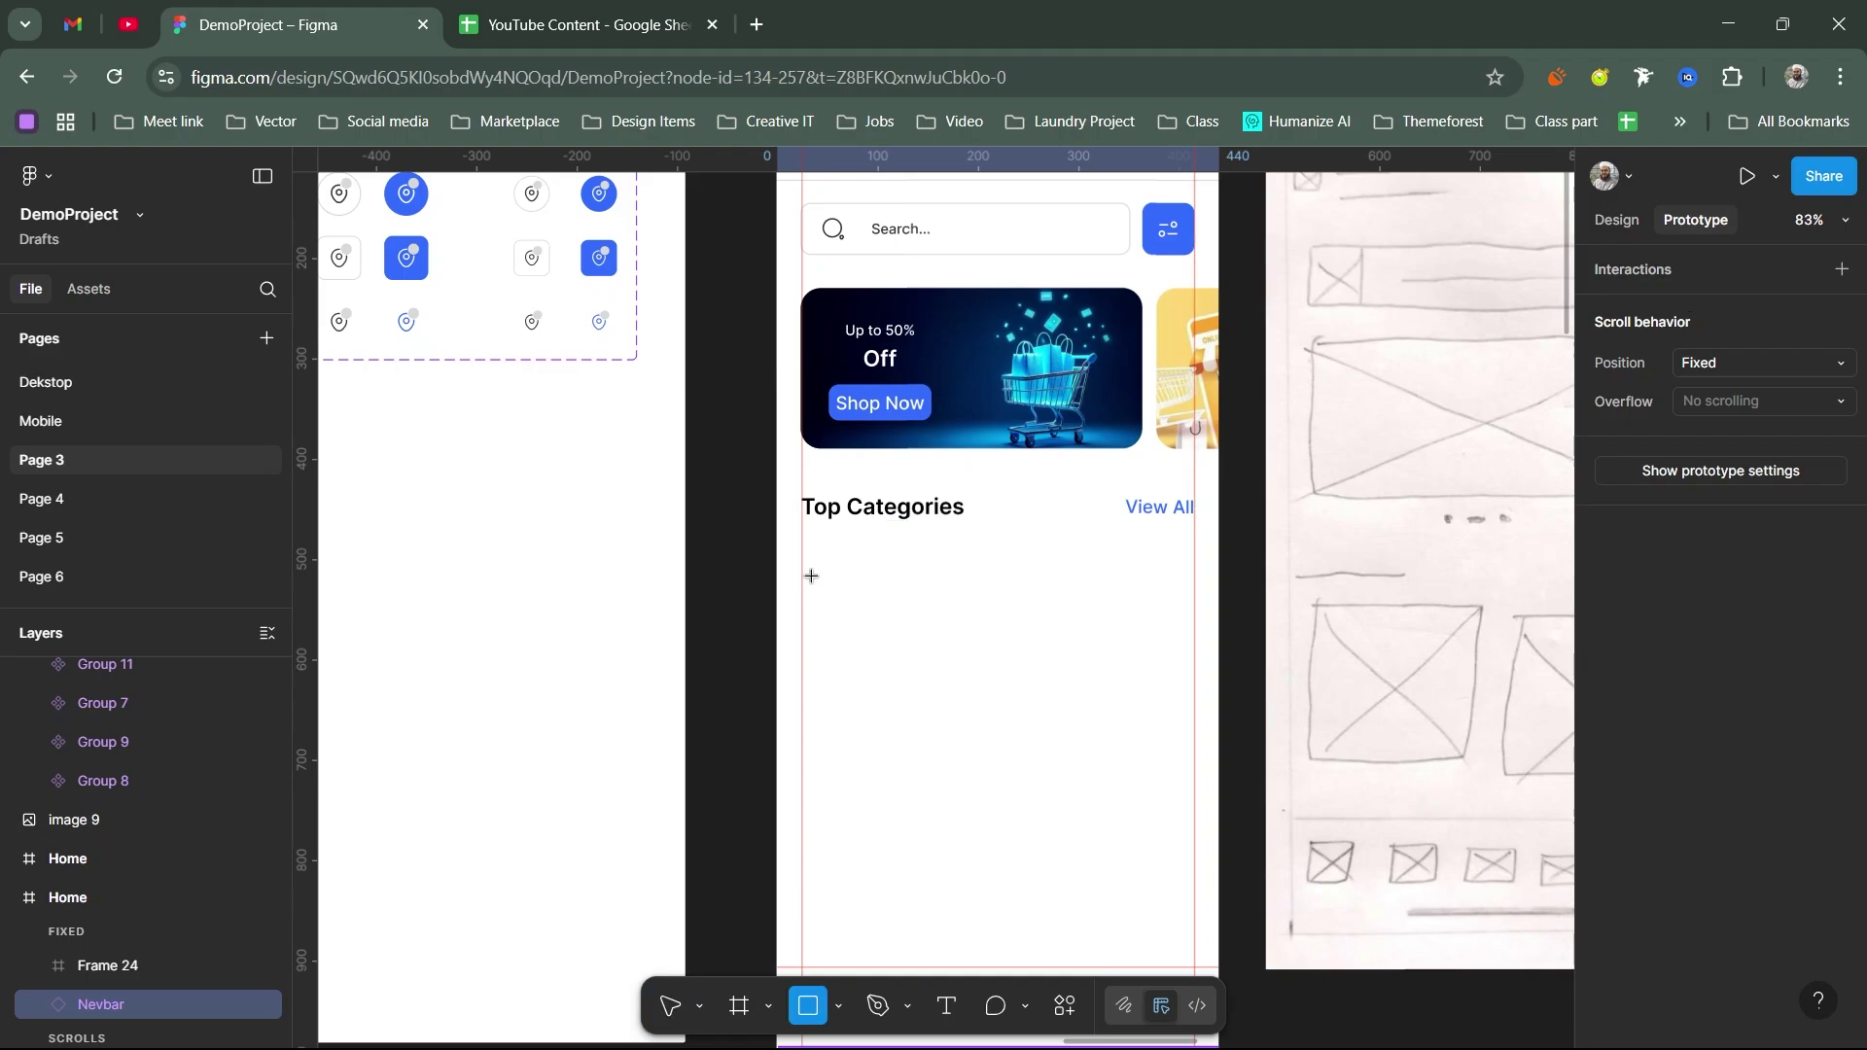
pyautogui.moveTo(802, 562); pyautogui.dragTo(864, 623)
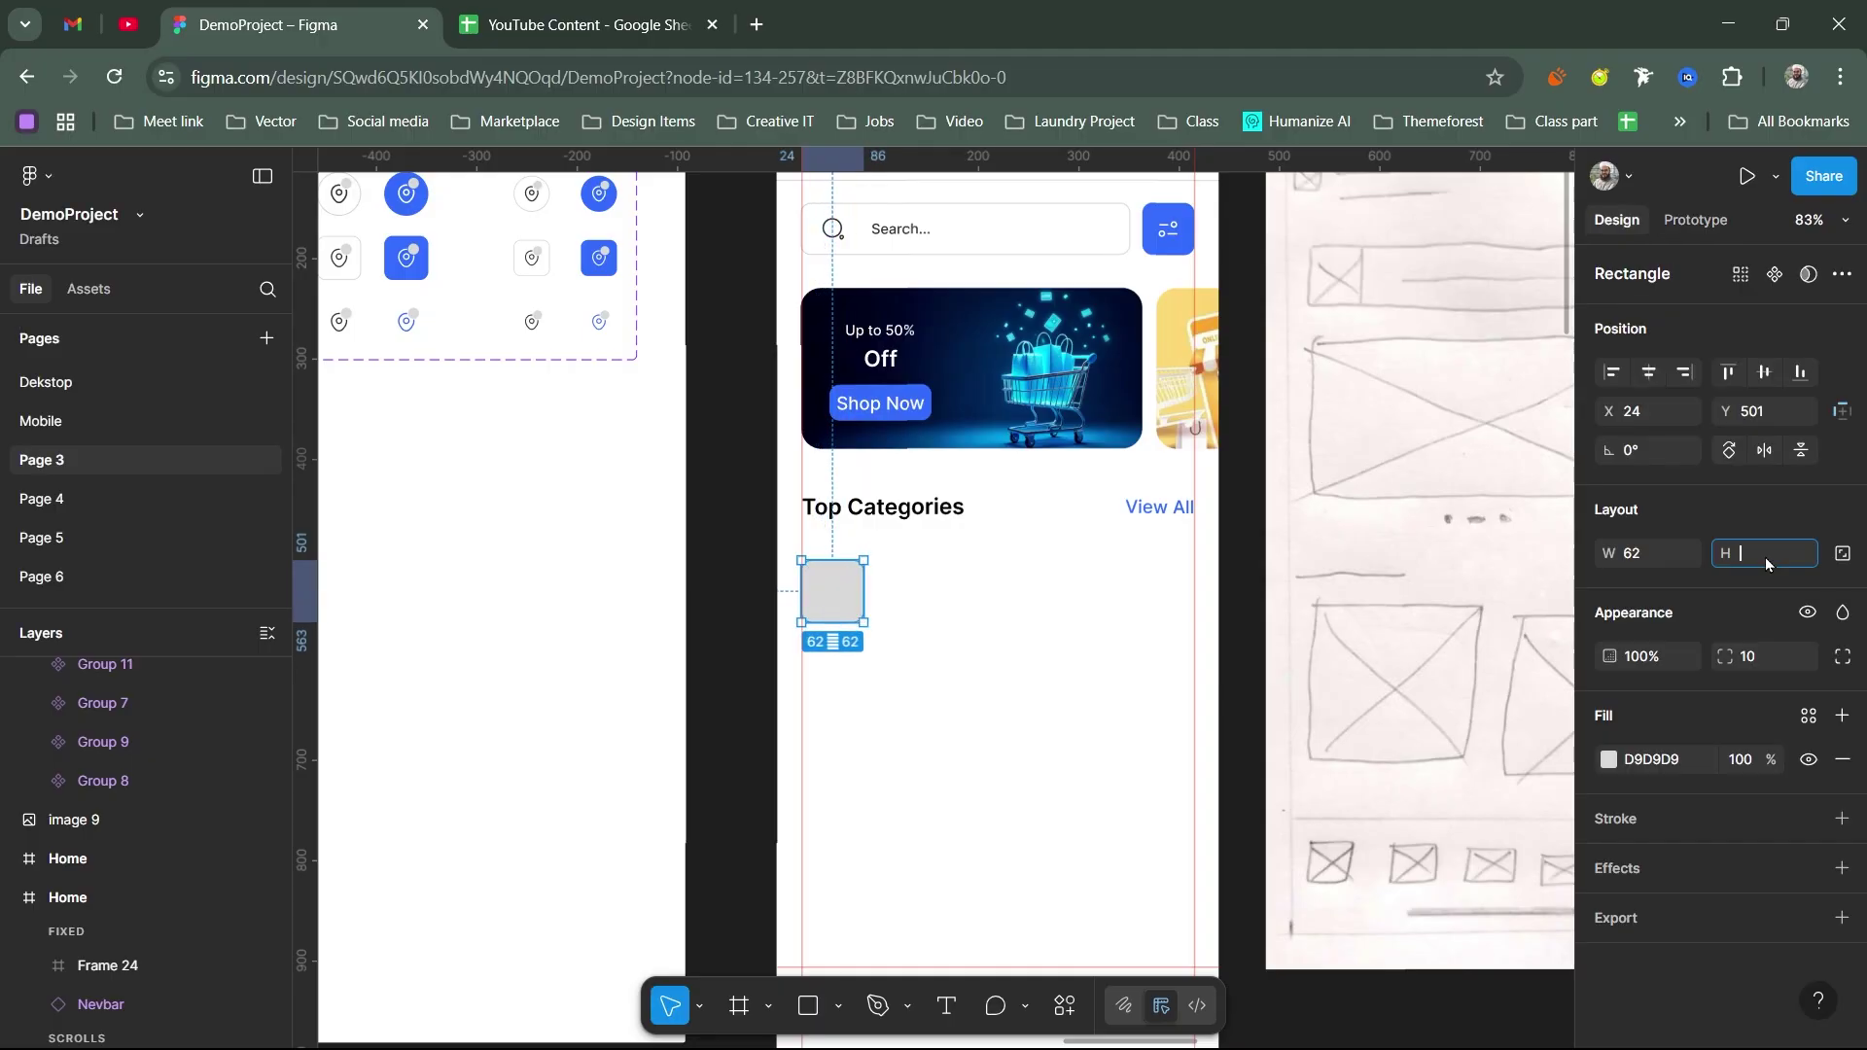
pyautogui.click(1767, 564)
pyautogui.write('72')
pyautogui.press('Return')
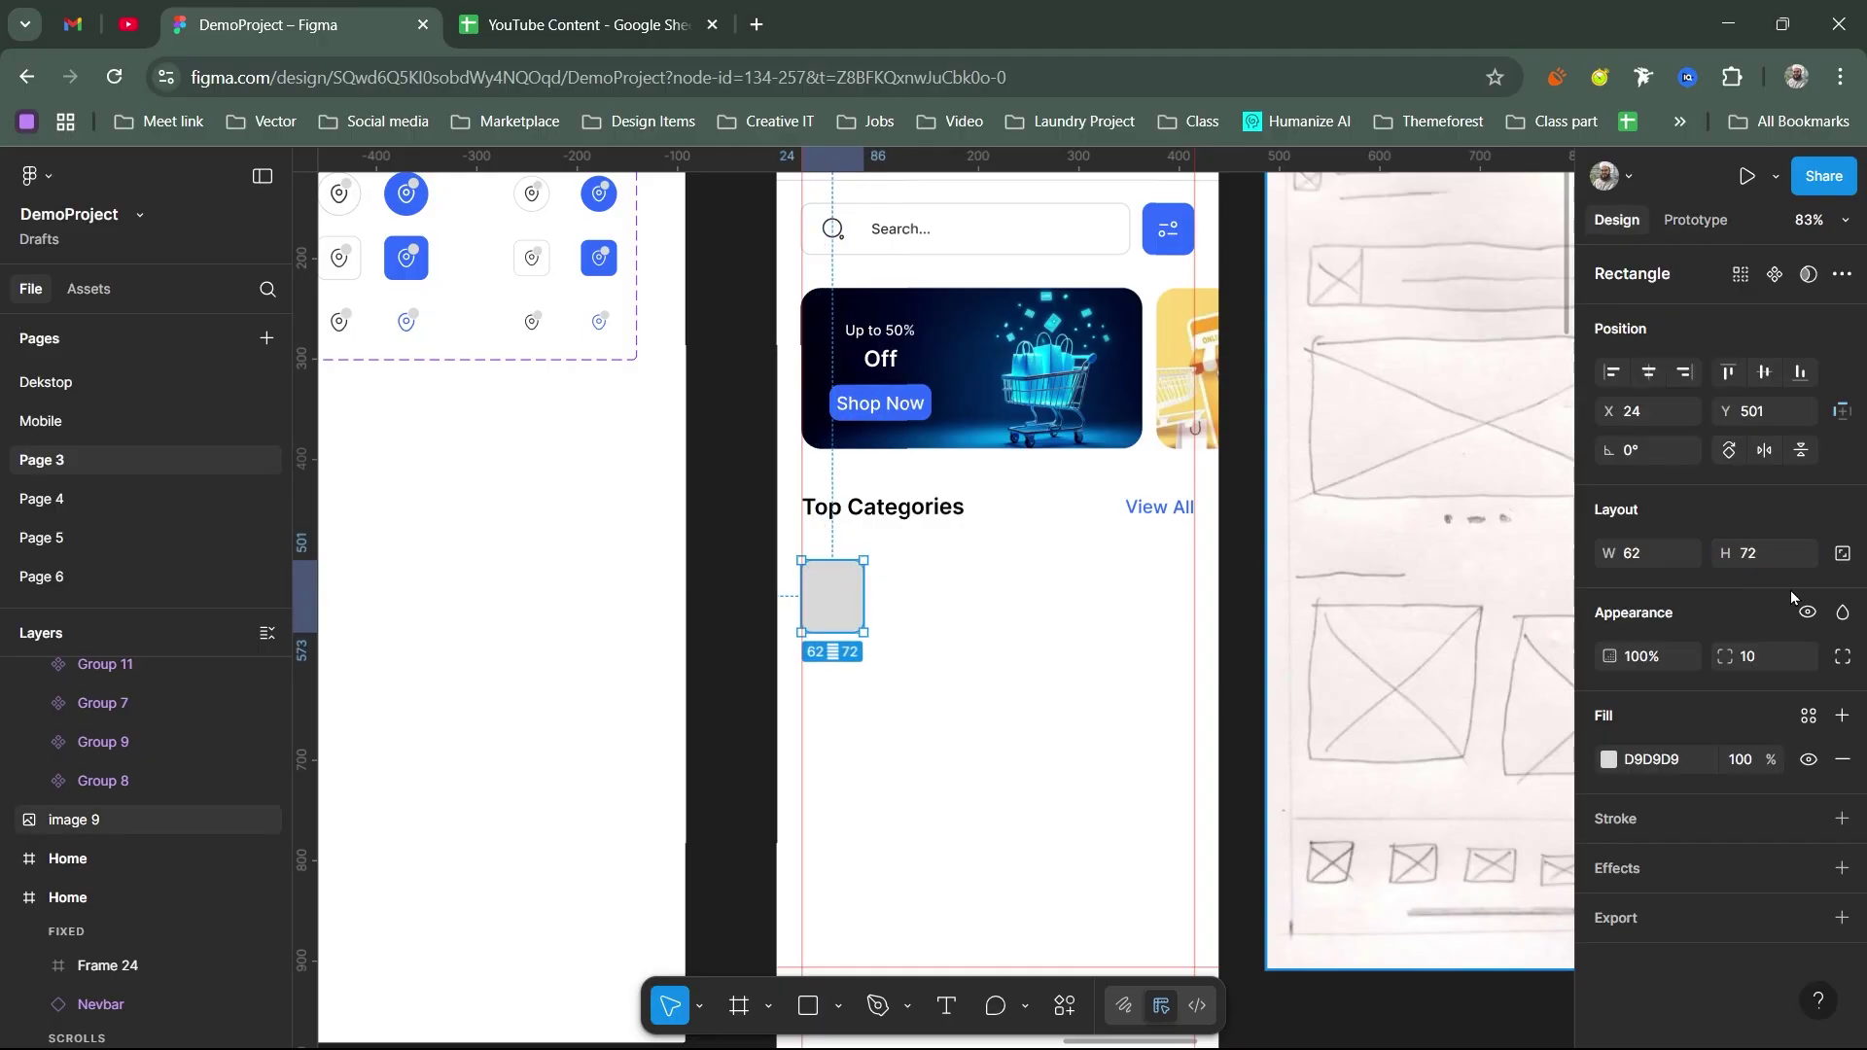
pyautogui.click(1842, 554)
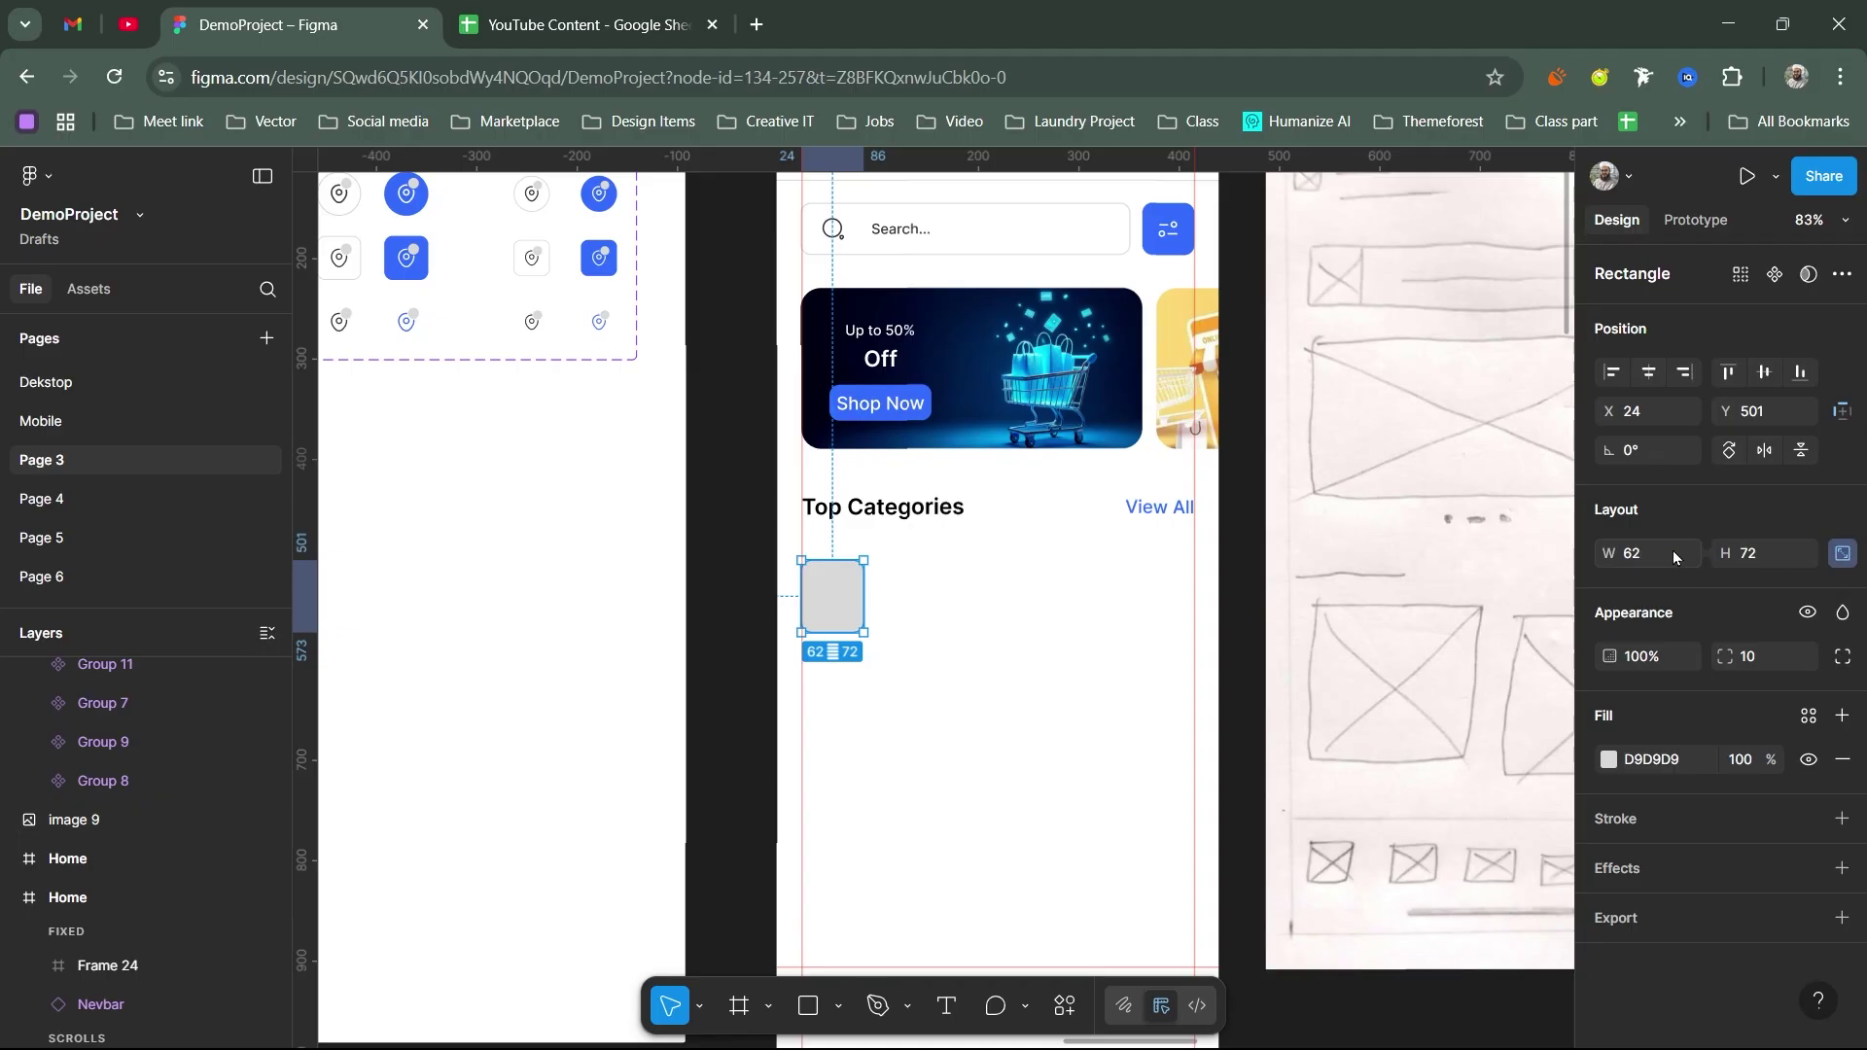
pyautogui.click(1842, 553)
pyautogui.click(1630, 569)
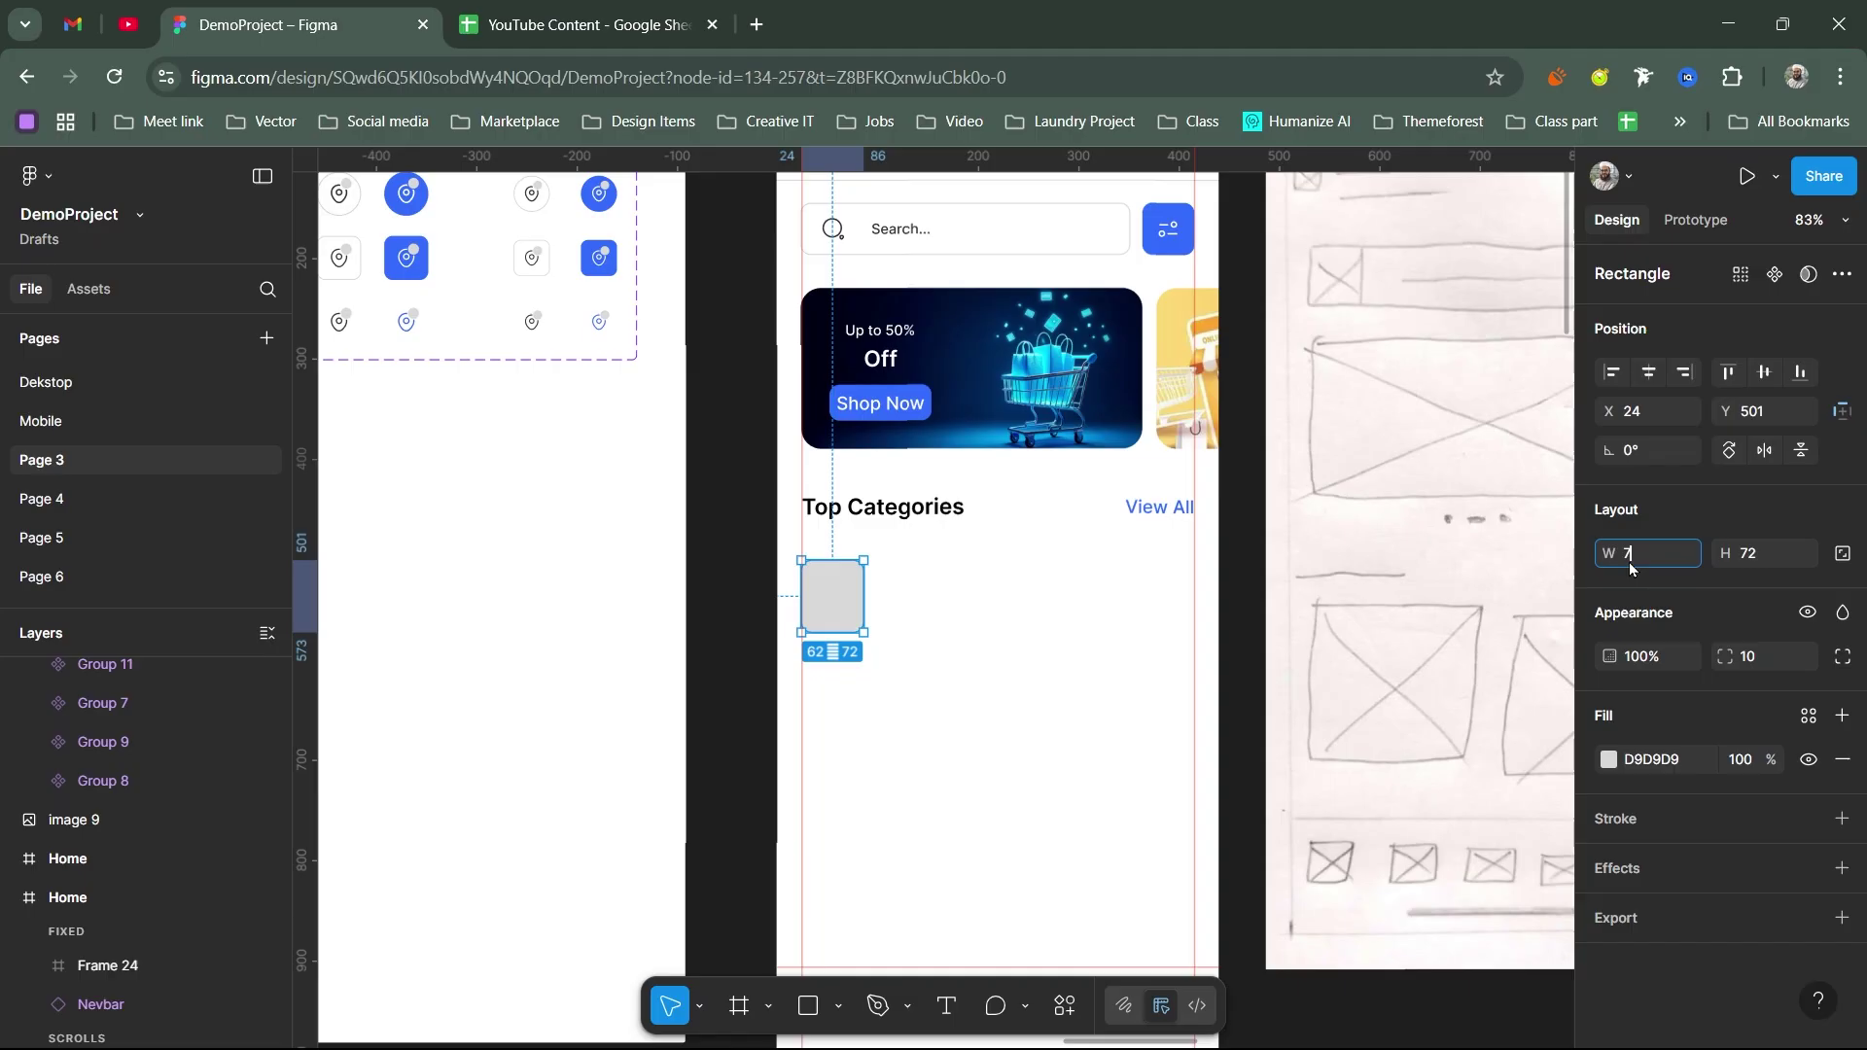
pyautogui.press('Return')
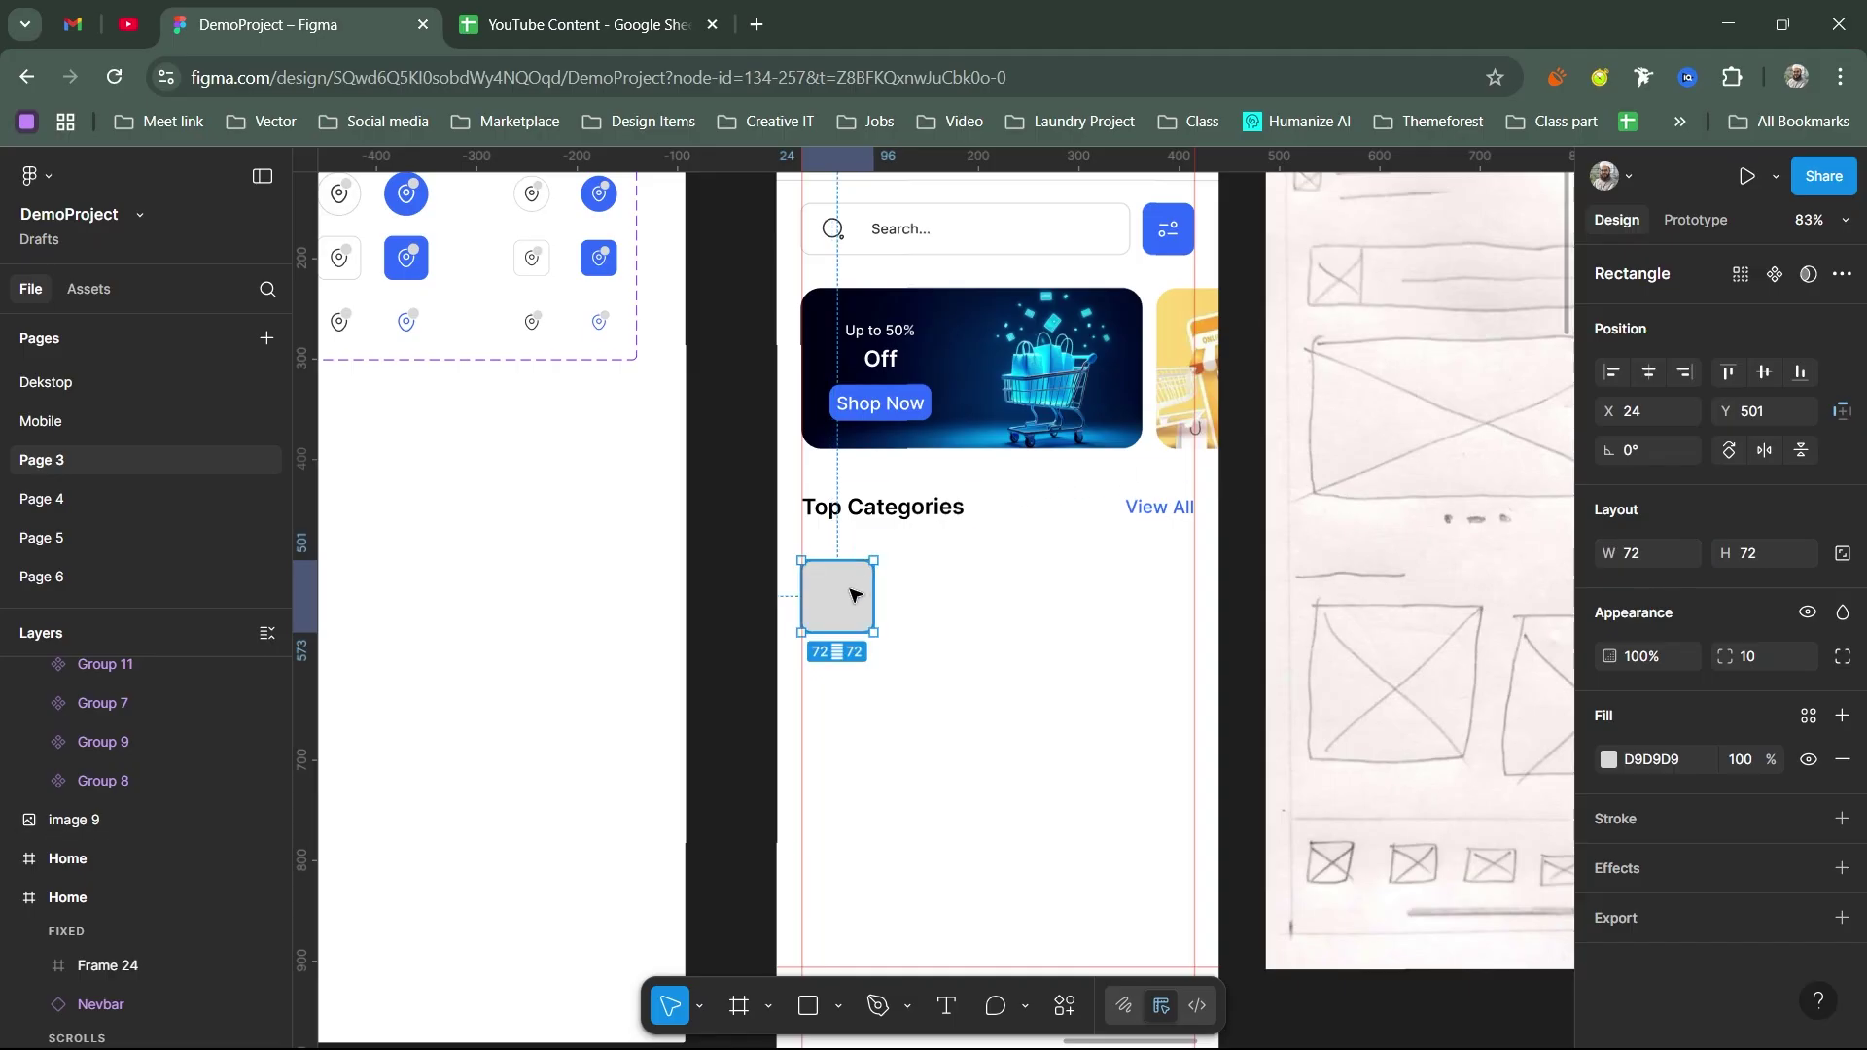
# Step: Move the square up to Y 486, closer to the Top Categories heading, and check its spacing from the heading row
pyautogui.scroll(3, 837, 609)
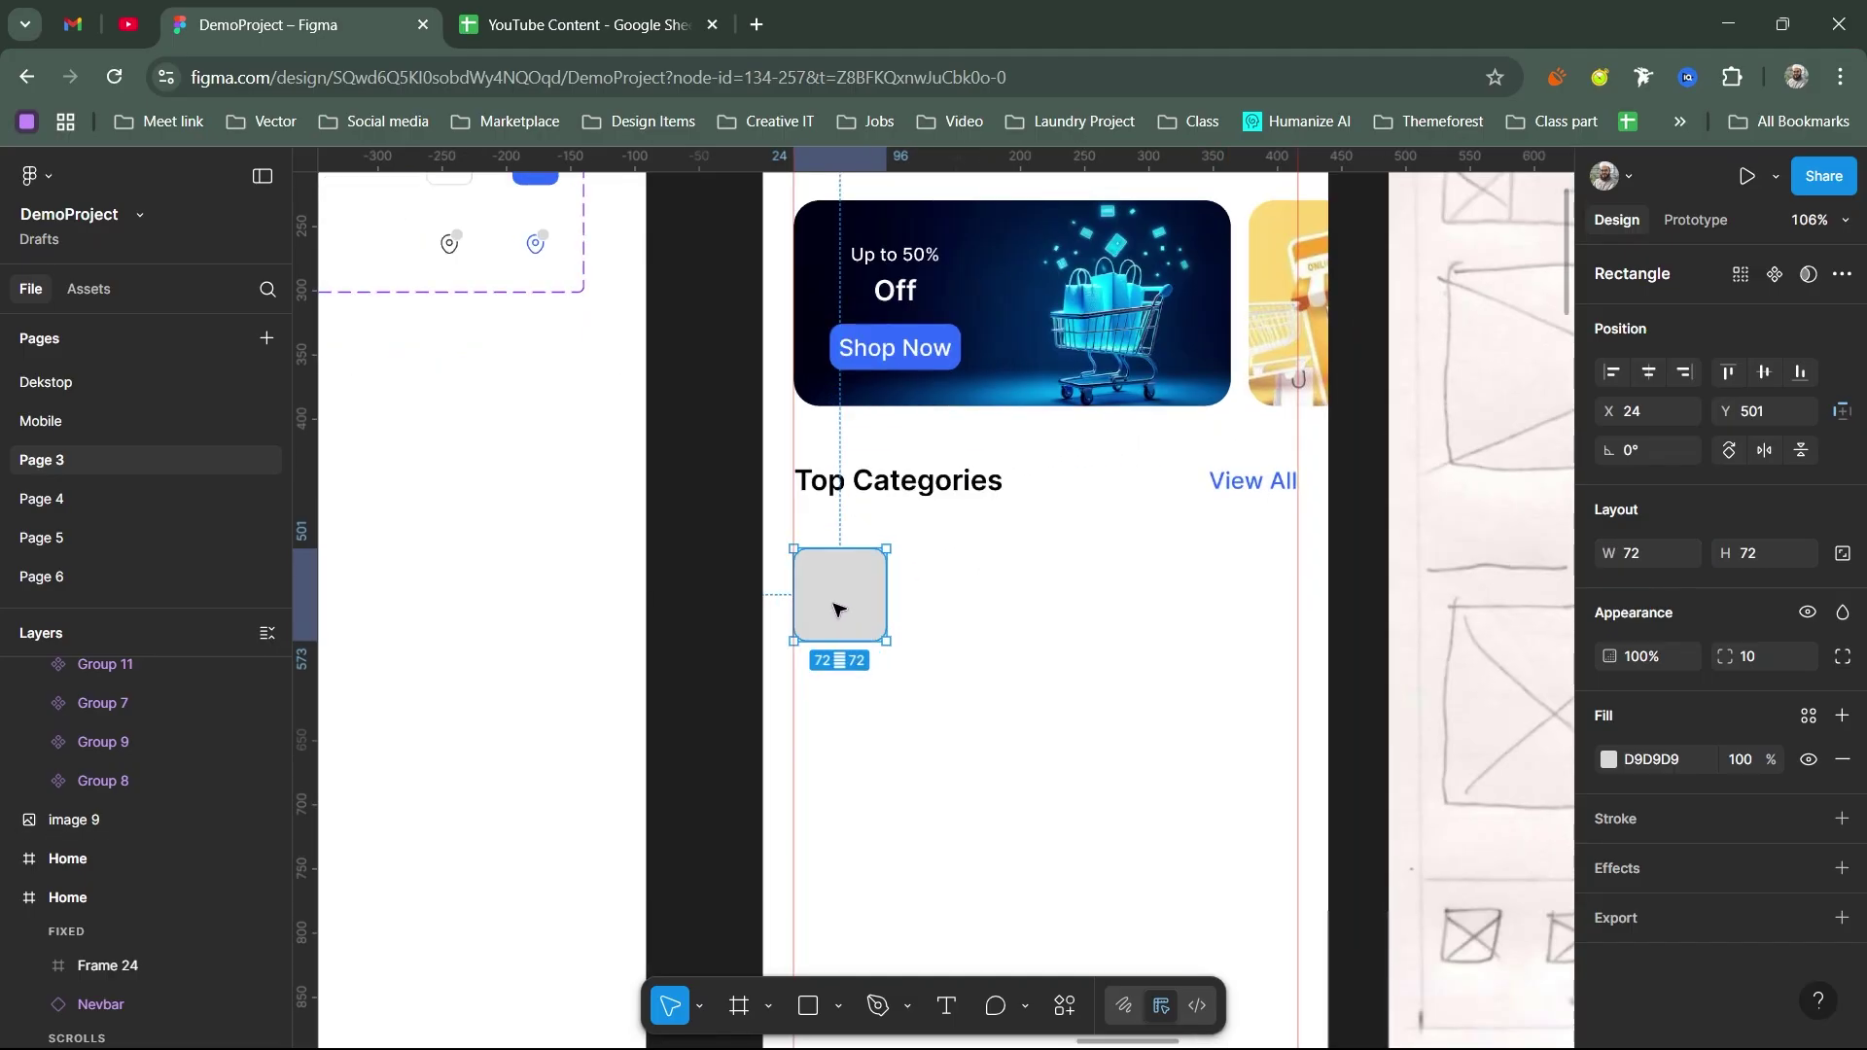
pyautogui.moveTo(842, 591); pyautogui.dragTo(843, 589)
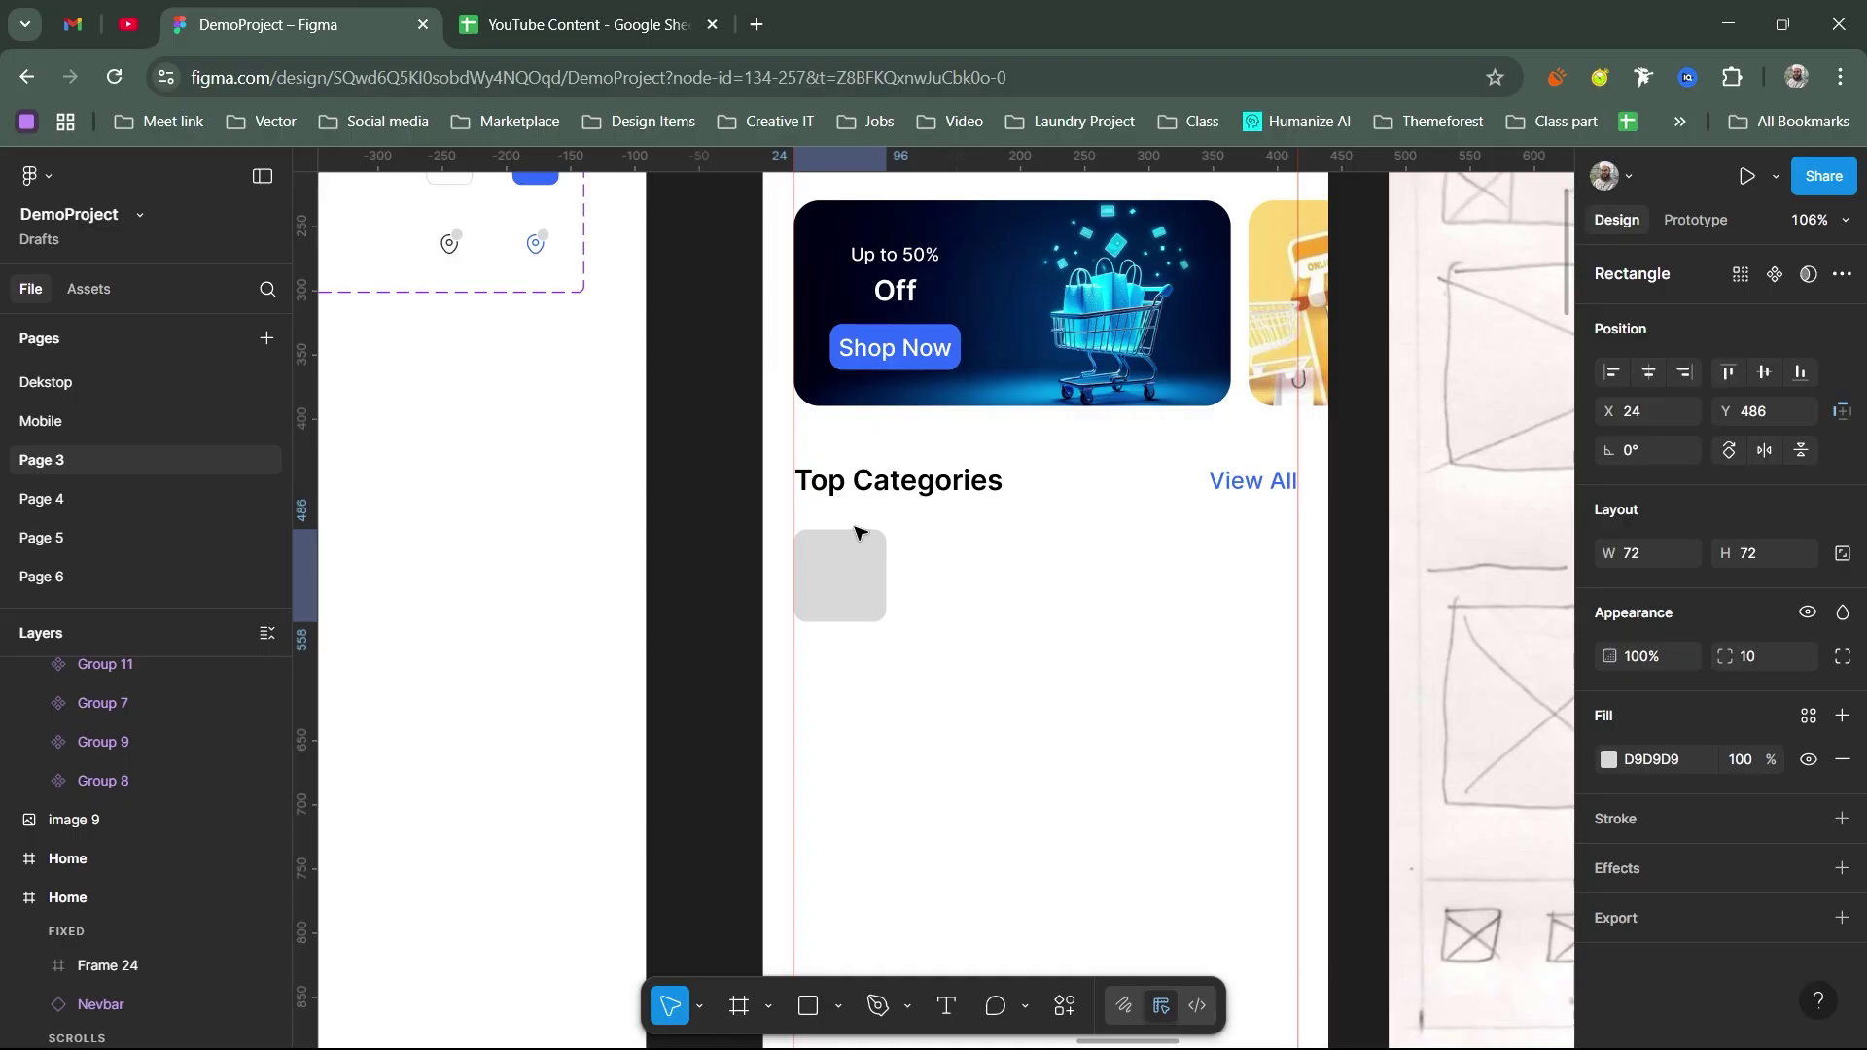
pyautogui.keyDown('shift'); pyautogui.click(860, 505); pyautogui.keyUp('shift')
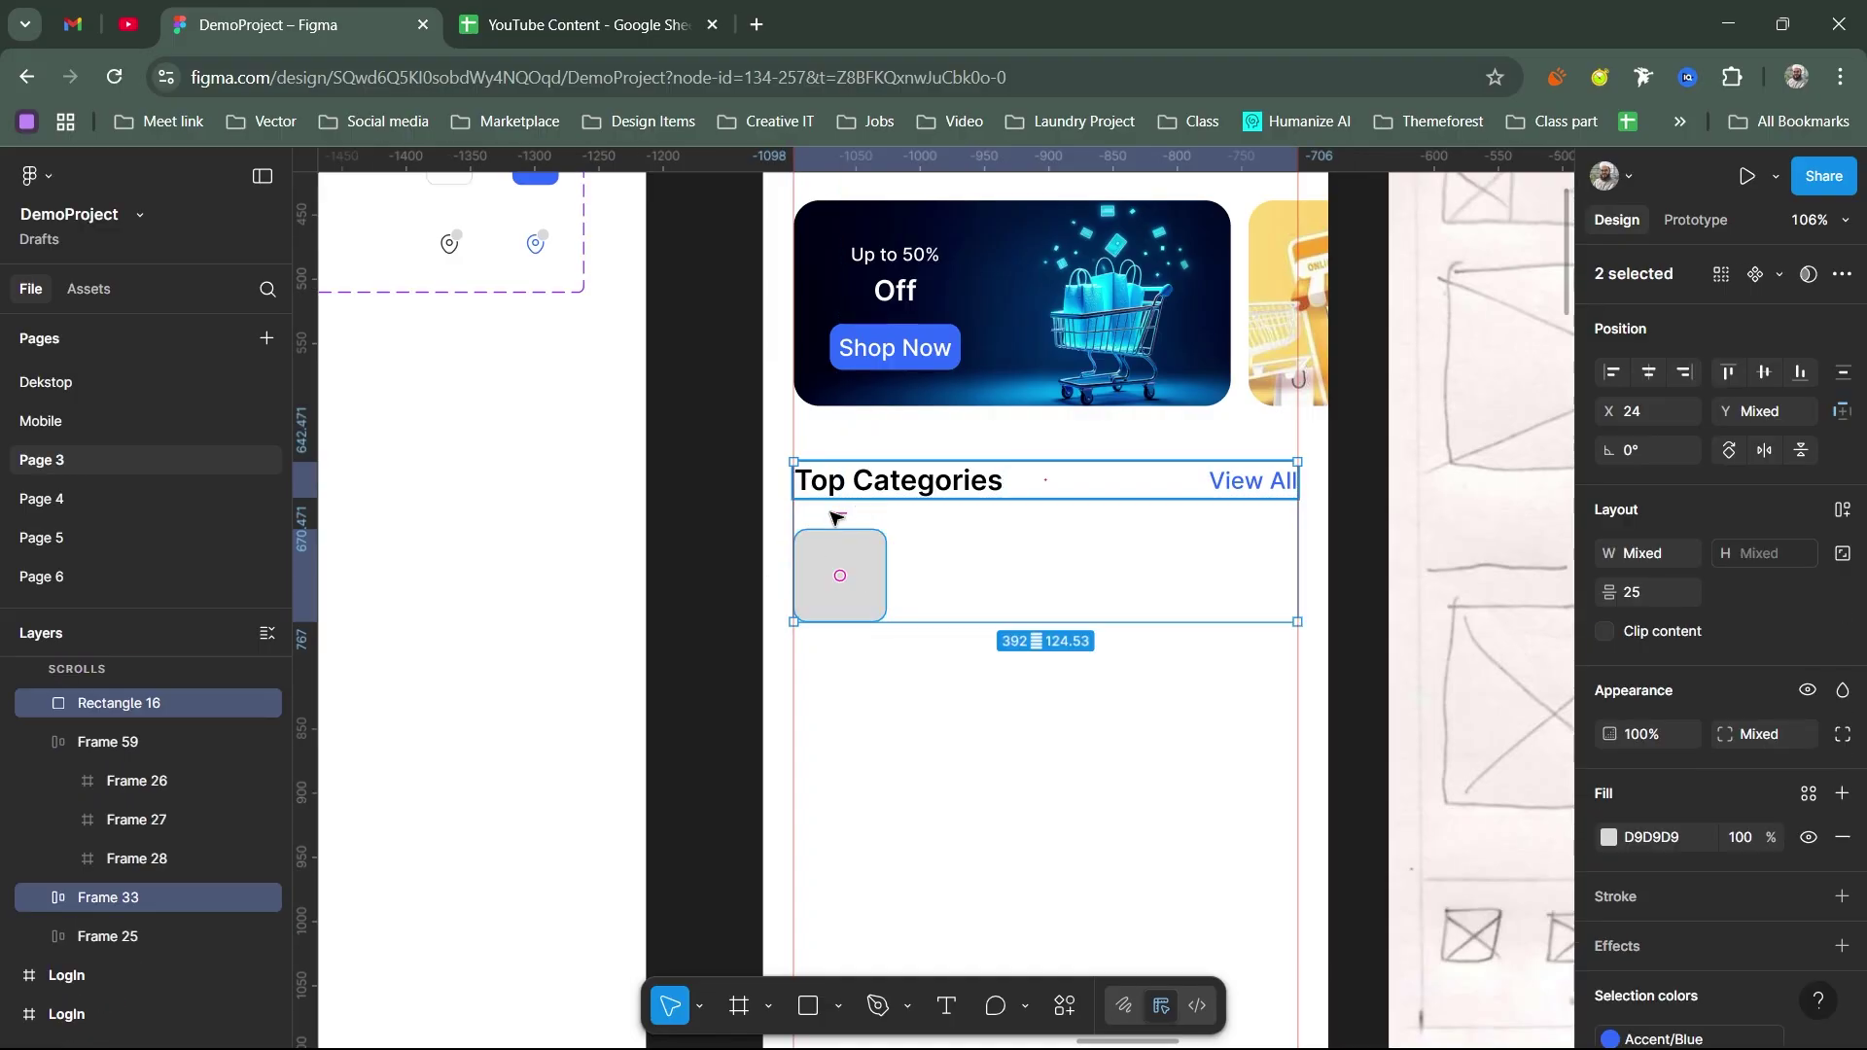
pyautogui.click(863, 550)
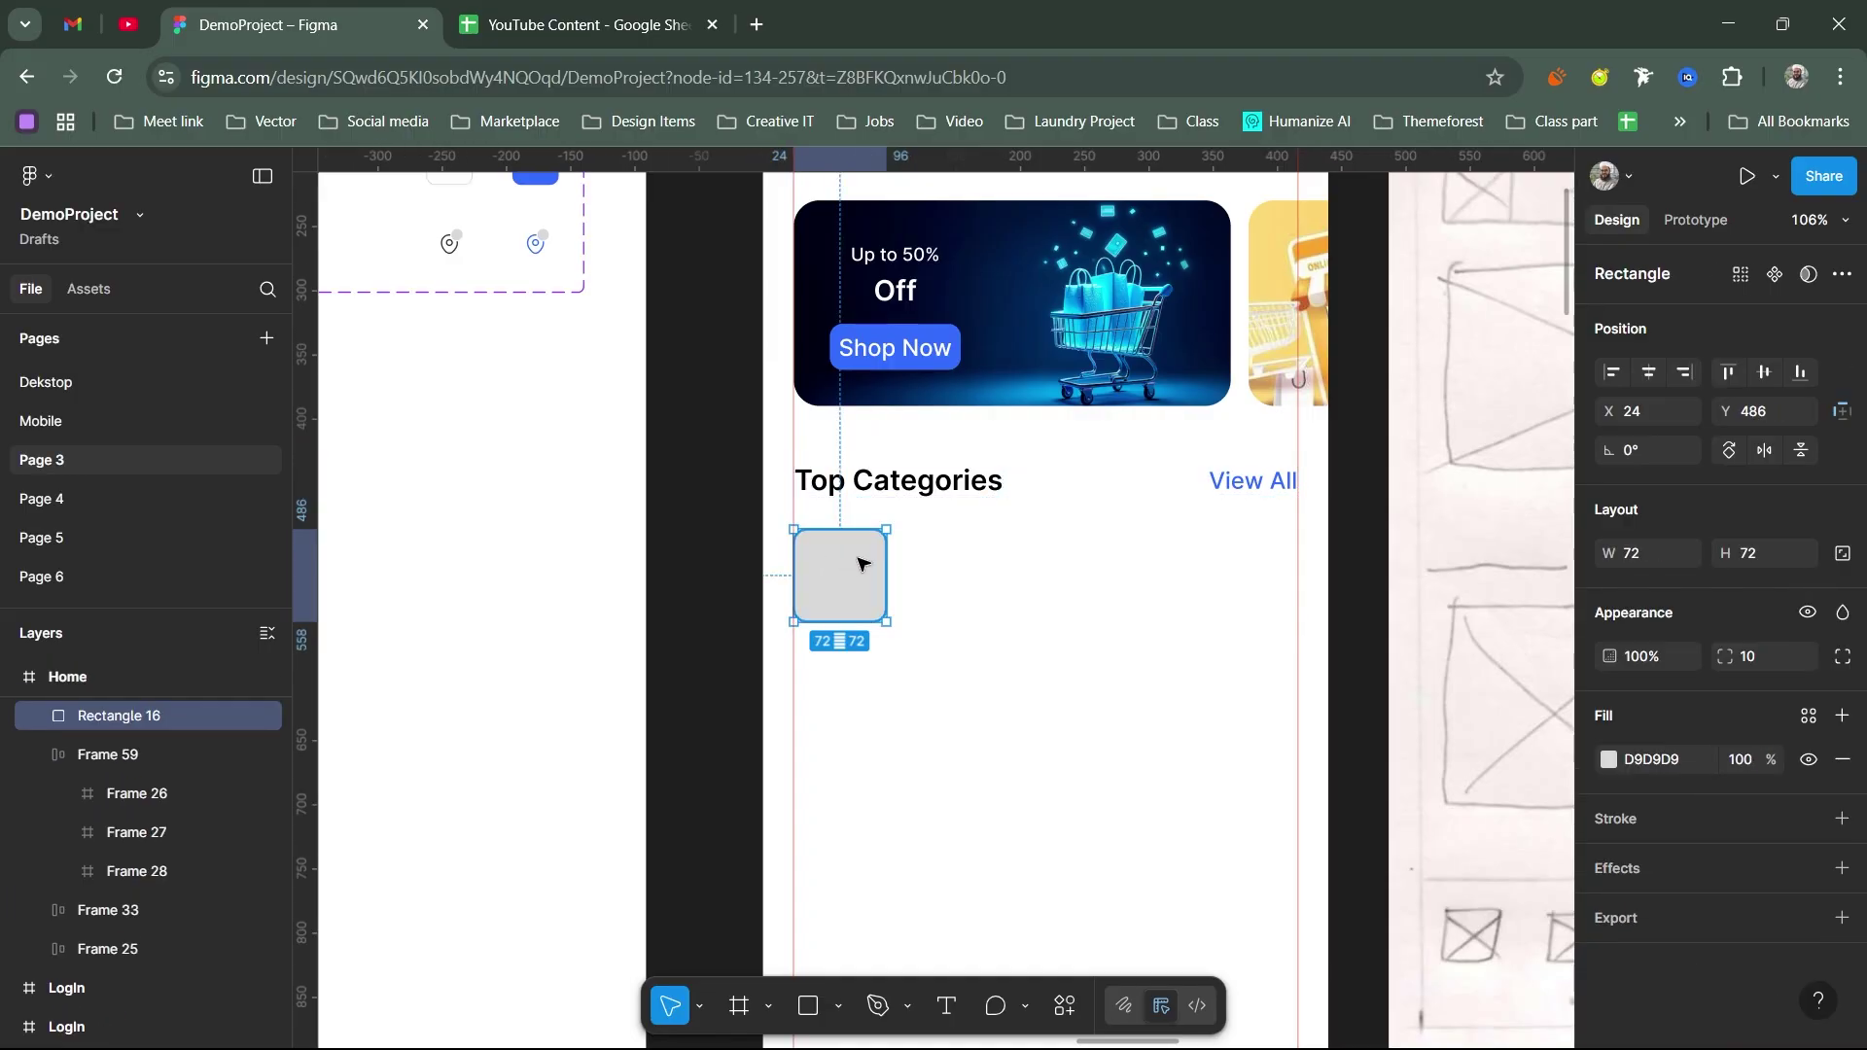
# Step: Fill the square with the beige T-shirt image 845120 (1) from the computer and place a duplicate to its right at X 138
pyautogui.click(1610, 762)
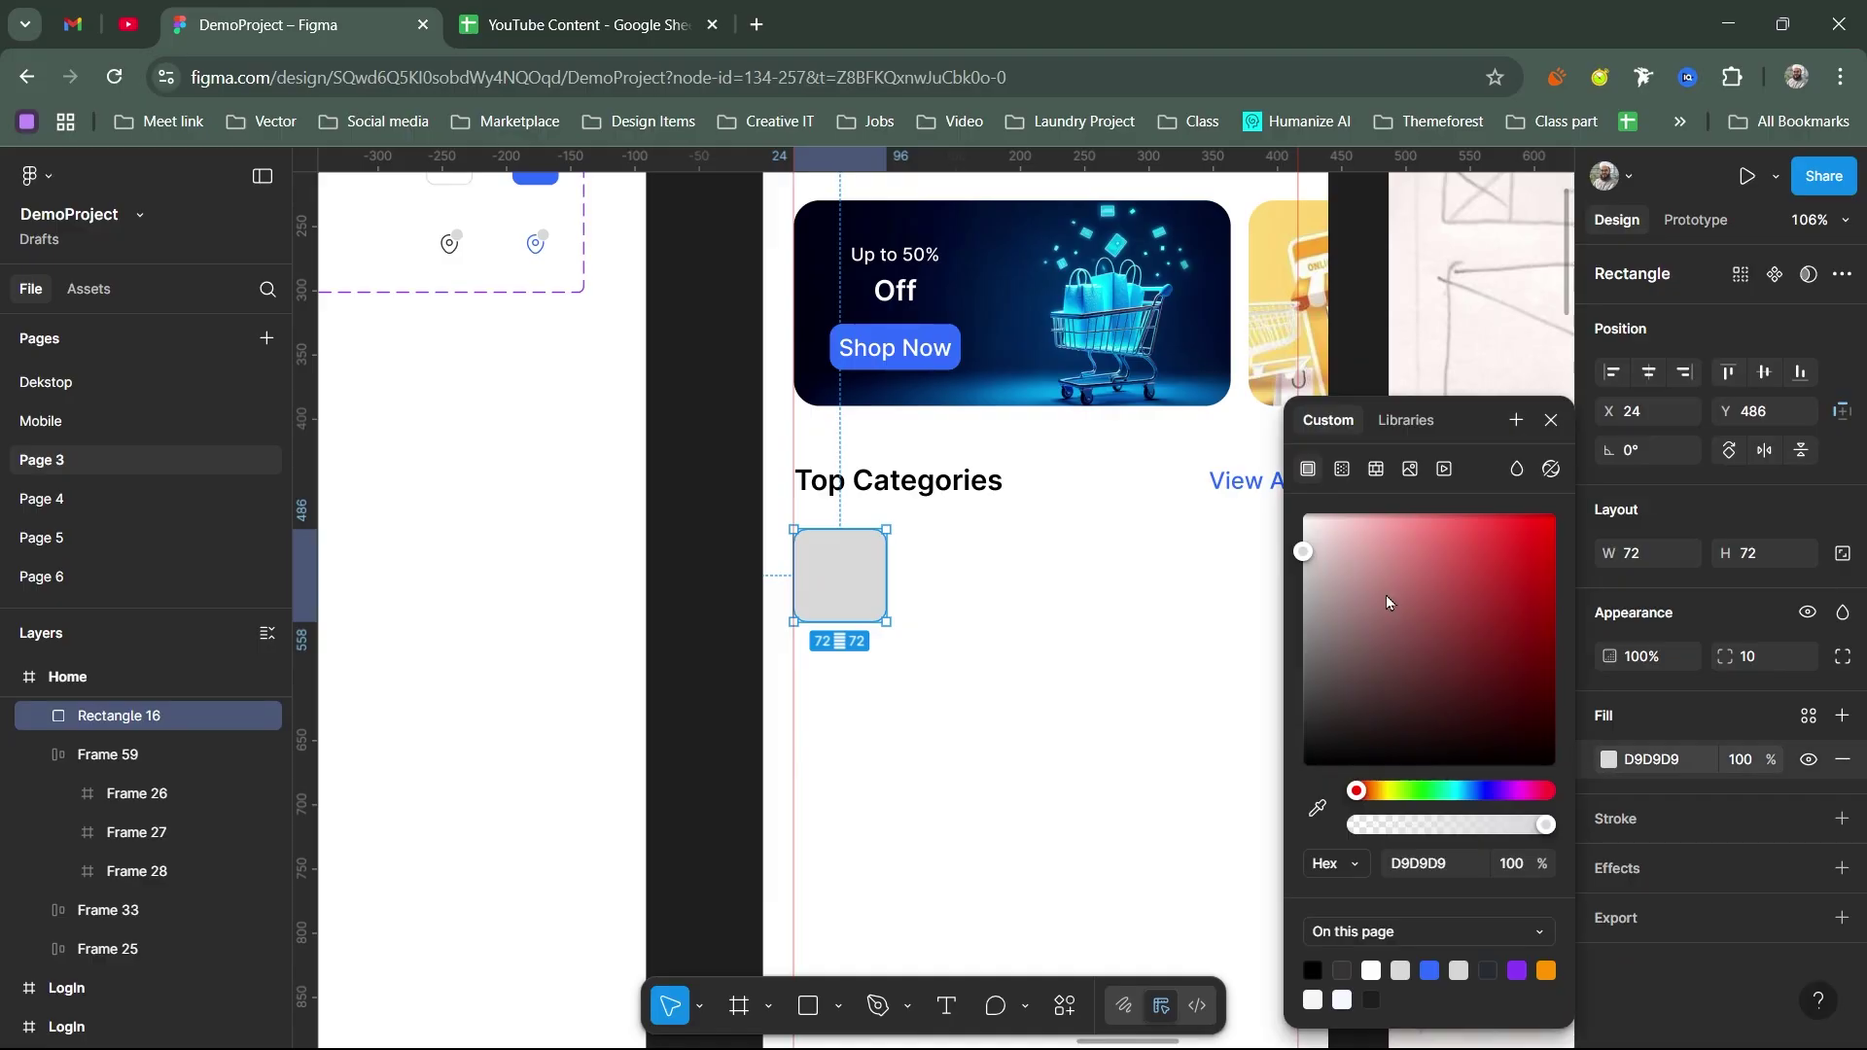
pyautogui.click(1410, 468)
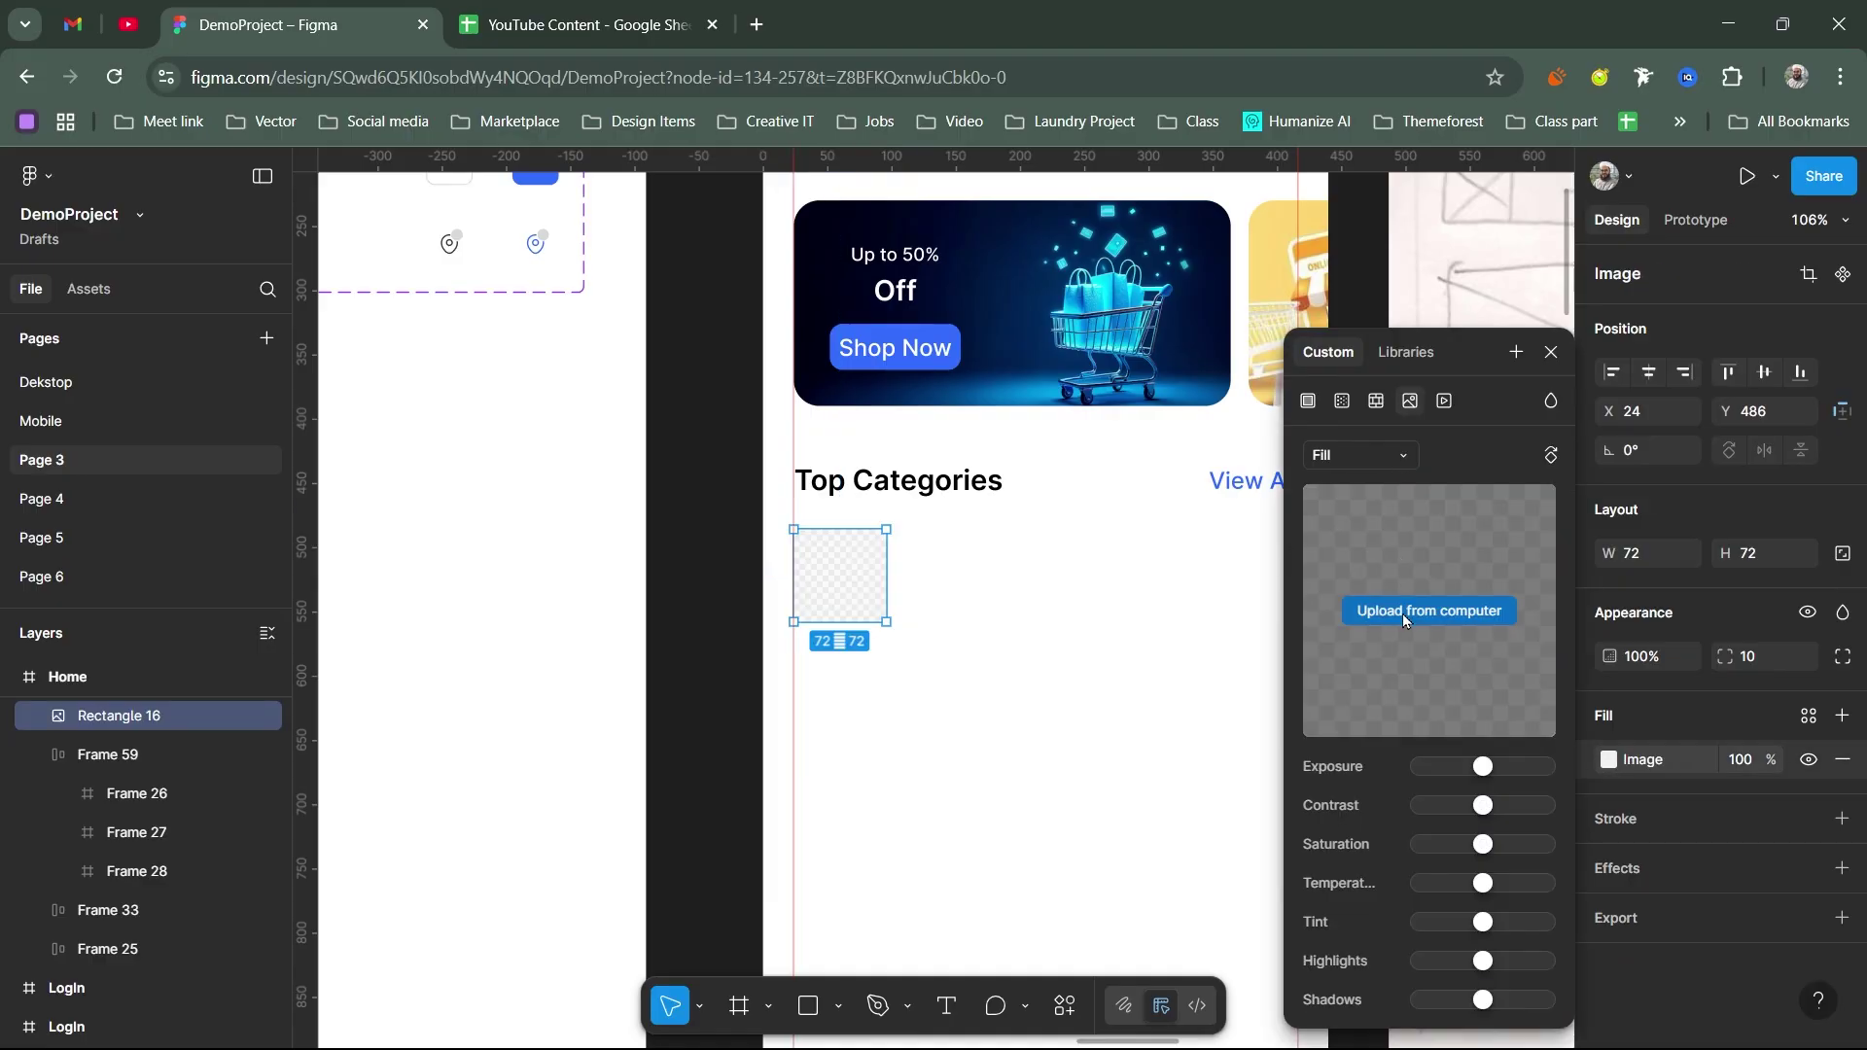
pyautogui.click(1402, 611)
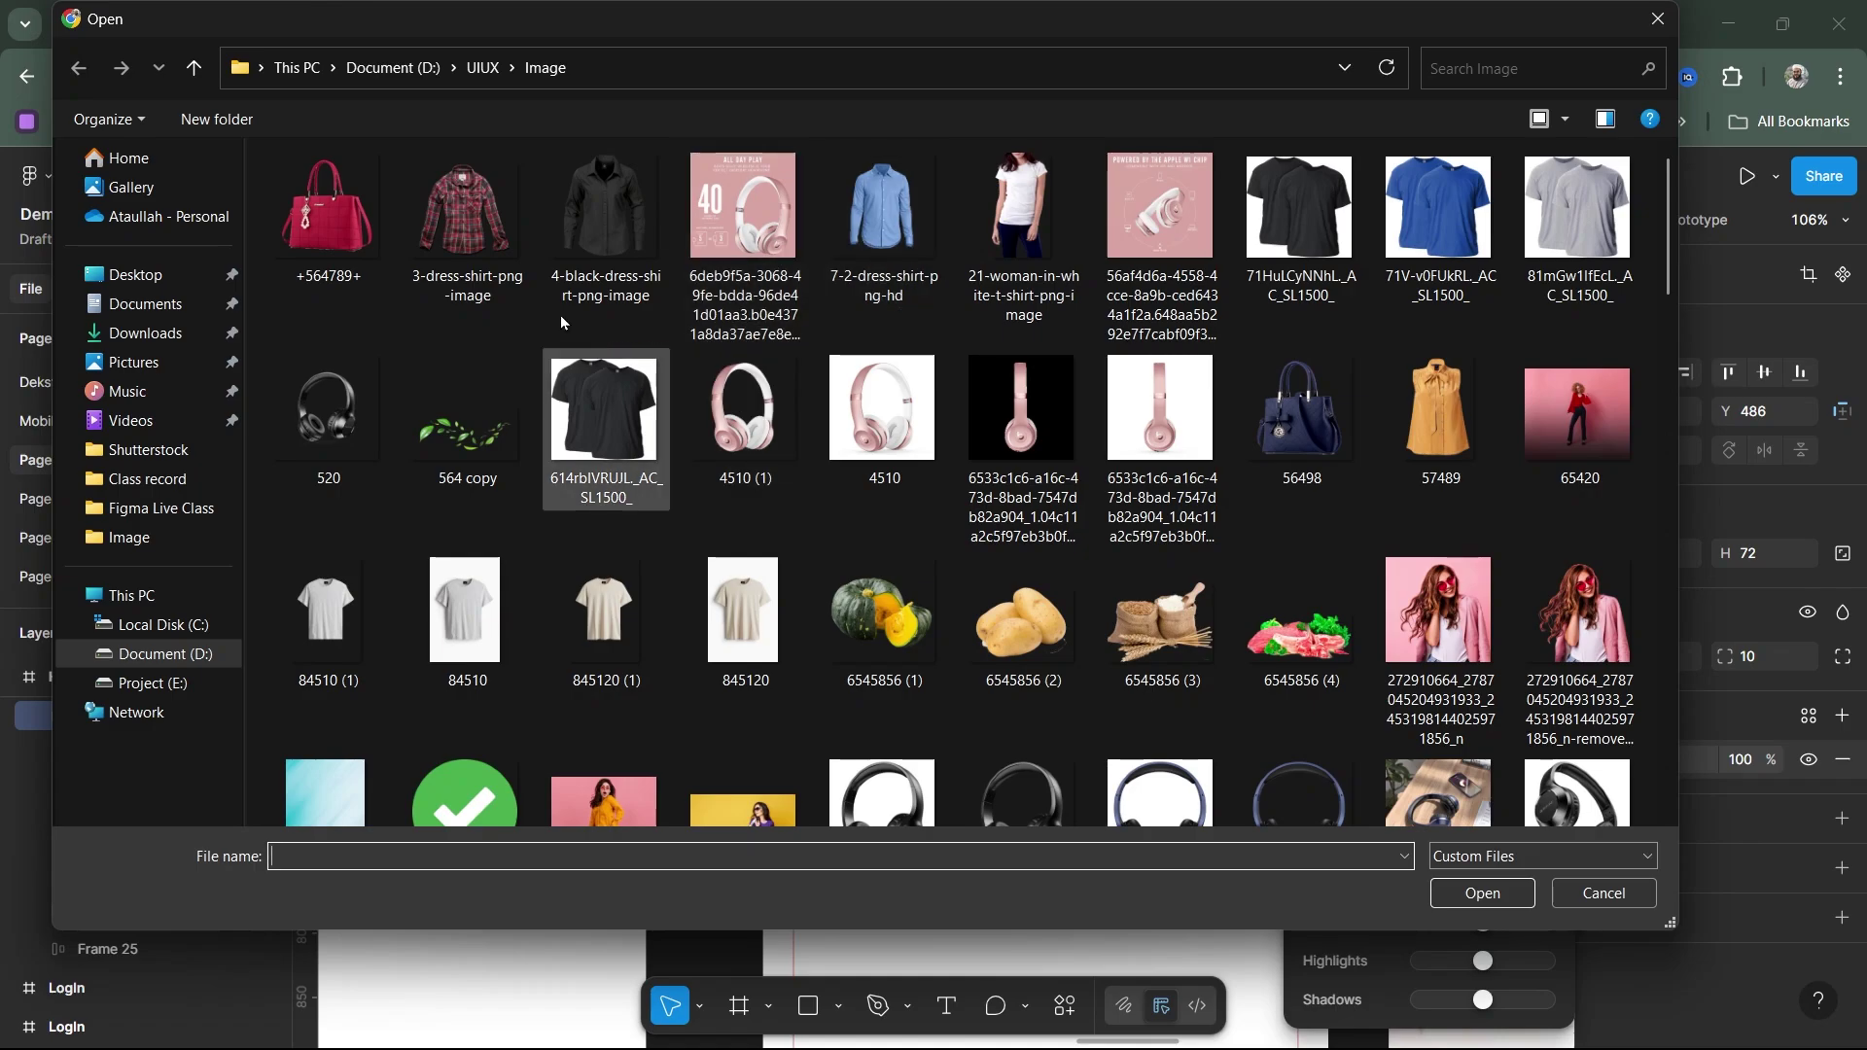
pyautogui.doubleClick(581, 633)
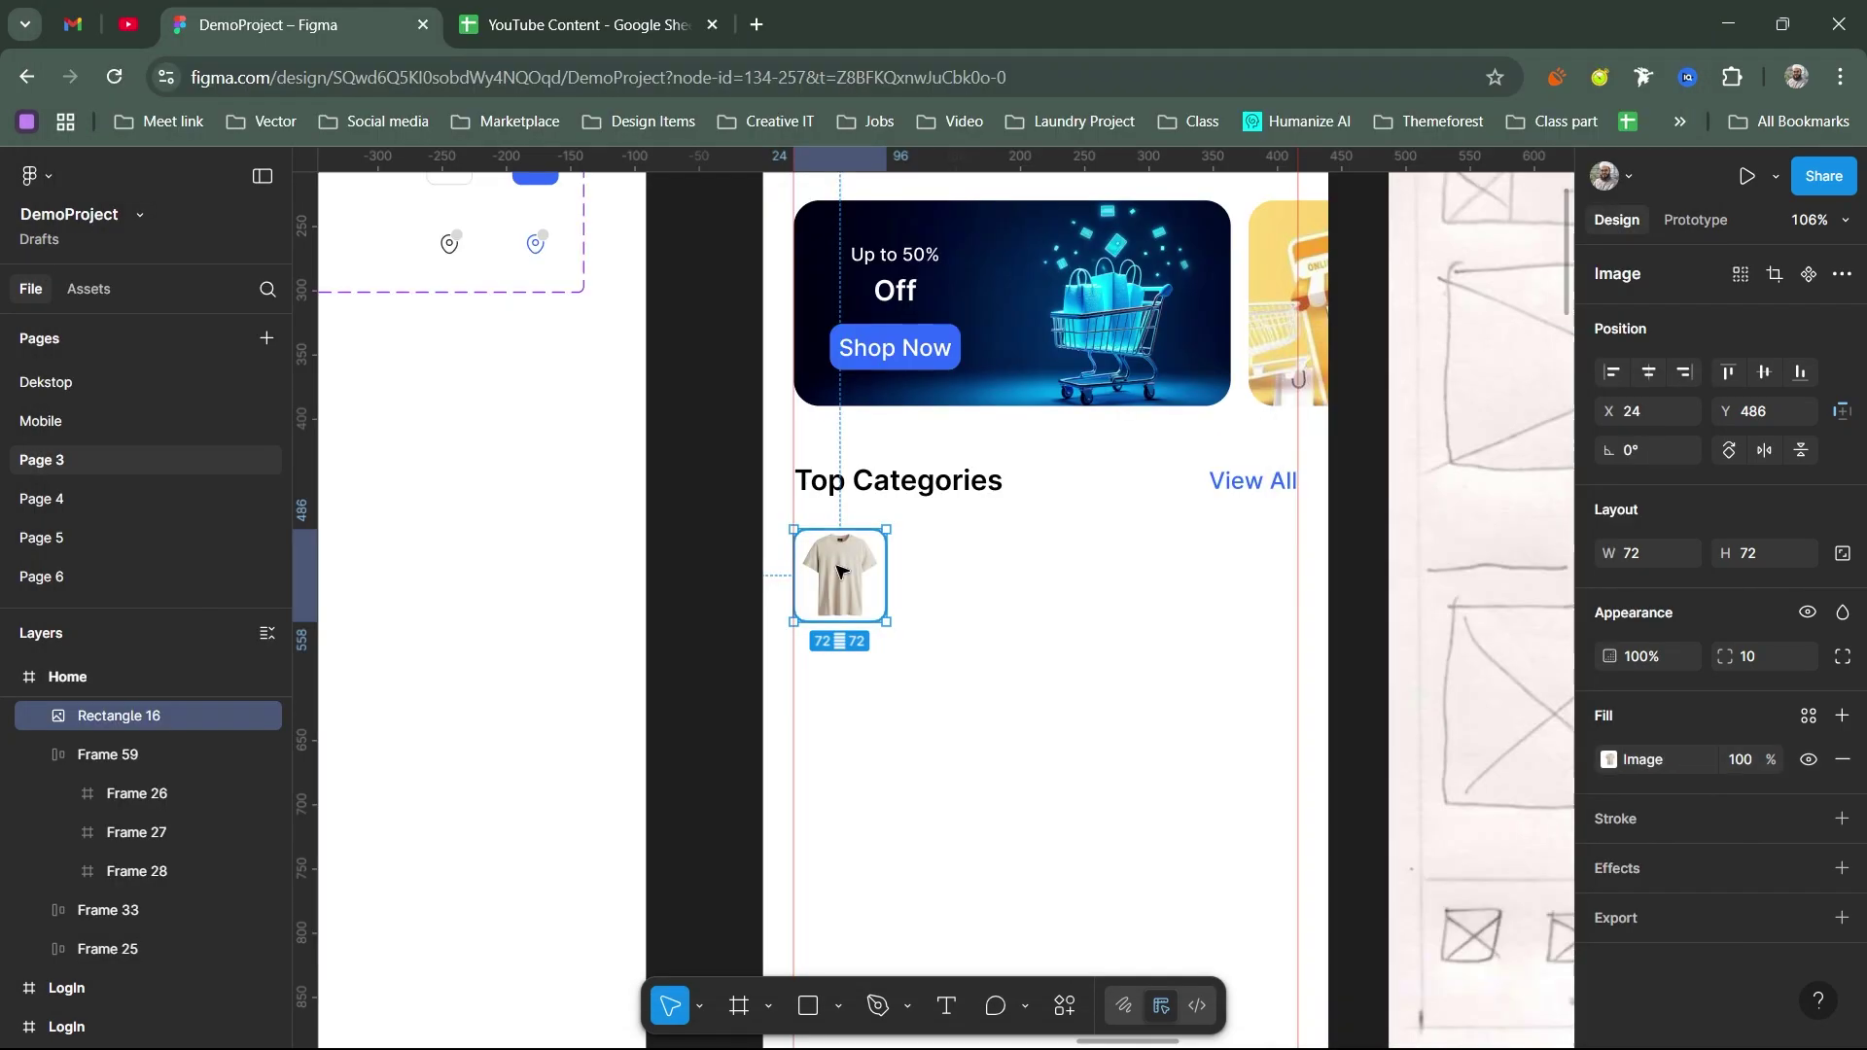
pyautogui.moveTo(861, 600); pyautogui.dragTo(1014, 600)
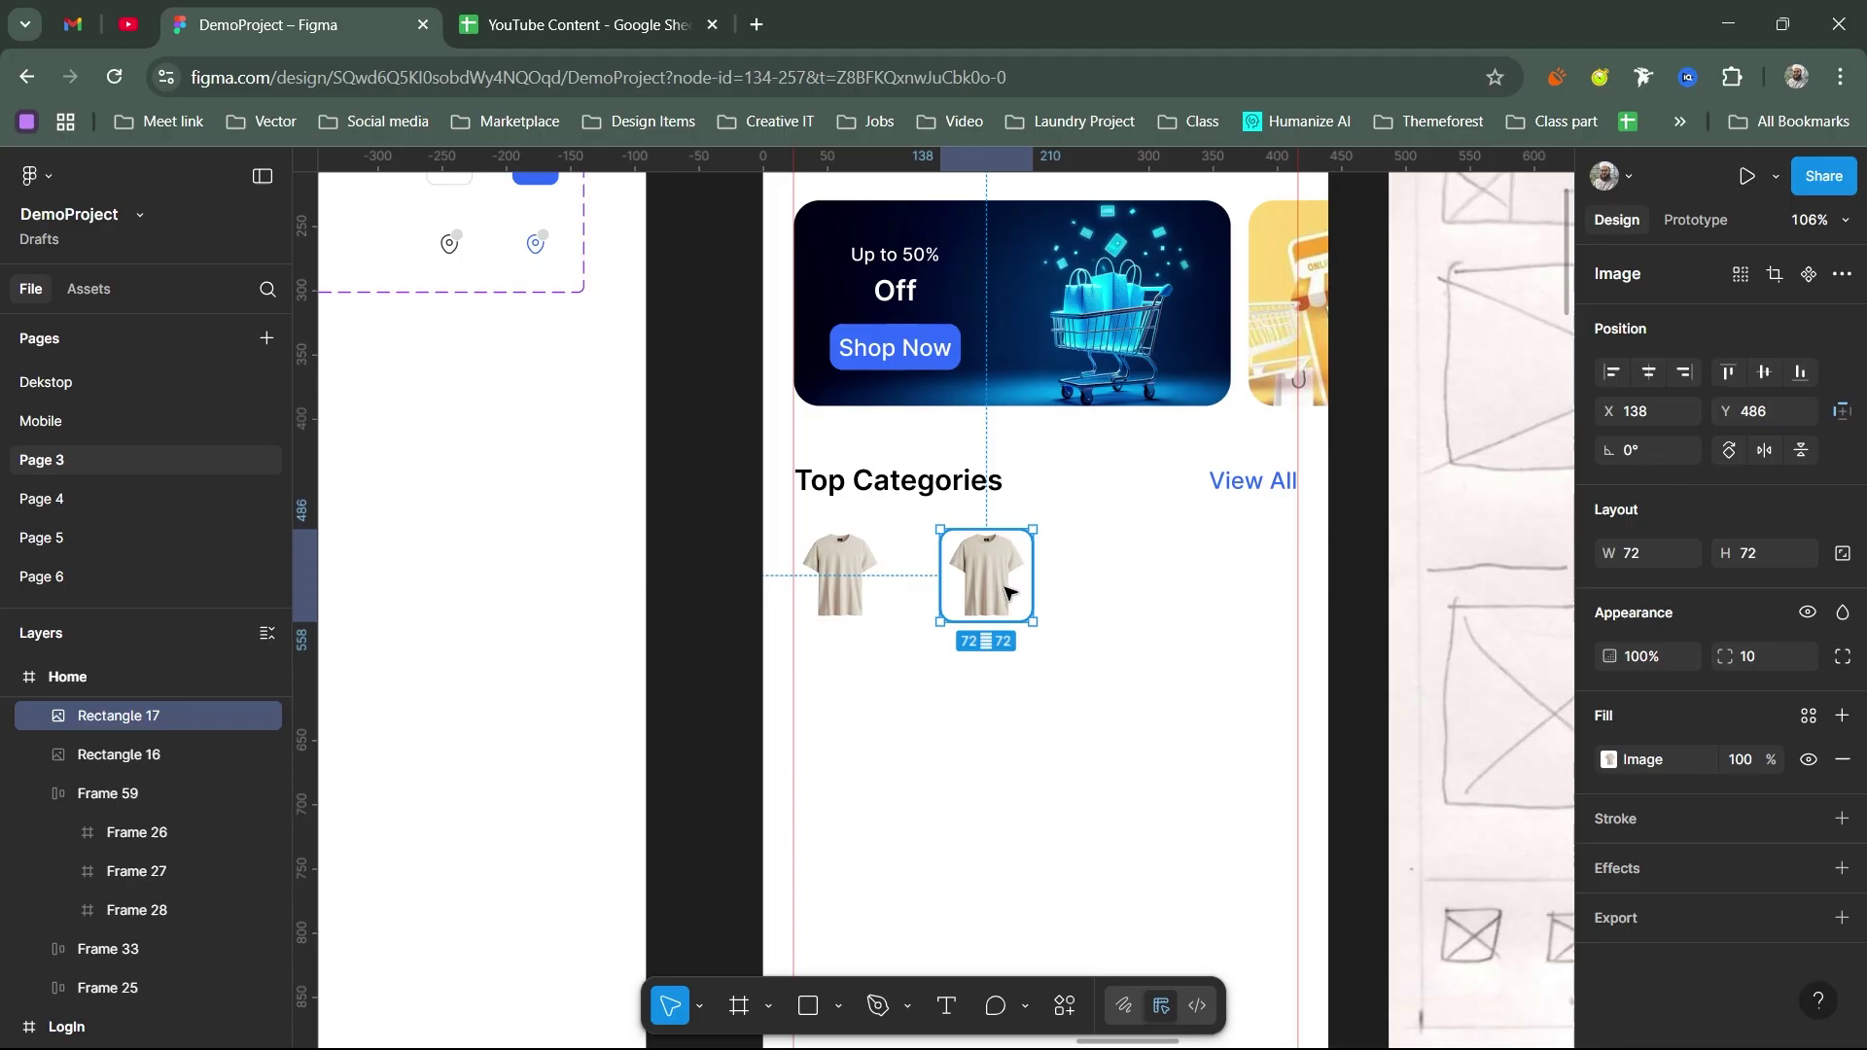
# Step: Replace the first category square's image fill with solid light blue EFF4FF and move the T-shirt image copy on top of it
pyautogui.click(864, 575)
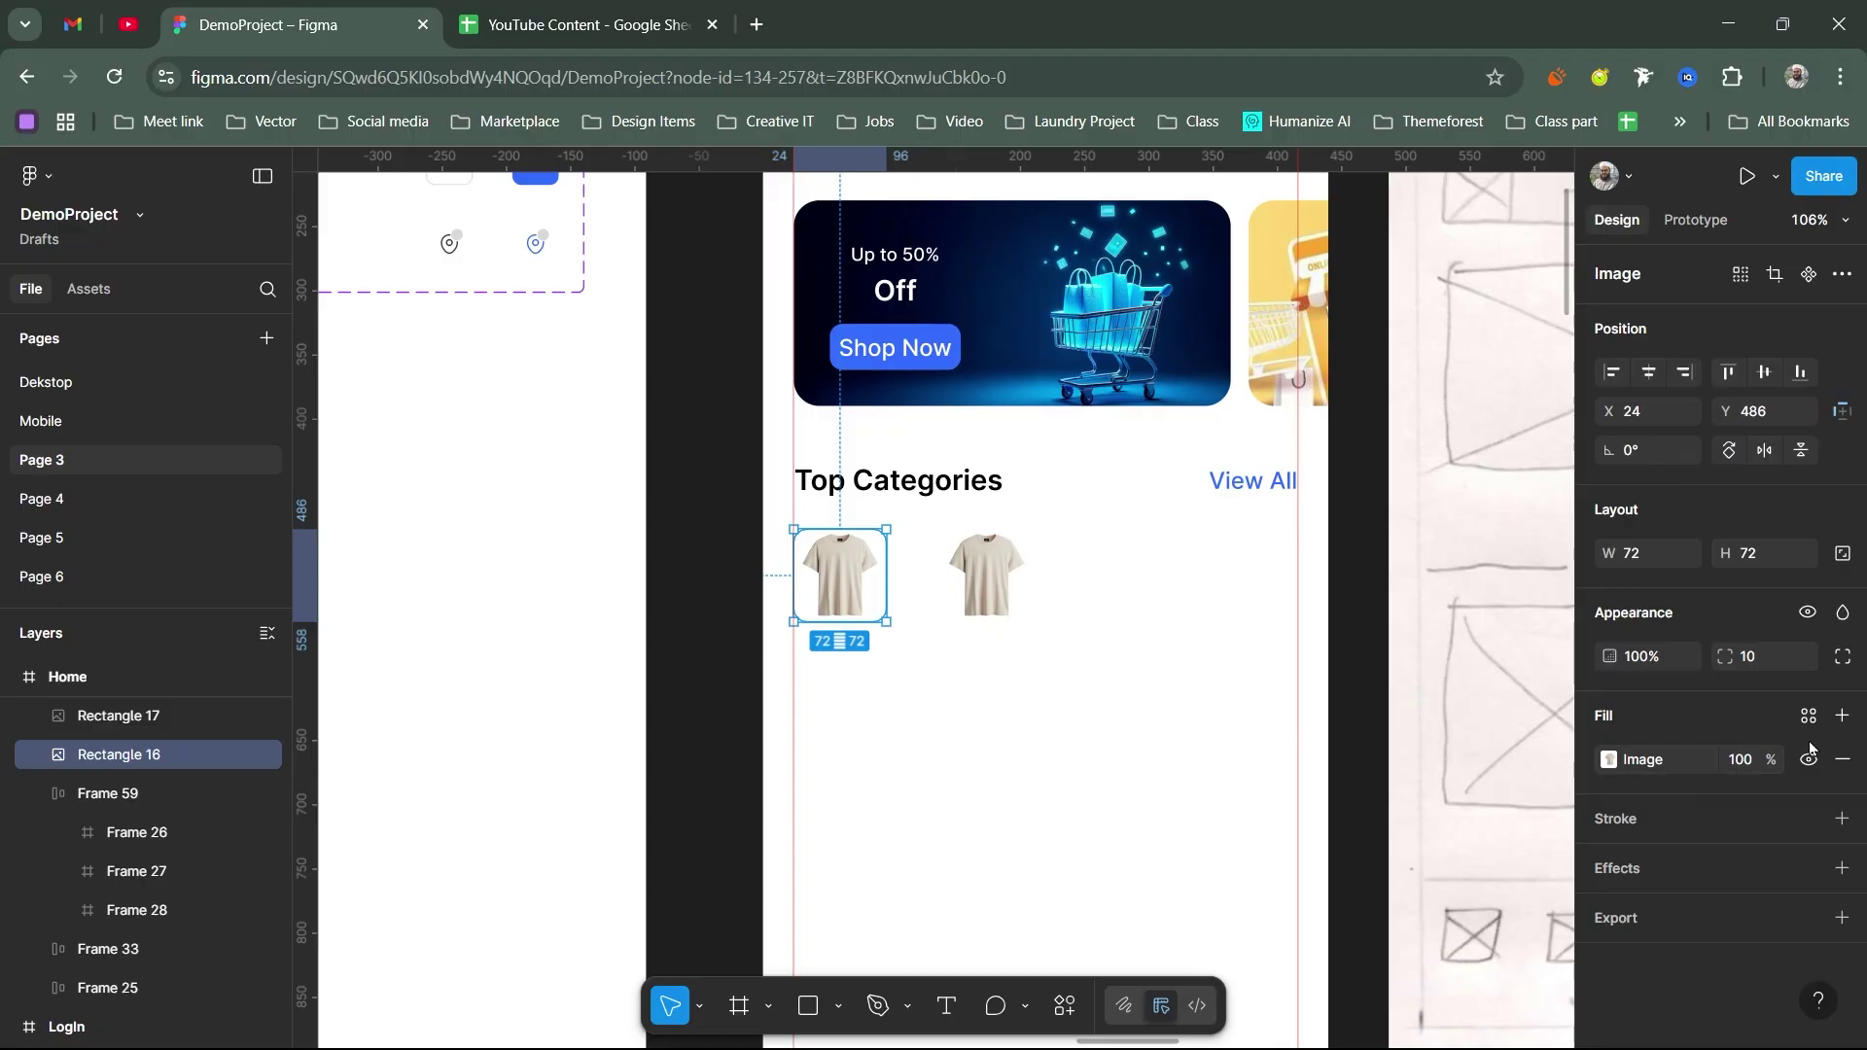
pyautogui.click(1610, 760)
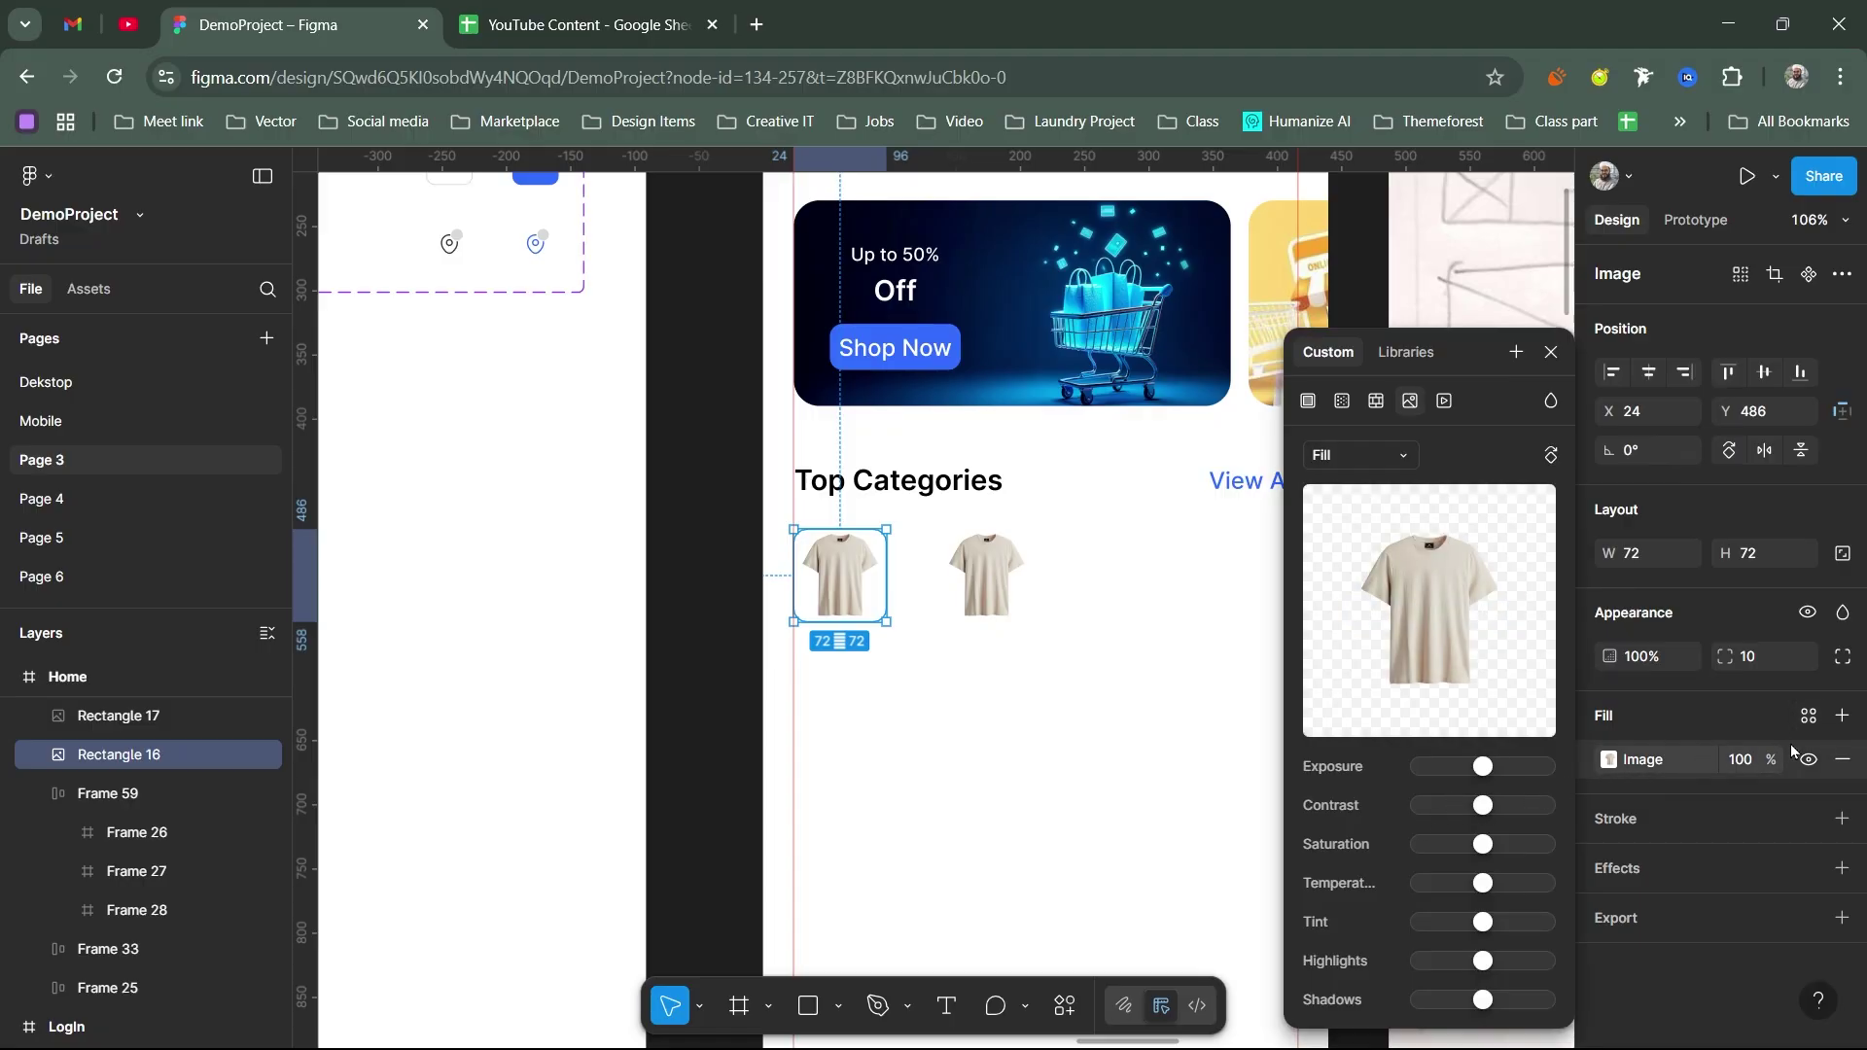
pyautogui.click(1843, 759)
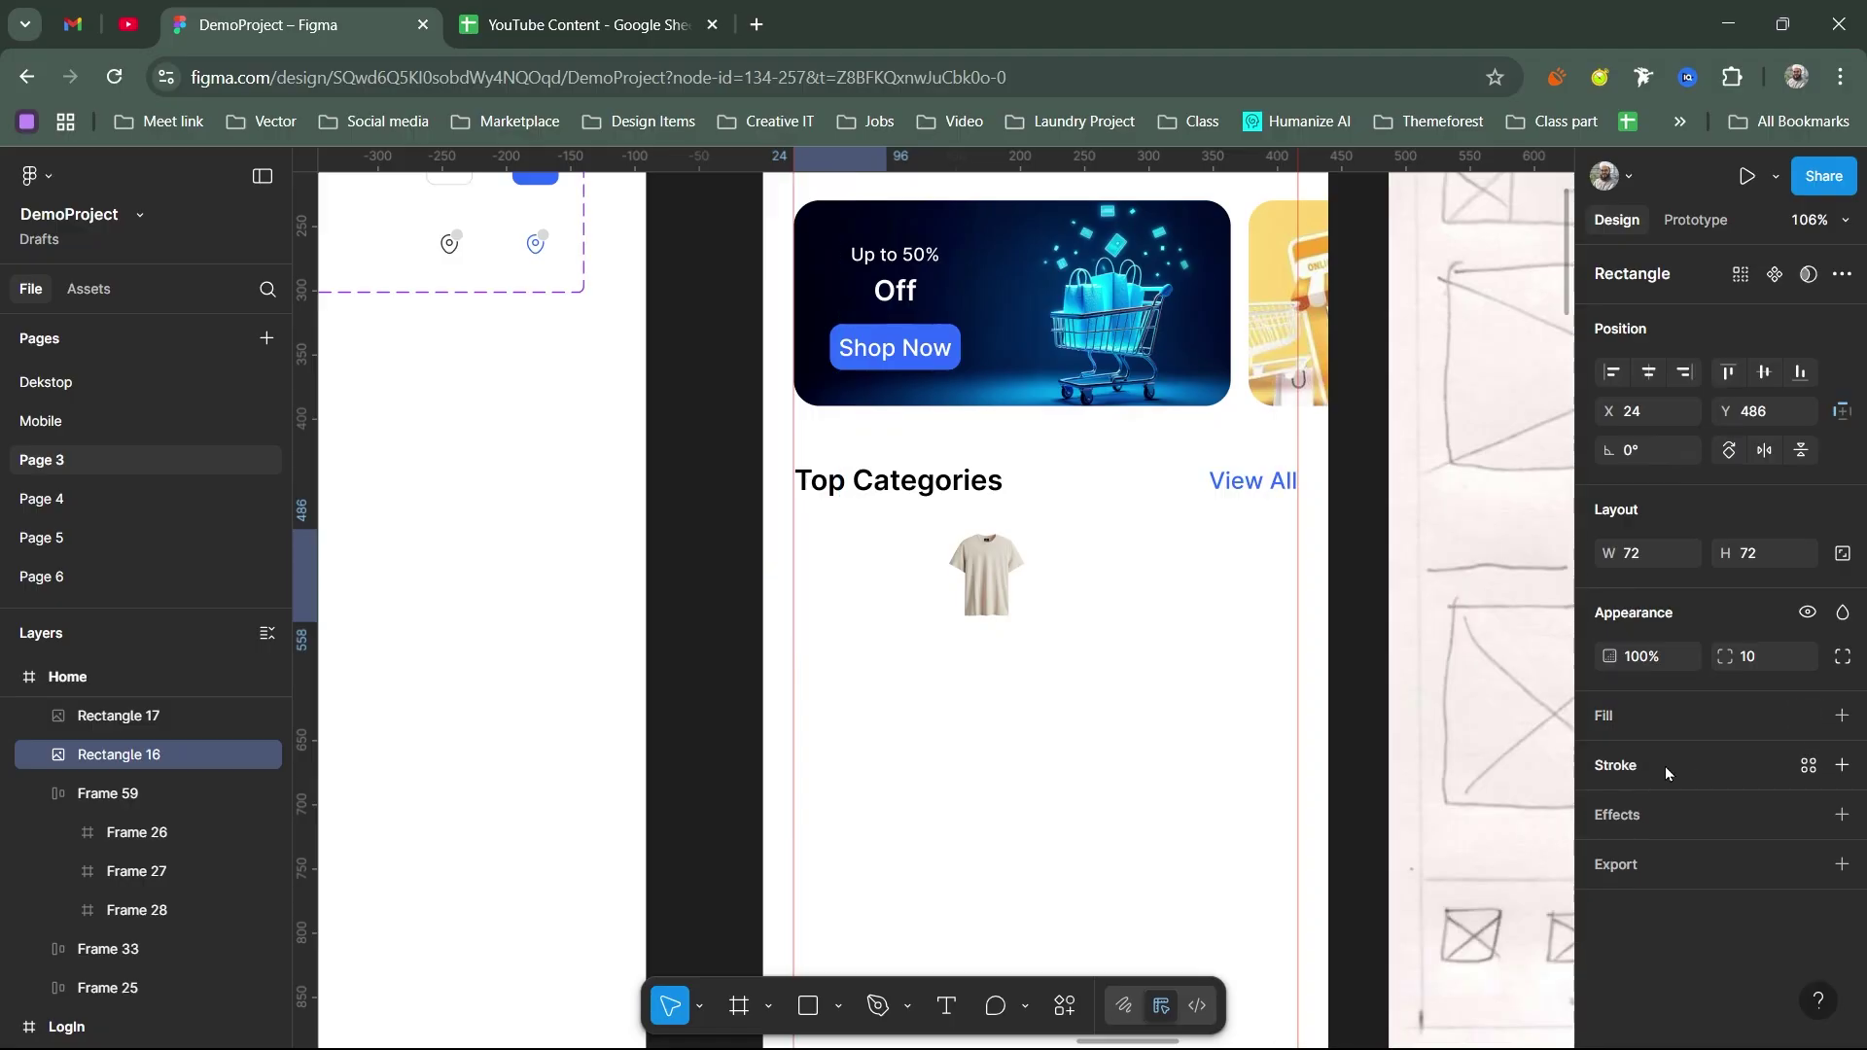
pyautogui.click(1841, 714)
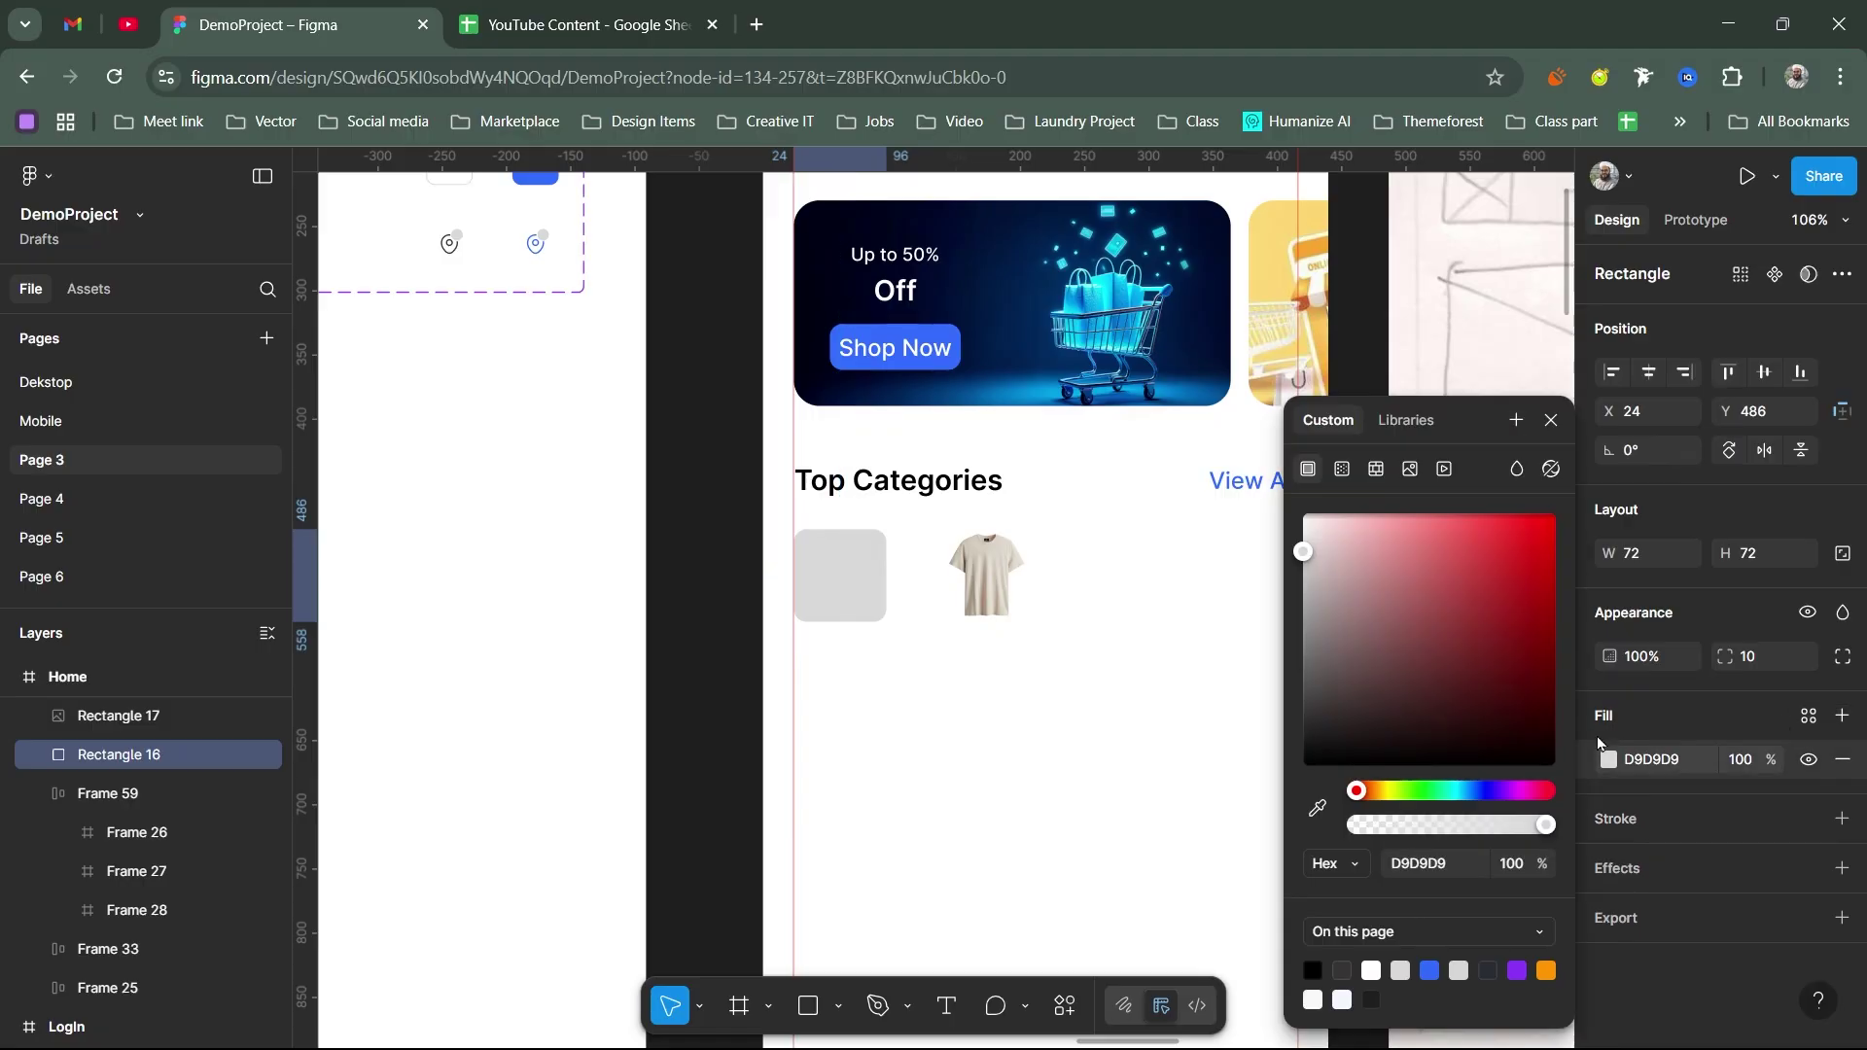
pyautogui.click(1430, 971)
pyautogui.moveTo(1330, 533); pyautogui.dragTo(1319, 518)
pyautogui.moveTo(982, 578); pyautogui.dragTo(828, 576)
pyautogui.moveTo(991, 534); pyautogui.dragTo(838, 616)
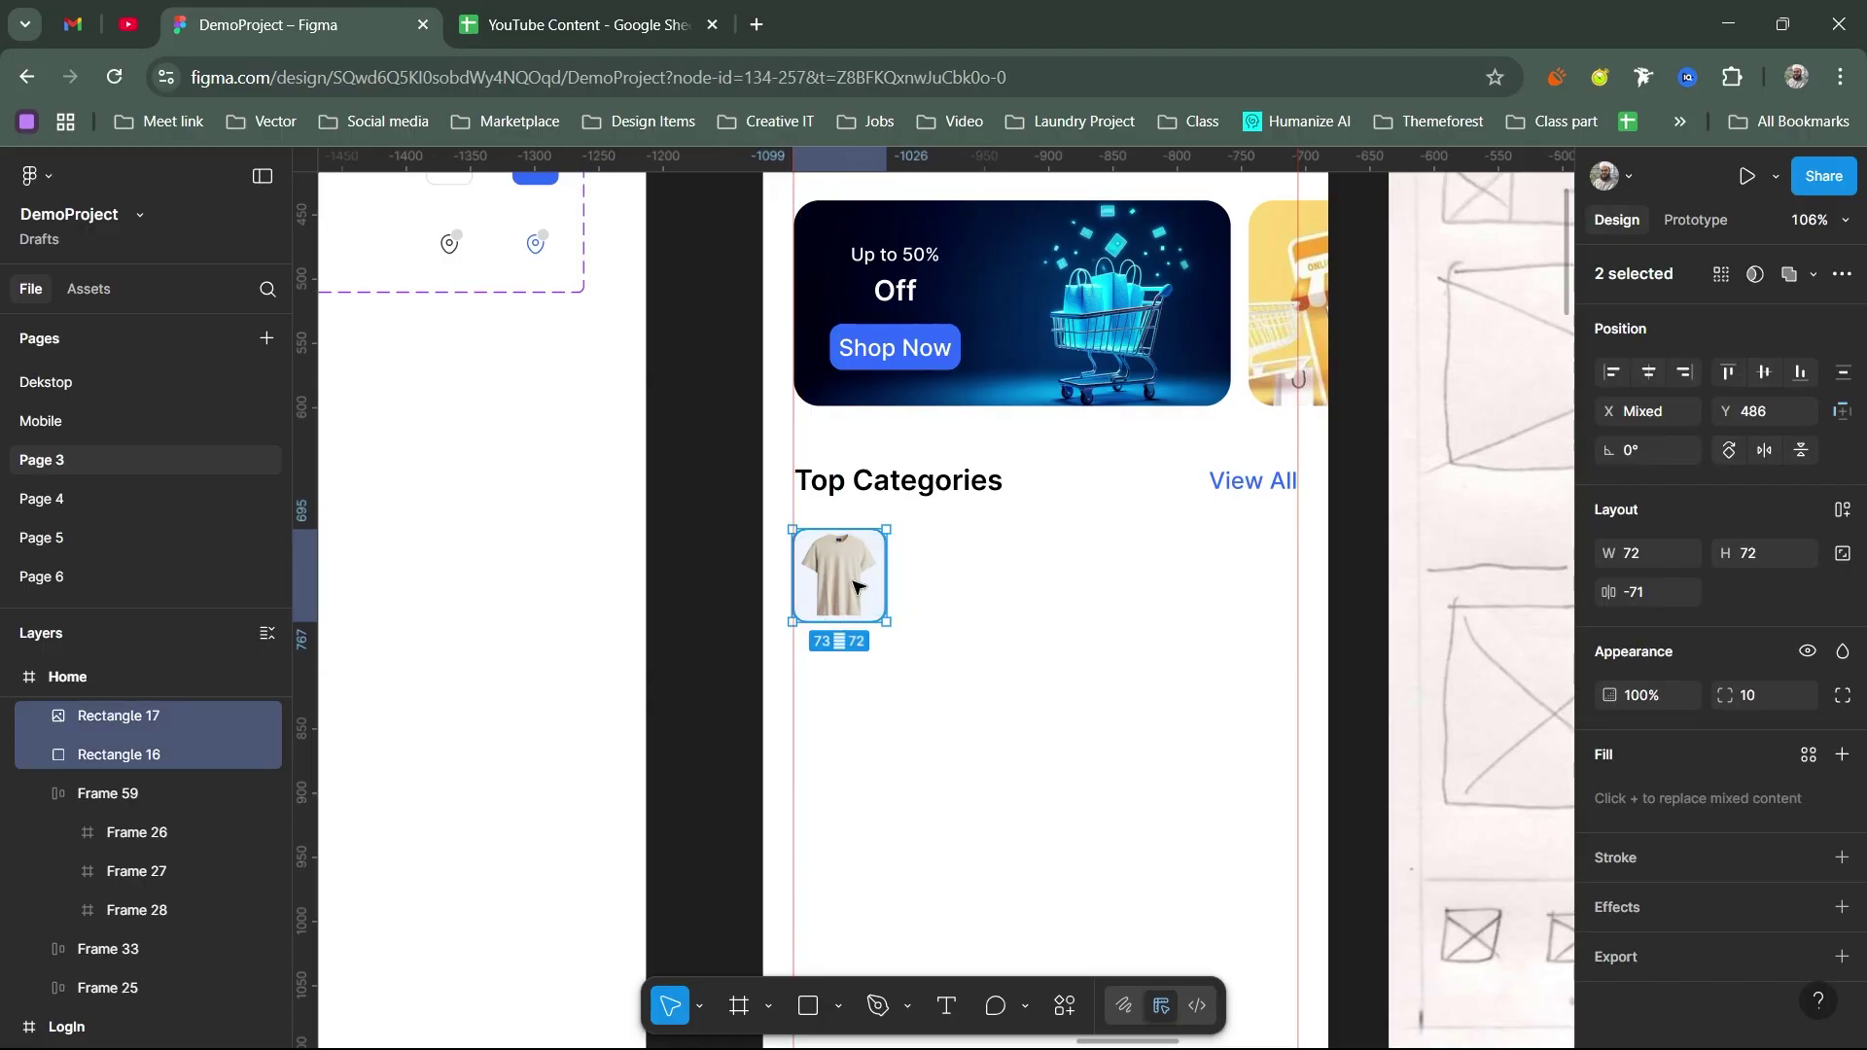
# Step: Try the yellow beautiful-young-woman-sunglasses image from the computer as the tile's picture, with its scaling set to Crop
pyautogui.click(859, 590)
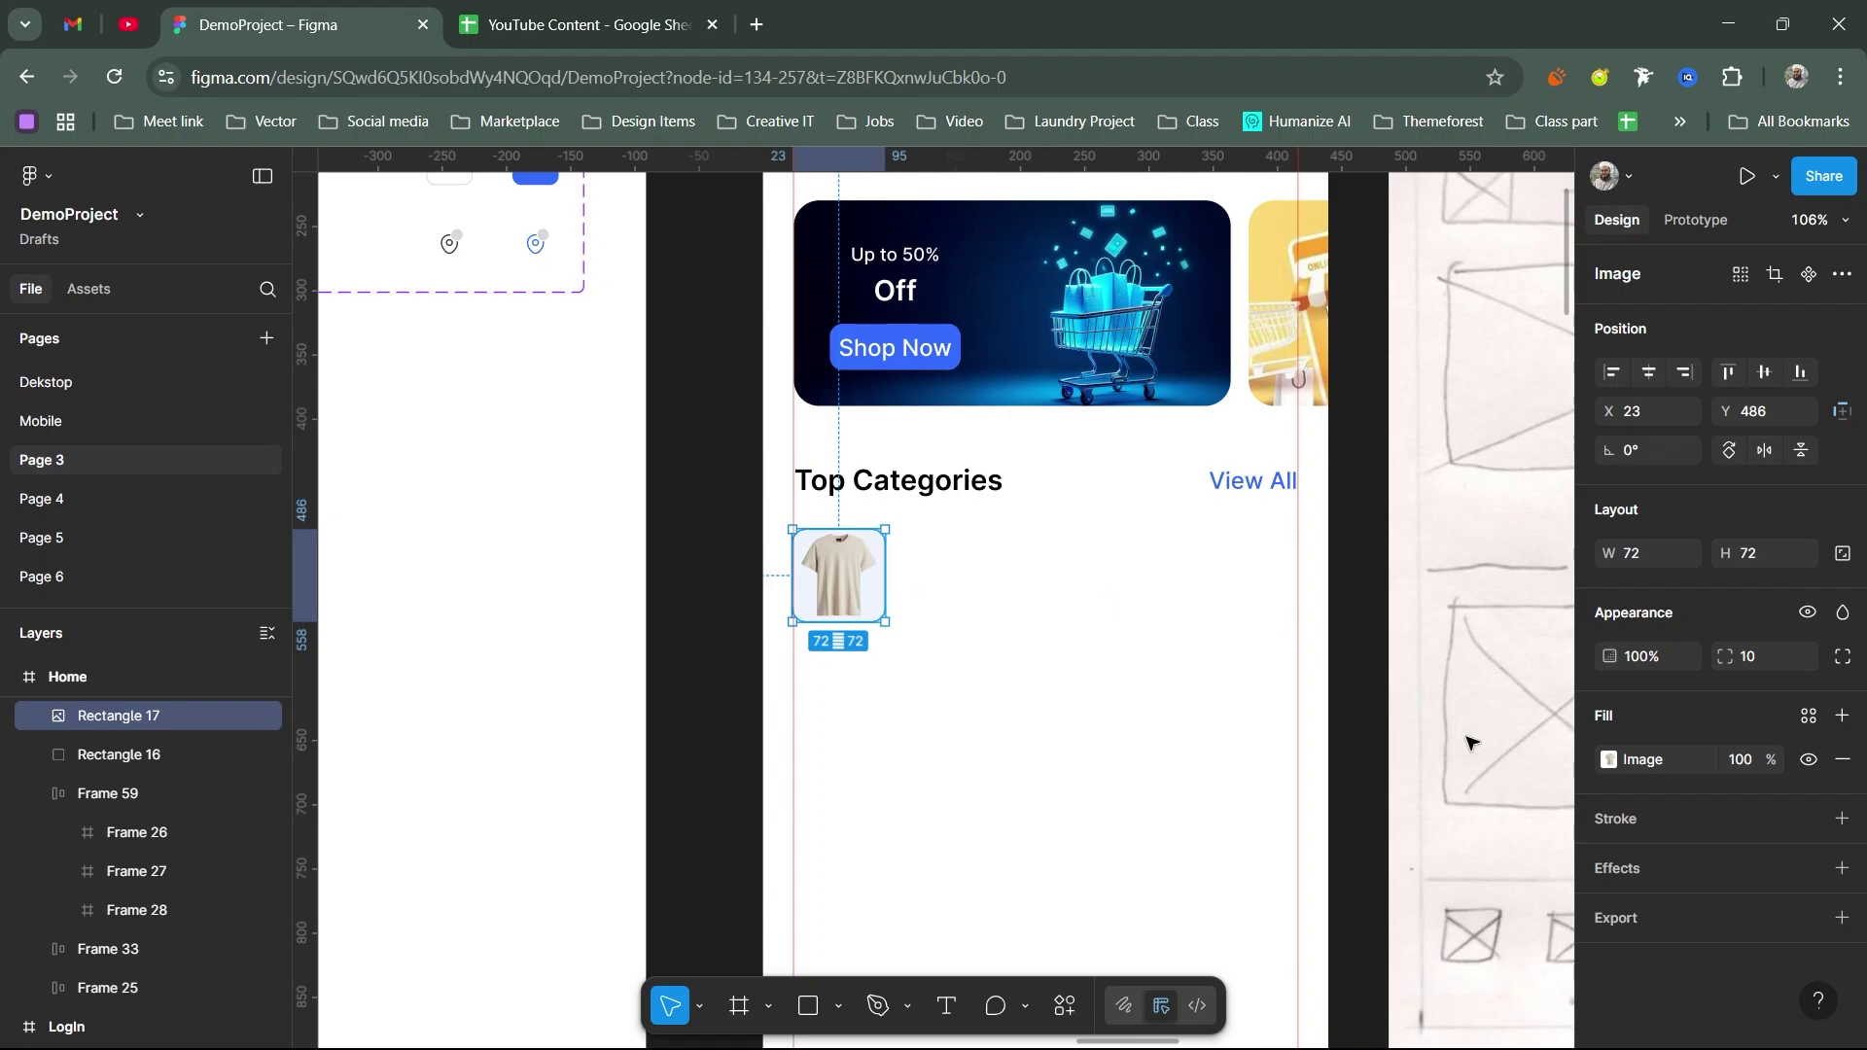
pyautogui.click(1610, 760)
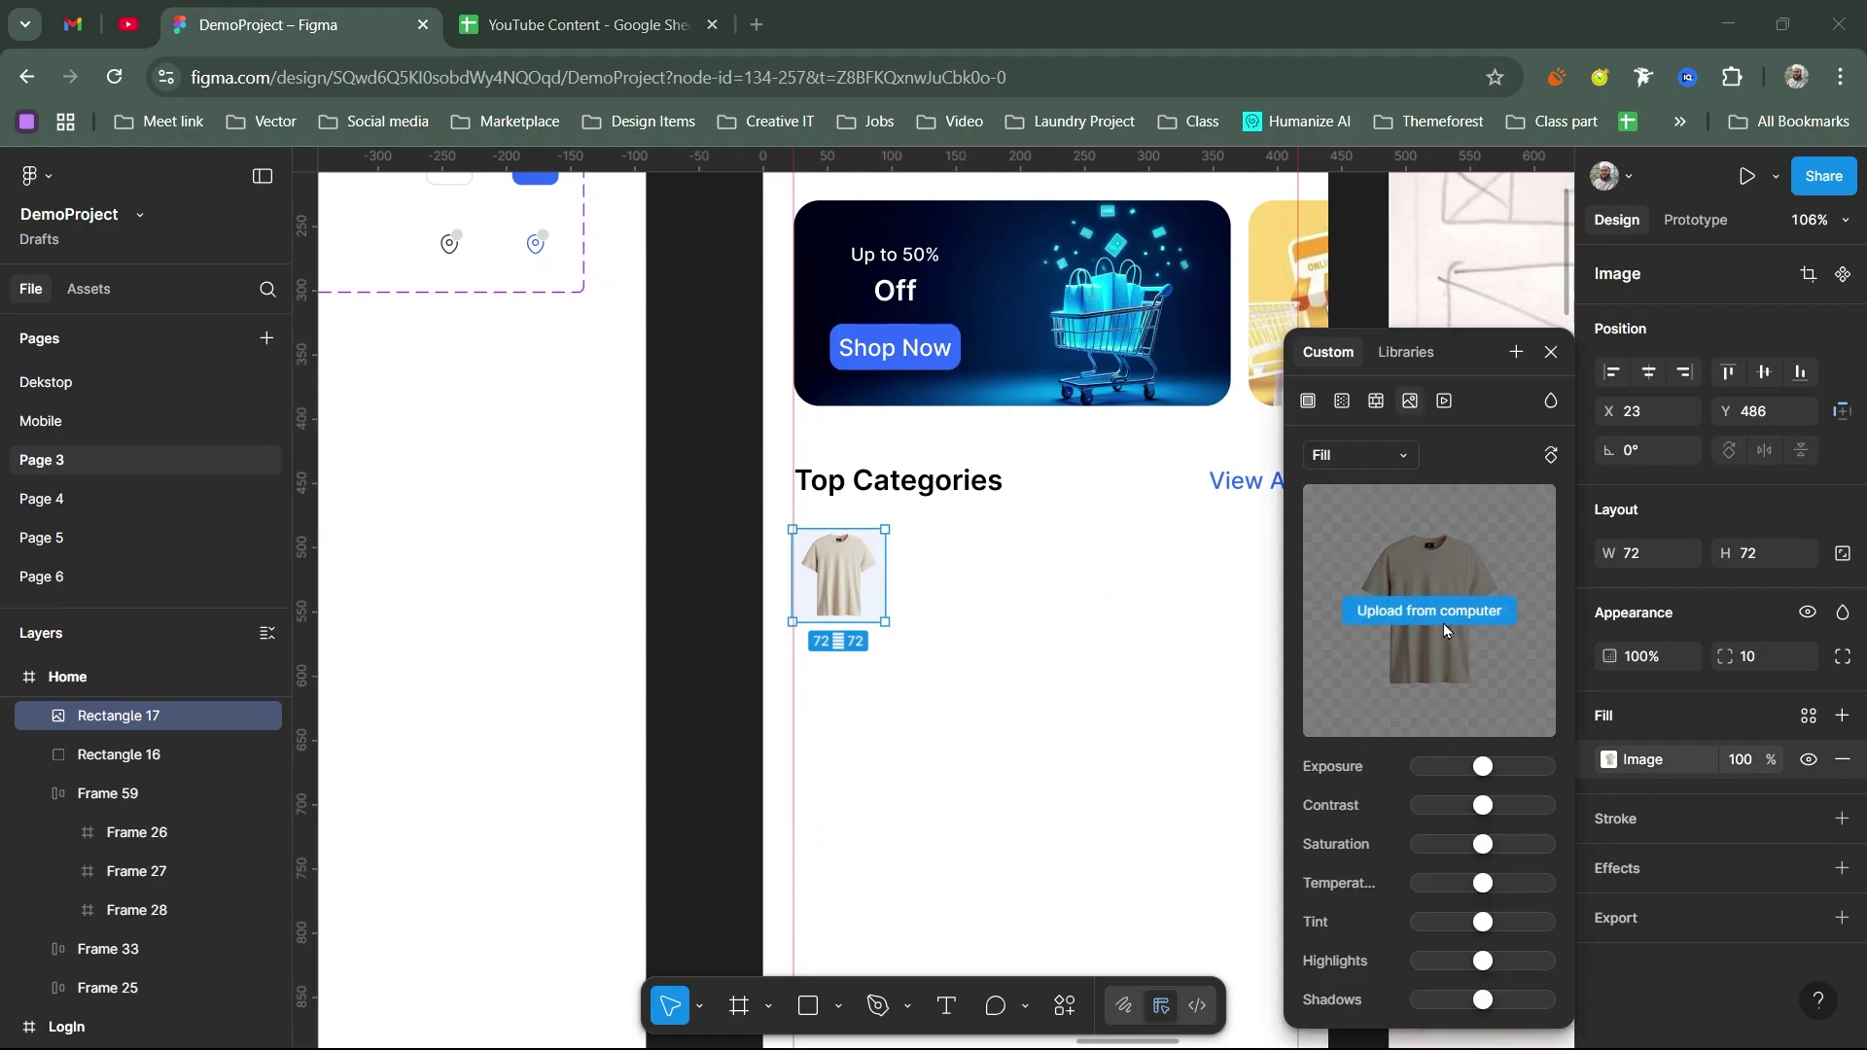
pyautogui.click(1443, 622)
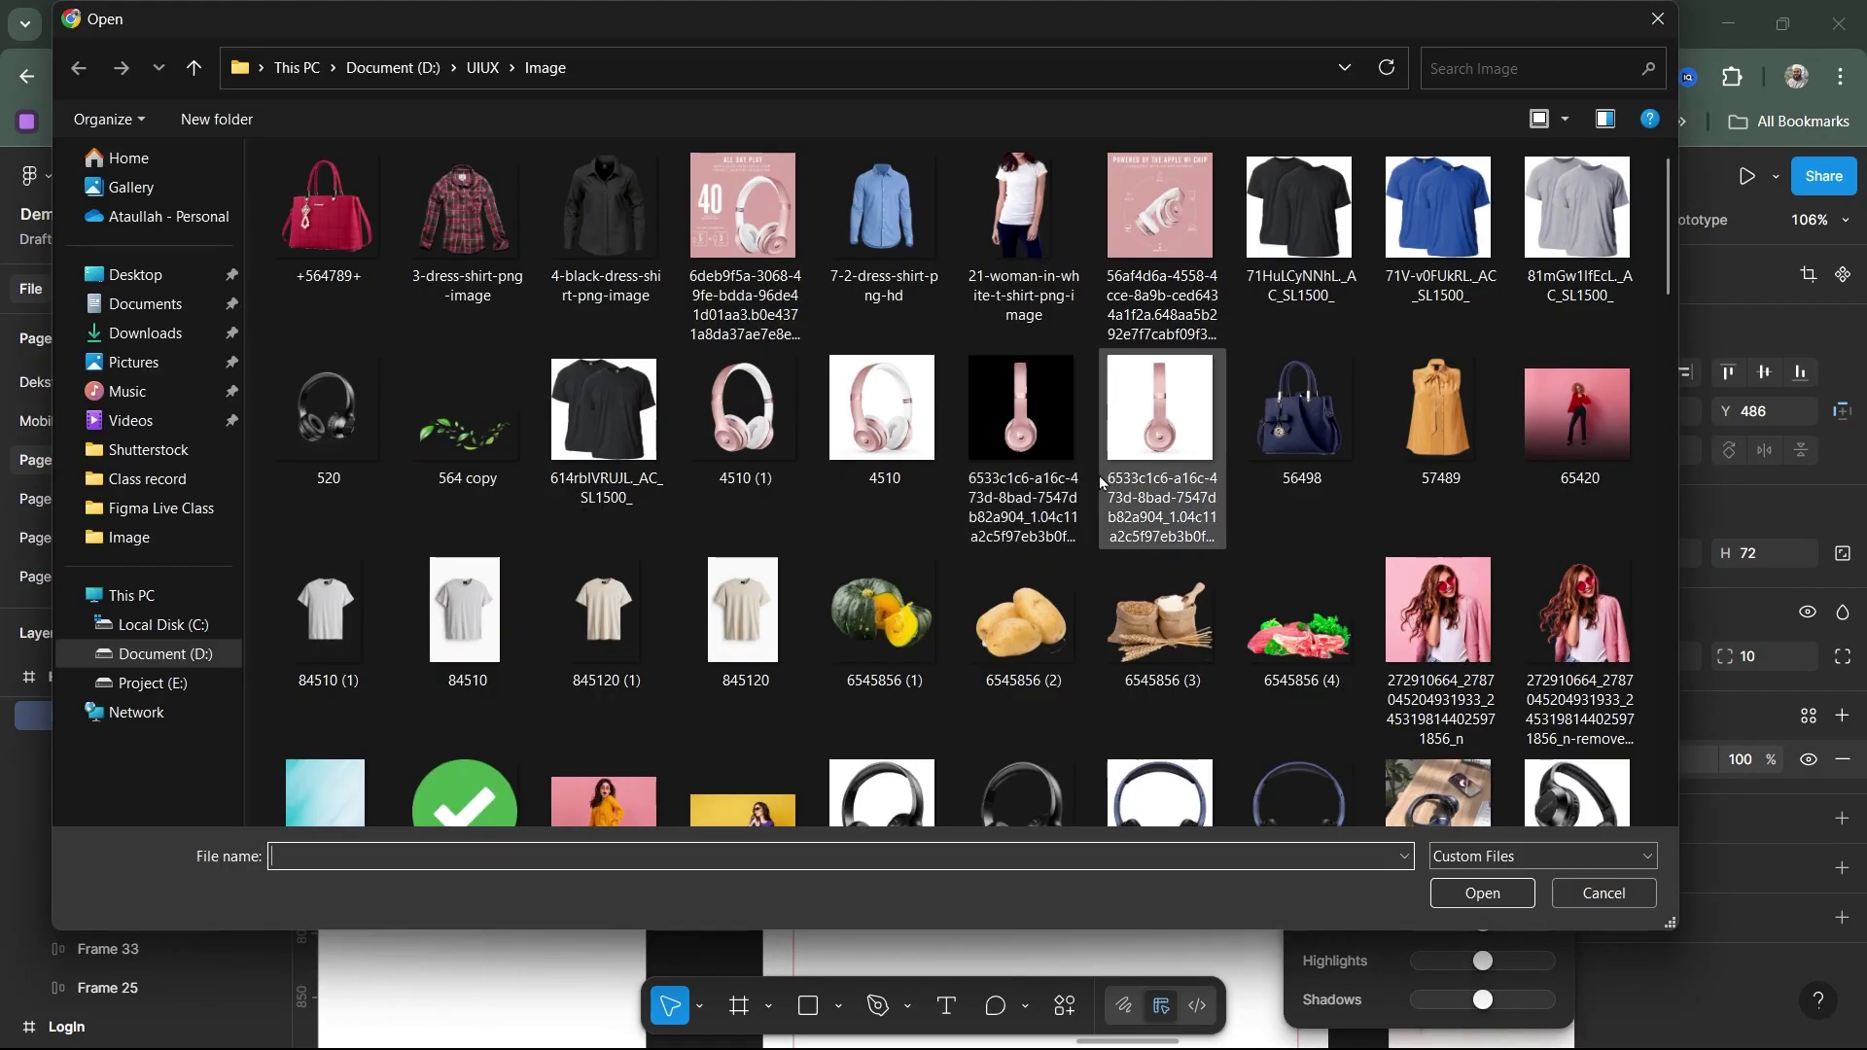
pyautogui.scroll(-3, 979, 522)
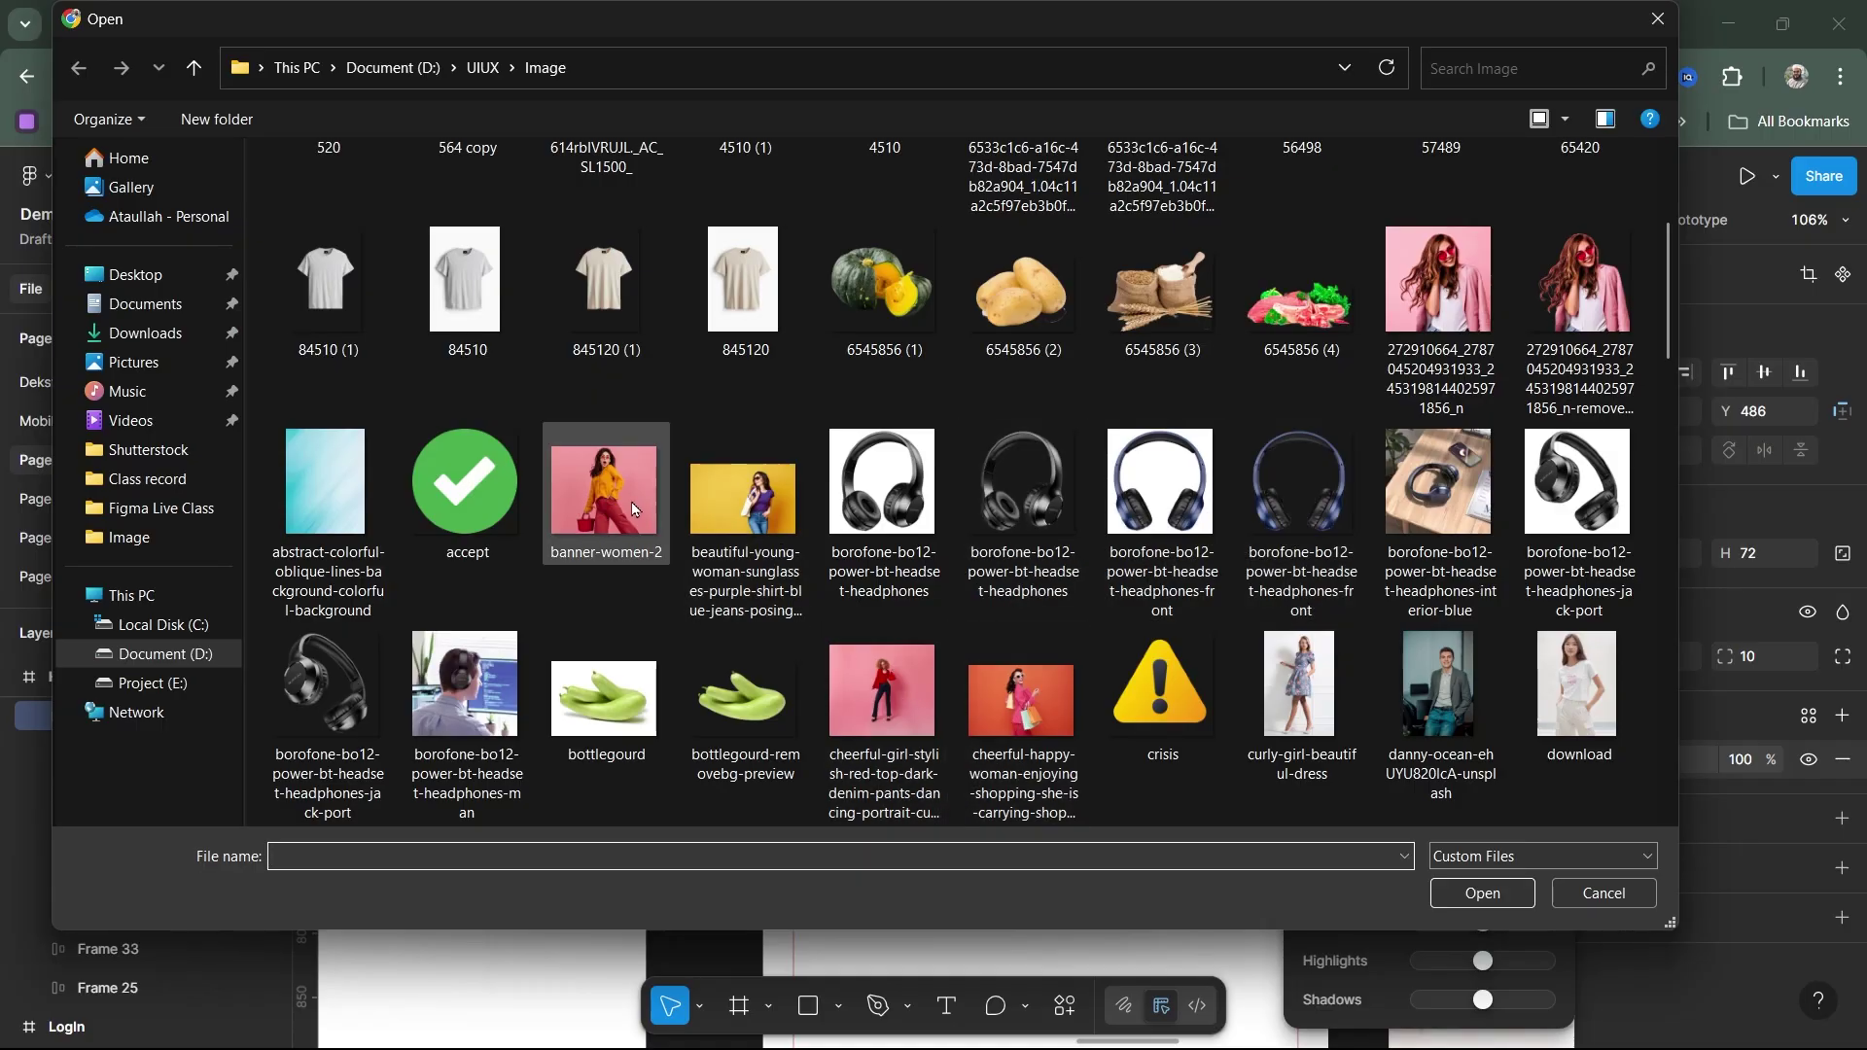
pyautogui.doubleClick(744, 501)
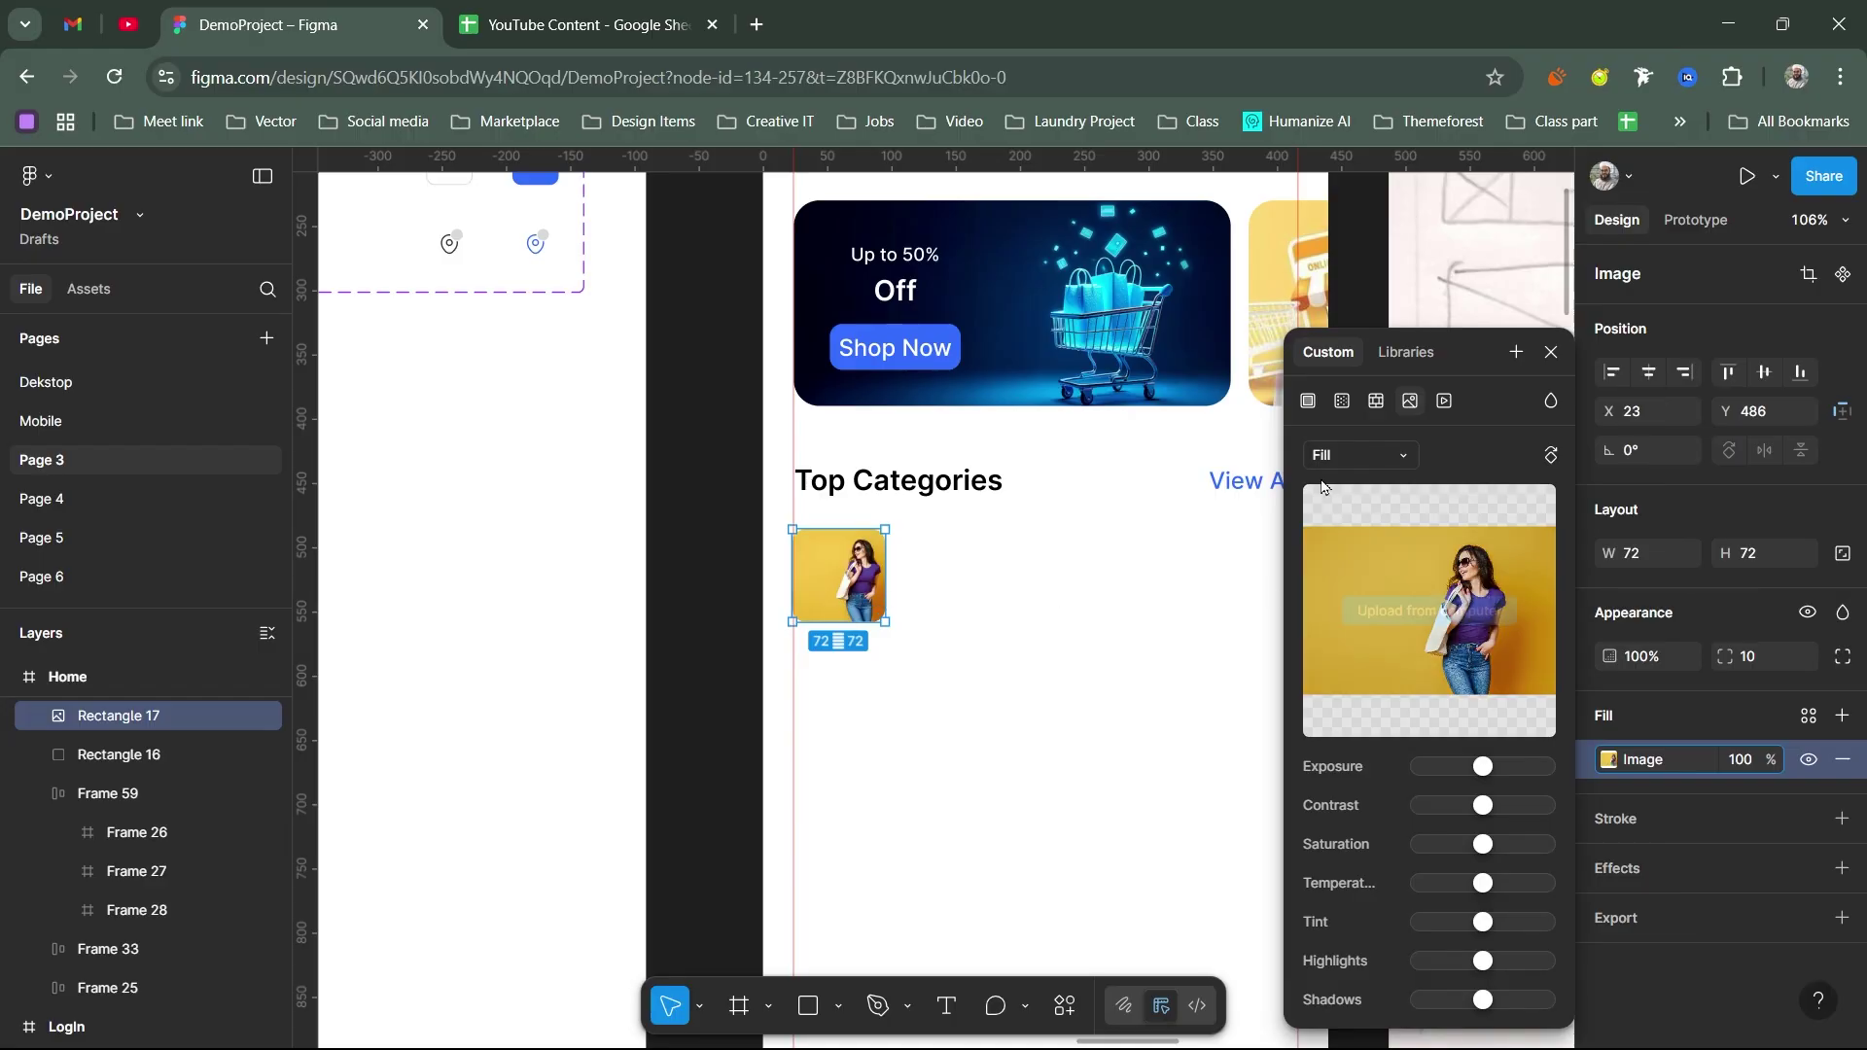
pyautogui.click(1357, 455)
pyautogui.click(1352, 514)
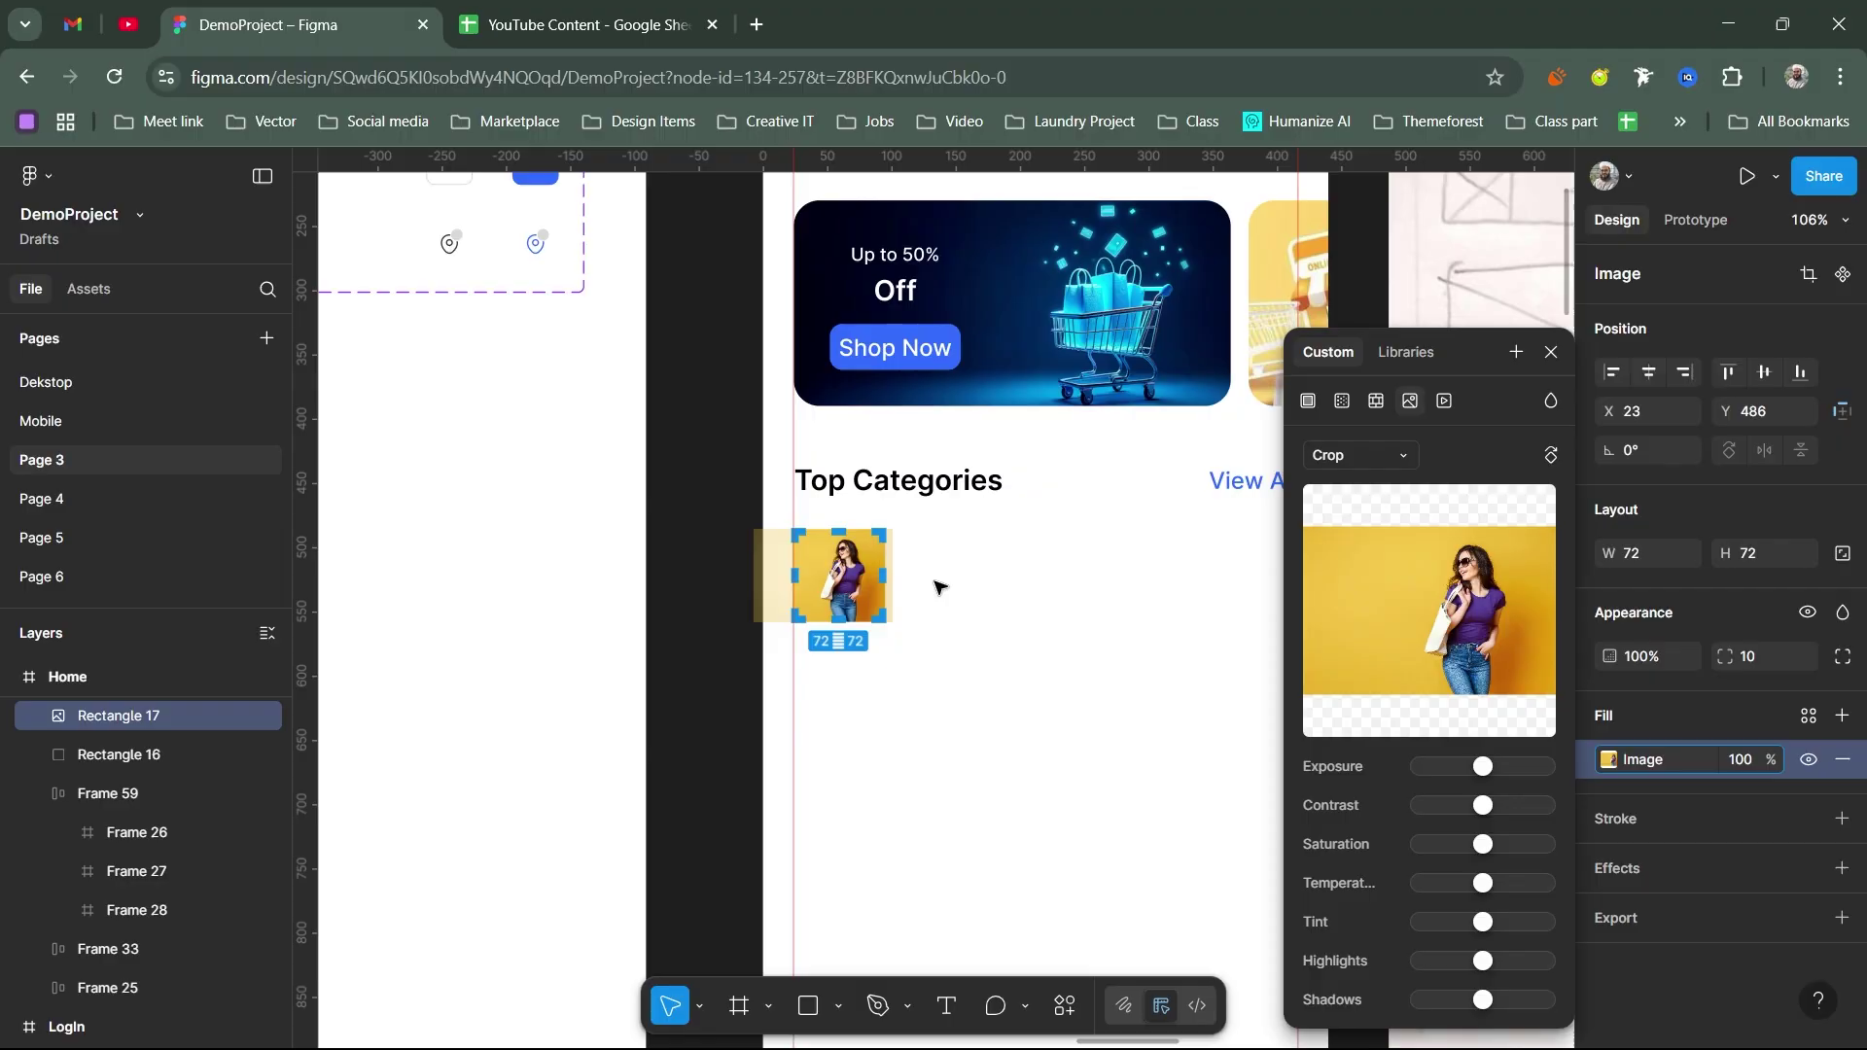
# Step: Undo the woman image and its cropping to restore the T-shirt picture, and deselect the tile
pyautogui.press('Escape')
pyautogui.hotkey('ctrl', 'z')
pyautogui.hotkey('ctrl', 'z')
pyautogui.hotkey('ctrl', 'z')
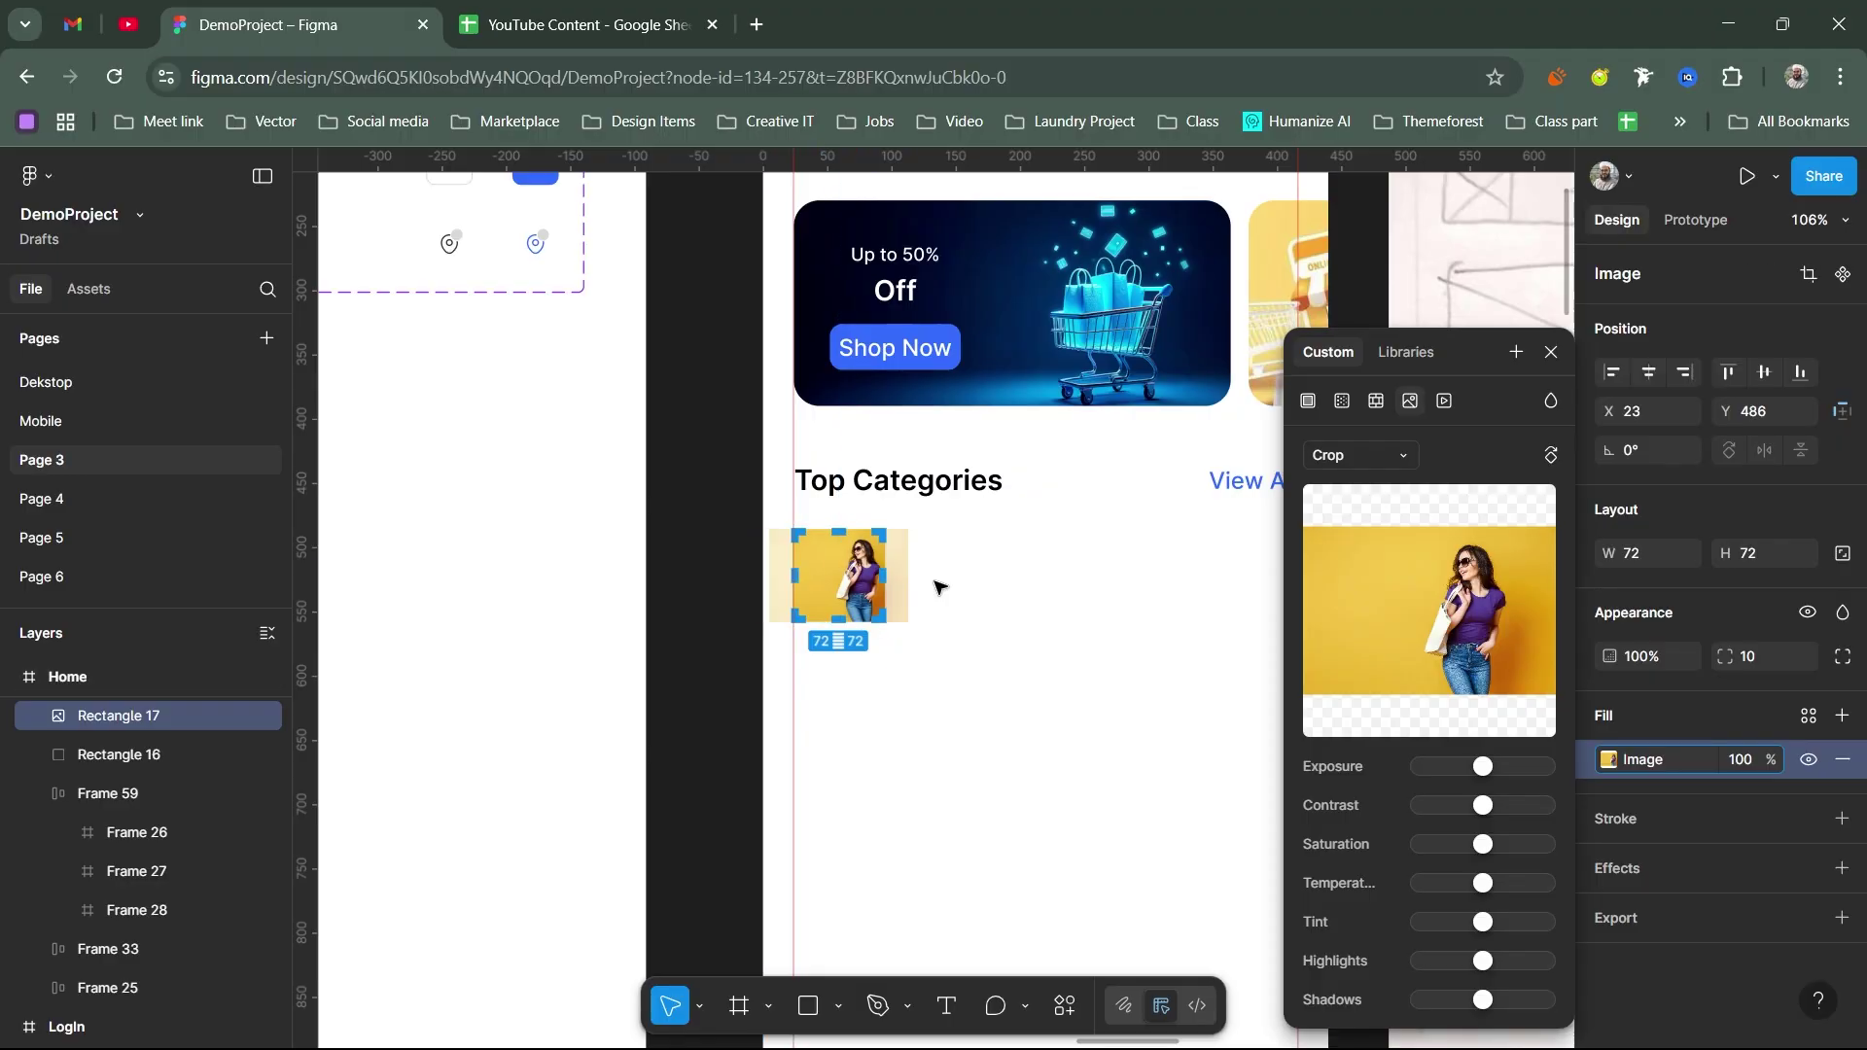
pyautogui.click(1551, 352)
pyautogui.click(908, 633)
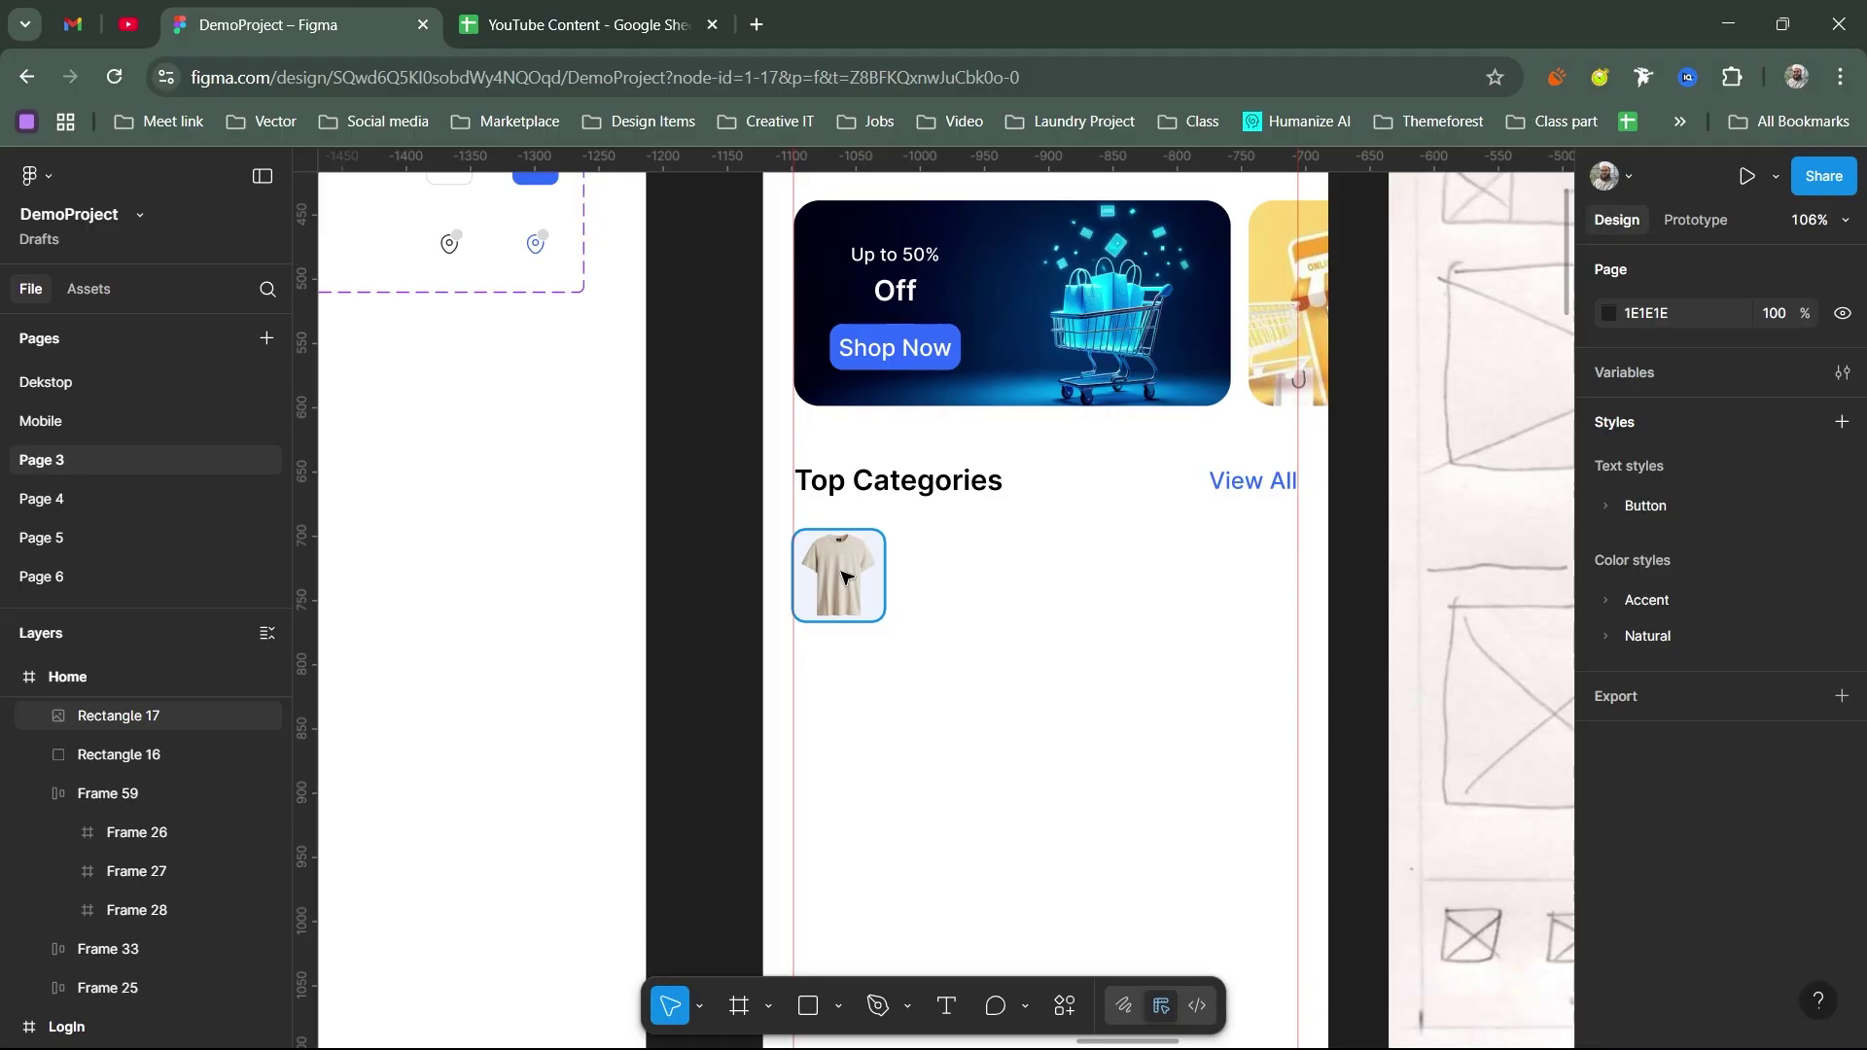
# Step: Add the text label "T-shirt" below the category tile
pyautogui.scroll(5, 856, 646)
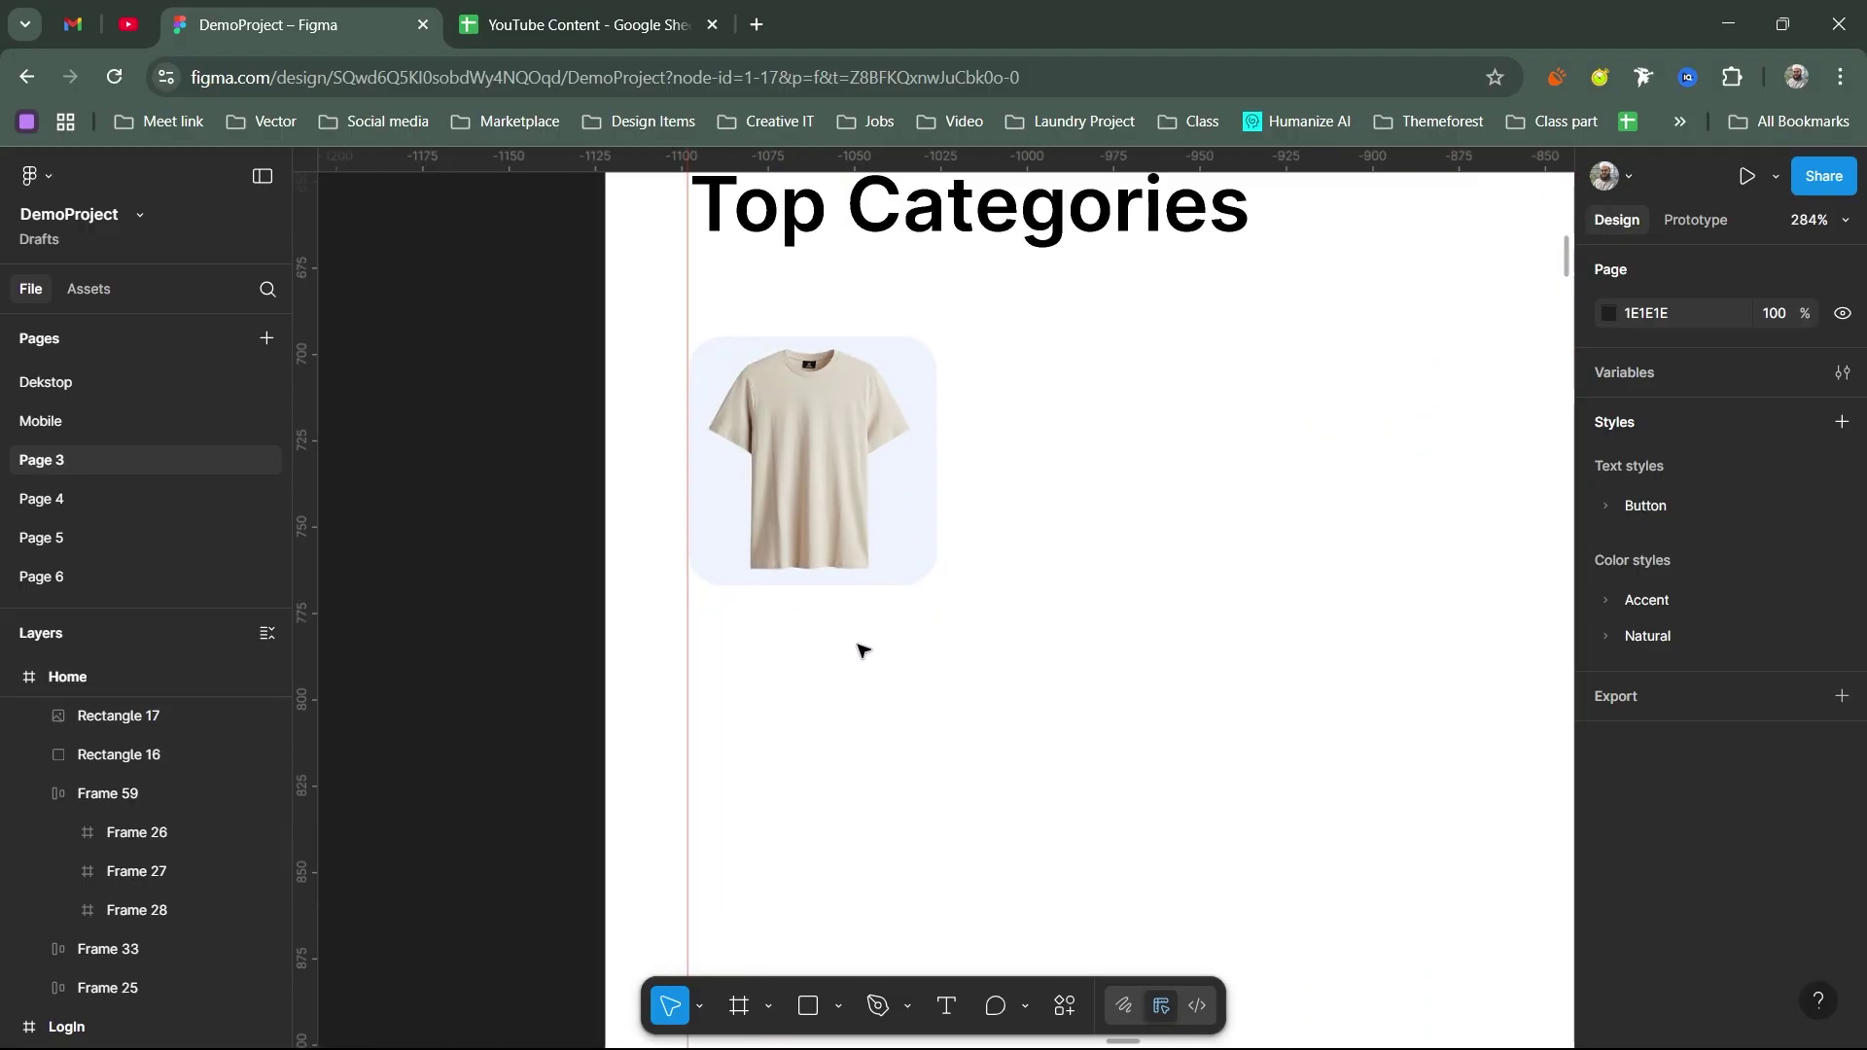
pyautogui.press('t')
pyautogui.click(844, 645)
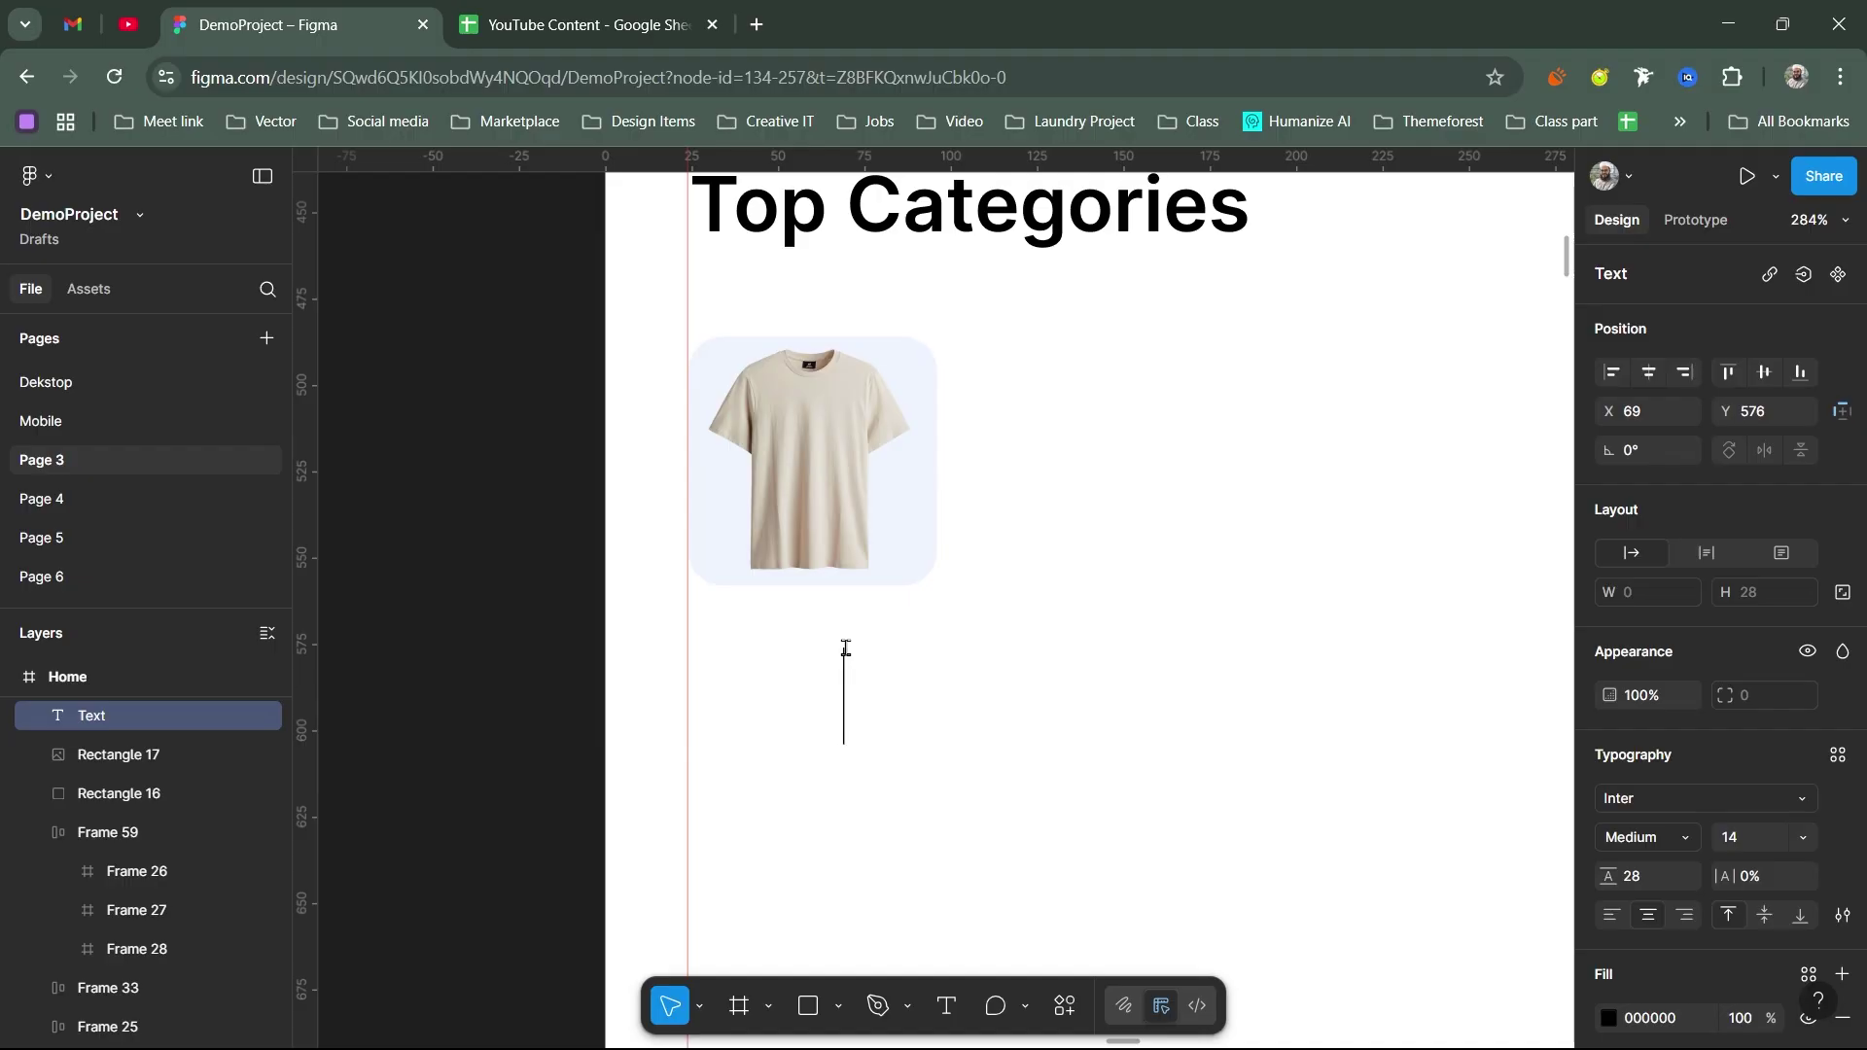
pyautogui.write('T-shirt')
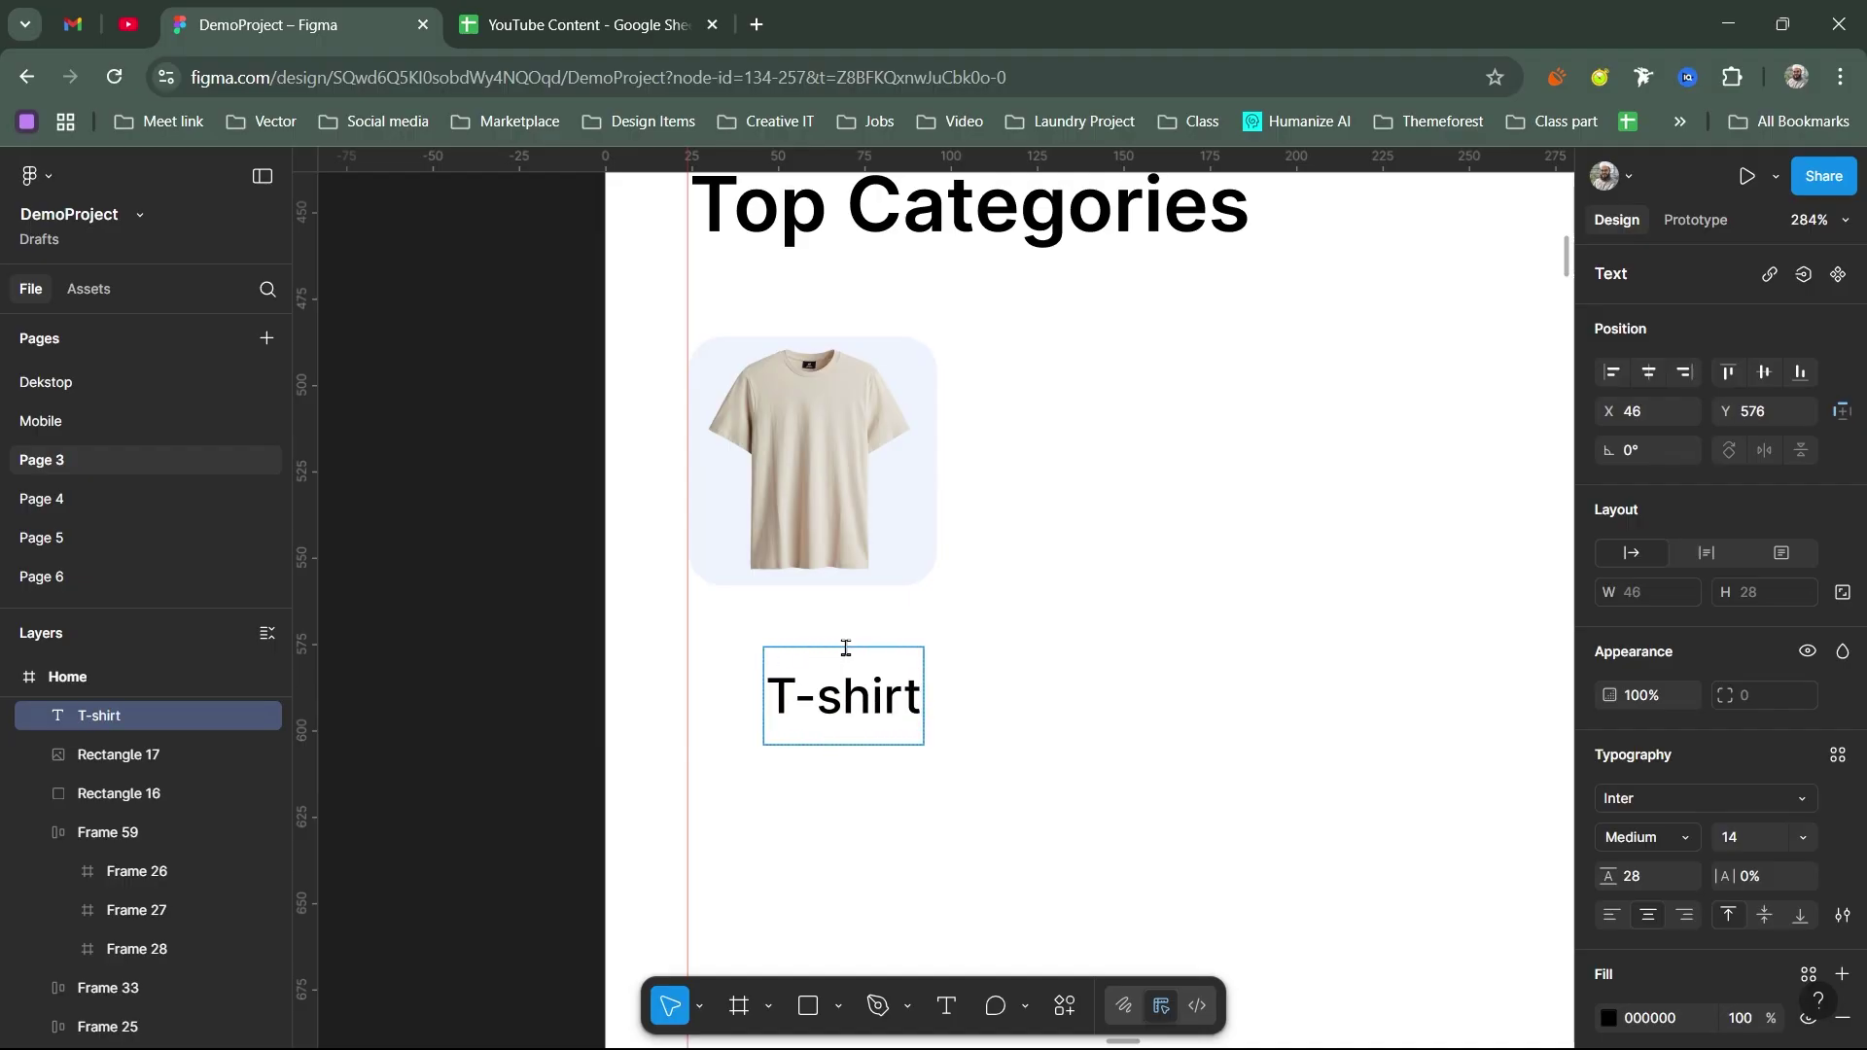
pyautogui.press('Escape')
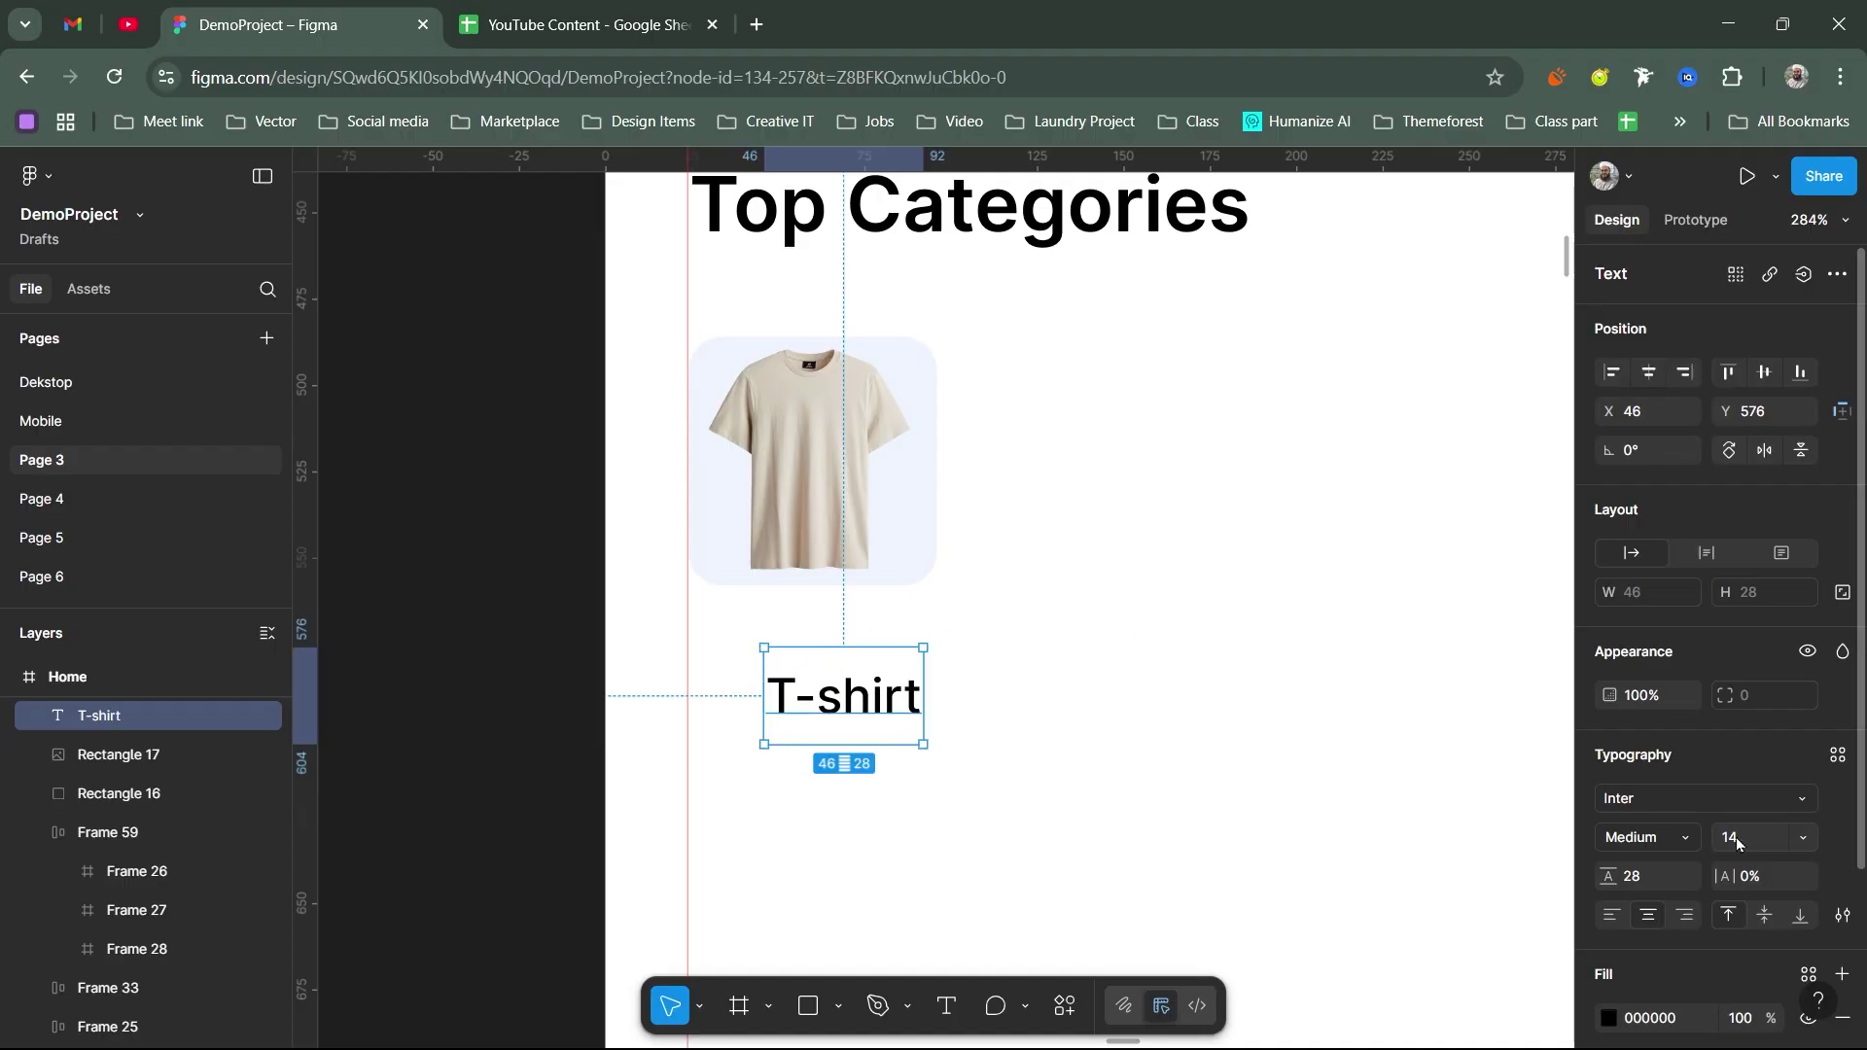
# Step: Change the T-shirt label's font to Poppins
pyautogui.click(1673, 801)
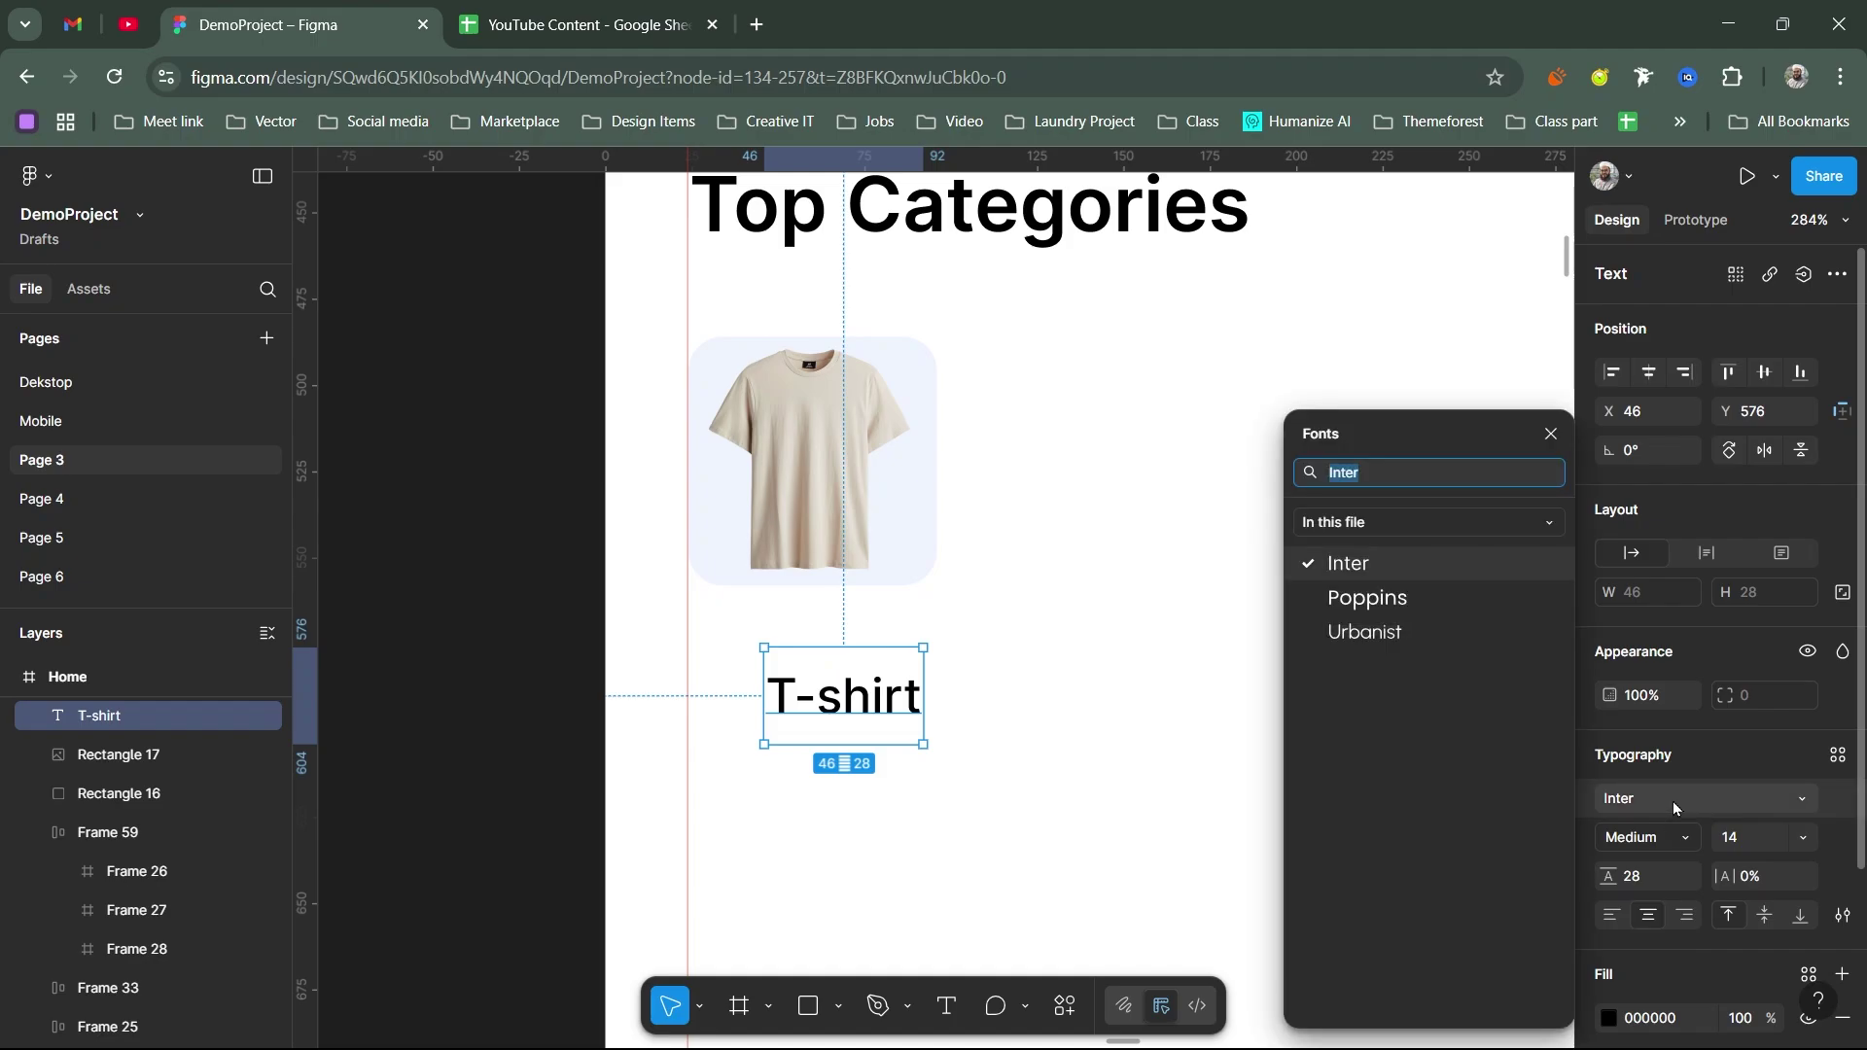
pyautogui.press('BackSpace')
pyautogui.write('P')
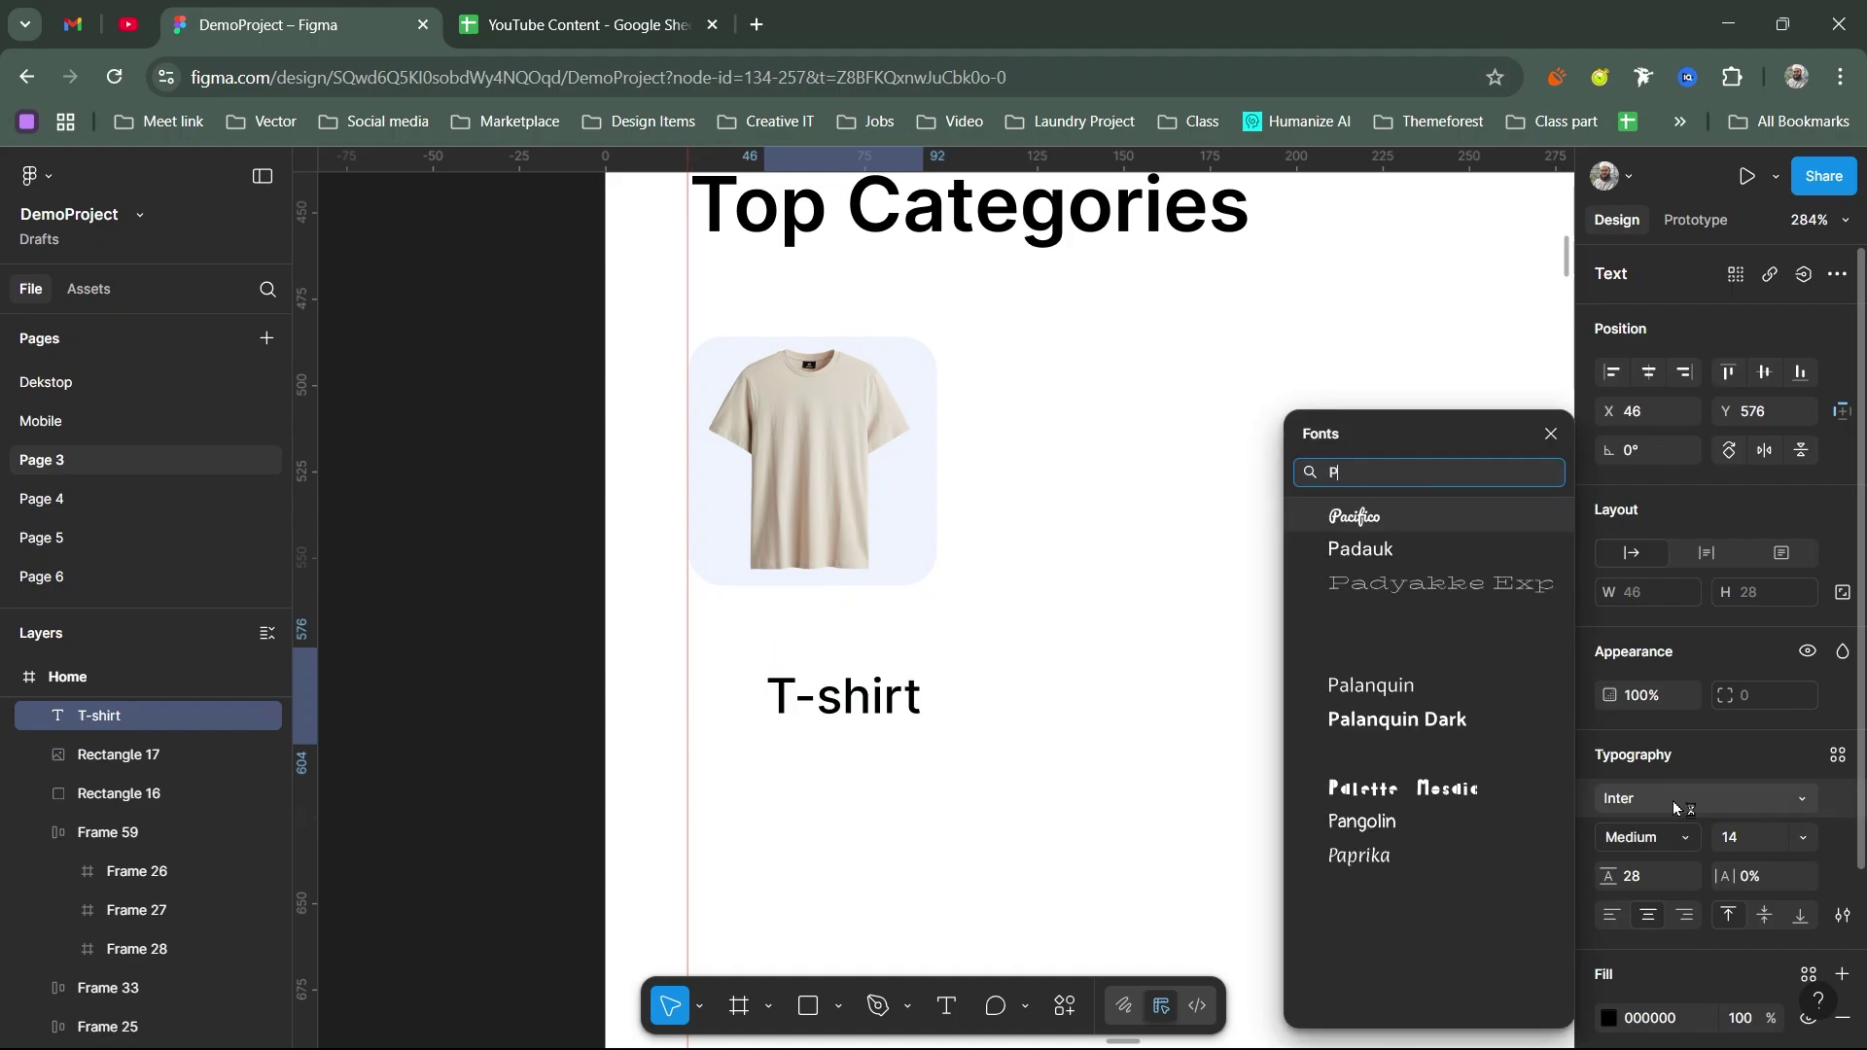
pyautogui.write('op')
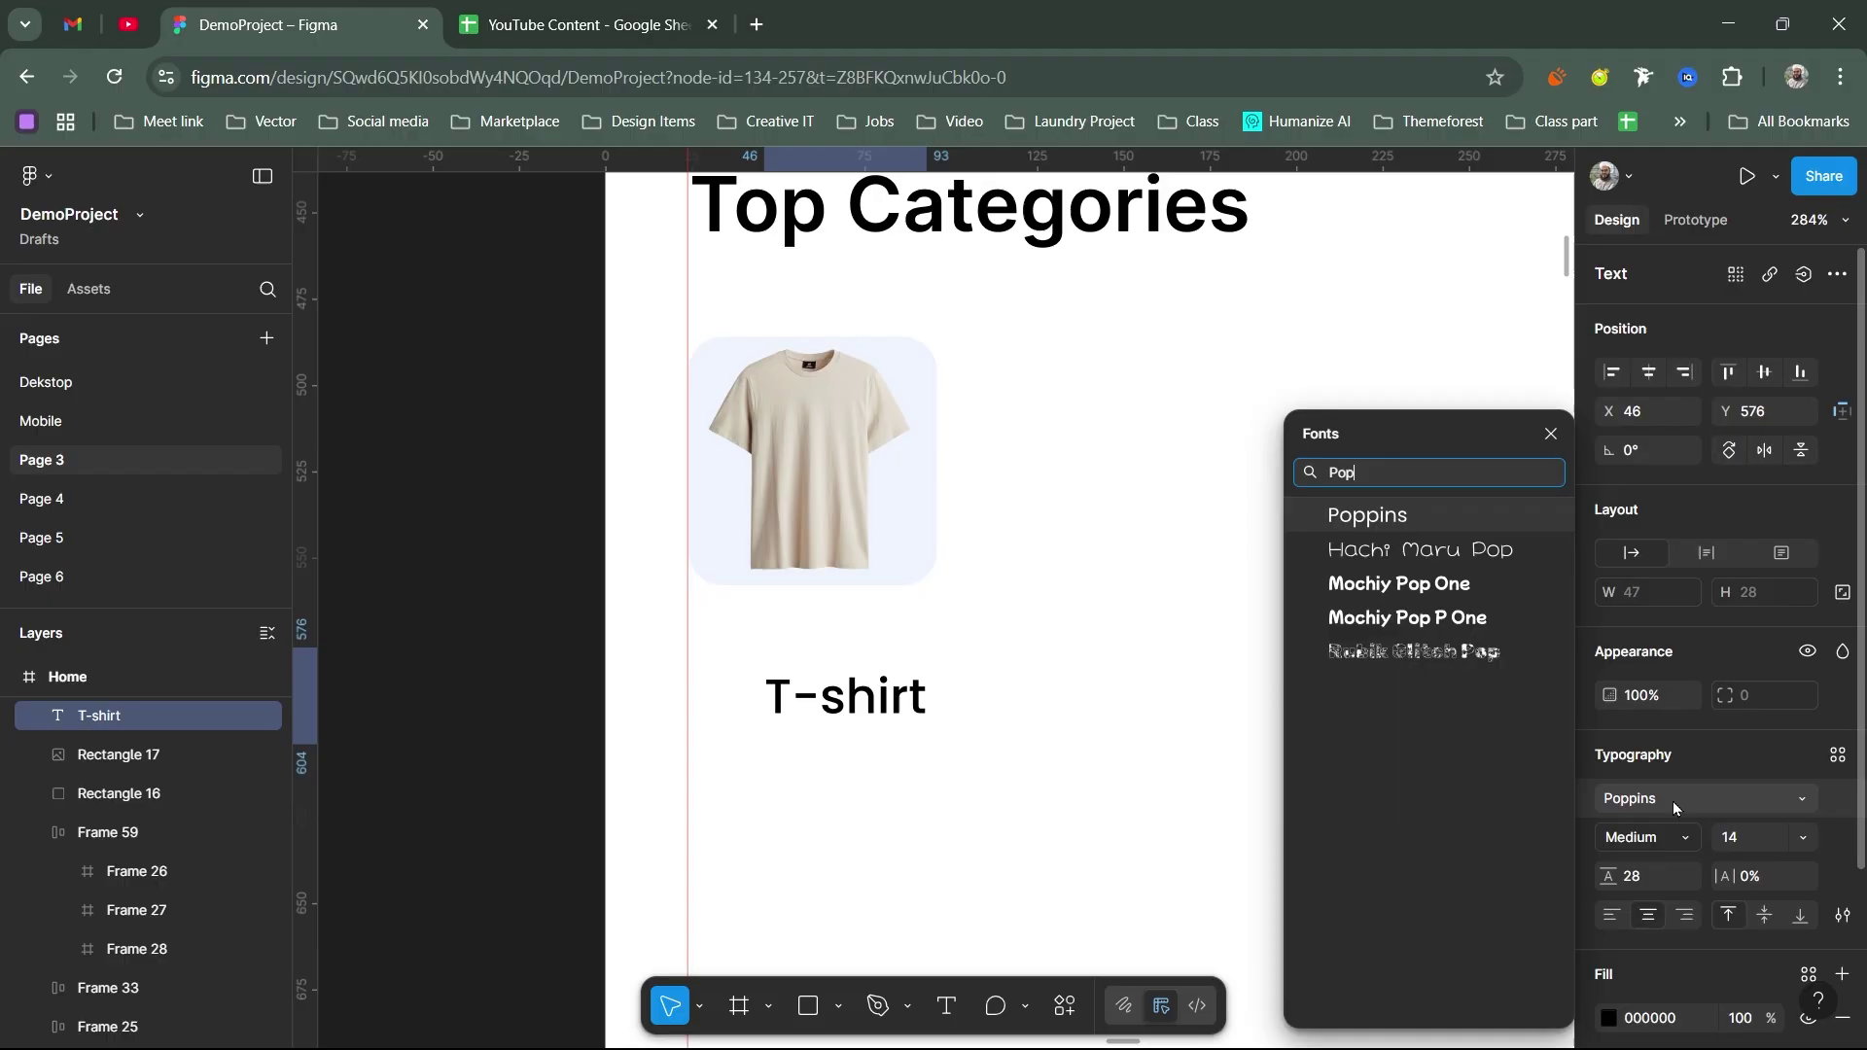
pyautogui.press('Return')
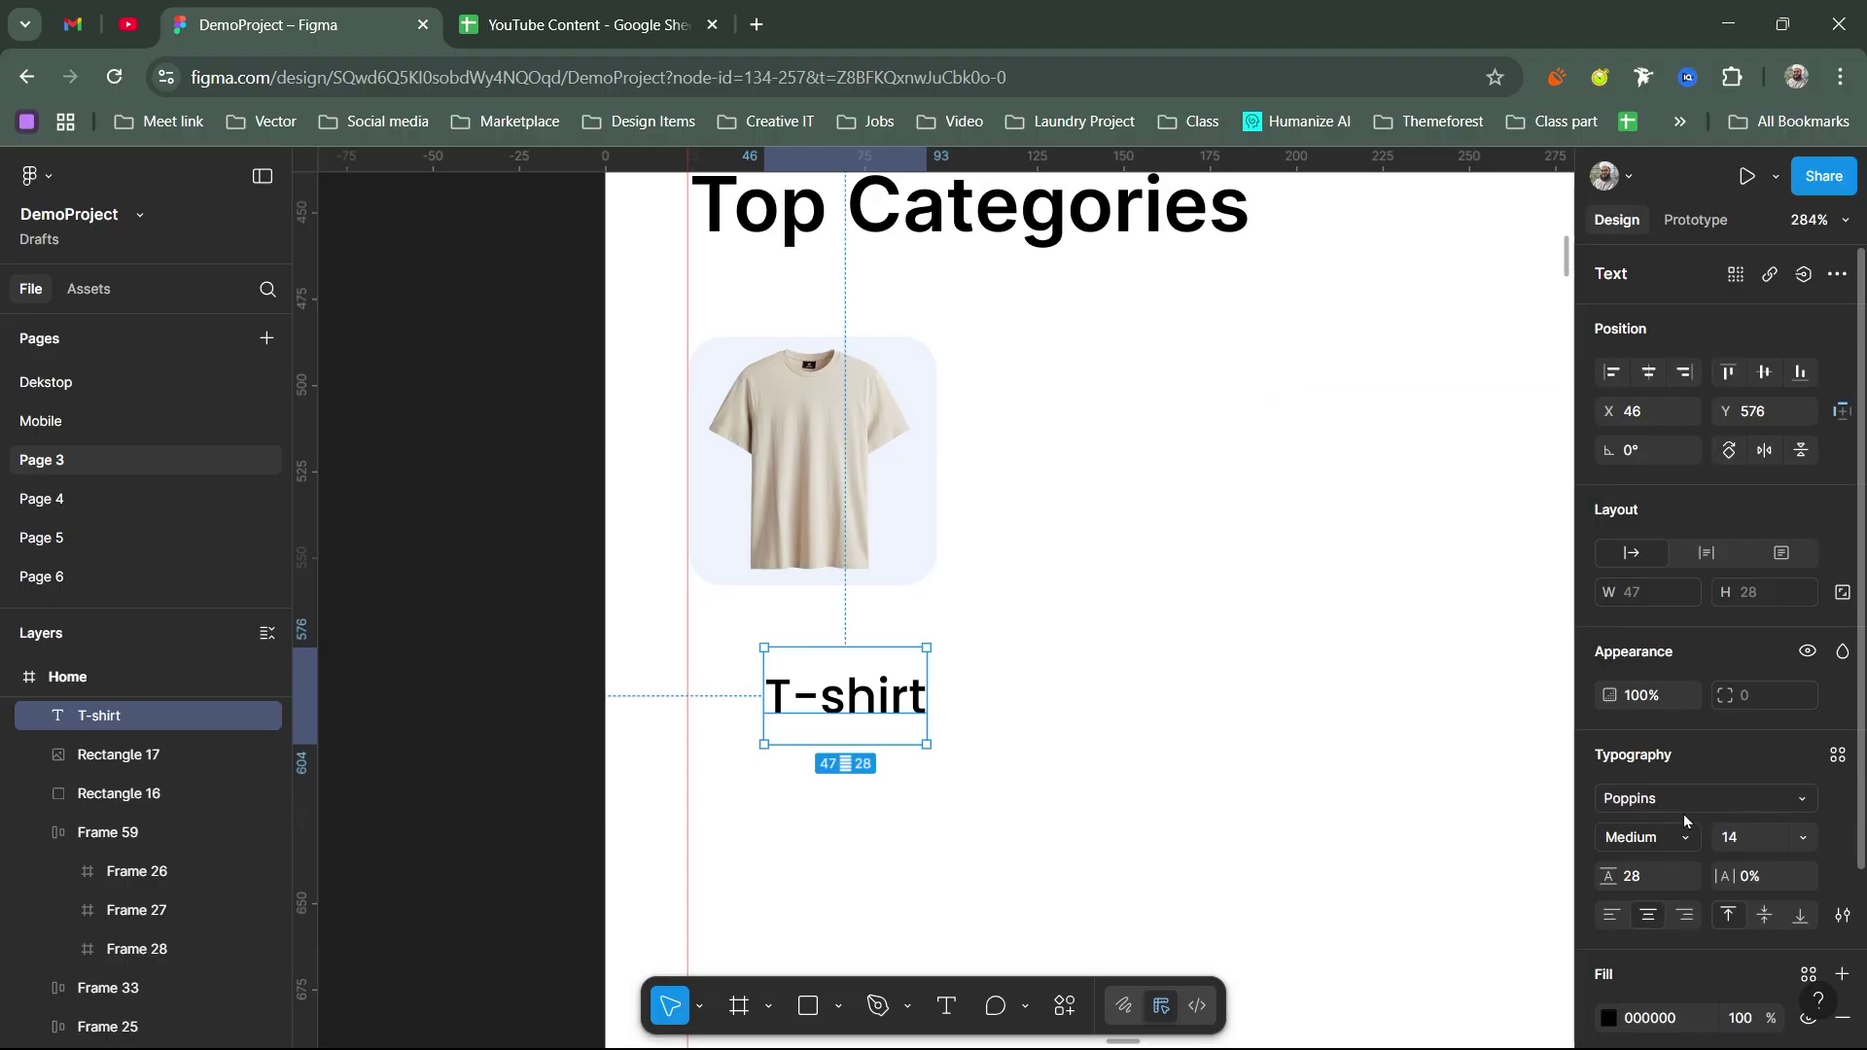
# Step: Move the T-shirt label to just below the tile, roughly centred, and nudge tile and label up so the tile sits at Y 485
pyautogui.moveTo(900, 698); pyautogui.dragTo(854, 654)
pyautogui.moveTo(847, 657); pyautogui.dragTo(839, 656)
pyautogui.moveTo(1091, 413); pyautogui.dragTo(744, 698)
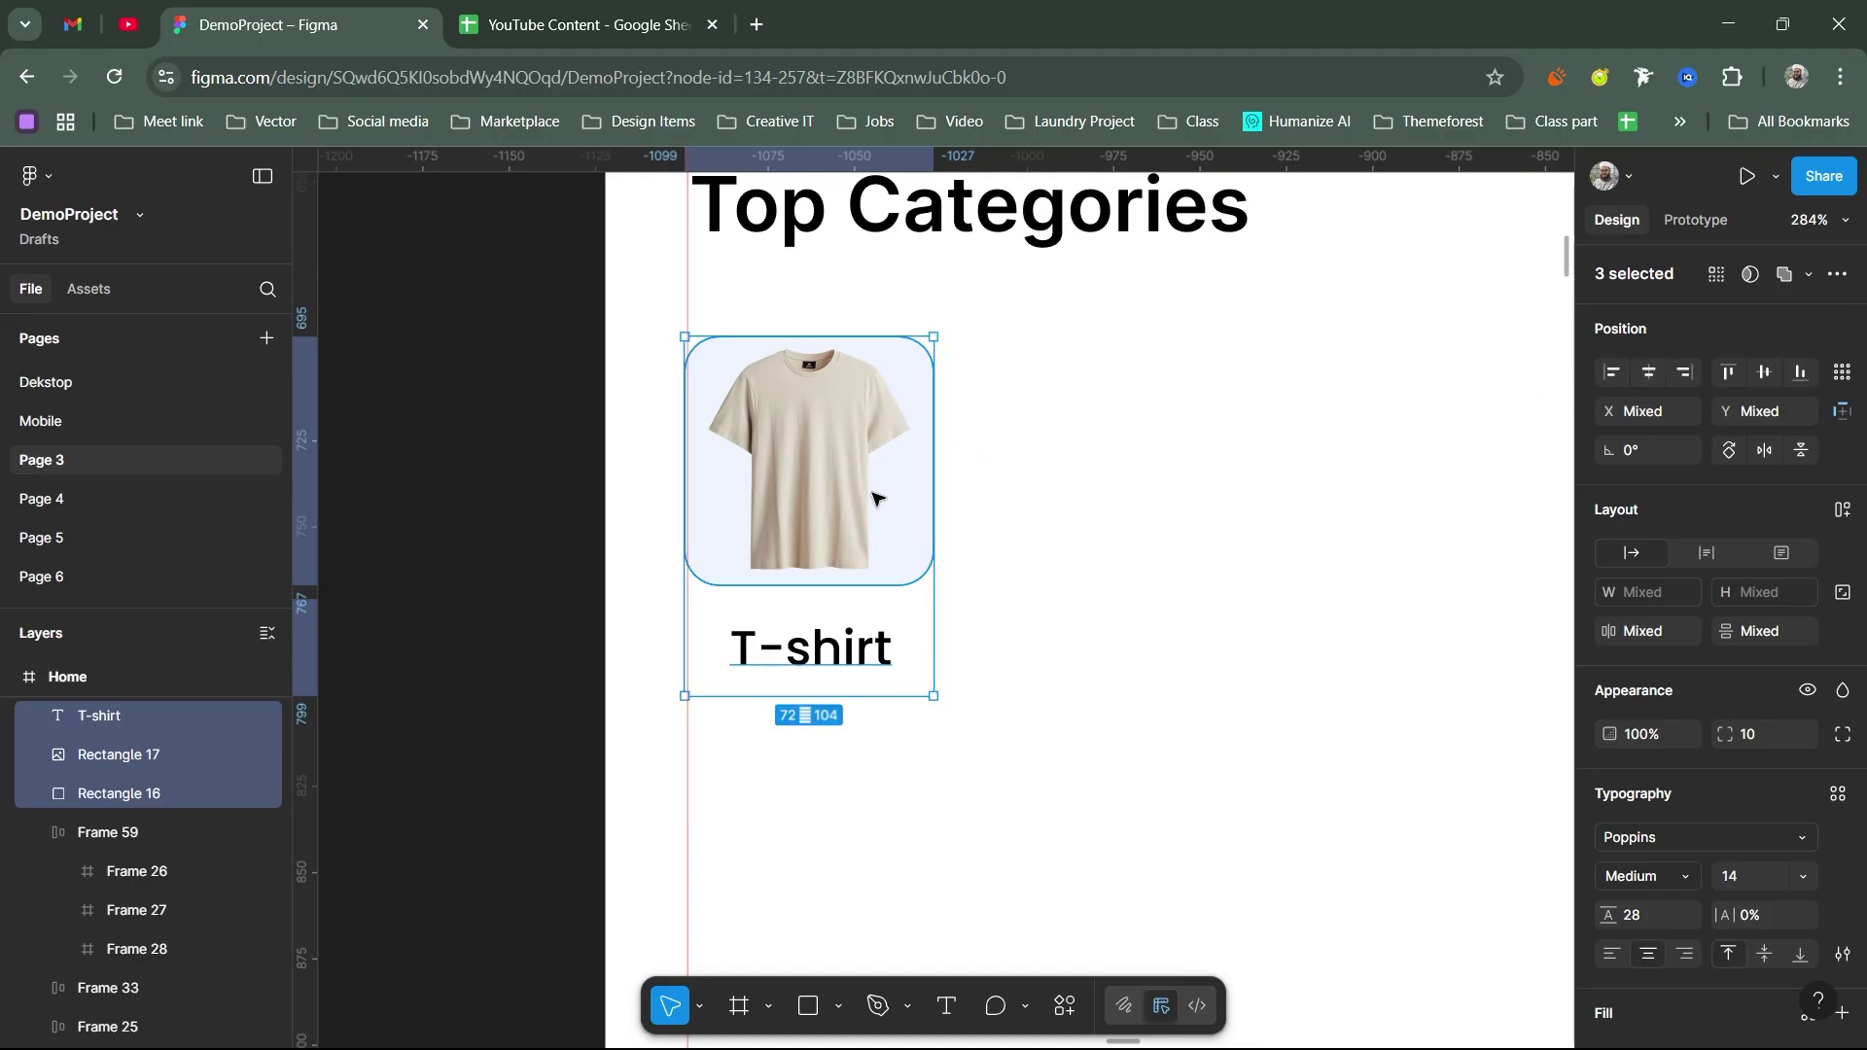
pyautogui.press('Up')
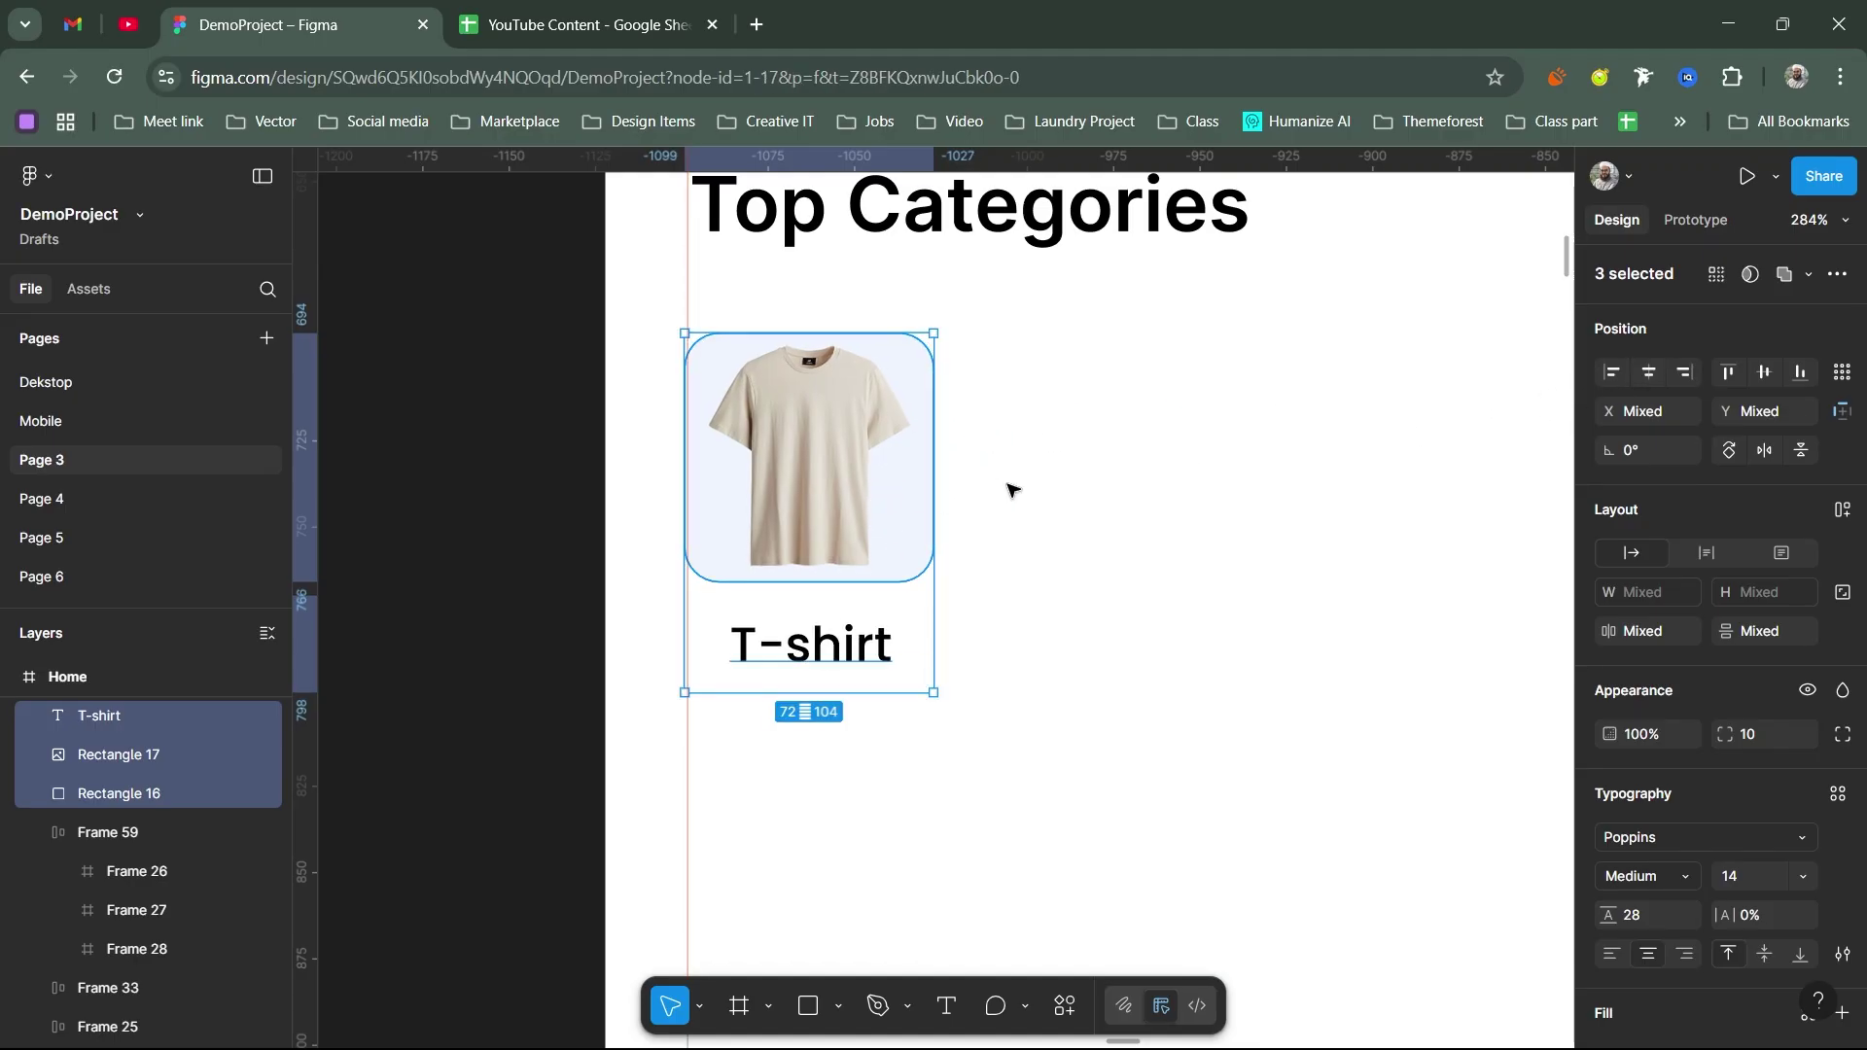
# Step: Wrap the T-shirt image and its light blue background square together in a frame
pyautogui.moveTo(1021, 396); pyautogui.dragTo(793, 475)
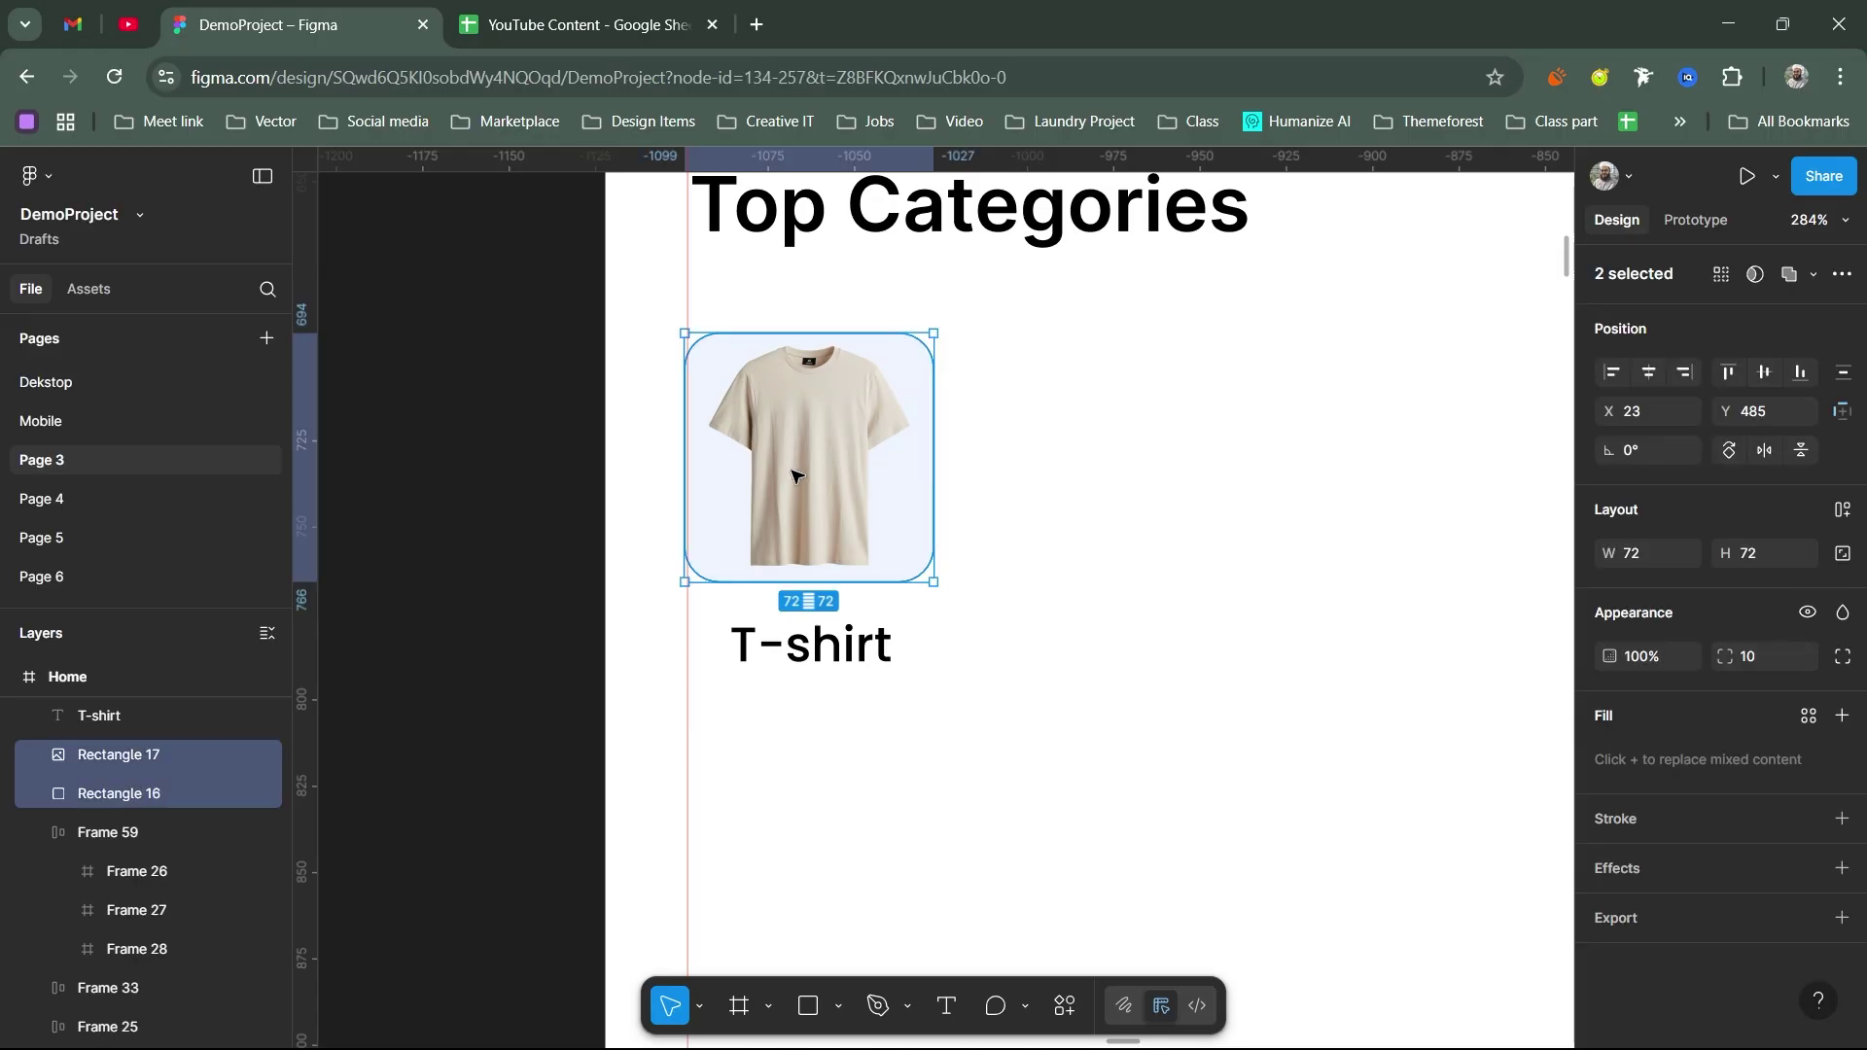
pyautogui.rightClick(837, 440)
pyautogui.click(915, 551)
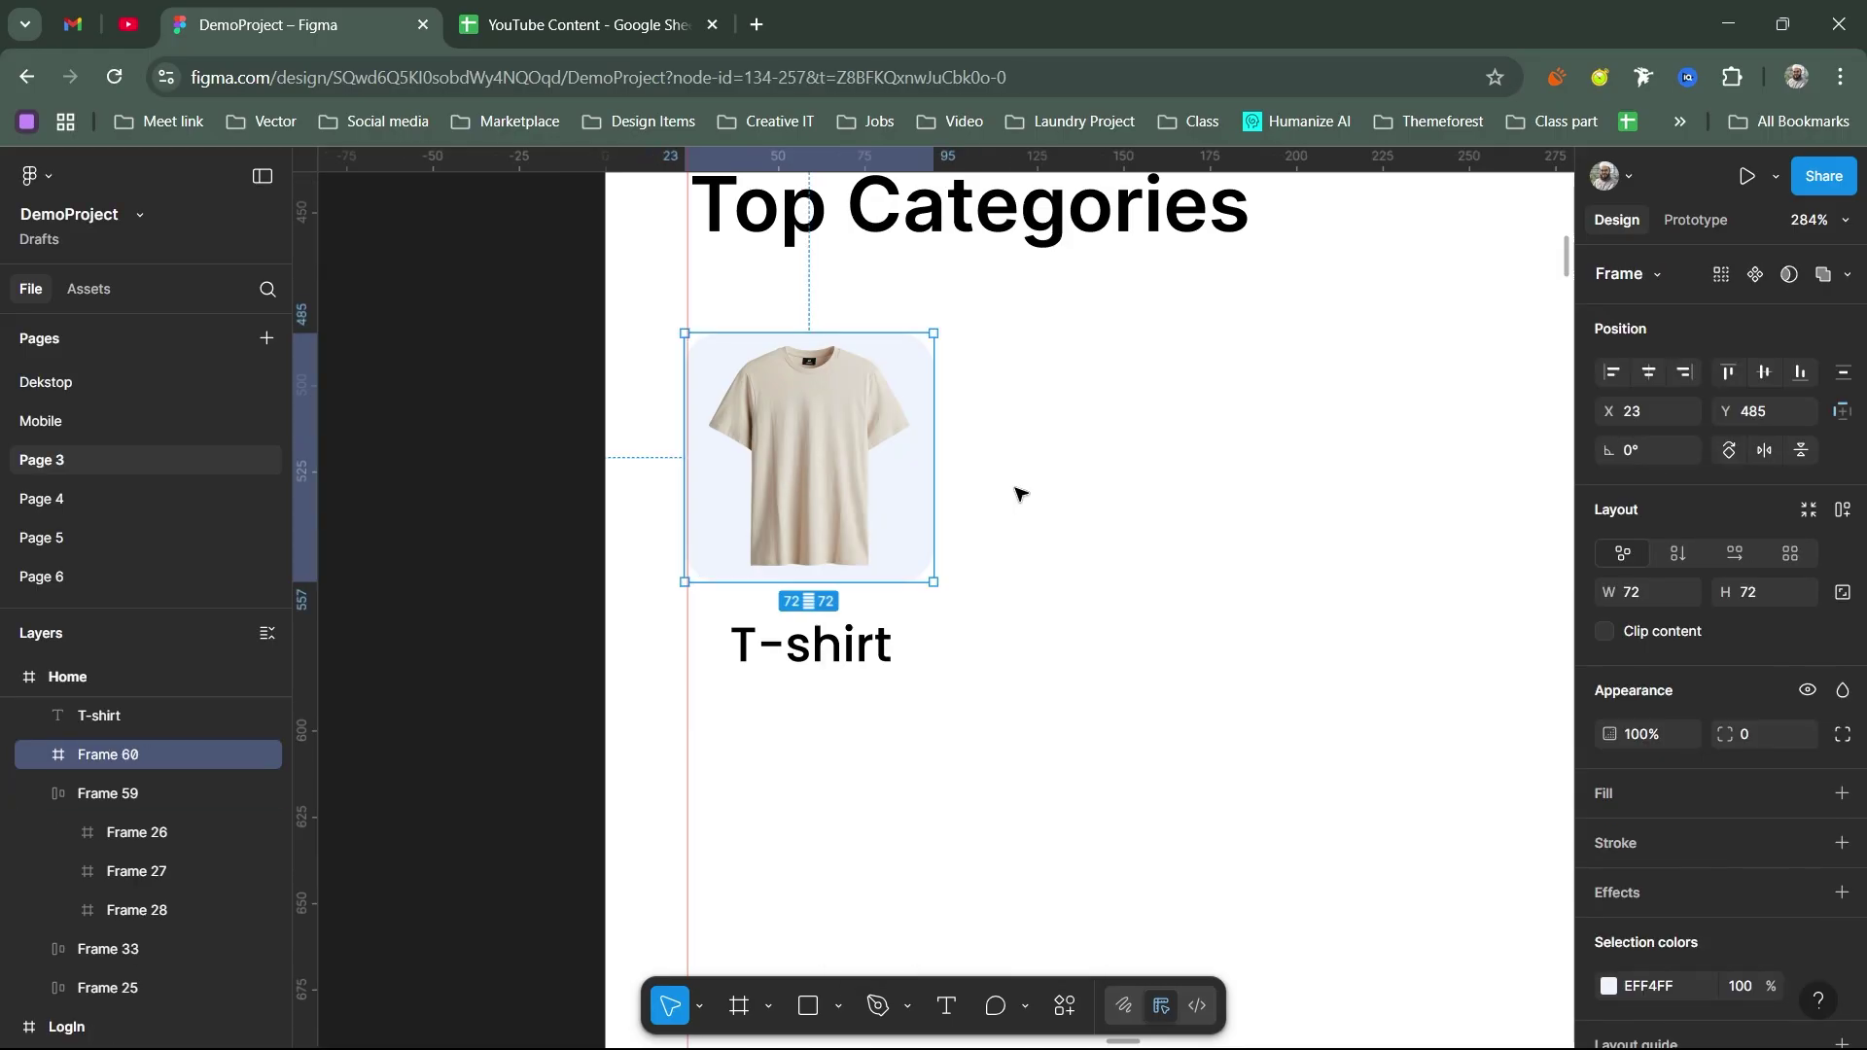
pyautogui.click(1018, 494)
# Step: Centre the tile frame and the T-shirt label horizontally and combine them in a vertical auto layout with a gap of 4
pyautogui.moveTo(1013, 730); pyautogui.dragTo(794, 468)
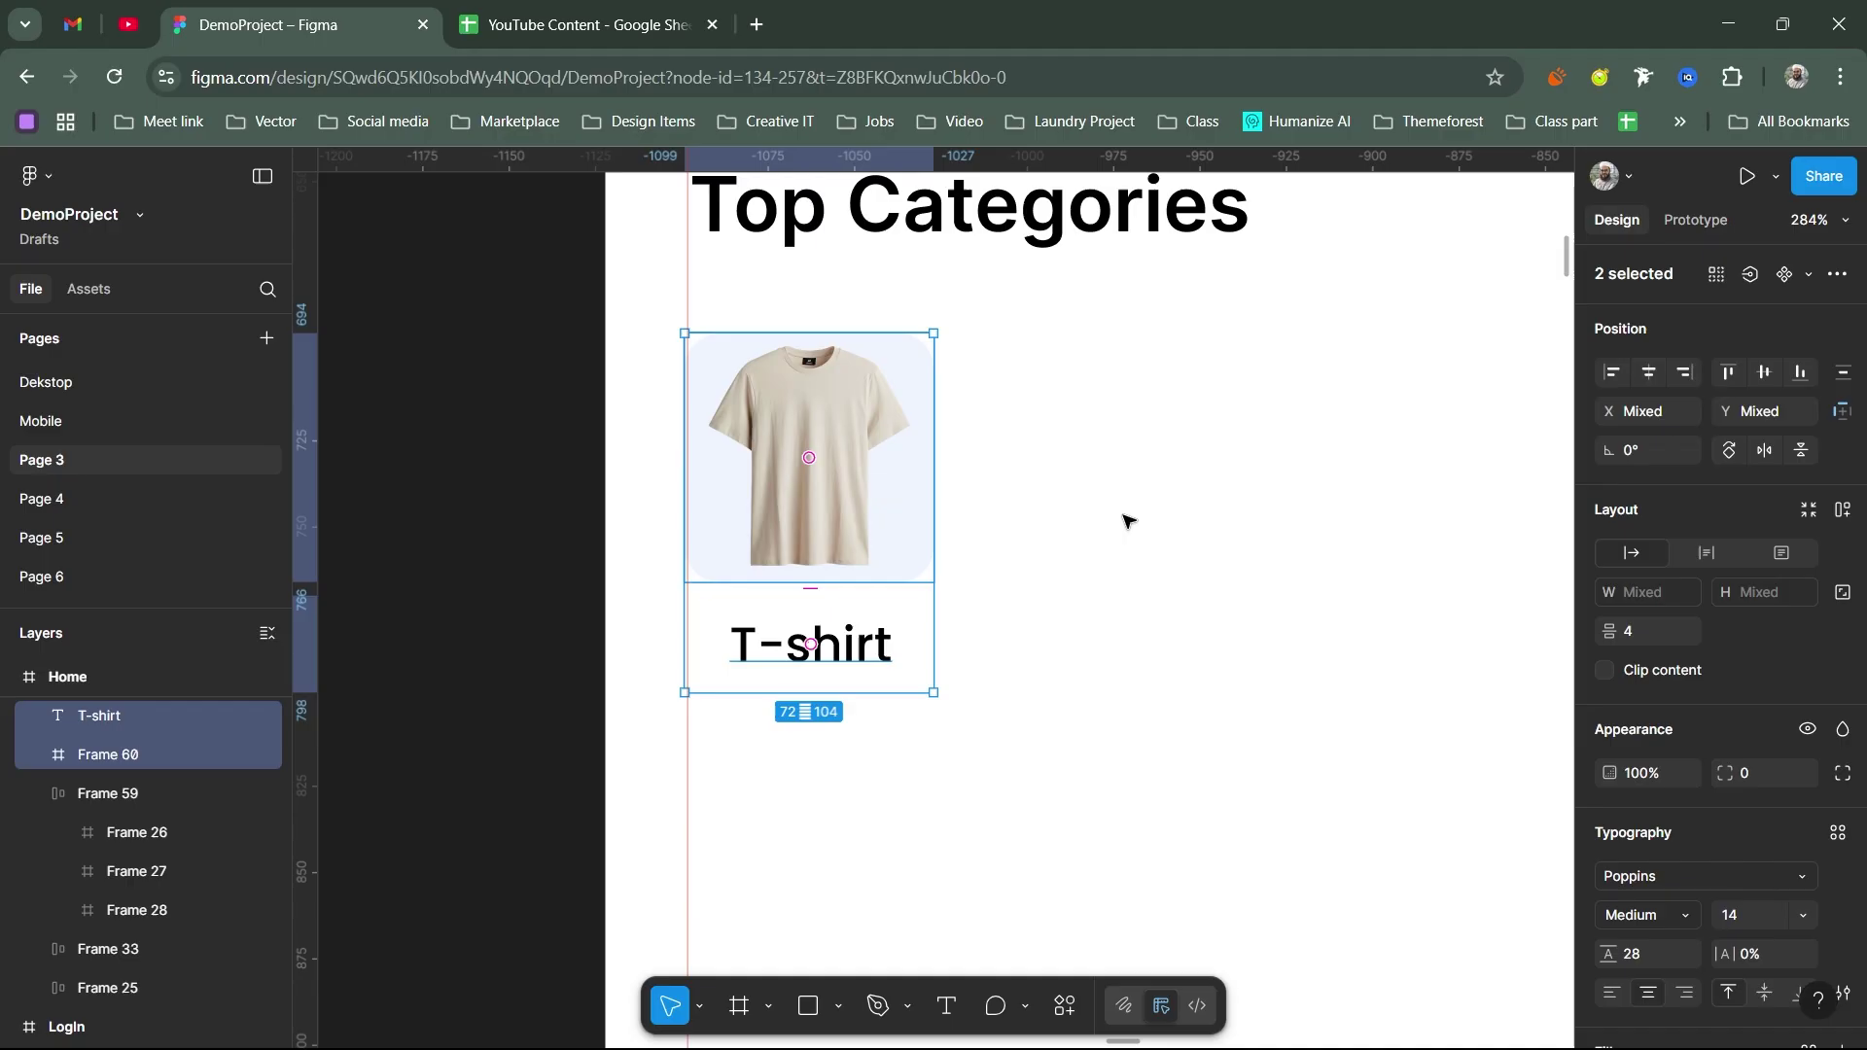
pyautogui.hotkey('alt', 'h')
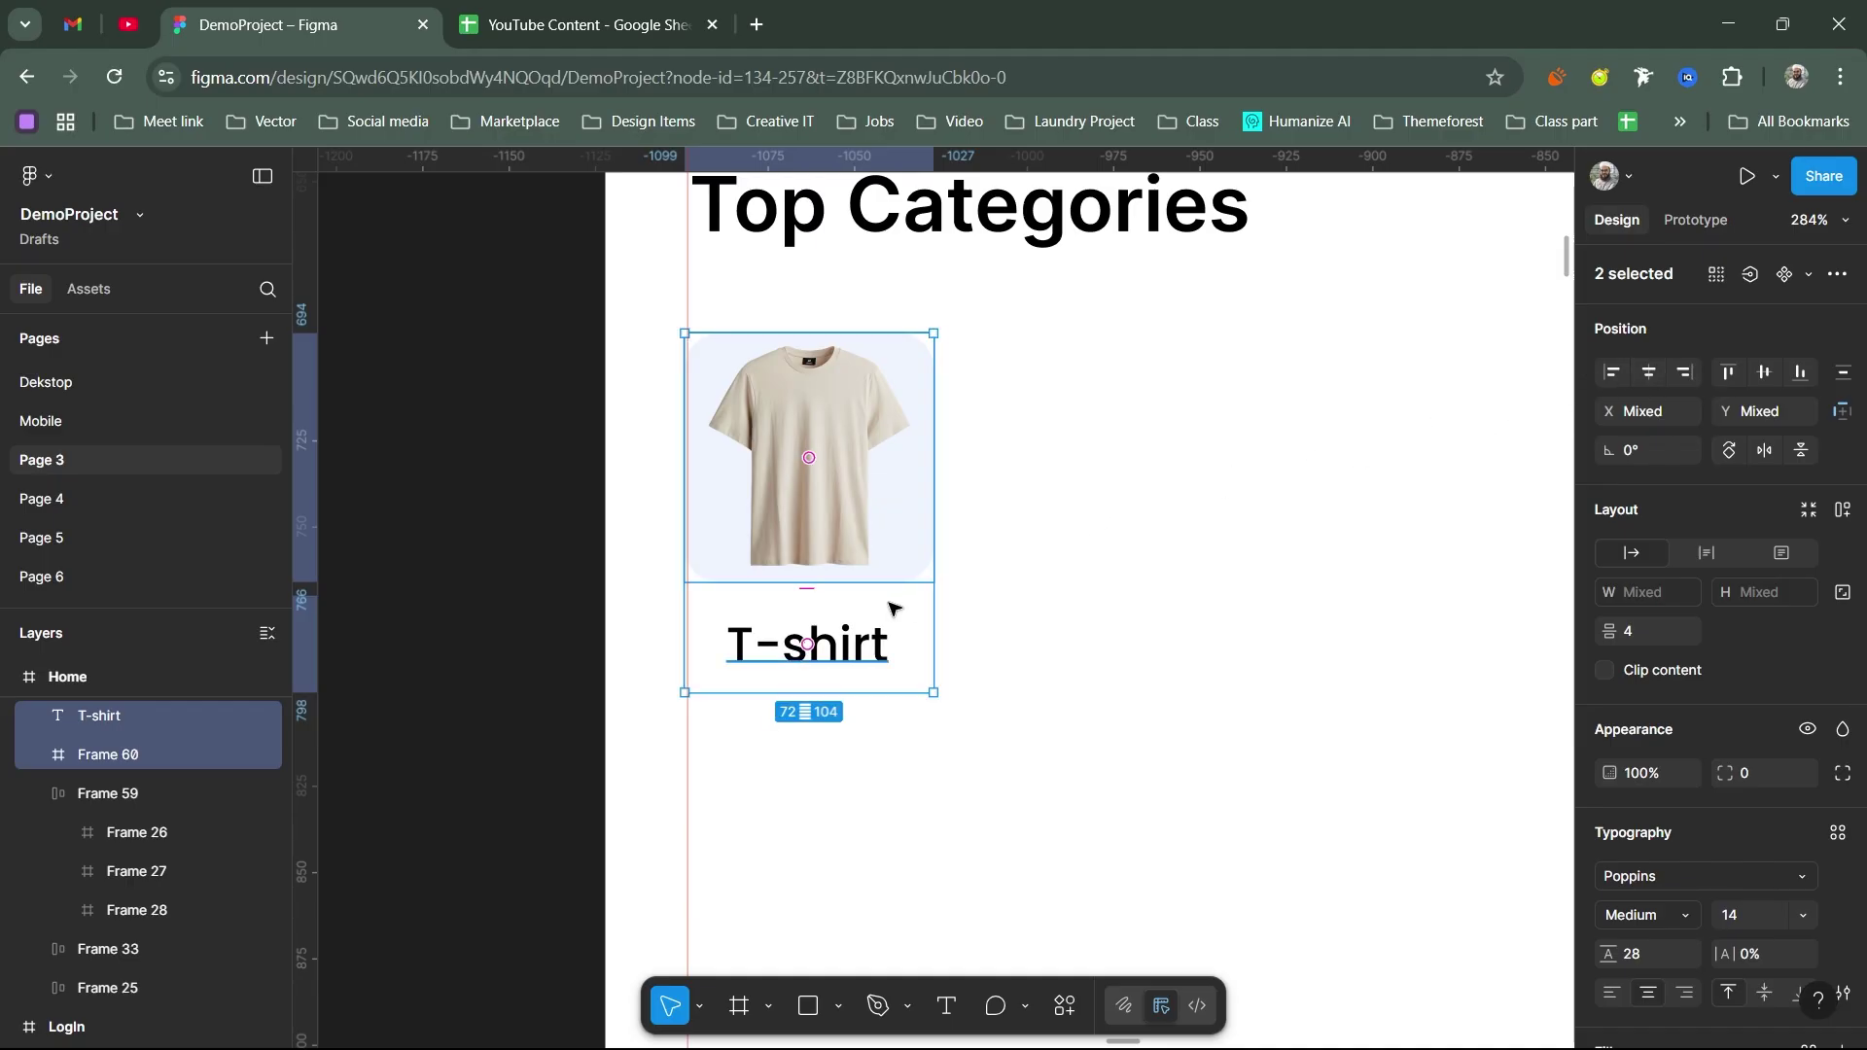
pyautogui.hotkey('shift', 'a')
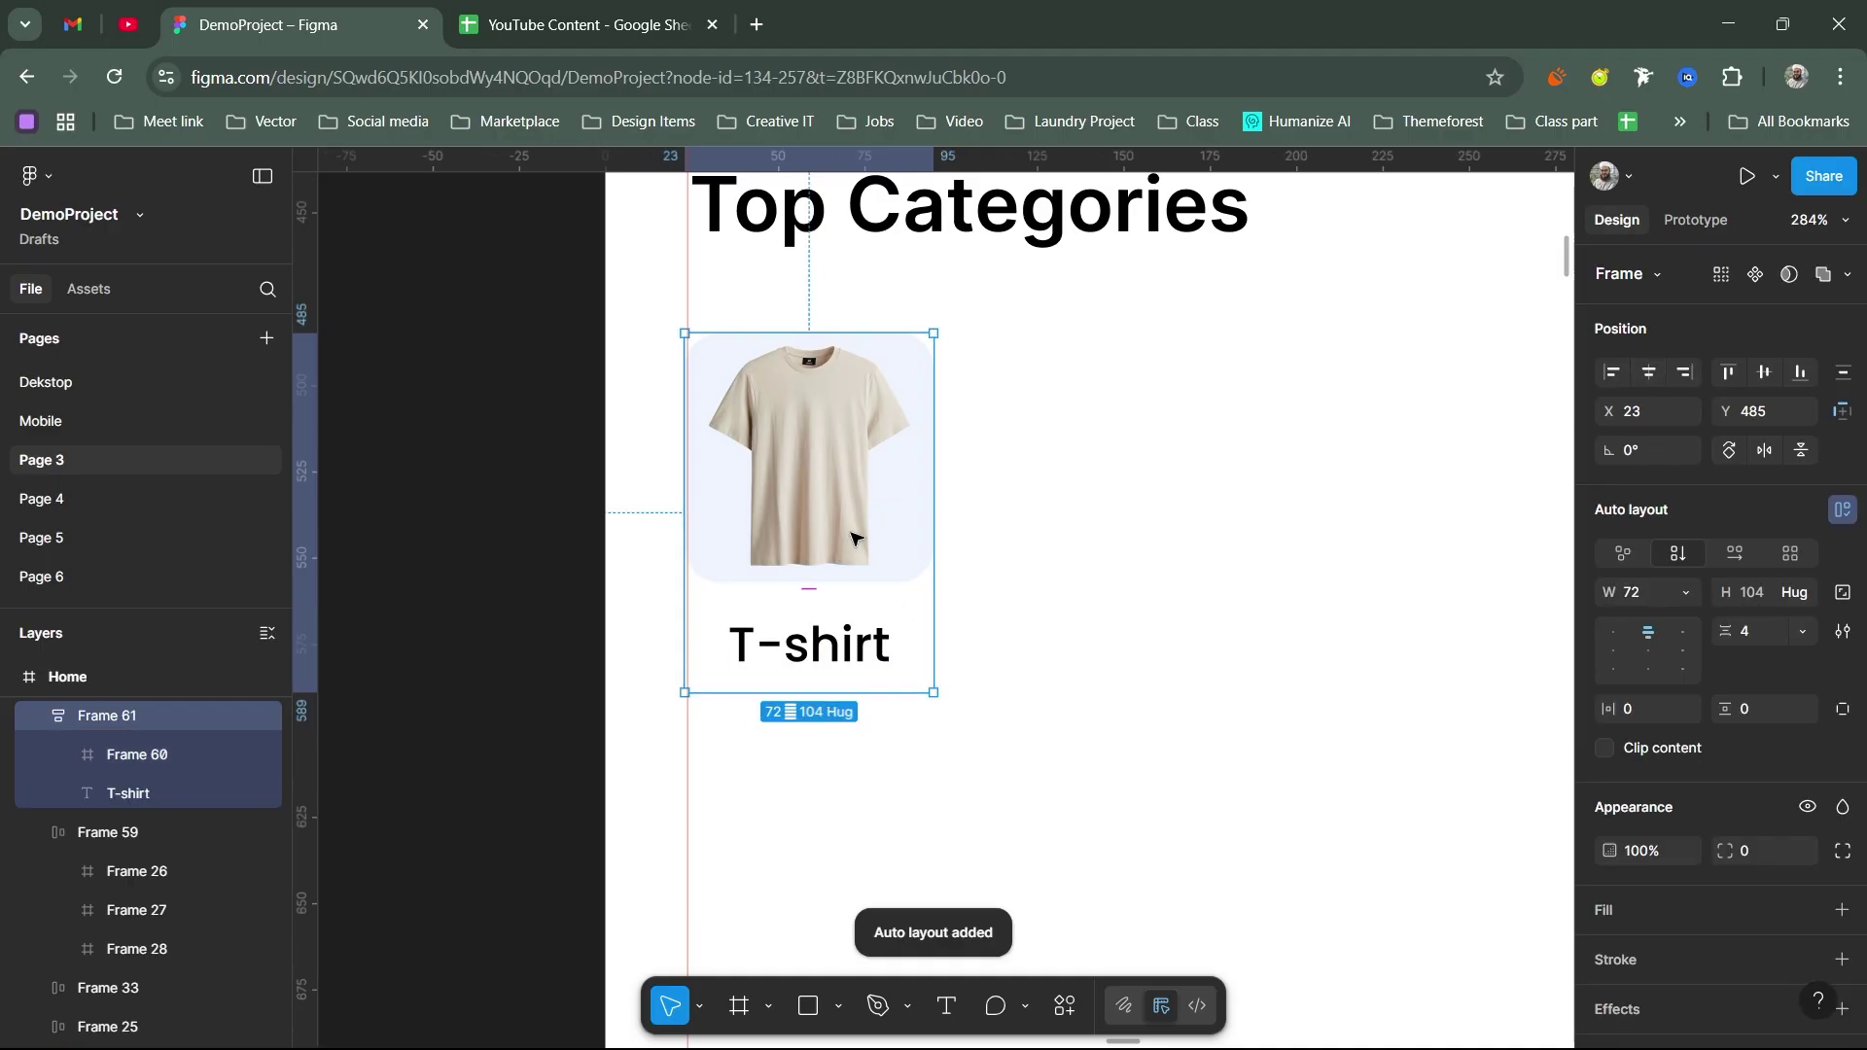
# Step: Place a copy of the T-shirt card to its right at X 111 and repeat the duplication four more times along the row
pyautogui.scroll(-5, 852, 538)
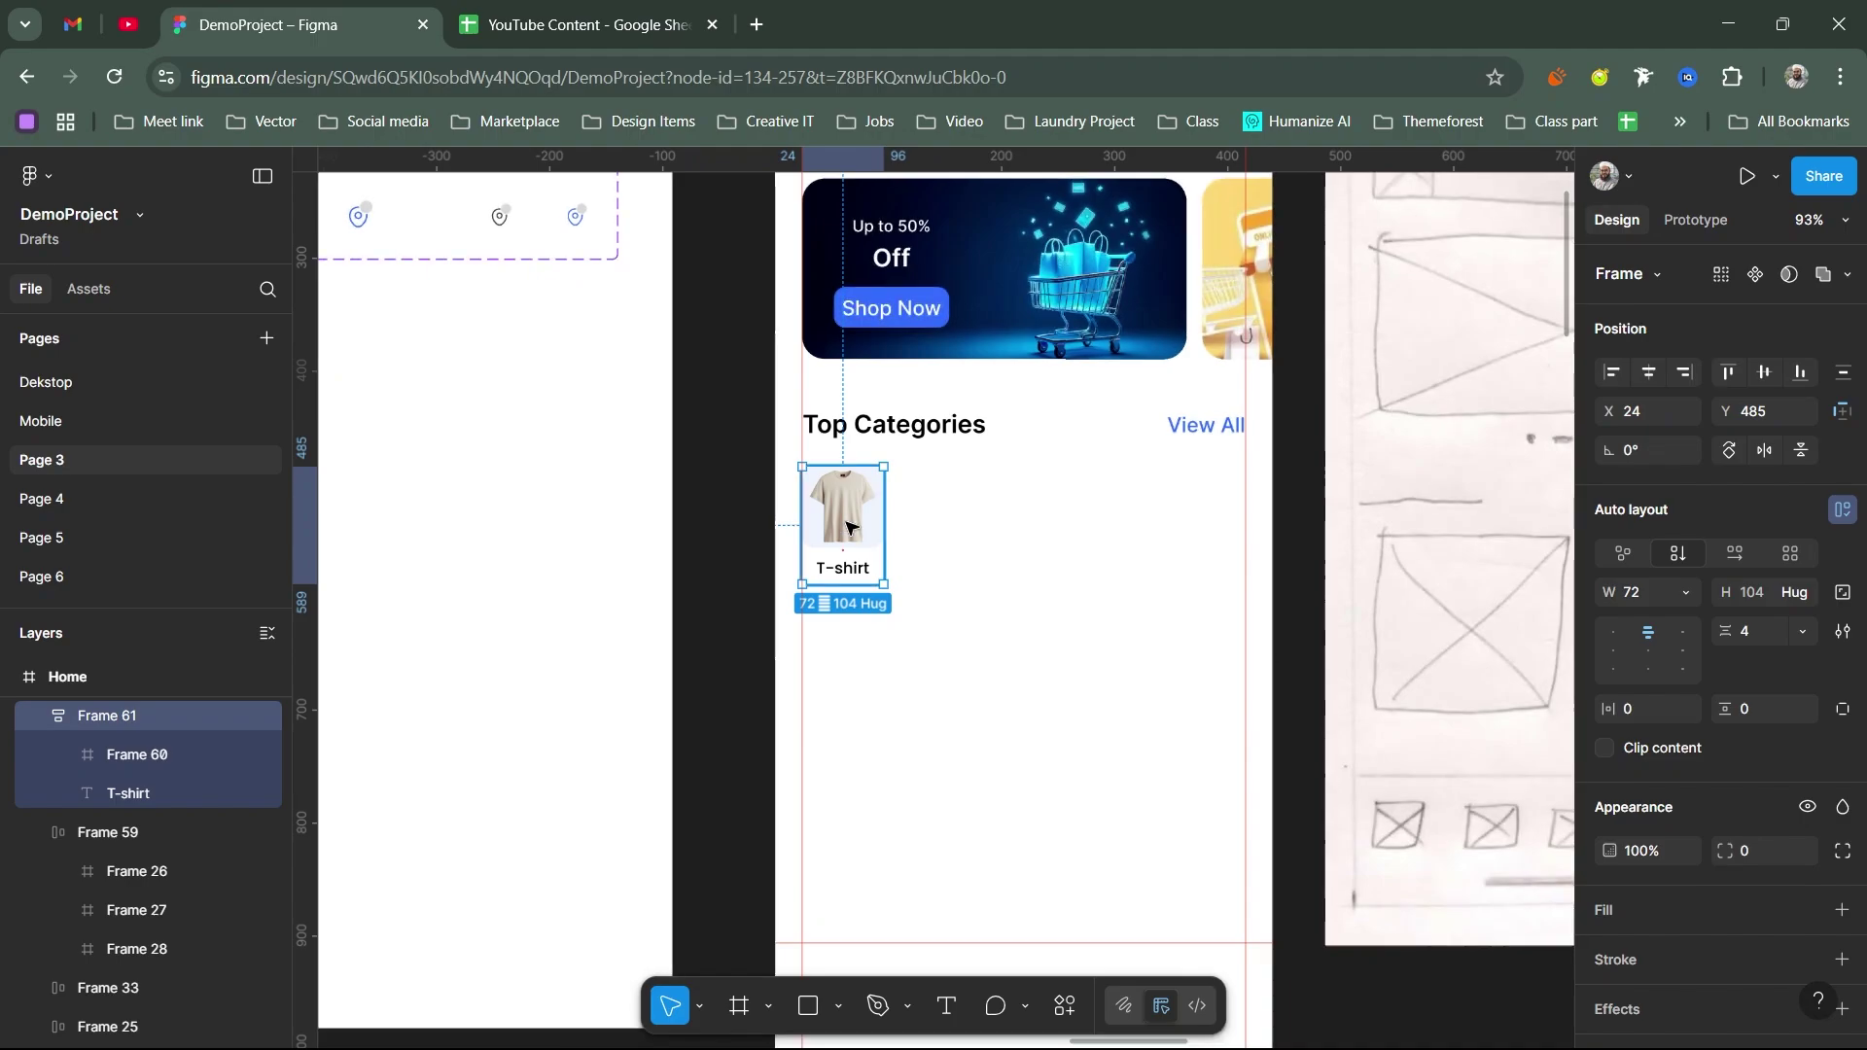
pyautogui.moveTo(851, 525); pyautogui.dragTo(945, 525)
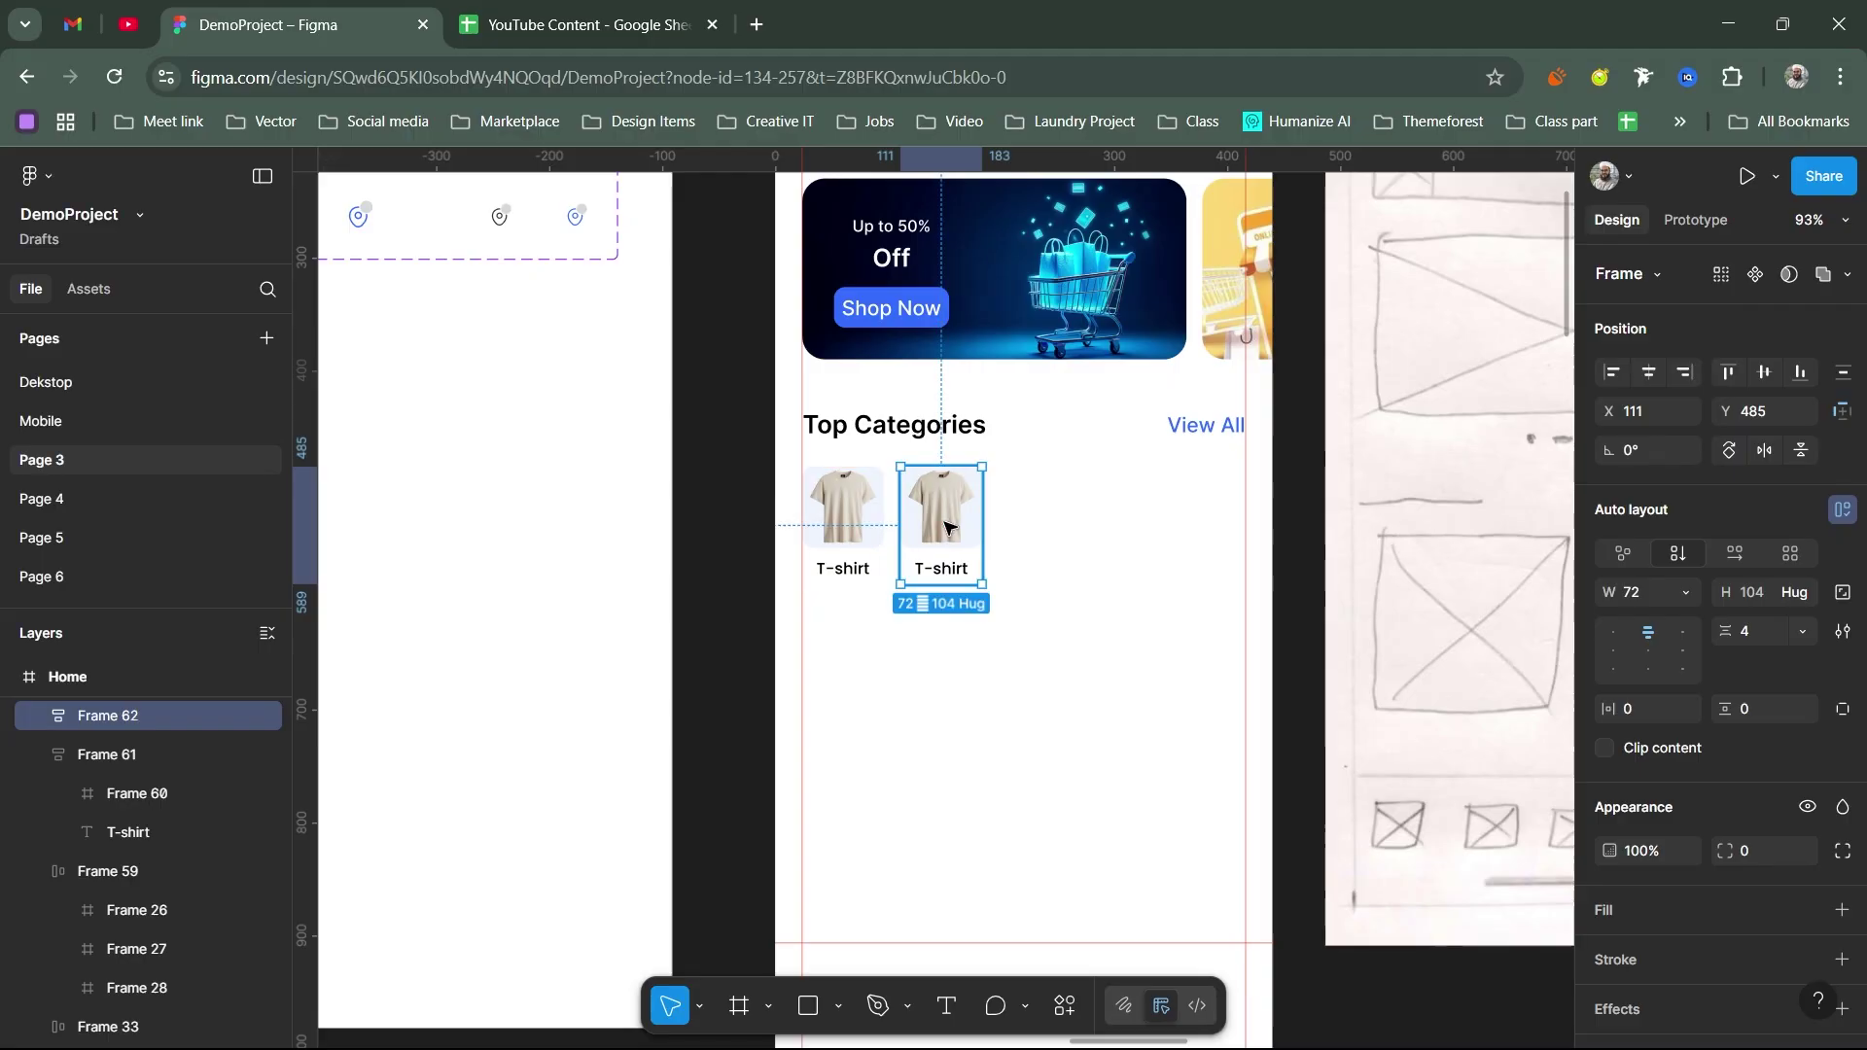
pyautogui.hotkey('ctrl', 'd')
pyautogui.hotkey('ctrl', 'd')
pyautogui.hotkey('ctrl', 'd')
pyautogui.hotkey('ctrl', 'd')
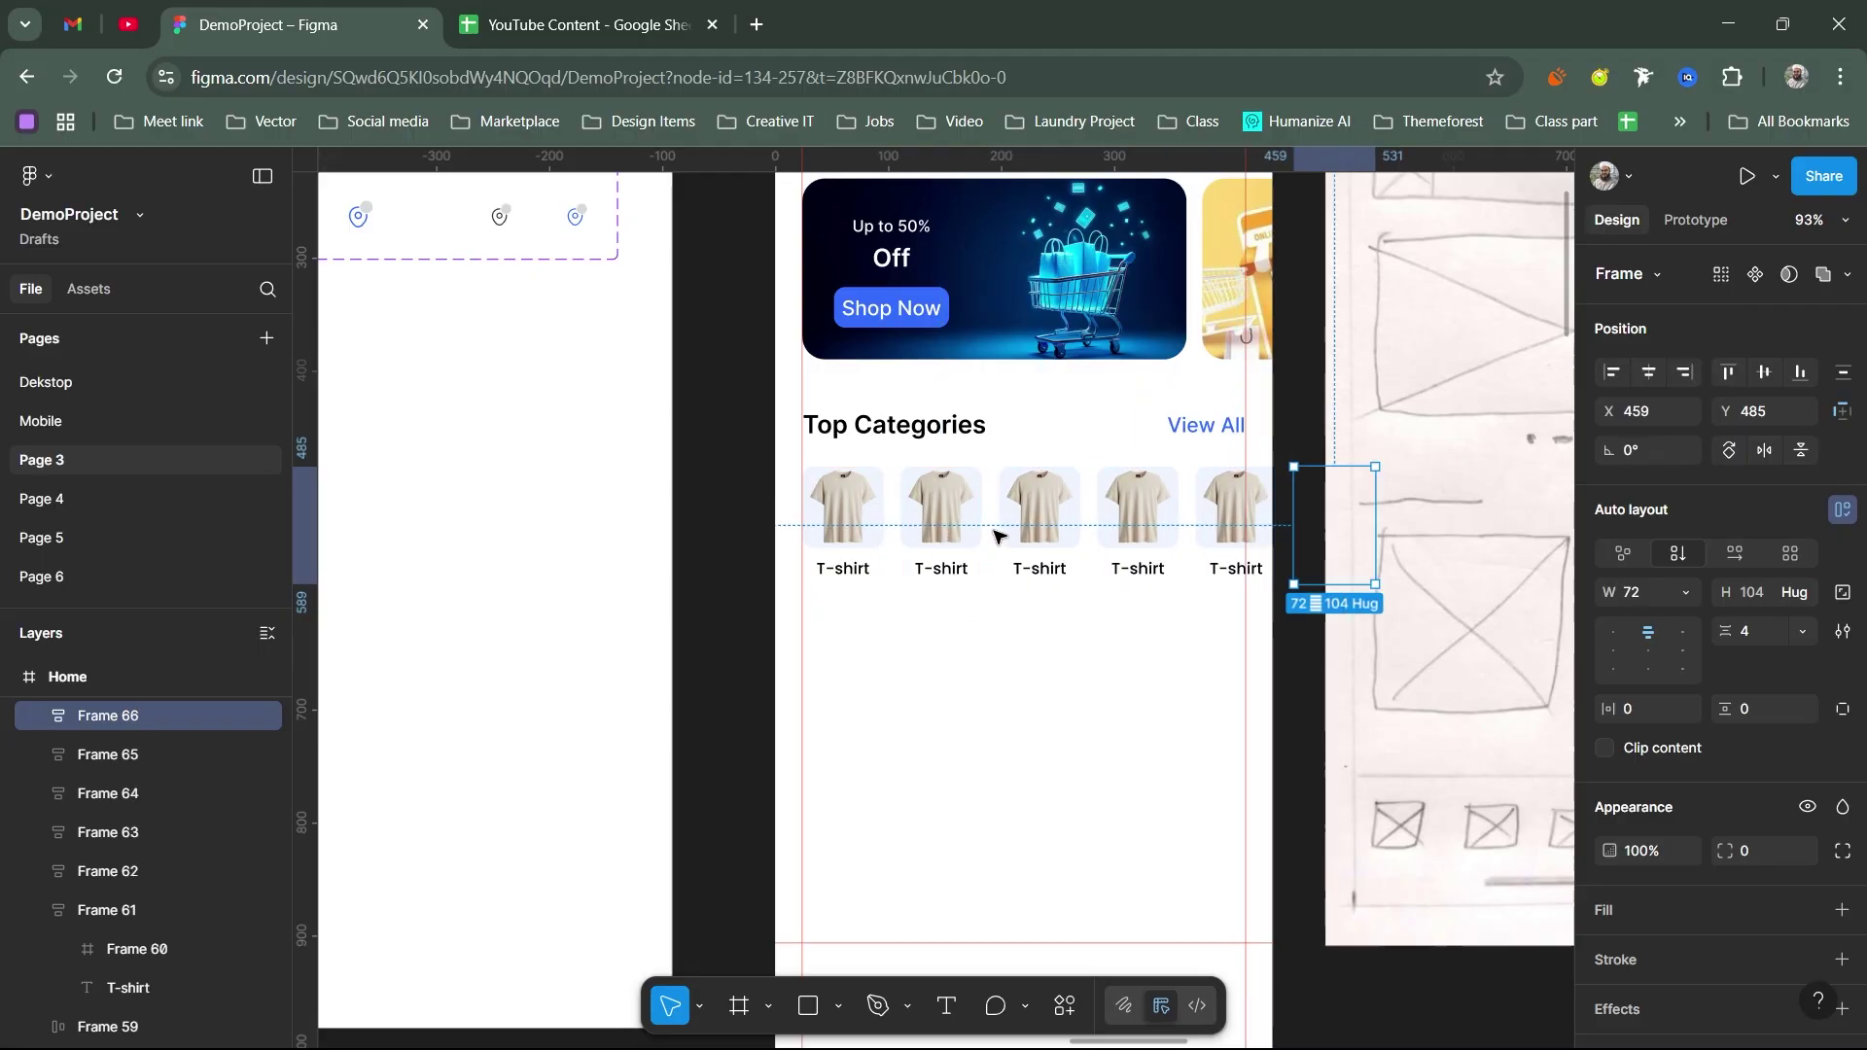
# Step: Select all six T-shirt cards in the row and set the horizontal spacing between them to 12
pyautogui.keyDown('shift'); pyautogui.click(1136, 522); pyautogui.keyUp('shift')
pyautogui.keyDown('shift'); pyautogui.click(1039, 522); pyautogui.keyUp('shift')
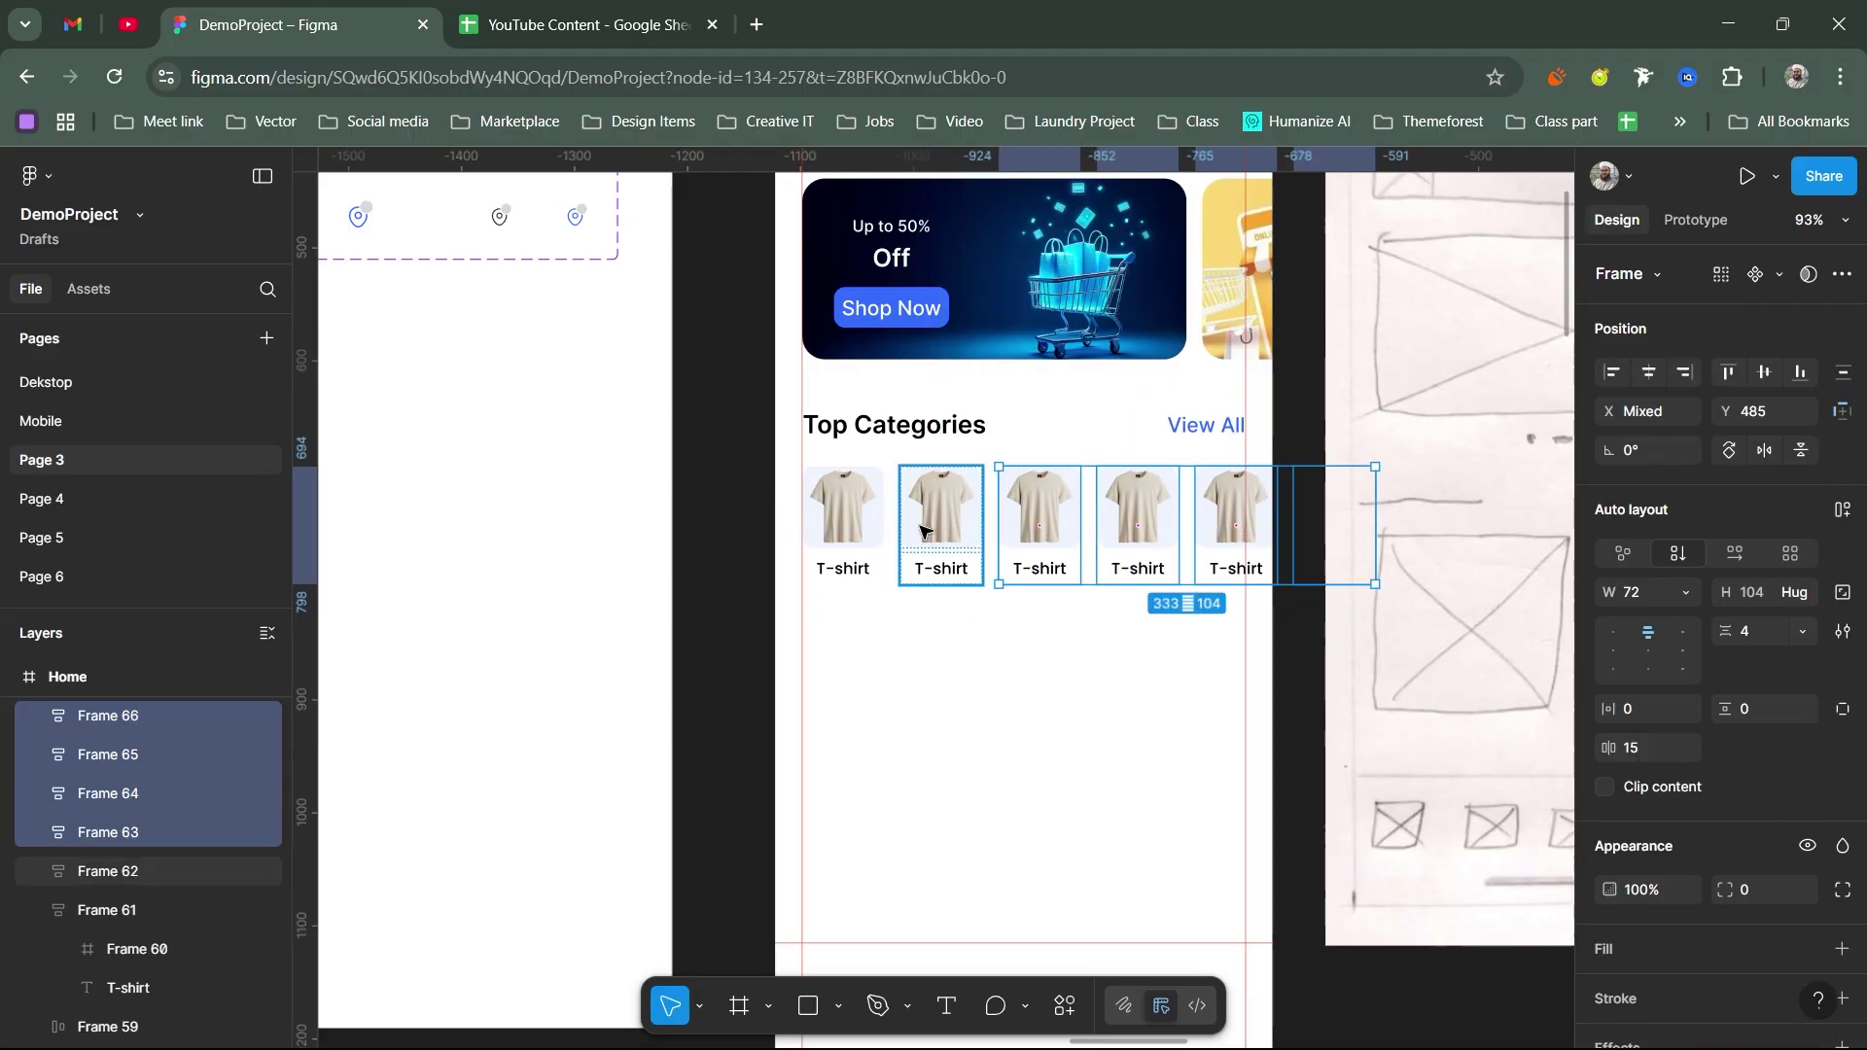
pyautogui.keyDown('shift'); pyautogui.click(942, 522); pyautogui.keyUp('shift')
pyautogui.keyDown('shift'); pyautogui.click(843, 523); pyautogui.keyUp('shift')
pyautogui.write('12')
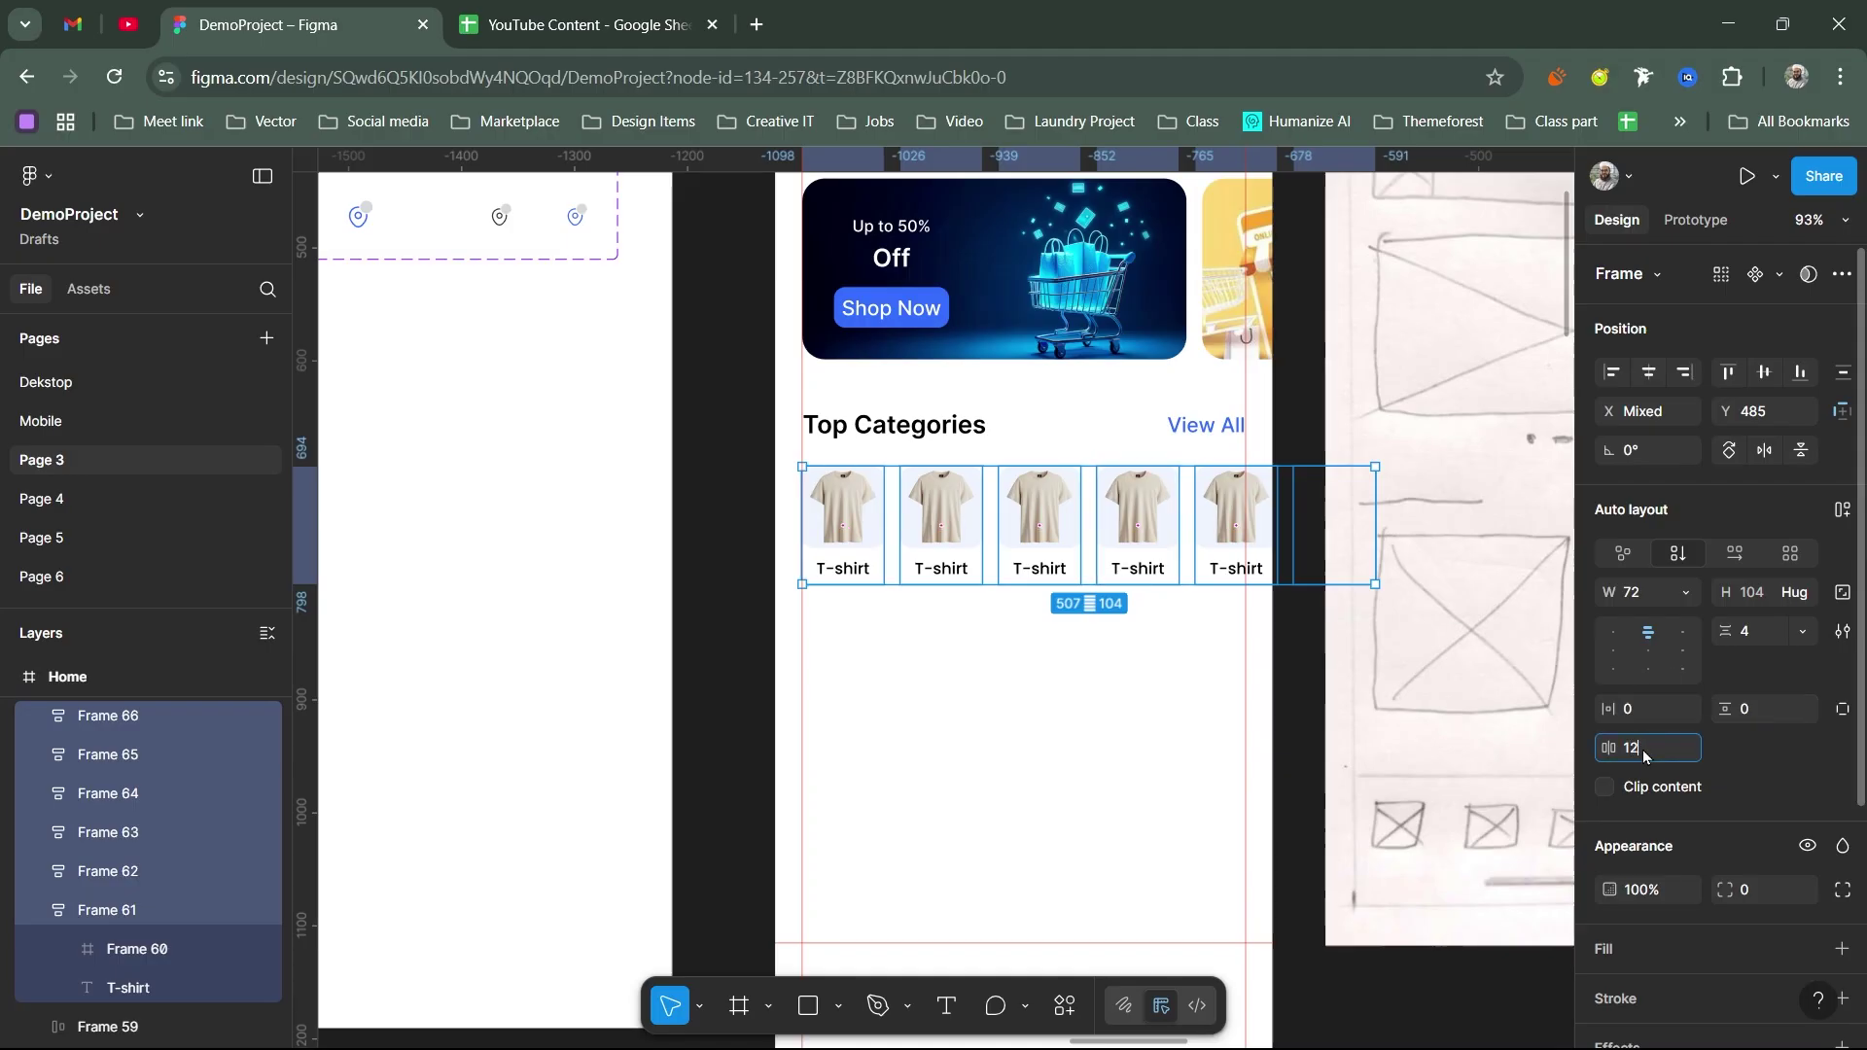
pyautogui.press('Return')
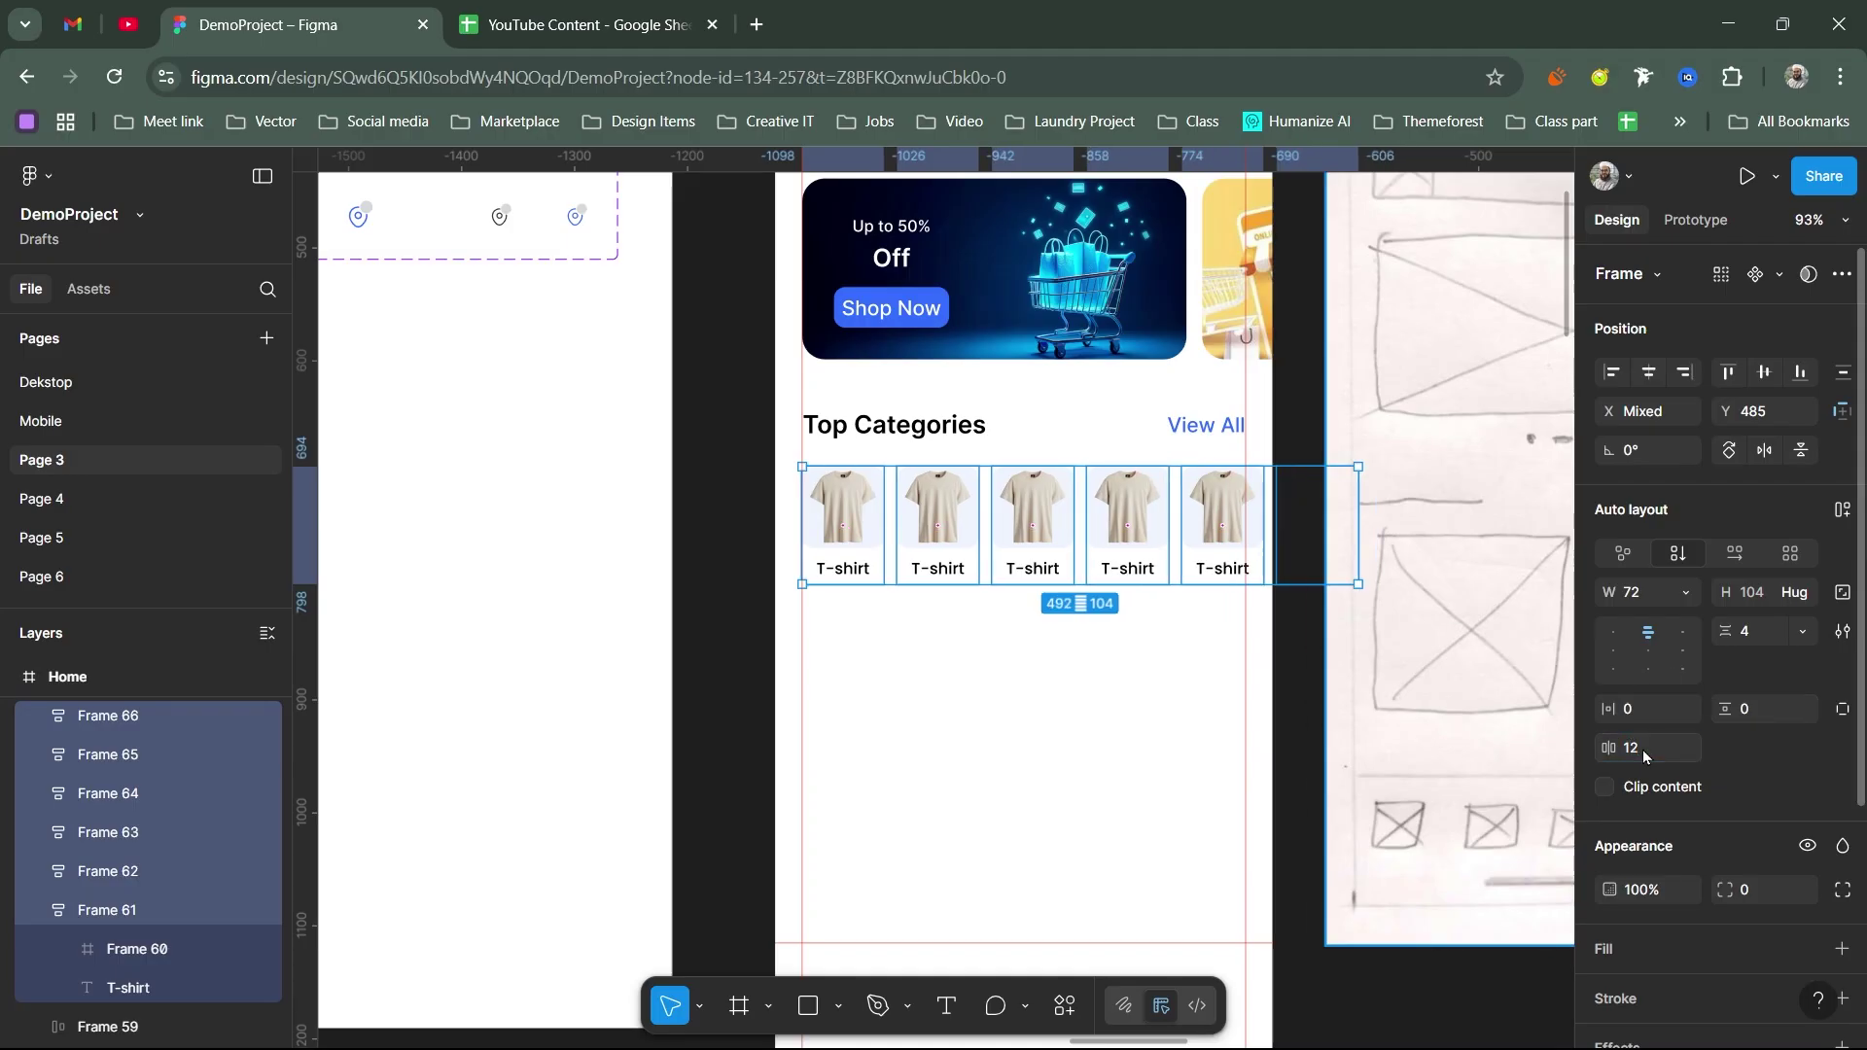
# Step: Replace the image fill of the second T-shirt card in the Top Categories row with the pink headphones picture
pyautogui.click(949, 694)
pyautogui.keyDown('ctrl'); pyautogui.click(954, 508); pyautogui.keyUp('ctrl')
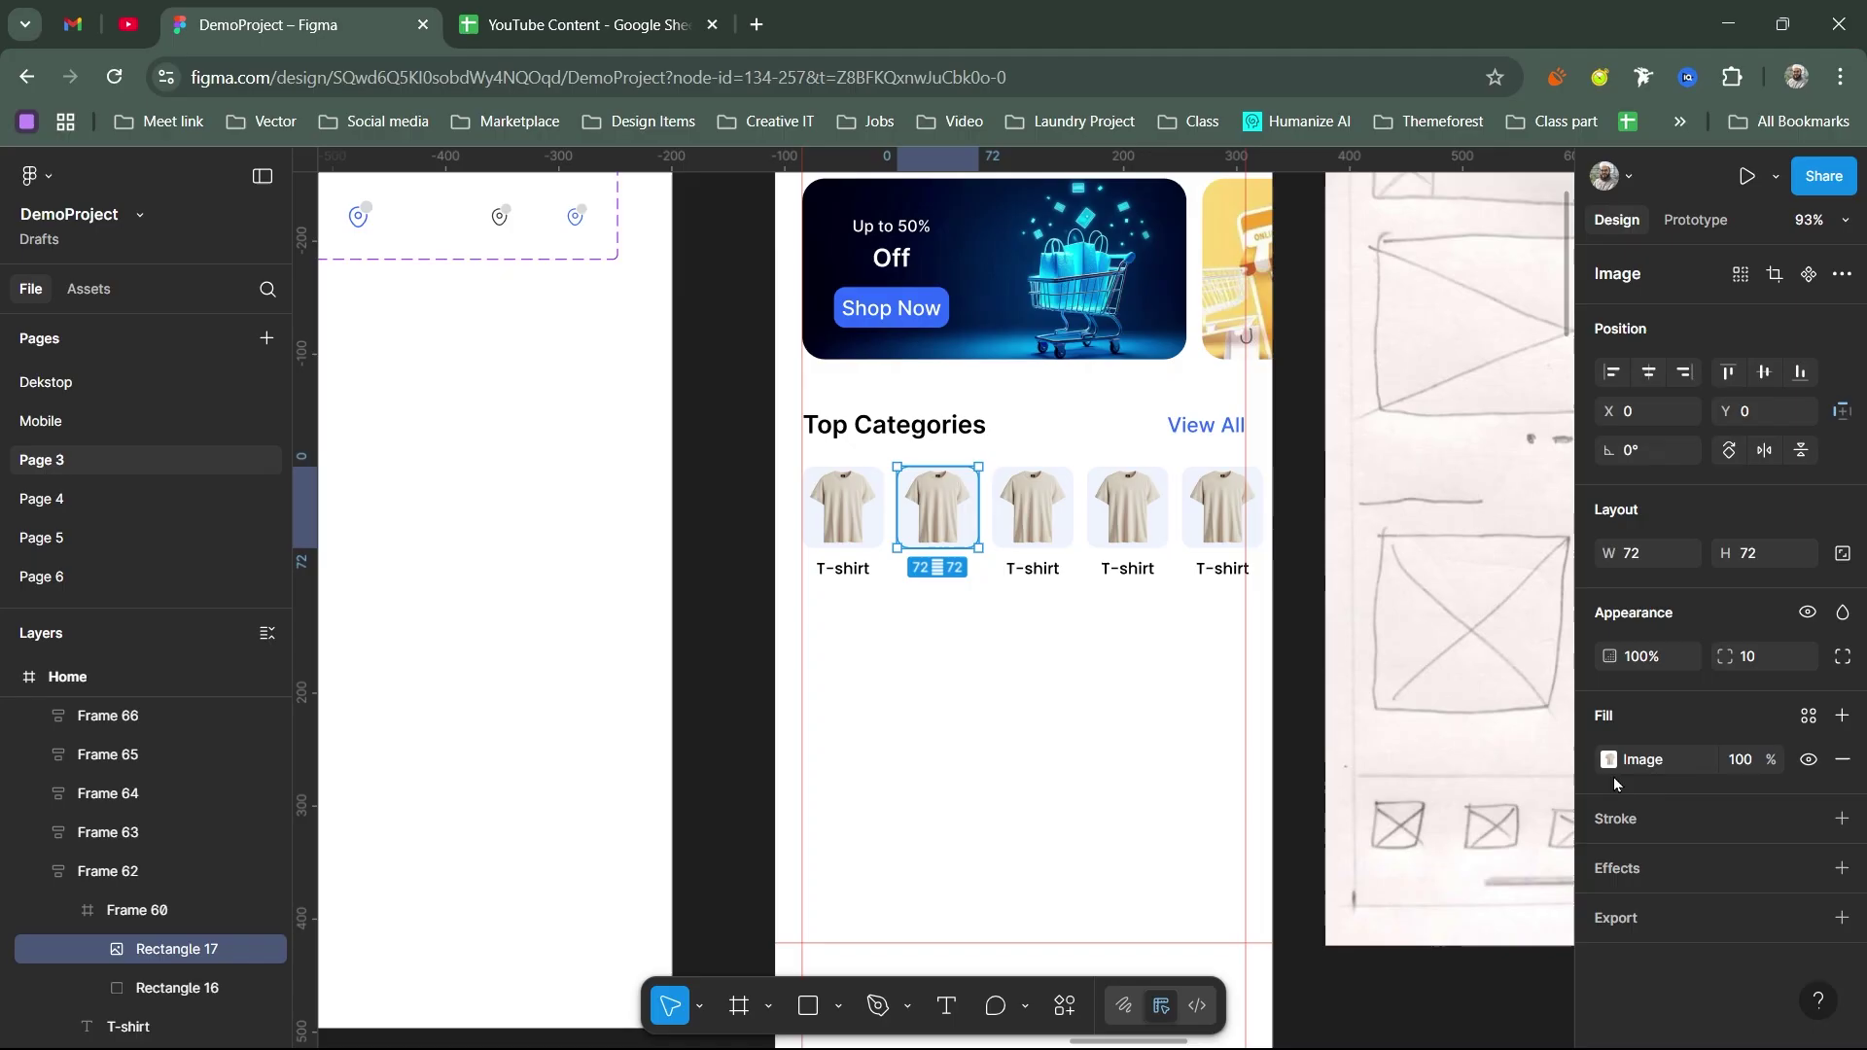
pyautogui.click(1609, 759)
pyautogui.click(1428, 611)
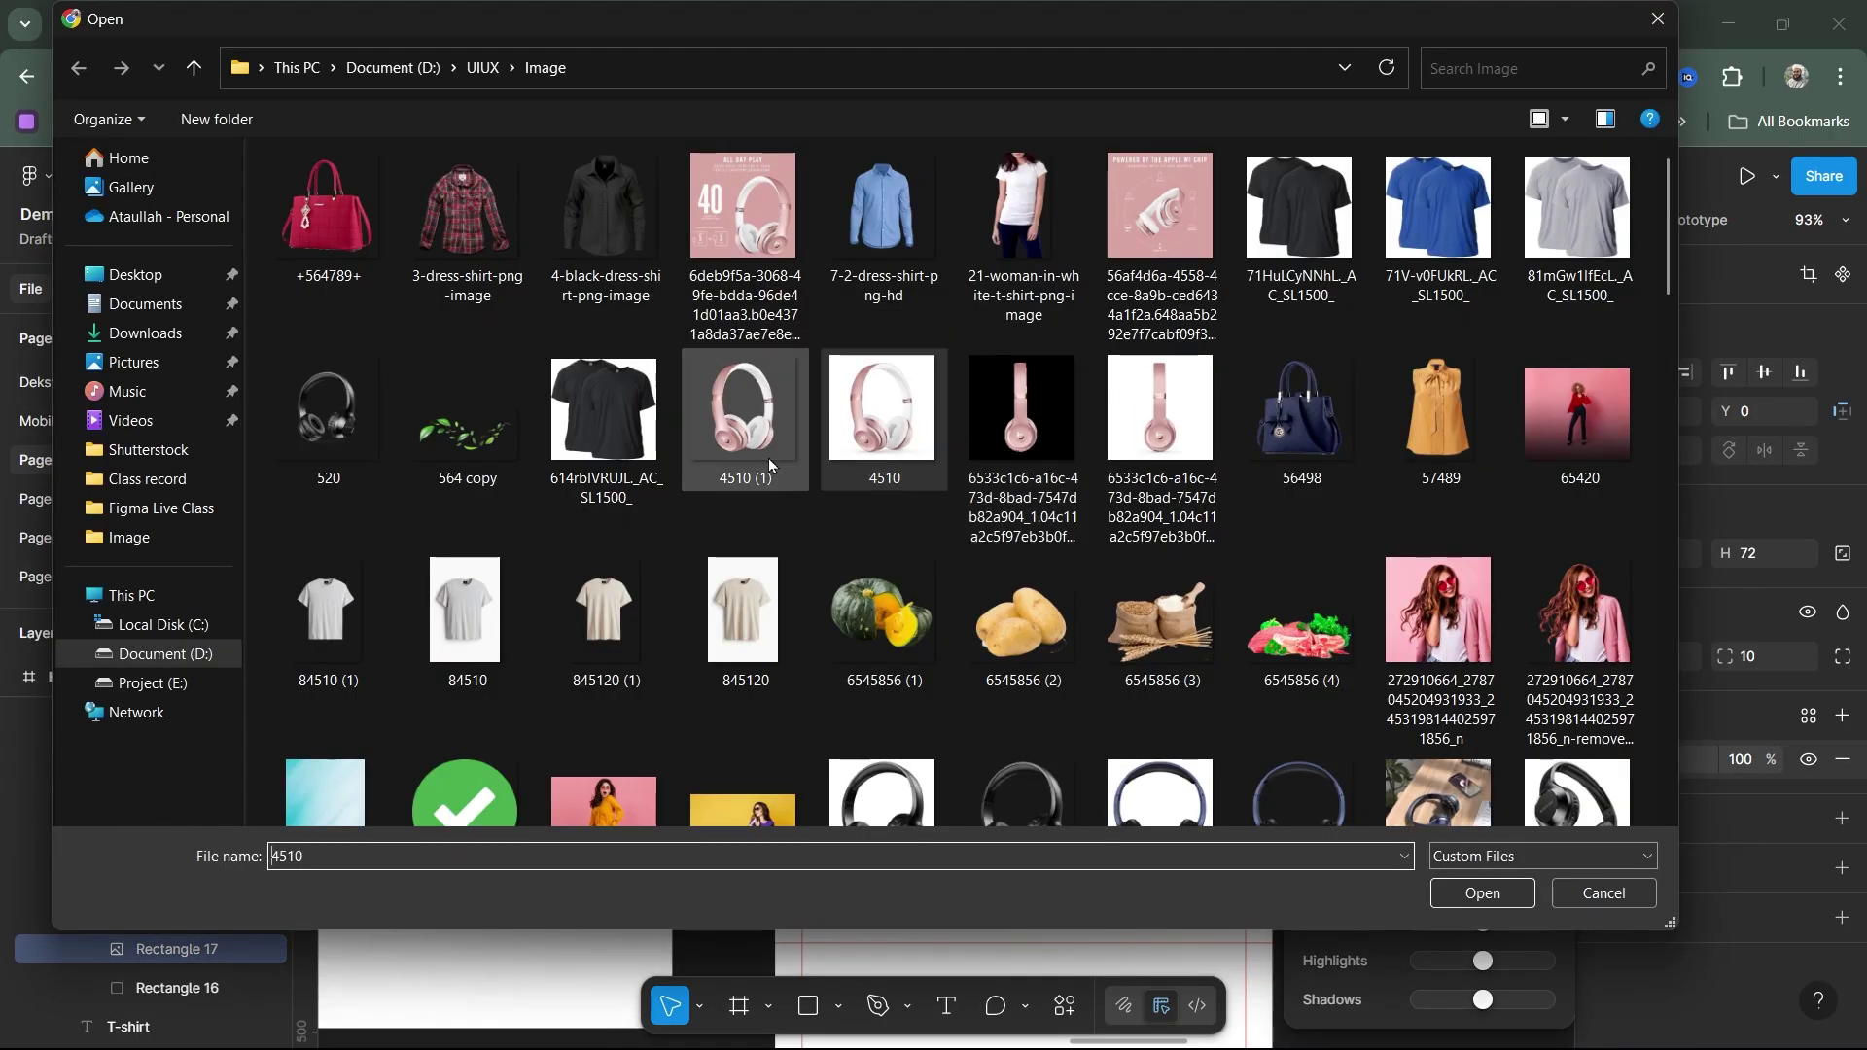
pyautogui.doubleClick(1007, 419)
# Step: Replace the third card's image fill with the navy handbag picture 56498
pyautogui.click(1609, 759)
pyautogui.click(1444, 613)
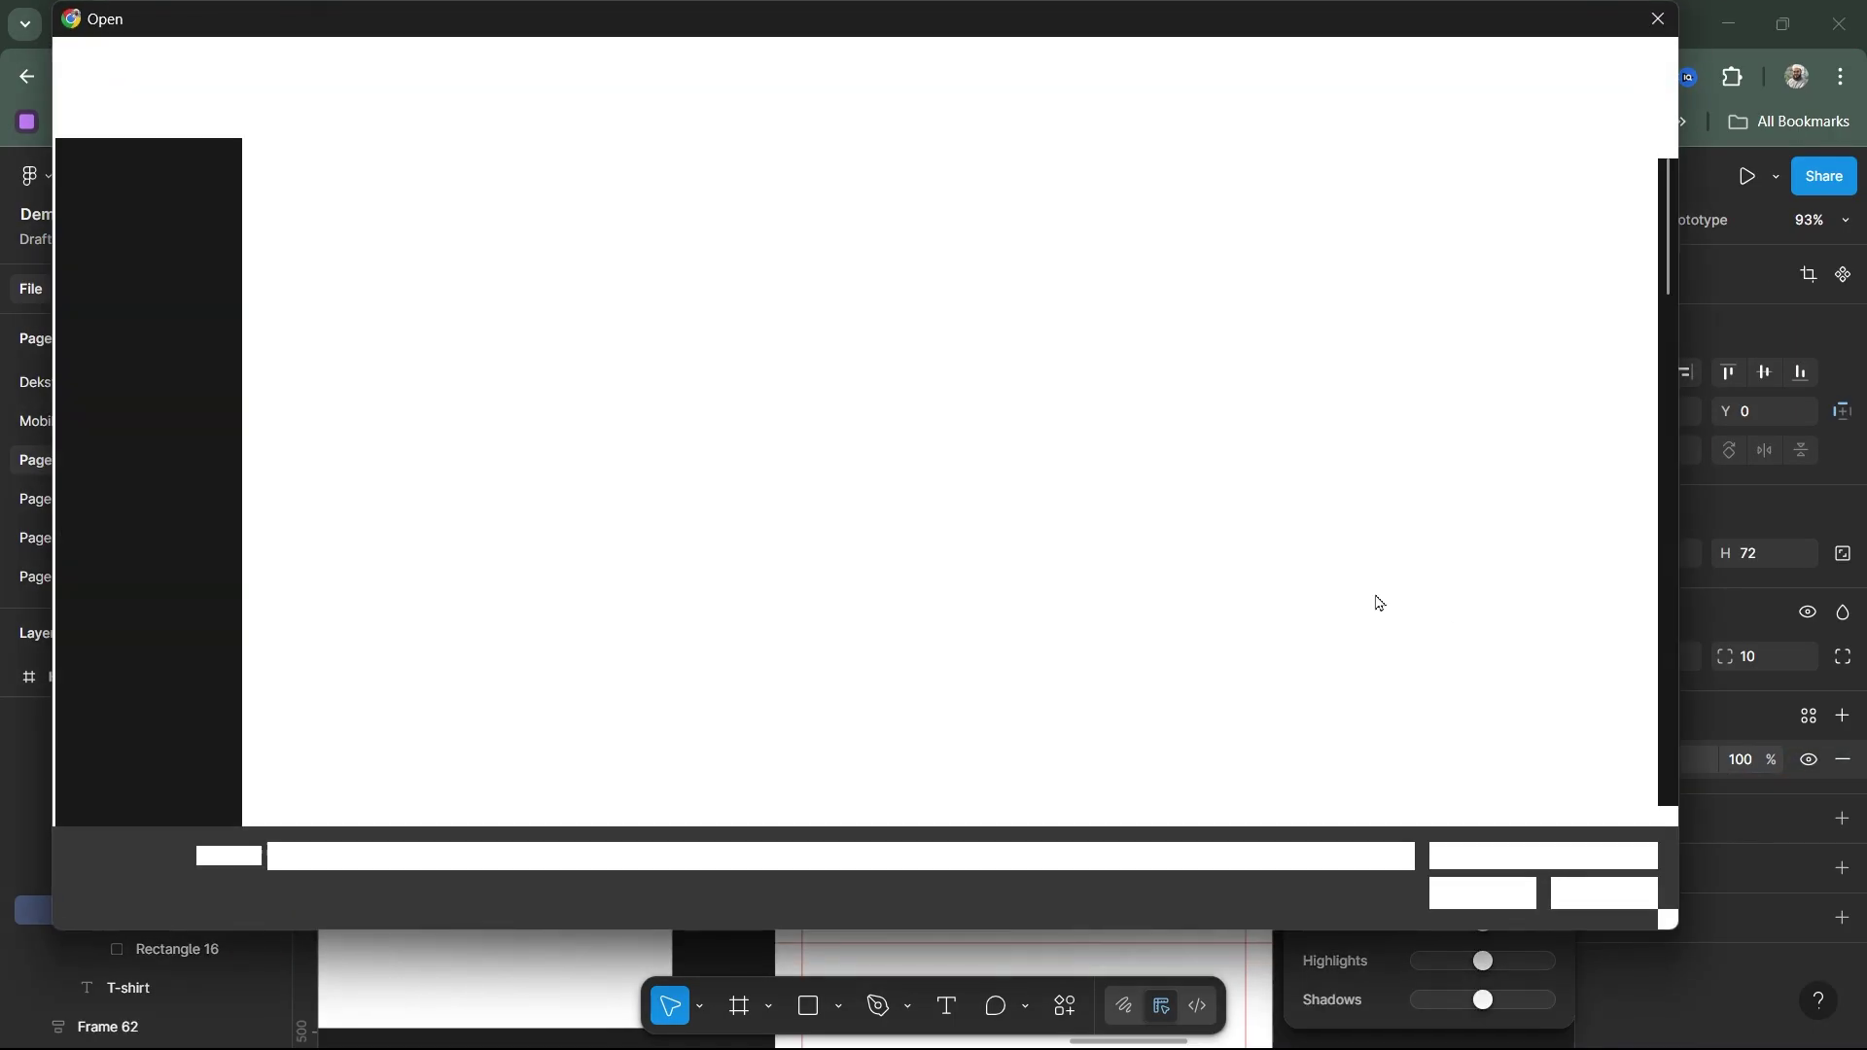
pyautogui.doubleClick(1335, 504)
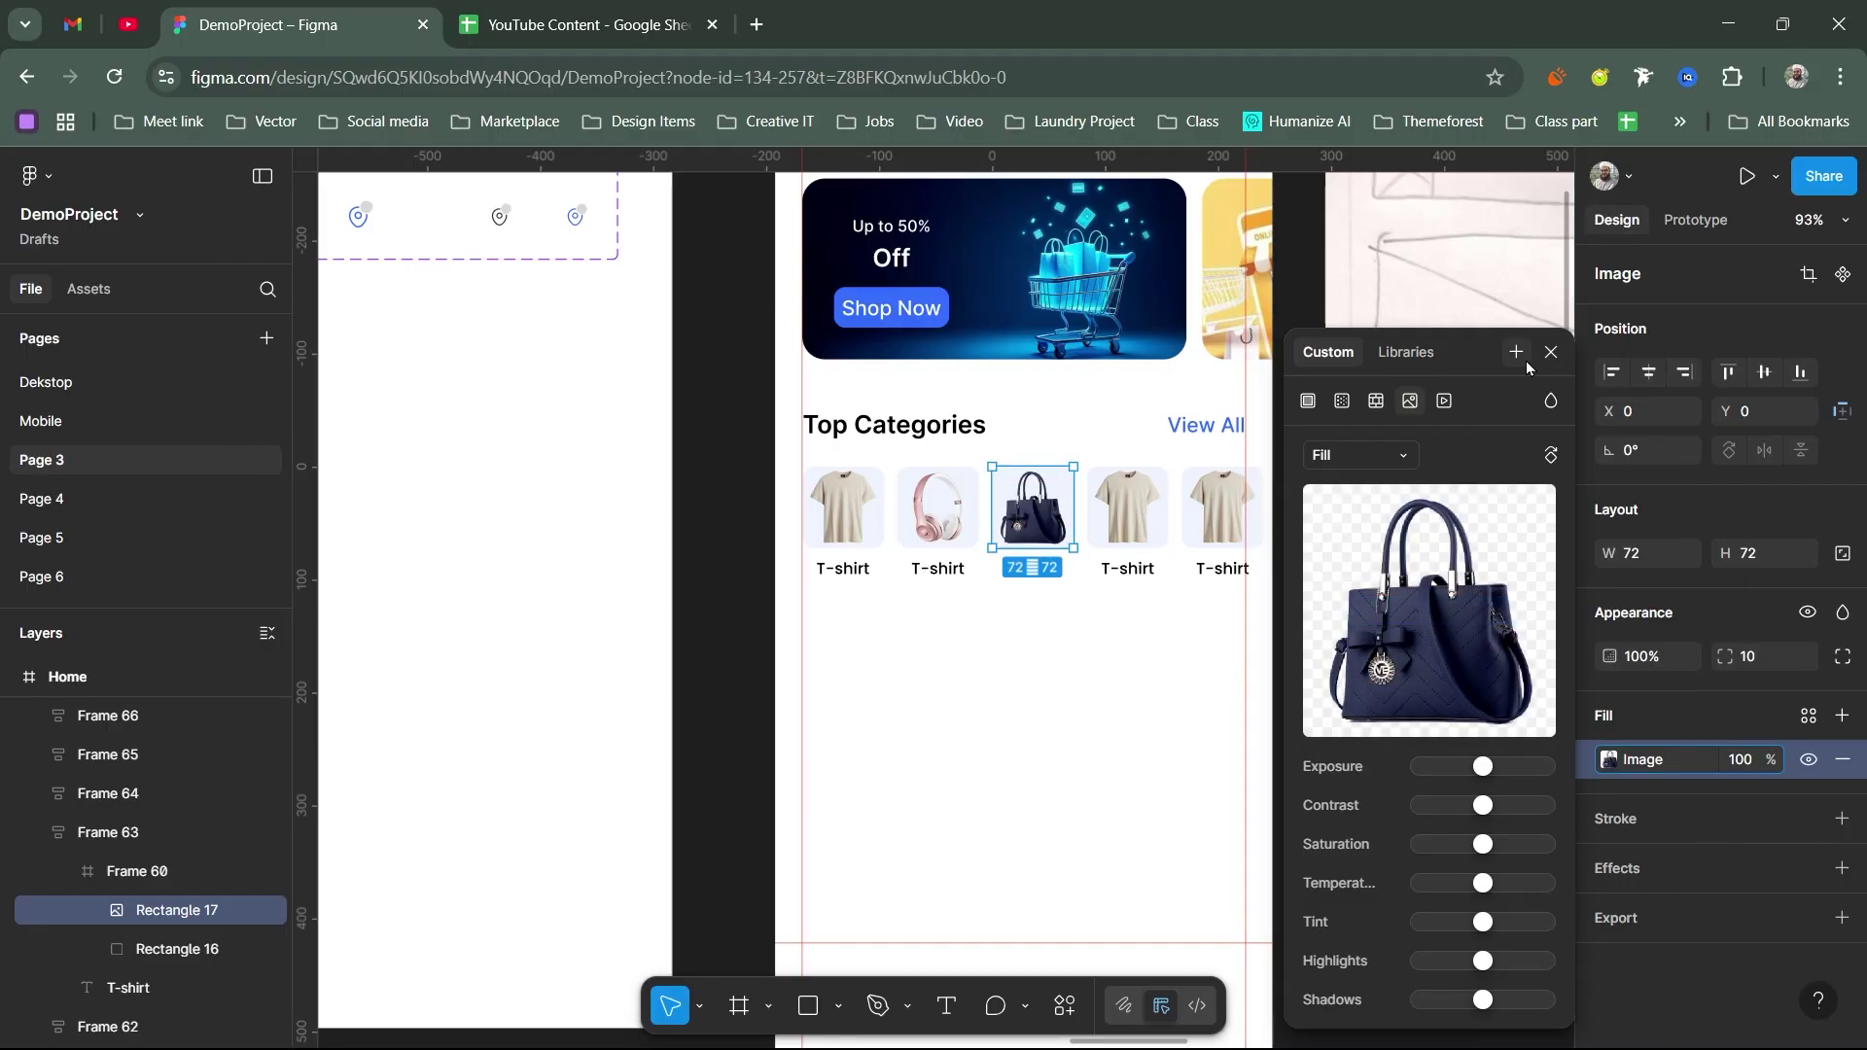
# Step: Replace the fourth card's image fill with the blue-dial wristwatch picture
pyautogui.keyDown('ctrl'); pyautogui.click(1128, 508); pyautogui.keyUp('ctrl')
pyautogui.click(1610, 759)
pyautogui.click(1418, 607)
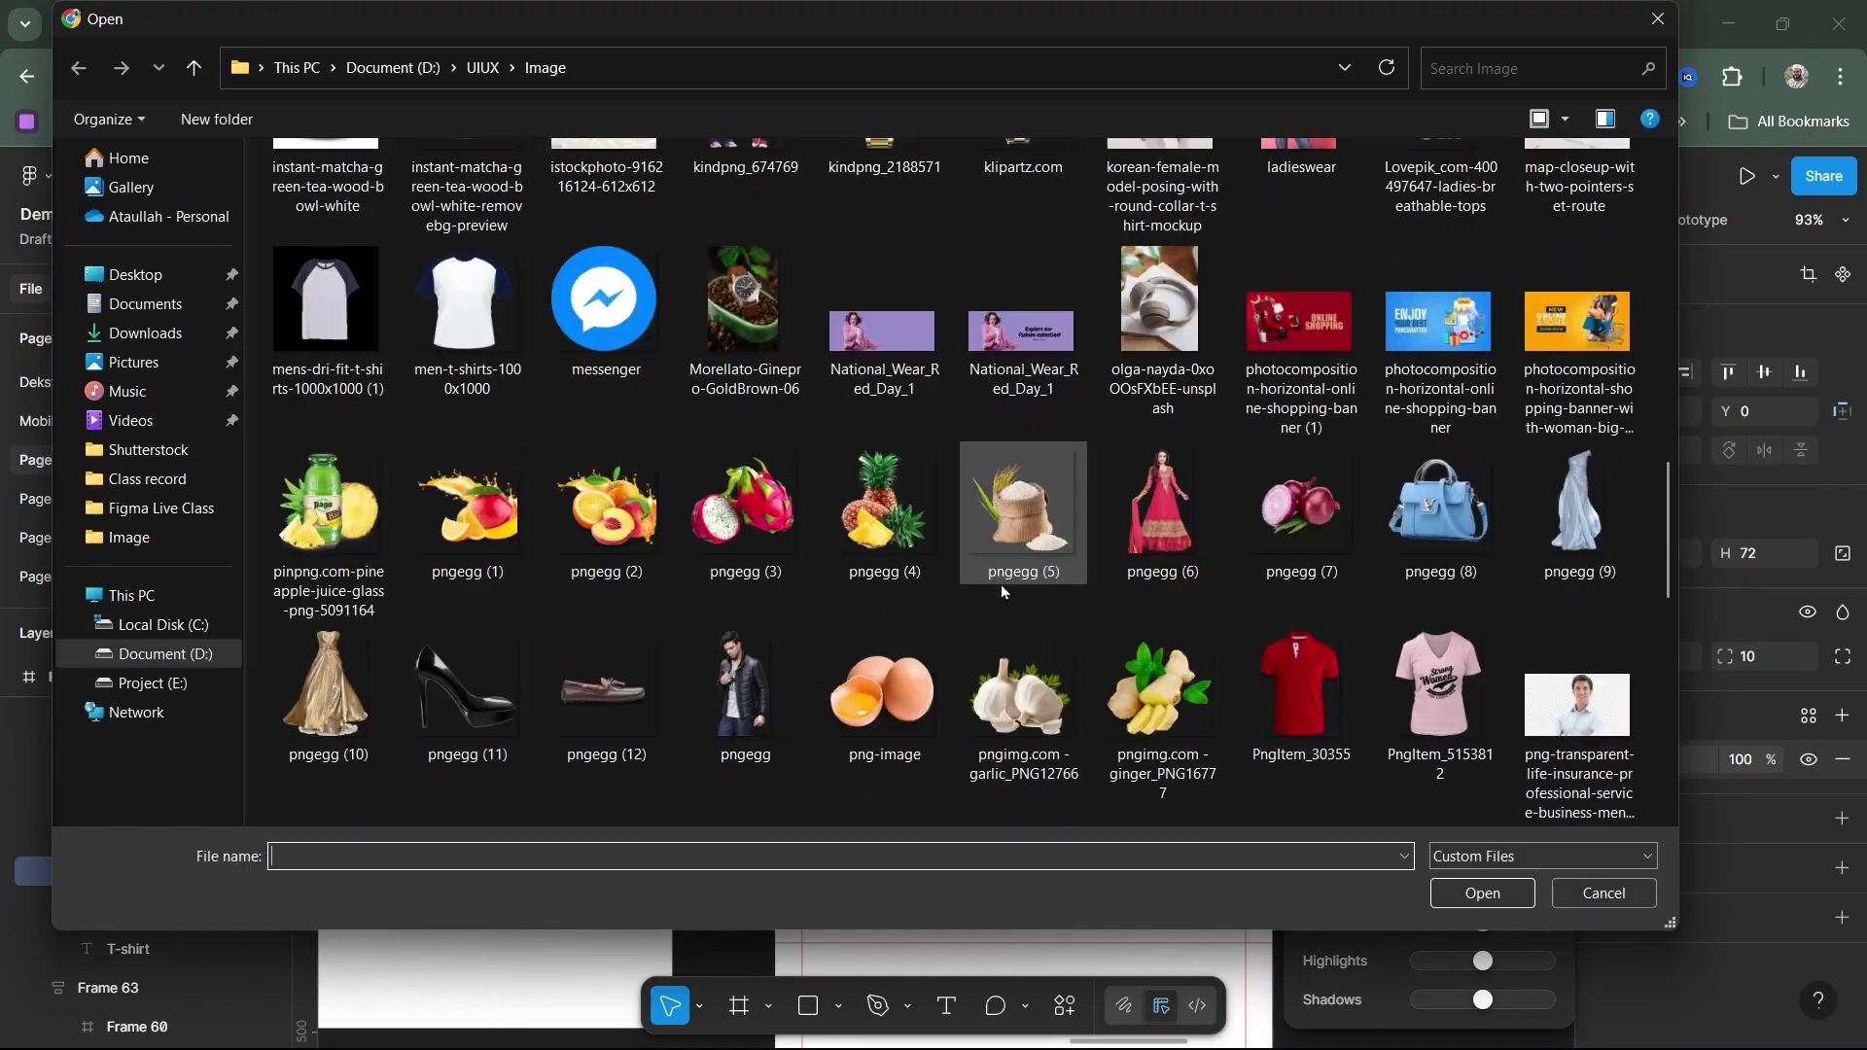
pyautogui.click(1438, 692)
pyautogui.scroll(3, 885, 513)
pyautogui.doubleClick(1021, 401)
# Step: Replace the fifth card's image fill with the black dress shirt picture 4-black-dress-shirt-png-image
pyautogui.click(1220, 510)
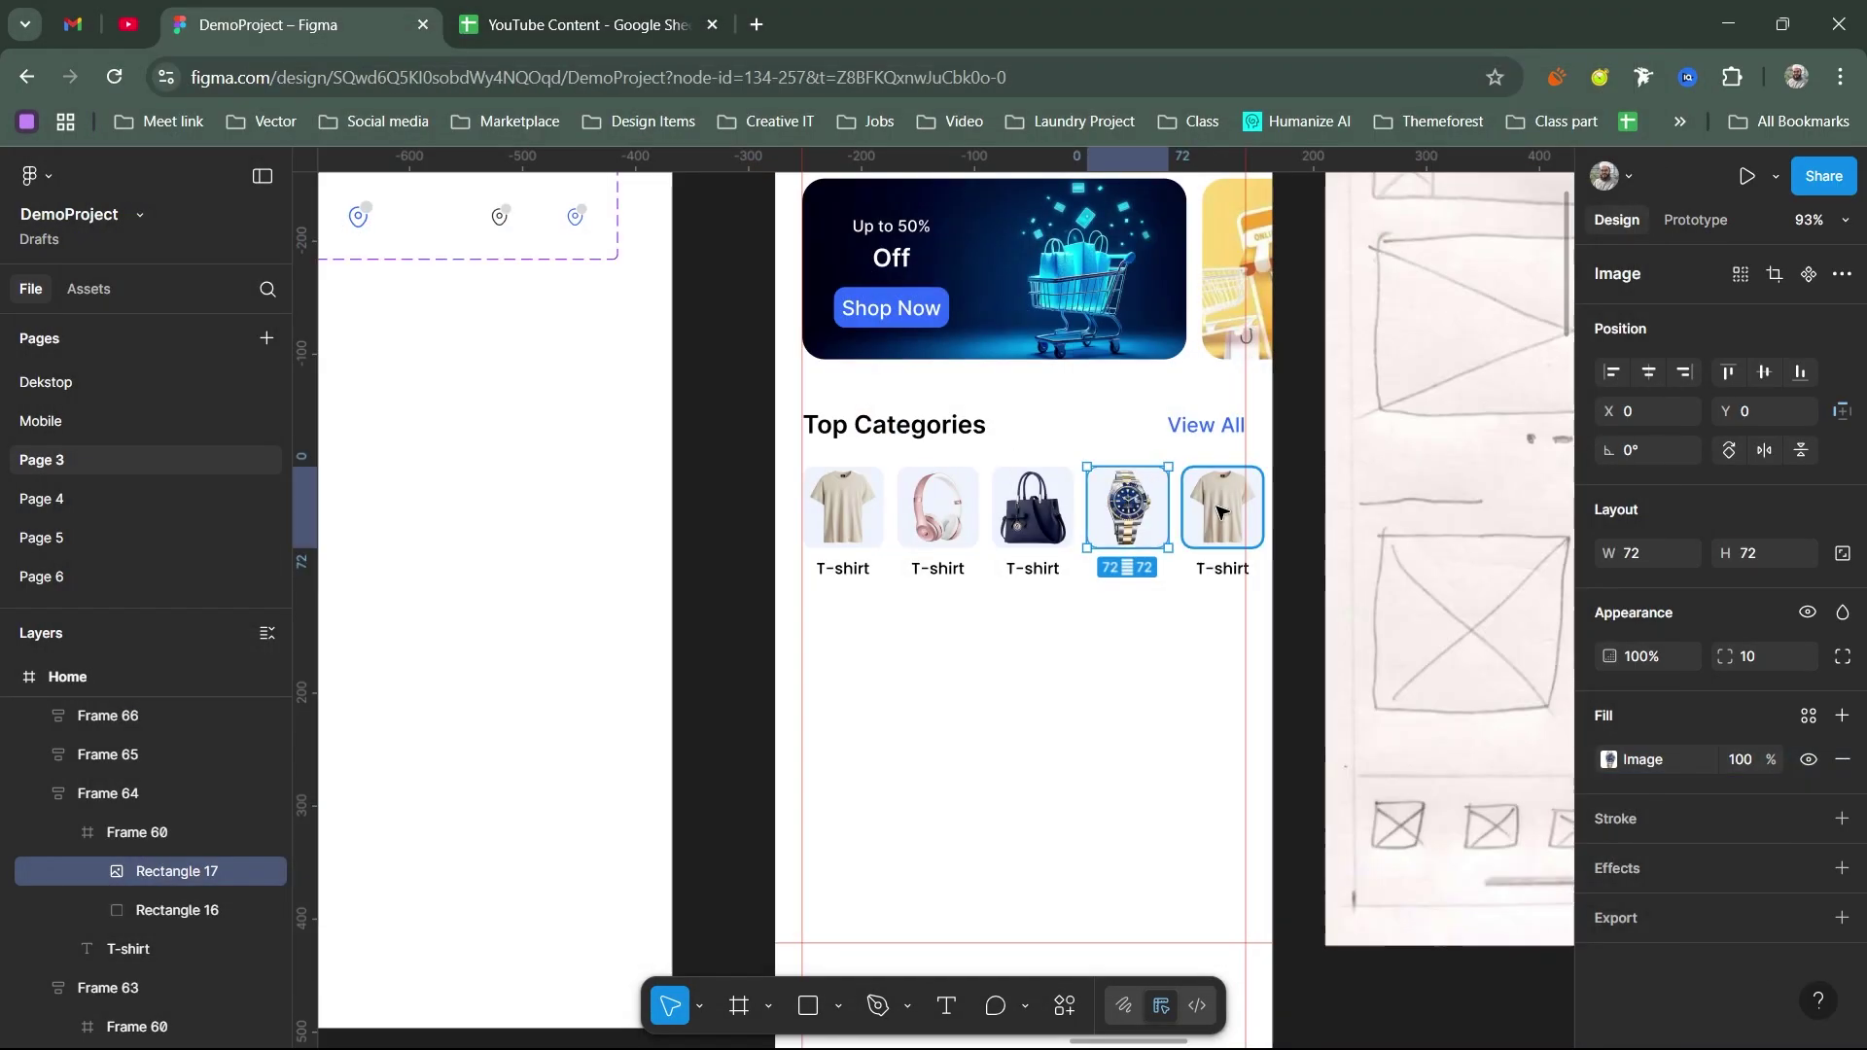
pyautogui.keyDown('ctrl'); pyautogui.click(1220, 511); pyautogui.keyUp('ctrl')
pyautogui.click(1610, 759)
pyautogui.click(1443, 613)
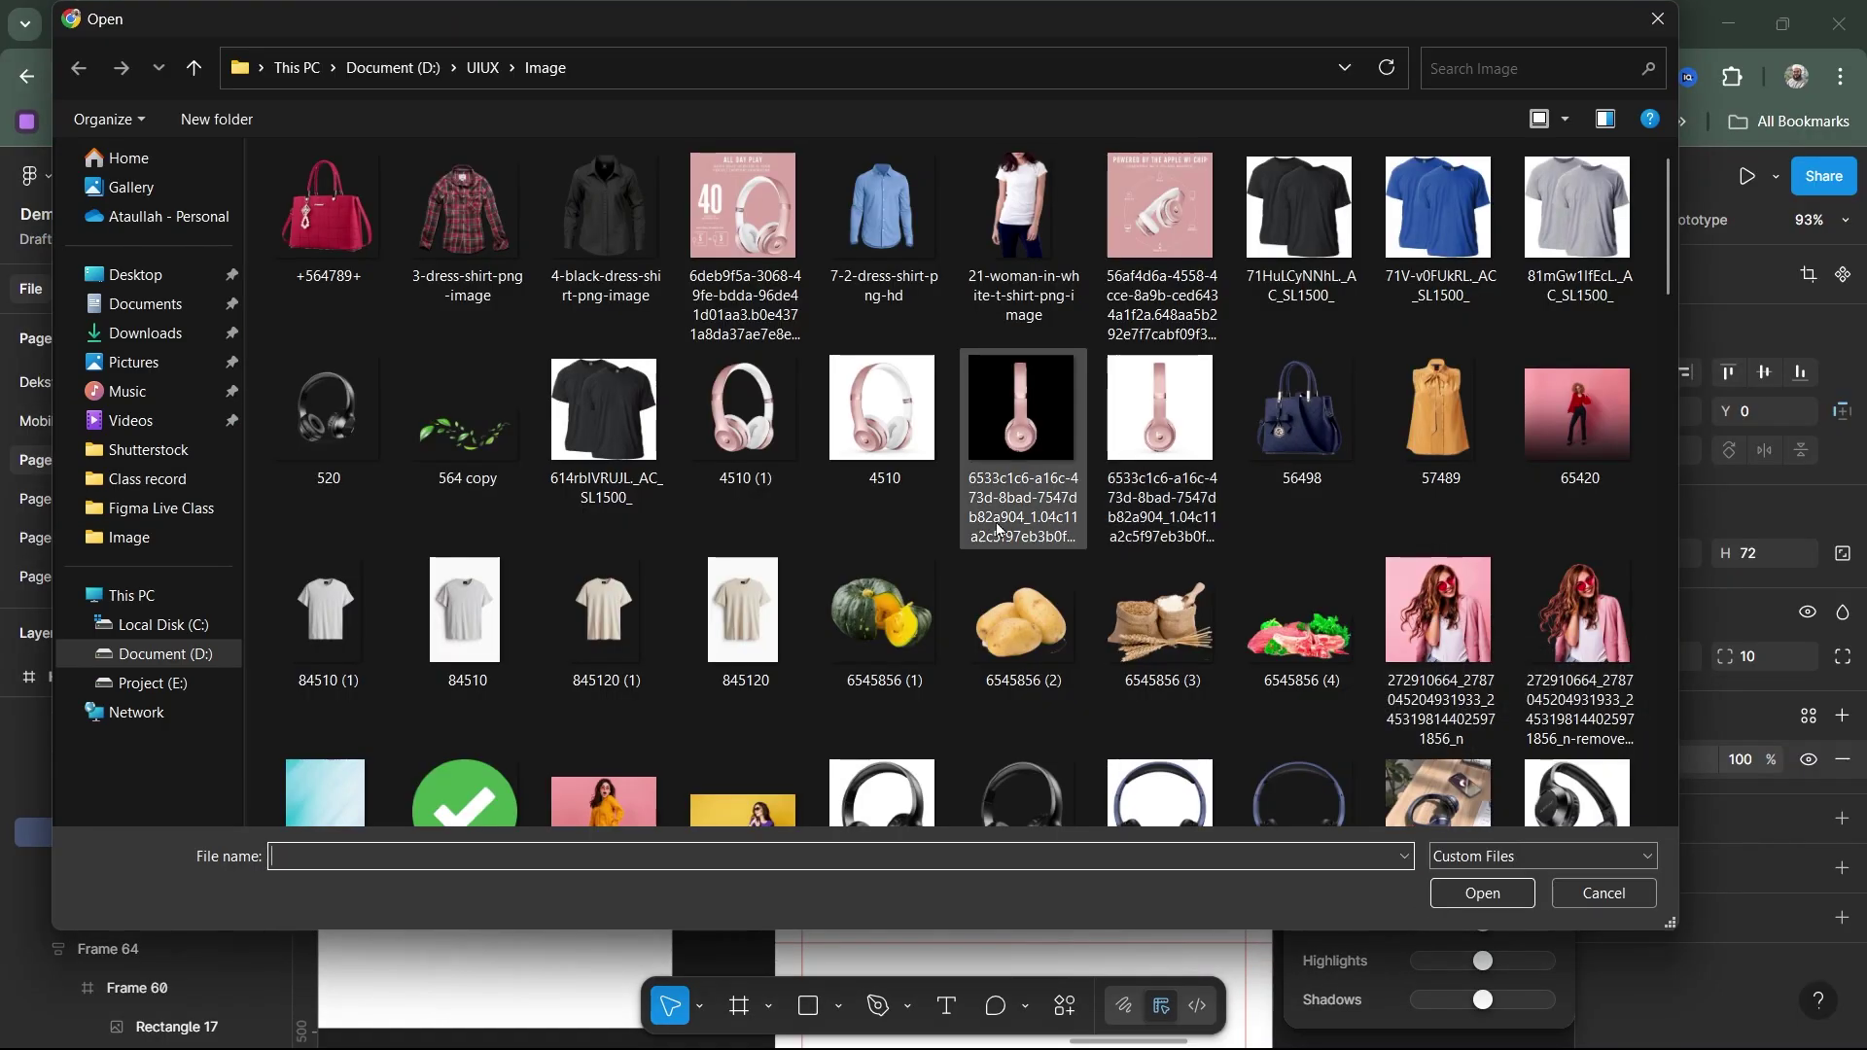
pyautogui.doubleClick(607, 229)
pyautogui.doubleClick(960, 568)
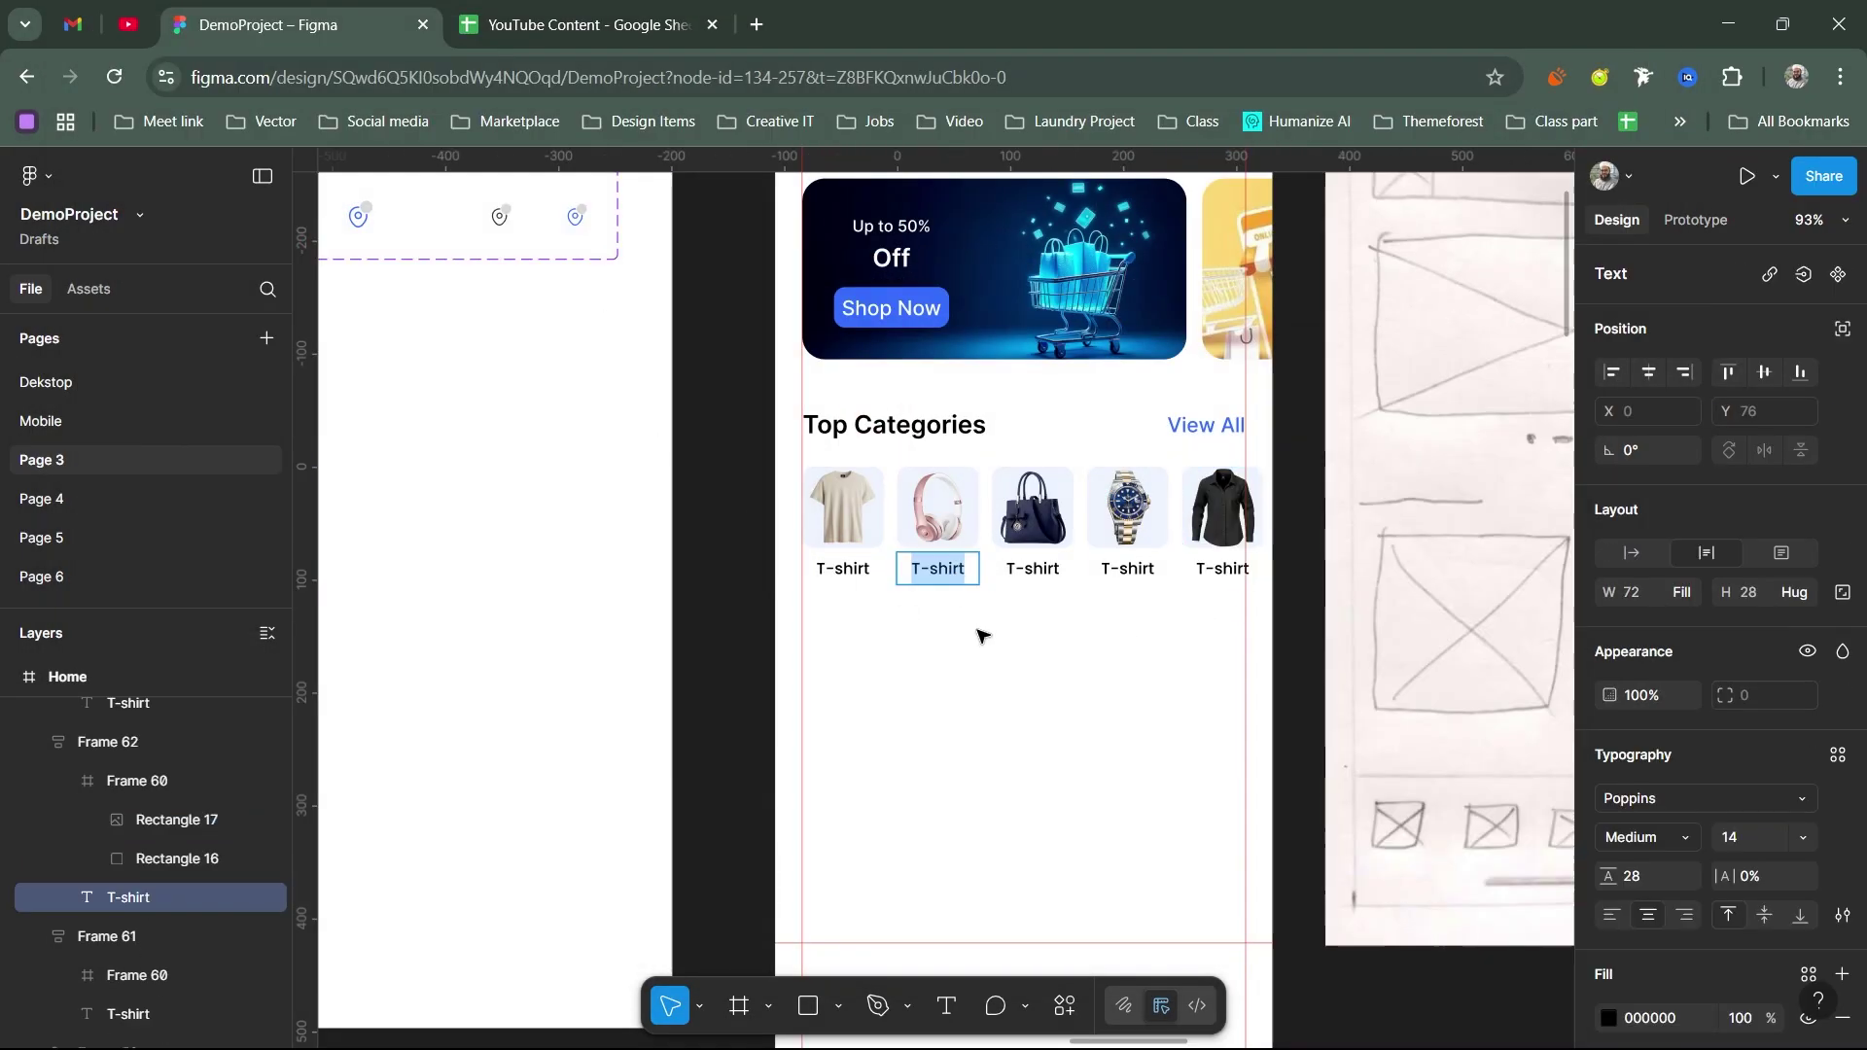
pyautogui.click(849, 598)
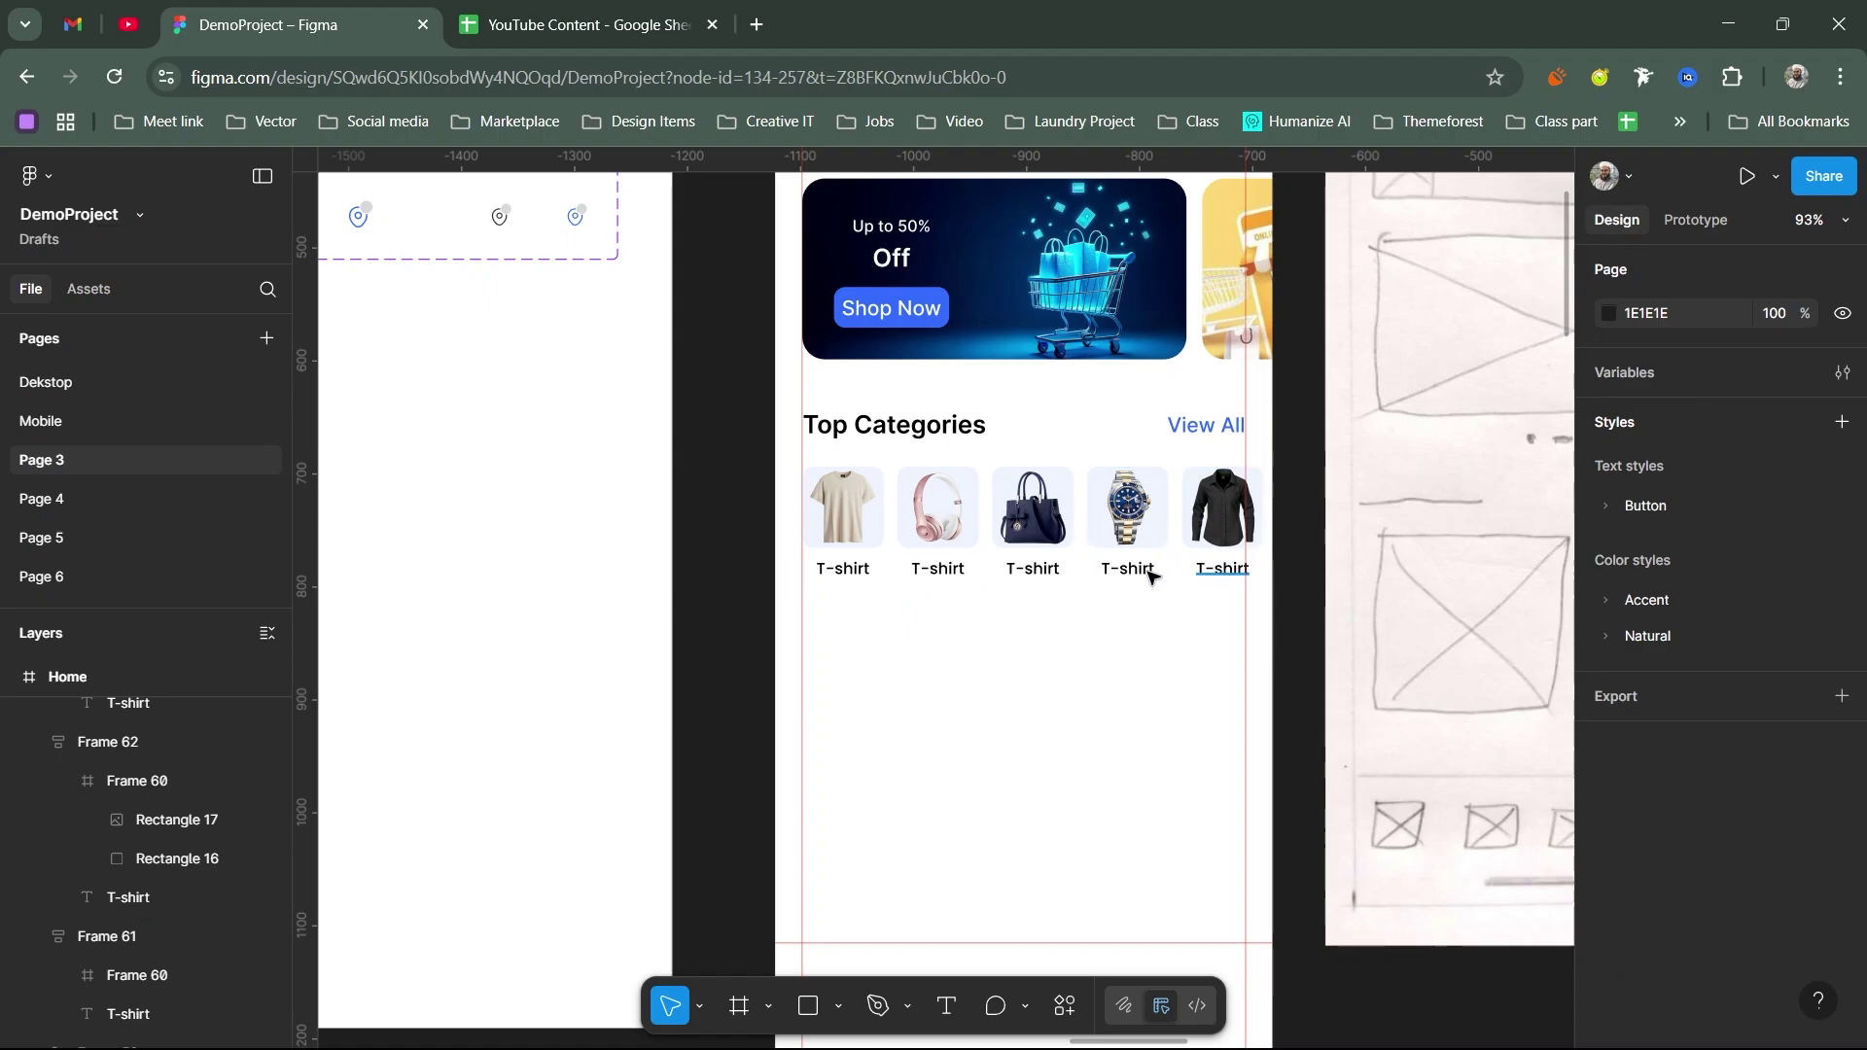
pyautogui.click(1222, 572)
pyautogui.keyDown('shift'); pyautogui.click(1128, 572); pyautogui.keyUp('shift')
pyautogui.keyDown('shift'); pyautogui.click(1033, 572); pyautogui.keyUp('shift')
pyautogui.keyDown('shift'); pyautogui.click(938, 572); pyautogui.keyUp('shift')
pyautogui.keyDown('shift'); pyautogui.click(845, 573); pyautogui.keyUp('shift')
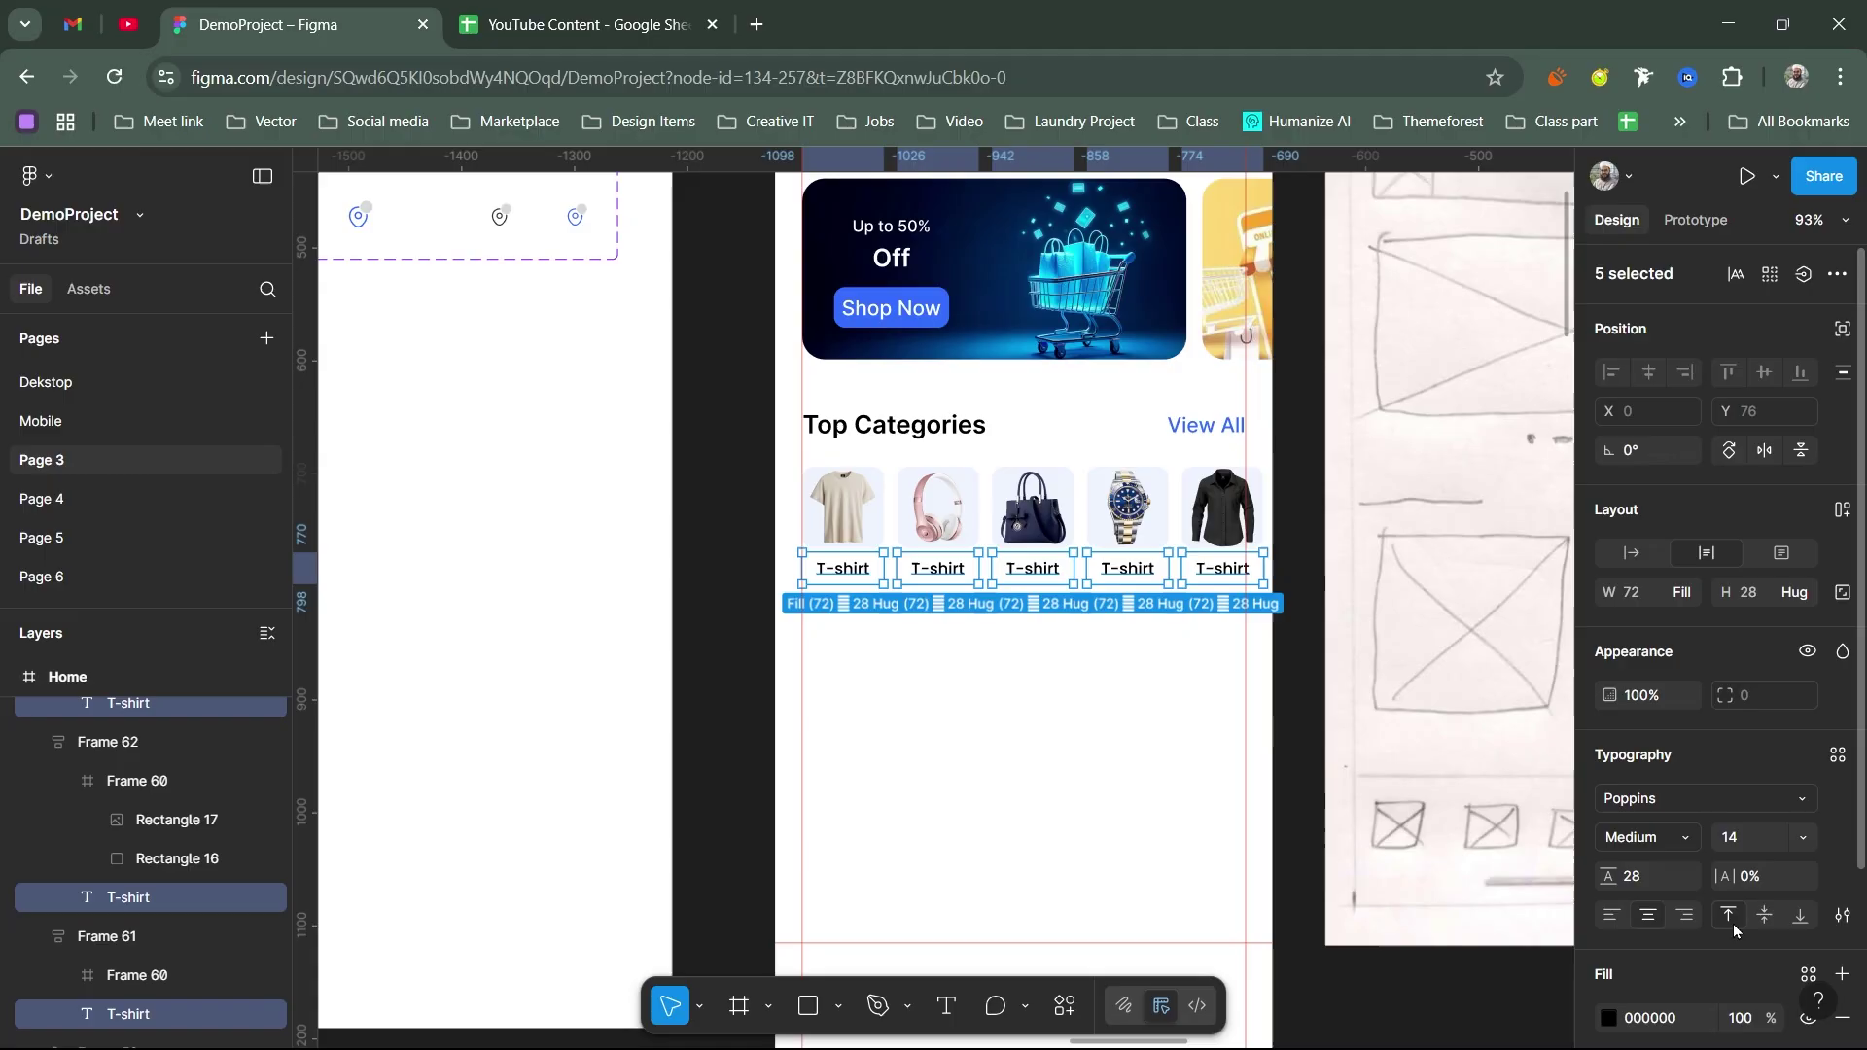
pyautogui.scroll(-3, 1712, 876)
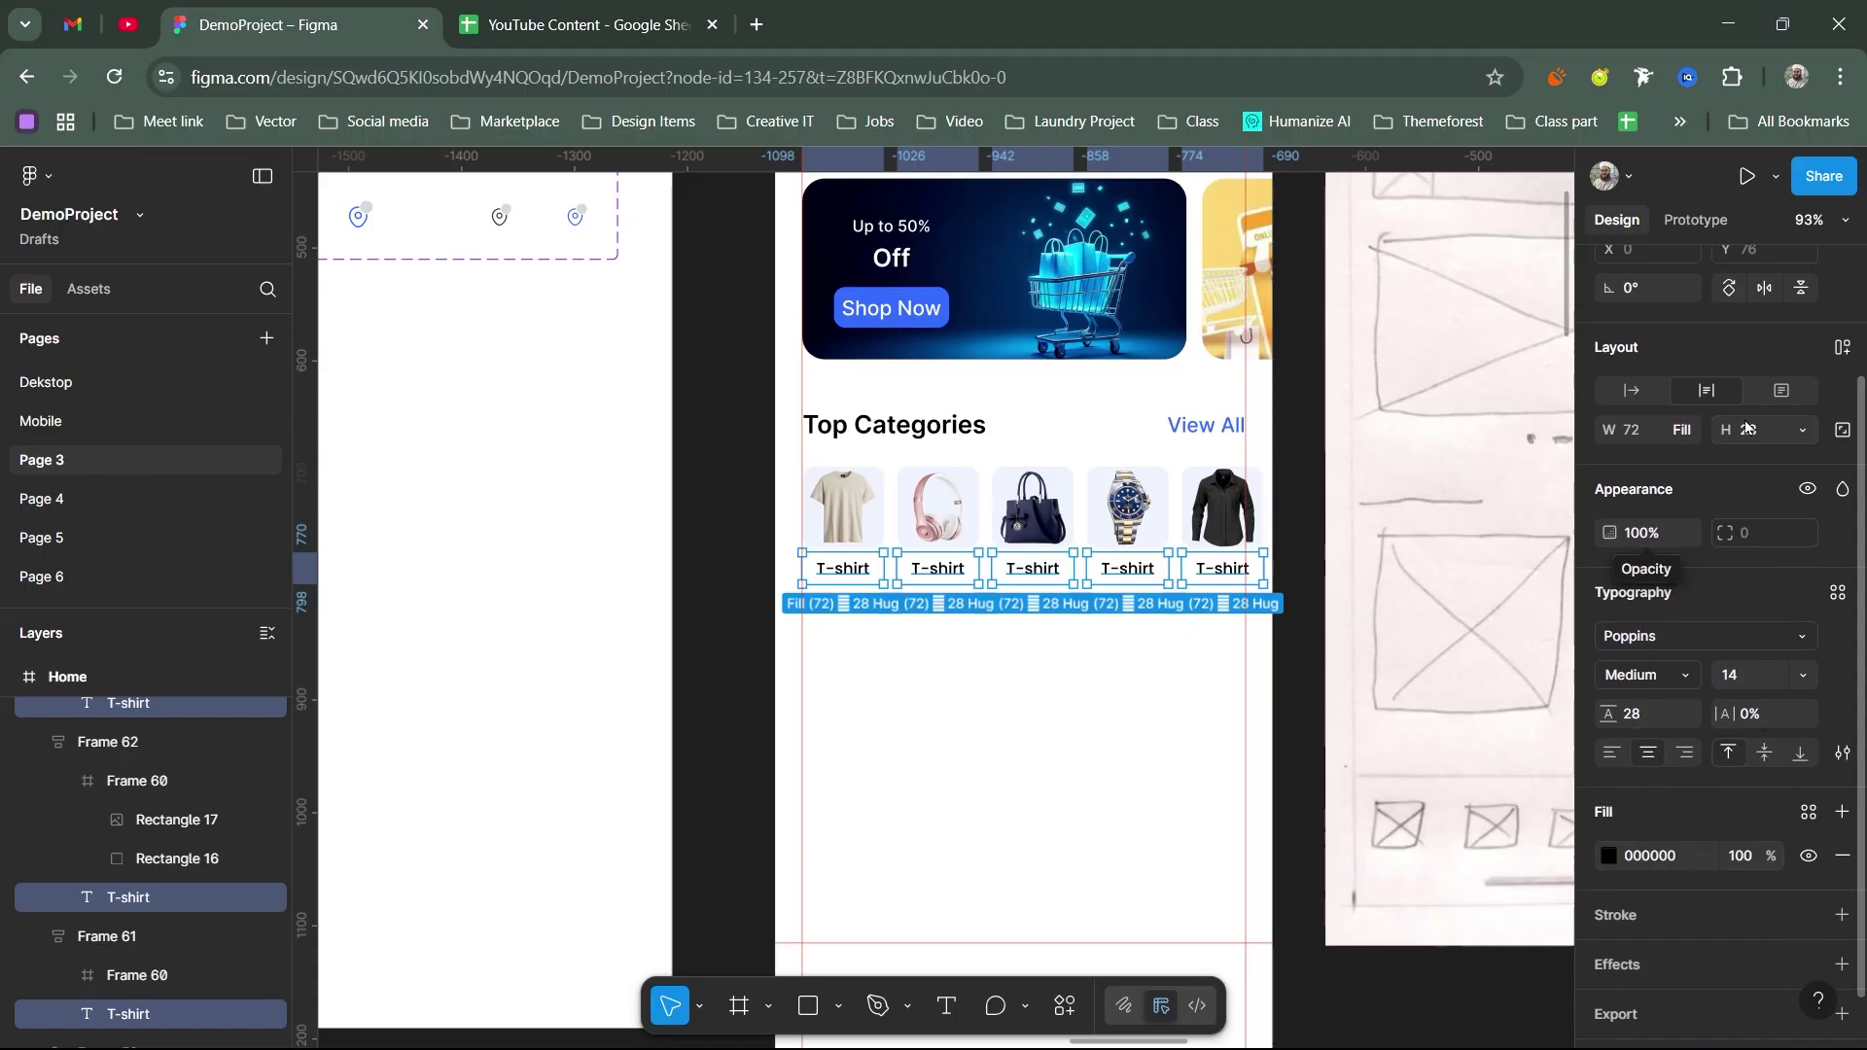
pyautogui.click(1686, 434)
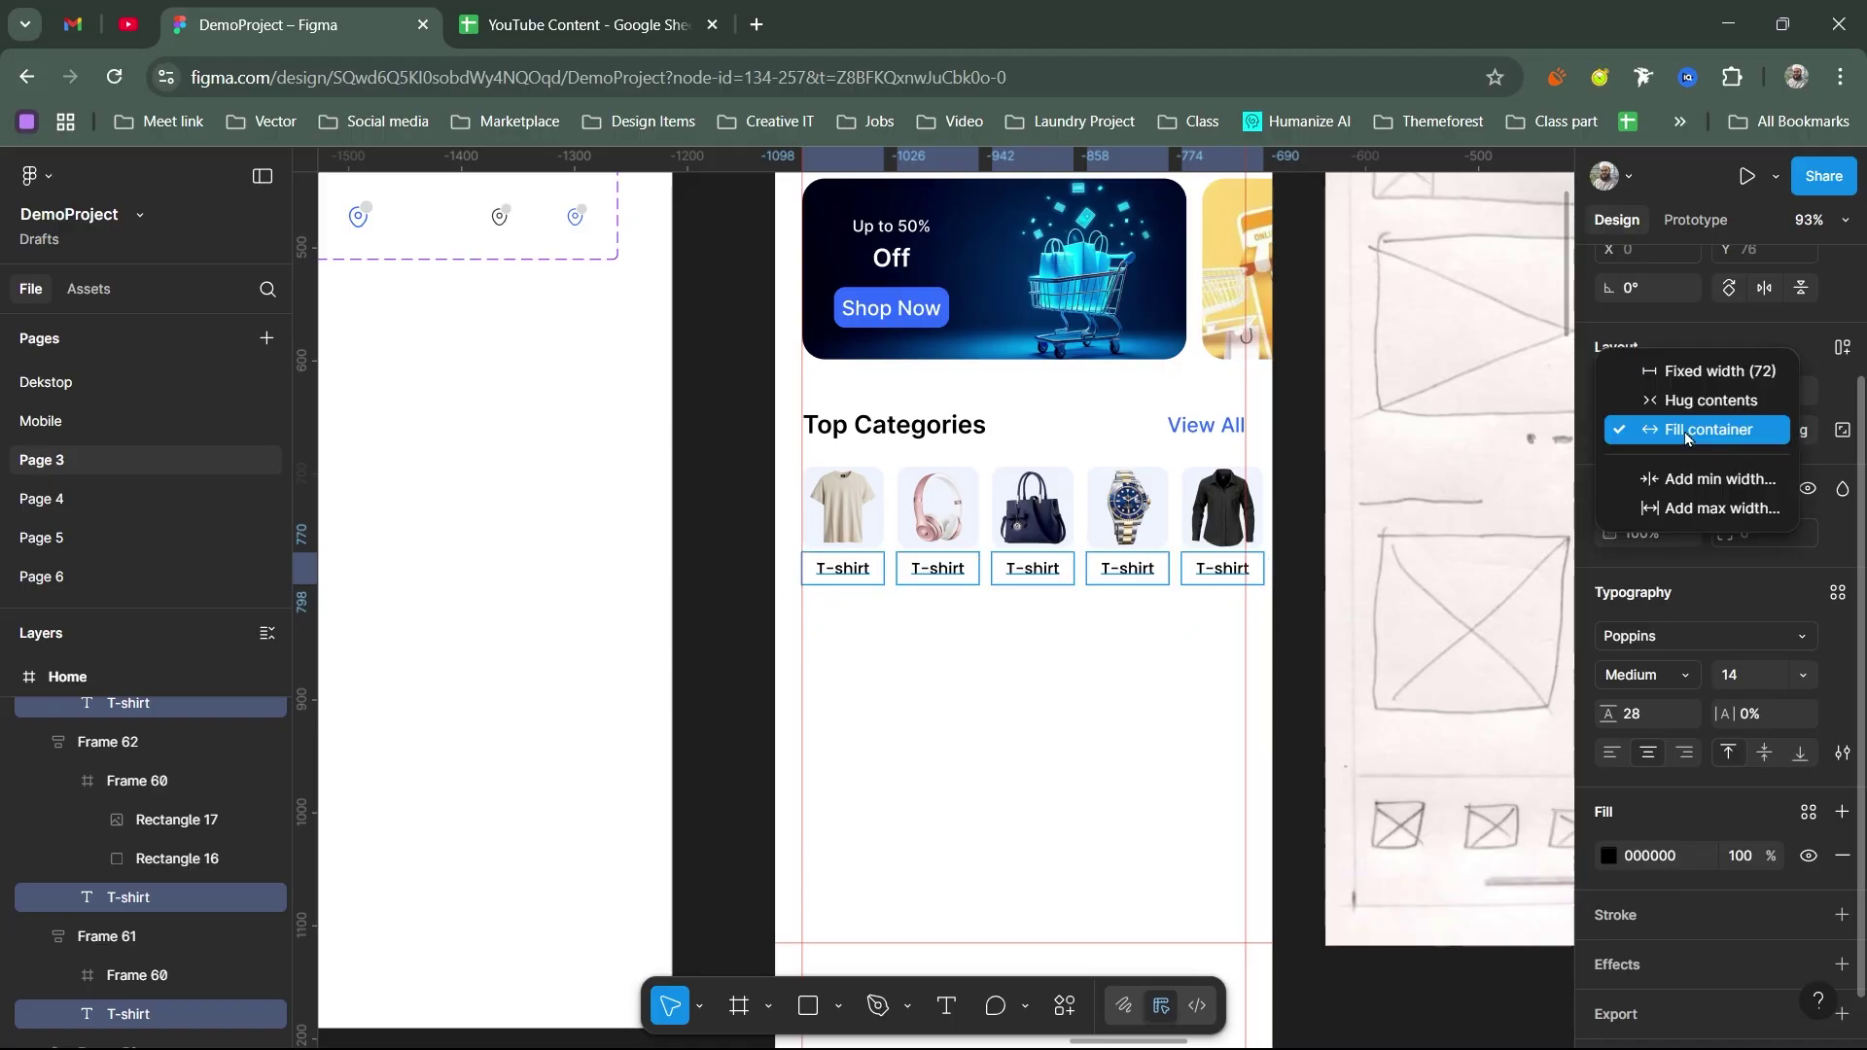
pyautogui.click(953, 576)
# Step: Change the label under the headphones image to "Headphone" and set its text box to auto width
pyautogui.click(942, 574)
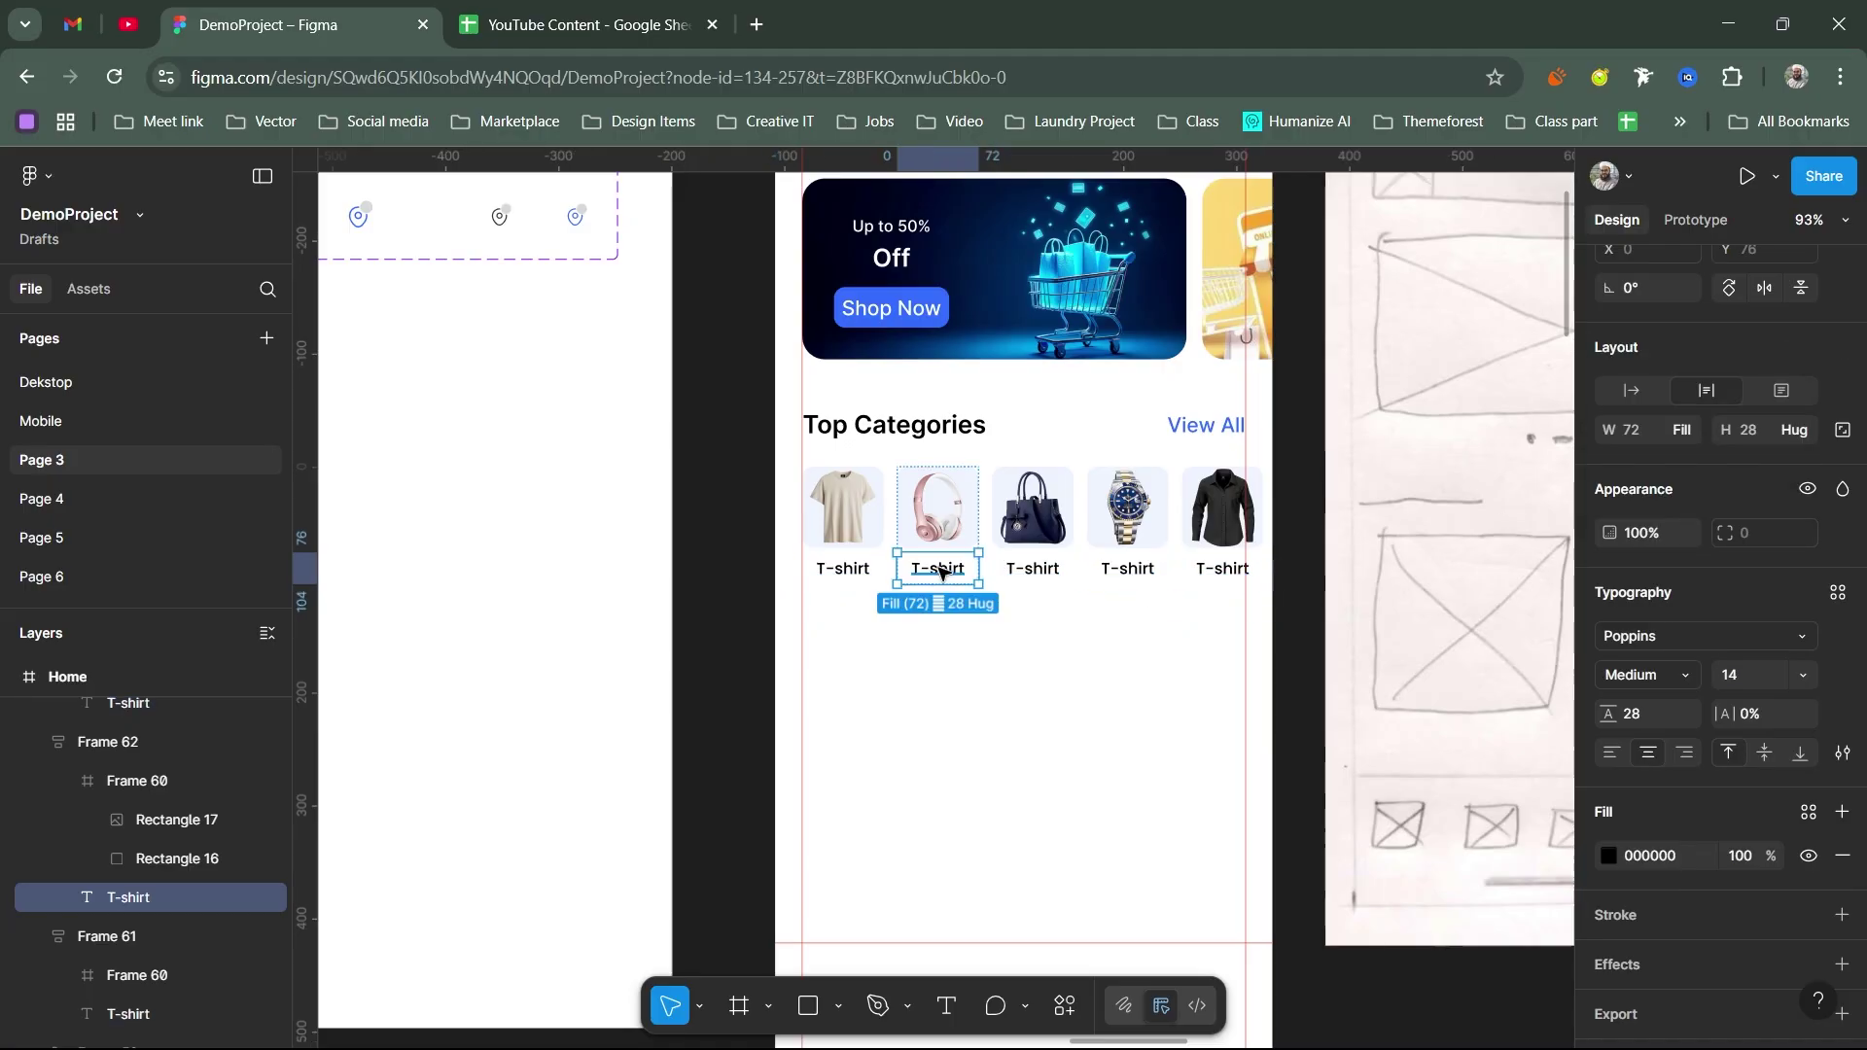
pyautogui.doubleClick(940, 572)
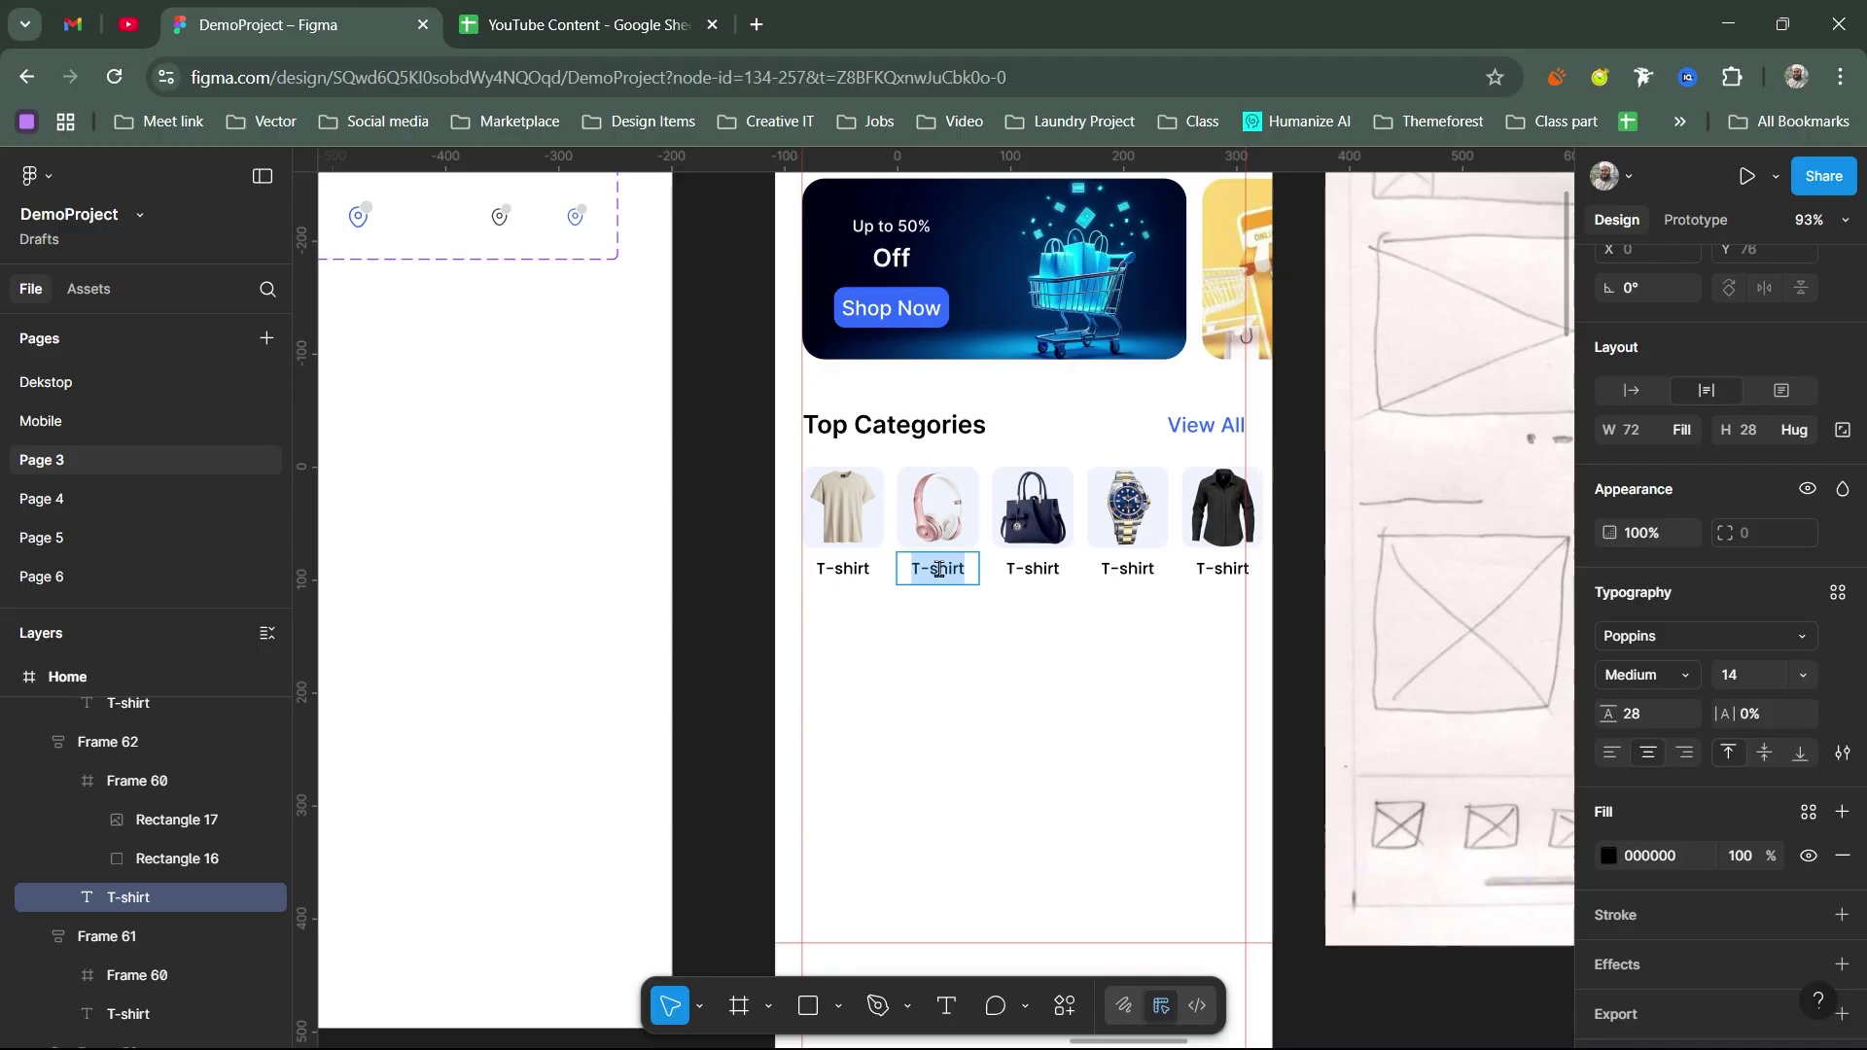
pyautogui.write('Hea')
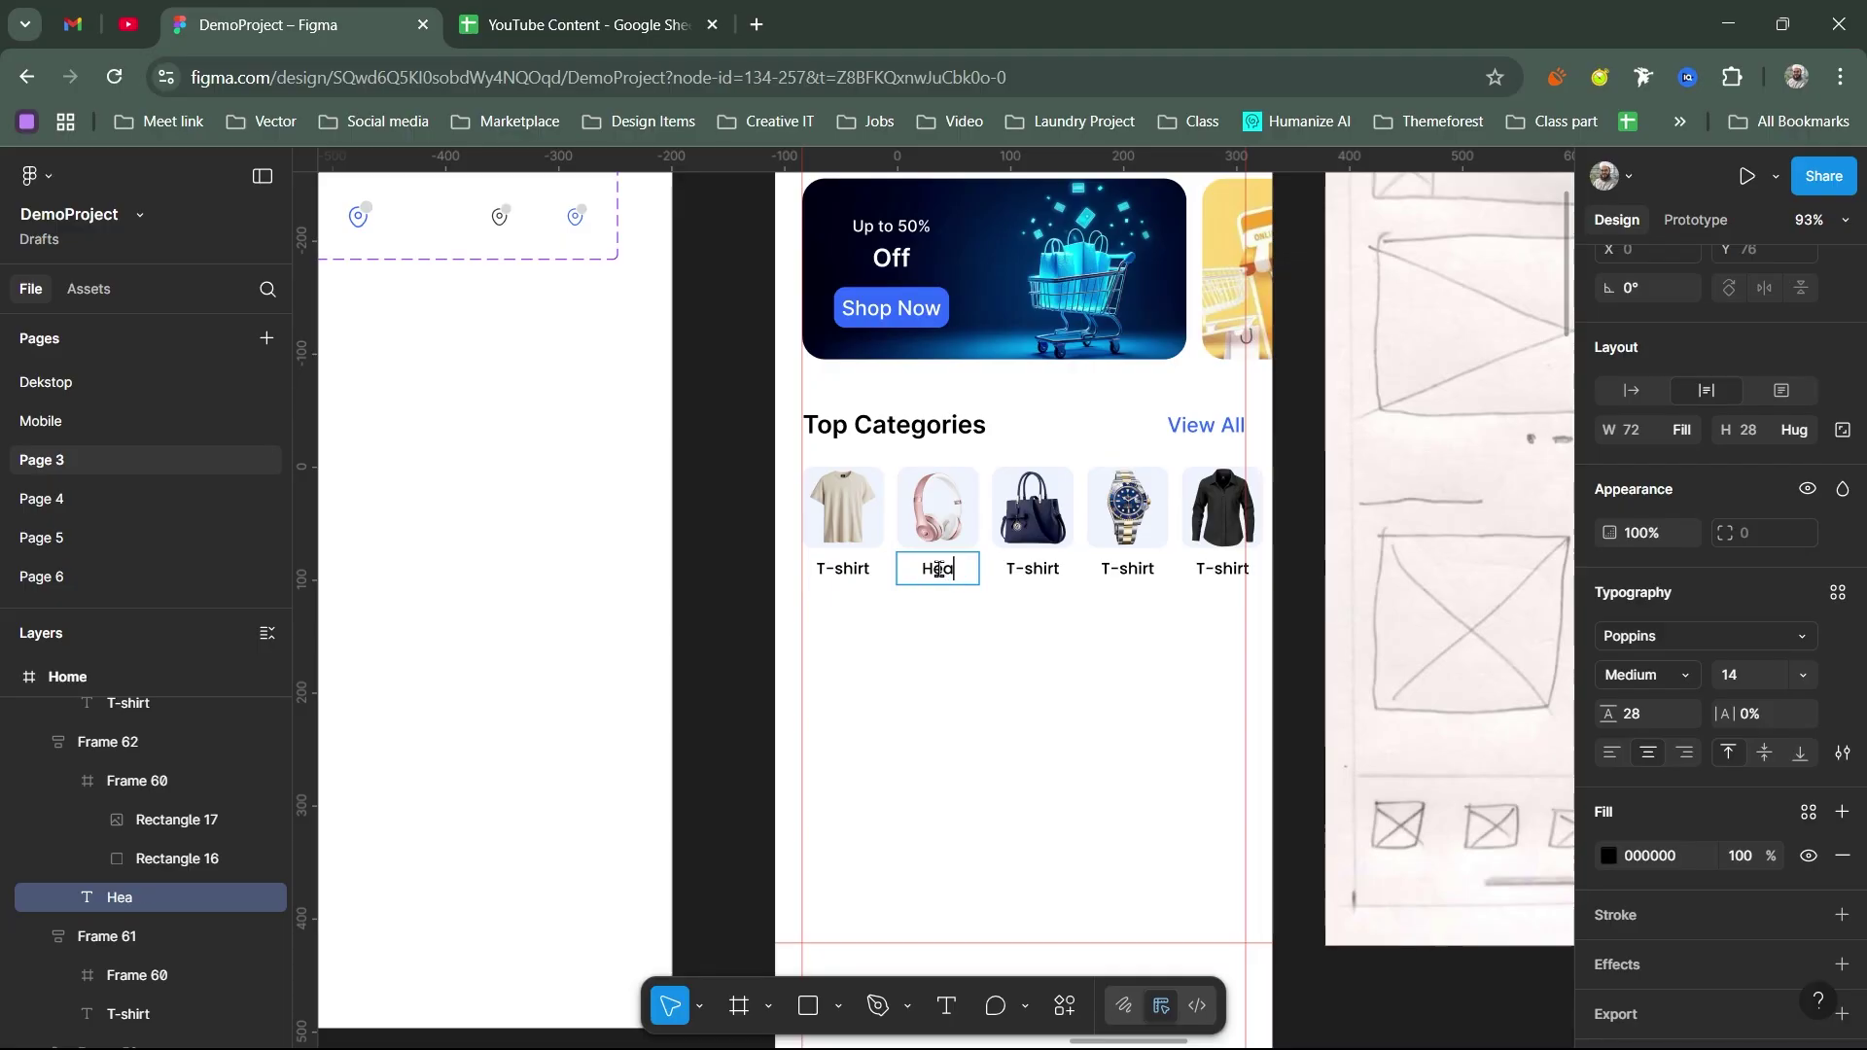
pyautogui.write('dphone')
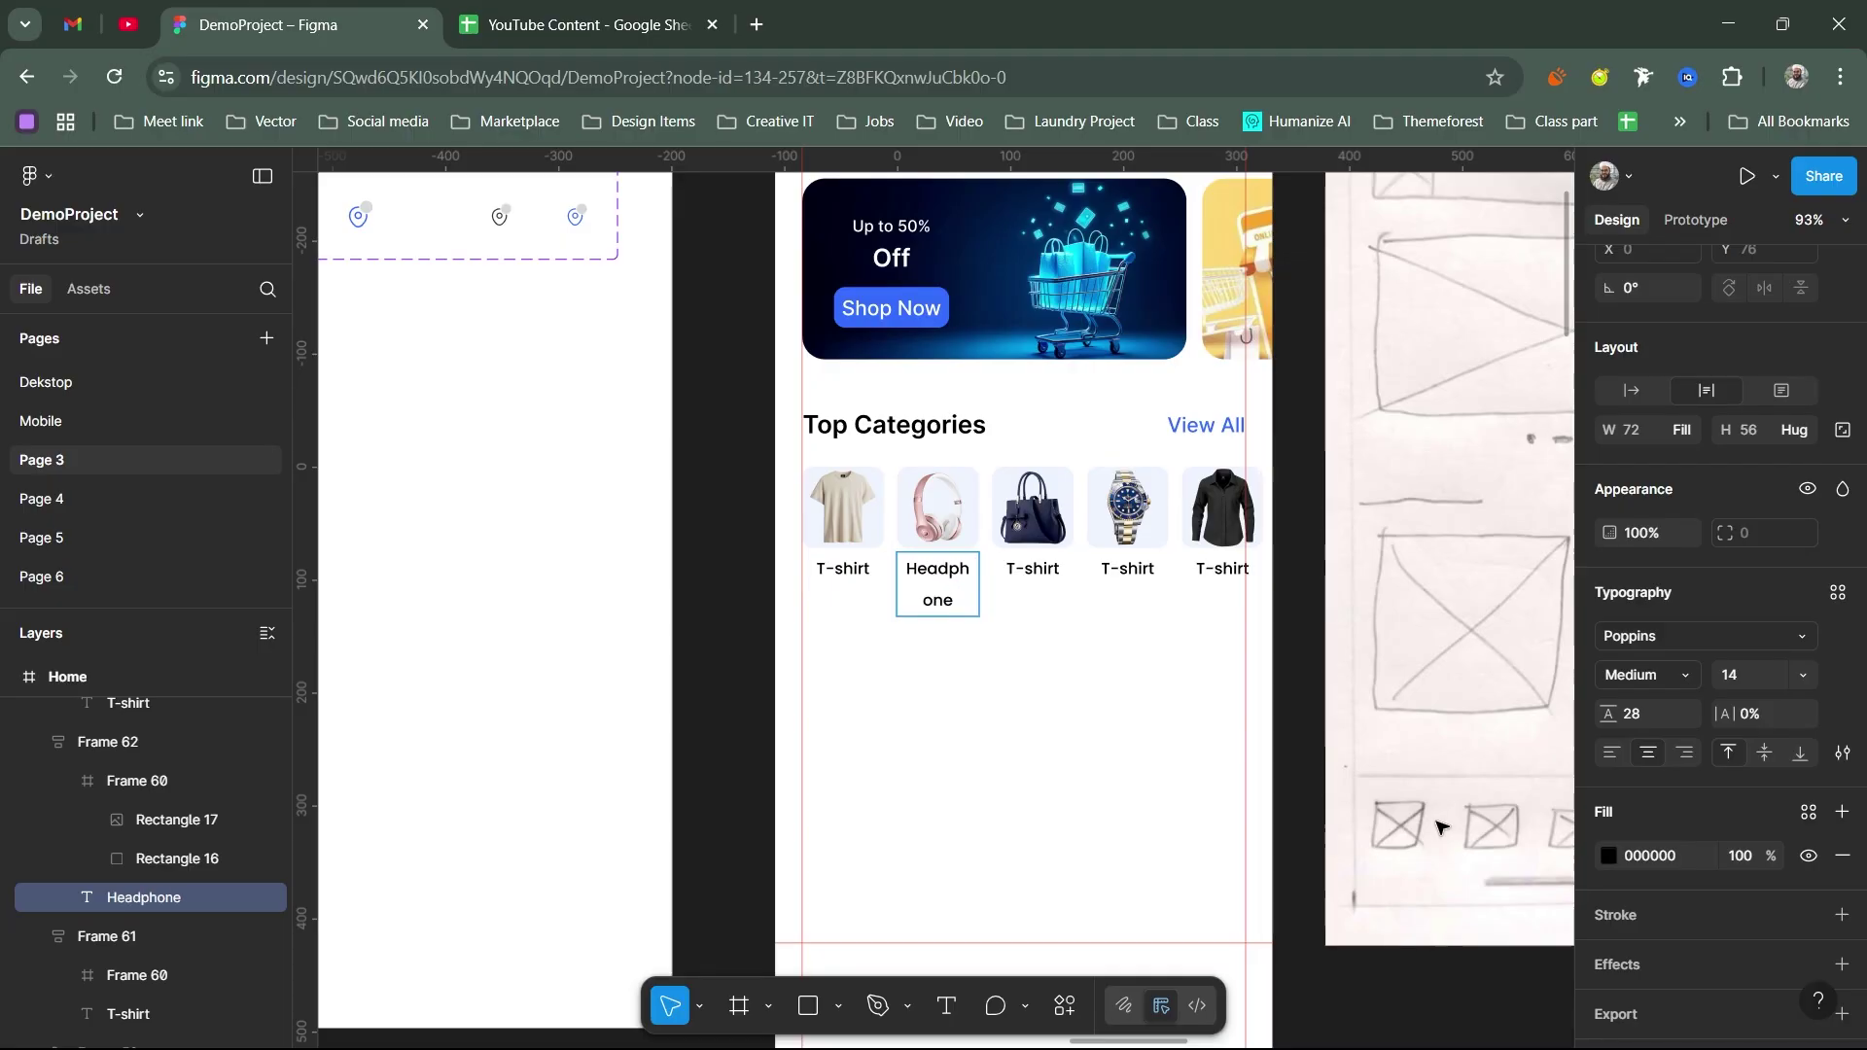
pyautogui.press('Escape')
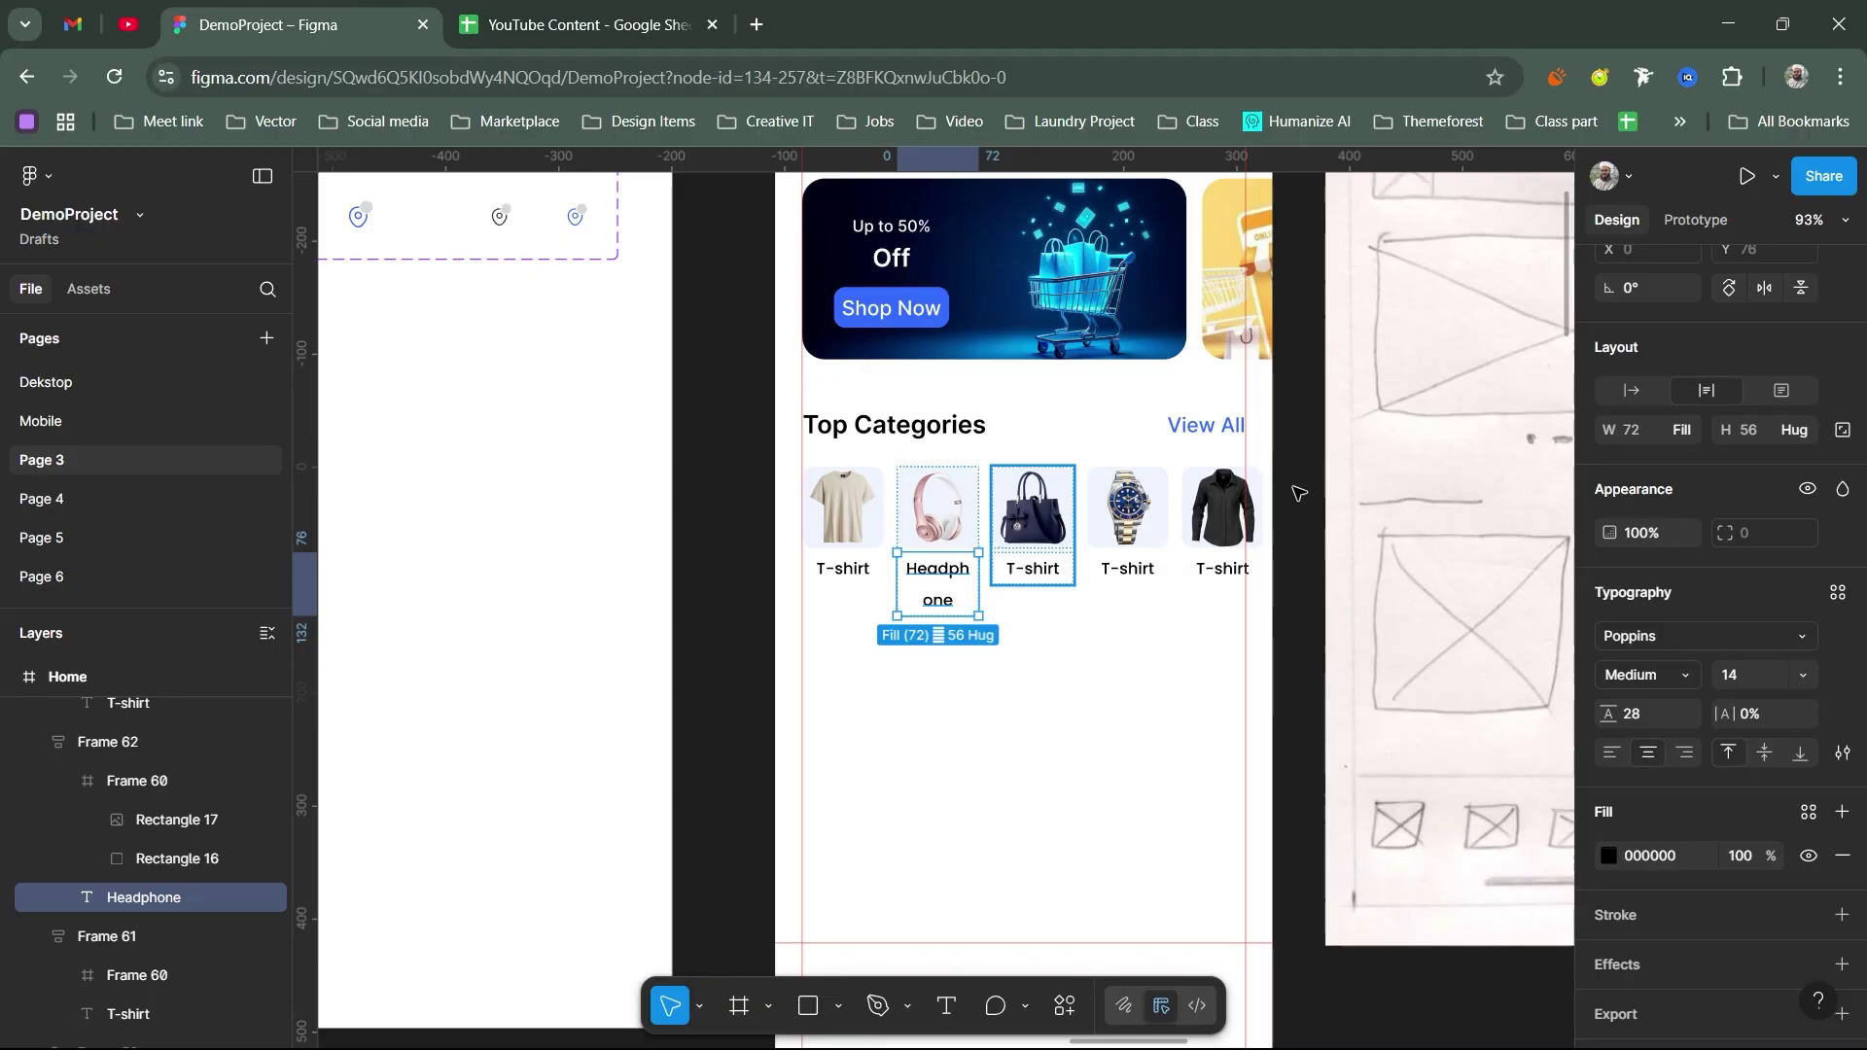
pyautogui.click(1633, 392)
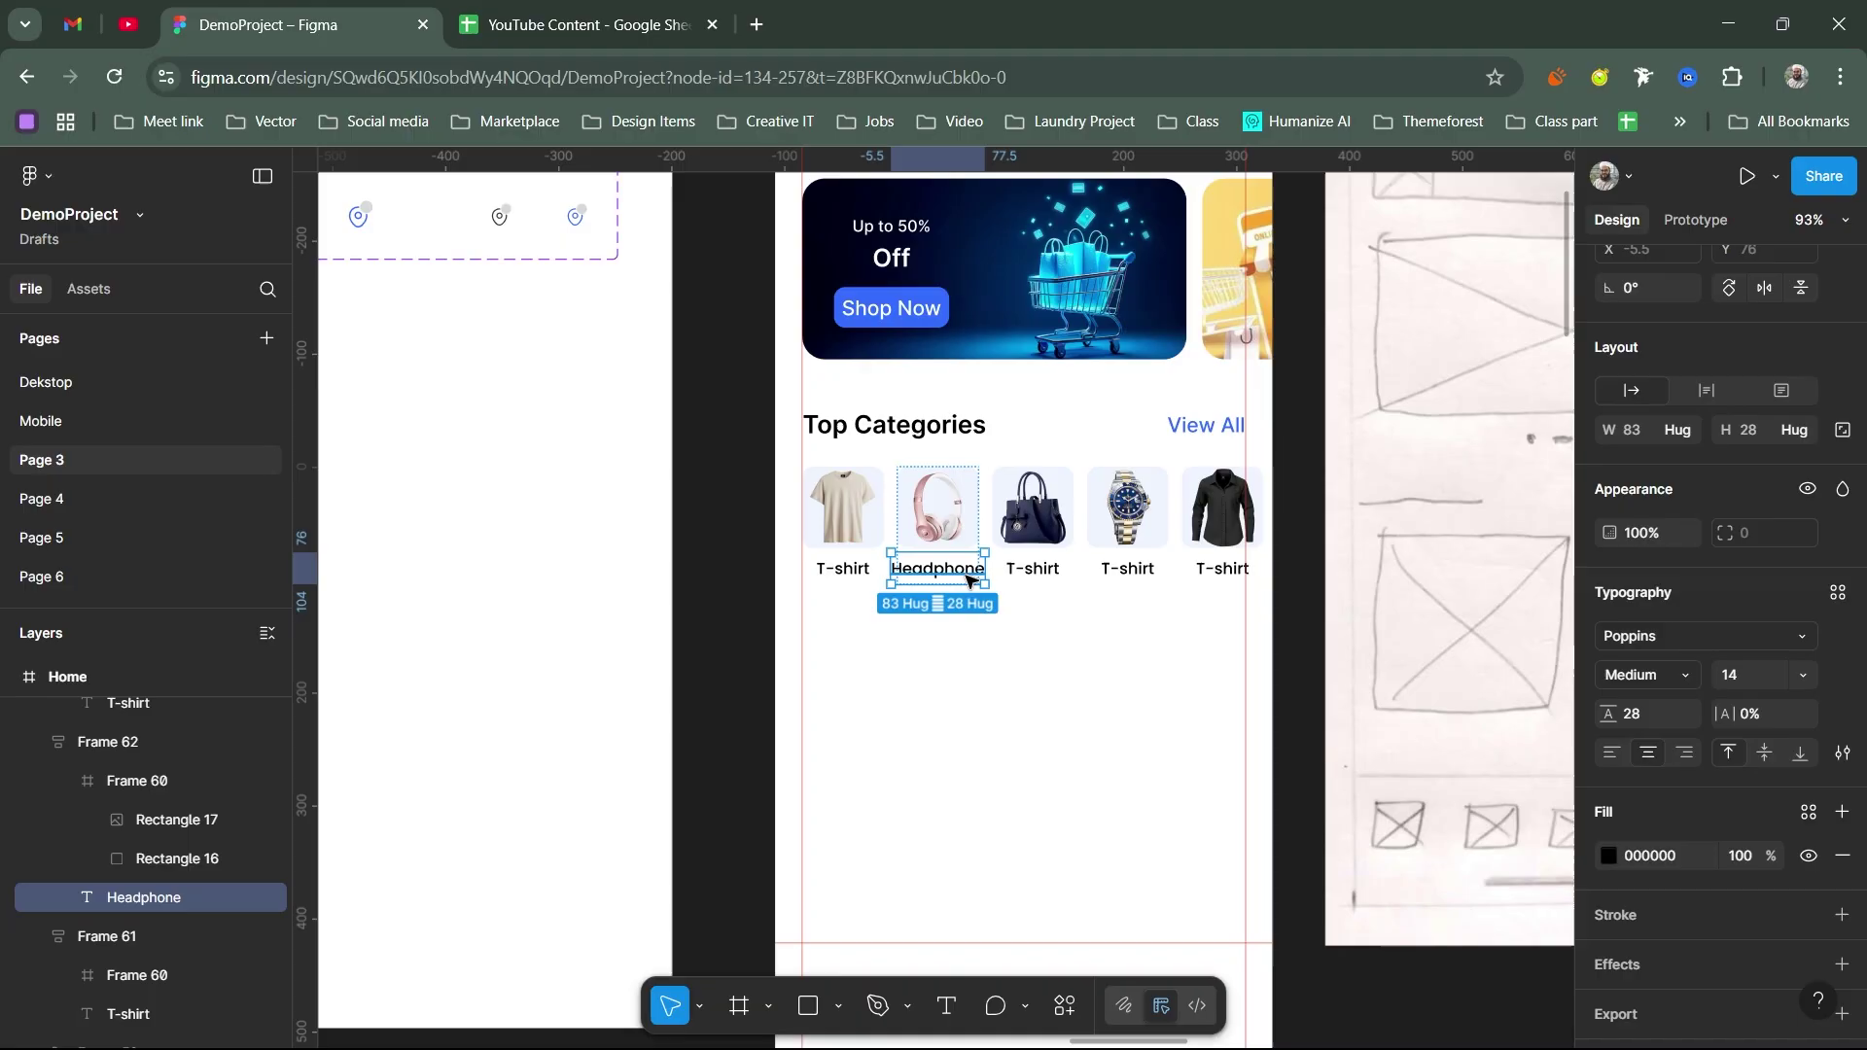
pyautogui.click(1679, 430)
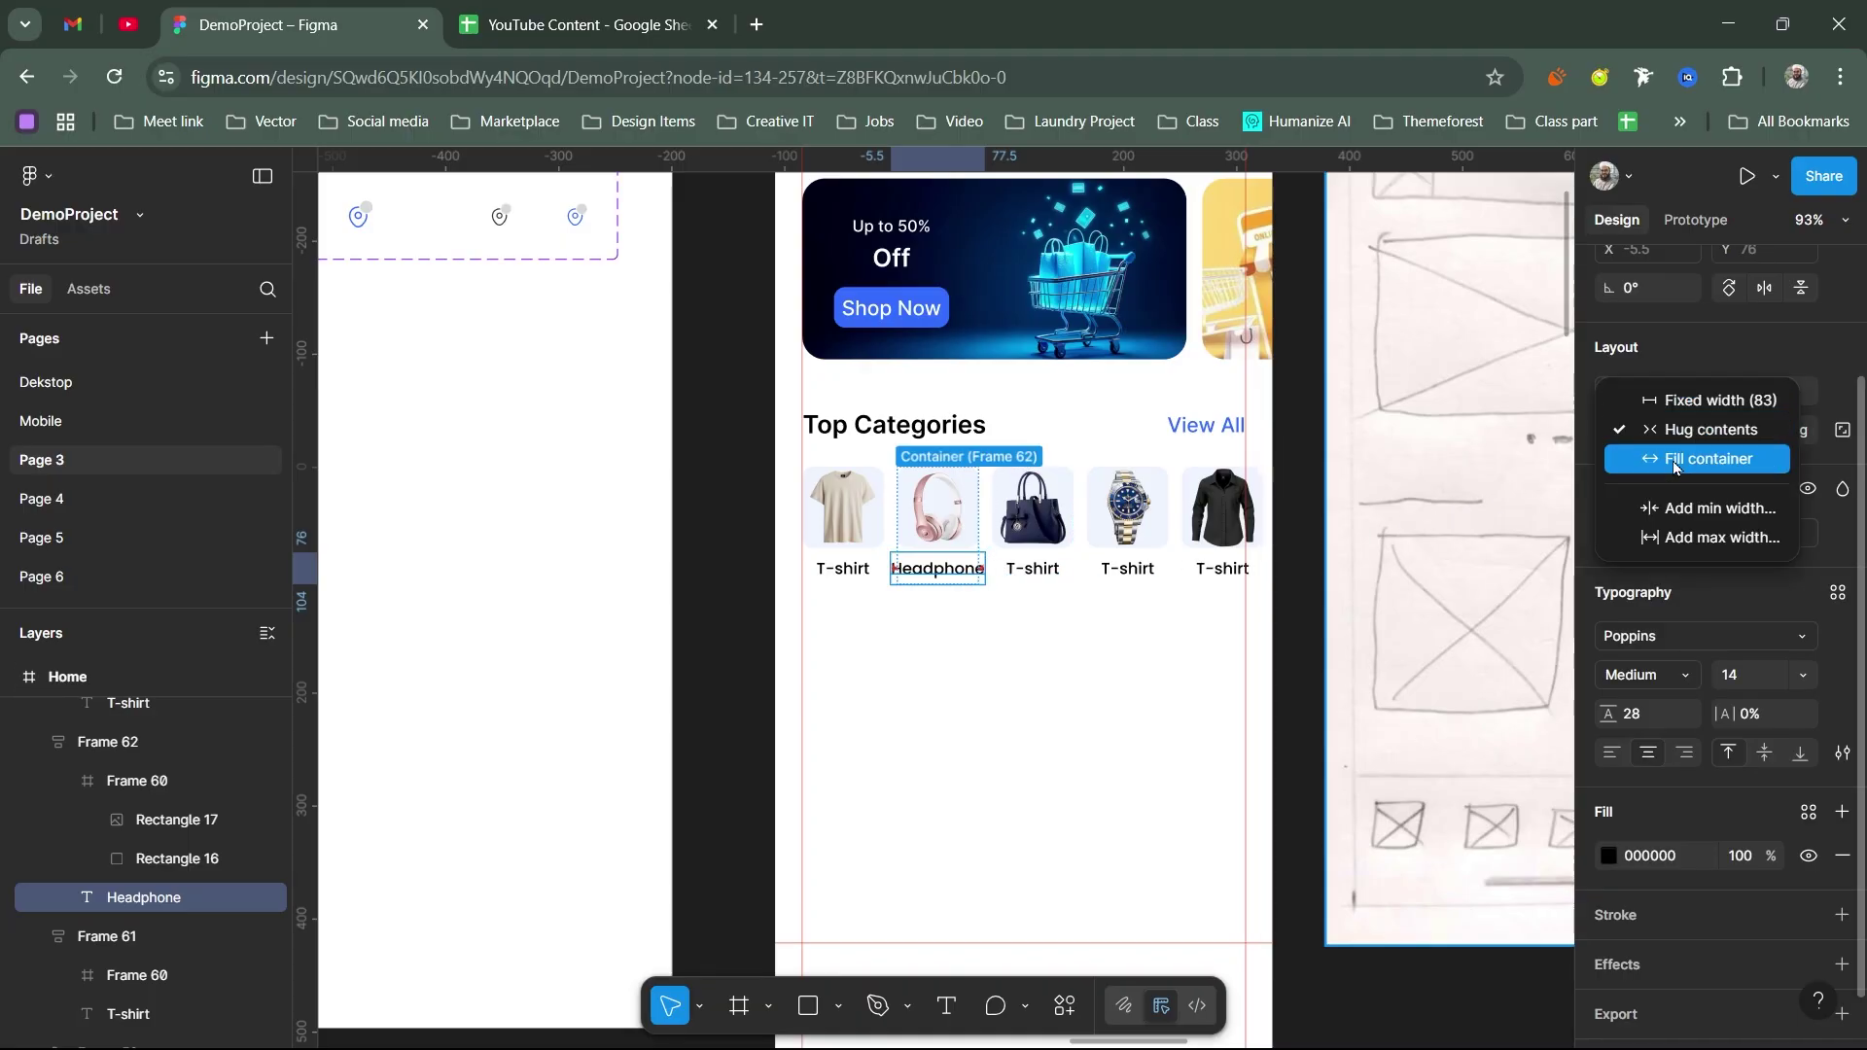
pyautogui.click(1037, 573)
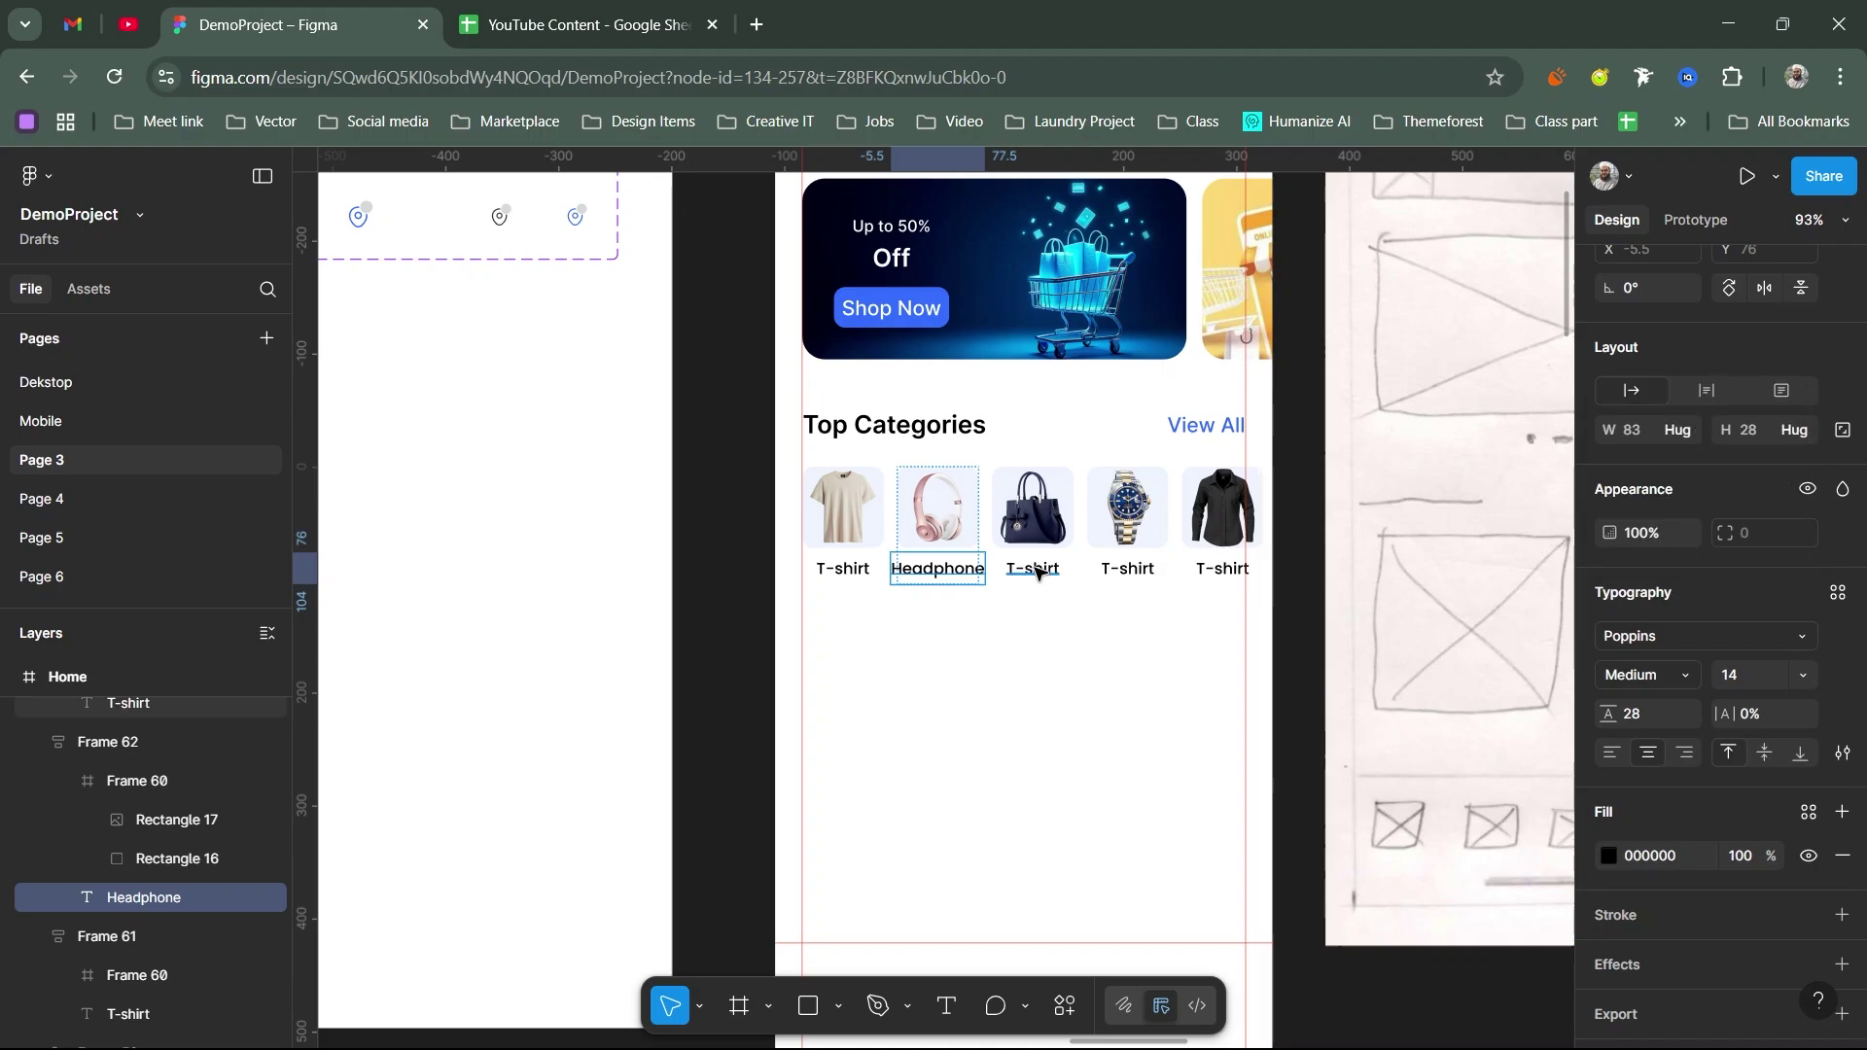
# Step: Set the width of the other four visible T-shirt labels in the row to hug their contents
pyautogui.click(1132, 572)
pyautogui.keyDown('shift'); pyautogui.click(1216, 575); pyautogui.keyUp('shift')
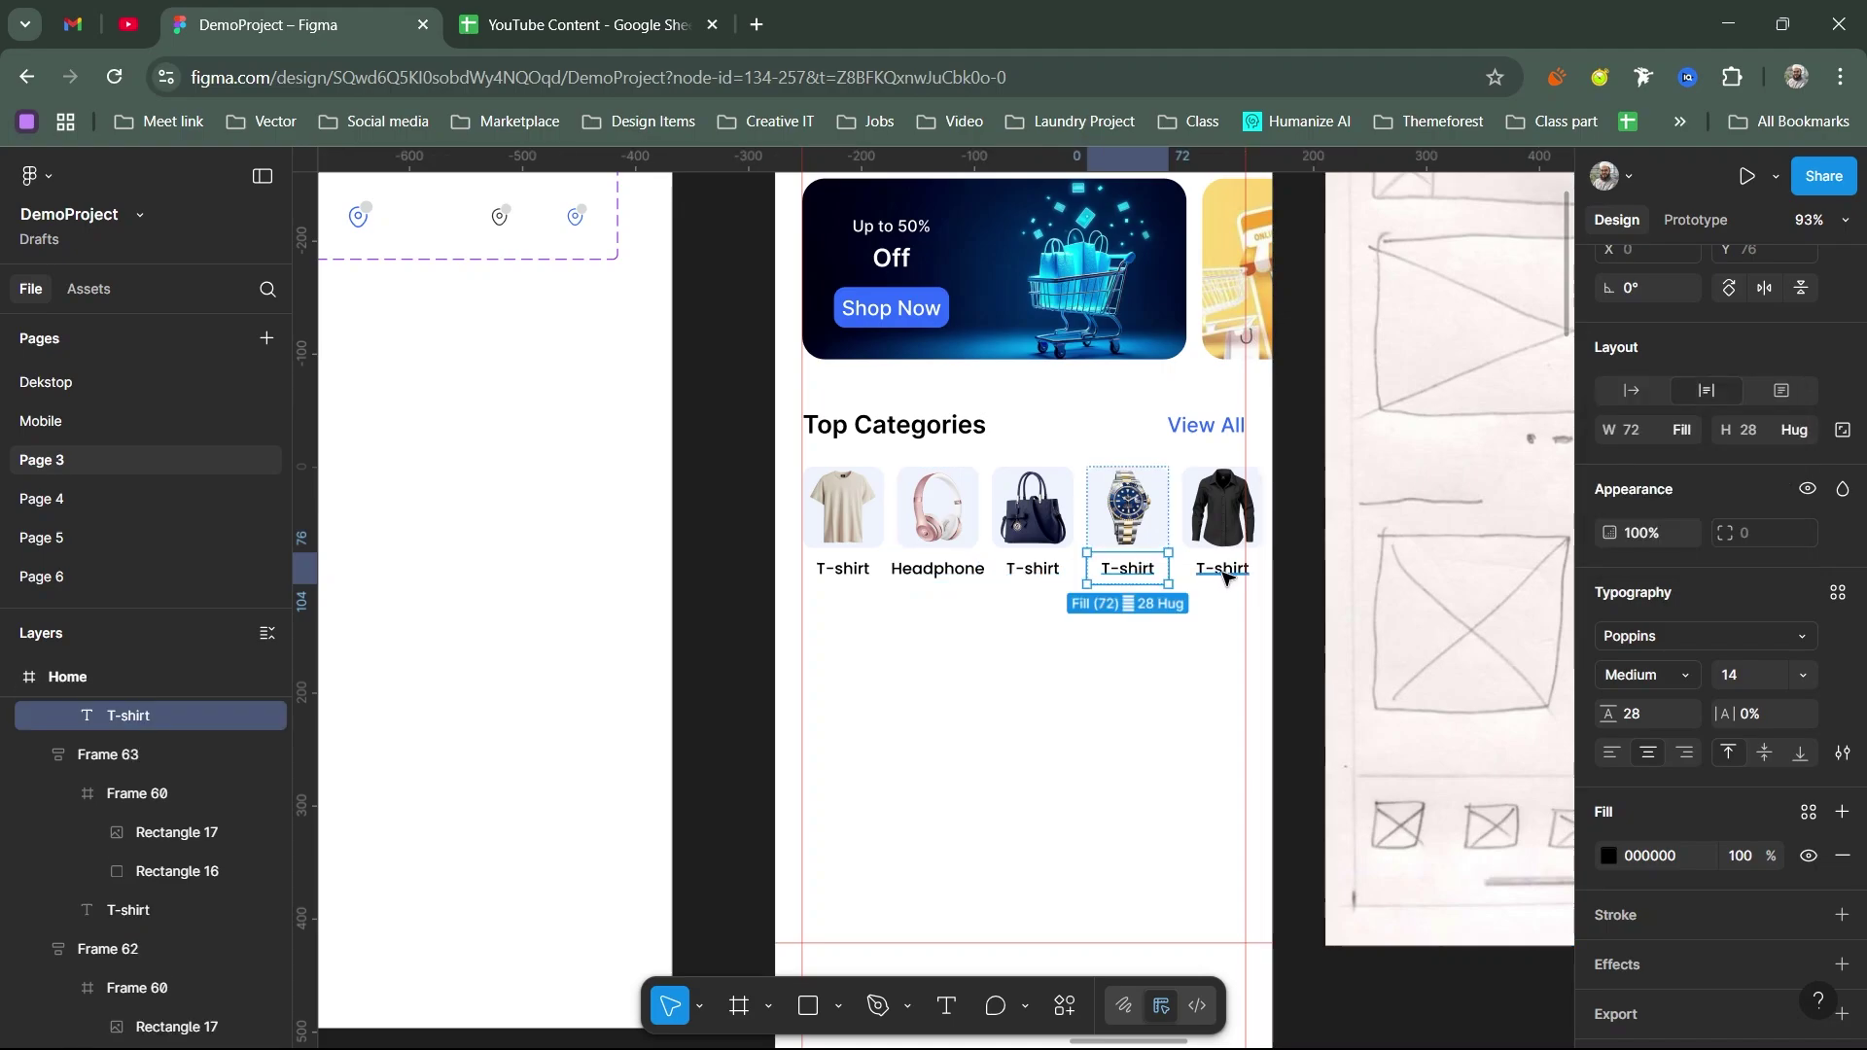
pyautogui.keyDown('shift'); pyautogui.click(1024, 575); pyautogui.keyUp('shift')
pyautogui.keyDown('shift'); pyautogui.click(843, 572); pyautogui.keyUp('shift')
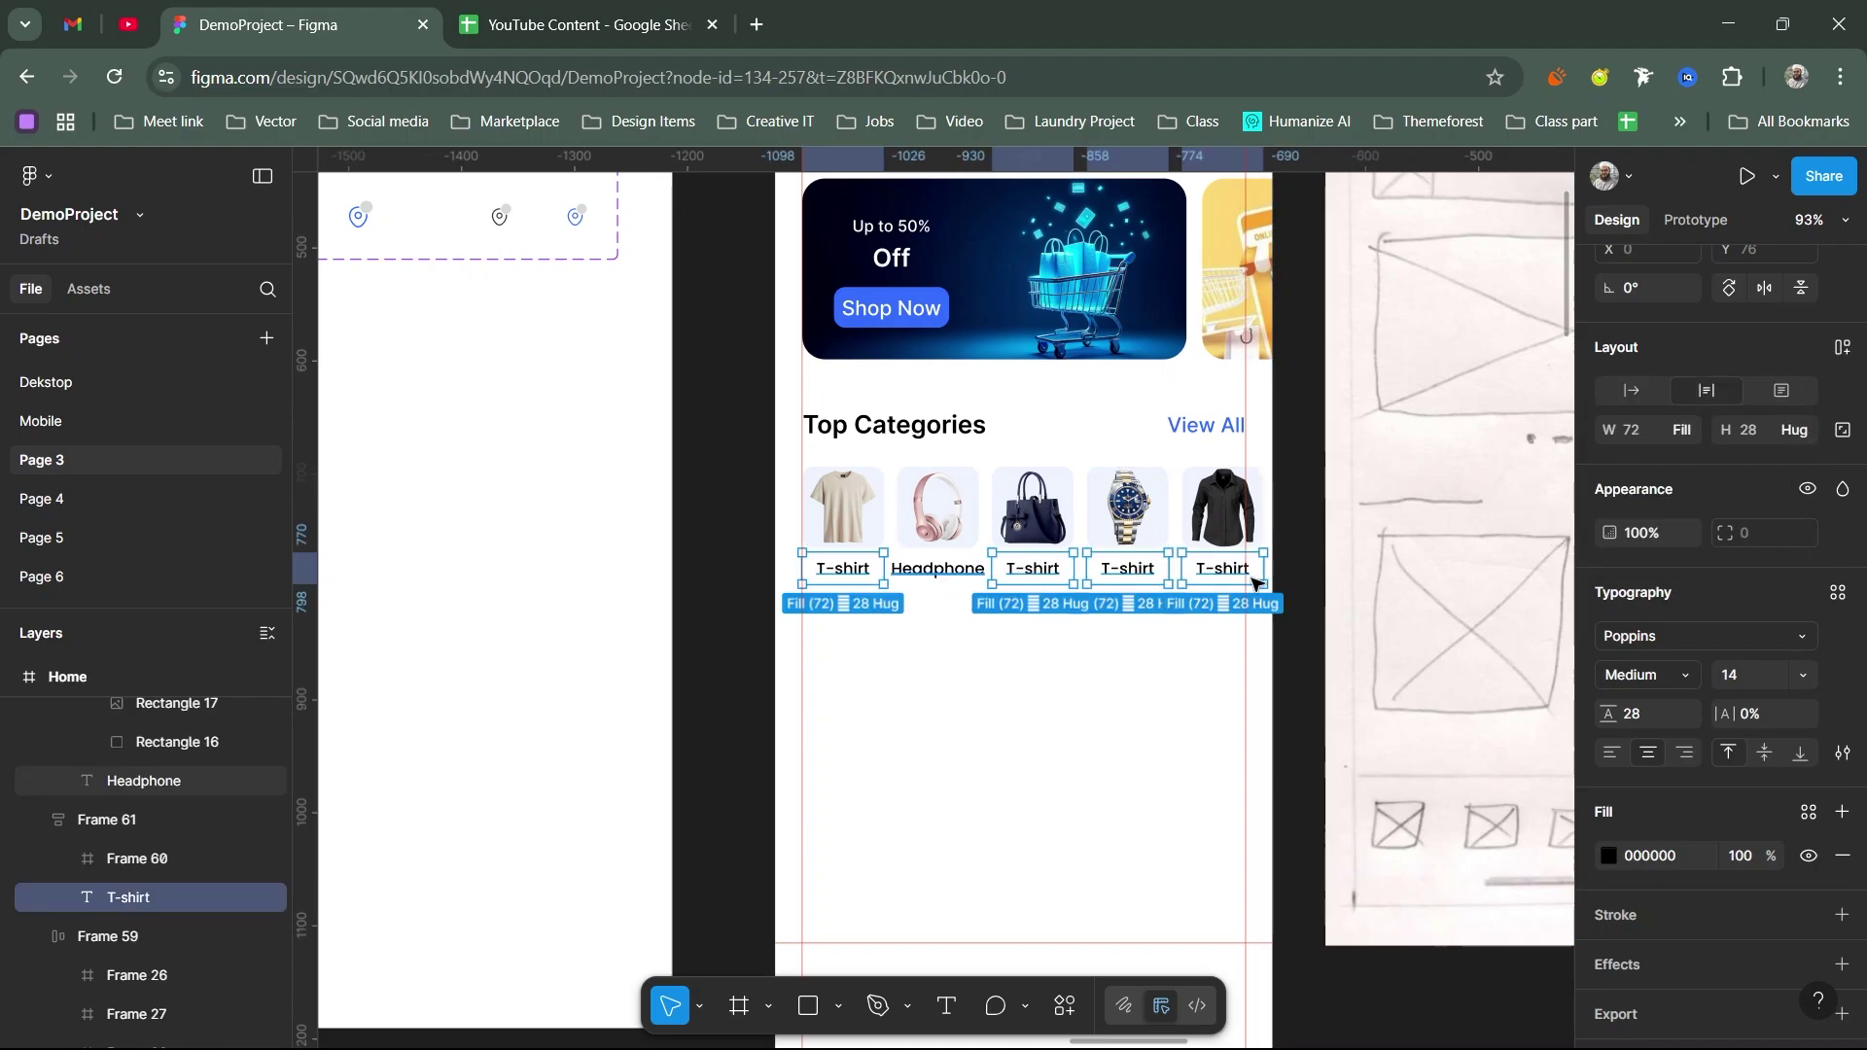
pyautogui.click(1681, 430)
pyautogui.click(1686, 401)
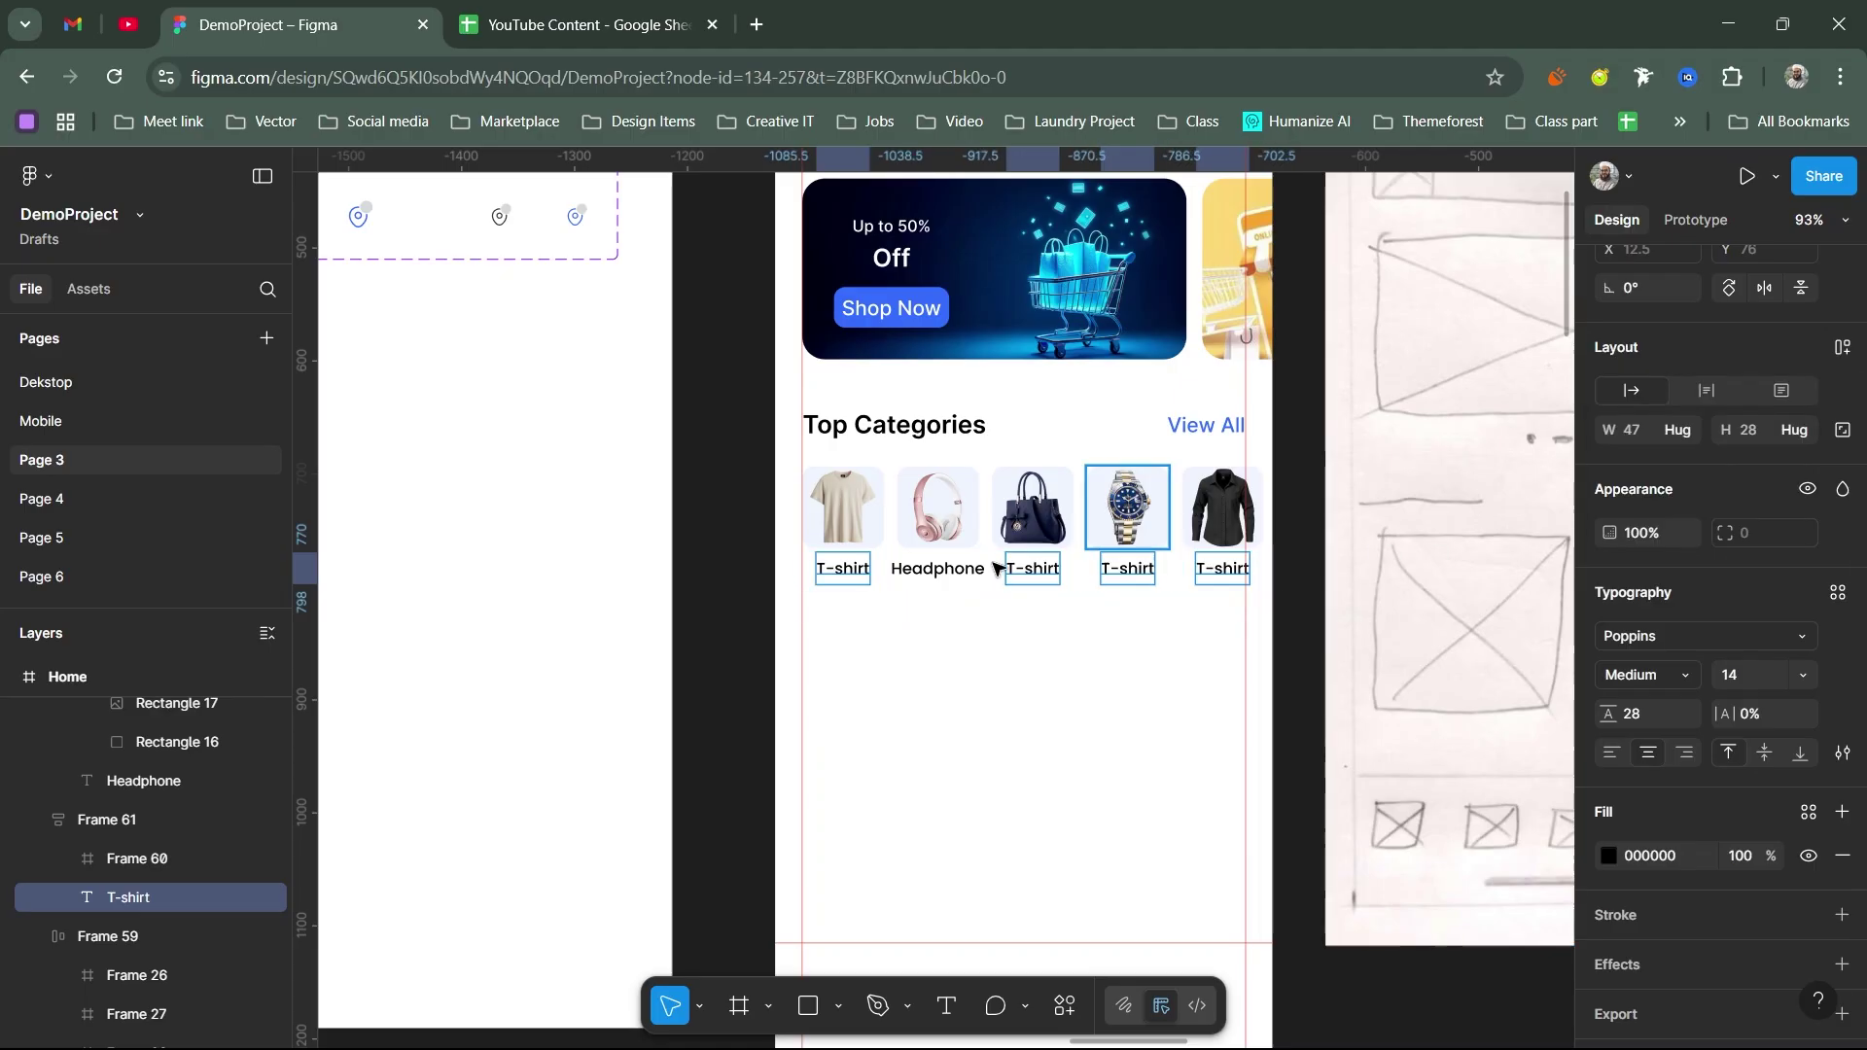
# Step: Change the handbag card's label to "Bag" and the wristwatch card's label to "Clock"
pyautogui.doubleClick(1042, 579)
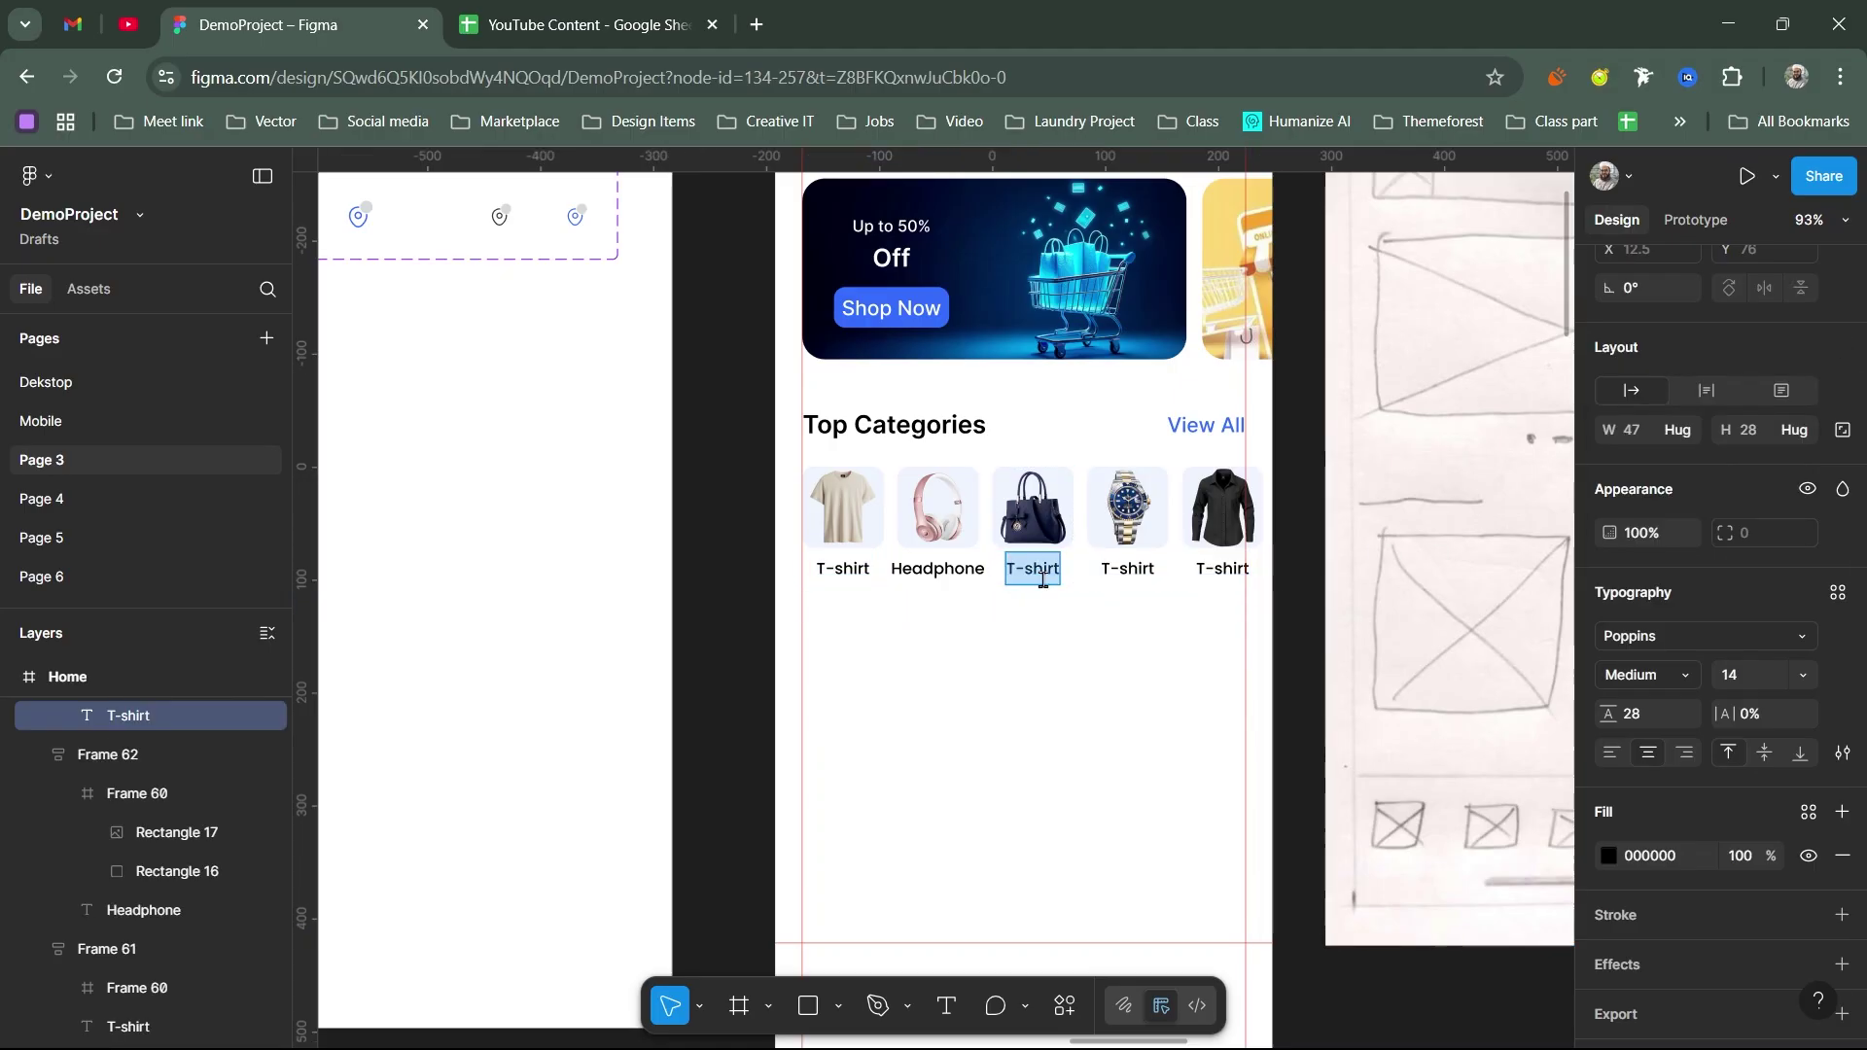
pyautogui.write('Bag')
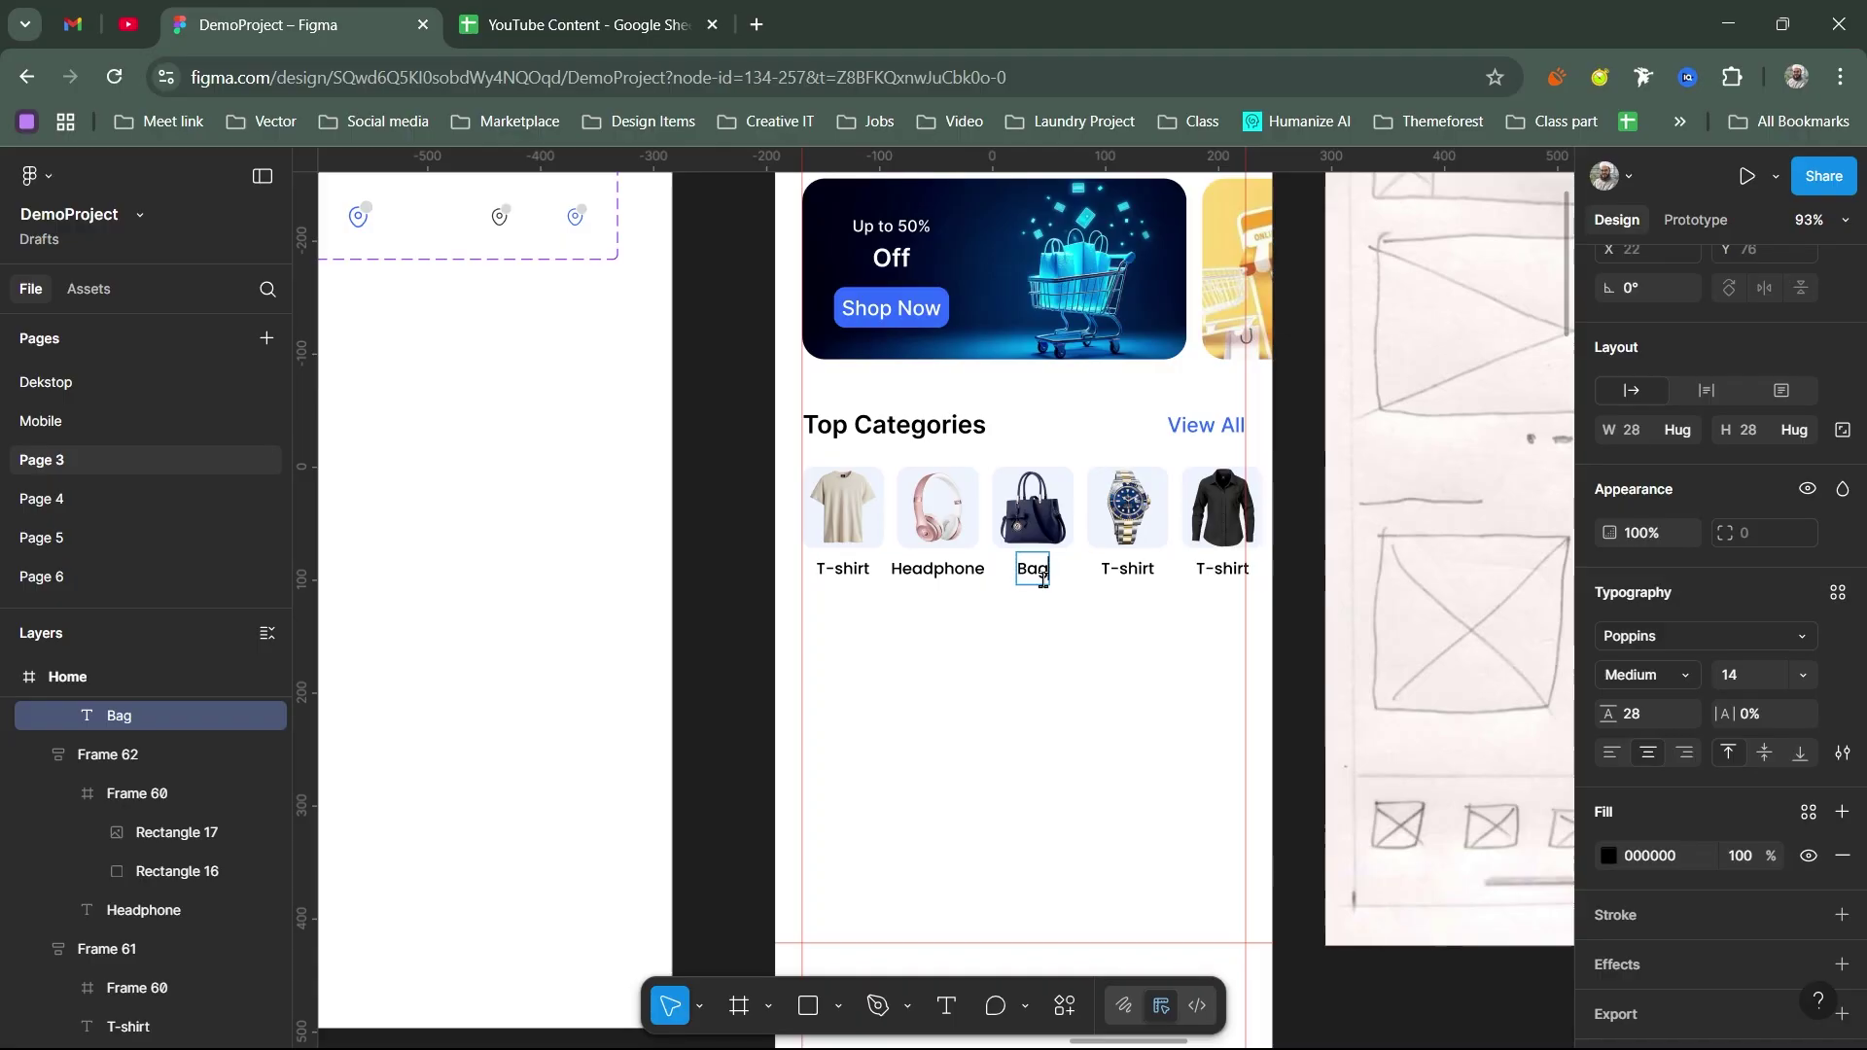
pyautogui.doubleClick(1123, 574)
pyautogui.click(1124, 575)
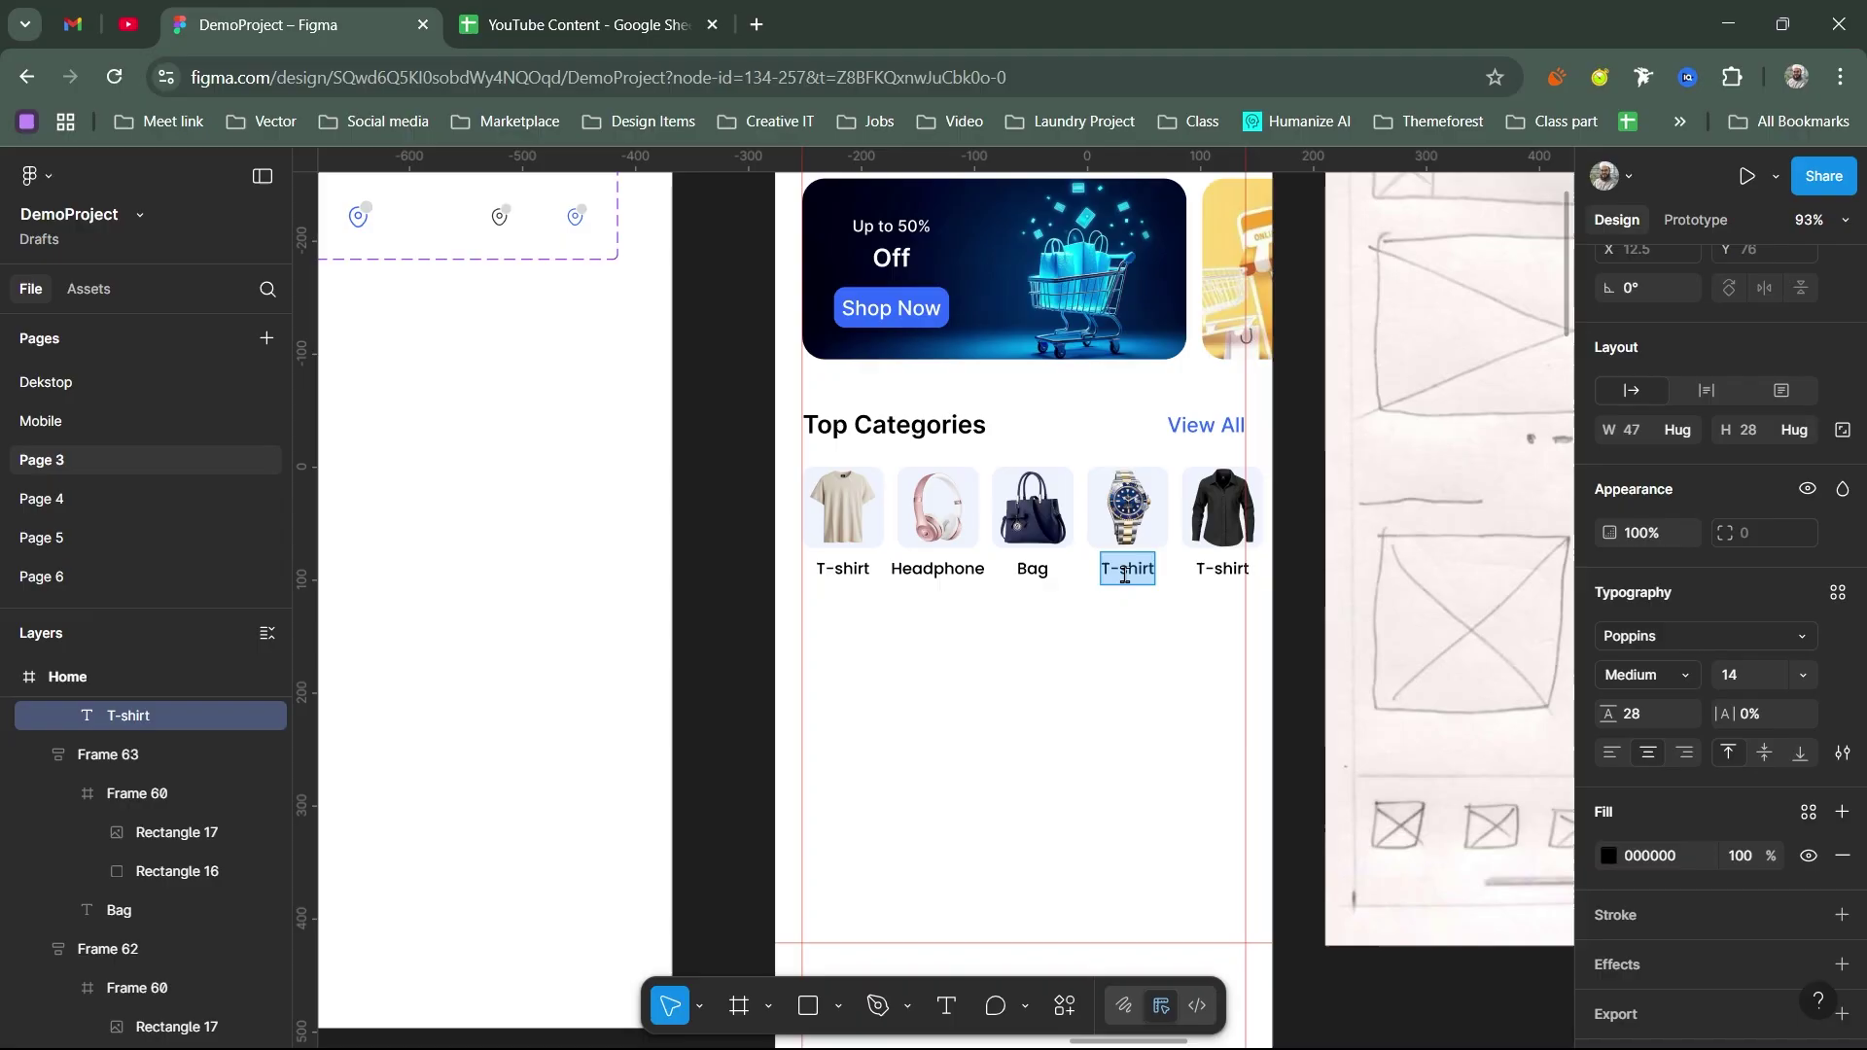
pyautogui.write('Clock')
pyautogui.press('Return')
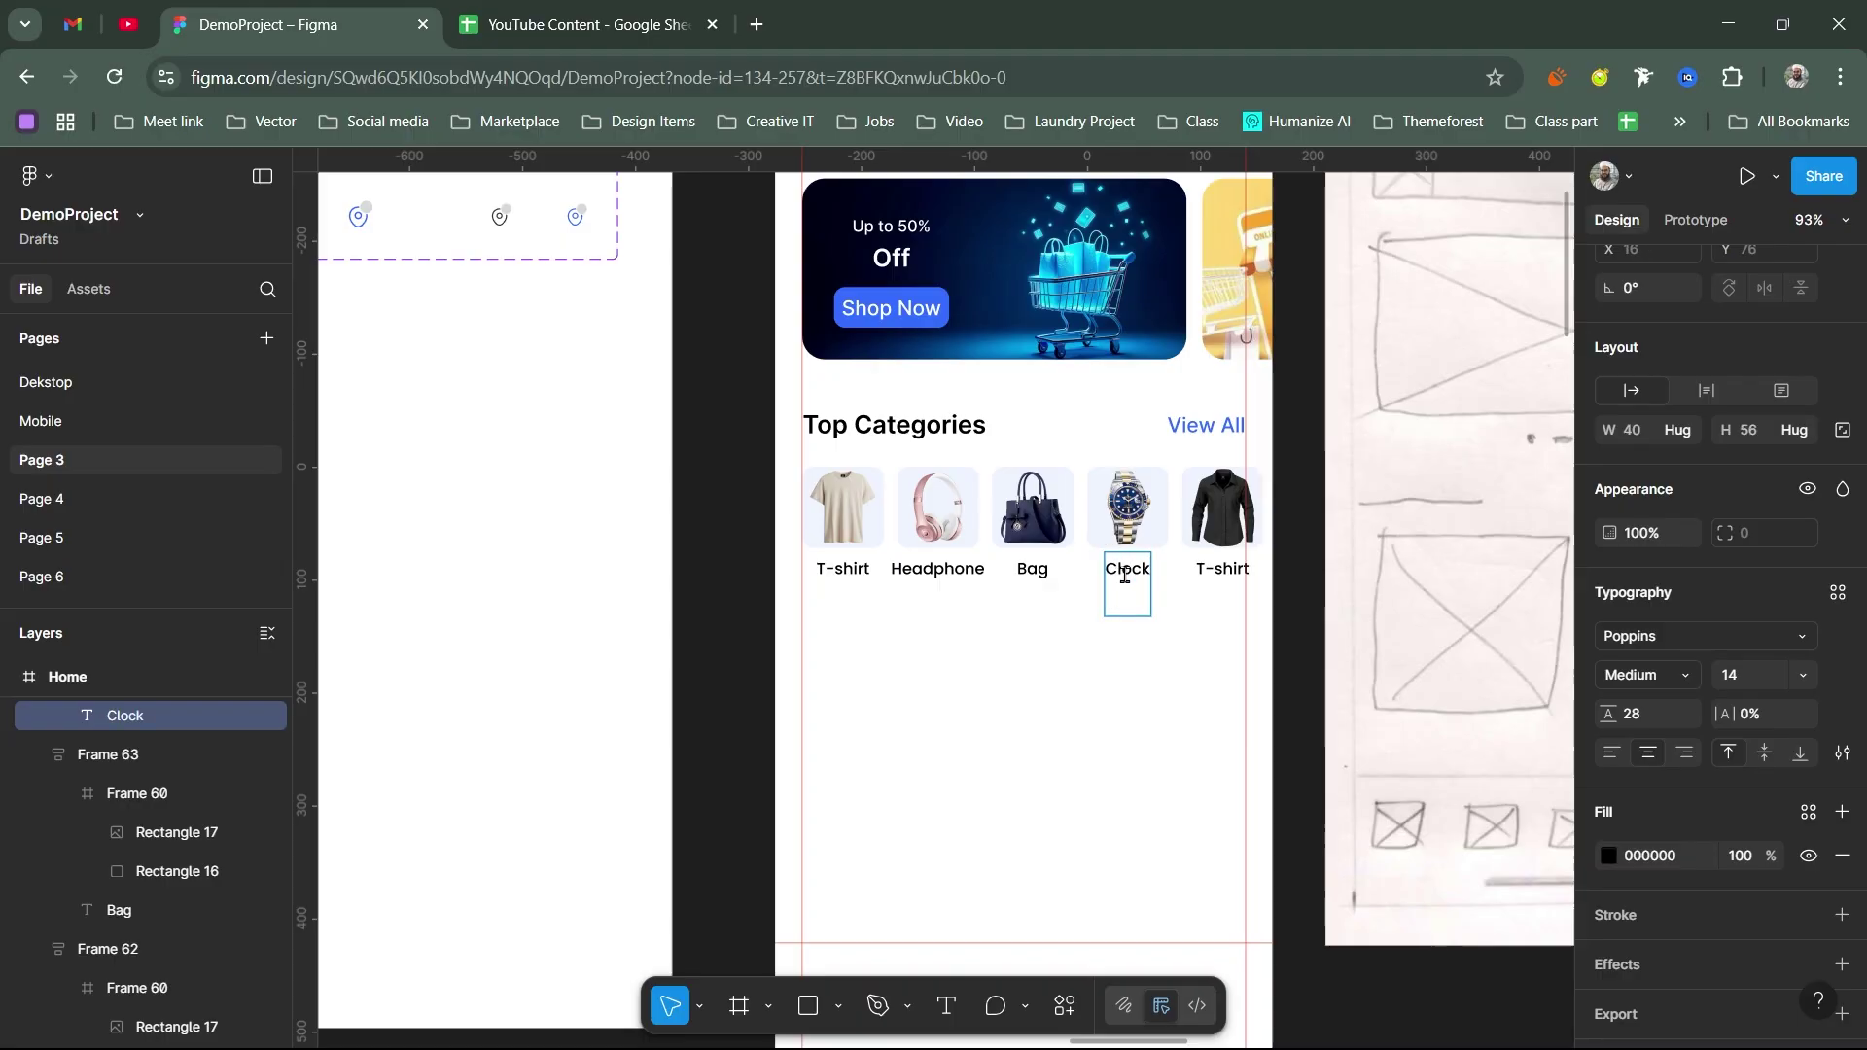
pyautogui.press('Escape')
# Step: Change the label under the black dress shirt to "Formal Shirt"
pyautogui.click(1222, 570)
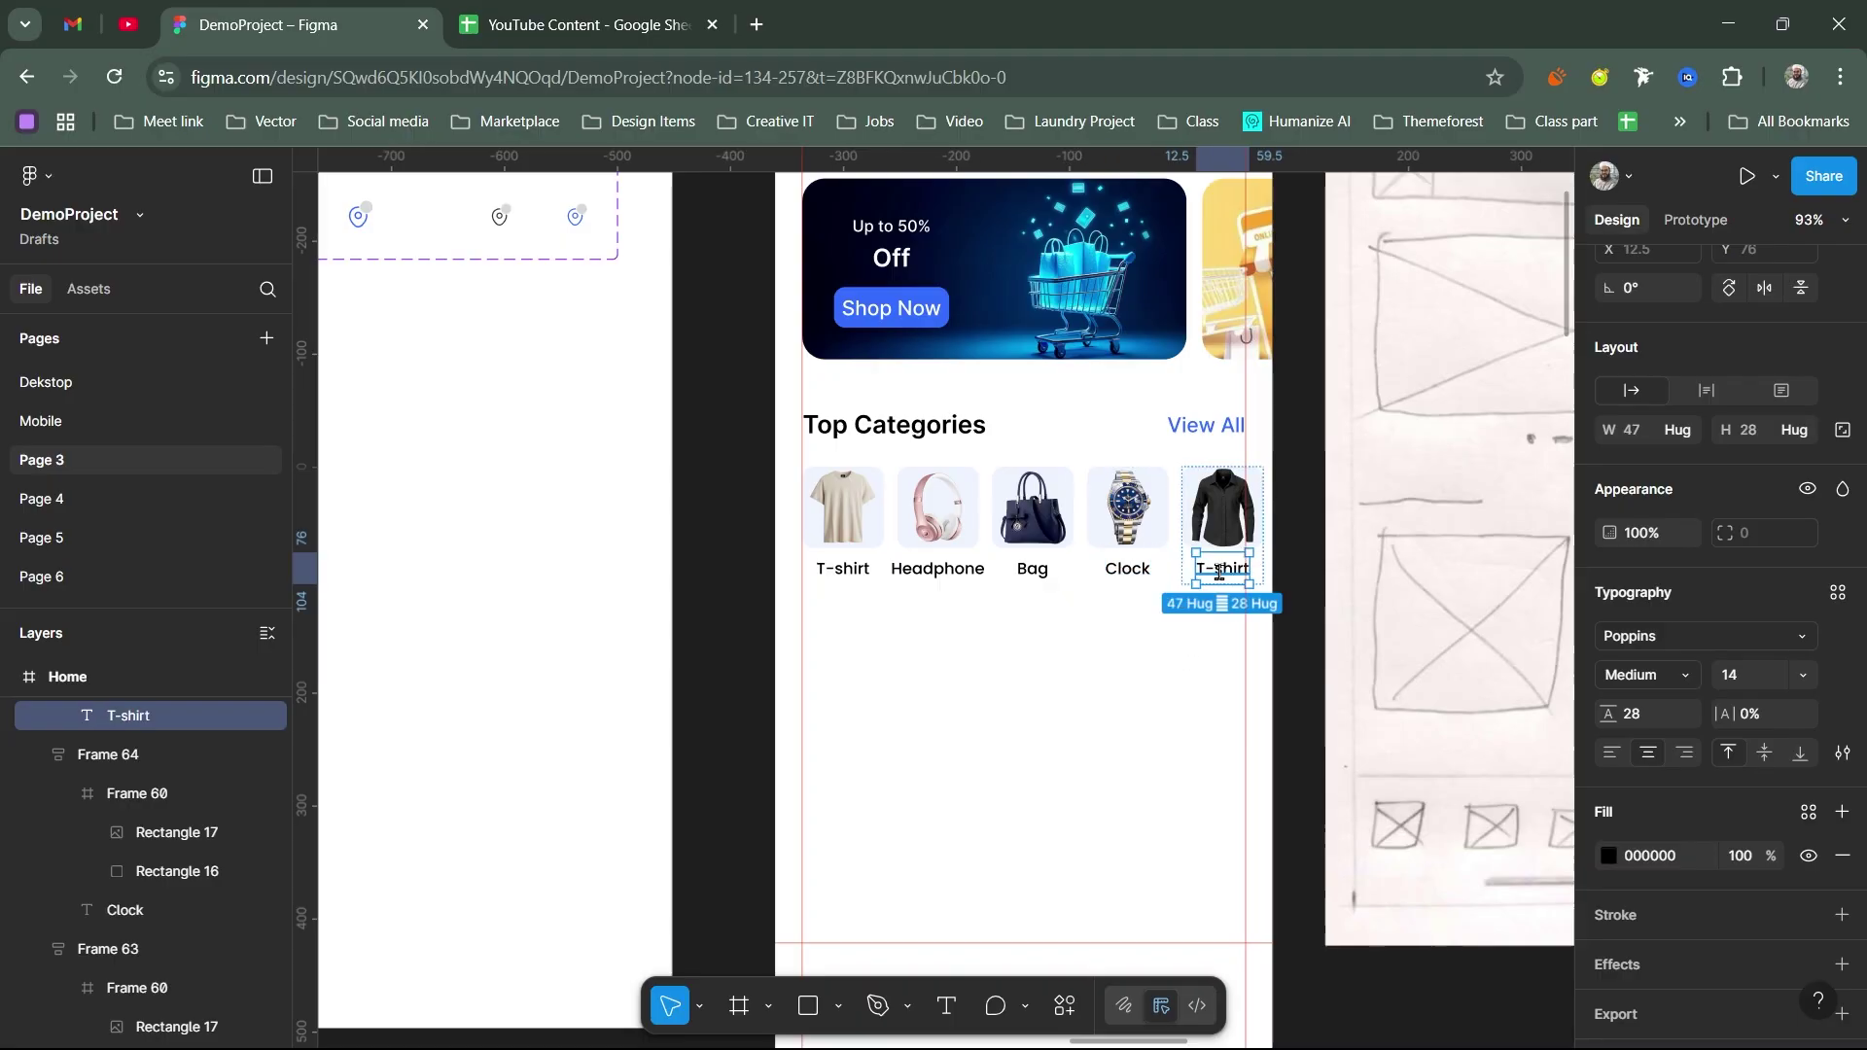
pyautogui.doubleClick(1222, 570)
pyautogui.write('Fo')
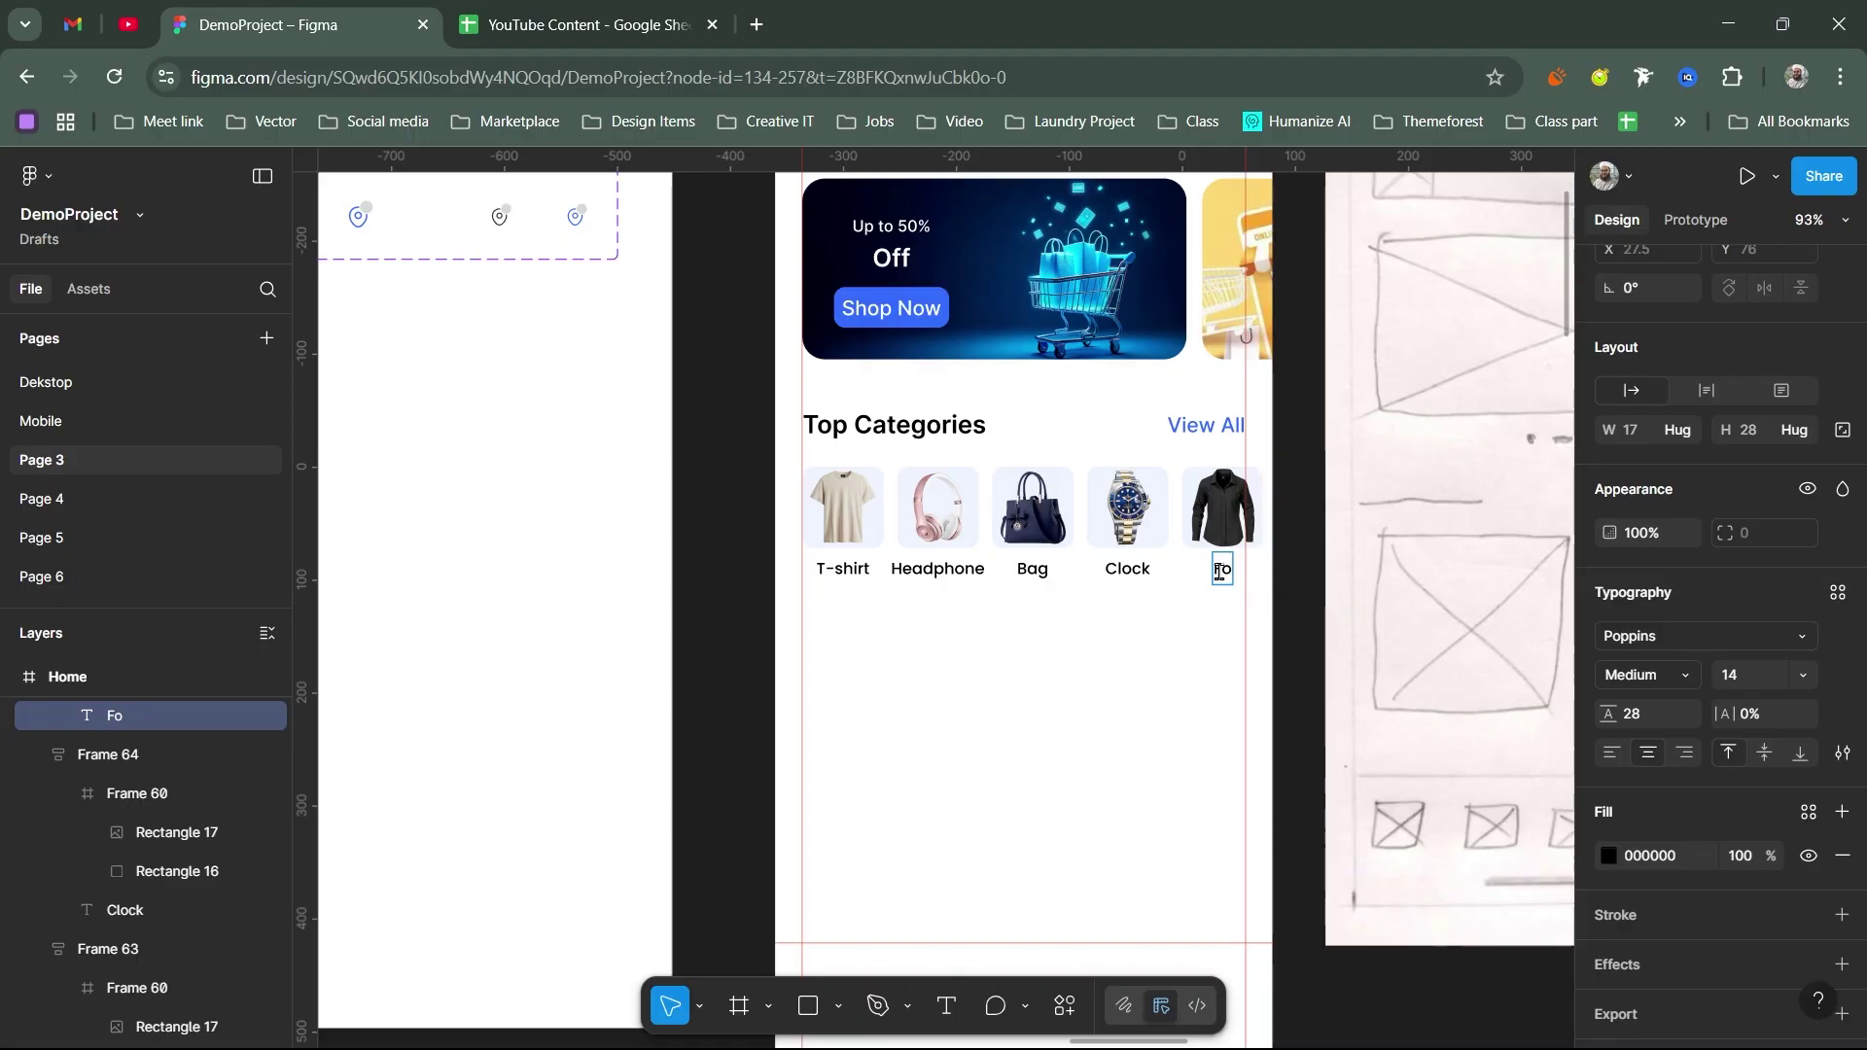
pyautogui.write('rmal Shirt')
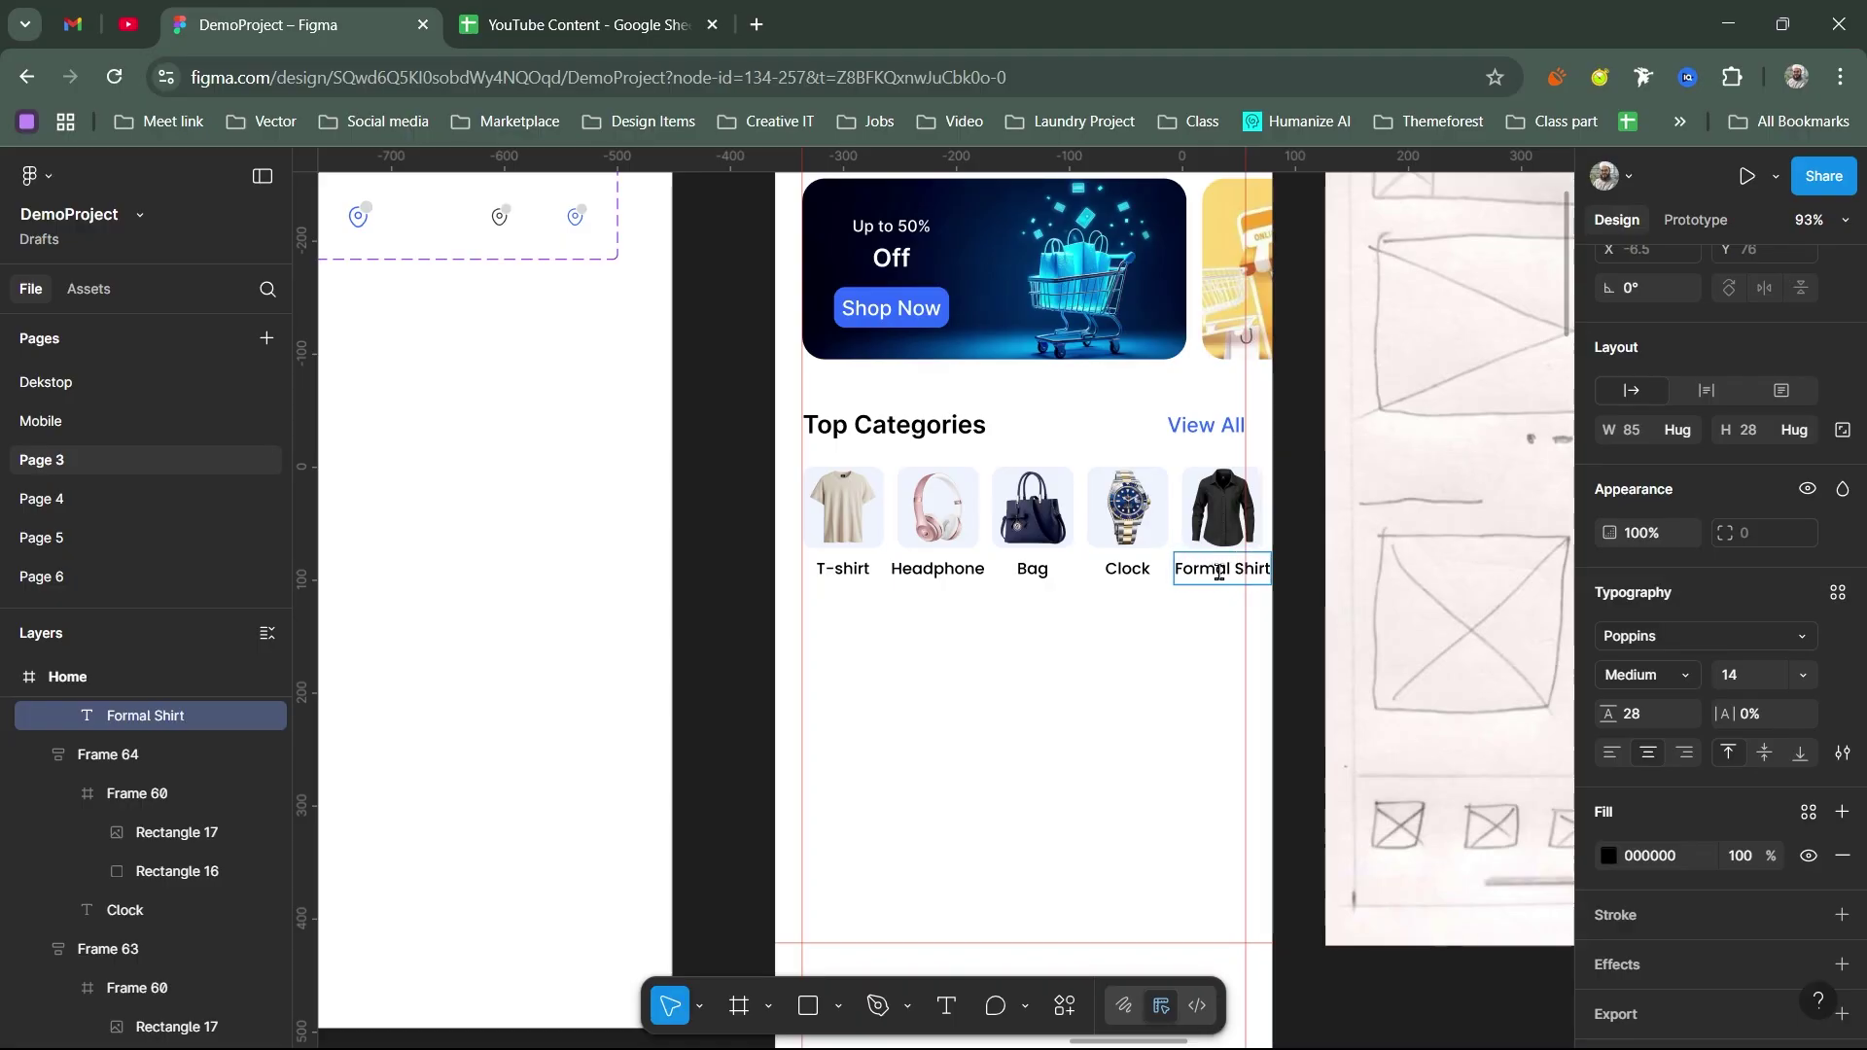
pyautogui.press('Escape')
pyautogui.click(1168, 655)
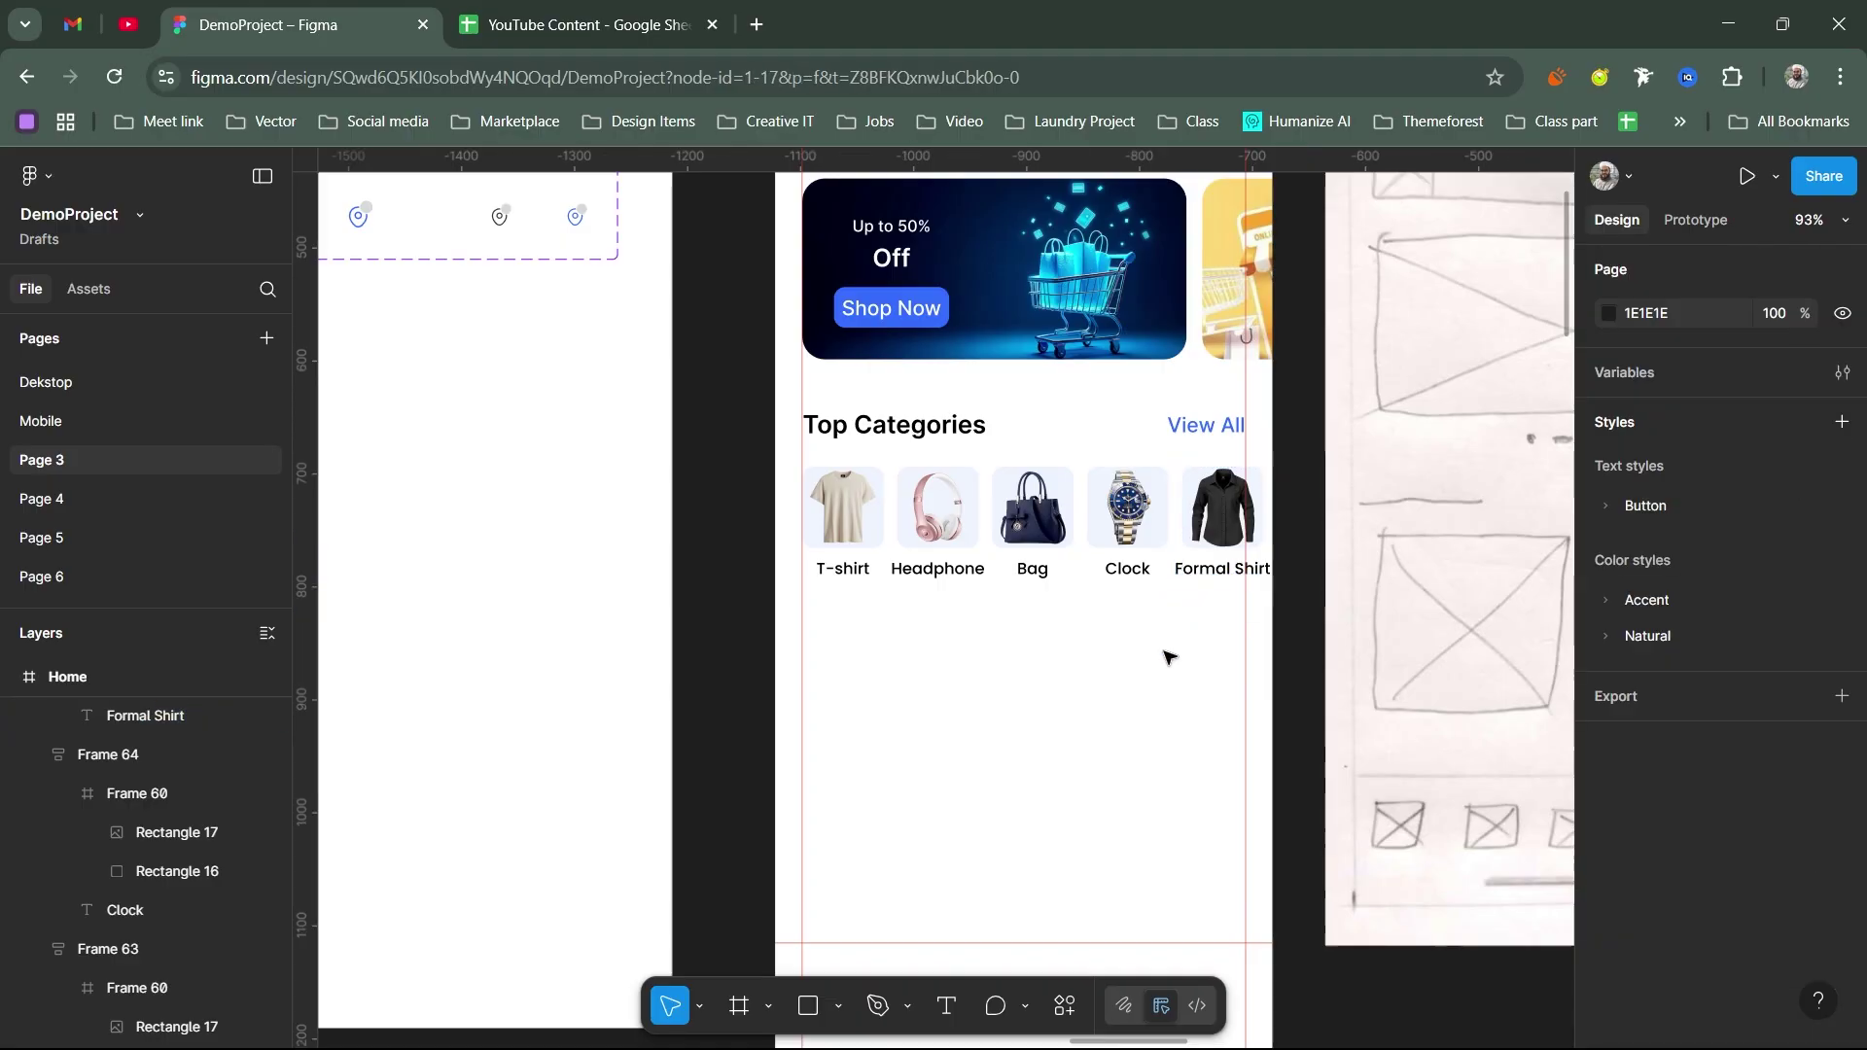
# Step: Select all six category cards, including the one beyond the screen edge, and wrap them together in one frame
pyautogui.click(842, 514)
pyautogui.keyDown('shift'); pyautogui.click(945, 523); pyautogui.keyUp('shift')
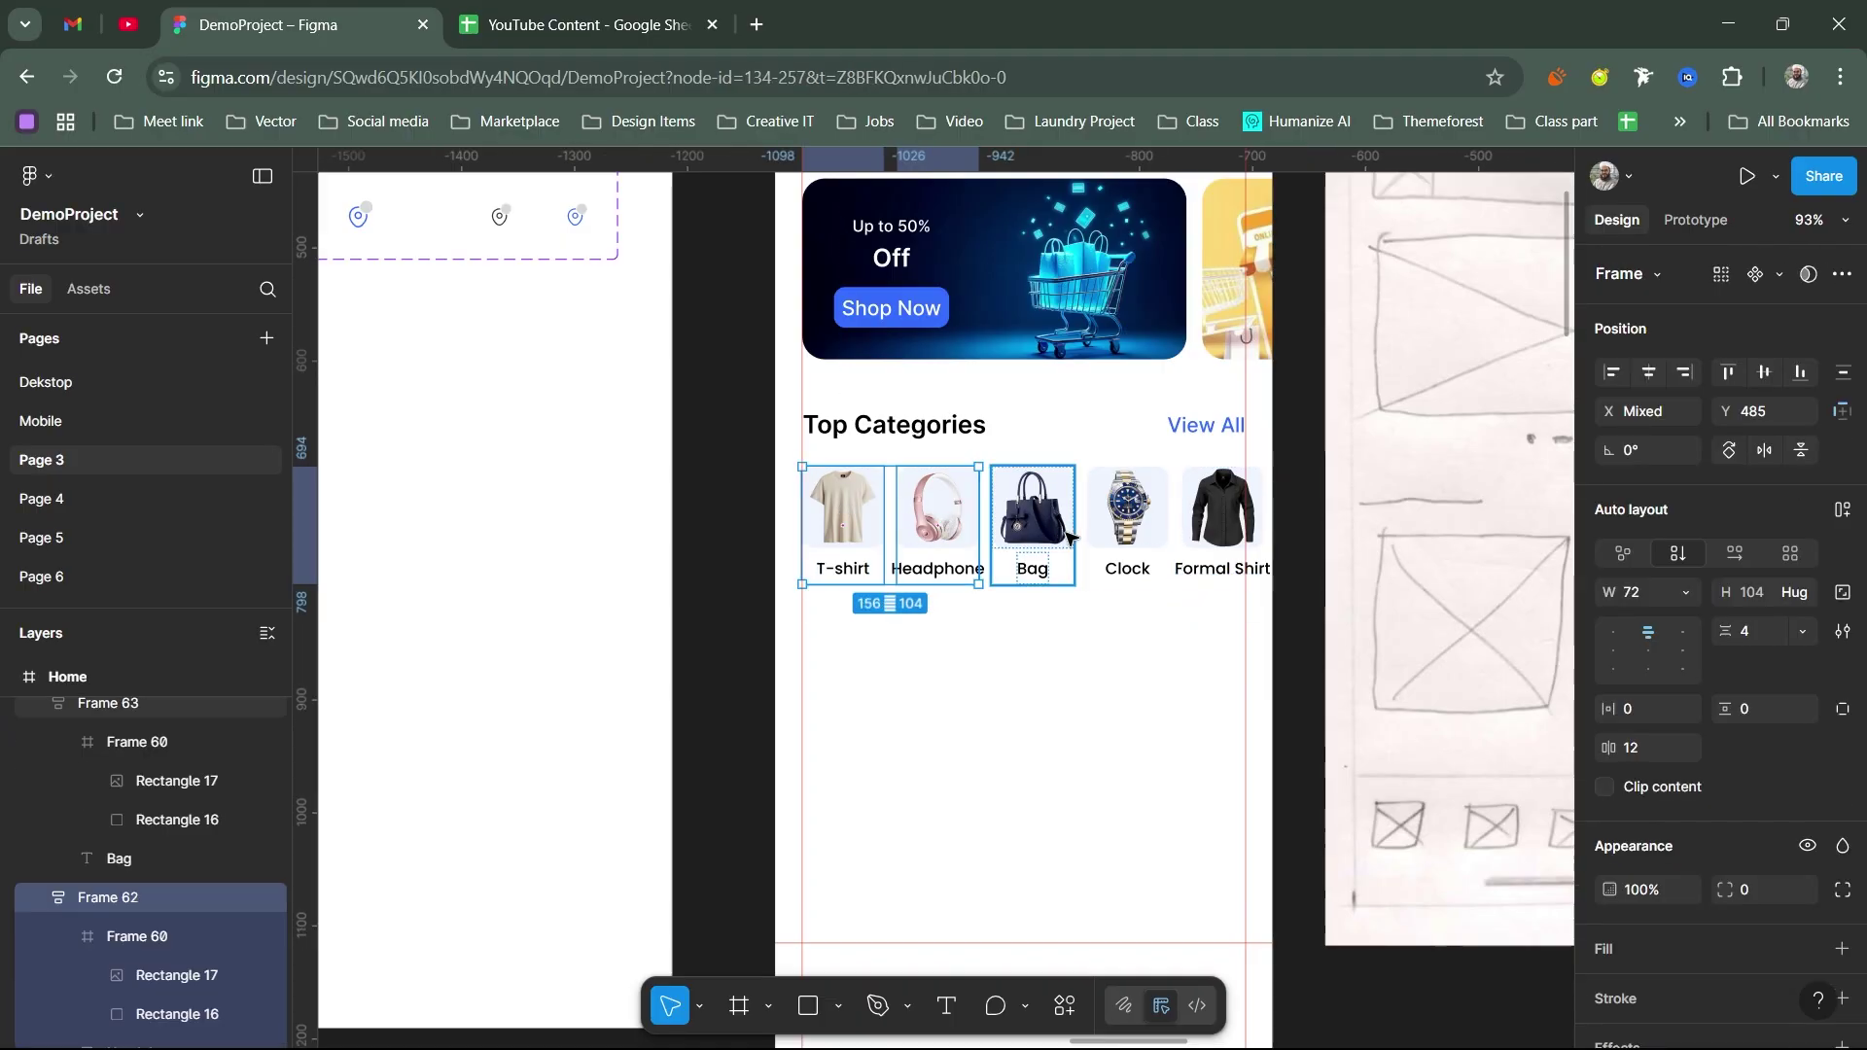
pyautogui.keyDown('shift'); pyautogui.click(1045, 530); pyautogui.keyUp('shift')
pyautogui.keyDown('shift'); pyautogui.click(1109, 528); pyautogui.keyUp('shift')
pyautogui.keyDown('shift'); pyautogui.click(1188, 535); pyautogui.keyUp('shift')
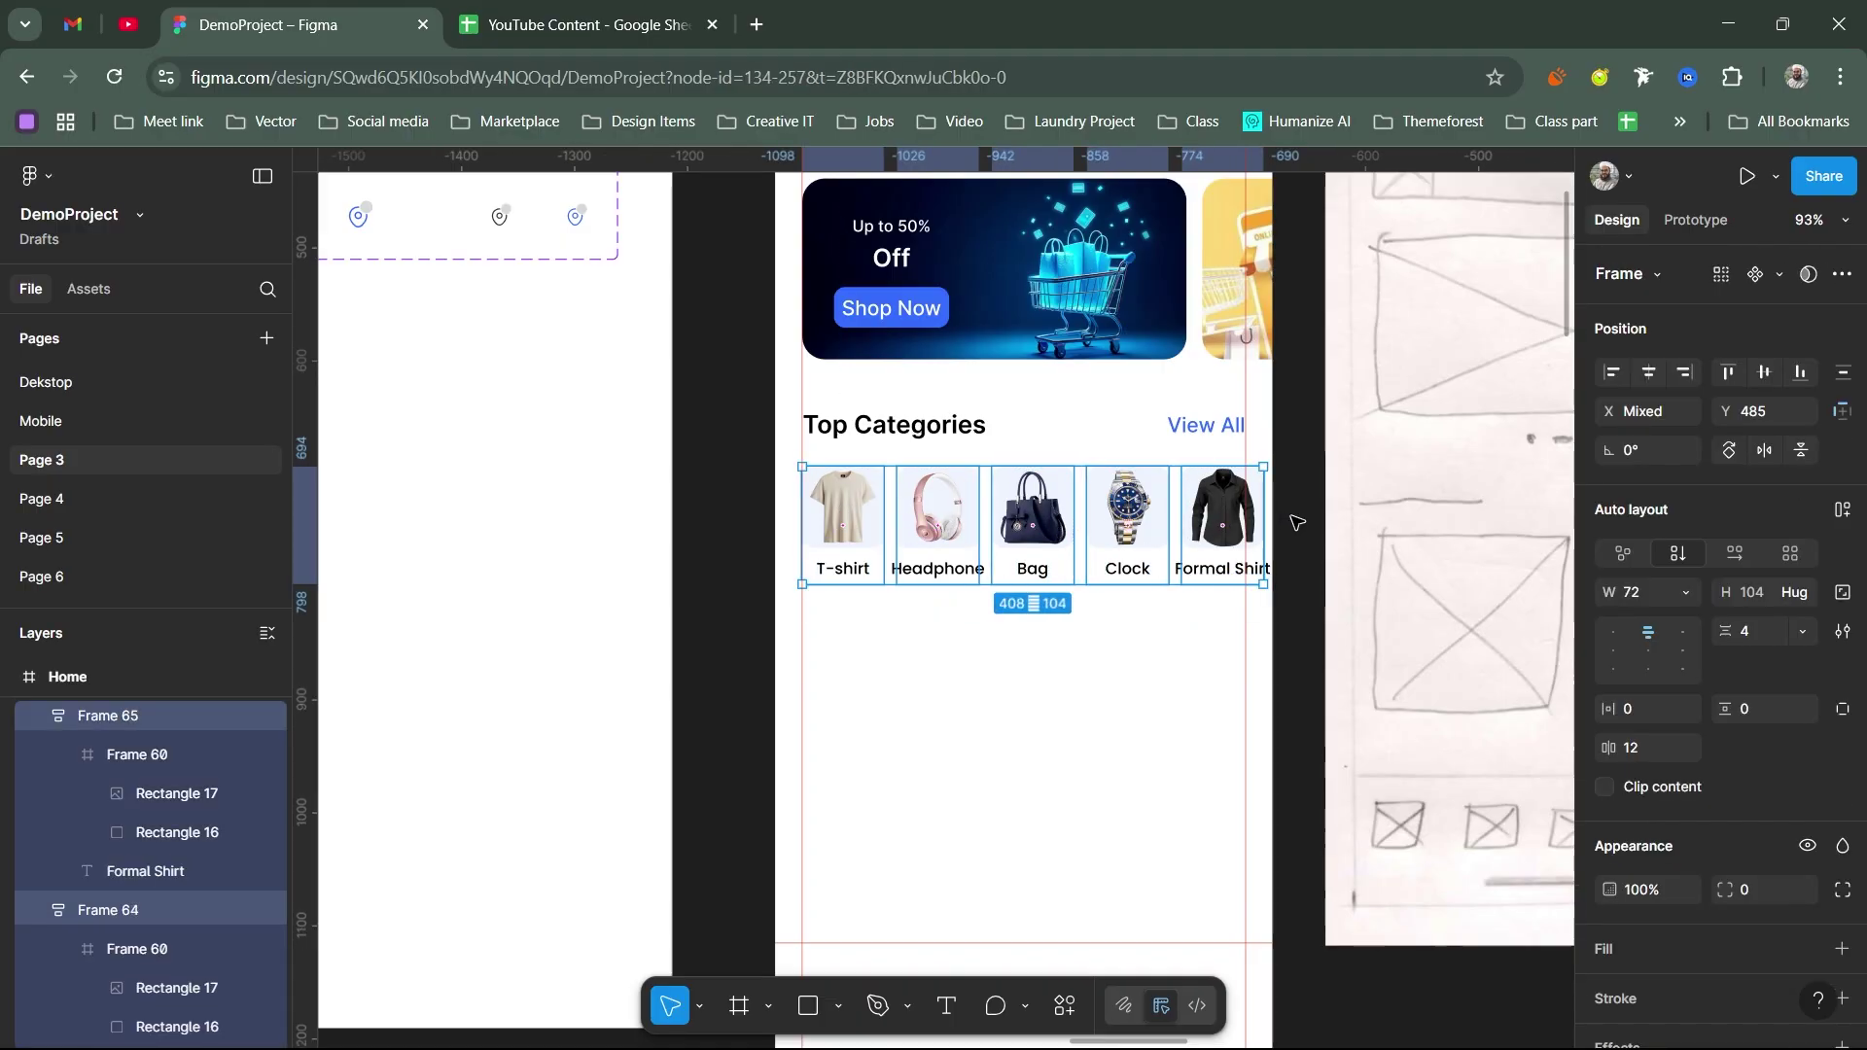
pyautogui.hotkey('ctrl', 'd')
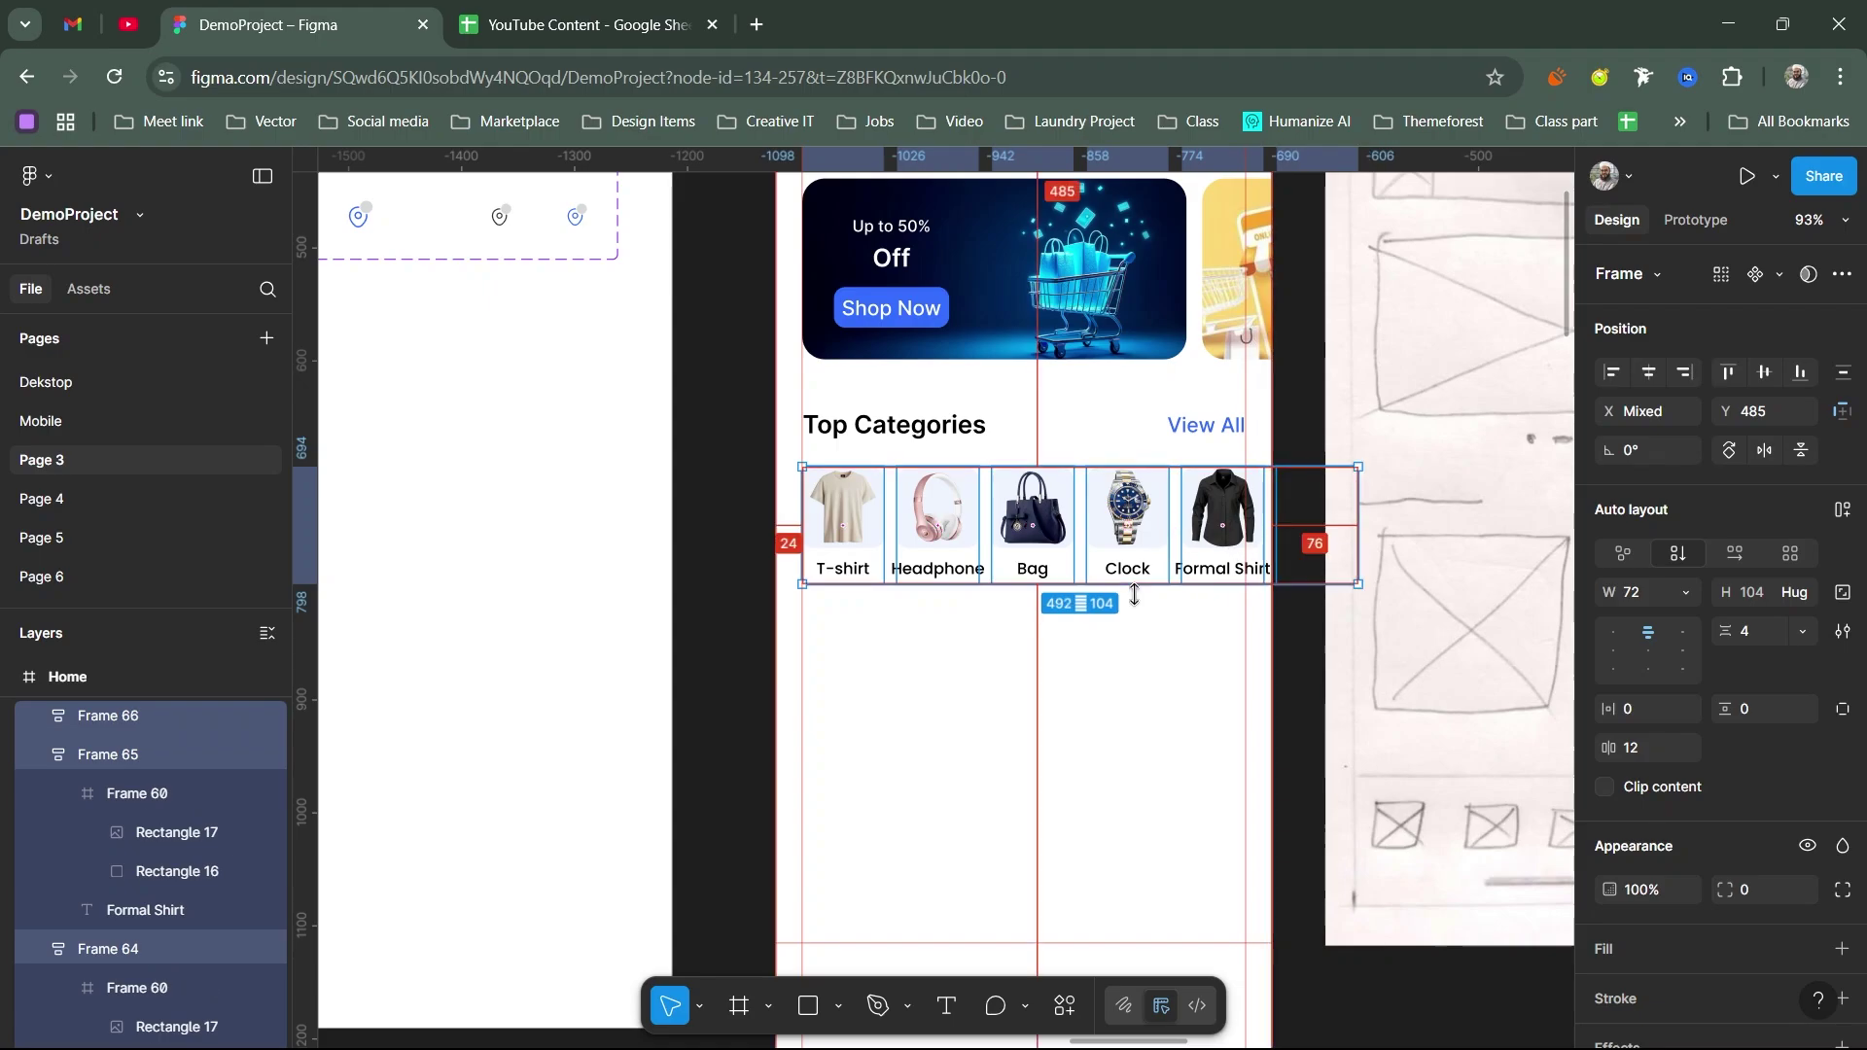
pyautogui.hotkey('ctrl', 'alt', 'g')
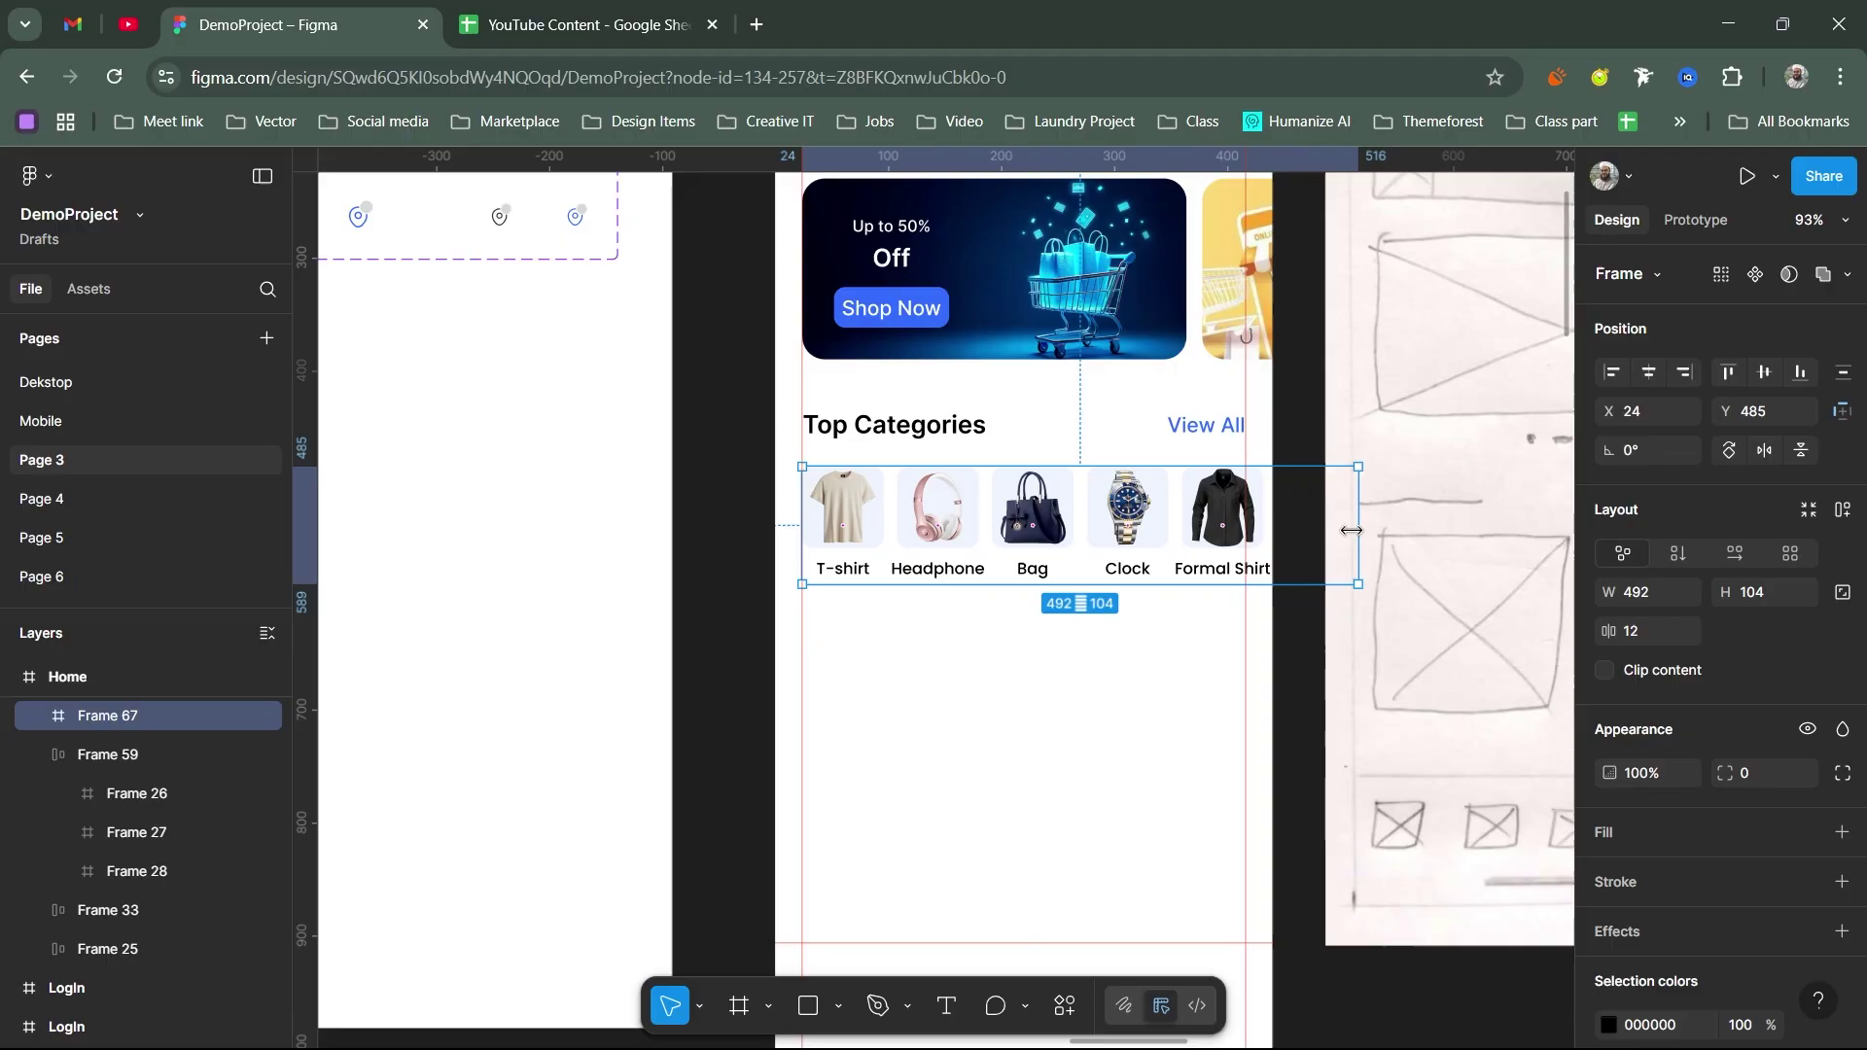
# Step: Narrow the category cards' frame to 392 wide, ending at the margin guide, and set its scroll overflow to horizontal
pyautogui.moveTo(1359, 533); pyautogui.dragTo(1252, 542)
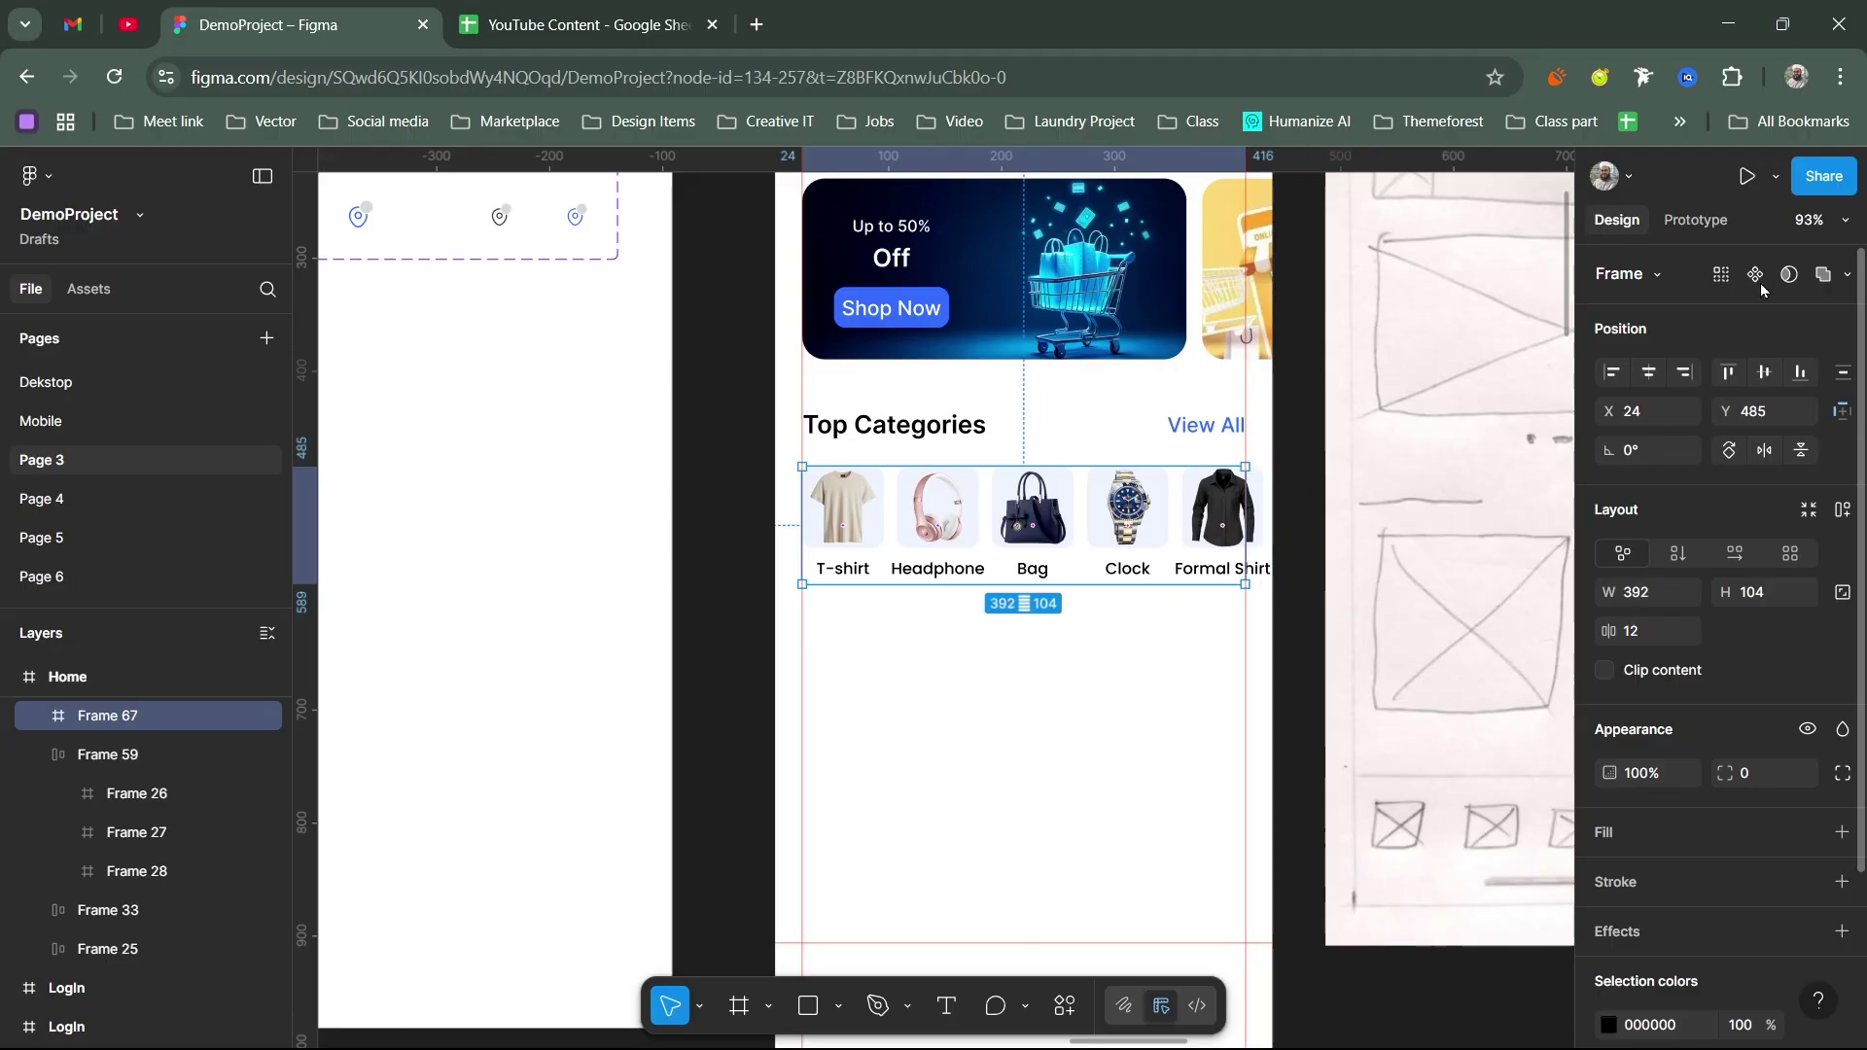
pyautogui.click(1701, 221)
pyautogui.click(1707, 402)
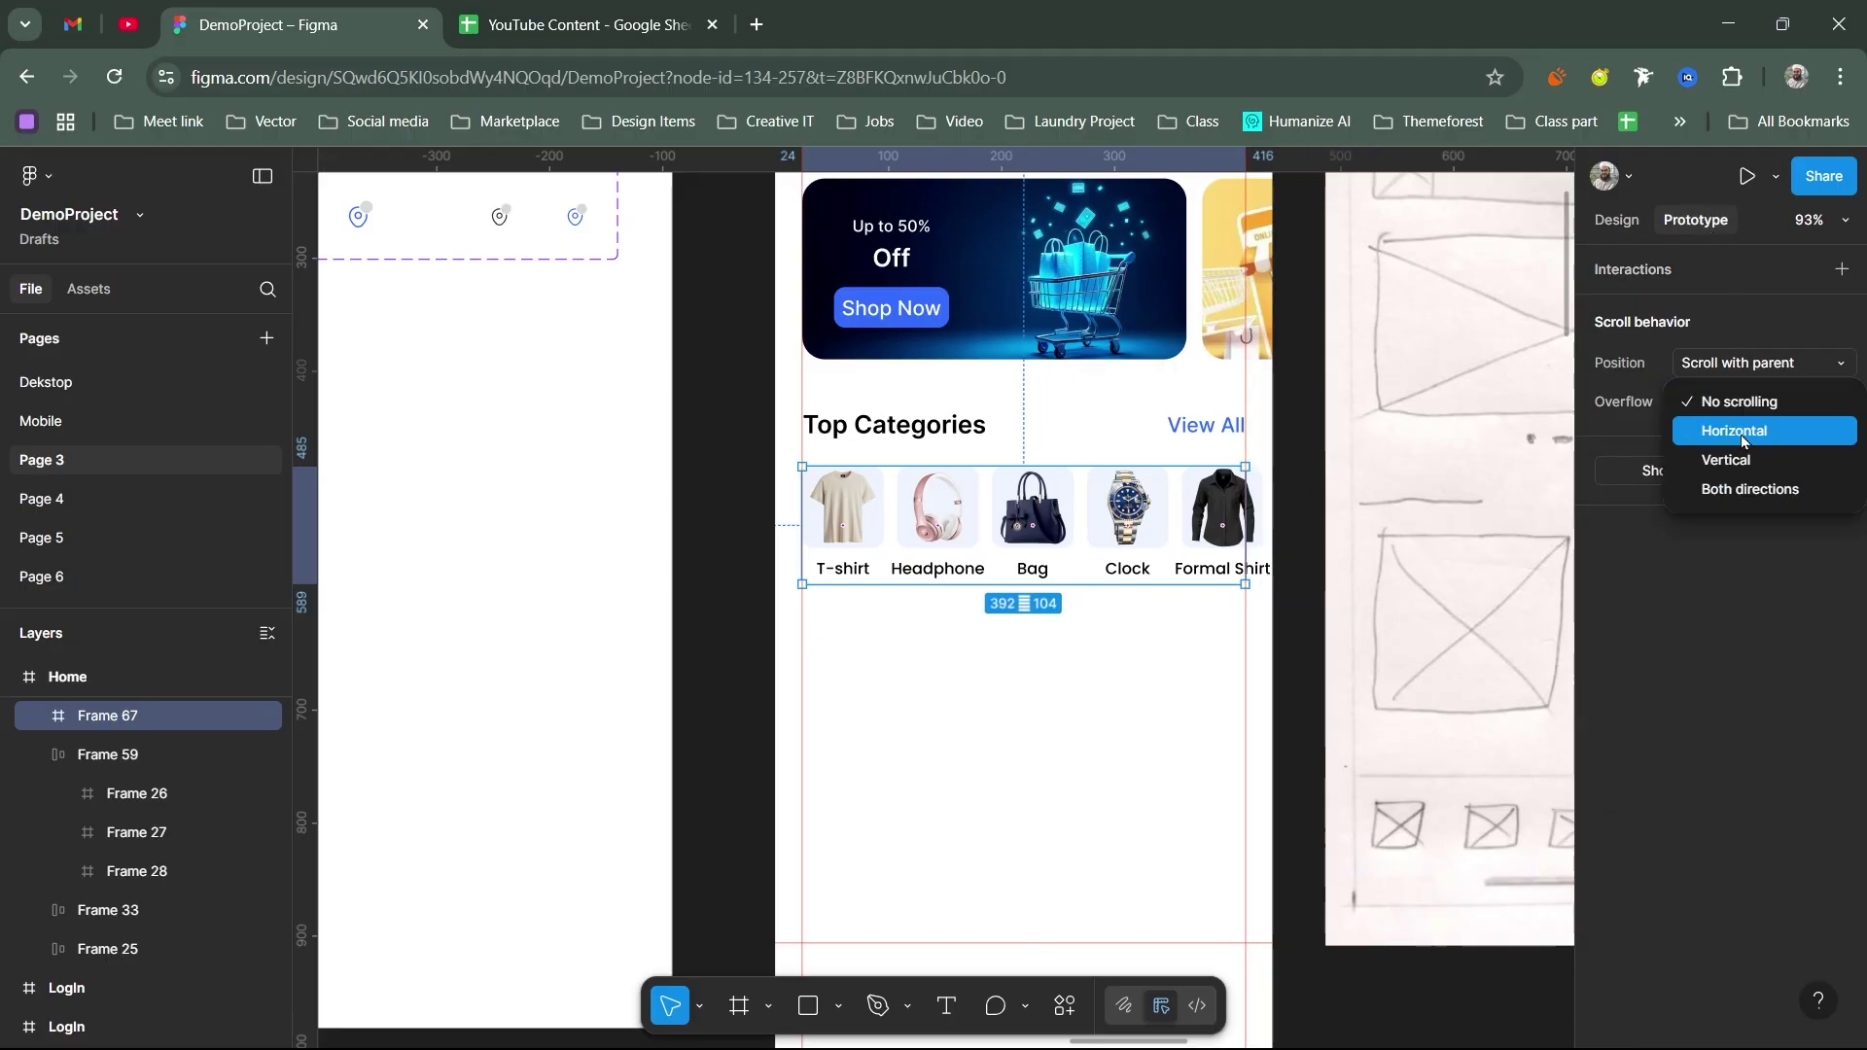
pyautogui.click(1736, 430)
# Step: Preview the Home screen prototype, test the sideways scrolling of the category row, and close the preview
pyautogui.hotkey('shift', 'space')
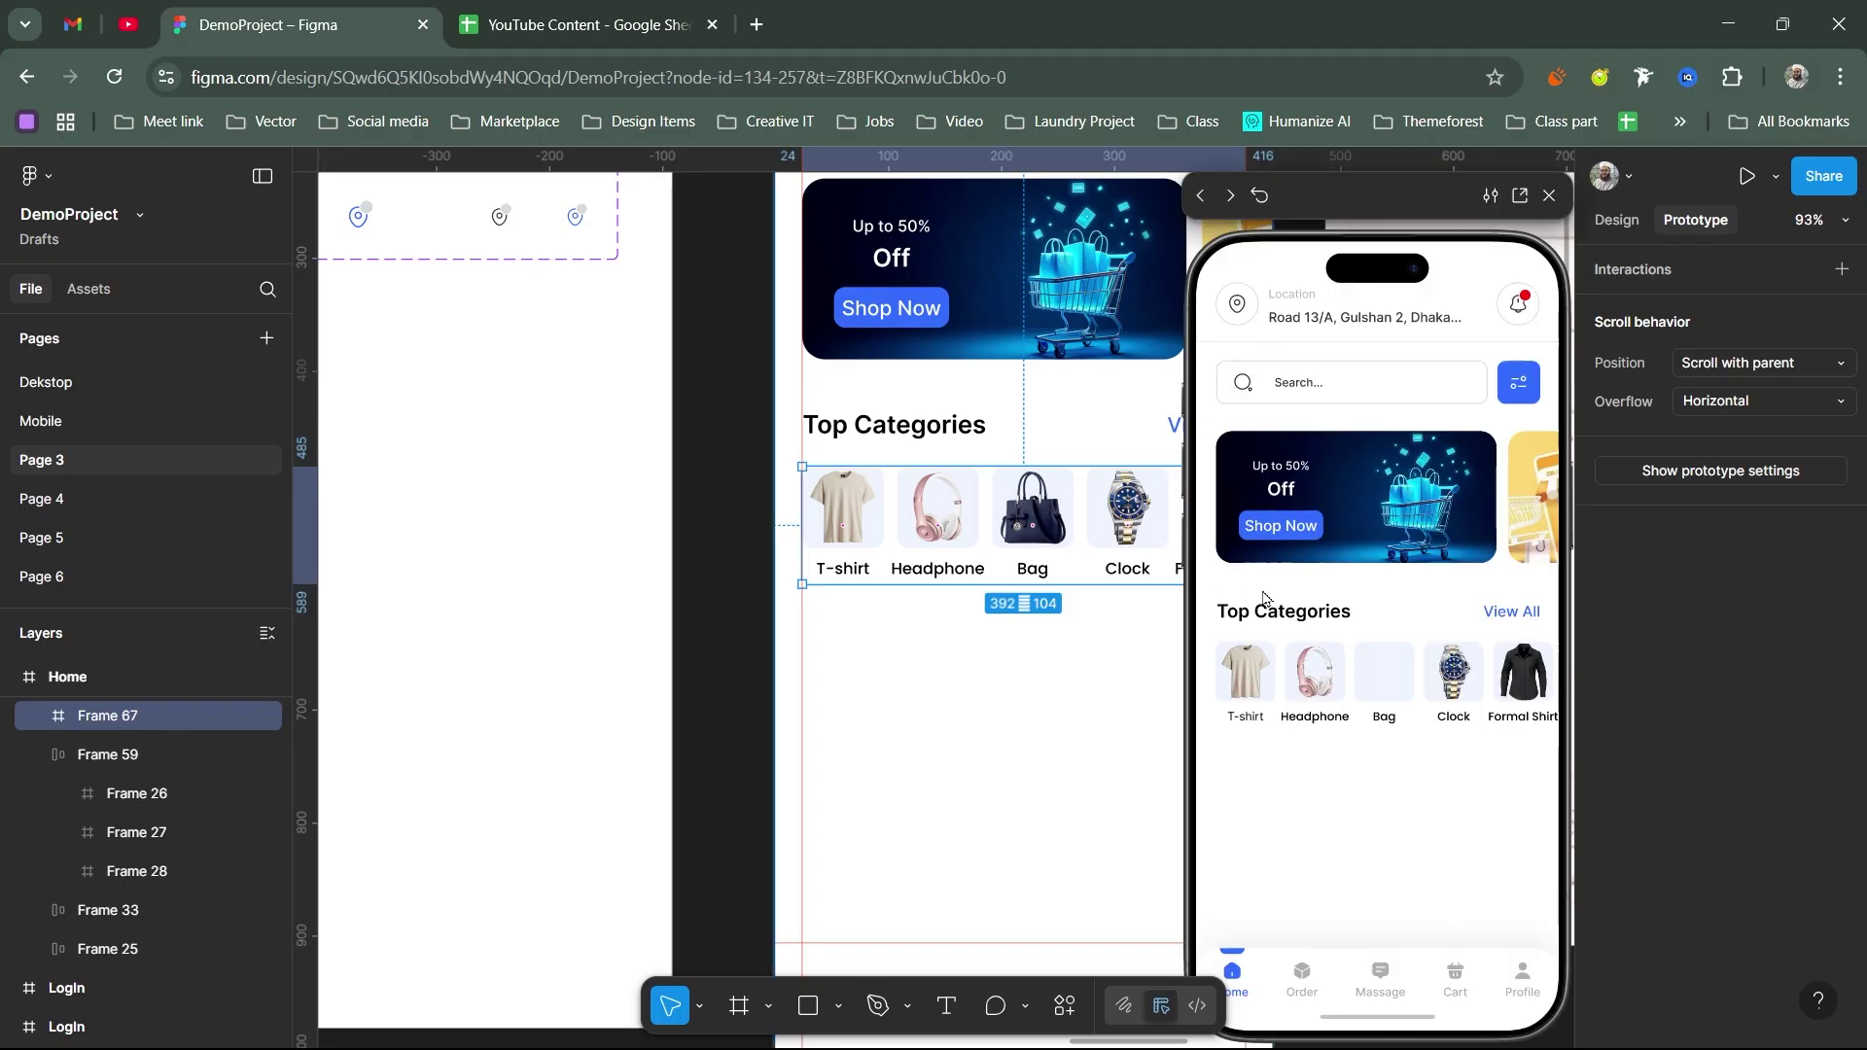
pyautogui.hscroll(2, 1506, 693)
pyautogui.hscroll(-2, 1459, 686)
pyautogui.hscroll(2, 1420, 681)
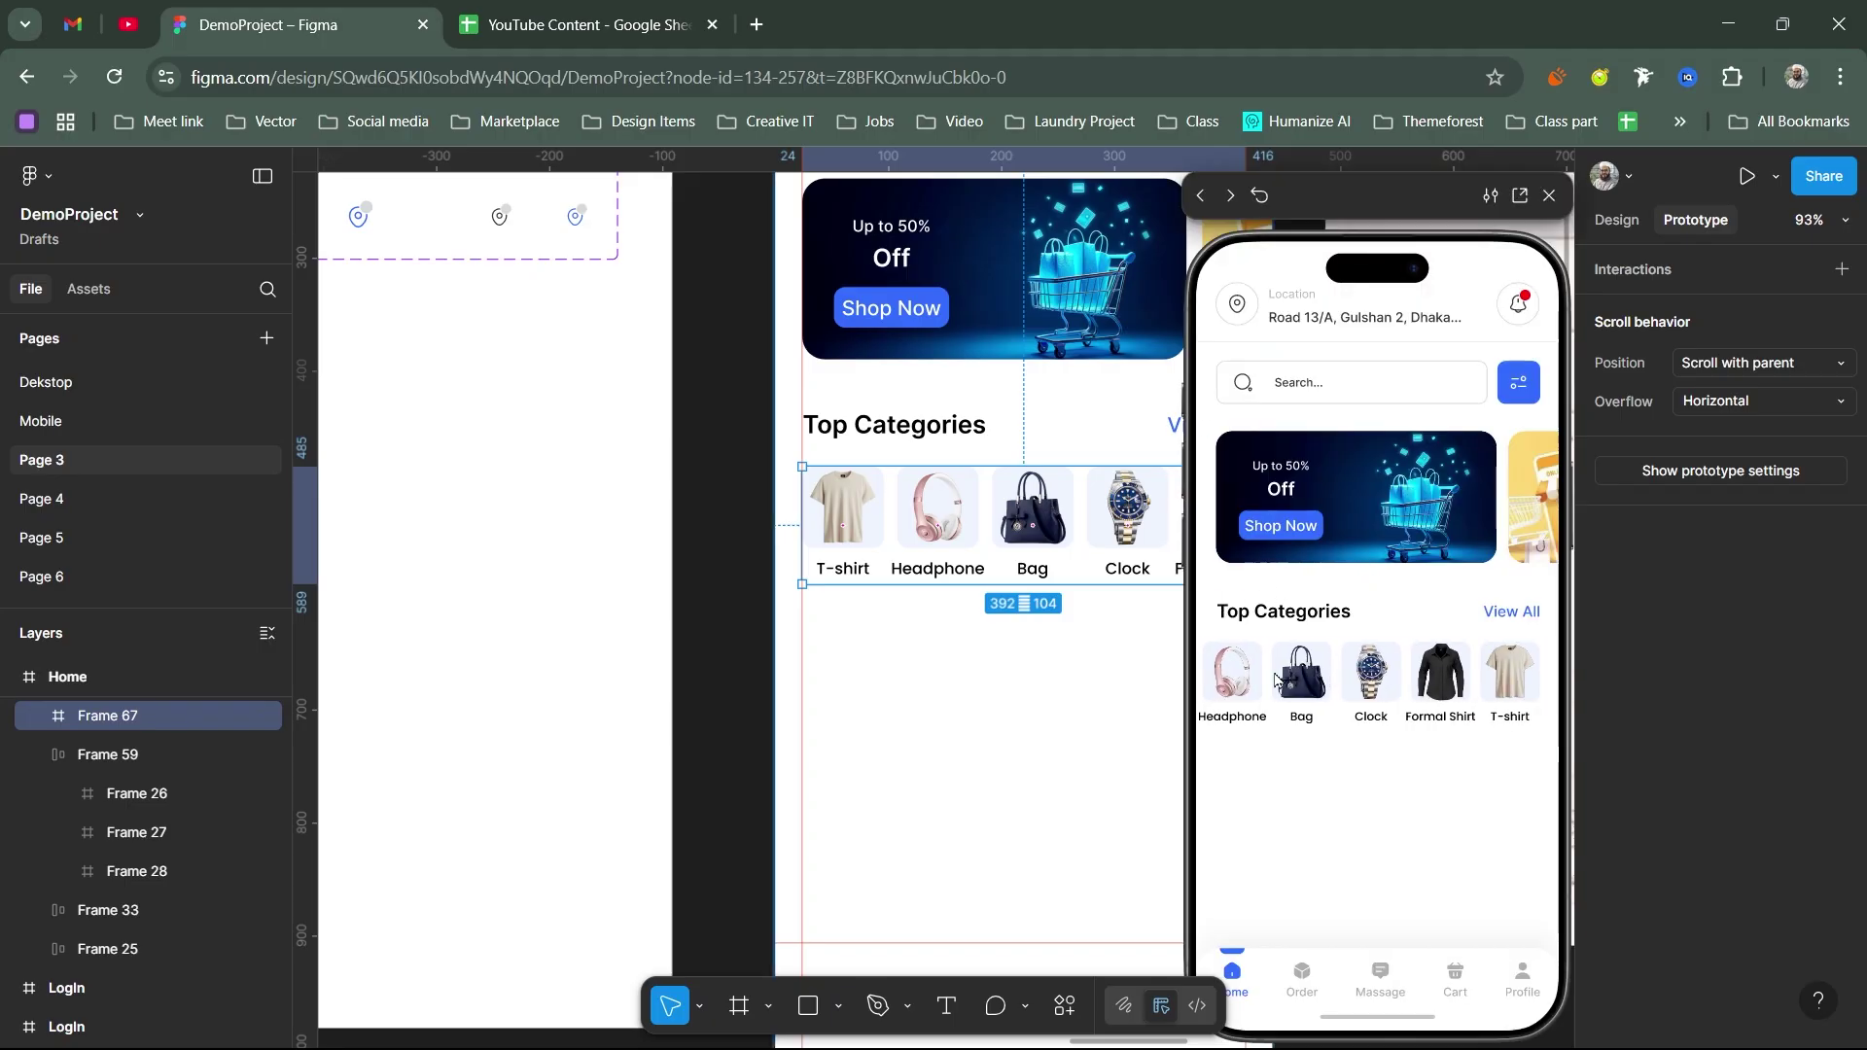
pyautogui.hscroll(-2, 1381, 679)
pyautogui.hscroll(2, 1391, 677)
pyautogui.hscroll(-2, 1410, 675)
pyautogui.hscroll(2, 1429, 672)
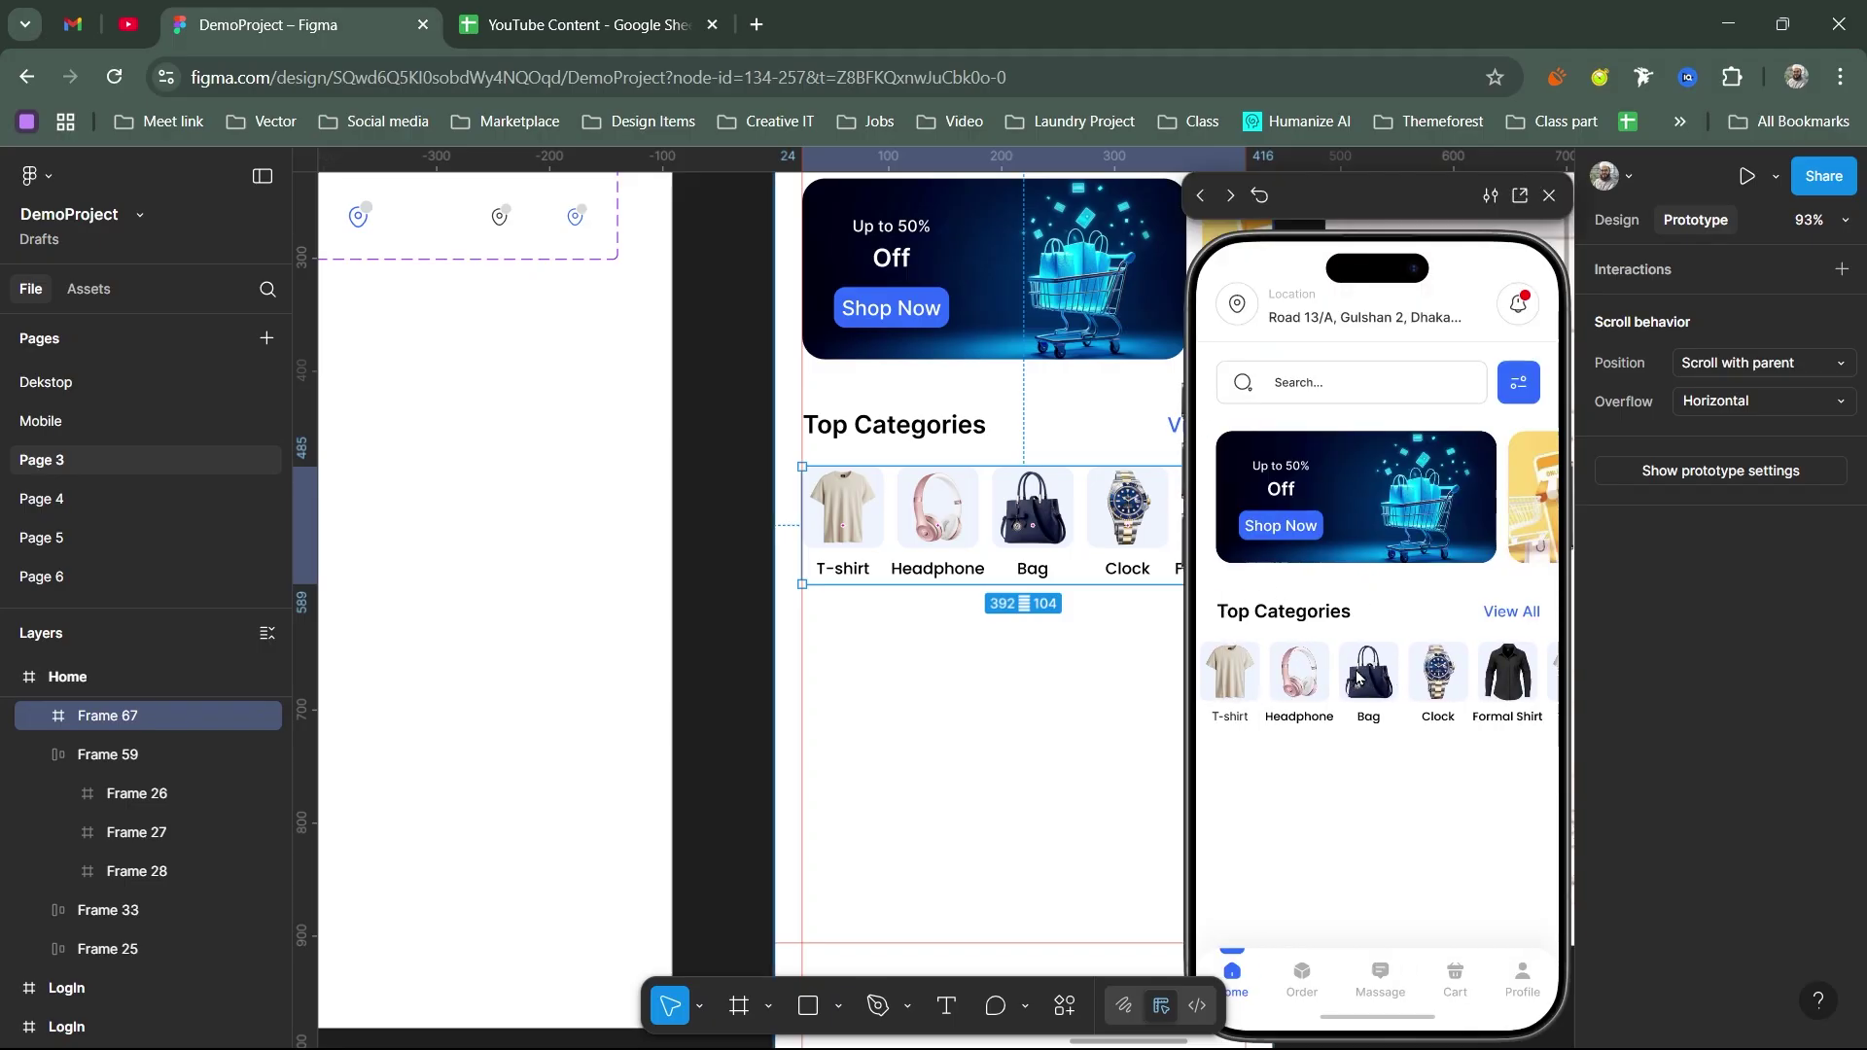
pyautogui.hscroll(-2, 1449, 669)
pyautogui.hscroll(1, 1446, 669)
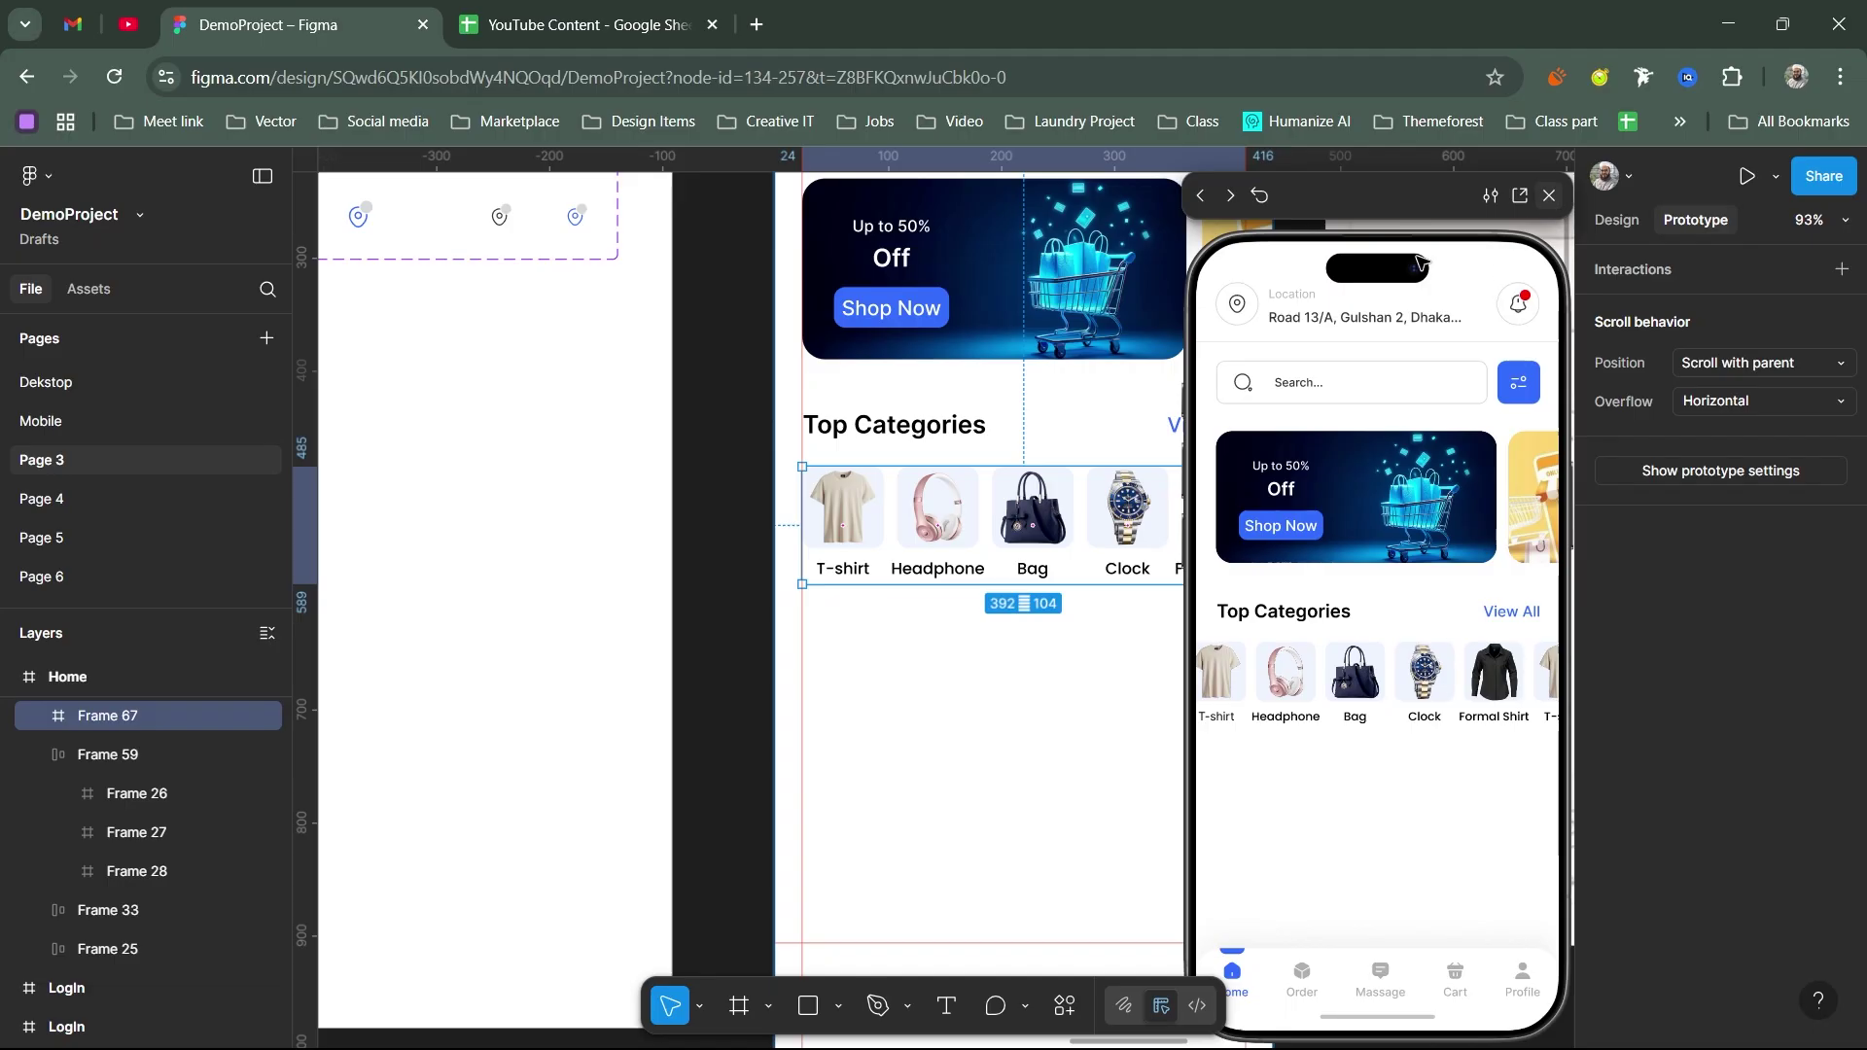
pyautogui.hotkey('shift', 'space')
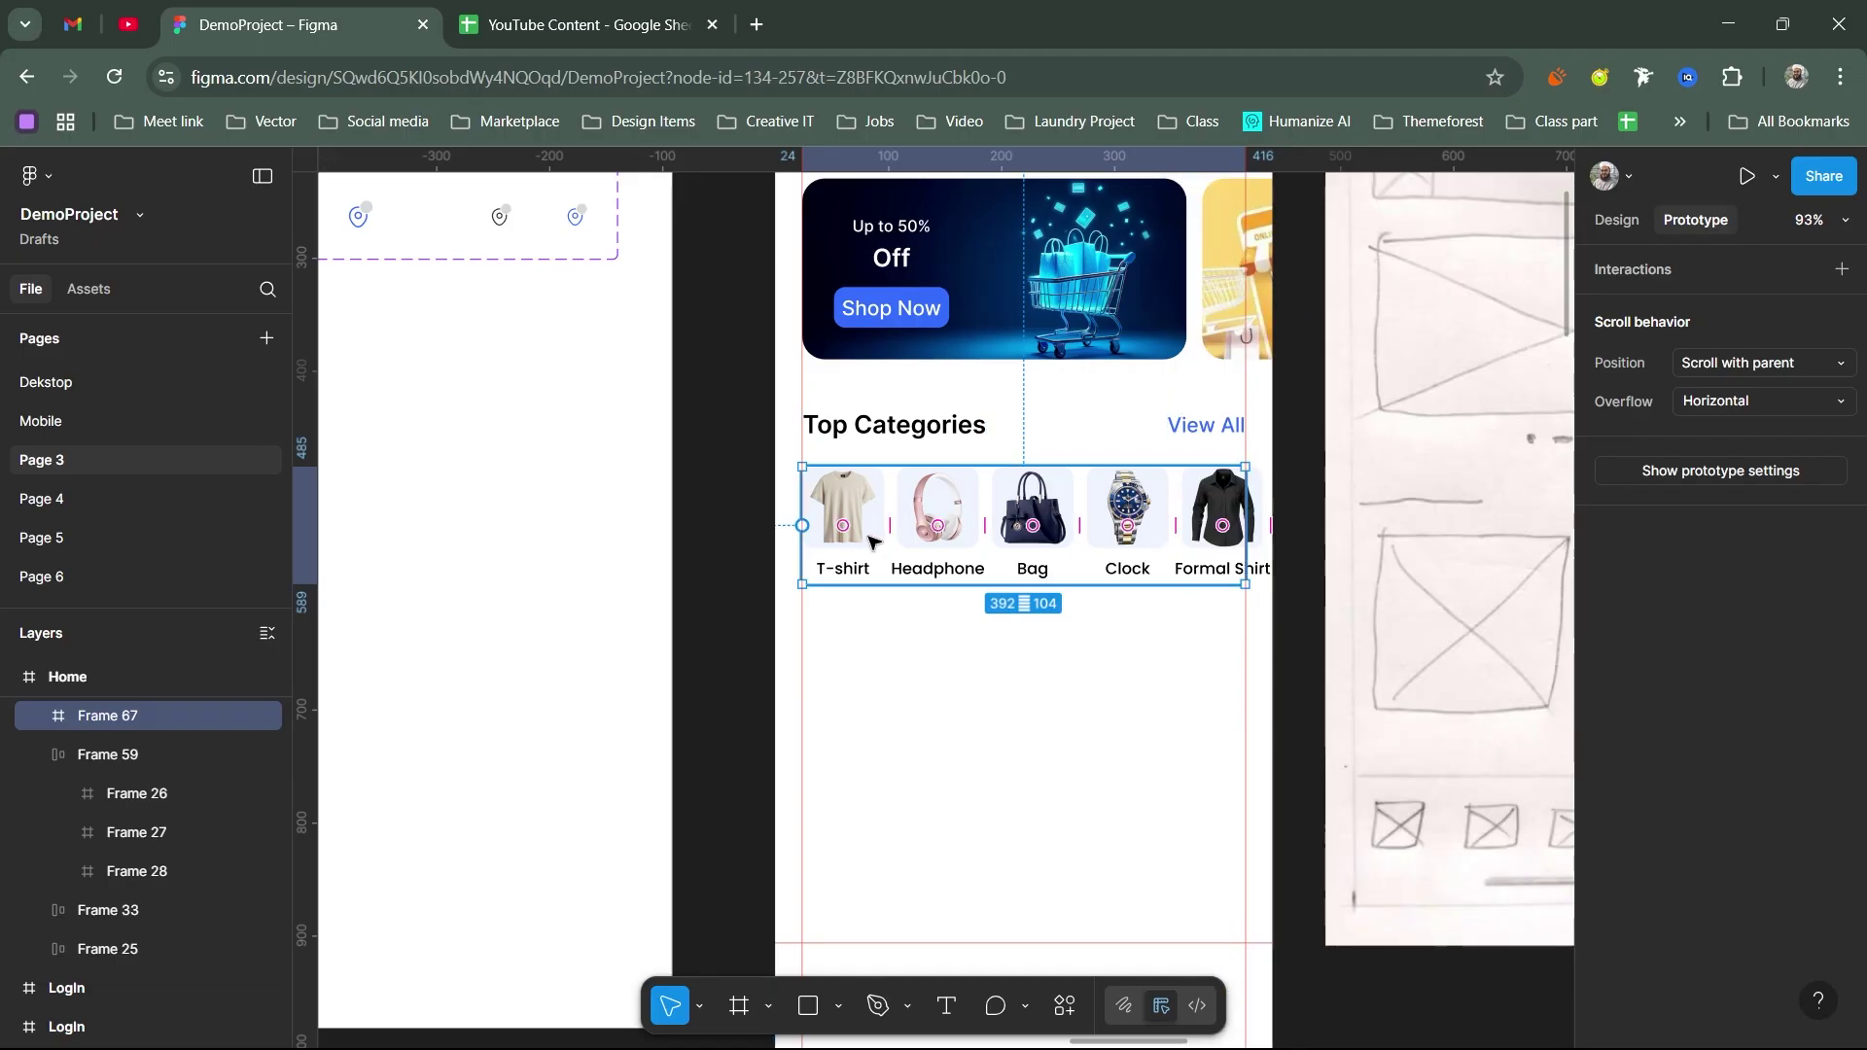
# Step: Examine the hand-drawn wireframe beside the Home screen for the layout of the section below the banner
pyautogui.scroll(-5, 870, 542)
pyautogui.scroll(2, 992, 667)
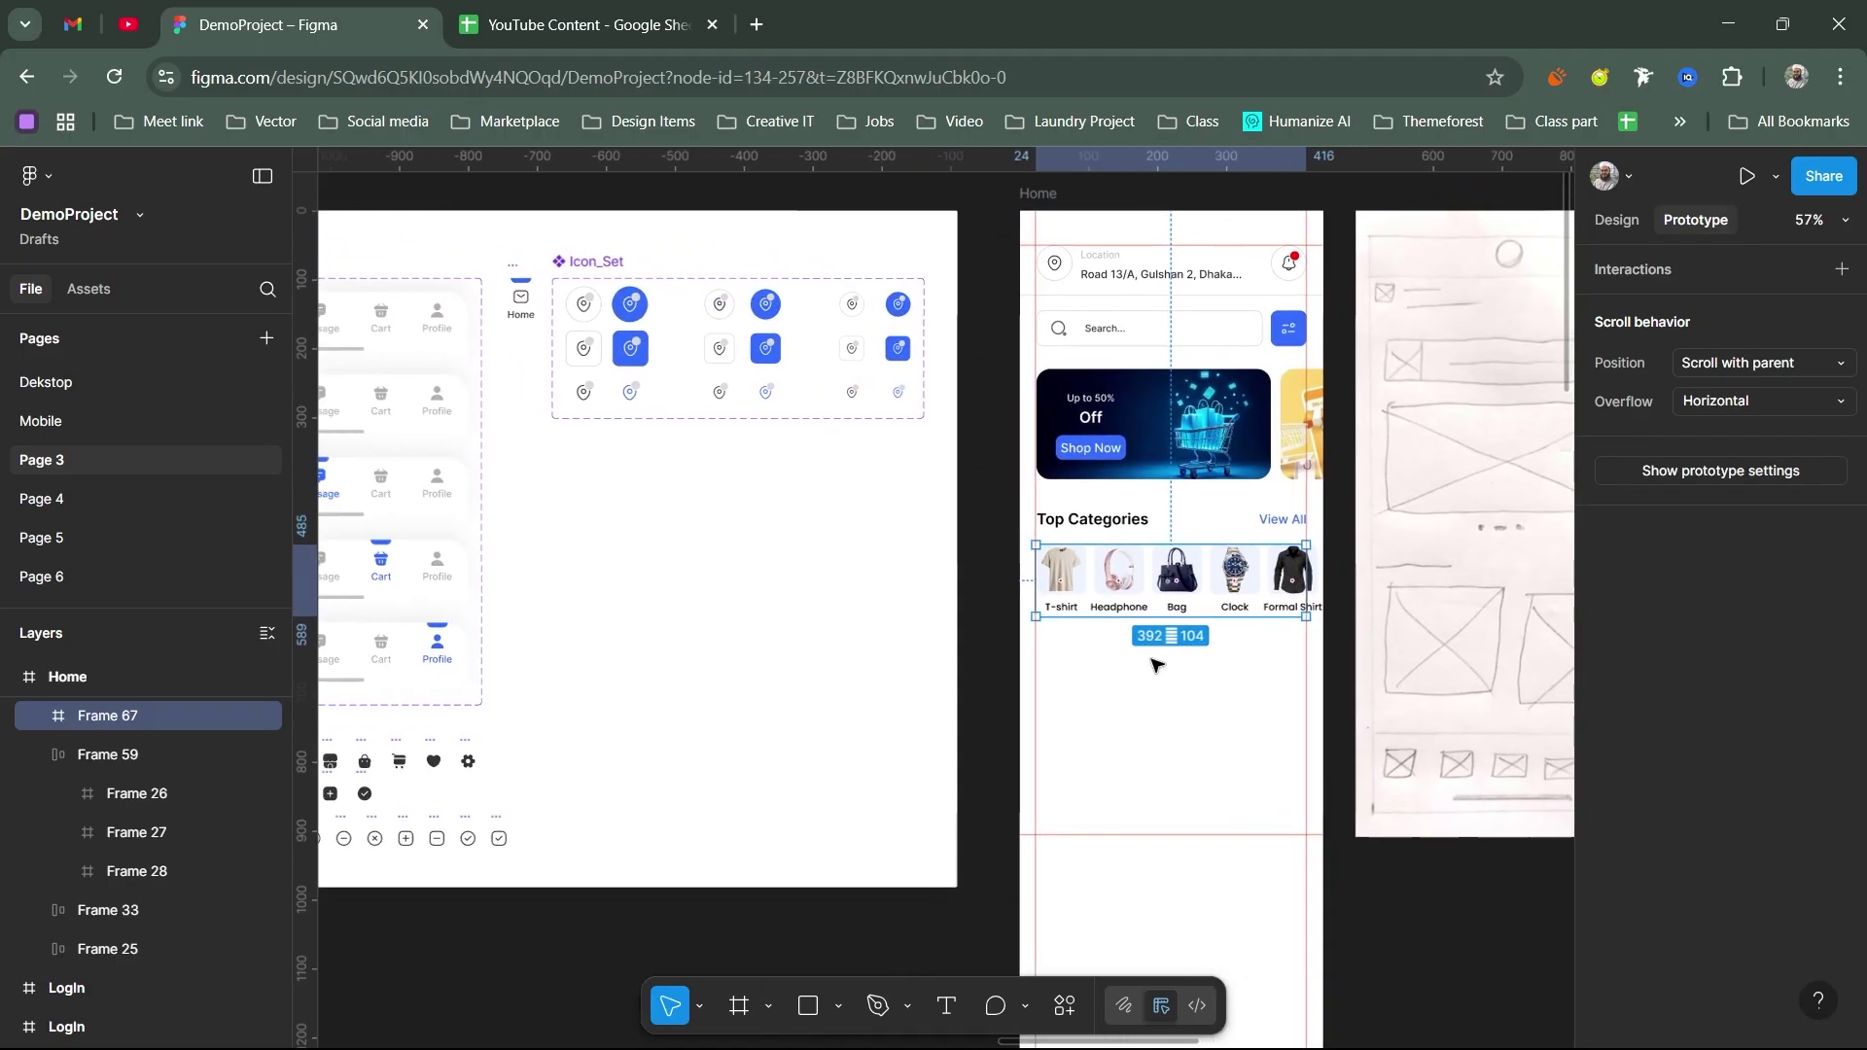
pyautogui.scroll(4, 1133, 657)
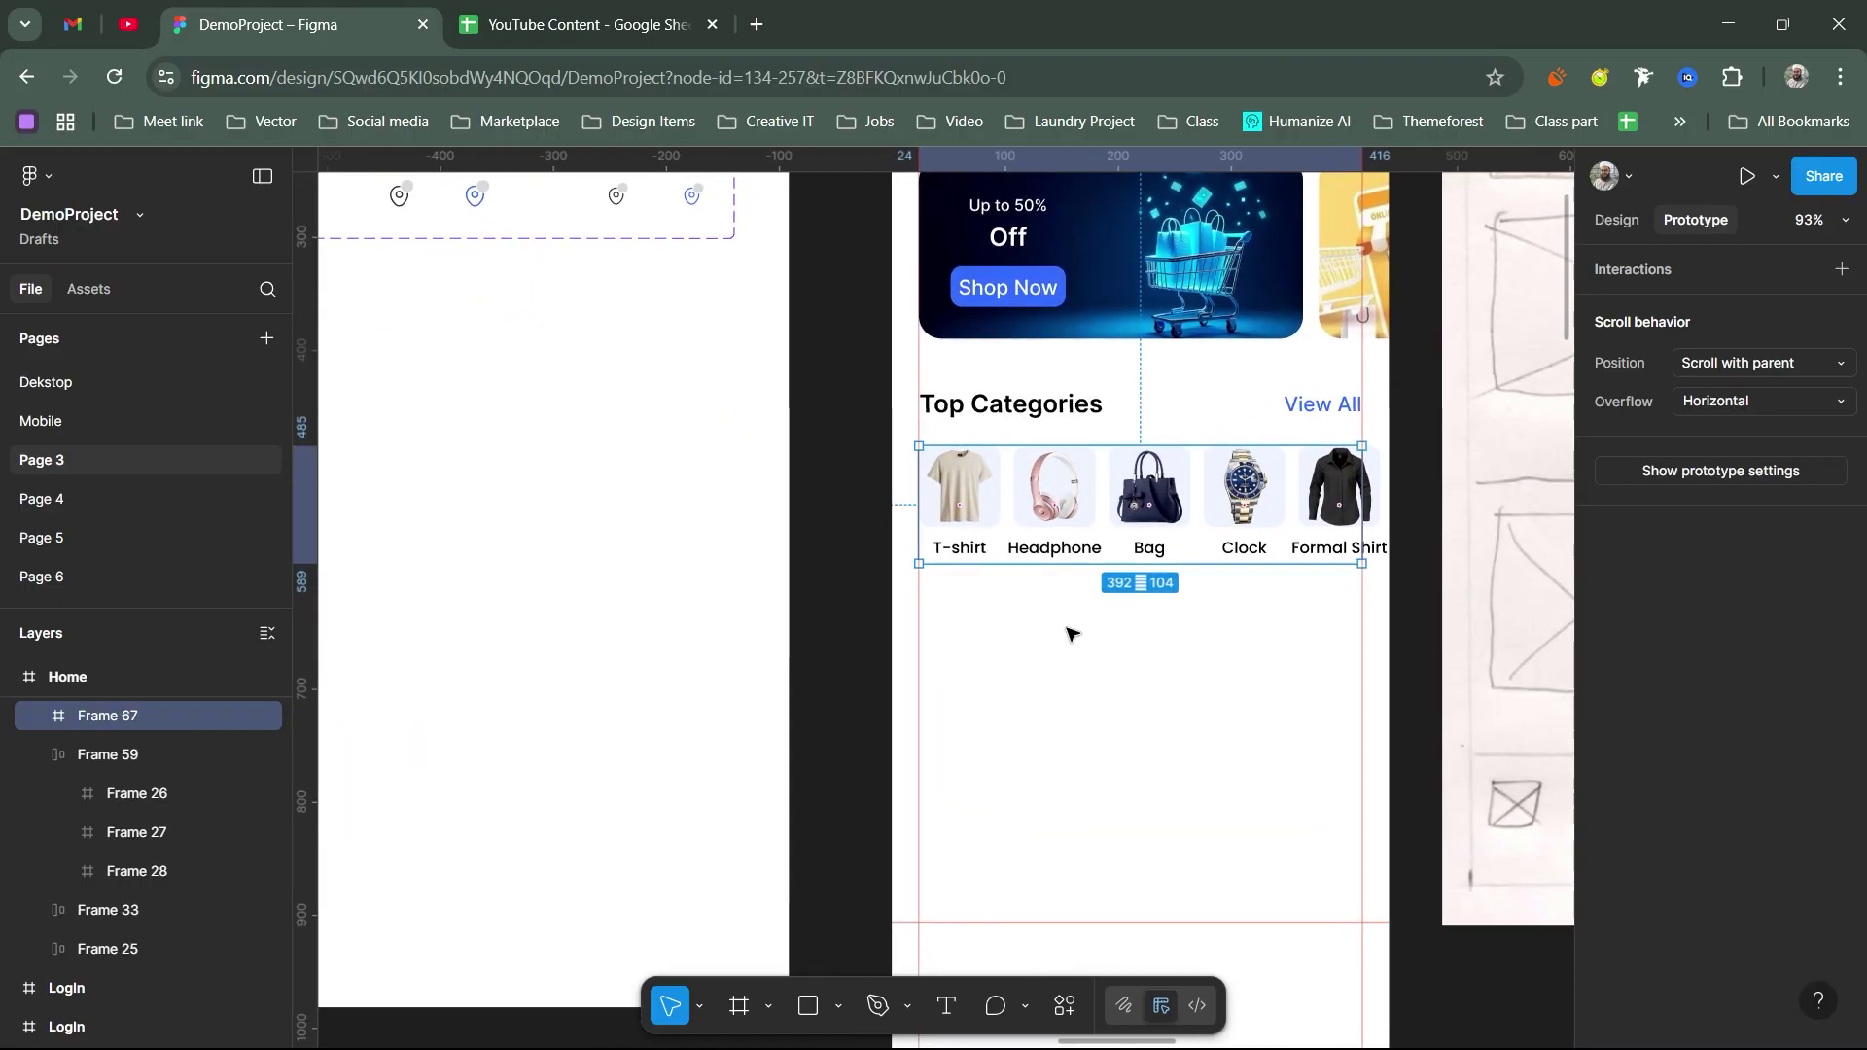
pyautogui.hscroll(5, 820, 625)
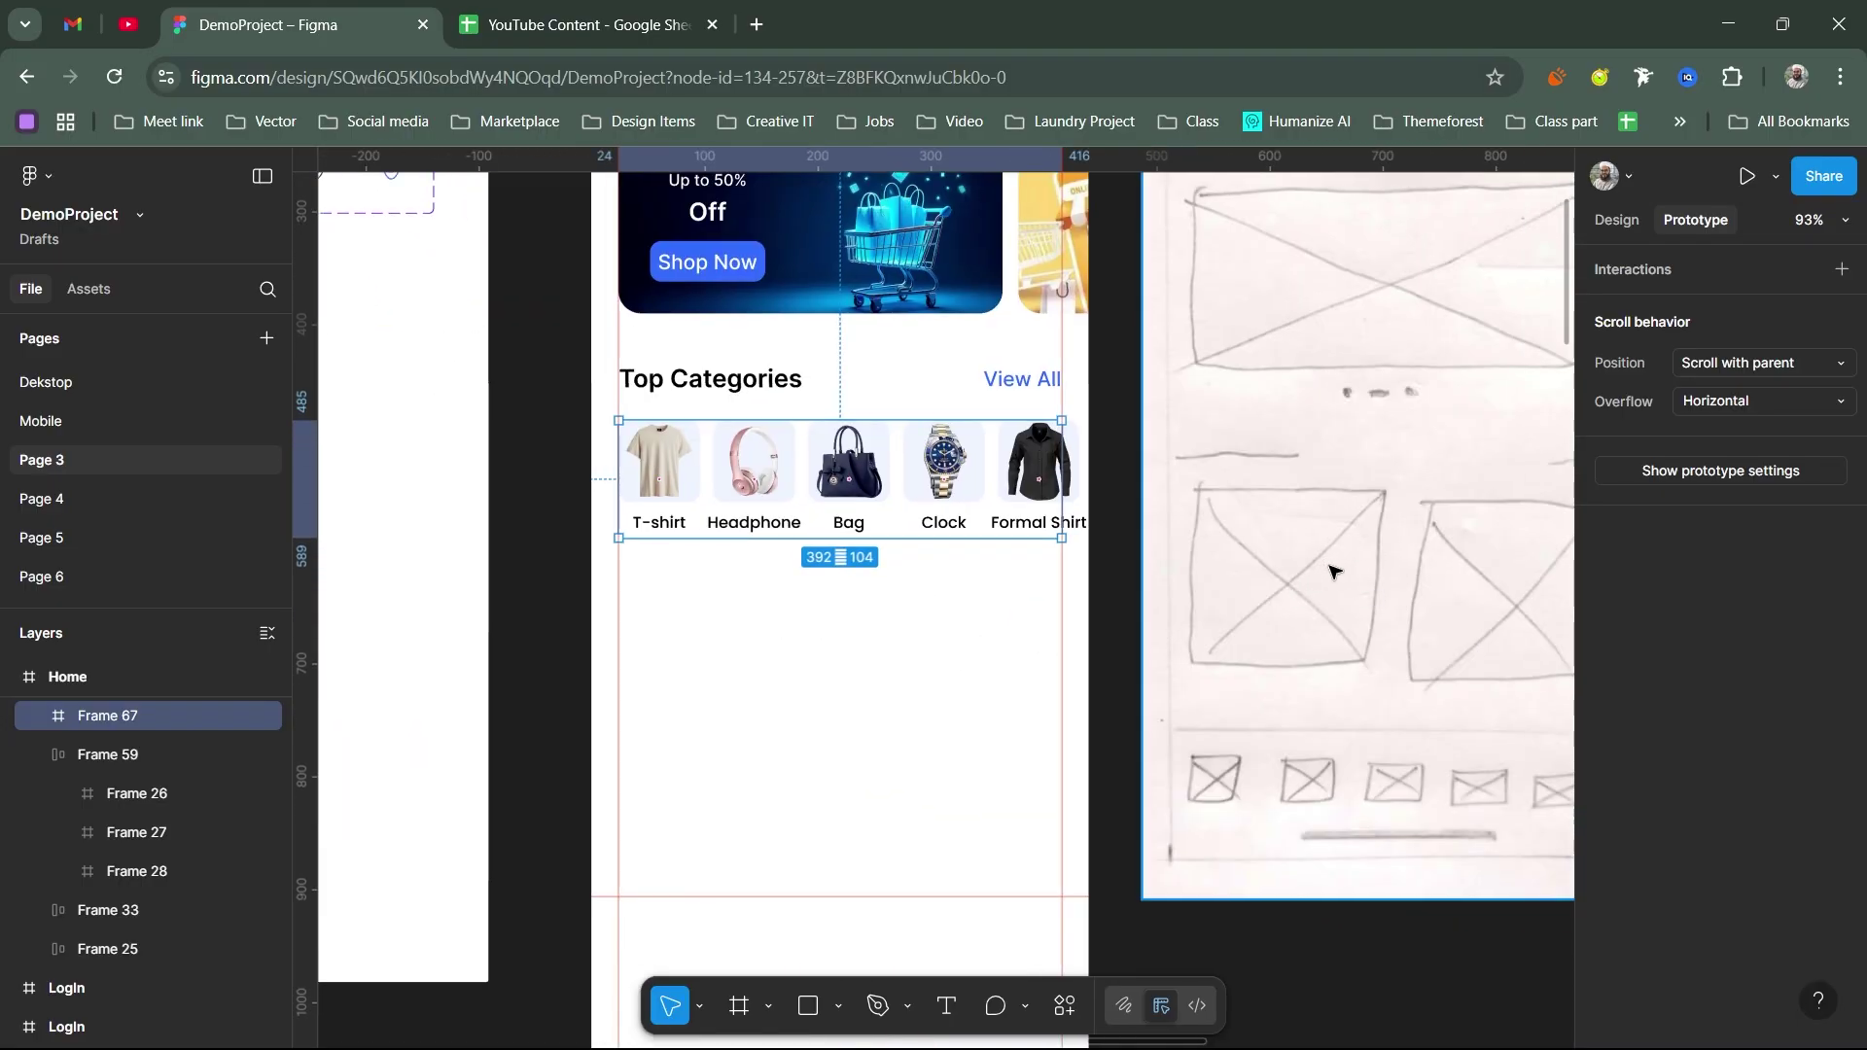
pyautogui.scroll(-1, 855, 604)
pyautogui.hscroll(3, 809, 662)
pyautogui.scroll(2, 809, 662)
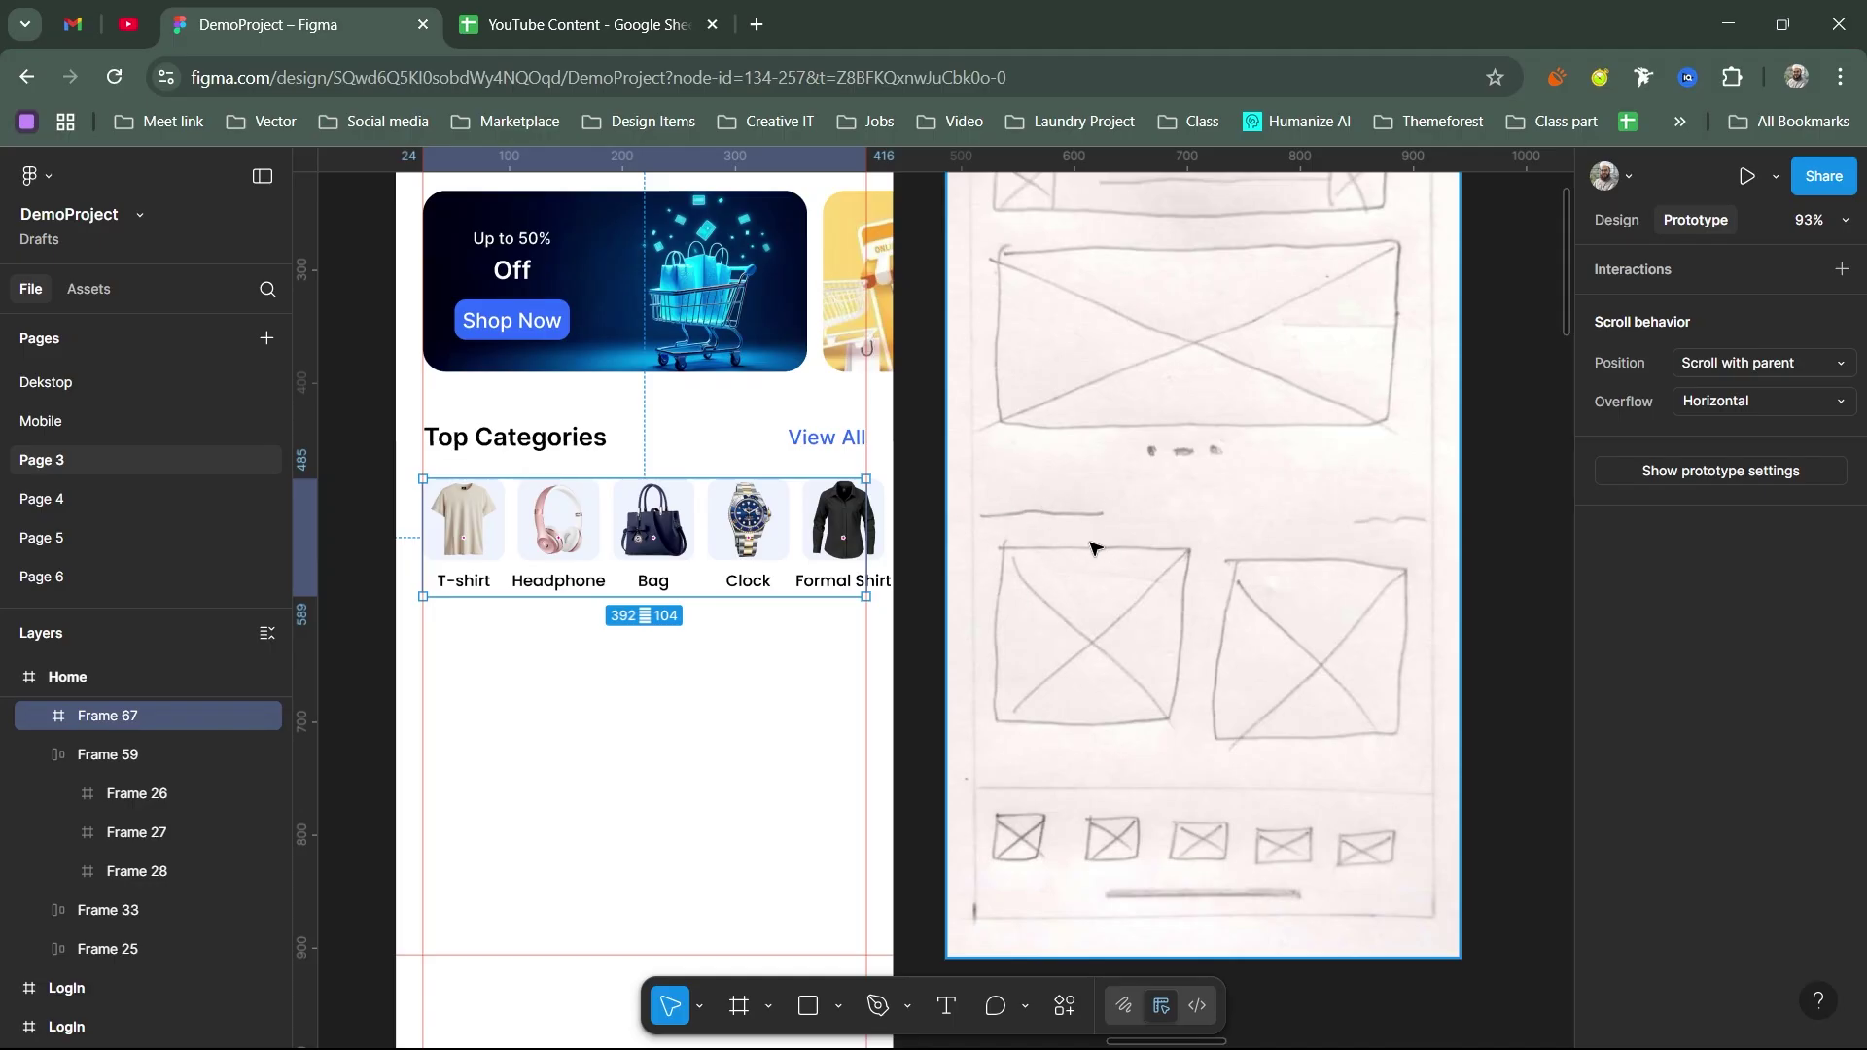
pyautogui.scroll(-1, 1108, 621)
pyautogui.hscroll(-1, 1109, 621)
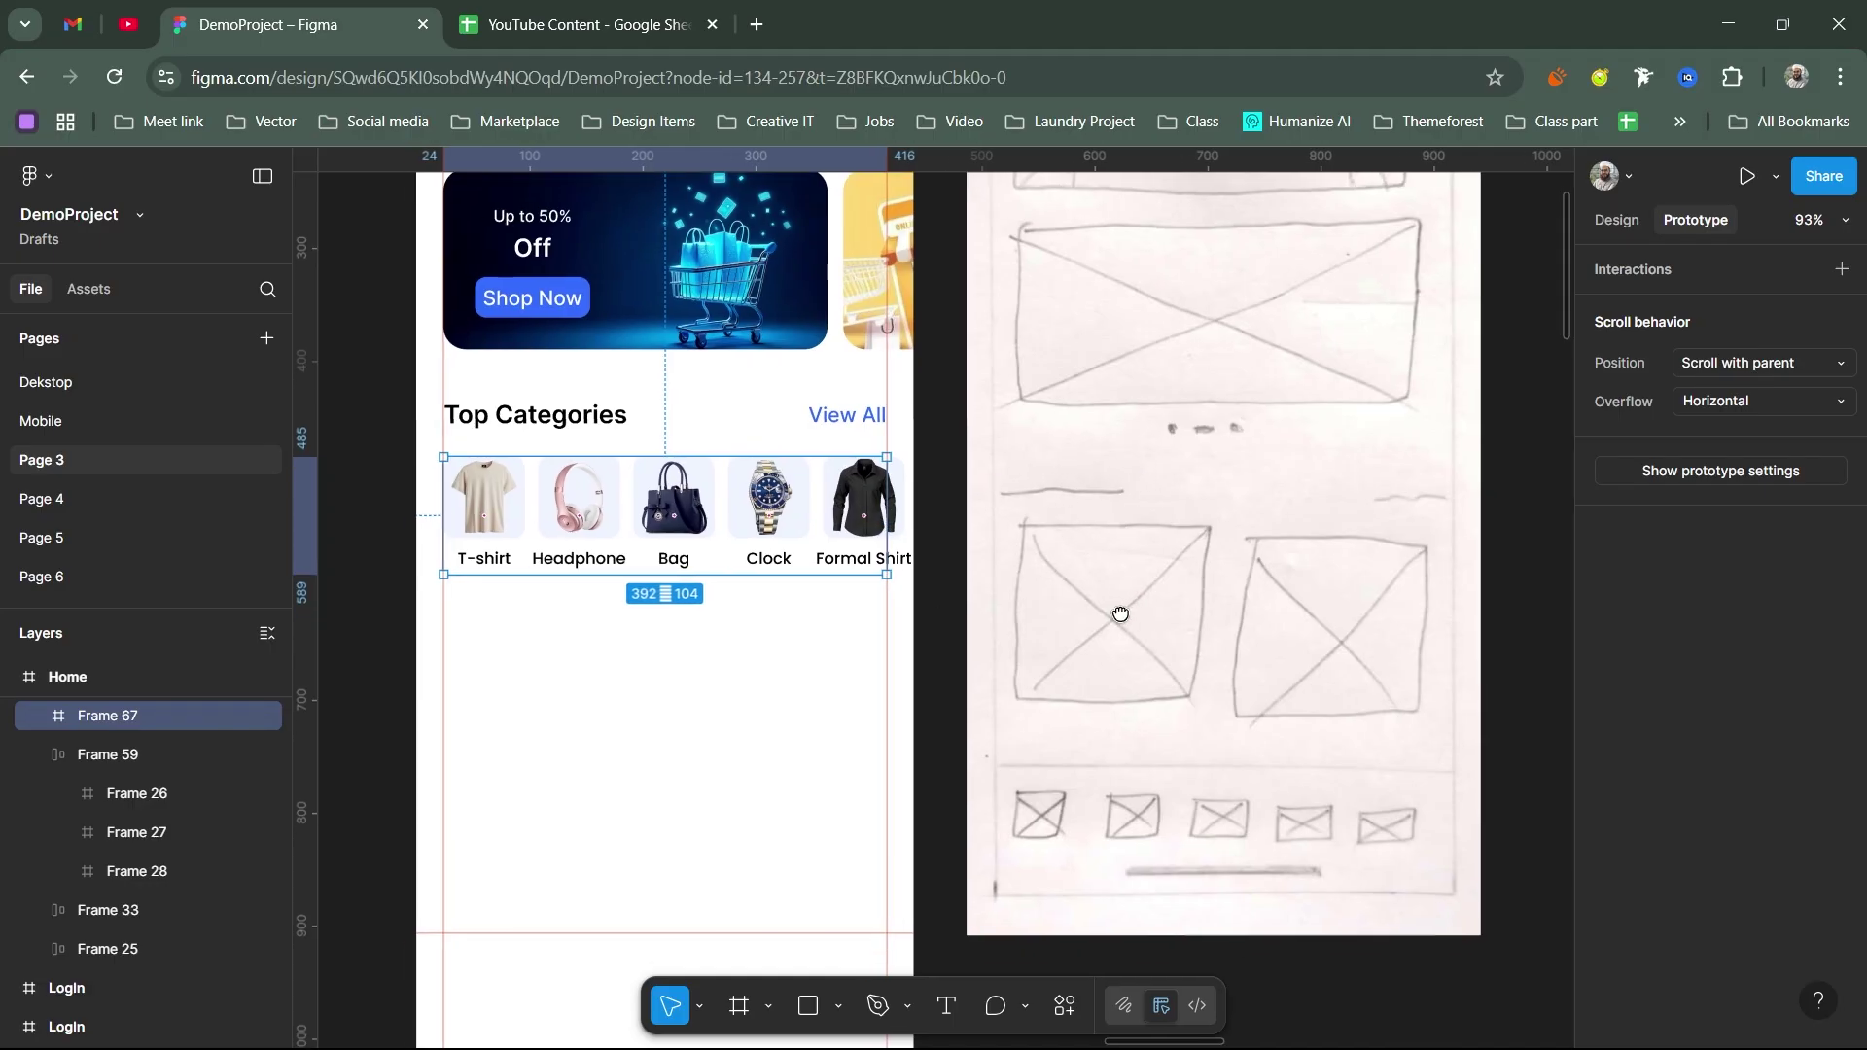
pyautogui.scroll(1, 1164, 538)
pyautogui.hscroll(-2, 1164, 538)
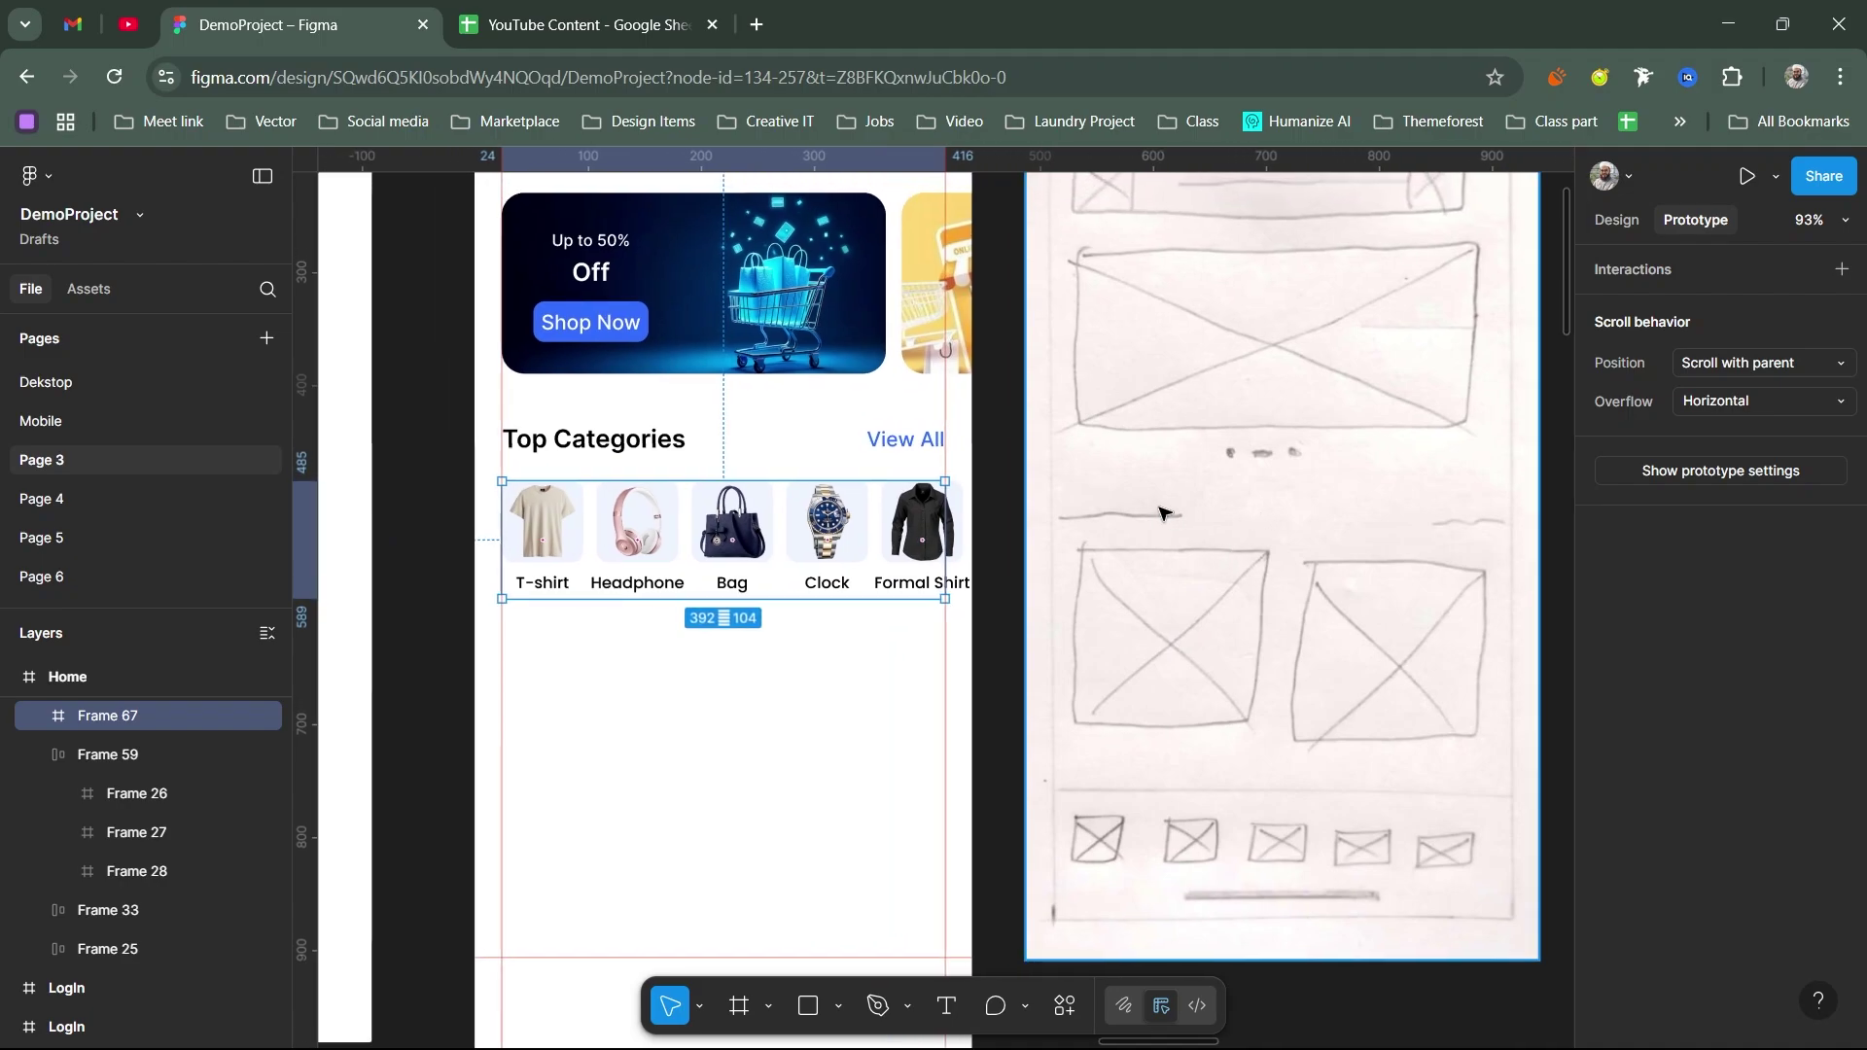
pyautogui.click(673, 704)
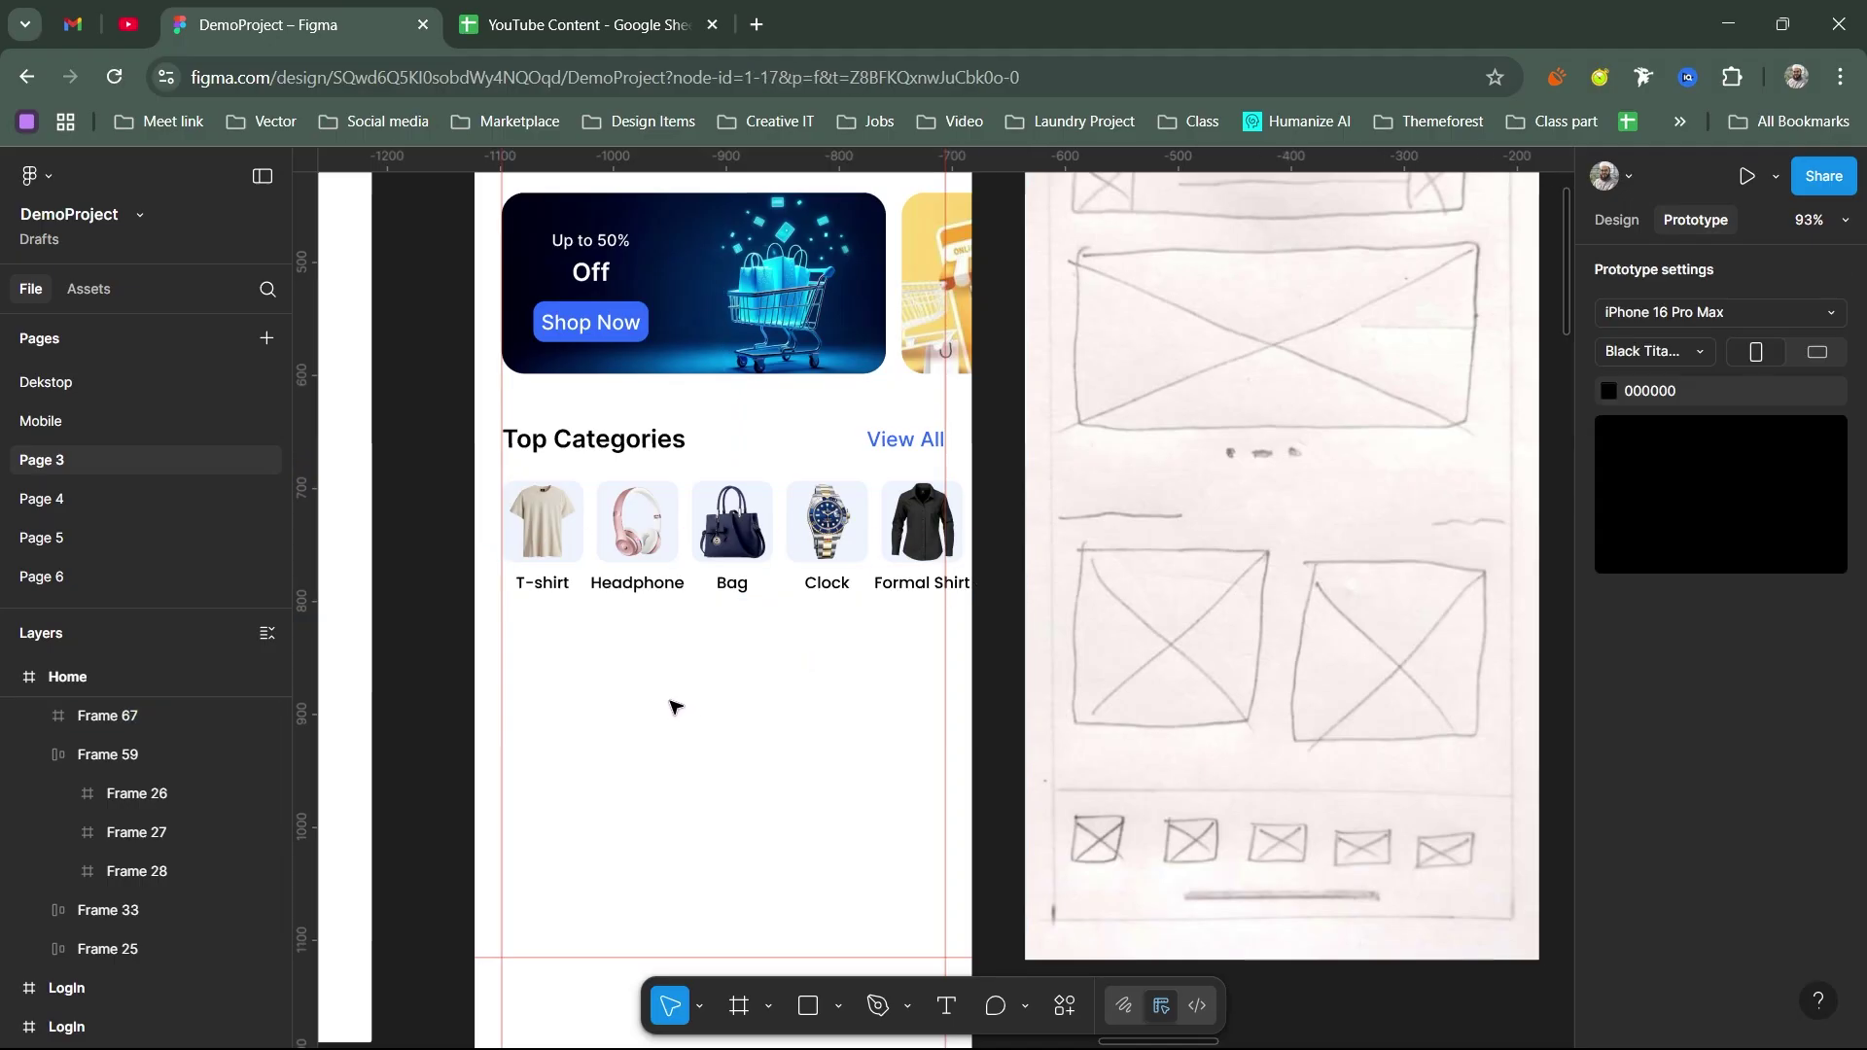
pyautogui.press('t')
pyautogui.click(616, 701)
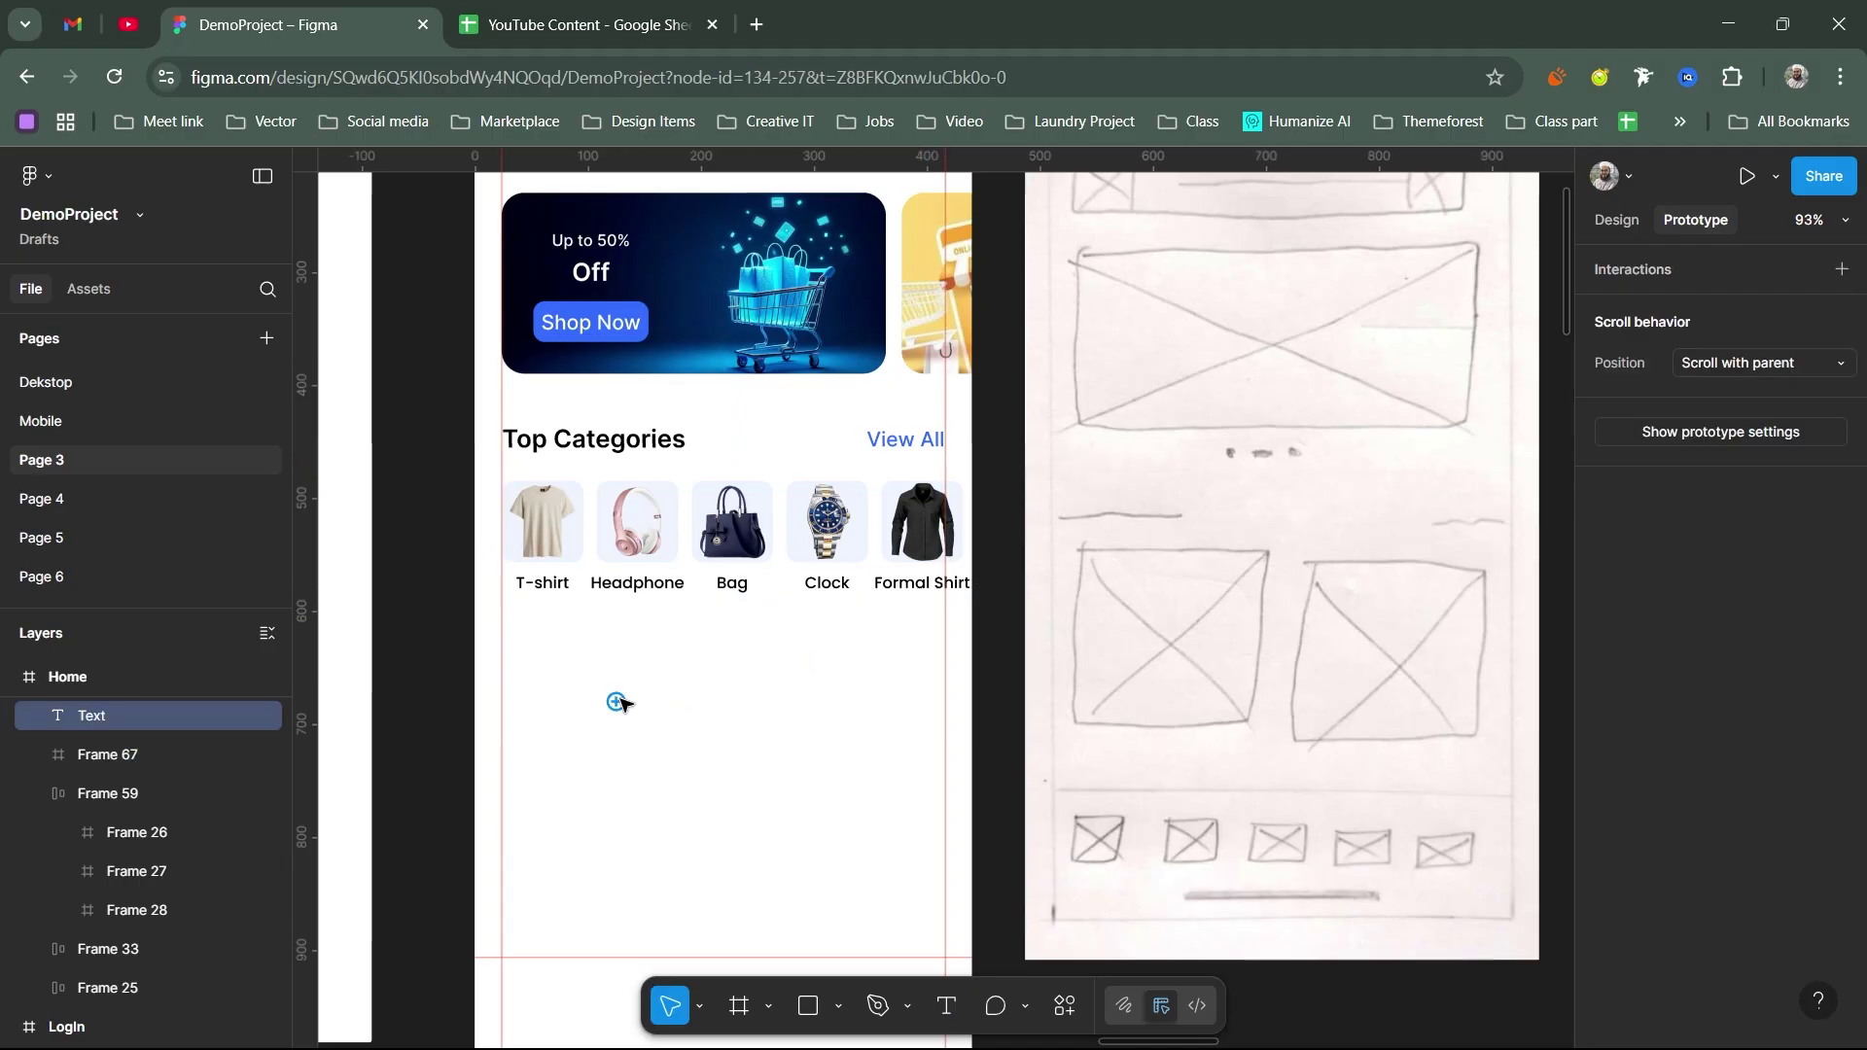
pyautogui.doubleClick(610, 439)
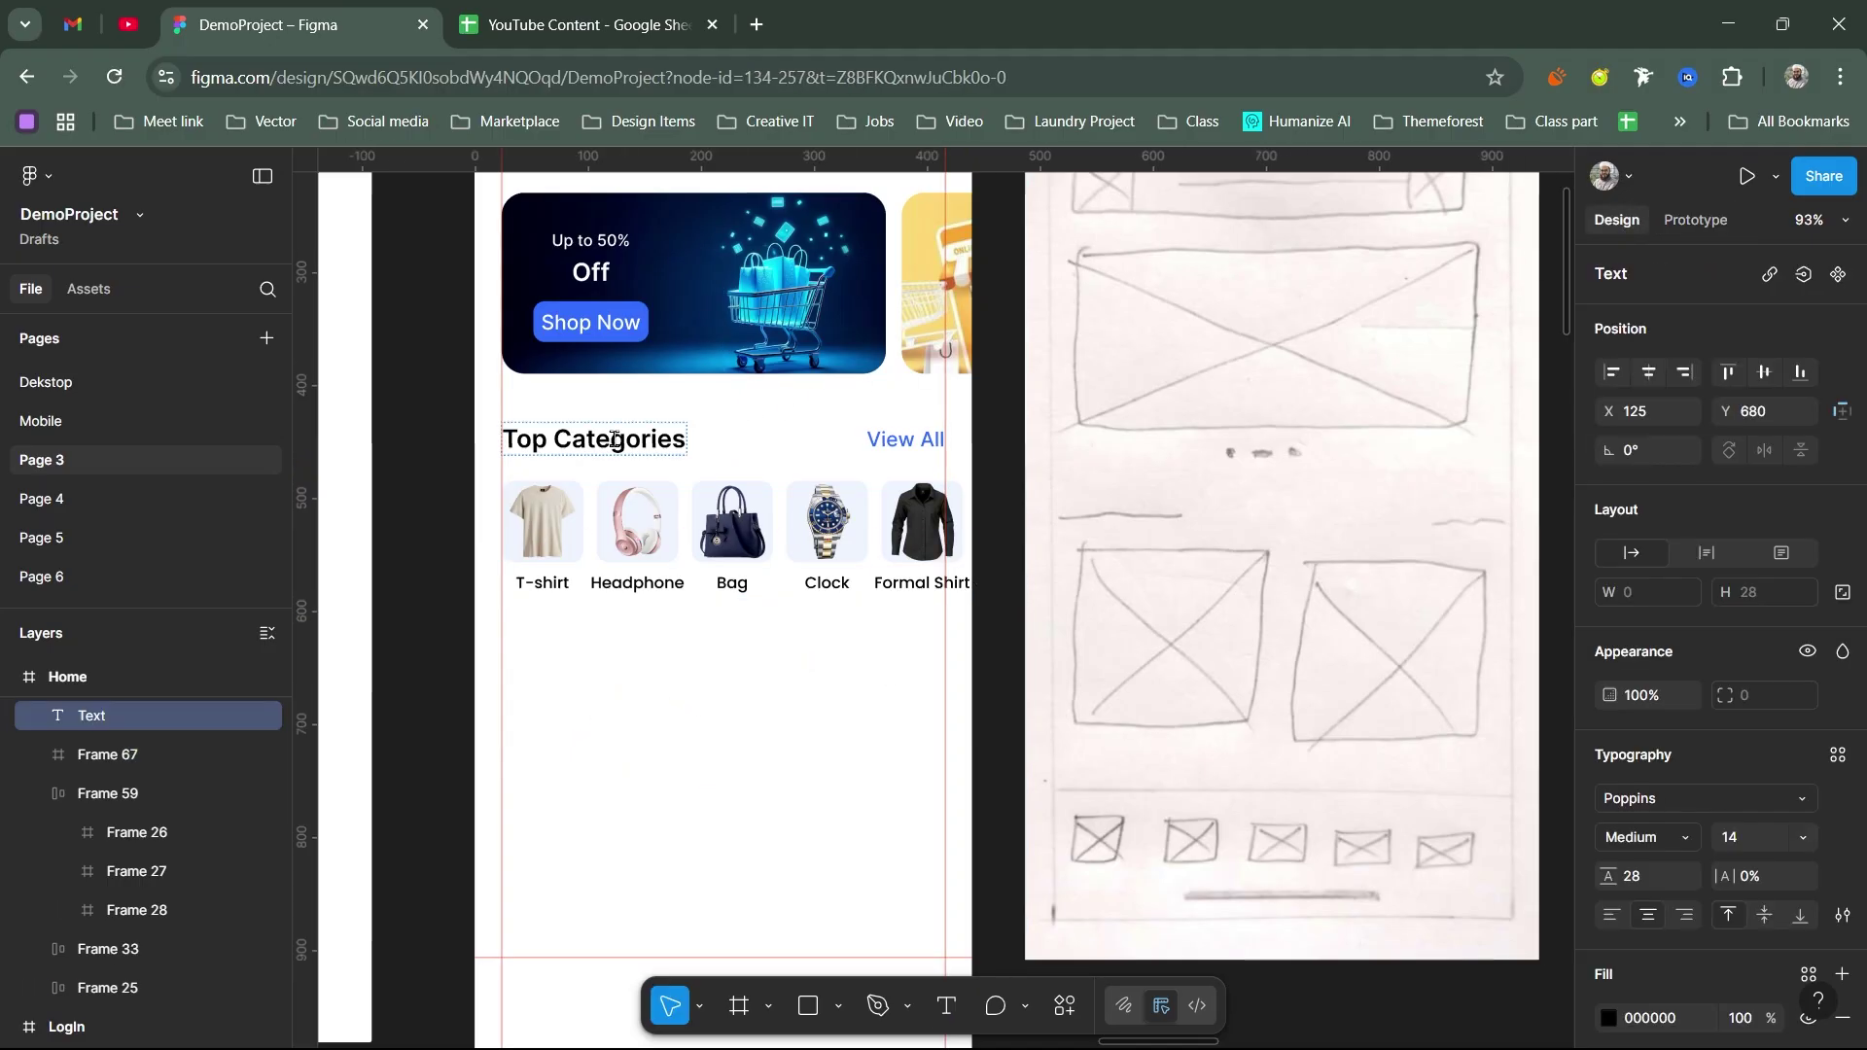
pyautogui.press('Escape')
pyautogui.click(763, 442)
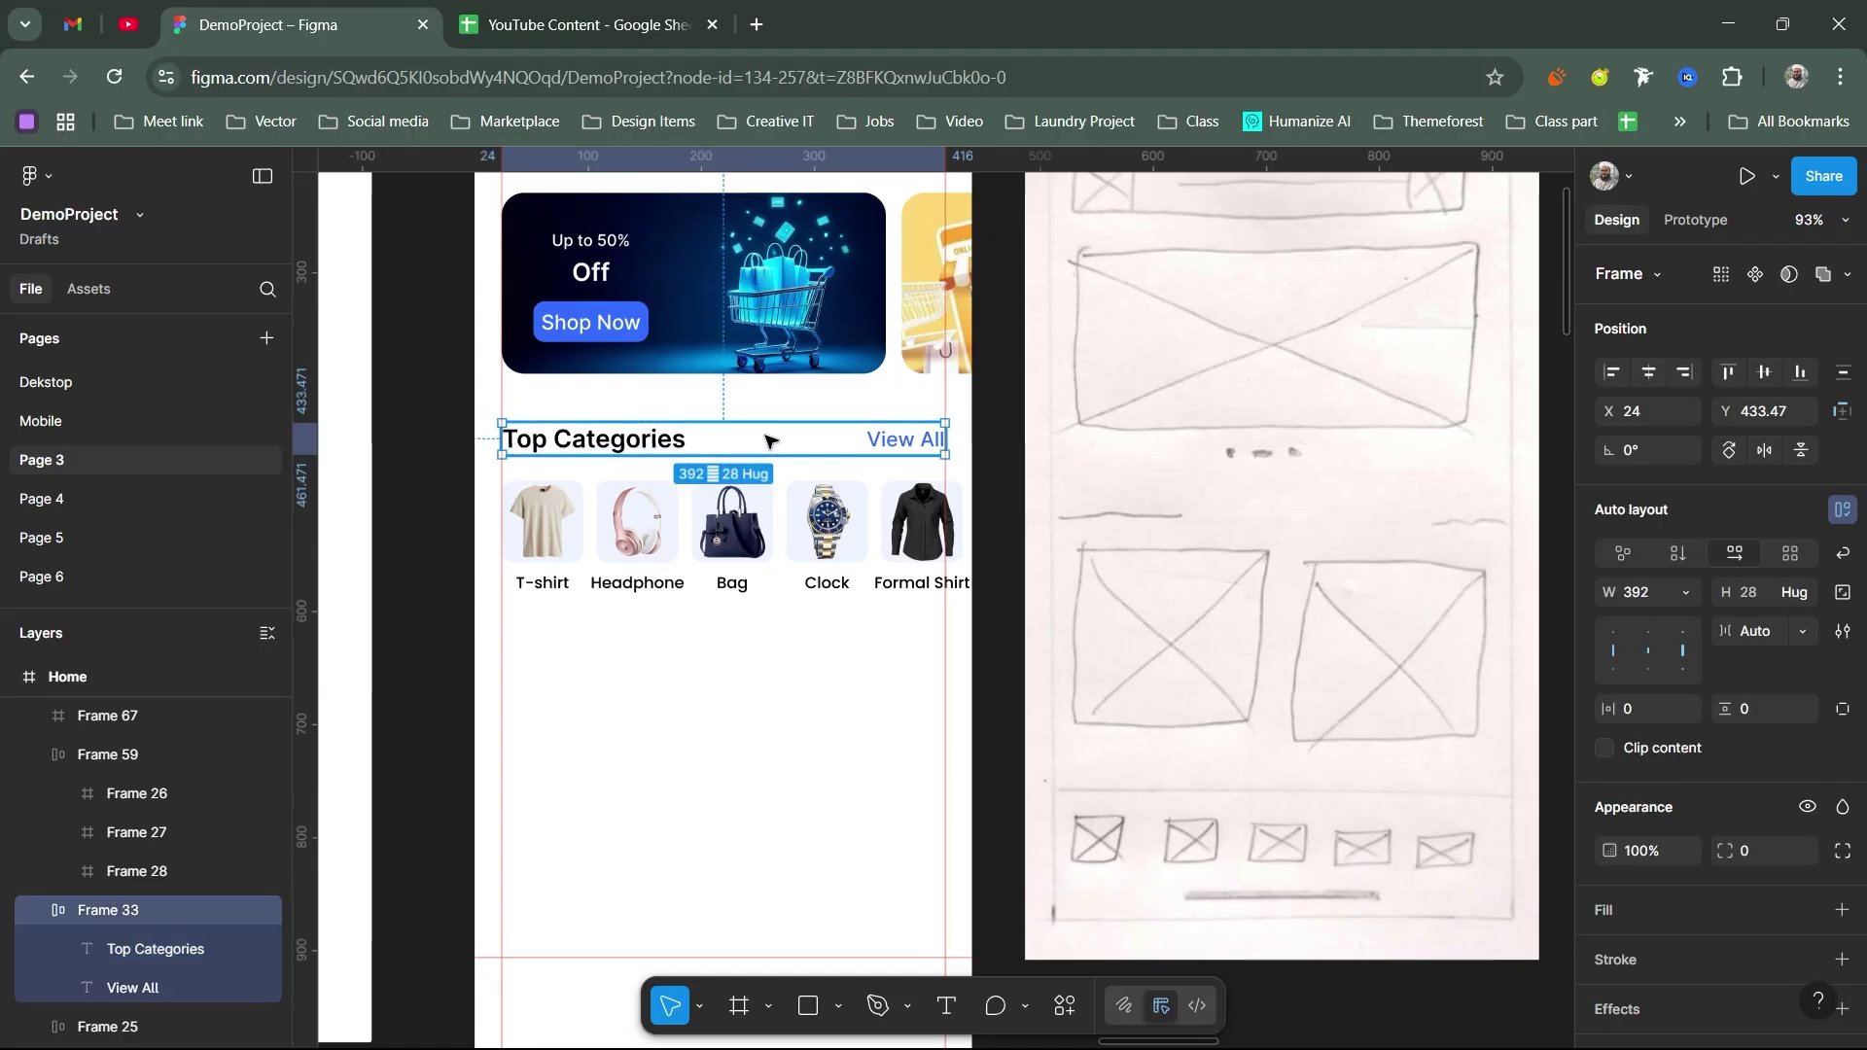
pyautogui.keyDown('alt'); pyautogui.moveTo(763, 443); pyautogui.dragTo(765, 638); pyautogui.keyUp('alt')
pyautogui.hotkey('ctrl', 'z')
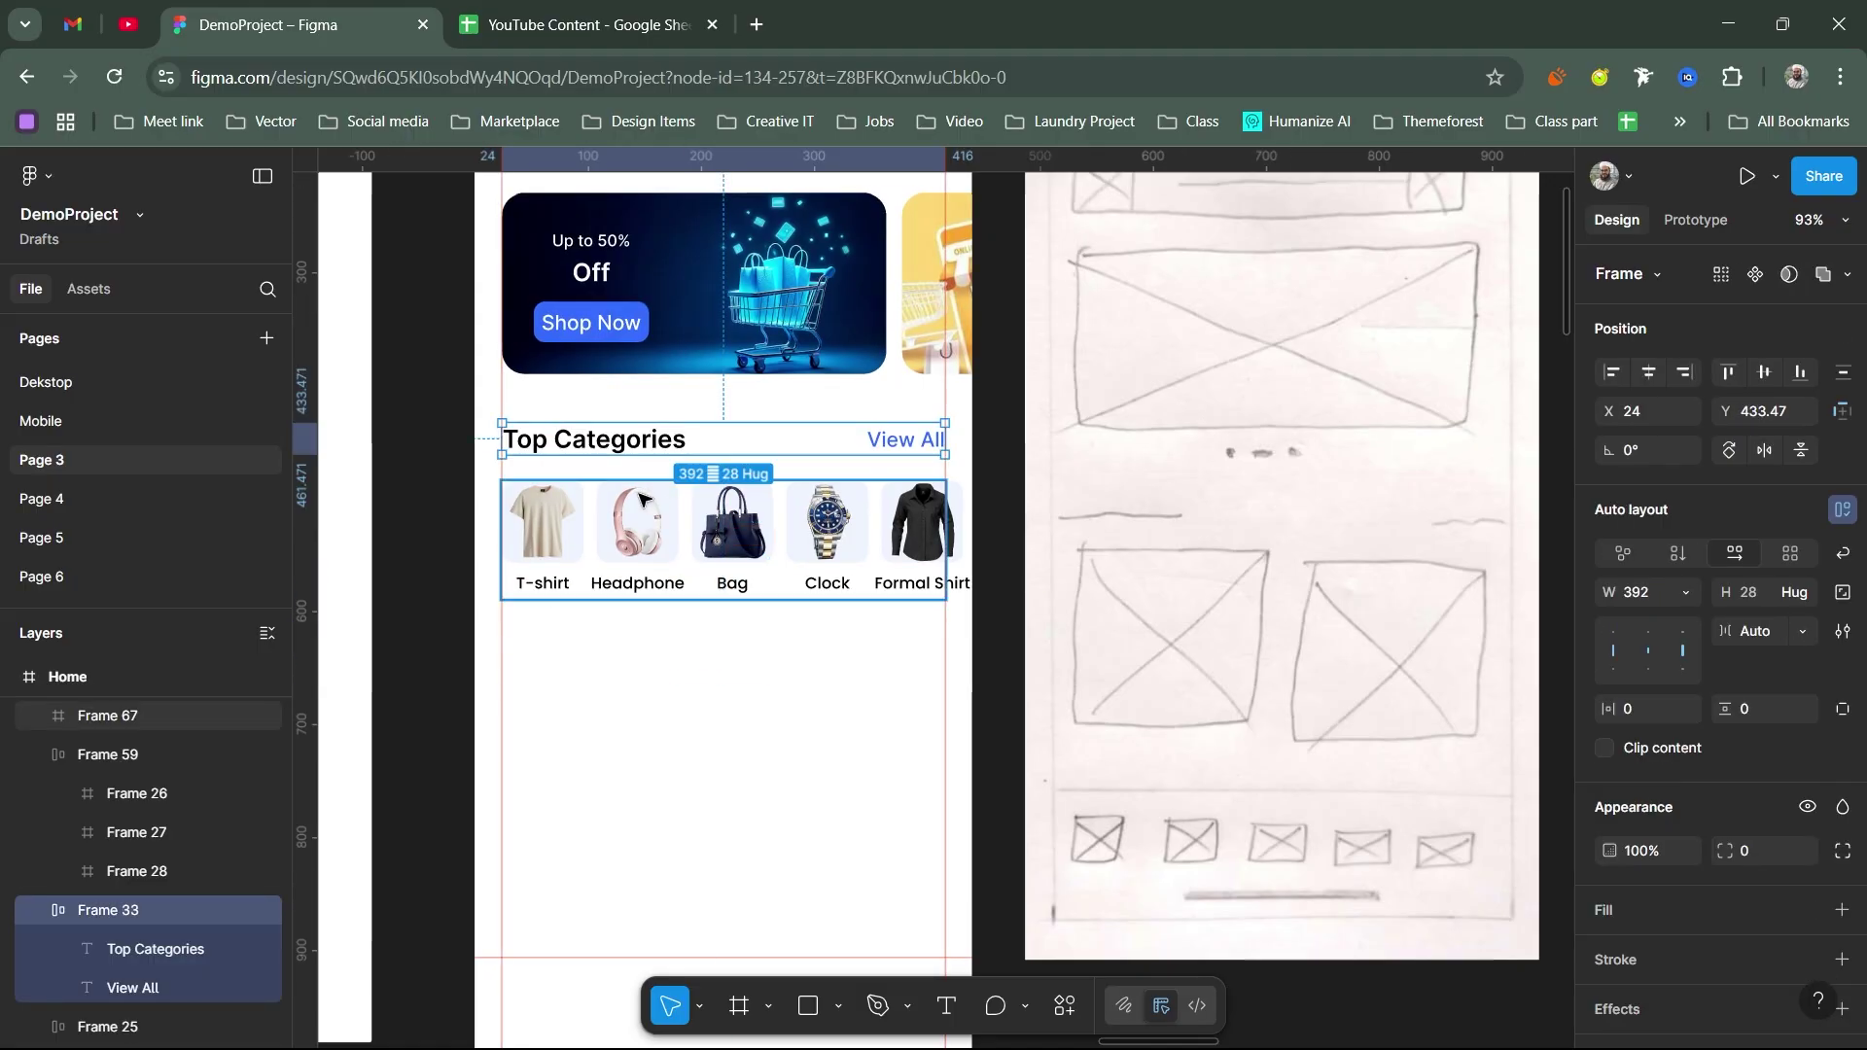
# Step: Select the Top Categories header together with the category row and set their vertical spacing to 22
pyautogui.keyDown('shift'); pyautogui.click(662, 496); pyautogui.keyUp('shift')
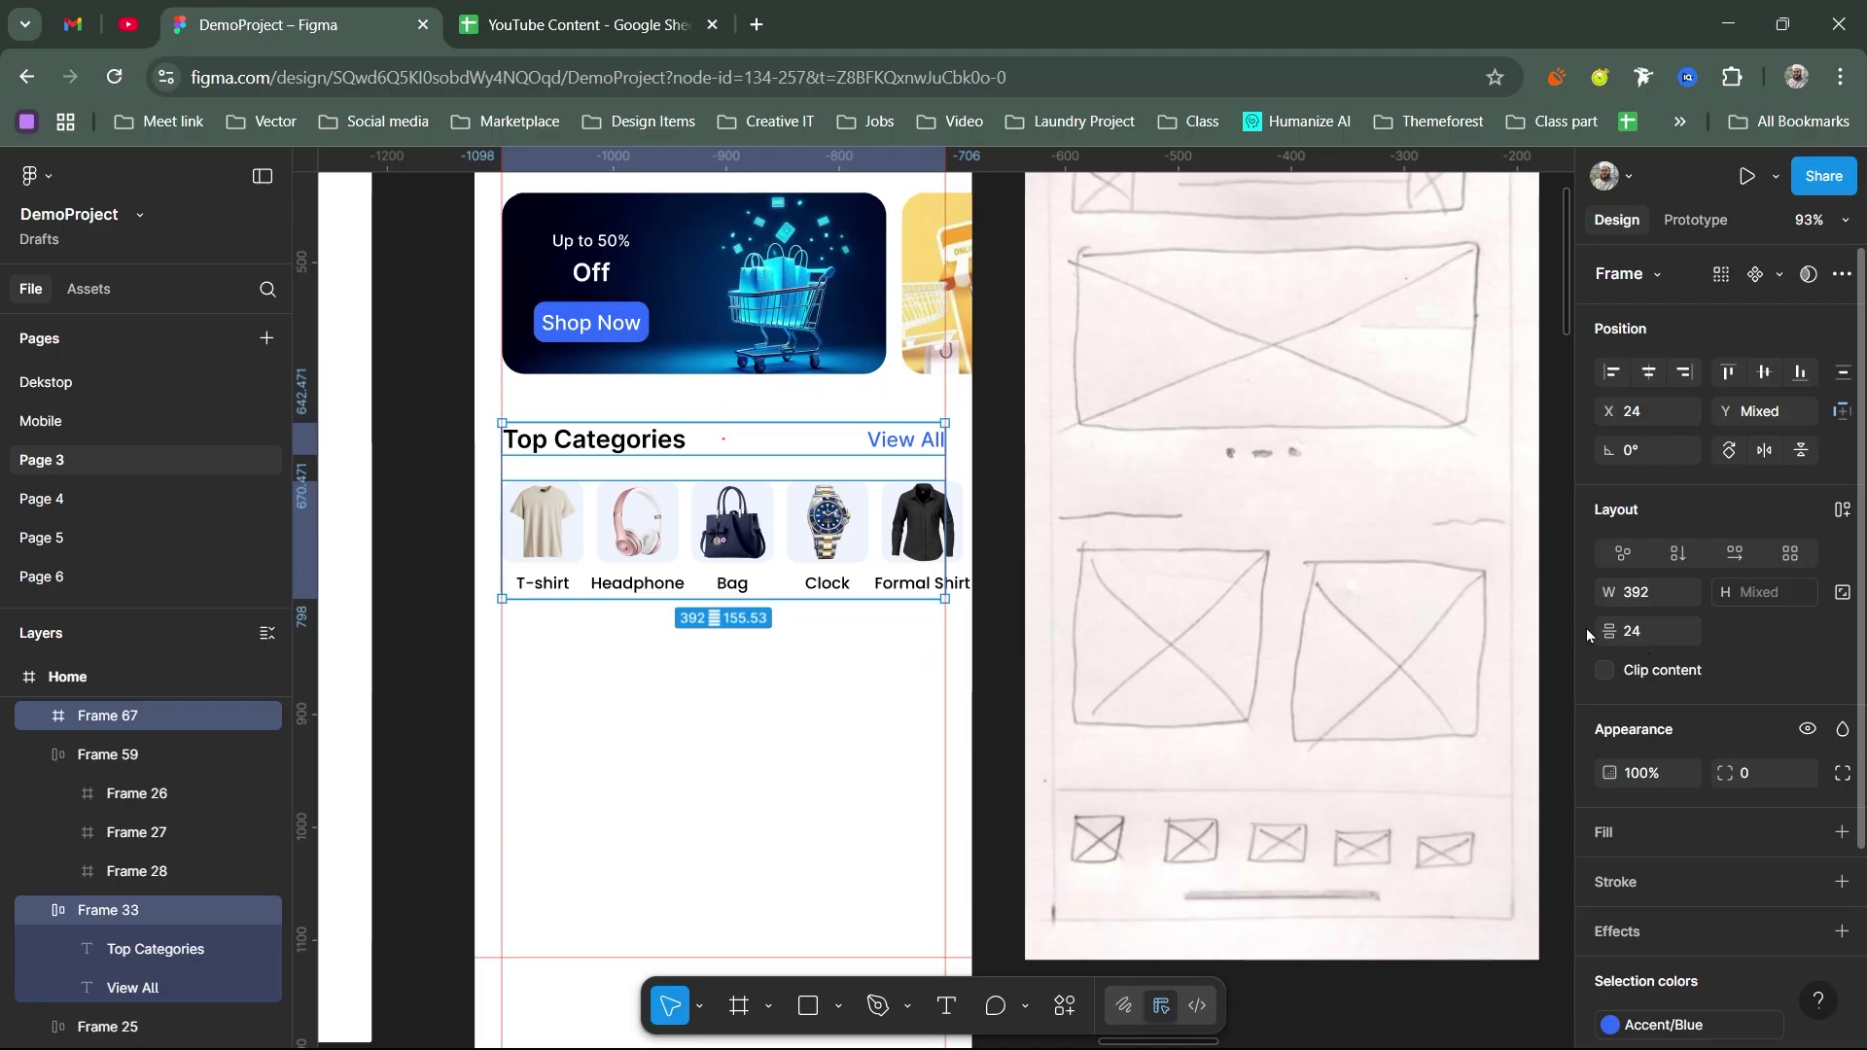
pyautogui.click(1638, 633)
pyautogui.press('Return')
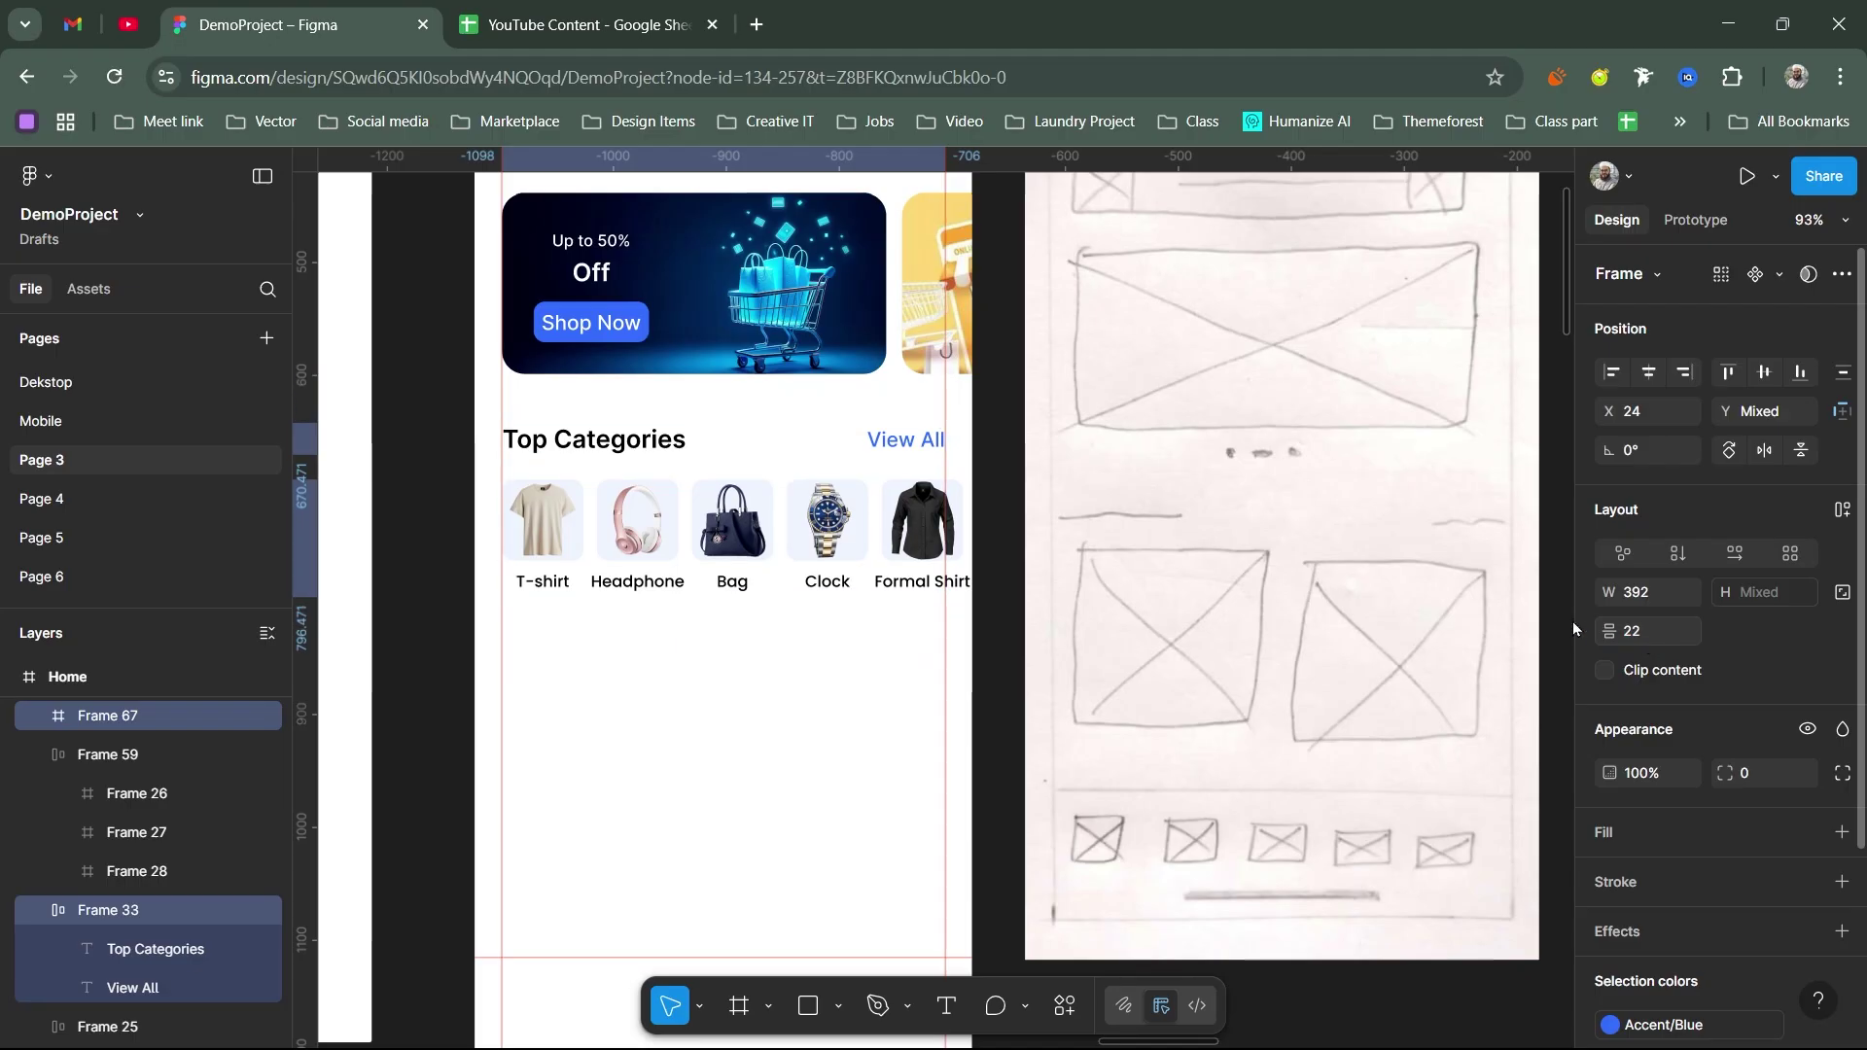
pyautogui.press('Return')
# Step: Duplicate the Top Categories header with its View All link below the category cards, at Y 618
pyautogui.keyDown('ctrl'); pyautogui.scroll(2, 846, 642); pyautogui.keyUp('ctrl')
pyautogui.scroll(3, 807, 377)
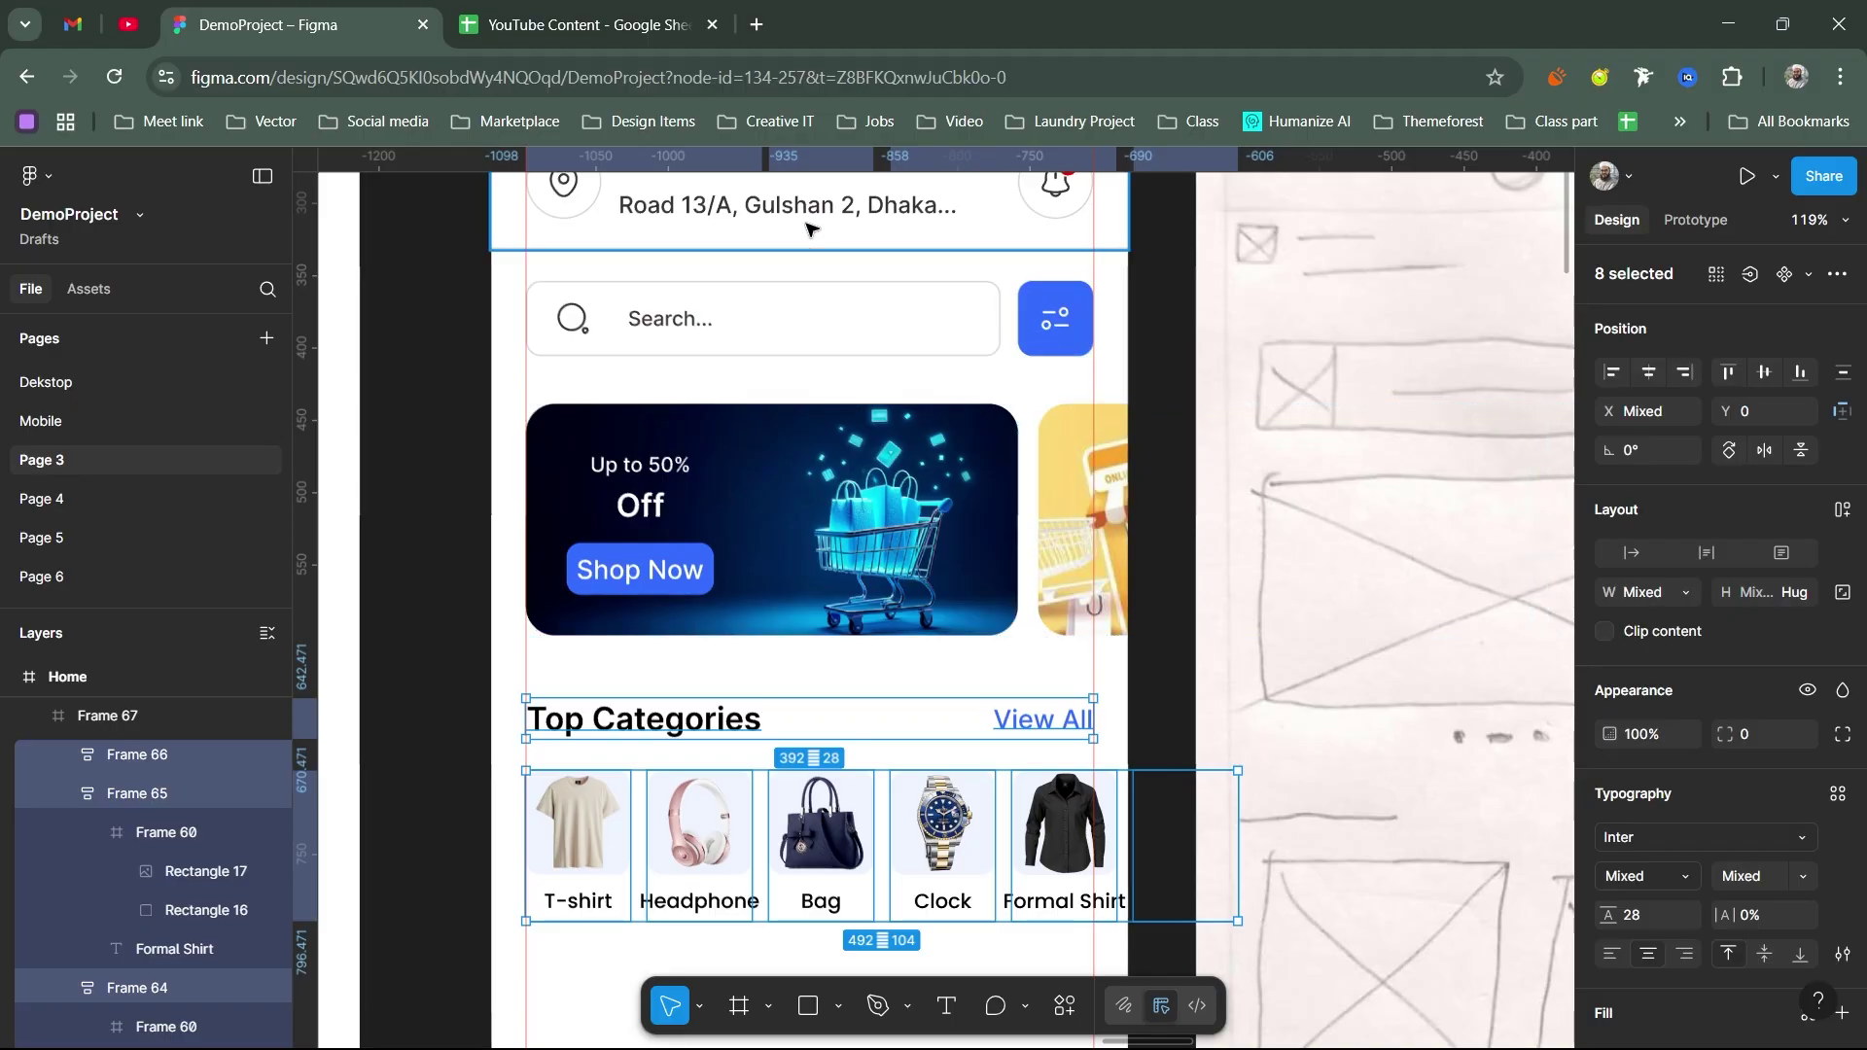
pyautogui.scroll(-4, 816, 680)
pyautogui.click(733, 485)
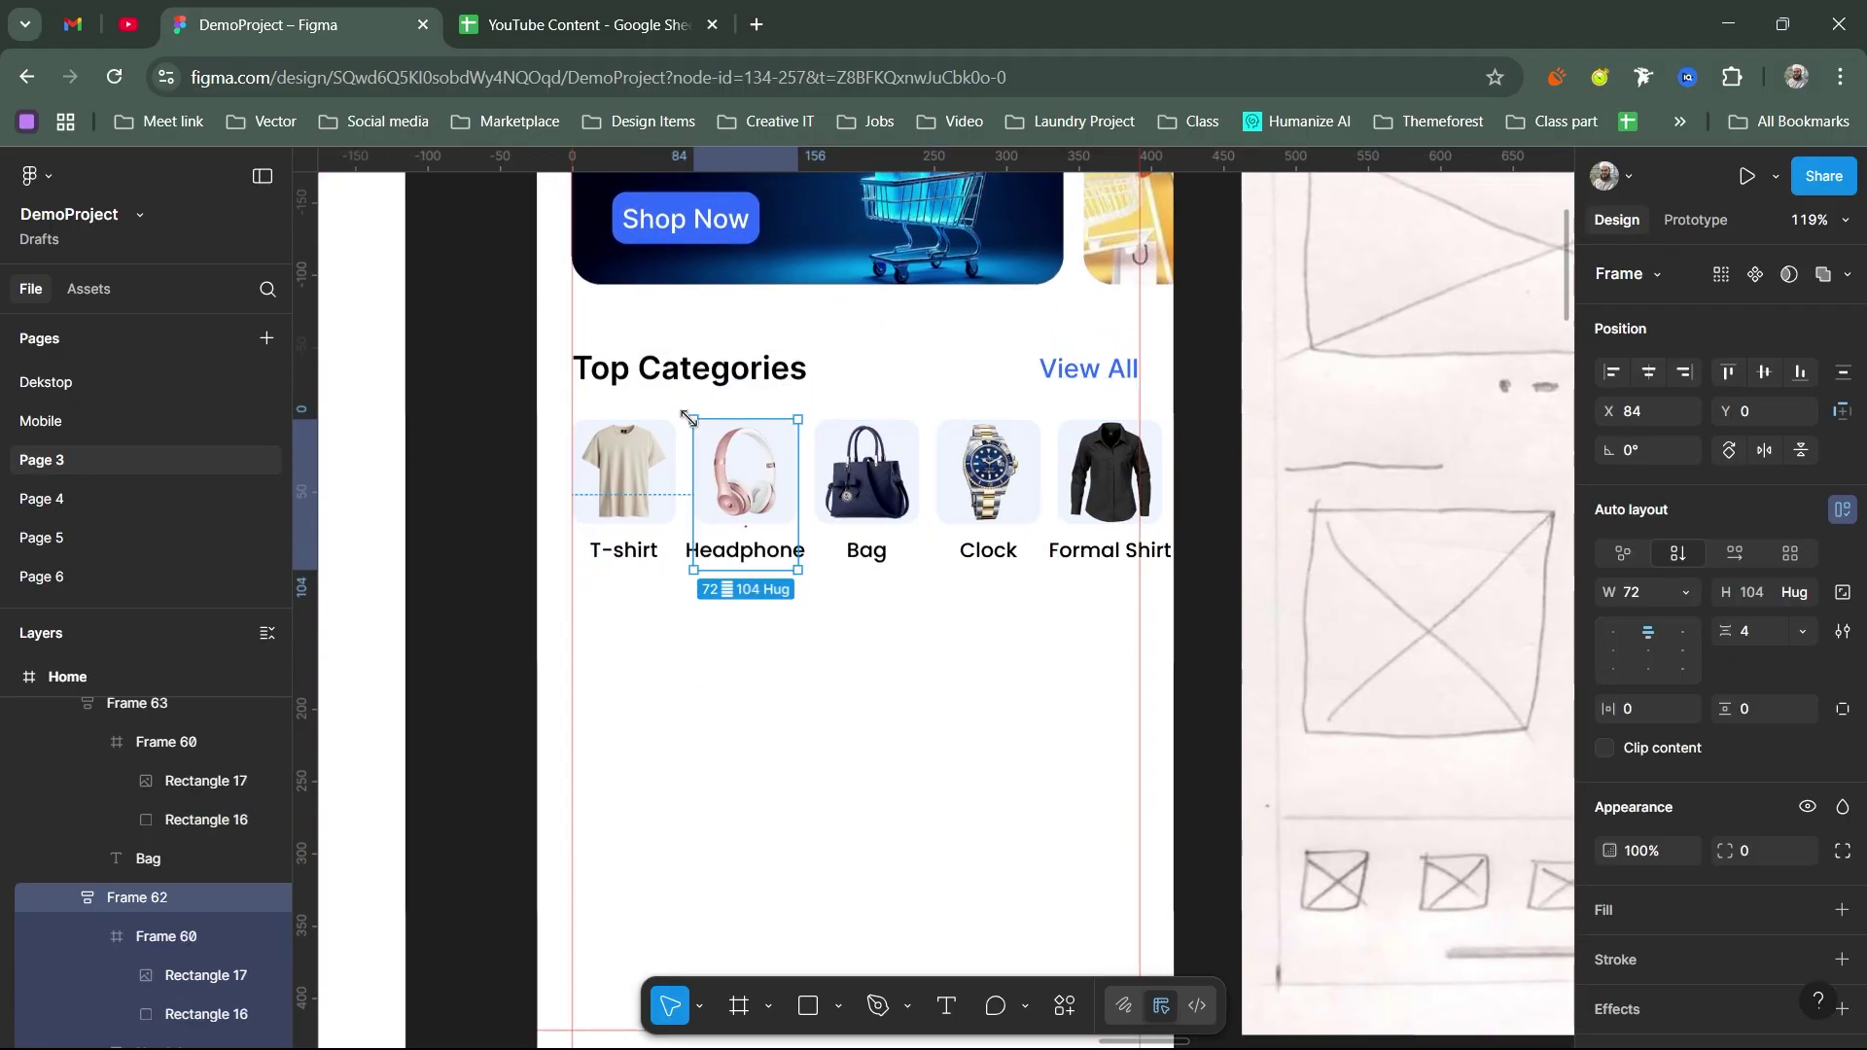
pyautogui.keyDown('alt'); pyautogui.moveTo(799, 371); pyautogui.dragTo(814, 630); pyautogui.keyUp('alt')
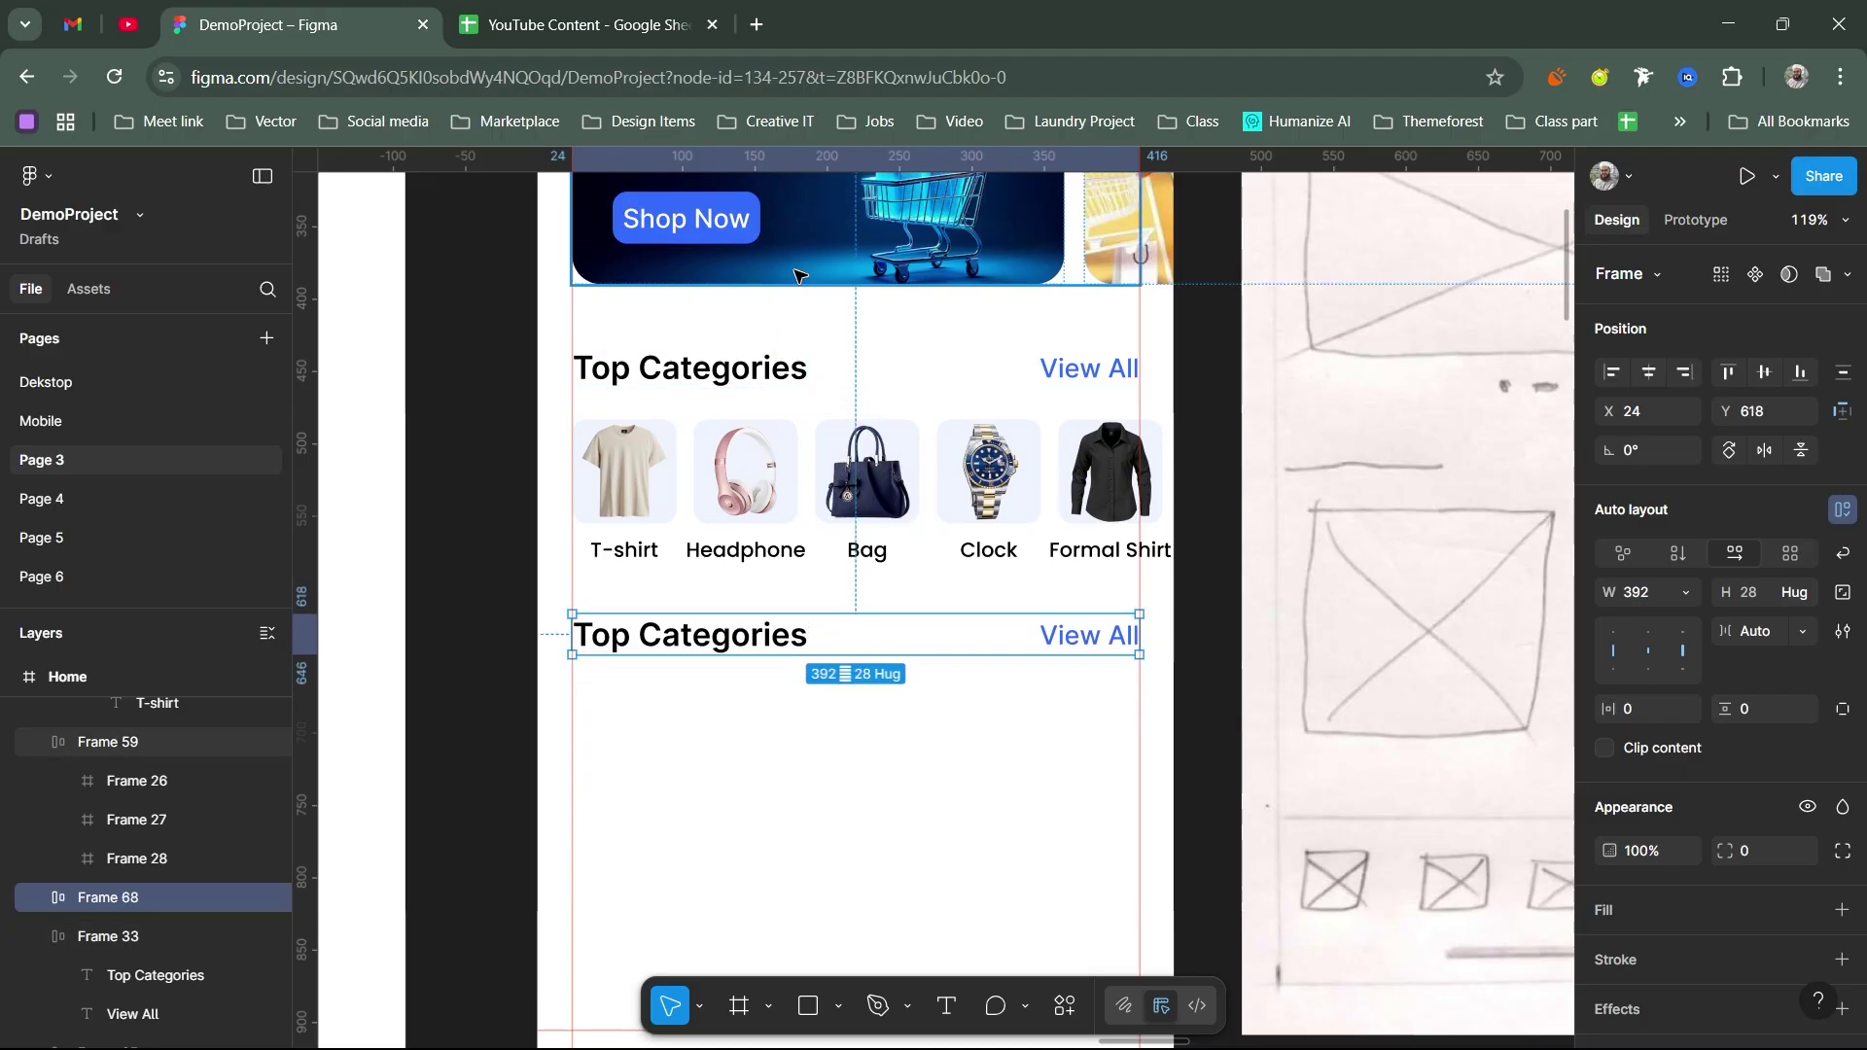
# Step: Set the vertical spacing between the promotional banner row and the original Top Categories header to 30
pyautogui.click(758, 369)
pyautogui.keyDown('shift'); pyautogui.click(786, 281); pyautogui.keyUp('shift')
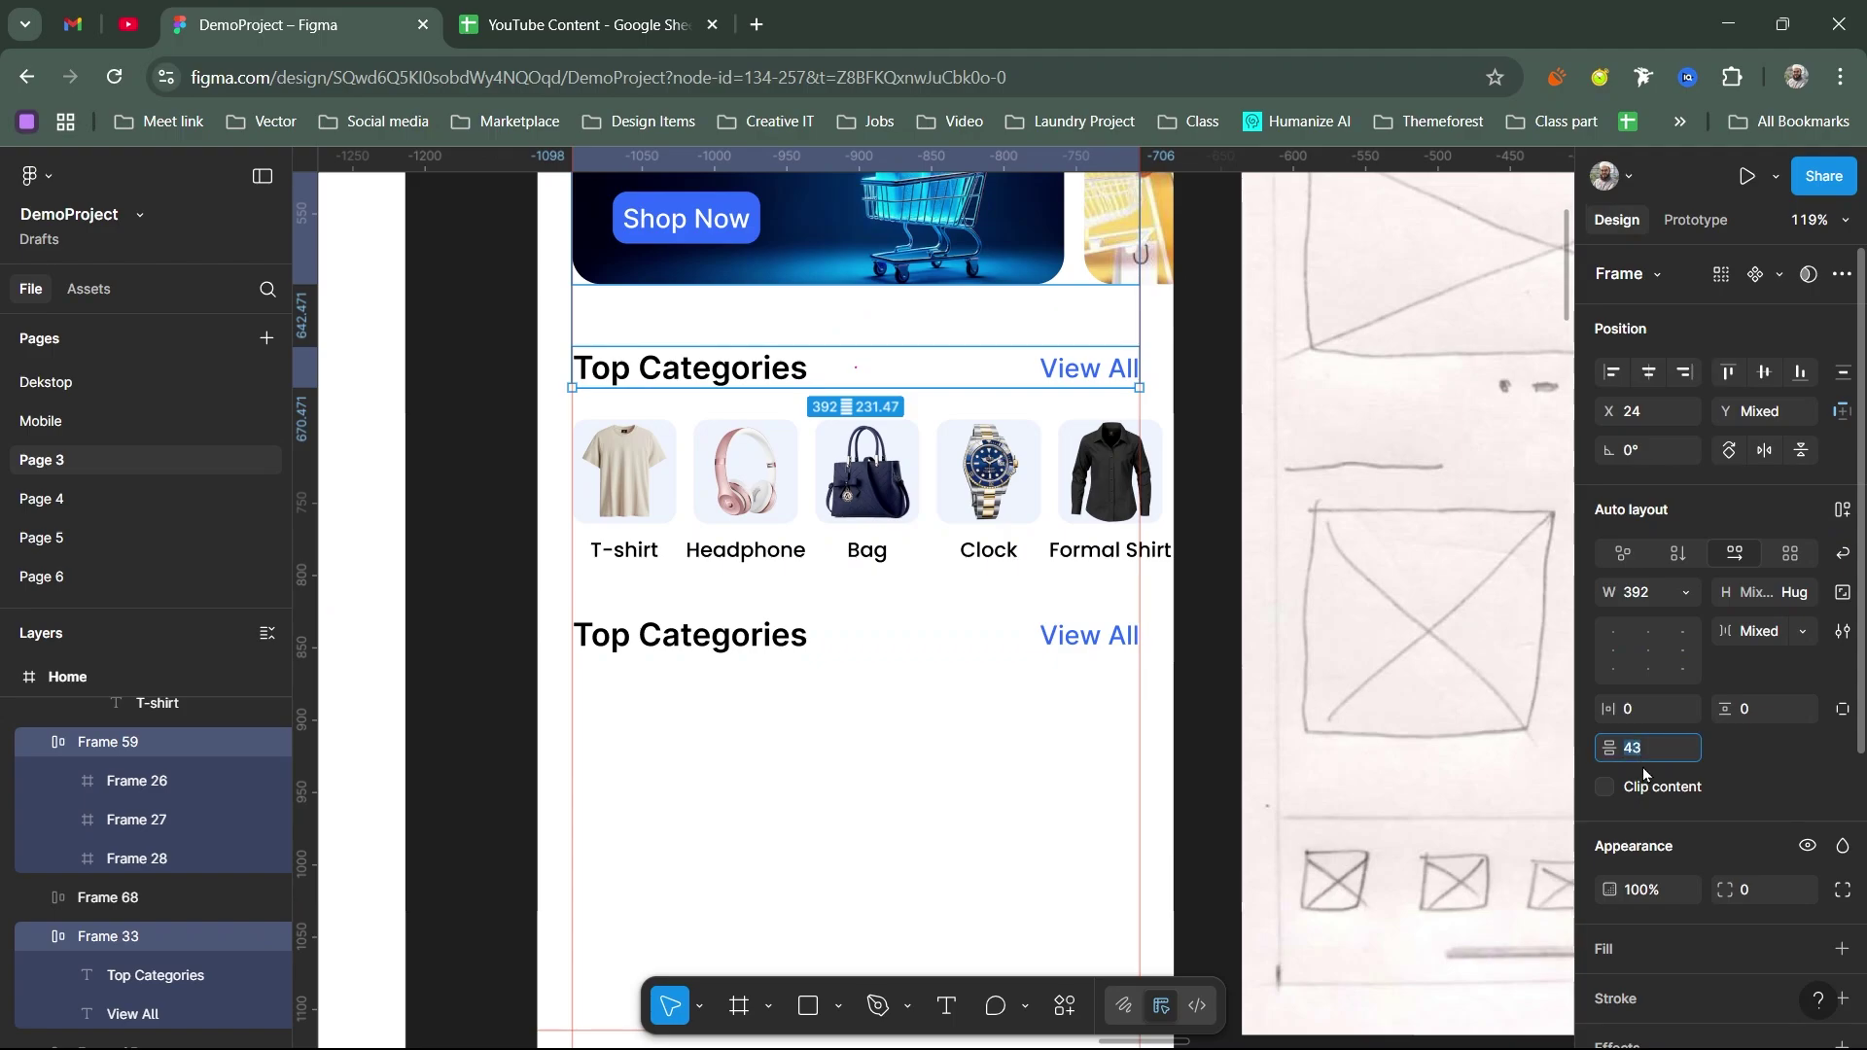
pyautogui.write('30')
pyautogui.press('Return')
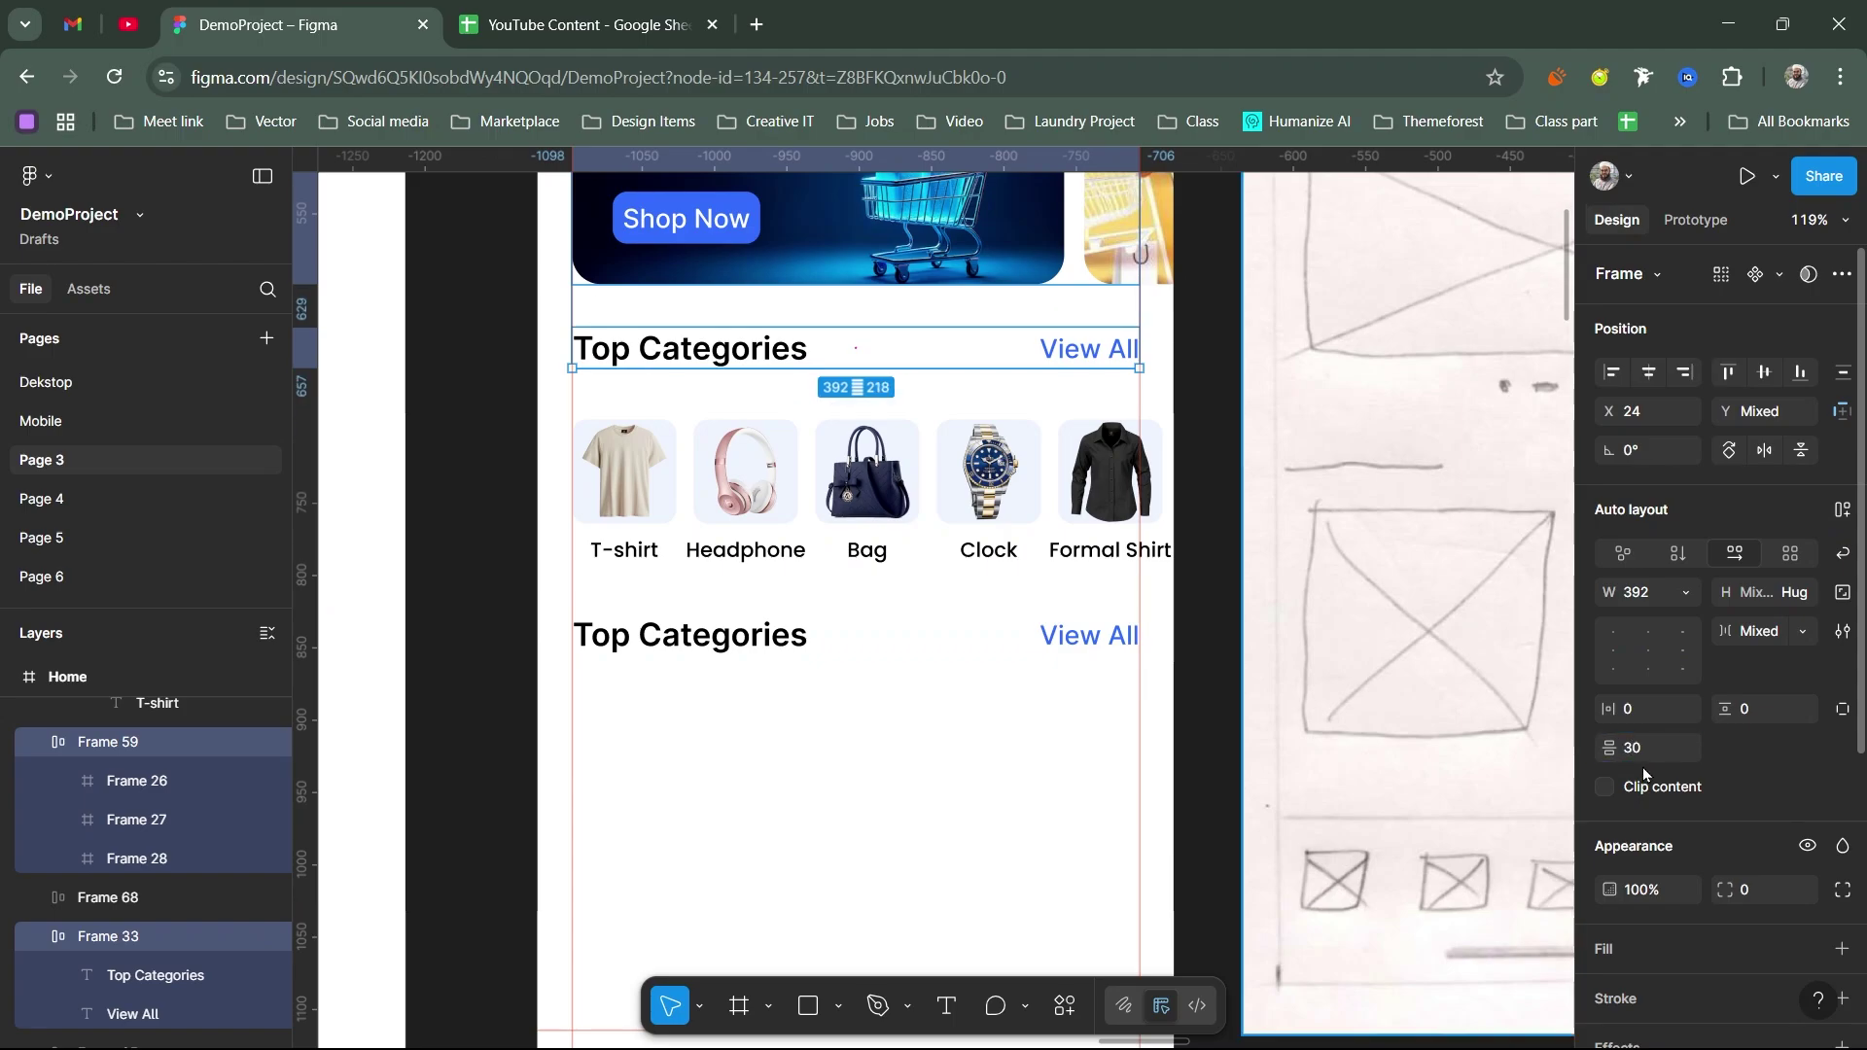
# Step: Move the category card row up under its header and set the vertical spacing between them to 22
pyautogui.click(924, 462)
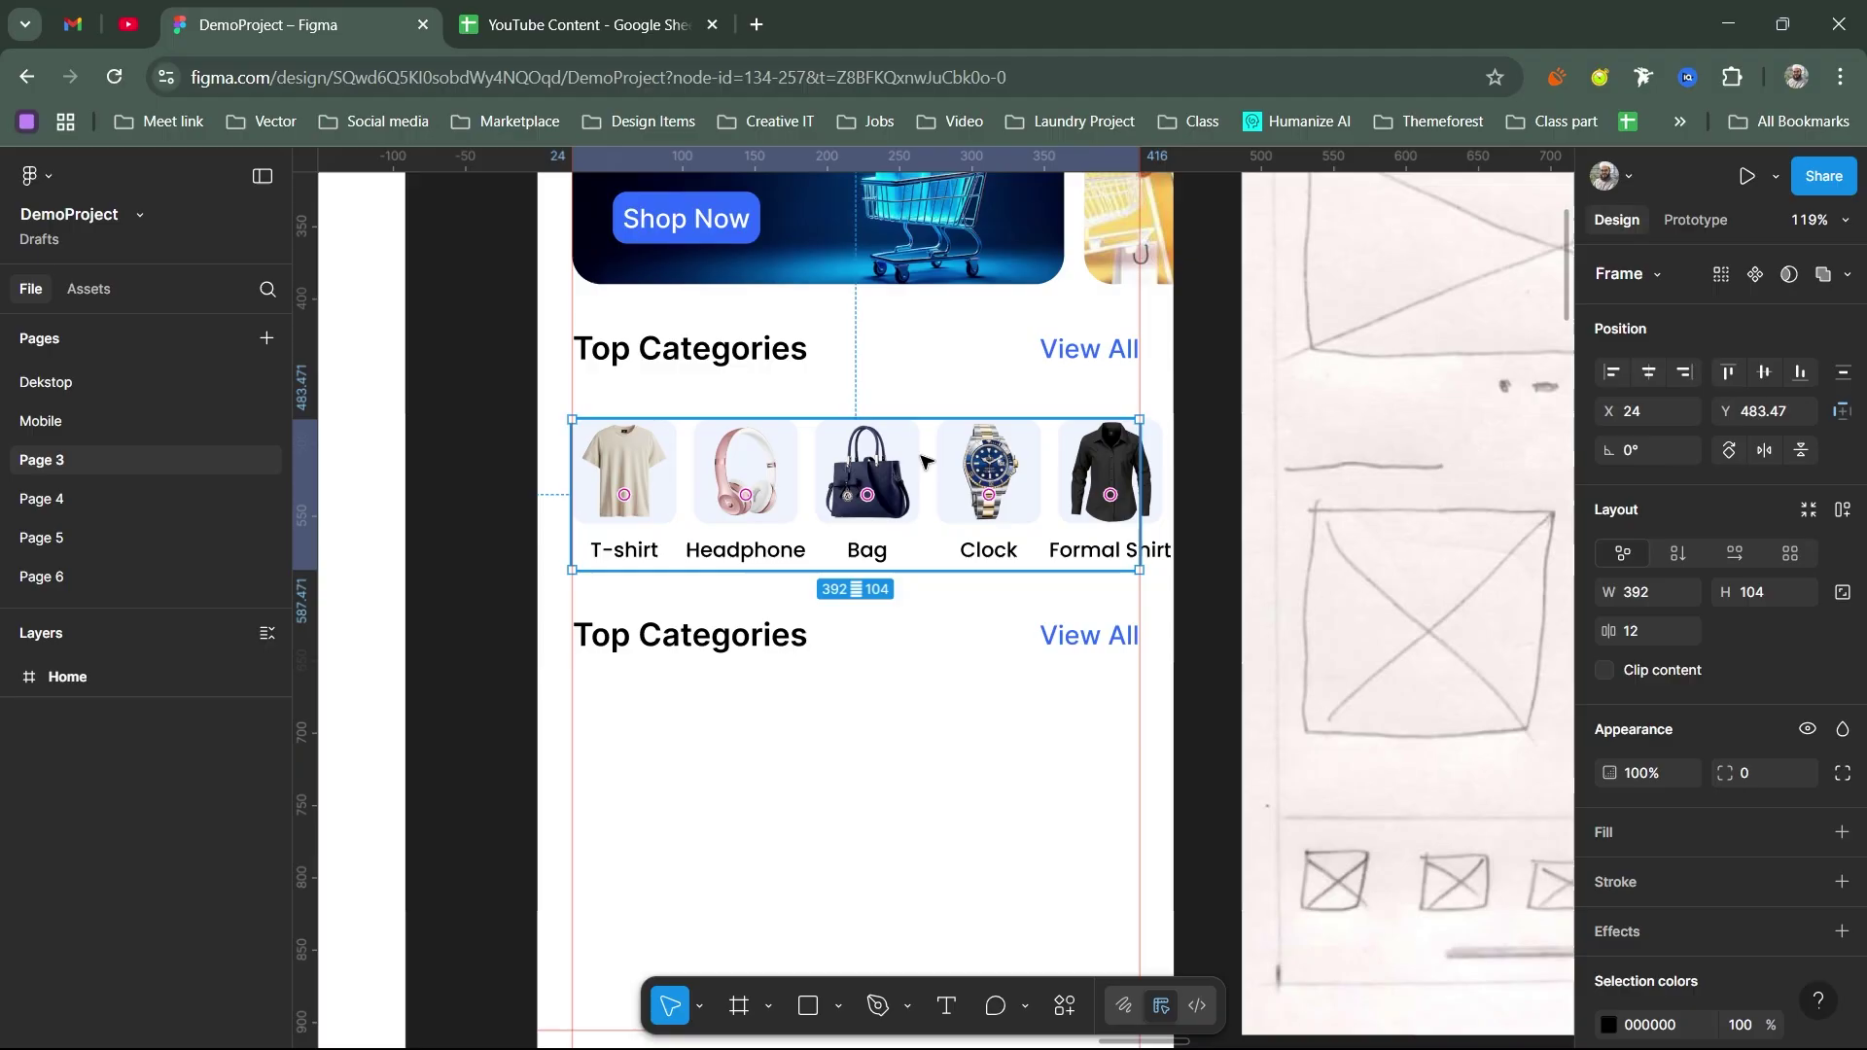
pyautogui.moveTo(922, 457); pyautogui.dragTo(934, 428)
pyautogui.keyDown('shift'); pyautogui.click(997, 352); pyautogui.keyUp('shift')
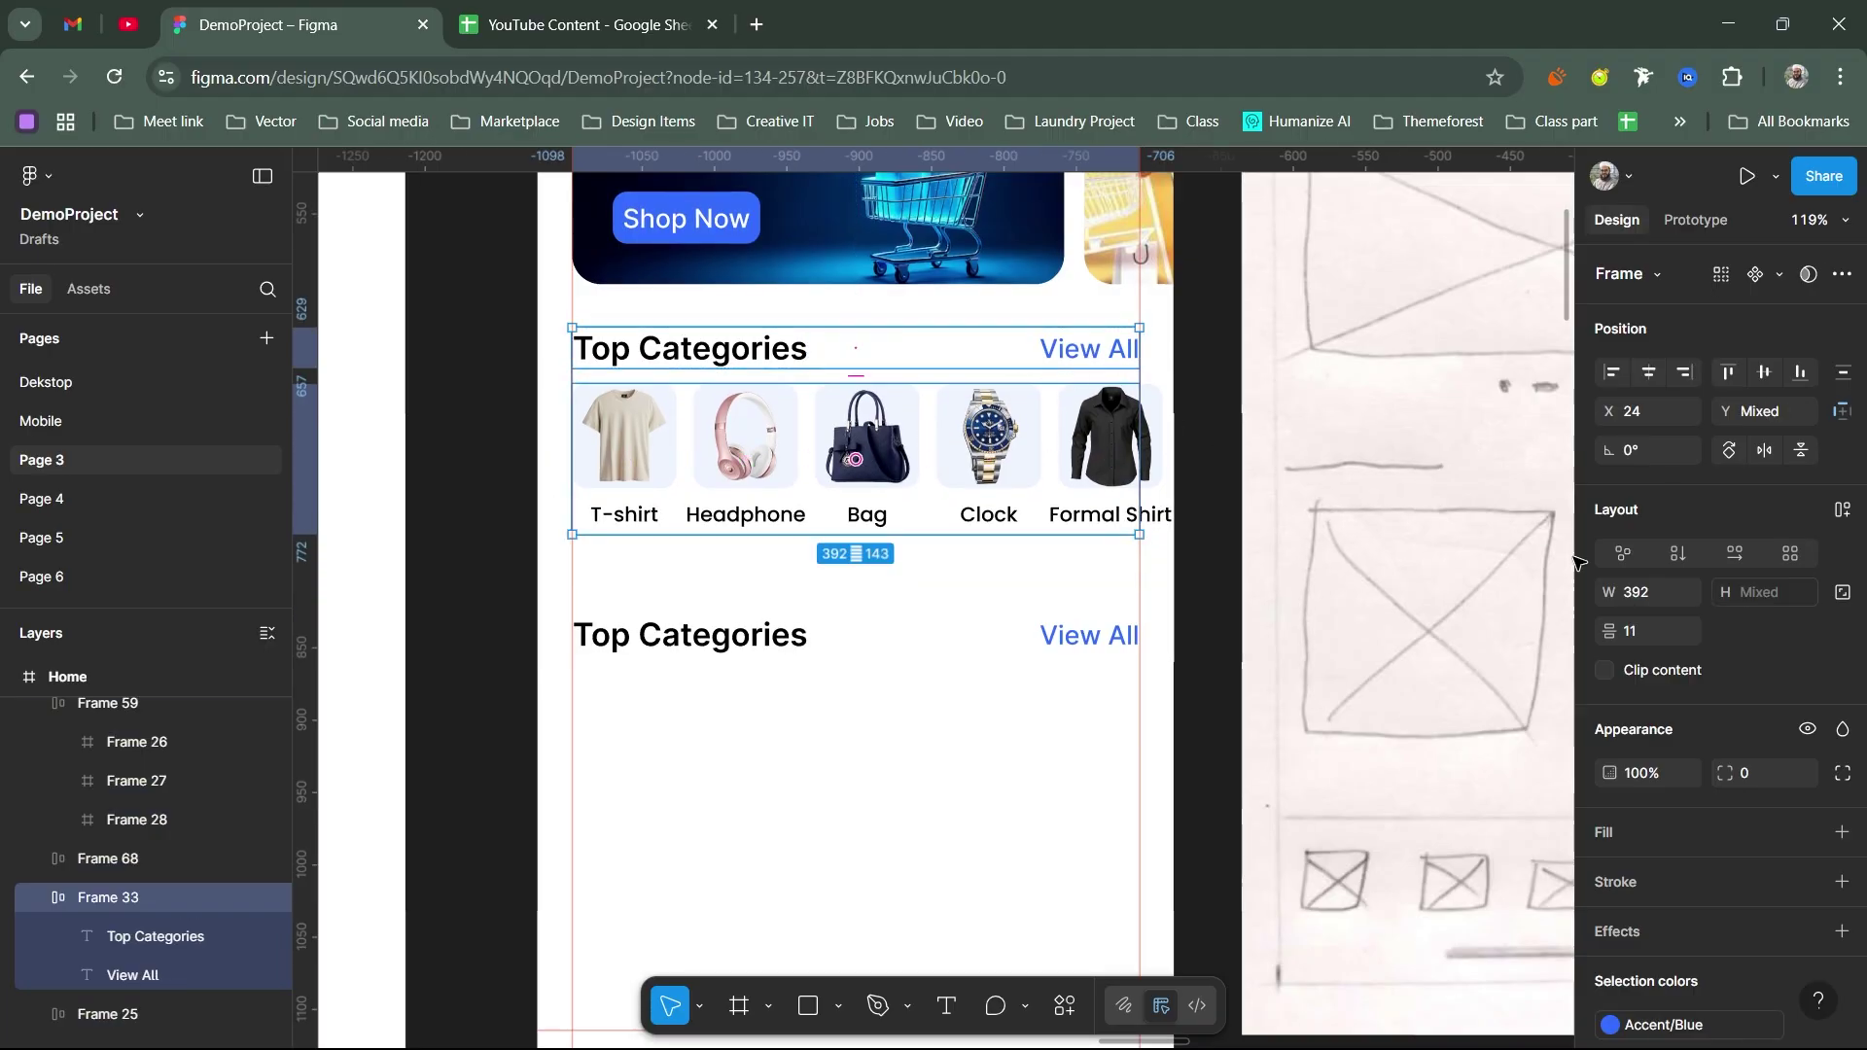
pyautogui.click(1659, 632)
pyautogui.write('22')
pyautogui.press('Return')
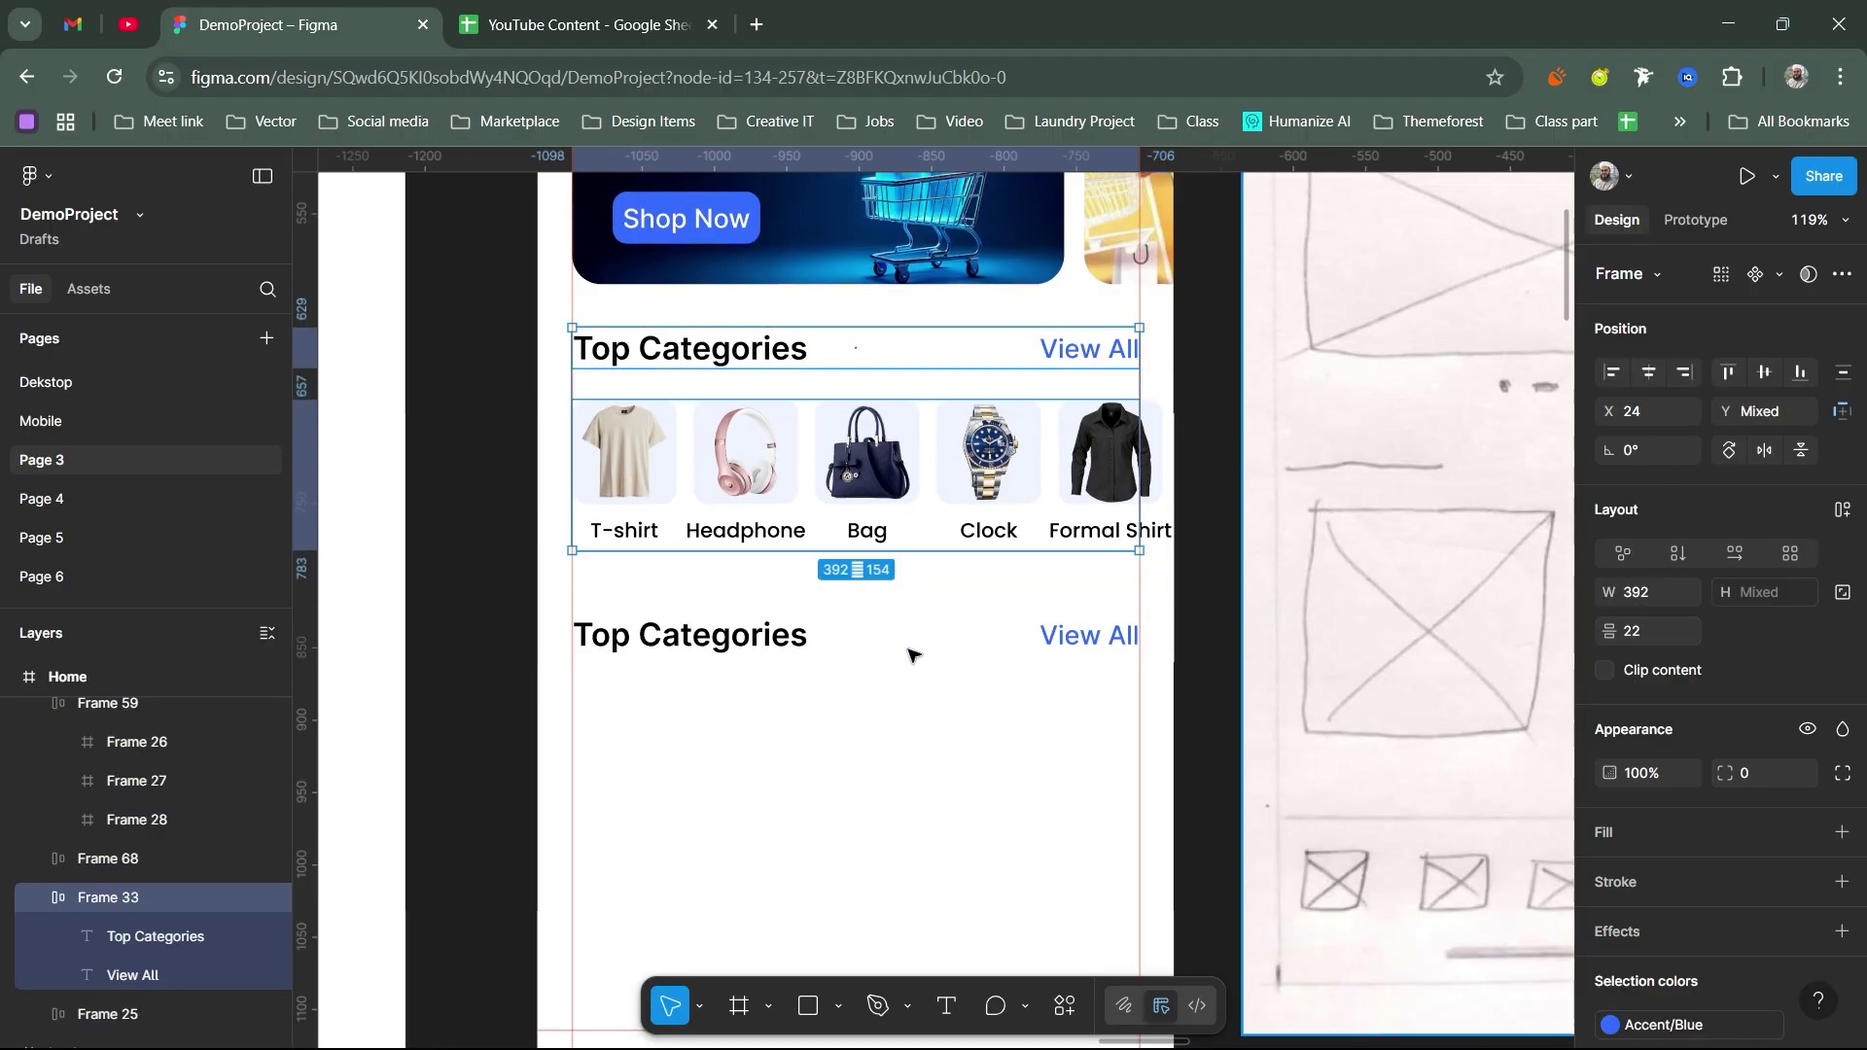
# Step: Move the duplicated Top Categories header up, closer to the category cards
pyautogui.click(740, 661)
pyautogui.click(783, 634)
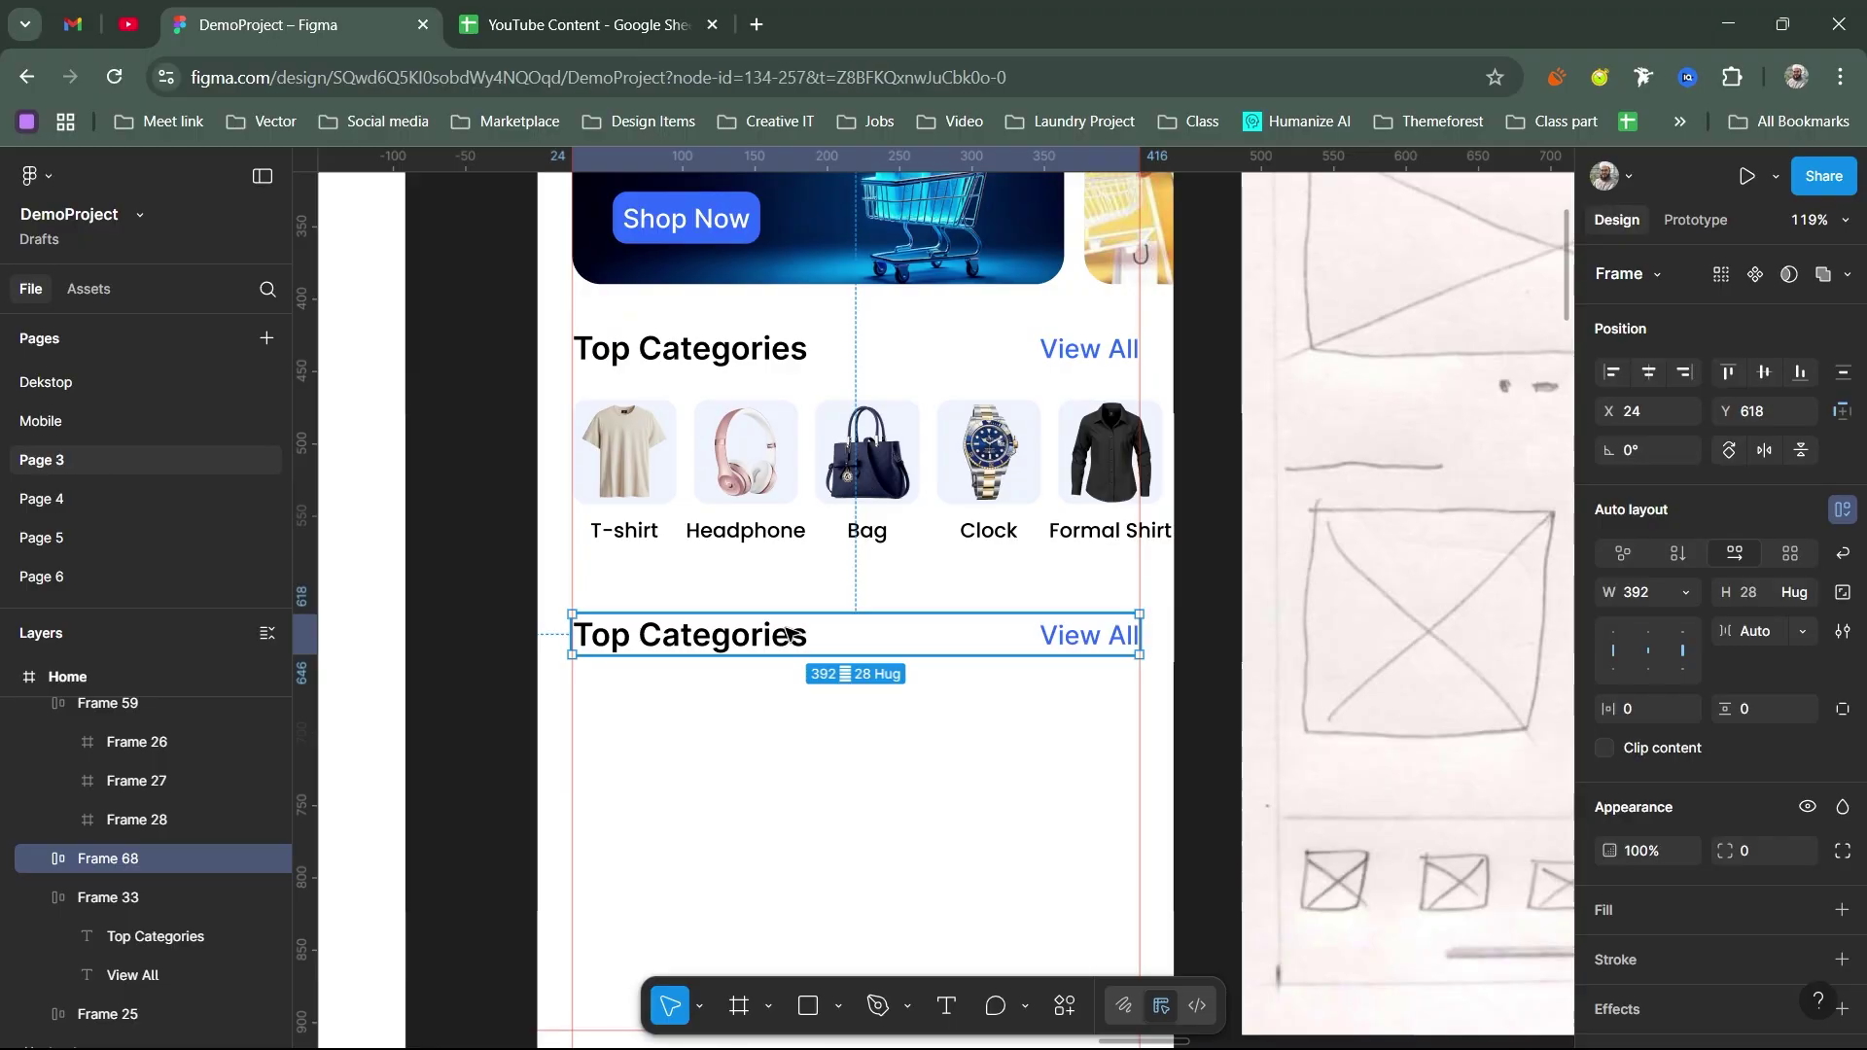
pyautogui.moveTo(790, 634); pyautogui.dragTo(959, 576)
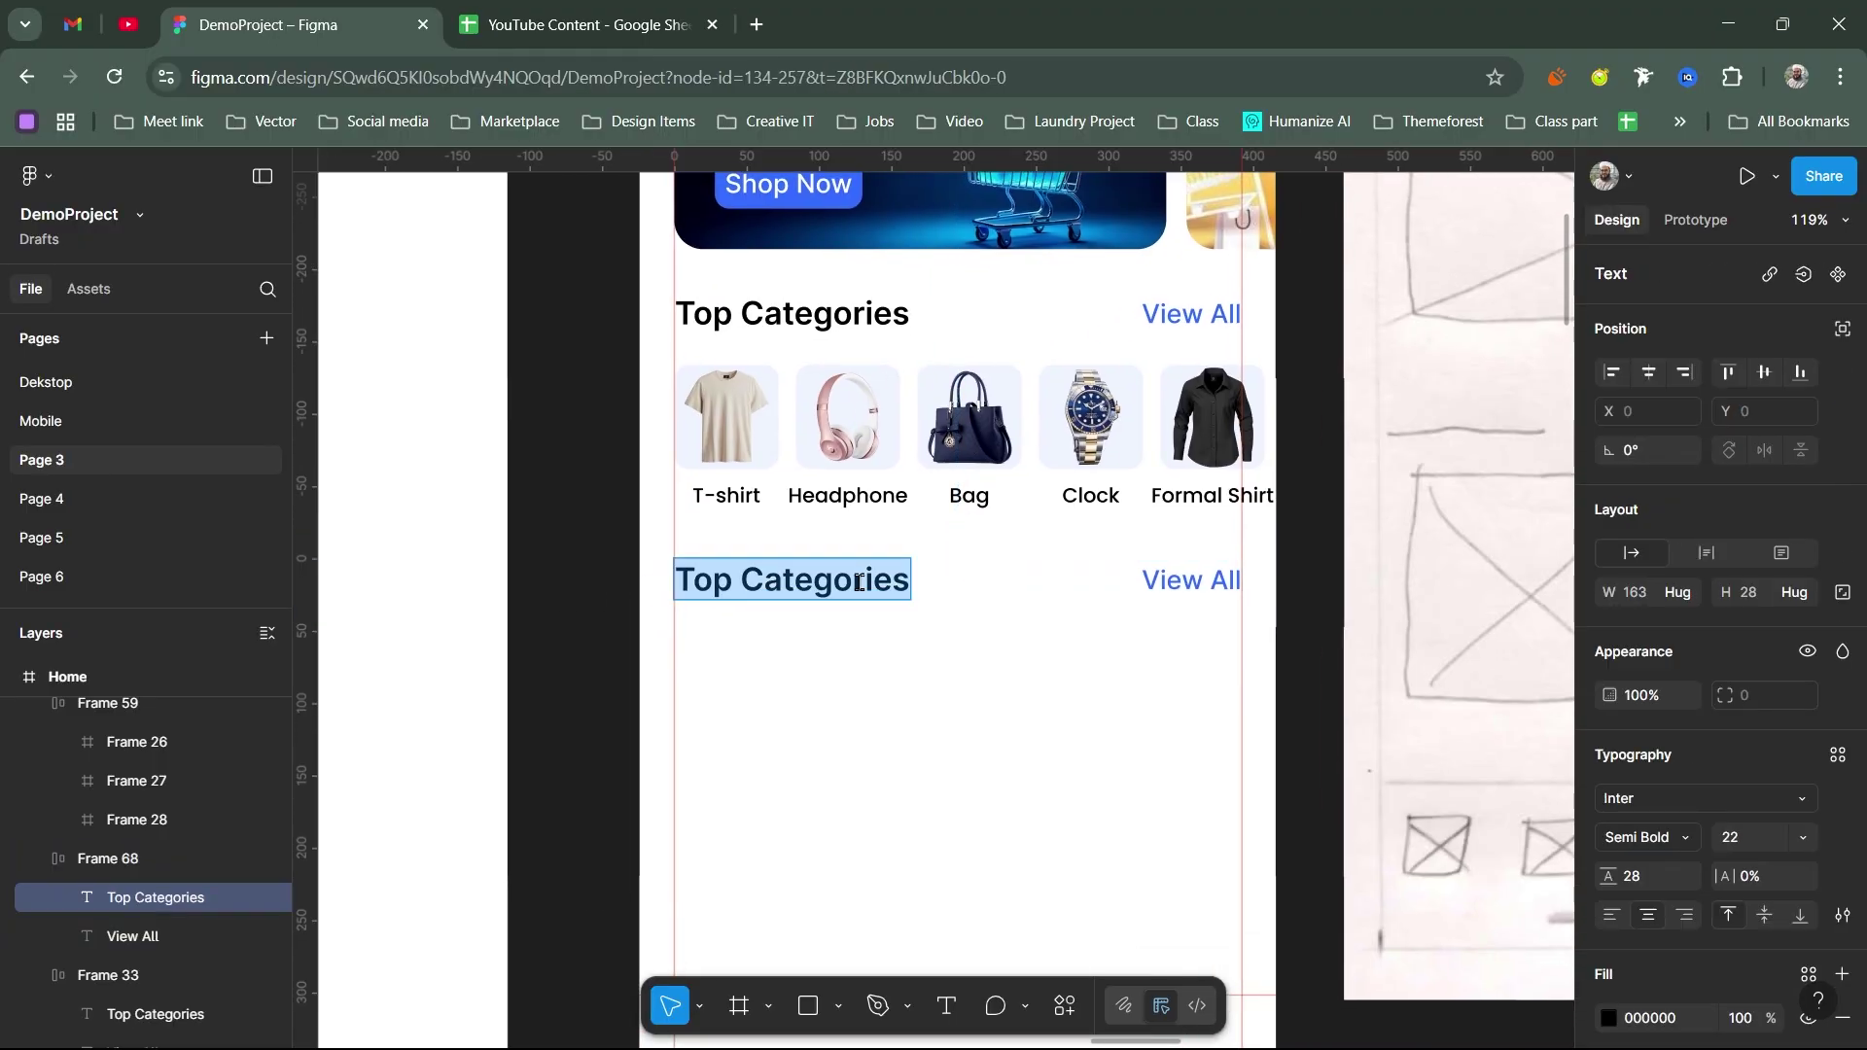
# Step: Change the title of the duplicated header below the category cards to "Popular Item"
pyautogui.write('P')
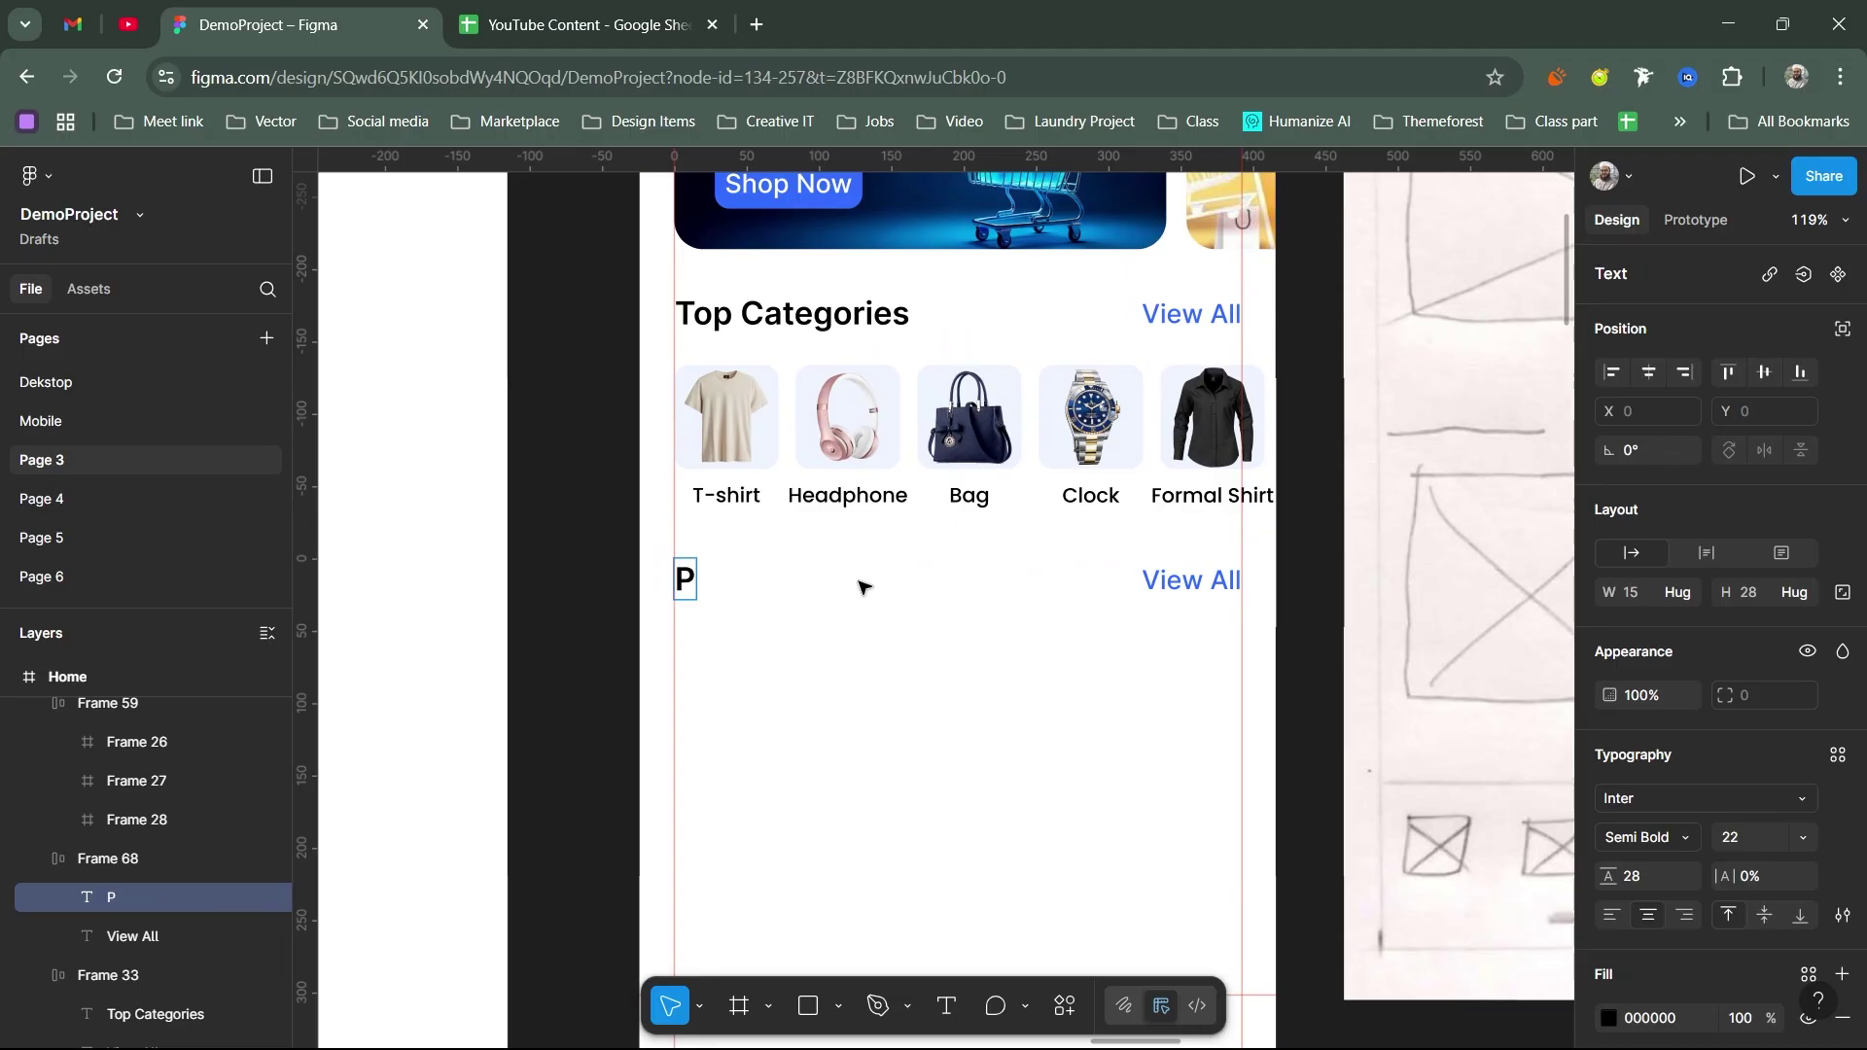
pyautogui.write('op')
pyautogui.press('BackSpace')
pyautogui.press('BackSpace')
pyautogui.write('opular')
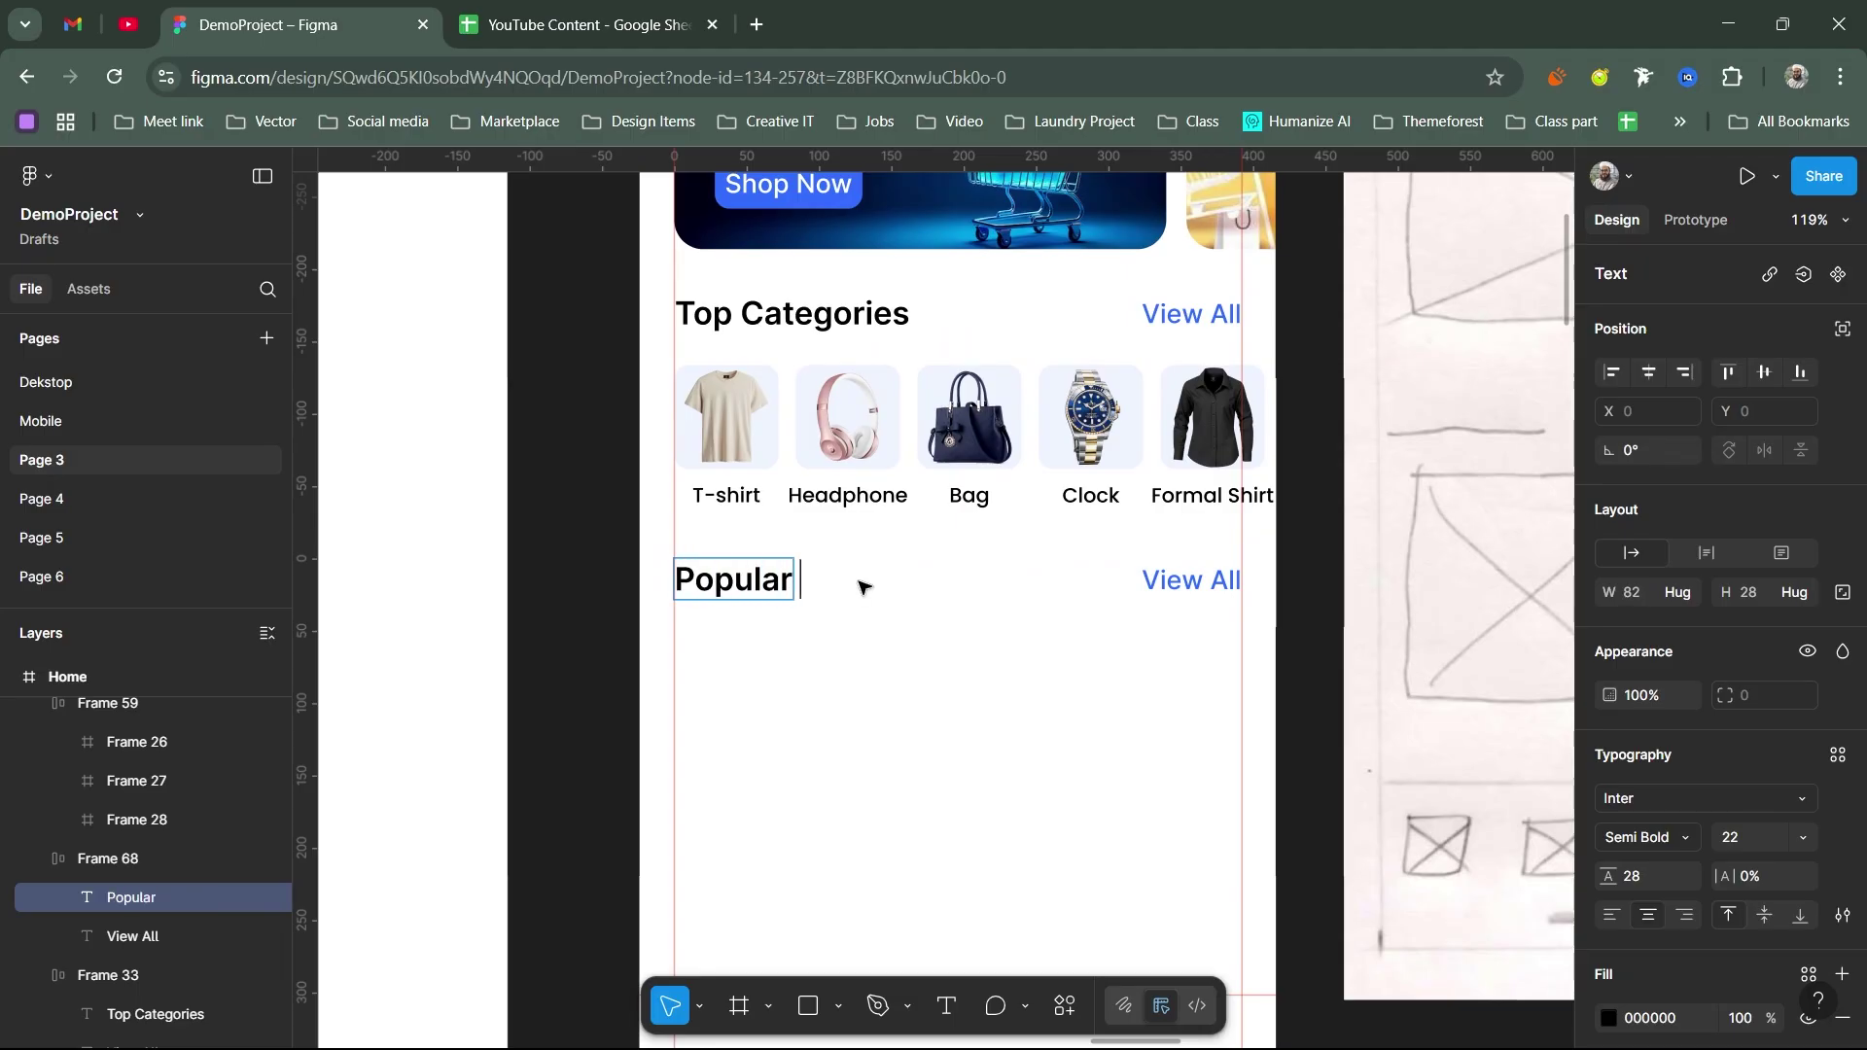
pyautogui.write(' Item')
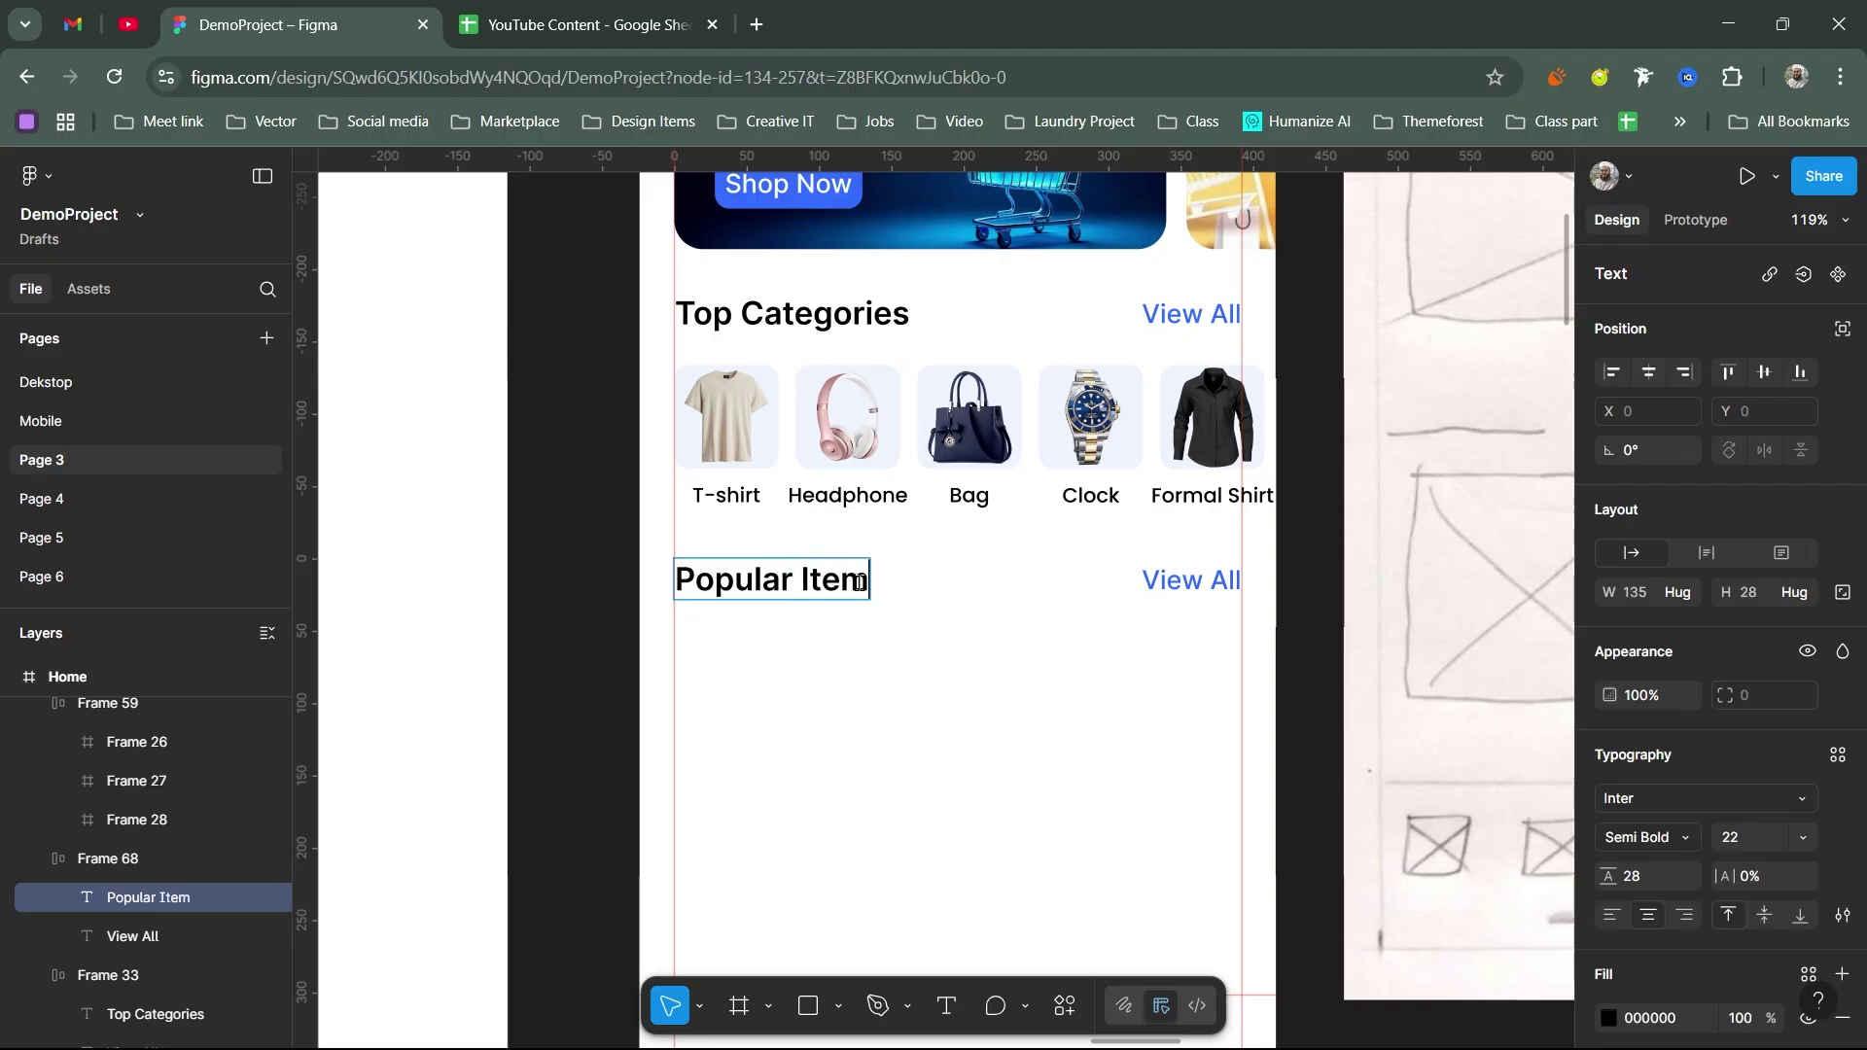
pyautogui.press('Escape')
pyautogui.scroll(-5, 862, 583)
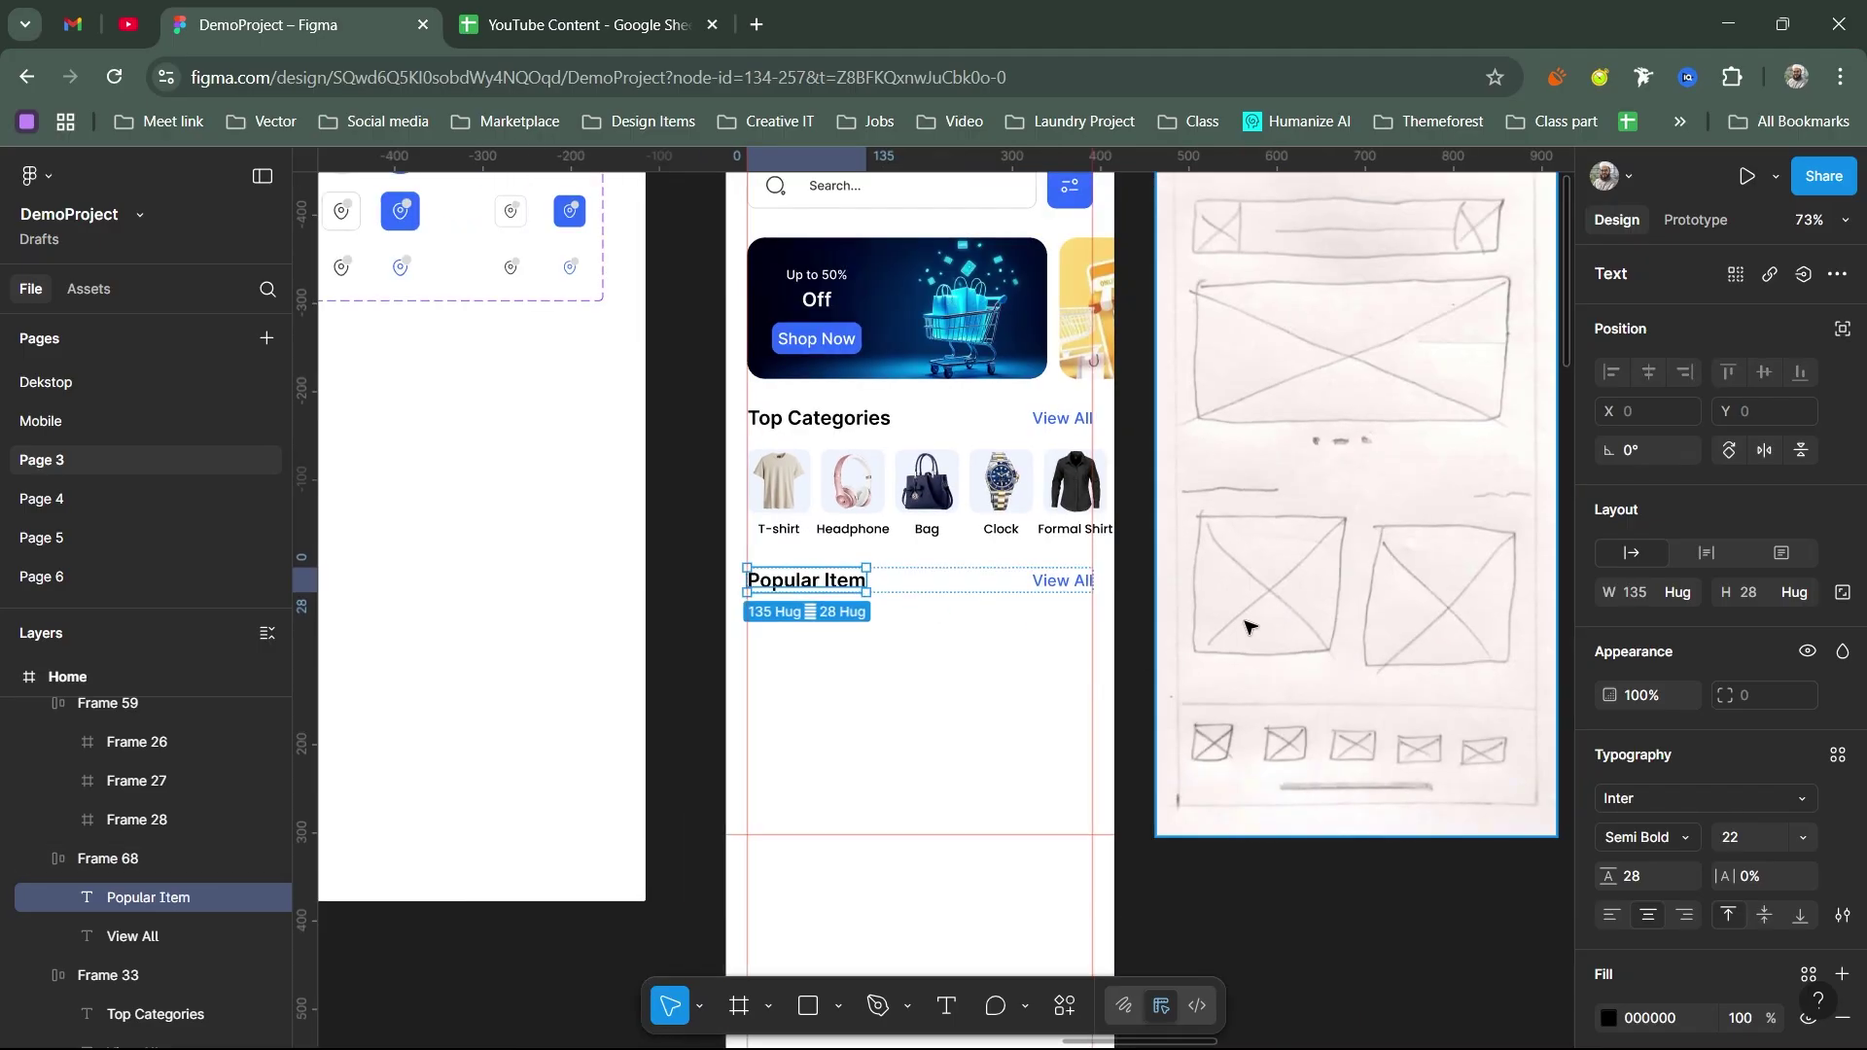
pyautogui.scroll(1, 1357, 515)
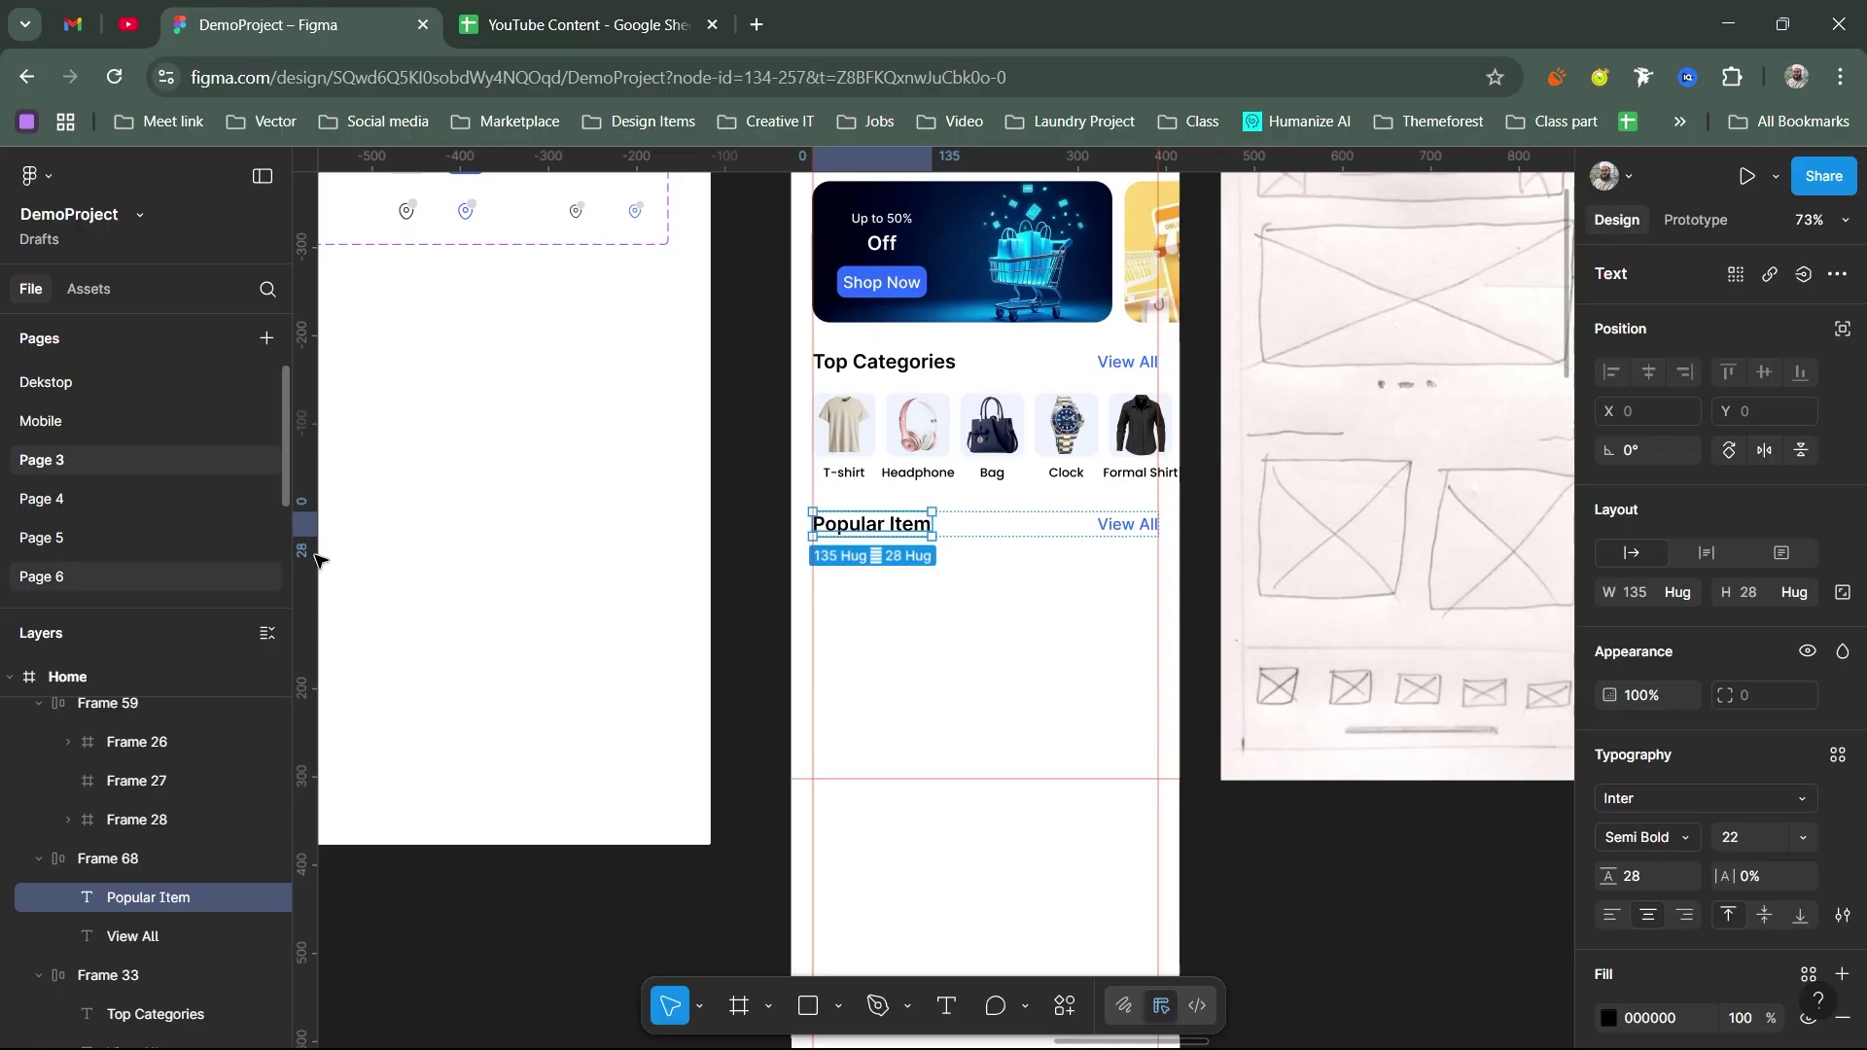
# Step: Add a vertical guide at 228 and draw a 204 × 204 square from the left margin guide to it, below Popular Item
pyautogui.moveTo(306, 541); pyautogui.dragTo(993, 605)
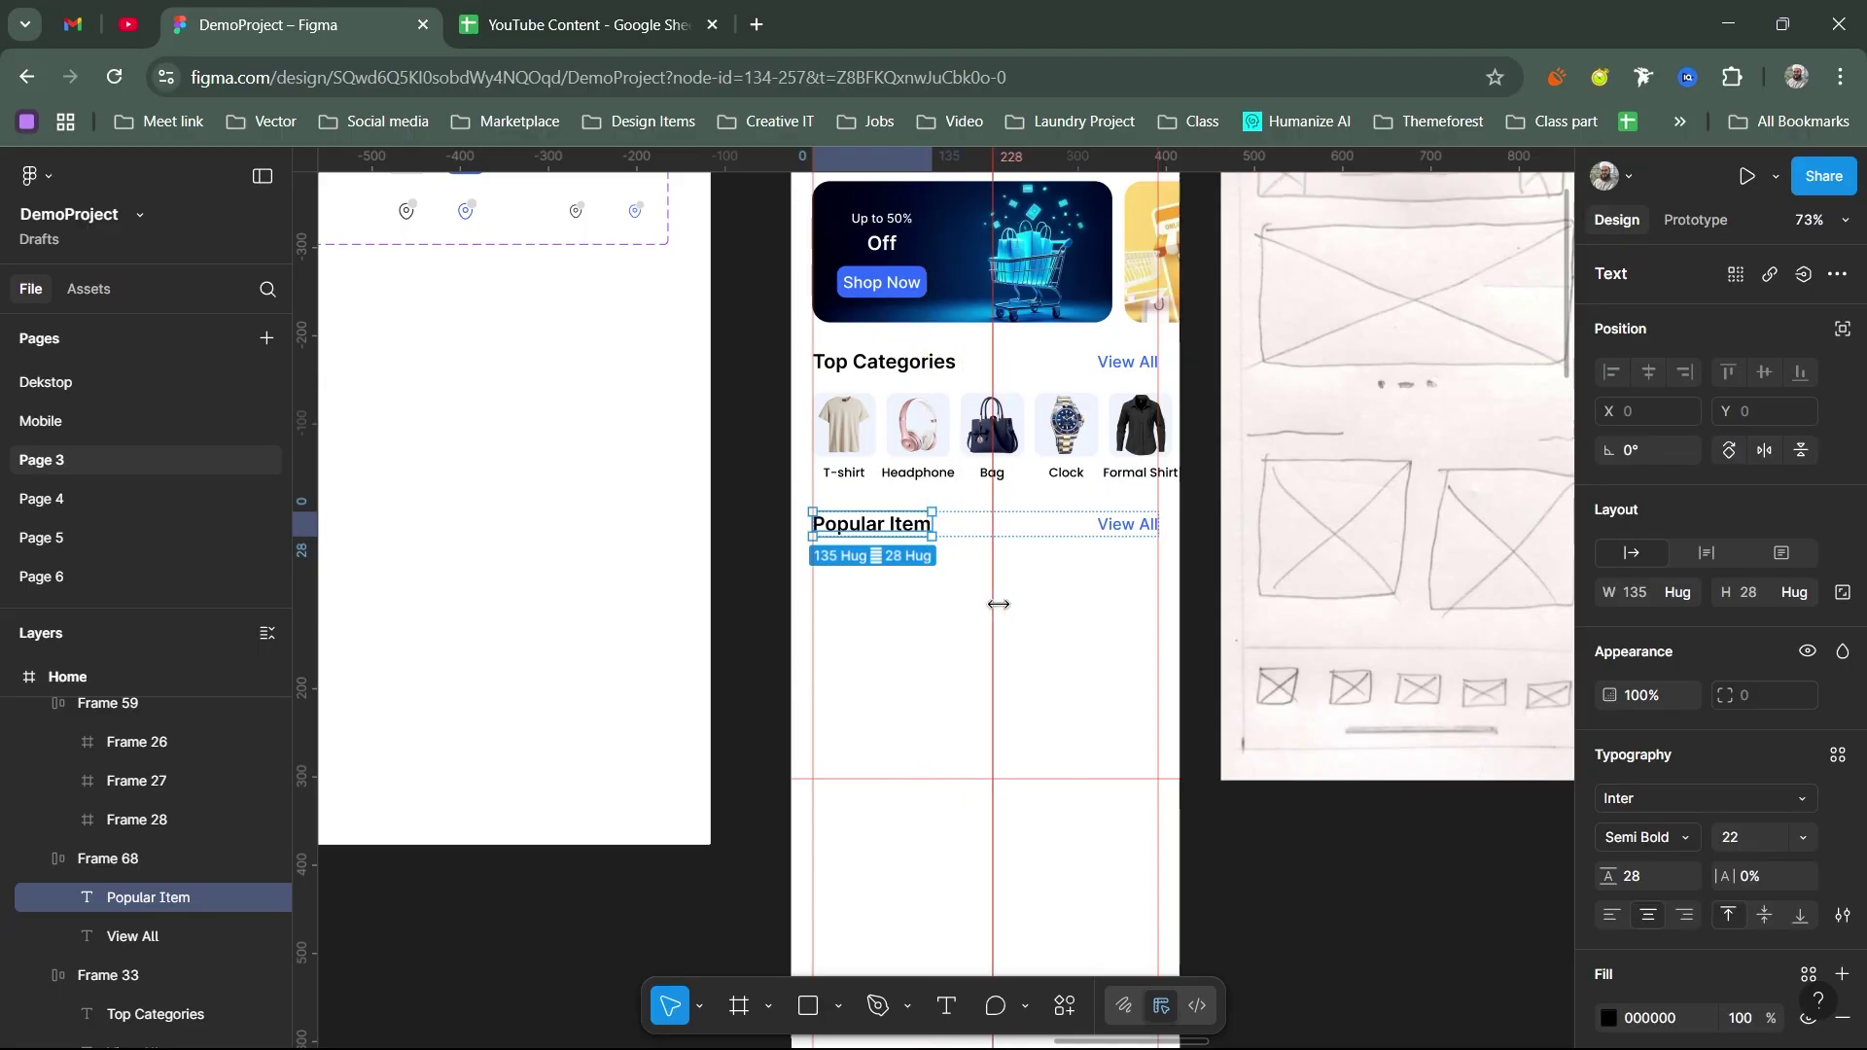
pyautogui.click(1037, 620)
pyautogui.scroll(5, 987, 601)
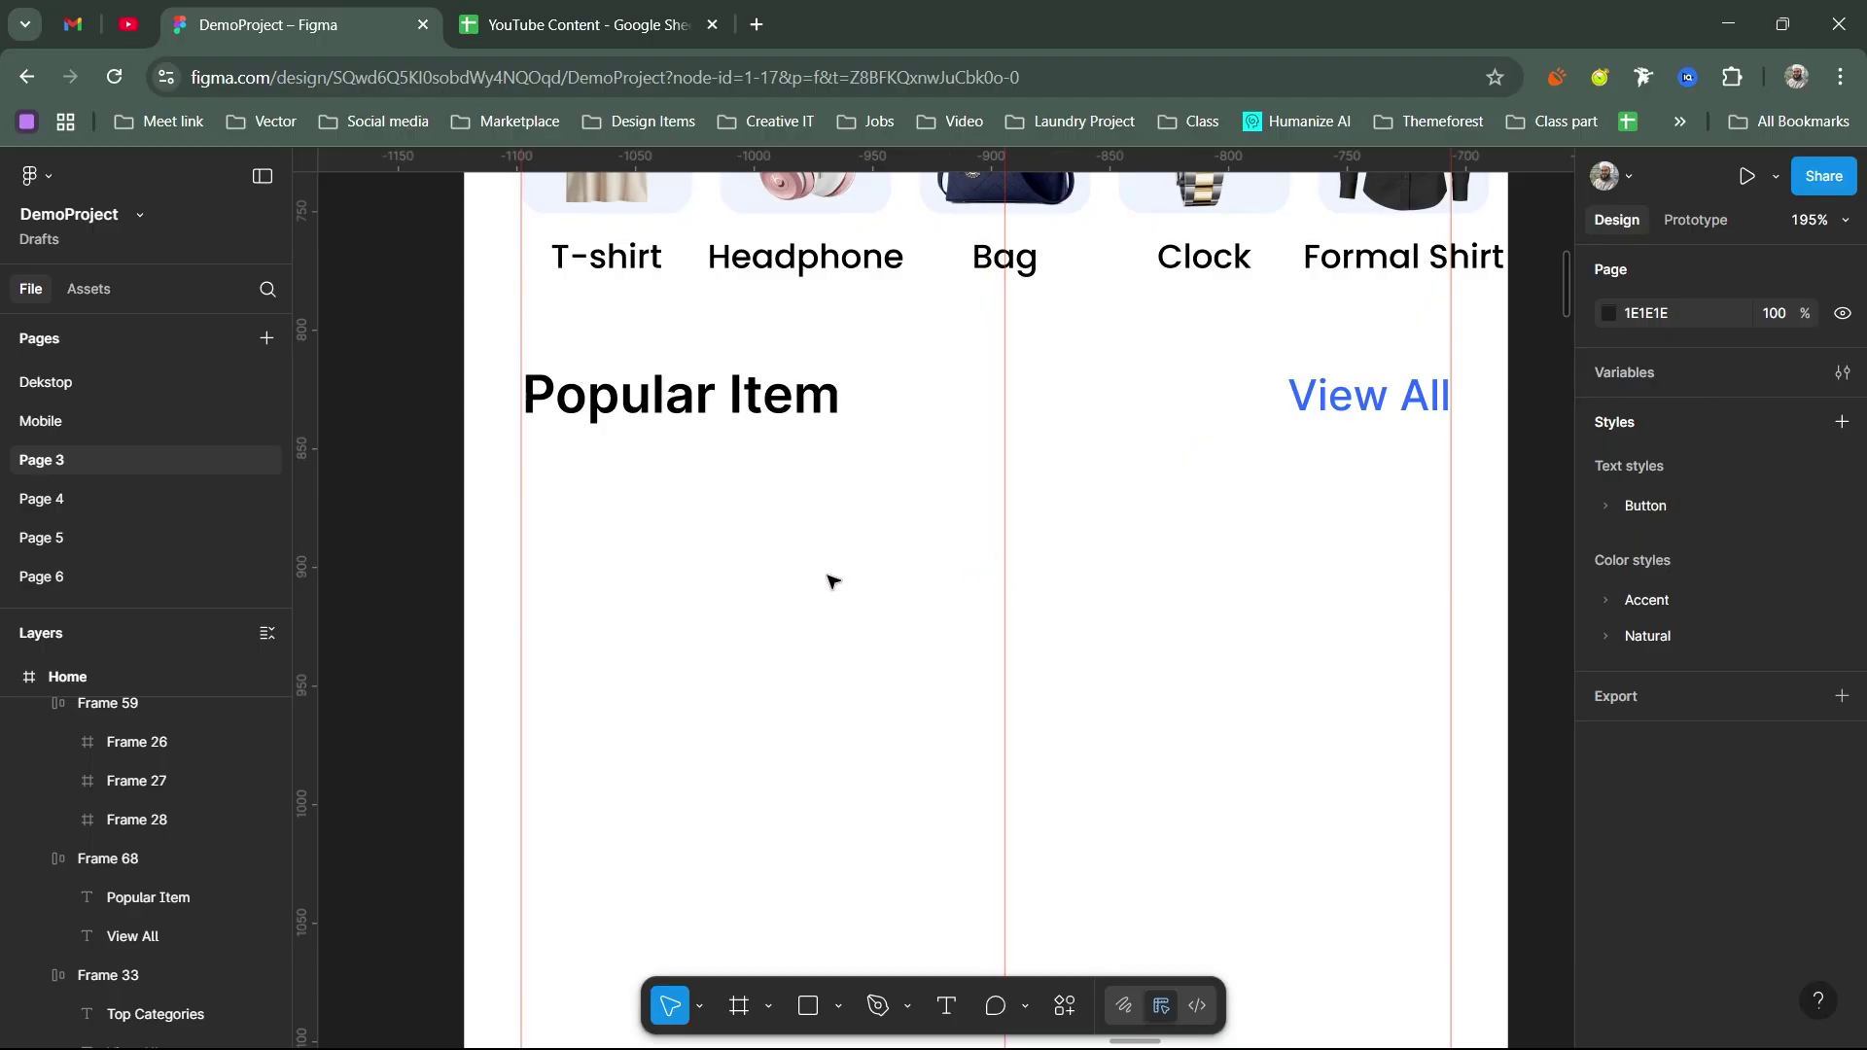
pyautogui.press('r')
pyautogui.moveTo(520, 498); pyautogui.dragTo(1002, 863)
pyautogui.moveTo(759, 654); pyautogui.dragTo(1134, 651)
pyautogui.hotkey('ctrl', 'z')
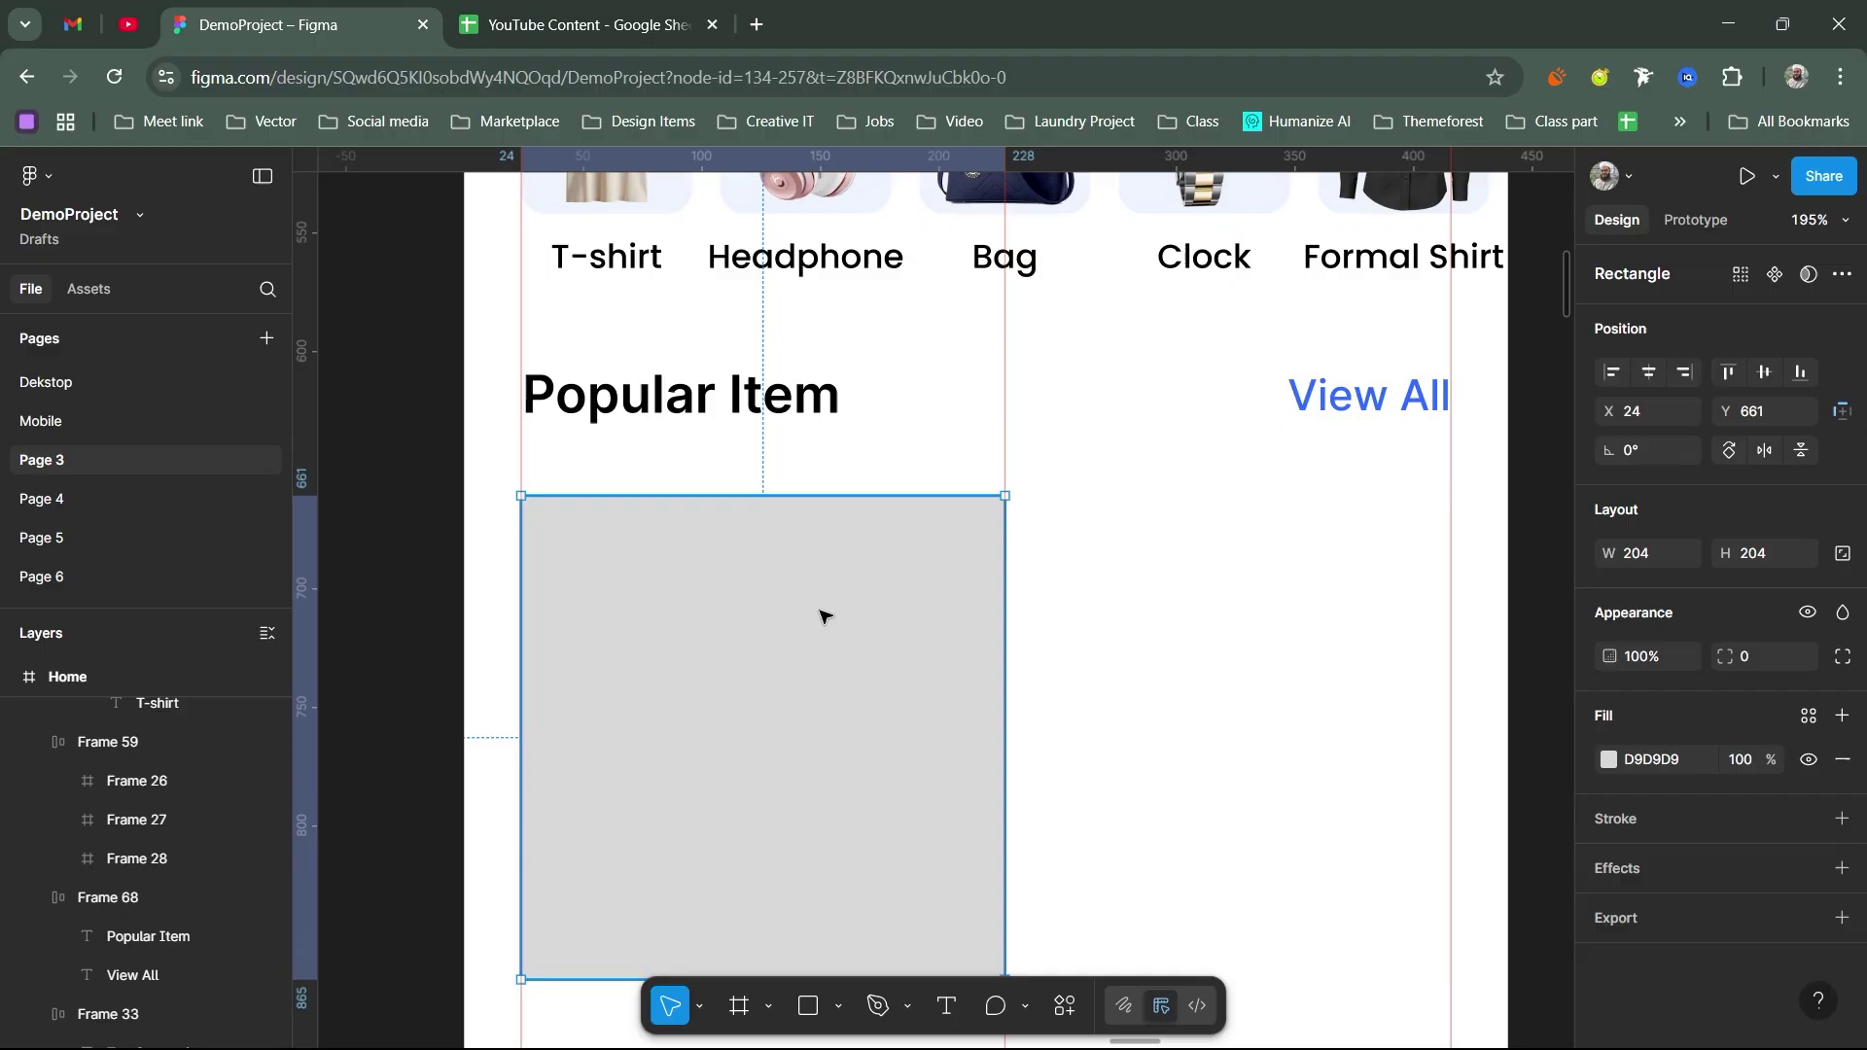
# Step: Duplicate the square beside the original, scale both to 196 × 196 to fit the margin guides, and move the centre guide to 220
pyautogui.moveTo(823, 616); pyautogui.dragTo(1251, 620)
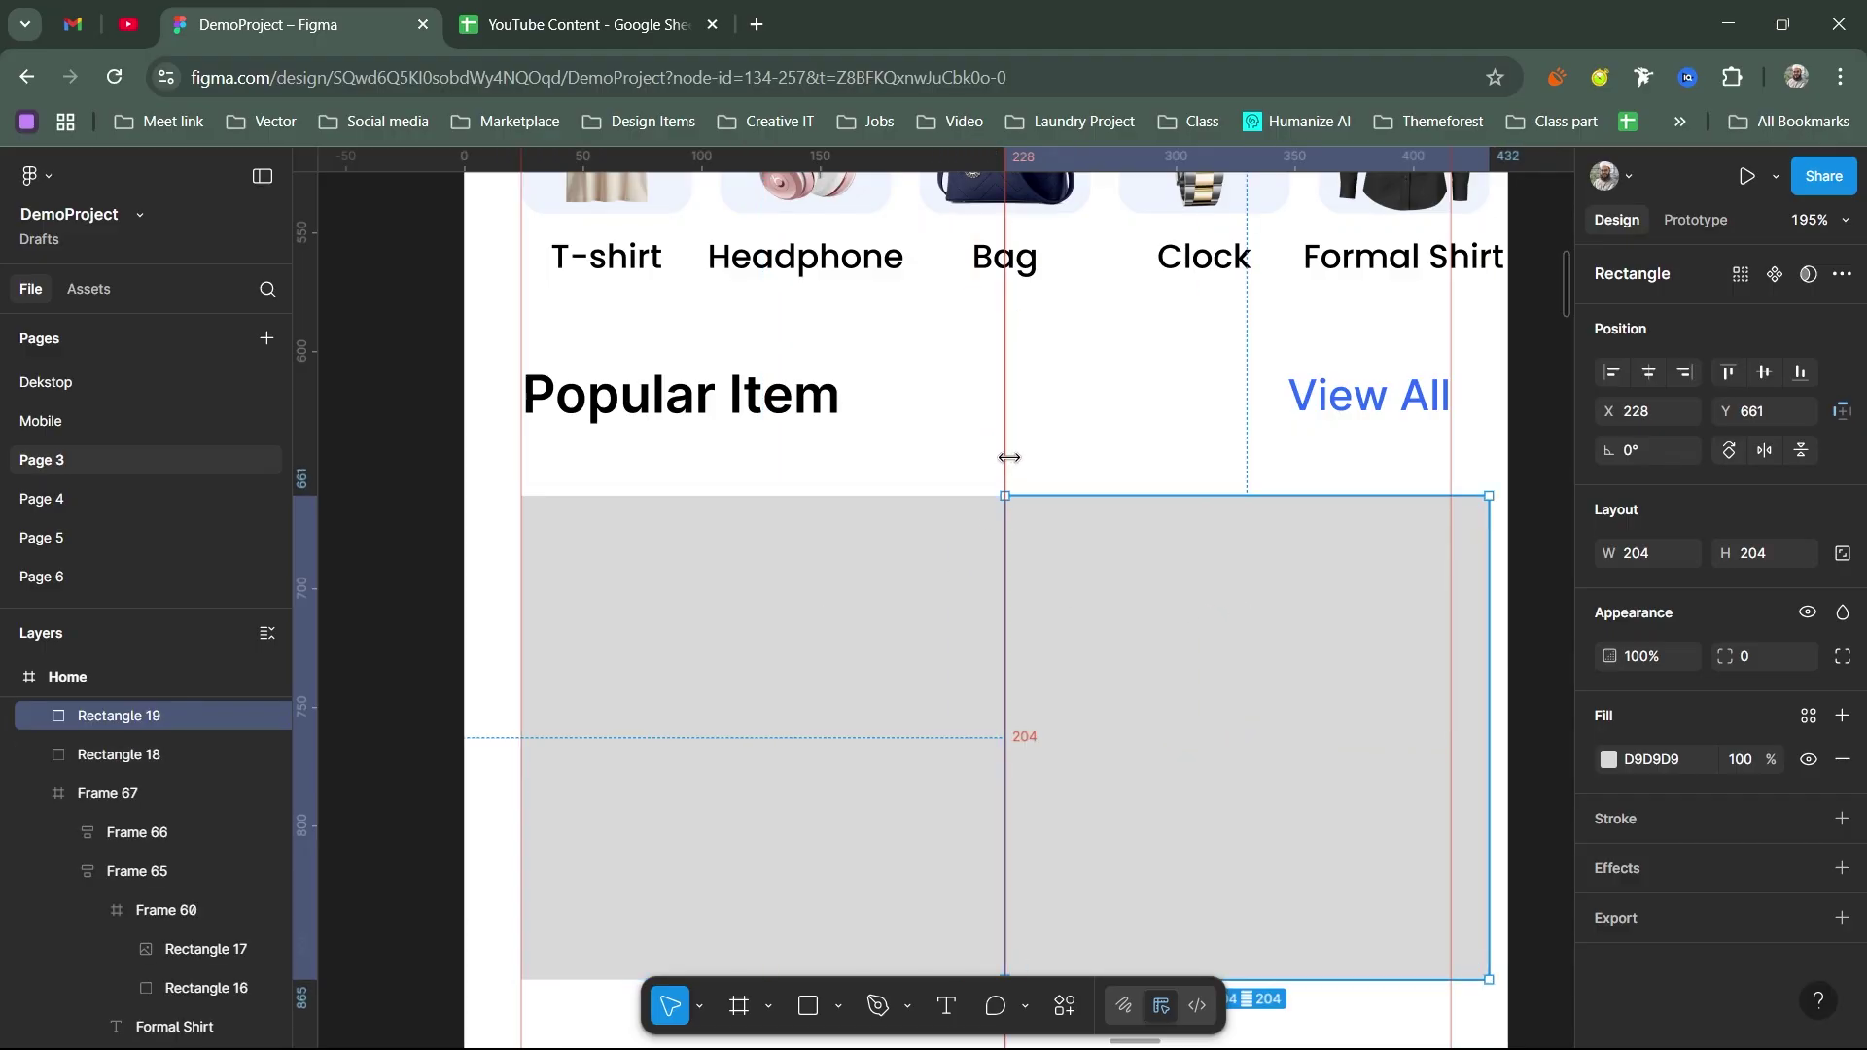
pyautogui.click(1006, 457)
pyautogui.moveTo(1002, 458); pyautogui.dragTo(976, 457)
pyautogui.keyDown('shift'); pyautogui.click(1055, 609); pyautogui.keyUp('shift')
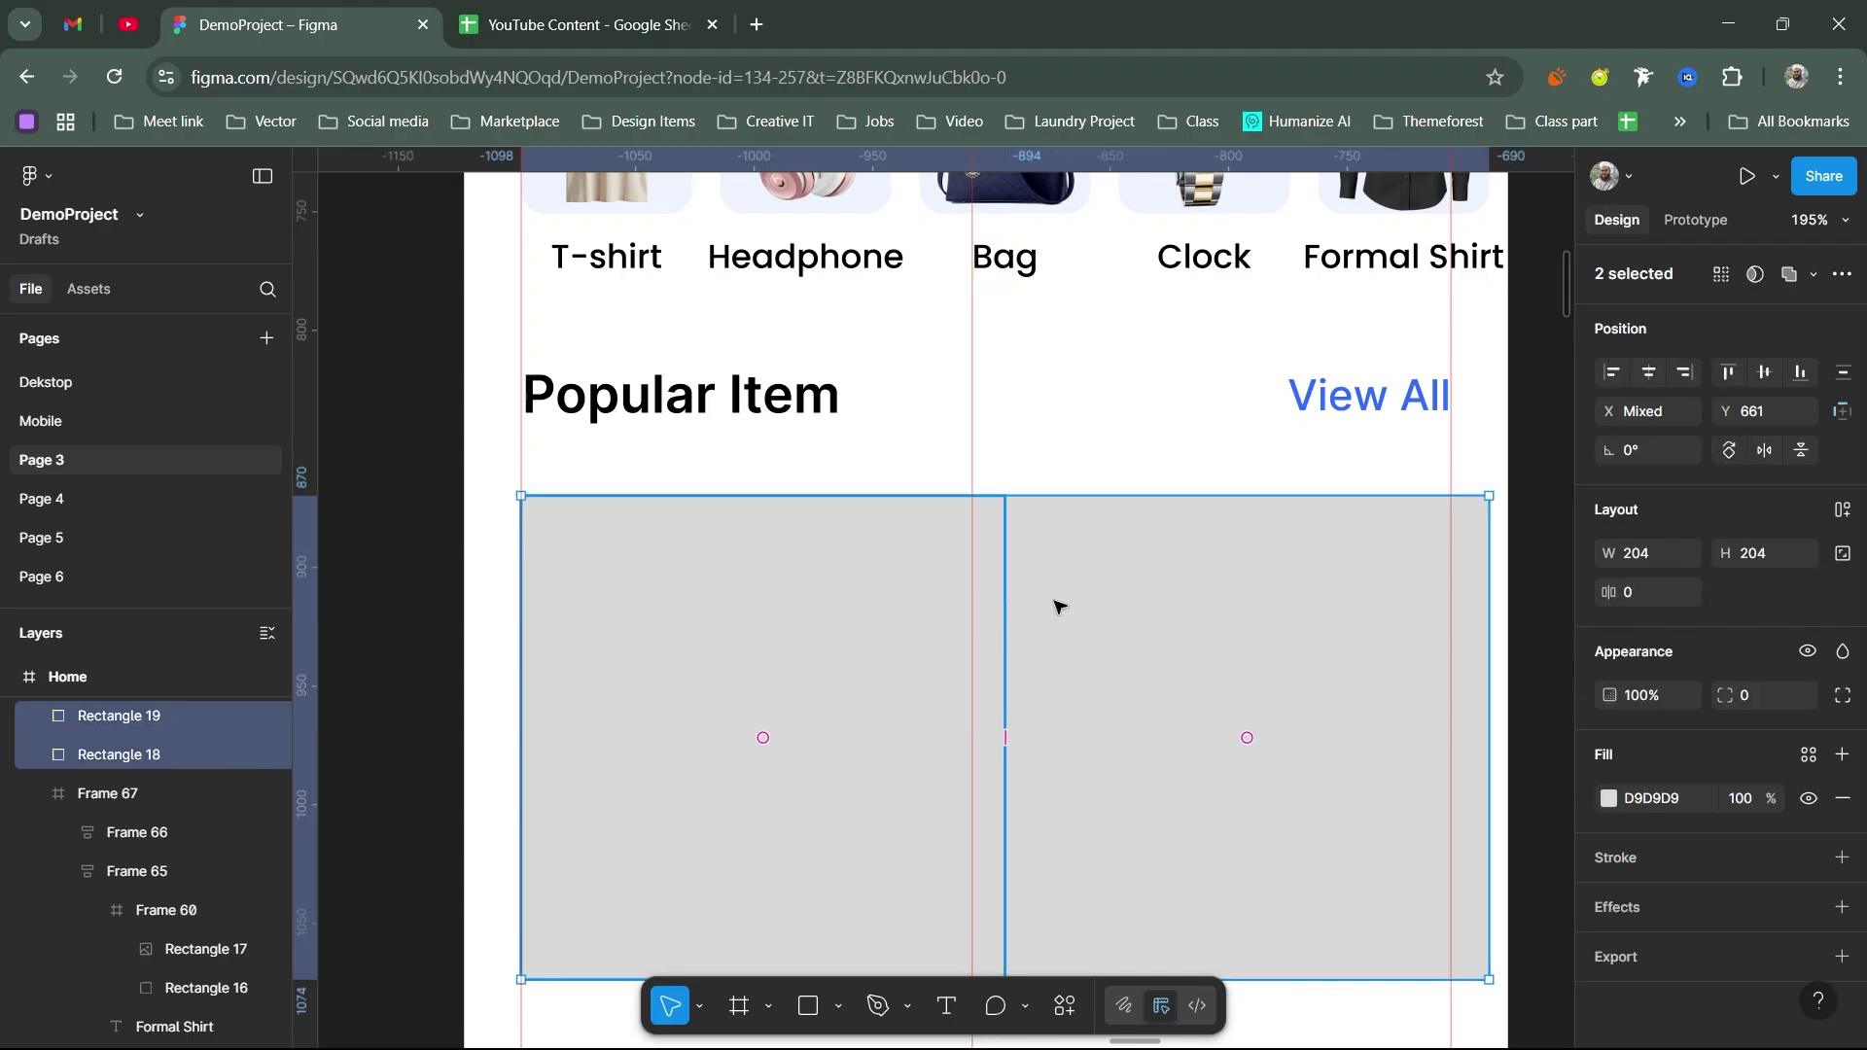
pyautogui.moveTo(1494, 633); pyautogui.dragTo(1451, 625)
pyautogui.moveTo(972, 421); pyautogui.dragTo(987, 425)
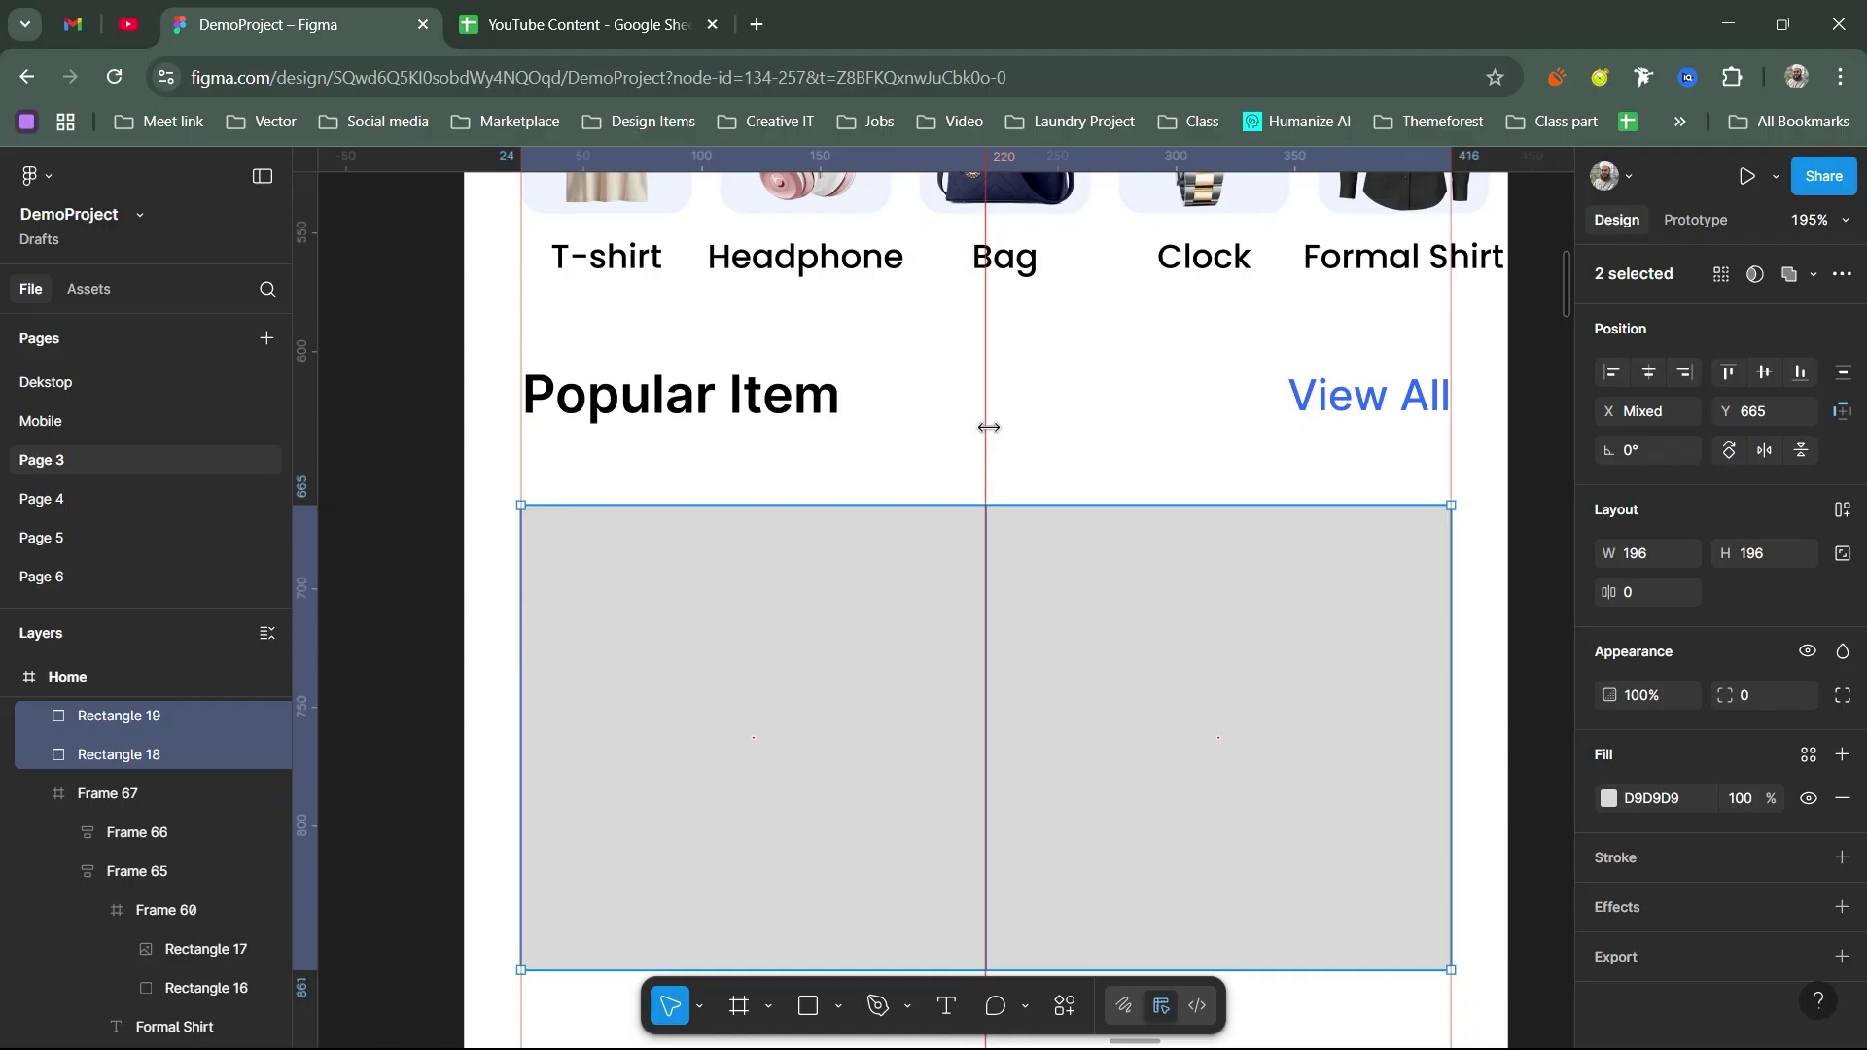
# Step: Lock the aspect ratio of the first square below Popular Item and reduce its height by 6 to 190
pyautogui.click(1065, 483)
pyautogui.click(948, 654)
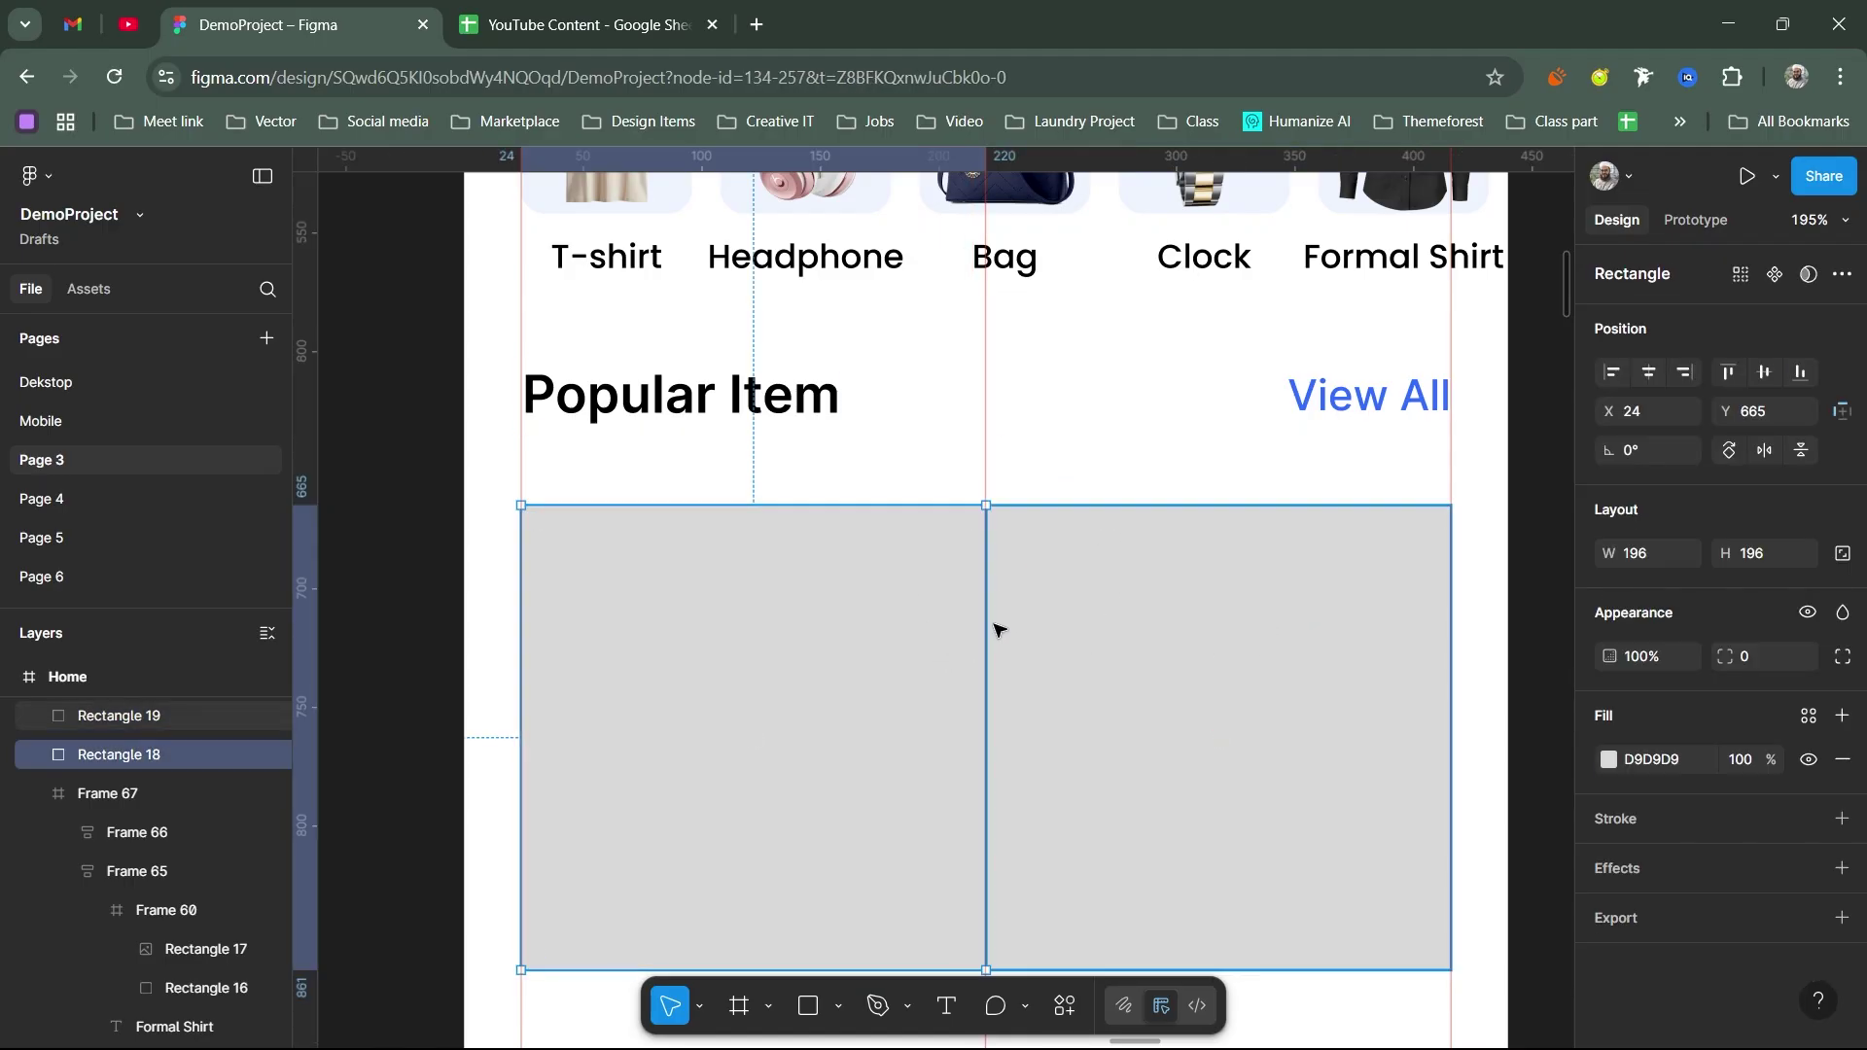
pyautogui.keyDown('shift'); pyautogui.click(1331, 608); pyautogui.keyUp('shift')
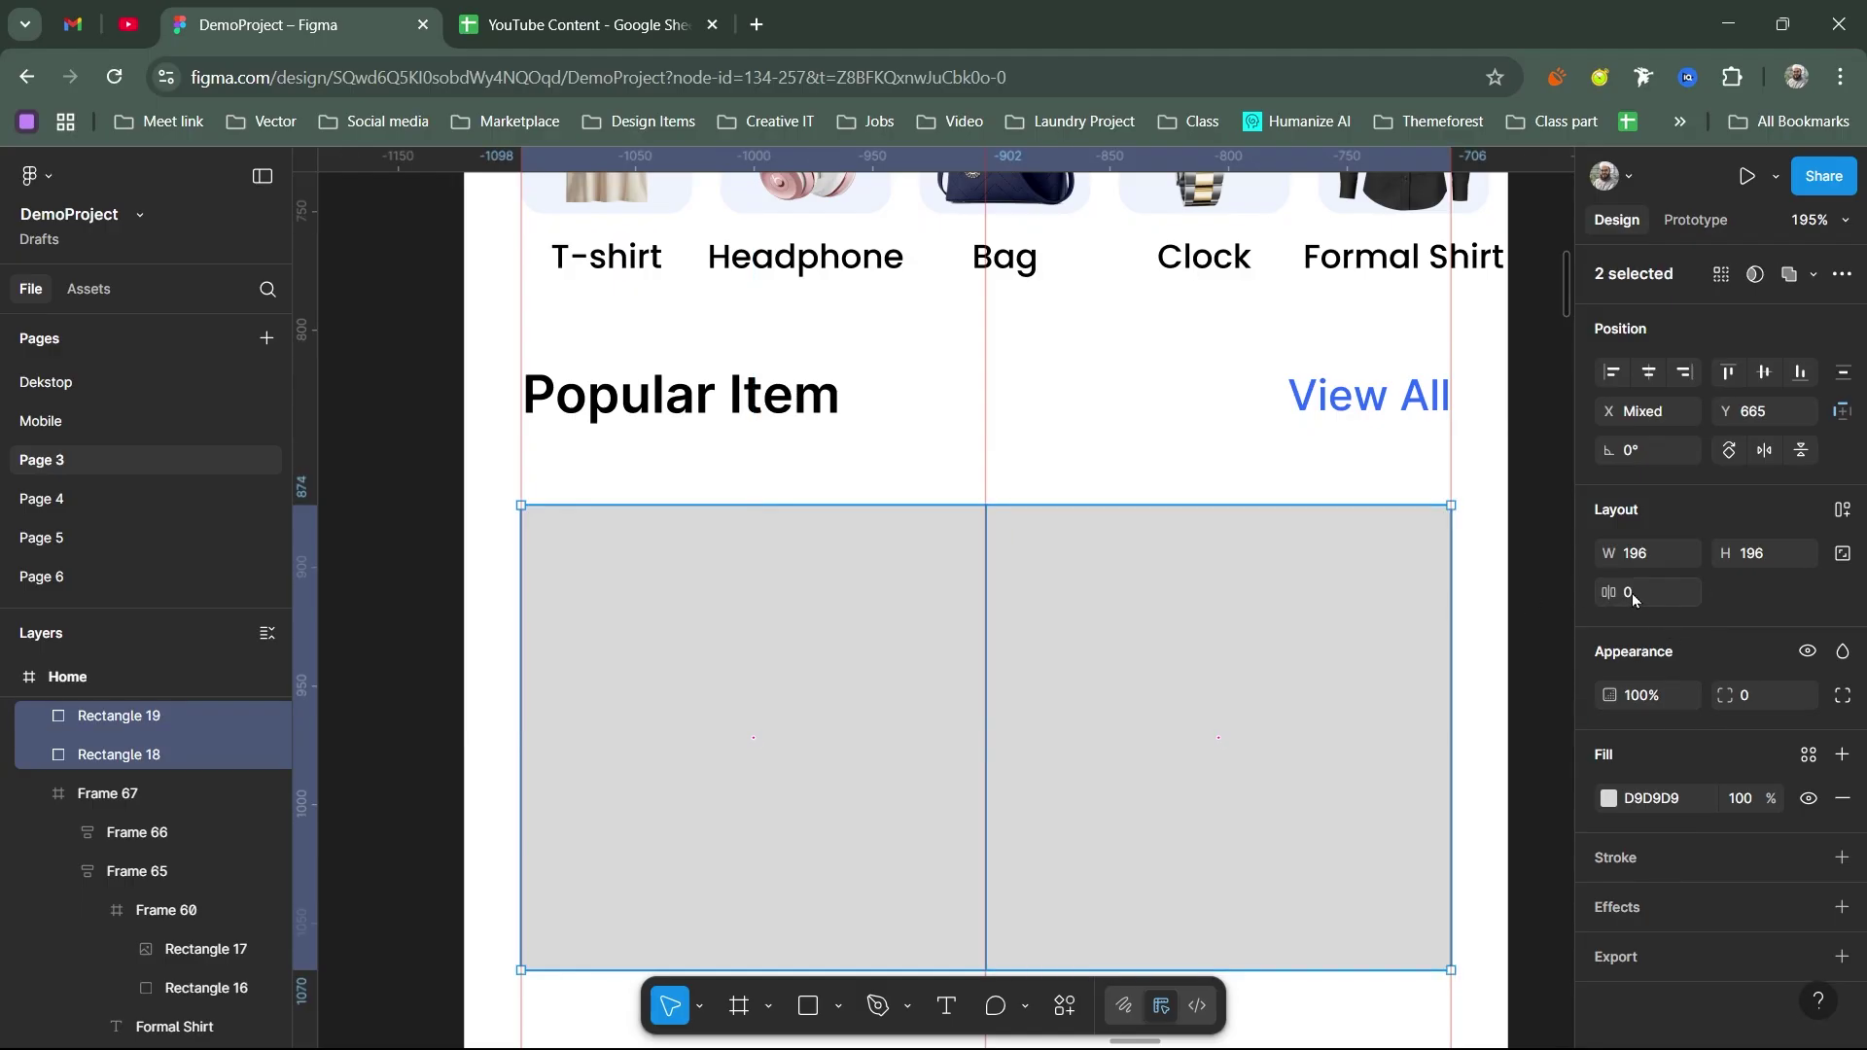
pyautogui.click(1031, 692)
pyautogui.click(913, 675)
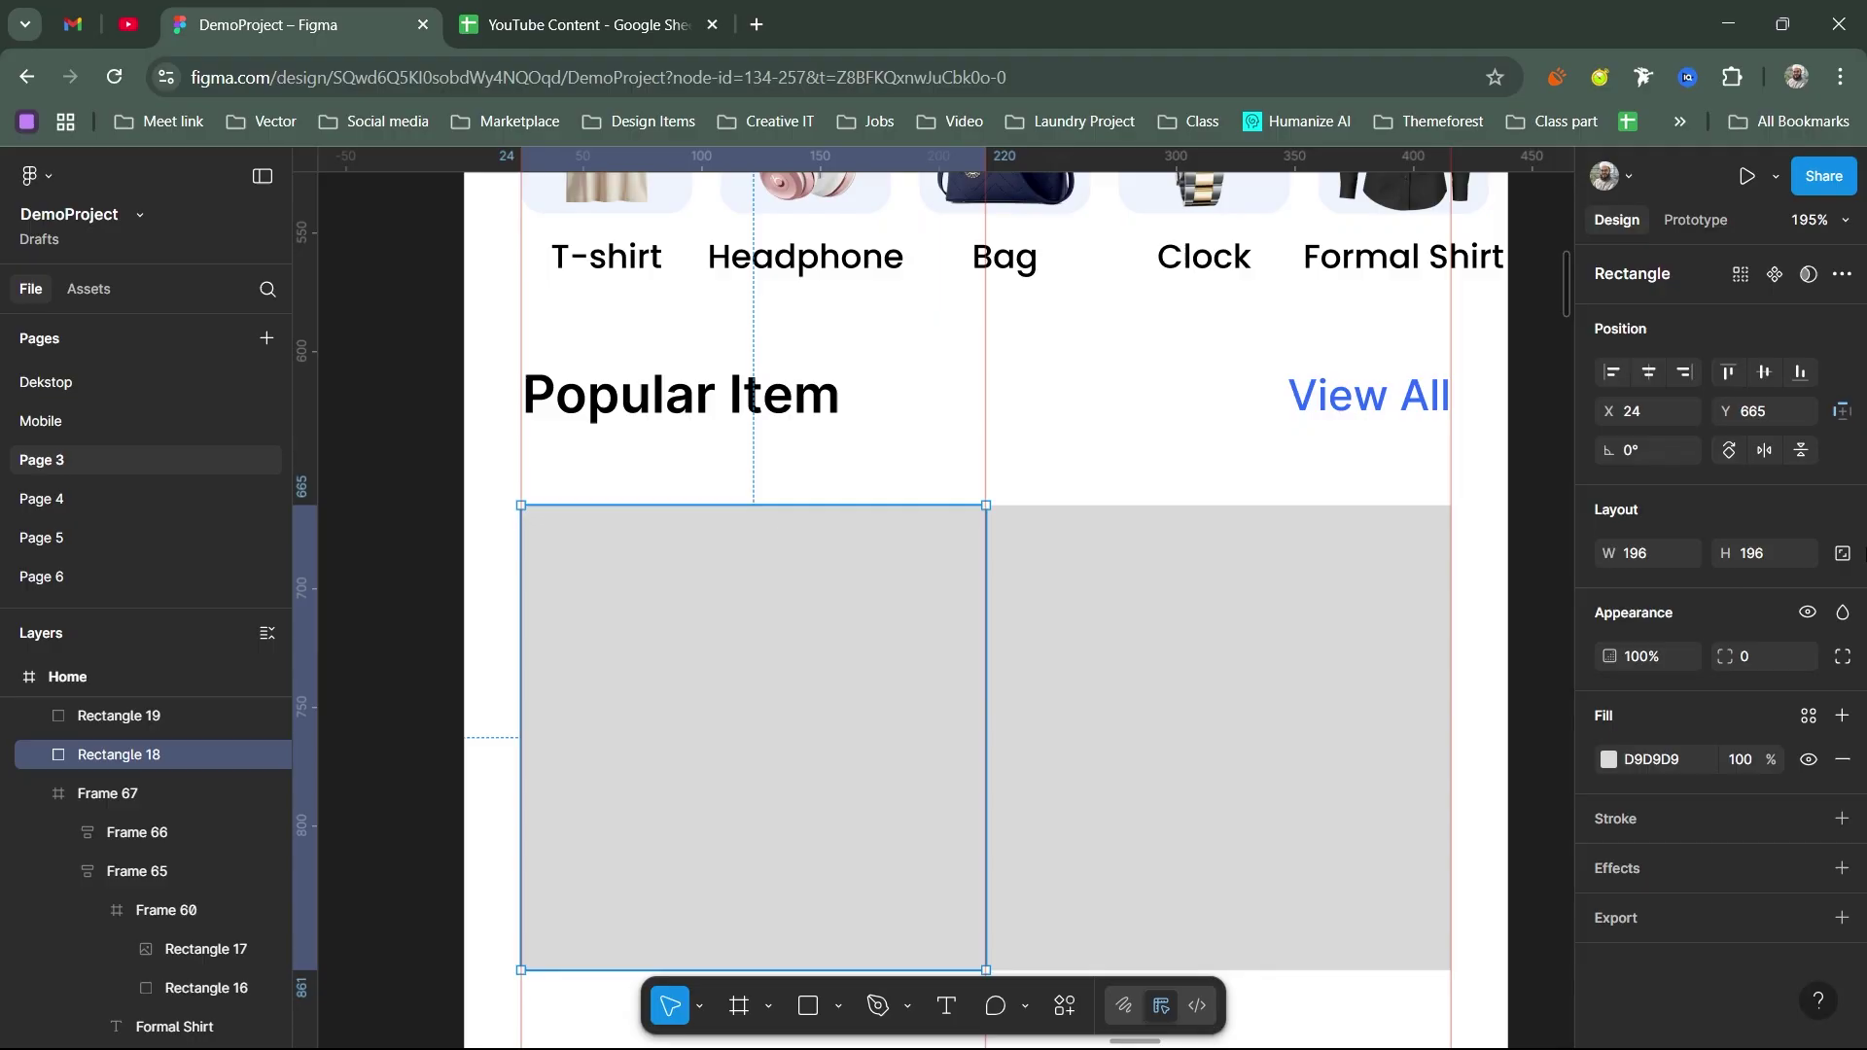
pyautogui.click(1843, 553)
pyautogui.click(1797, 557)
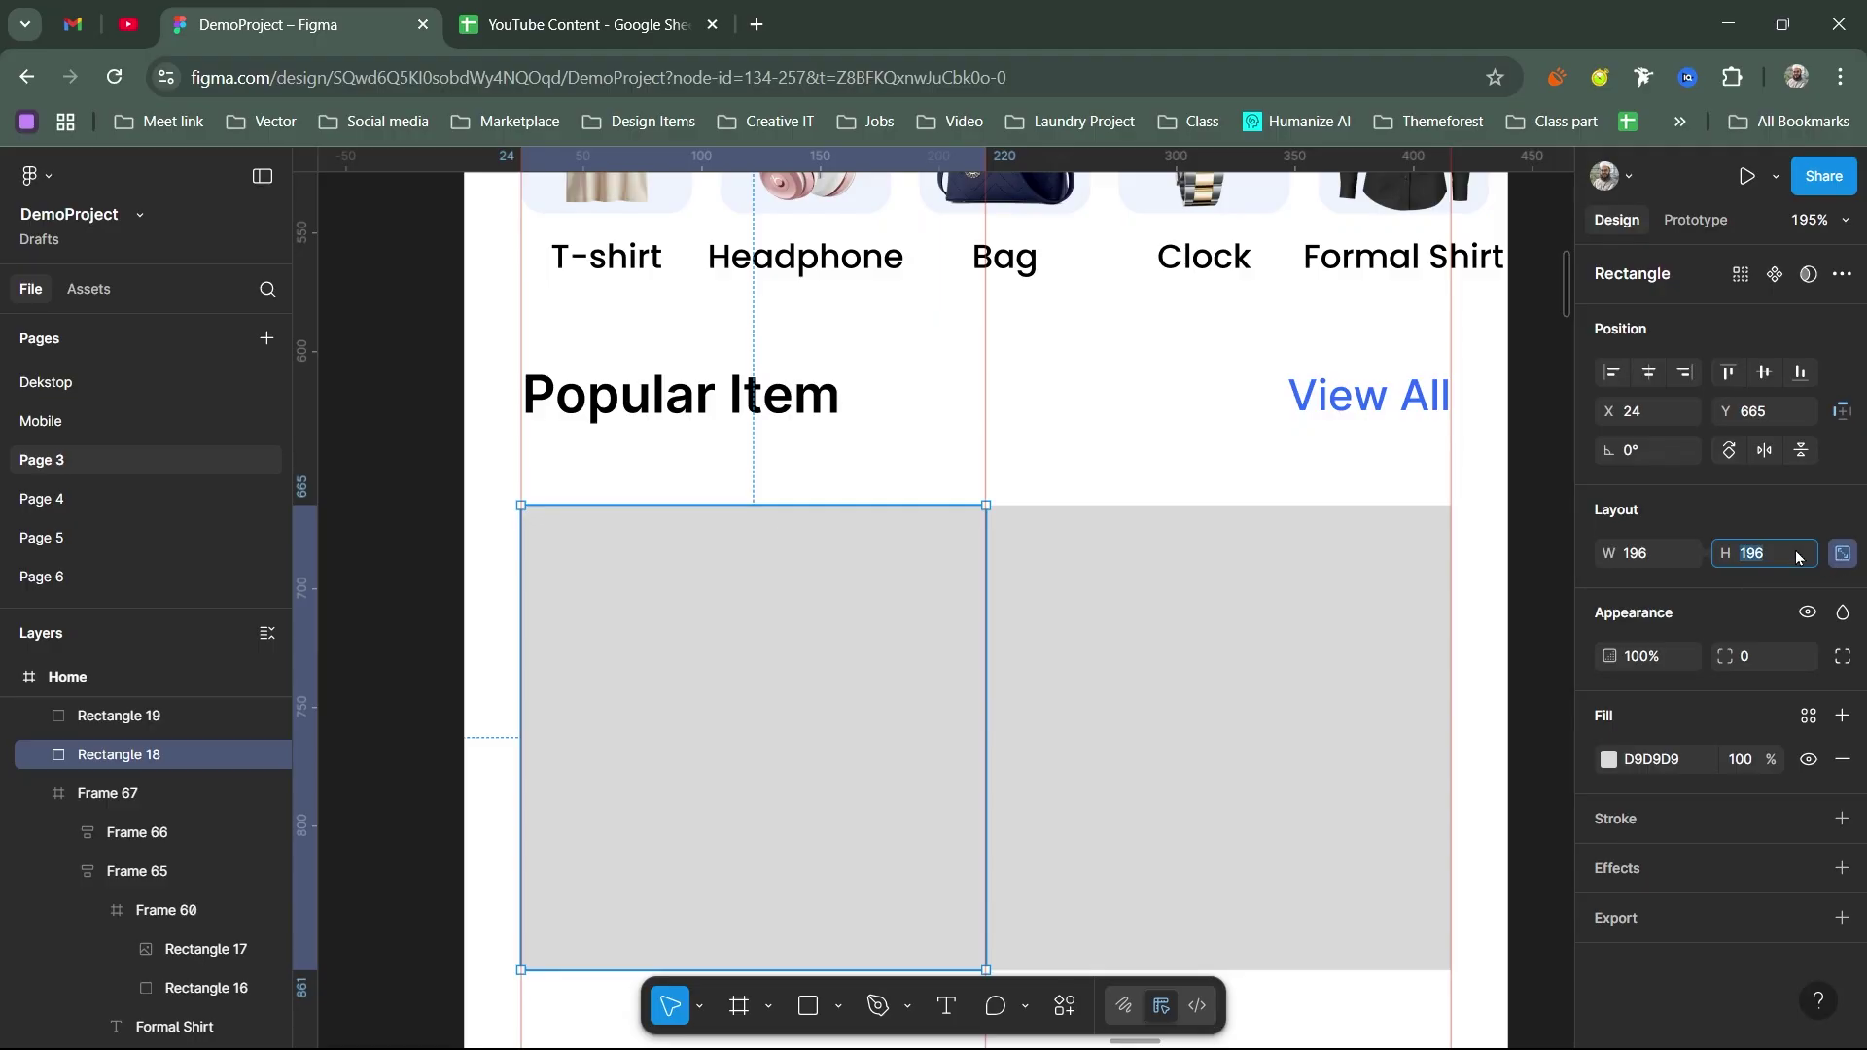
pyautogui.click(1797, 558)
pyautogui.write('-6')
pyautogui.press('Return')
# Step: Replace the second square with a copy of the 190 × 190 one, aligned to the right margin guide with a 12 gap
pyautogui.click(1075, 773)
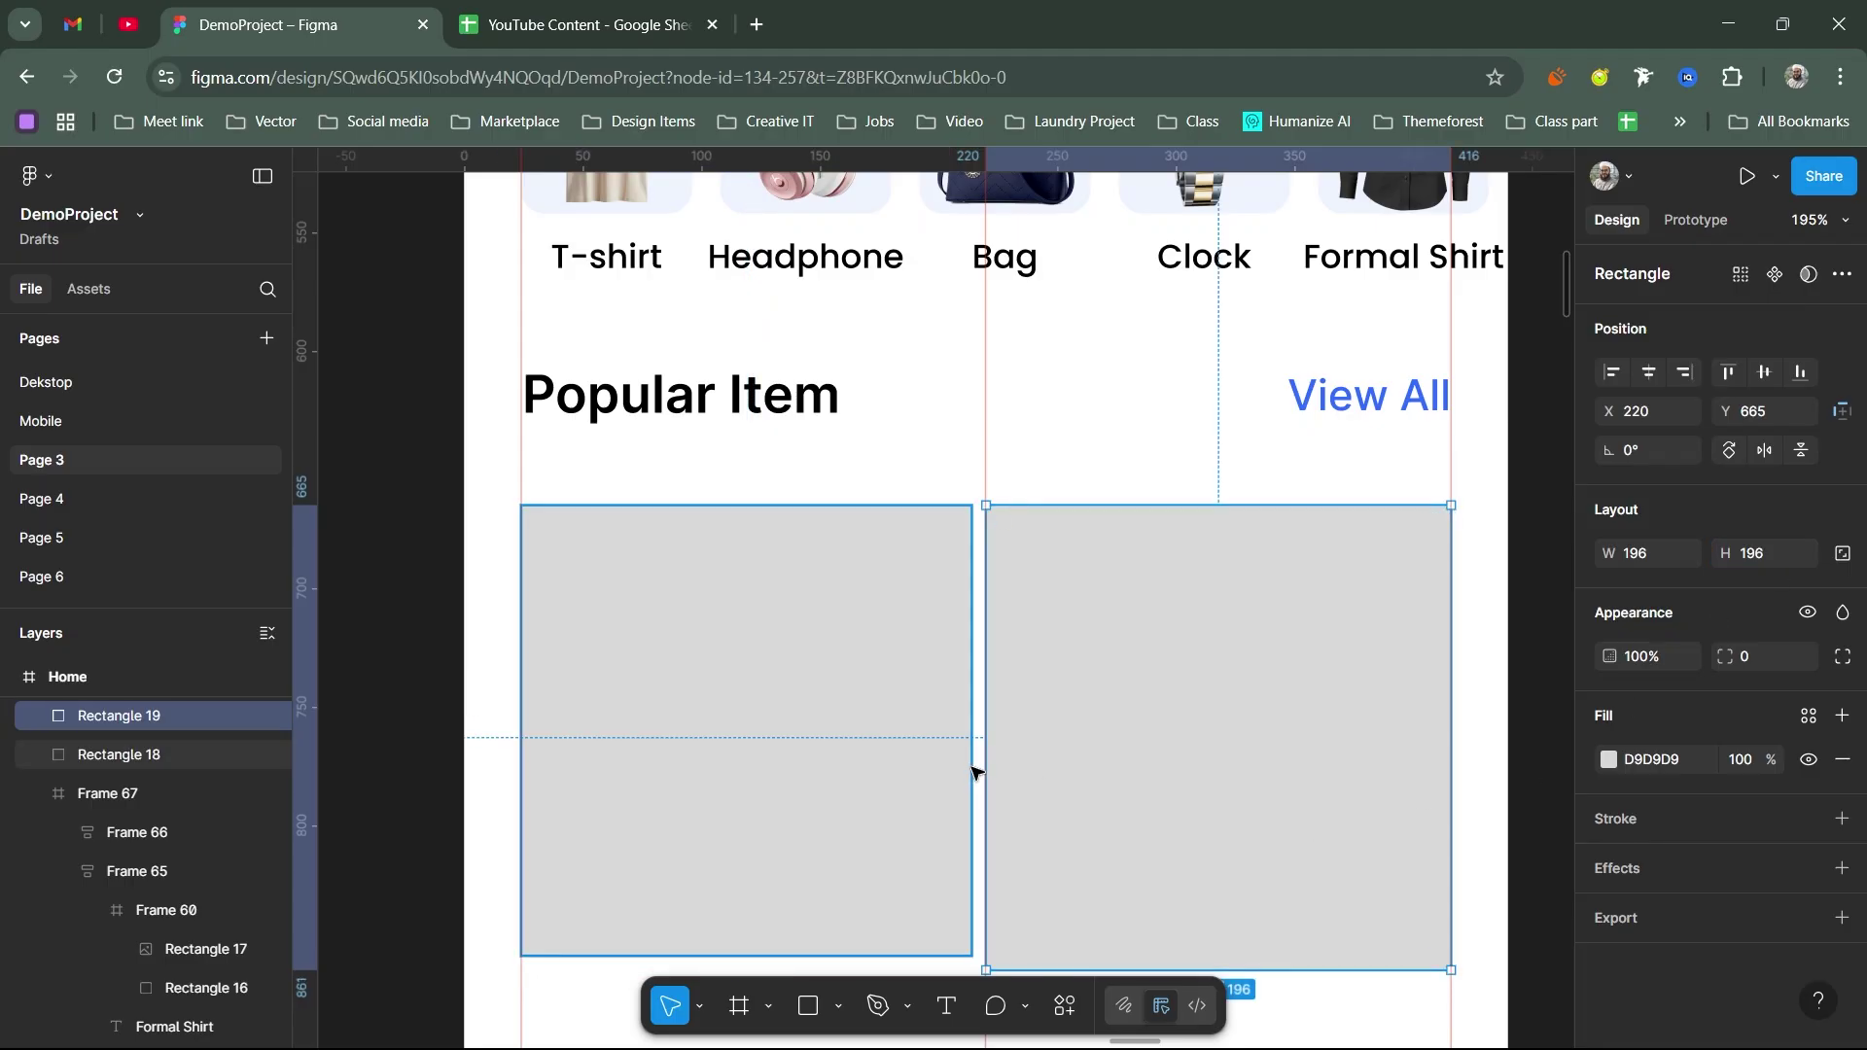
pyautogui.press('Delete')
pyautogui.hotkey('ctrl', 'v')
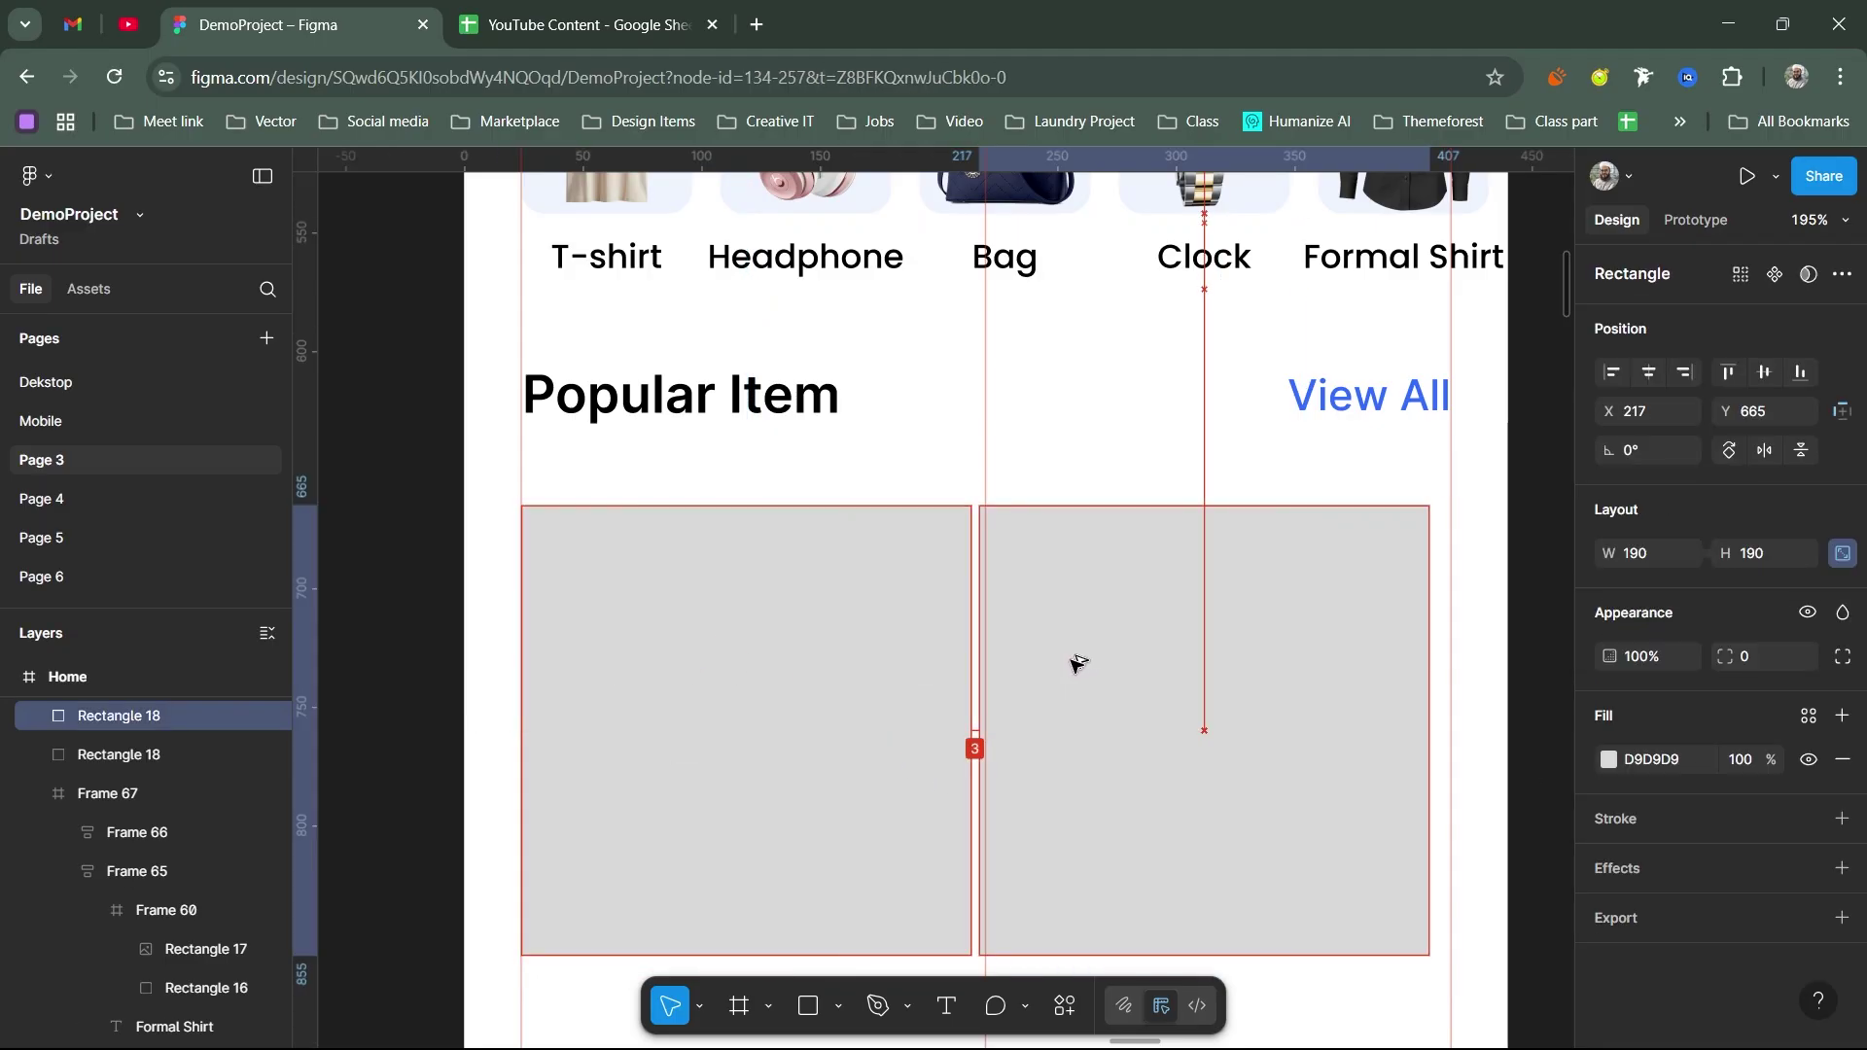
pyautogui.moveTo(1078, 662); pyautogui.dragTo(1083, 655)
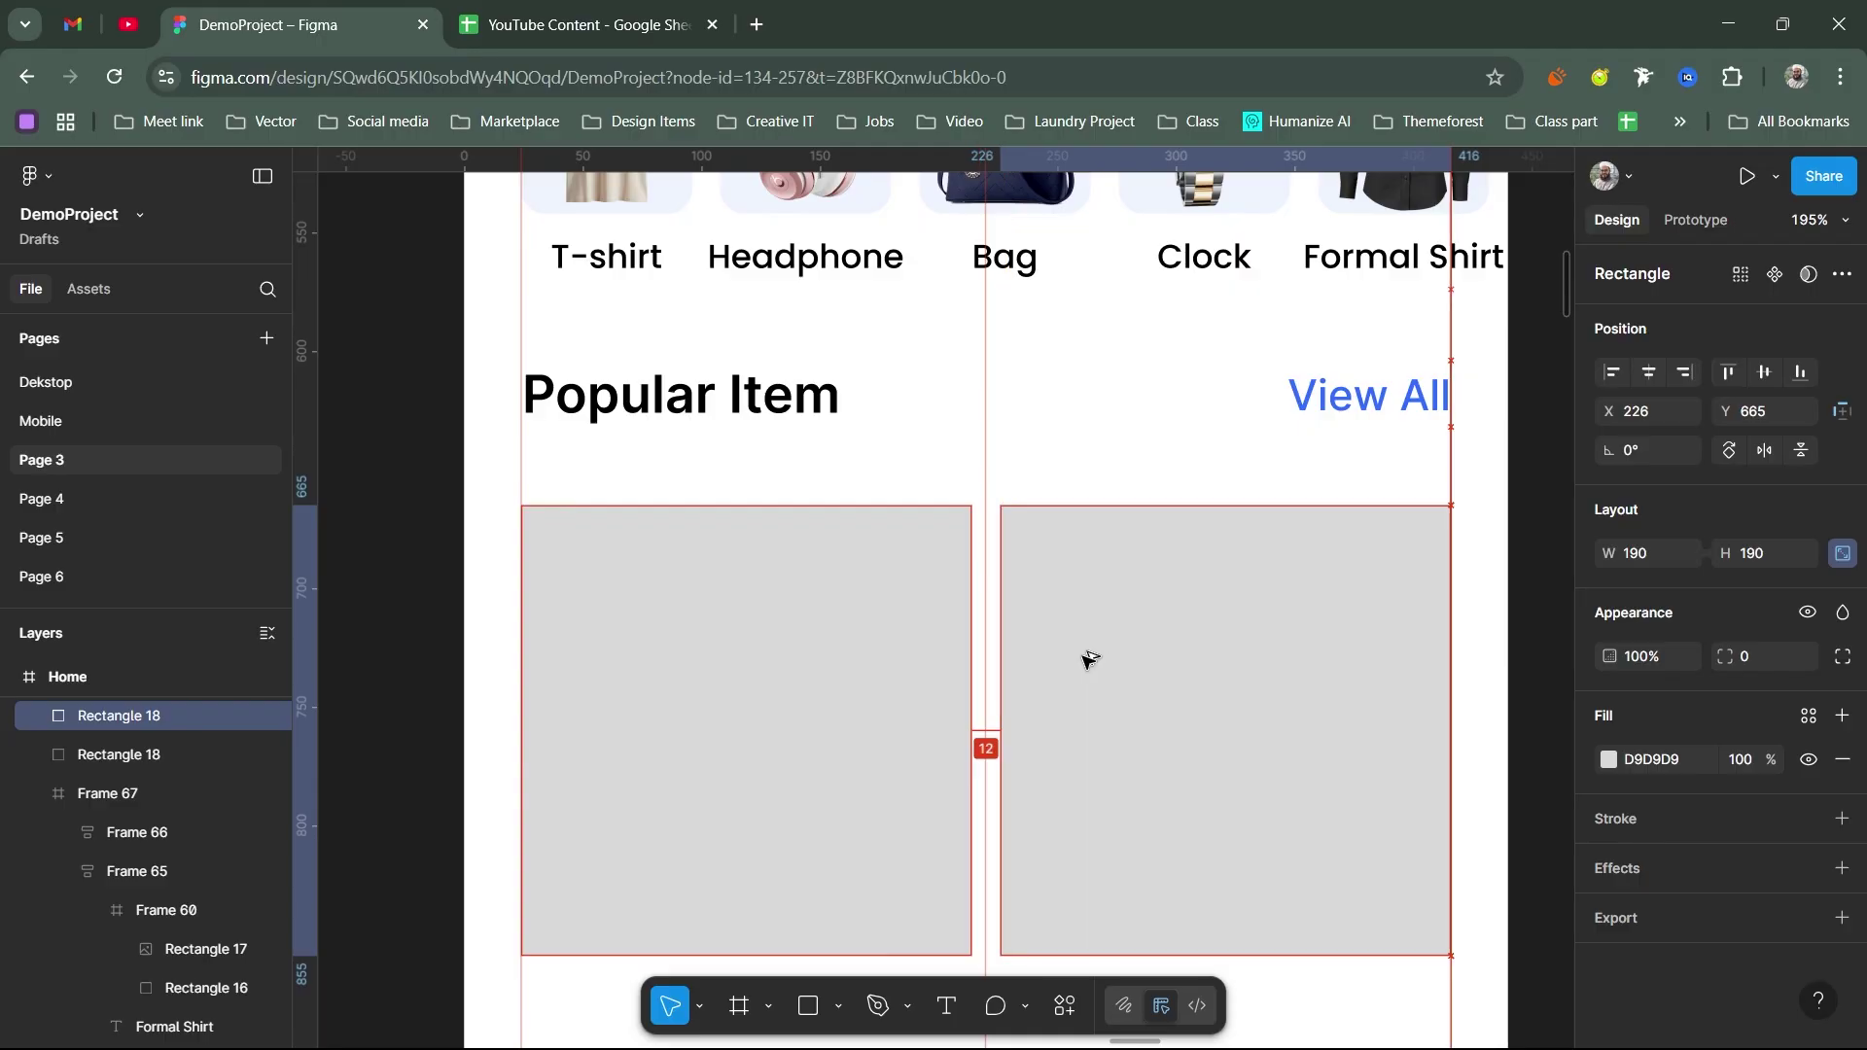
pyautogui.keyDown('shift'); pyautogui.click(821, 687); pyautogui.keyUp('shift')
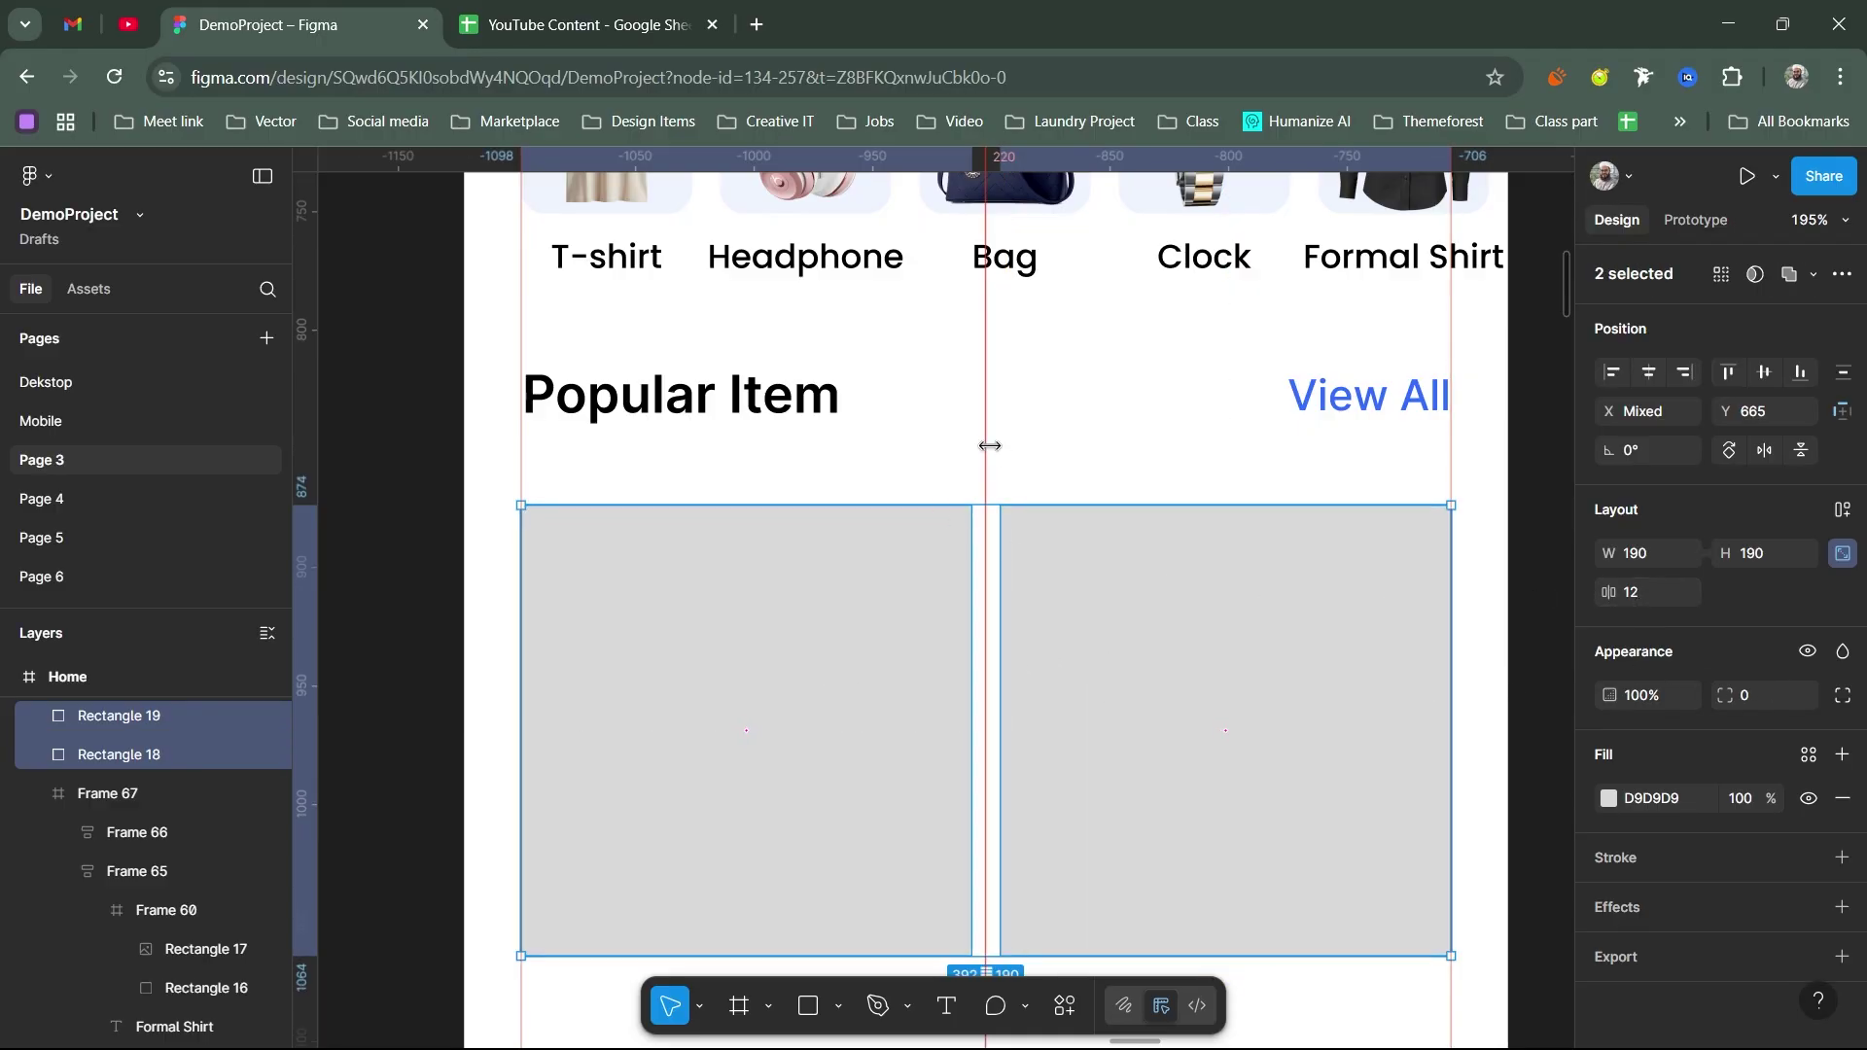
# Step: Remove the centre vertical guide and delete the second square below Popular Item
pyautogui.moveTo(987, 442); pyautogui.dragTo(270, 513)
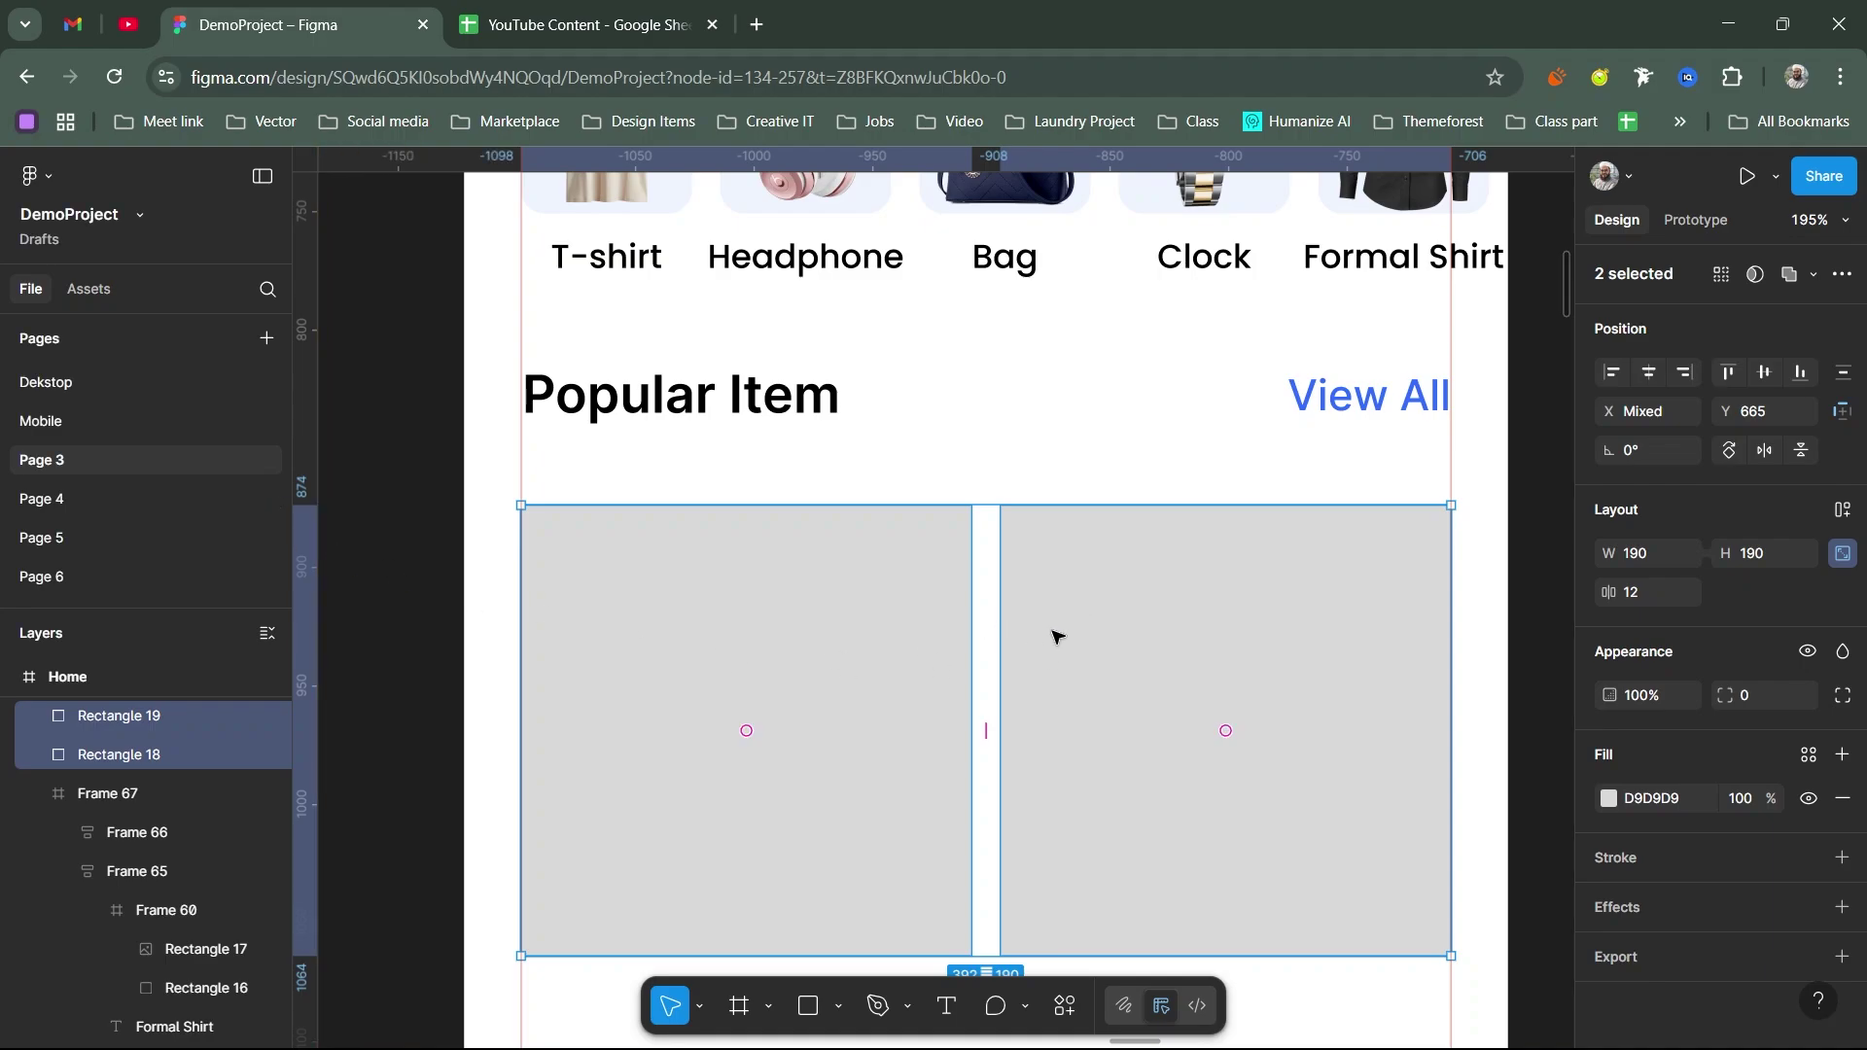
pyautogui.click(1127, 608)
pyautogui.press('Delete')
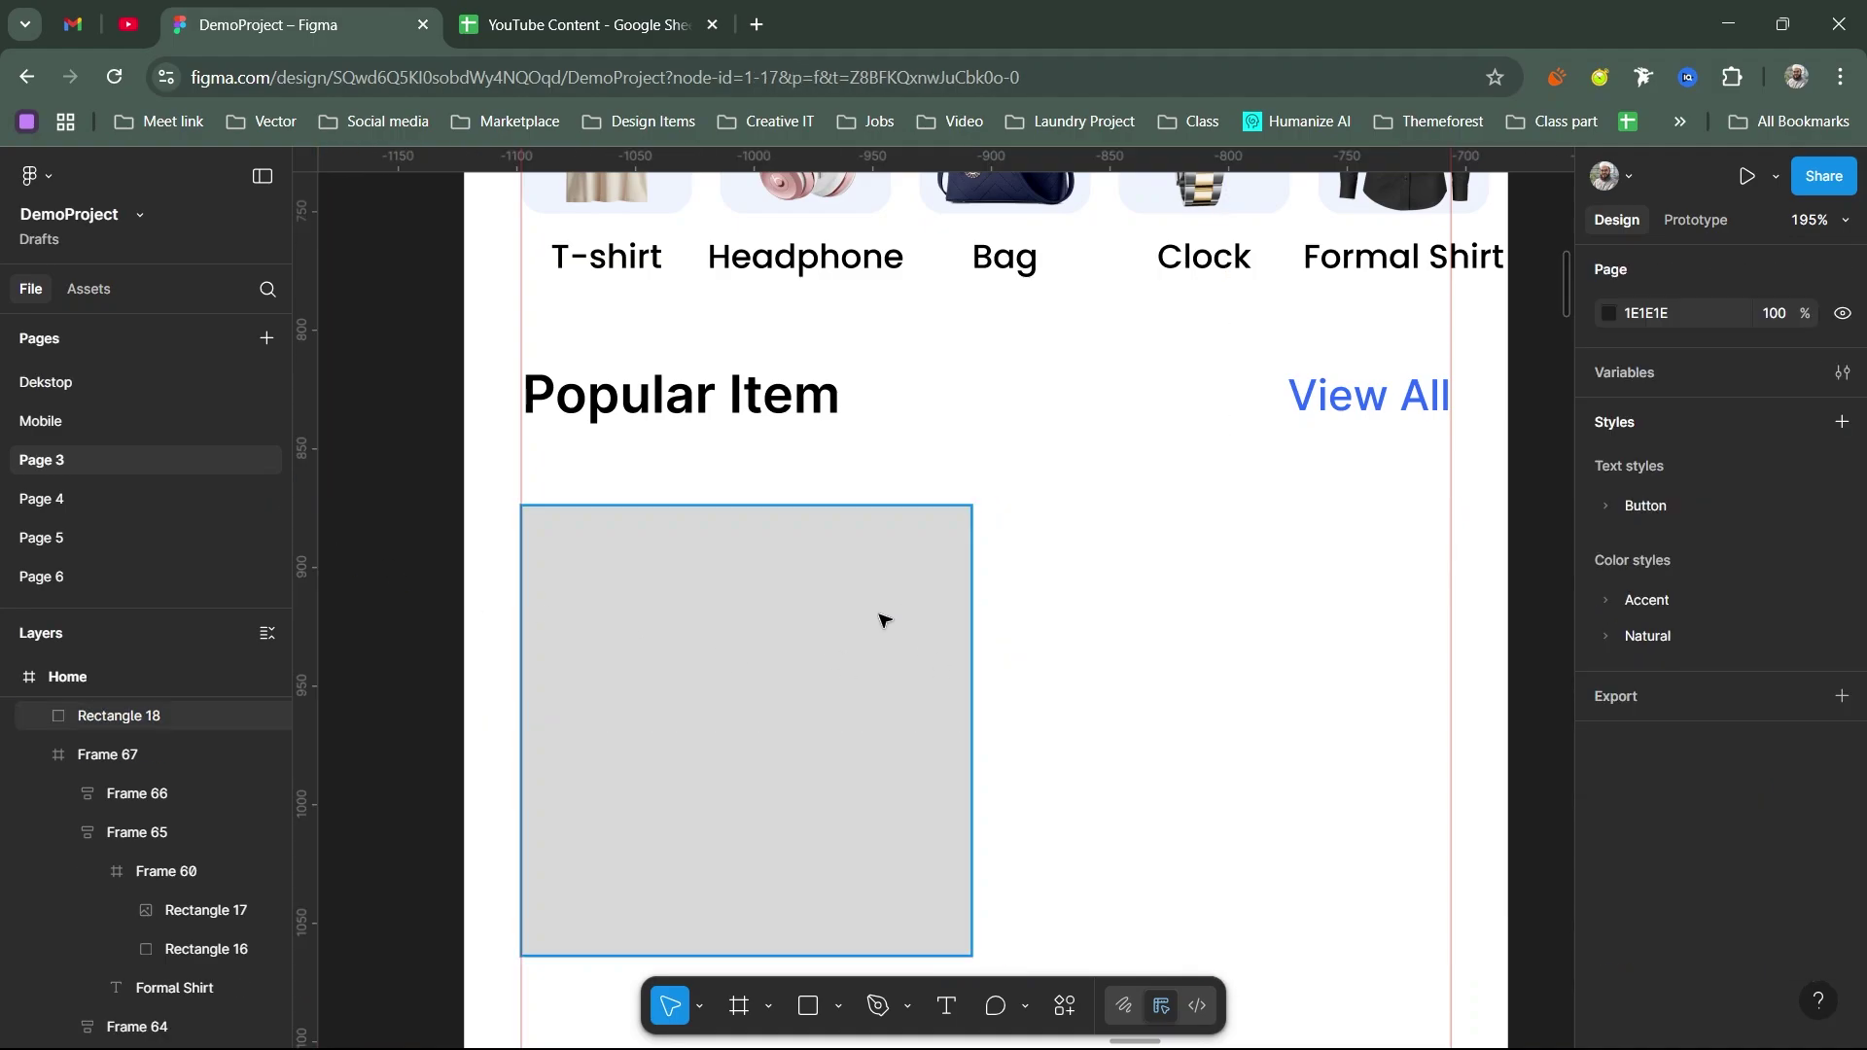
# Step: Duplicate the remaining square with an offset to the right and fill the original with #EFF4FF sampled from a category card
pyautogui.click(880, 620)
pyautogui.scroll(-5, 880, 621)
pyautogui.hscroll(-2, 900, 629)
pyautogui.scroll(-1, 901, 629)
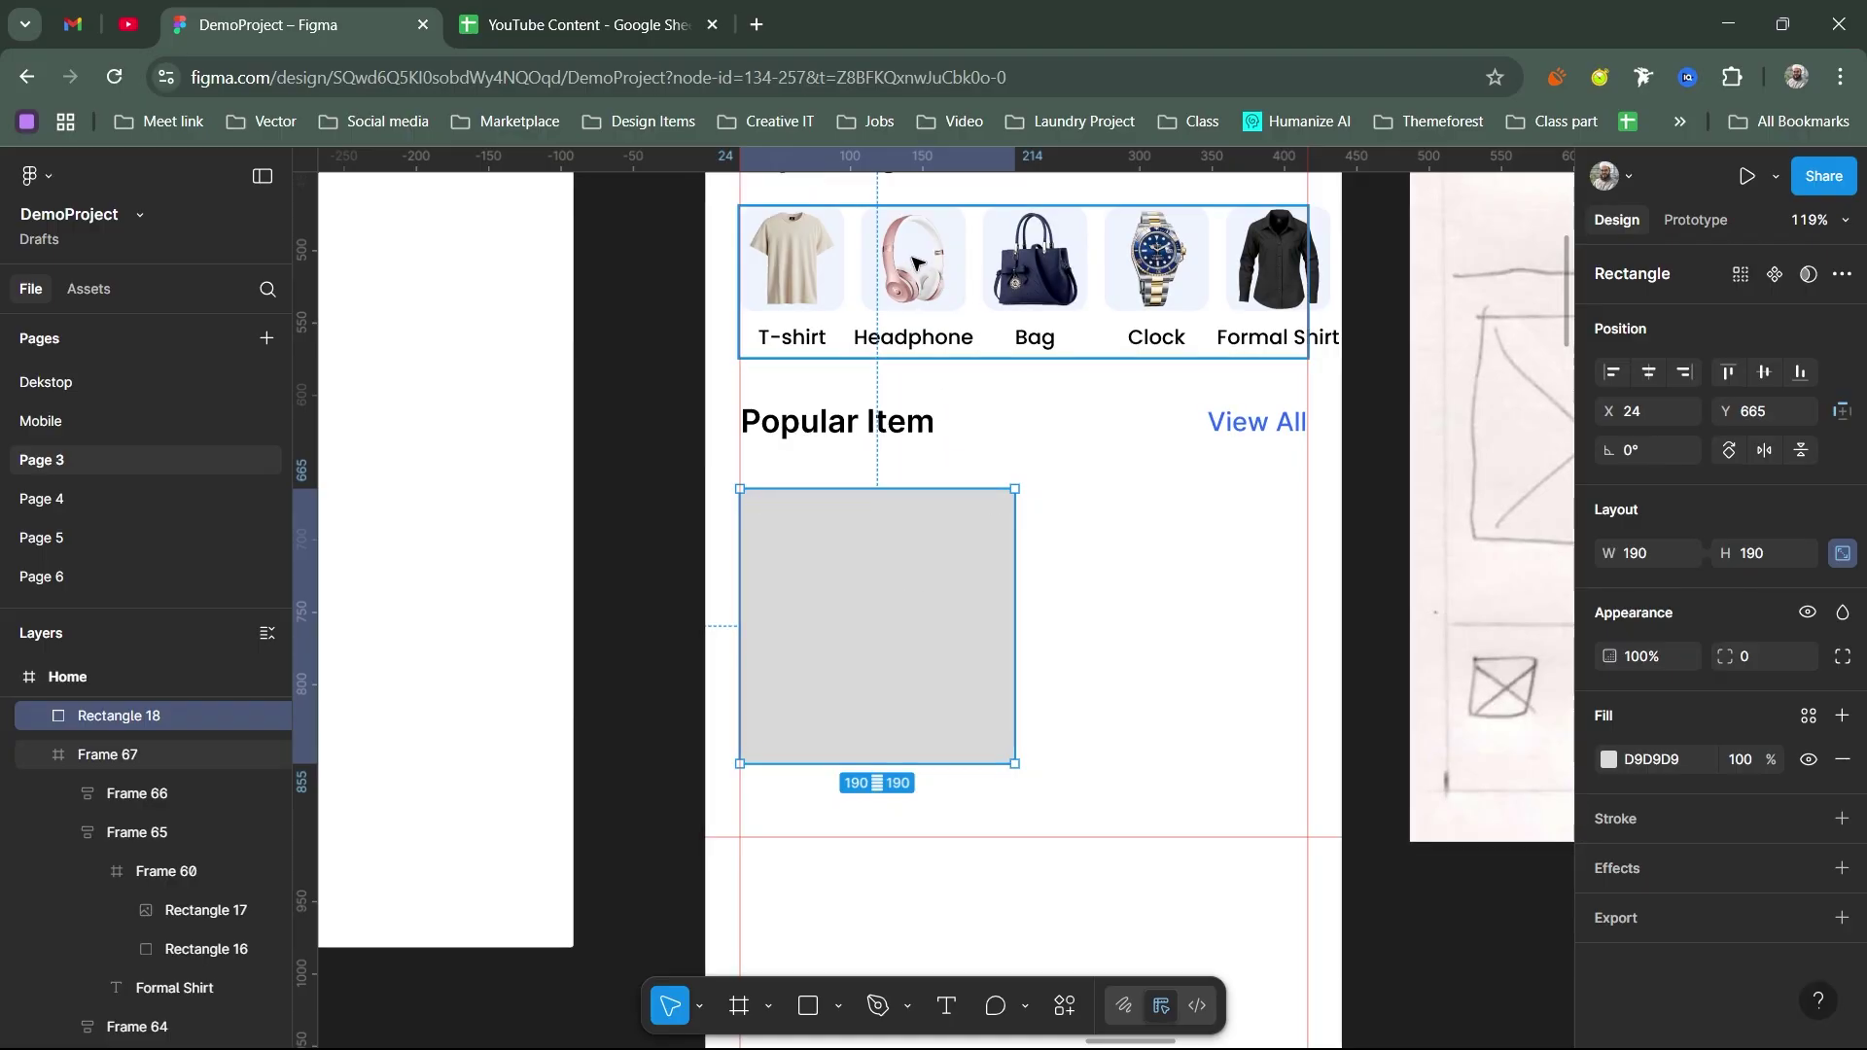
pyautogui.moveTo(892, 584); pyautogui.dragTo(1092, 584)
pyautogui.click(917, 587)
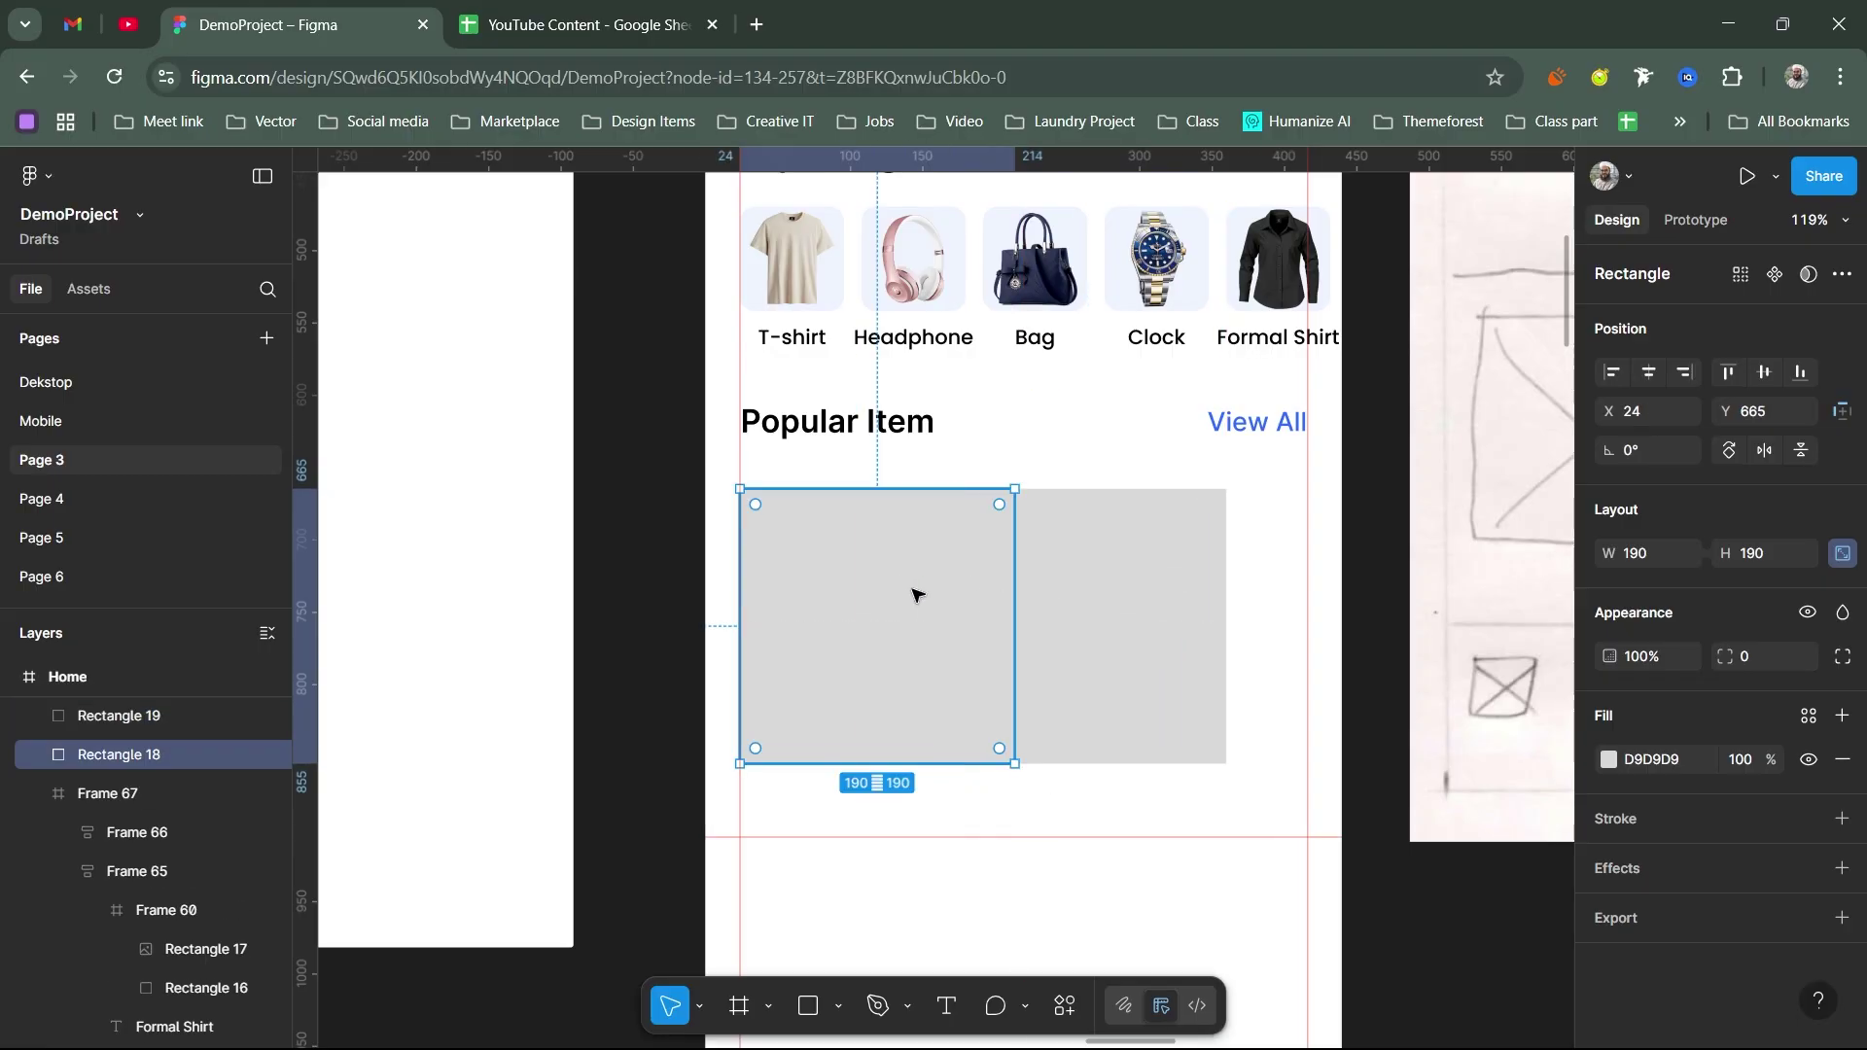
pyautogui.press('i')
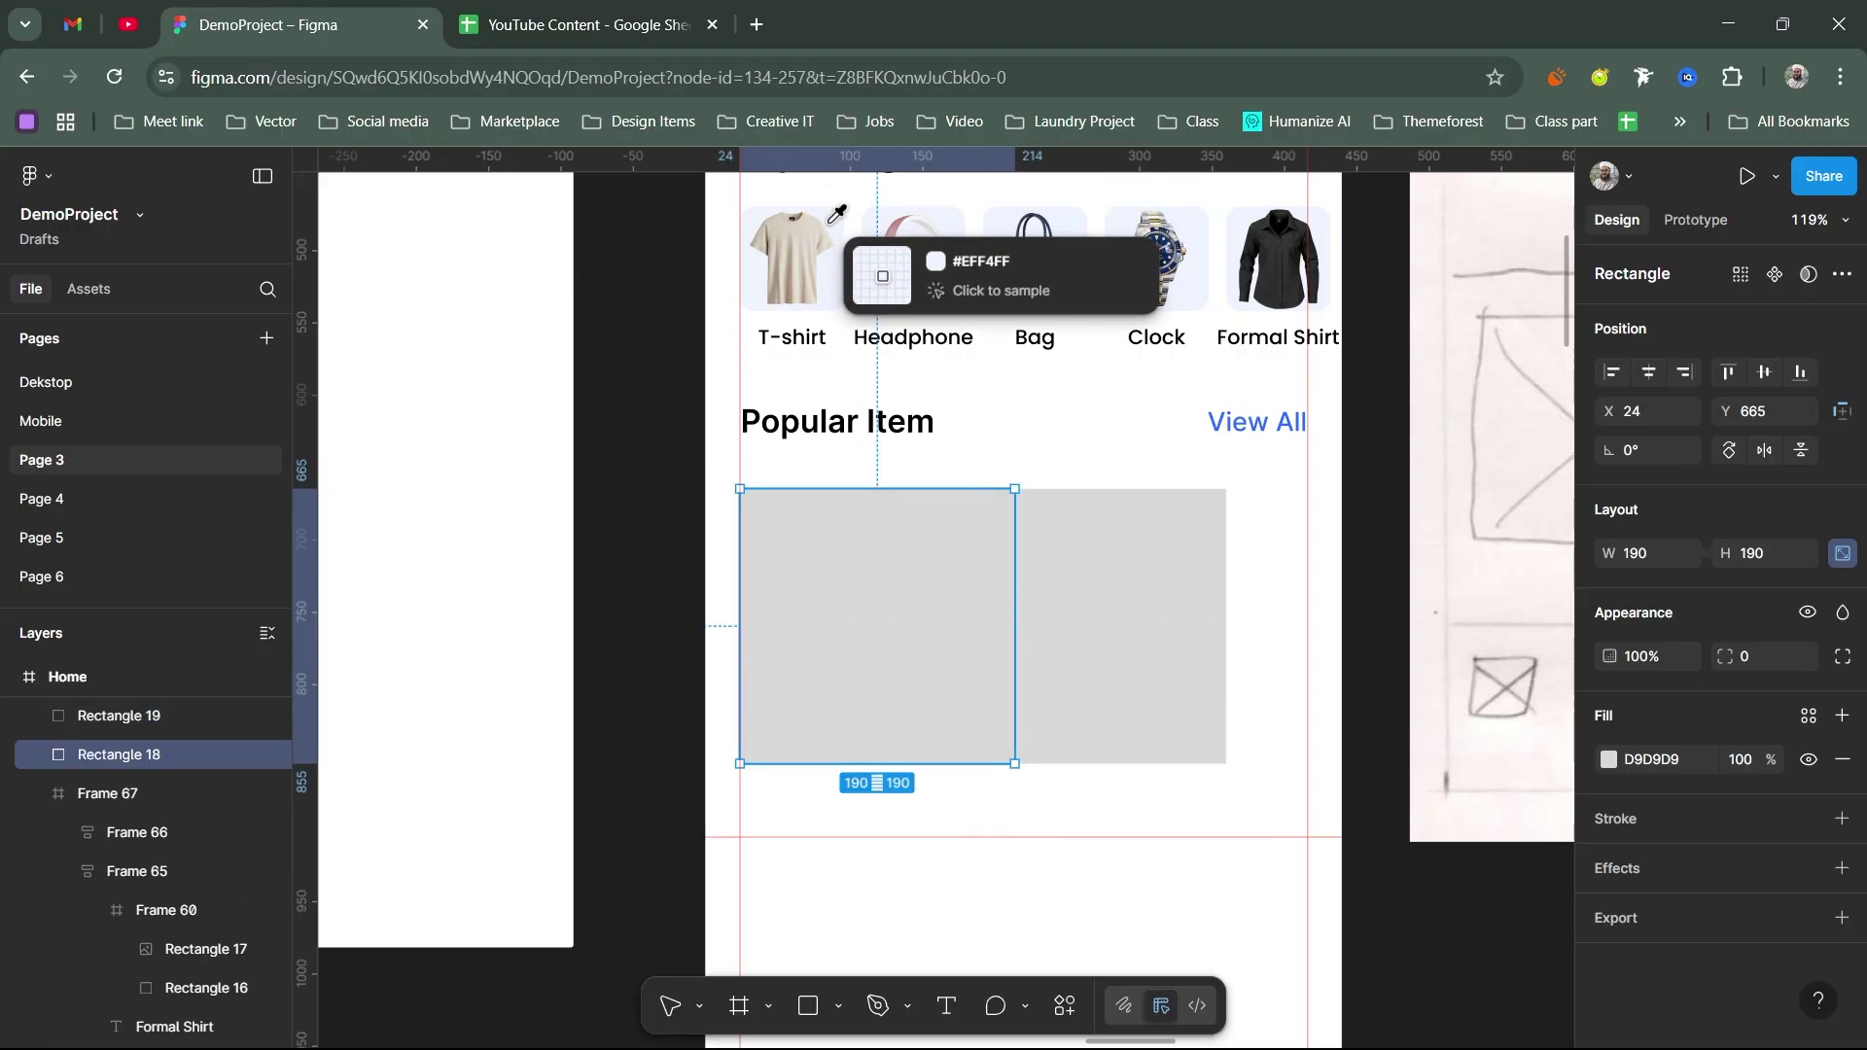
pyautogui.click(837, 214)
# Step: Fill the duplicate square with the image 7-2-dress-shirt-png-hd and place it exactly over the tinted square
pyautogui.click(1080, 593)
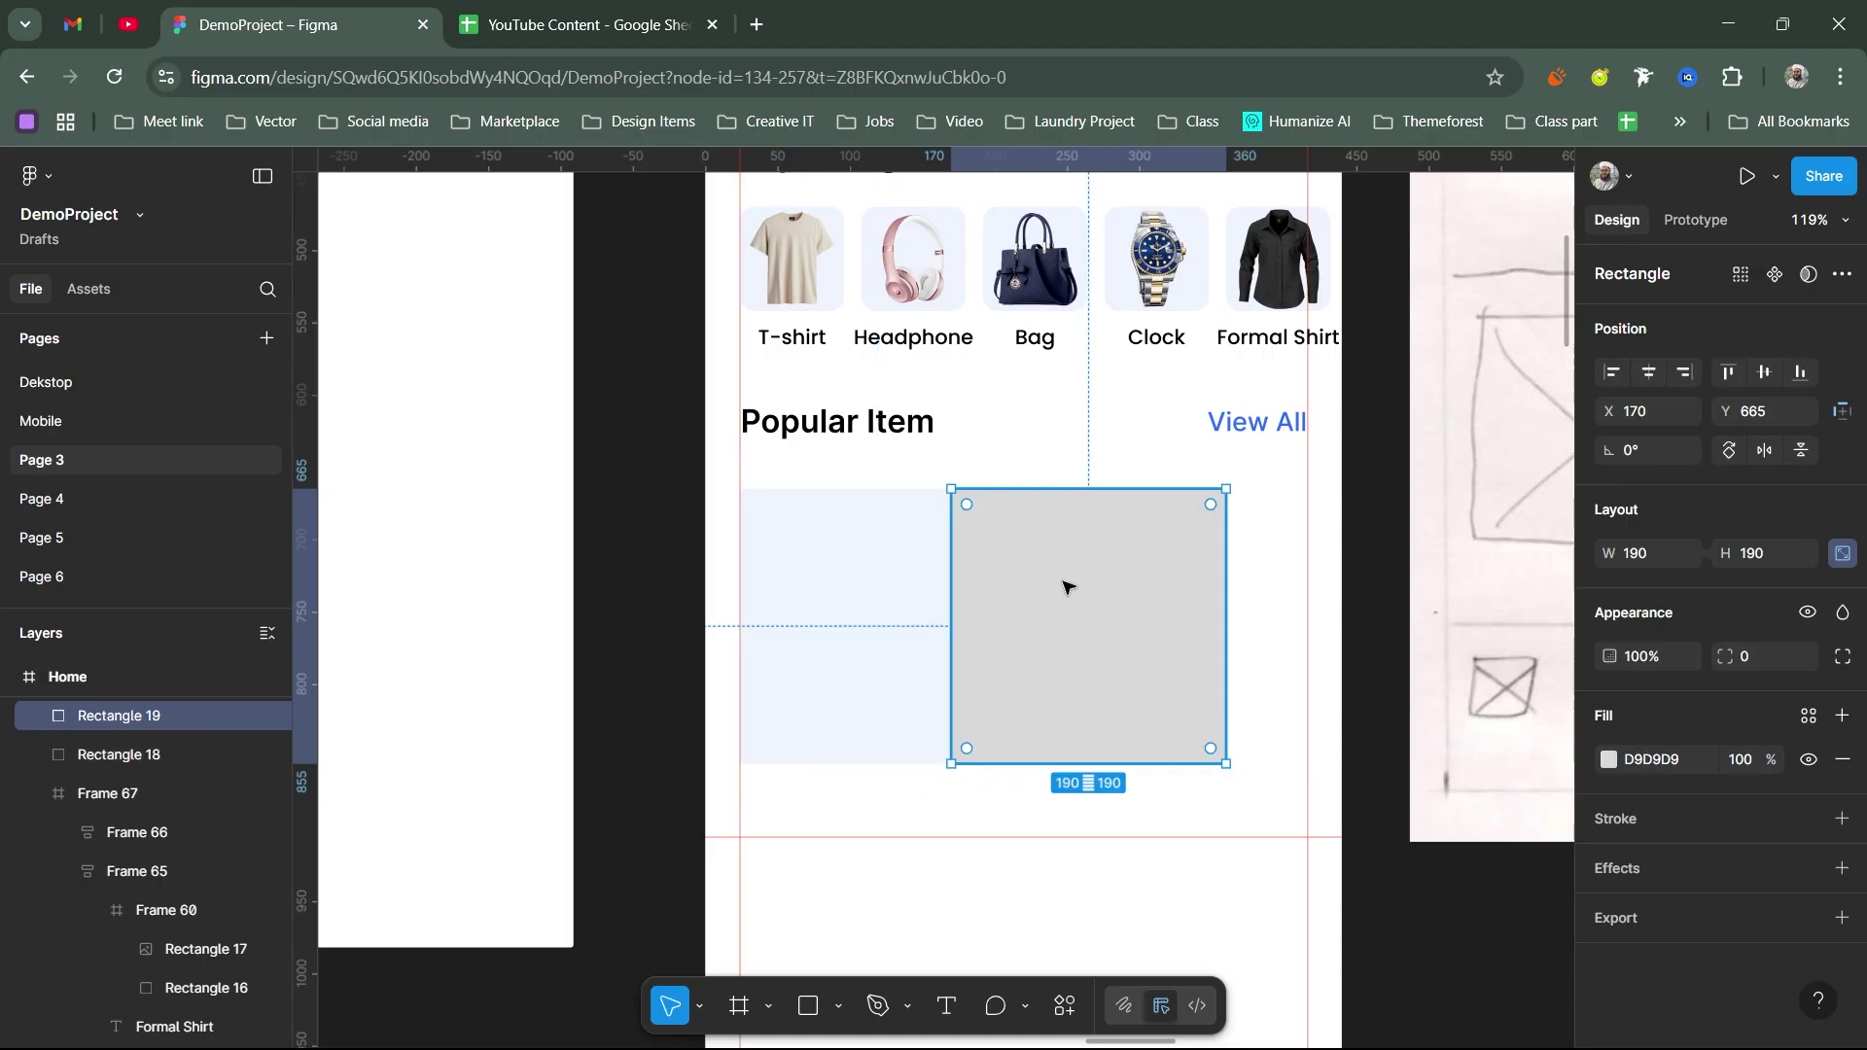
pyautogui.click(1809, 716)
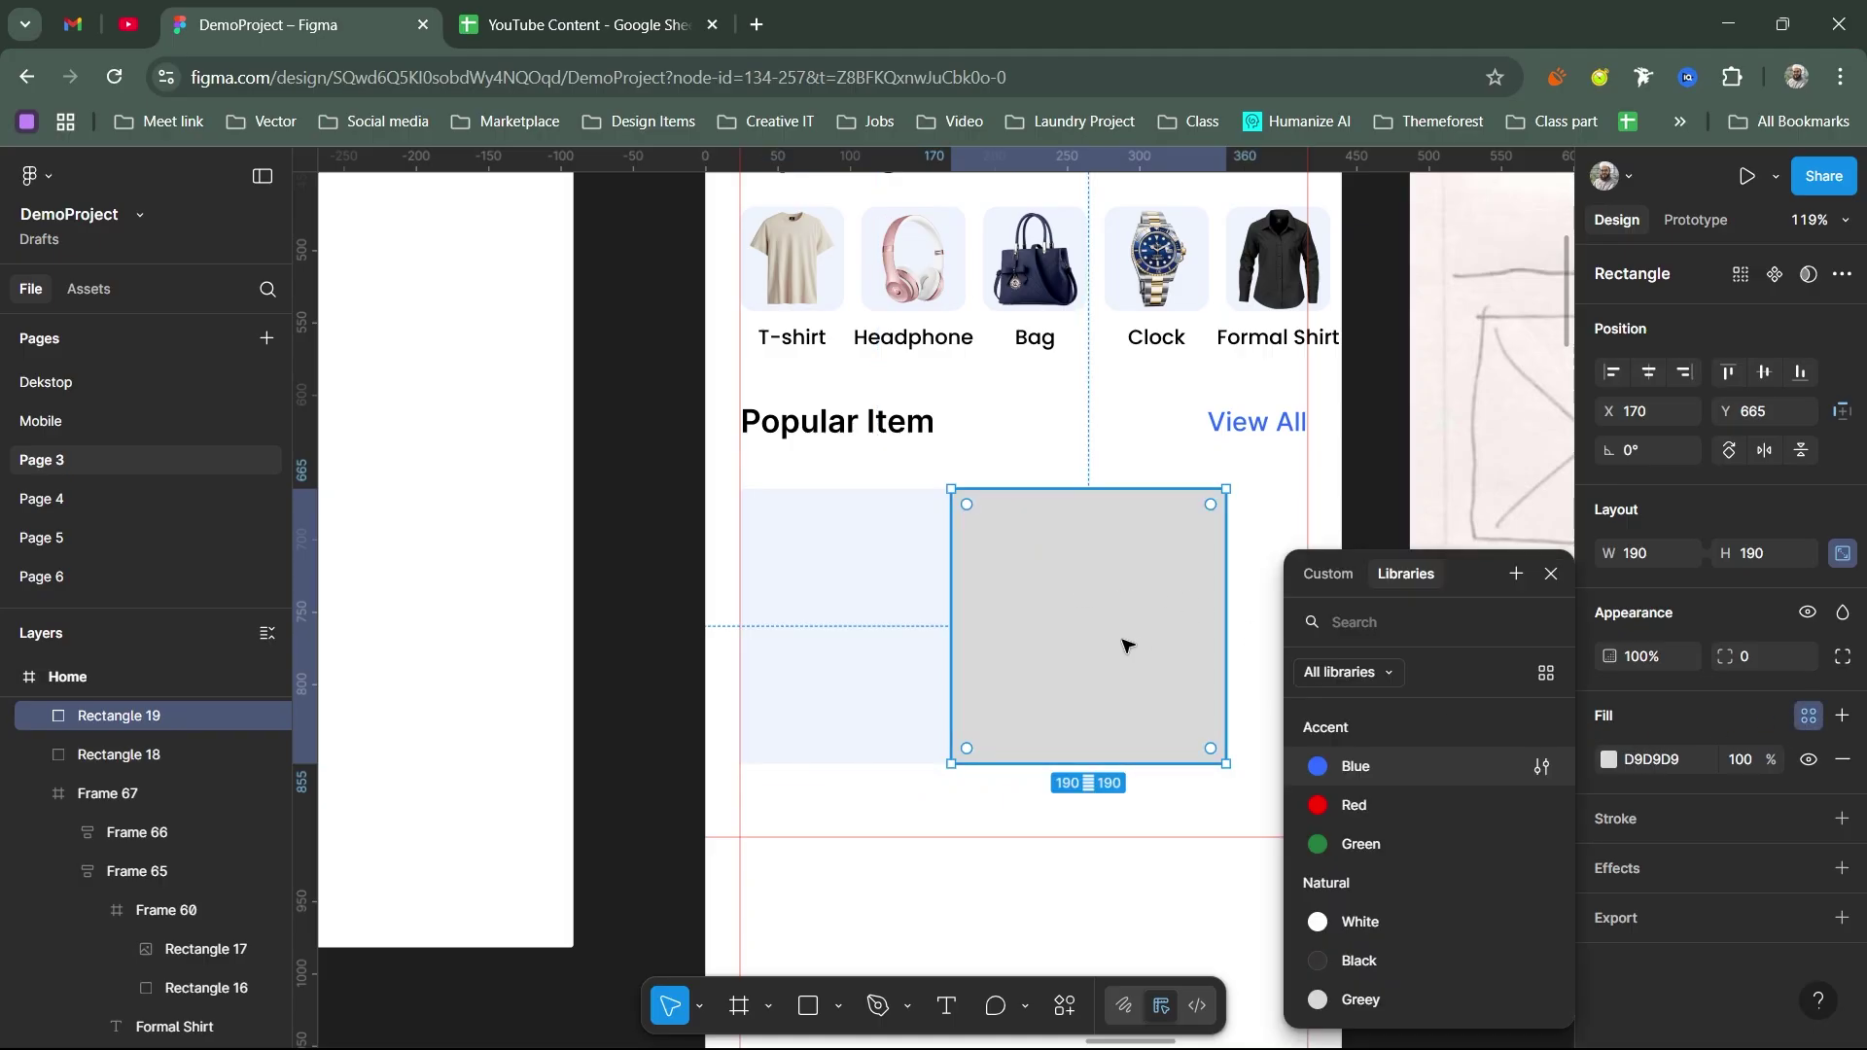
pyautogui.click(1610, 759)
pyautogui.click(1410, 469)
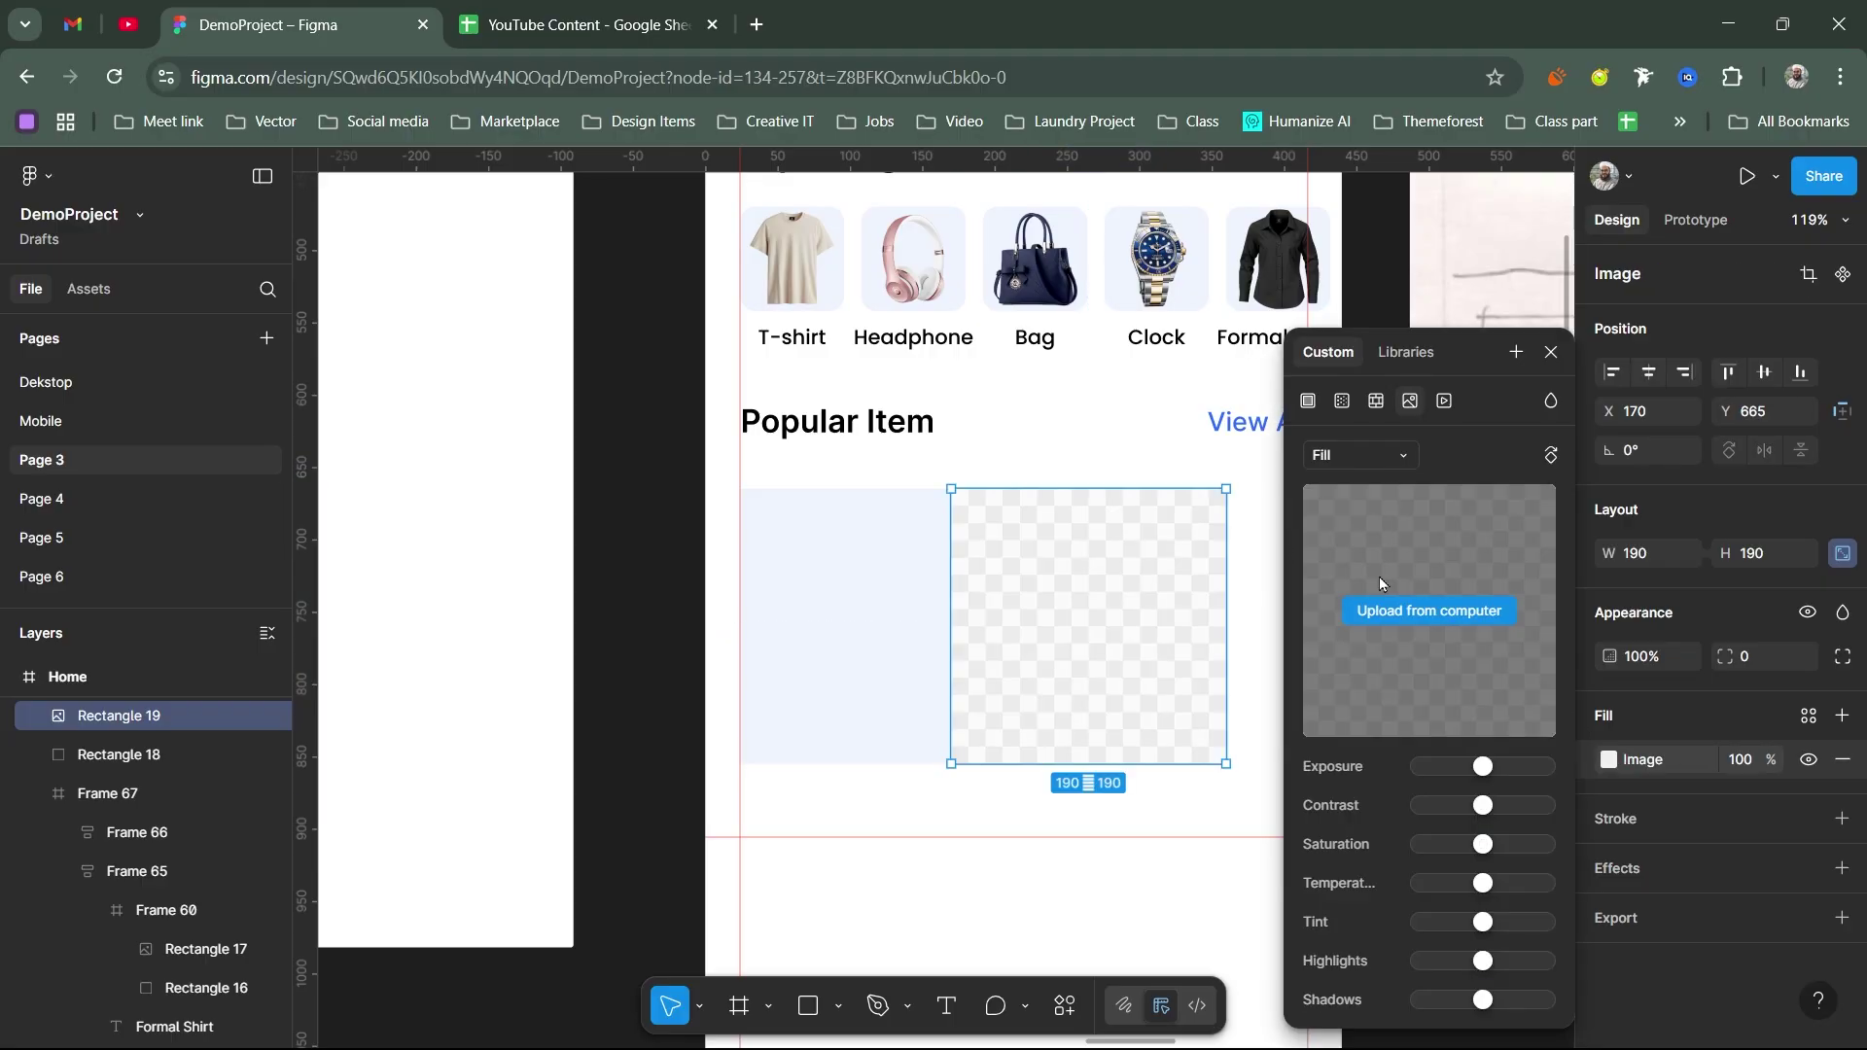
pyautogui.click(1390, 611)
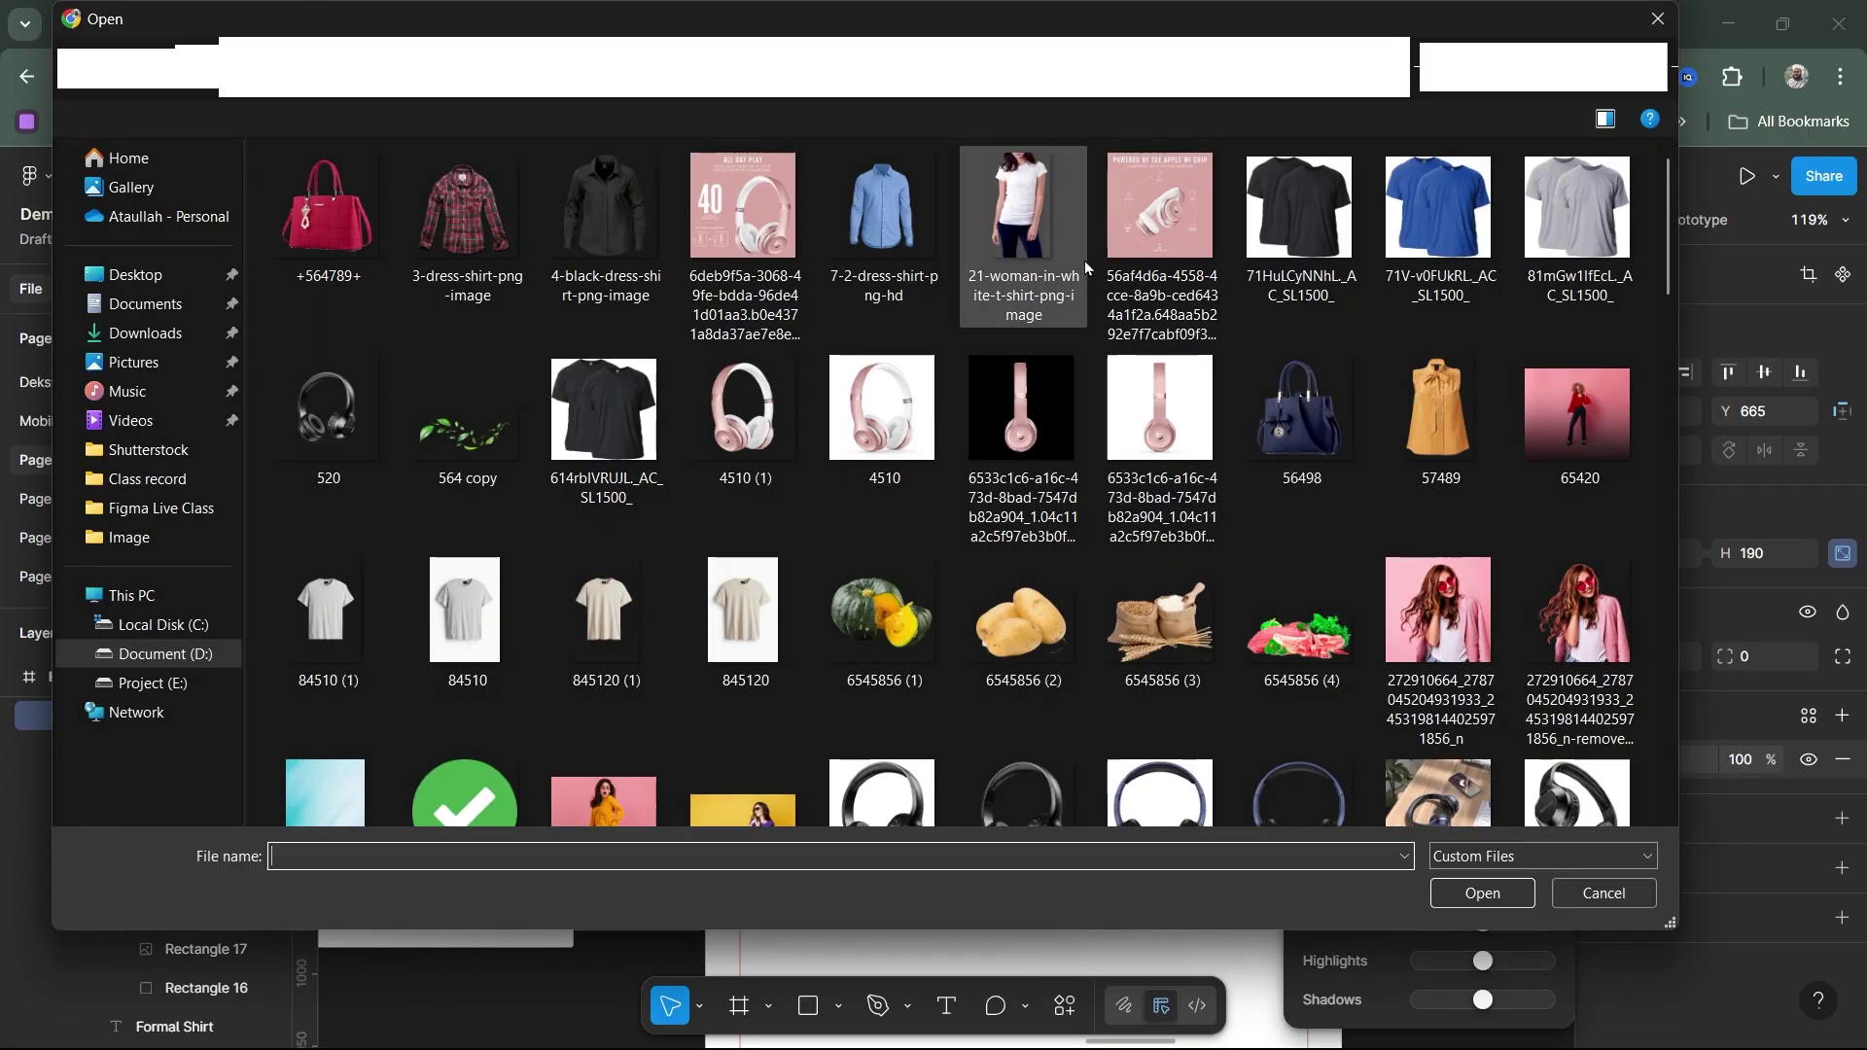
pyautogui.click(905, 233)
pyautogui.click(1439, 899)
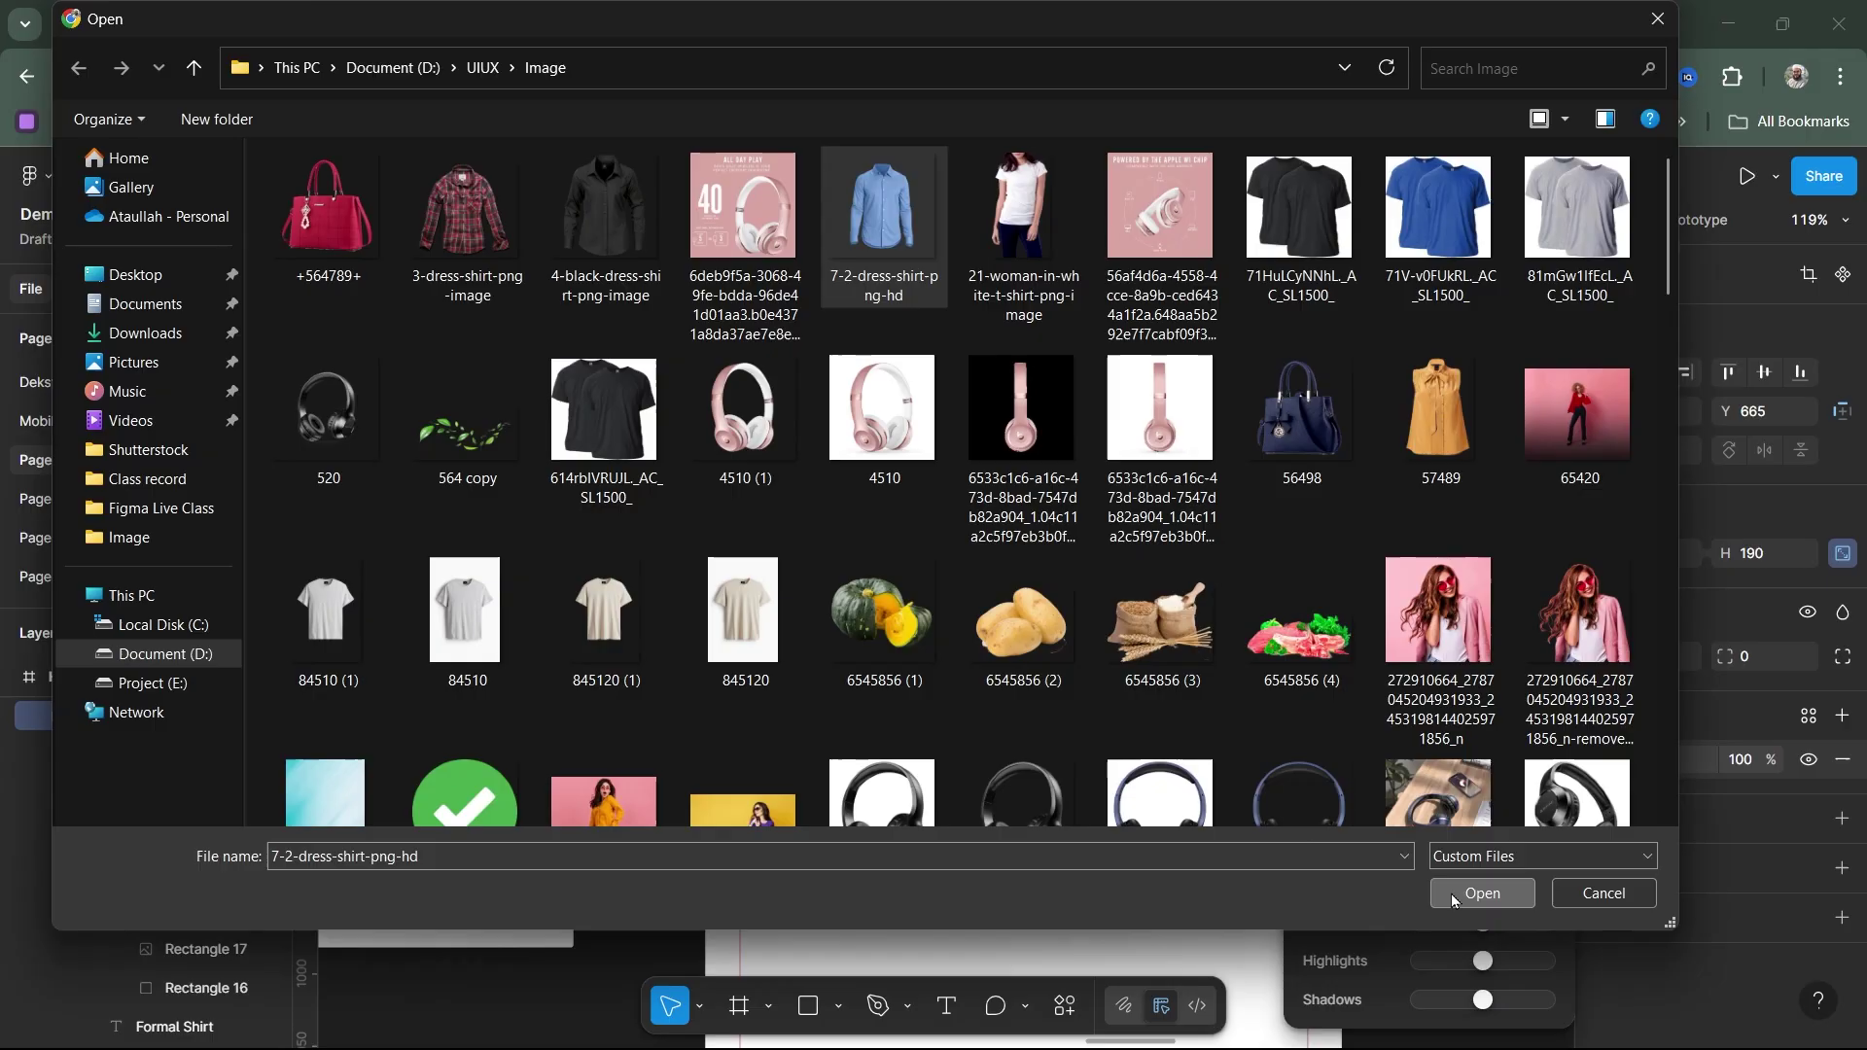
pyautogui.moveTo(1086, 555); pyautogui.dragTo(897, 603)
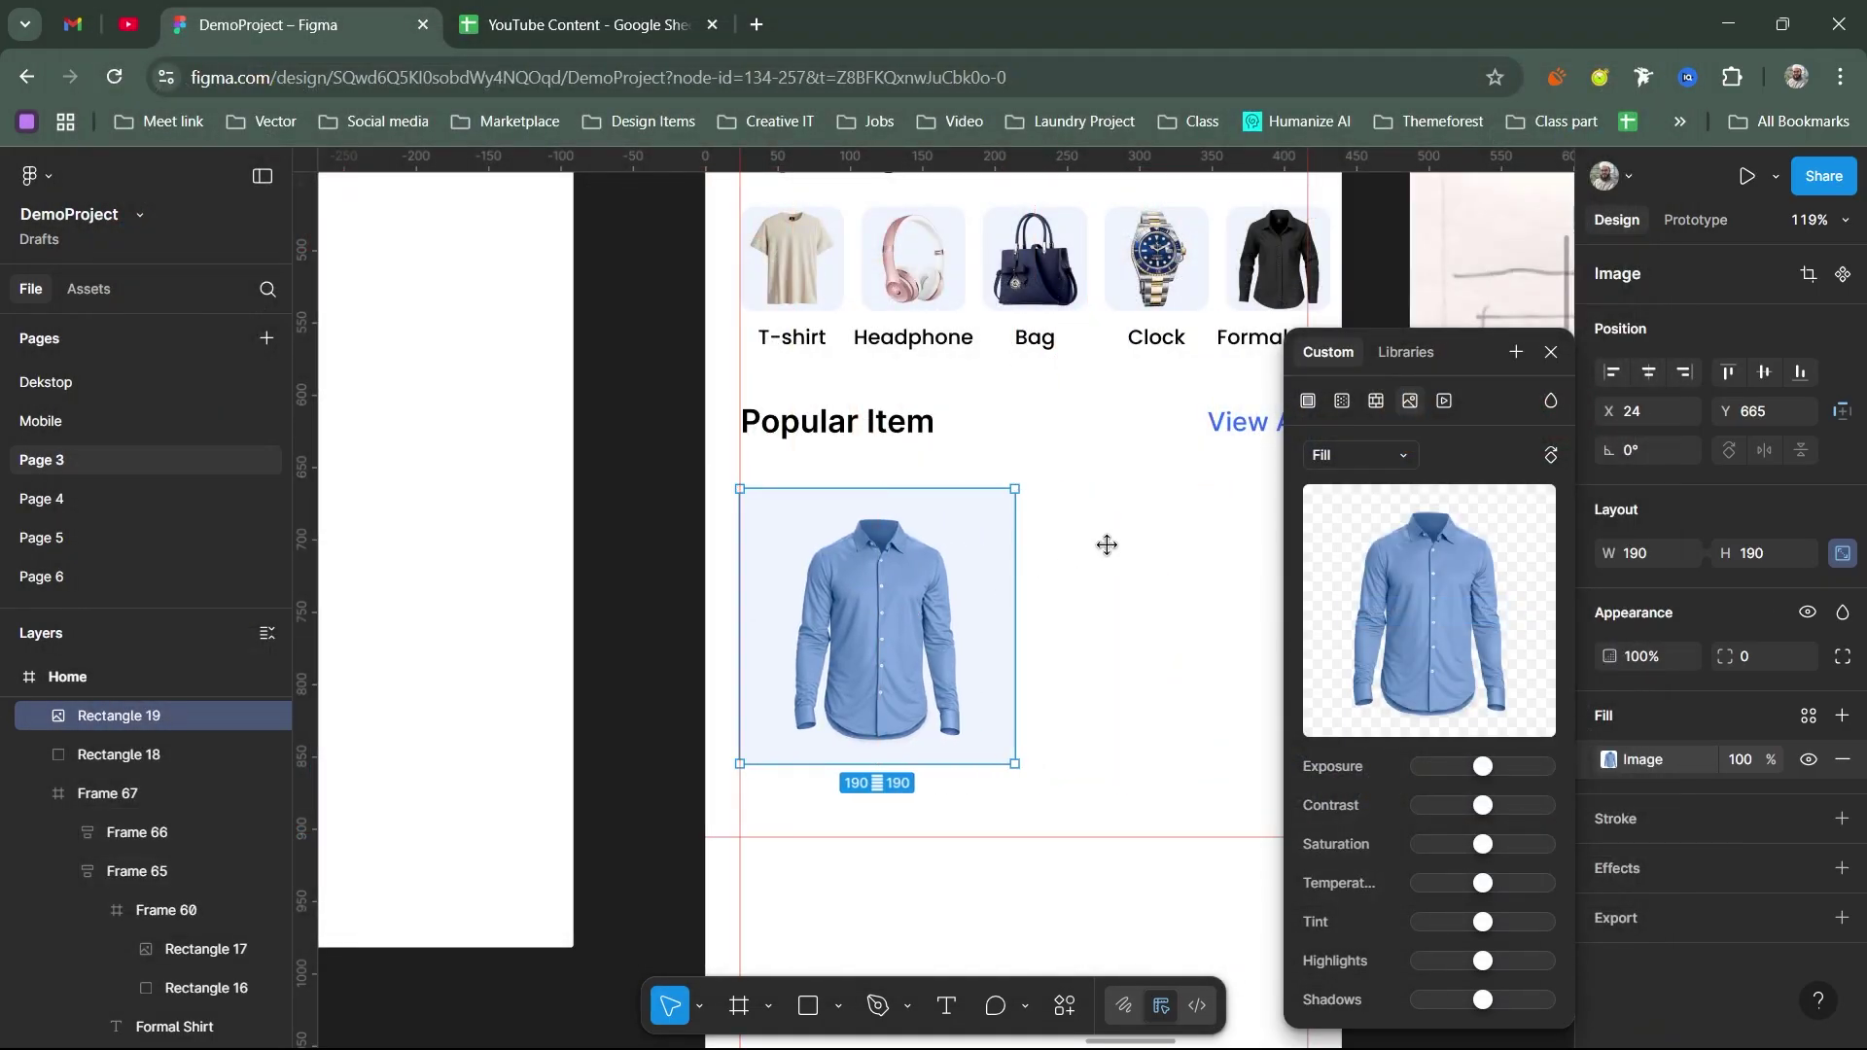
pyautogui.click(1551, 352)
# Step: Set the corner radius of both the shirt image and its background square to 10
pyautogui.scroll(-3, 1206, 589)
pyautogui.hscroll(-2, 1254, 588)
pyautogui.click(1217, 642)
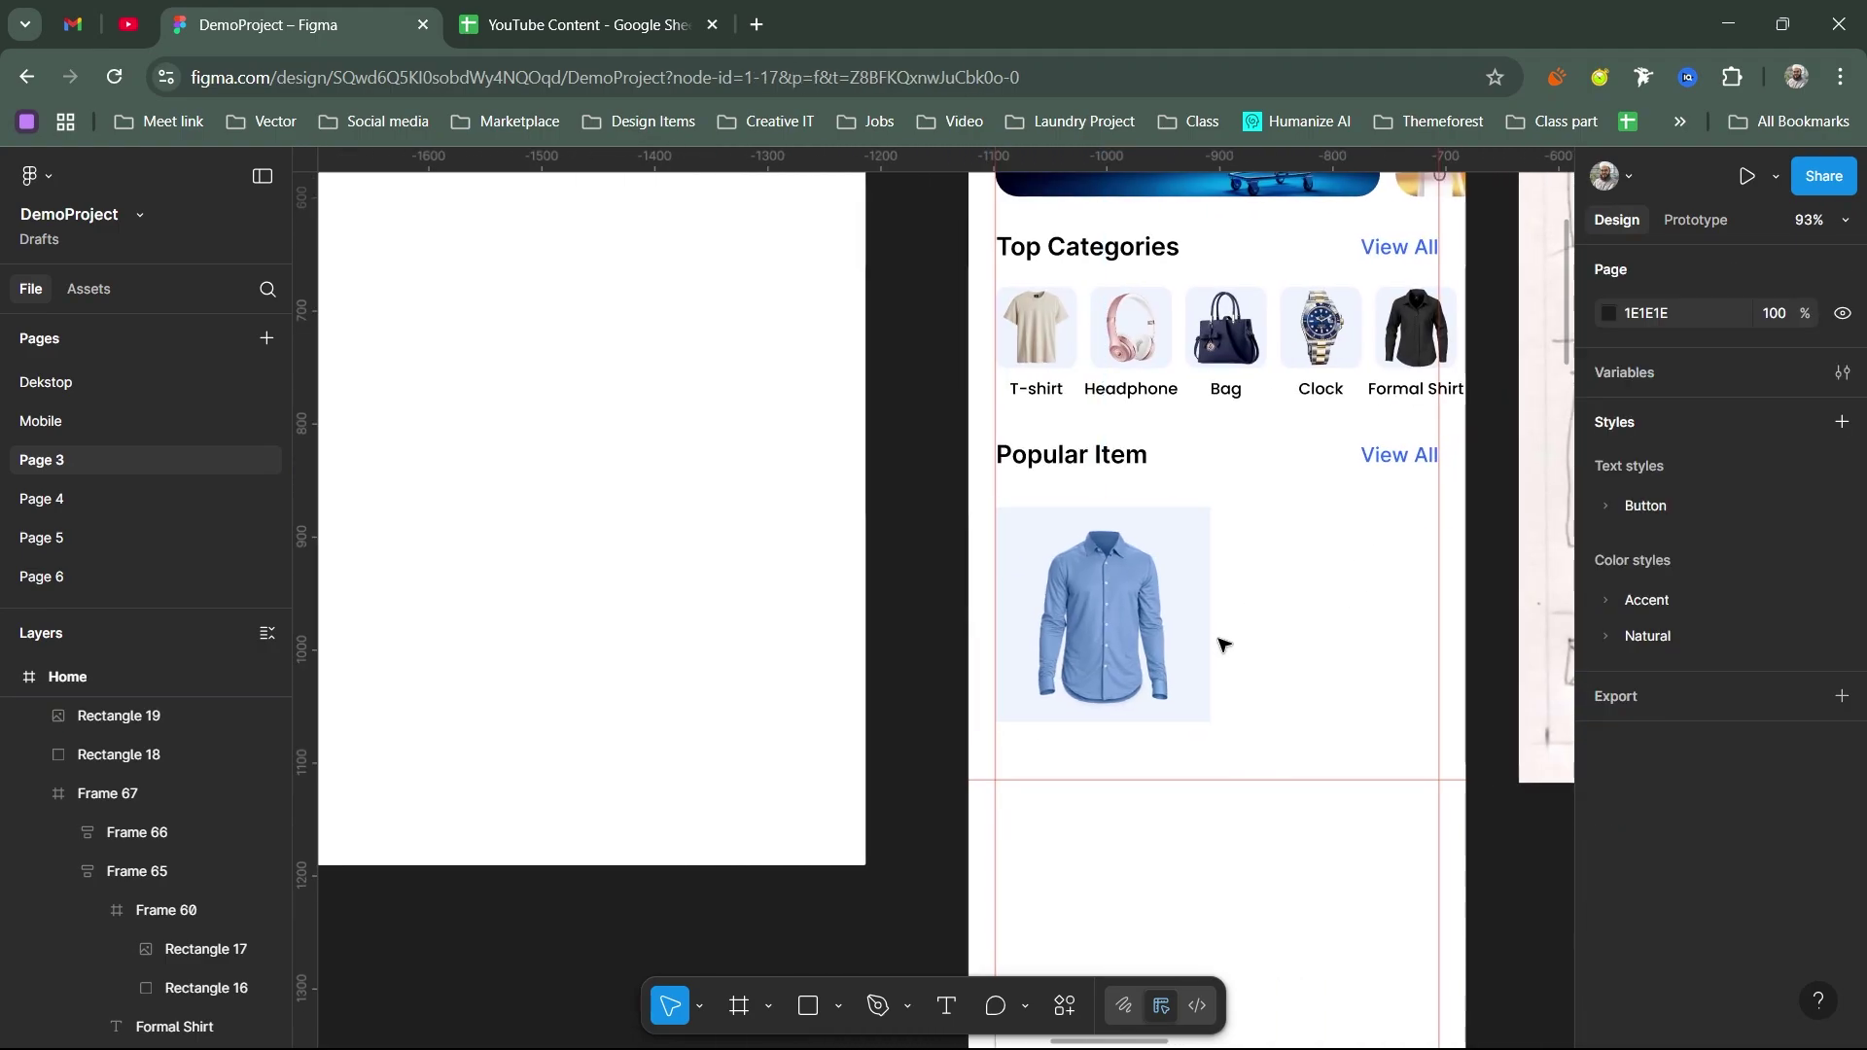
pyautogui.scroll(1, 1235, 671)
pyautogui.moveTo(1308, 590); pyautogui.dragTo(1145, 685)
pyautogui.click(1776, 661)
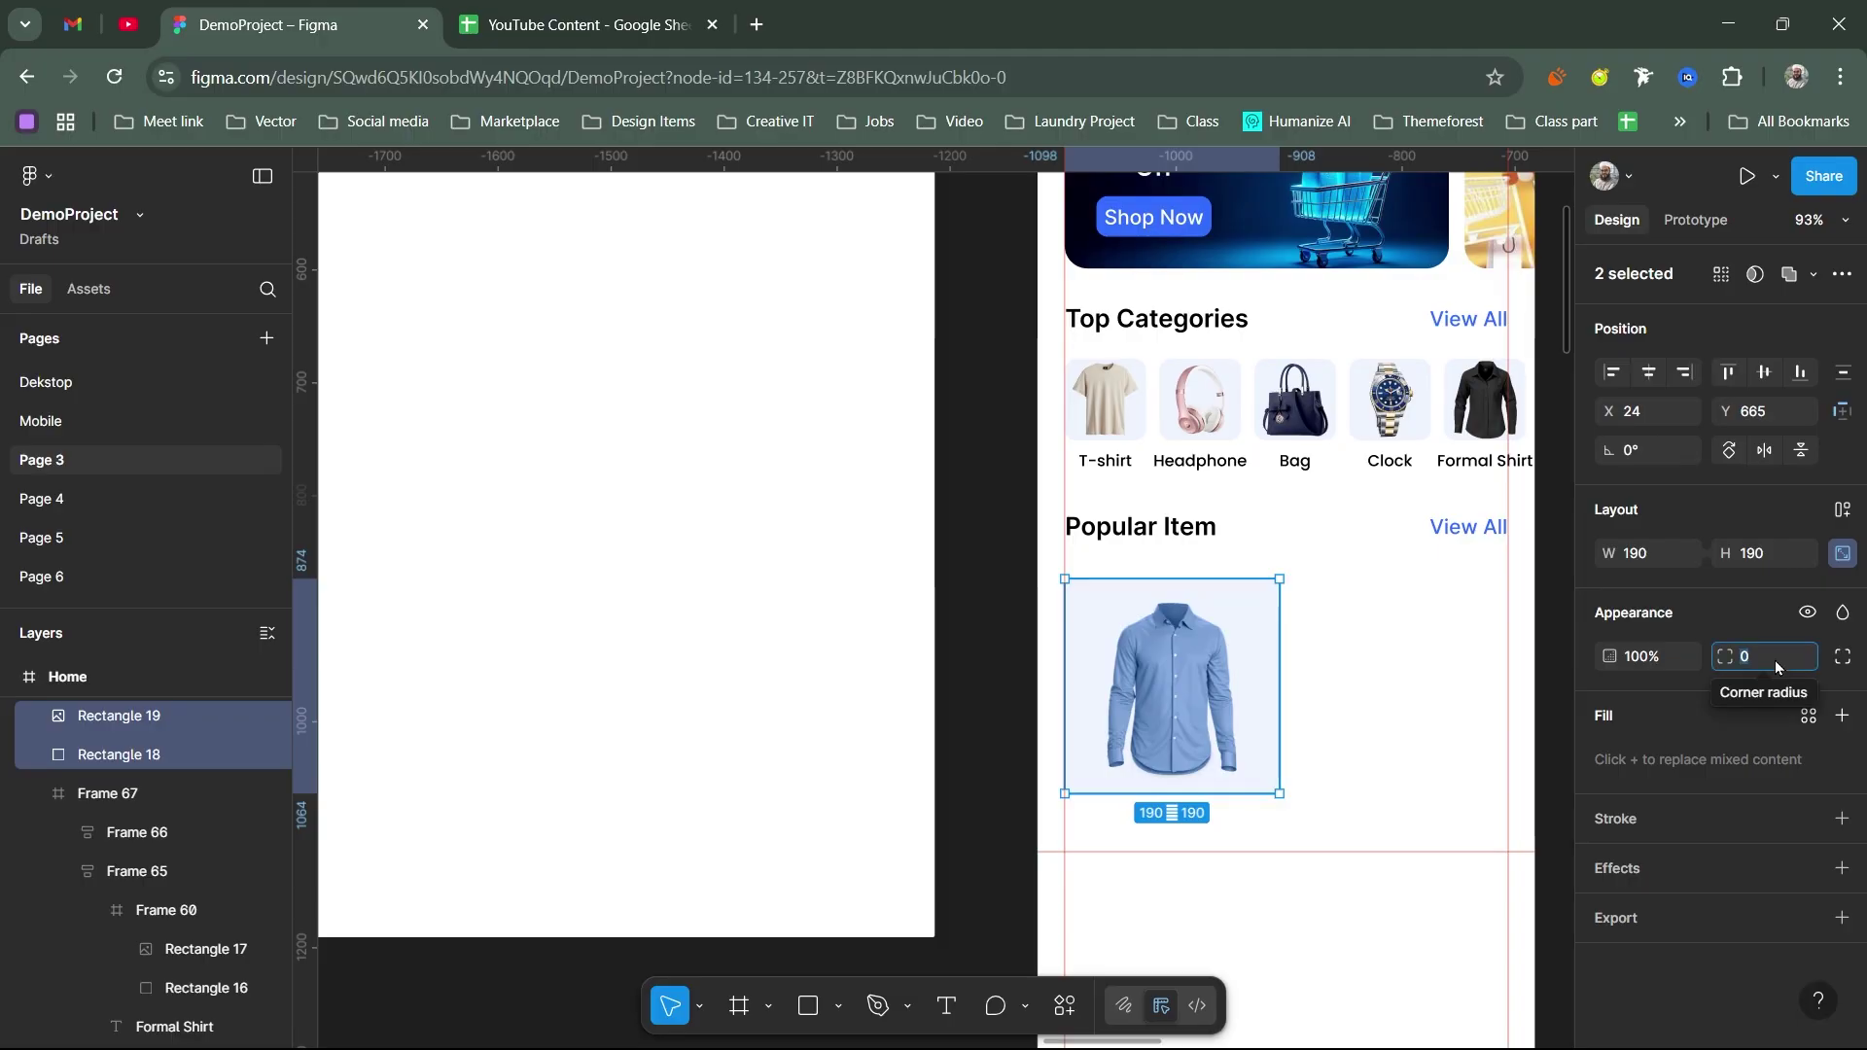
pyautogui.write('10')
pyautogui.press('Return')
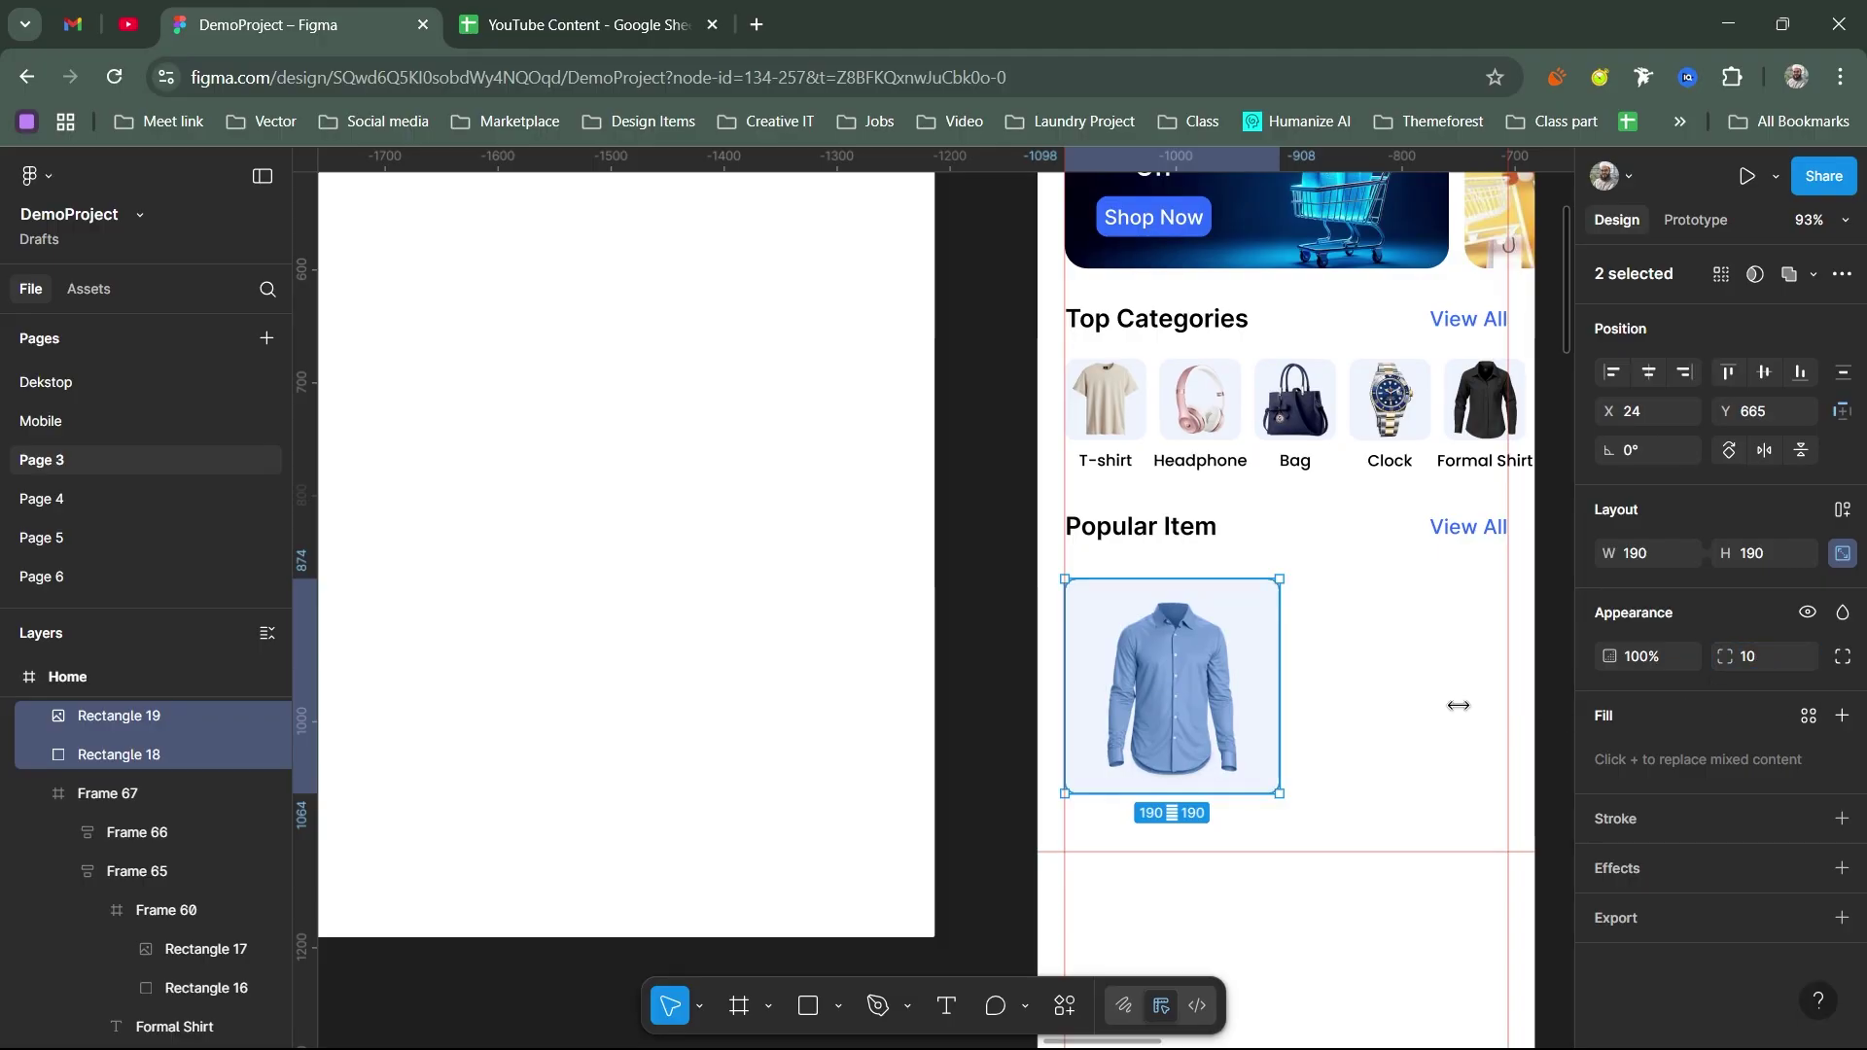
pyautogui.click(1305, 667)
# Step: Place an instance of the Plain, Border, Small Icon_Set variant in the shirt card's upper-right corner at X 167, Y 682
pyautogui.scroll(1, 1336, 619)
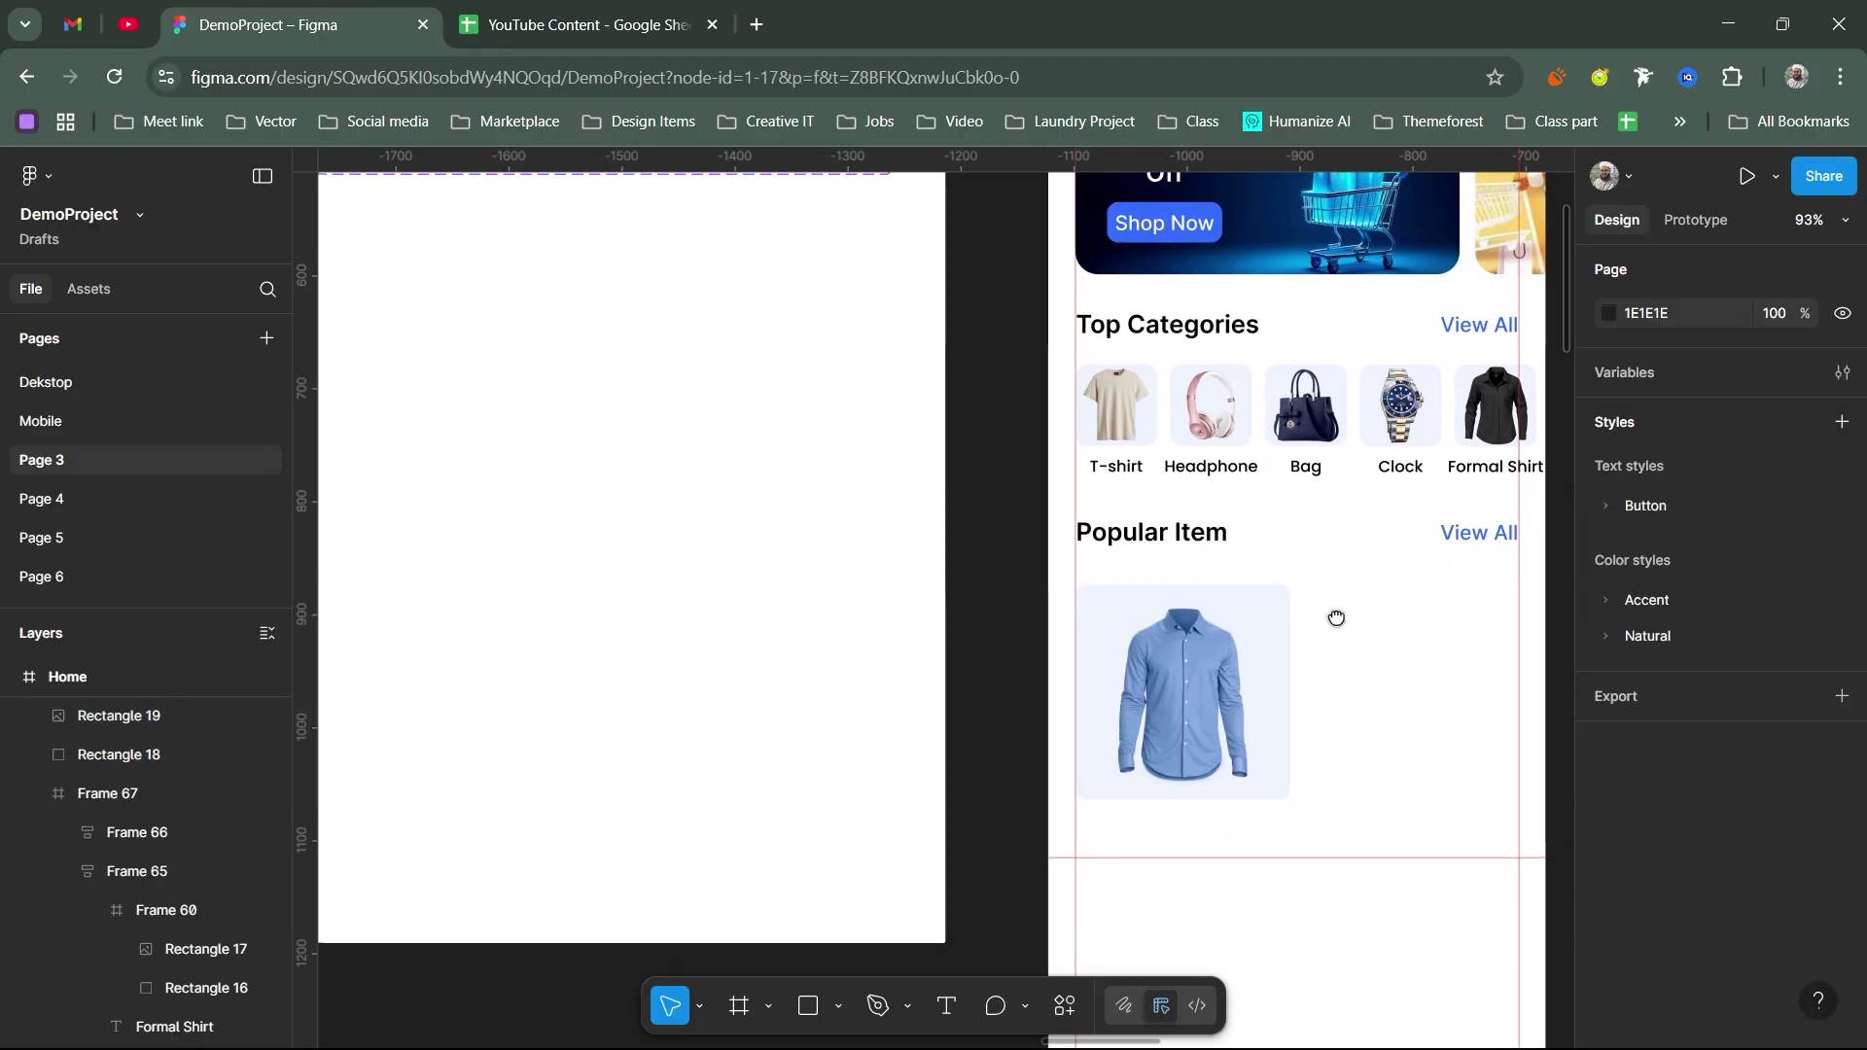
pyautogui.moveTo(1337, 619); pyautogui.dragTo(1351, 629)
pyautogui.moveTo(1029, 513); pyautogui.dragTo(1100, 571)
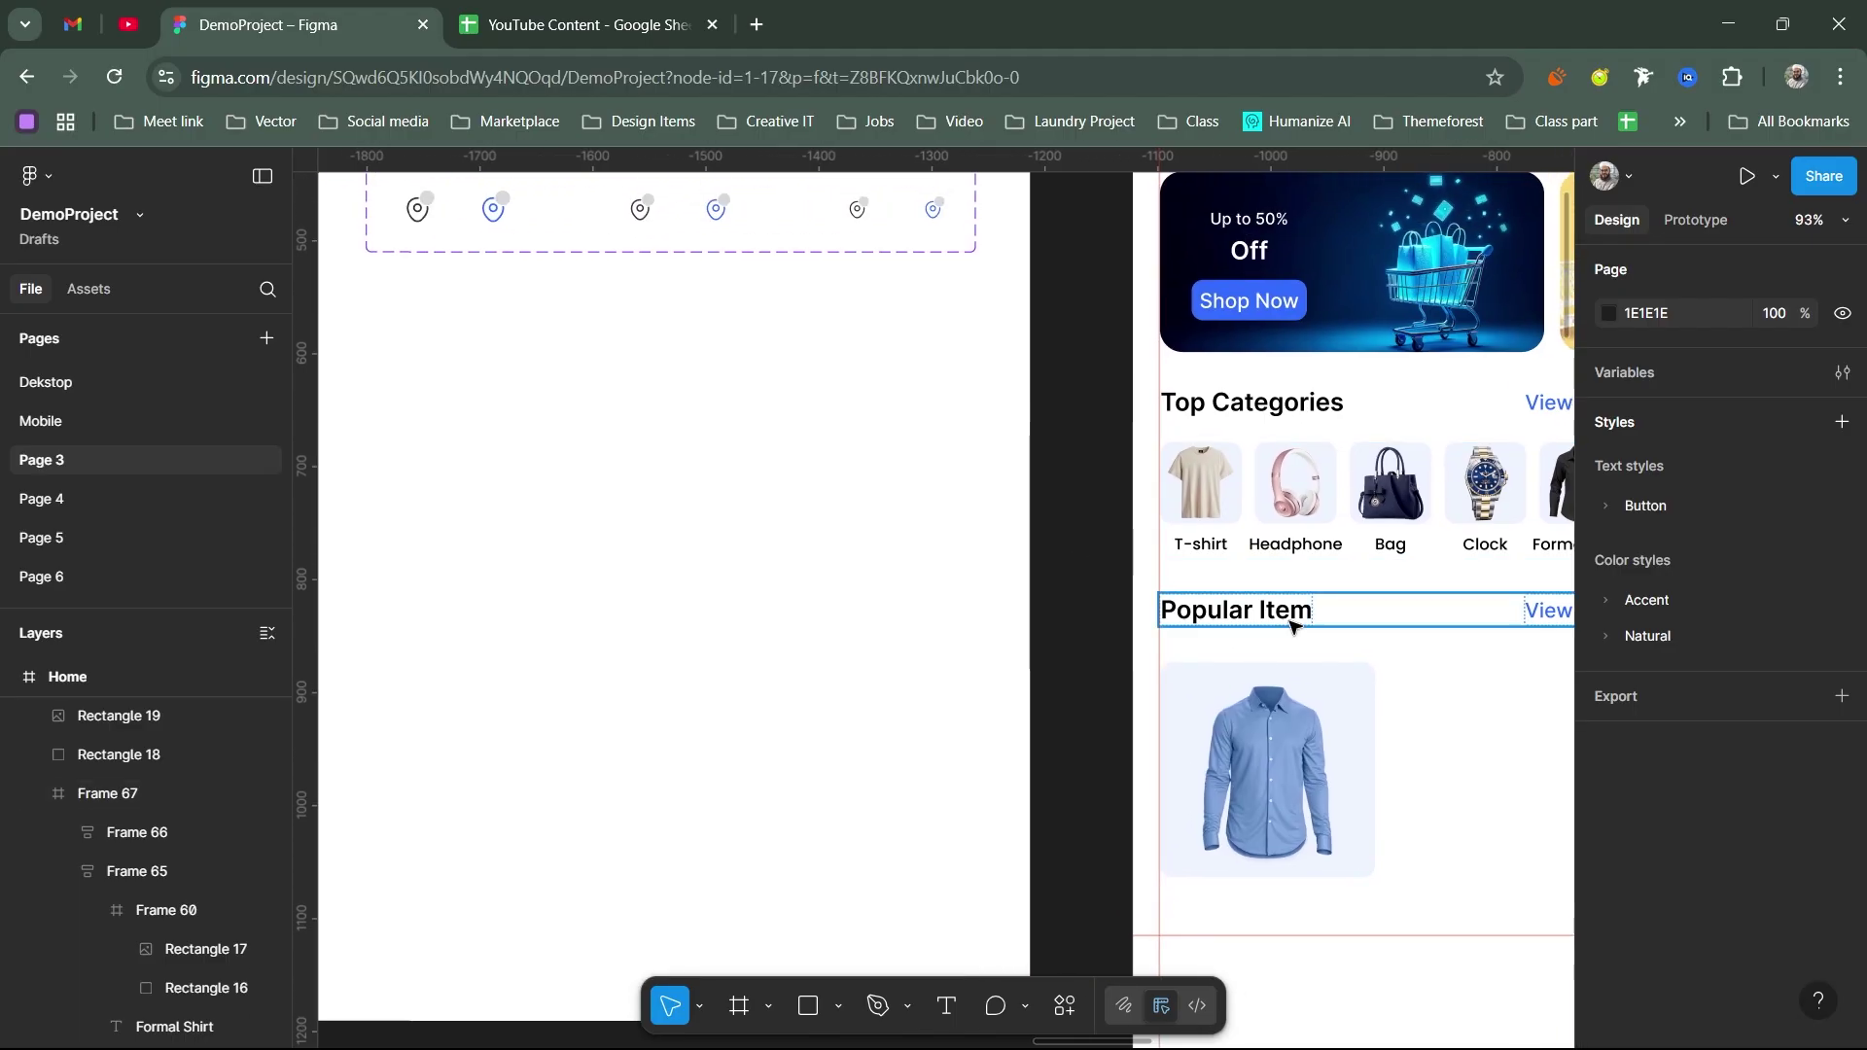
pyautogui.hscroll(2, 1292, 625)
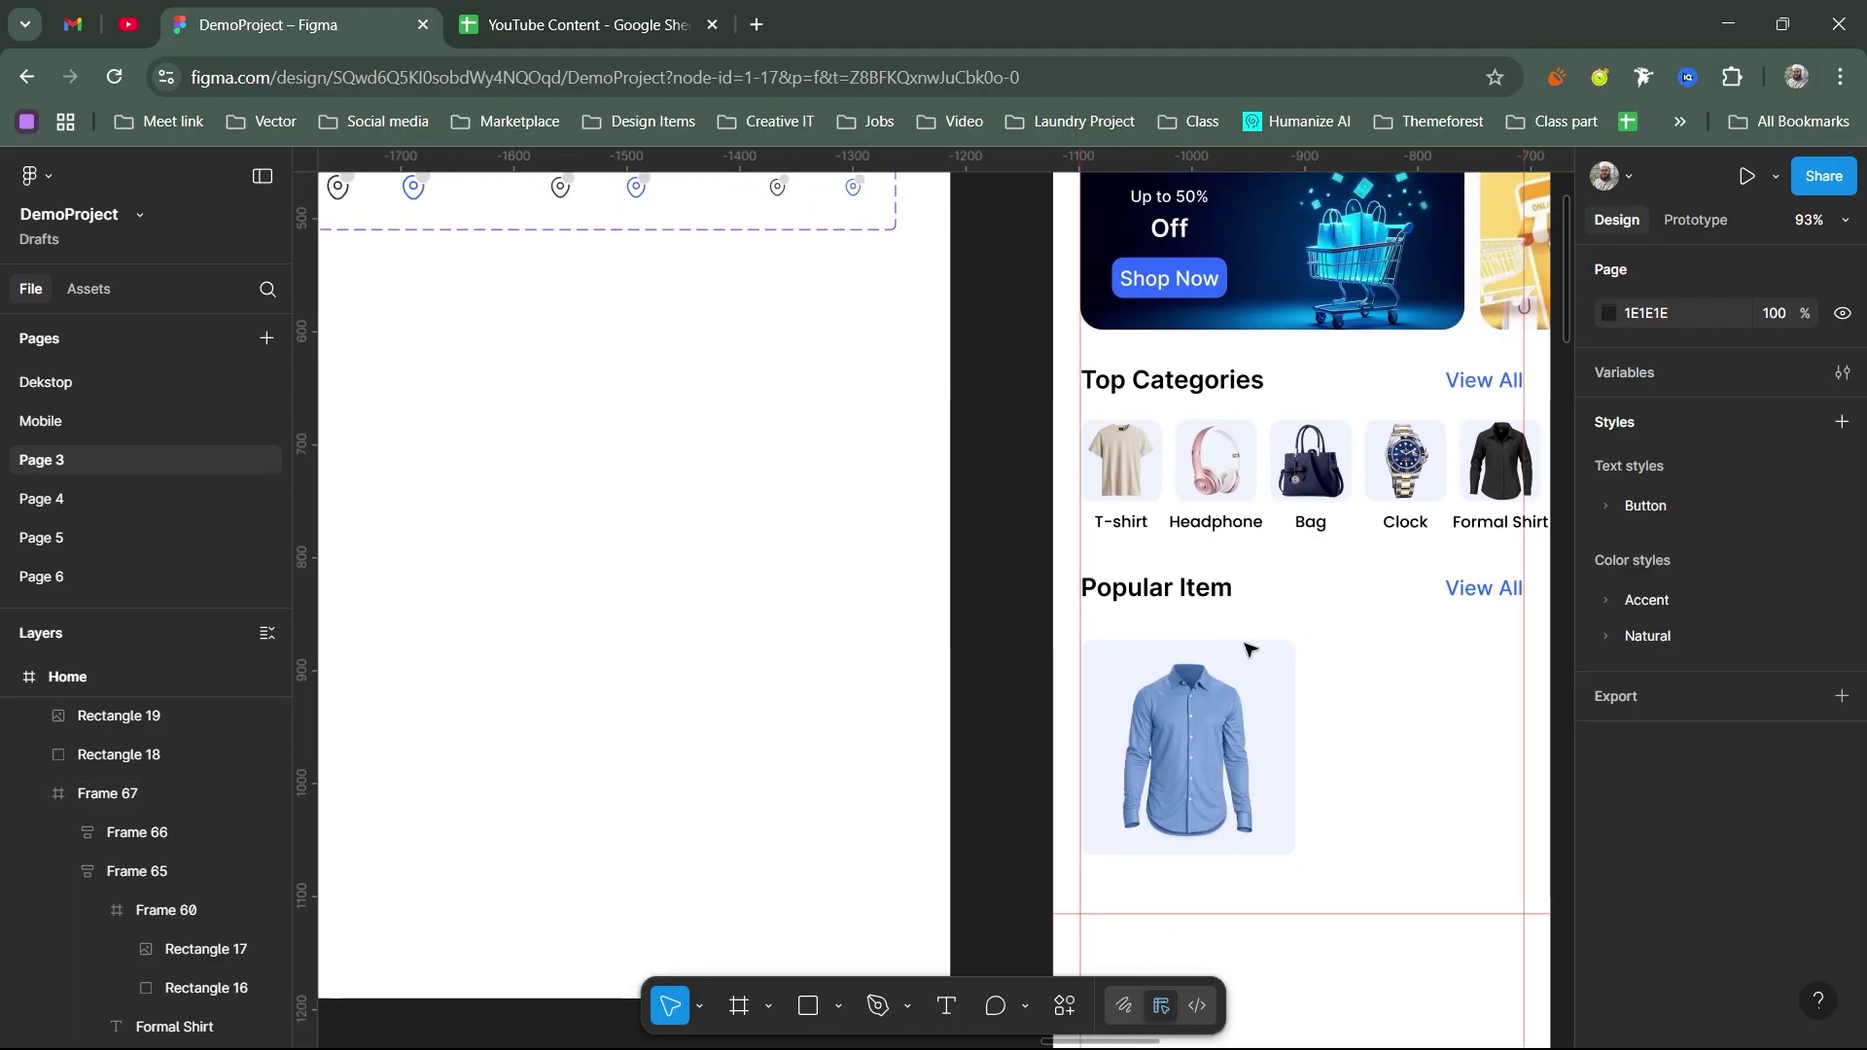
pyautogui.click(859, 201)
pyautogui.scroll(3, 867, 267)
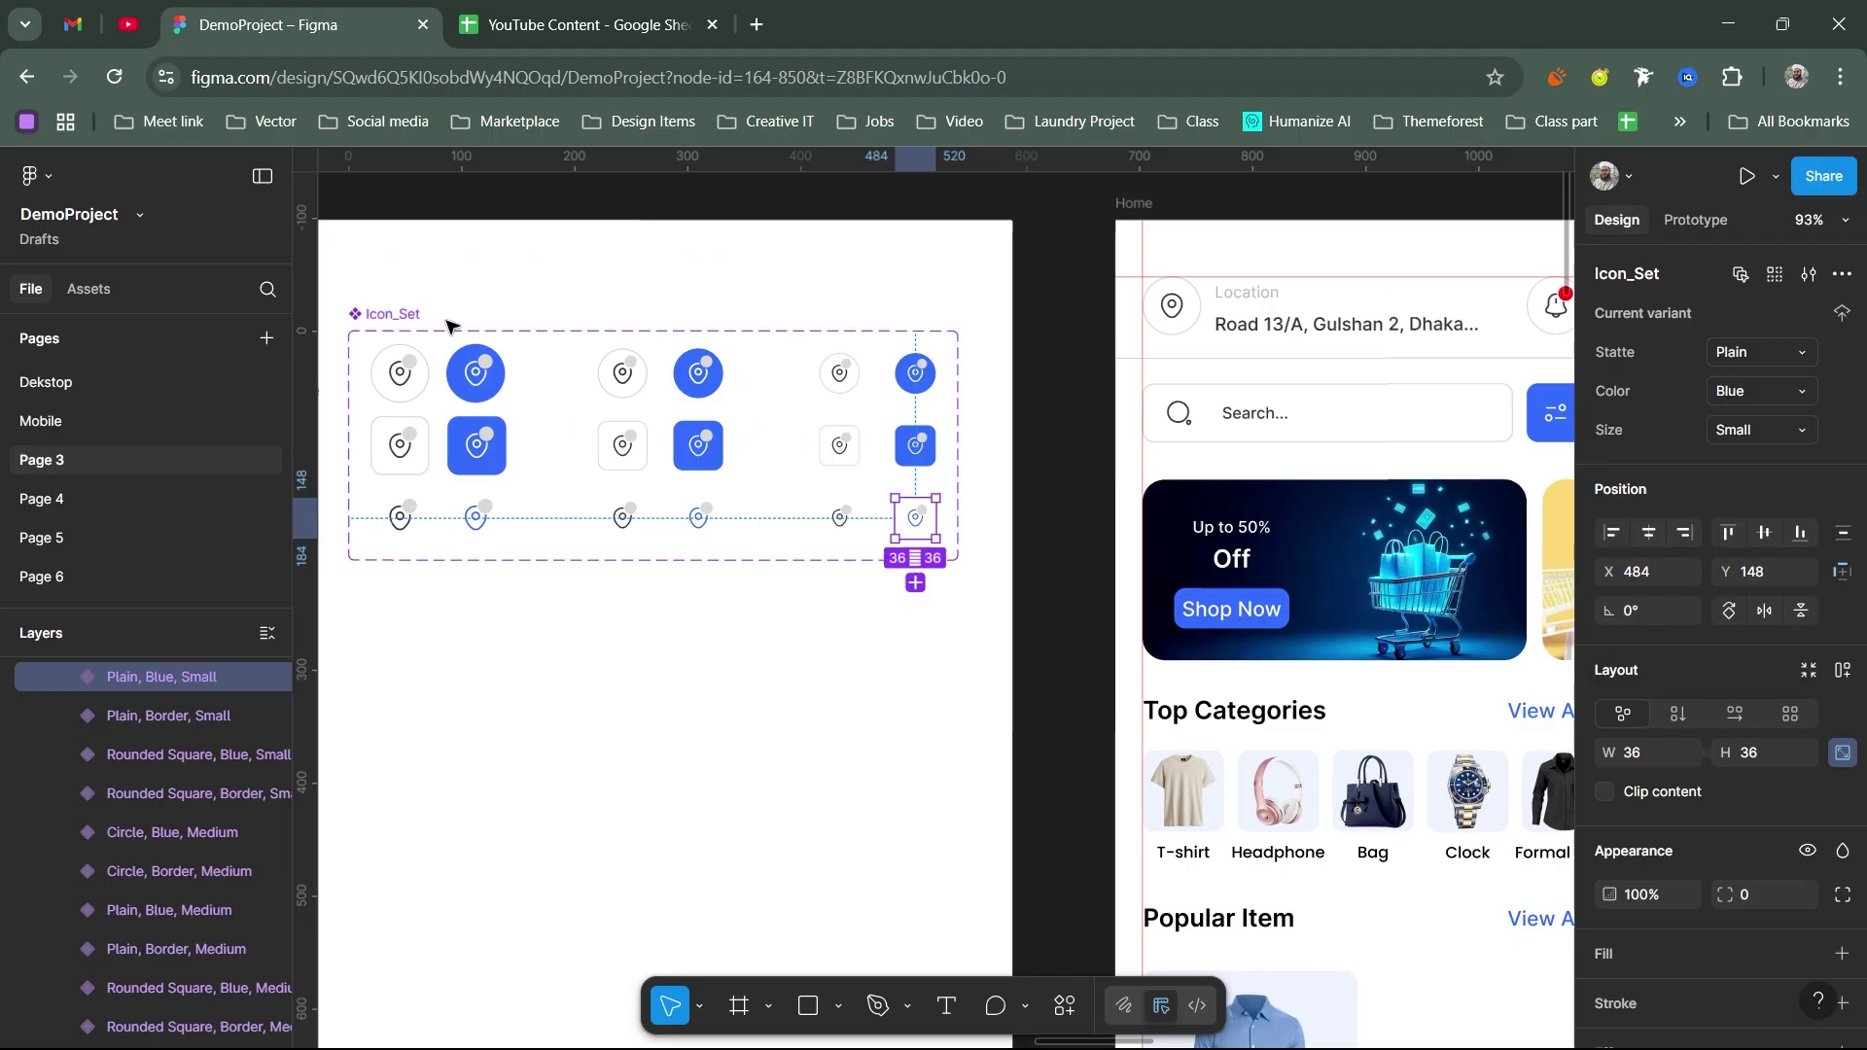
pyautogui.scroll(-3, 902, 508)
pyautogui.hscroll(2, 903, 508)
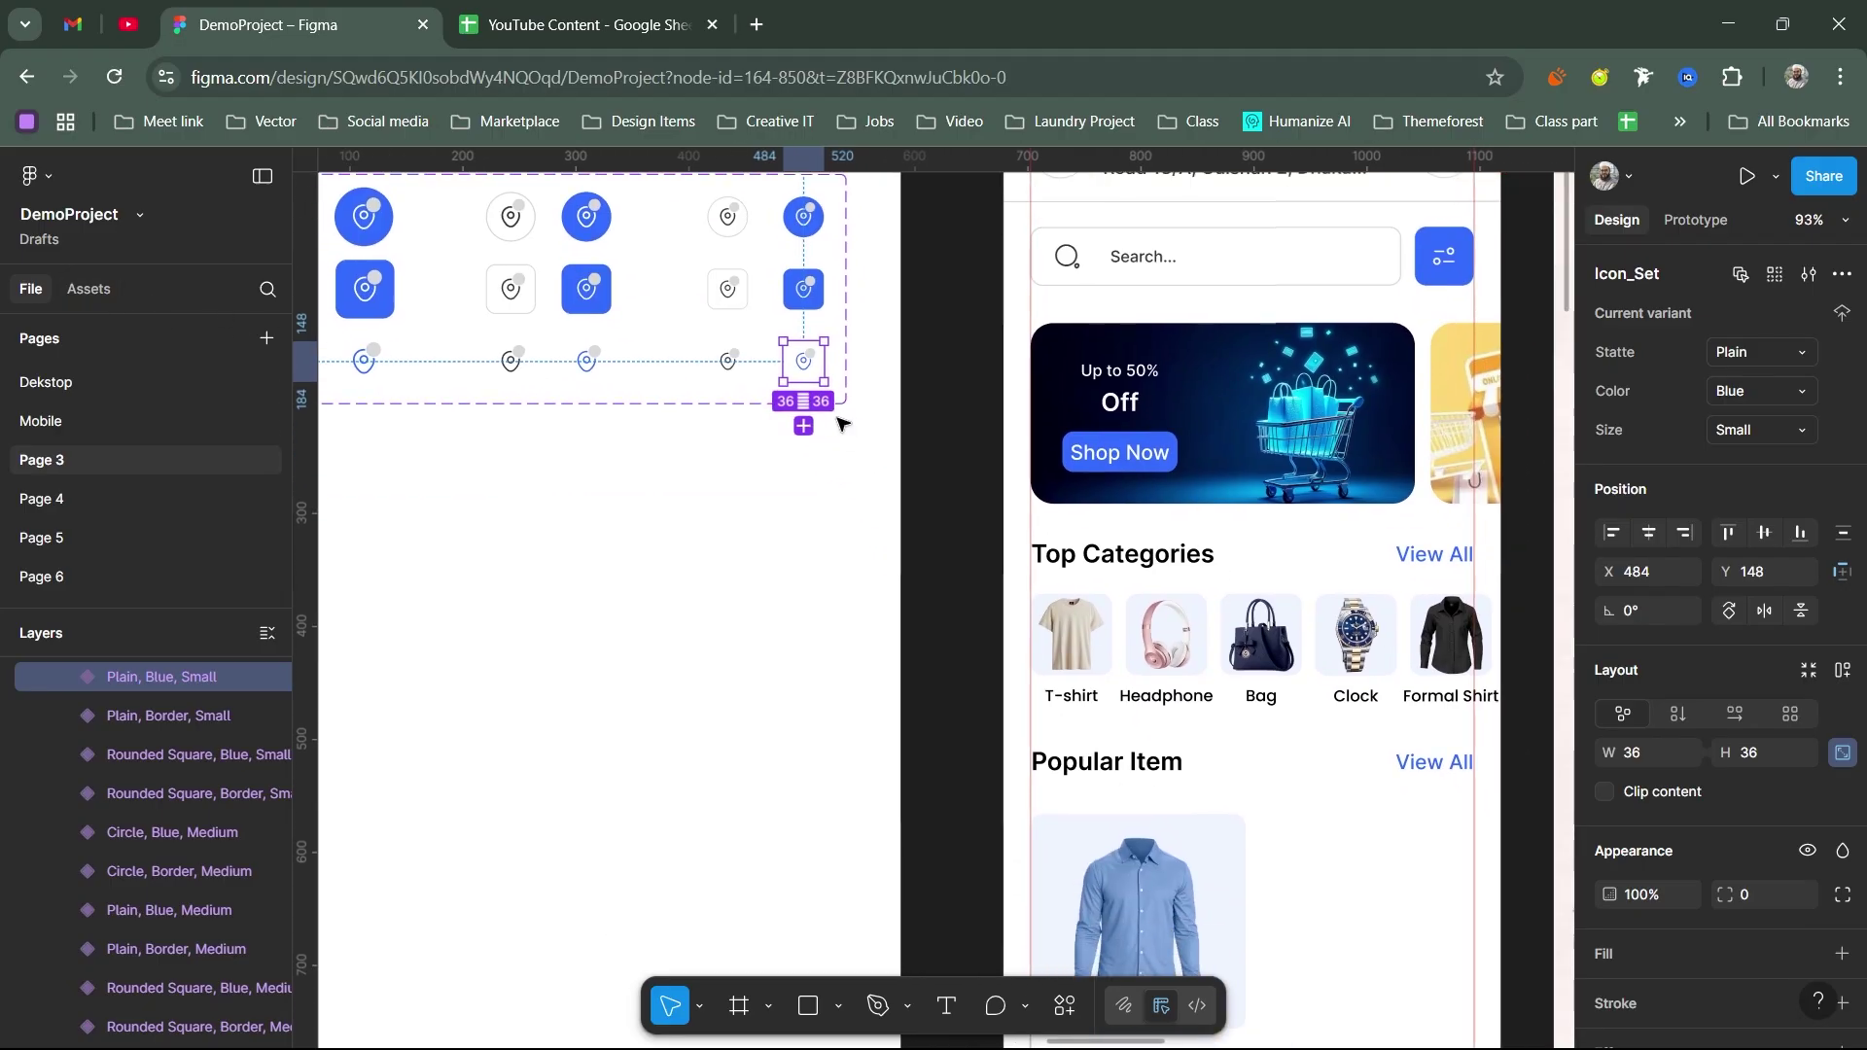
pyautogui.moveTo(729, 361); pyautogui.dragTo(1224, 865)
pyautogui.scroll(5, 1231, 867)
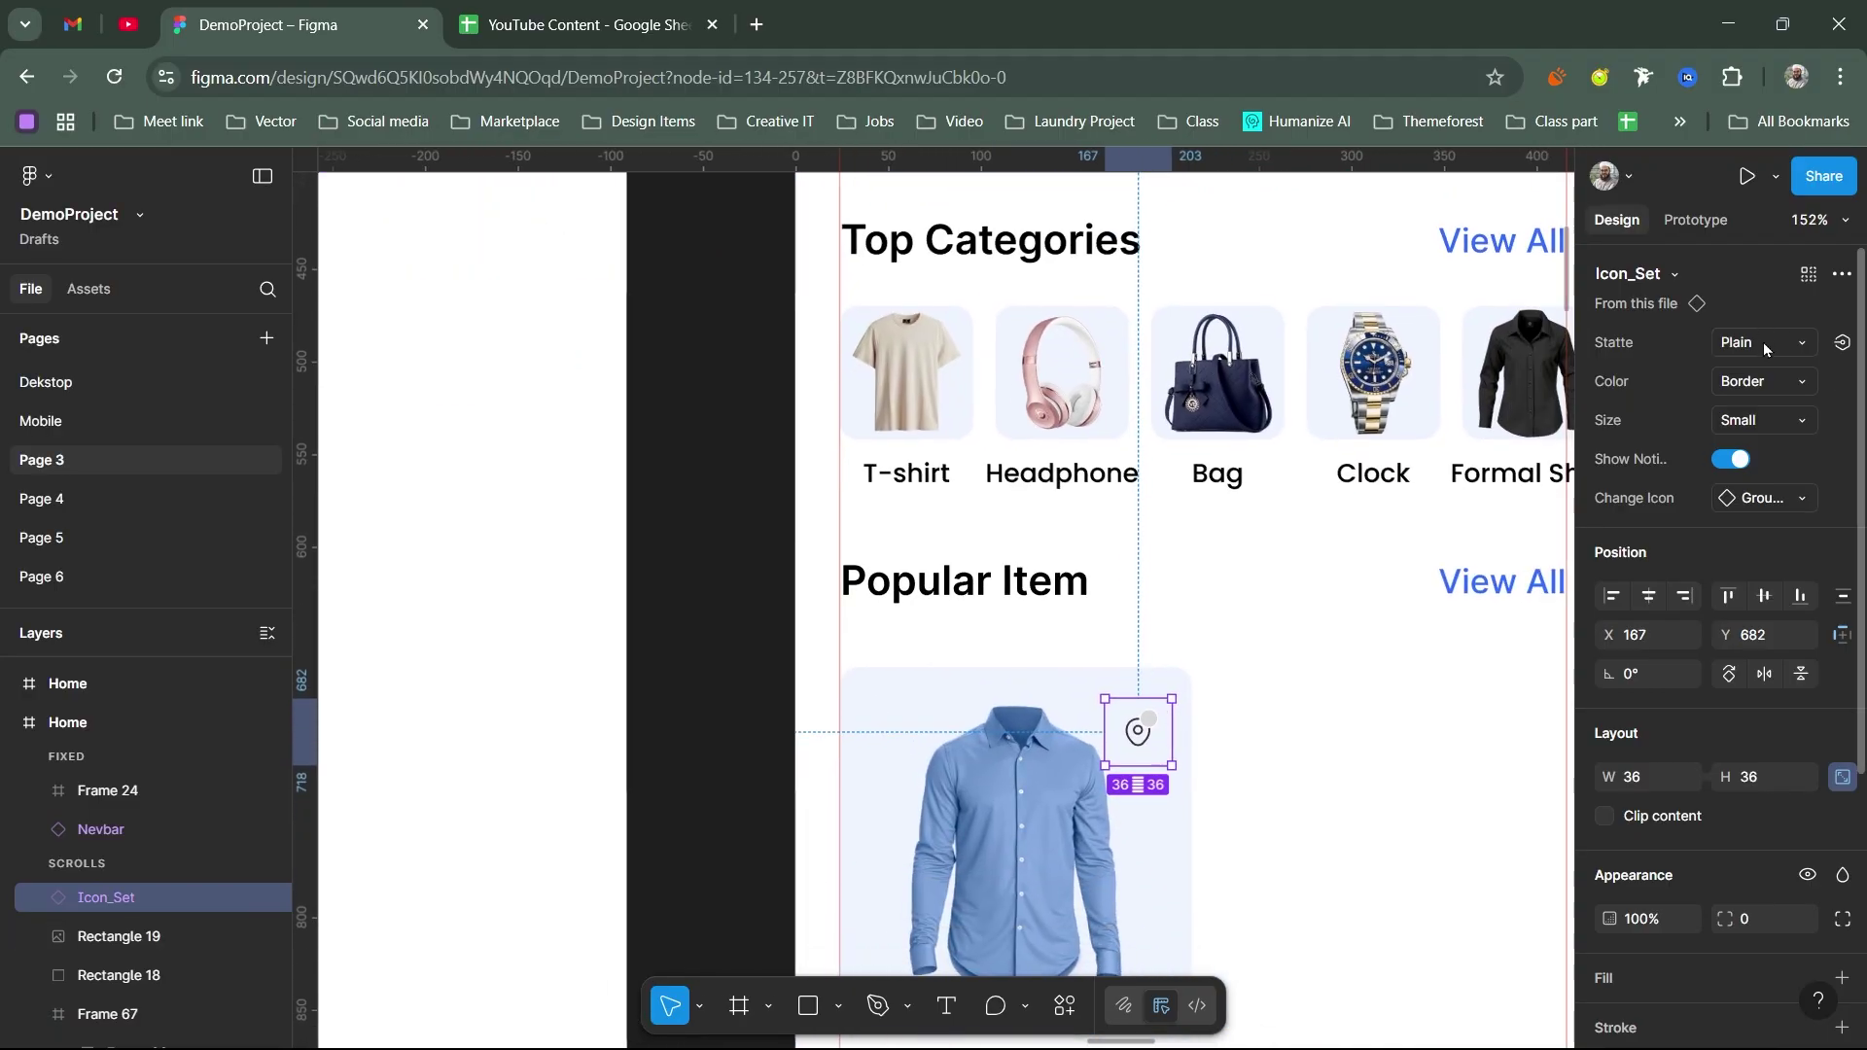
# Step: Switch the shirt card's icon instance to the Circle state and reposition it at X 169, Y 677
pyautogui.click(1766, 348)
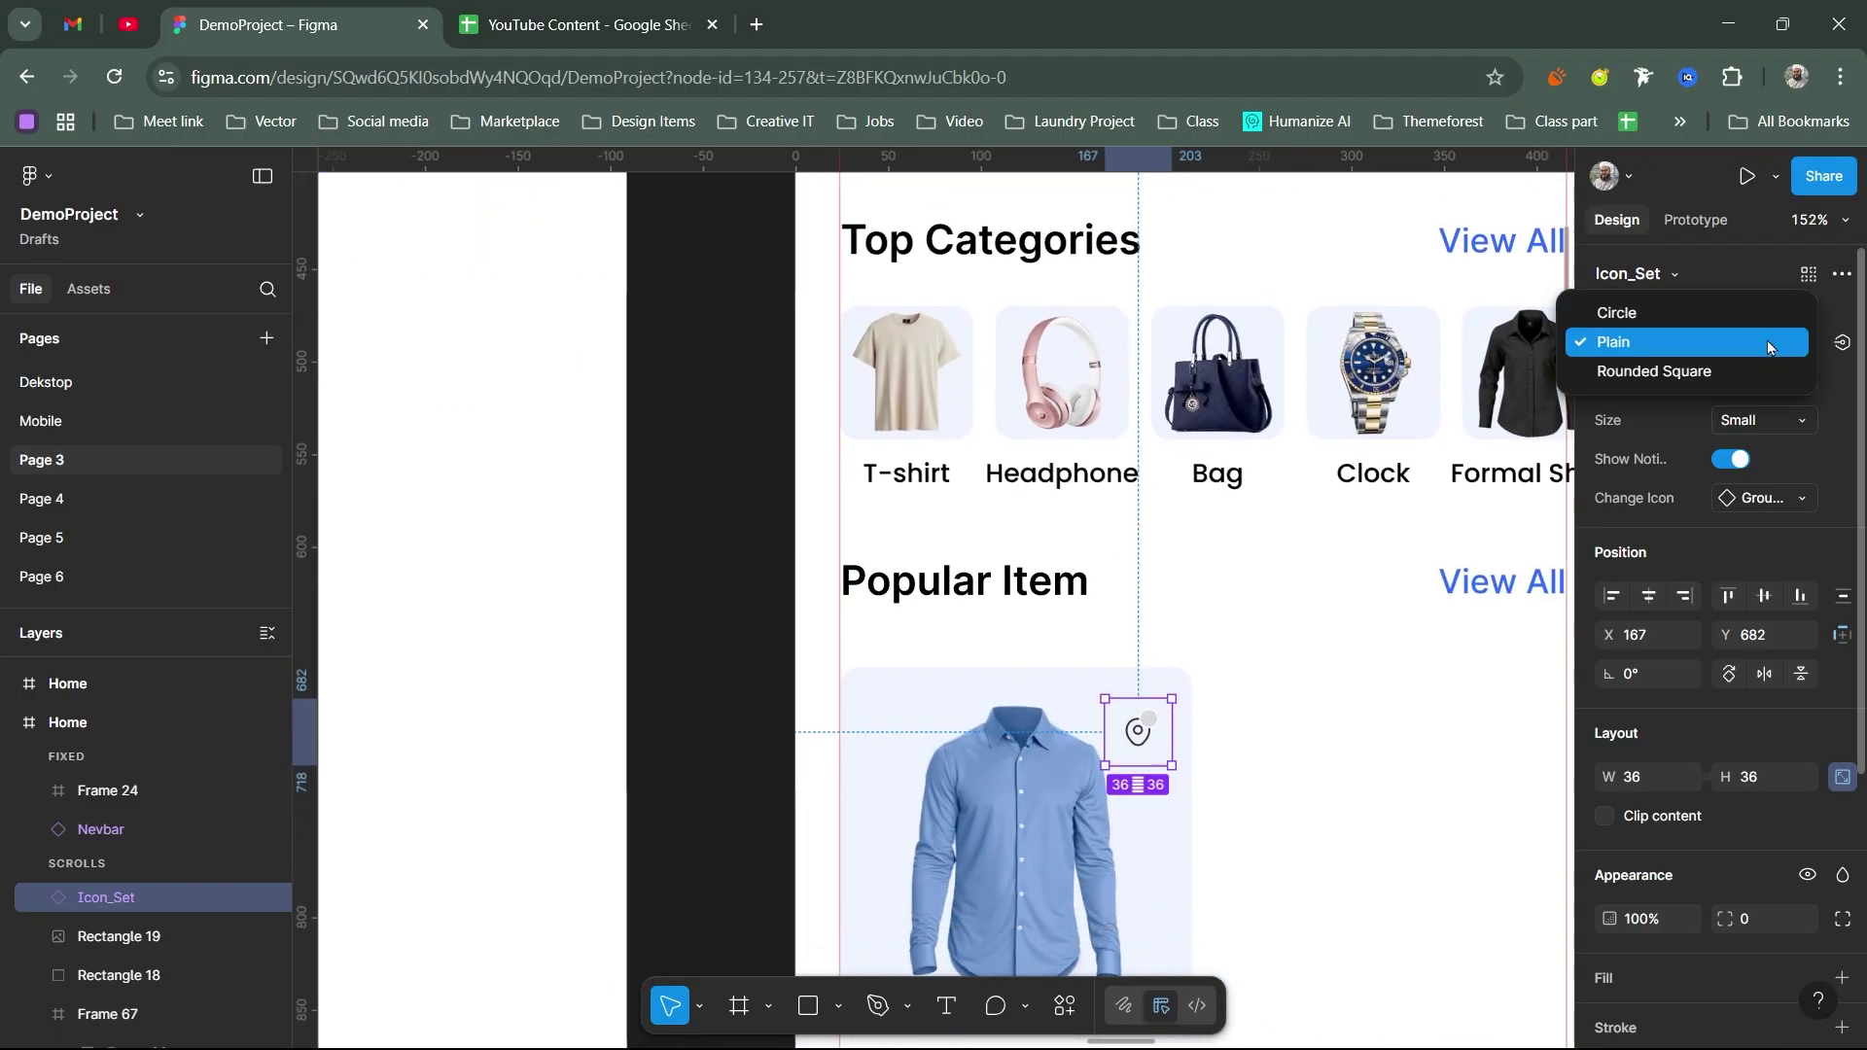
pyautogui.click(1637, 321)
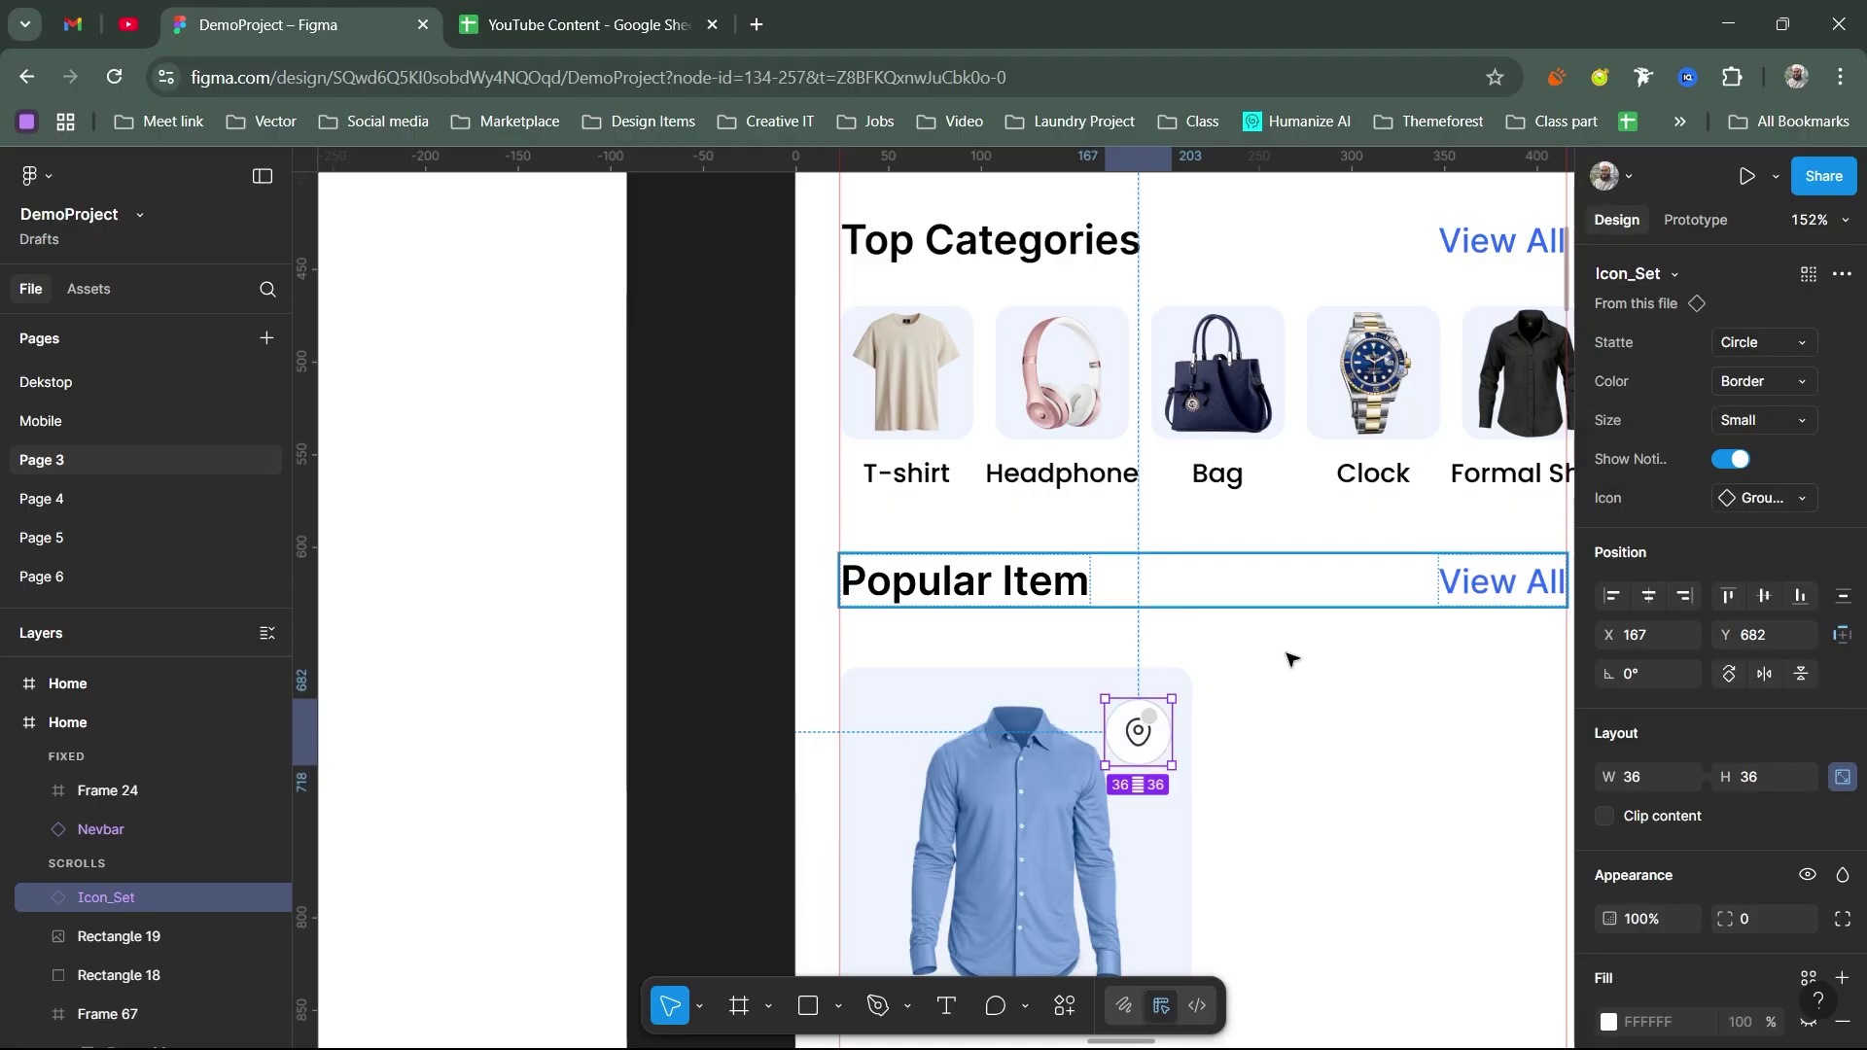
pyautogui.moveTo(1155, 730); pyautogui.dragTo(1159, 727)
# Step: Swap the shirt card's icon for the outlined heart, Group 28, and turn off its notification dot
pyautogui.scroll(-5, 1712, 724)
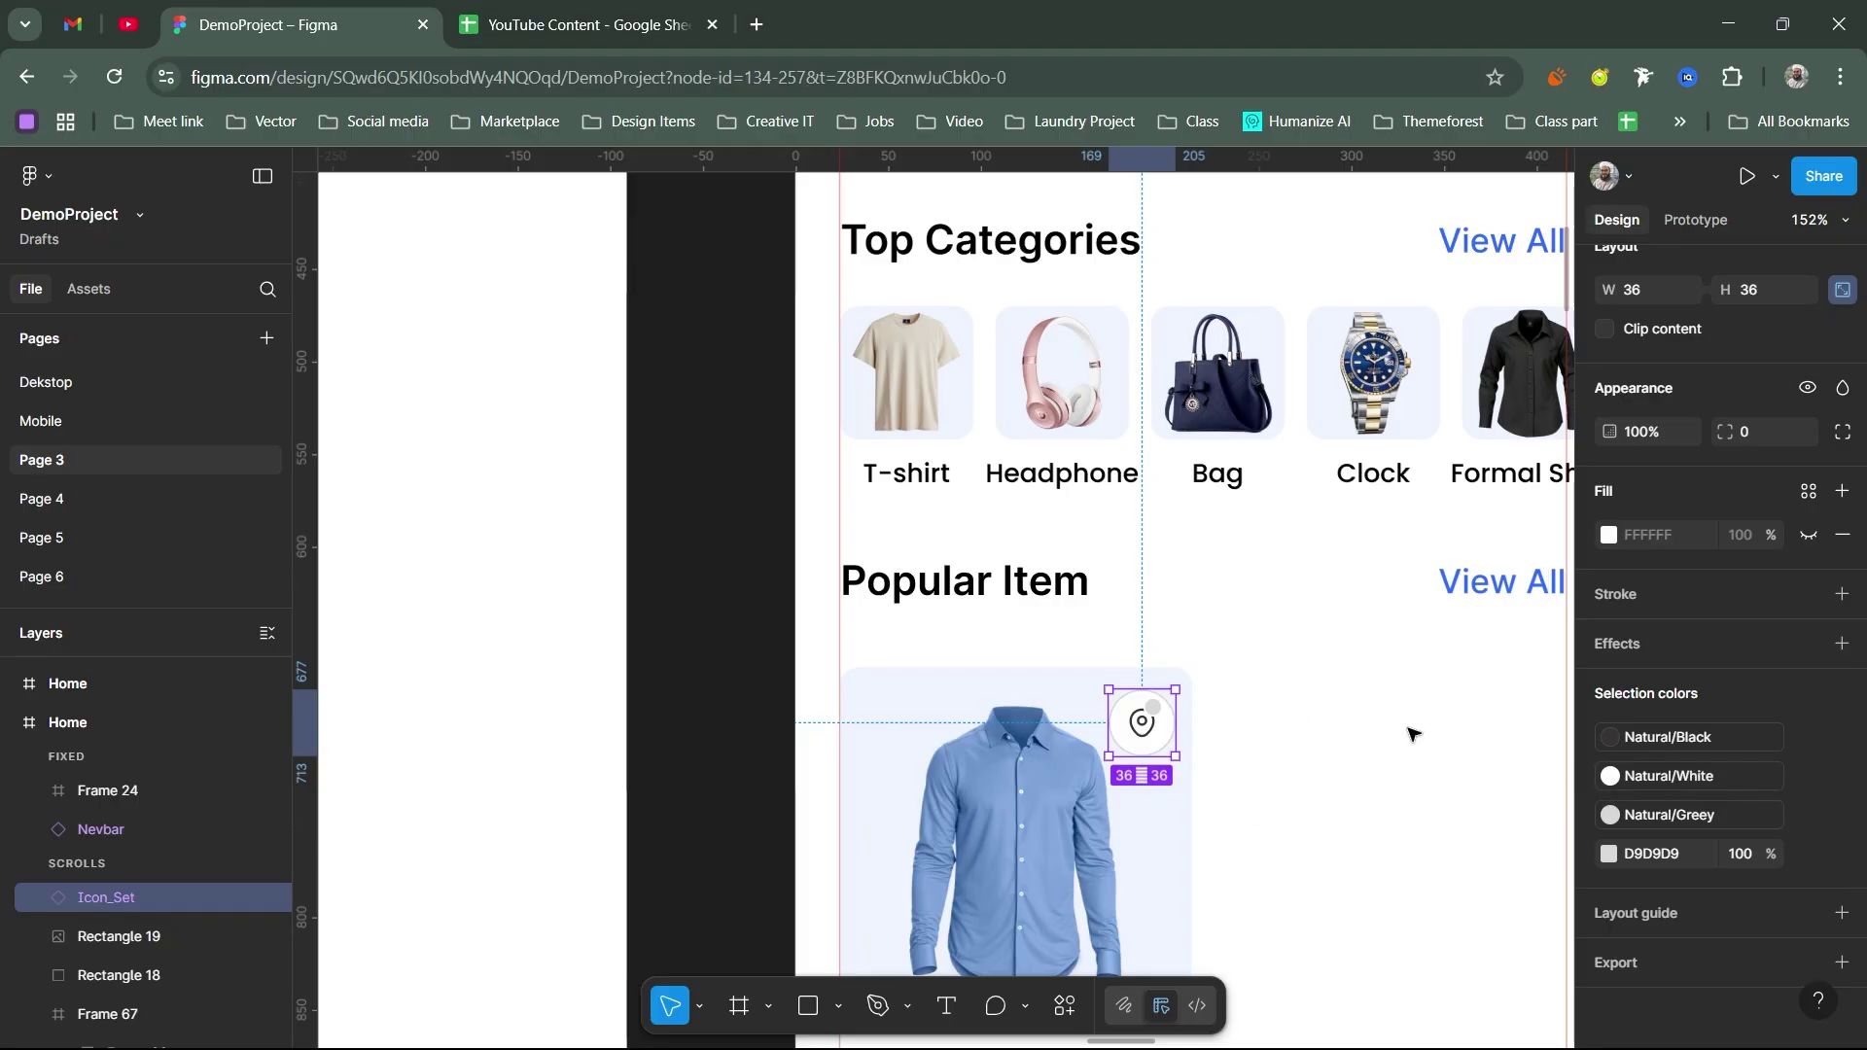
pyautogui.scroll(5, 1741, 544)
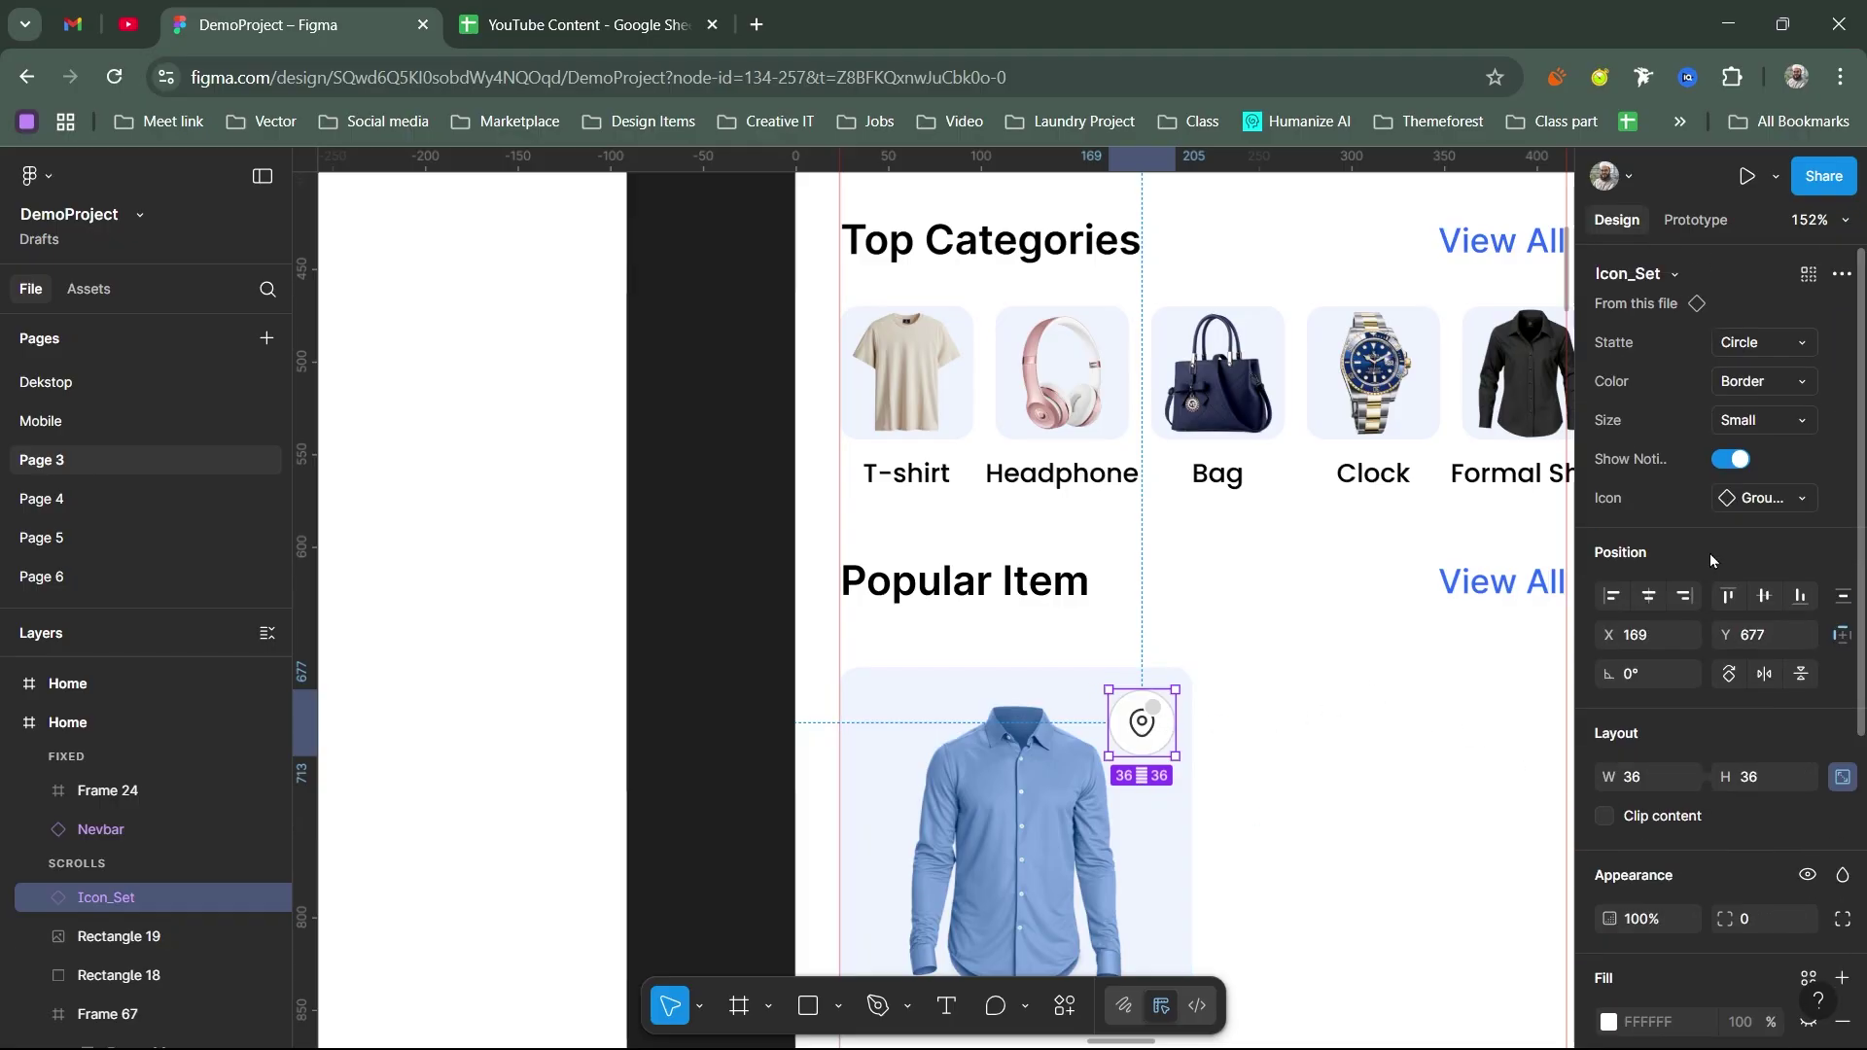
pyautogui.click(1755, 498)
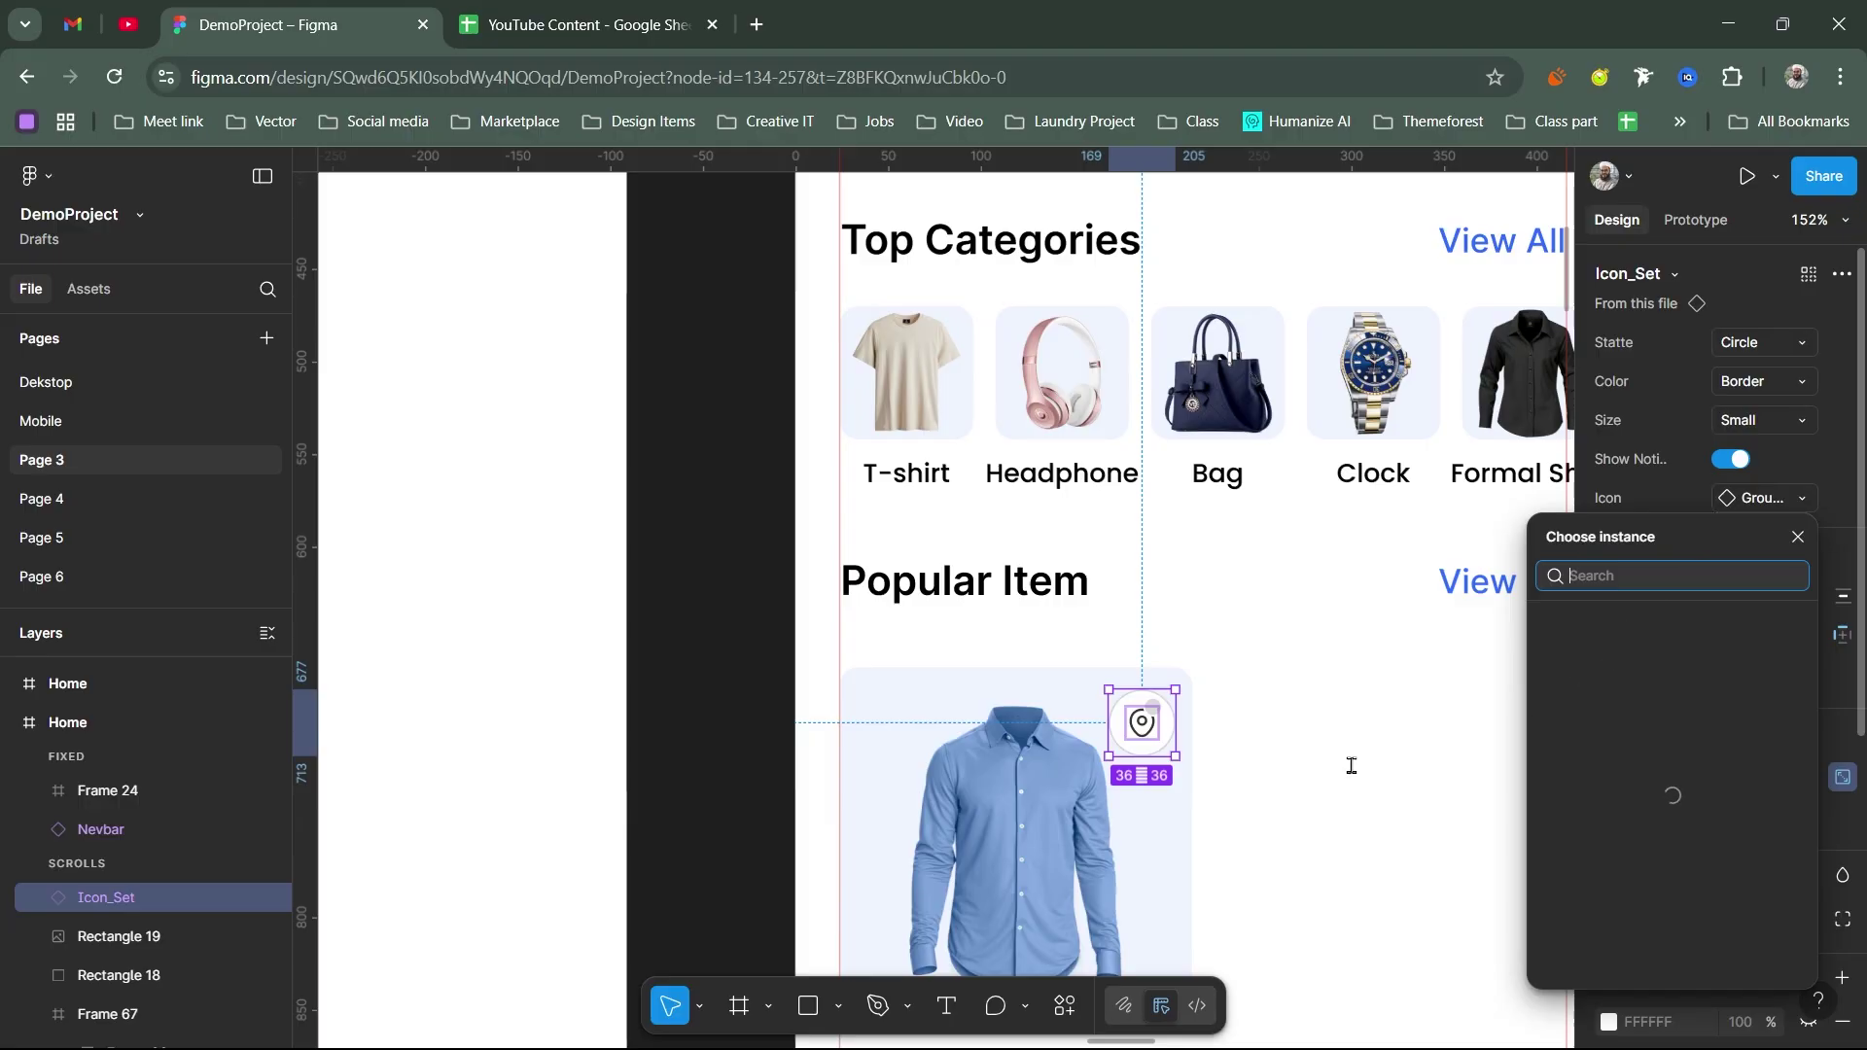
pyautogui.scroll(-2, 1624, 841)
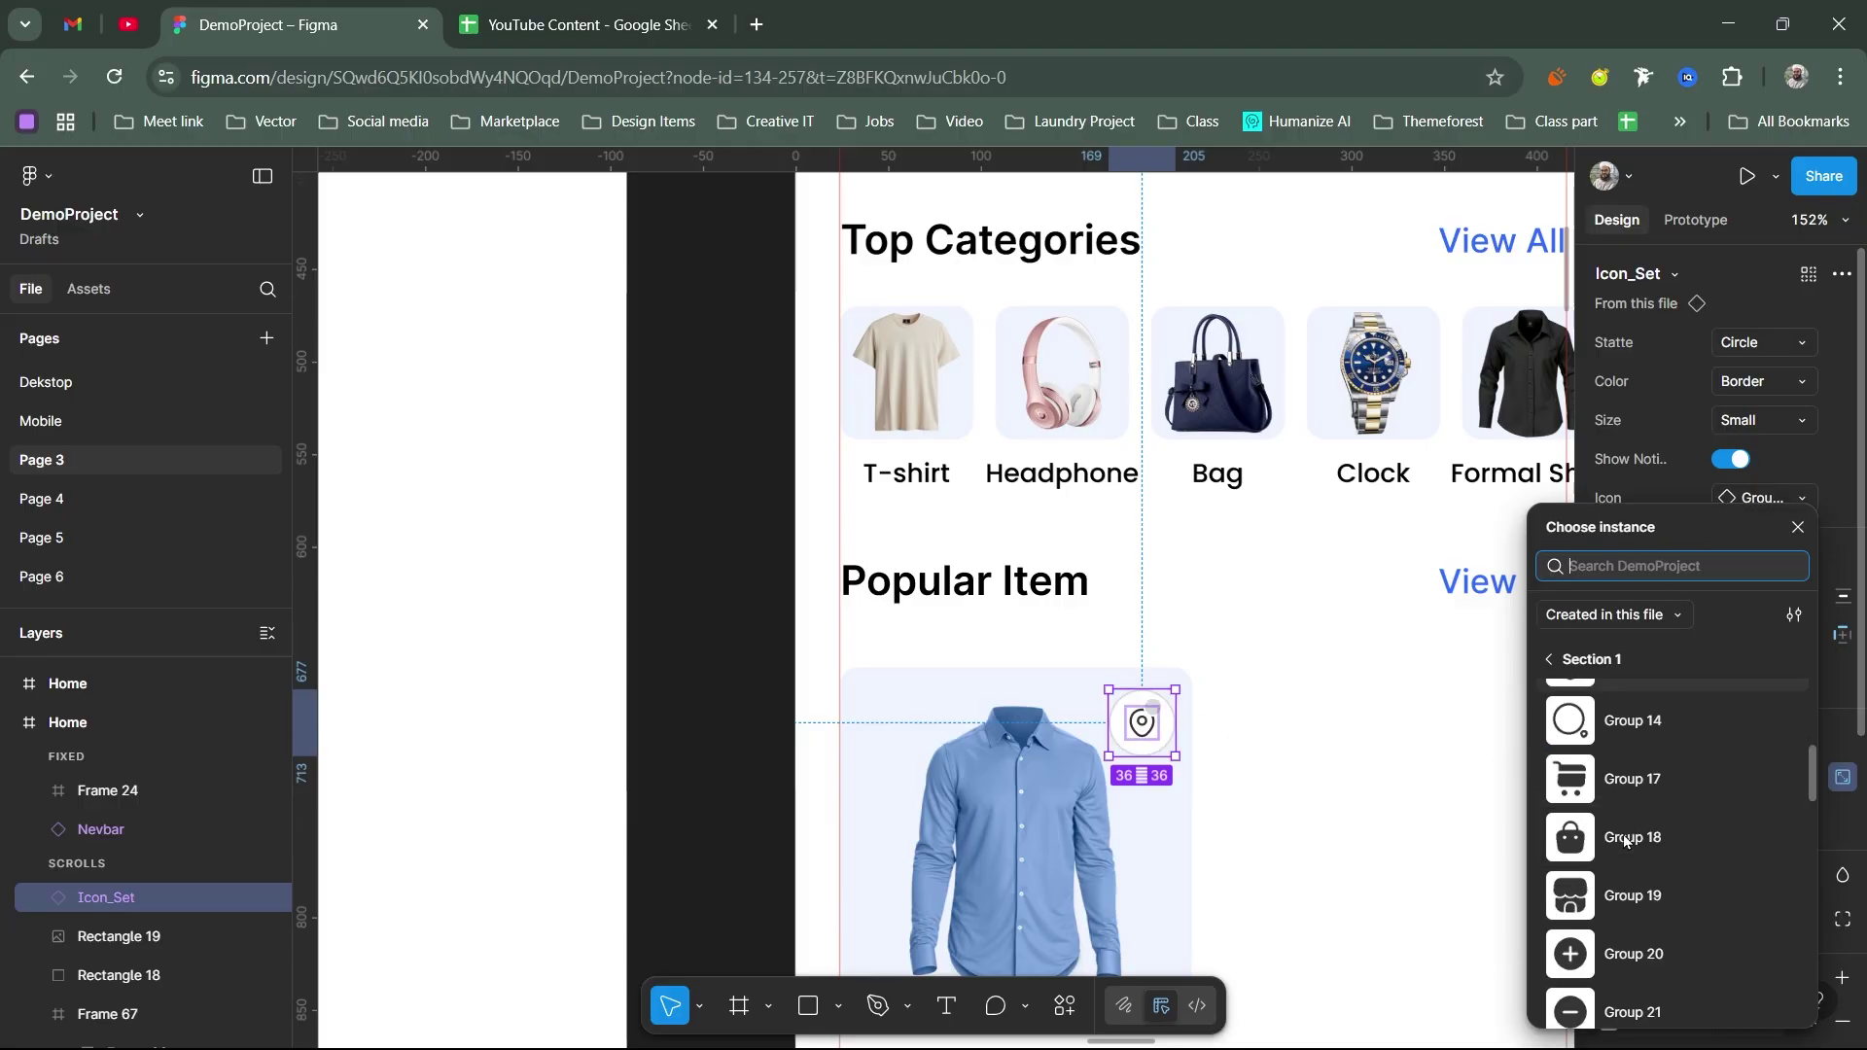
pyautogui.scroll(-2, 1624, 841)
pyautogui.scroll(-4, 1624, 841)
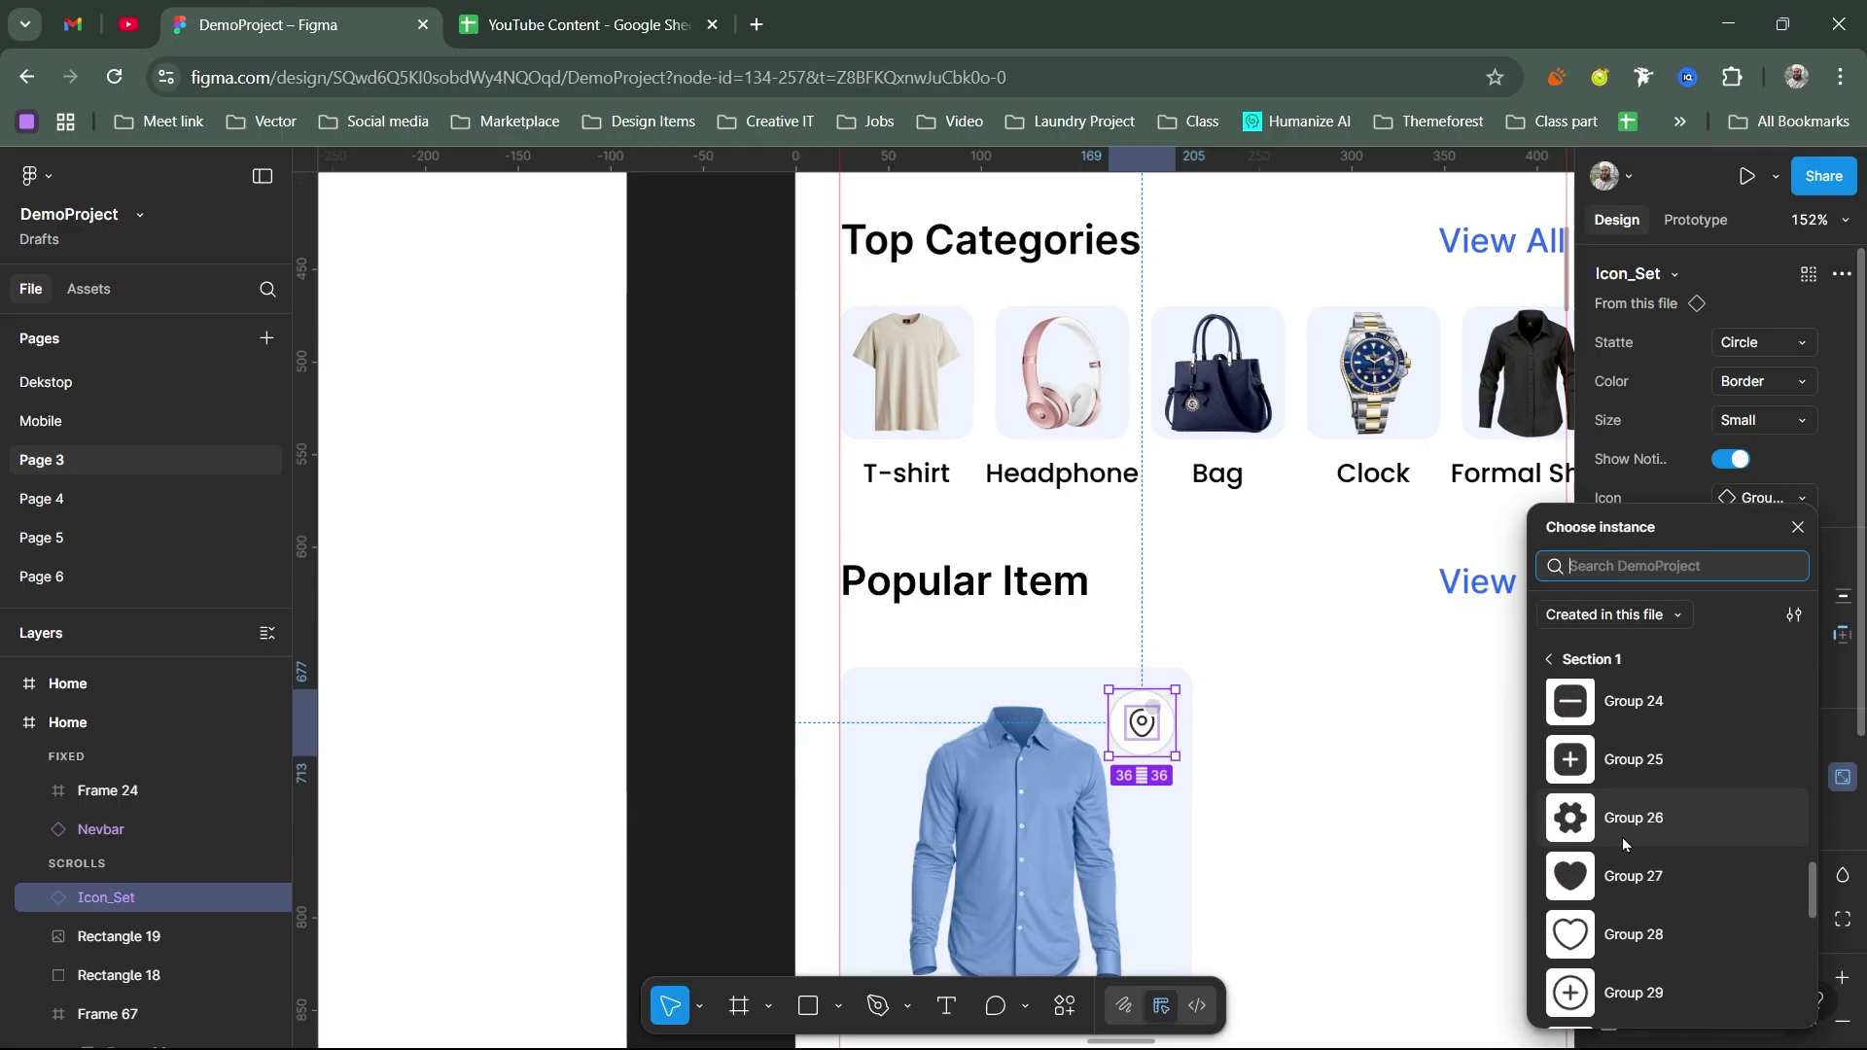
pyautogui.click(1619, 933)
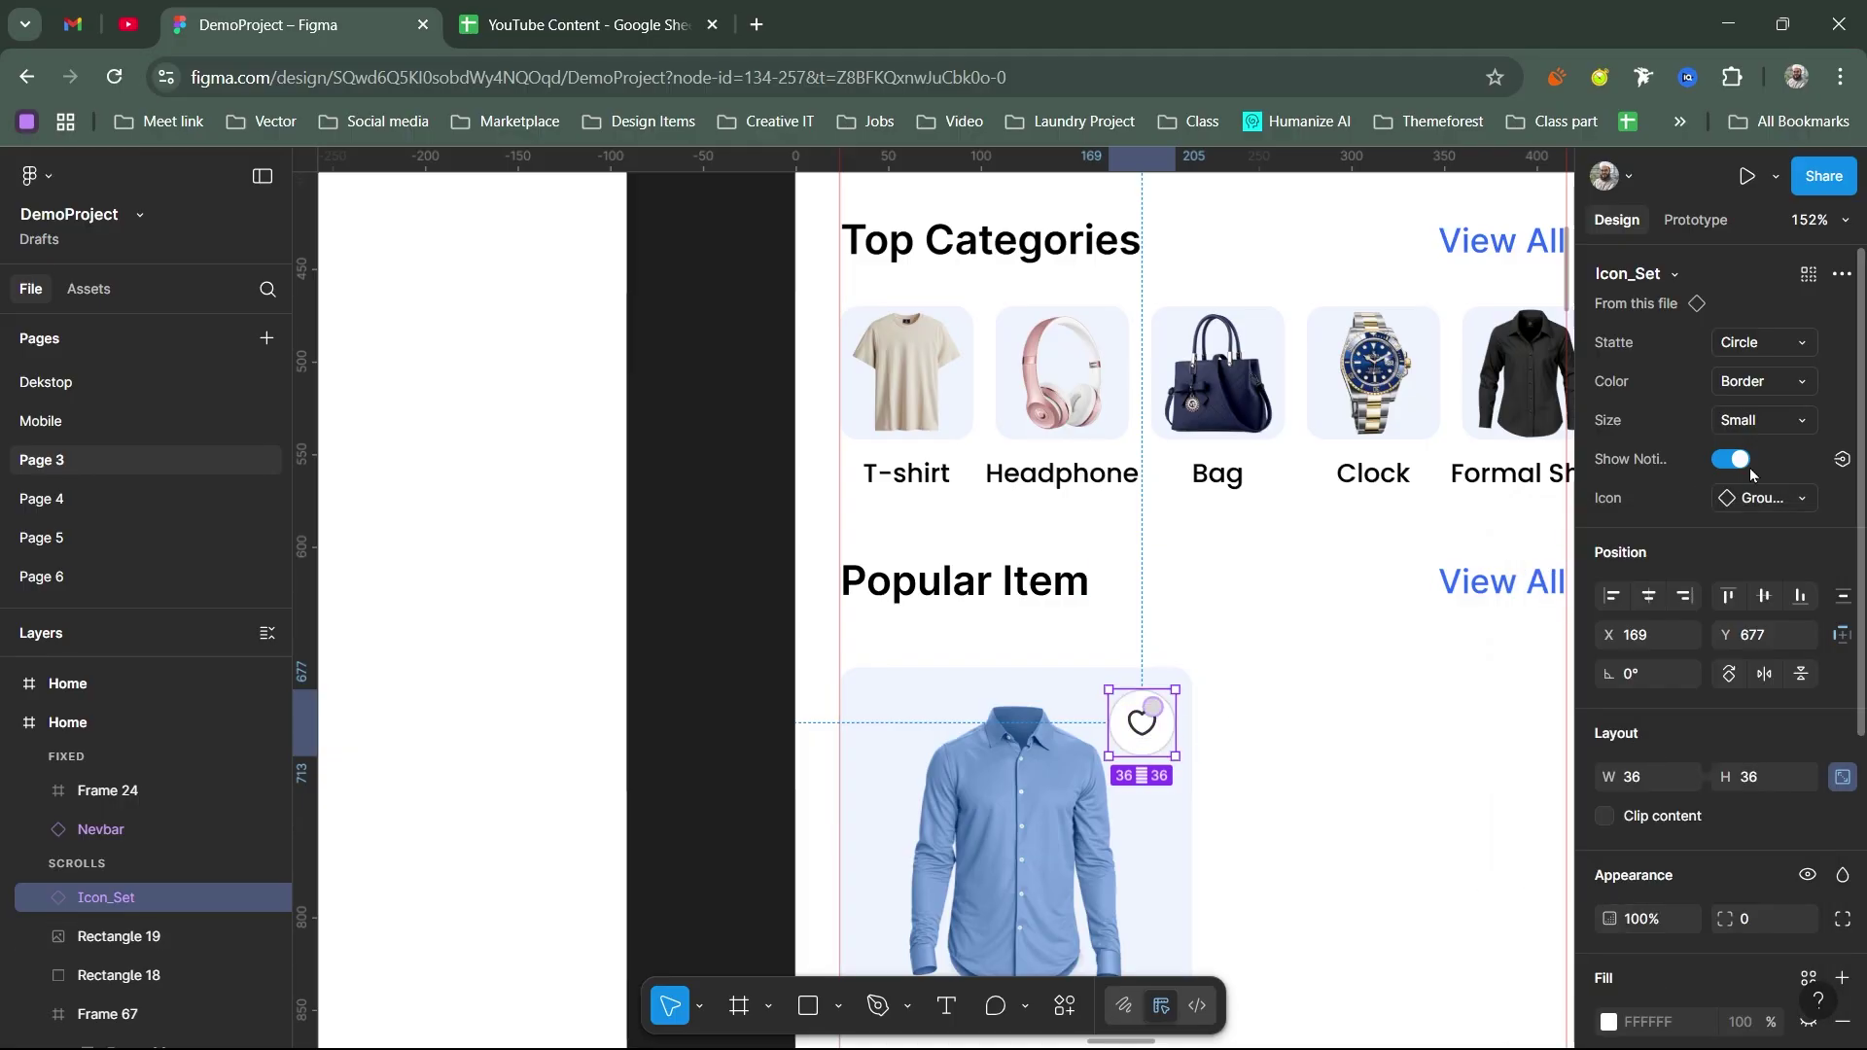
pyautogui.click(1732, 463)
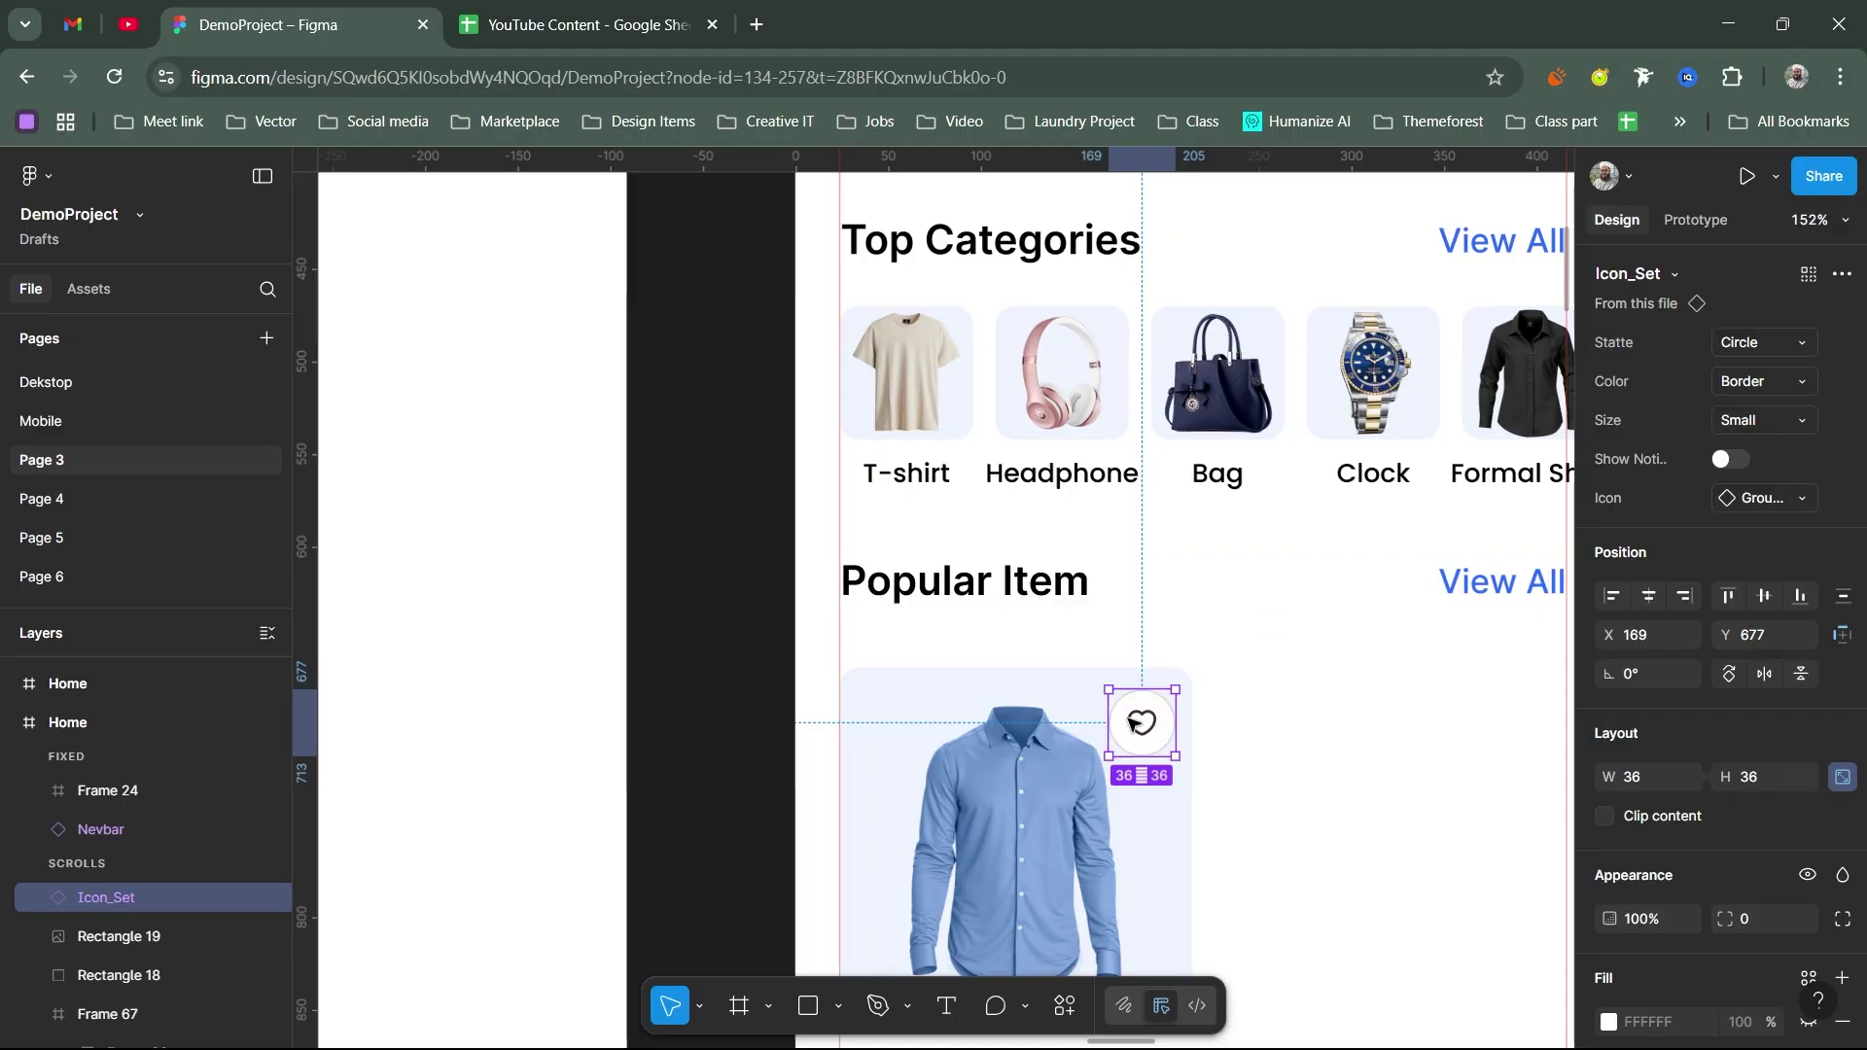
# Step: Align the heart icon to the shirt image's top-right corner and inset it 10 px left and down to X 168, Y 675
pyautogui.keyDown('shift'); pyautogui.click(1107, 673); pyautogui.keyUp('shift')
pyautogui.click(1728, 595)
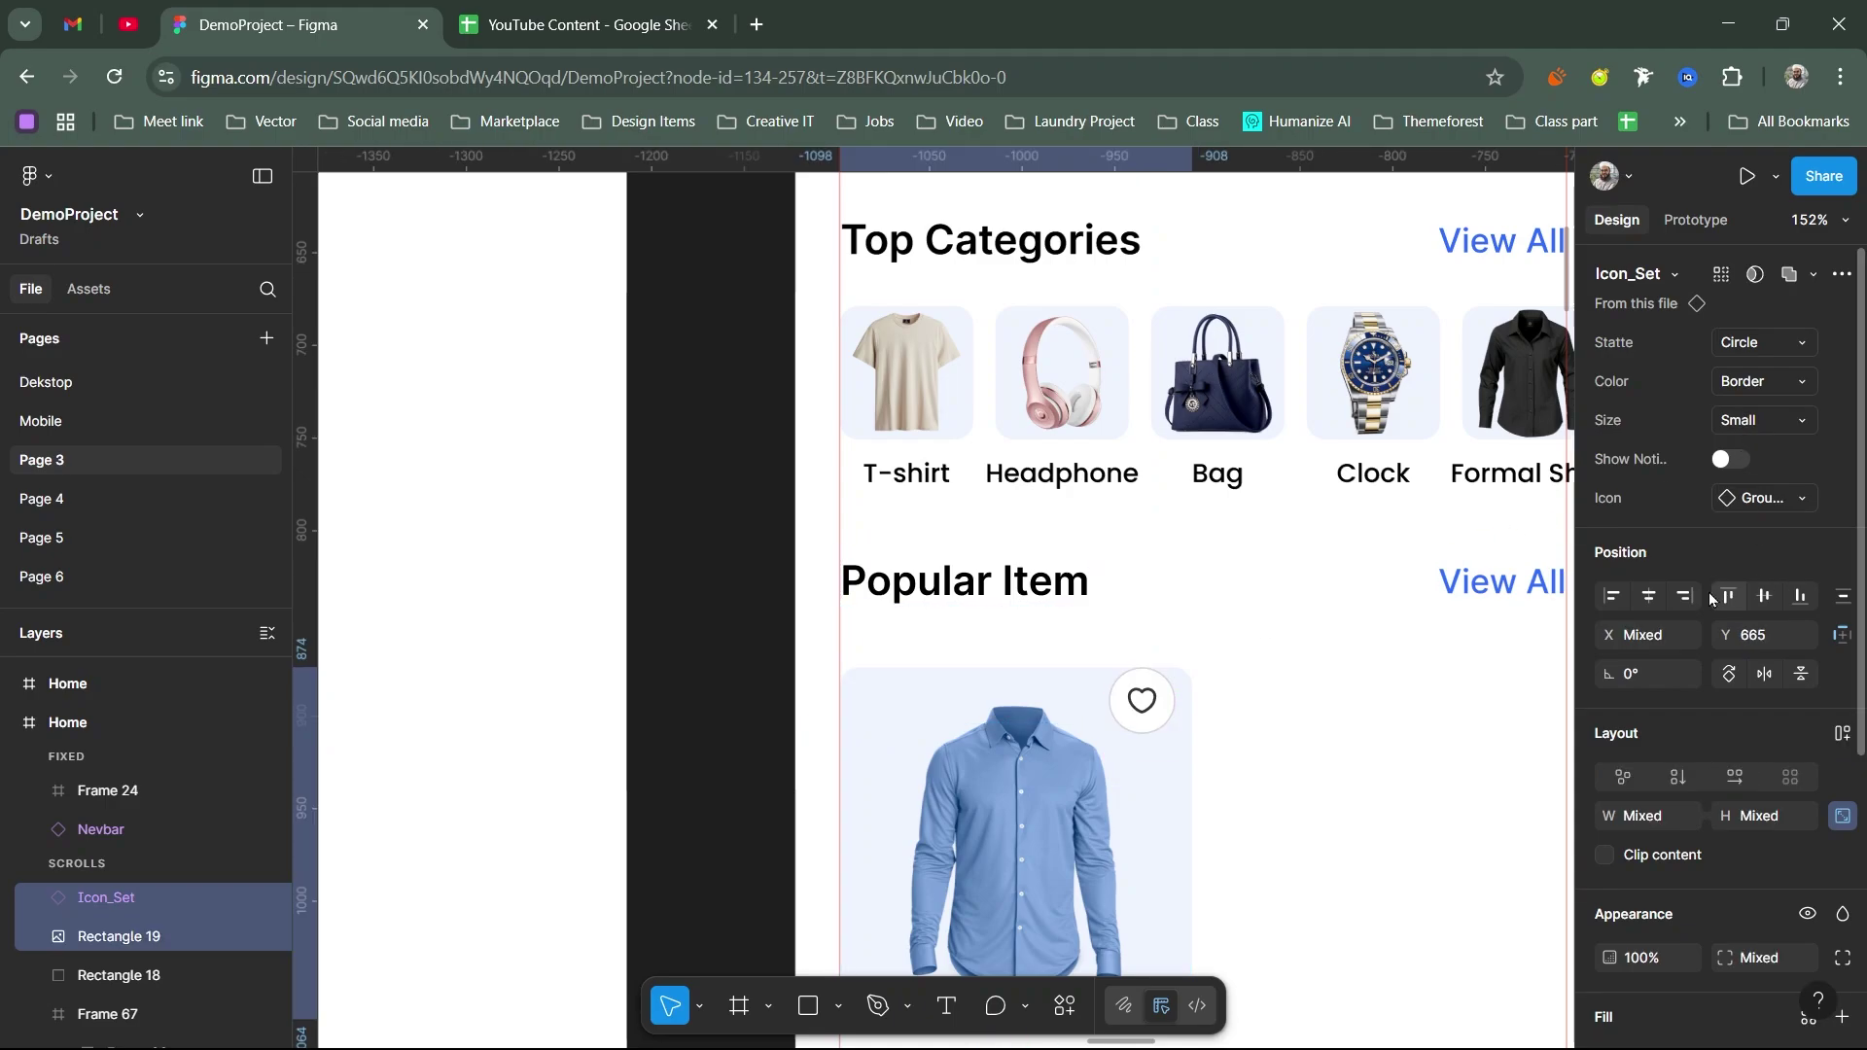
pyautogui.click(1684, 595)
pyautogui.keyDown('shift'); pyautogui.click(1165, 764); pyautogui.keyUp('shift')
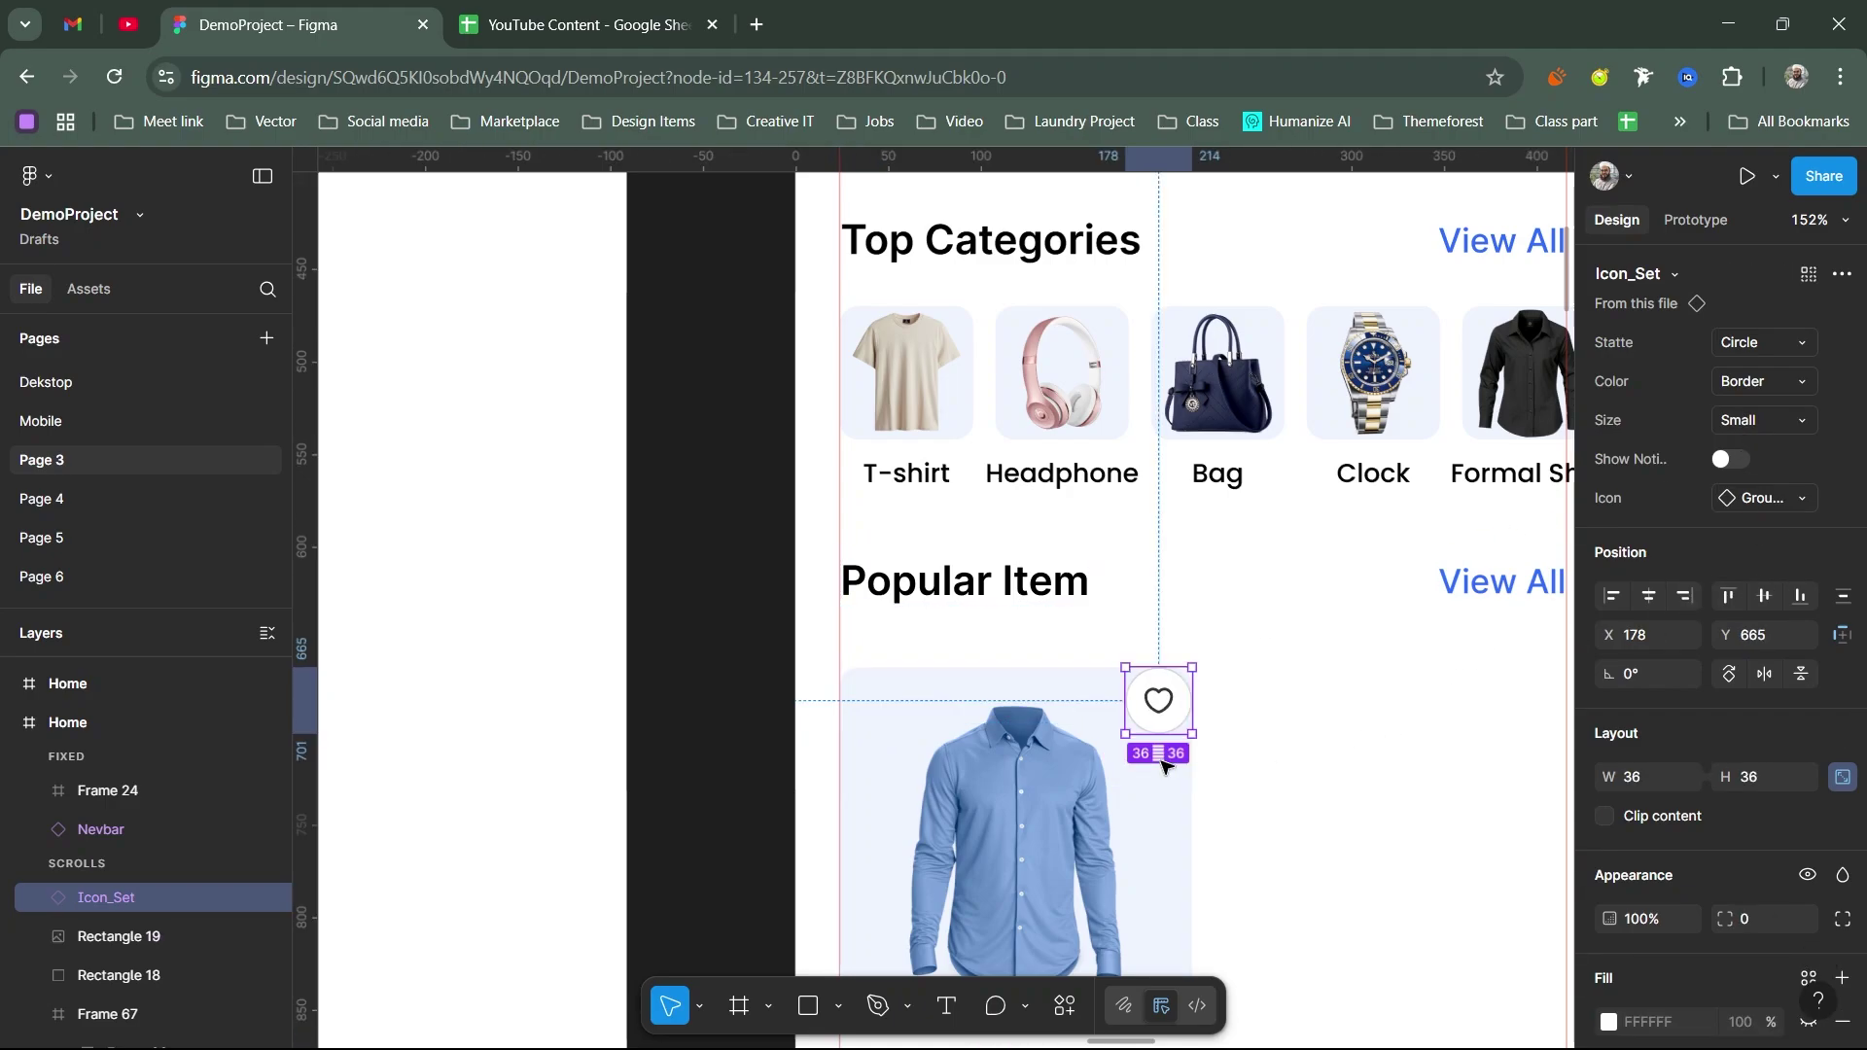
pyautogui.hotkey('shift', 'Left')
pyautogui.hotkey('shift', 'Down')
# Step: Duplicate the heart icon directly below at Y 717 and swap the copy's icon for the filled plus, Group 20
pyautogui.scroll(-5, 1160, 763)
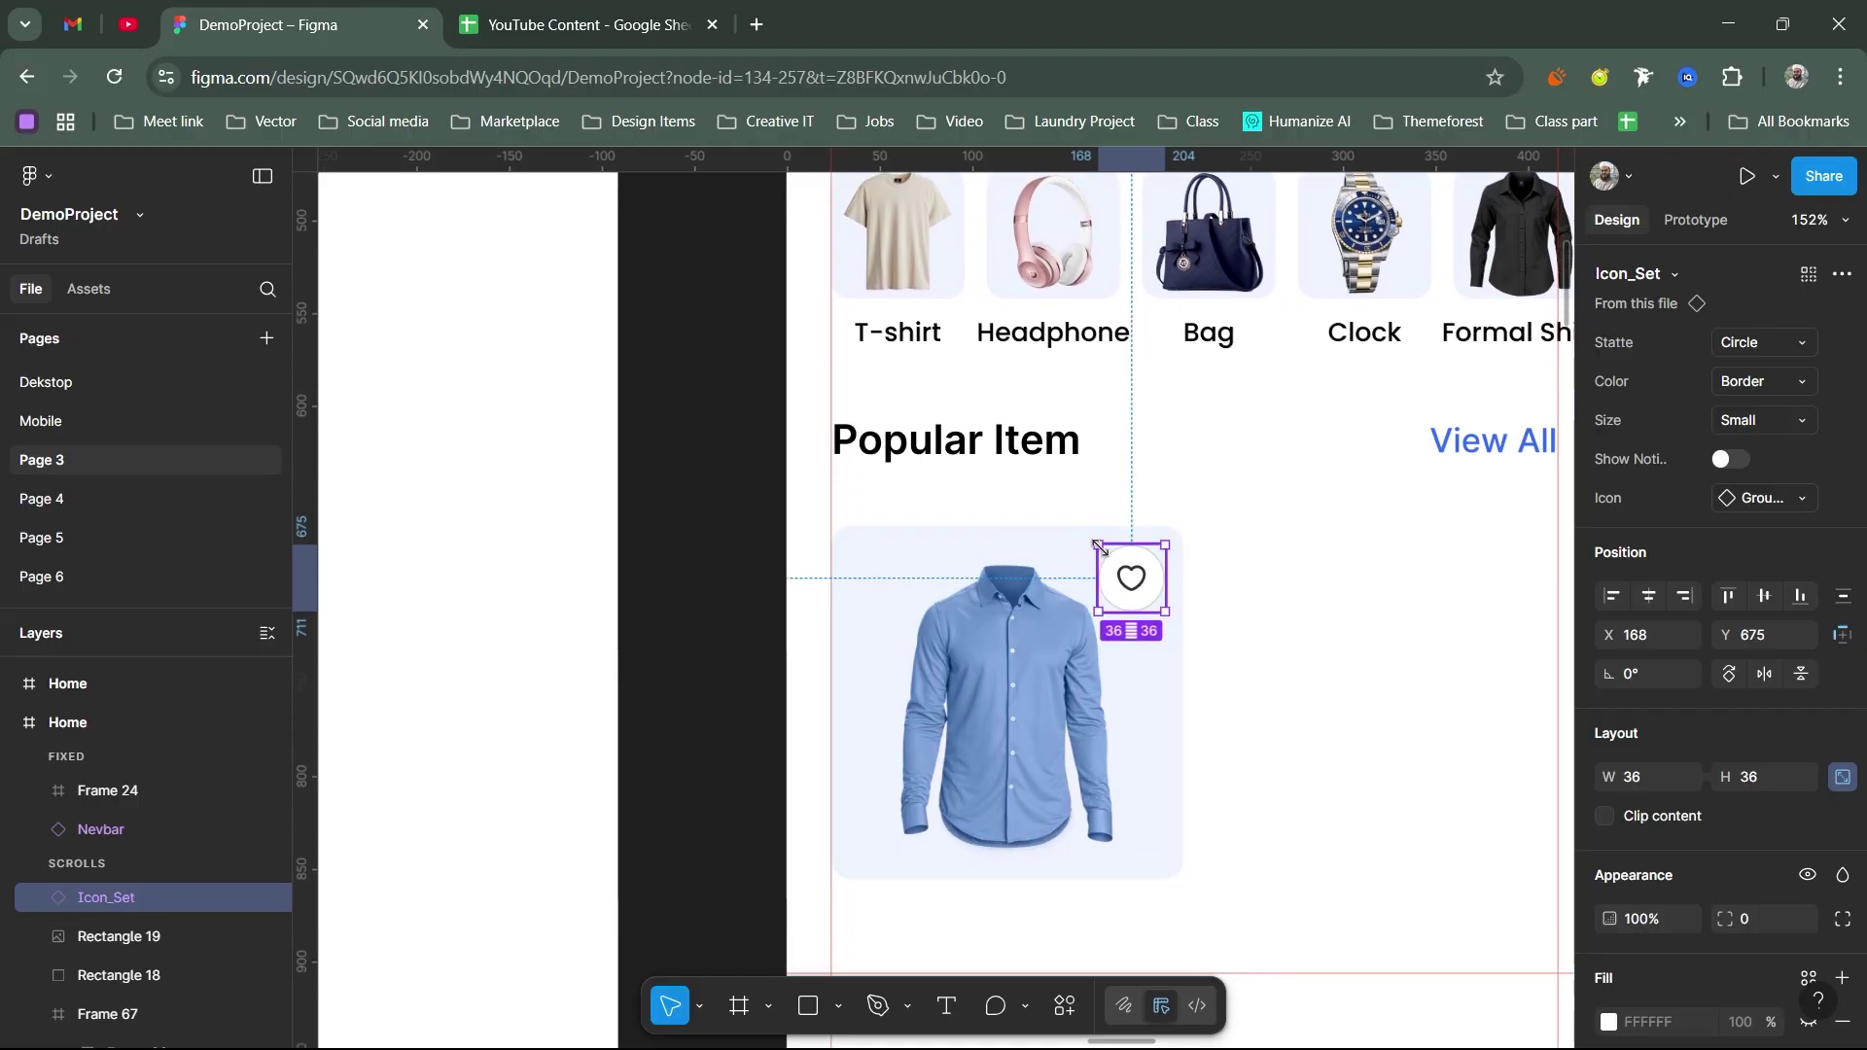
pyautogui.hscroll(-3, 1152, 491)
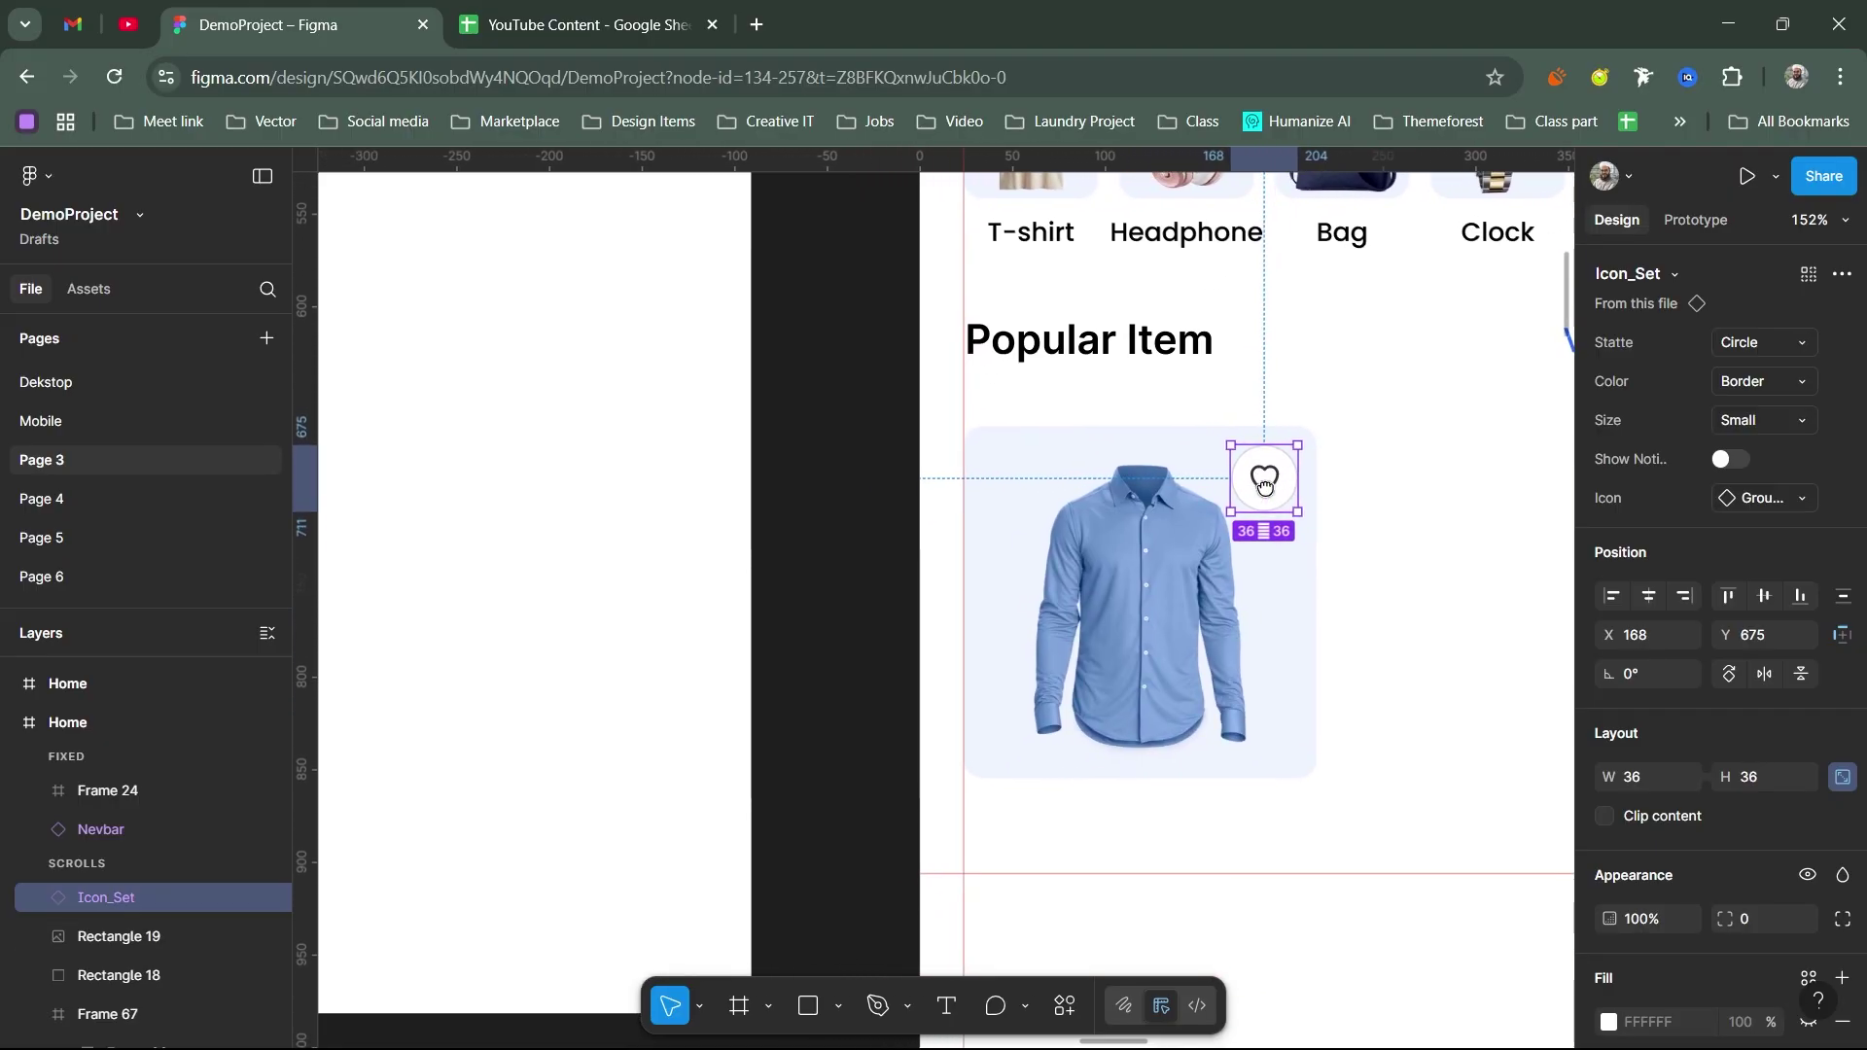
pyautogui.moveTo(1261, 490); pyautogui.dragTo(1261, 566)
pyautogui.click(1753, 499)
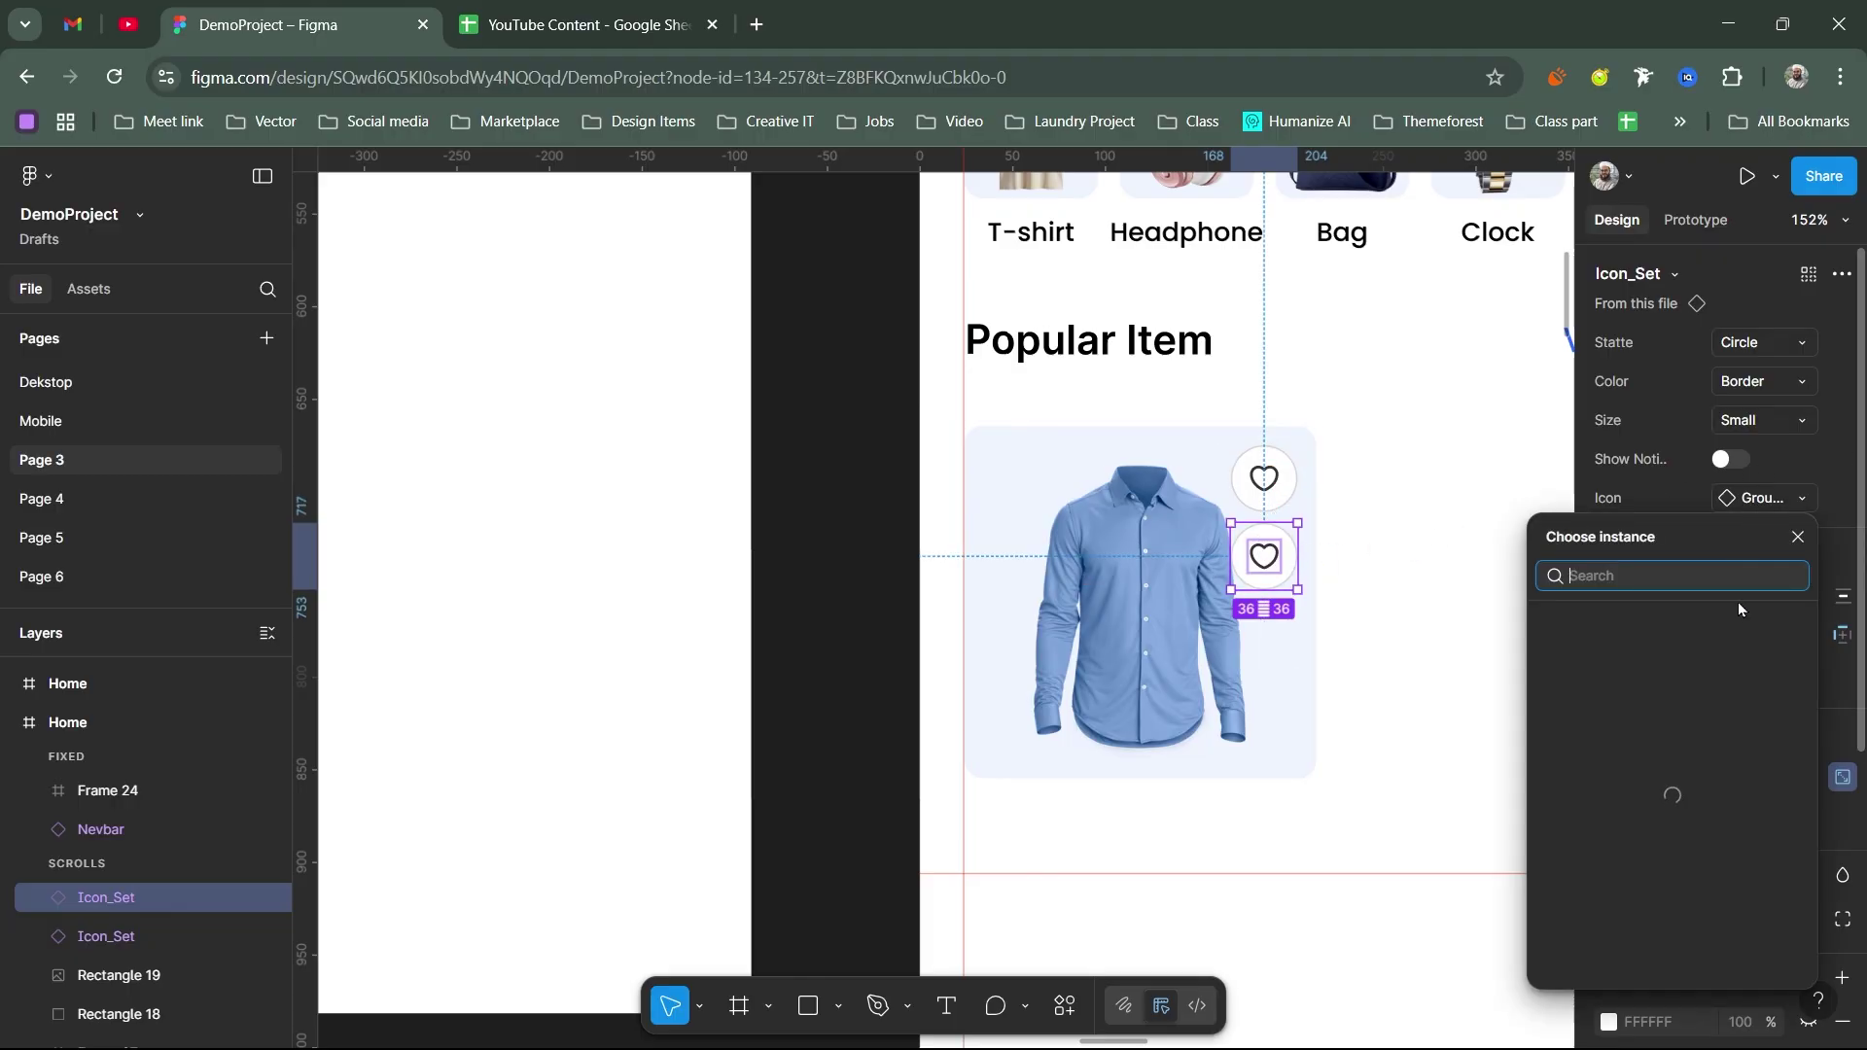
pyautogui.scroll(-4, 1627, 825)
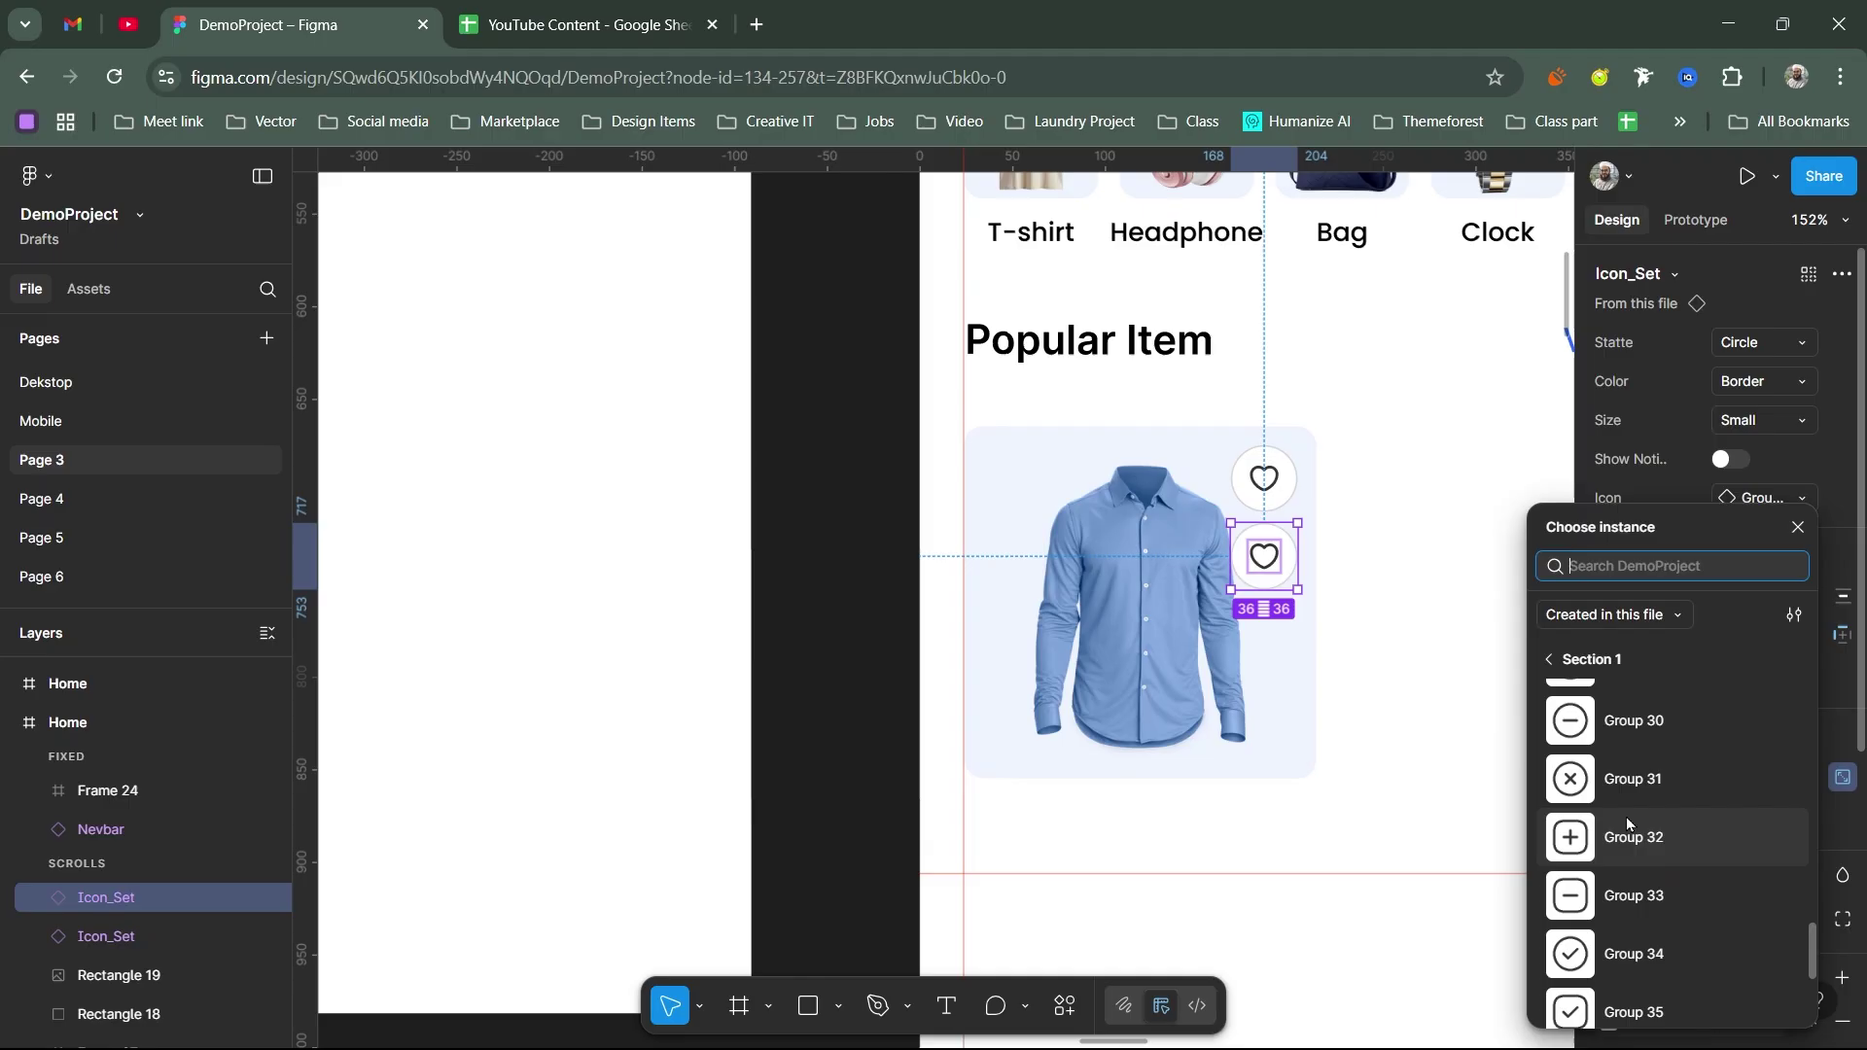
pyautogui.scroll(5, 1627, 824)
pyautogui.scroll(-3, 1626, 817)
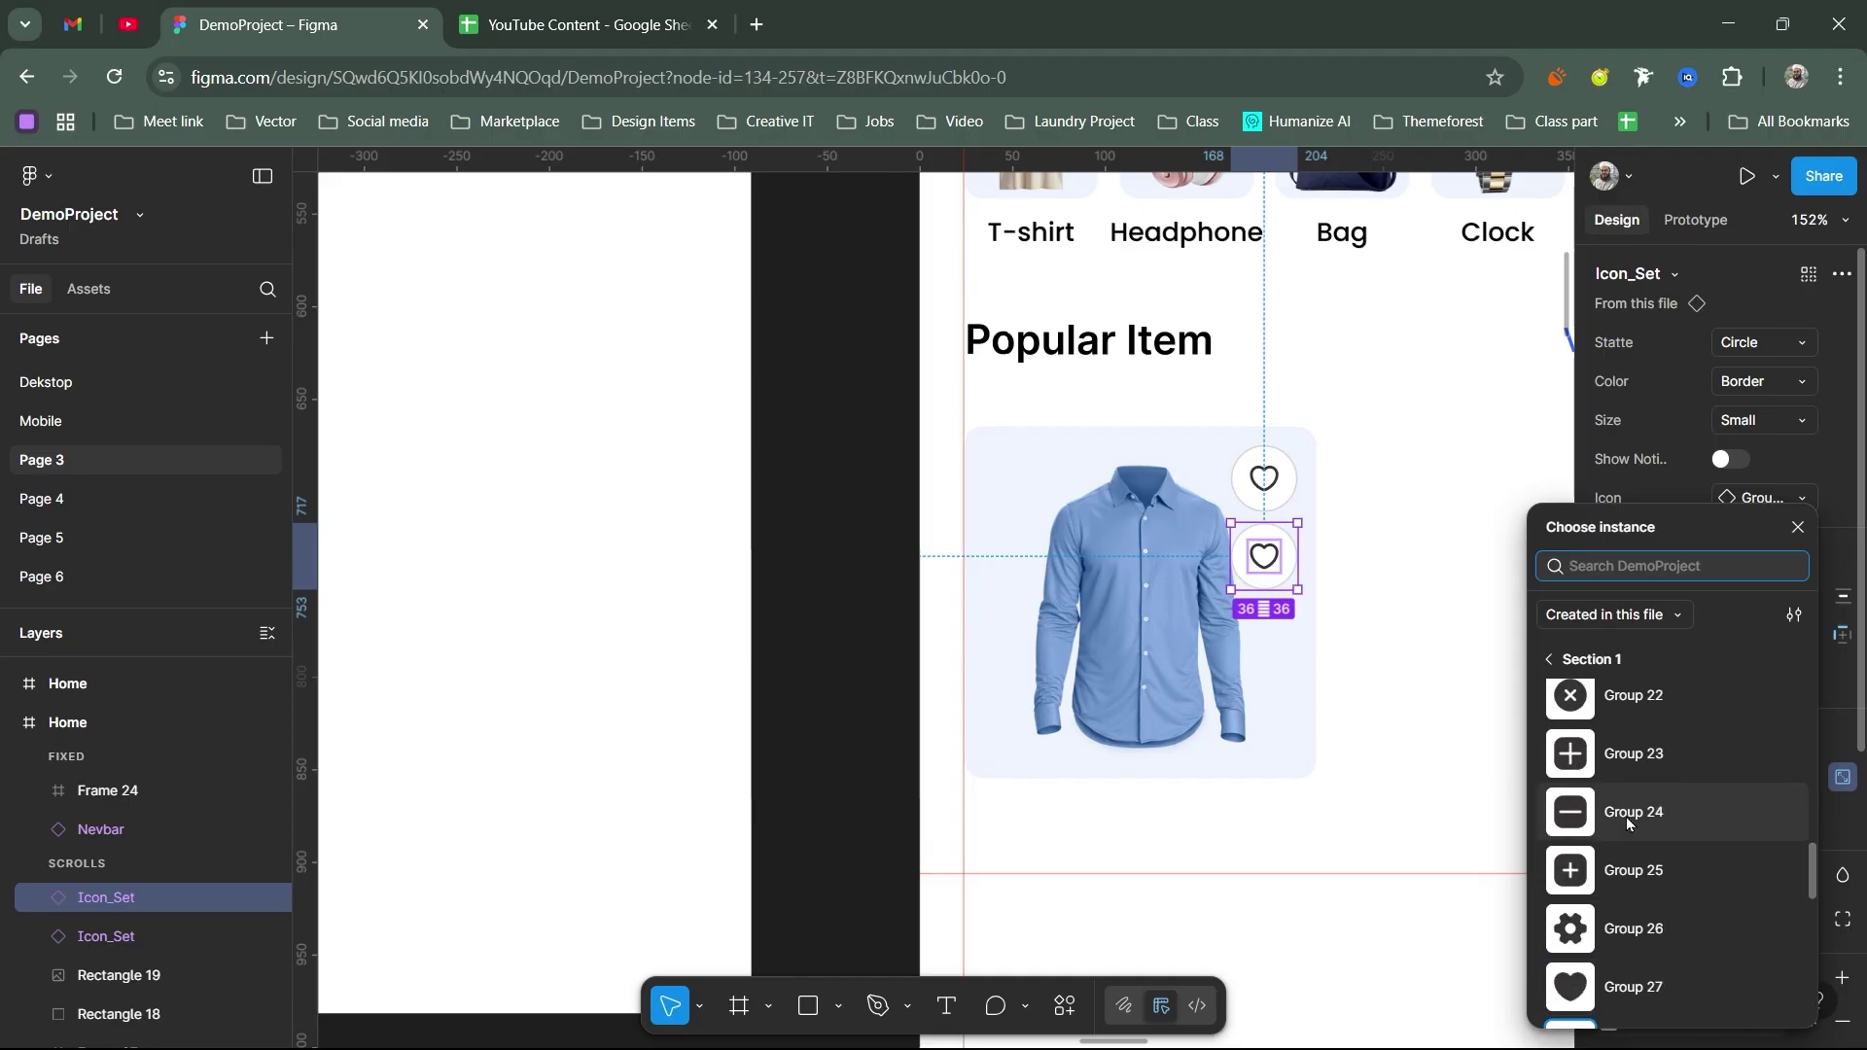
pyautogui.scroll(6, 1603, 768)
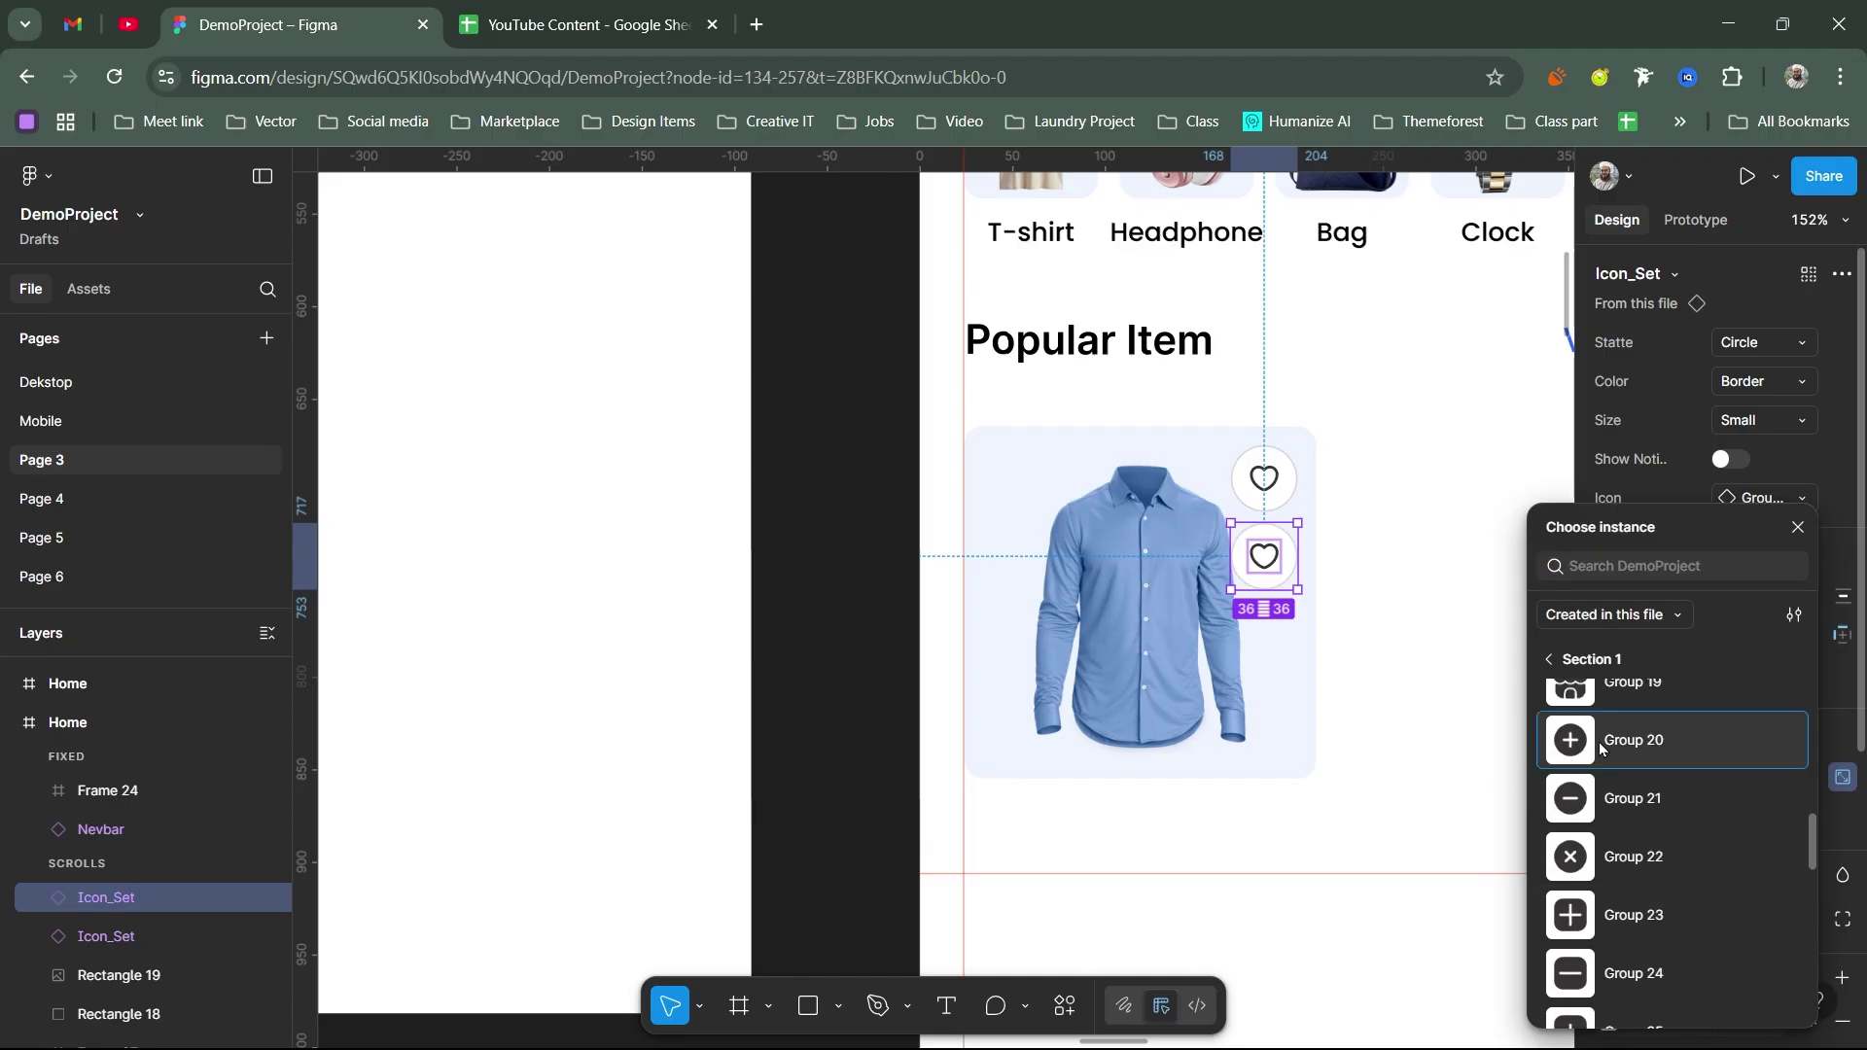
pyautogui.click(1610, 751)
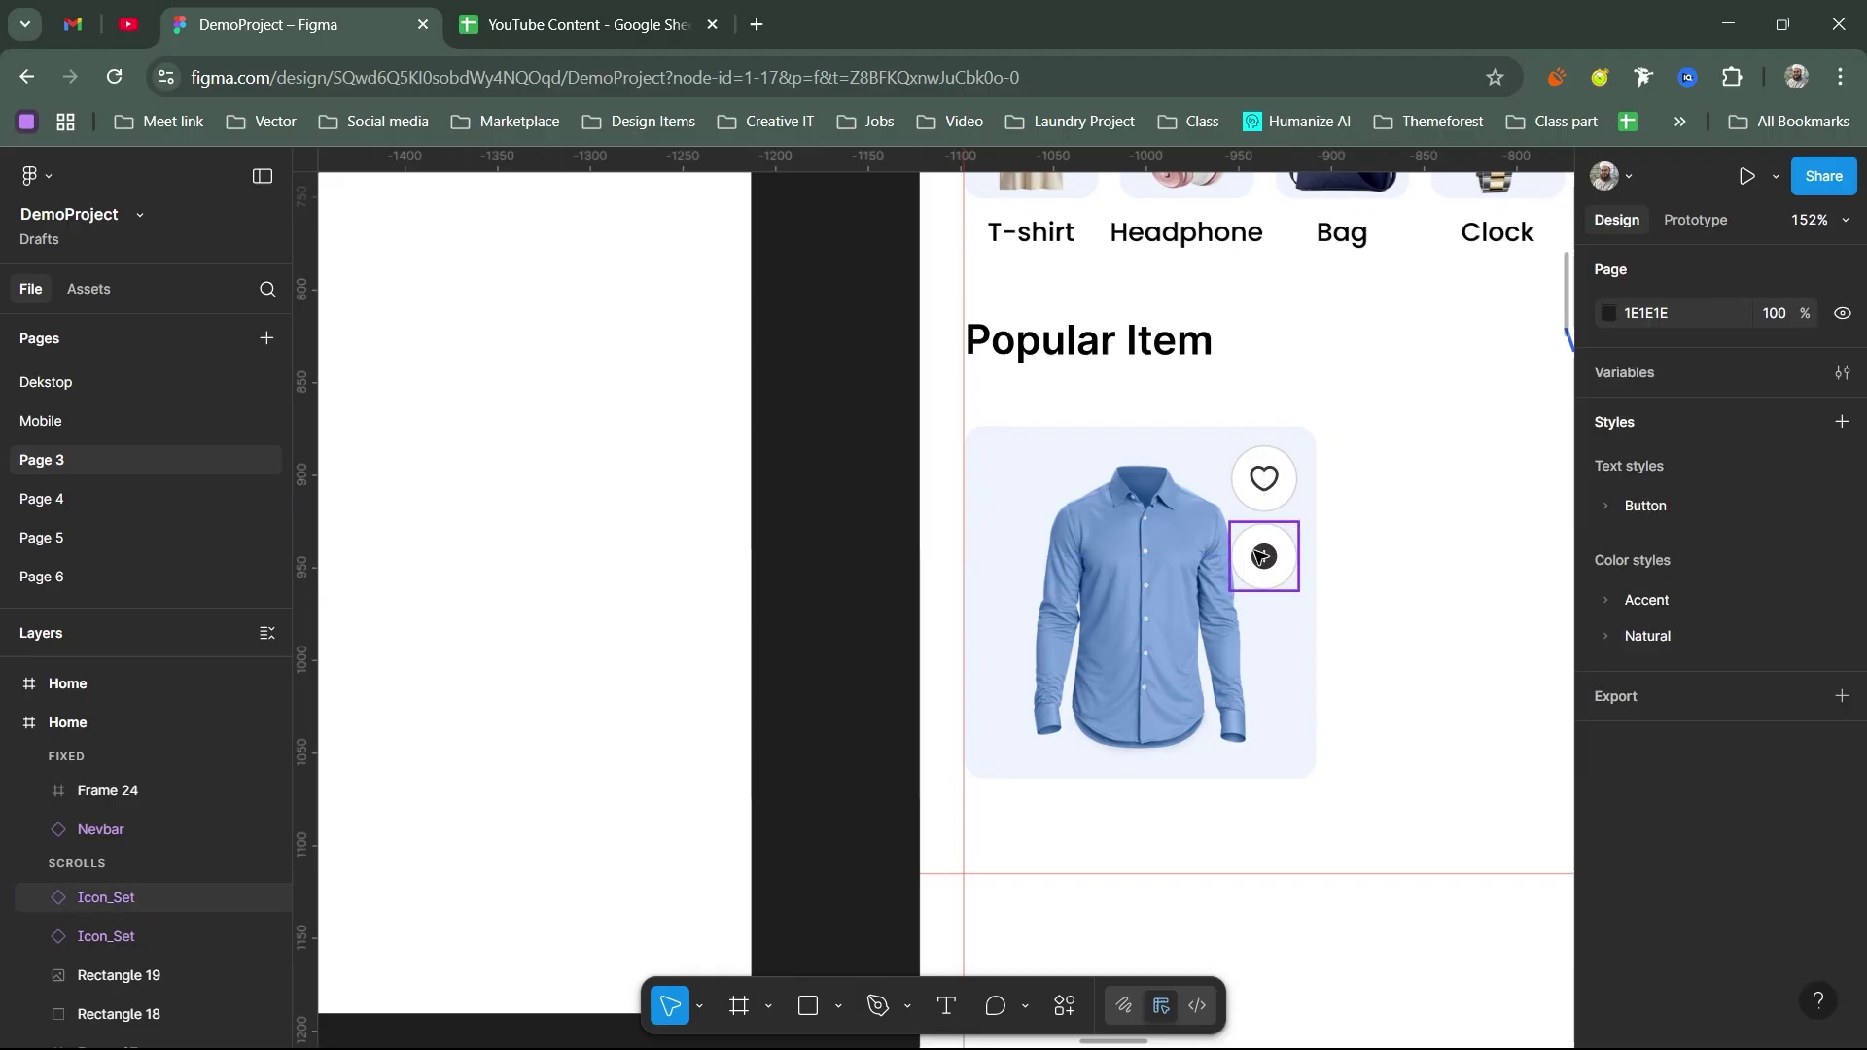
# Step: Wrap the heart and plus icons in a vertical auto layout frame
pyautogui.click(1263, 556)
pyautogui.scroll(-1, 1314, 486)
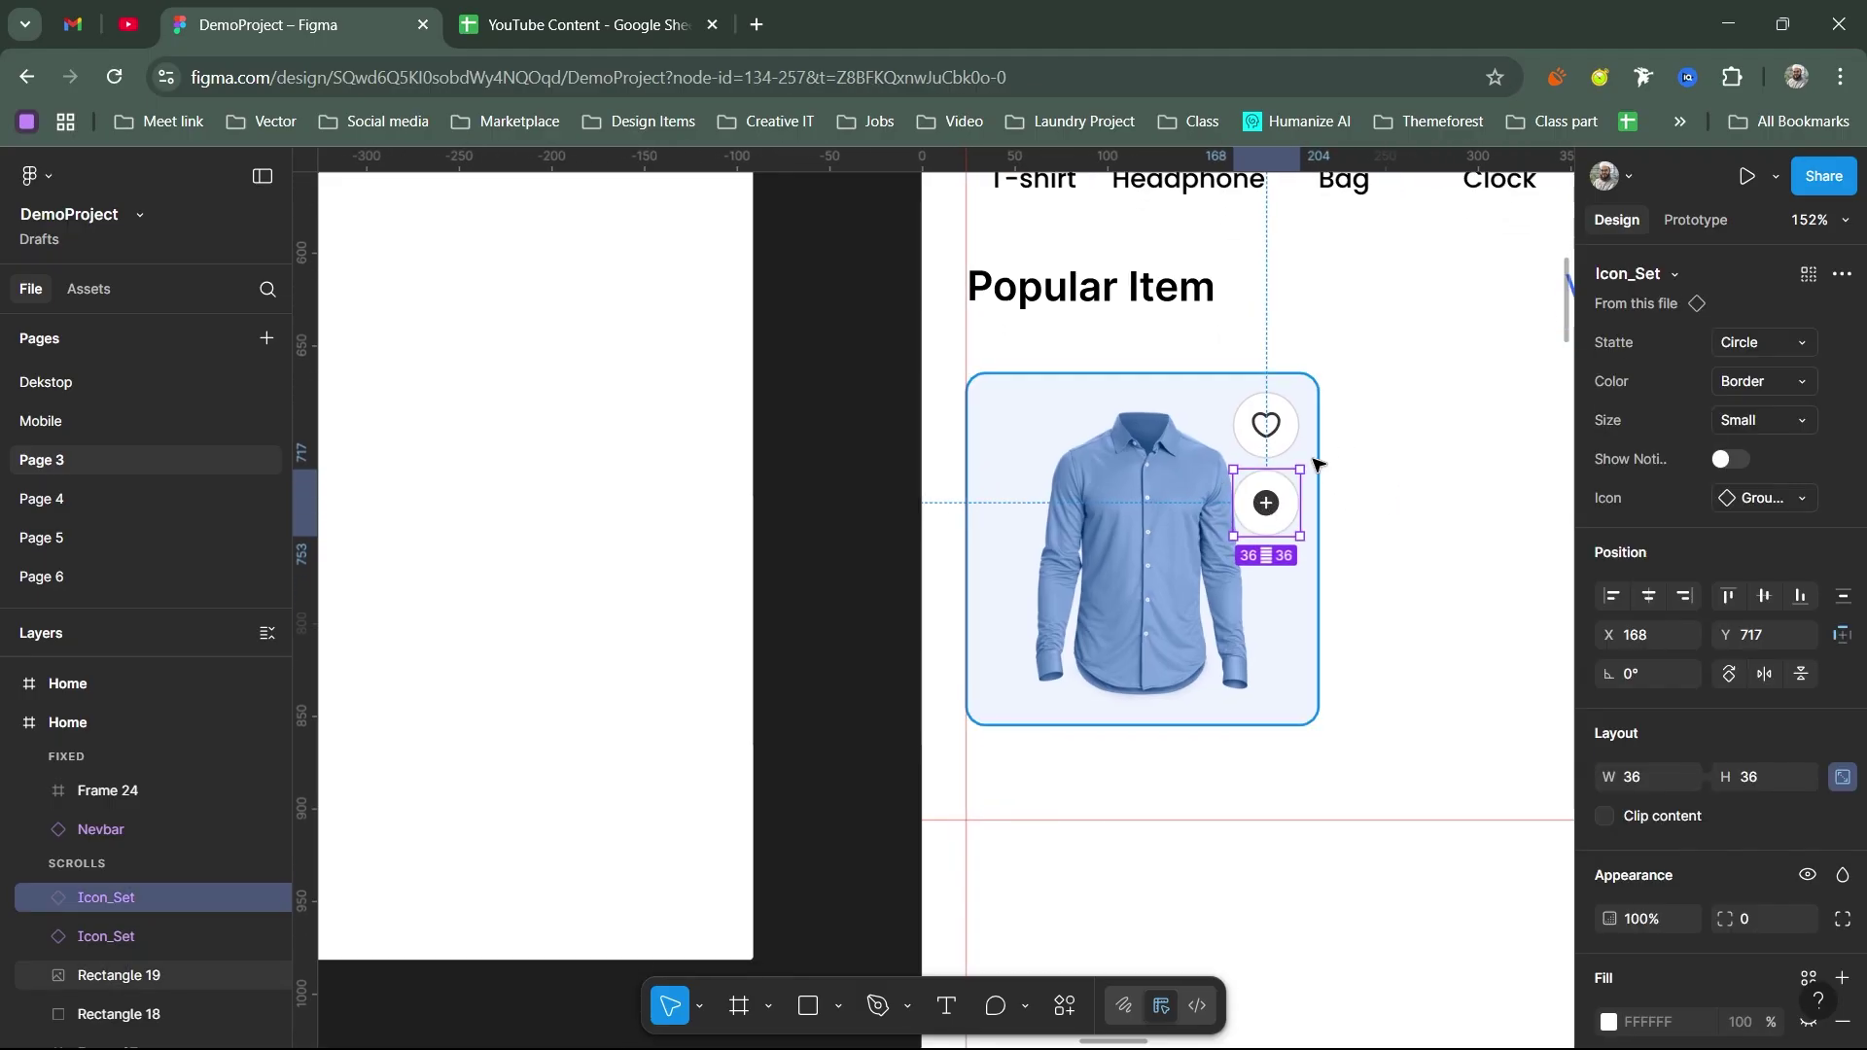
pyautogui.keyDown('shift'); pyautogui.click(1265, 425); pyautogui.keyUp('shift')
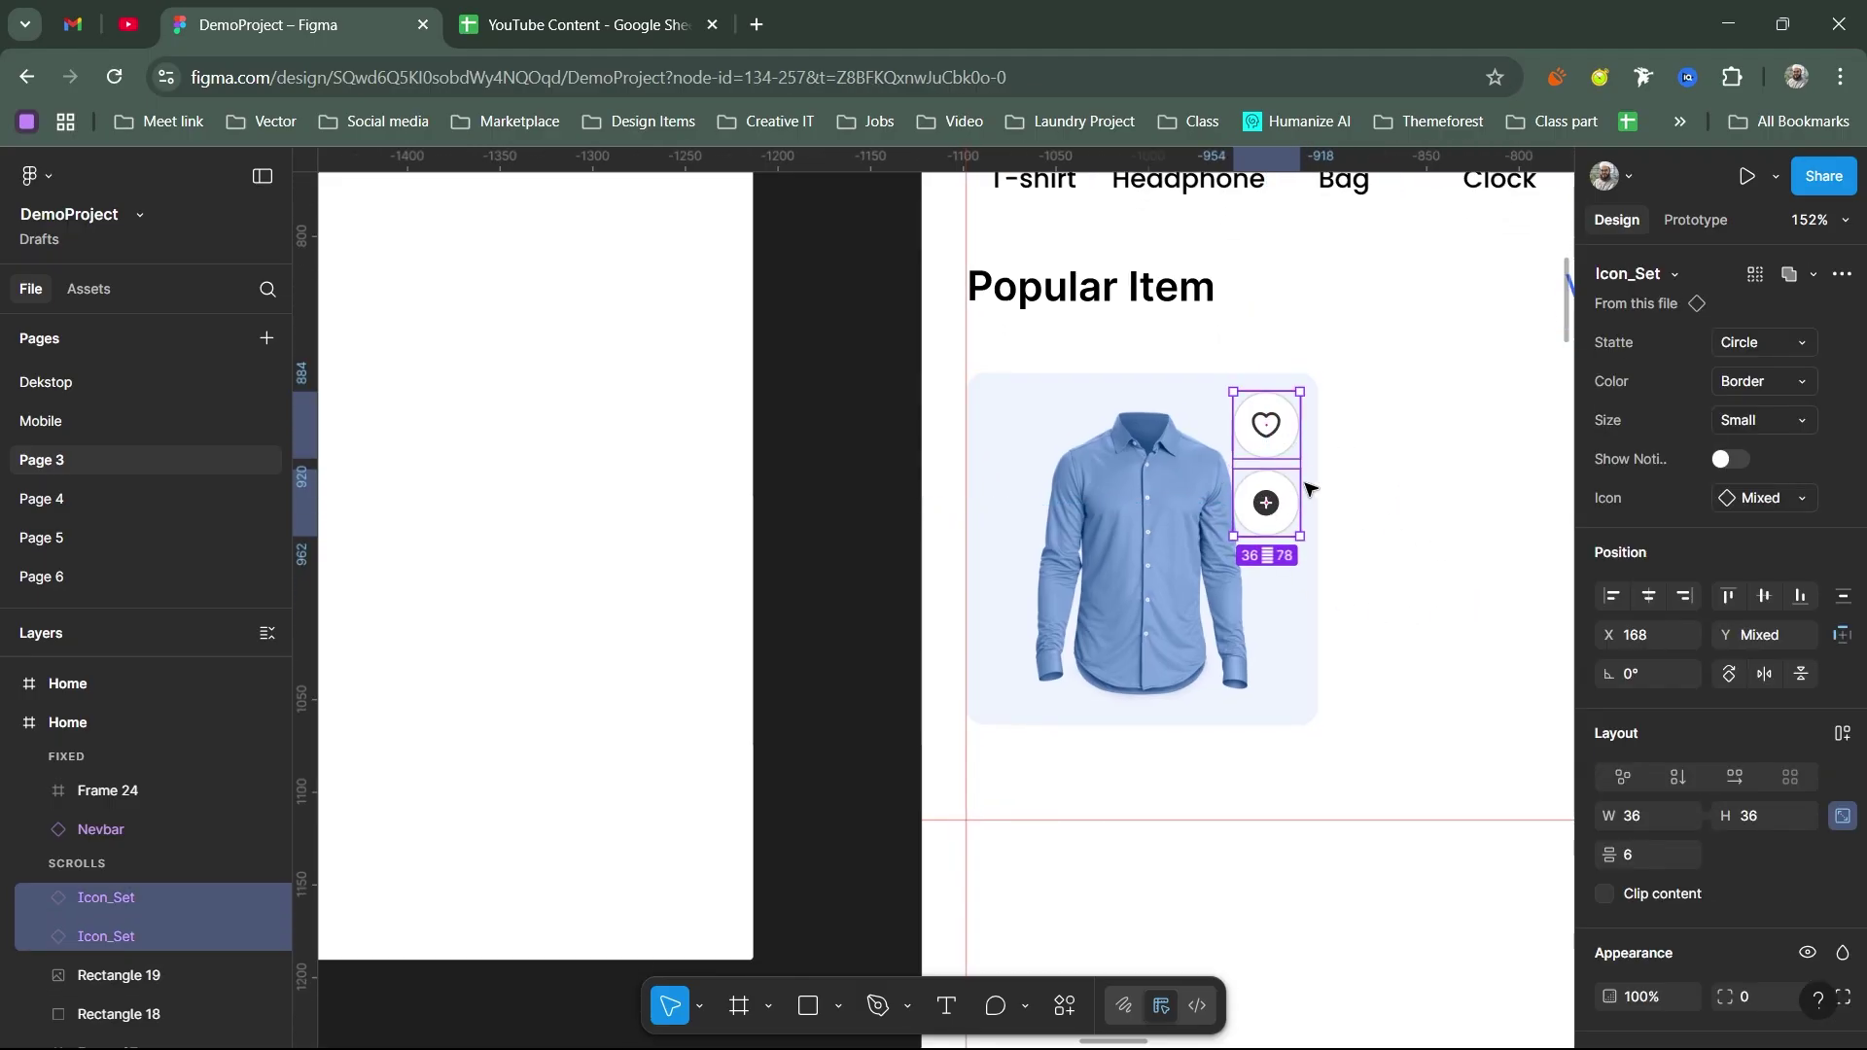
pyautogui.hotkey('shift', 'a')
# Step: Add the product title "Formal Shirt for Man" below the shirt image
pyautogui.scroll(-1, 1381, 496)
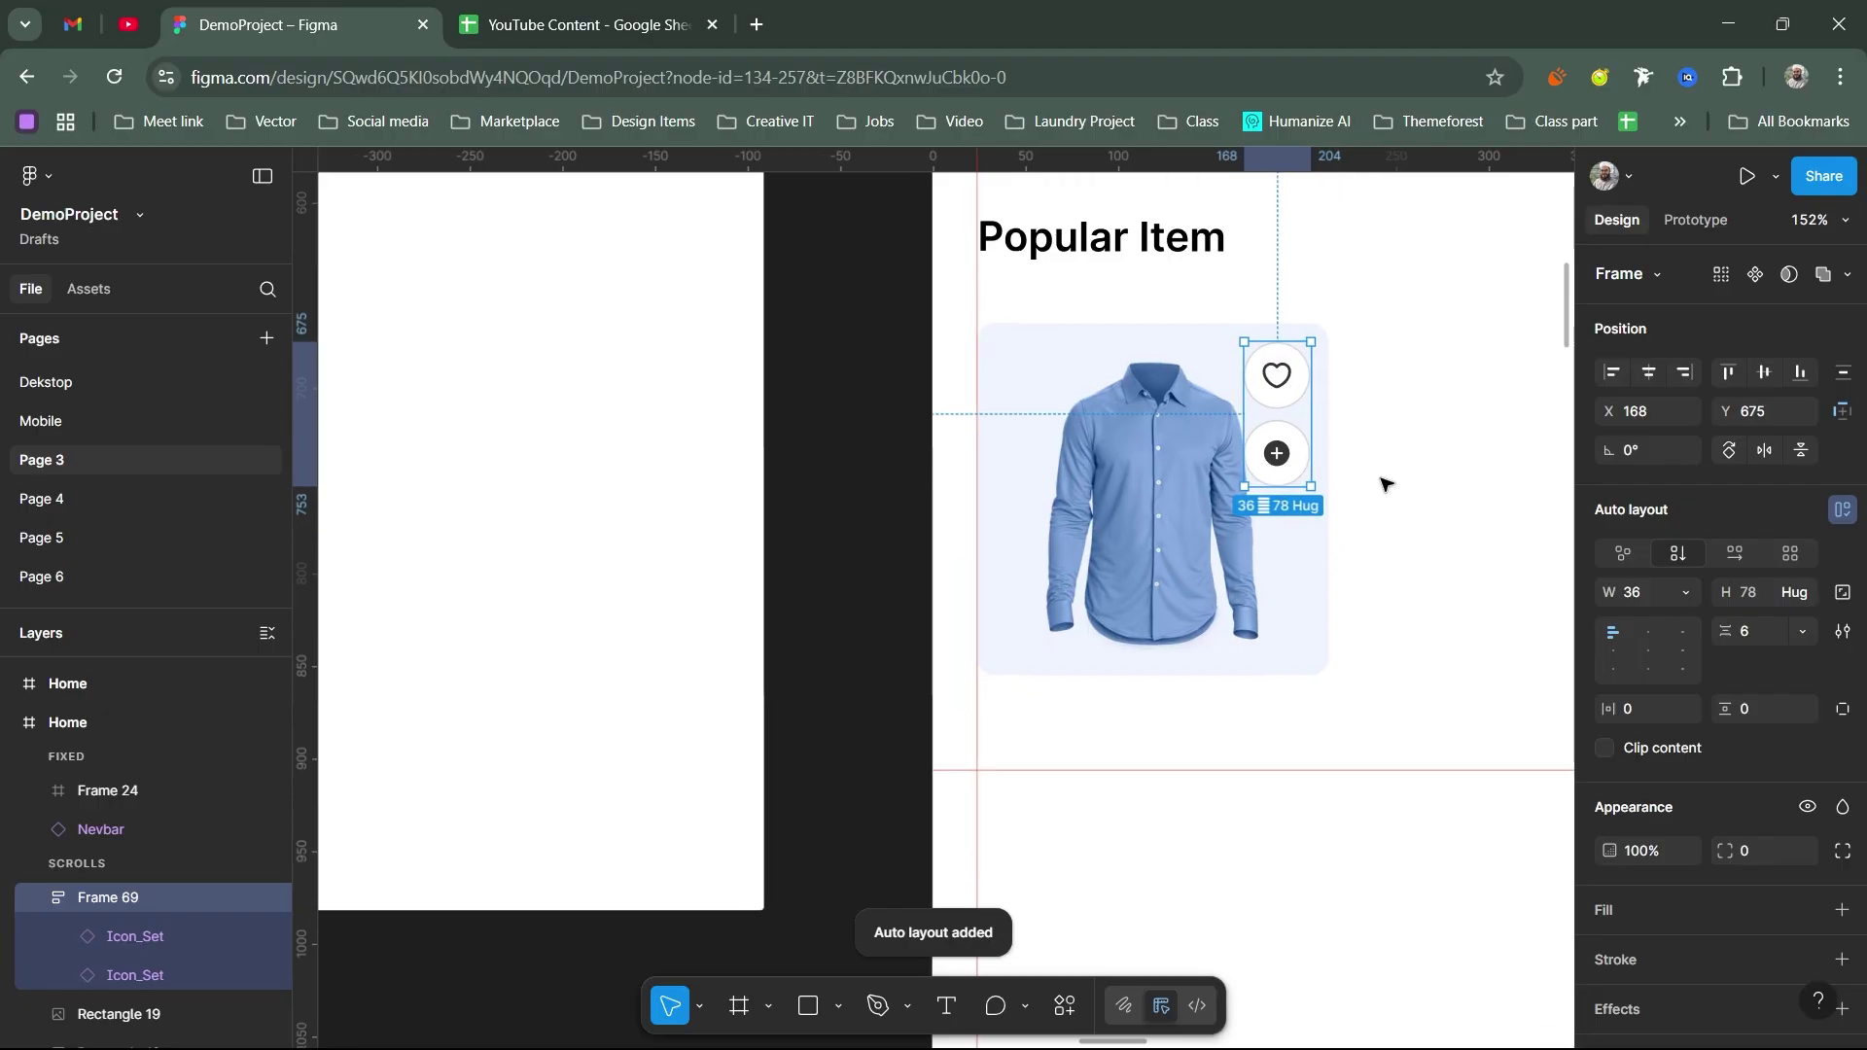
pyautogui.press('t')
pyautogui.click(1099, 711)
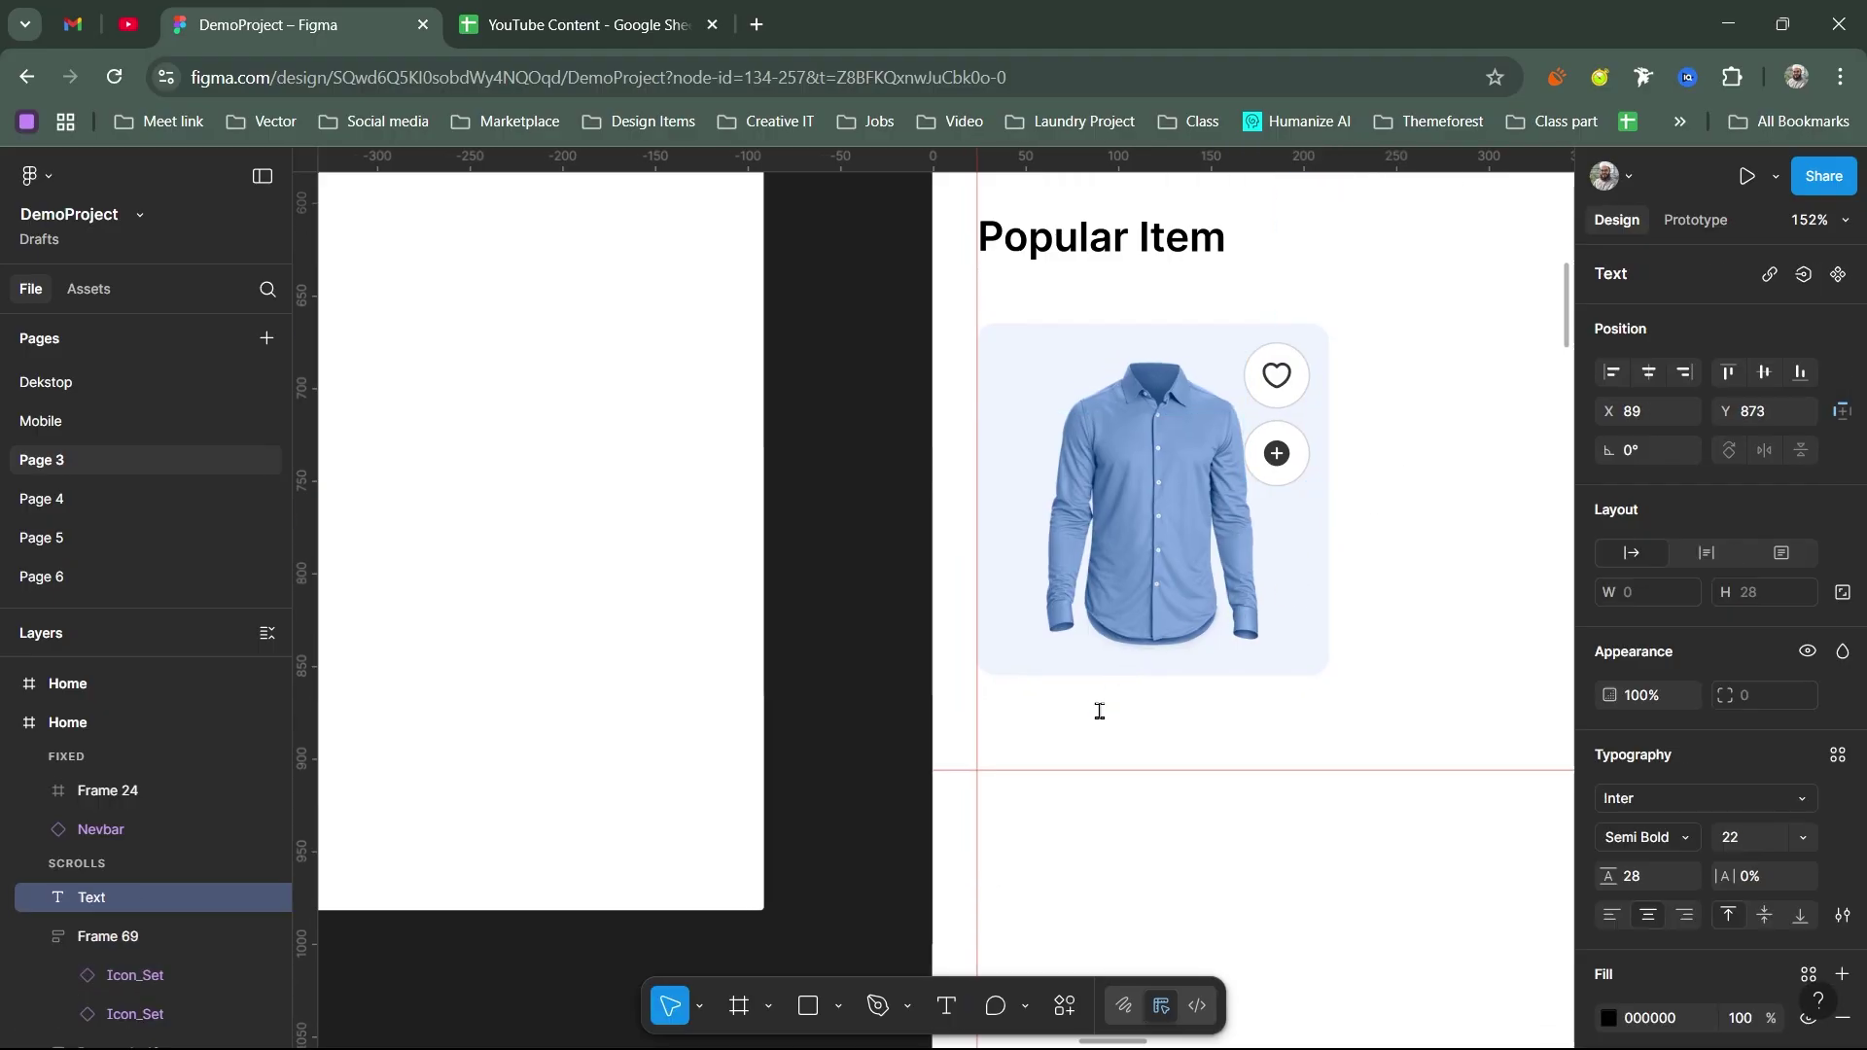
pyautogui.write('Fo')
pyautogui.press('BackSpace')
pyautogui.press('BackSpace')
pyautogui.write('Formal')
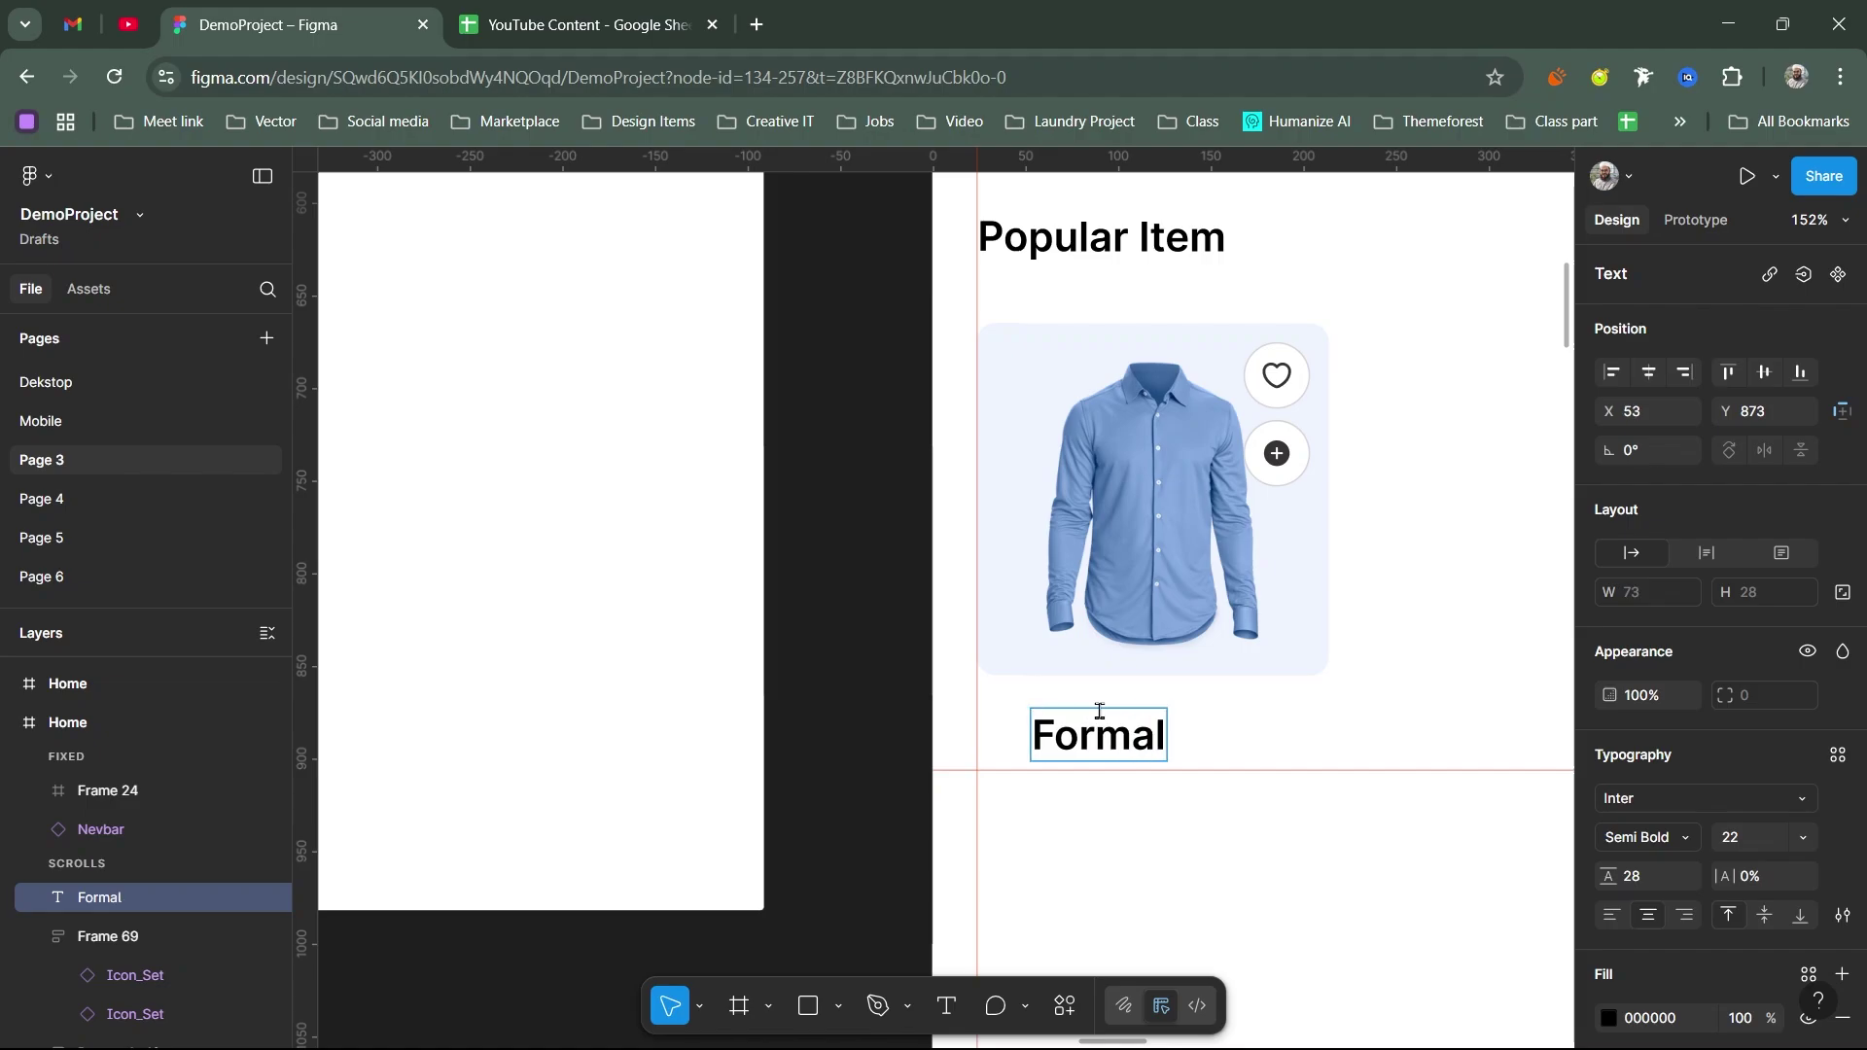
pyautogui.write(' Shirt M')
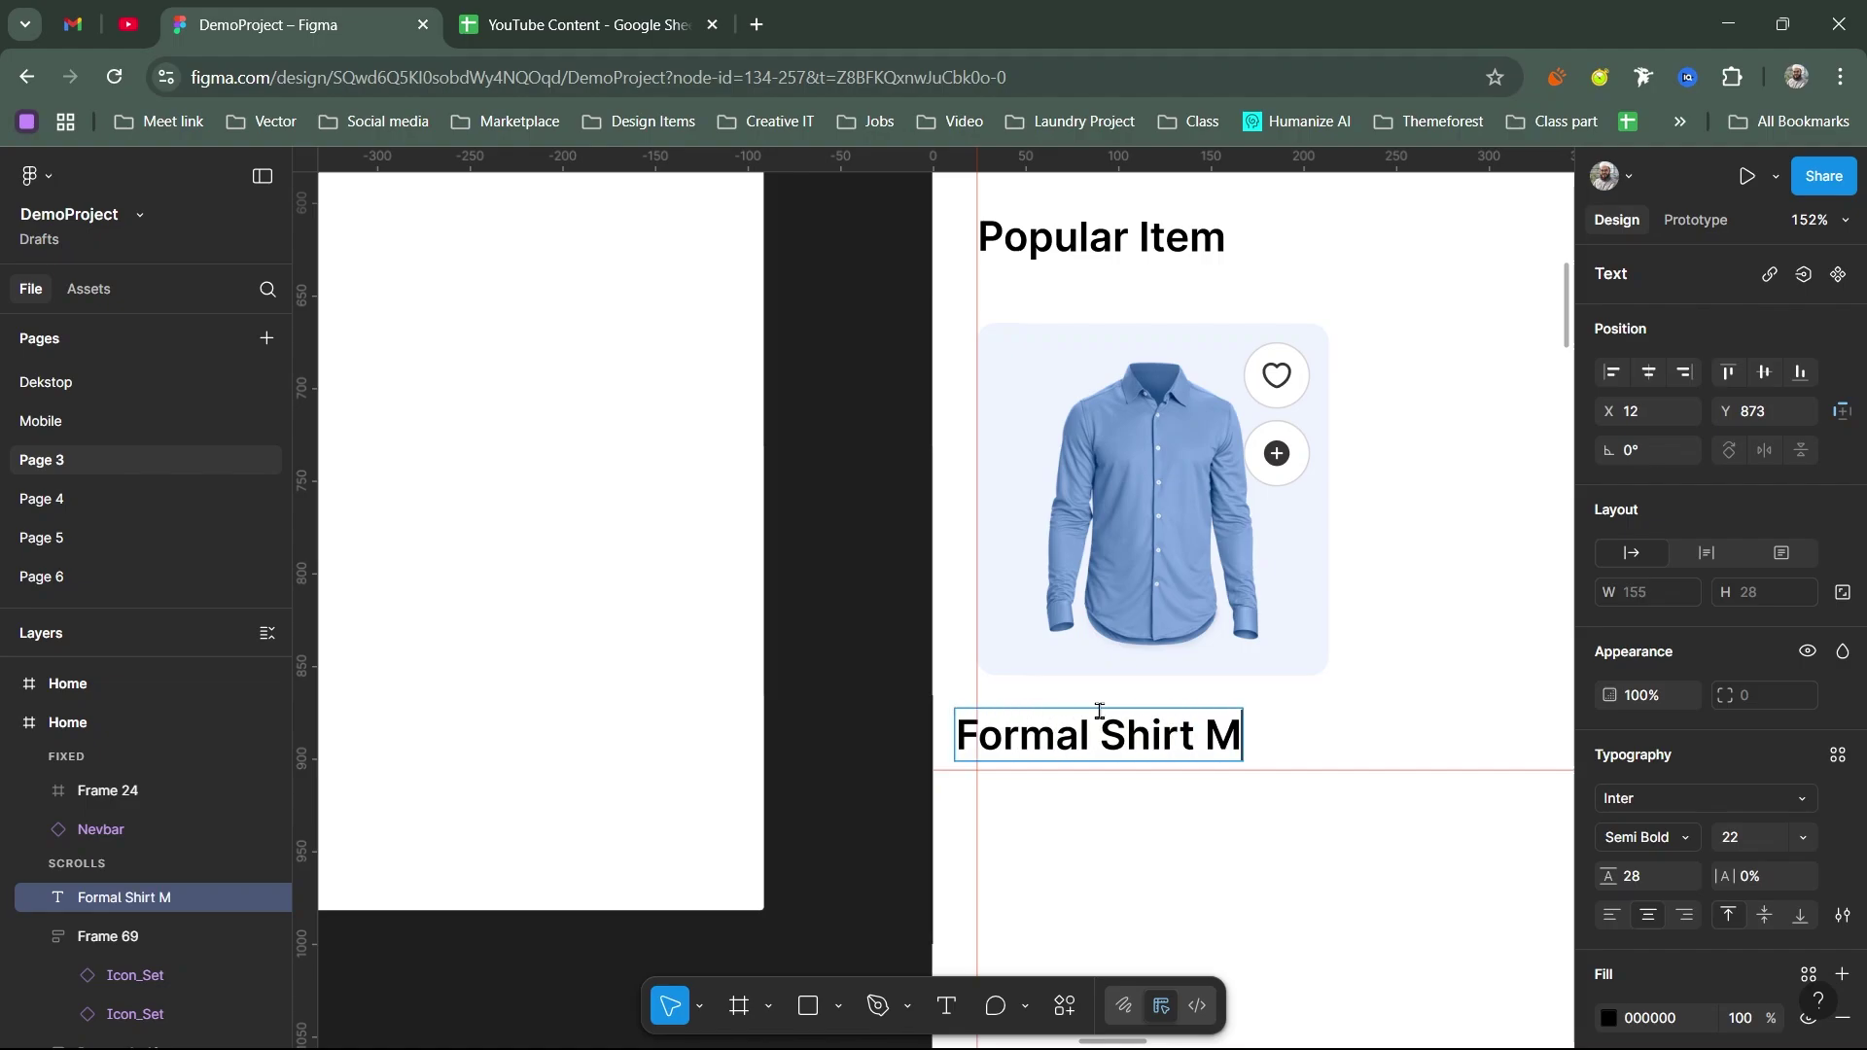
pyautogui.press('BackSpace')
pyautogui.write('for Man')
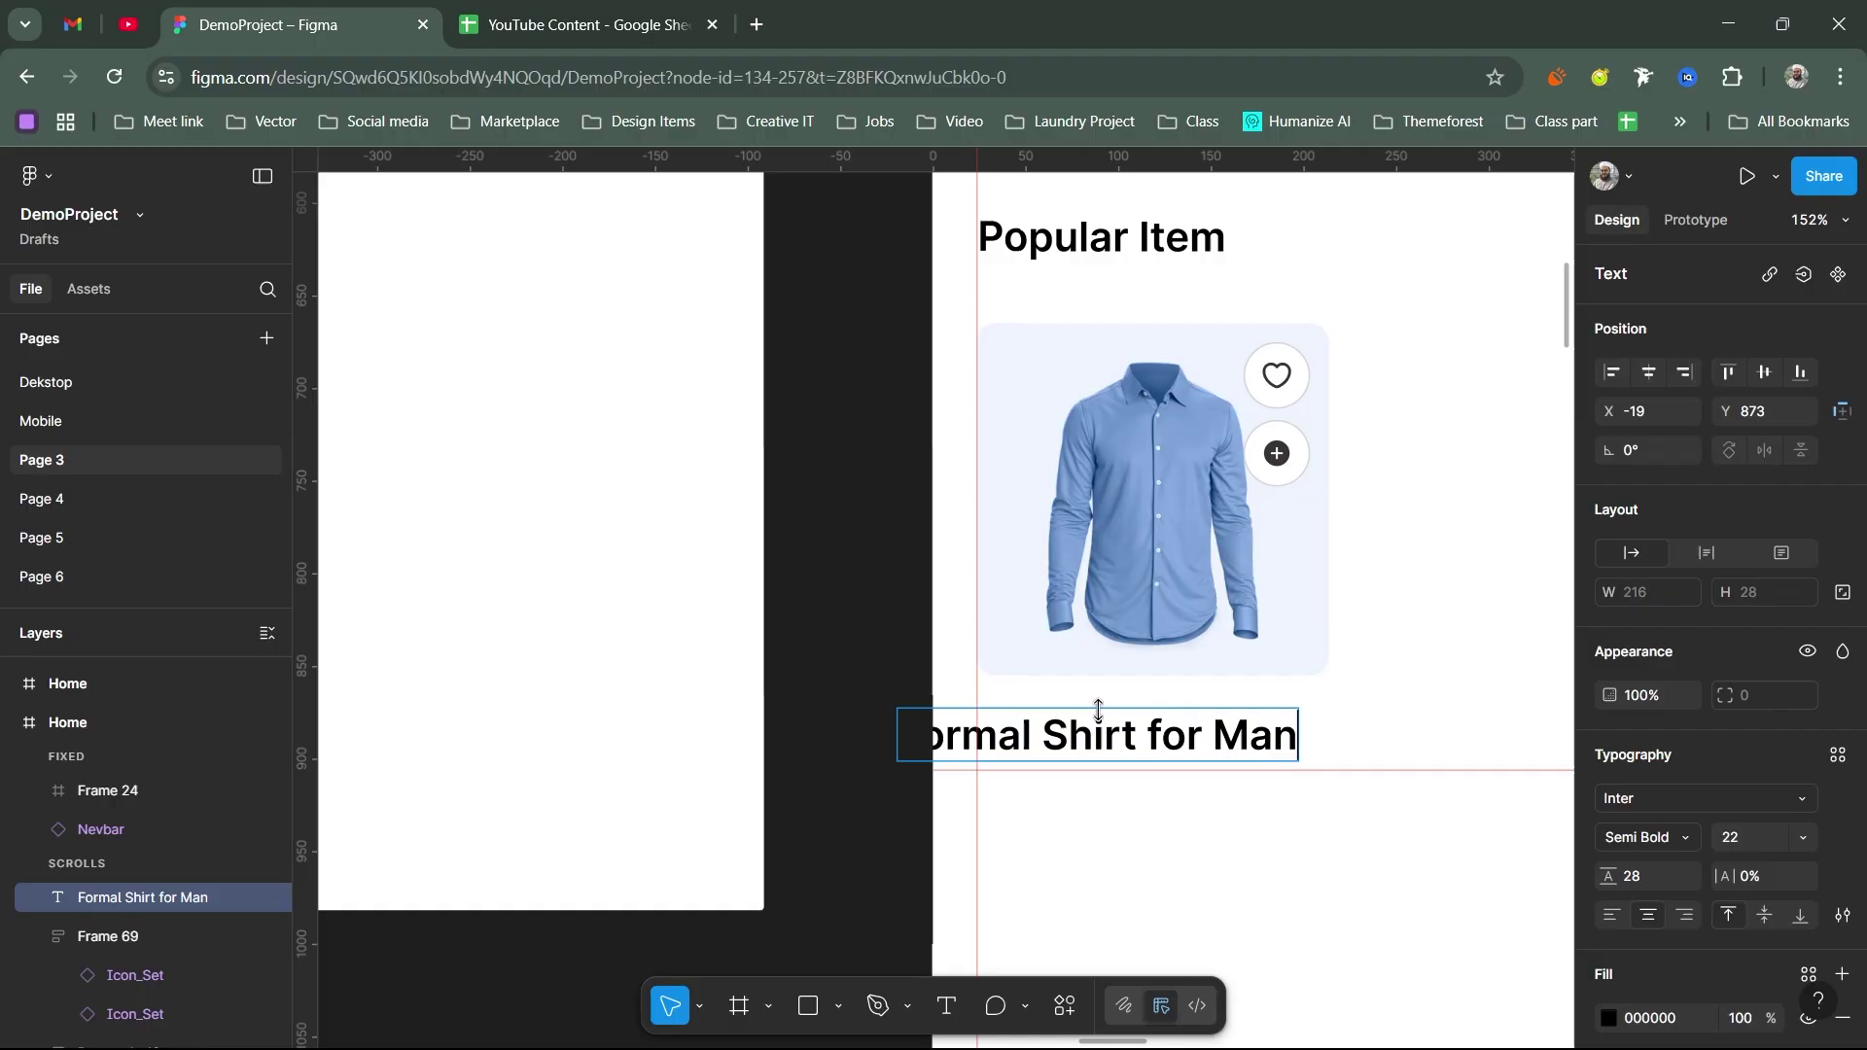
pyautogui.press('Escape')
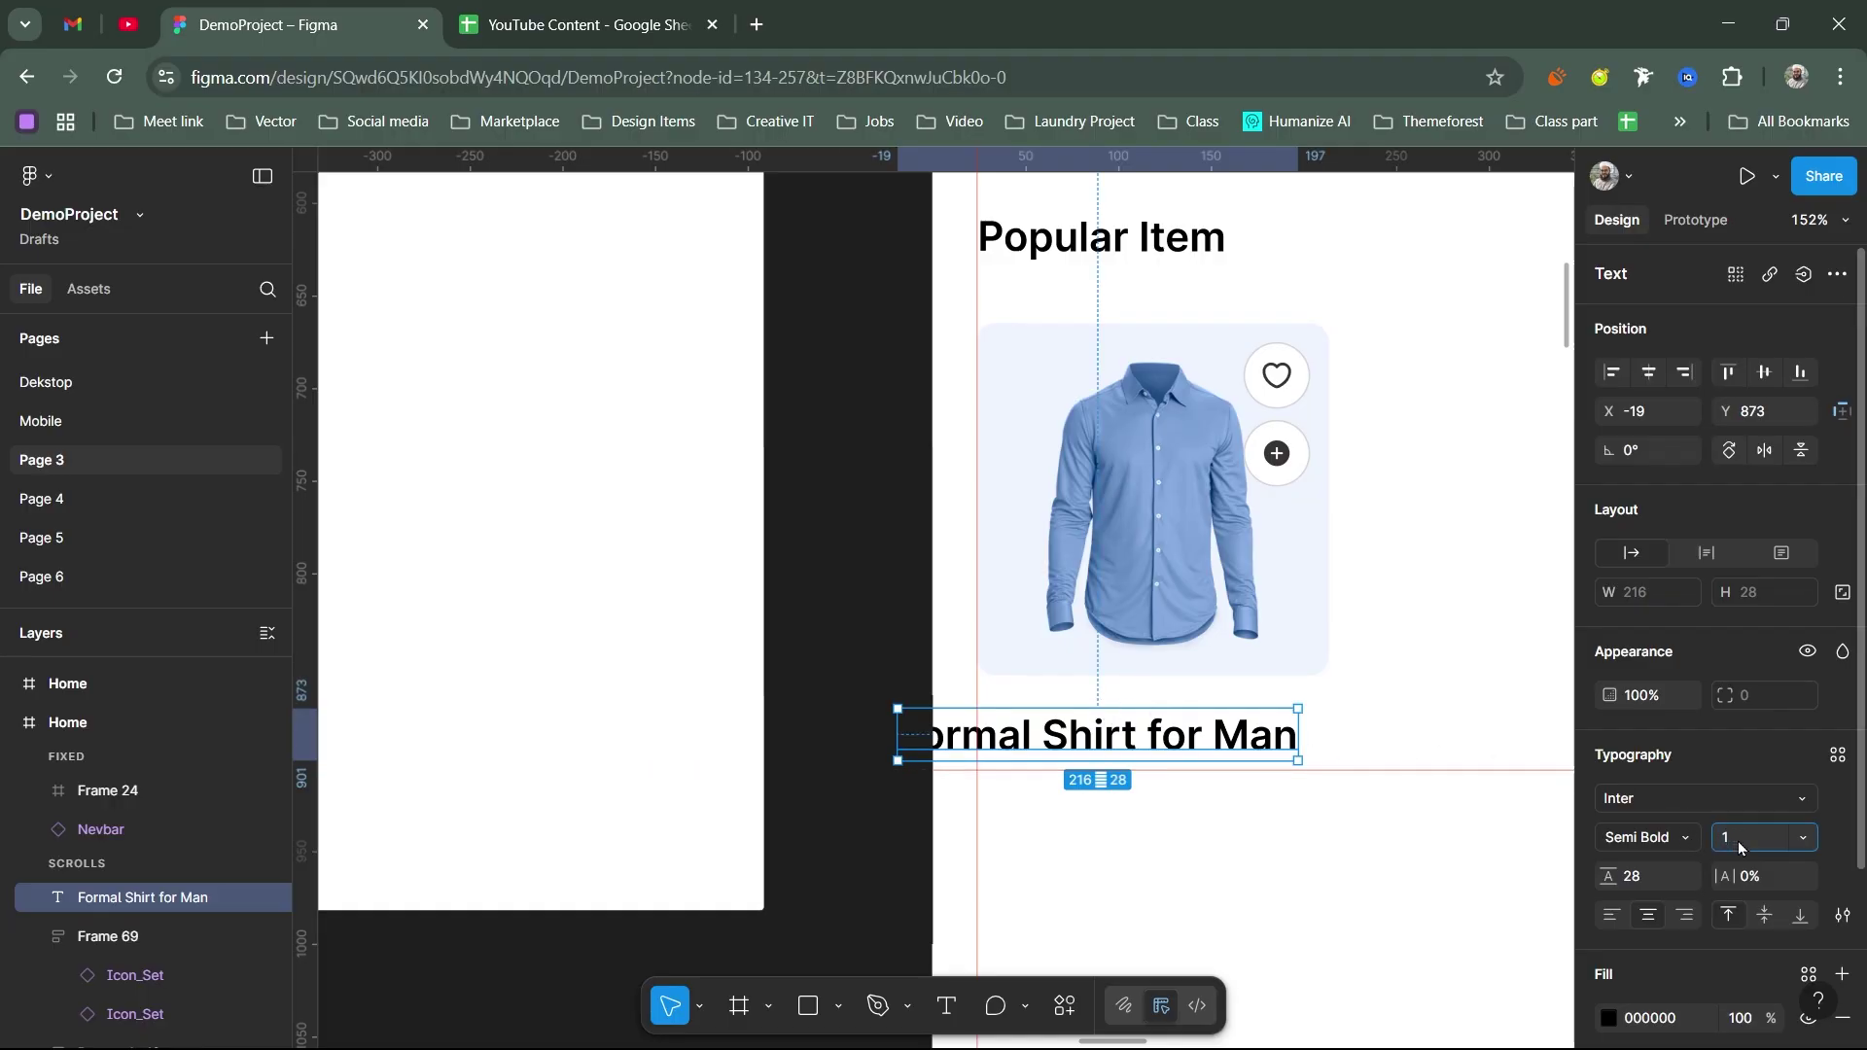
# Step: Set the product title to Regular weight at size 18 and place it under the shirt image at X 24, Y 862
pyautogui.click(1737, 842)
pyautogui.write('18')
pyautogui.press('Return')
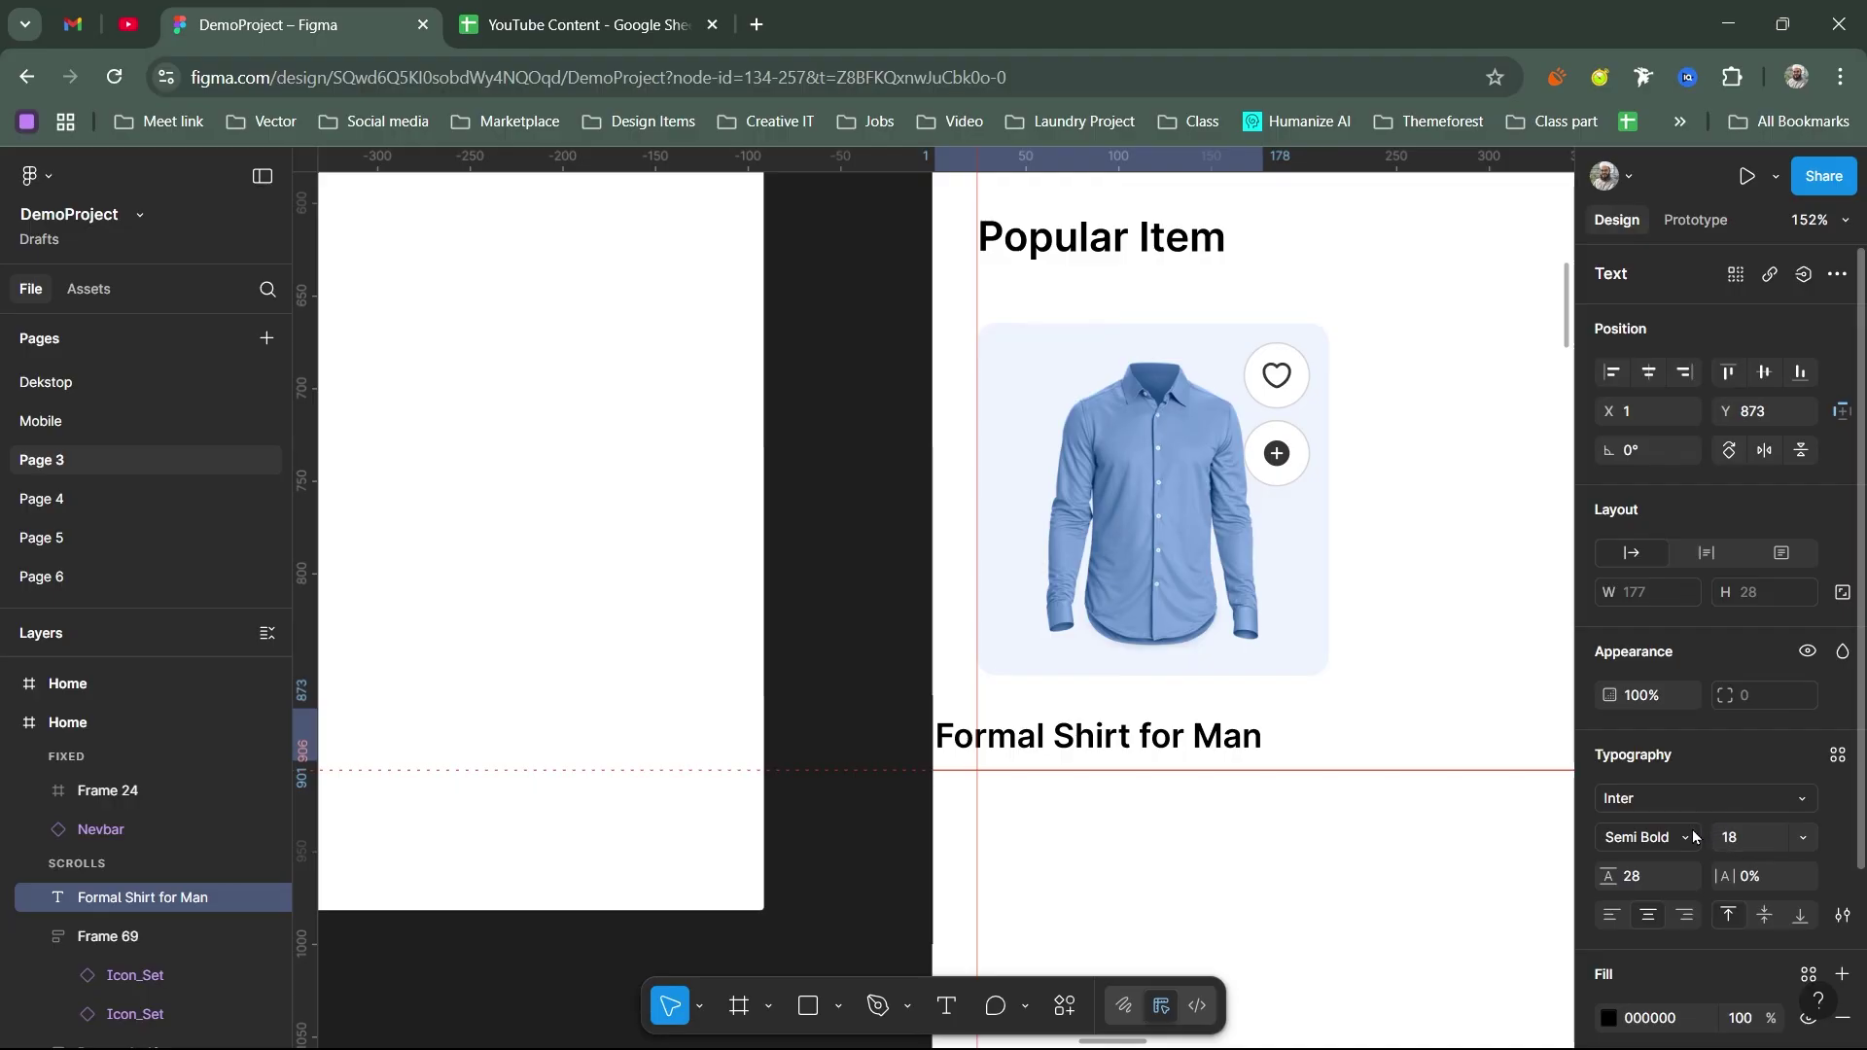
pyautogui.click(1696, 839)
pyautogui.click(1668, 543)
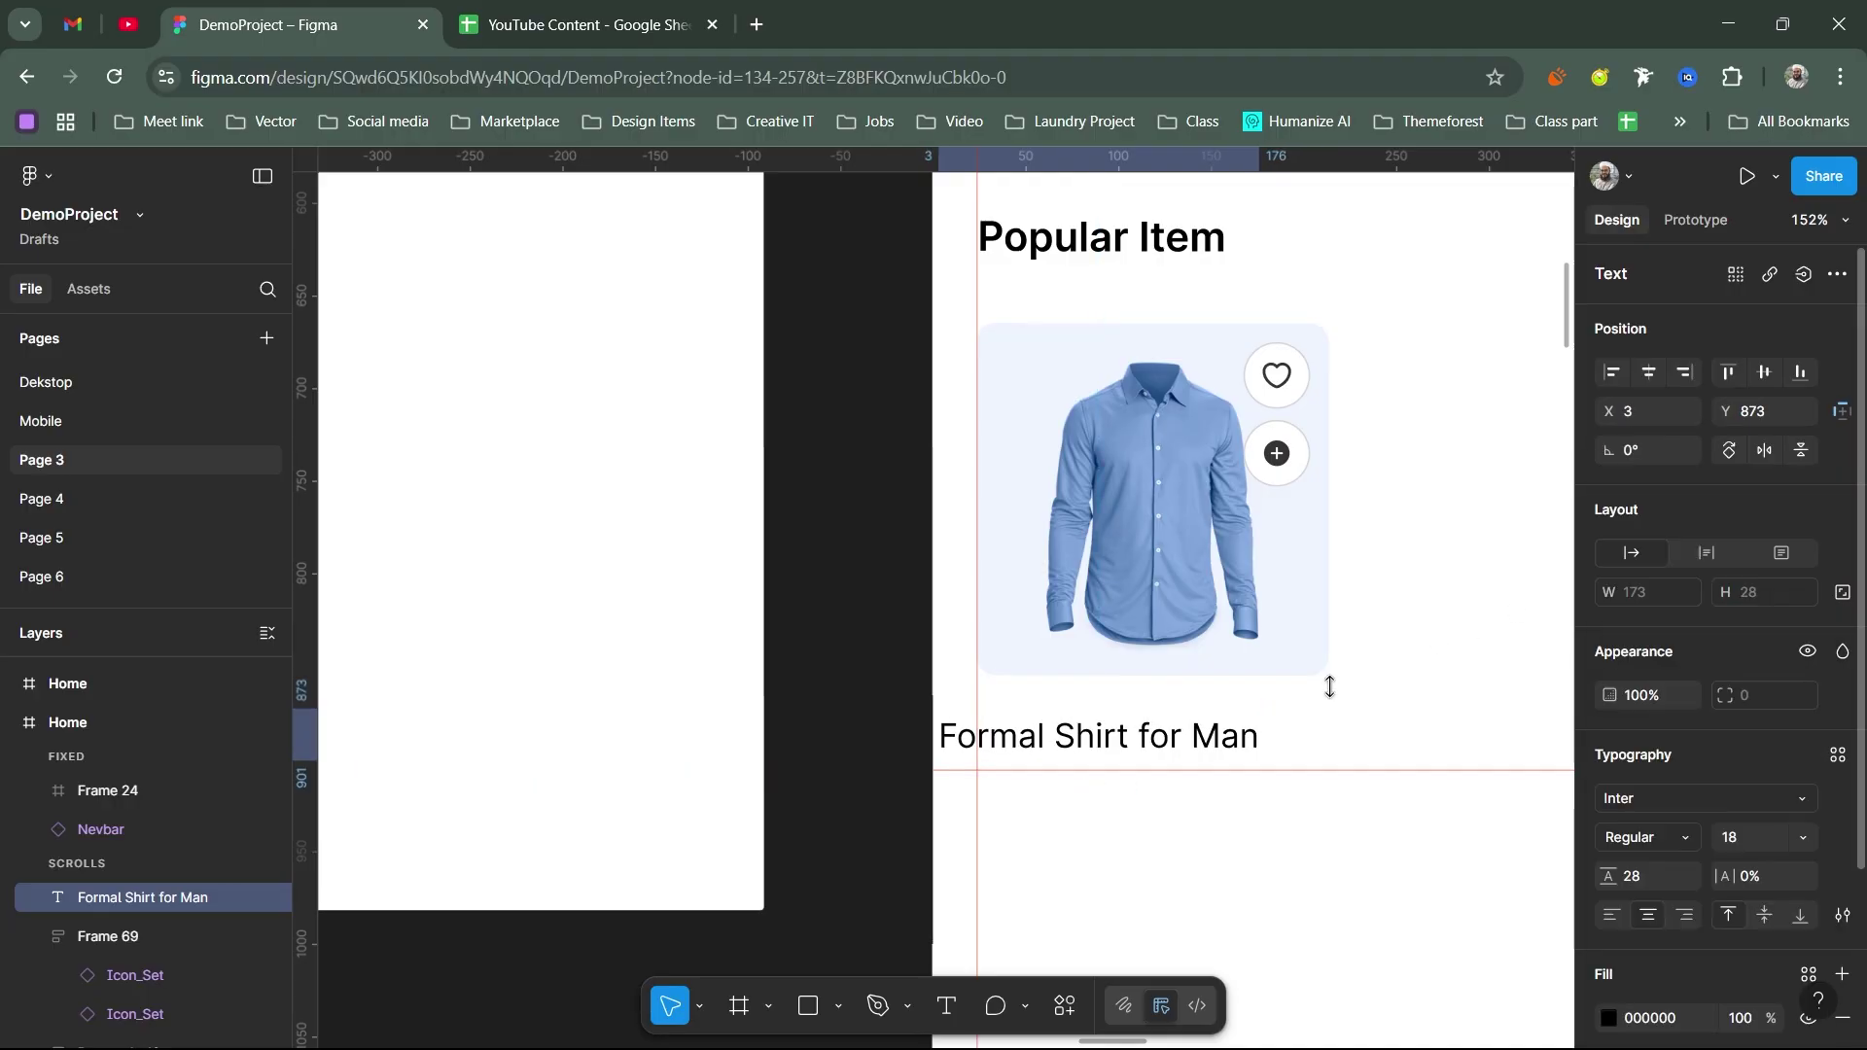
pyautogui.moveTo(1140, 757); pyautogui.dragTo(1184, 739)
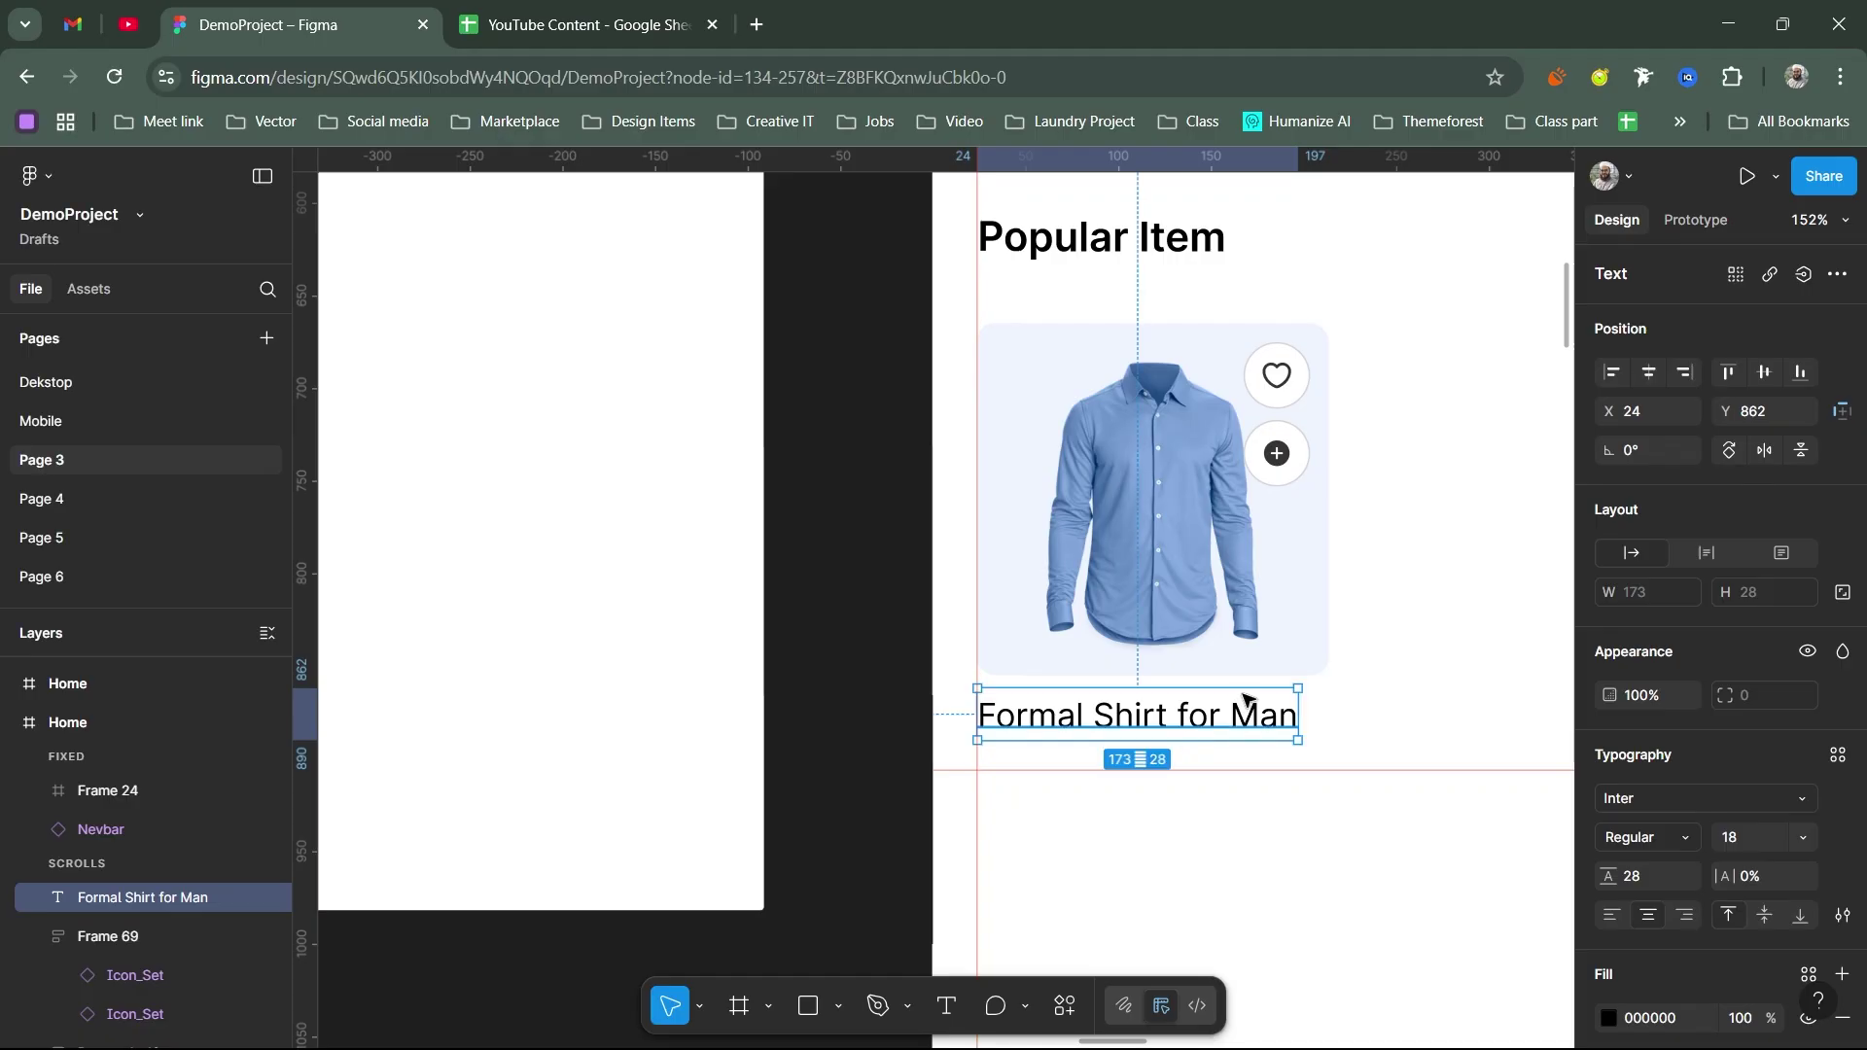
# Step: Left-align the product title in an auto-height box widened to 190 and turn on text truncation
pyautogui.moveTo(1298, 716); pyautogui.dragTo(1314, 714)
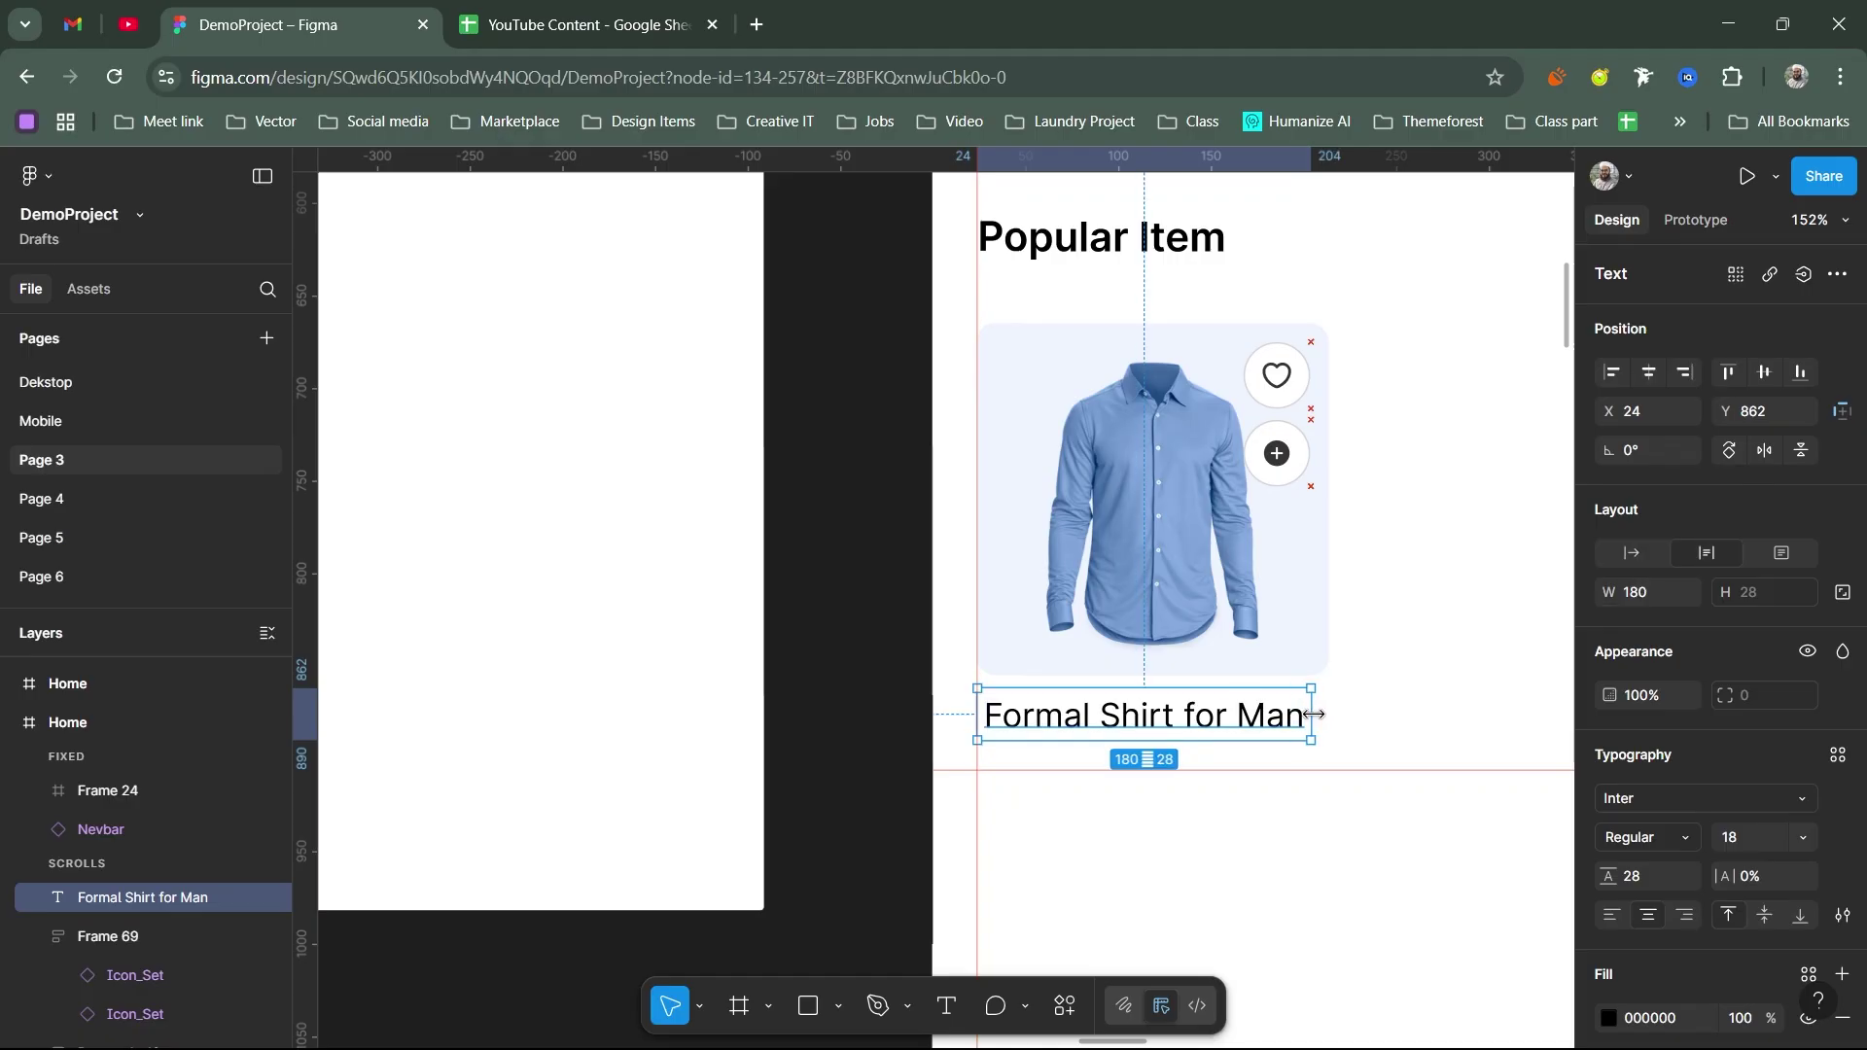
pyautogui.hotkey('ctrl', 'z')
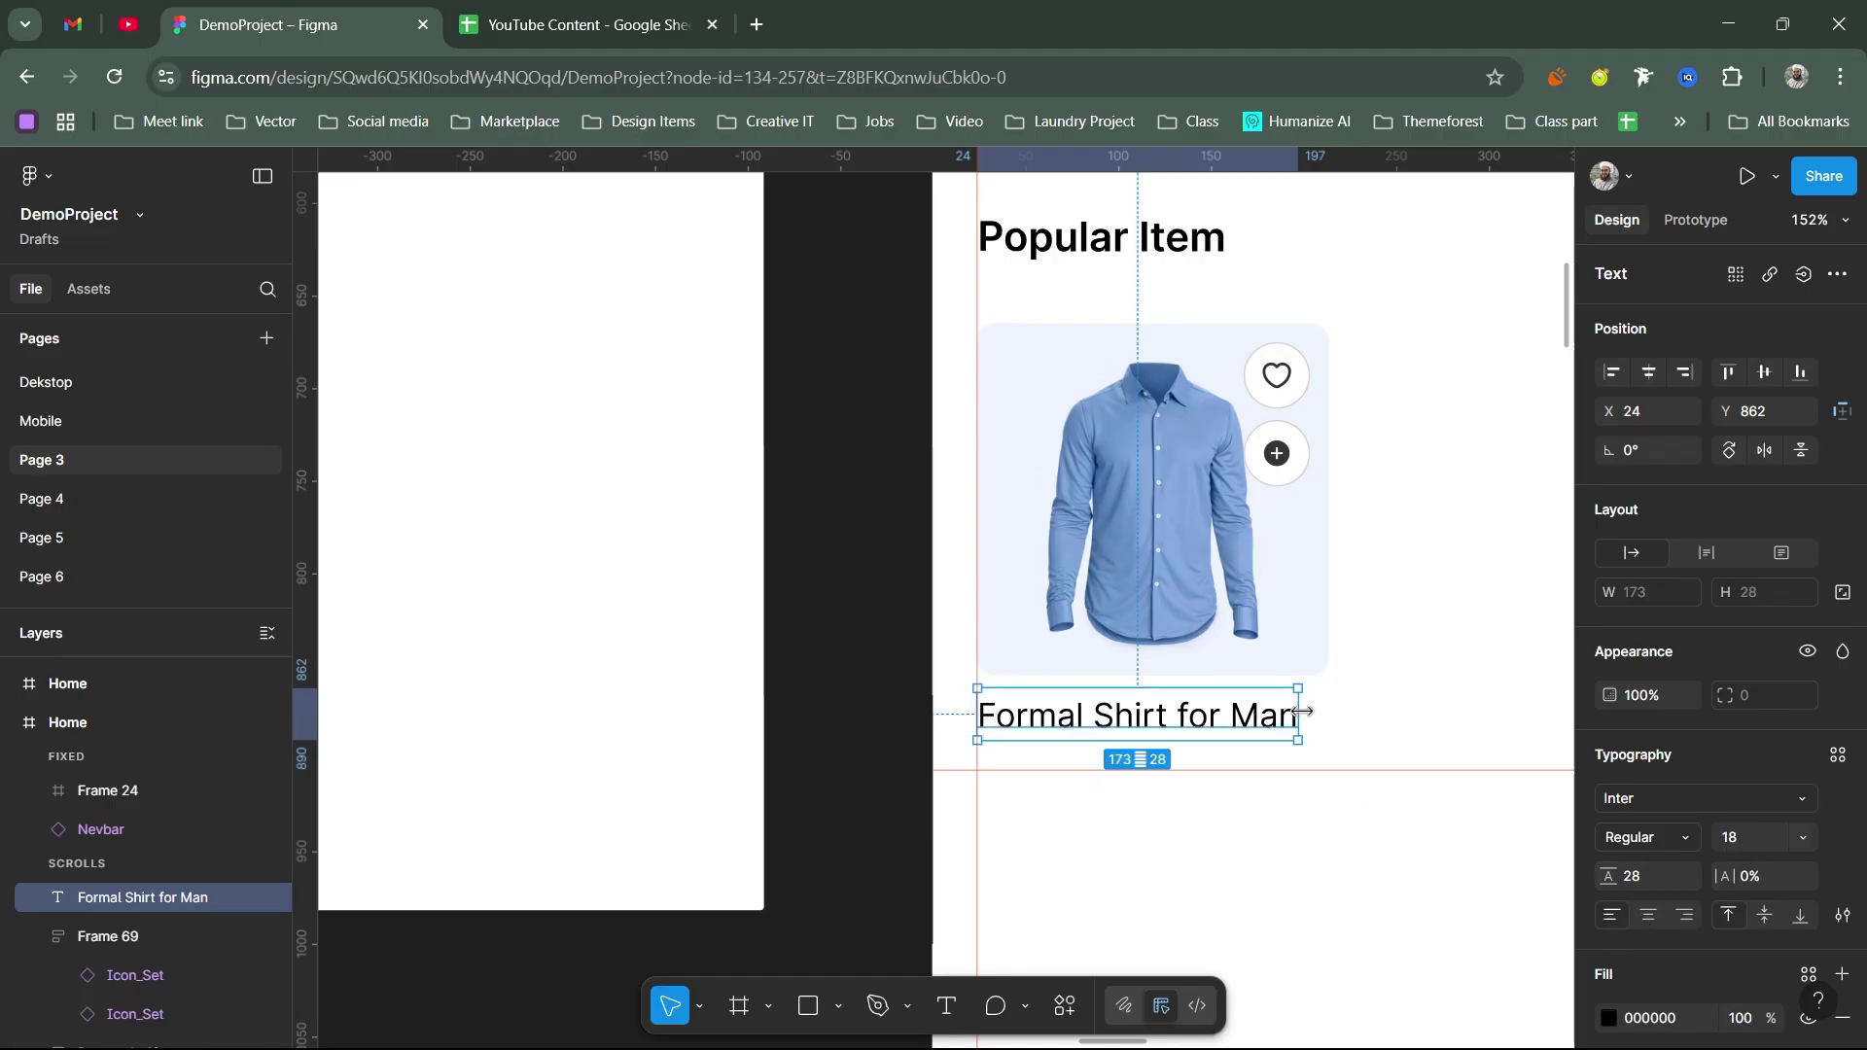
pyautogui.click(1703, 553)
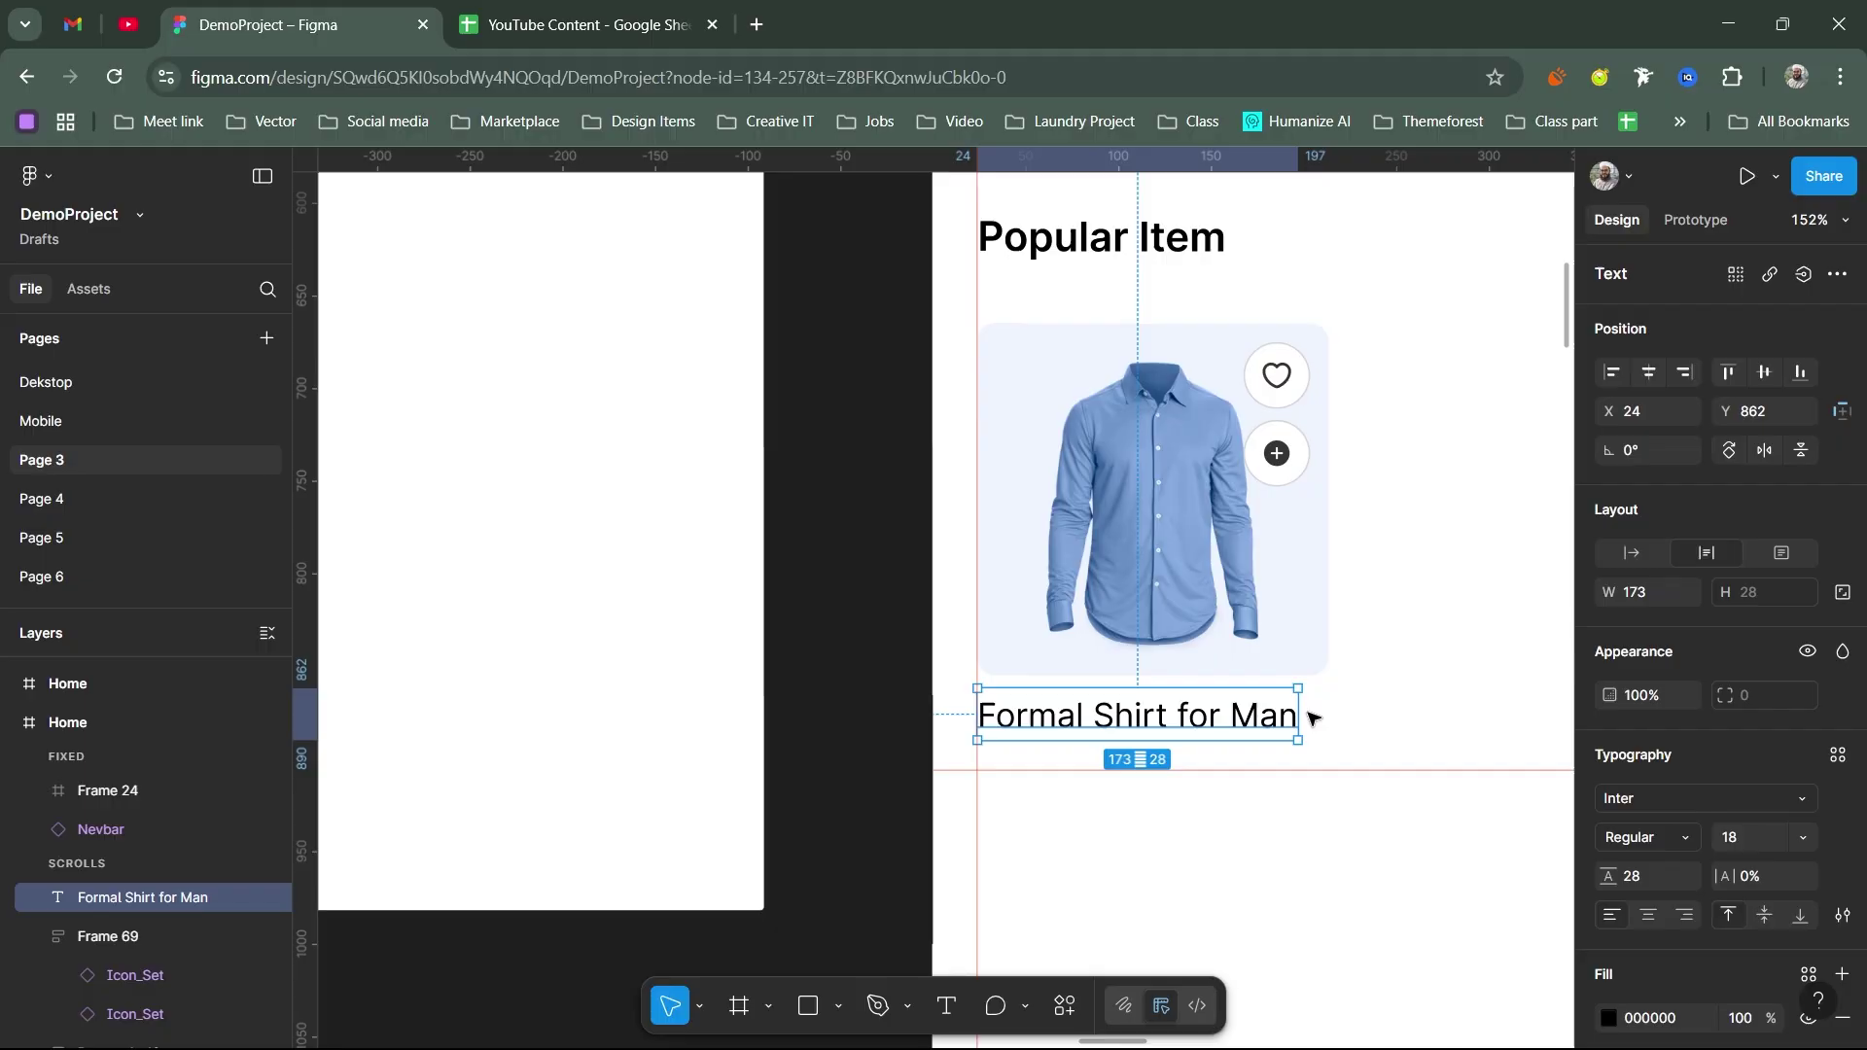
pyautogui.moveTo(1308, 715); pyautogui.dragTo(1339, 717)
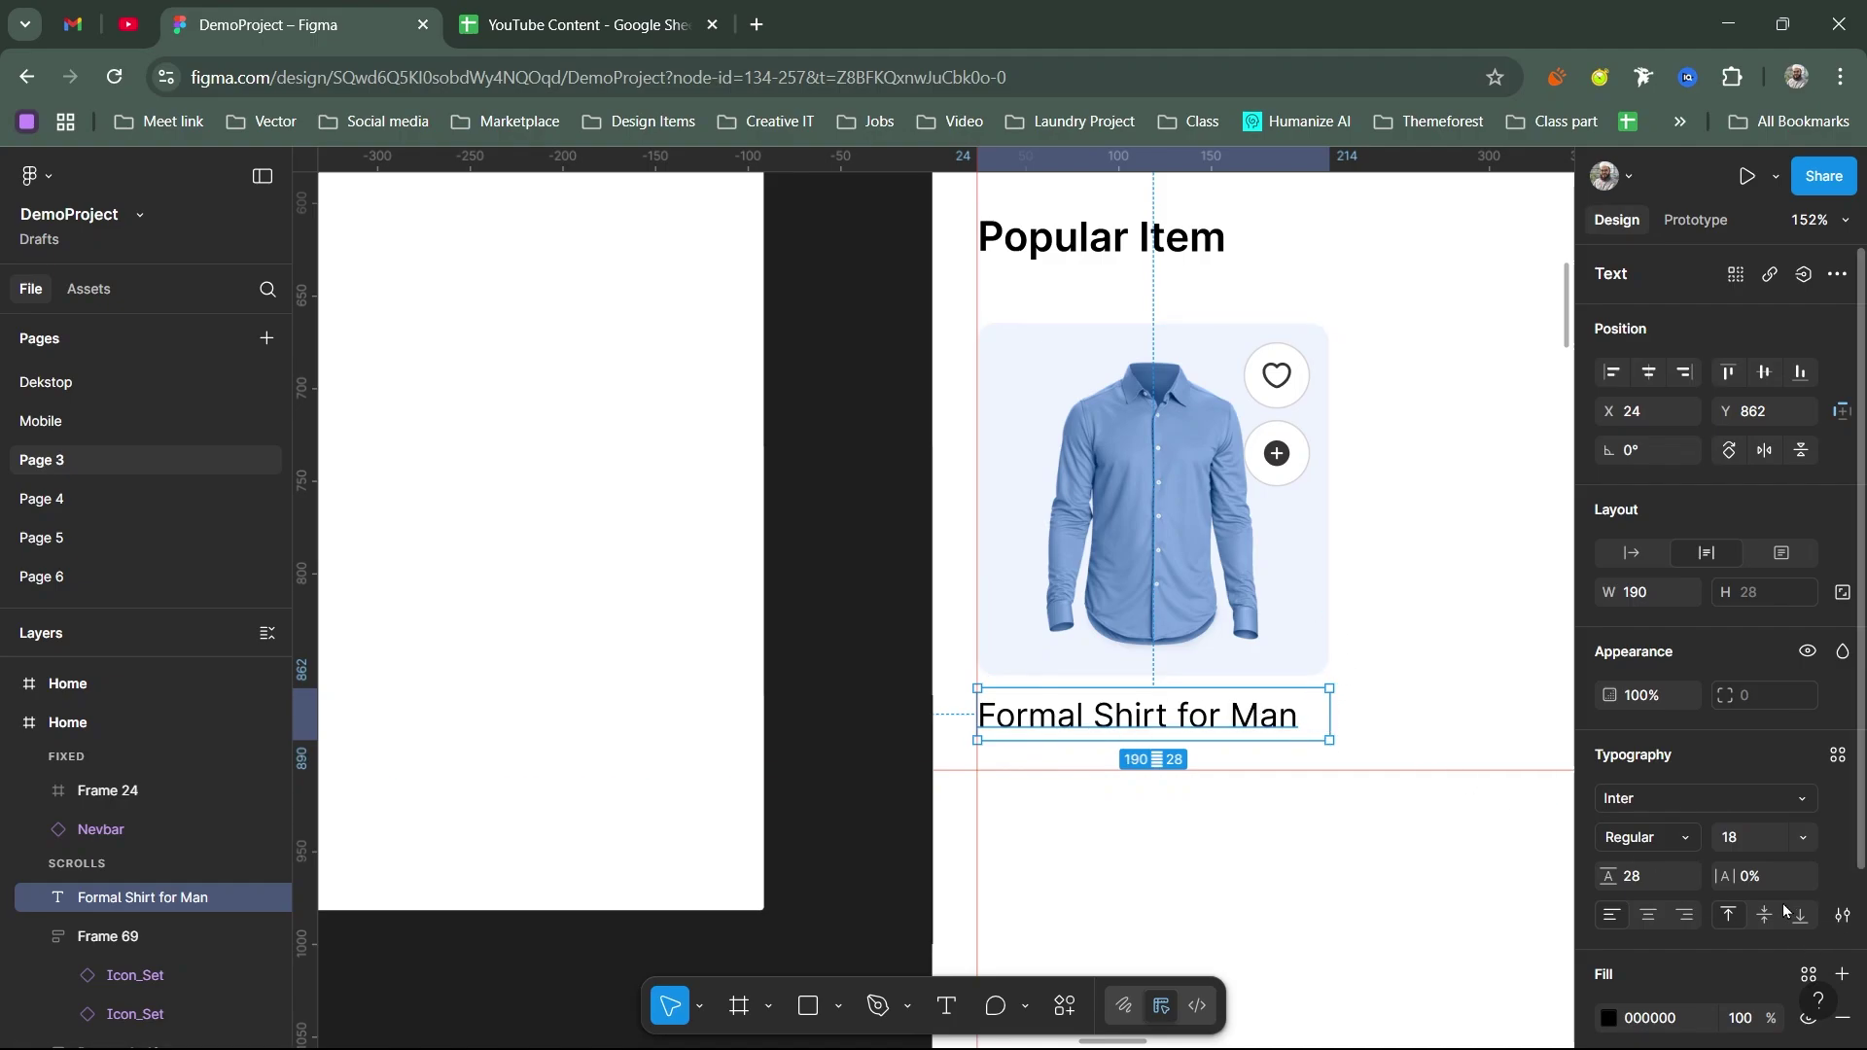
pyautogui.click(1842, 915)
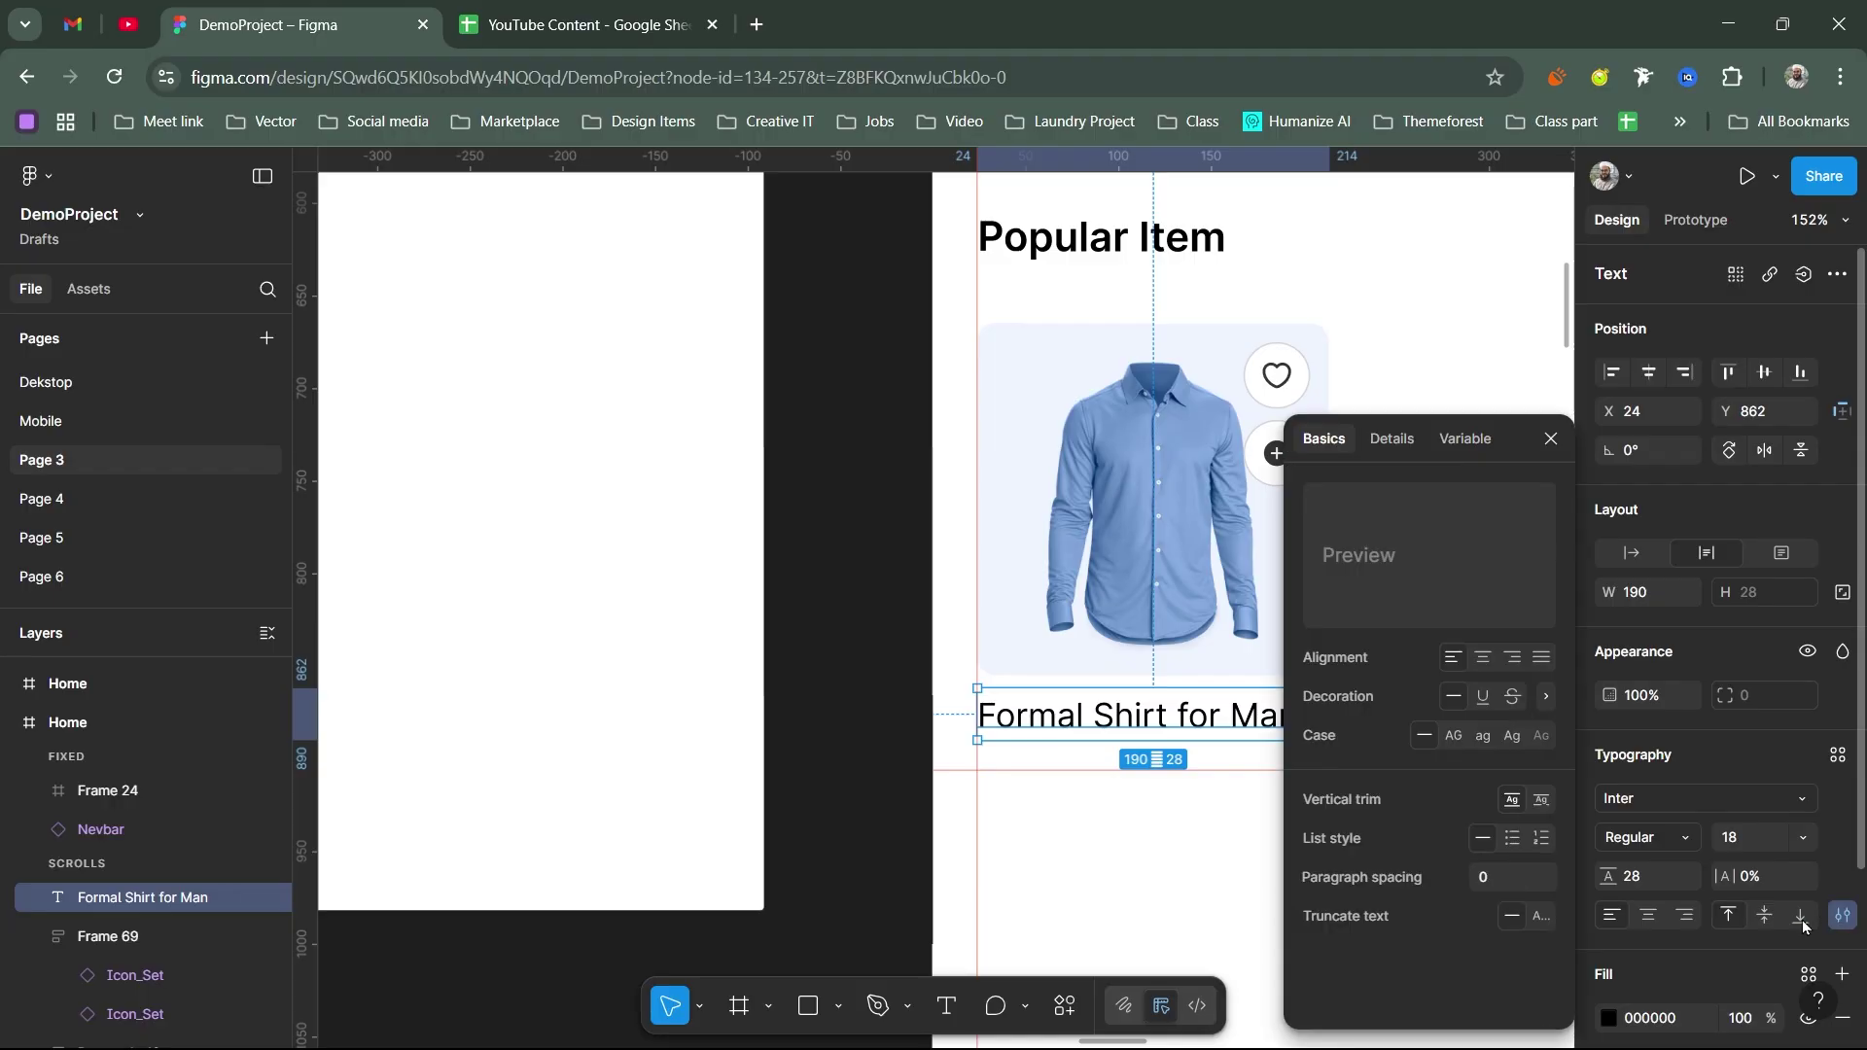
pyautogui.click(1539, 915)
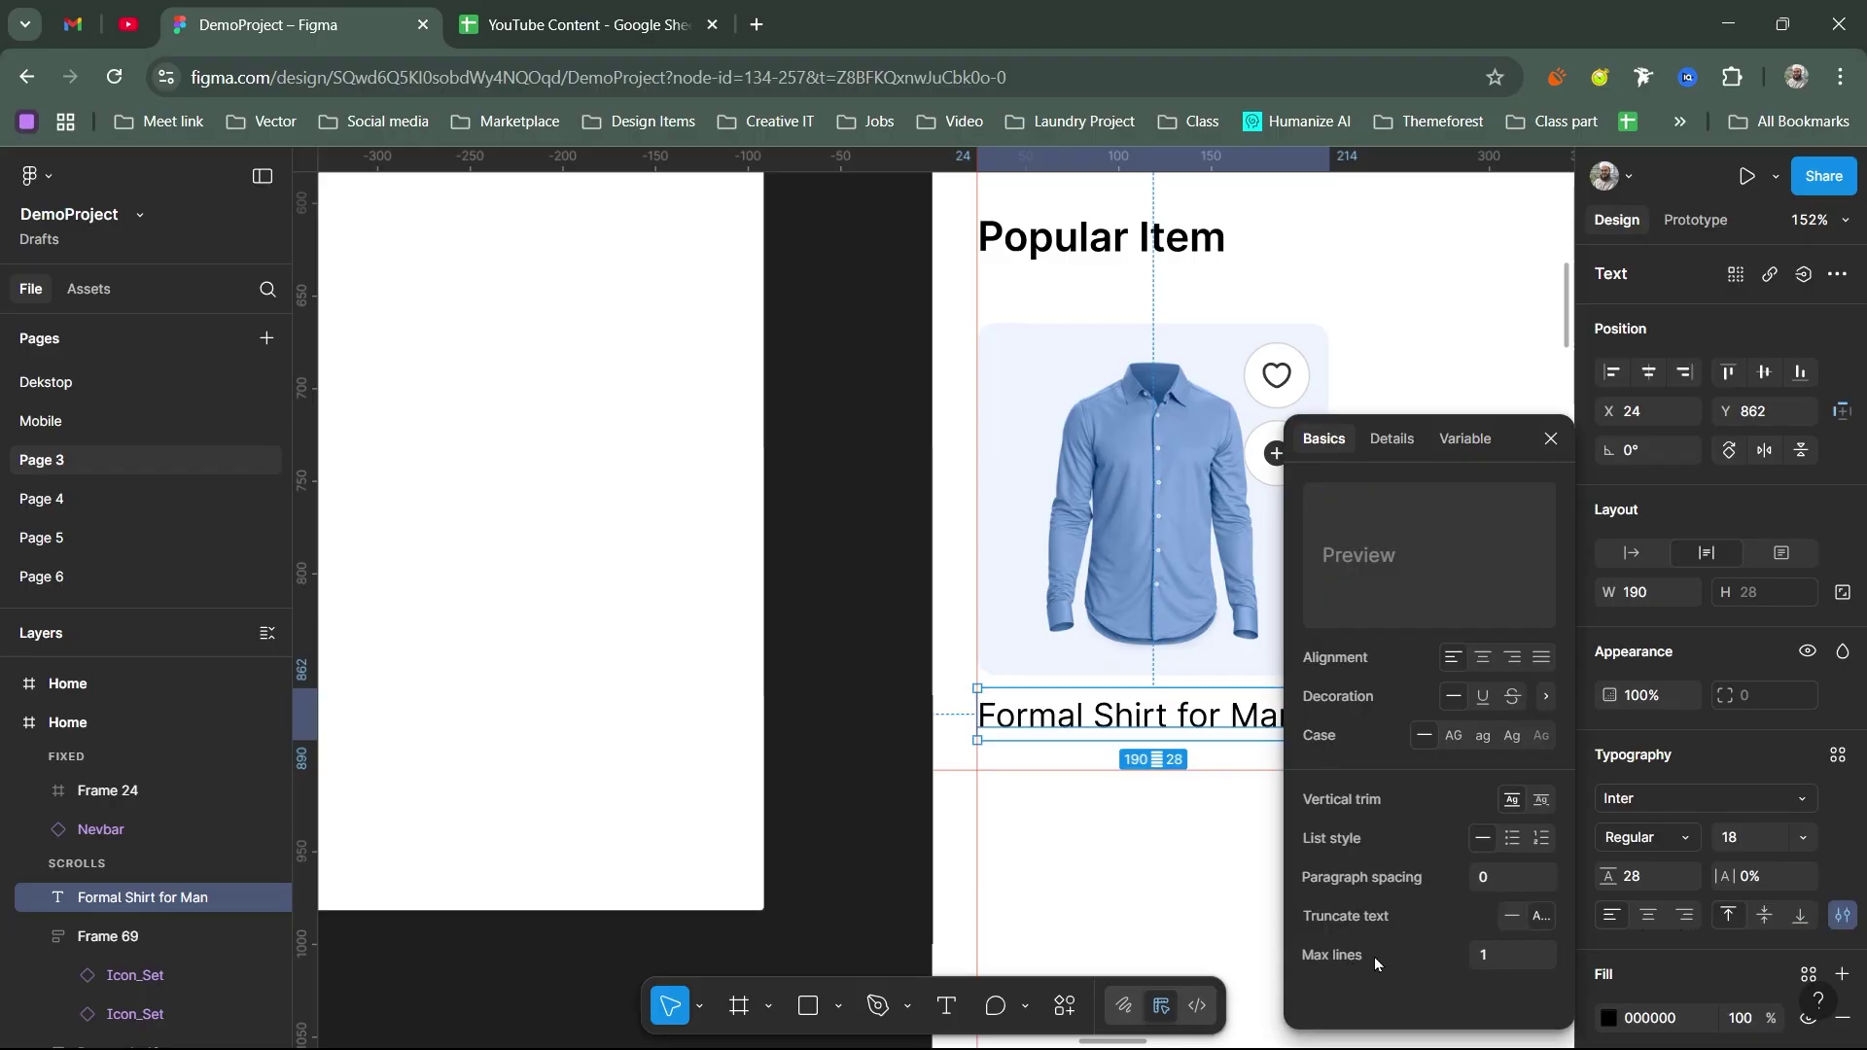
# Step: Close the type settings and test the product title's truncation by appending the filler text "faksjfnsfd"
pyautogui.click(1551, 439)
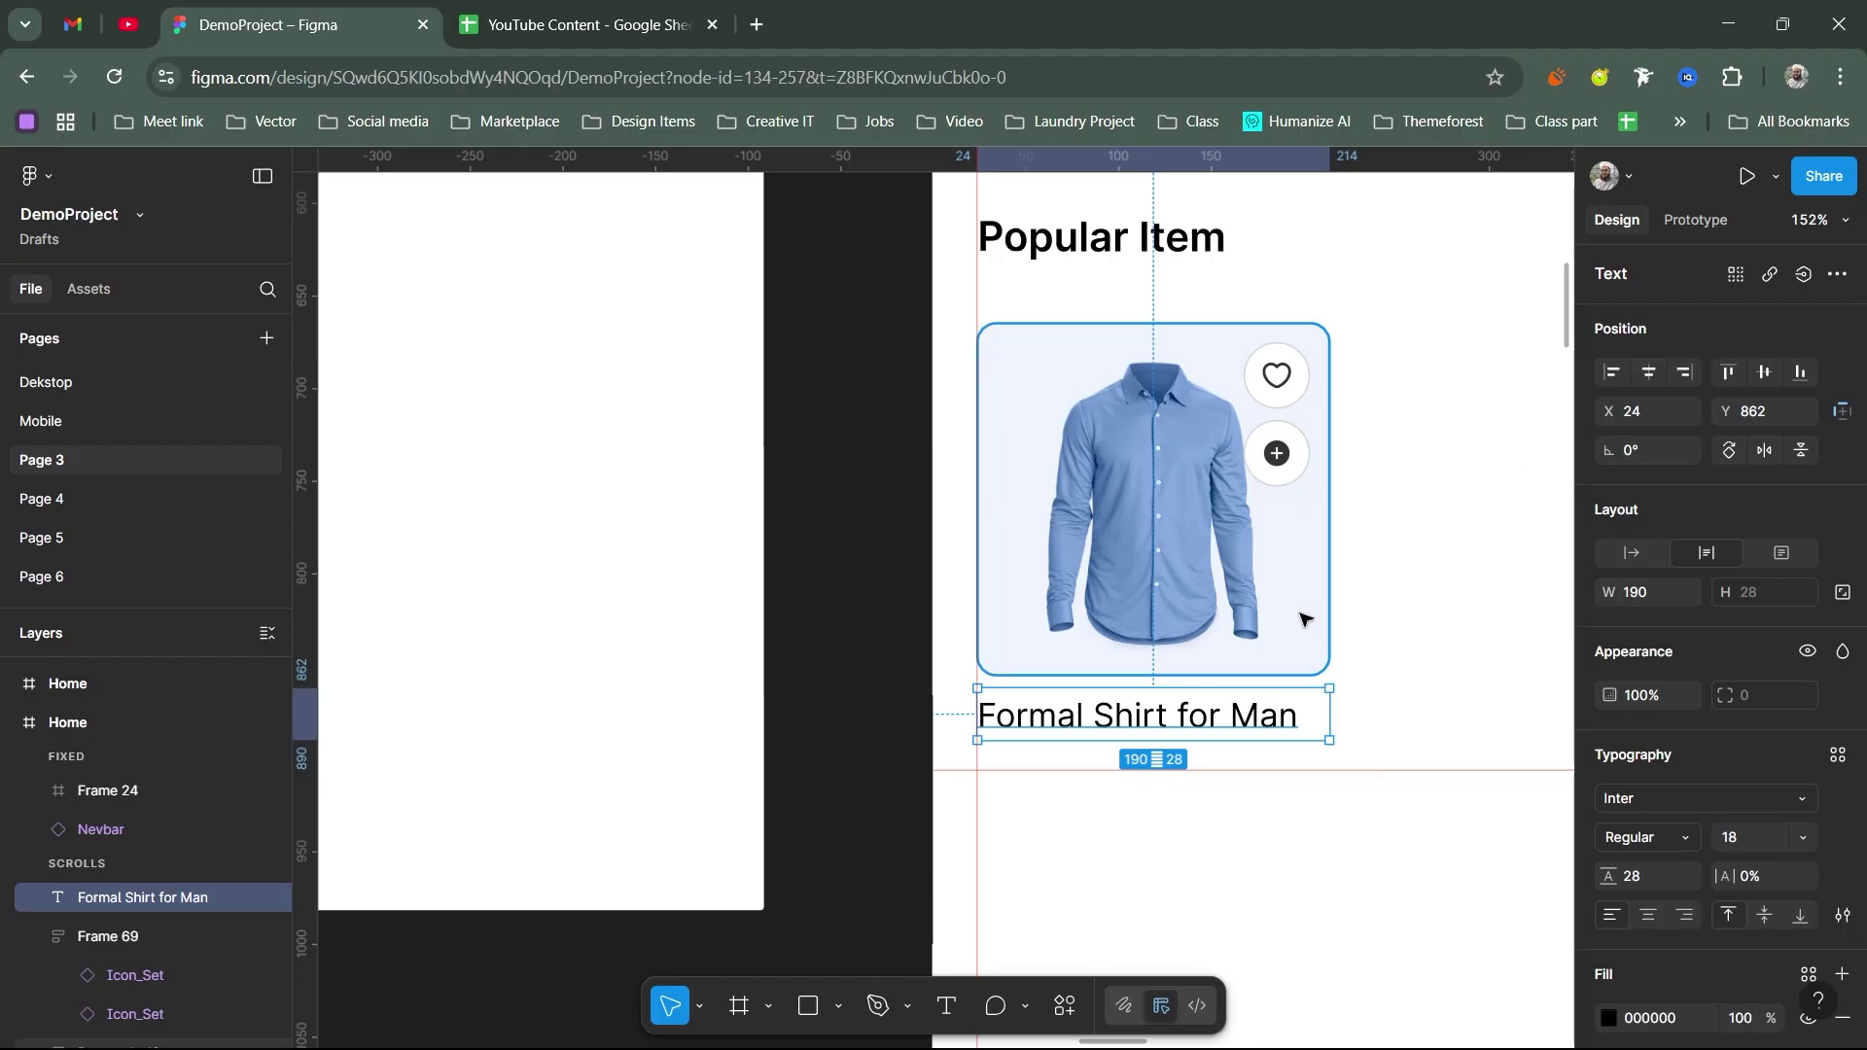
pyautogui.doubleClick(1286, 717)
pyautogui.click(1312, 722)
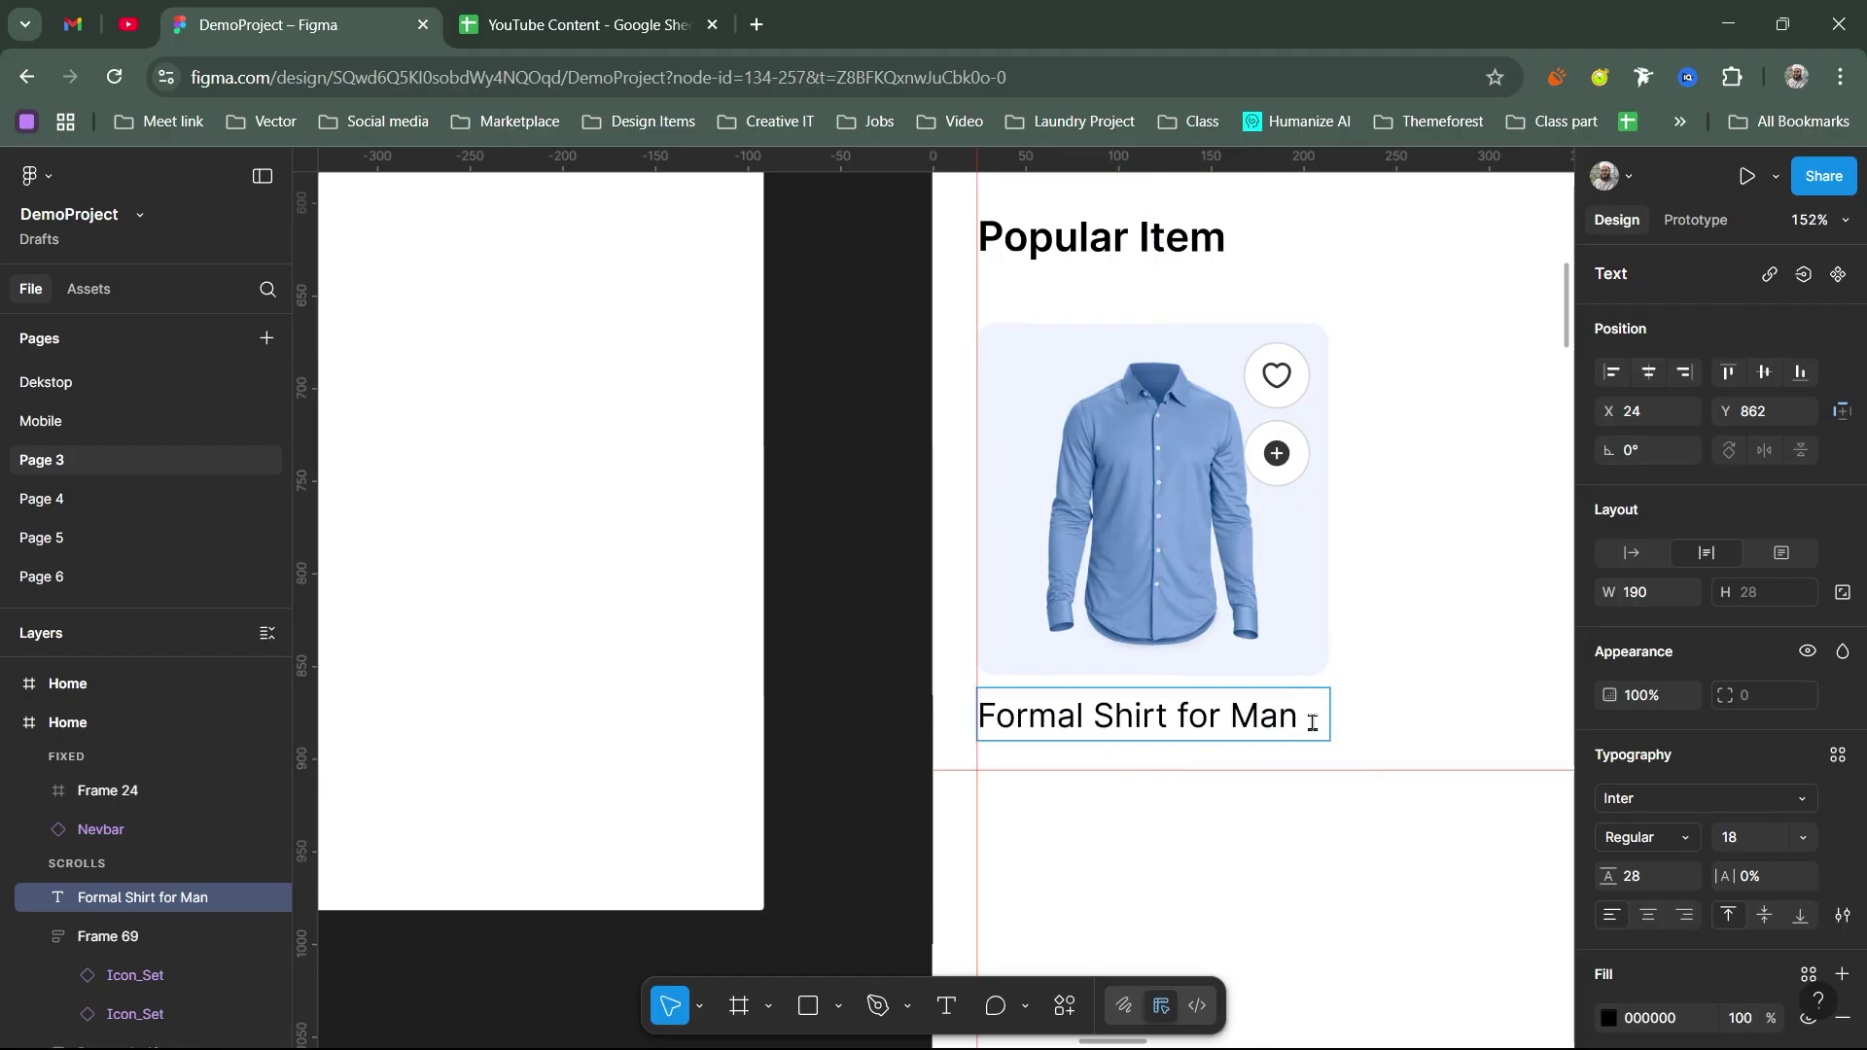
pyautogui.write('faksjfnsfd')
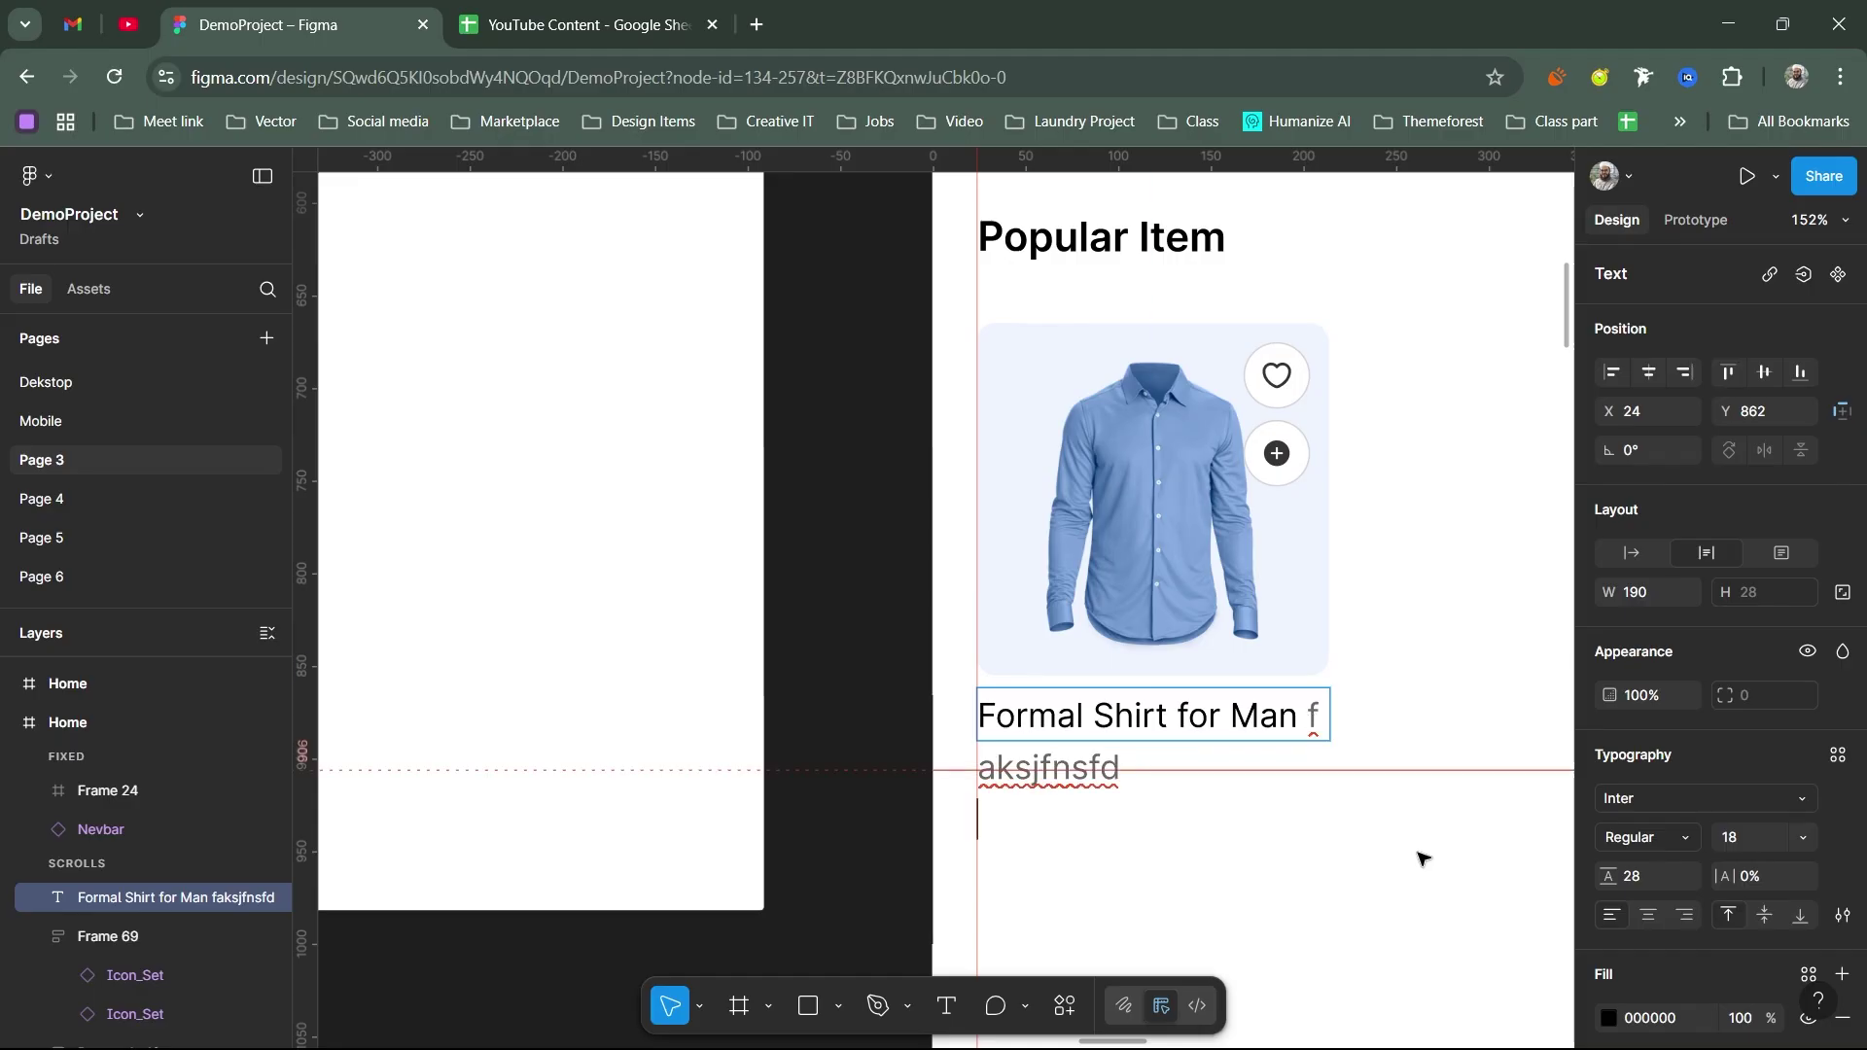
pyautogui.press('Escape')
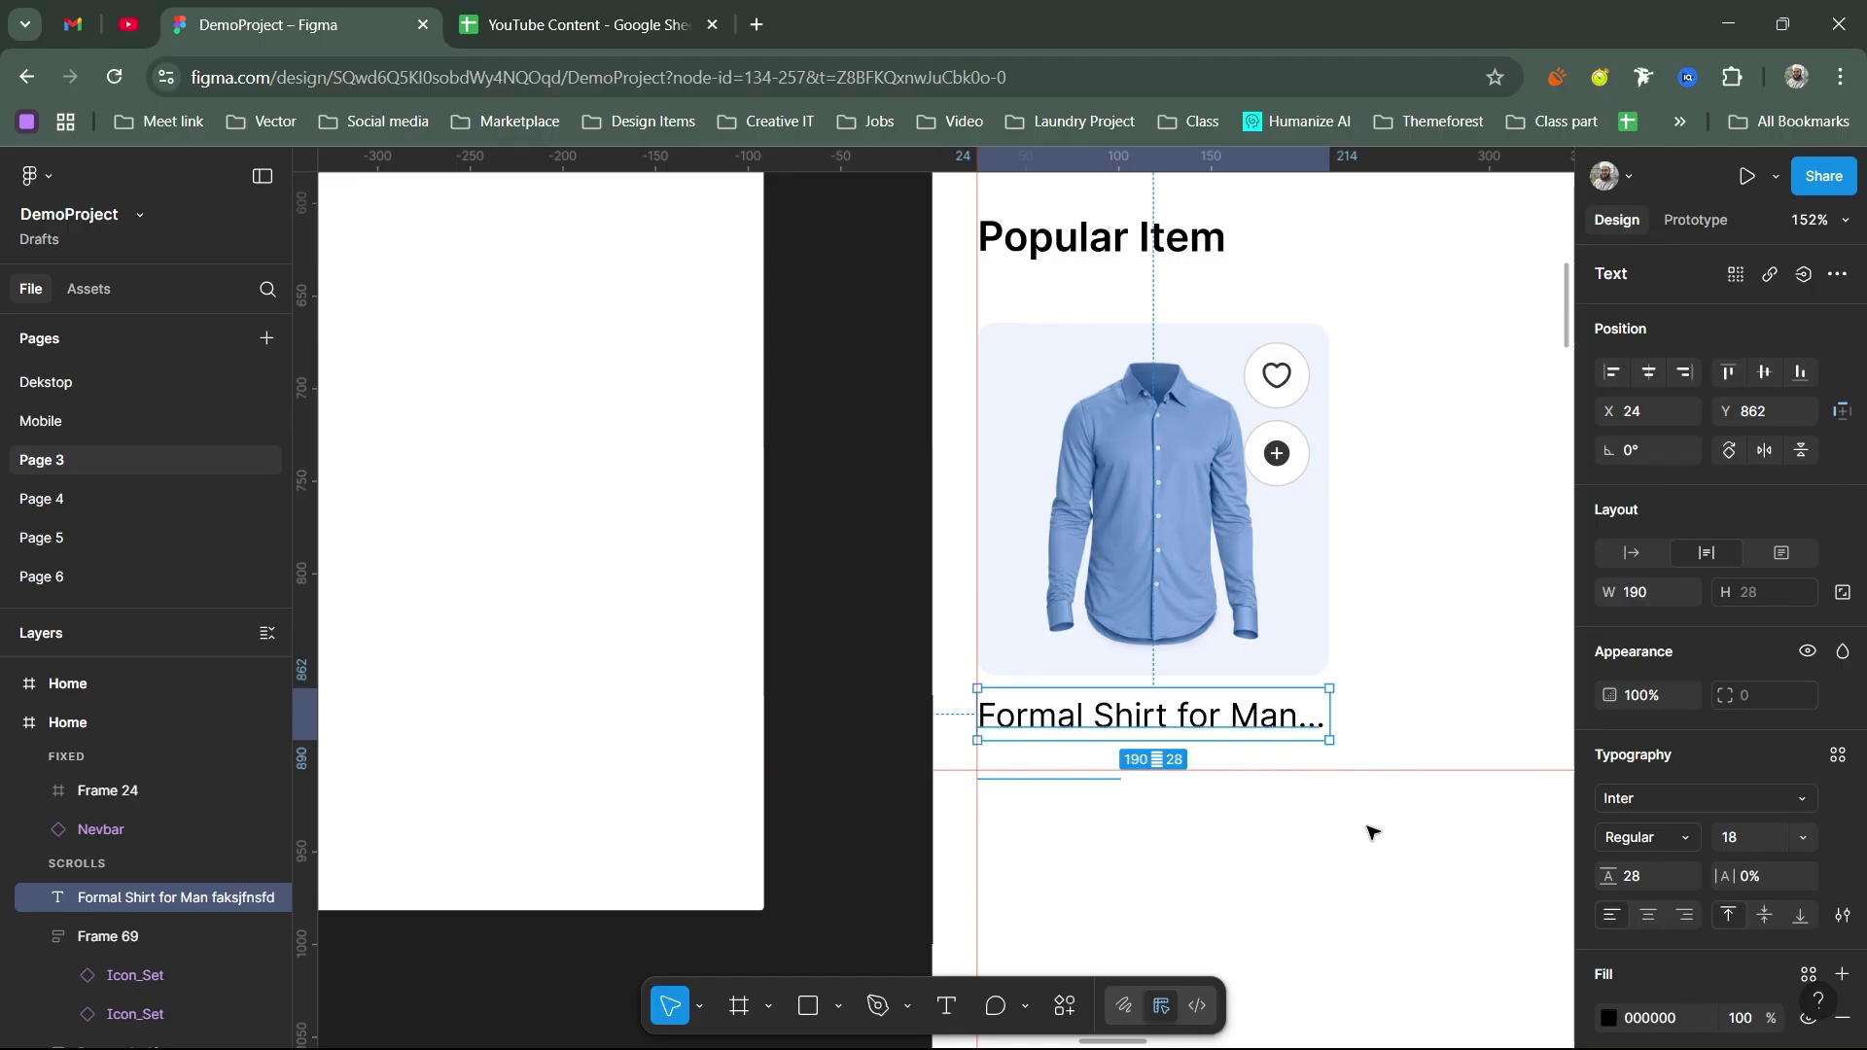
# Step: Remove the filler text so the product title reads "Formal Shirt for Man" again
pyautogui.doubleClick(1313, 716)
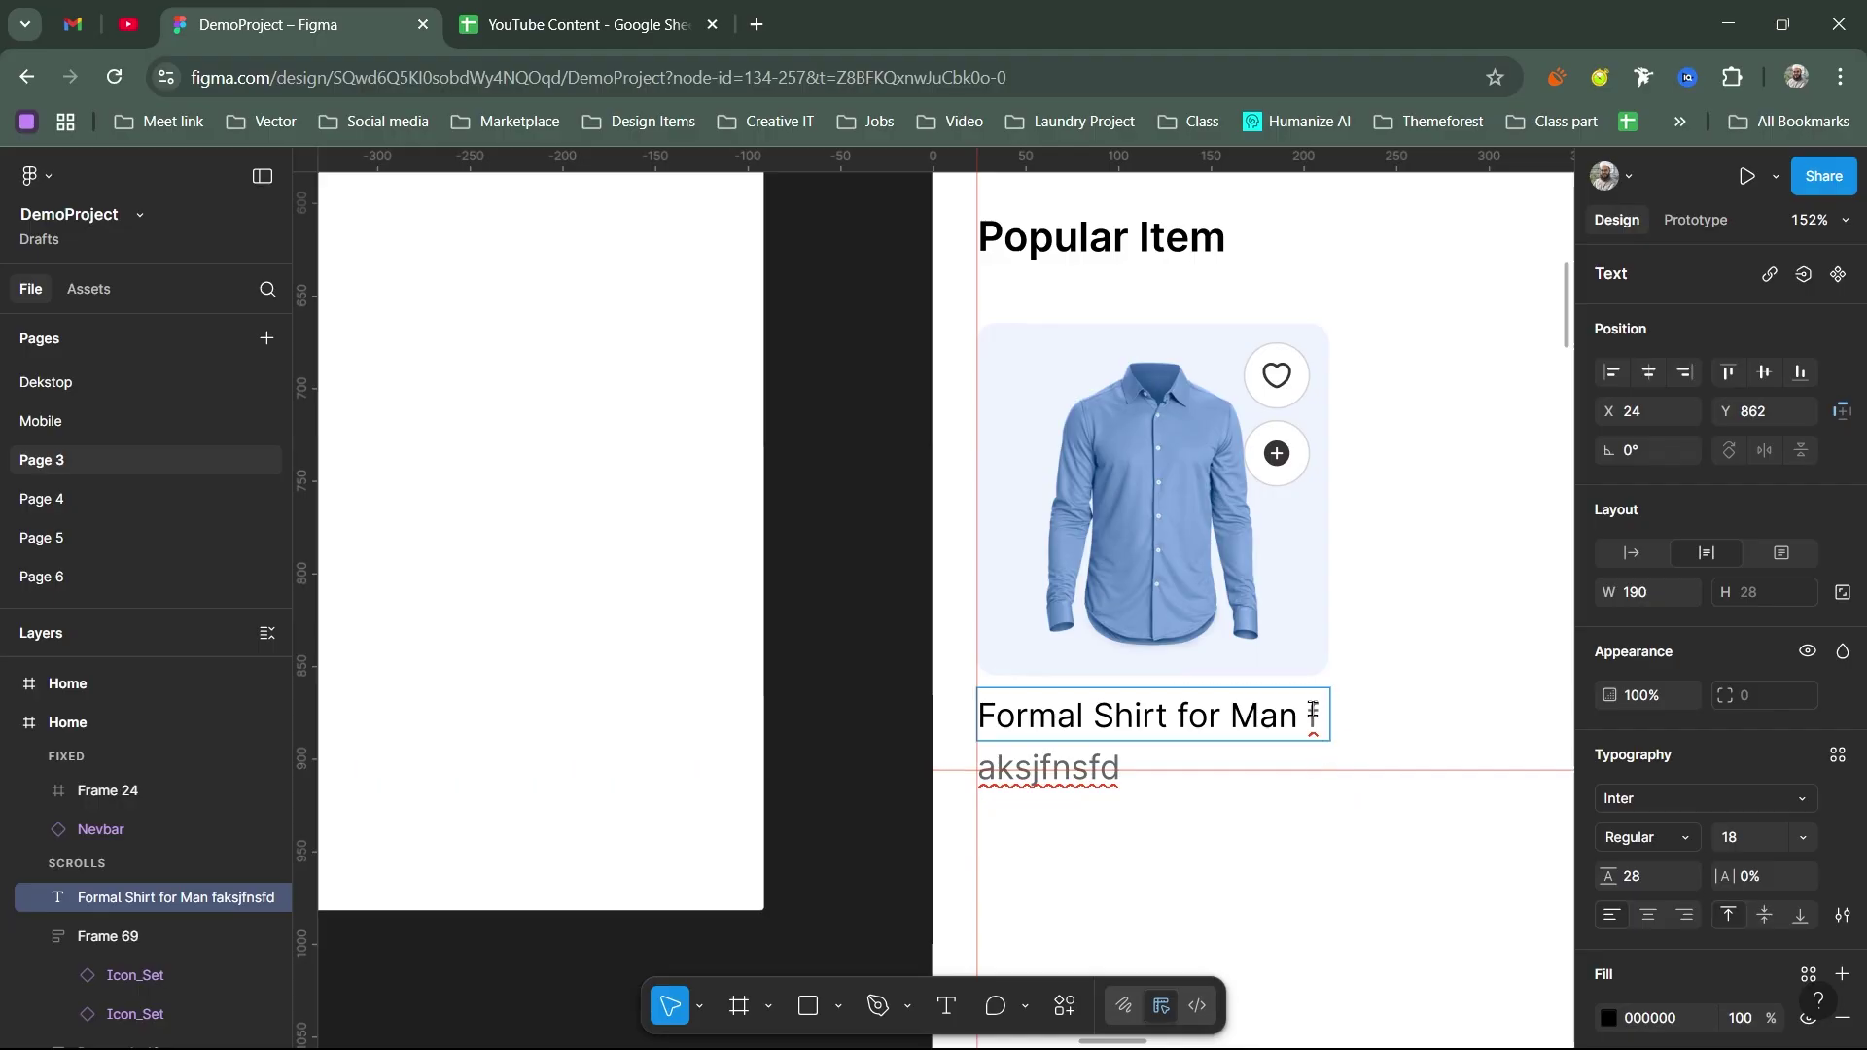
pyautogui.moveTo(1308, 715); pyautogui.dragTo(1454, 854)
pyautogui.press('BackSpace')
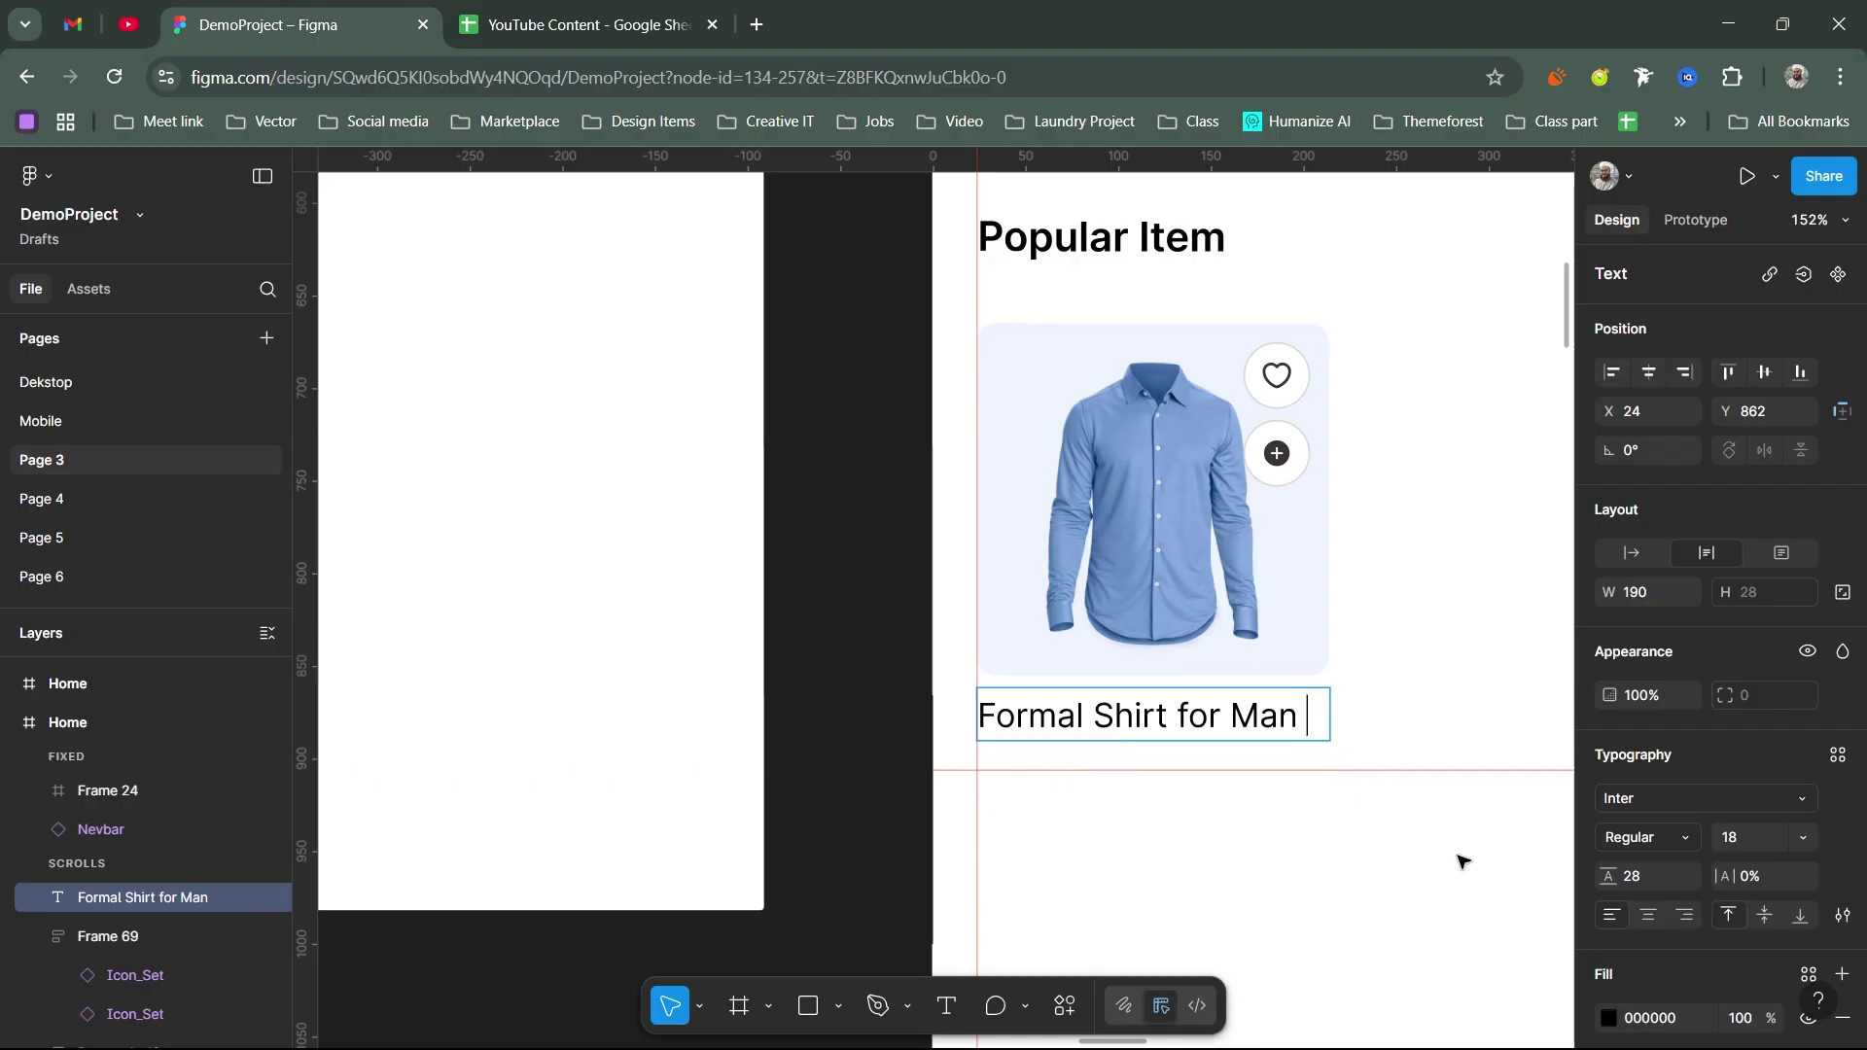
pyautogui.press('Escape')
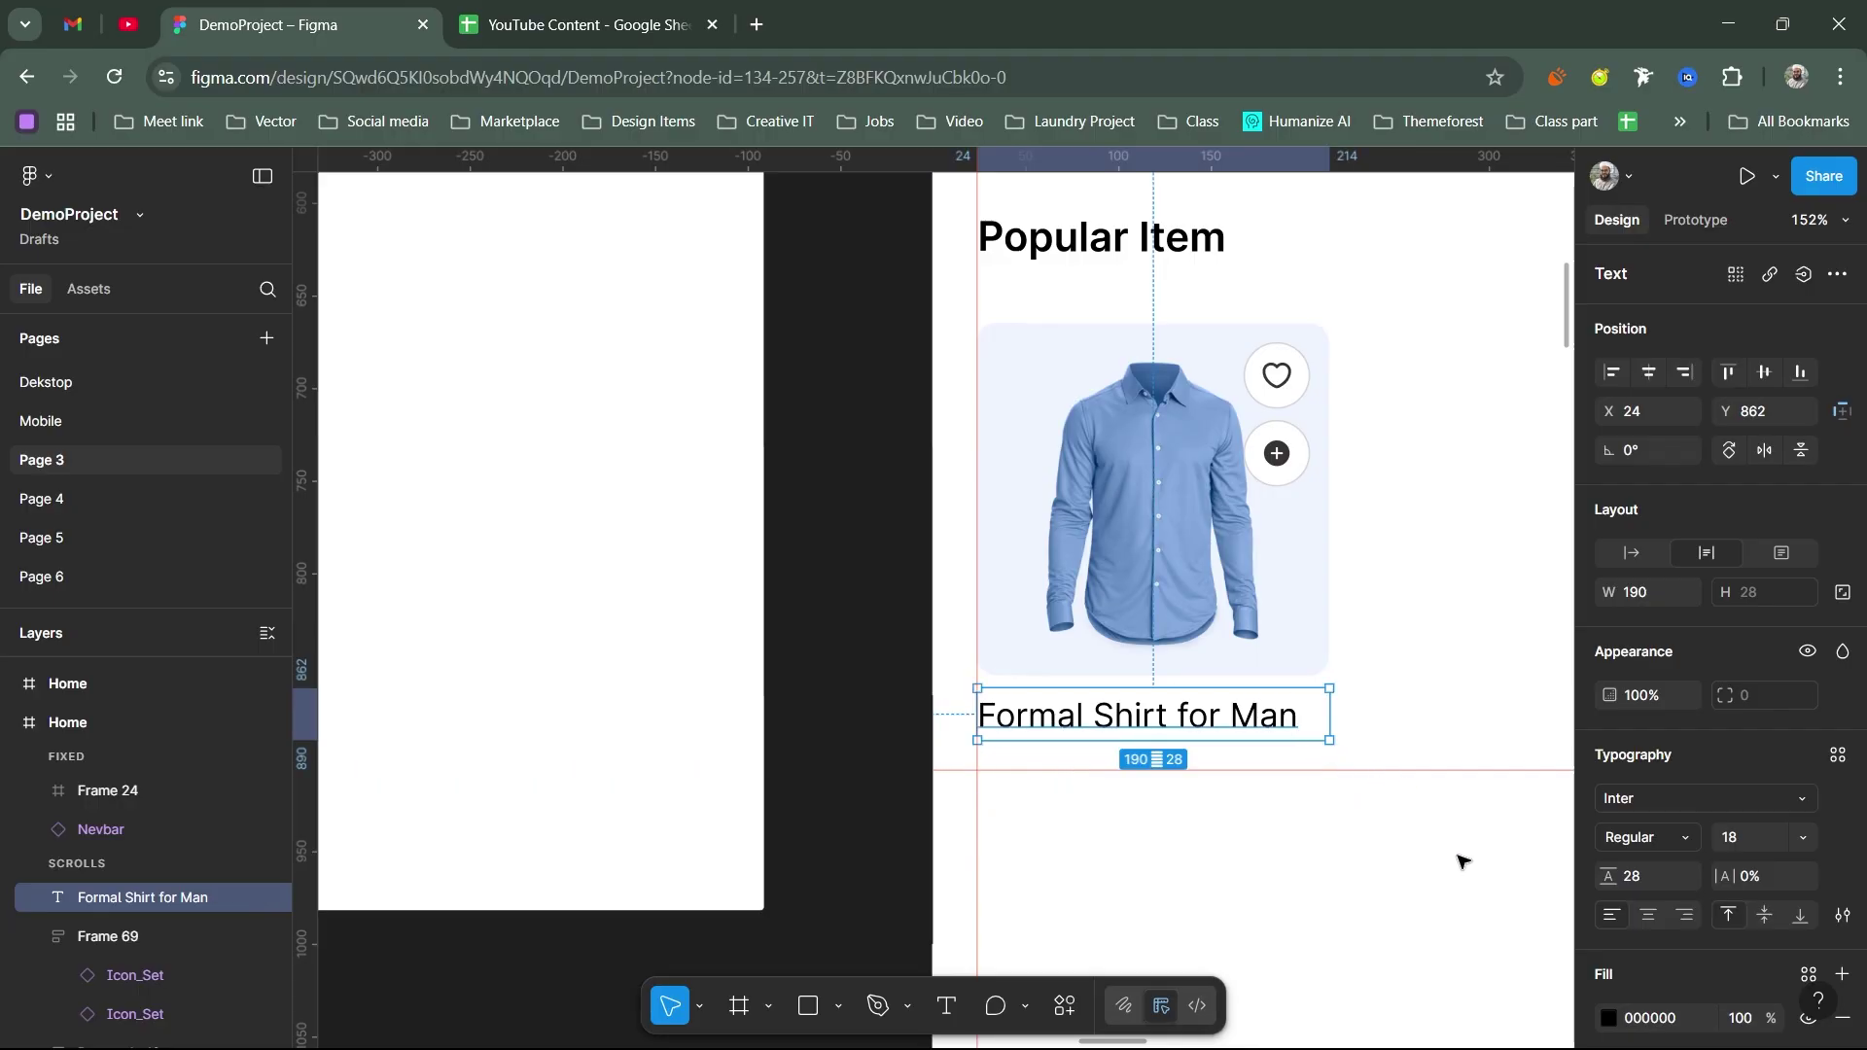
pyautogui.press('Escape')
# Step: Add an "In stock" text label below the product title
pyautogui.moveTo(1169, 731); pyautogui.dragTo(1158, 697)
pyautogui.scroll(-1, 1162, 690)
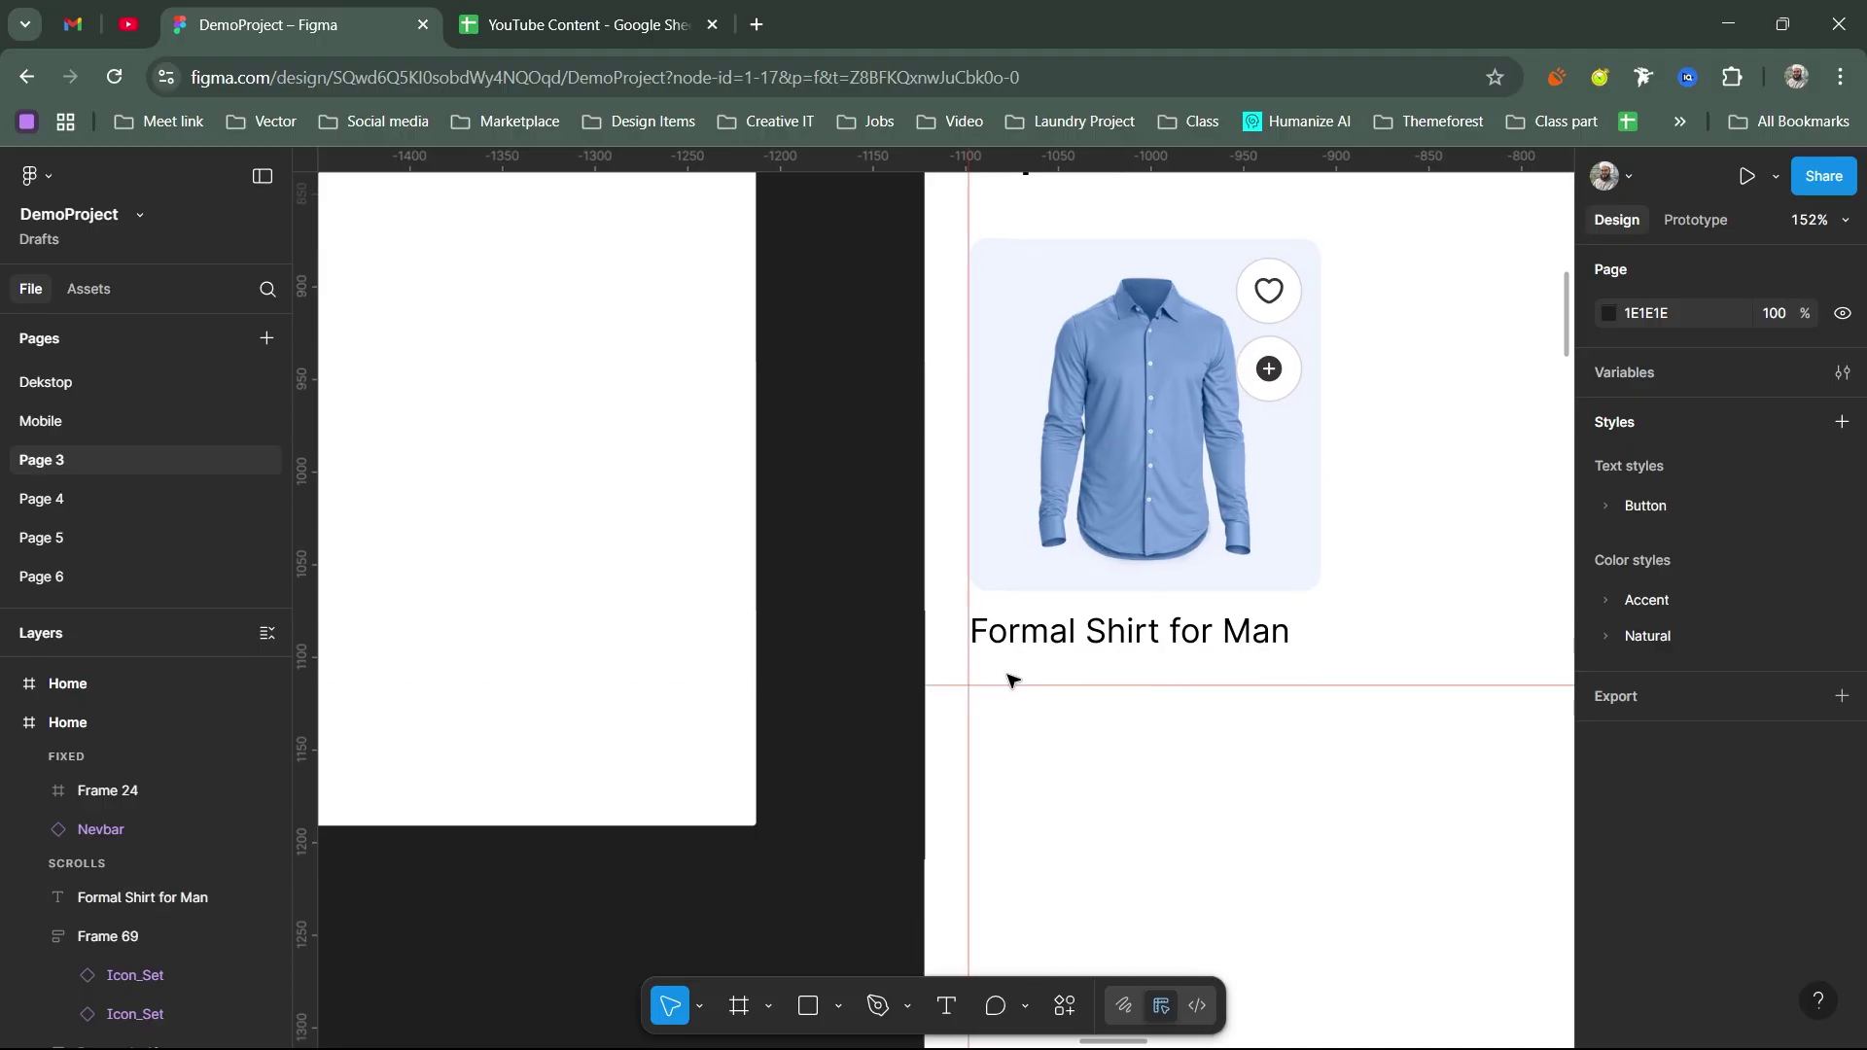
pyautogui.press('t')
pyautogui.click(1017, 726)
pyautogui.write('in ')
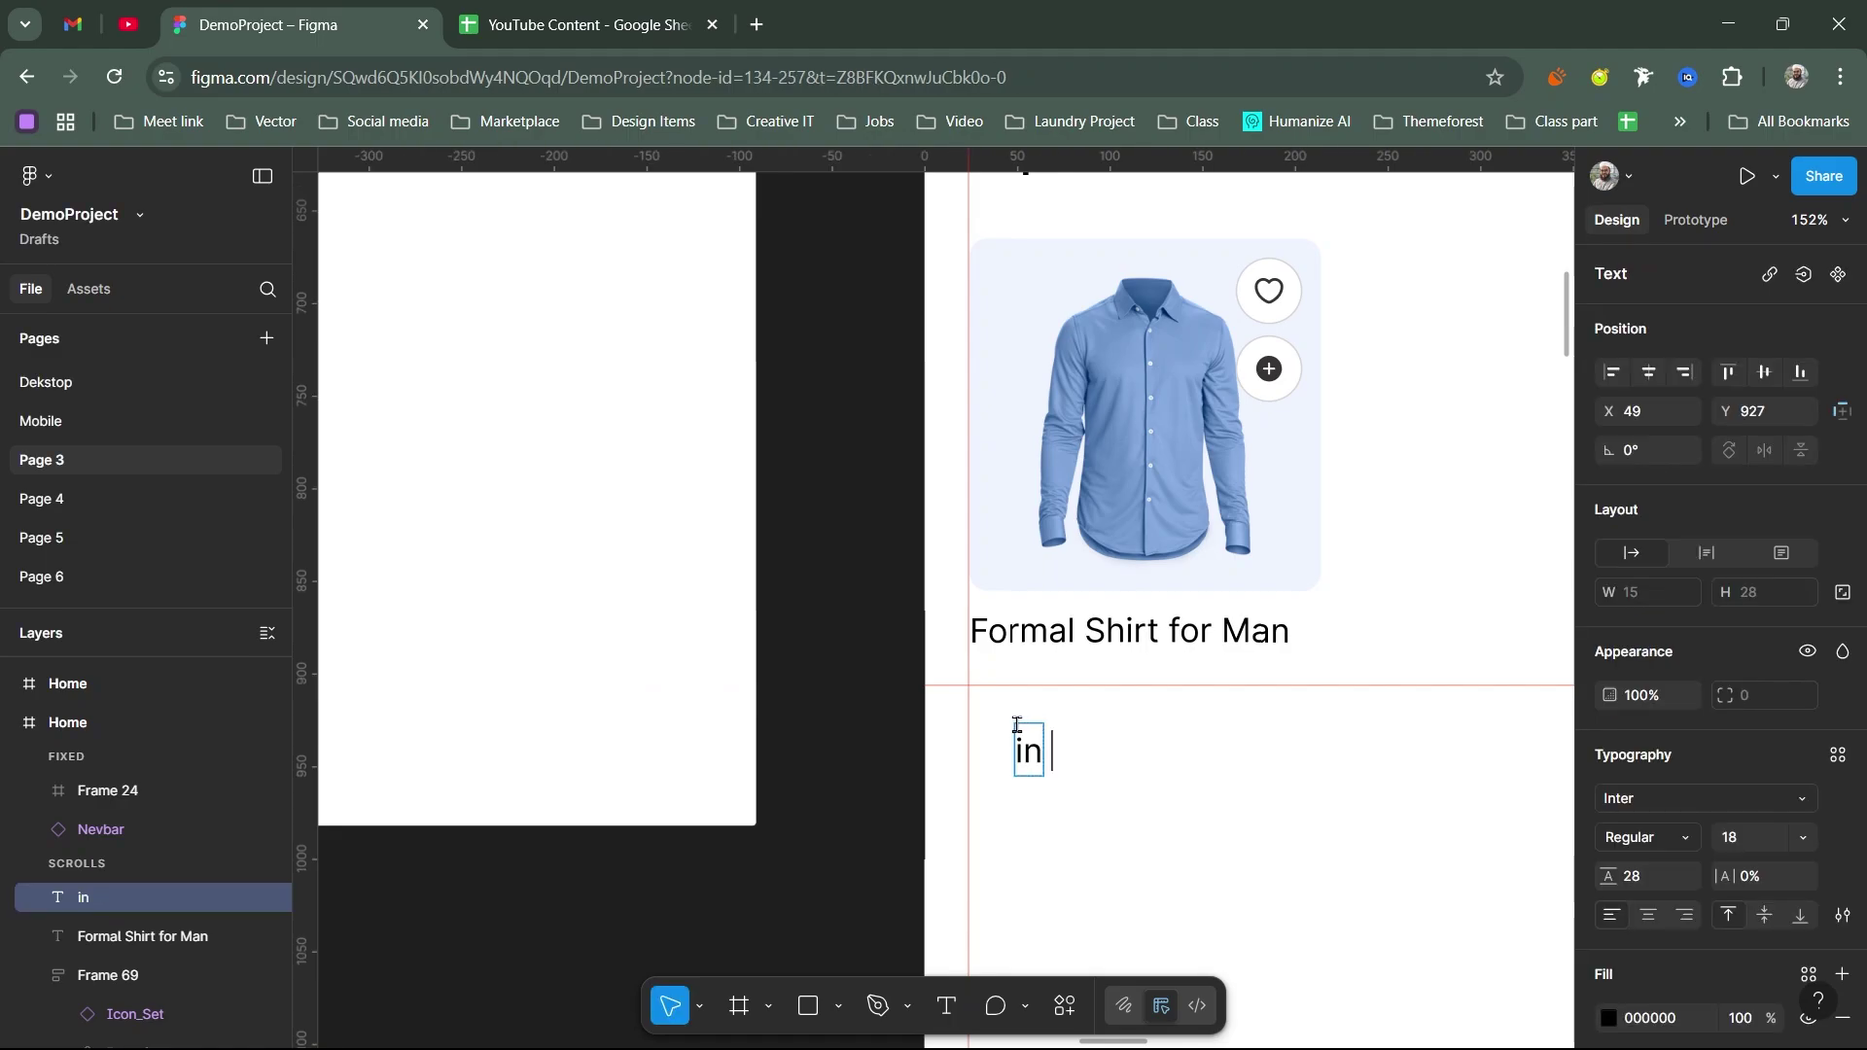
pyautogui.write('s')
pyautogui.press('BackSpace')
pyautogui.press('BackSpace')
pyautogui.press('BackSpace')
pyautogui.press('BackSpace')
pyautogui.write('In stock')
pyautogui.press('Escape')
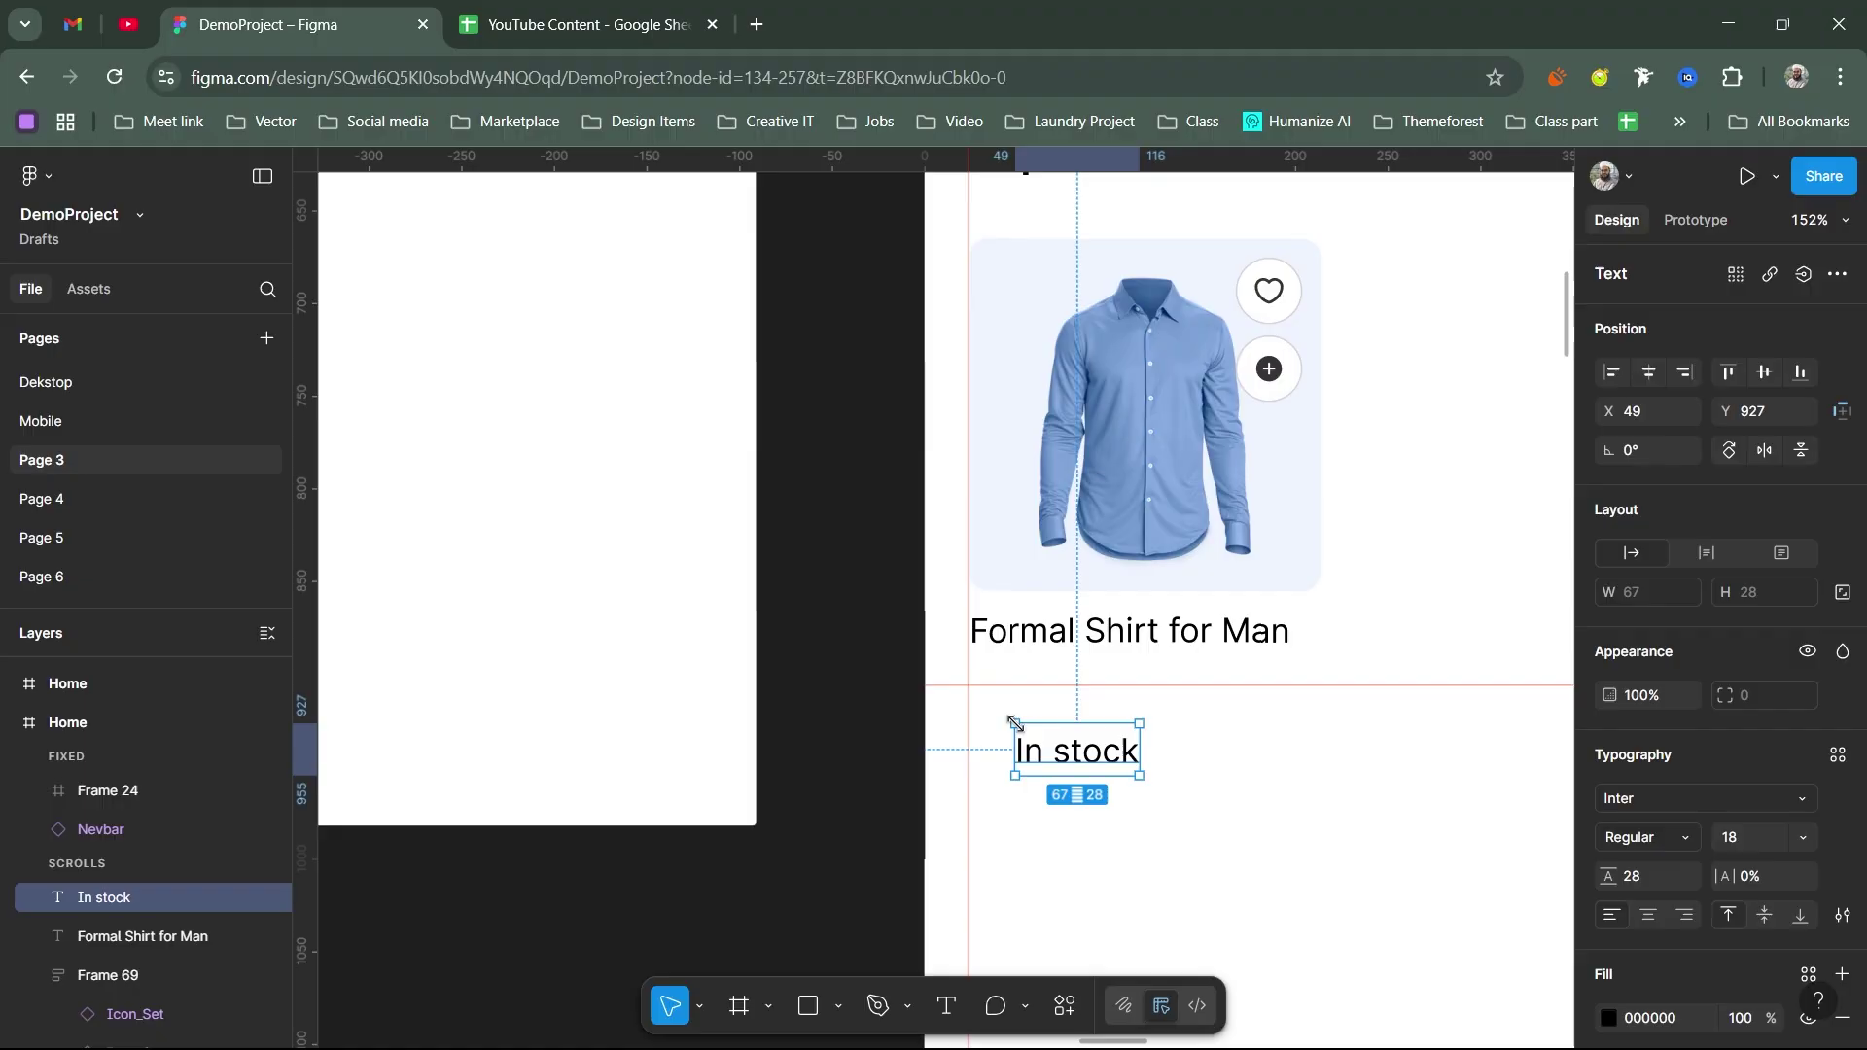
# Step: Extend the stock label's text to "In stock: 36 pcs"
pyautogui.press('Return')
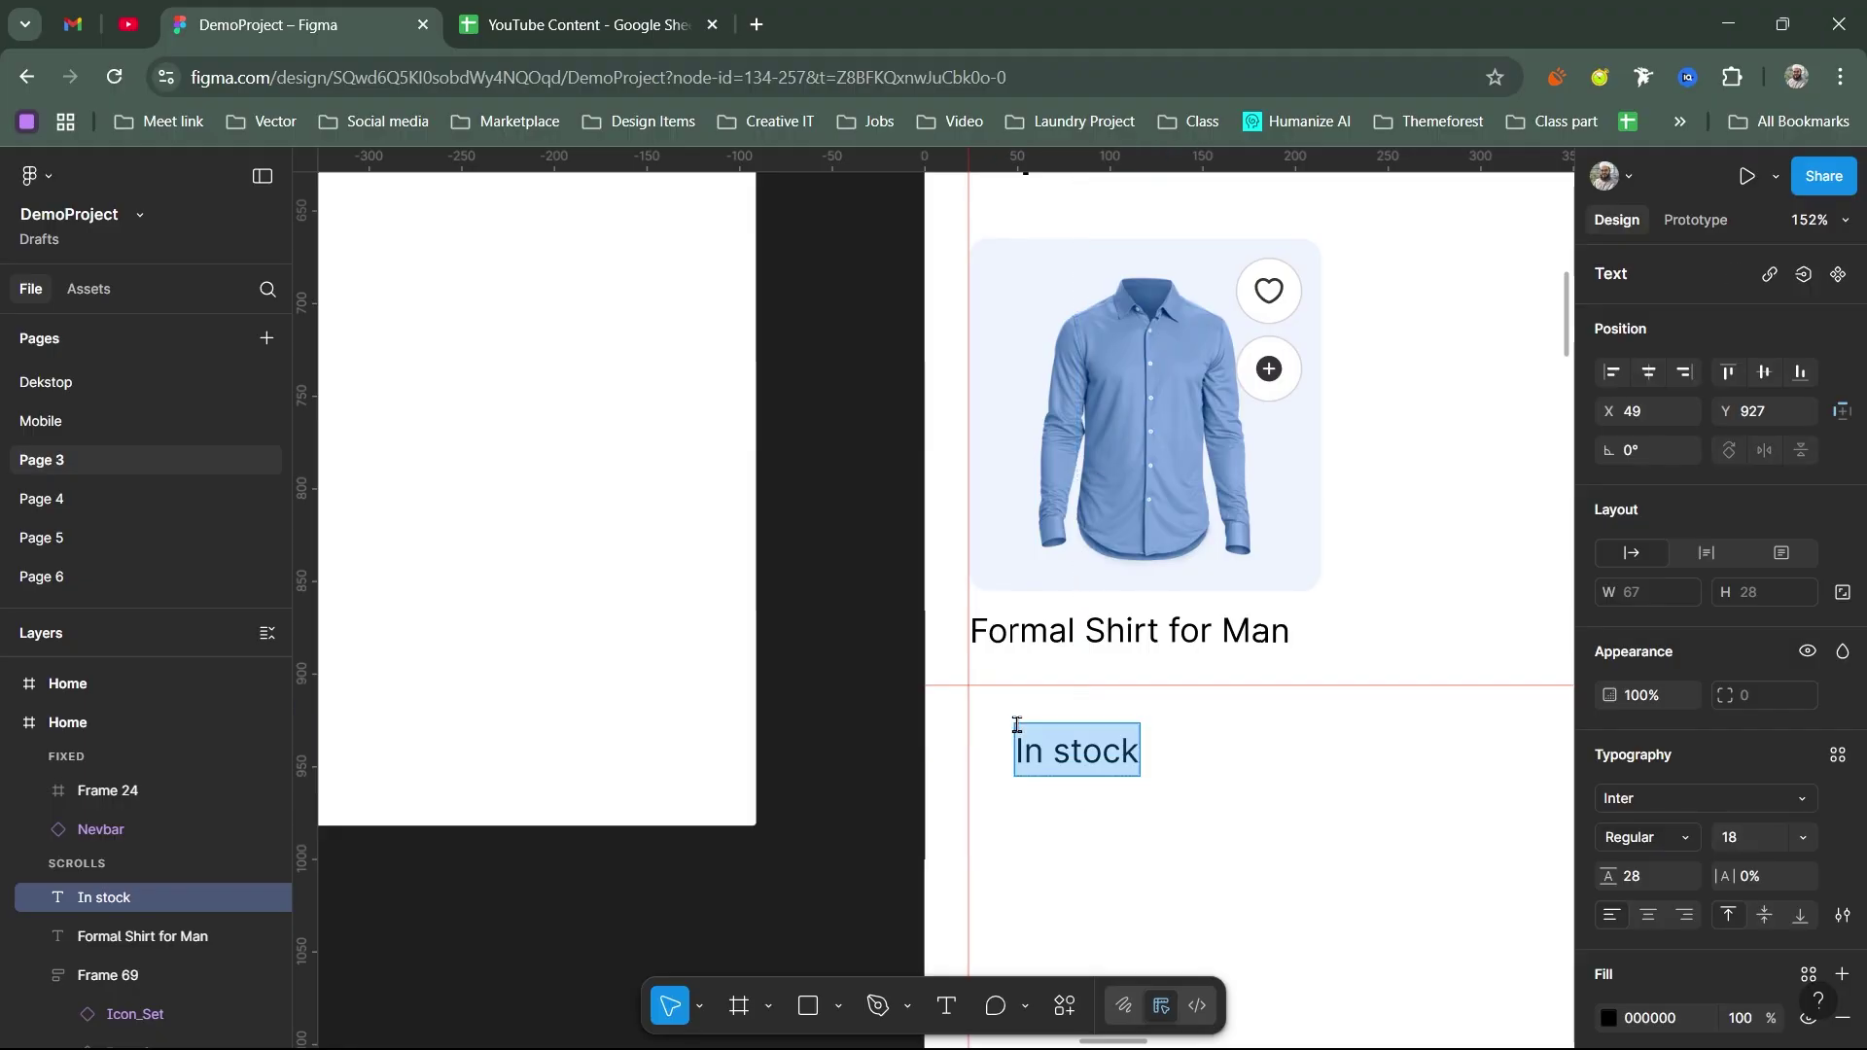
pyautogui.press('Right')
pyautogui.write(': ')
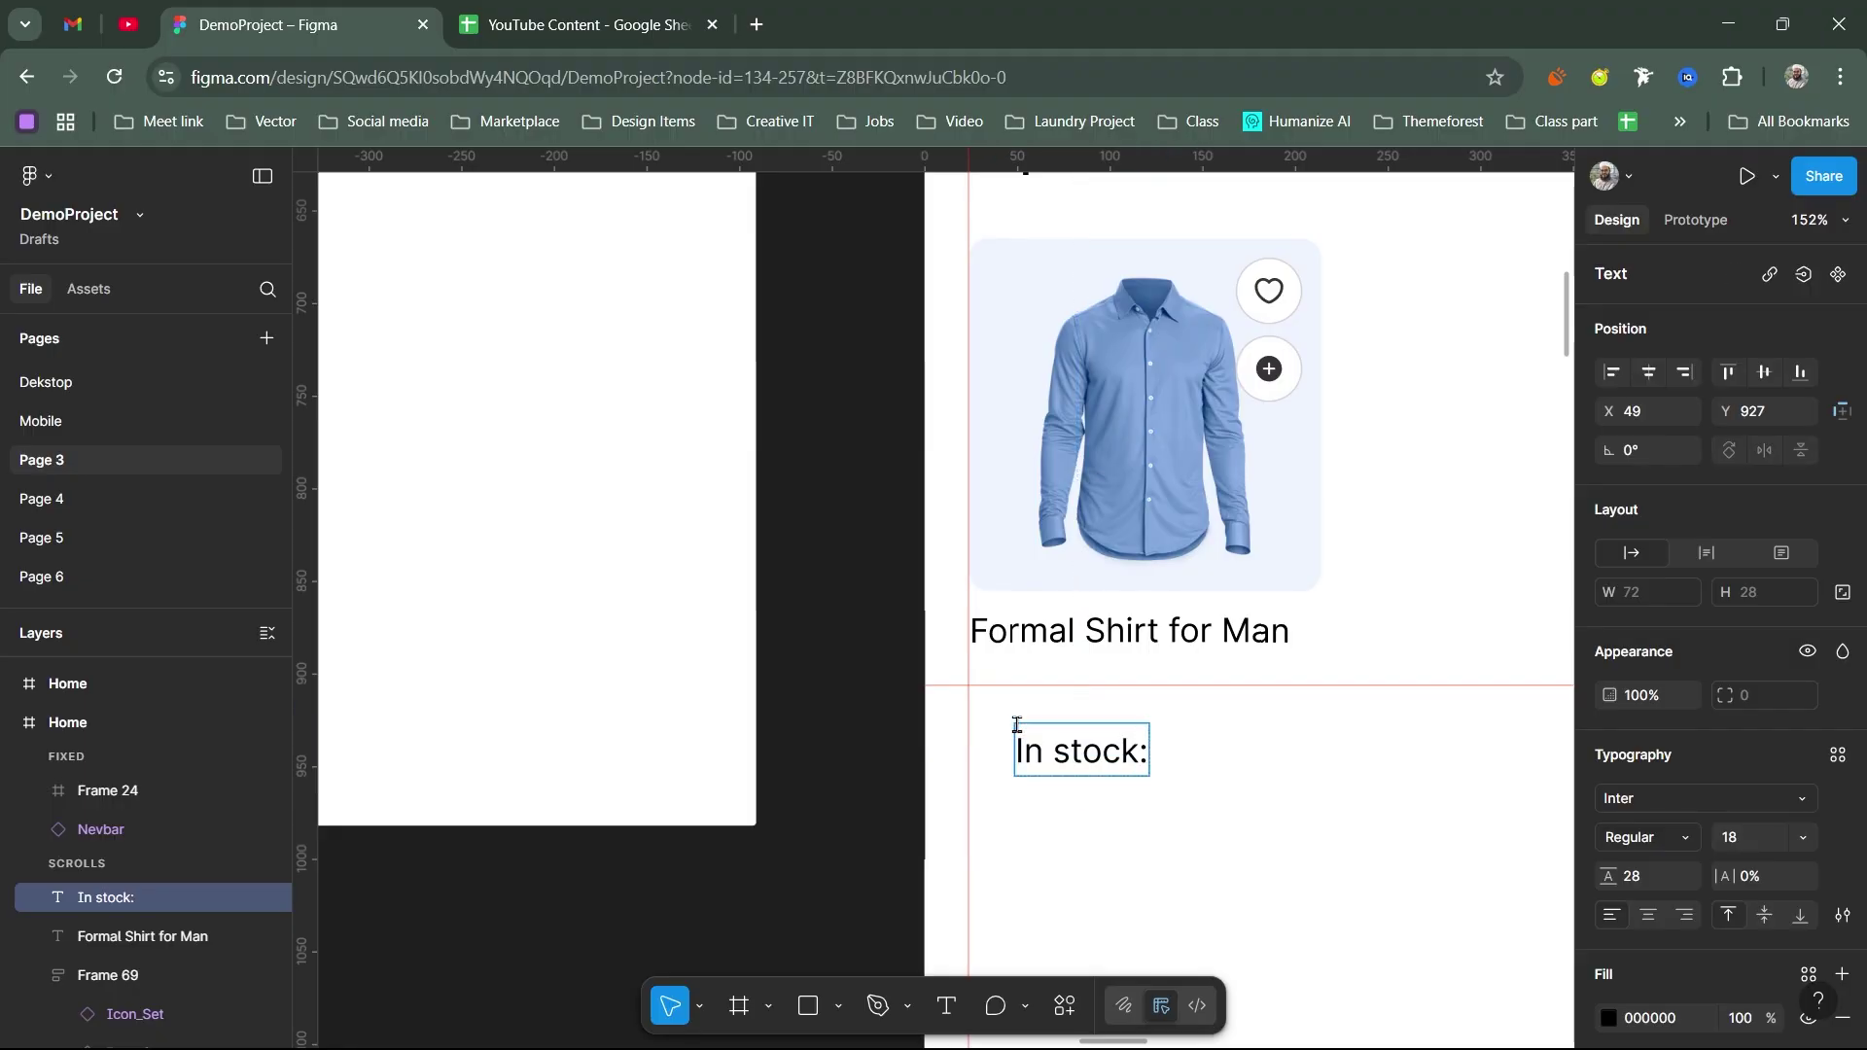
pyautogui.write('36')
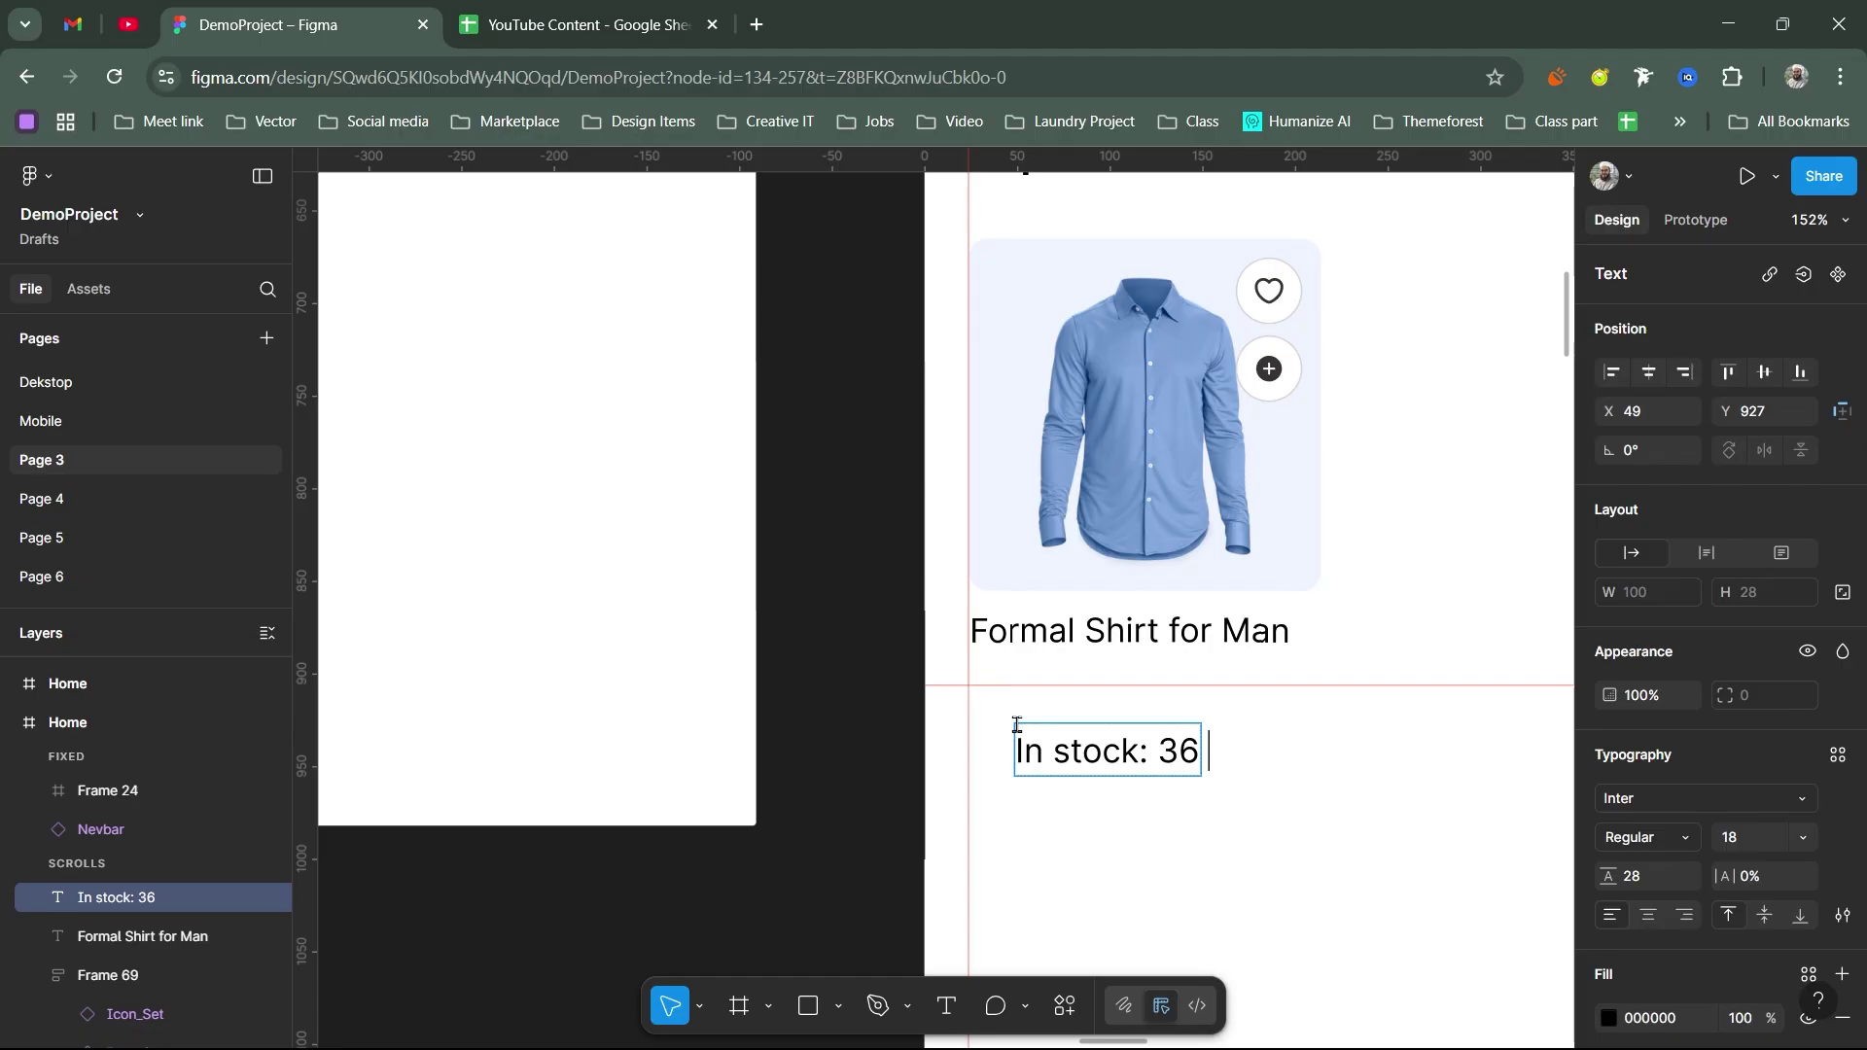
pyautogui.write(' pcs')
pyautogui.press('Escape')
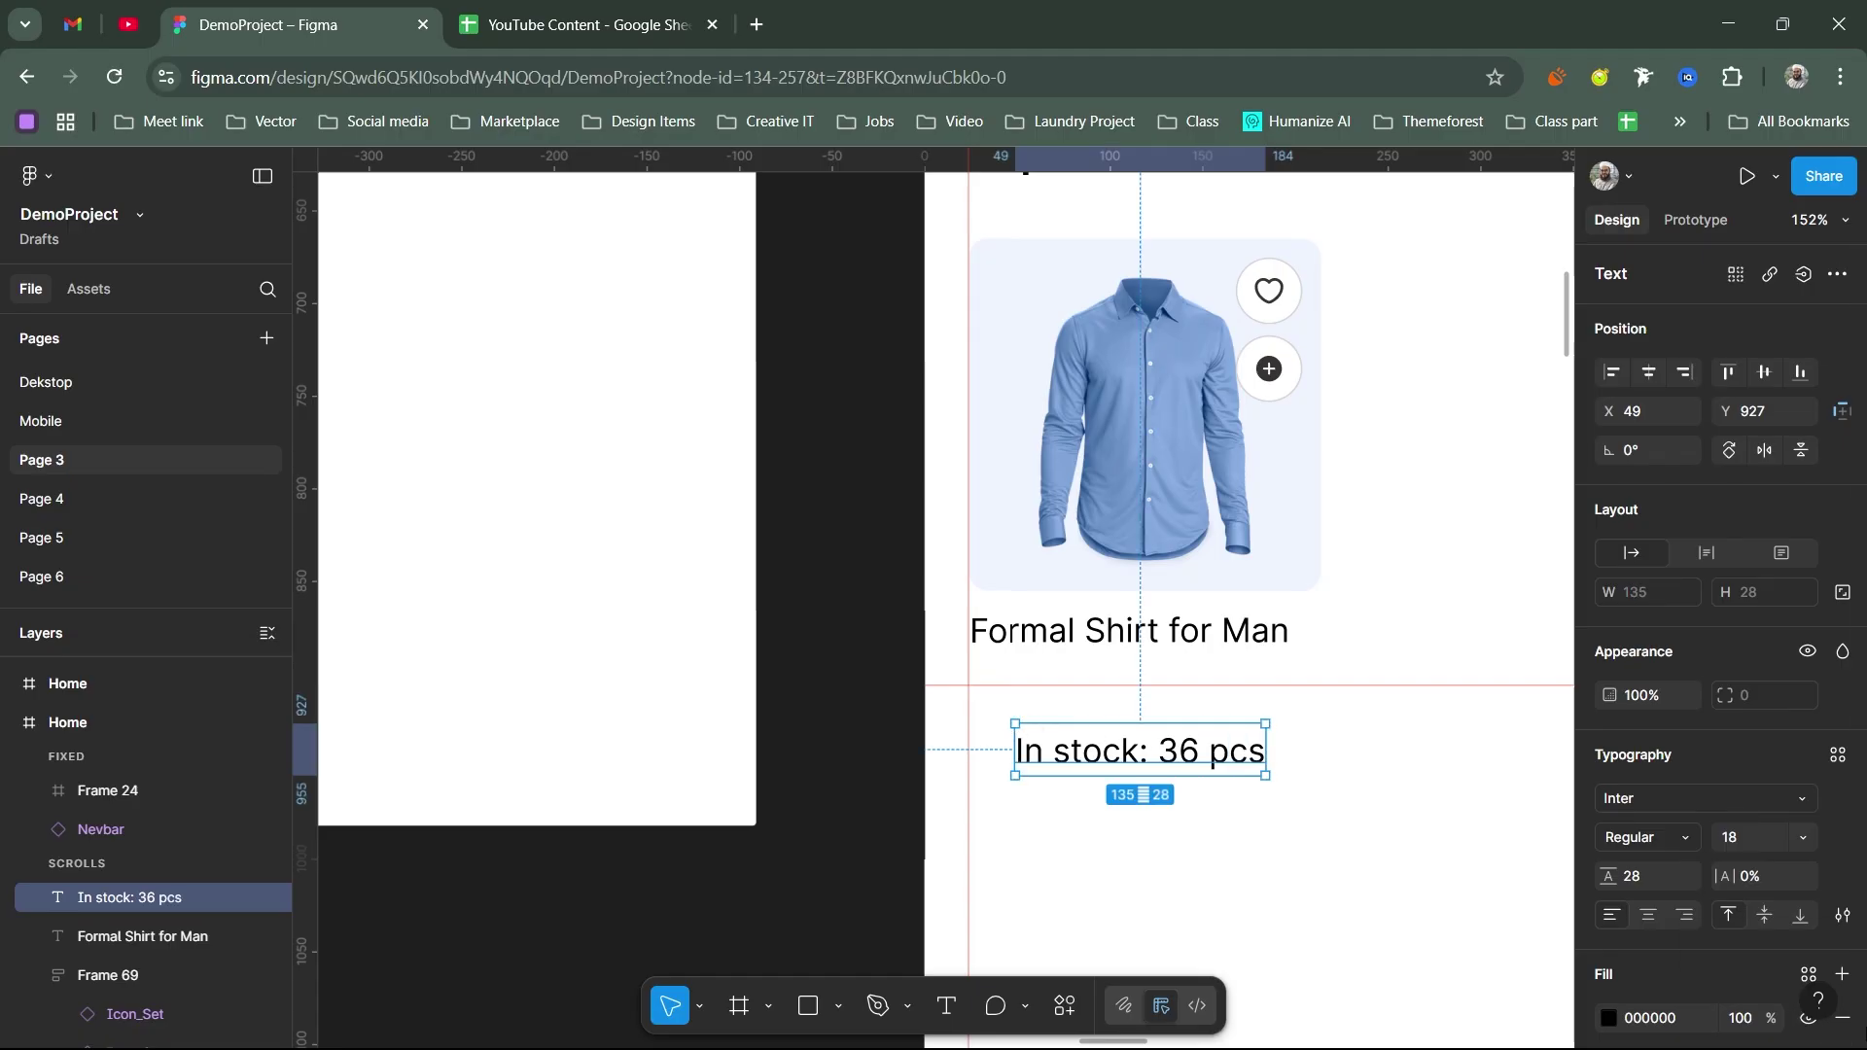
# Step: Apply the Natural/Black color style to the stock label and set its opacity to 40%
pyautogui.scroll(-3, 1807, 780)
pyautogui.click(1809, 762)
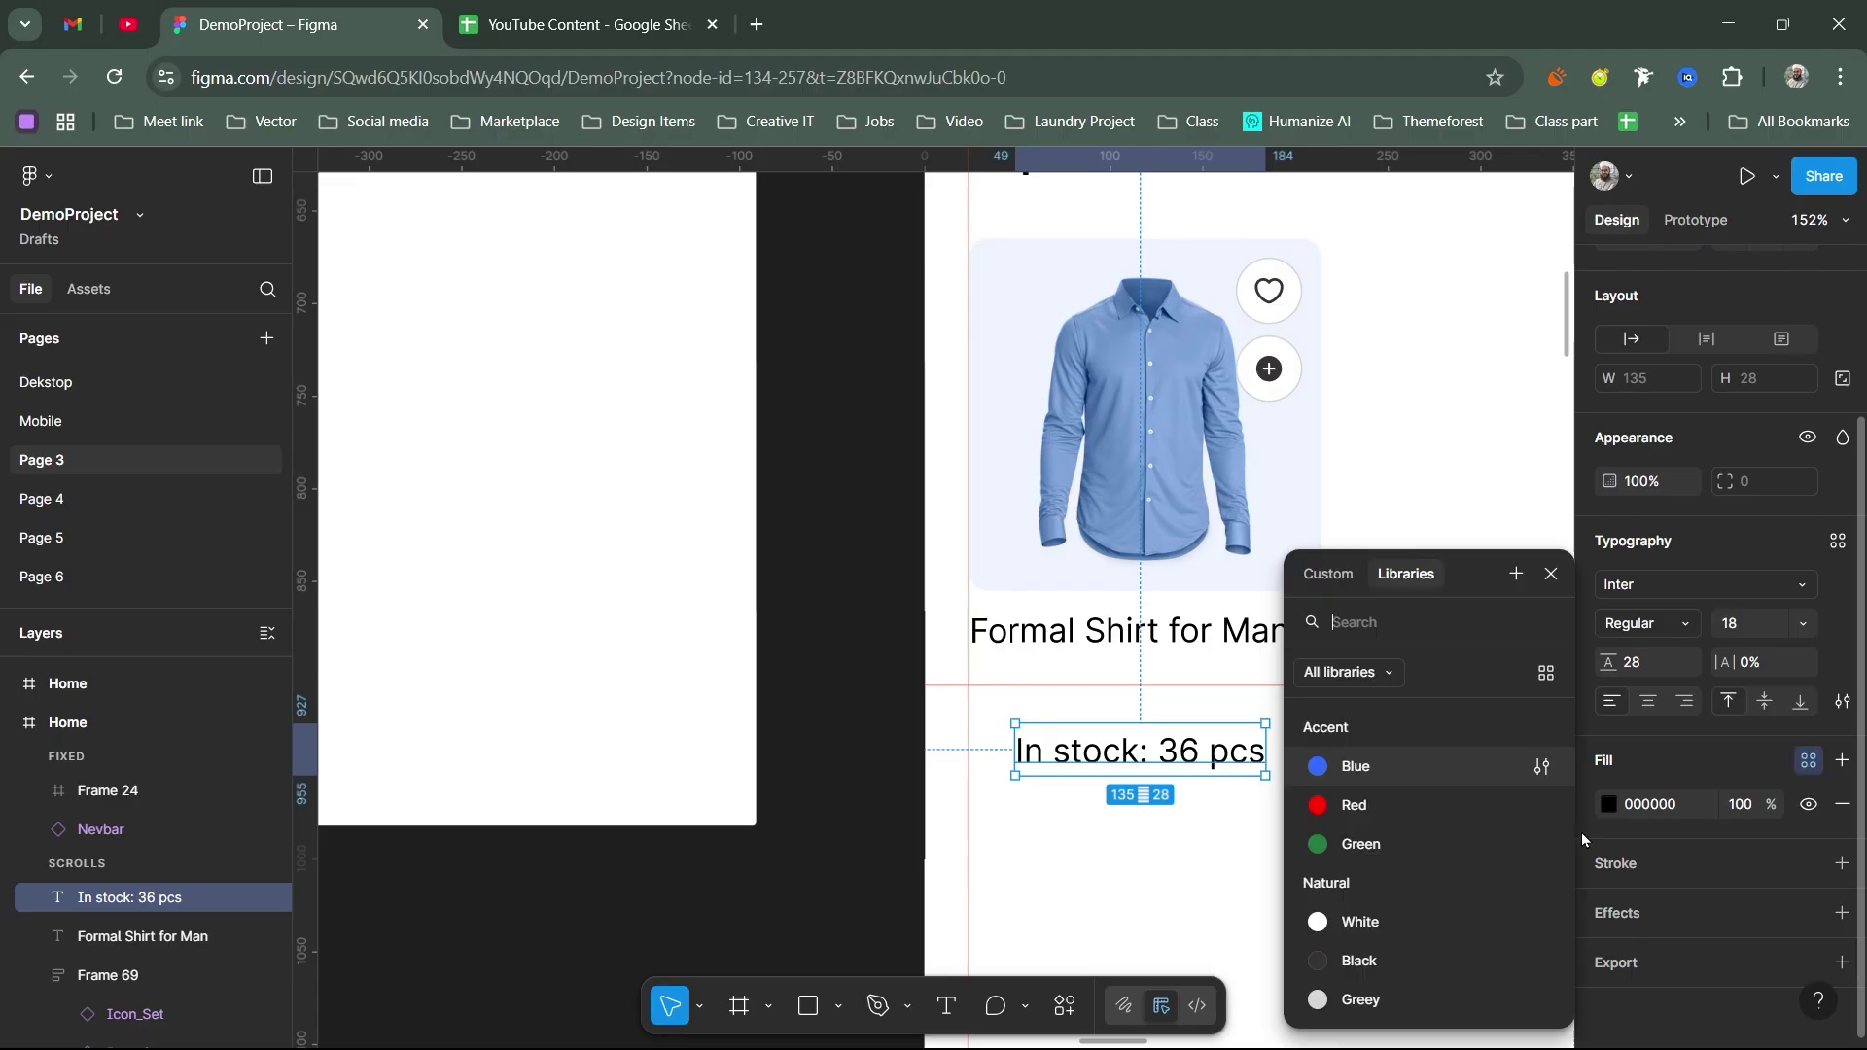
pyautogui.click(1371, 965)
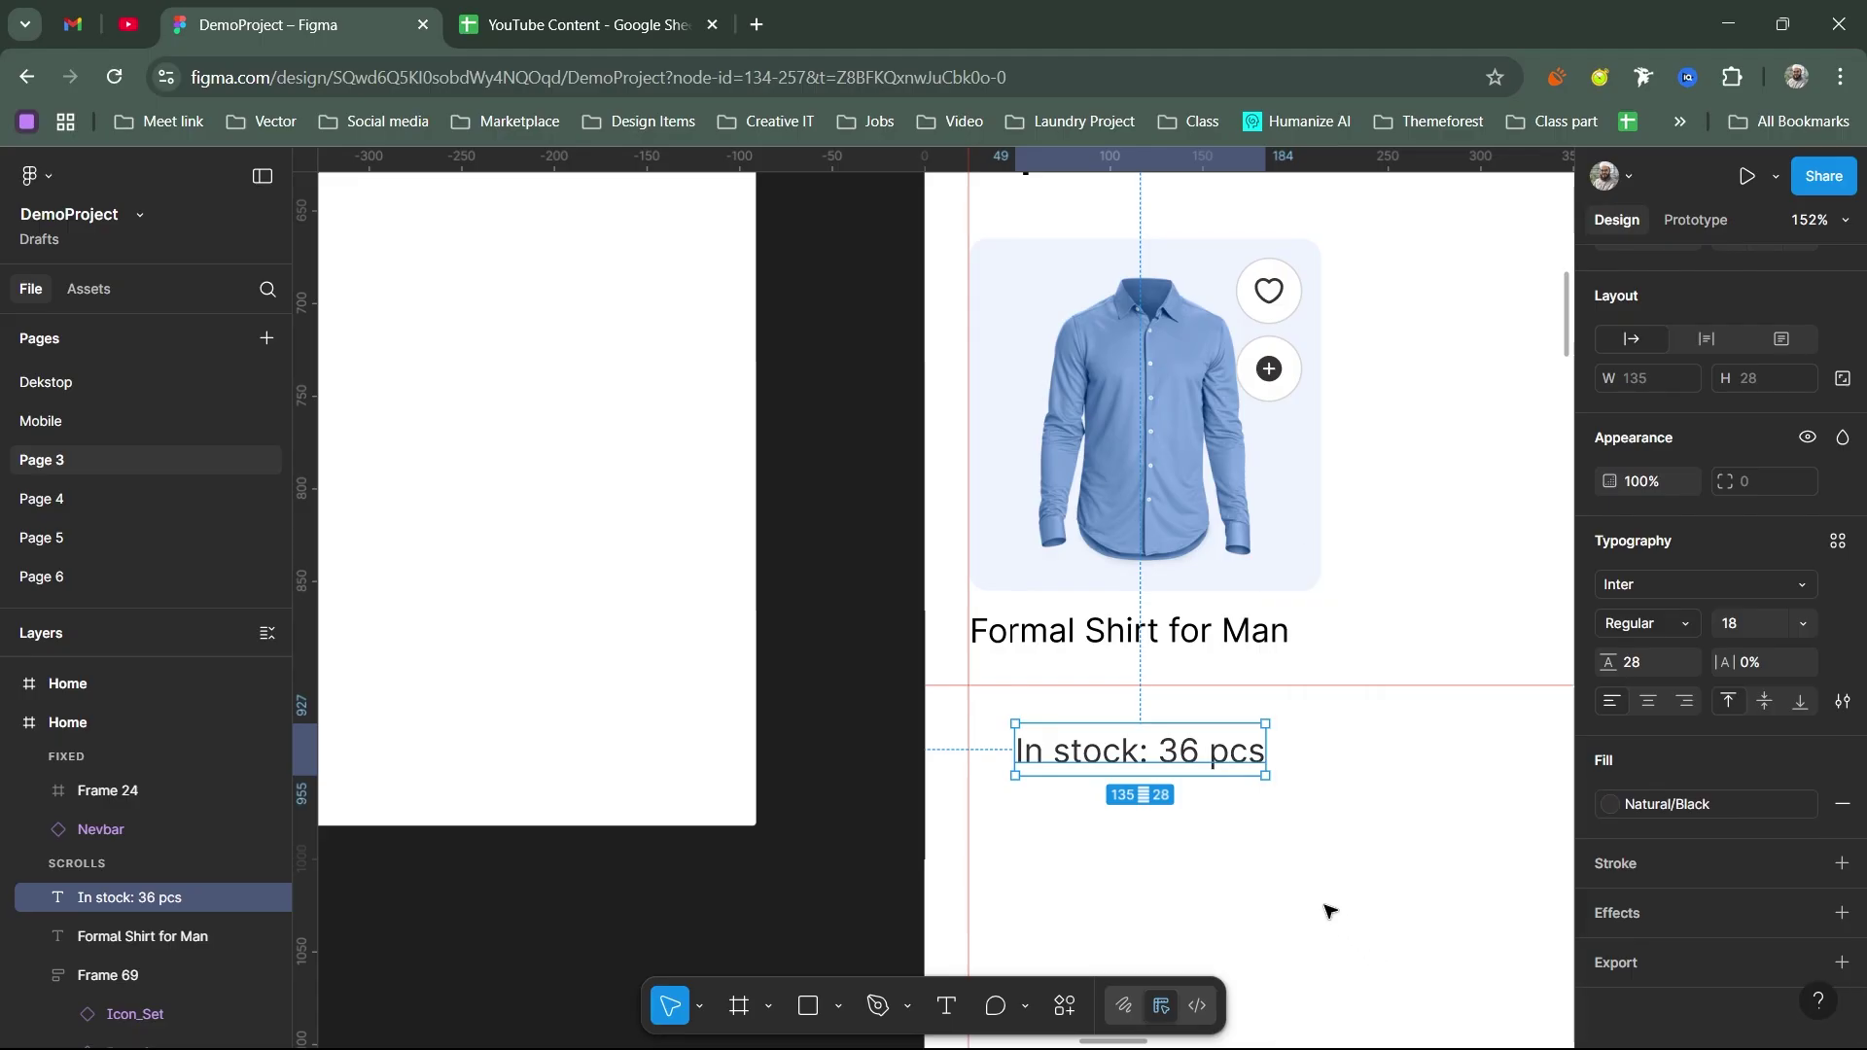
pyautogui.press('4')
# Step: Set the stock label's font size to 12 and line height to 20, and align it with the product title's left edge at X 24
pyautogui.moveTo(1140, 750); pyautogui.dragTo(1110, 712)
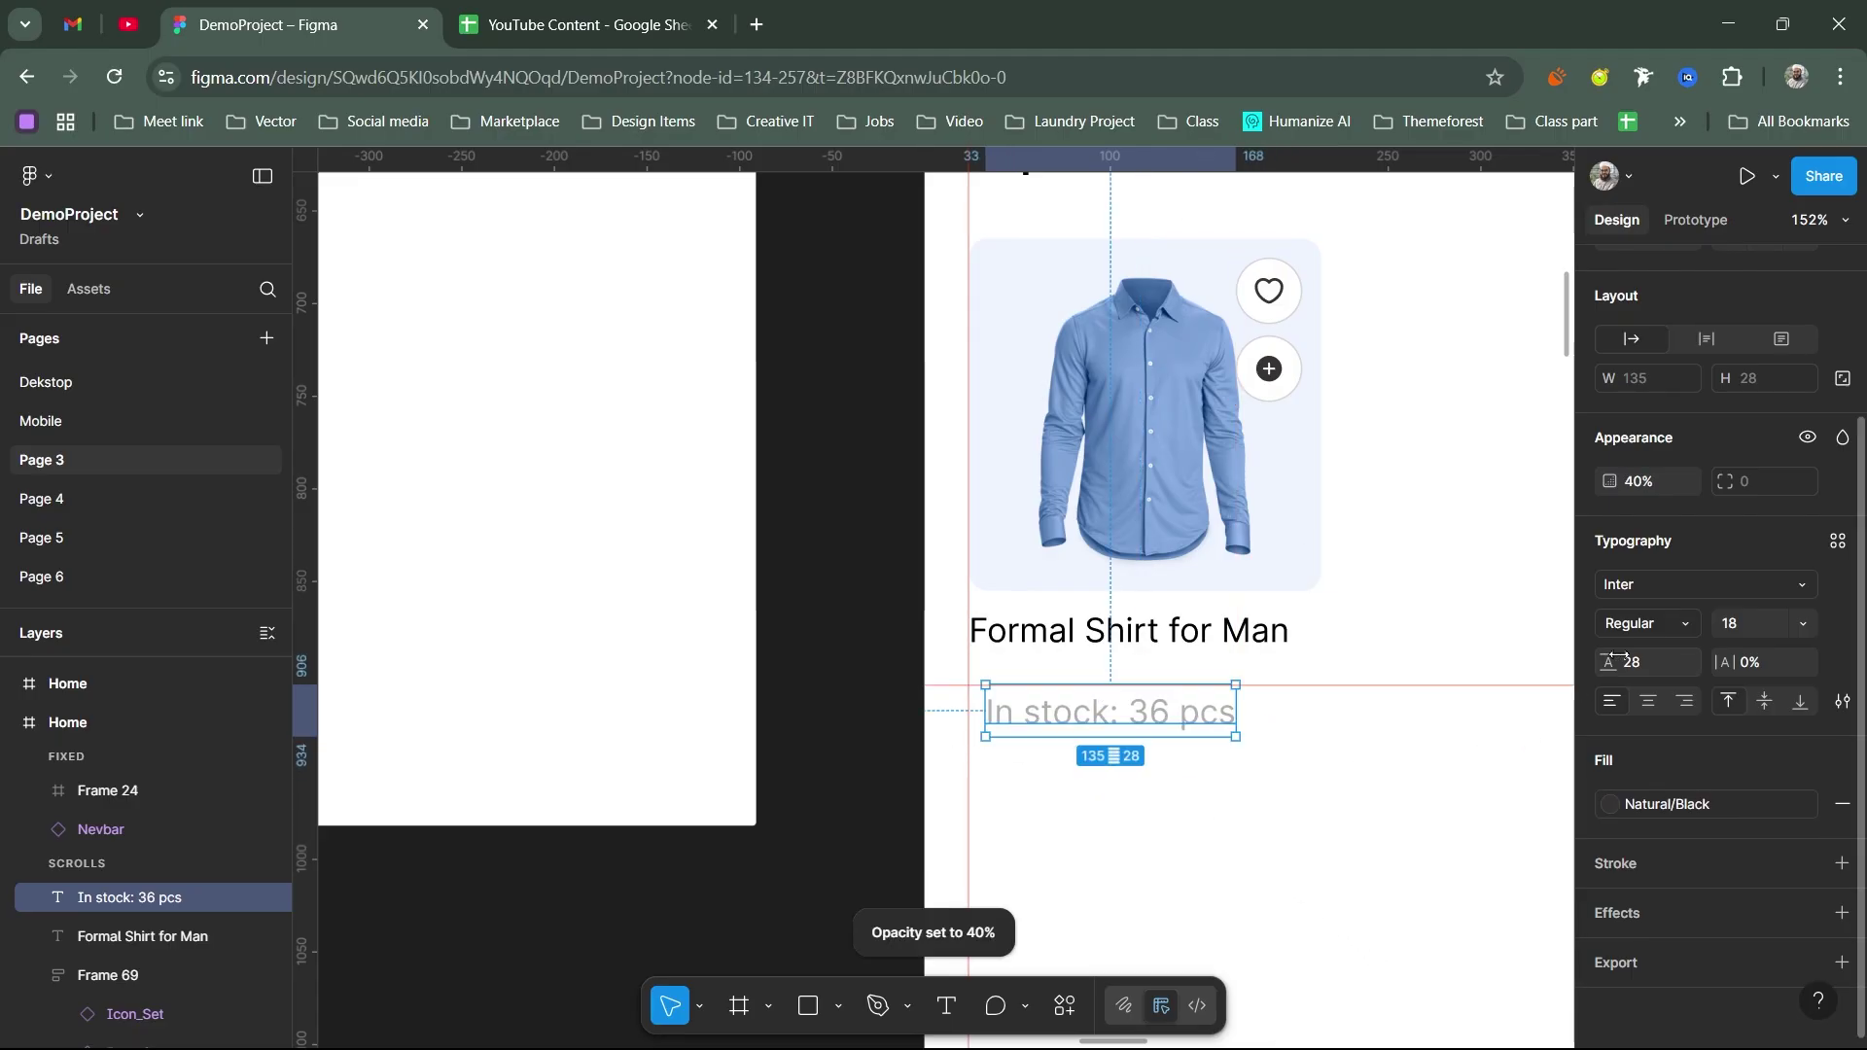
pyautogui.click(1747, 630)
pyautogui.write('12')
pyautogui.press('Return')
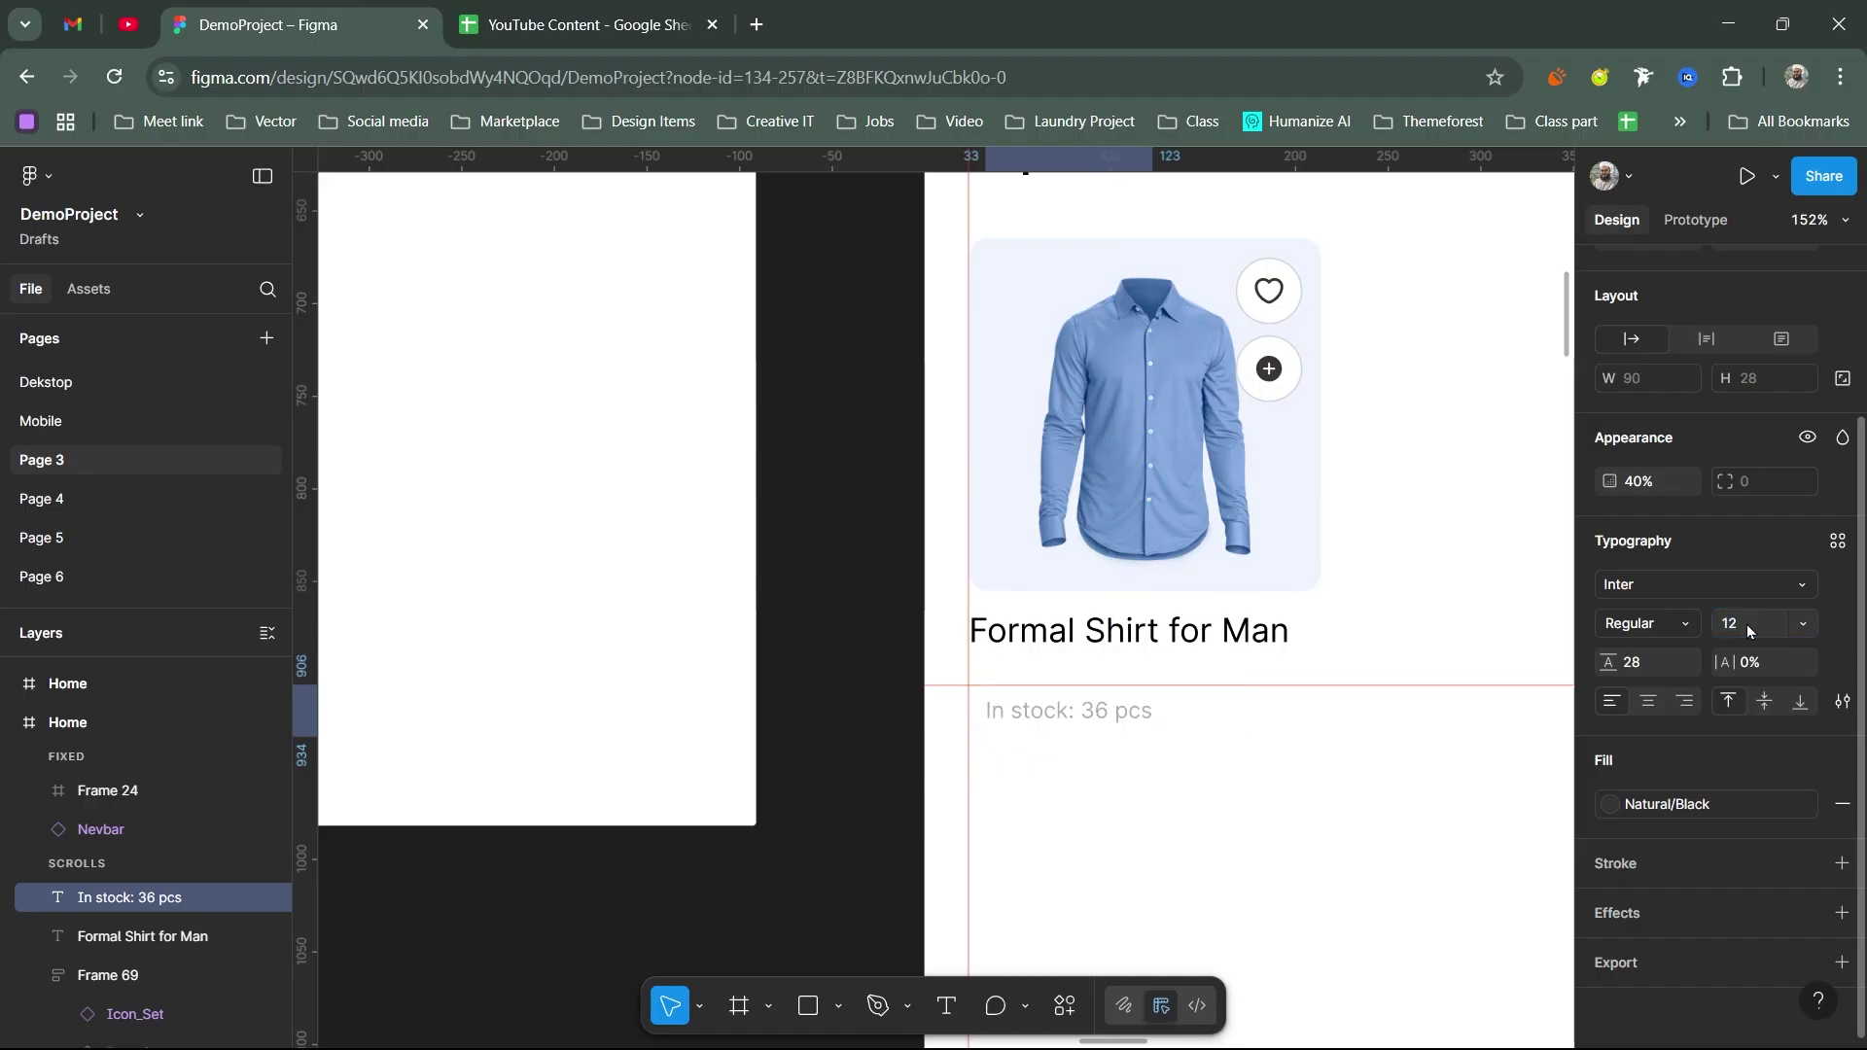
pyautogui.moveTo(1105, 708); pyautogui.dragTo(1090, 691)
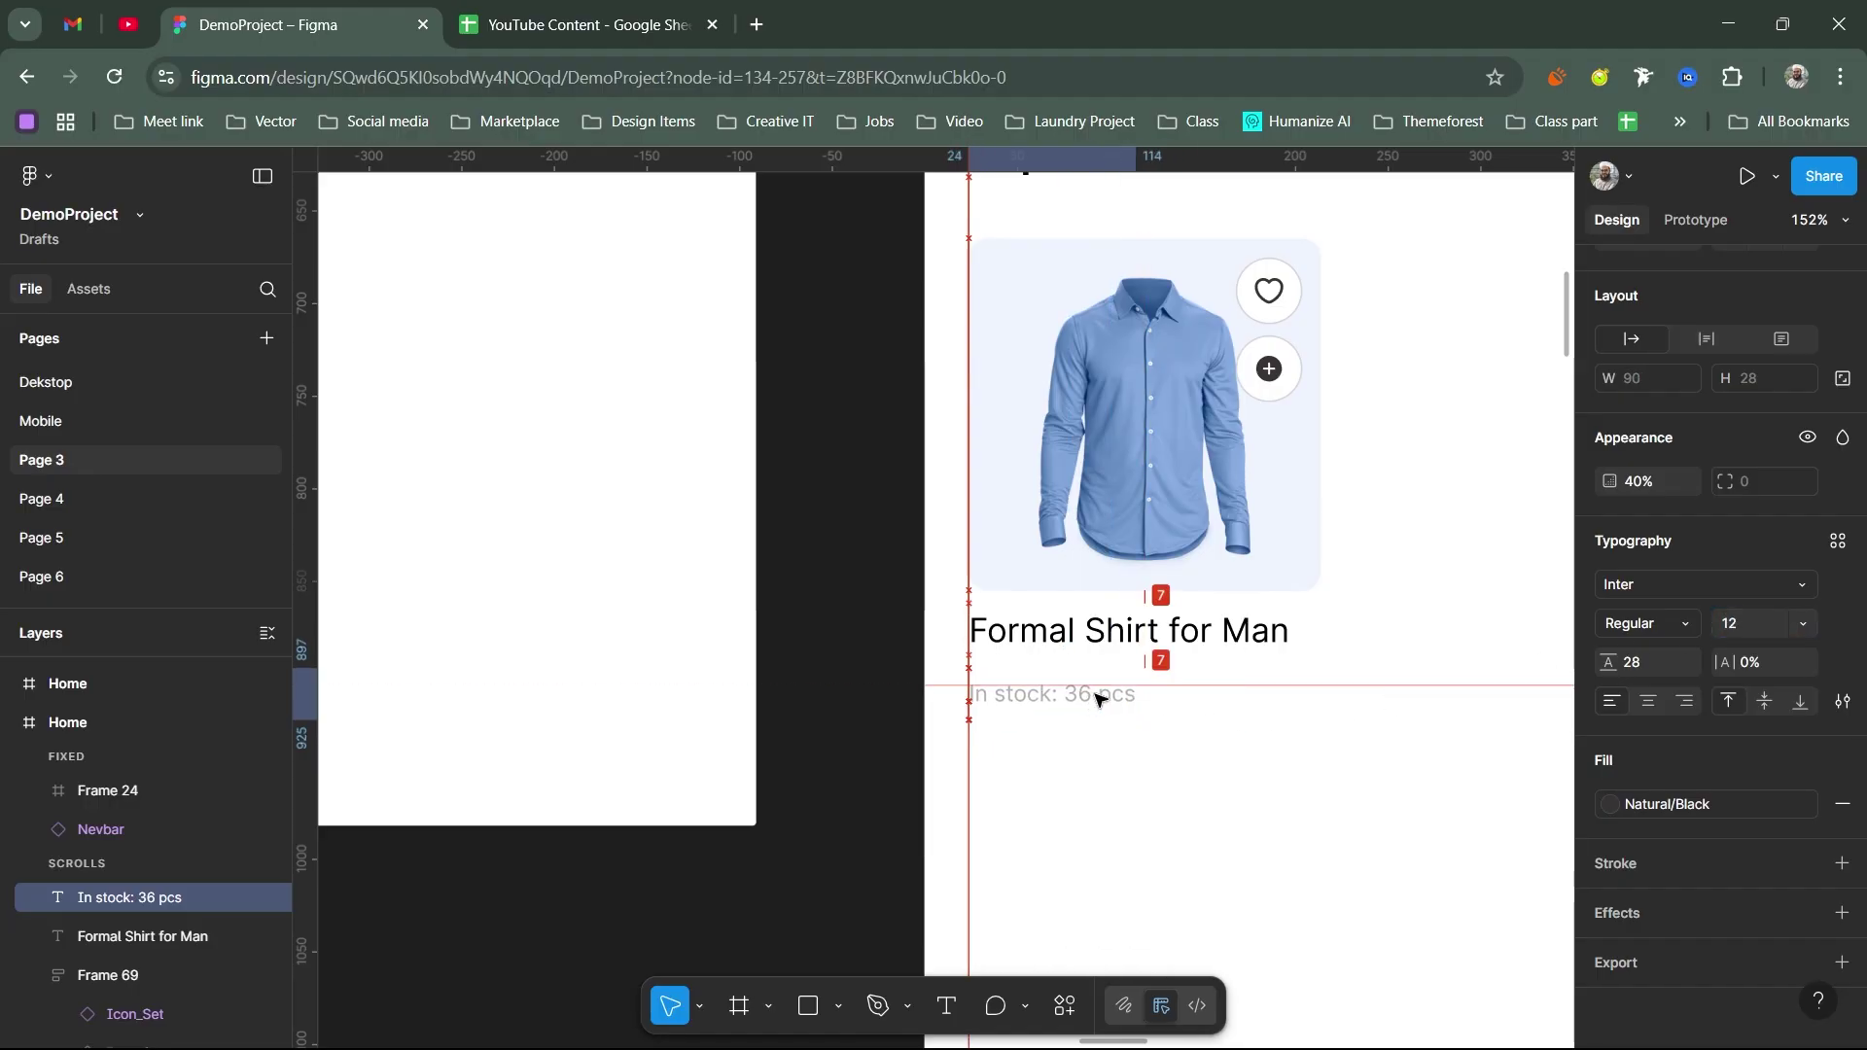
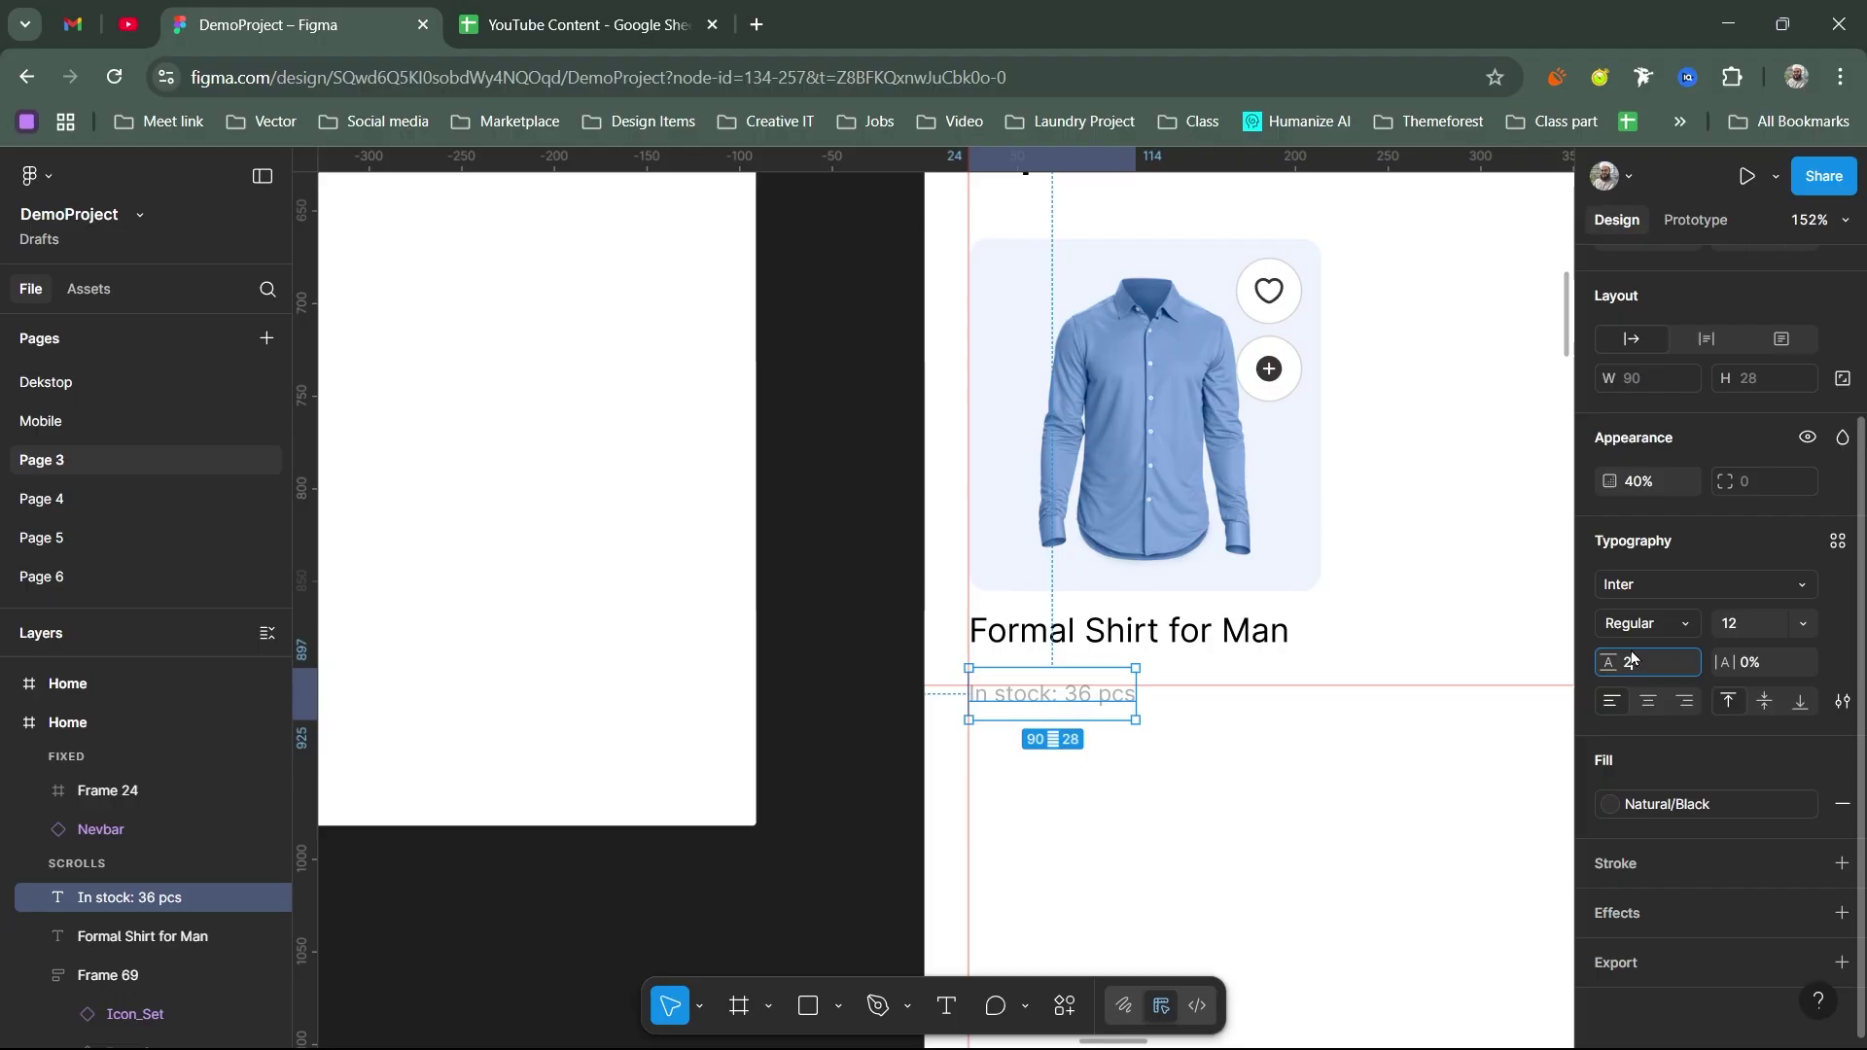
pyautogui.write('0')
pyautogui.press('Return')
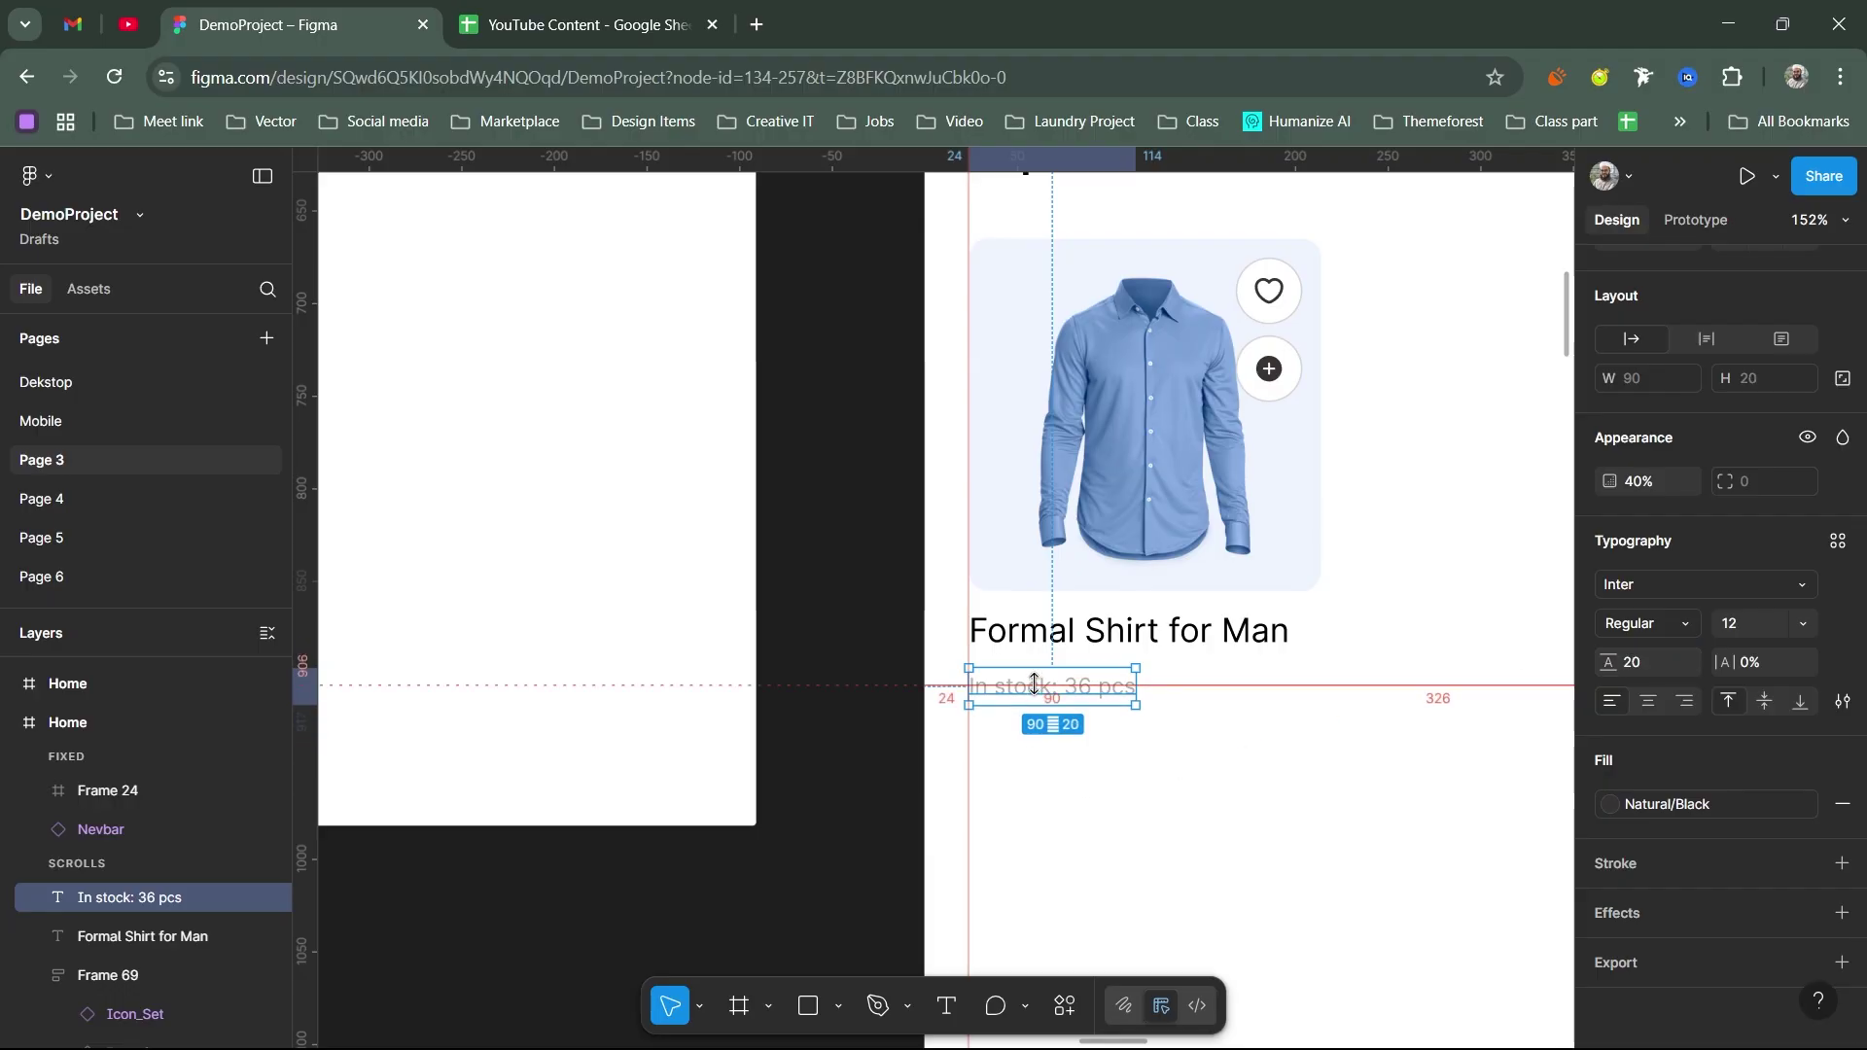
# Step: Move the stock label up close under the product title and set the vertical spacing between the two texts to 4
pyautogui.press('Escape')
pyautogui.moveTo(1029, 708); pyautogui.dragTo(1029, 693)
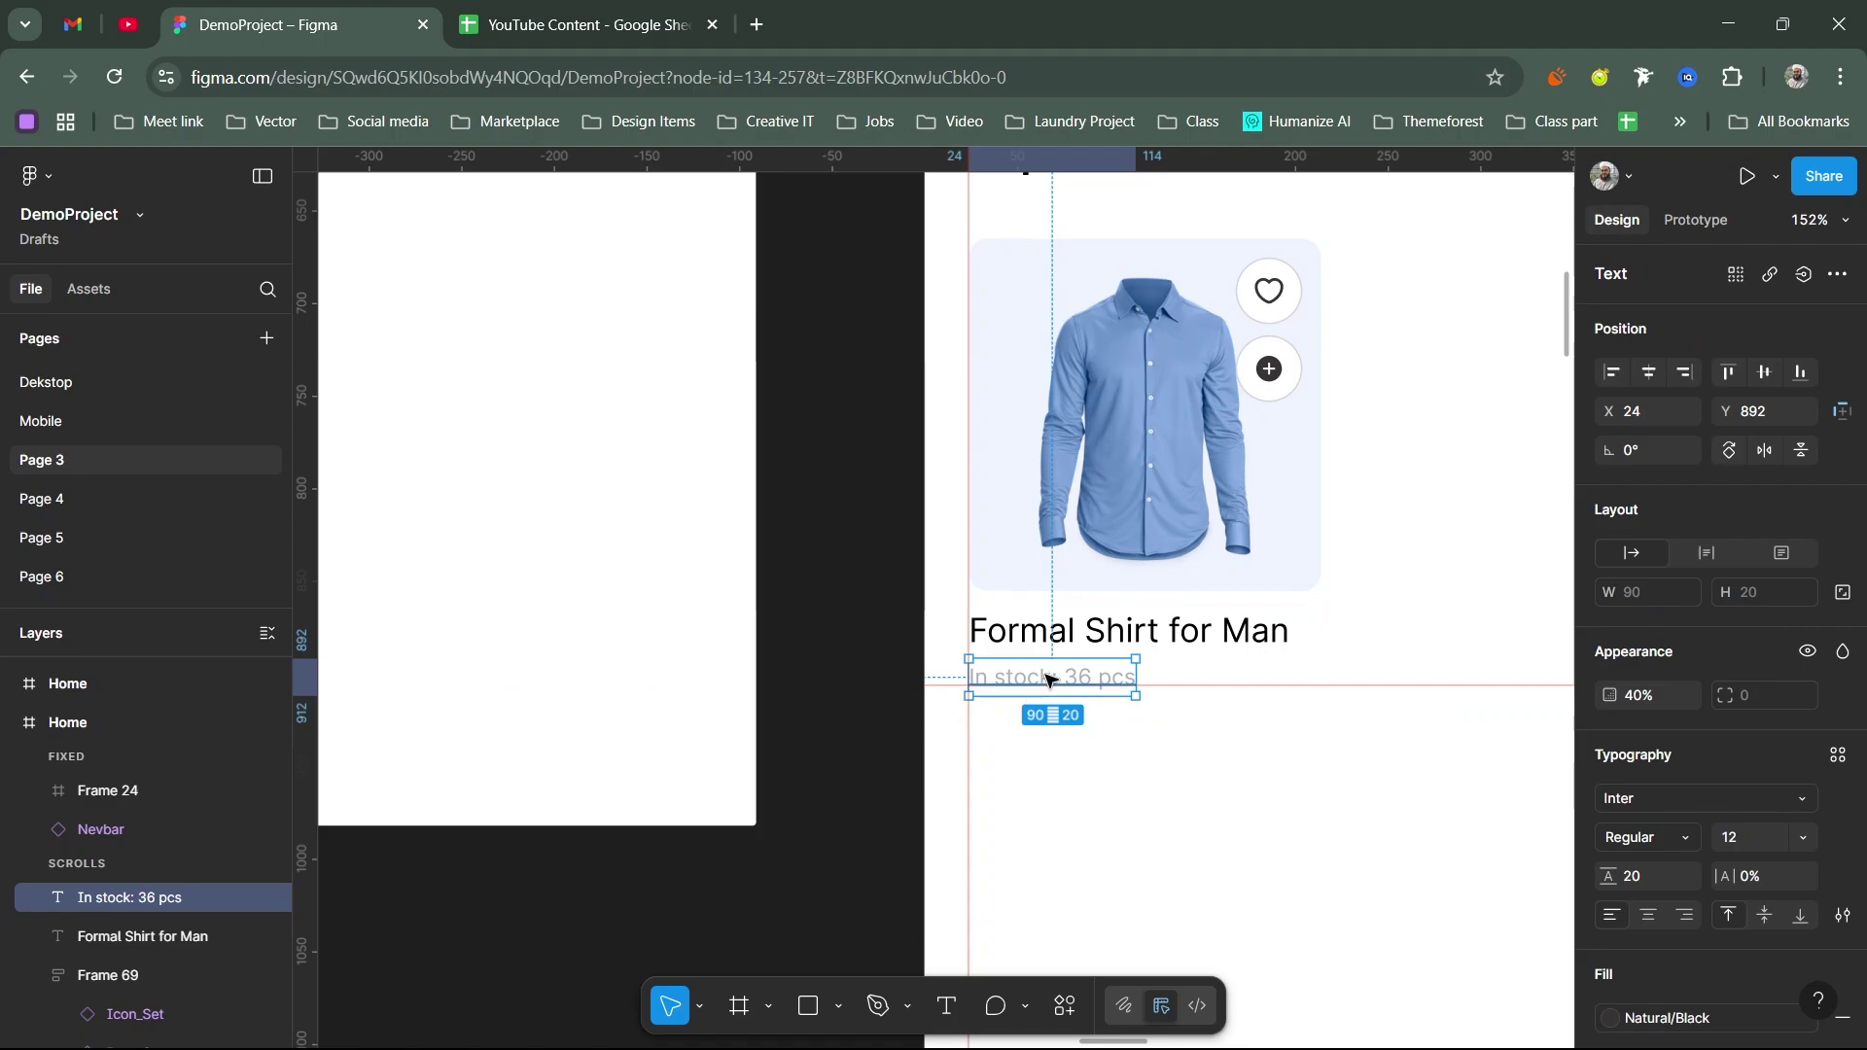
pyautogui.keyDown('shift'); pyautogui.click(1065, 630); pyautogui.keyUp('shift')
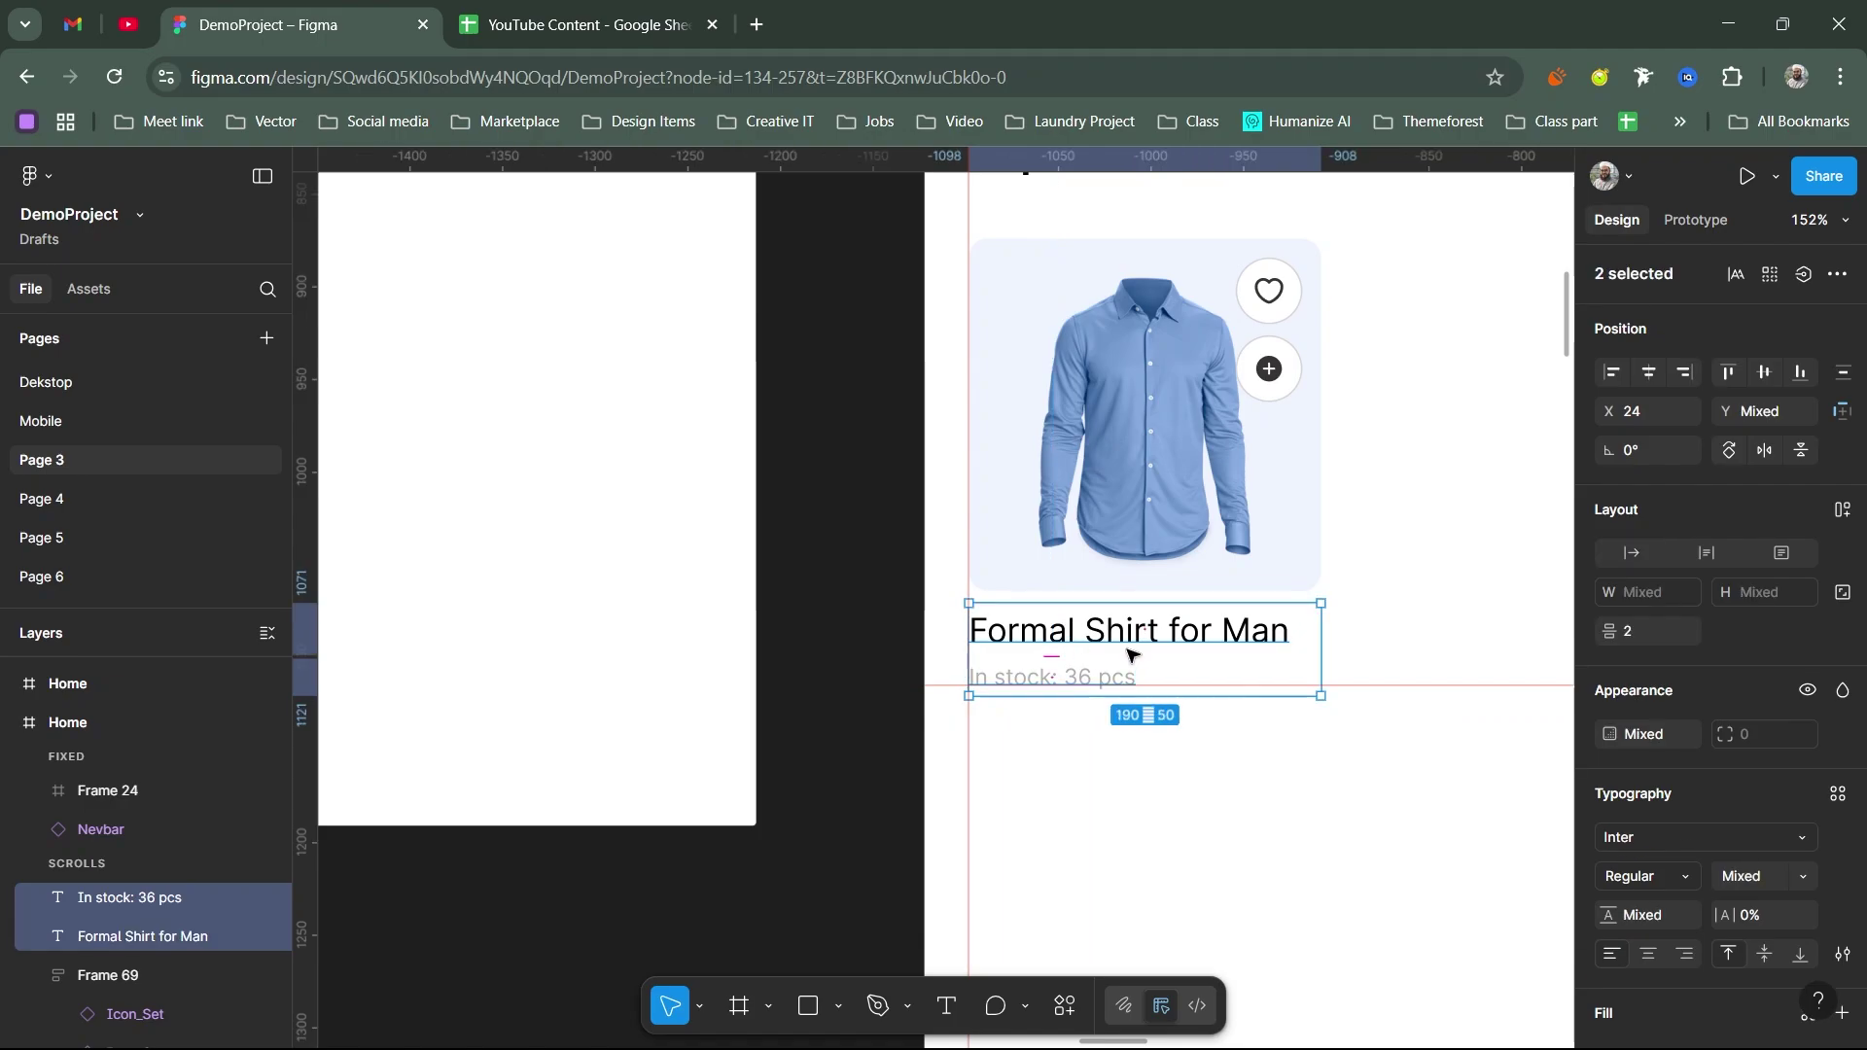
pyautogui.moveTo(1637, 628); pyautogui.dragTo(1630, 639)
pyautogui.click(1634, 634)
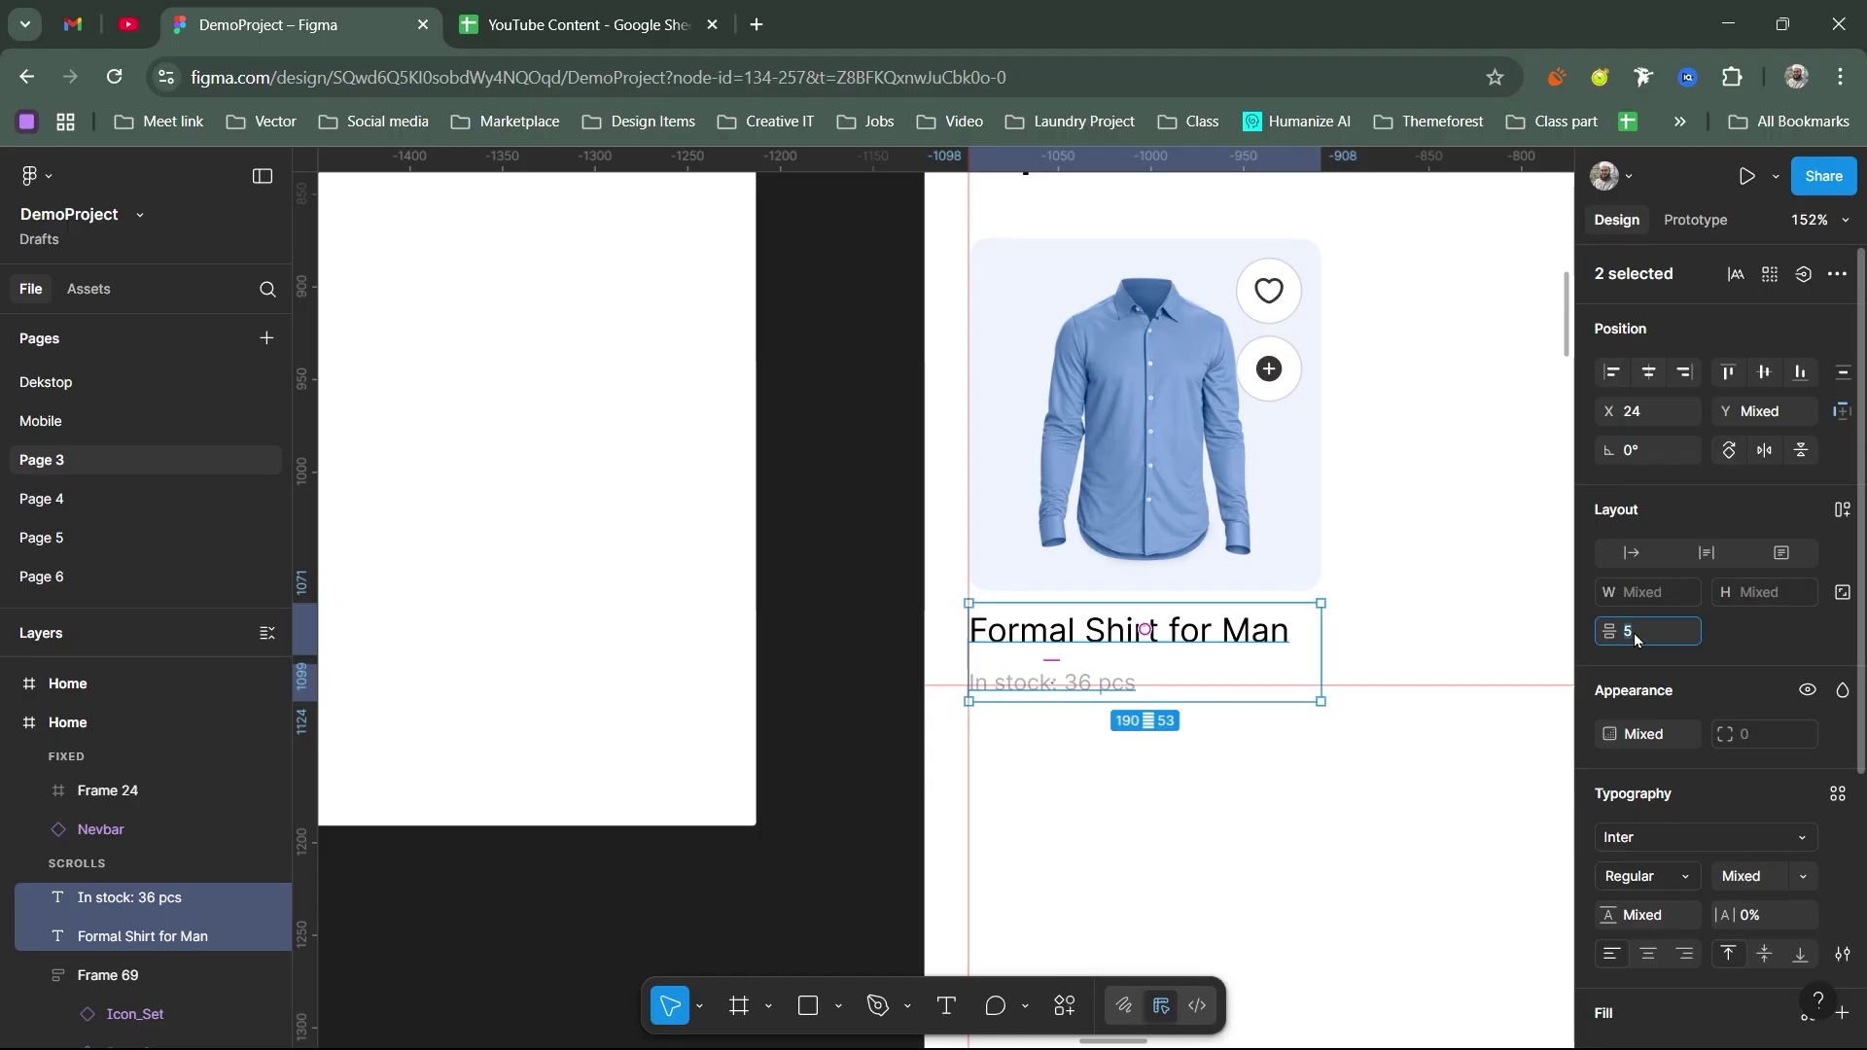
pyautogui.write('4')
pyautogui.press('Return')
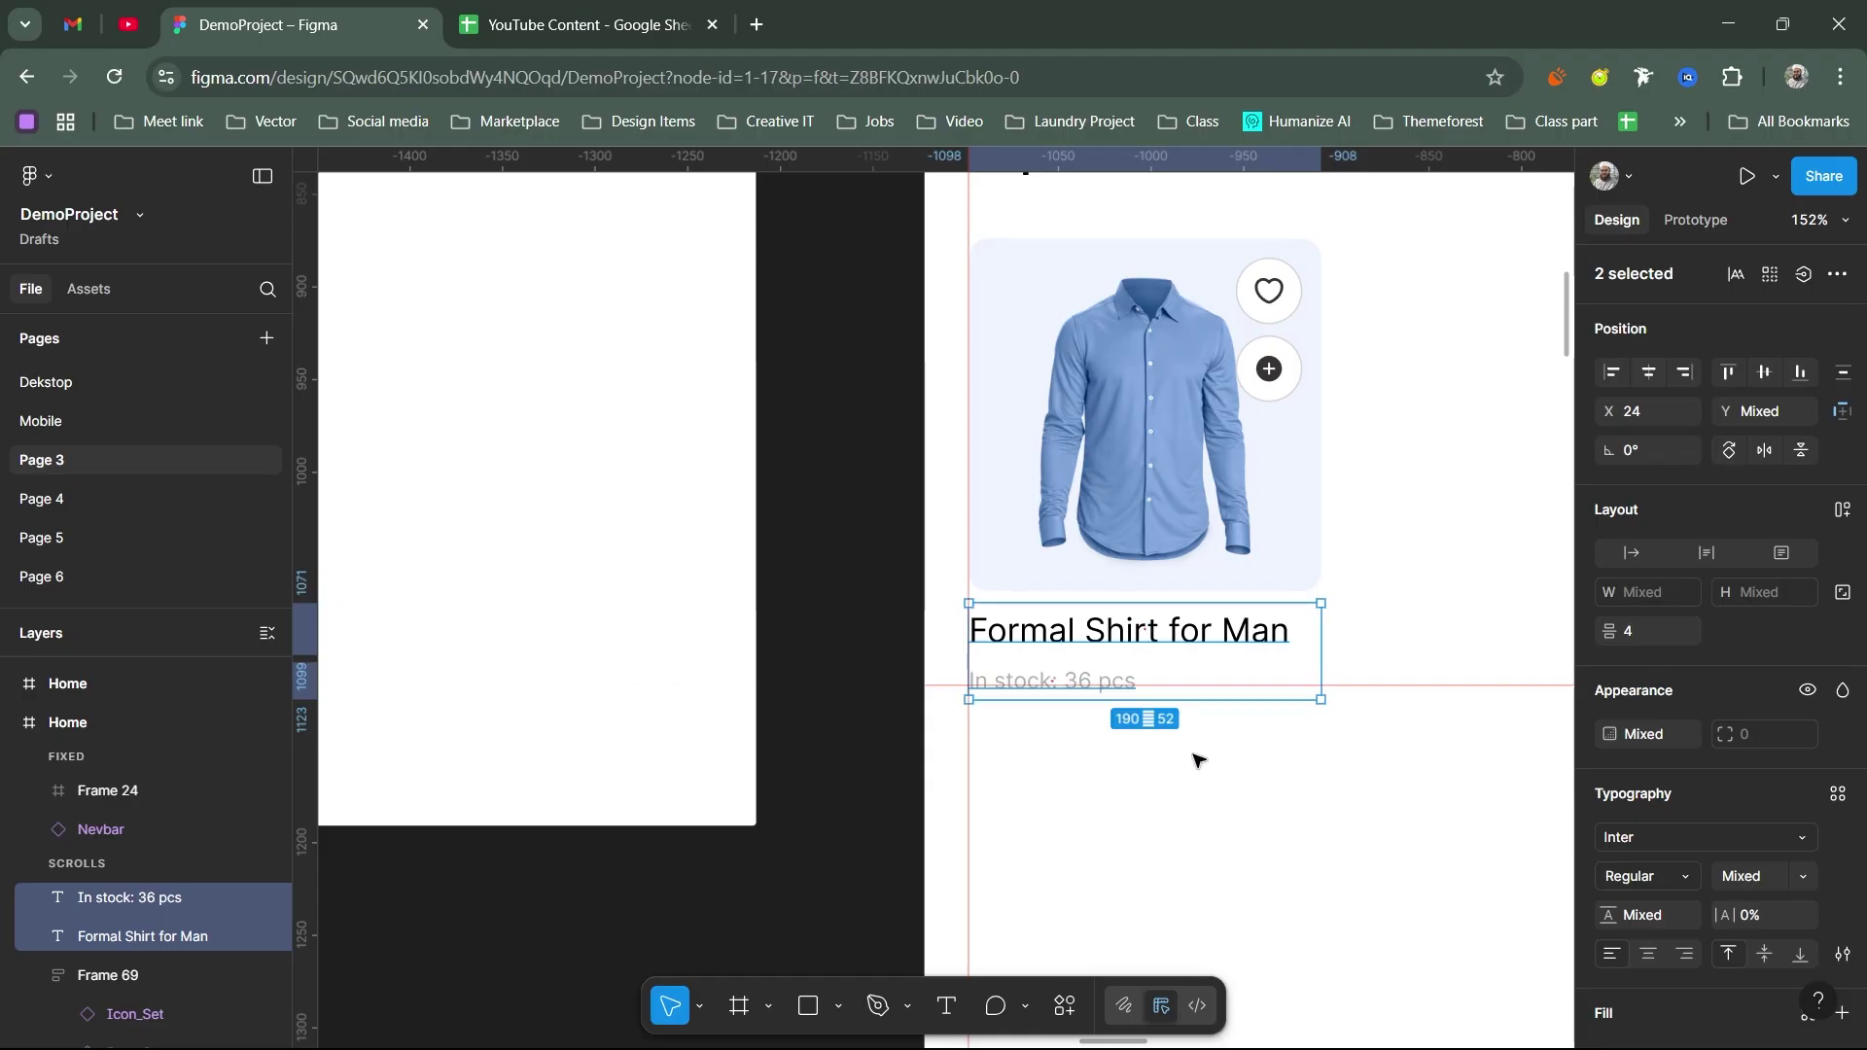
pyautogui.click(1201, 754)
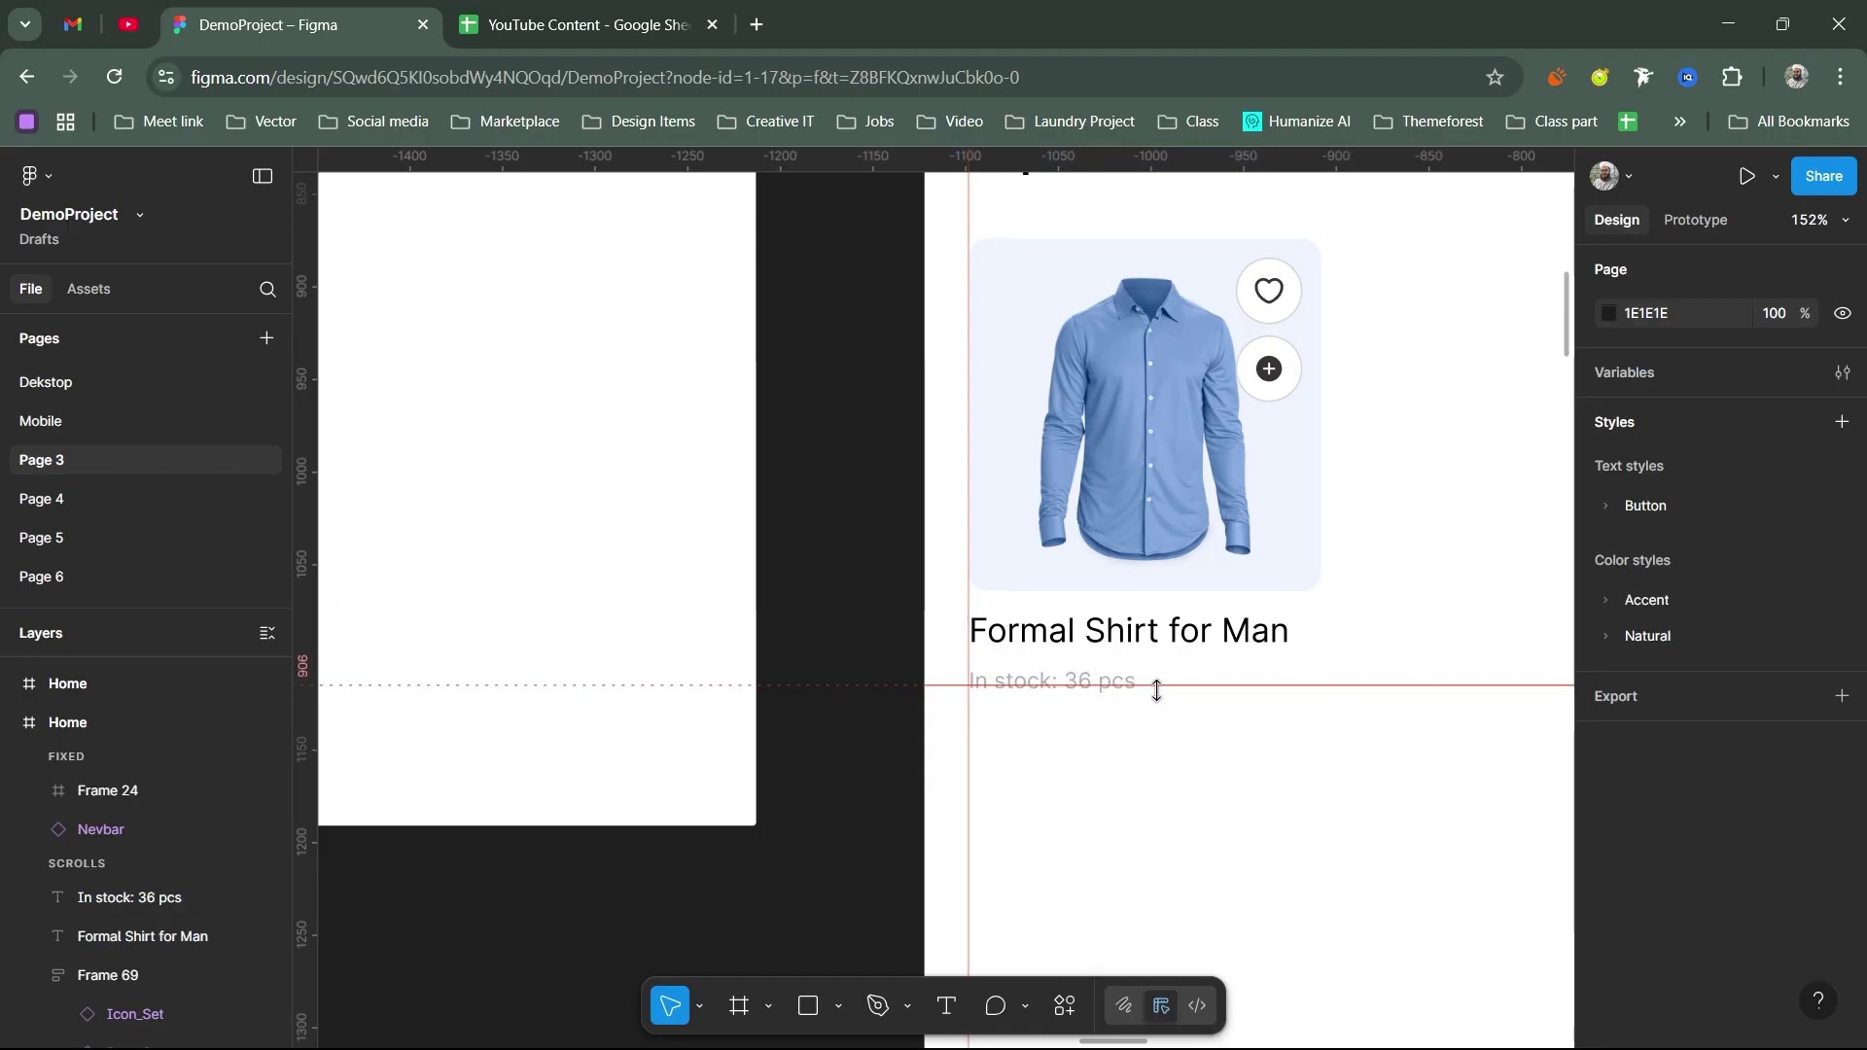
# Step: Duplicate the stock label beside the original at X 134, Y 894 and change the copy's text to "4.9 (45 Rivew)"
pyautogui.click(1080, 671)
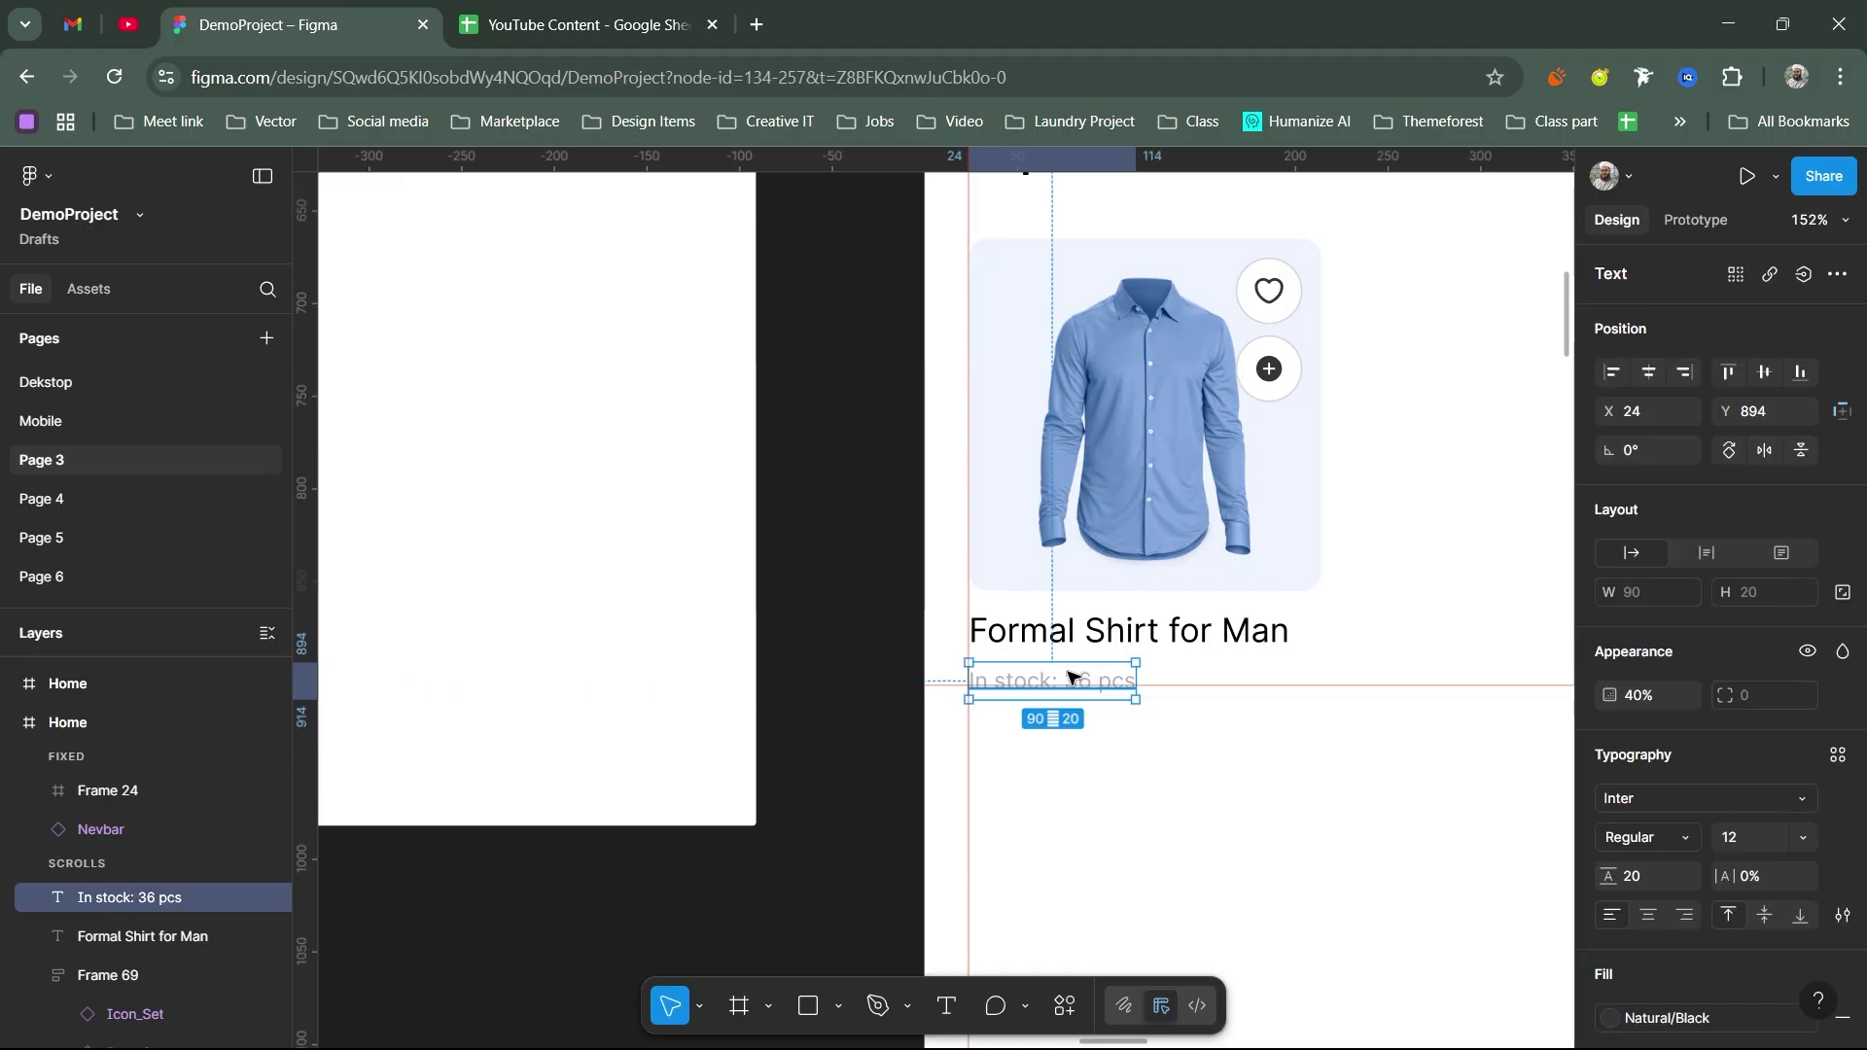
pyautogui.moveTo(1079, 671); pyautogui.dragTo(1279, 680)
pyautogui.press('Escape')
pyautogui.click(1279, 671)
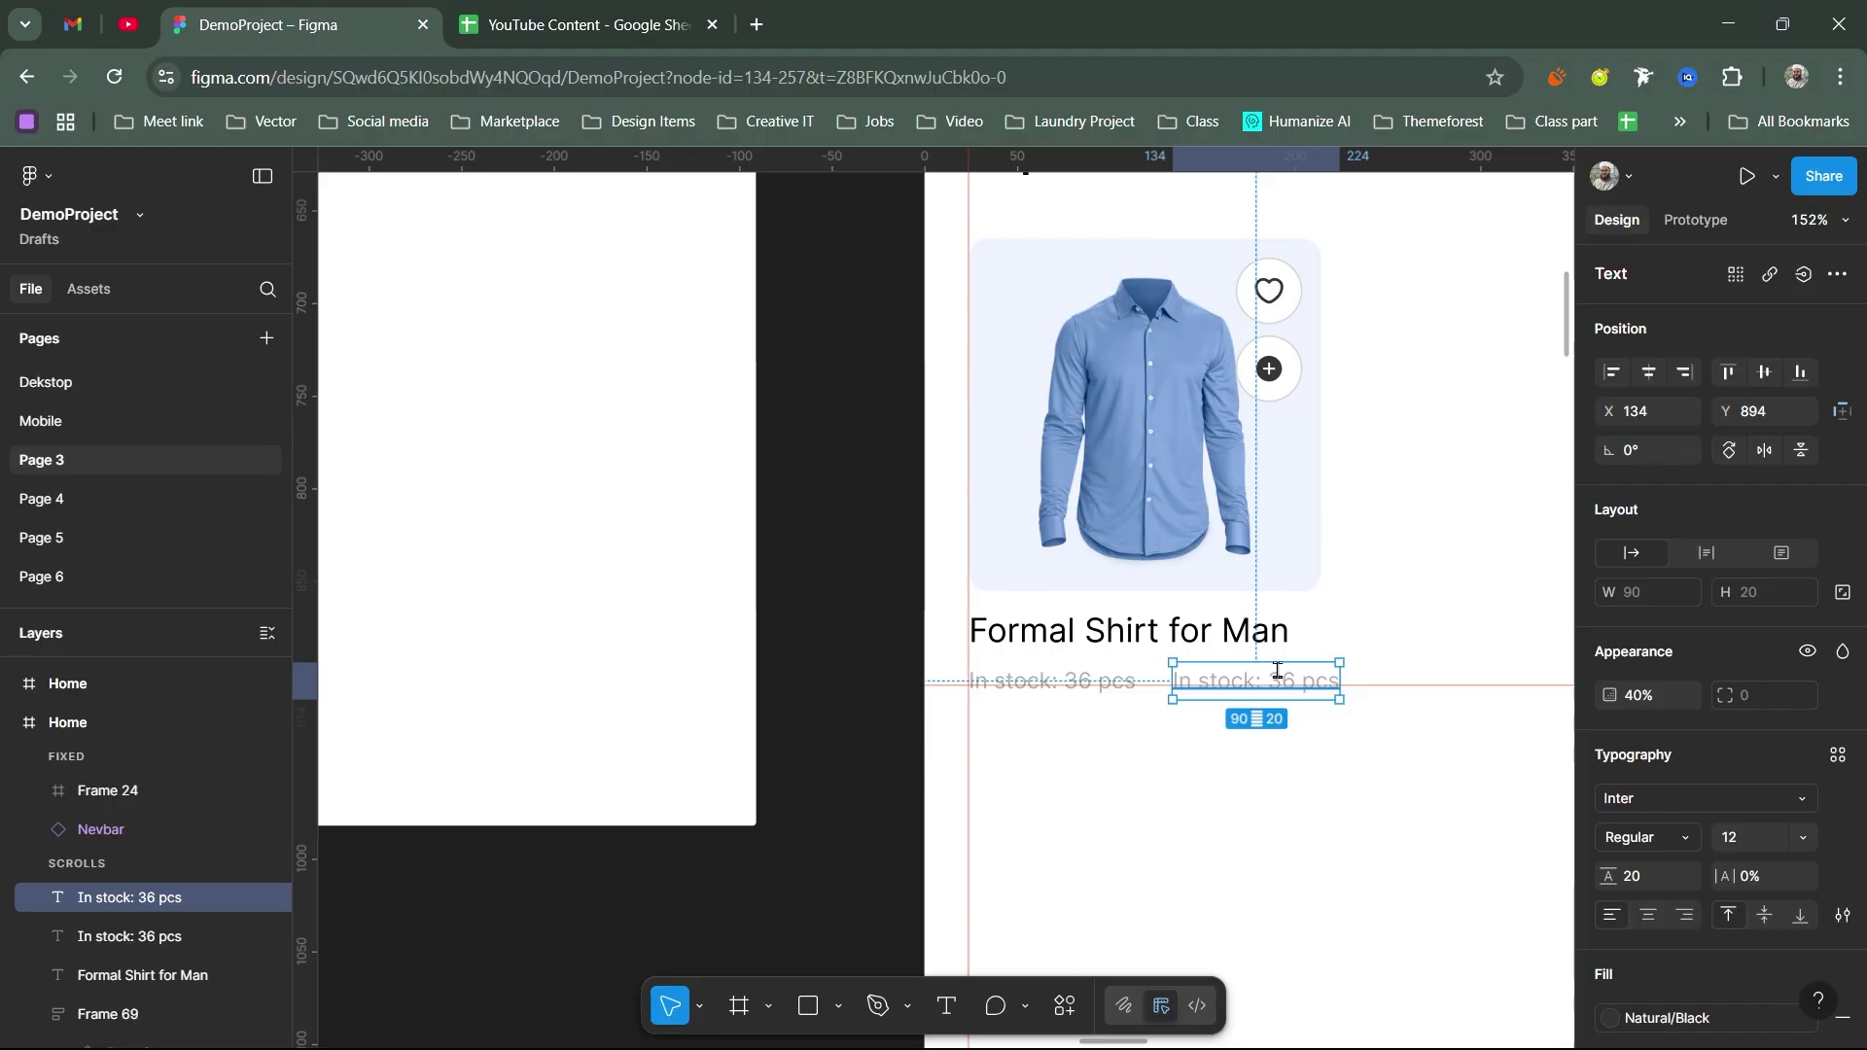
pyautogui.doubleClick(1279, 667)
pyautogui.write('4.')
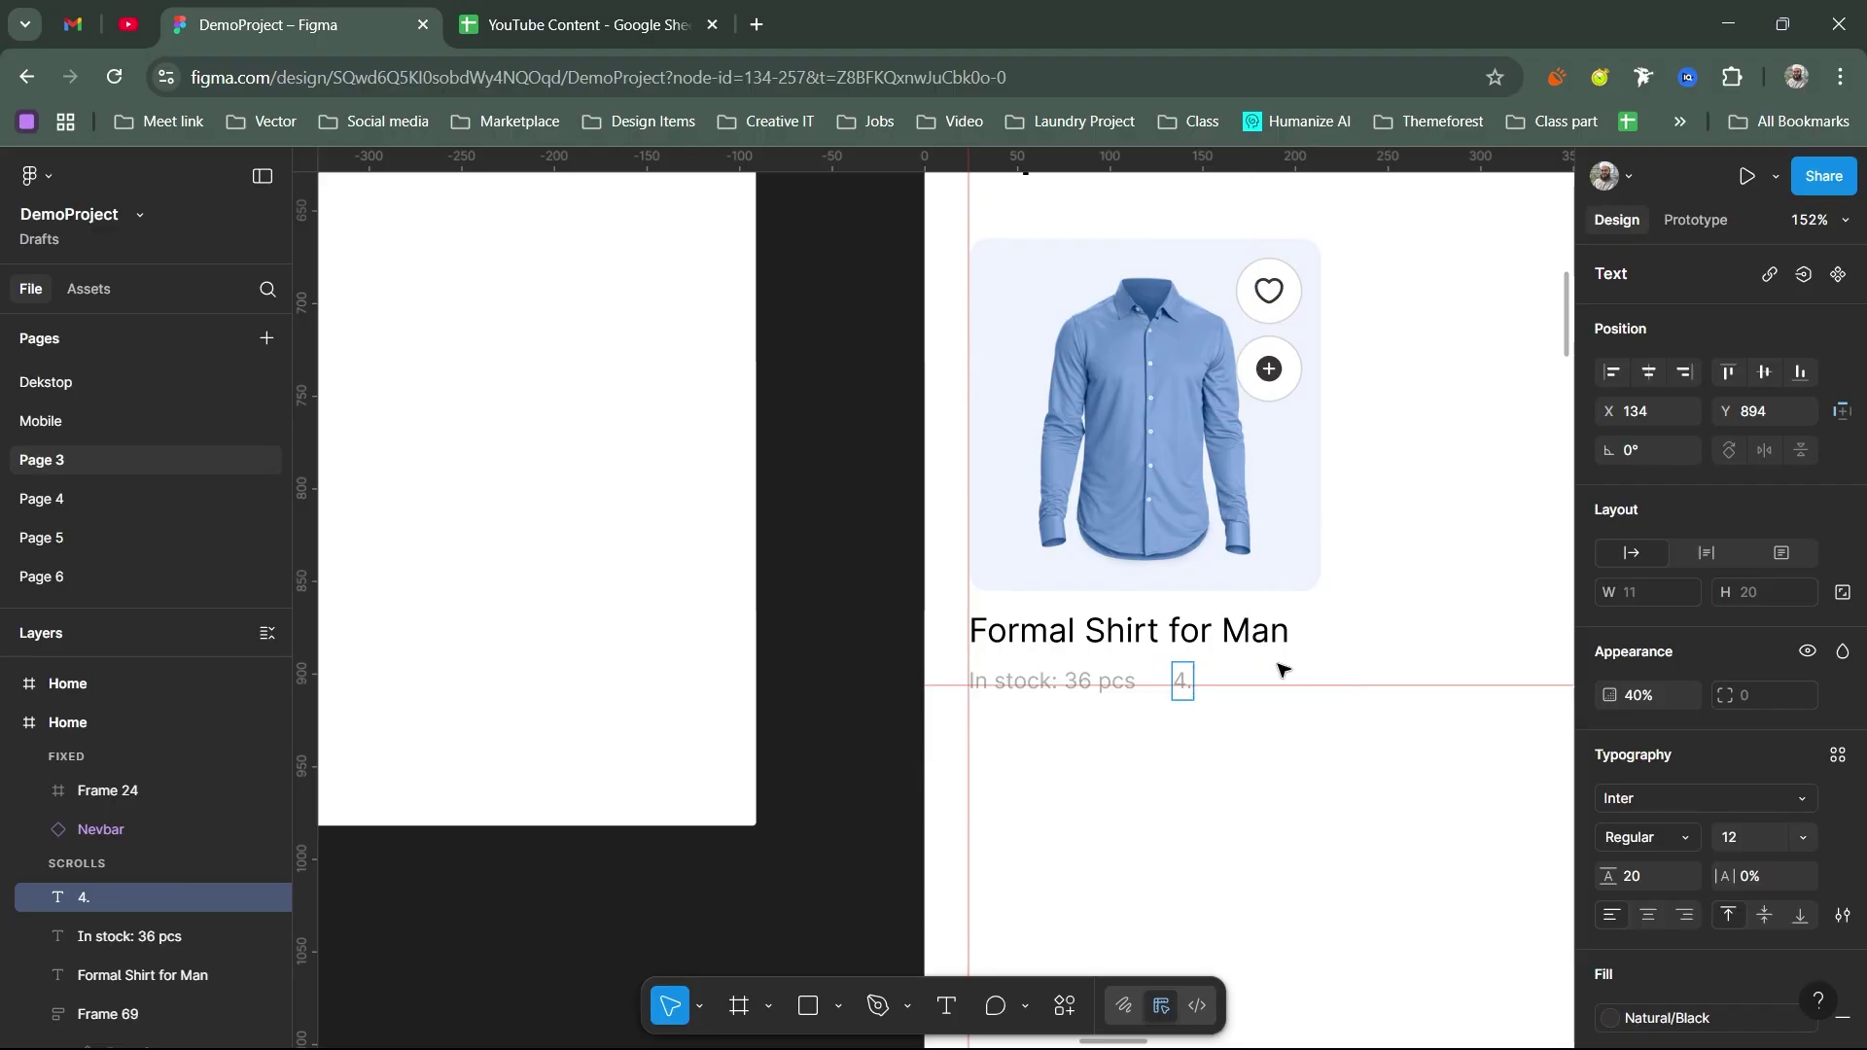
pyautogui.write('9 (45 R')
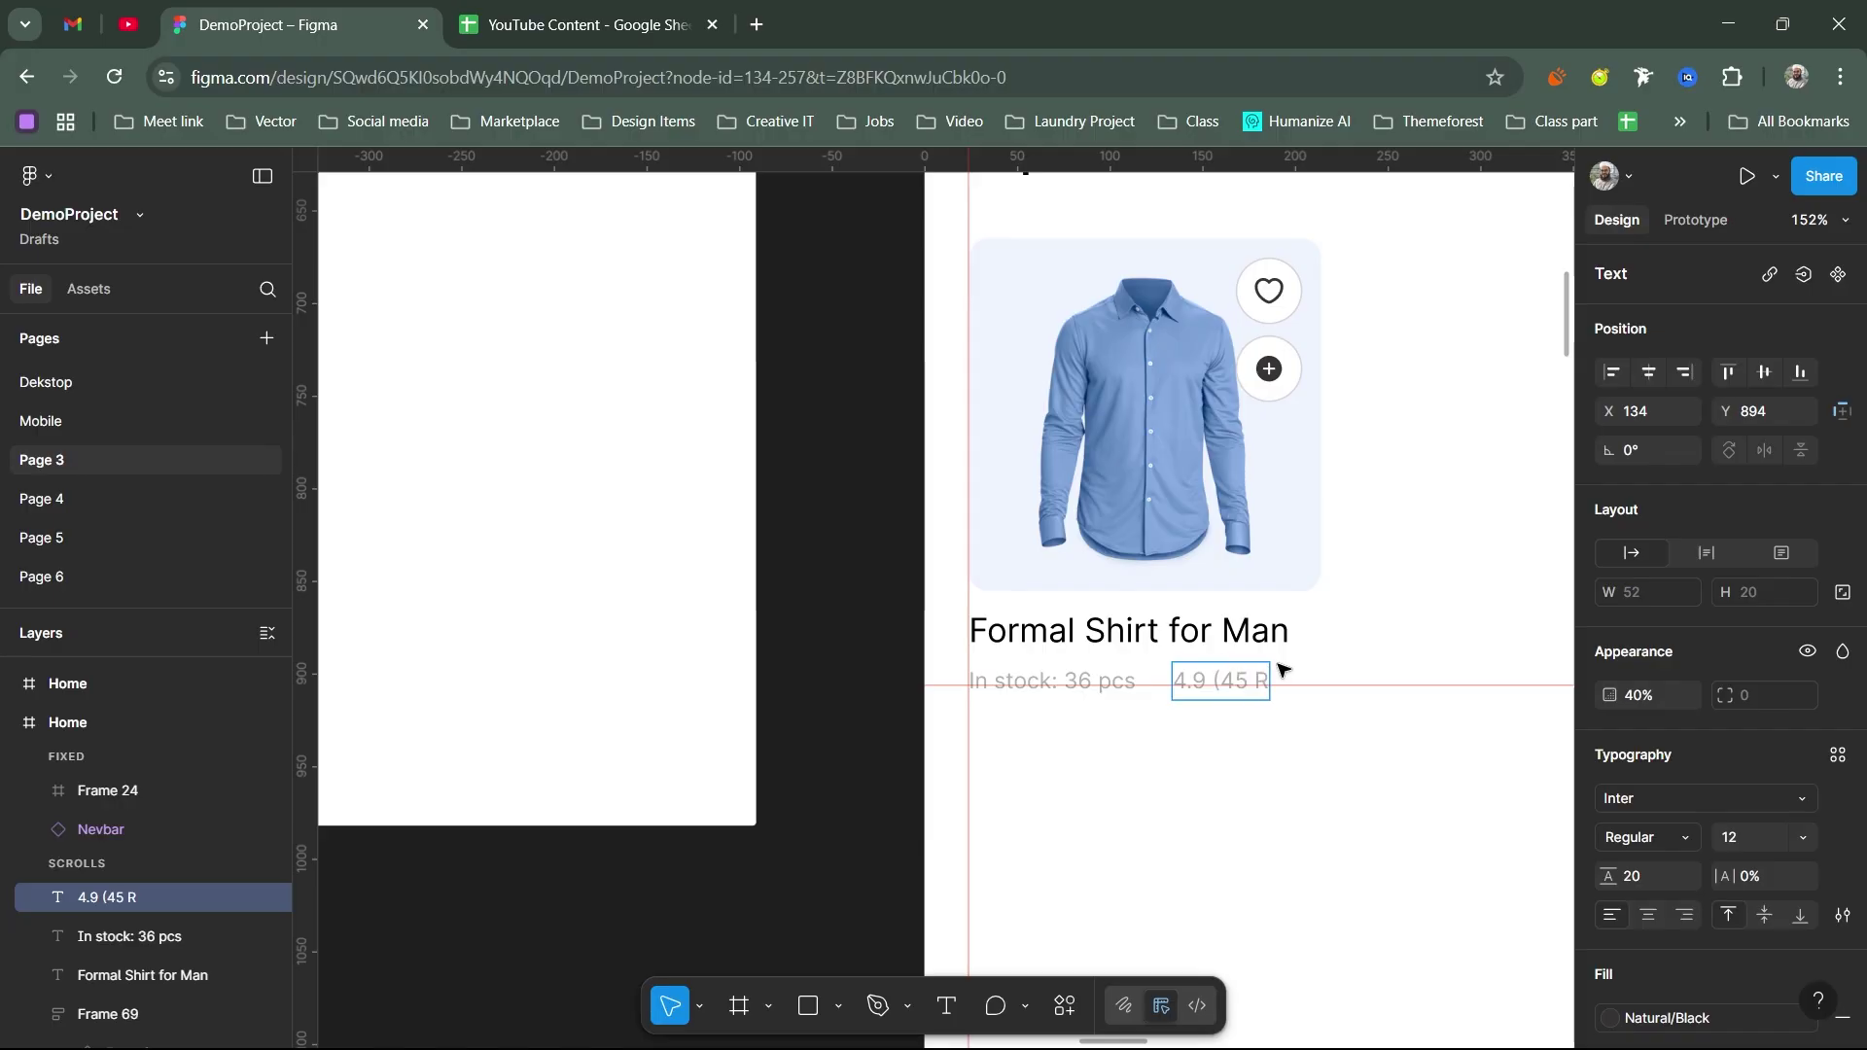
pyautogui.write('ivew)')
pyautogui.press('Escape')
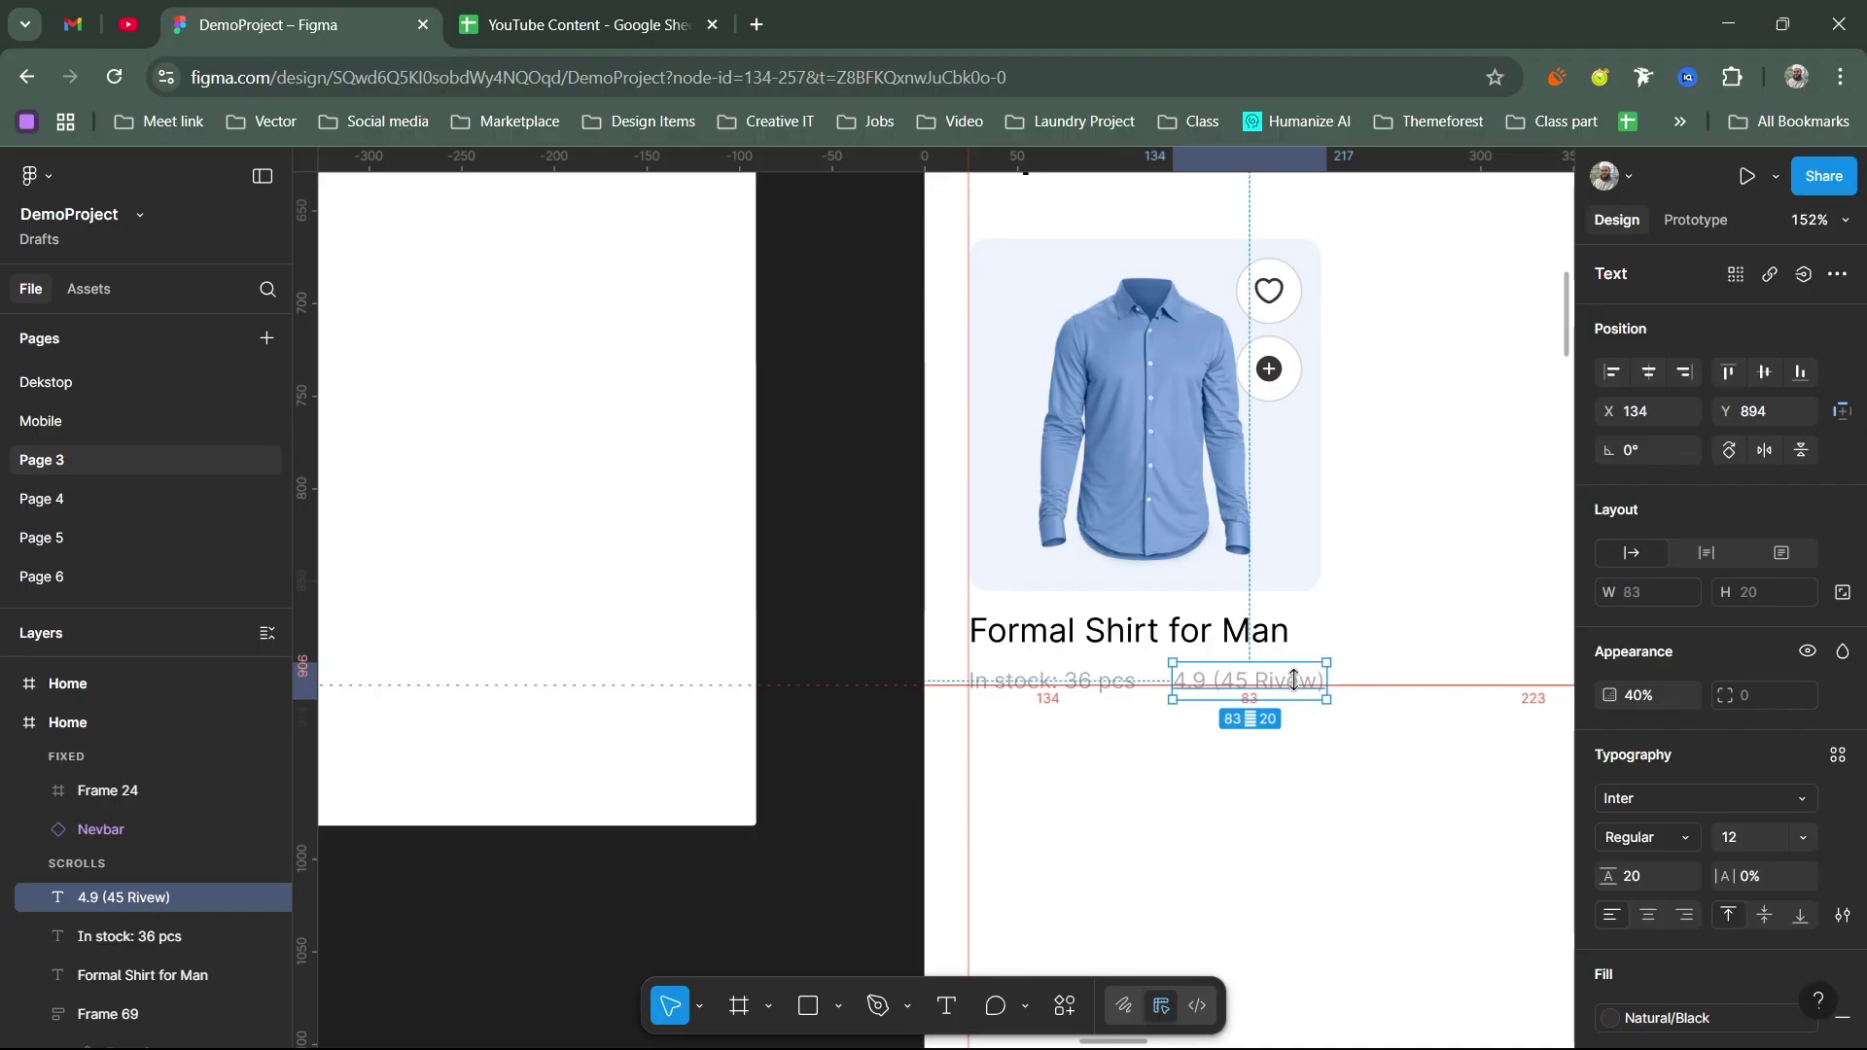
# Step: Correct the misspelled word in the rating label so it reads "4.9 (45 Review)"
pyautogui.press('Escape')
pyautogui.keyDown('ctrl'); pyautogui.scroll(5, 1297, 683); pyautogui.keyUp('ctrl')
pyautogui.doubleClick(1298, 683)
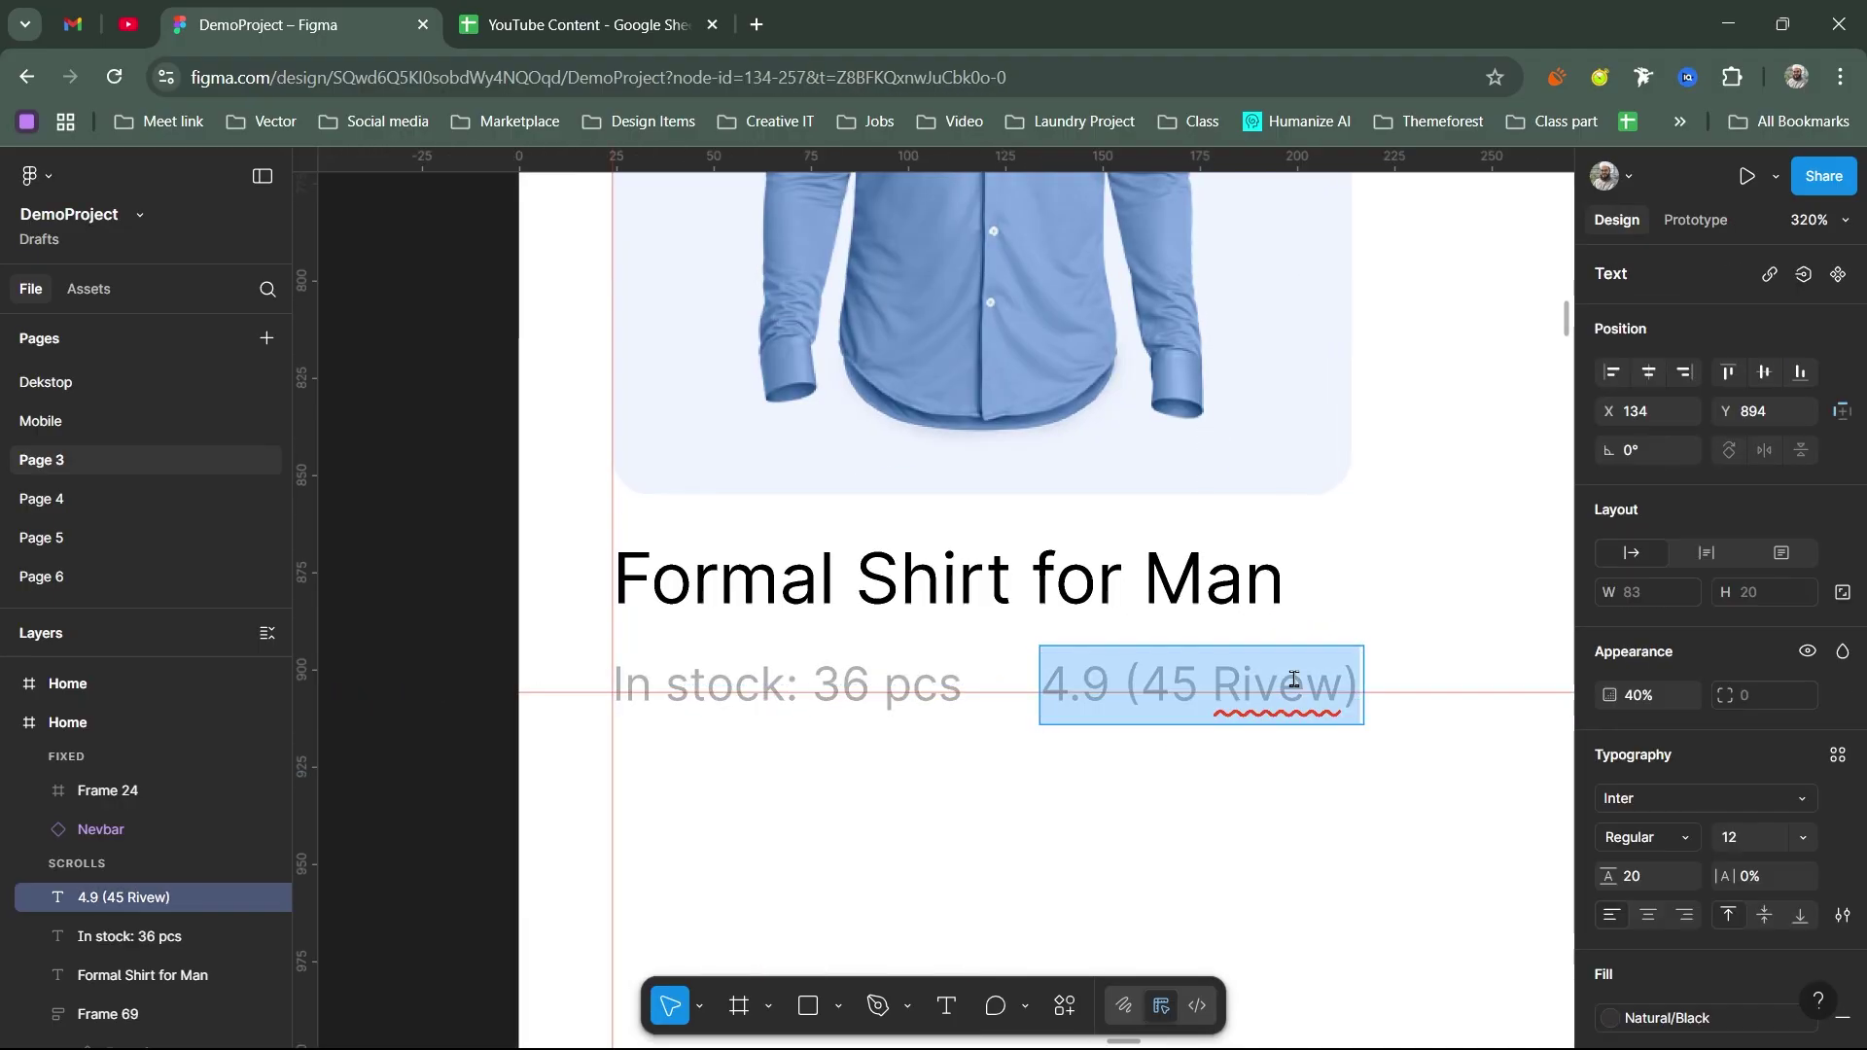
pyautogui.click(1300, 681)
pyautogui.rightClick(1300, 681)
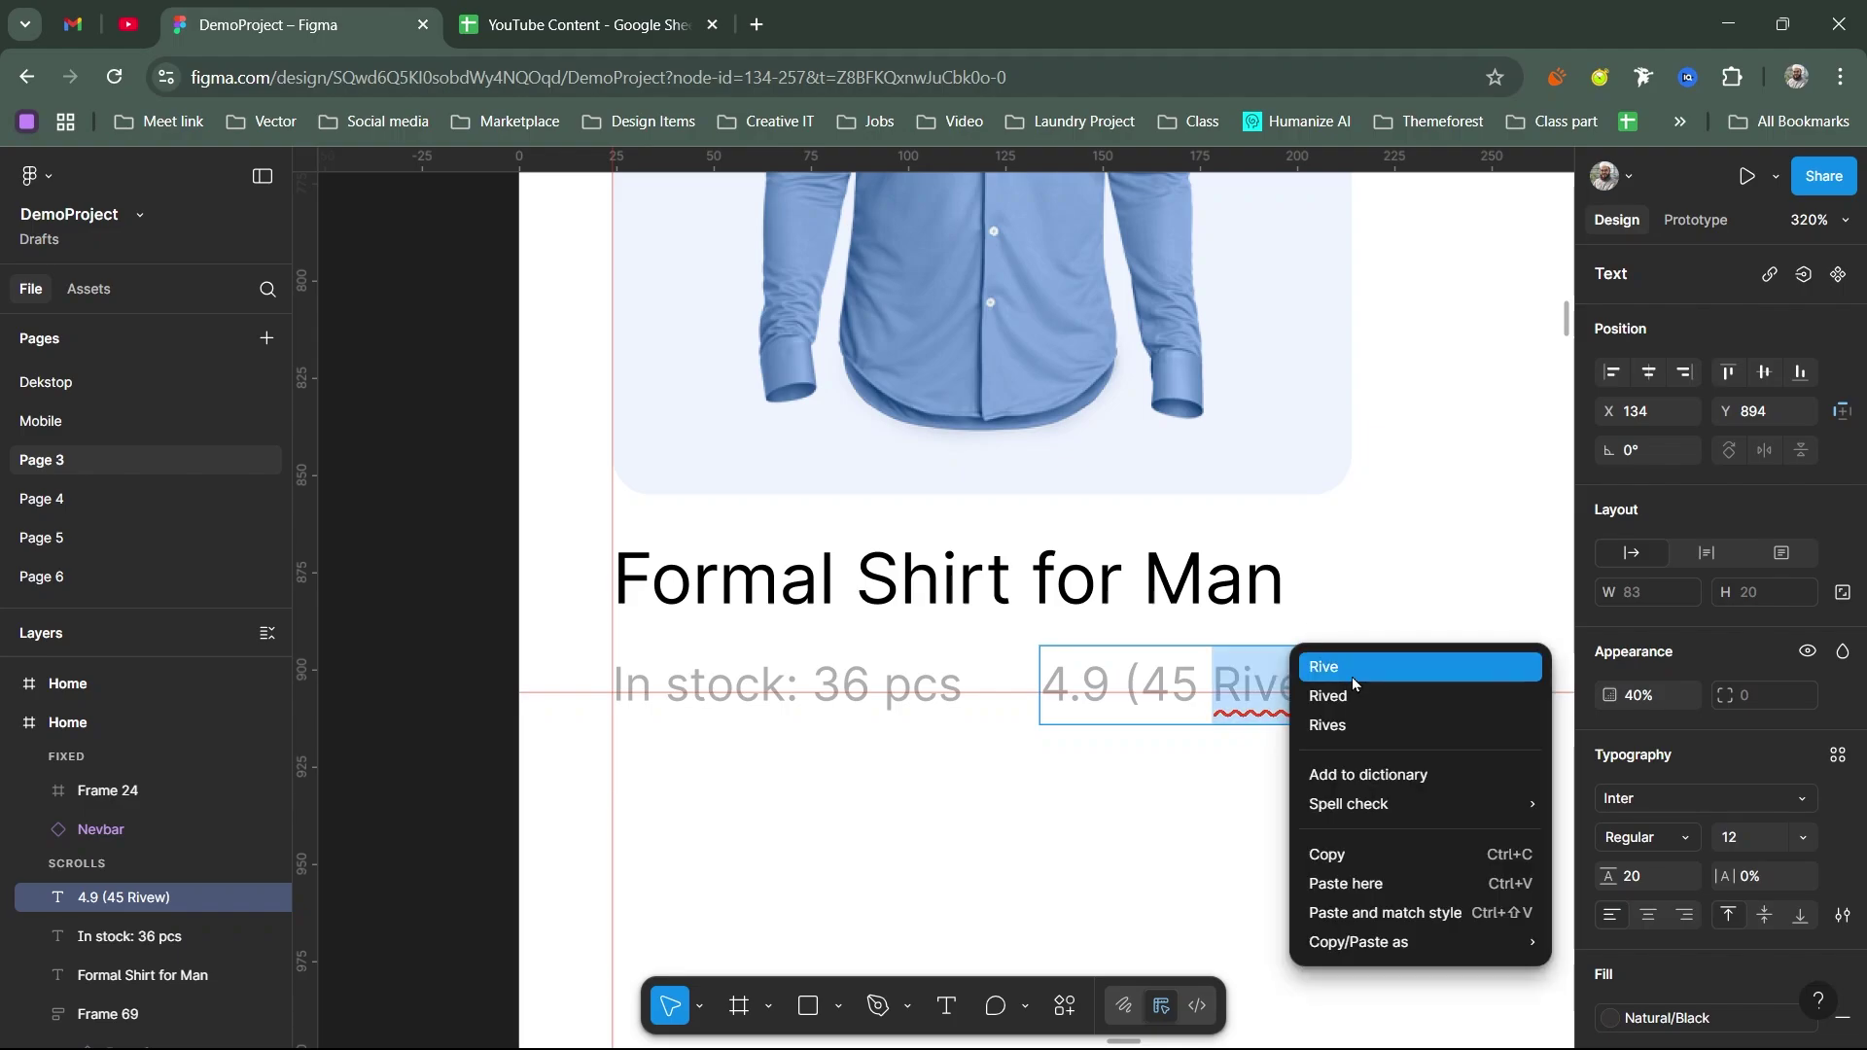
pyautogui.click(1210, 679)
pyautogui.moveTo(1212, 681); pyautogui.dragTo(1331, 681)
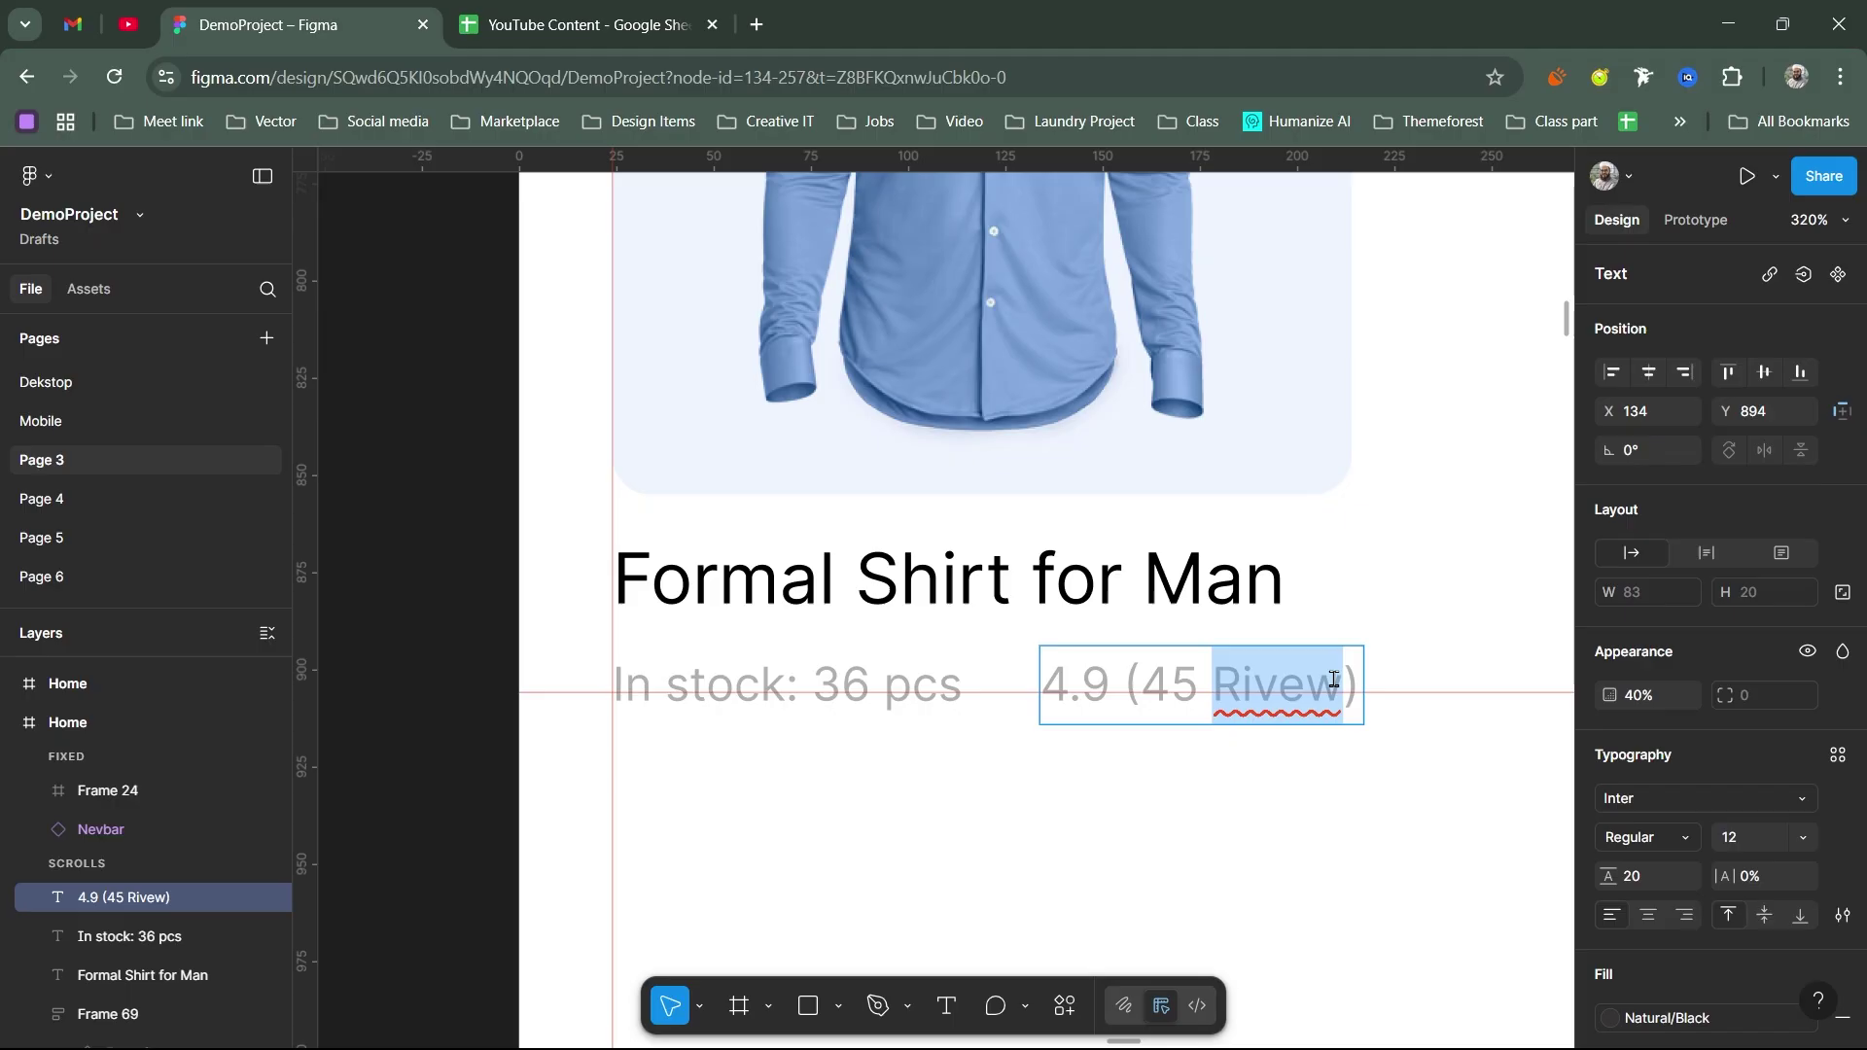
pyautogui.write('Review')
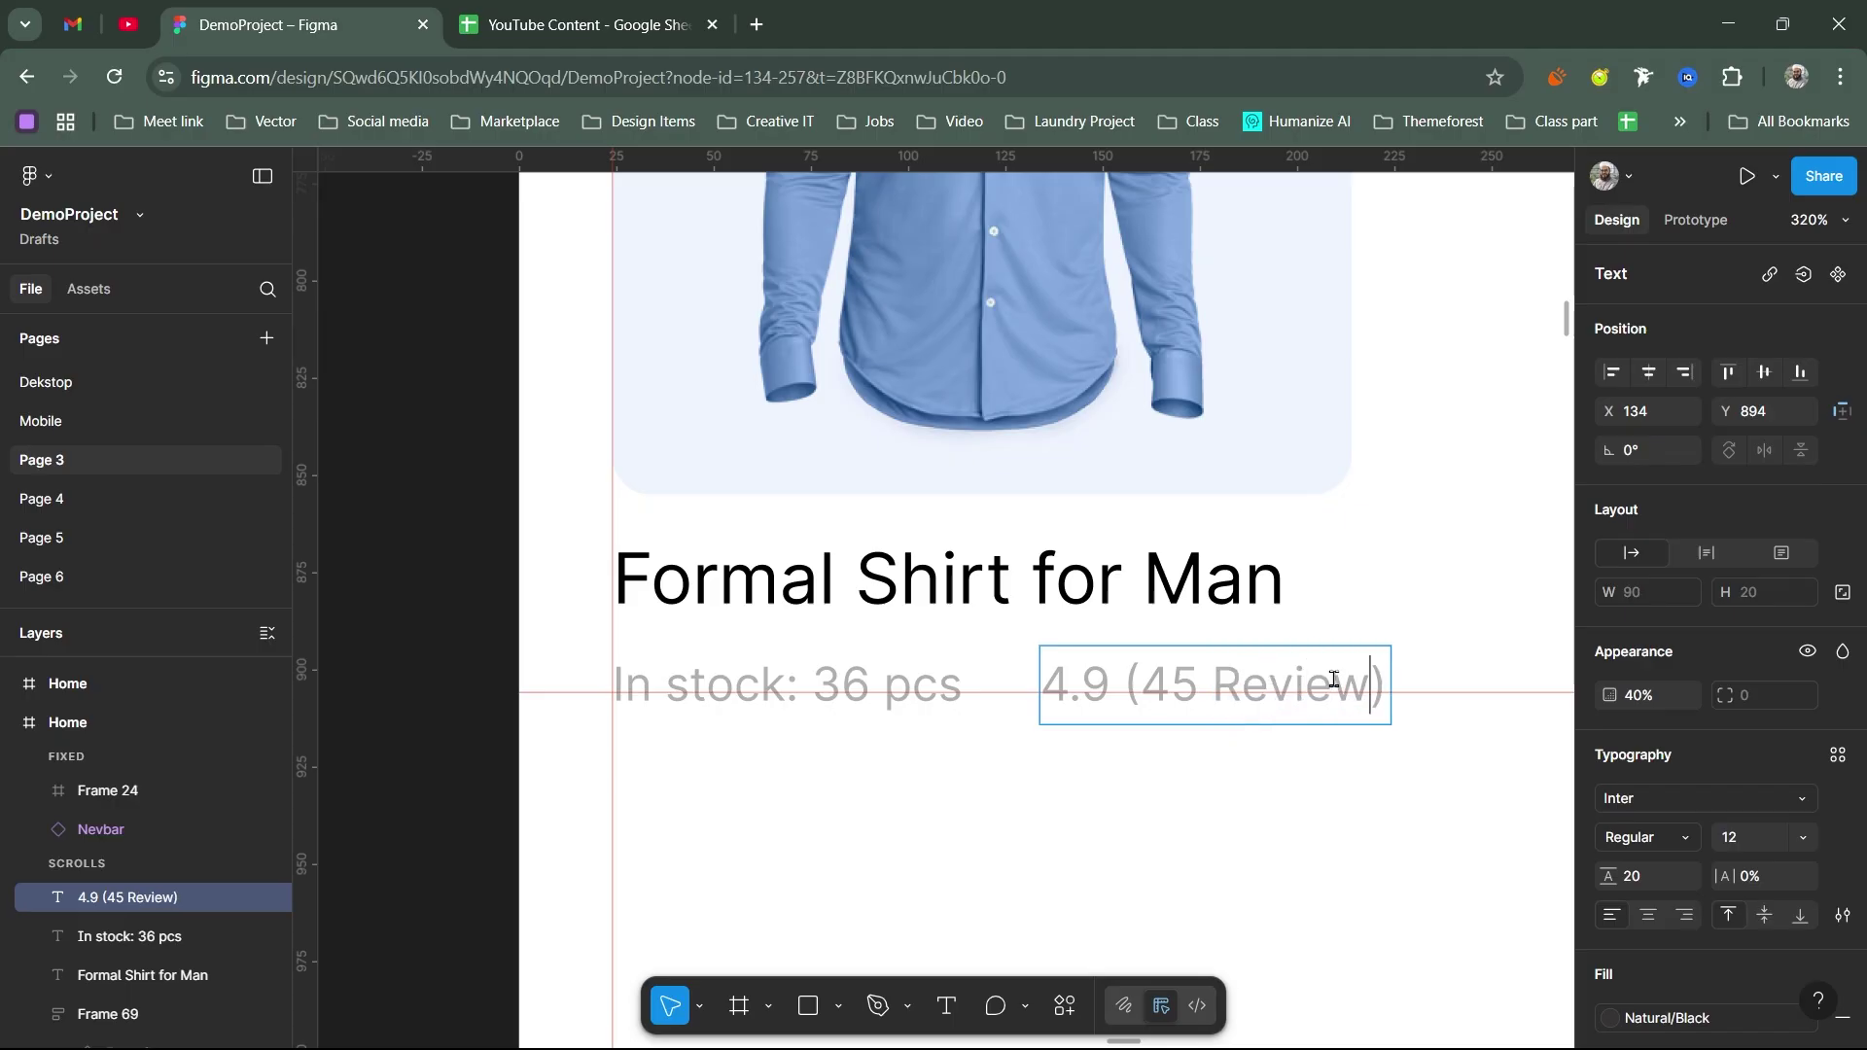
# Step: Shorten the rating label to "4.9 (45)" and shift it along its row to X 169
pyautogui.press('Escape')
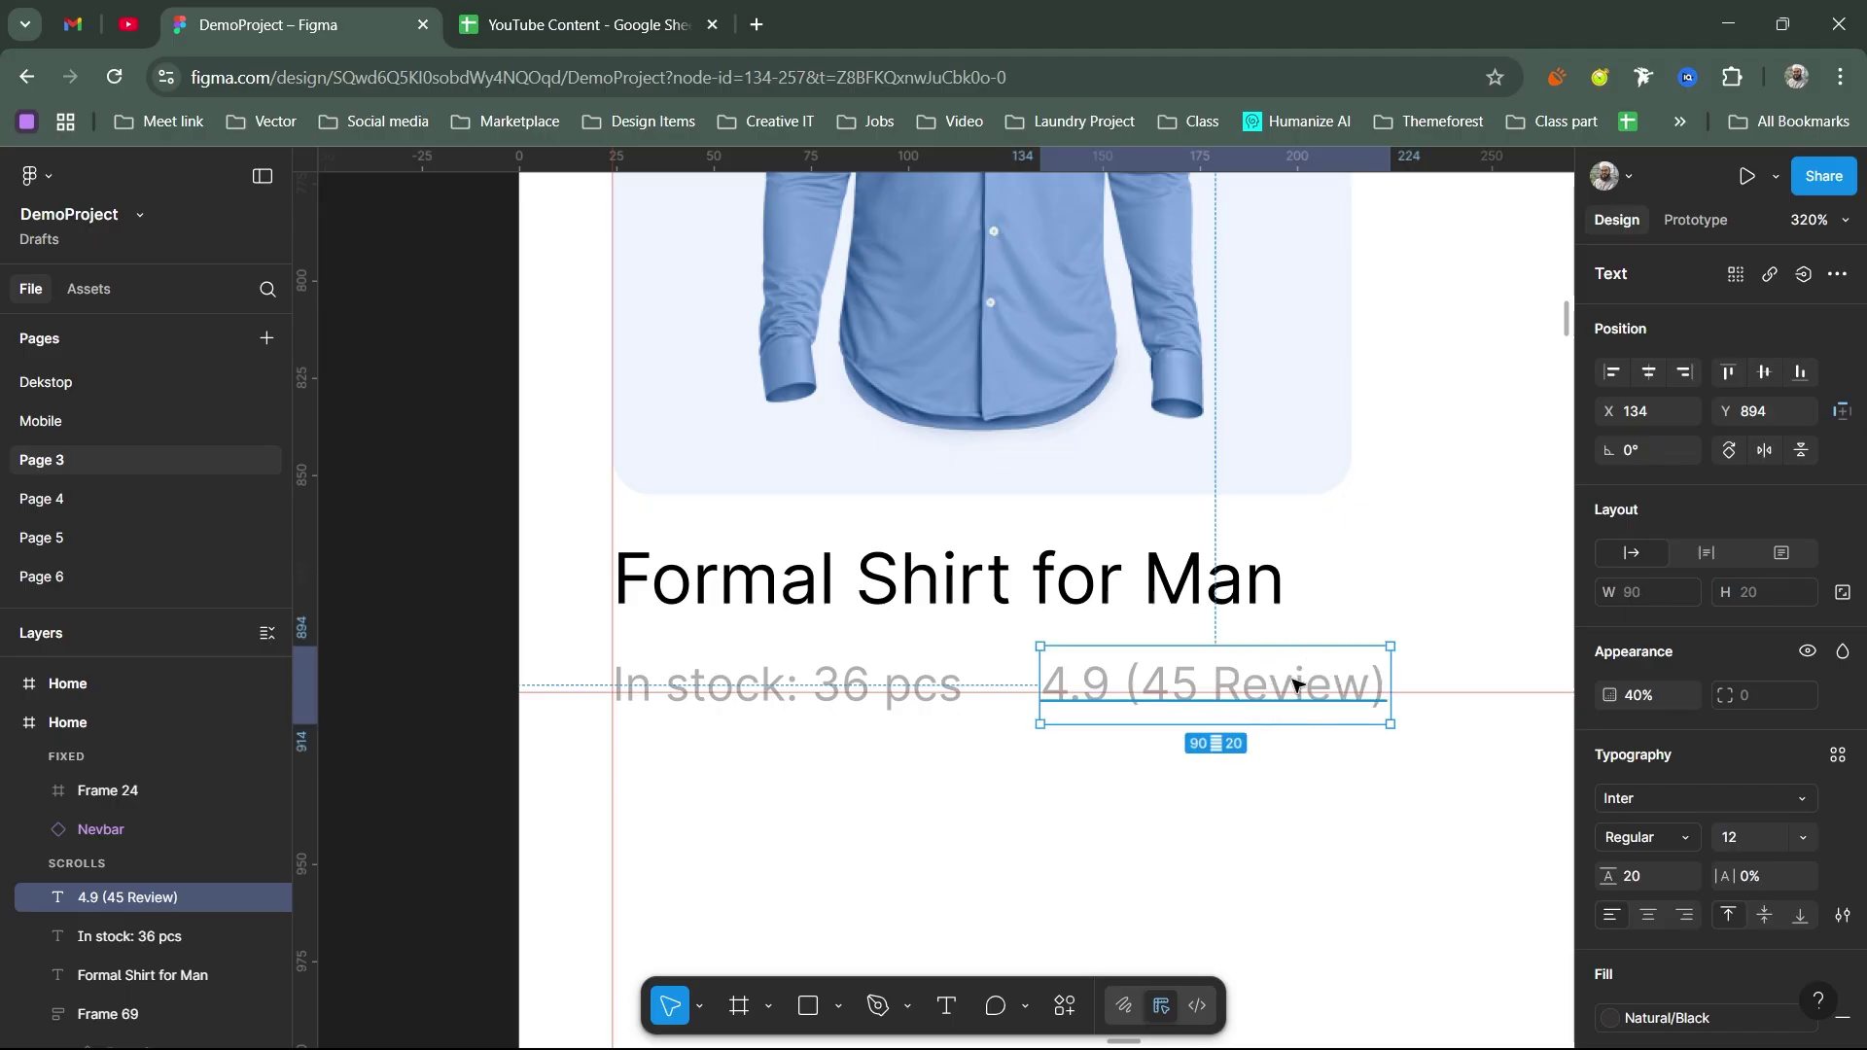
pyautogui.press('Escape')
pyautogui.click(1229, 671)
pyautogui.press('Return')
pyautogui.press('Escape')
pyautogui.doubleClick(1214, 683)
pyautogui.moveTo(1214, 680); pyautogui.dragTo(1374, 684)
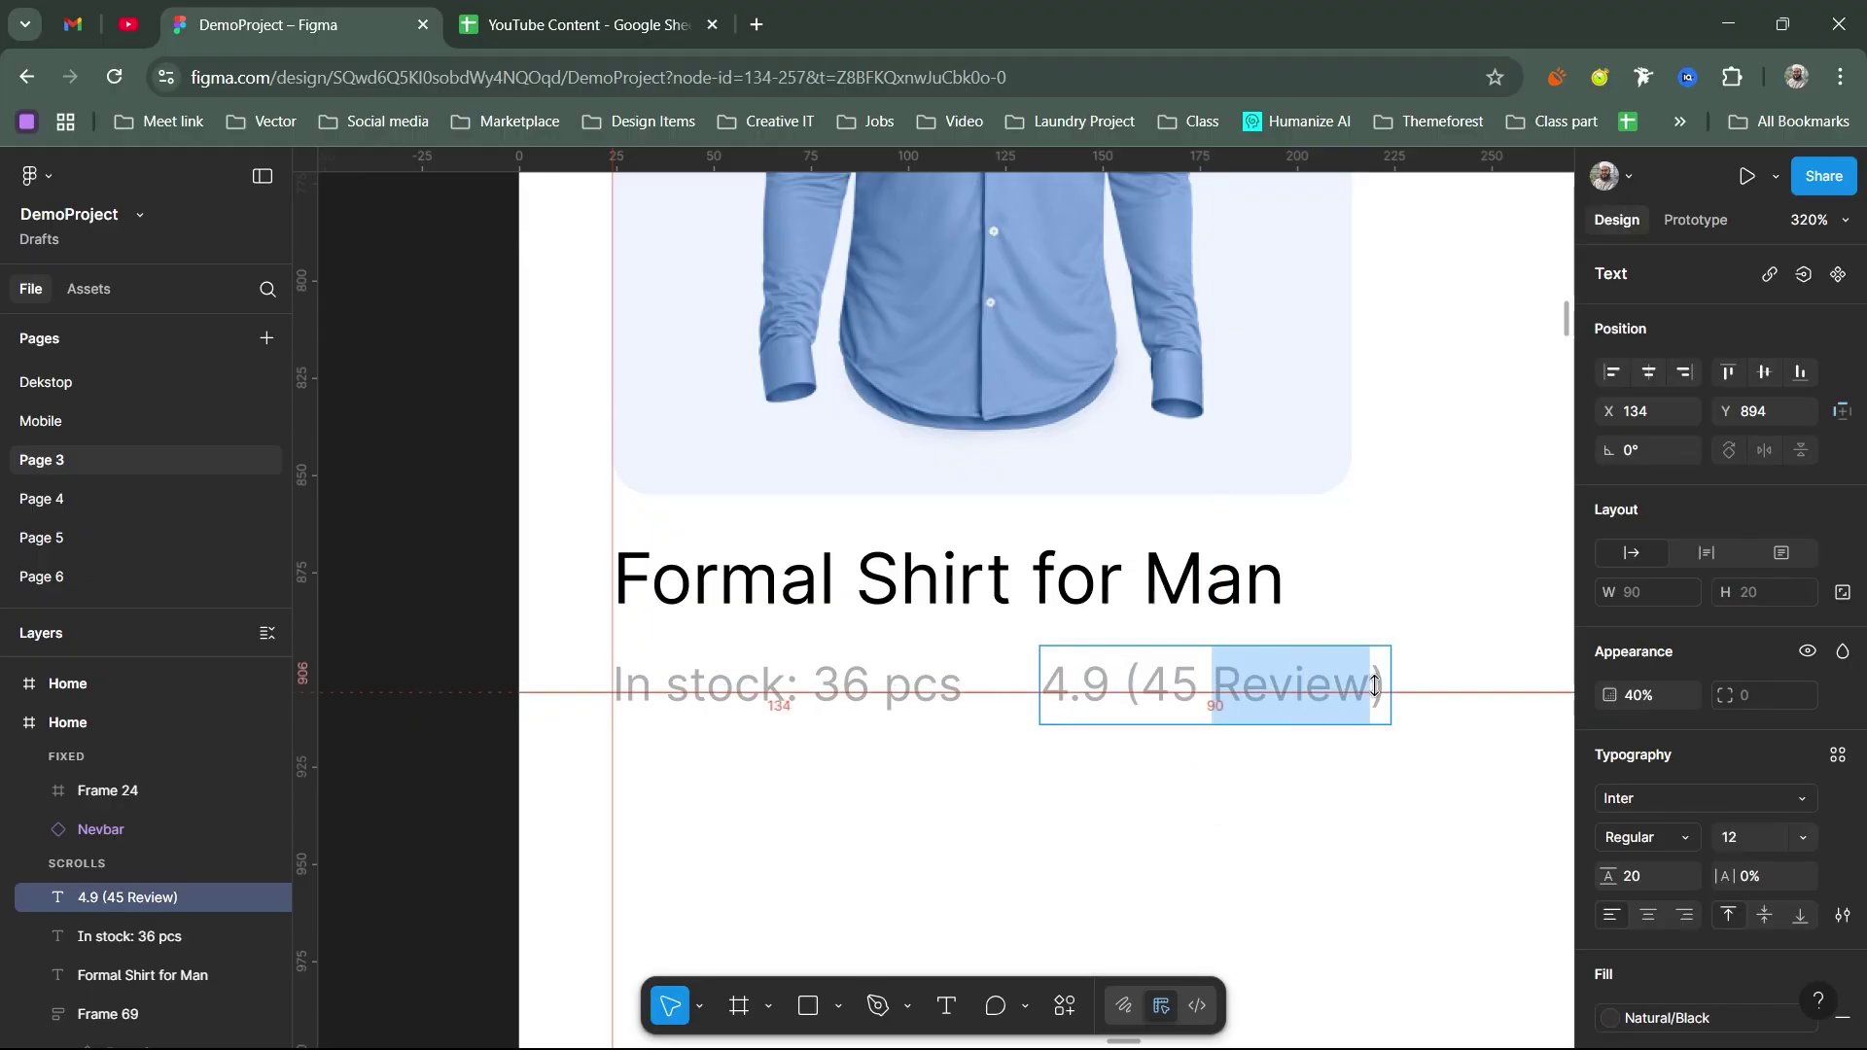
pyautogui.press('BackSpace')
pyautogui.press('BackSpace')
pyautogui.press('Escape')
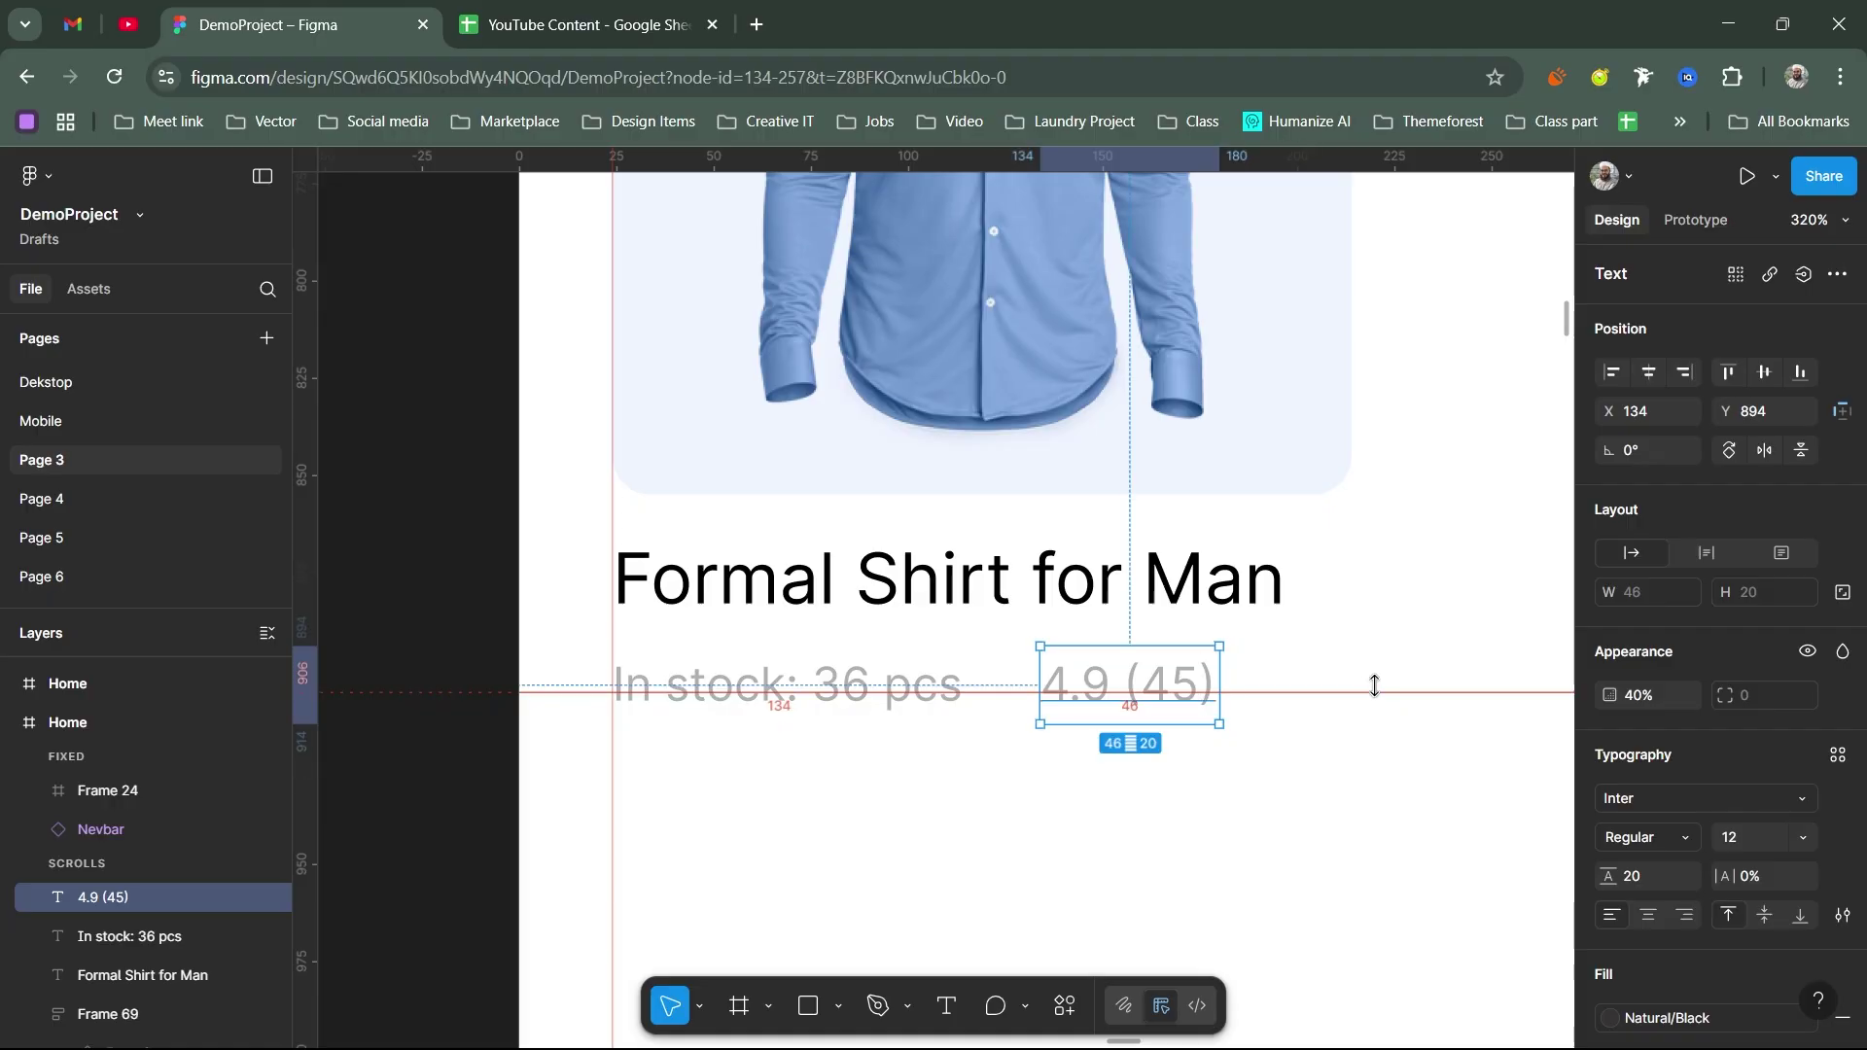
pyautogui.moveTo(1239, 673); pyautogui.dragTo(1309, 675)
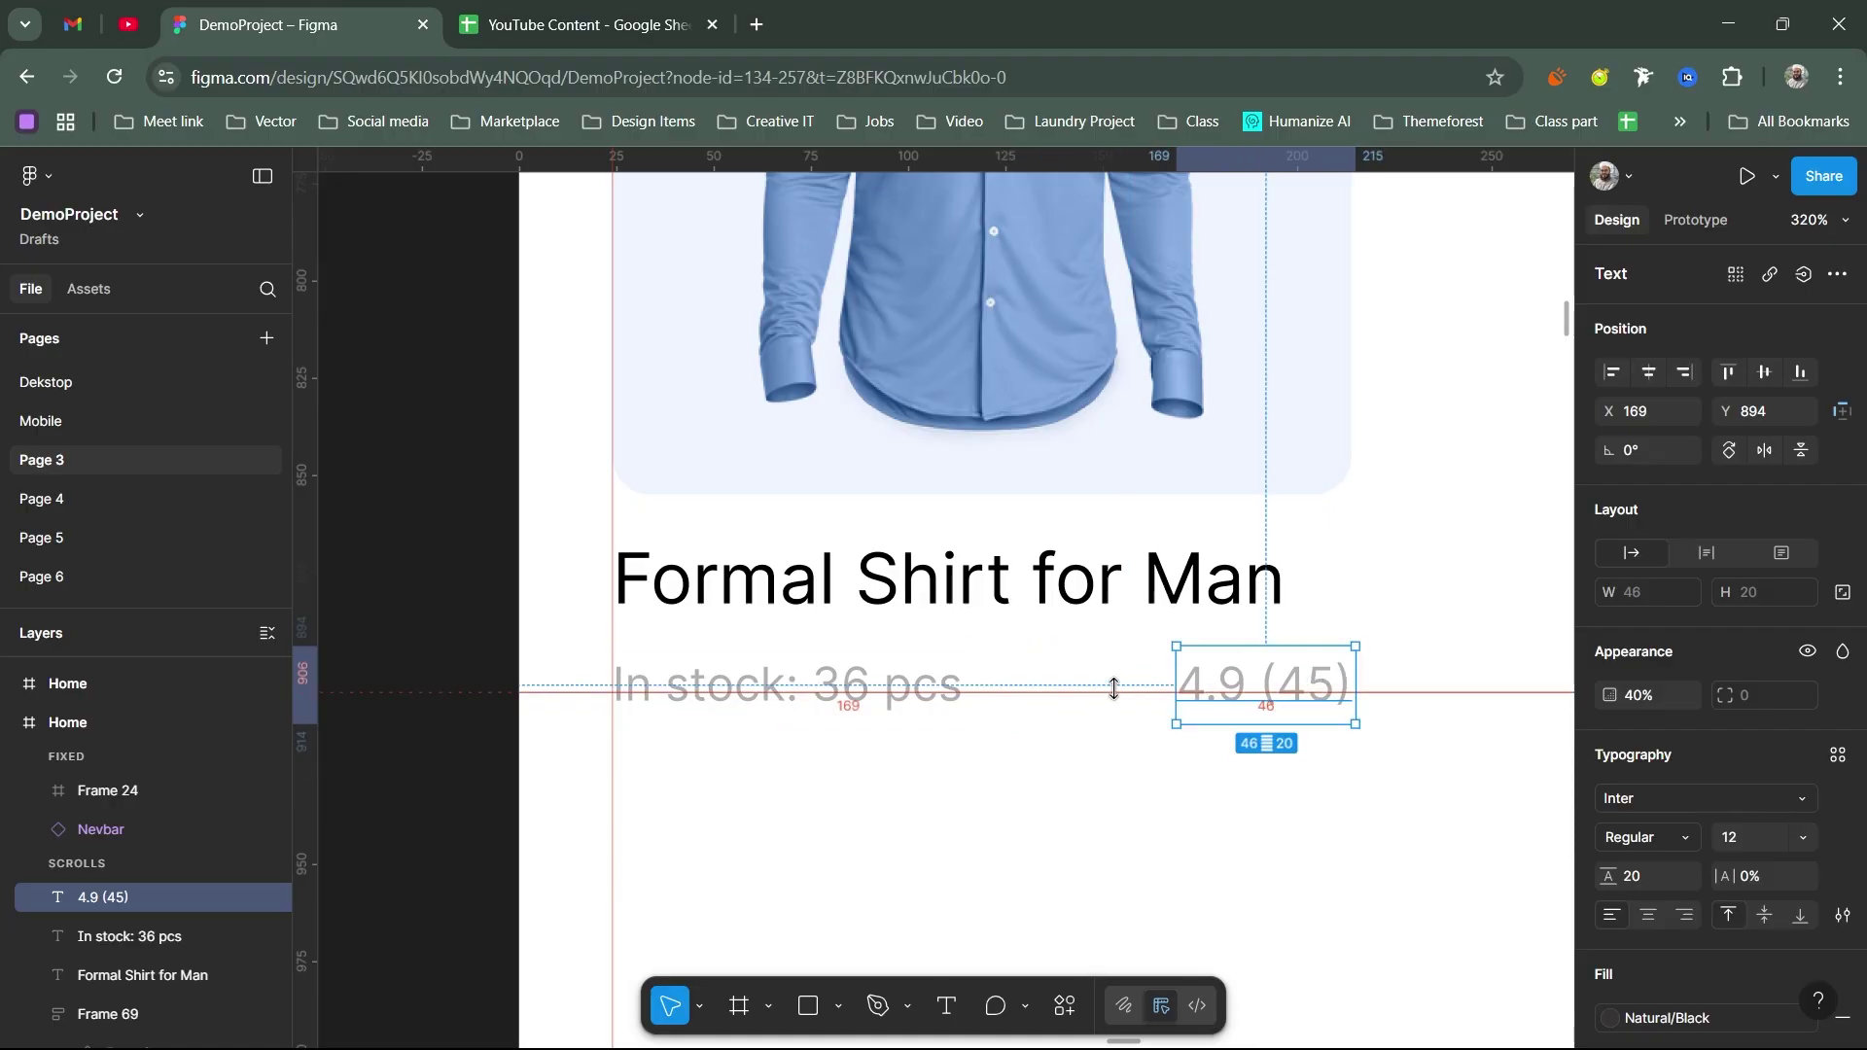
# Step: Draw a 10 × 10 star below the stock and rating labels and round its corners with a radius of 1
pyautogui.click(842, 1015)
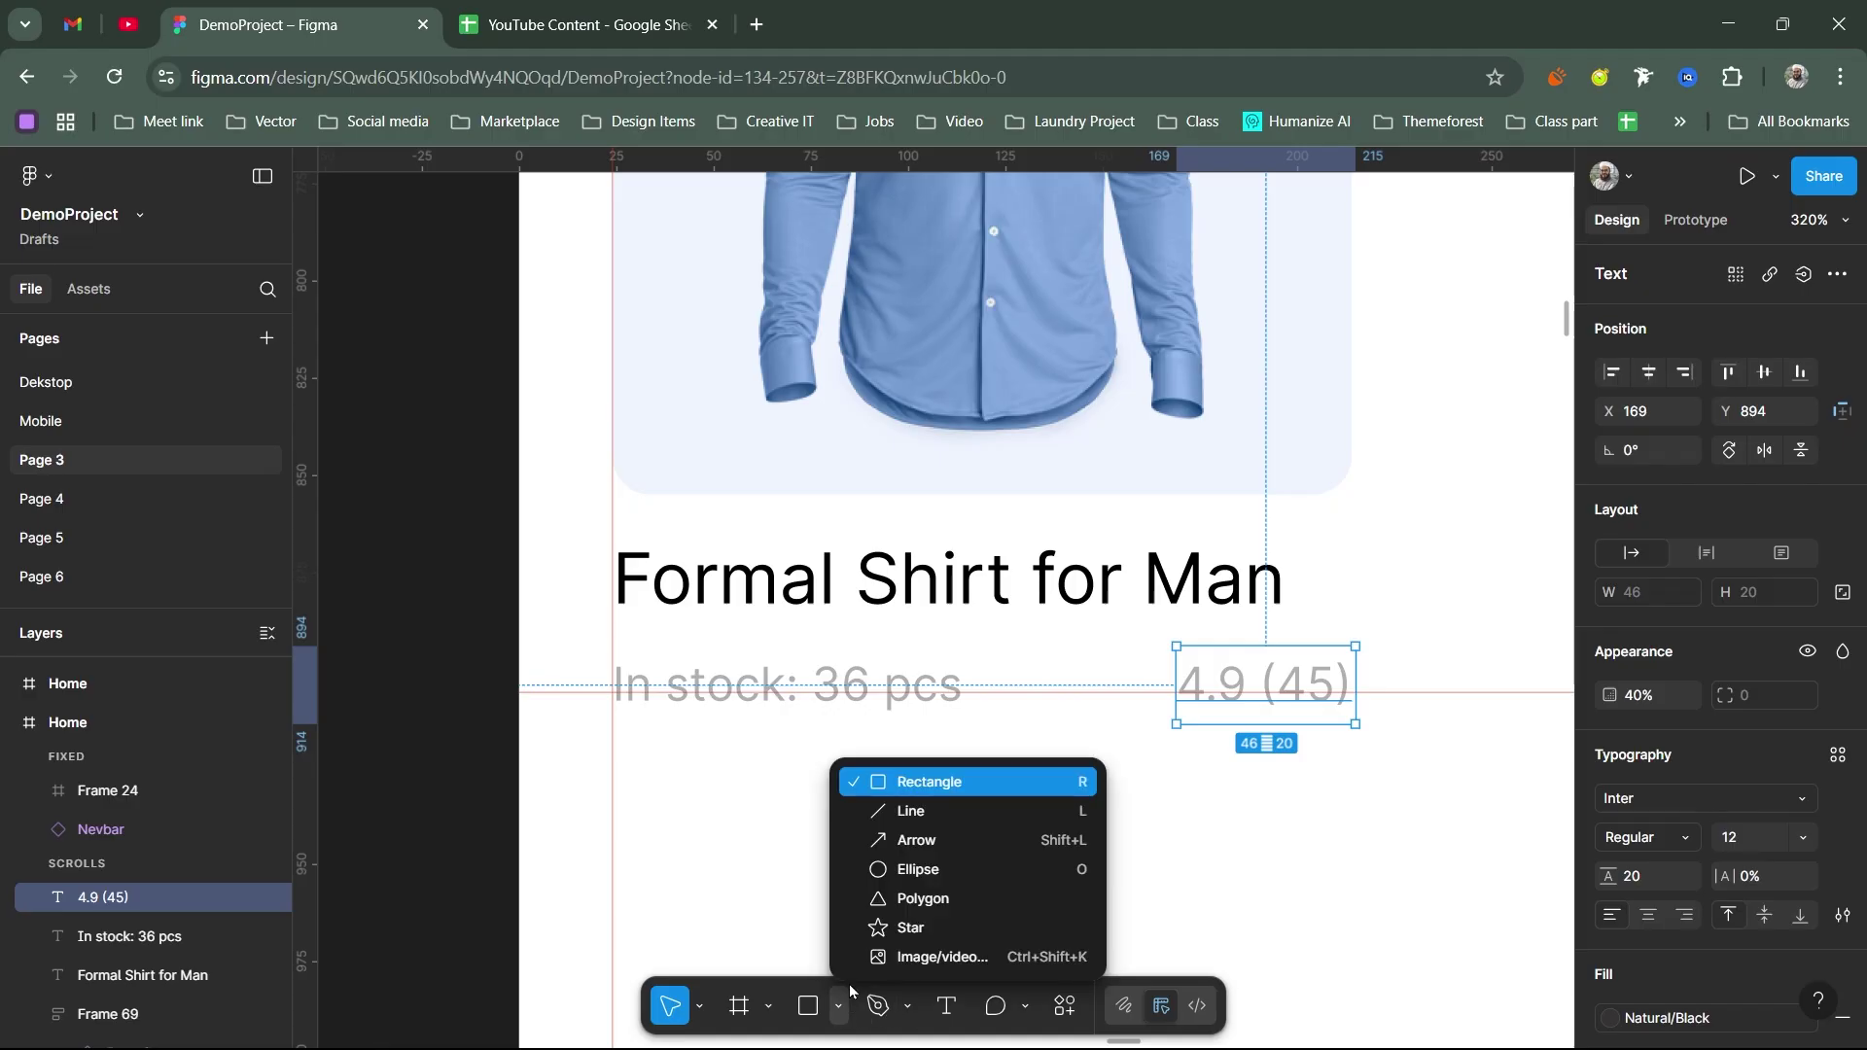
pyautogui.click(909, 924)
pyautogui.moveTo(1063, 795)
pyautogui.mouseDown()
pyautogui.moveTo(1095, 817)
pyautogui.moveTo(1068, 757)
pyautogui.mouseUp()
pyautogui.hotkey('shift', '2')
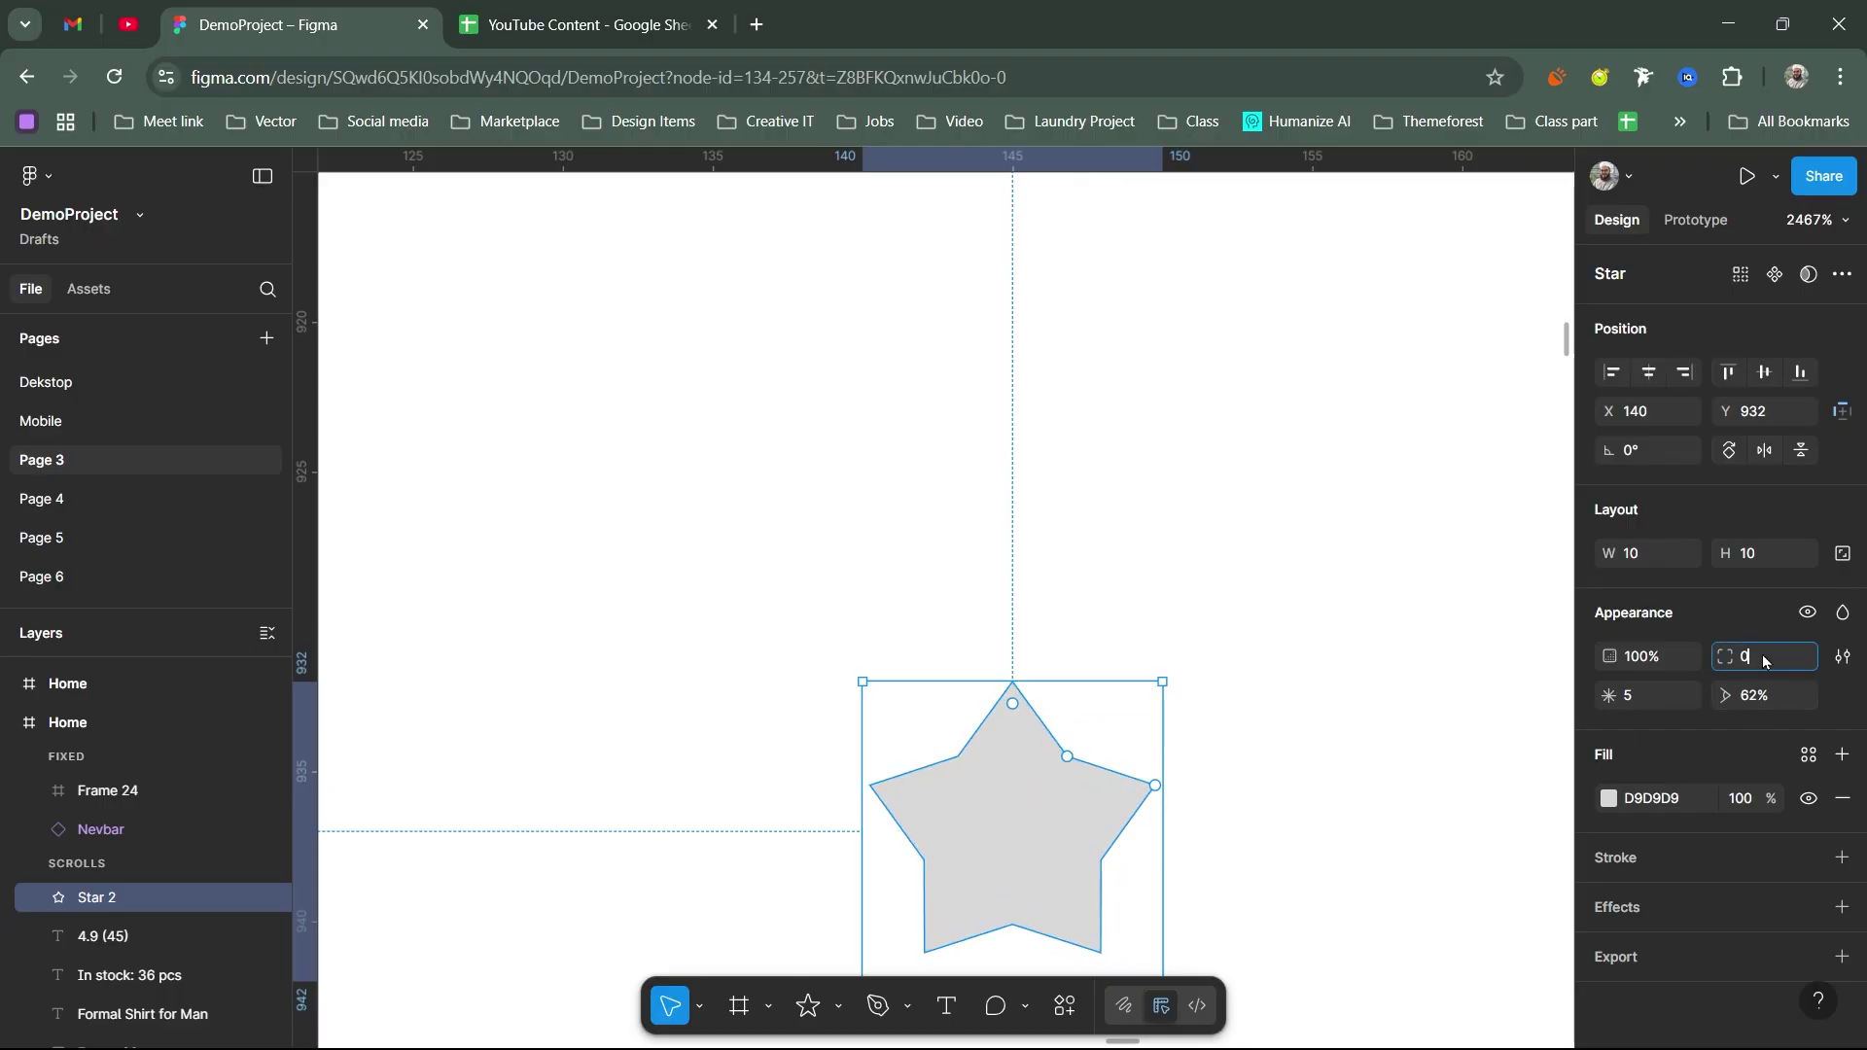
pyautogui.press('Return')
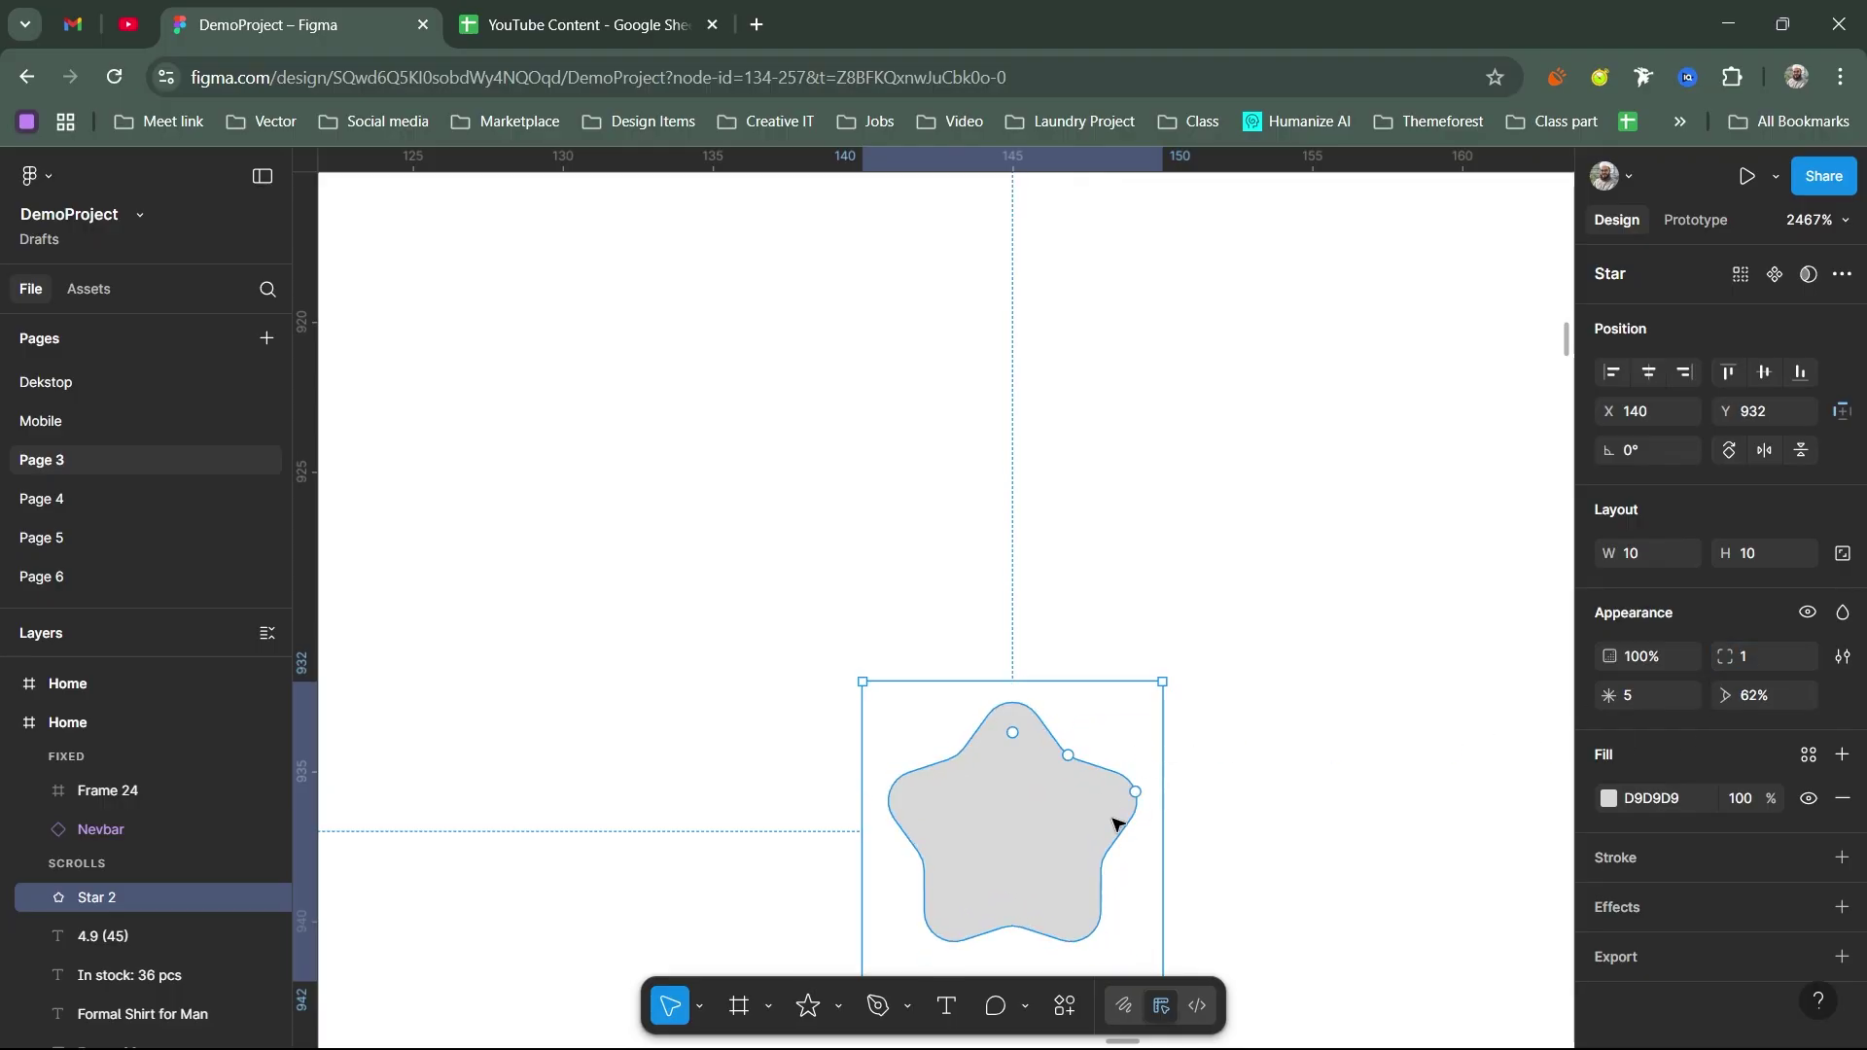
# Step: Adjust the star's inner ratio to 63% and enlarge the star to 12 × 12
pyautogui.moveTo(1067, 761); pyautogui.dragTo(1013, 682)
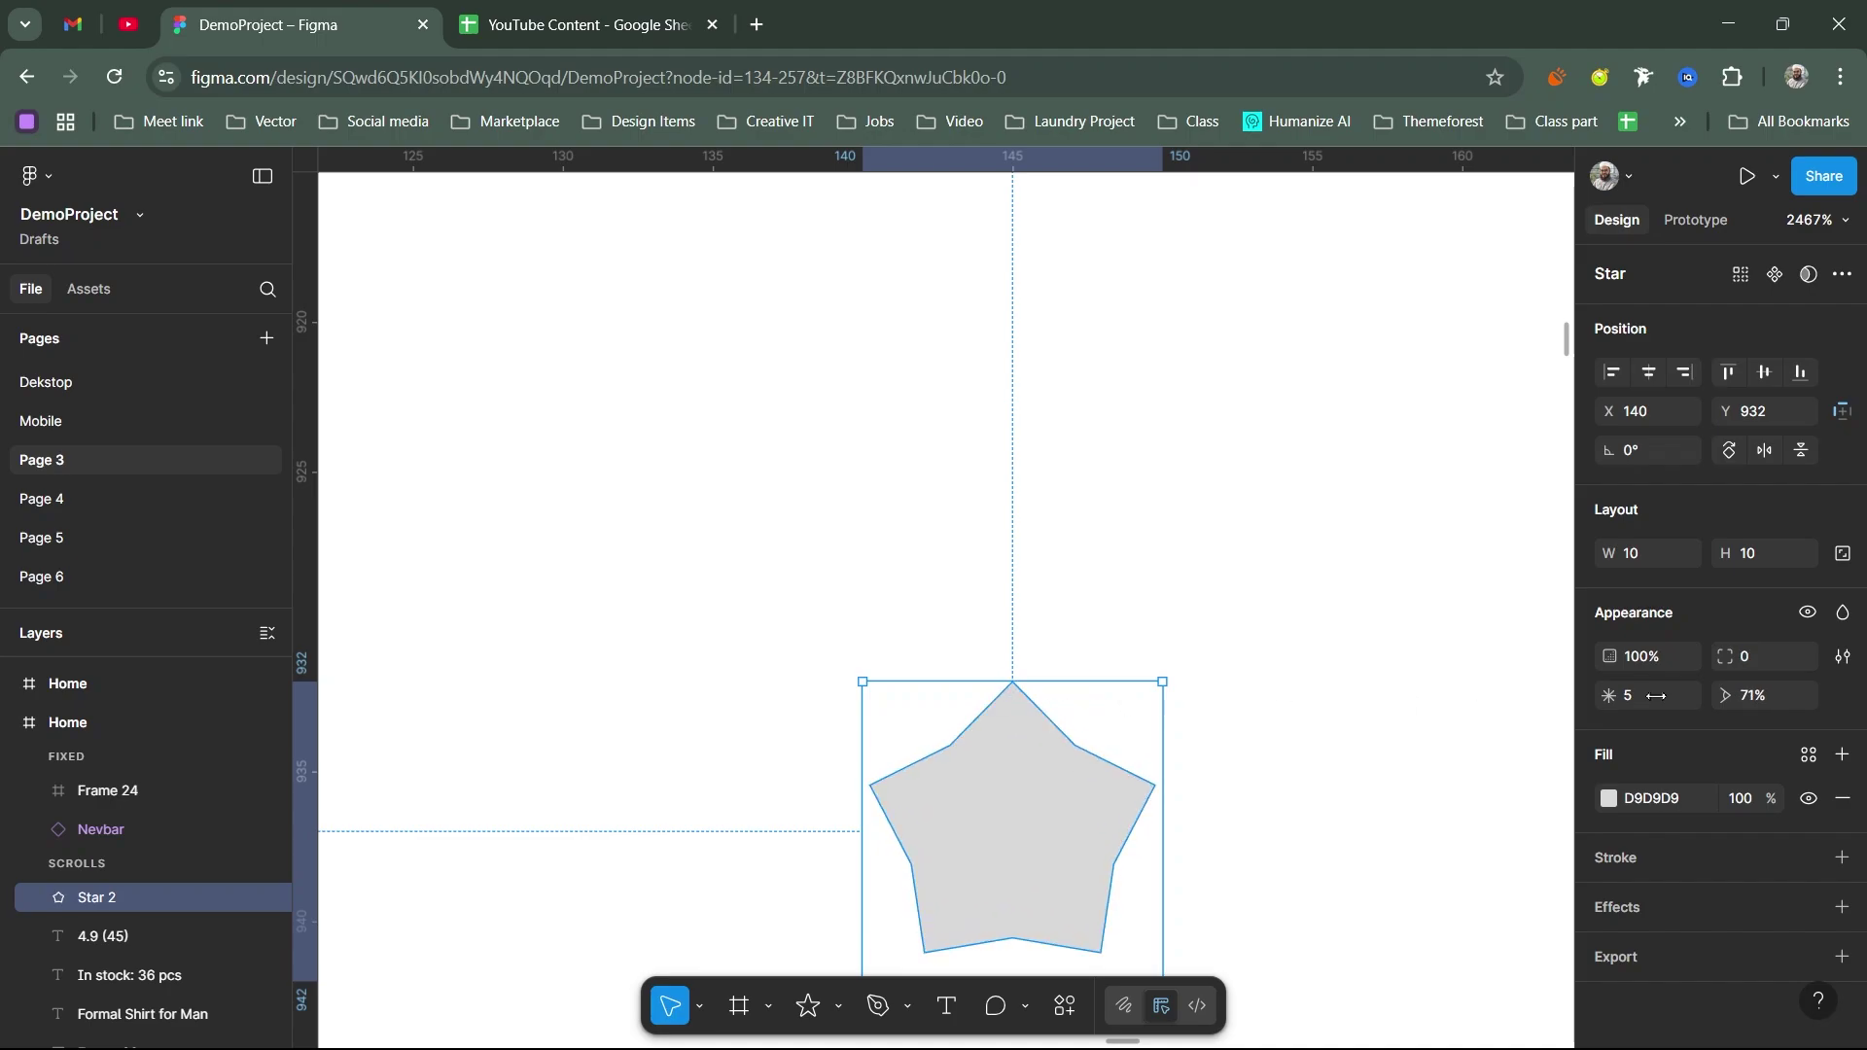
pyautogui.hotkey('ctrl', 'z')
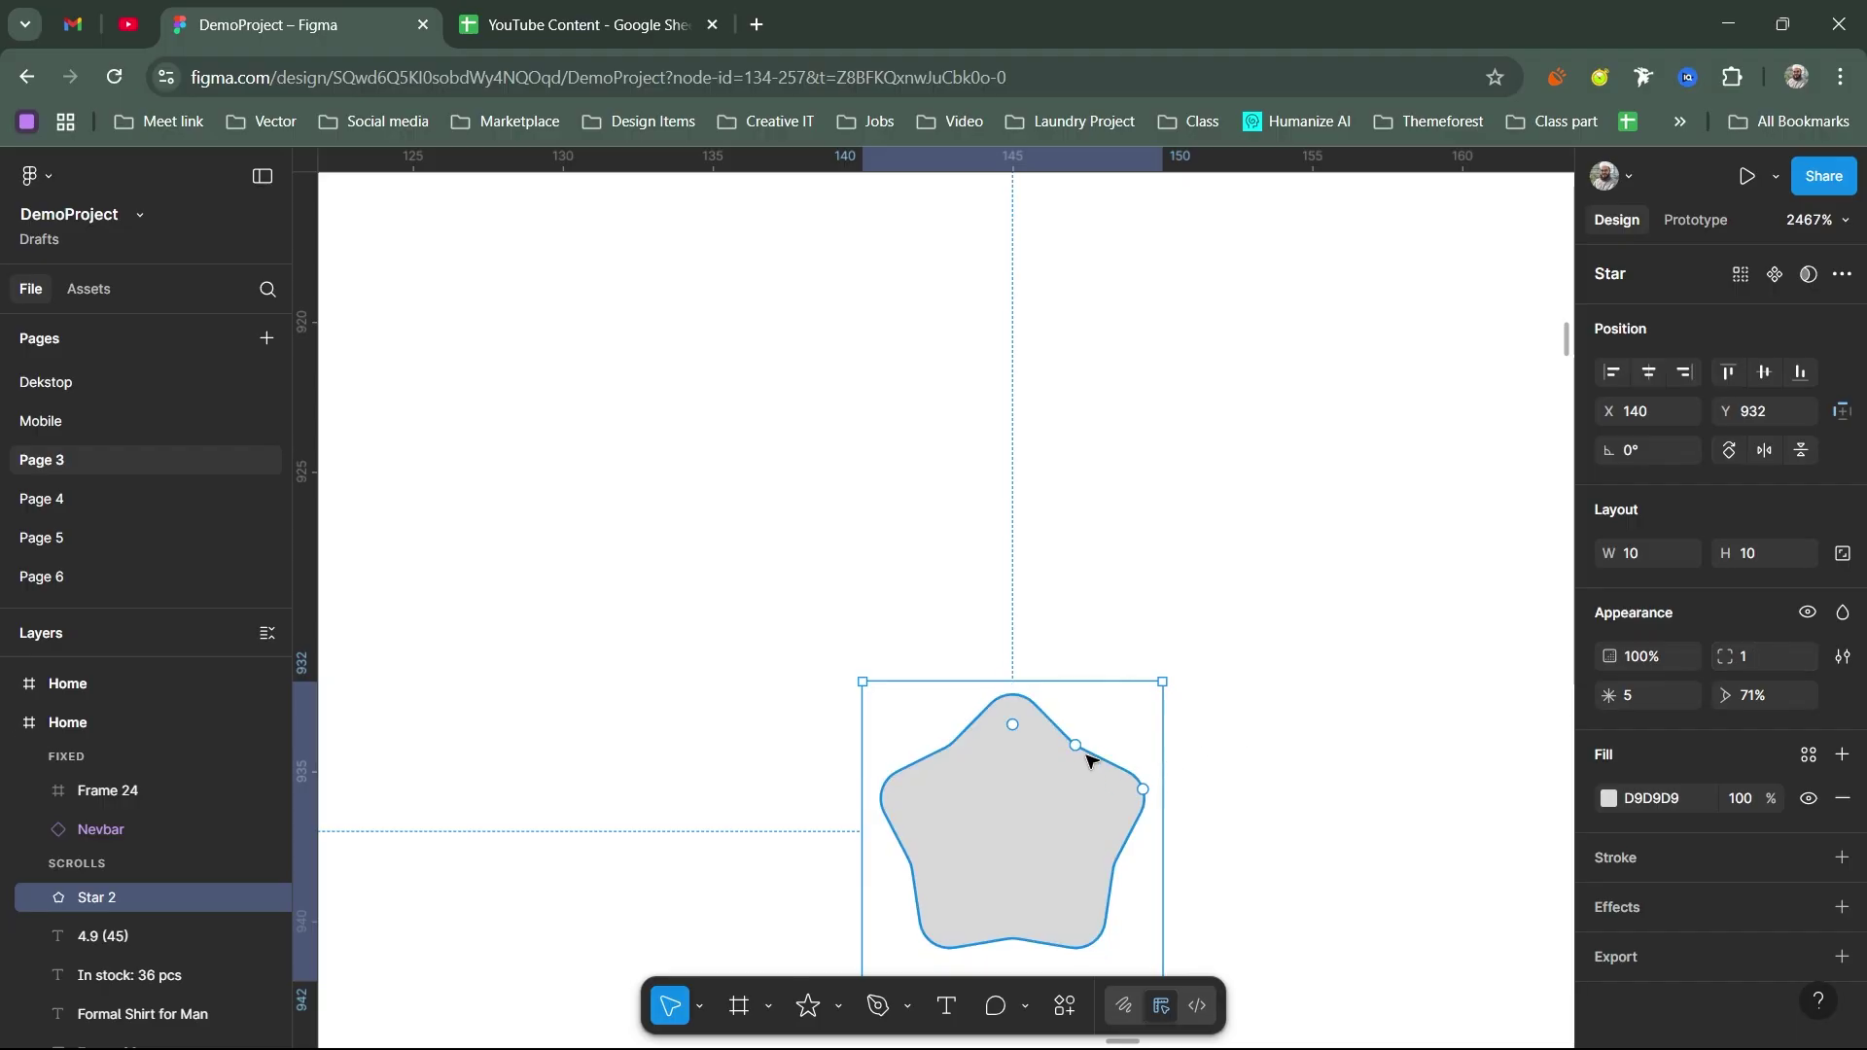
pyautogui.moveTo(1076, 751); pyautogui.dragTo(1069, 755)
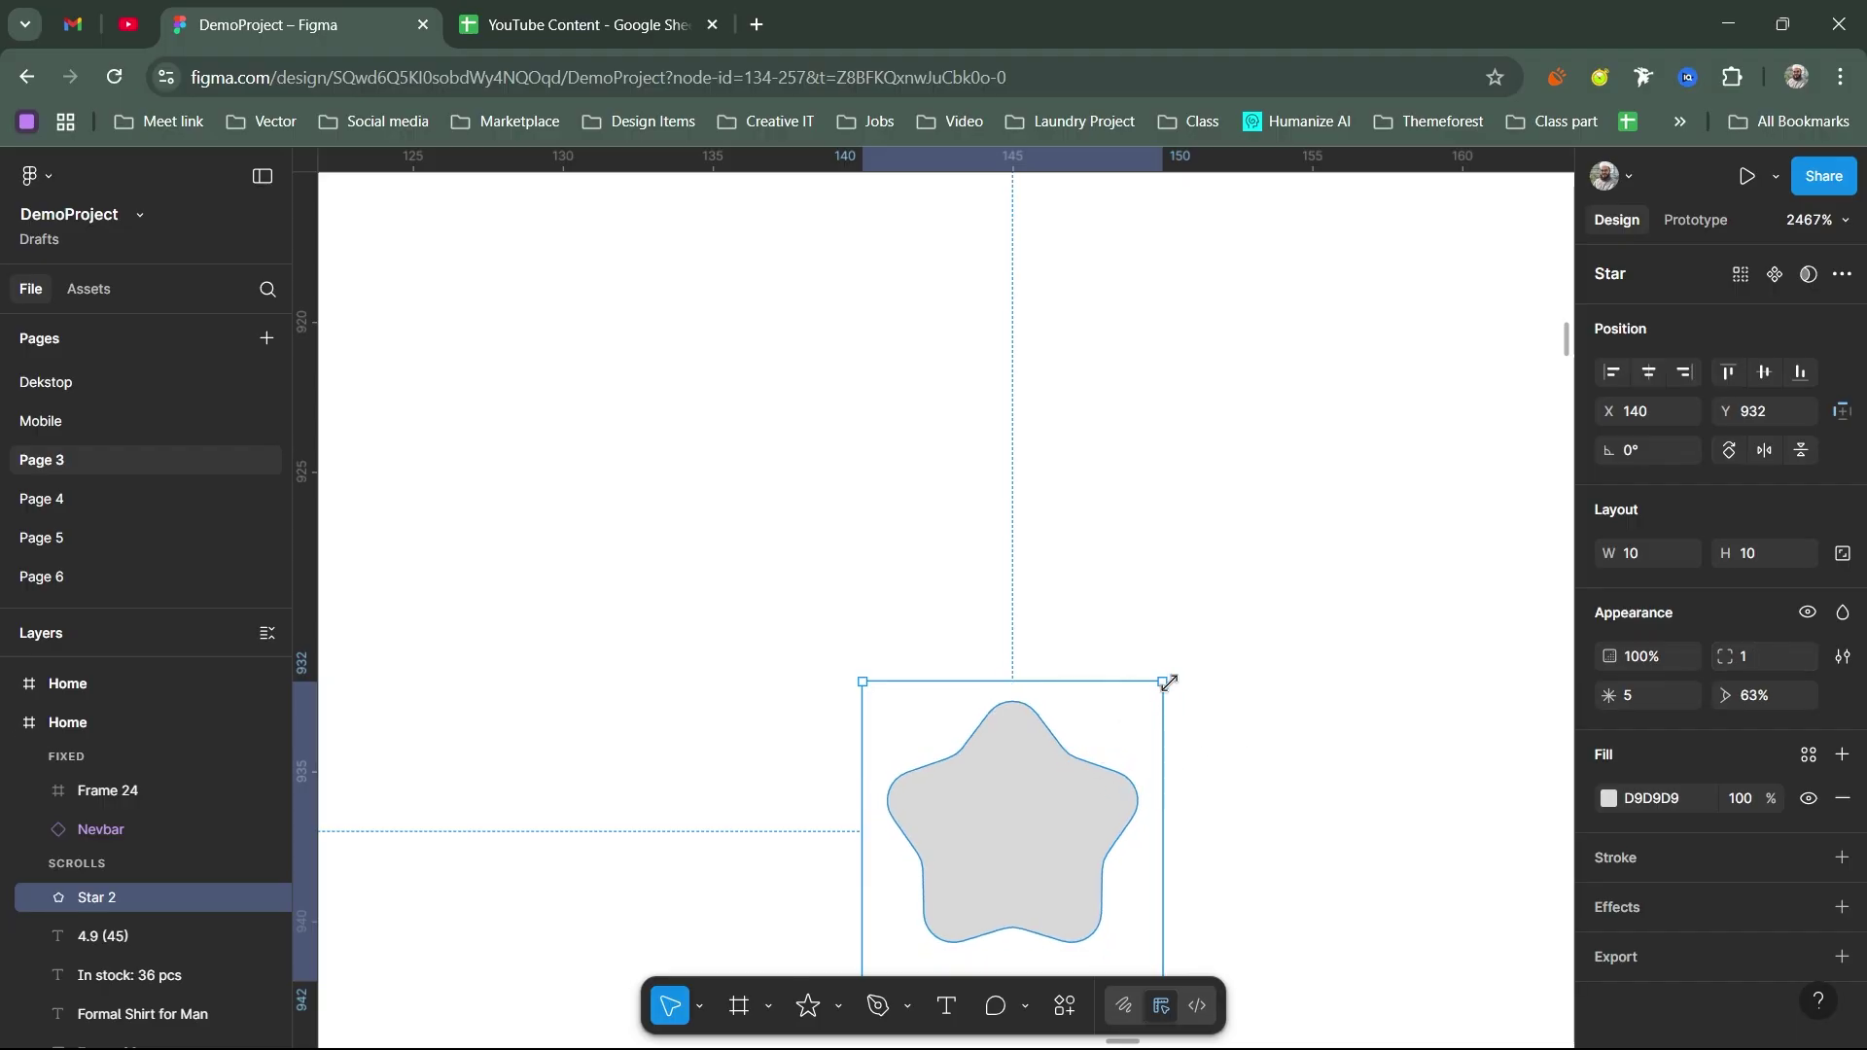
pyautogui.moveTo(1168, 683); pyautogui.dragTo(1191, 653)
# Step: Move the star just before the rating label at X 155, Y 897 and fill it with orange FF9500
pyautogui.scroll(-5, 1154, 700)
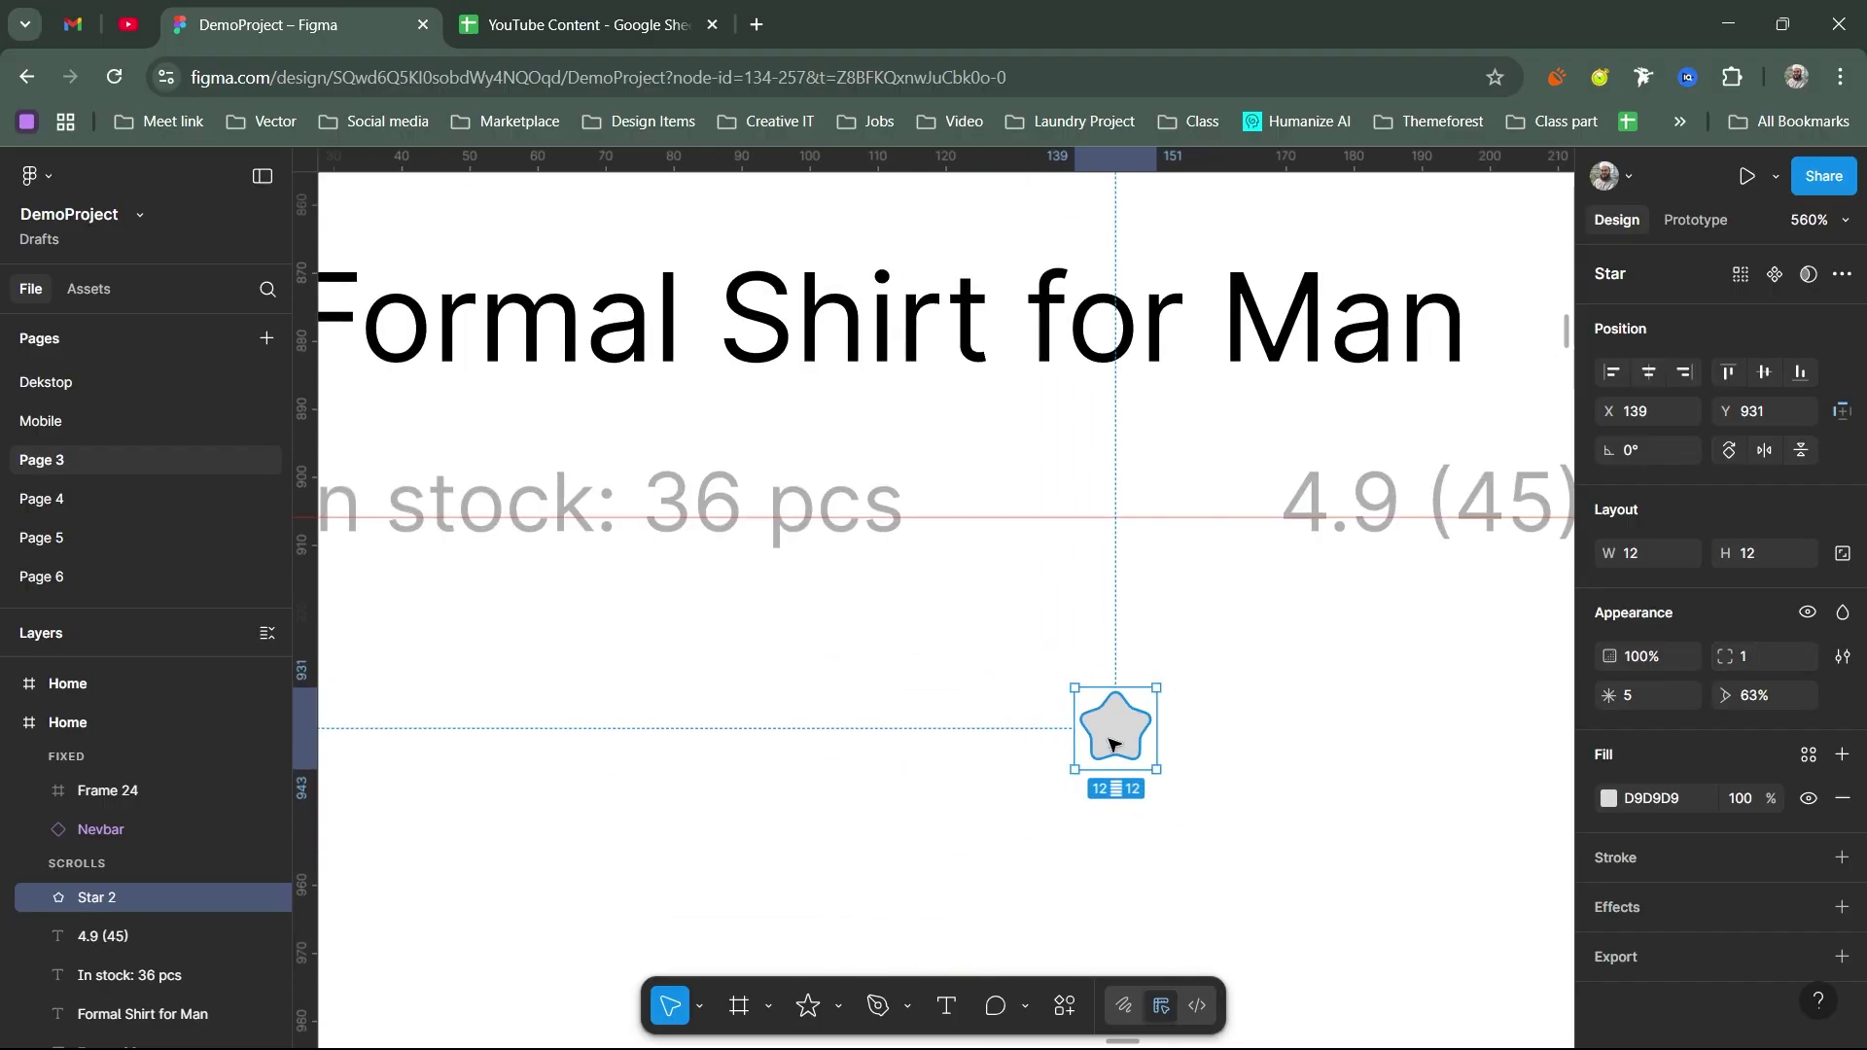
pyautogui.moveTo(1114, 744); pyautogui.dragTo(1223, 511)
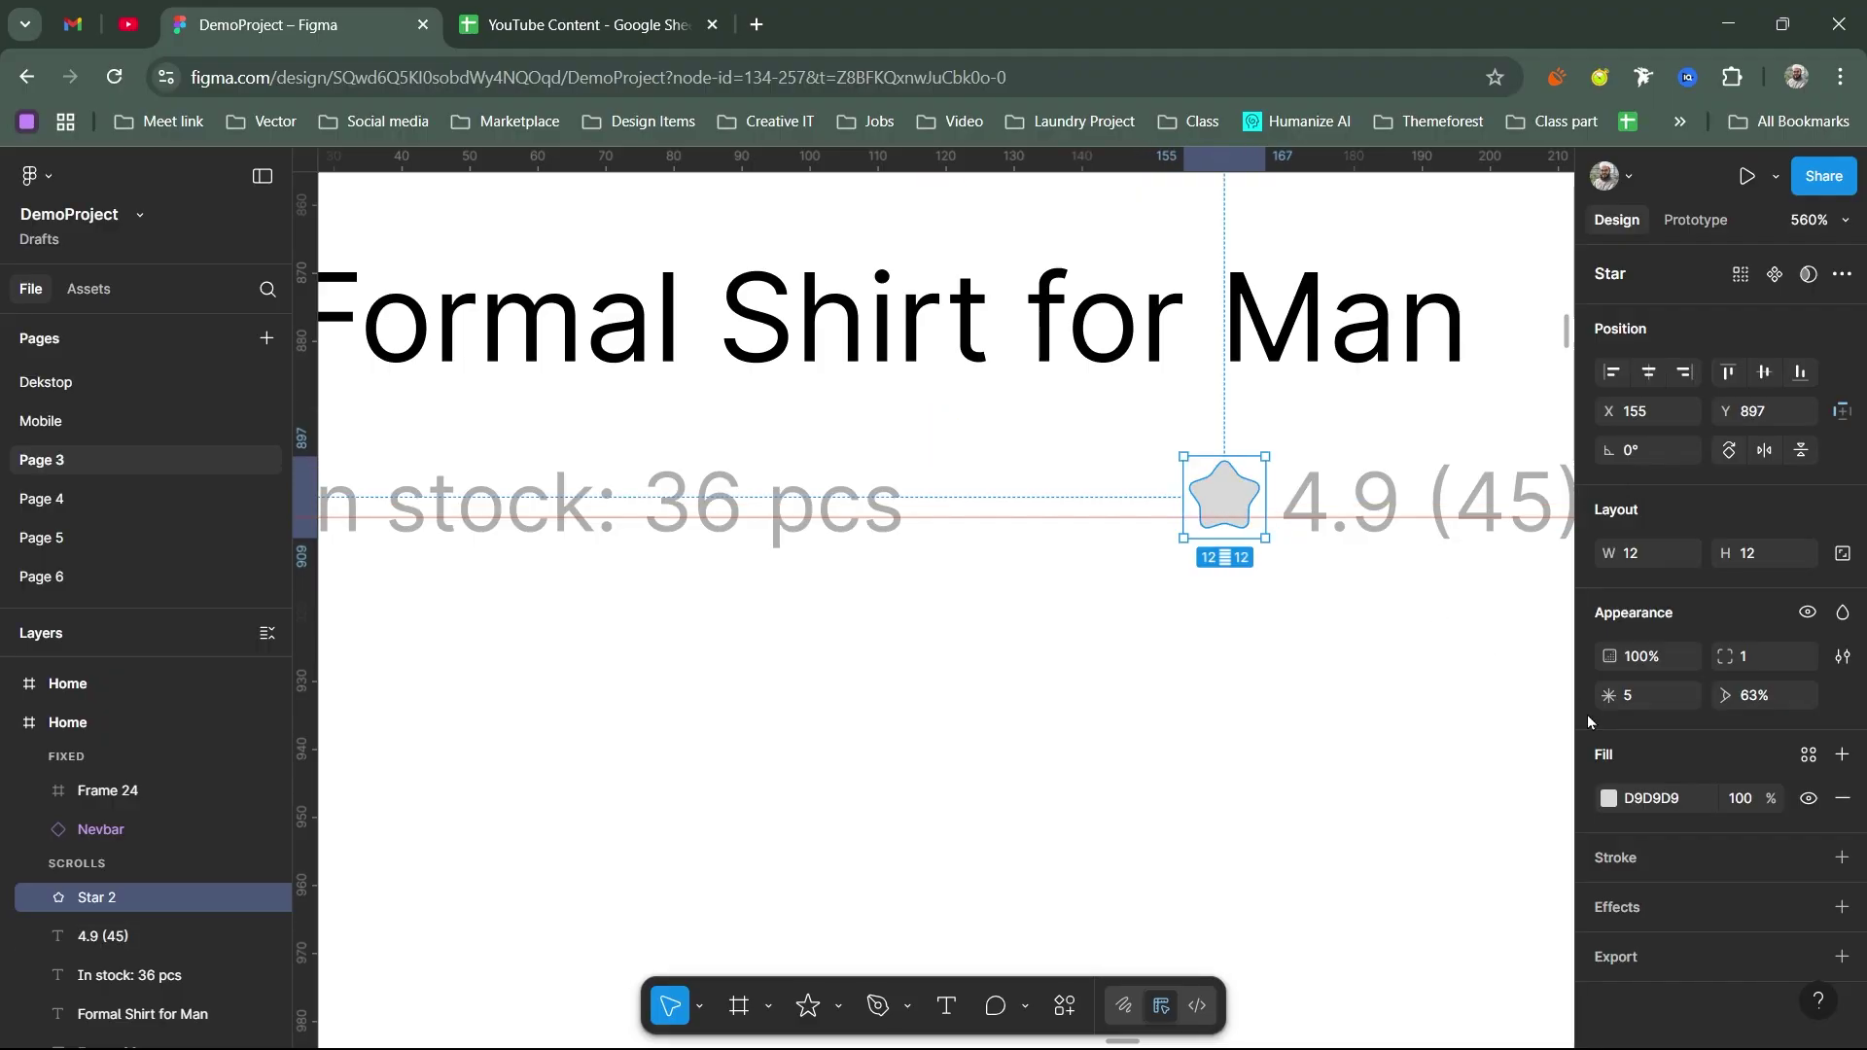
pyautogui.click(1609, 799)
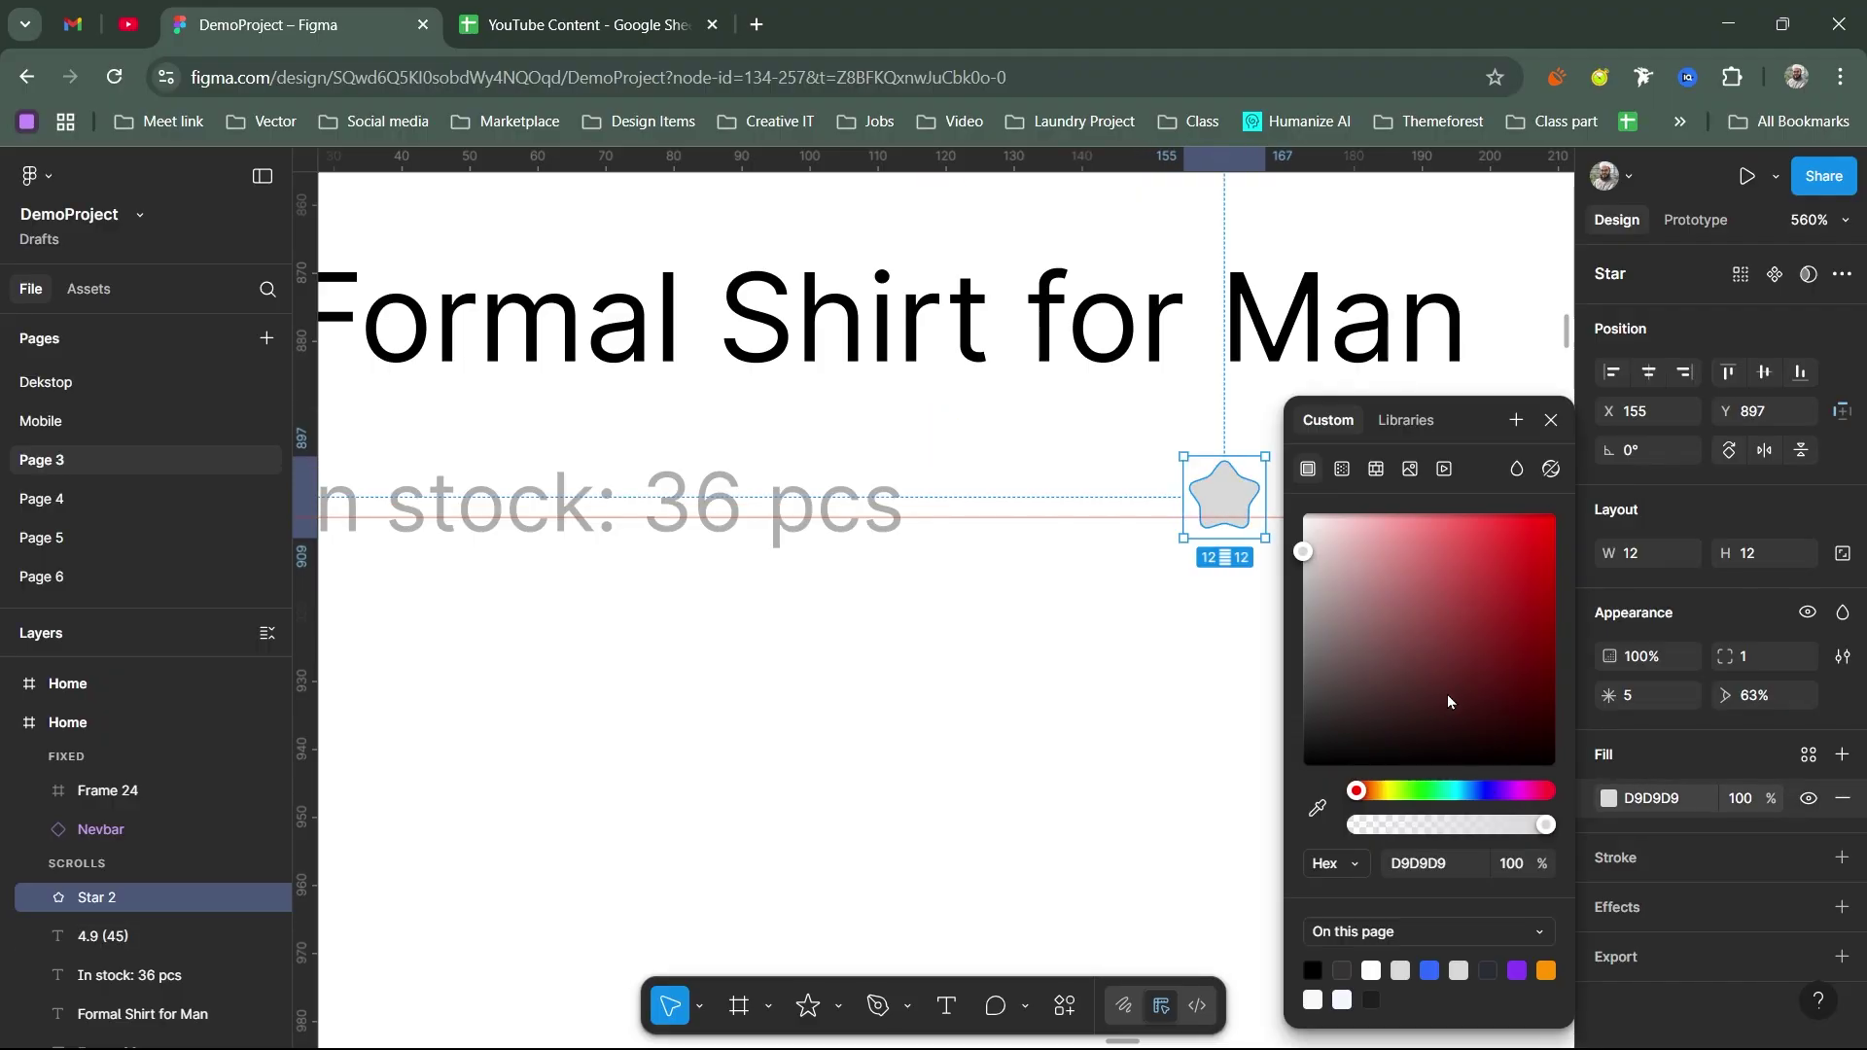
pyautogui.moveTo(1377, 790); pyautogui.dragTo(1371, 793)
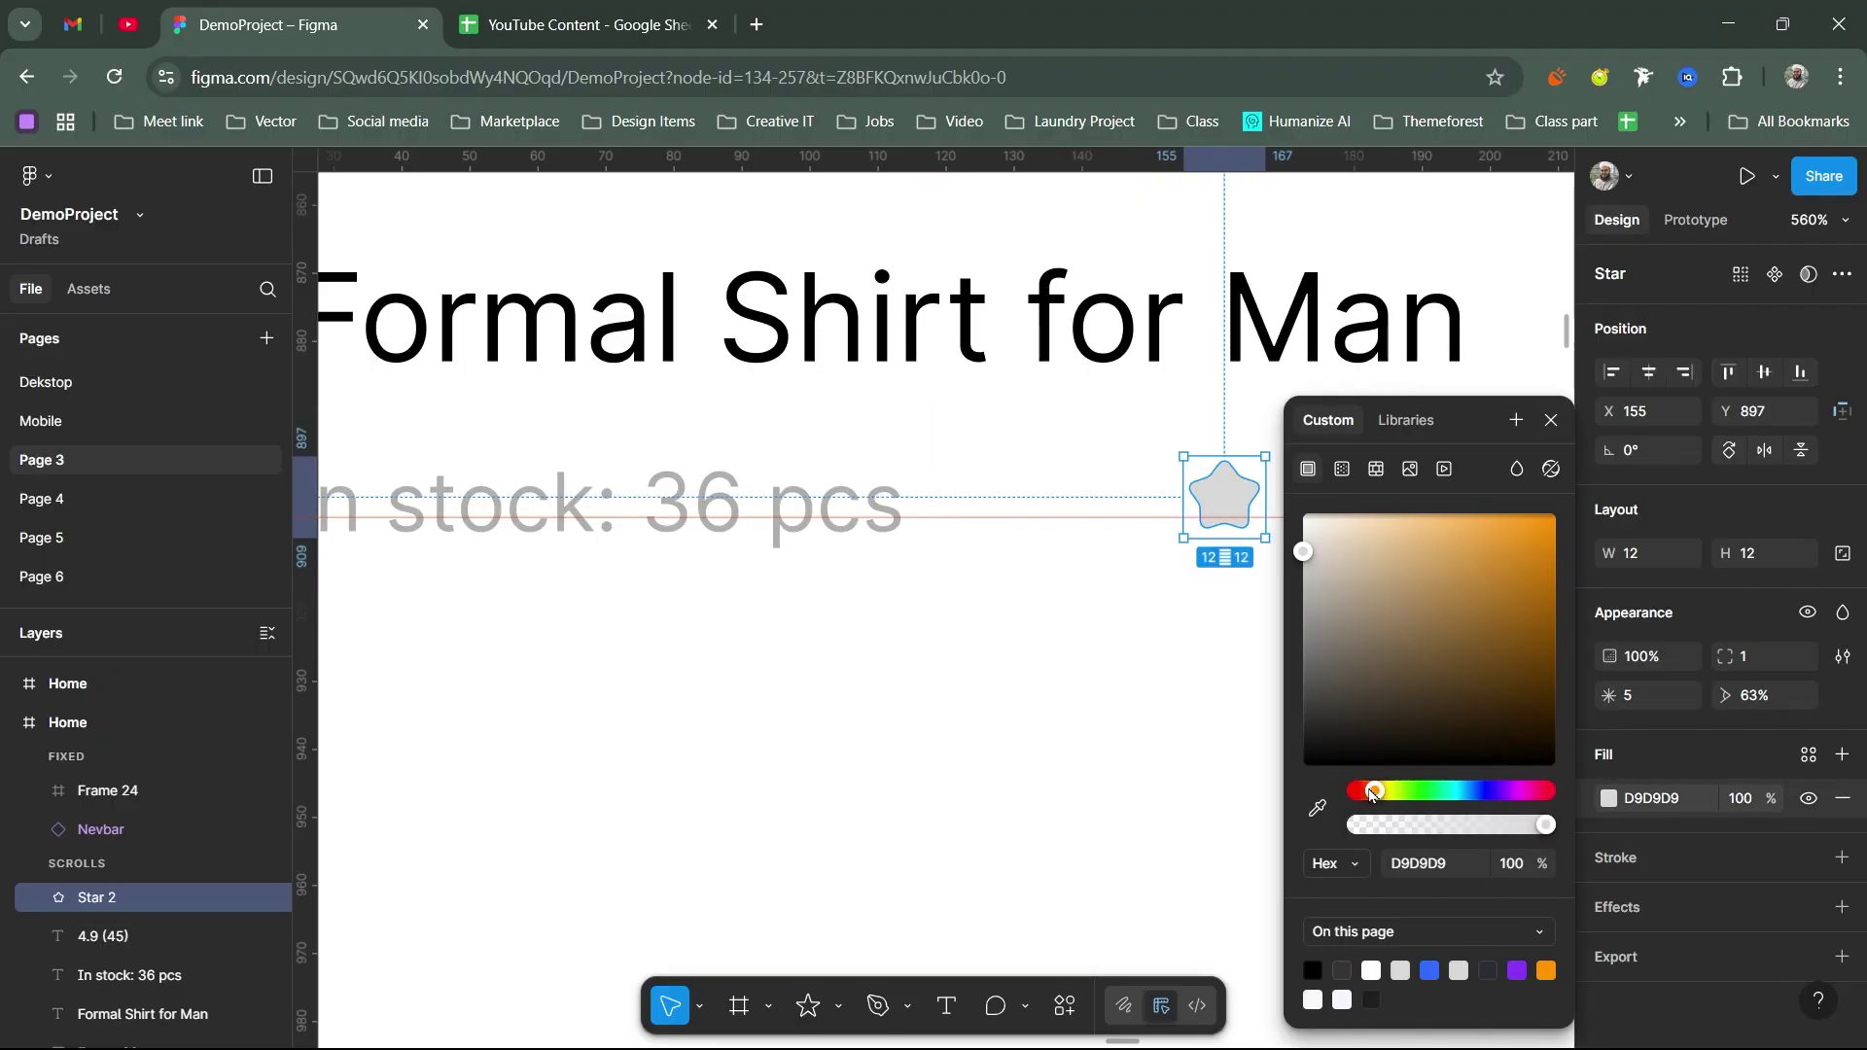
pyautogui.click(1542, 561)
pyautogui.click(1551, 420)
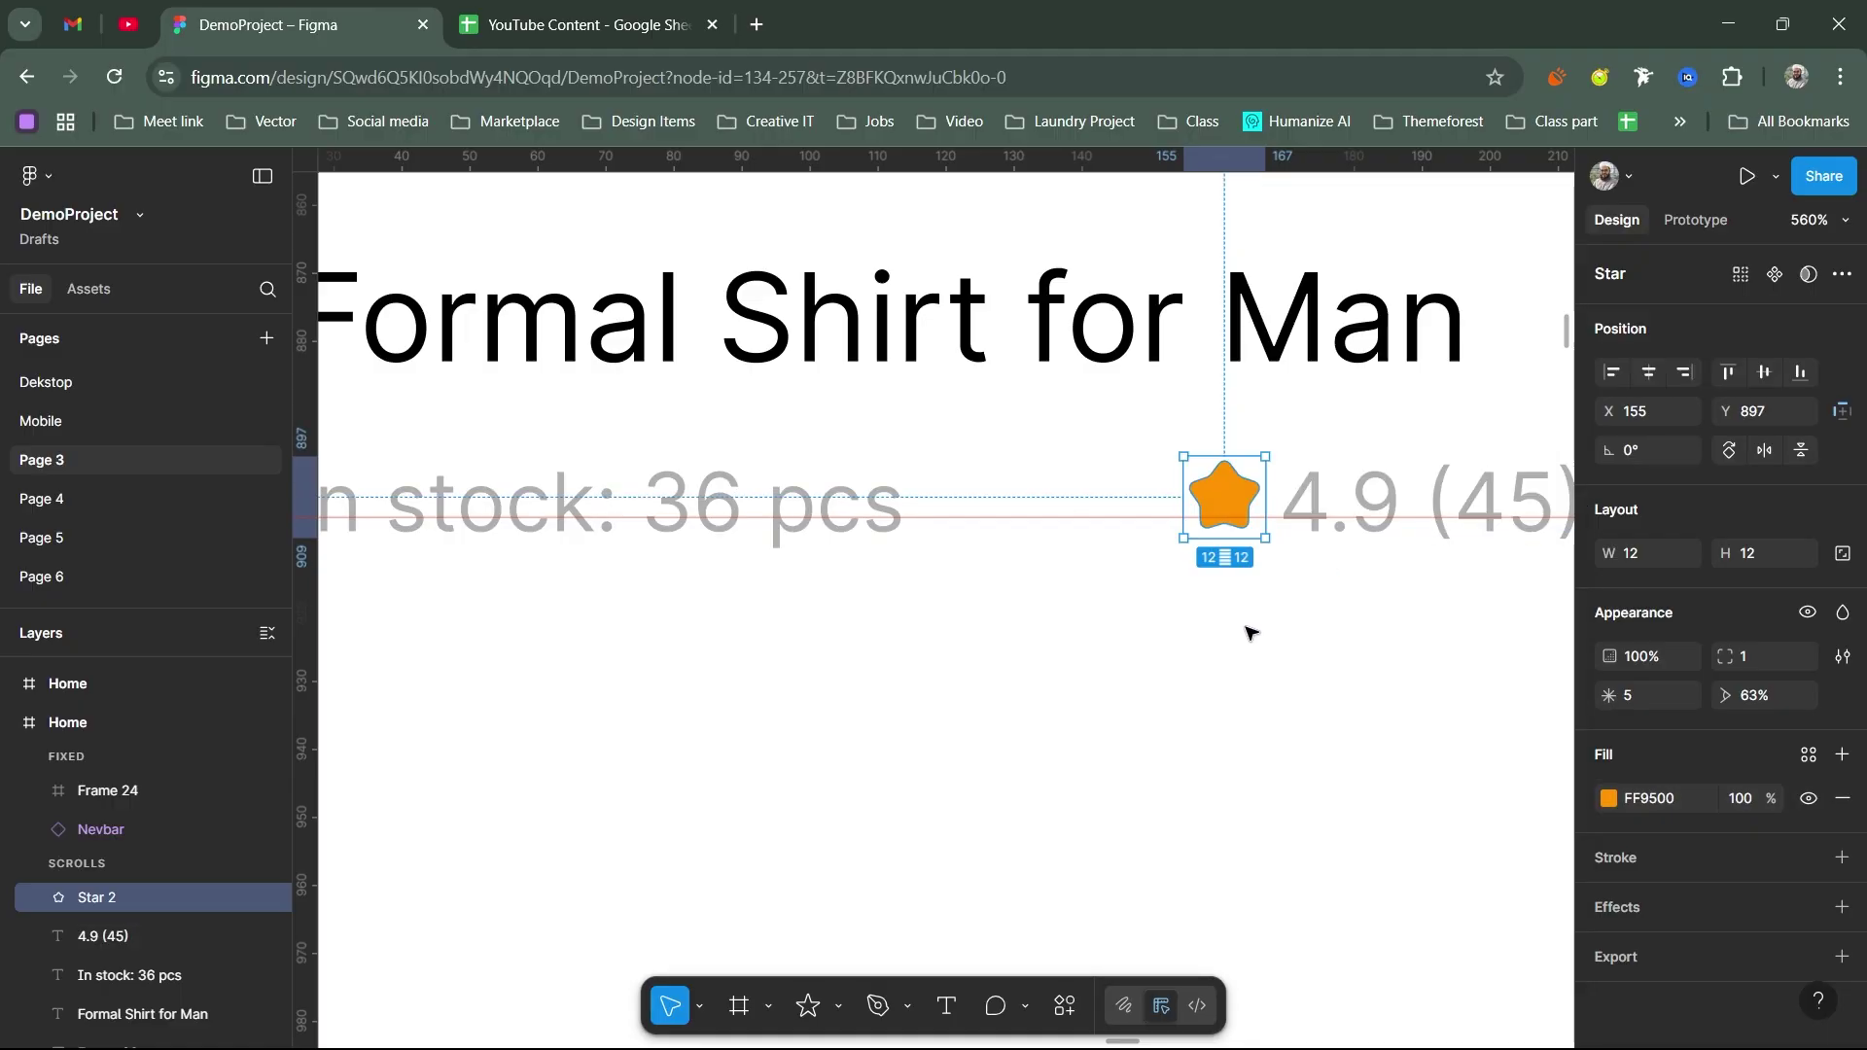
# Step: Wrap the star and the rating label in a horizontal auto layout with a gap of 4
pyautogui.scroll(-5, 1252, 633)
pyautogui.keyDown('shift'); pyautogui.click(1205, 651); pyautogui.keyUp('shift')
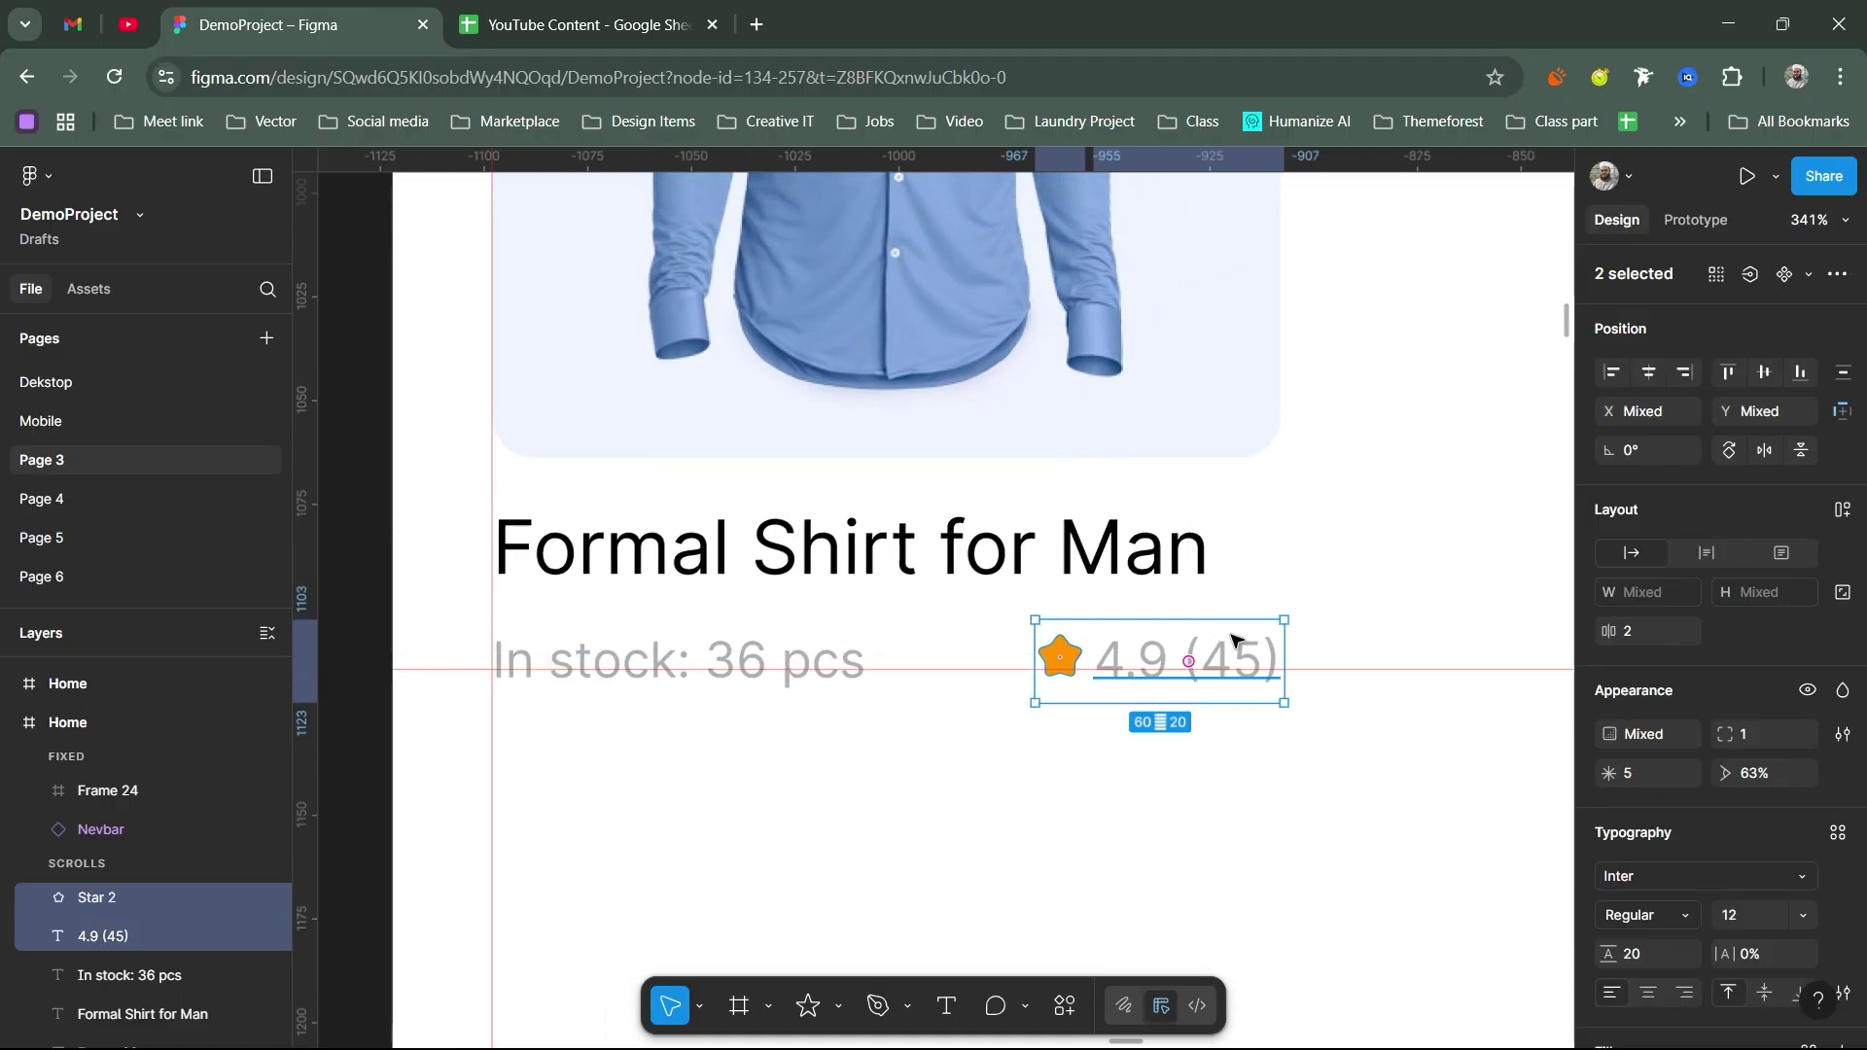
pyautogui.hotkey('shift', 'a')
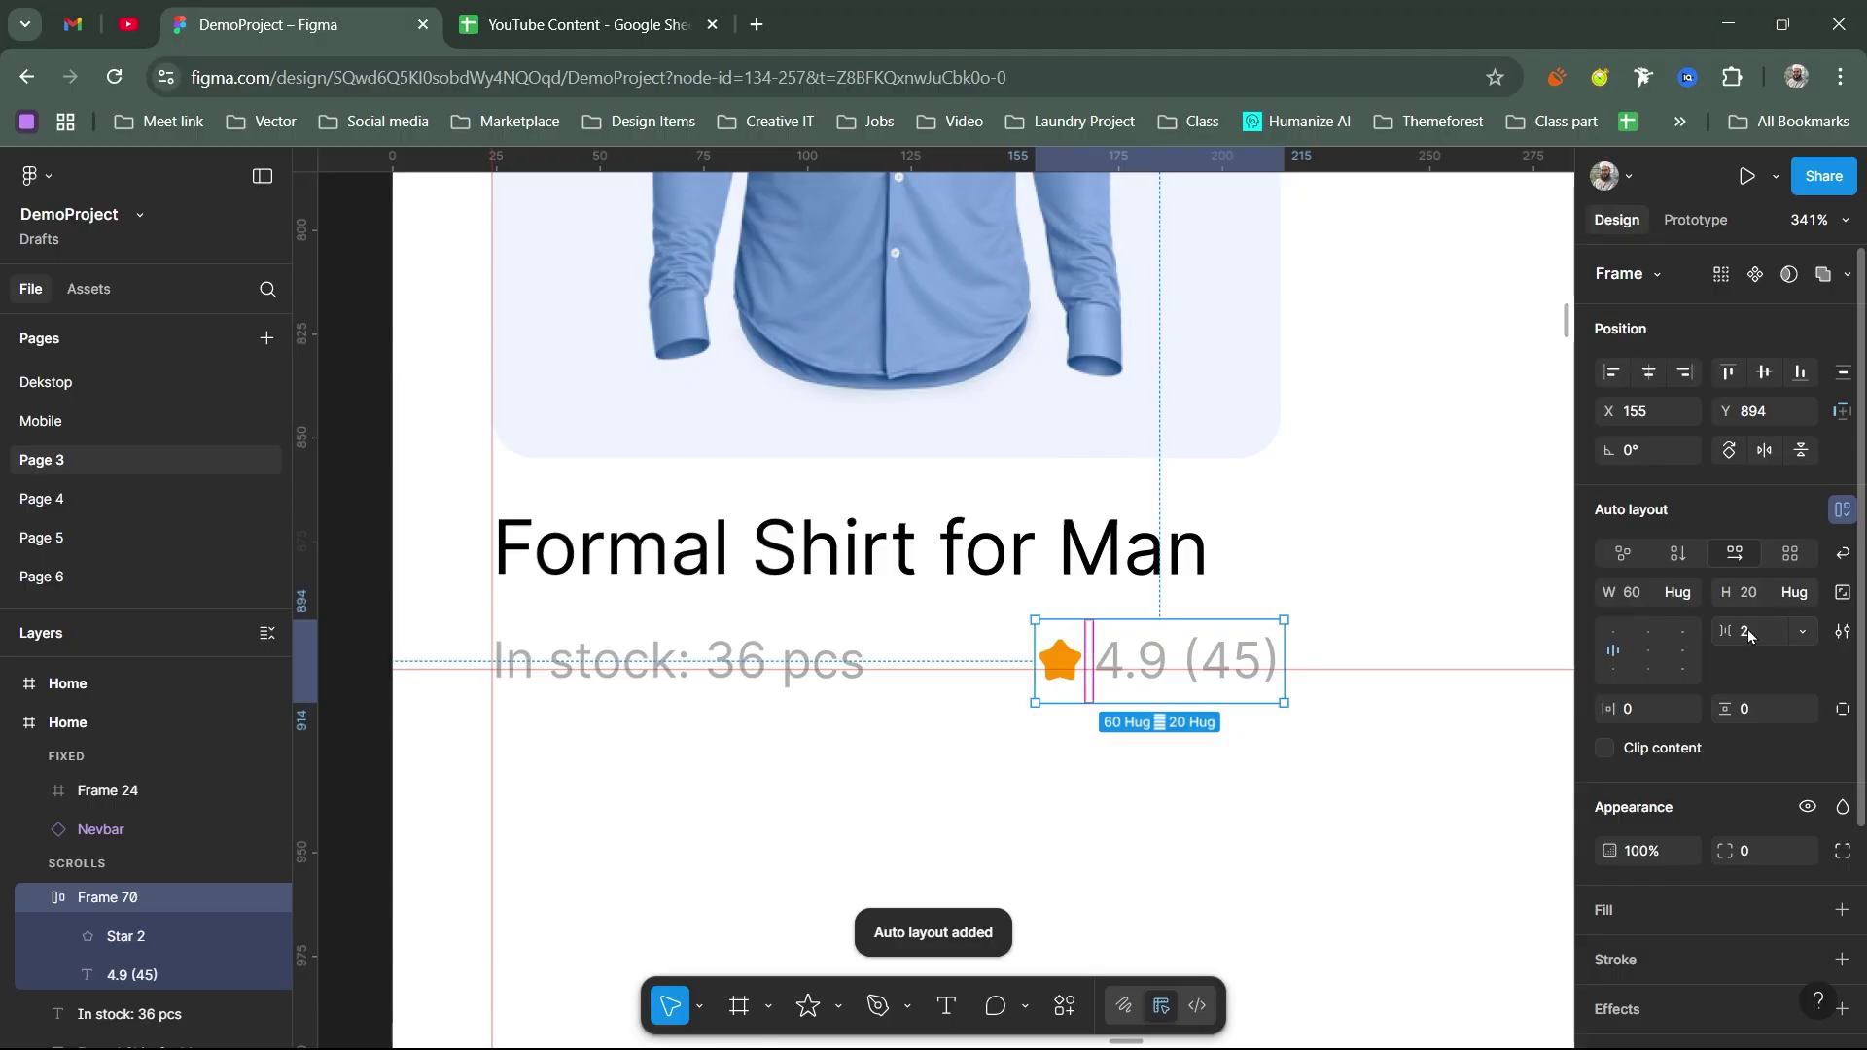
pyautogui.write('4')
pyautogui.press('Return')
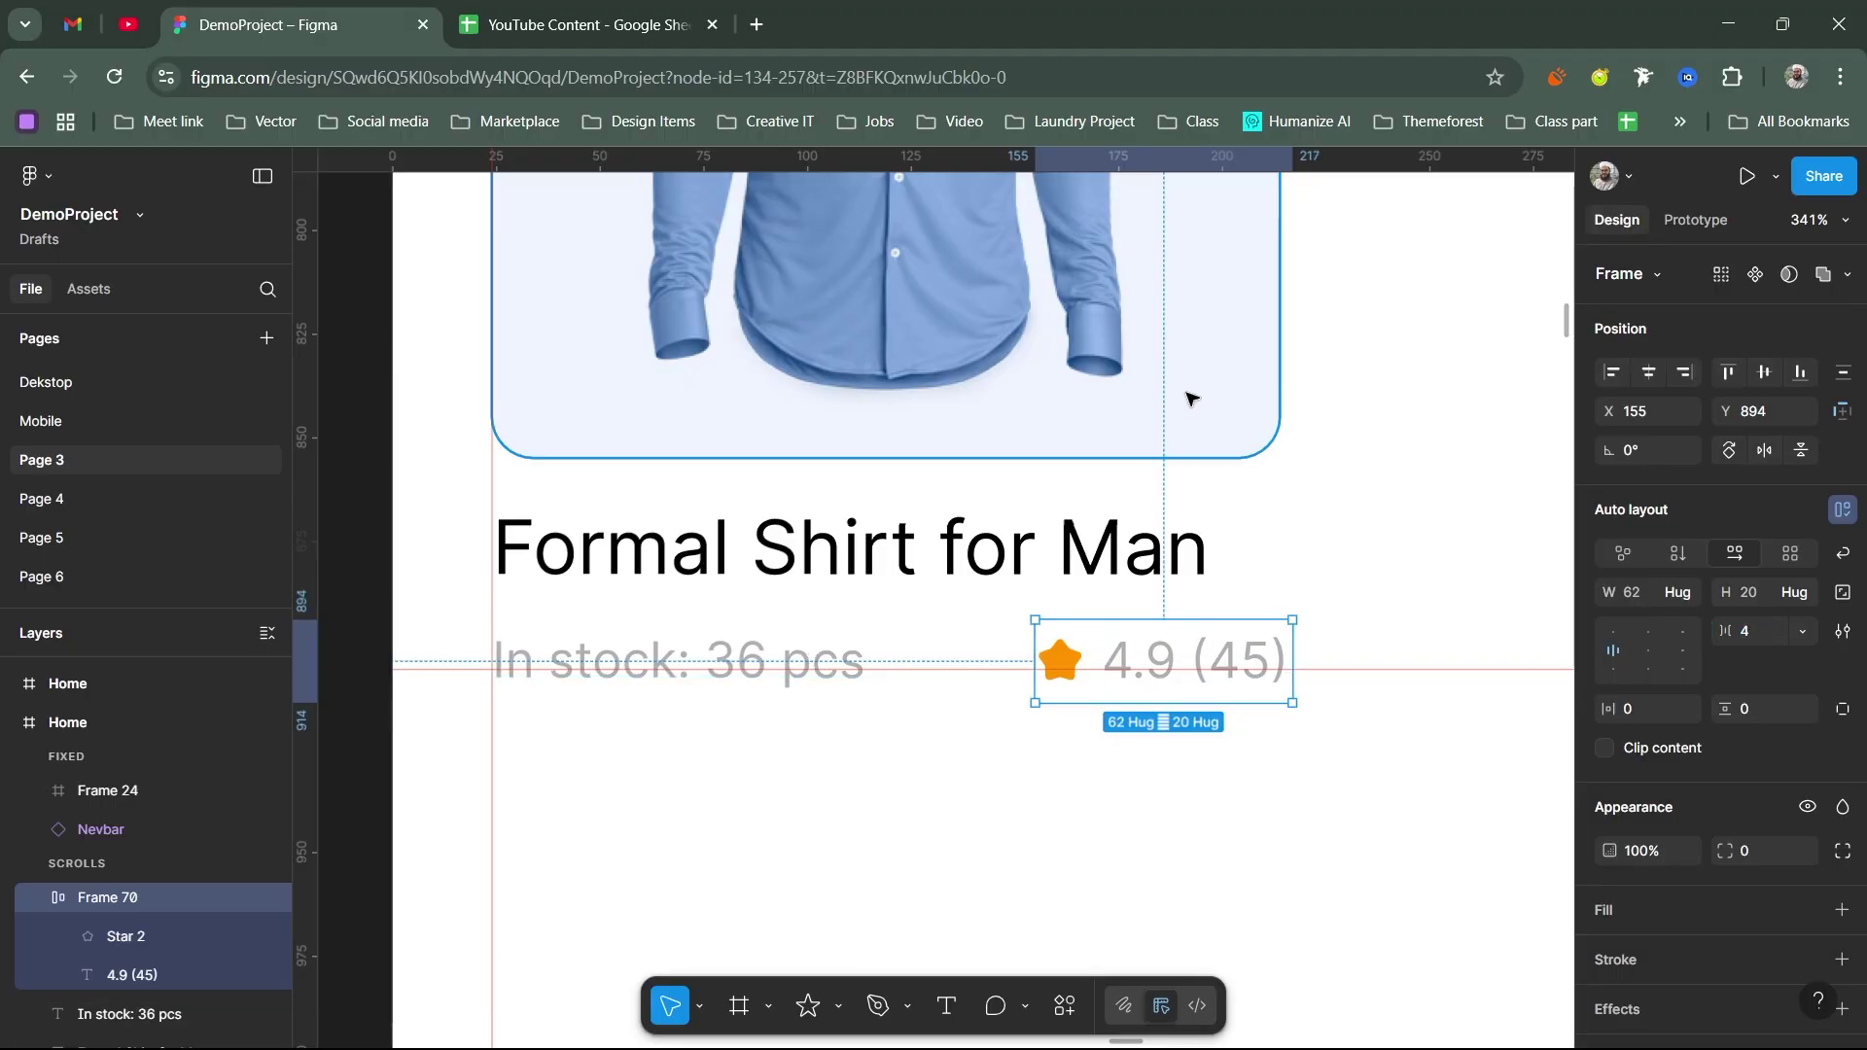
# Step: Align the star rating group with the right edge of the shirt image
pyautogui.keyDown('shift'); pyautogui.click(1202, 426); pyautogui.keyUp('shift')
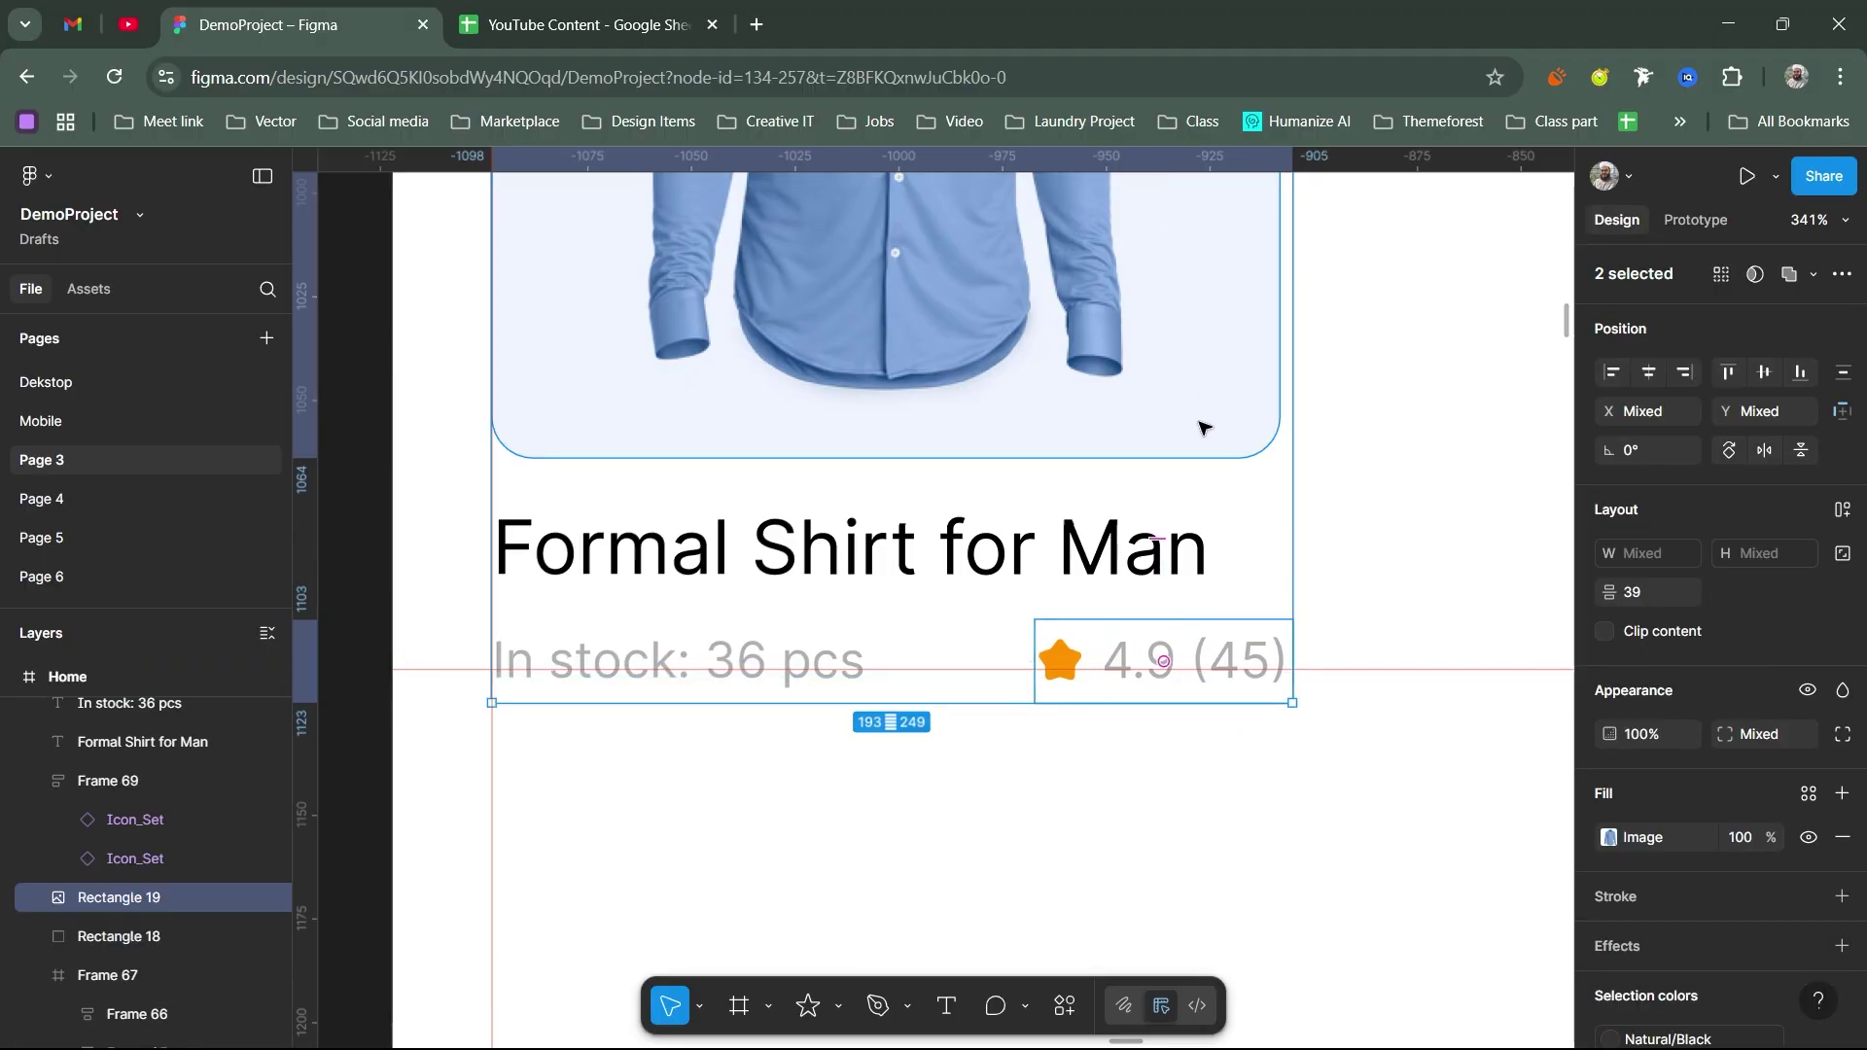
pyautogui.click(1611, 373)
pyautogui.click(1685, 373)
# Step: Combine the stock label and the star rating group into one horizontal auto layout row
pyautogui.click(1055, 646)
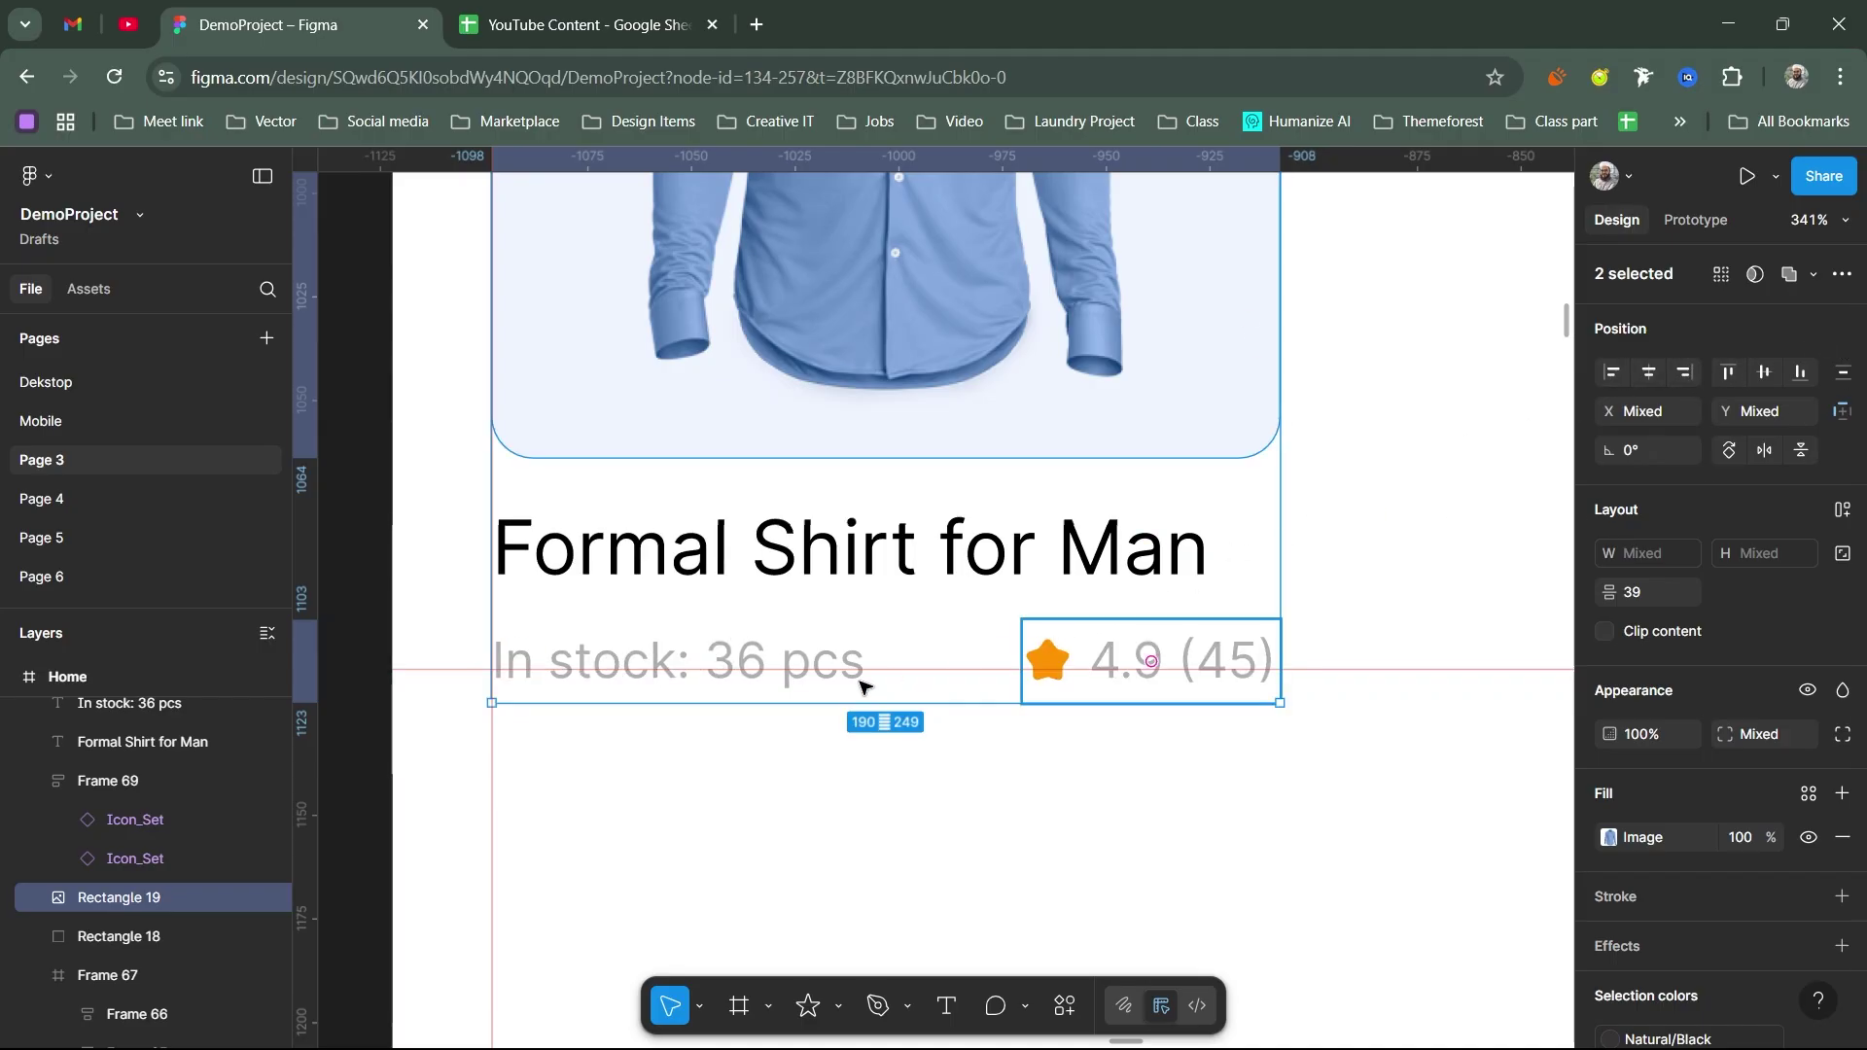
pyautogui.keyDown('shift'); pyautogui.click(793, 671); pyautogui.keyUp('shift')
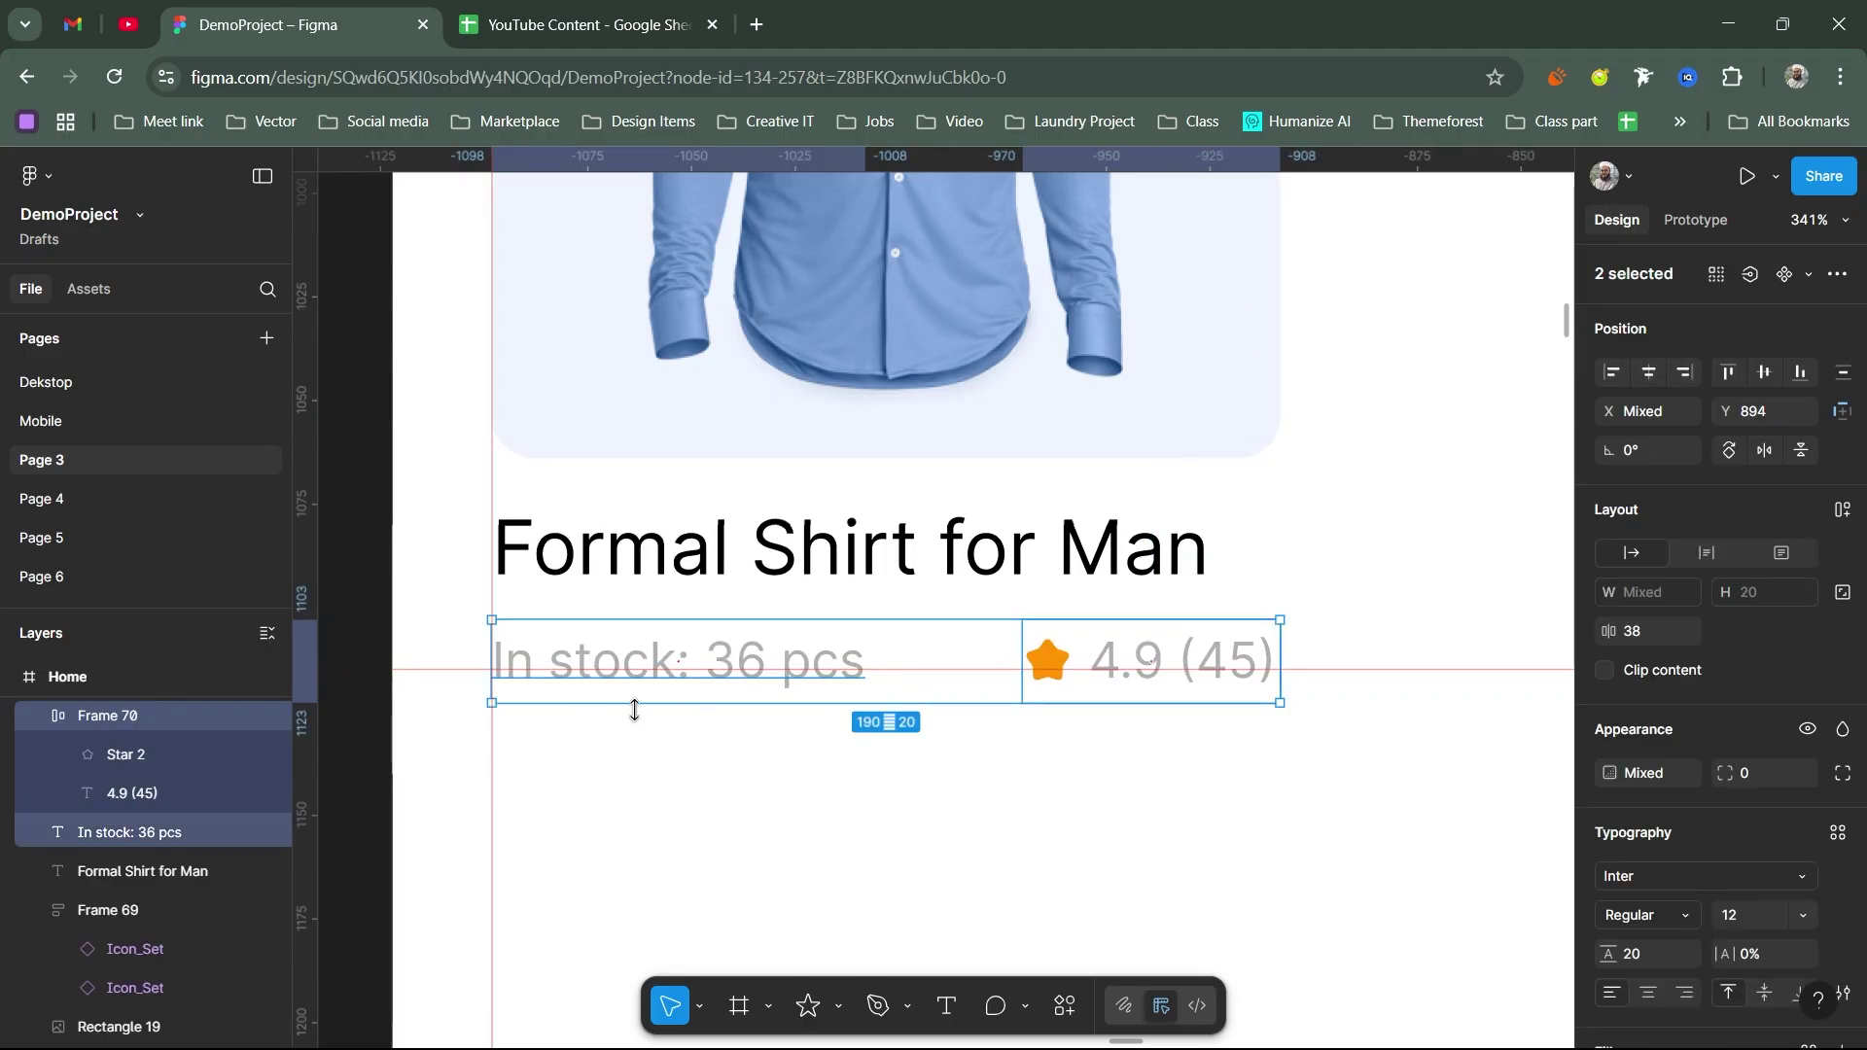
pyautogui.hotkey('shift', 'a')
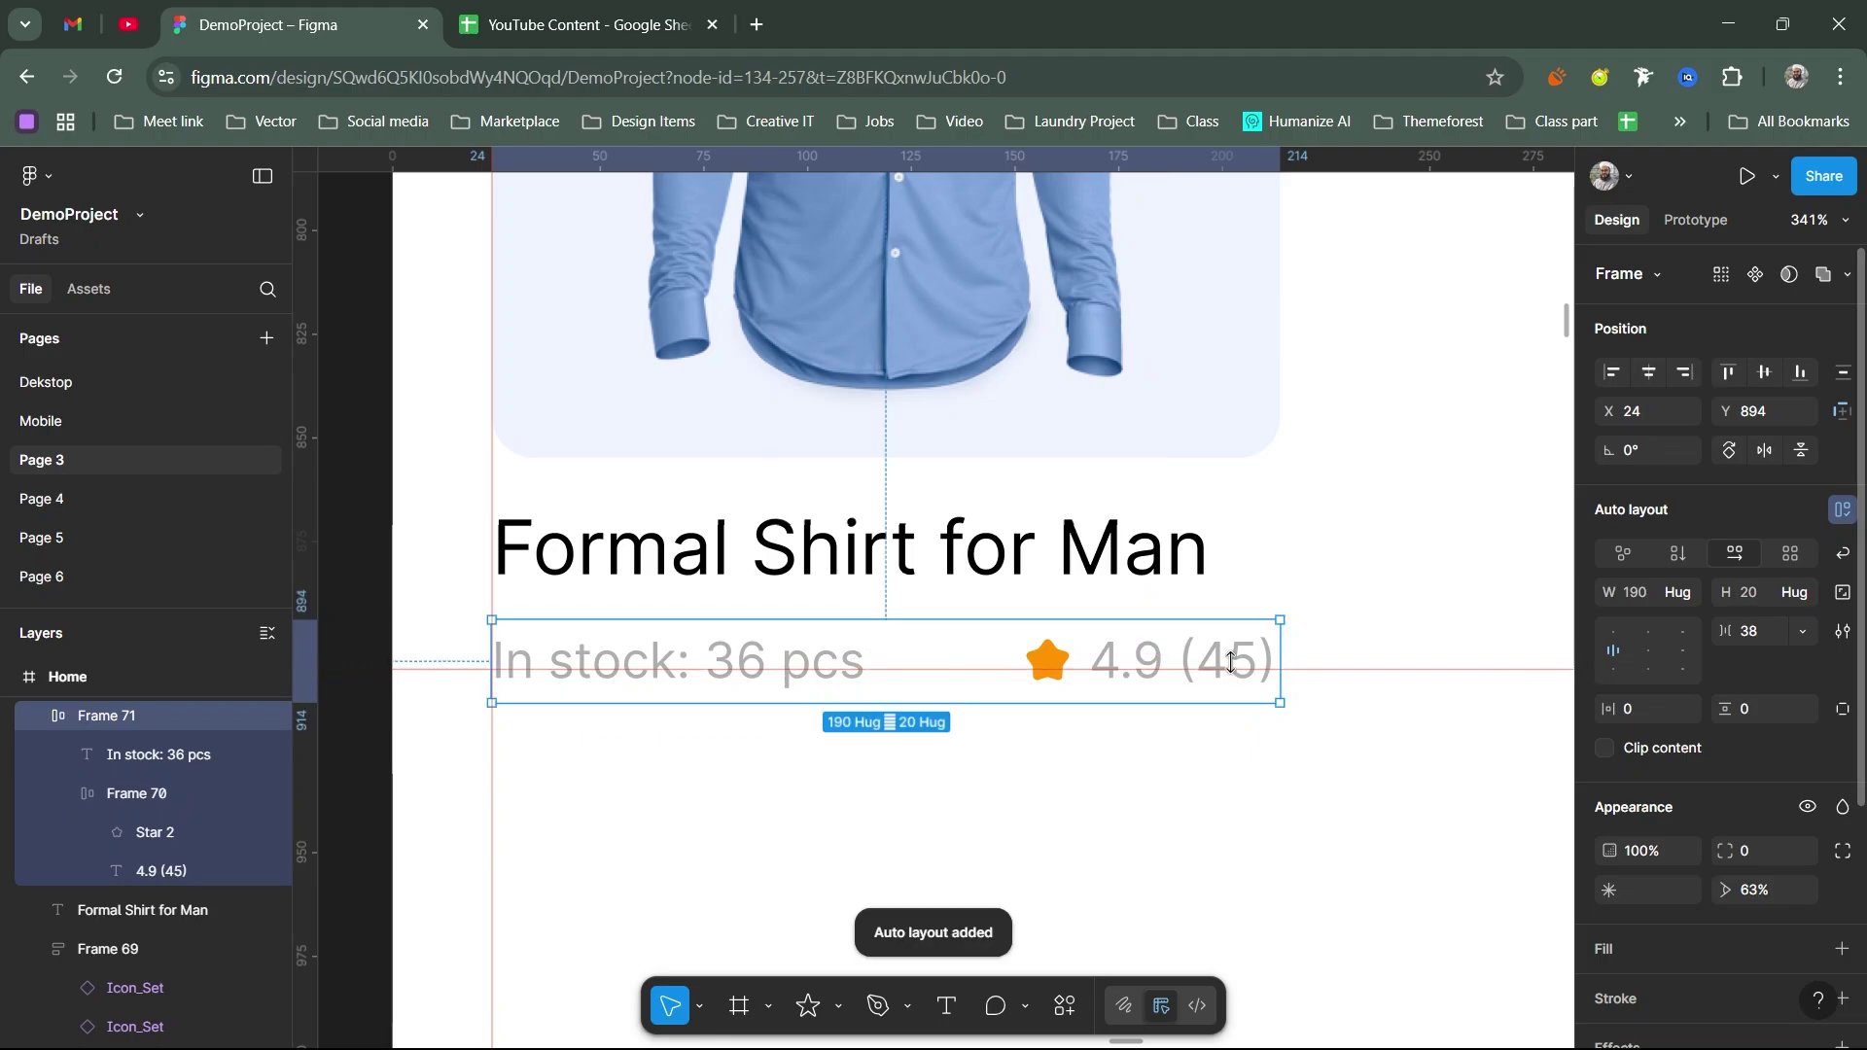
# Step: Add a price text reading "$15.00" below the stock and rating row at X 37, Y 933
pyautogui.moveTo(1055, 647); pyautogui.dragTo(1143, 576)
pyautogui.keyDown('ctrl'); pyautogui.scroll(-5, 1144, 575); pyautogui.keyUp('ctrl')
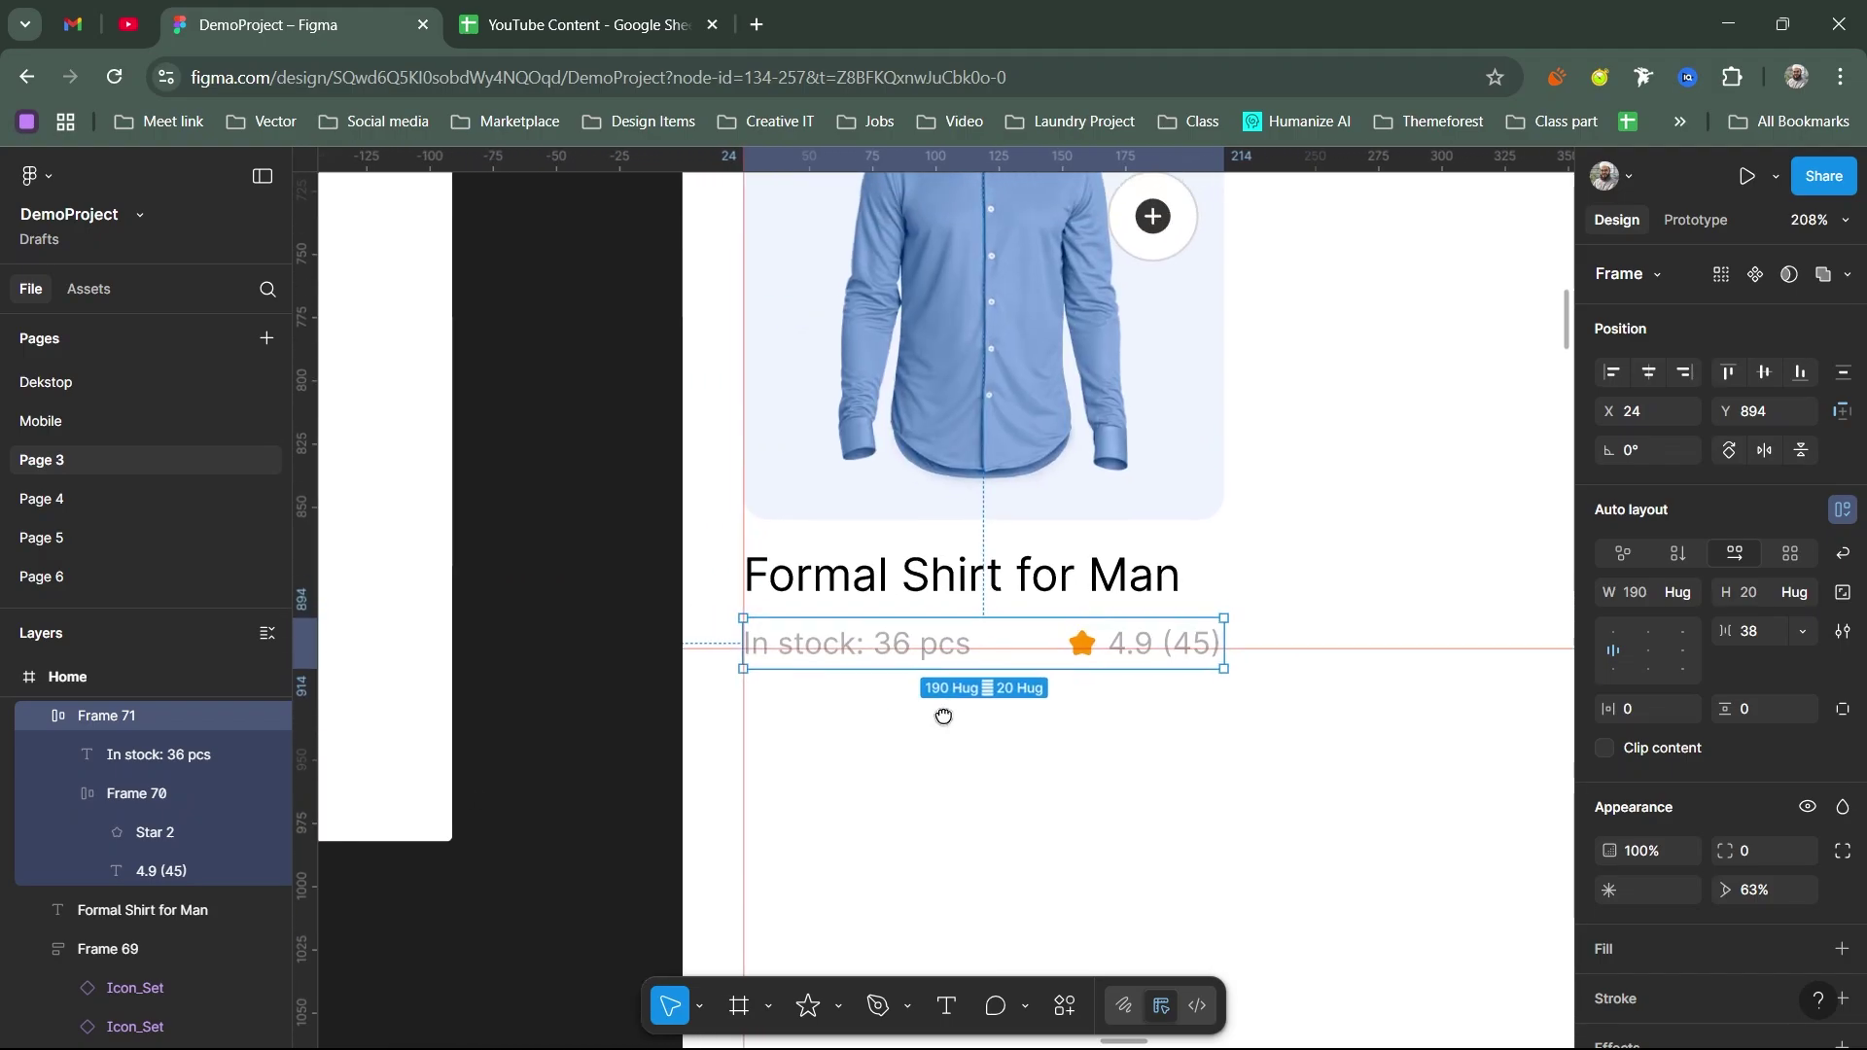
pyautogui.press('t')
pyautogui.click(772, 735)
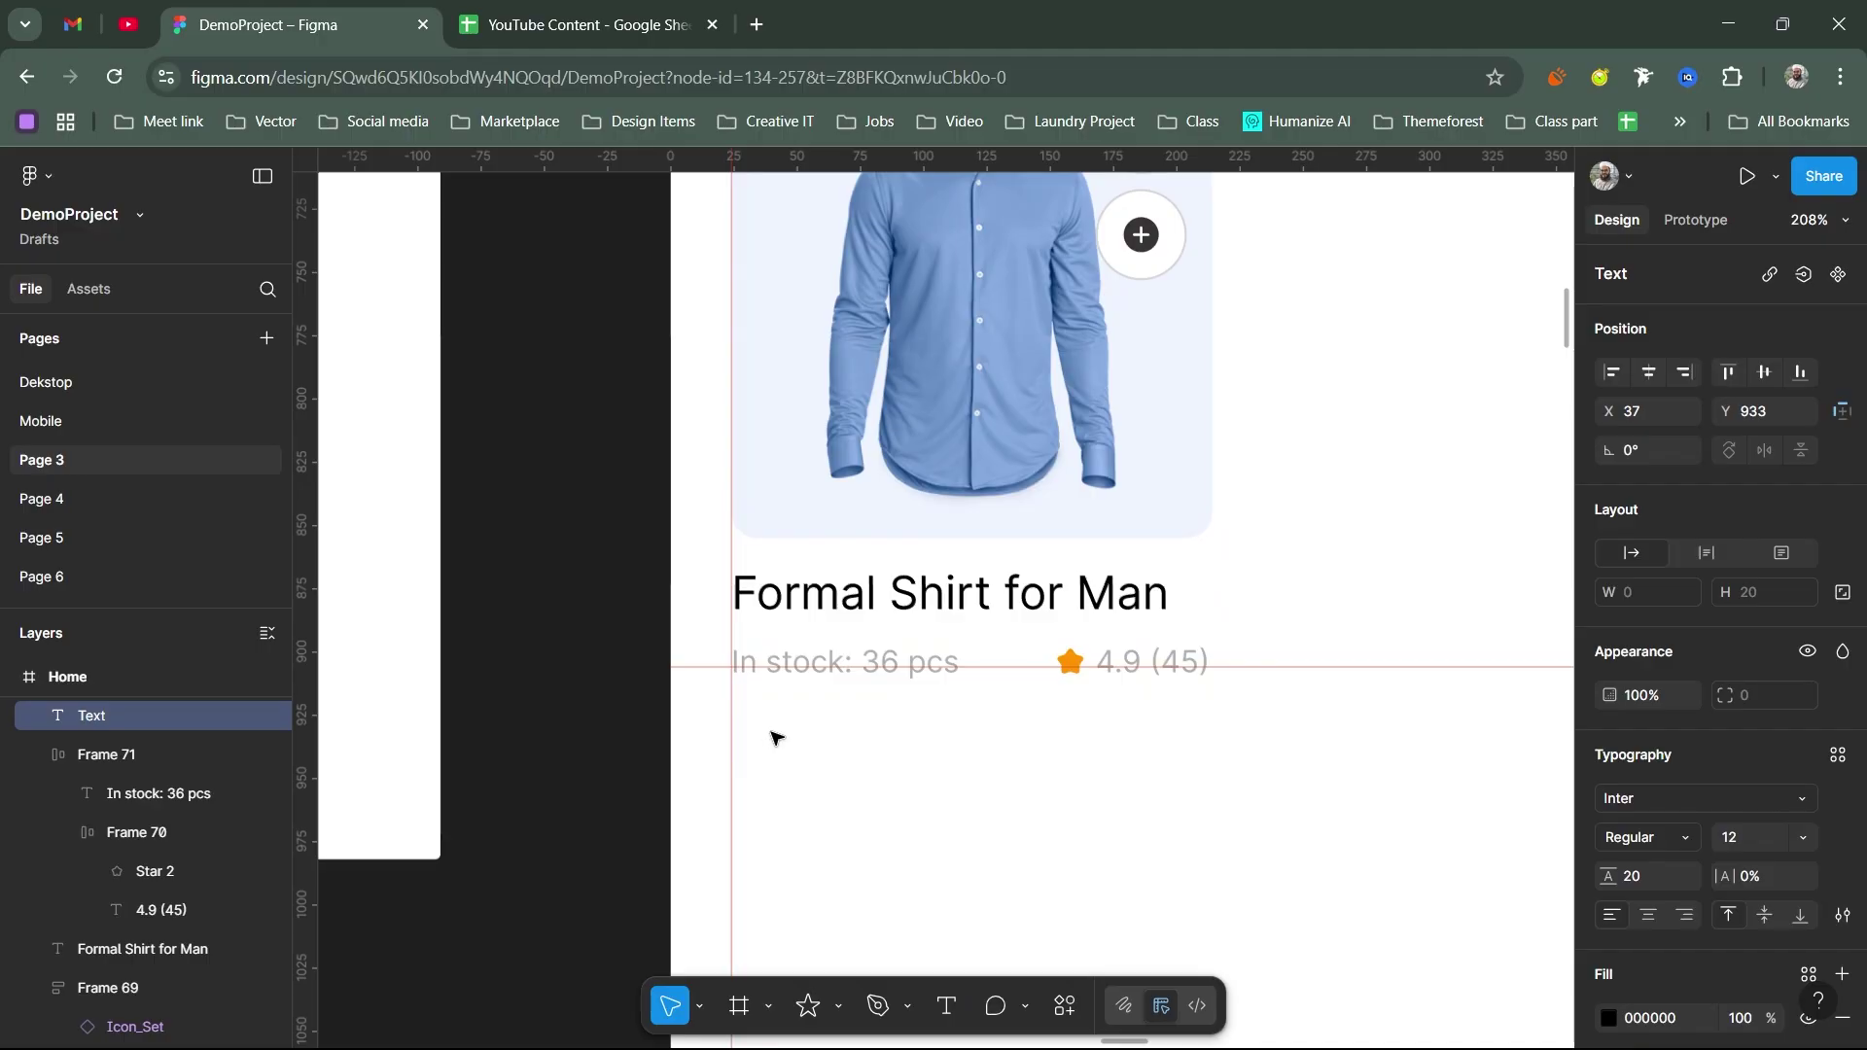
pyautogui.write('$')
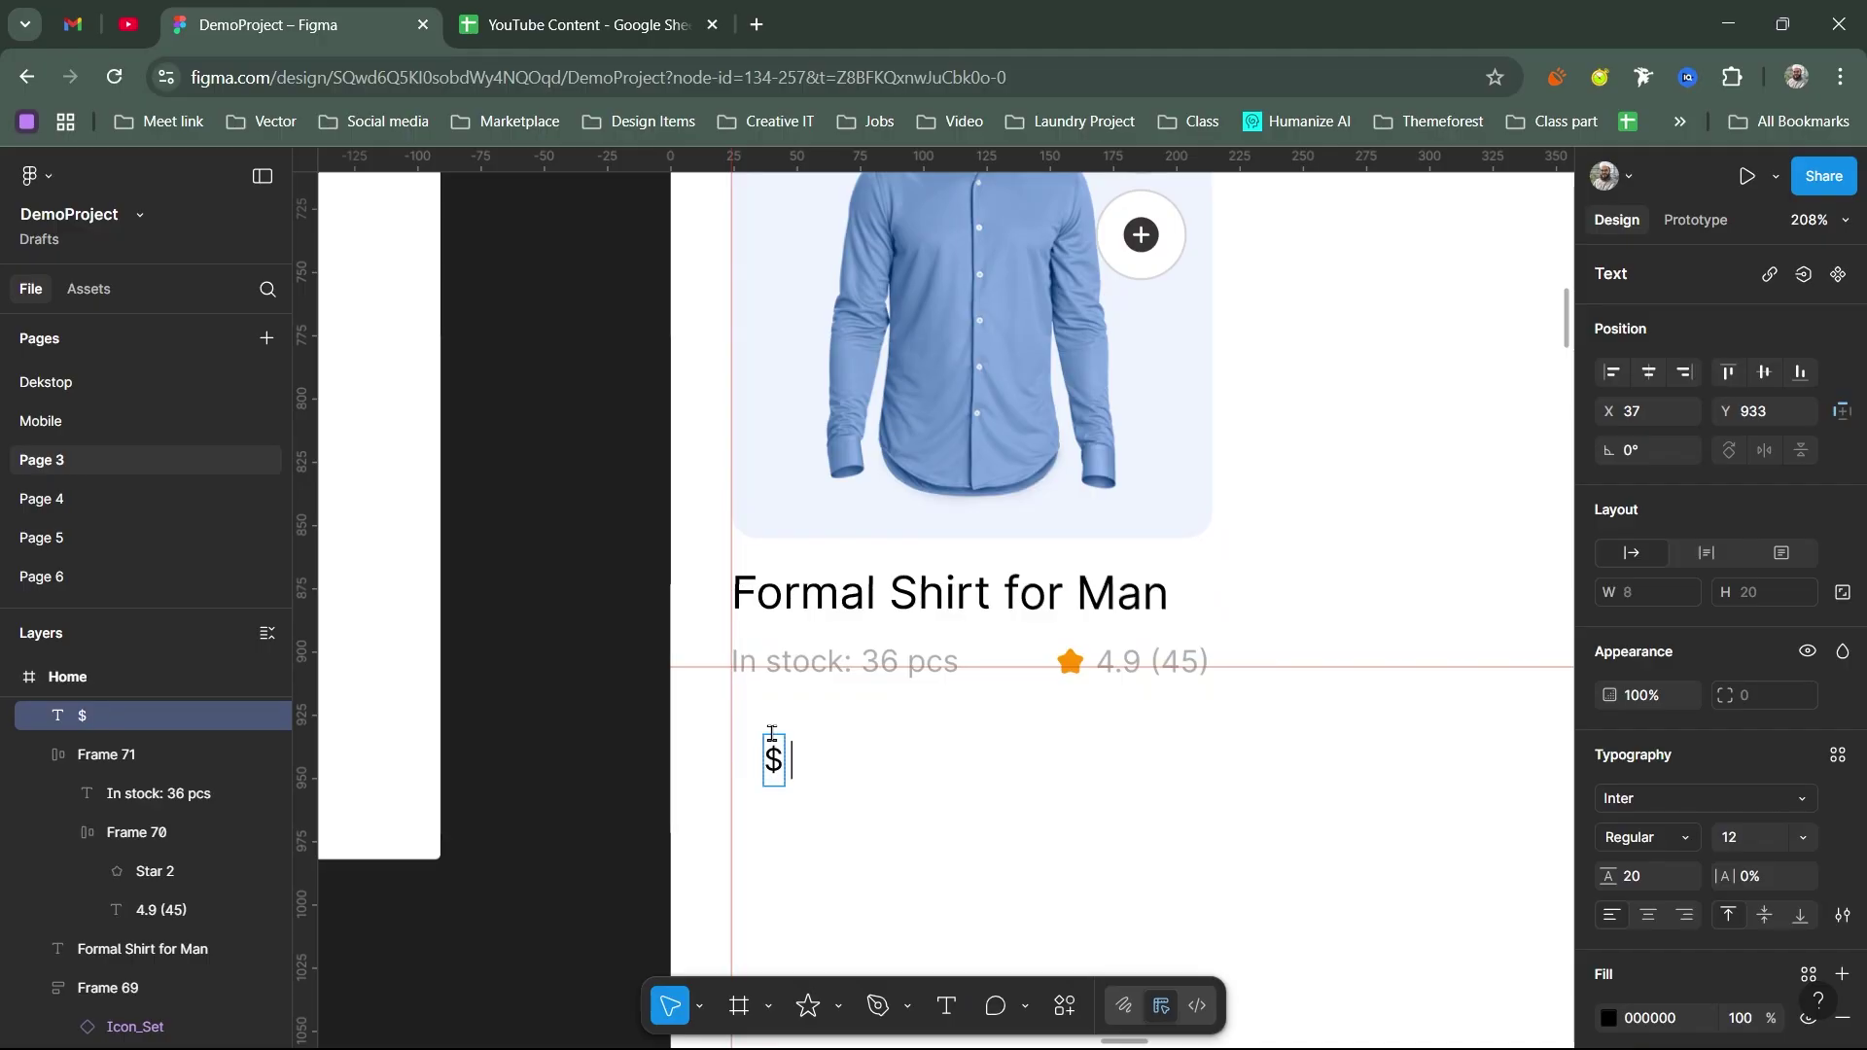
pyautogui.write(' 15')
pyautogui.press('BackSpace')
pyautogui.write('.00')
pyautogui.press('Escape')
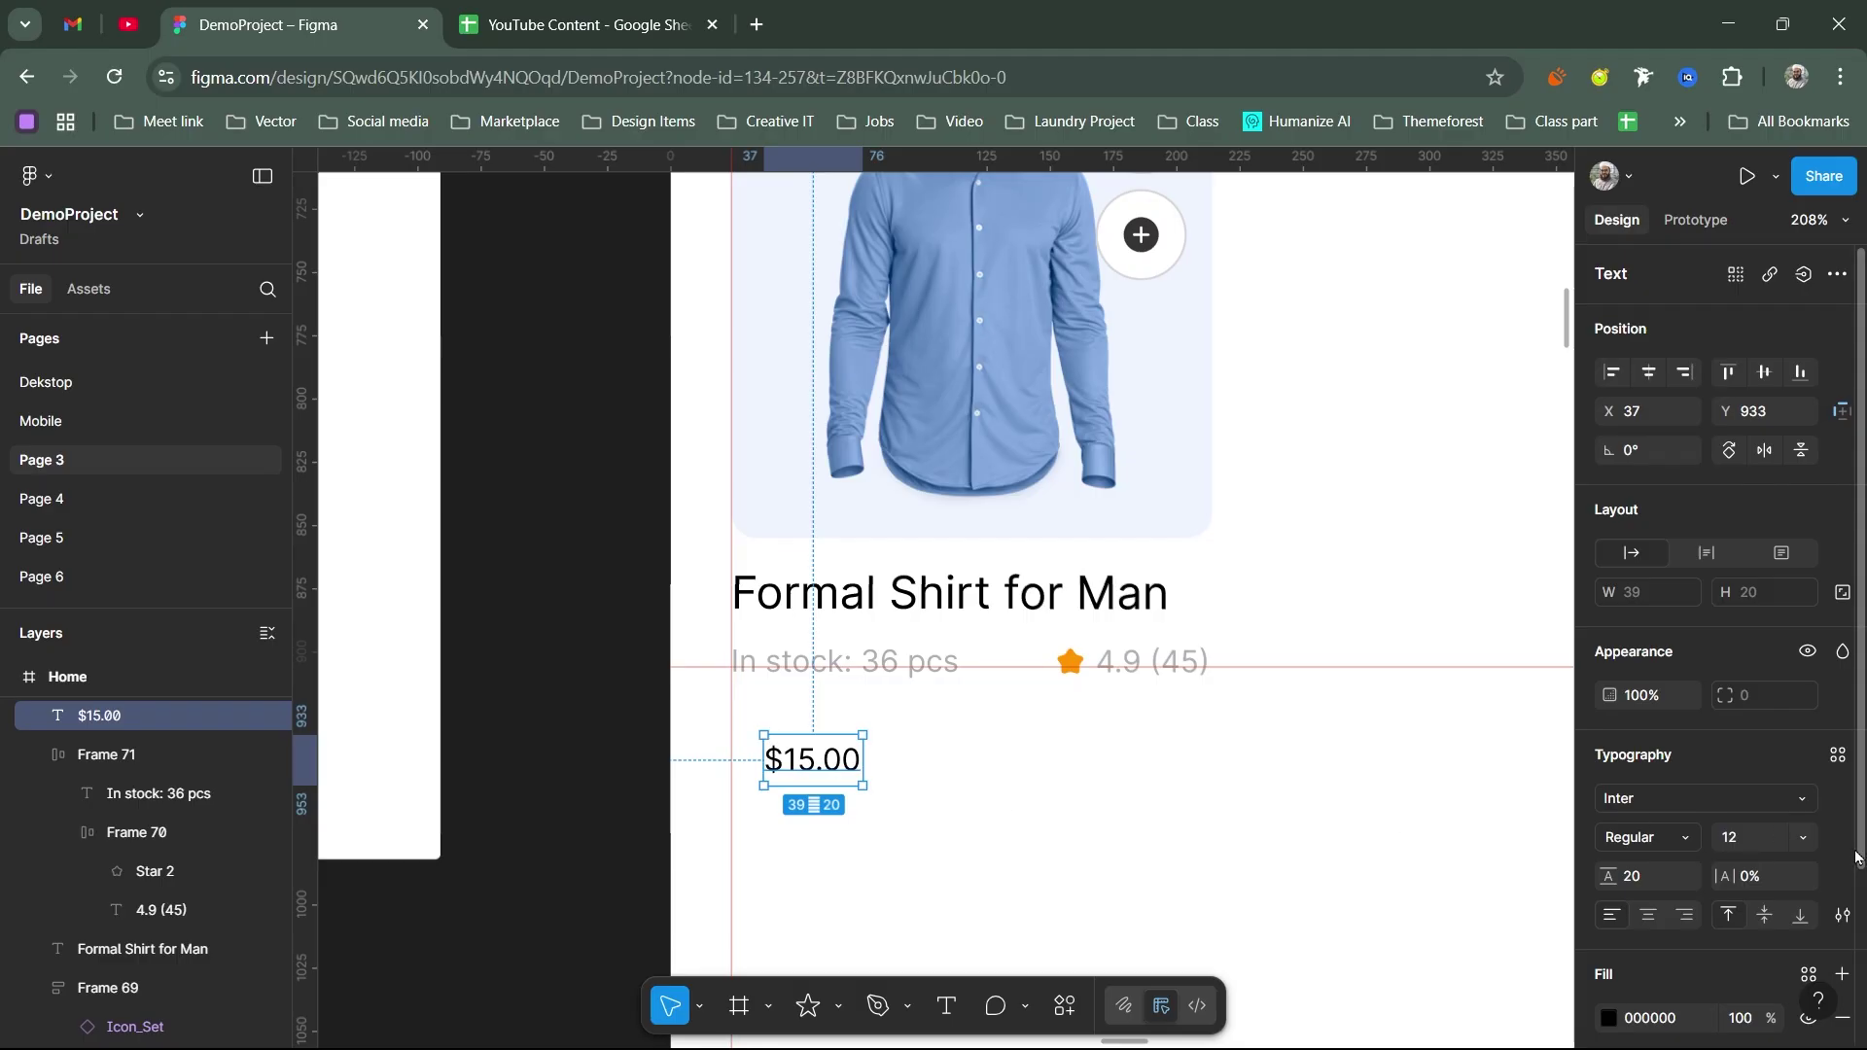
# Step: Set the price text's font size to 22 and its weight to Medium
pyautogui.click(1743, 842)
pyautogui.press('Return')
pyautogui.click(1636, 842)
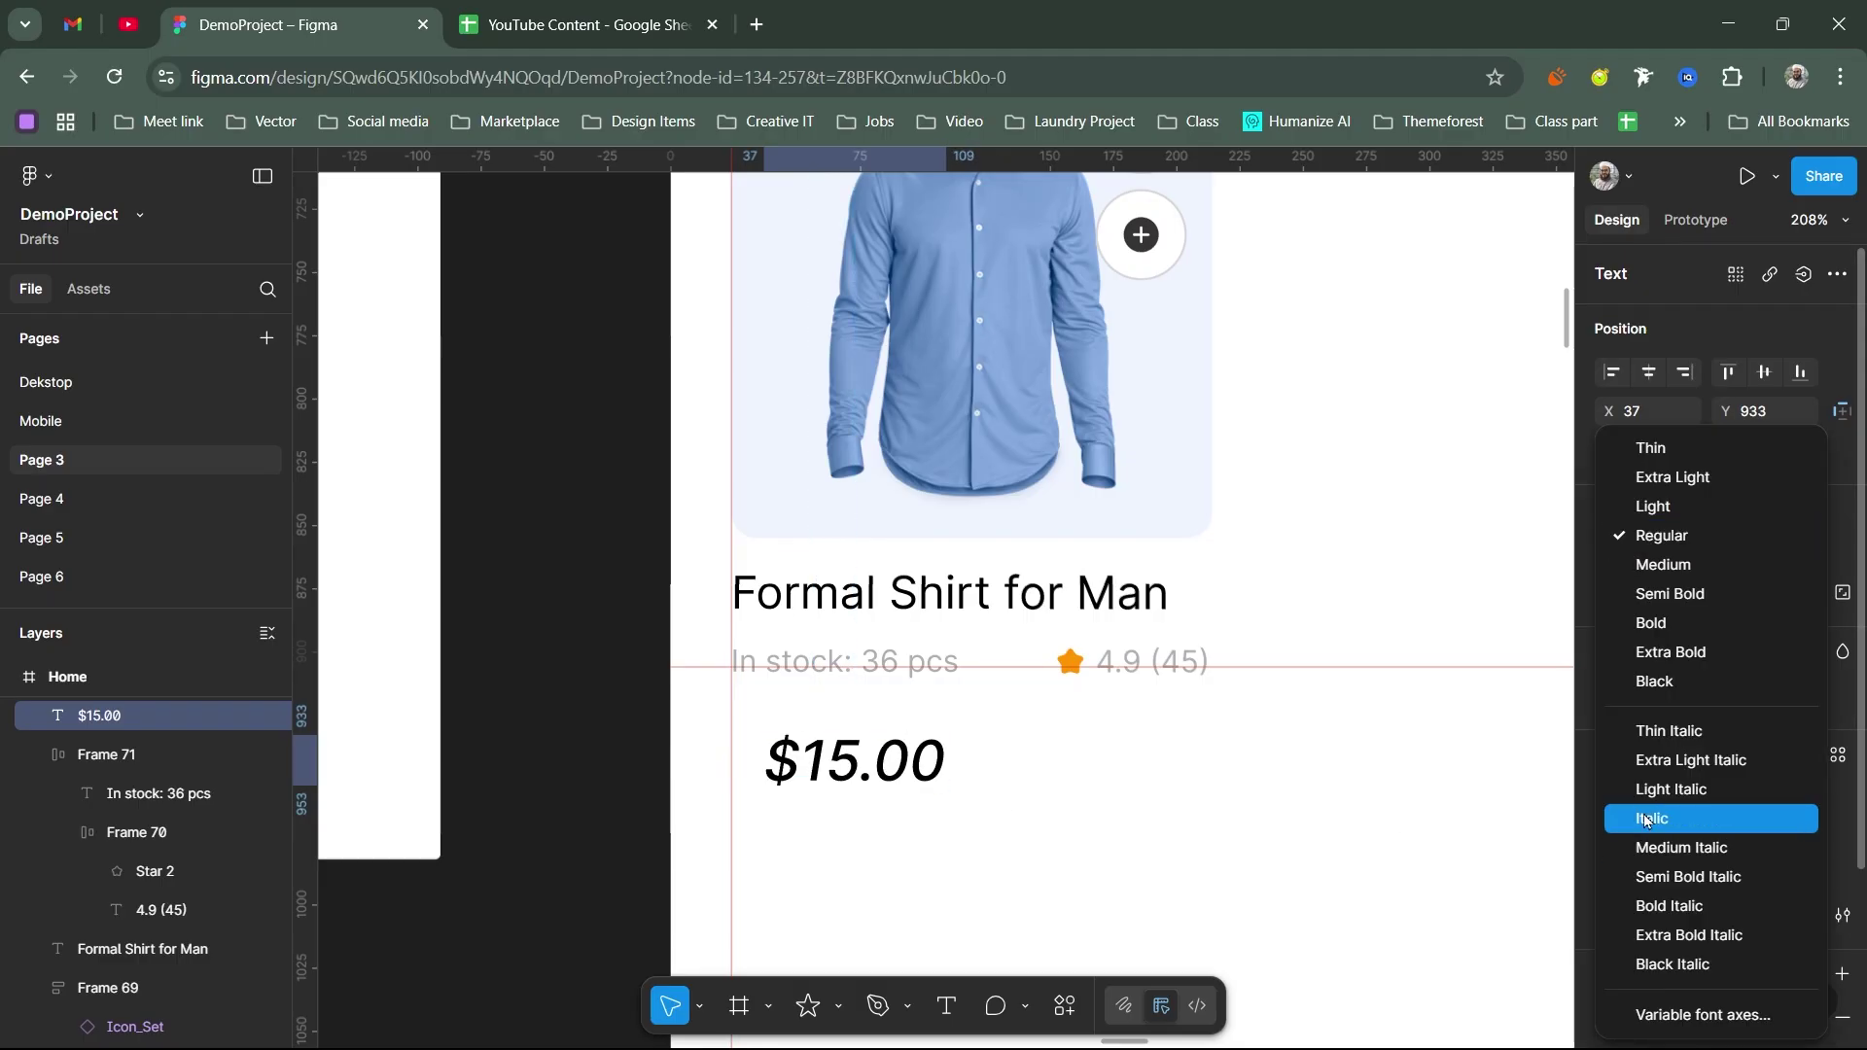
pyautogui.click(1653, 555)
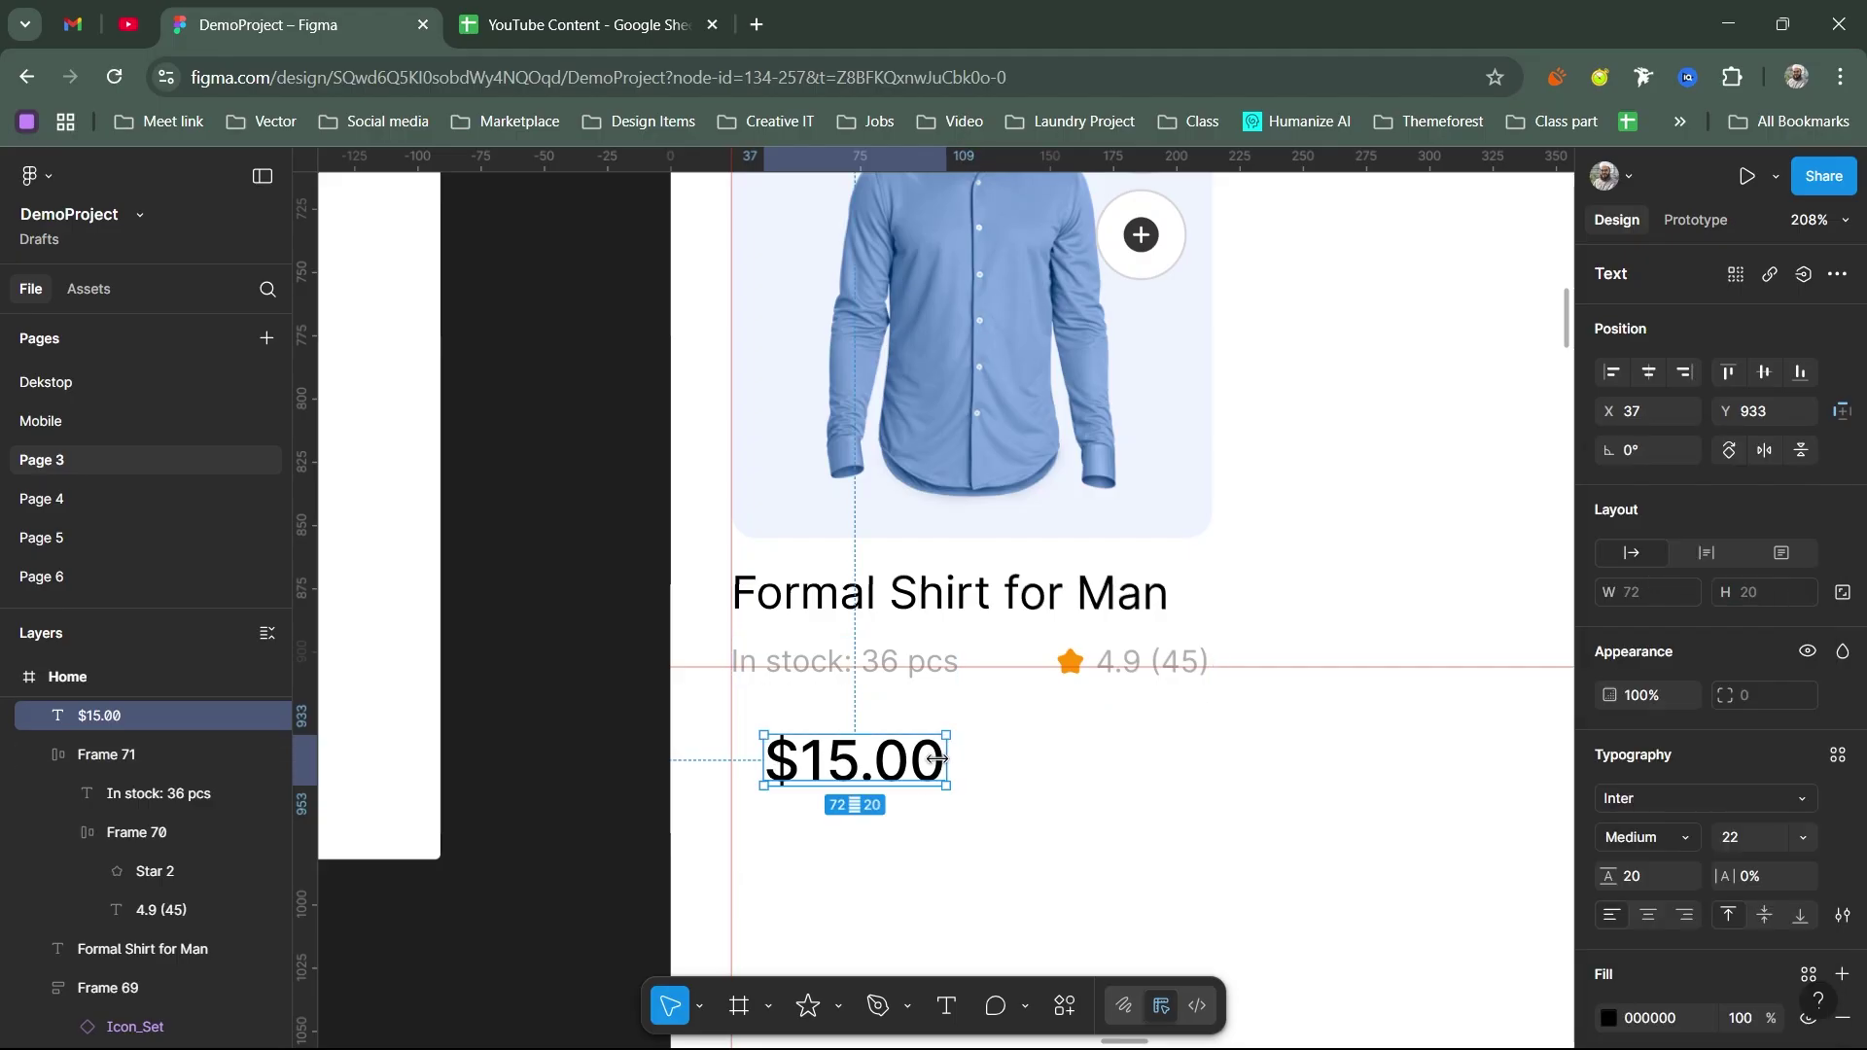
pyautogui.scroll(-5, 972, 778)
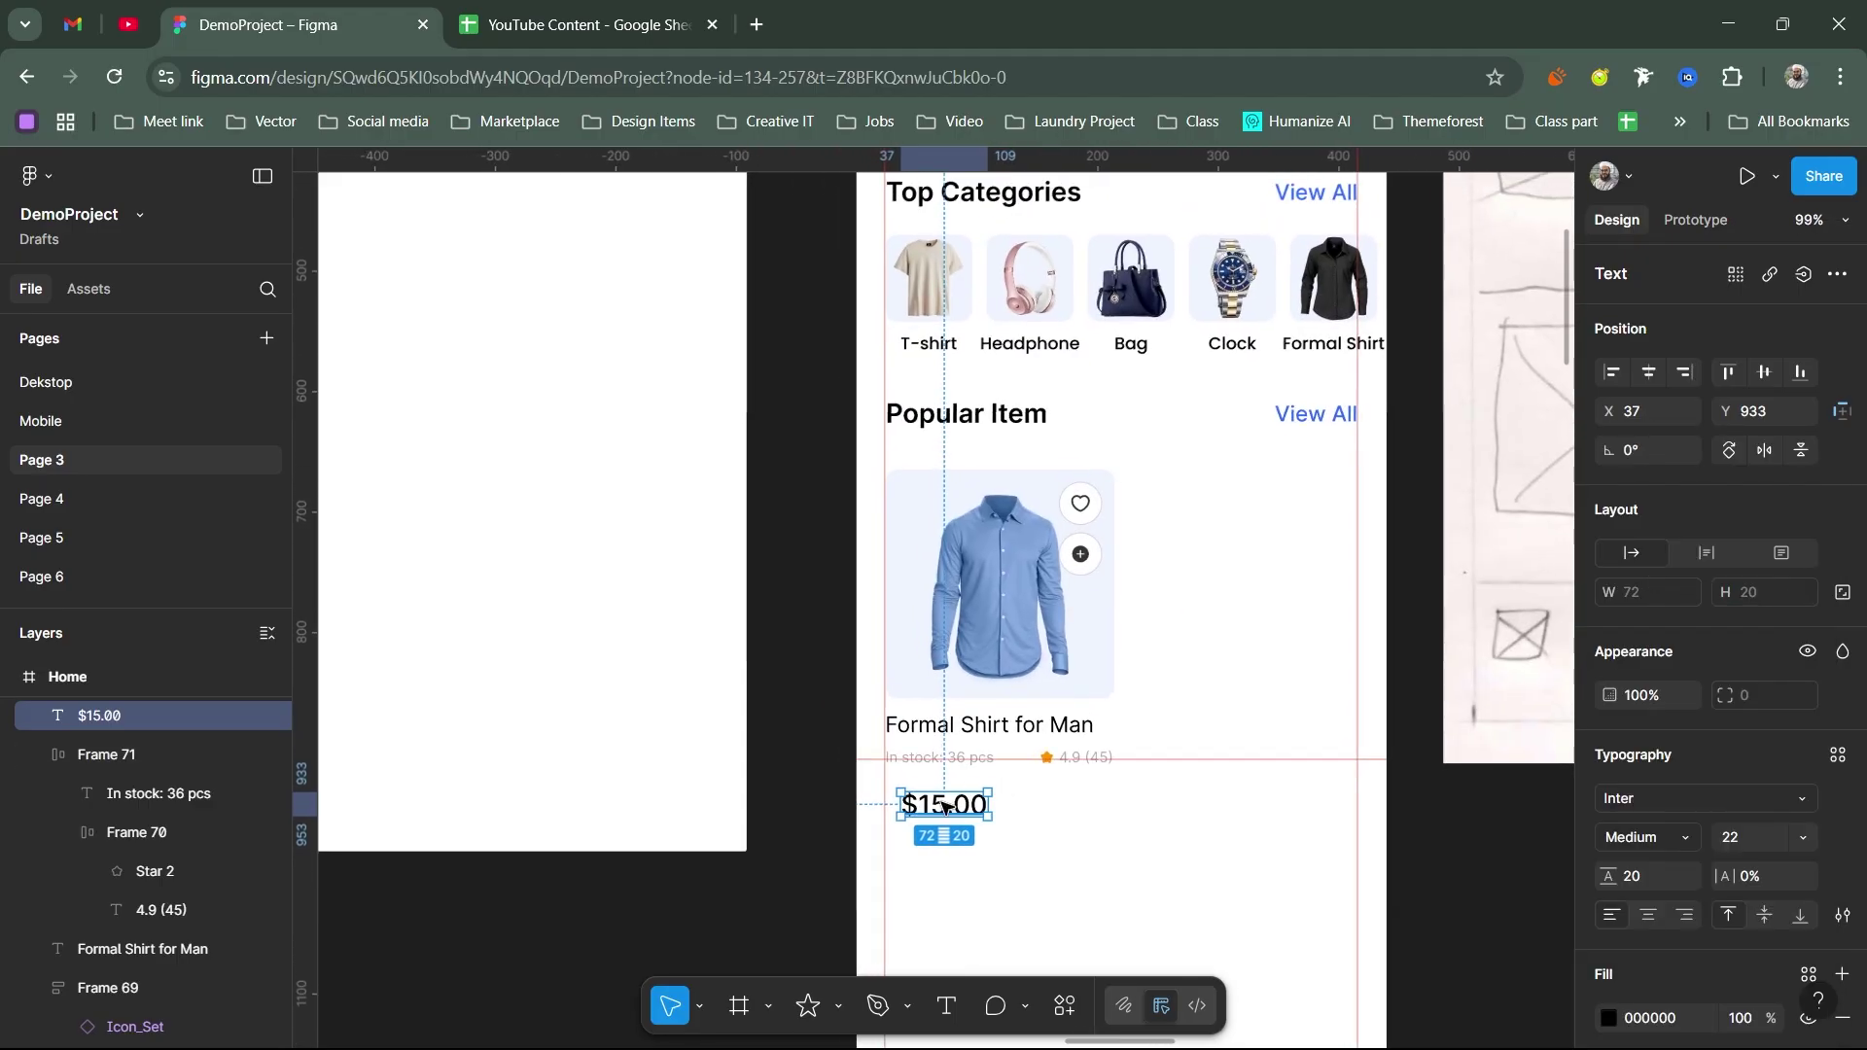
# Step: Place the $15.00 price text under the stock line, aligned with the left margin at X 24, Y 921
pyautogui.moveTo(943, 806); pyautogui.dragTo(933, 797)
pyautogui.click(973, 725)
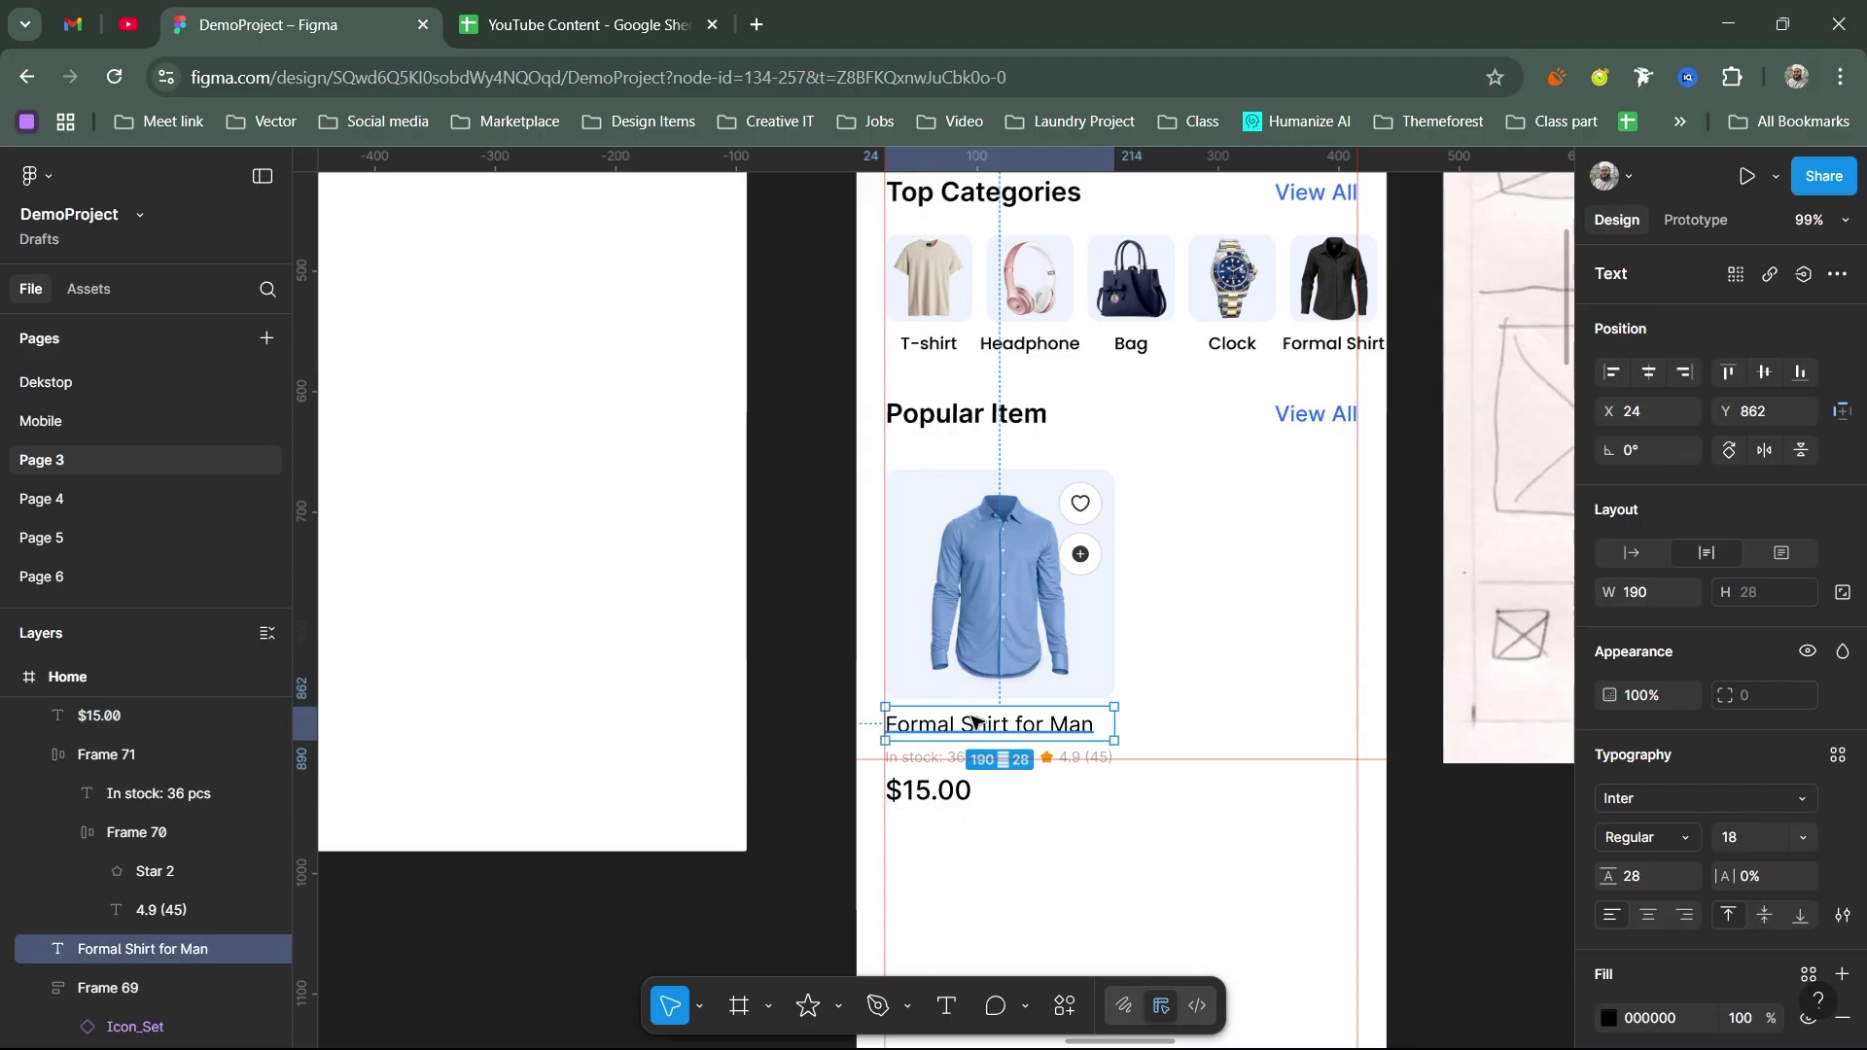
pyautogui.scroll(5, 973, 725)
pyautogui.keyDown('shift'); pyautogui.click(982, 683); pyautogui.keyUp('shift')
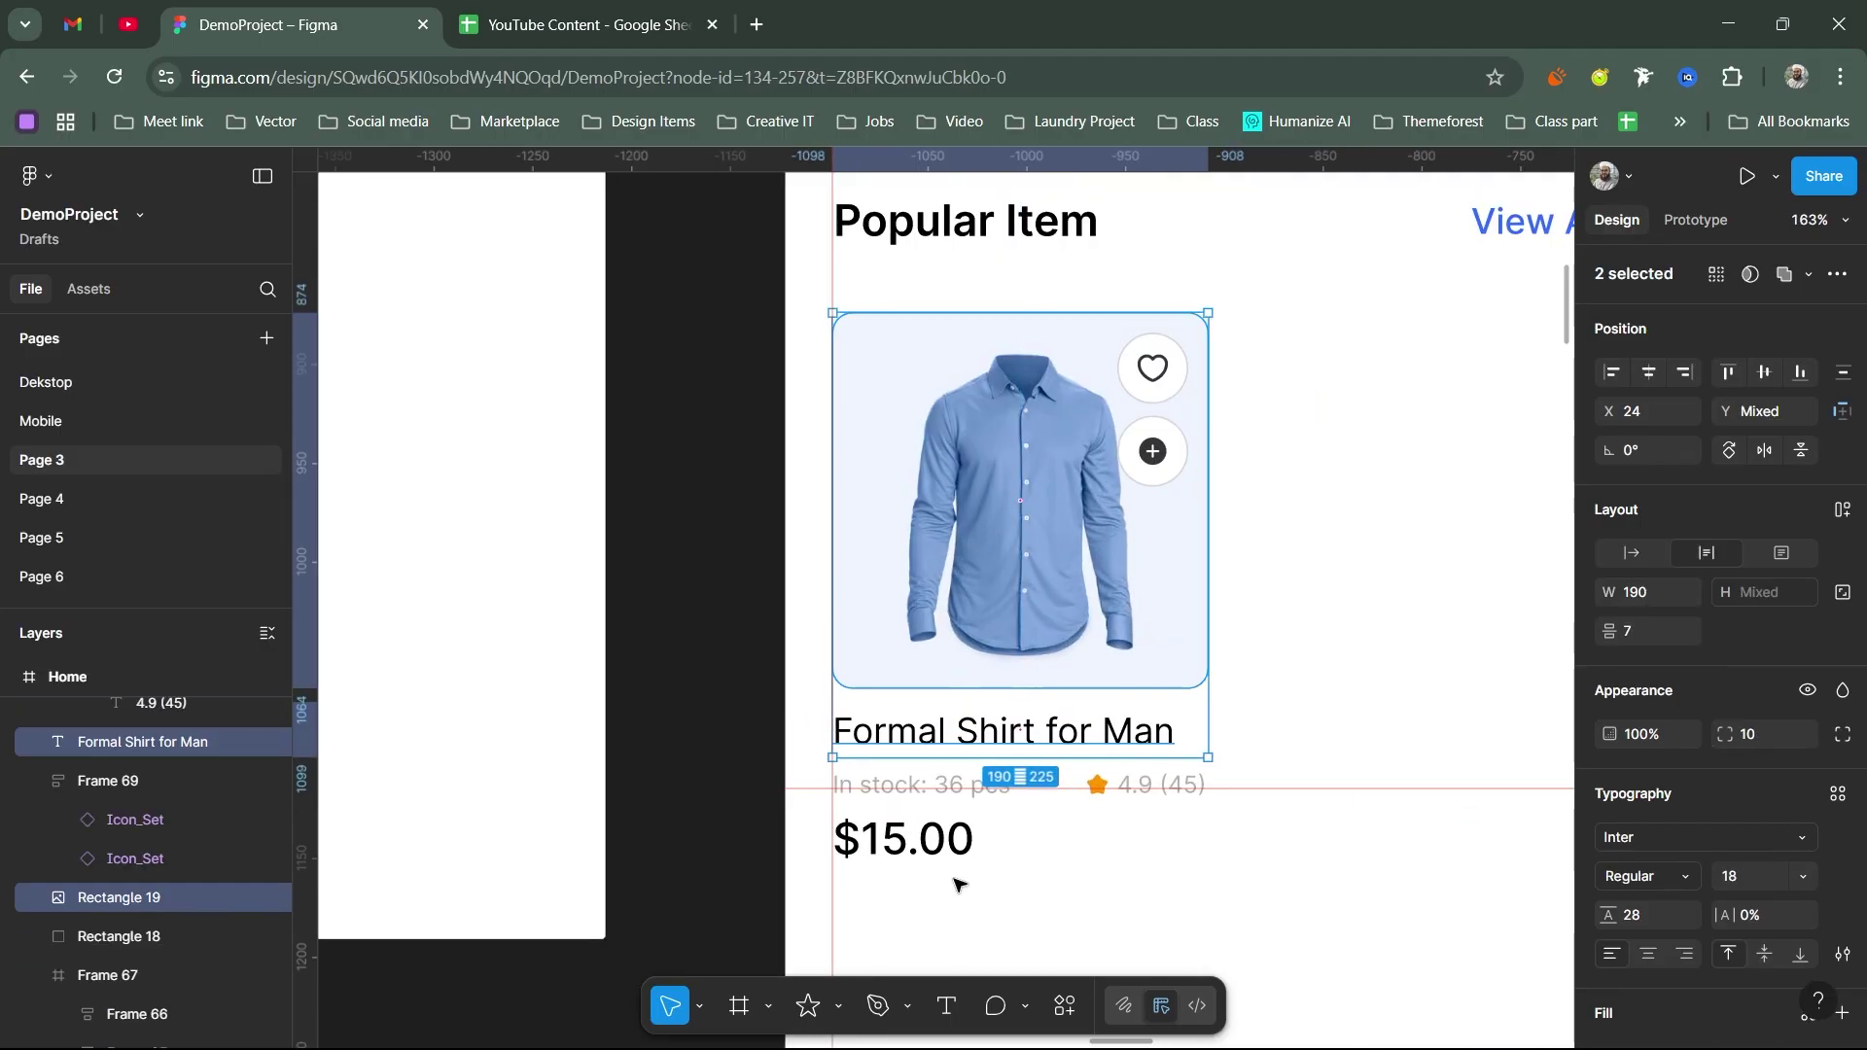
pyautogui.press('Escape')
pyautogui.click(934, 841)
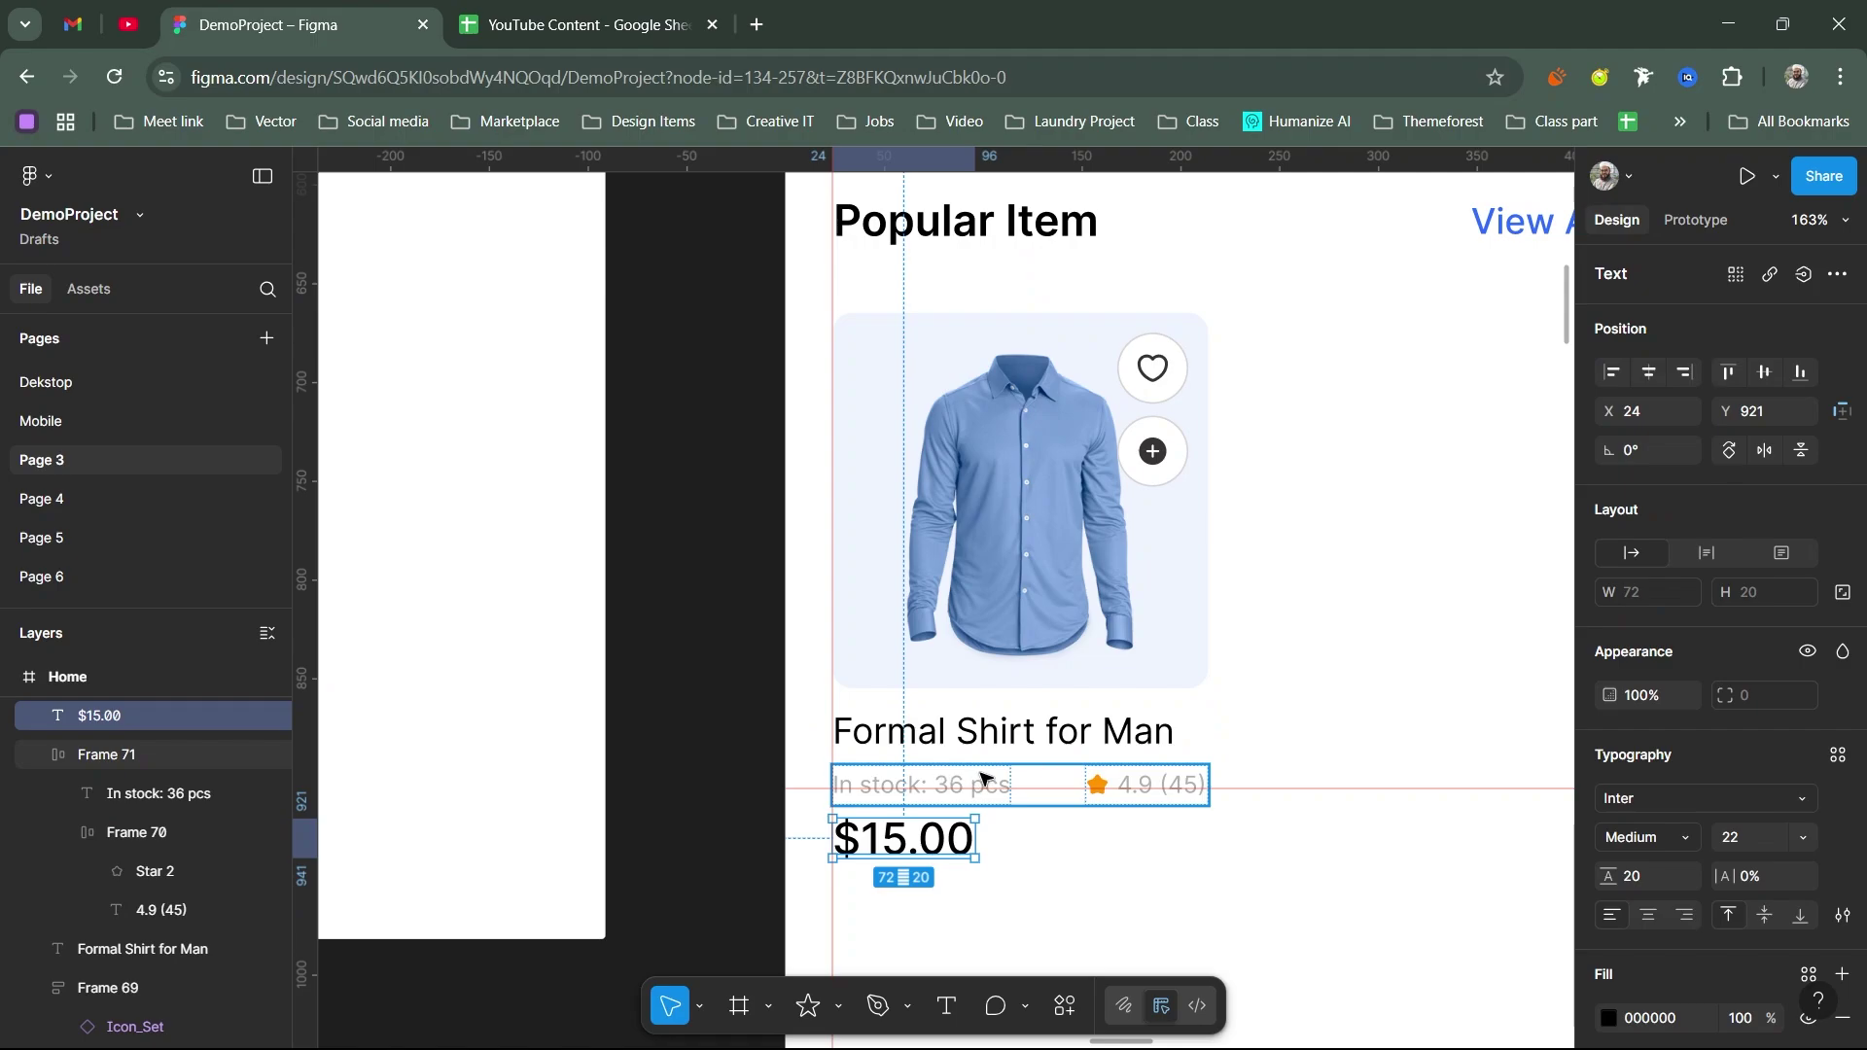
pyautogui.click(926, 749)
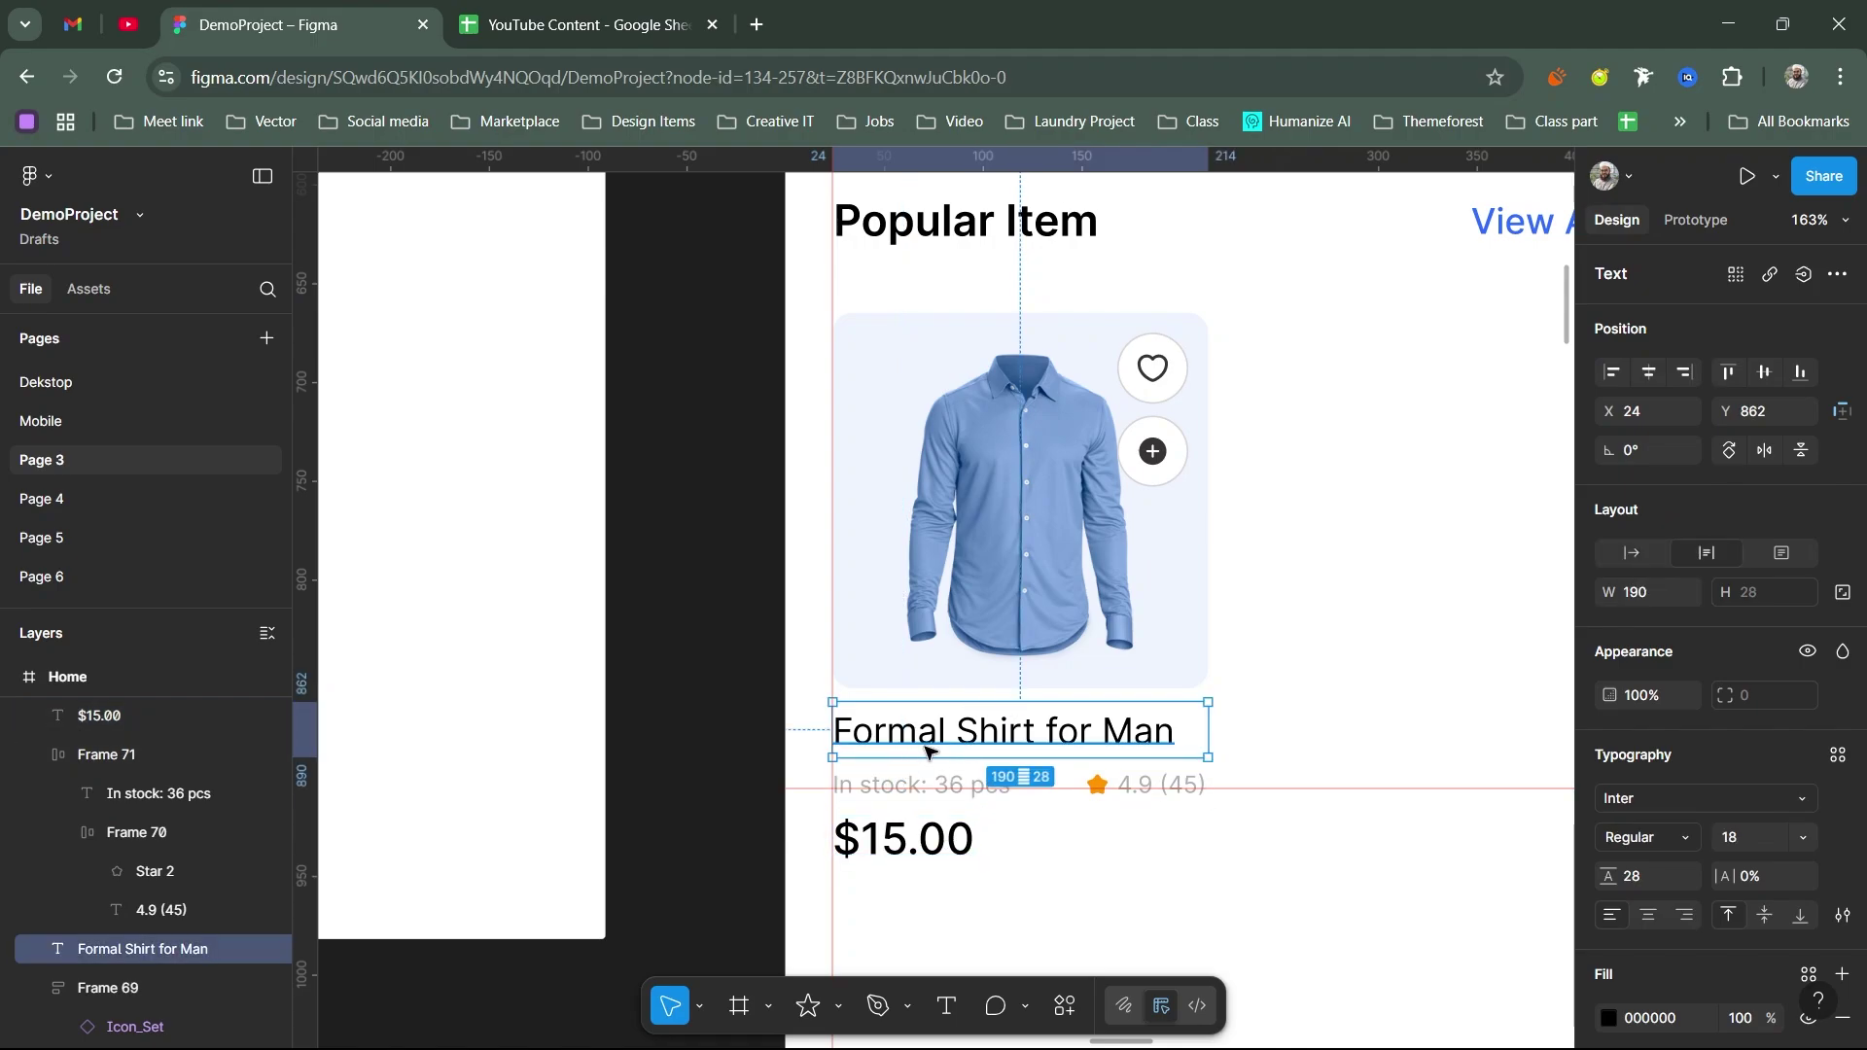
pyautogui.keyDown('shift'); pyautogui.click(940, 679); pyautogui.keyUp('shift')
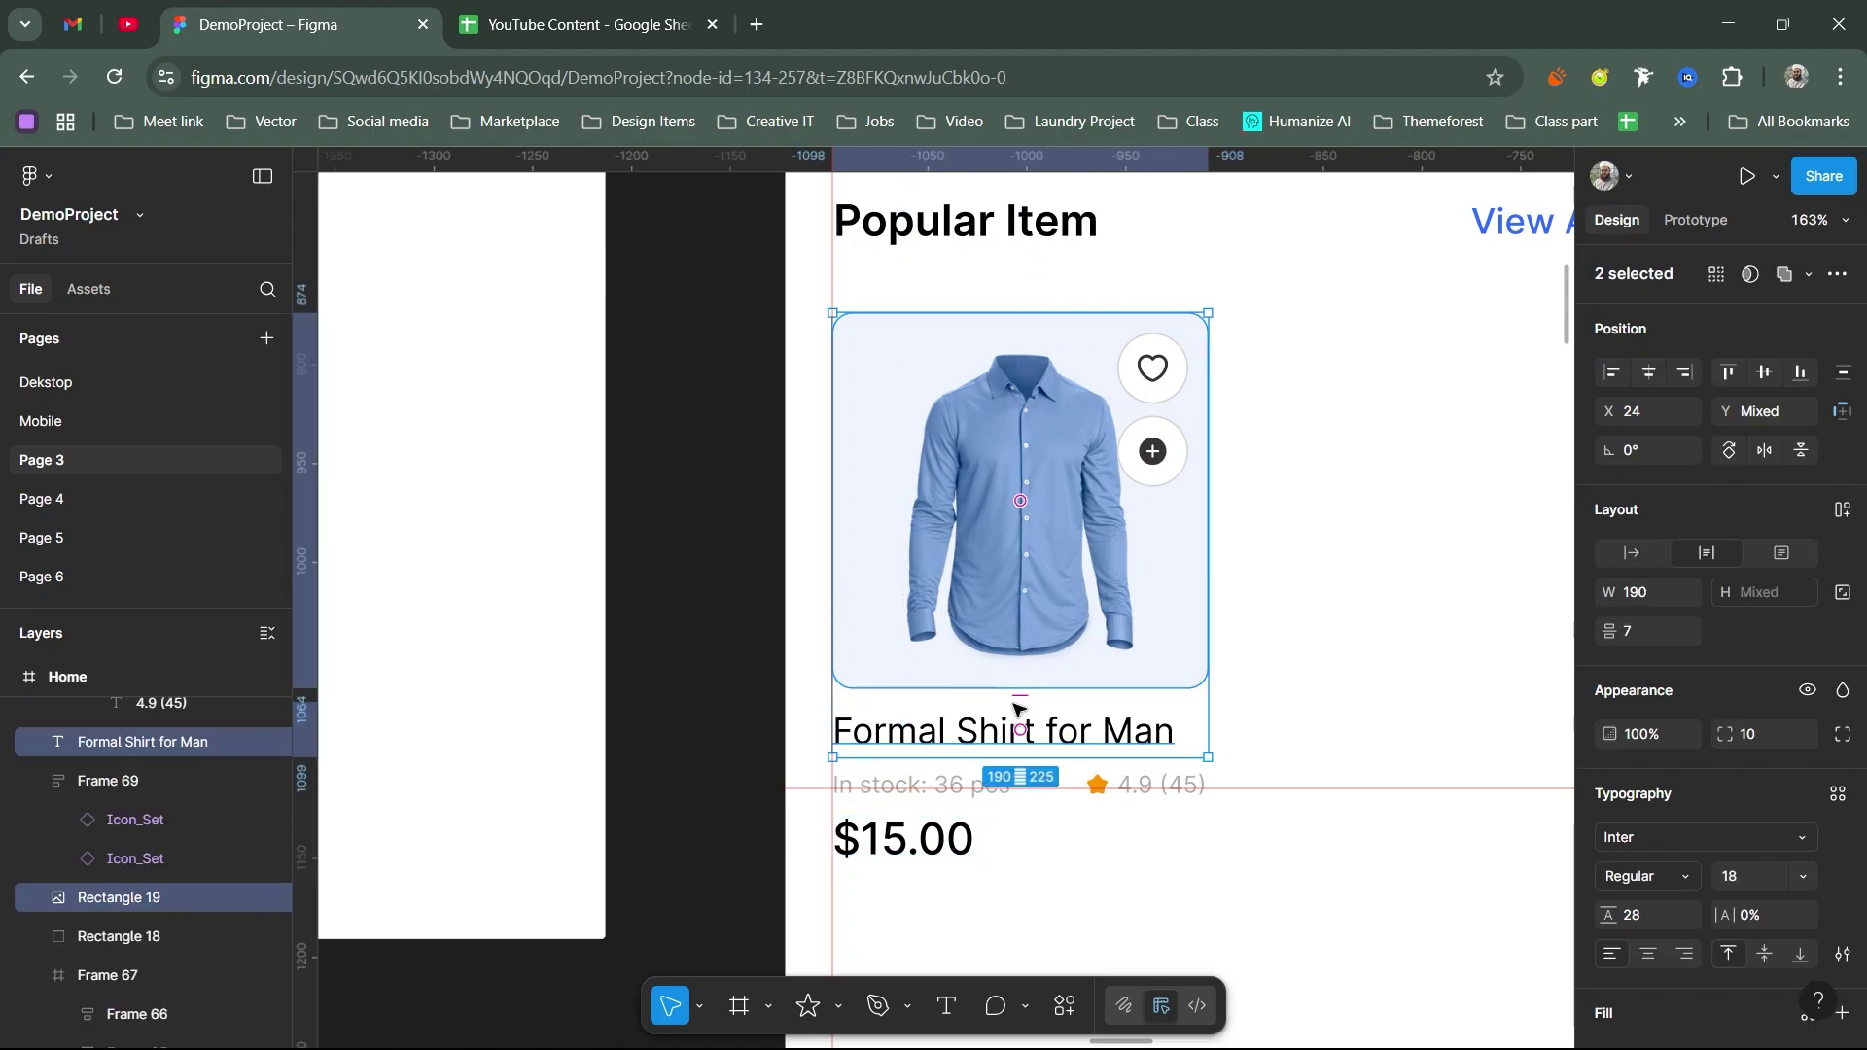
pyautogui.click(1638, 646)
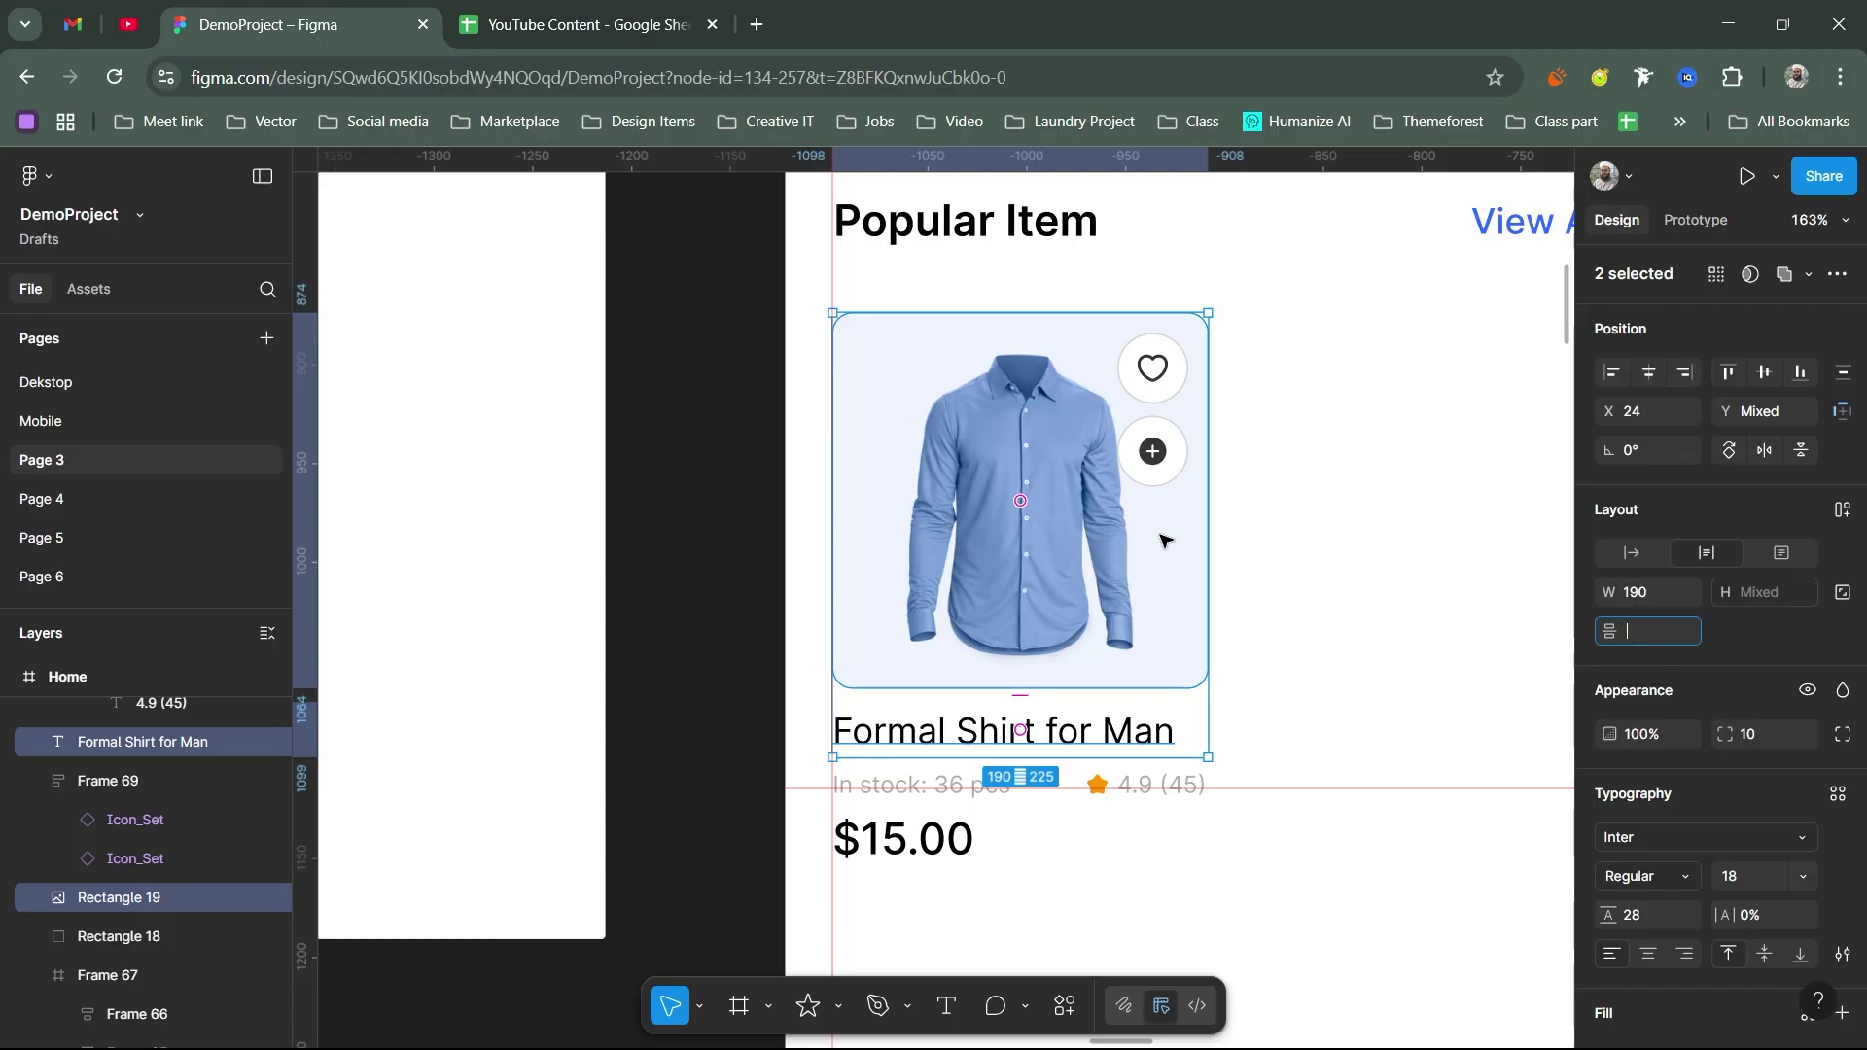
# Step: Open the inline prototype preview beside the Home design and bring its Popular Item section into view
pyautogui.hotkey('shift', 'space')
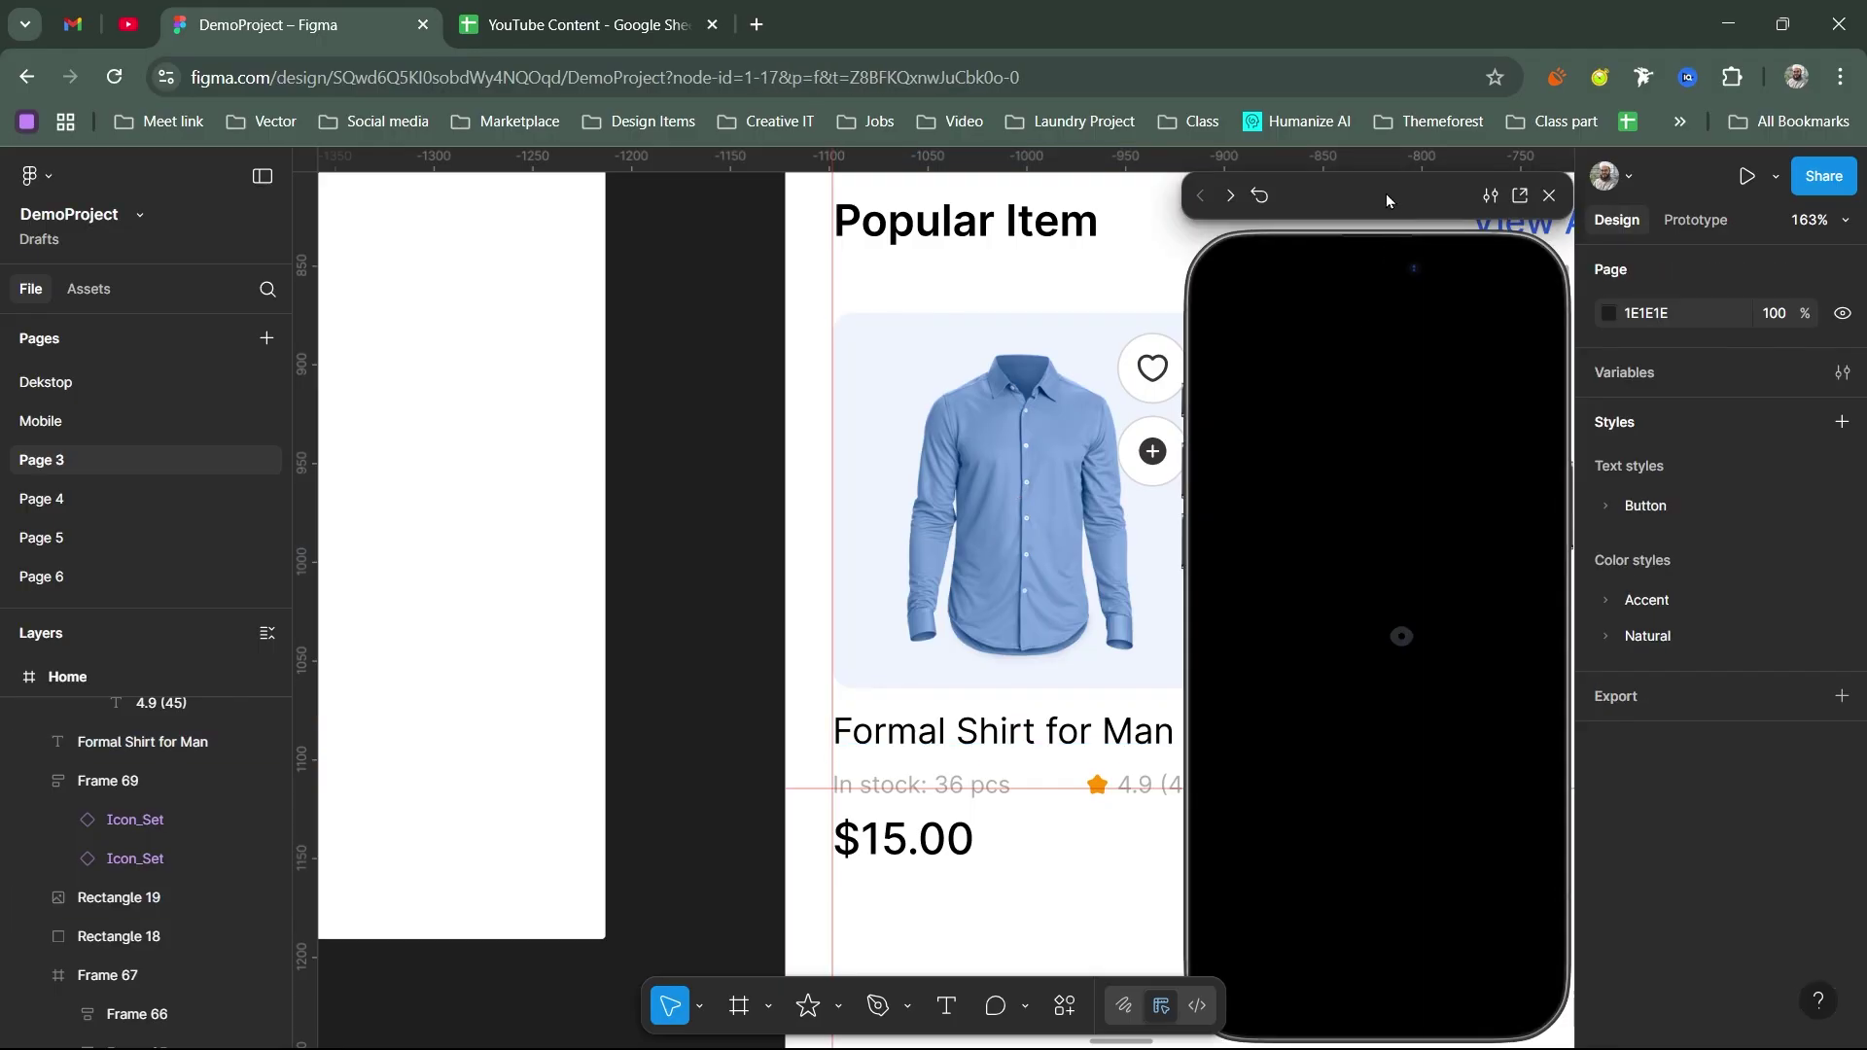
pyautogui.moveTo(1386, 195); pyautogui.dragTo(572, 207)
pyautogui.click(918, 733)
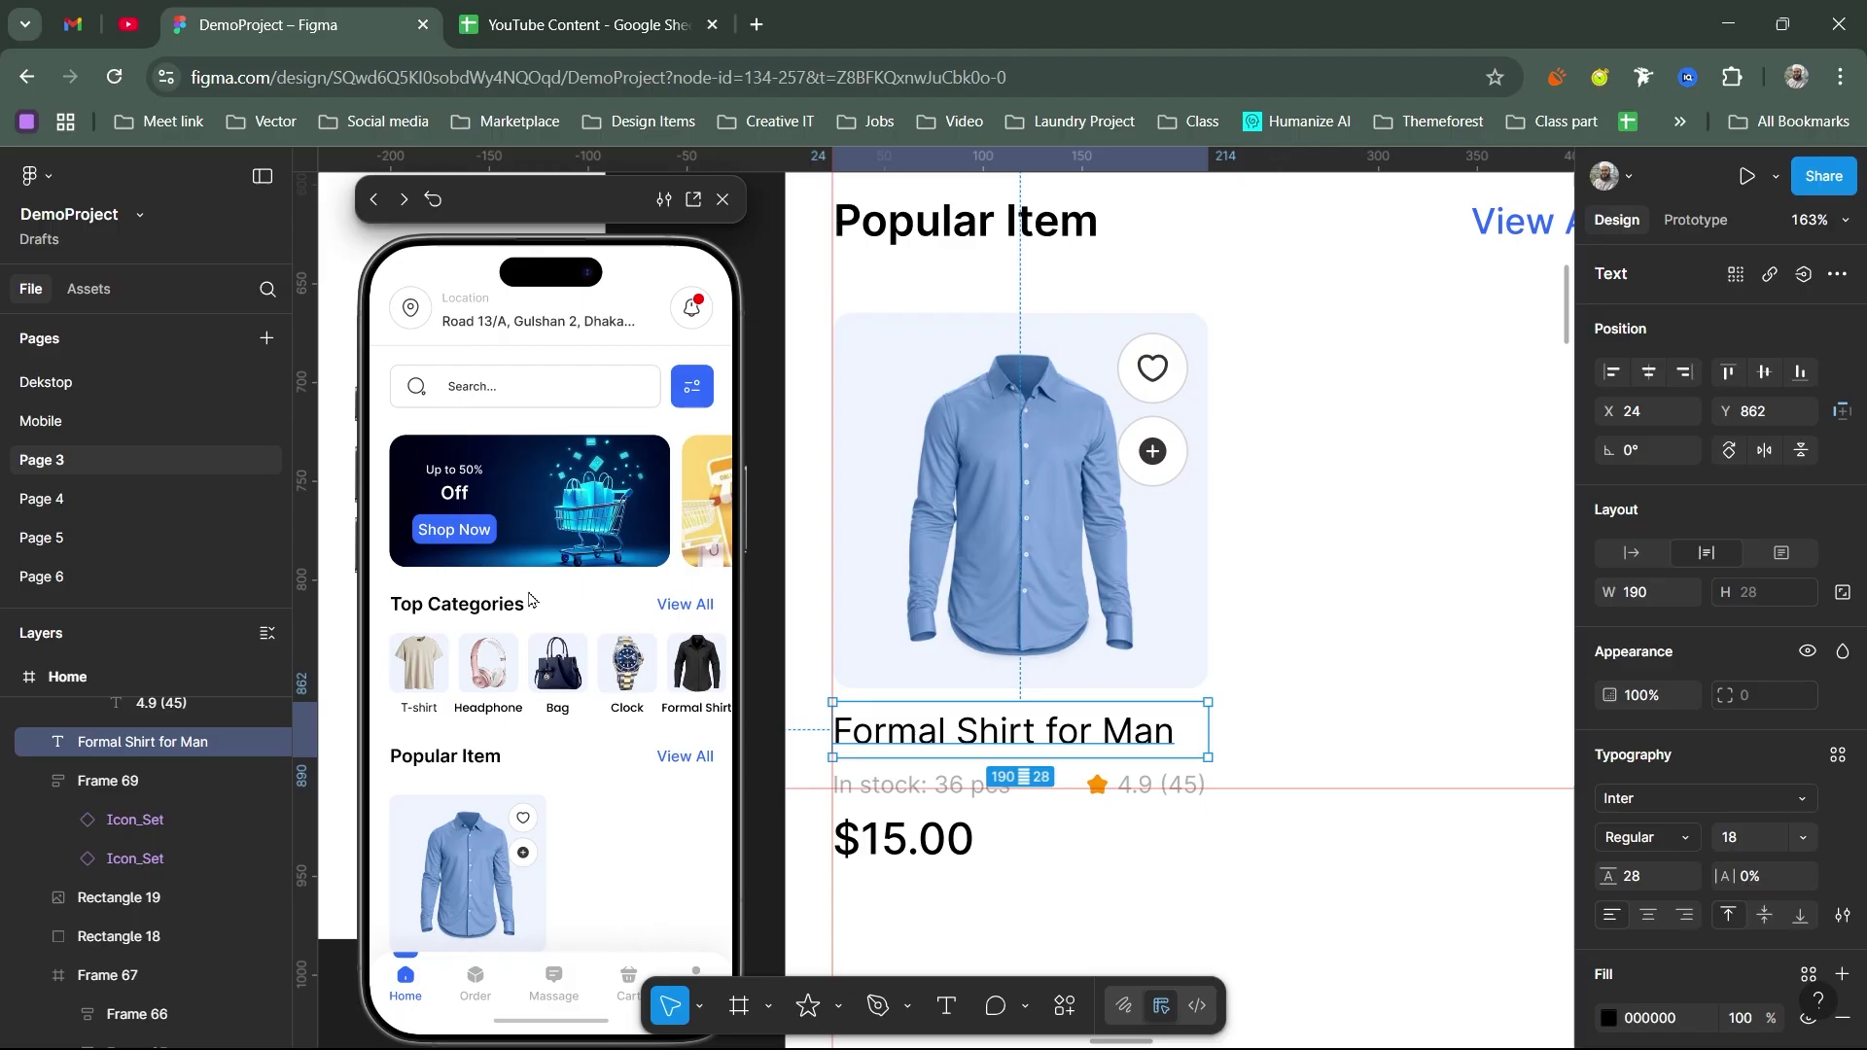
pyautogui.scroll(-3, 567, 497)
pyautogui.scroll(-1, 567, 497)
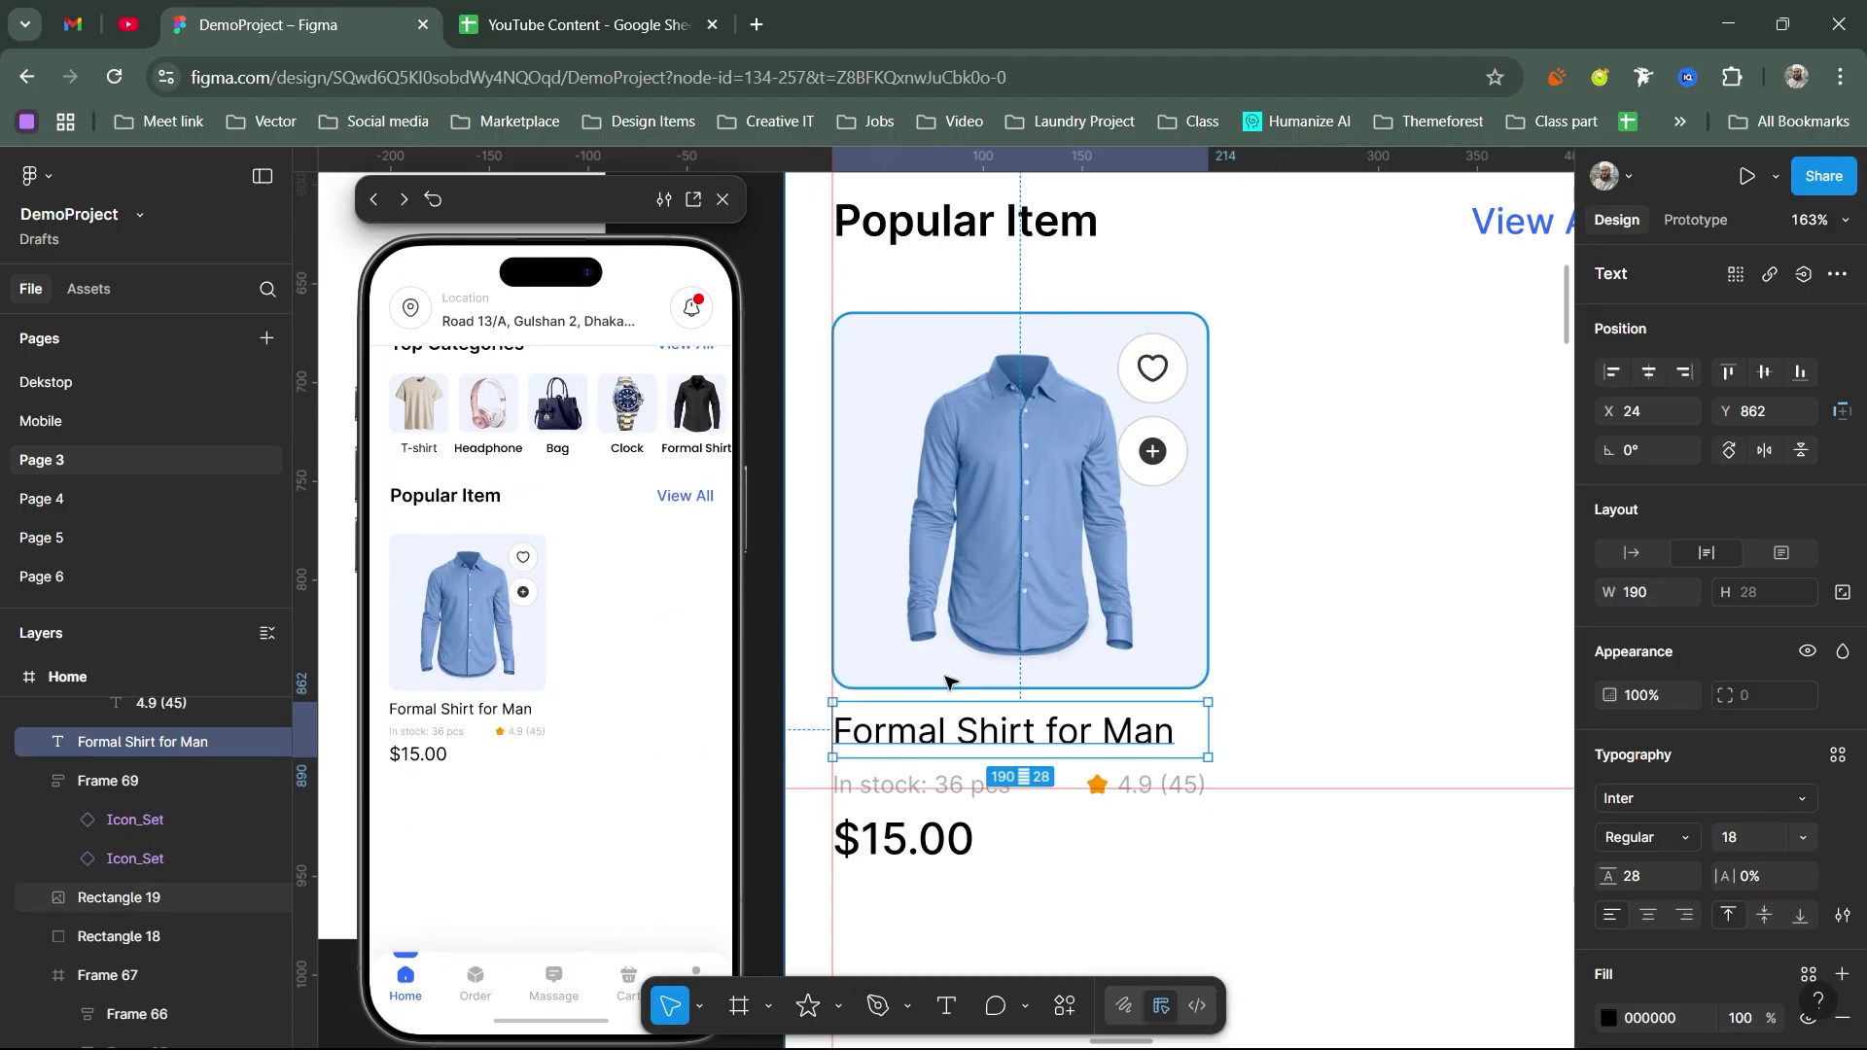
# Step: Set the vertical spacing between the shirt image and the "Formal Shirt for Man" title to 6
pyautogui.keyDown('shift'); pyautogui.click(1031, 583); pyautogui.keyUp('shift')
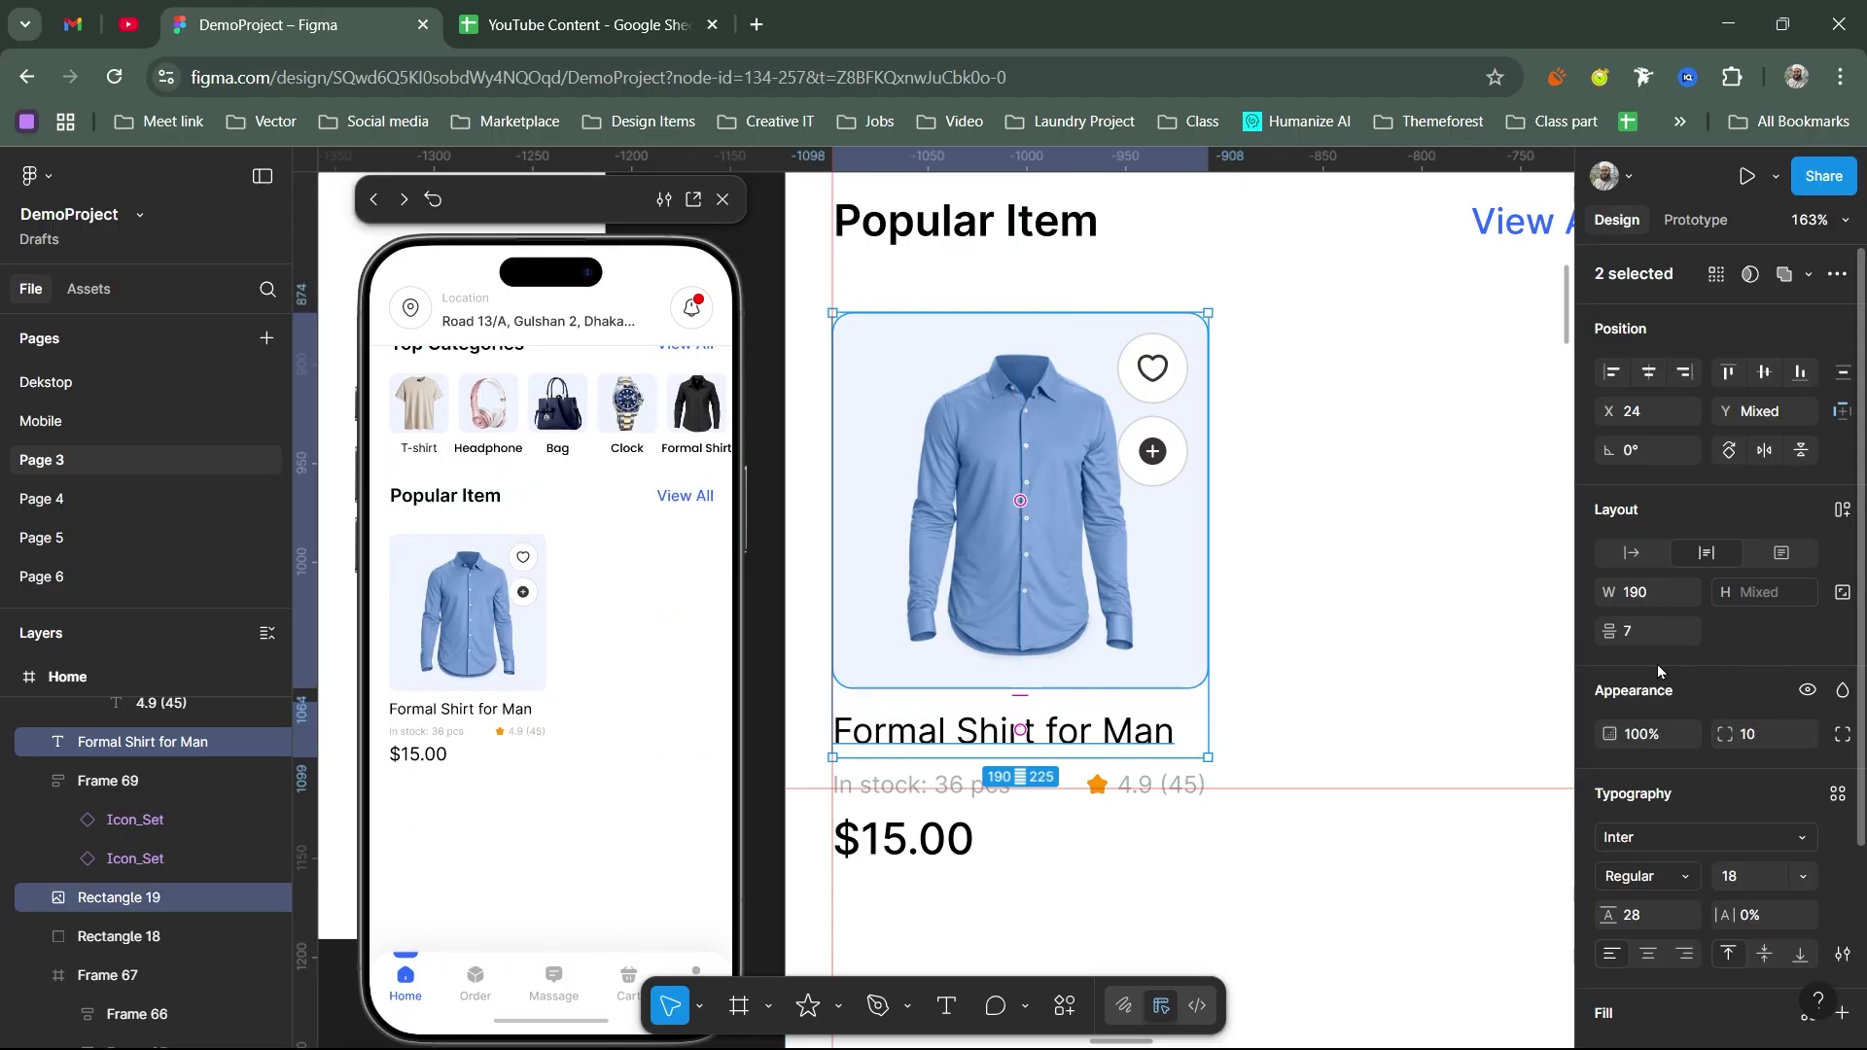
pyautogui.click(1654, 634)
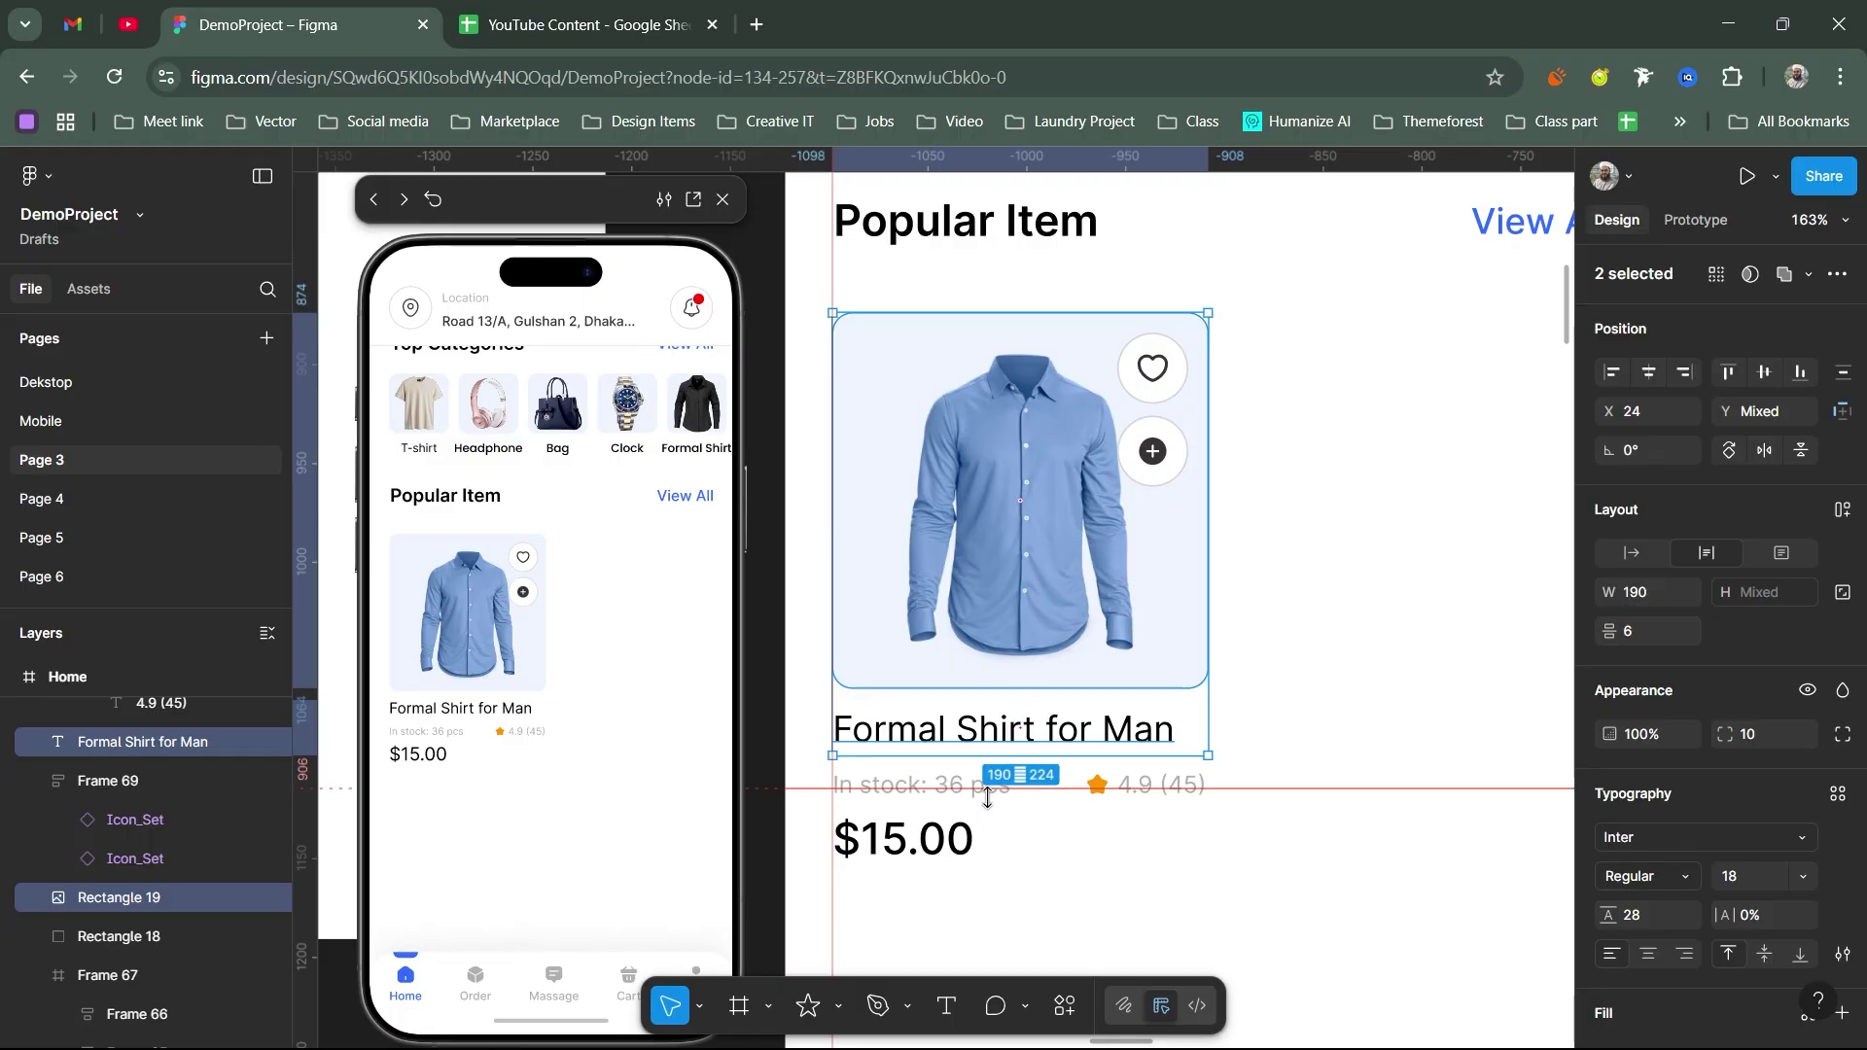
pyautogui.click(977, 770)
# Step: Set the spacing between the product title and the stock and rating row to 4, and wrap both in auto layout
pyautogui.click(975, 741)
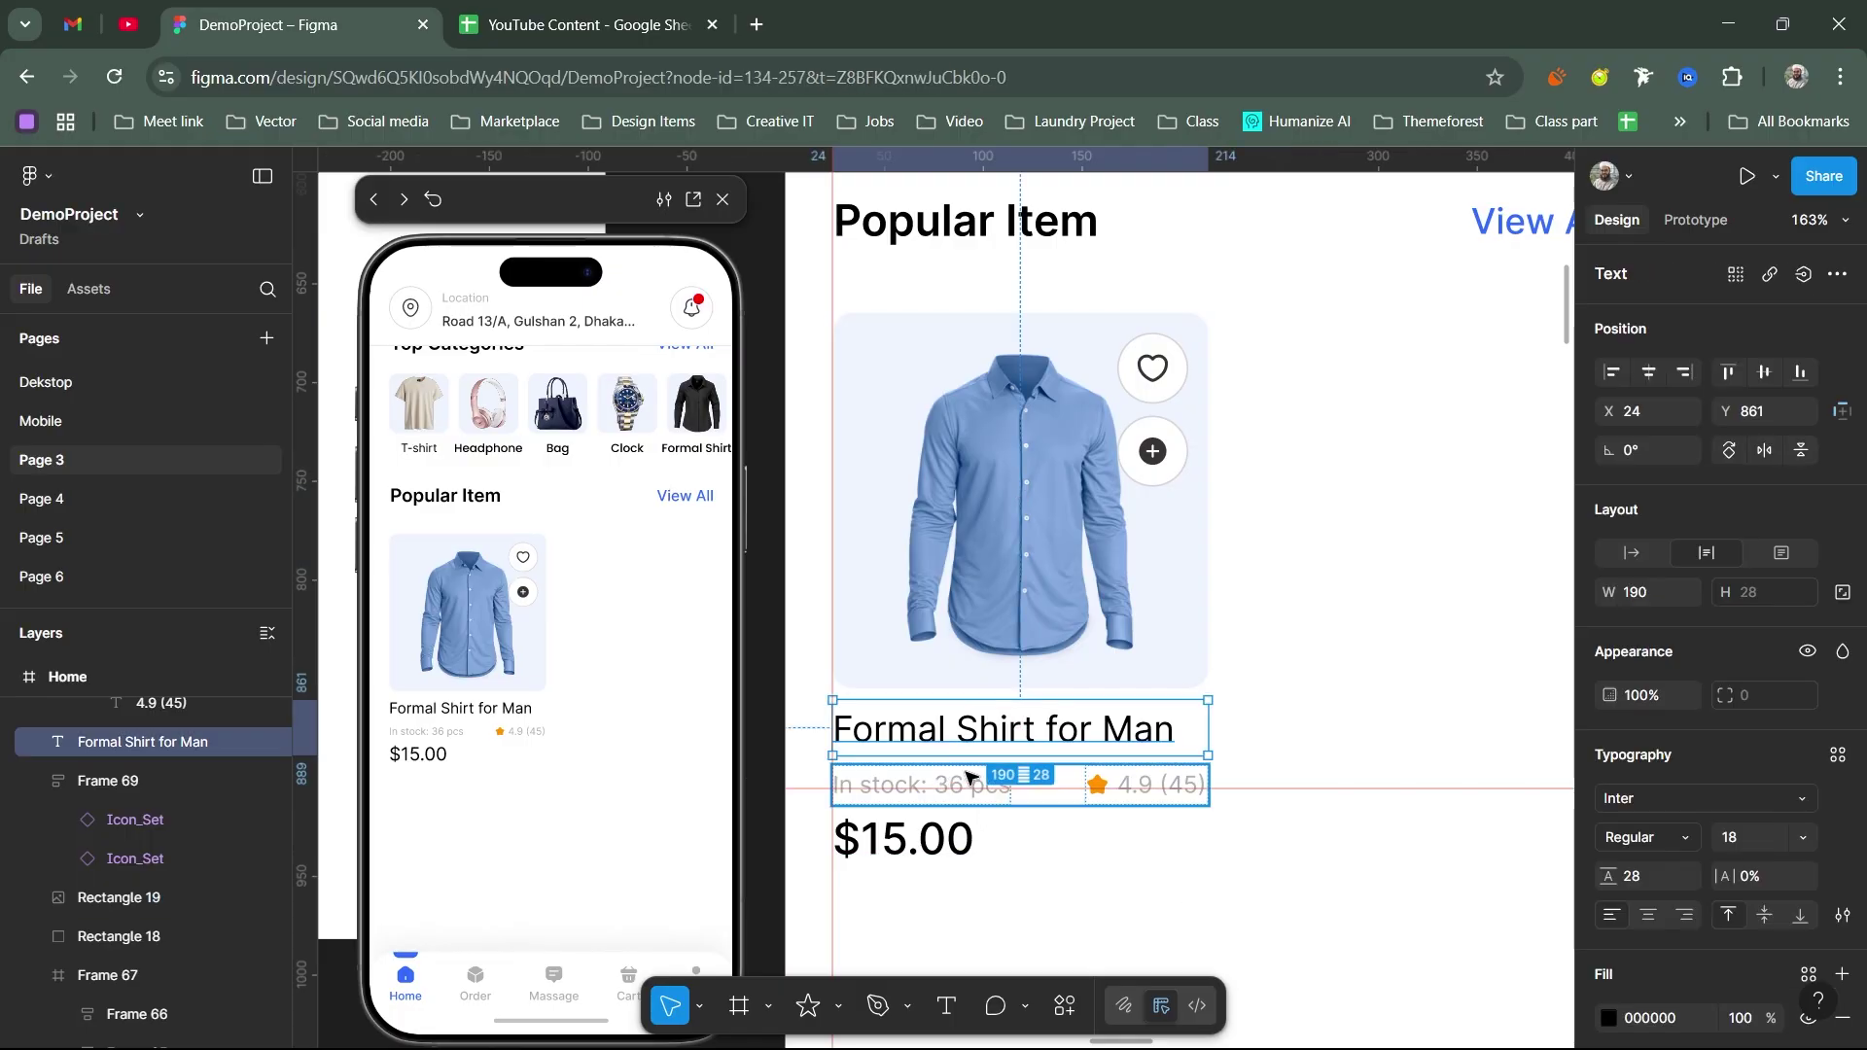
pyautogui.keyDown('shift'); pyautogui.click(967, 775); pyautogui.keyUp('shift')
pyautogui.click(1641, 633)
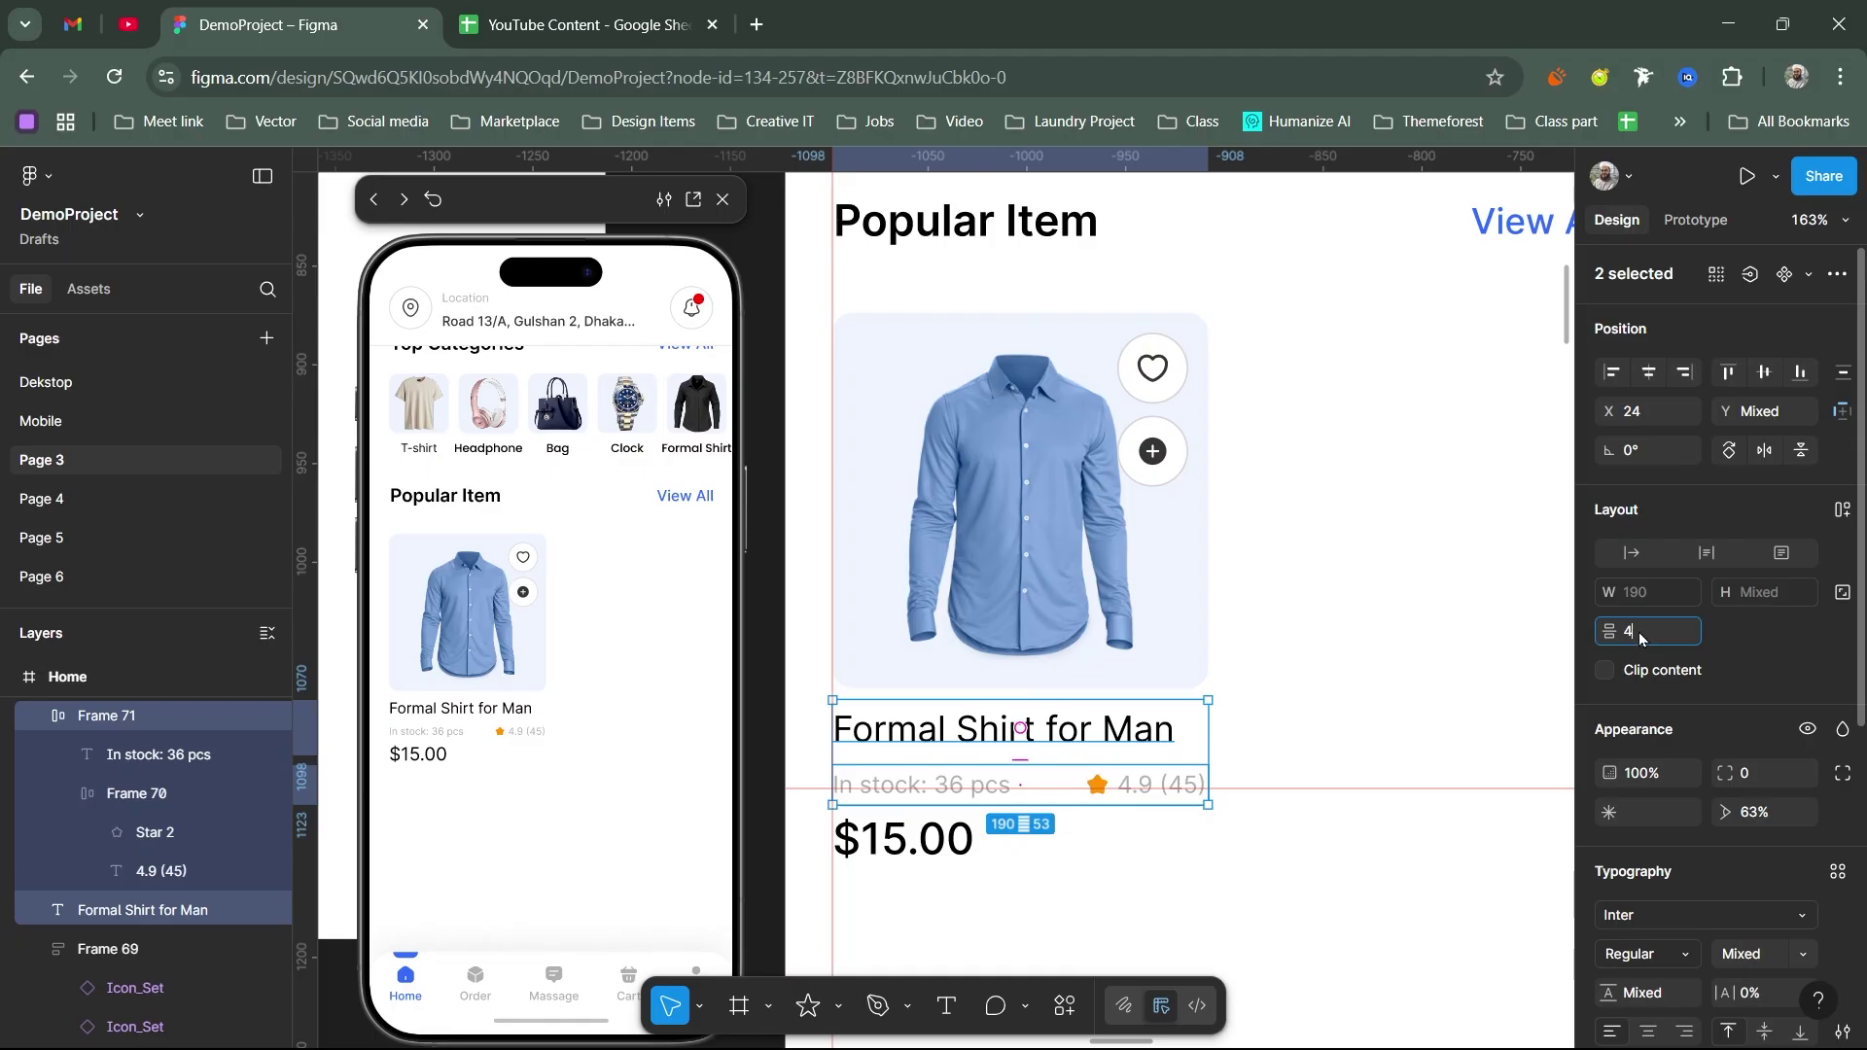
pyautogui.write('4')
pyautogui.press('Return')
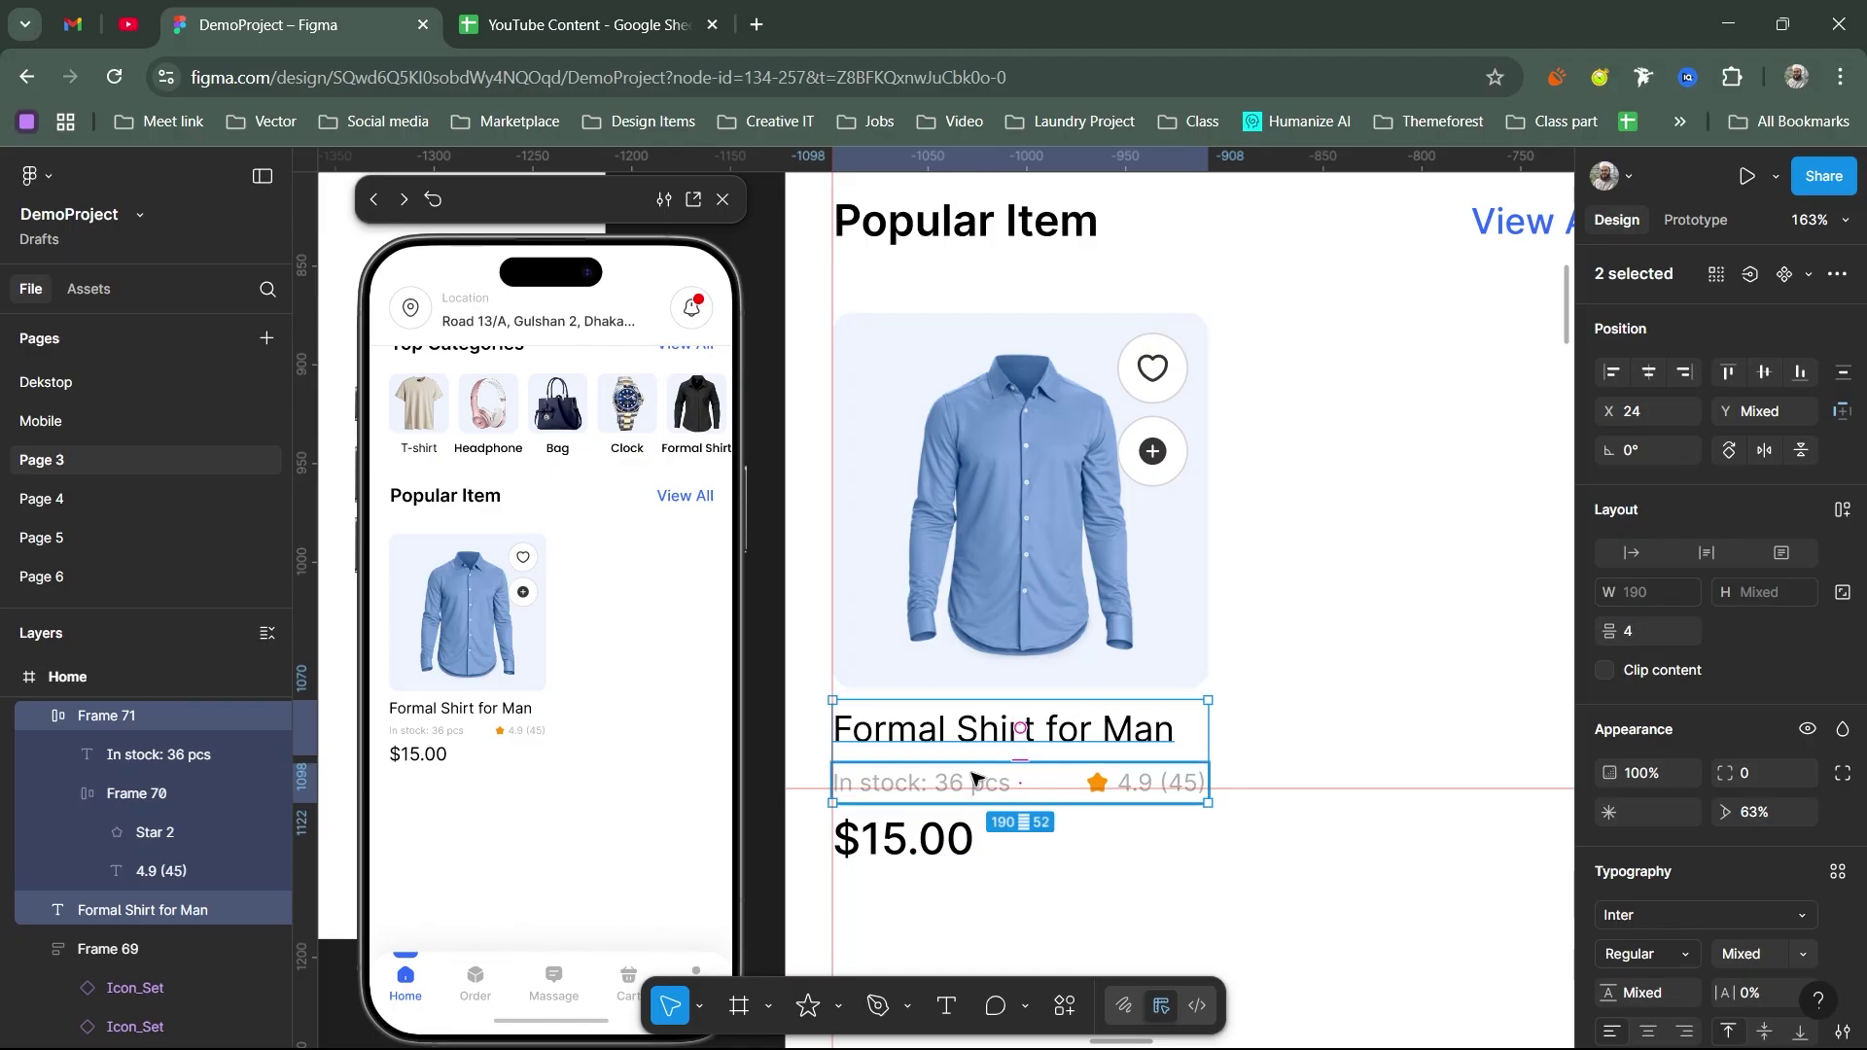
pyautogui.hotkey('shift', 'a')
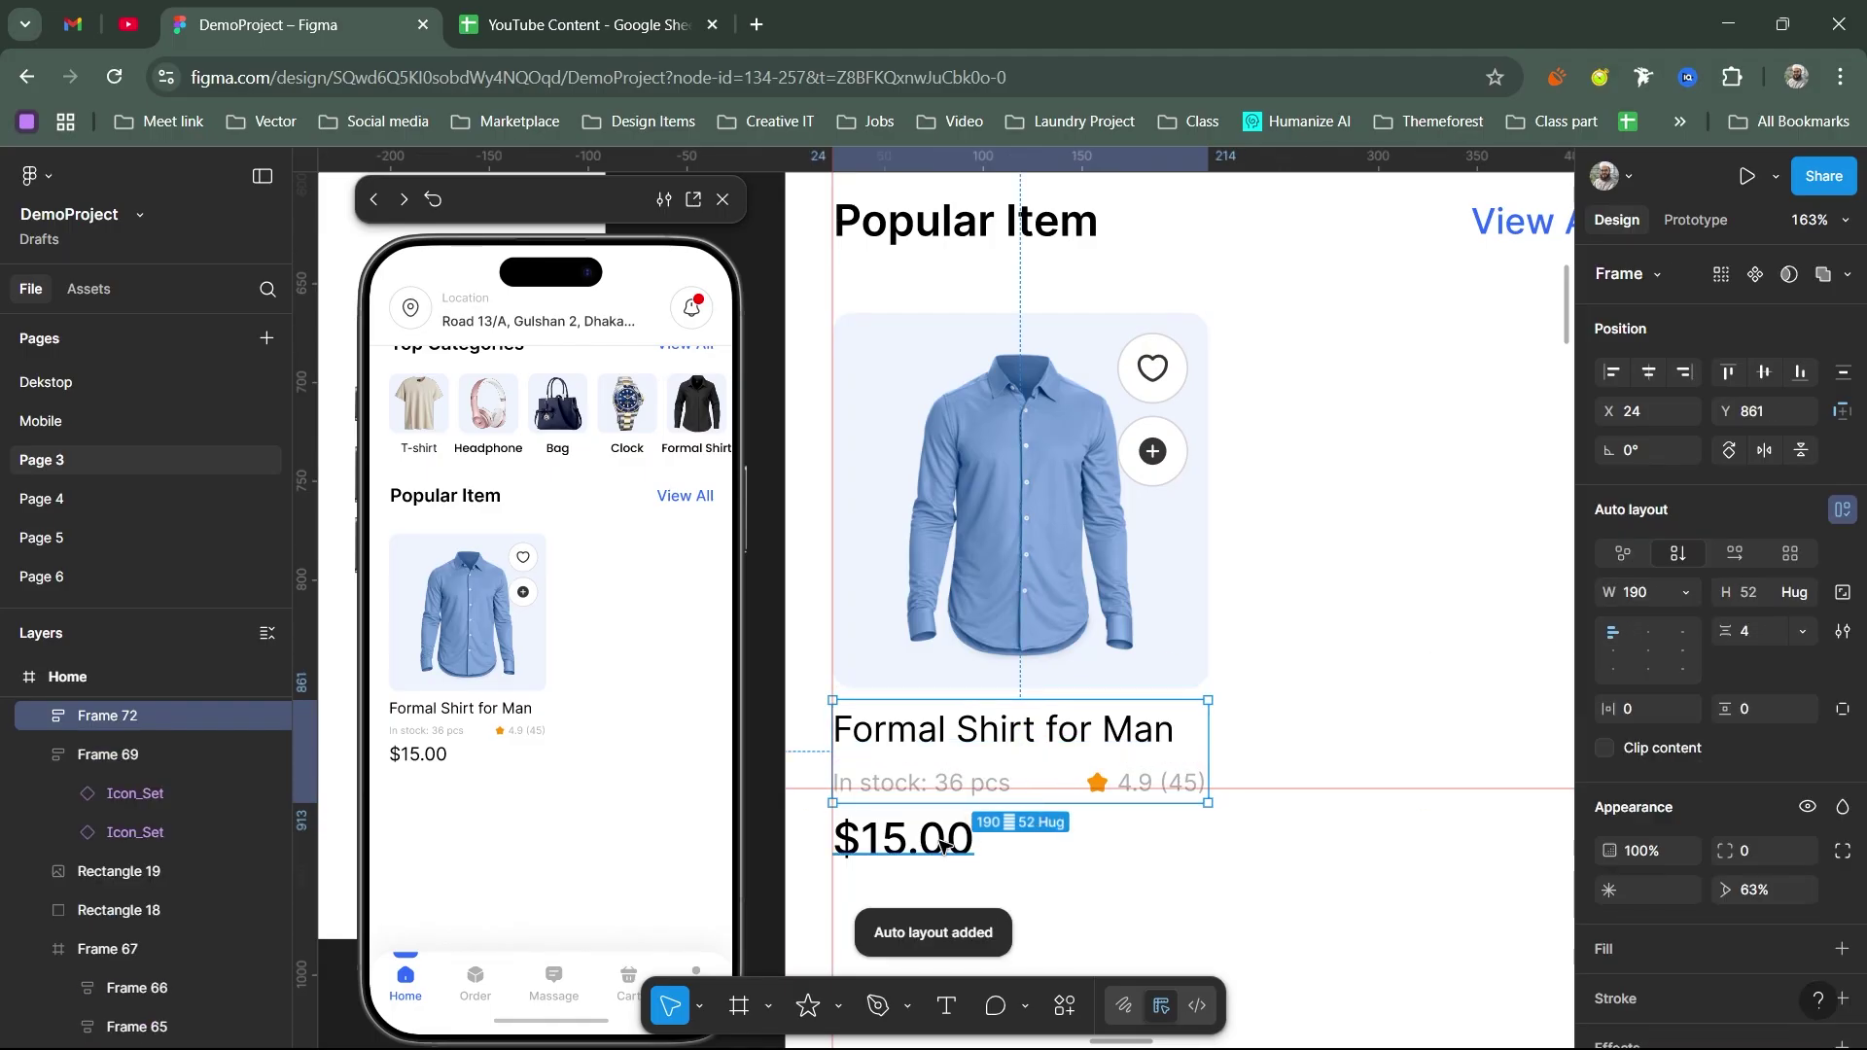
# Step: Set the spacing between the title and stock group and the $15.00 price to 12, and wrap both in auto layout
pyautogui.keyDown('shift'); pyautogui.click(942, 846); pyautogui.keyUp('shift')
pyautogui.click(1646, 632)
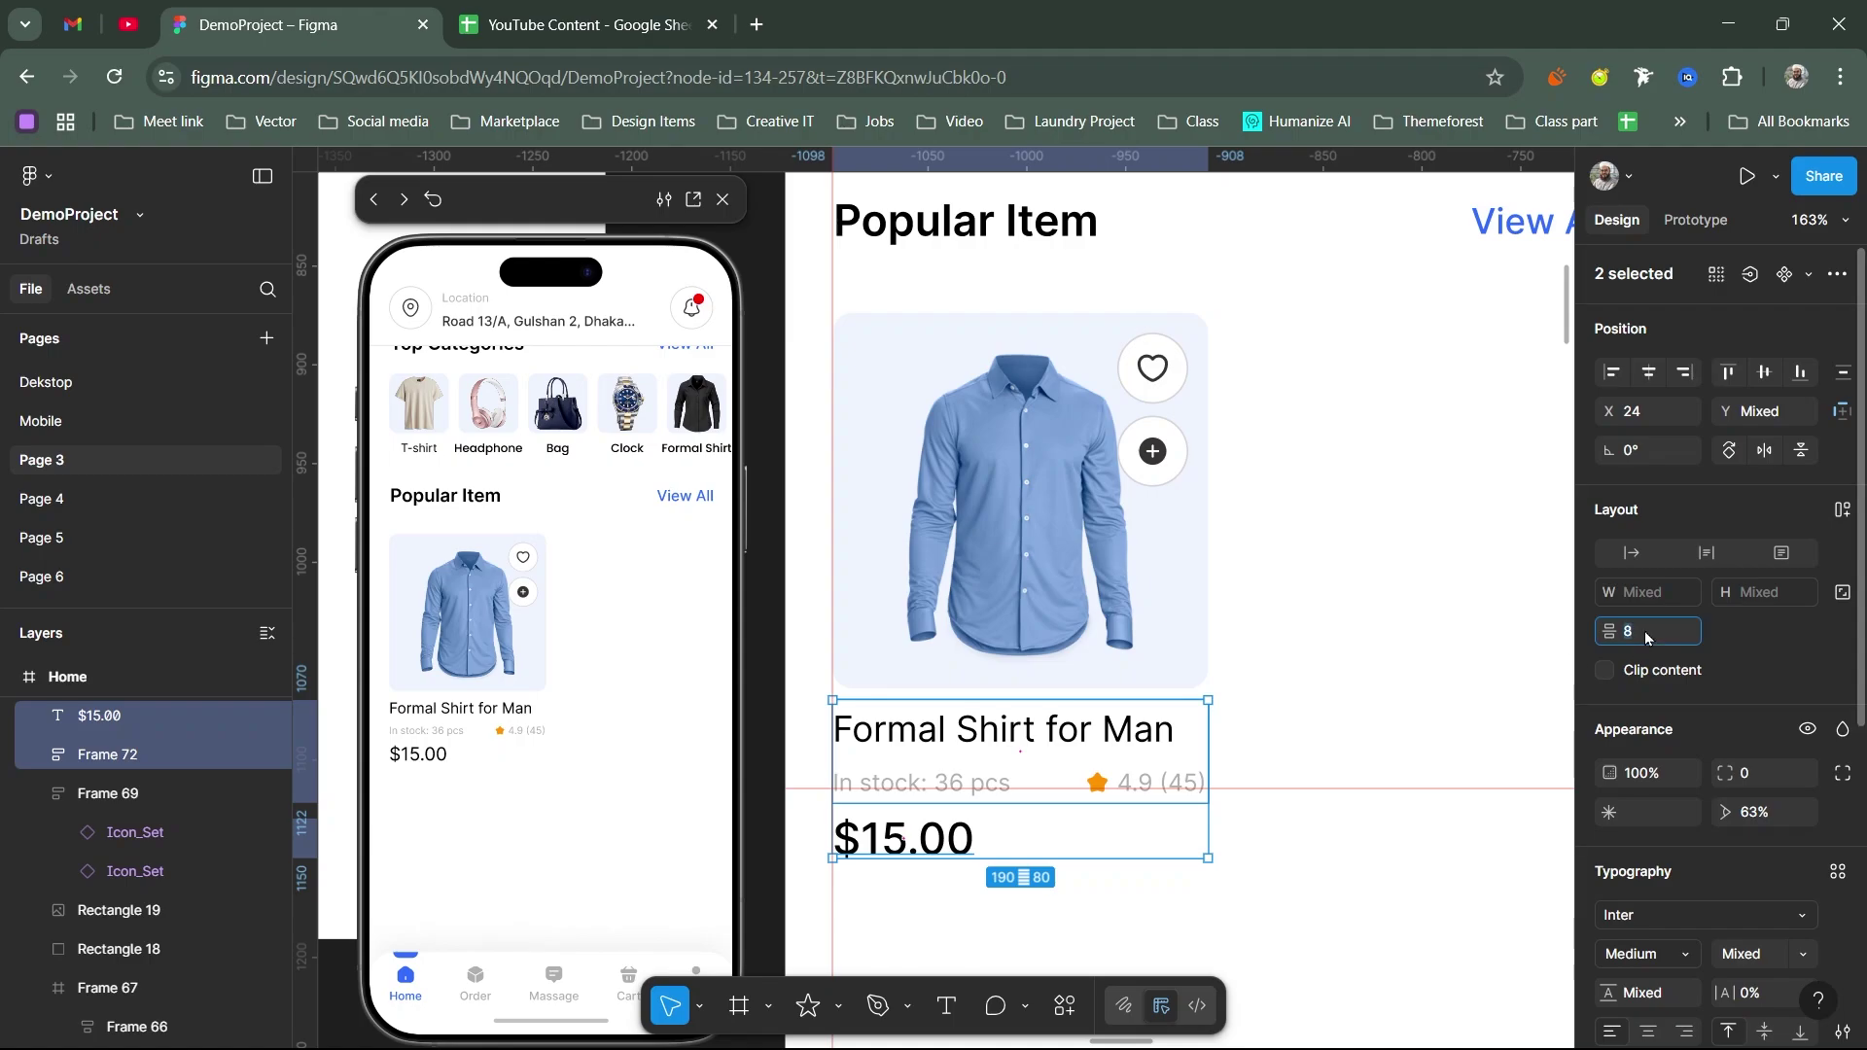
pyautogui.press('Return')
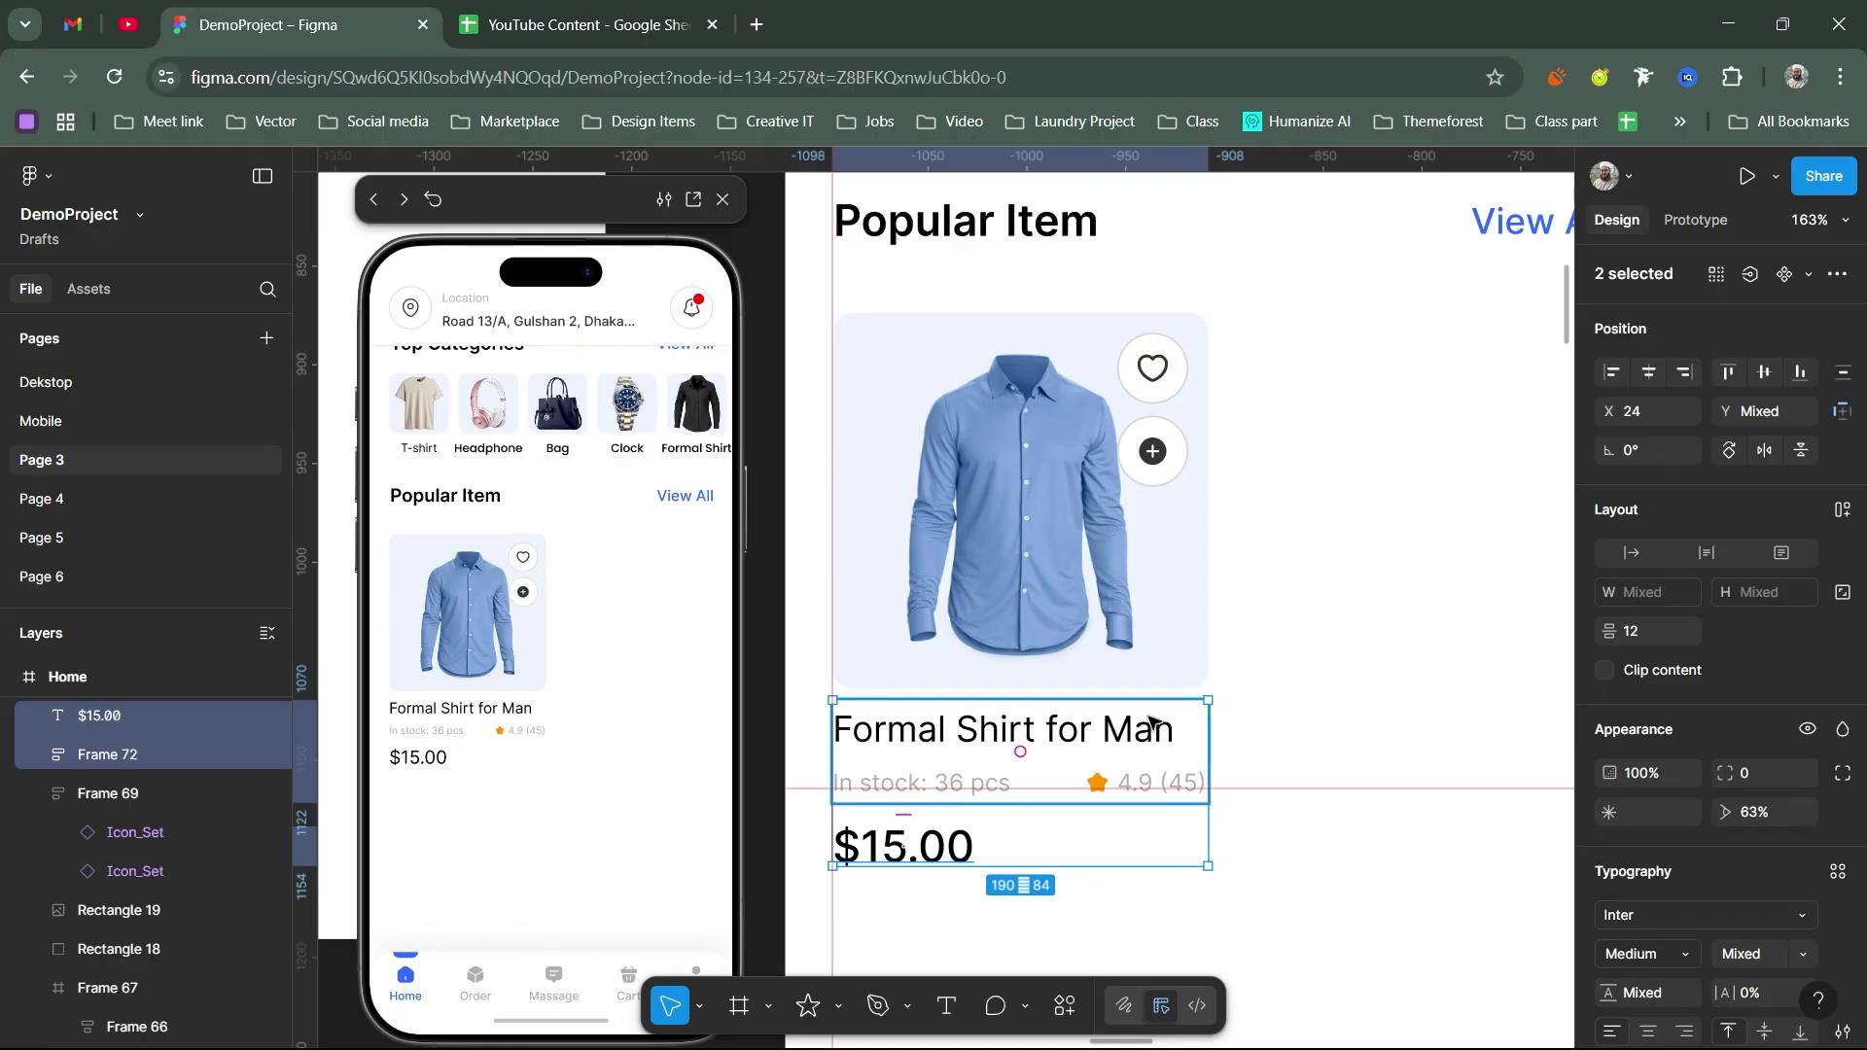
pyautogui.hotkey('shift', 'a')
# Step: Try to wrap only the shirt image and the product text stack in auto layout, and undo it
pyautogui.keyDown('shift'); pyautogui.click(988, 592); pyautogui.keyUp('shift')
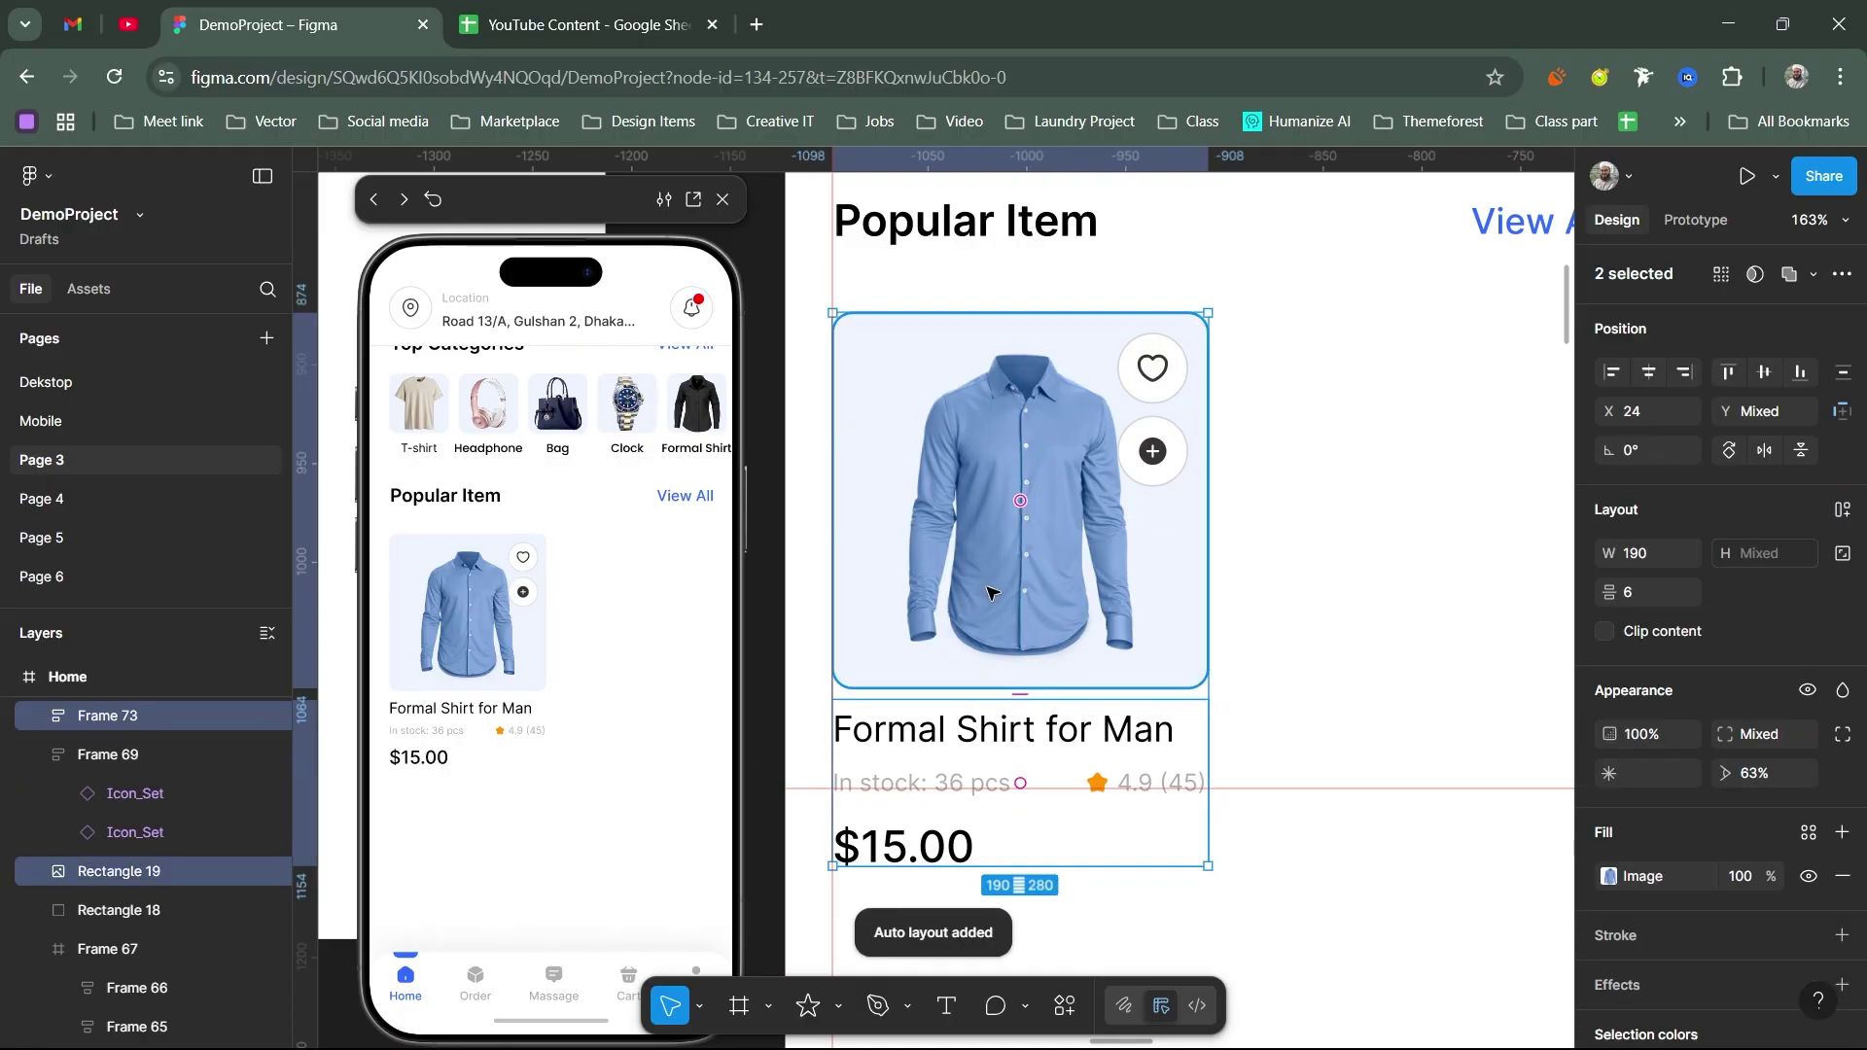
pyautogui.hotkey('shift', 'a')
pyautogui.scroll(-5, 1011, 581)
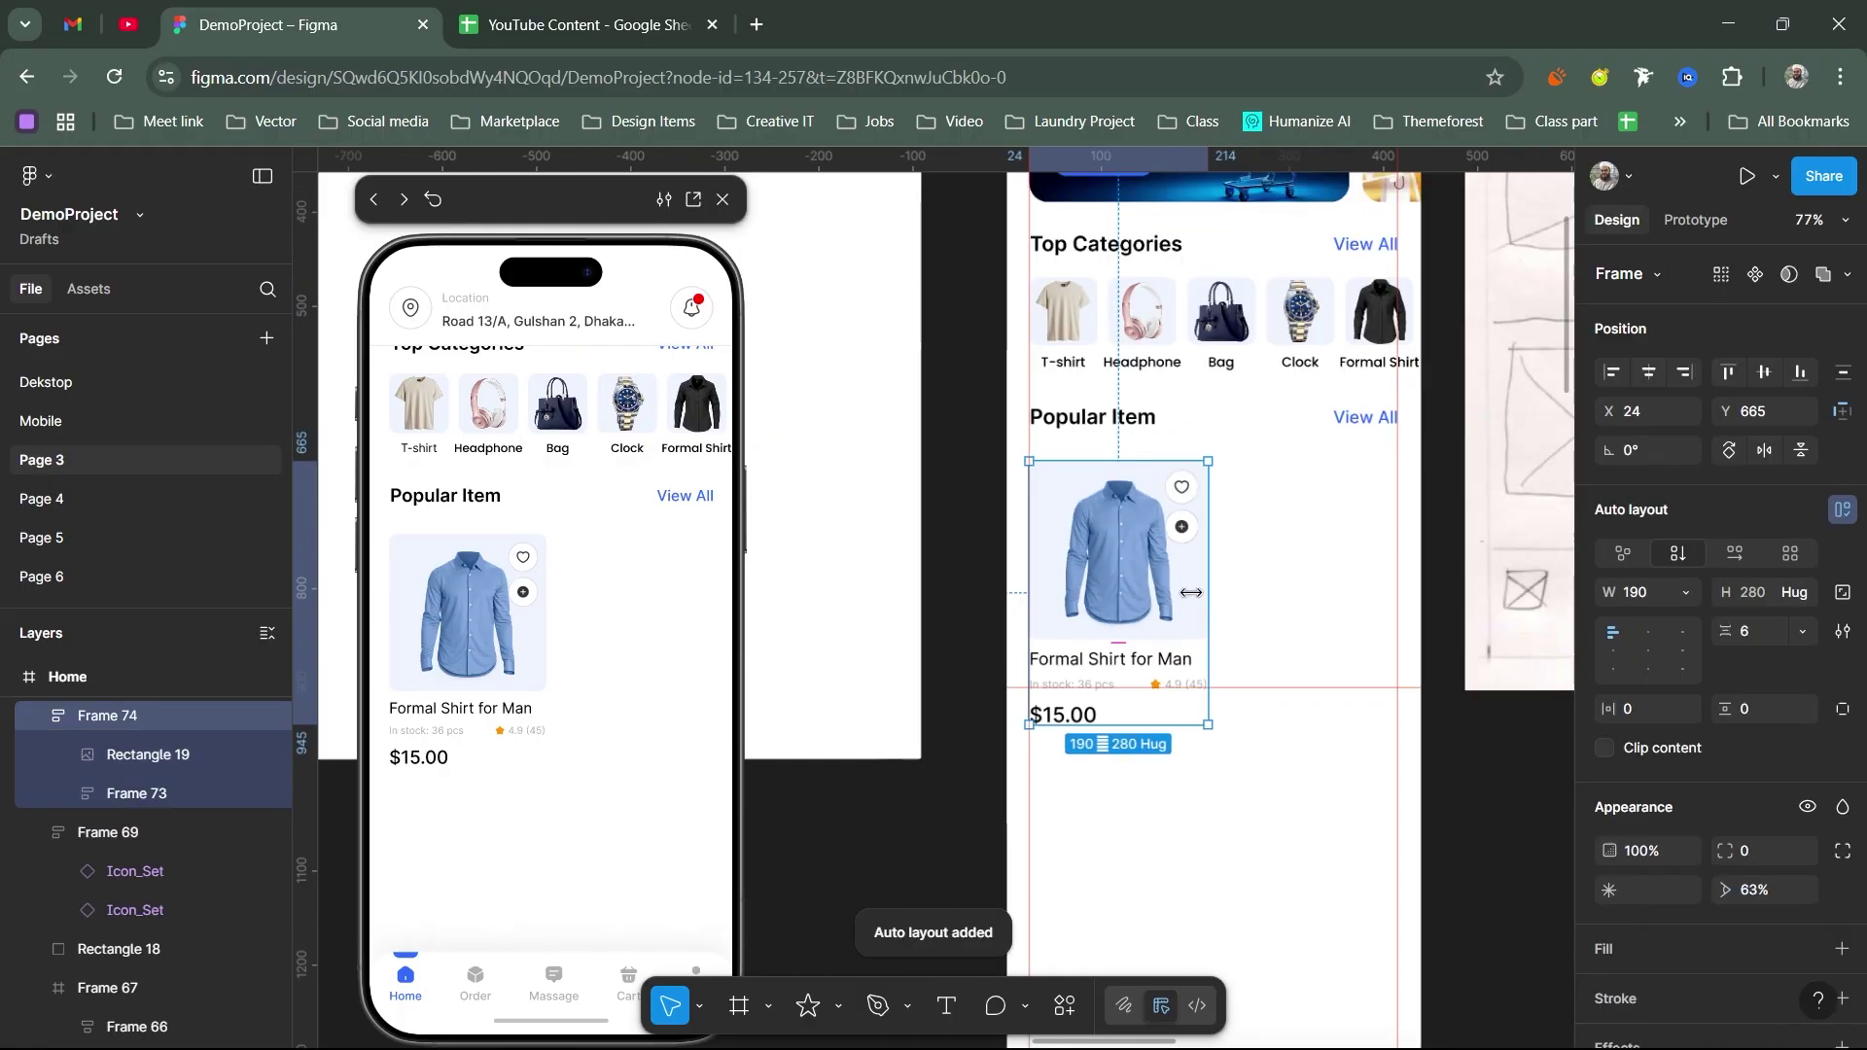
pyautogui.hscroll(-3, 1360, 583)
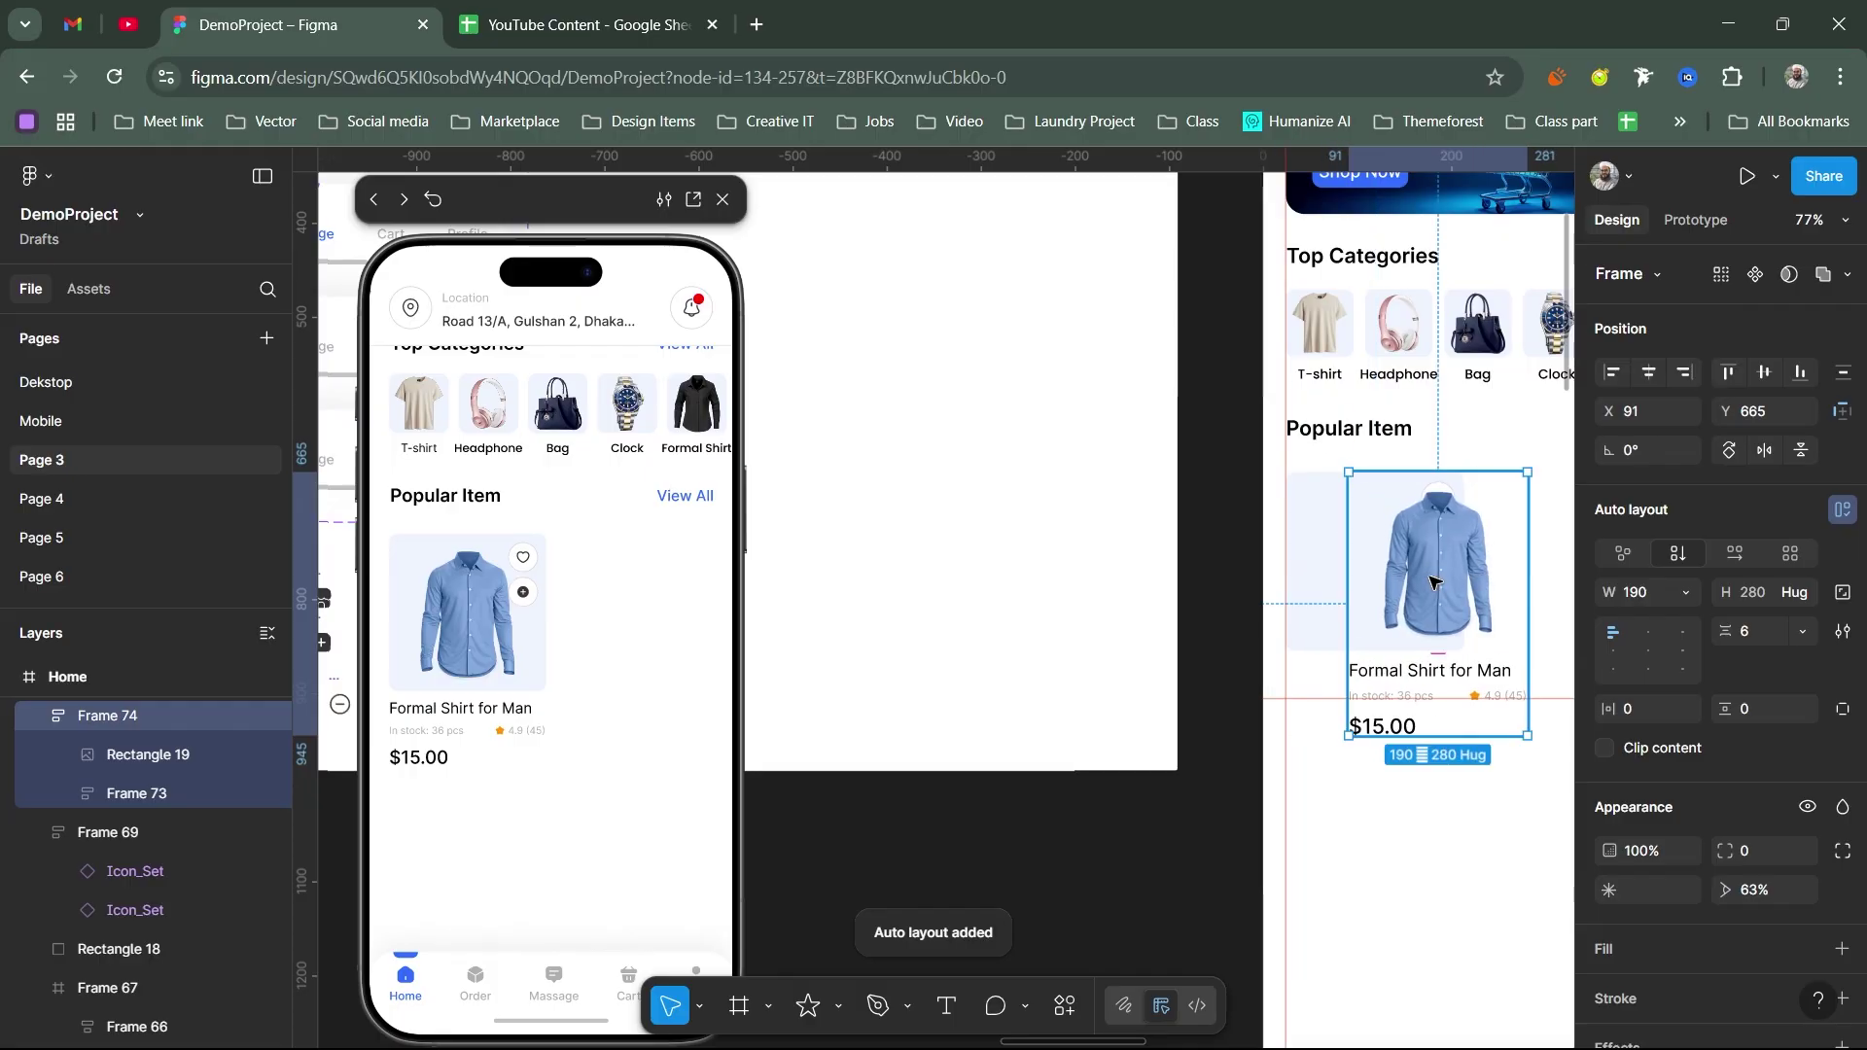
pyautogui.hotkey('ctrl', 'z')
pyautogui.hscroll(4, 1459, 574)
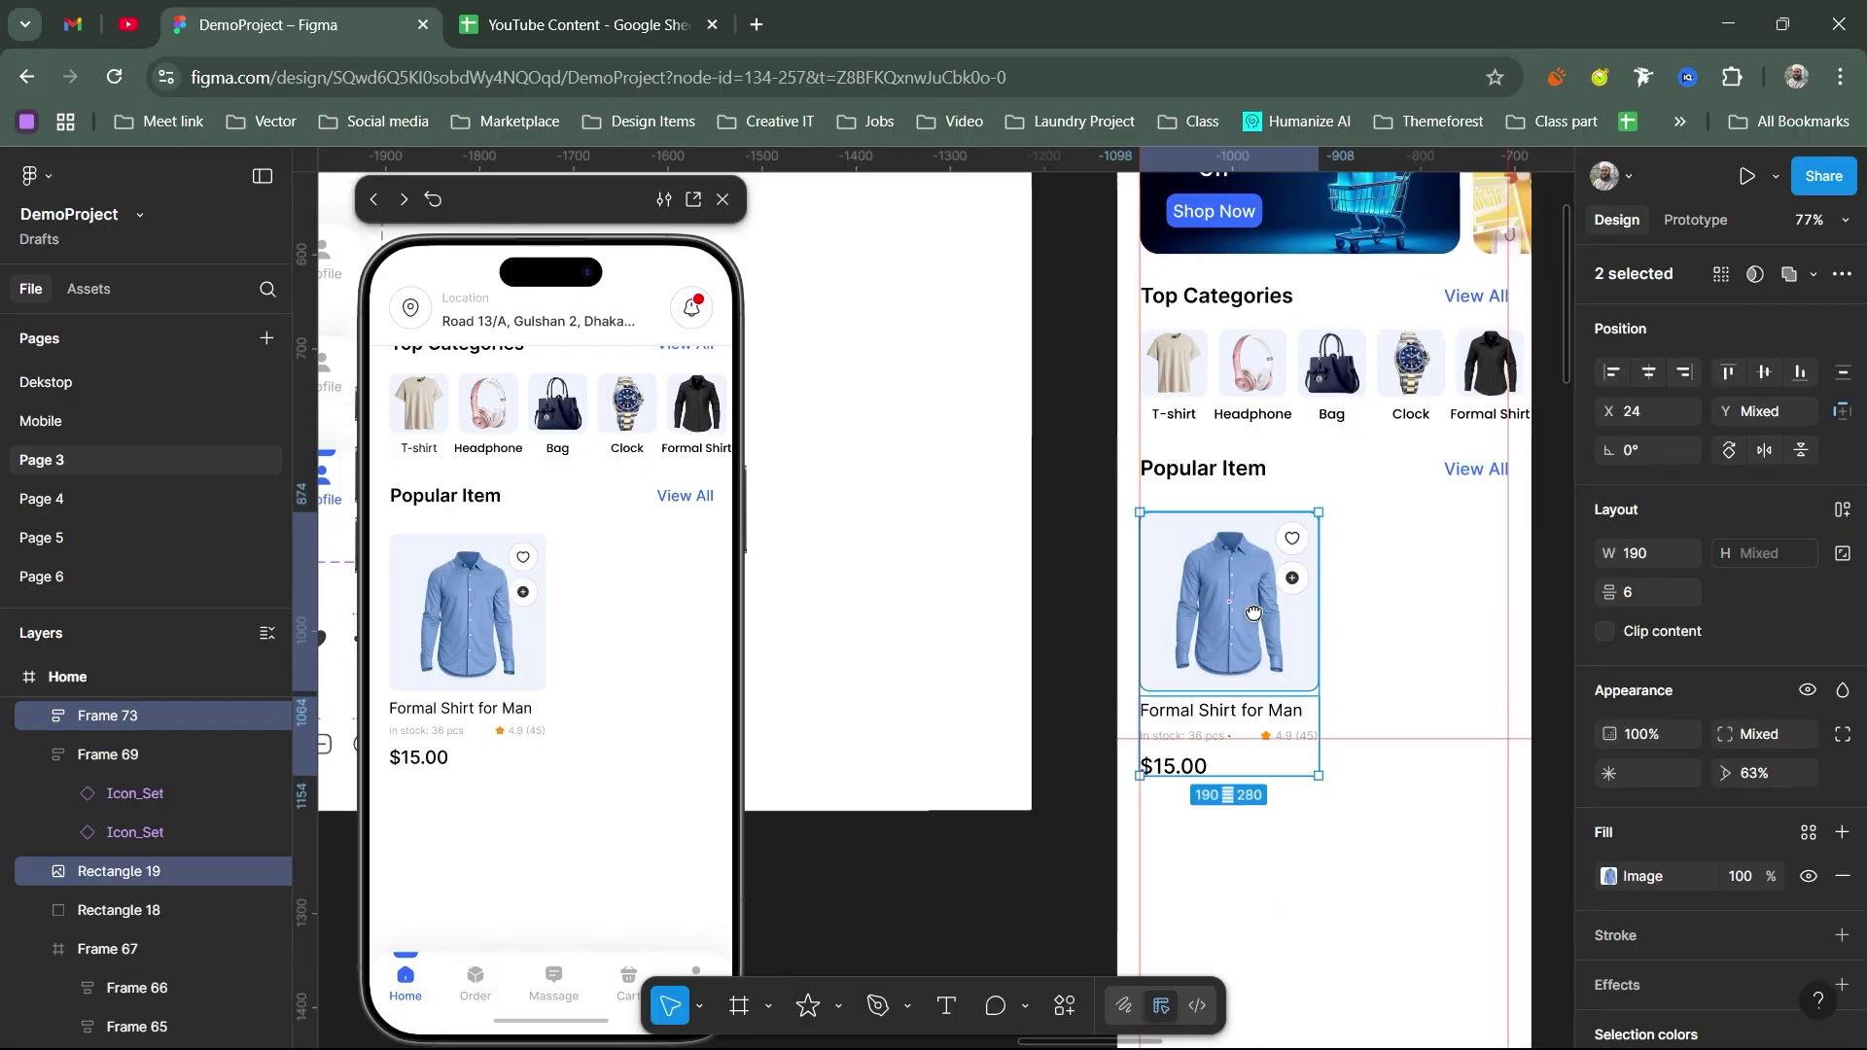
# Step: Frame the shirt image, its background rectangle and the heart and plus icons together as one selection
pyautogui.click(1210, 613)
pyautogui.moveTo(1220, 552); pyautogui.dragTo(1053, 667)
pyautogui.click(1235, 544)
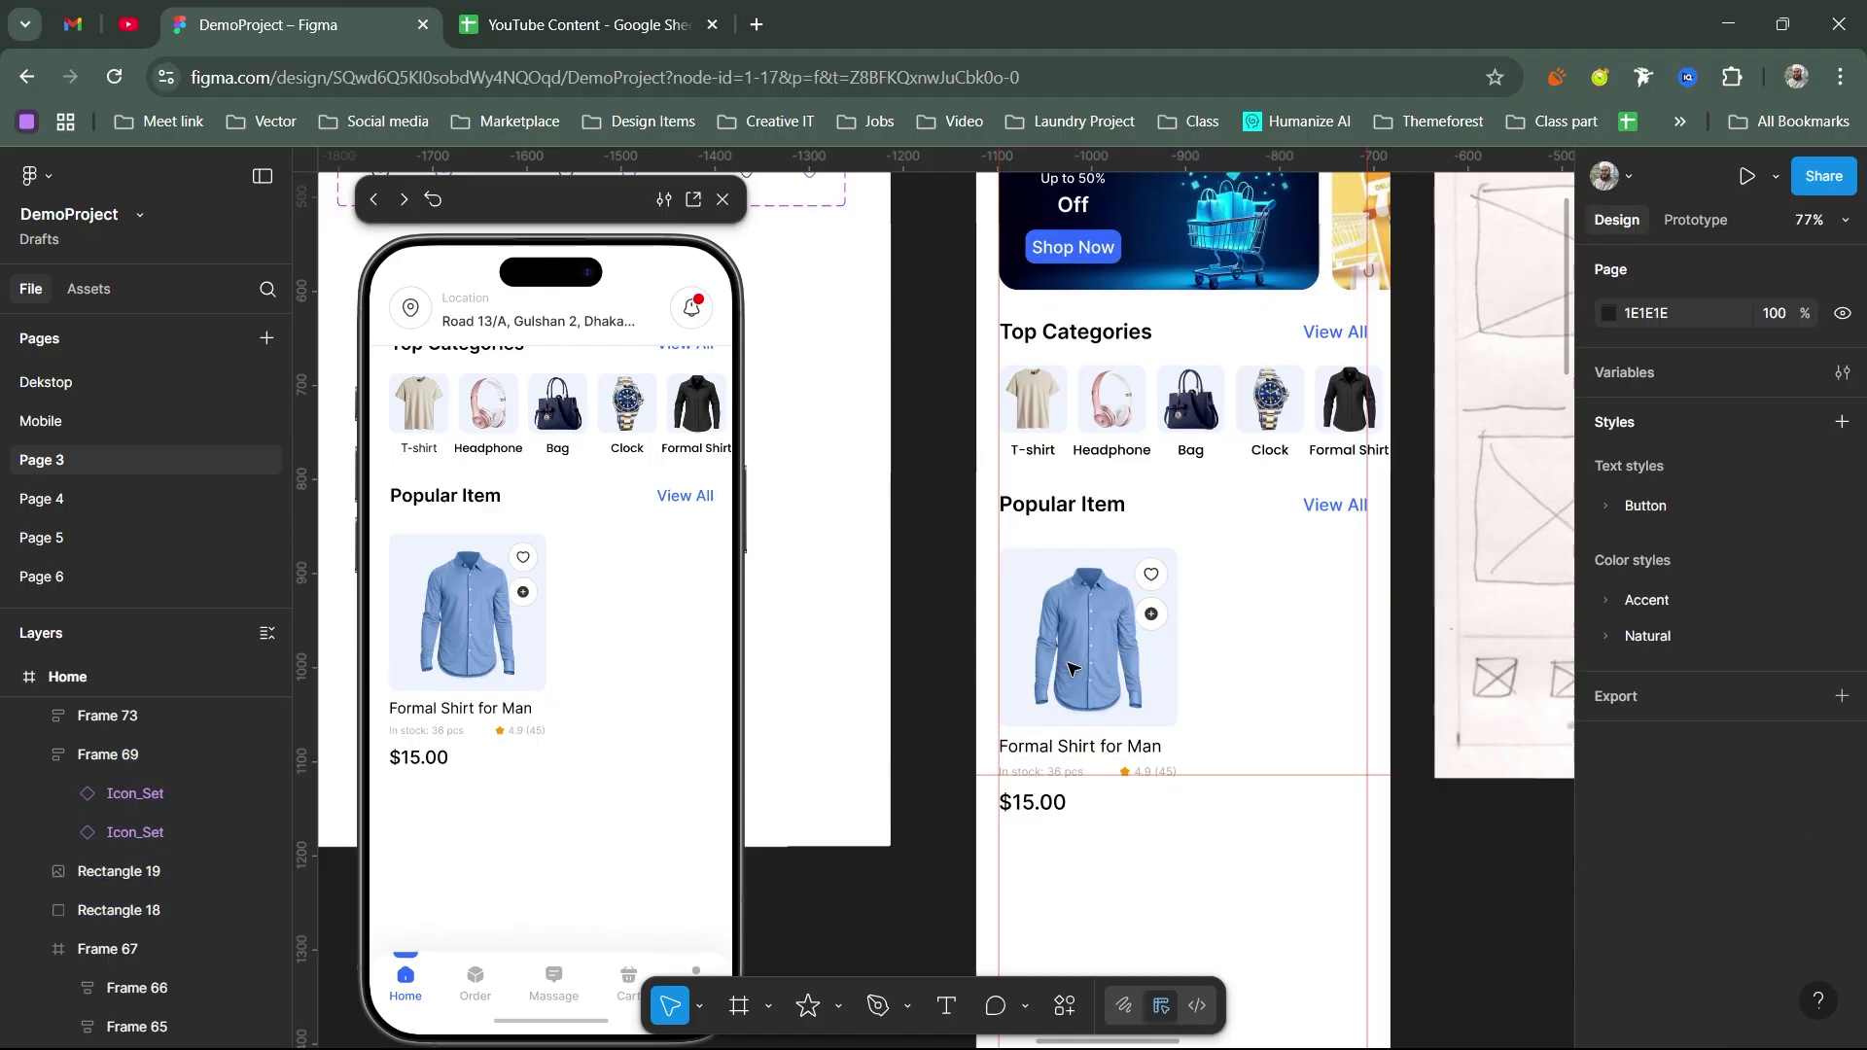
pyautogui.moveTo(1240, 538); pyautogui.dragTo(1065, 665)
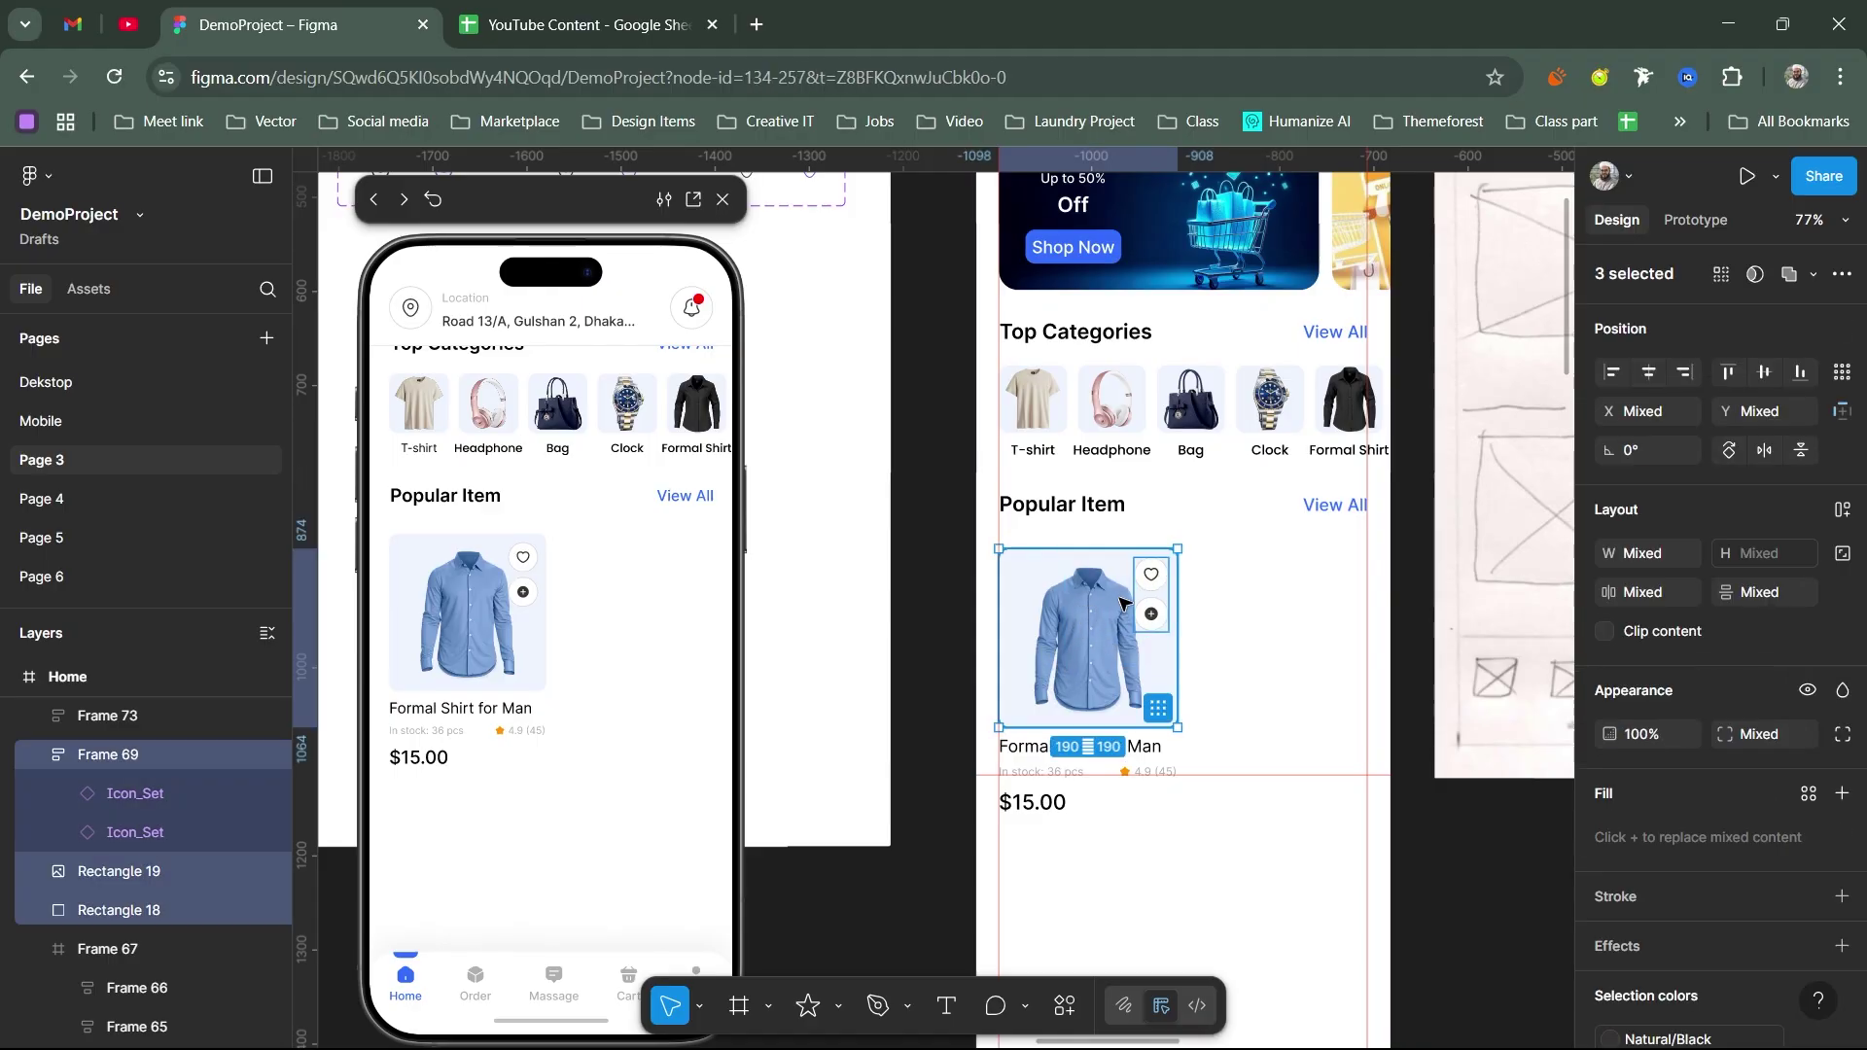
pyautogui.rightClick(1090, 613)
pyautogui.click(1188, 559)
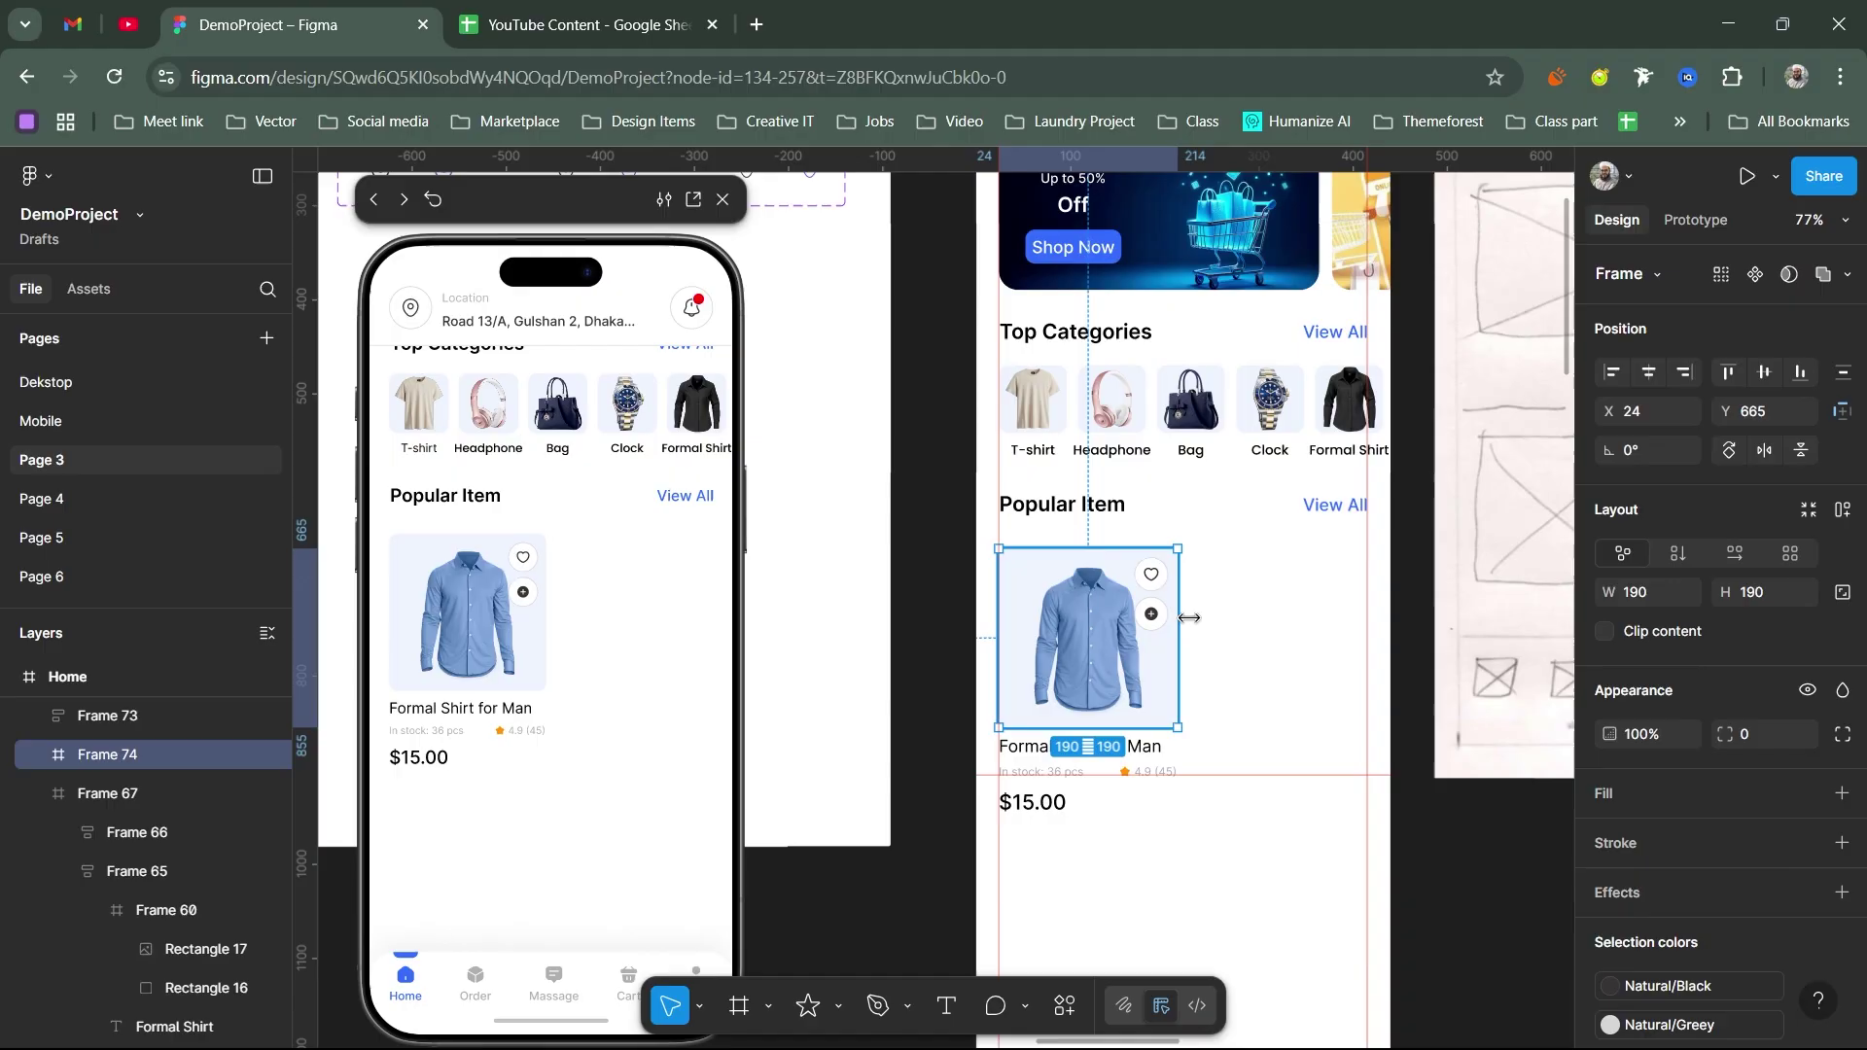
# Step: Combine the image frame and product text in a vertical auto layout, and move the card onto the white component board
pyautogui.keyDown('shift'); pyautogui.click(1109, 746); pyautogui.keyUp('shift')
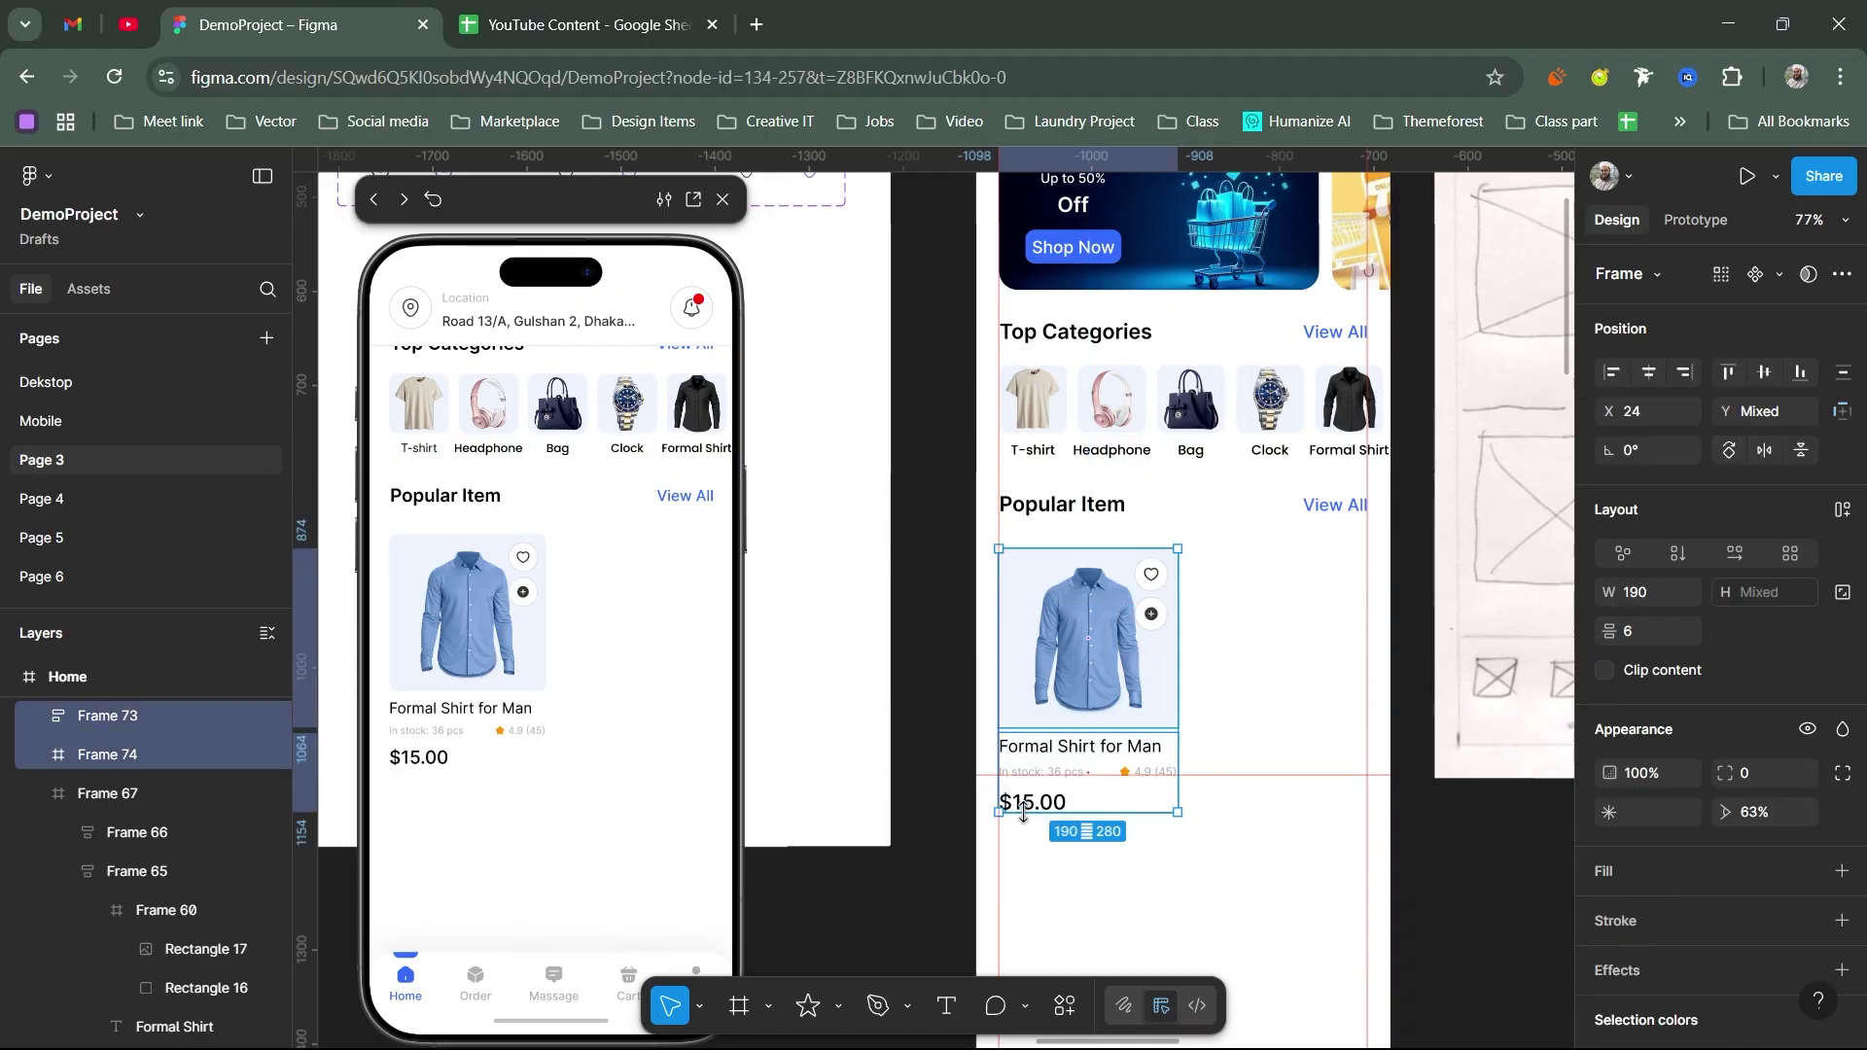
pyautogui.hotkey('shift', 'a')
pyautogui.hscroll(-3, 1264, 655)
pyautogui.moveTo(1264, 654); pyautogui.dragTo(900, 508)
pyautogui.hscroll(-4, 1346, 629)
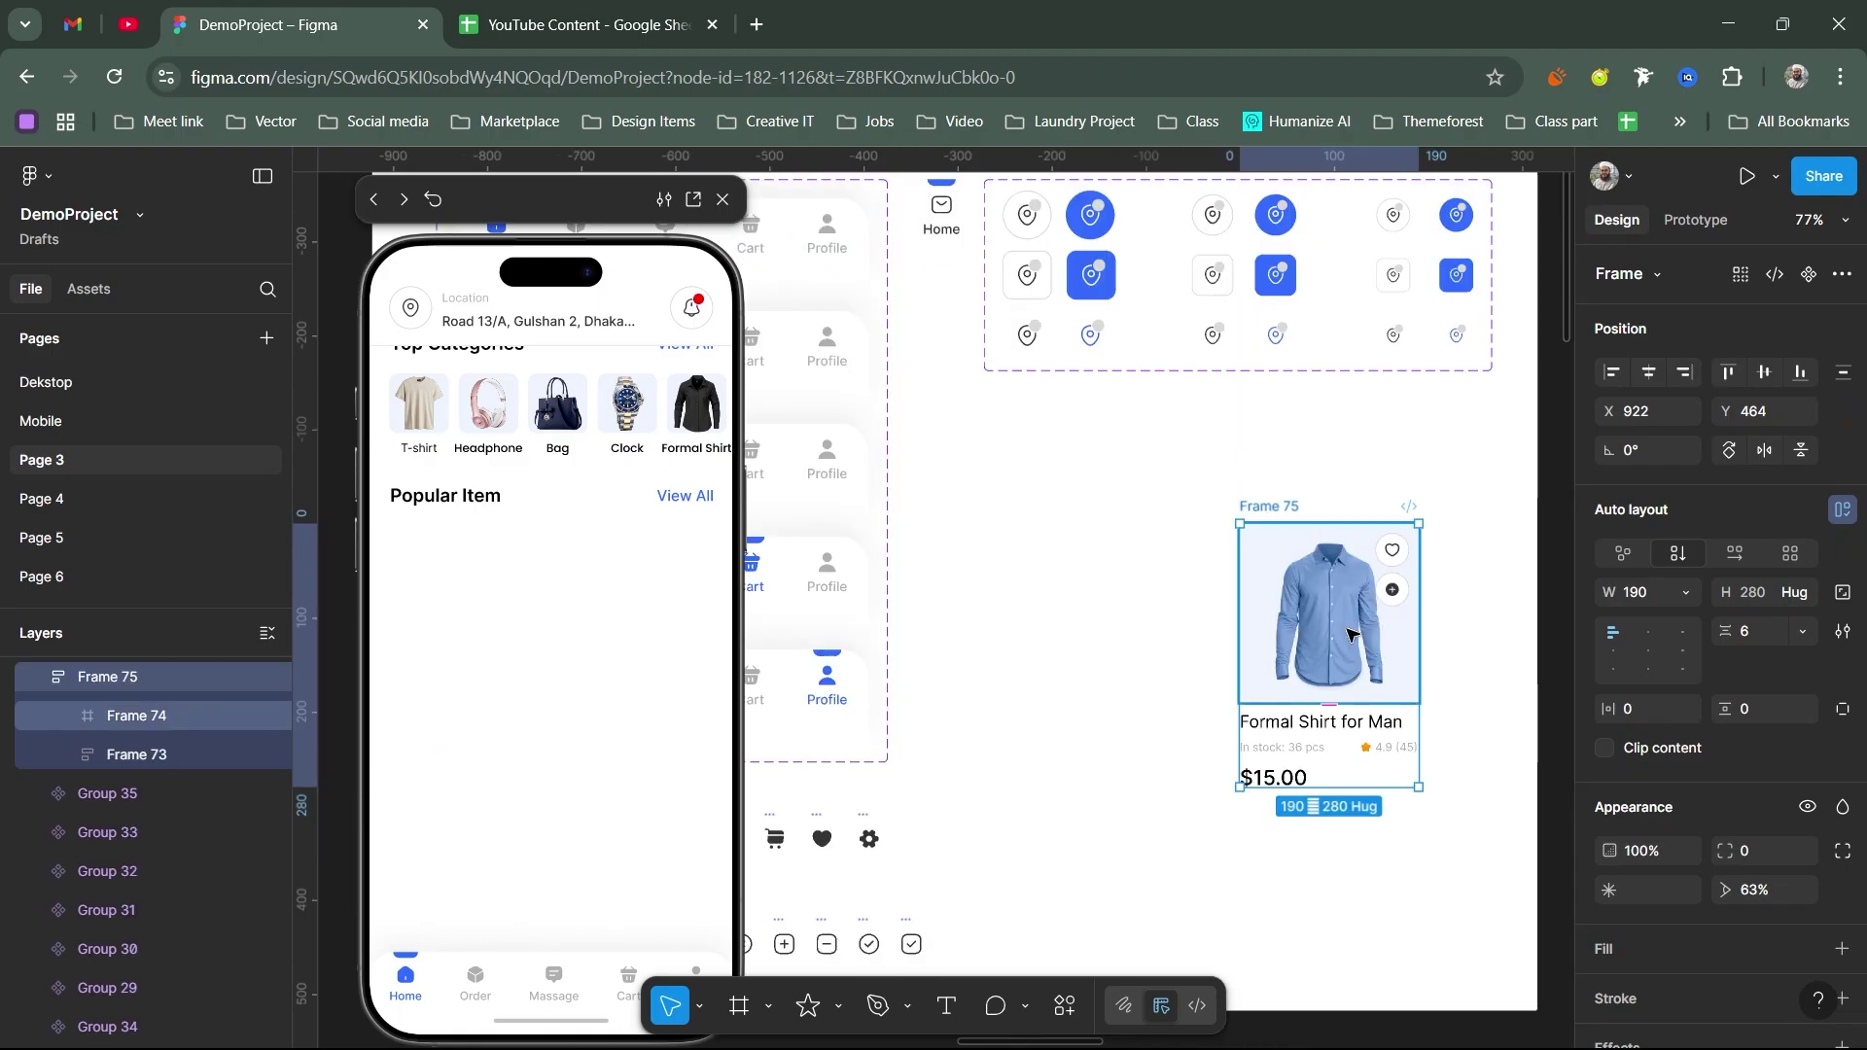
# Step: Position the product card below the location icon variants at X 650, Y 387 and turn it into a component
pyautogui.moveTo(1315, 627); pyautogui.dragTo(1073, 557)
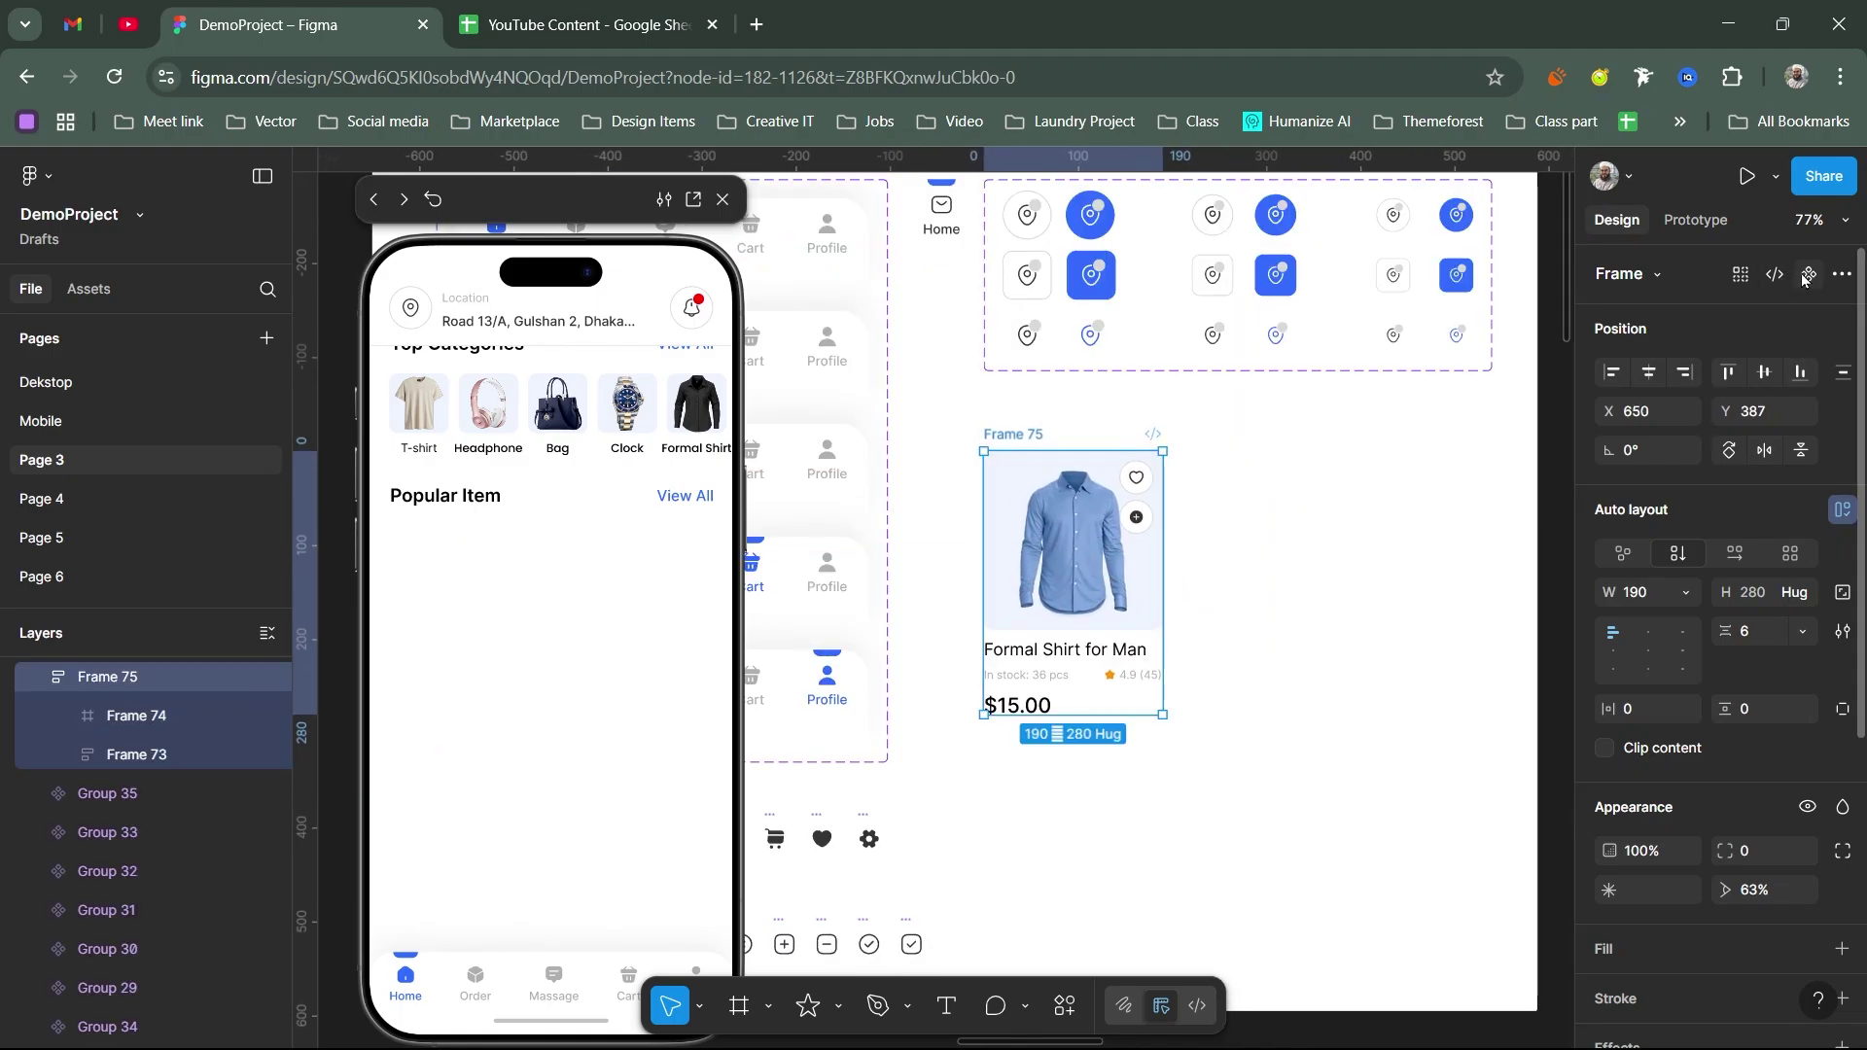
pyautogui.hotkey('ctrl', 'alt', 'k')
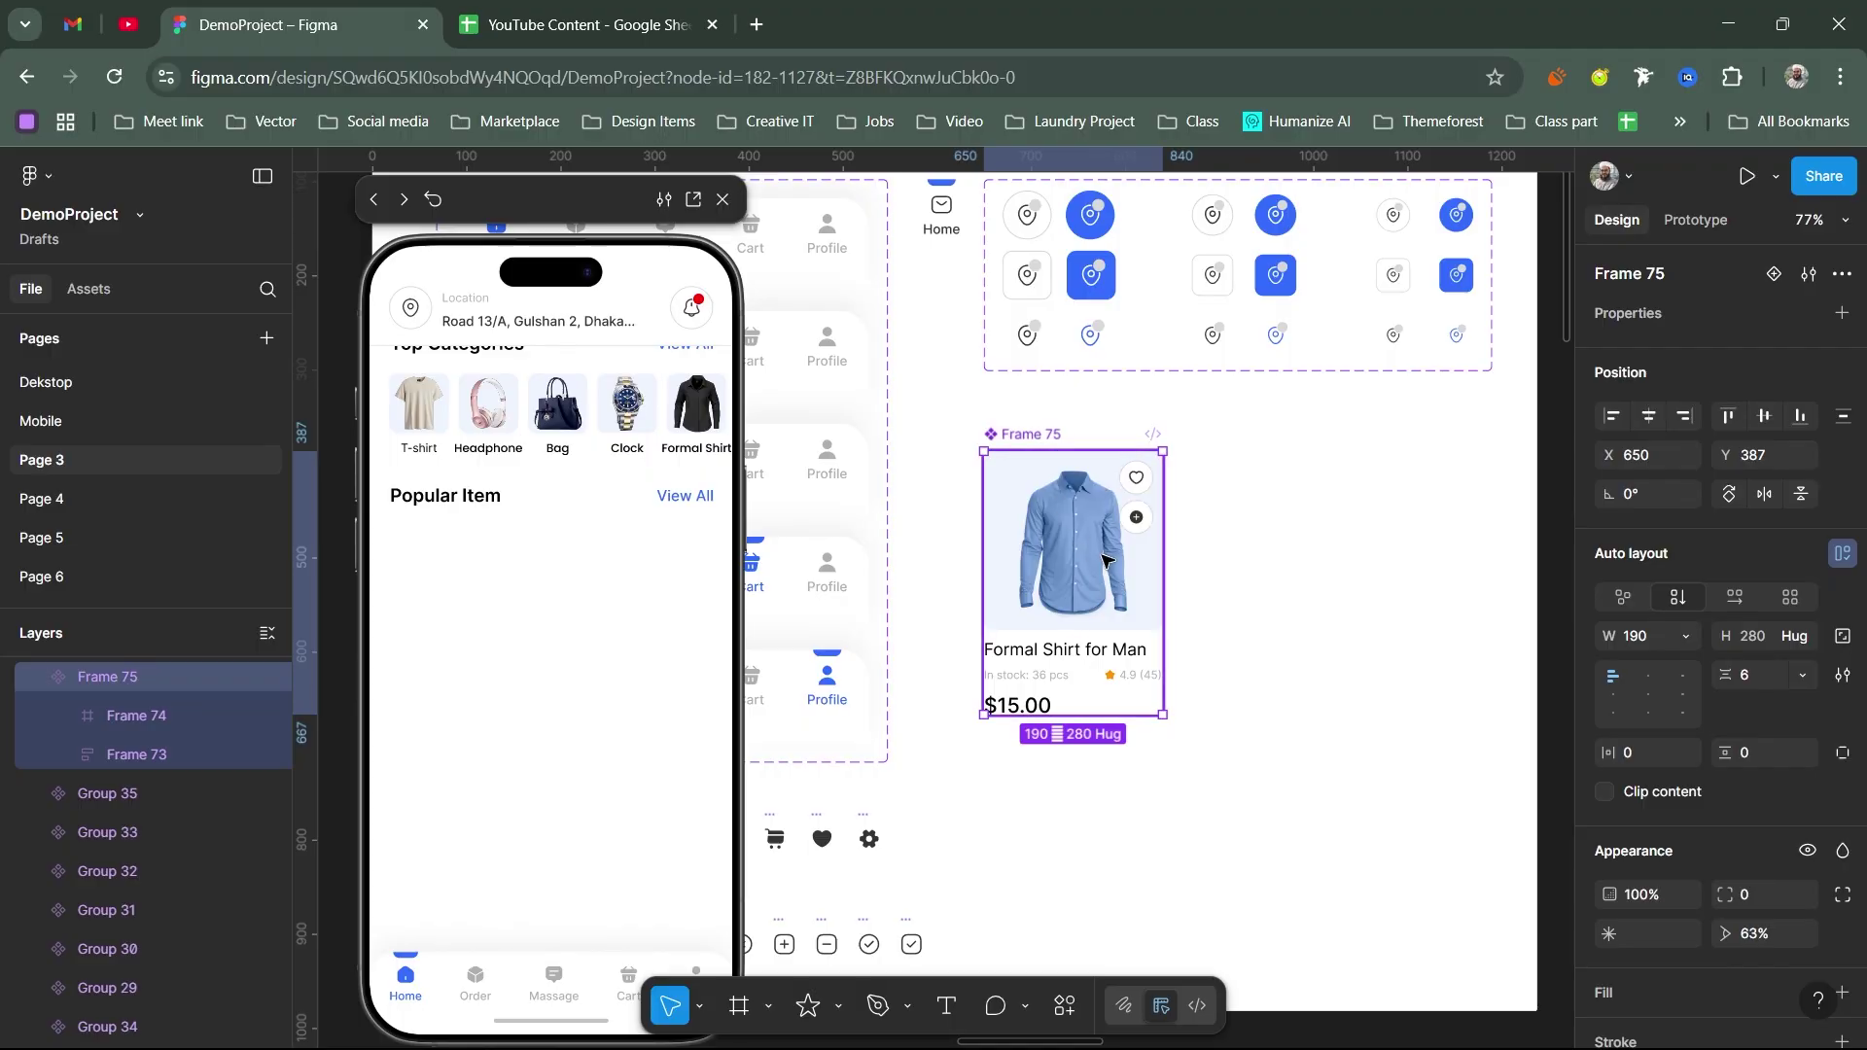
pyautogui.moveTo(1084, 563); pyautogui.dragTo(1020, 555)
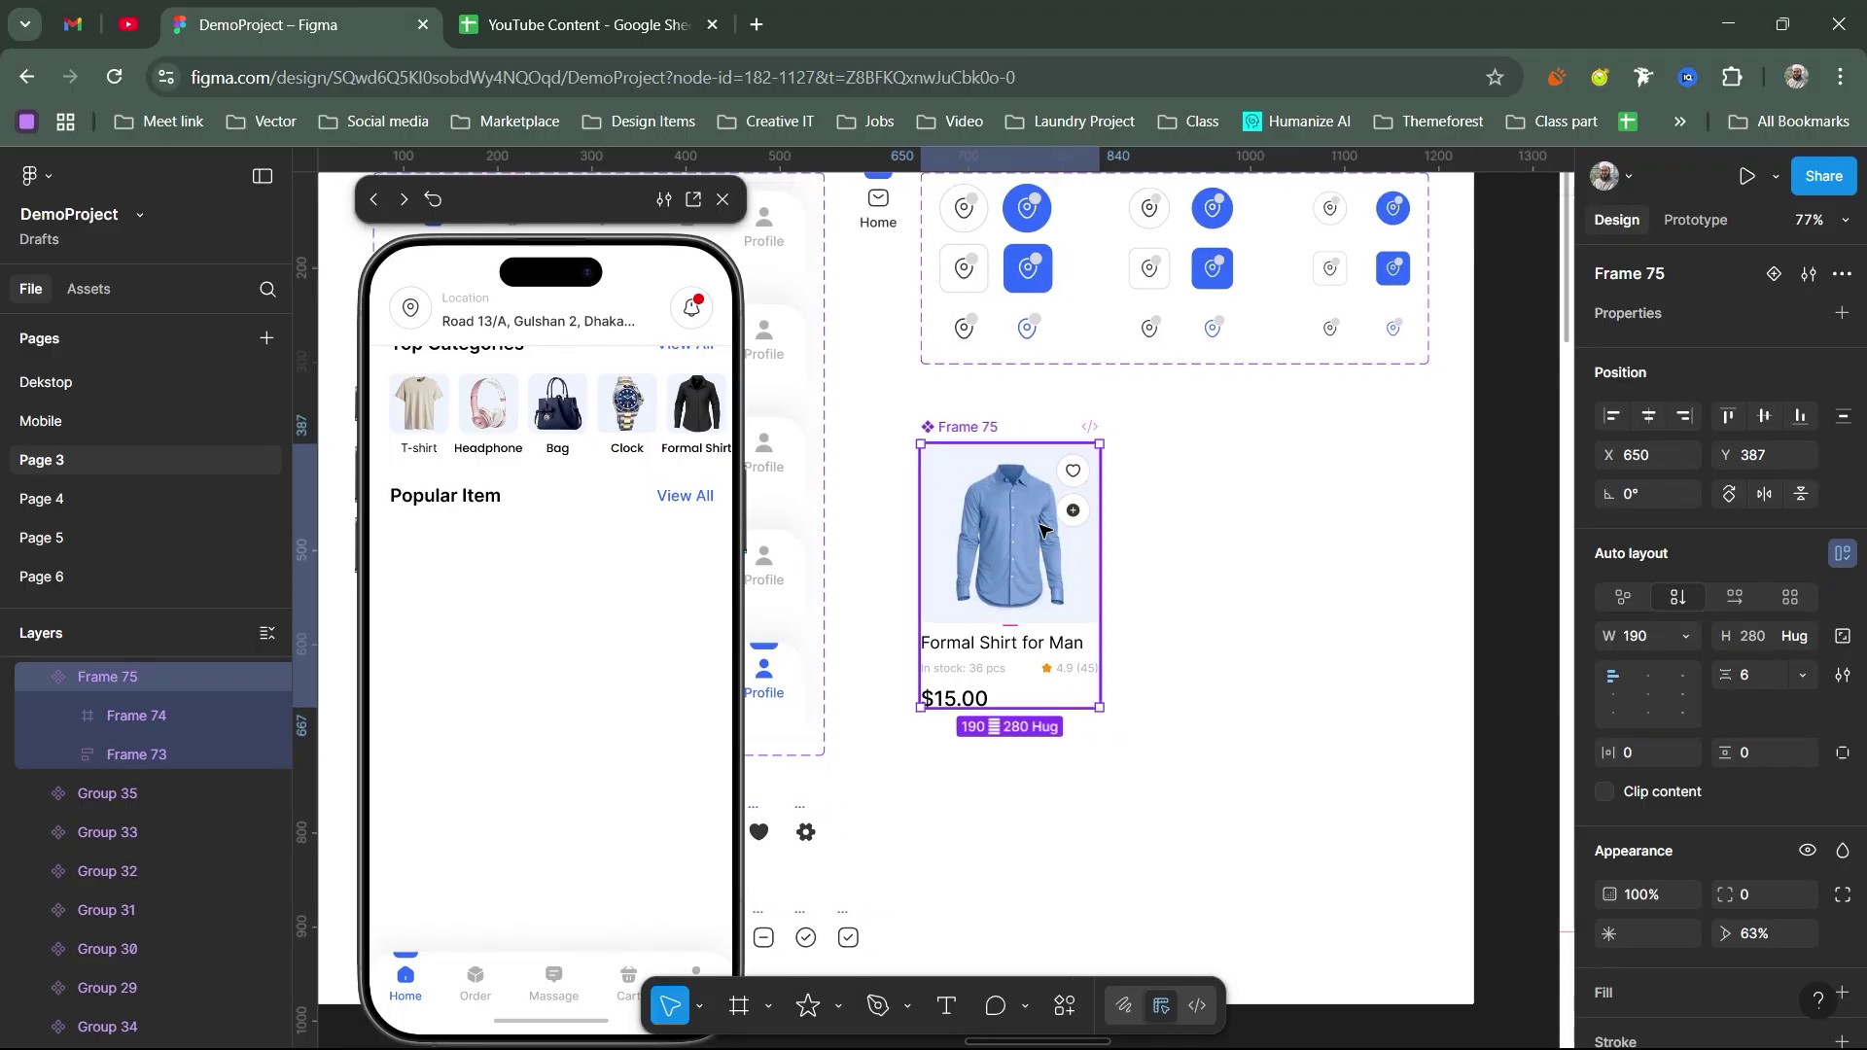
pyautogui.click(1149, 610)
# Step: Duplicate the component's shirt image frame to X 930, Y 577 on the board and ungroup the copy
pyautogui.doubleClick(1038, 561)
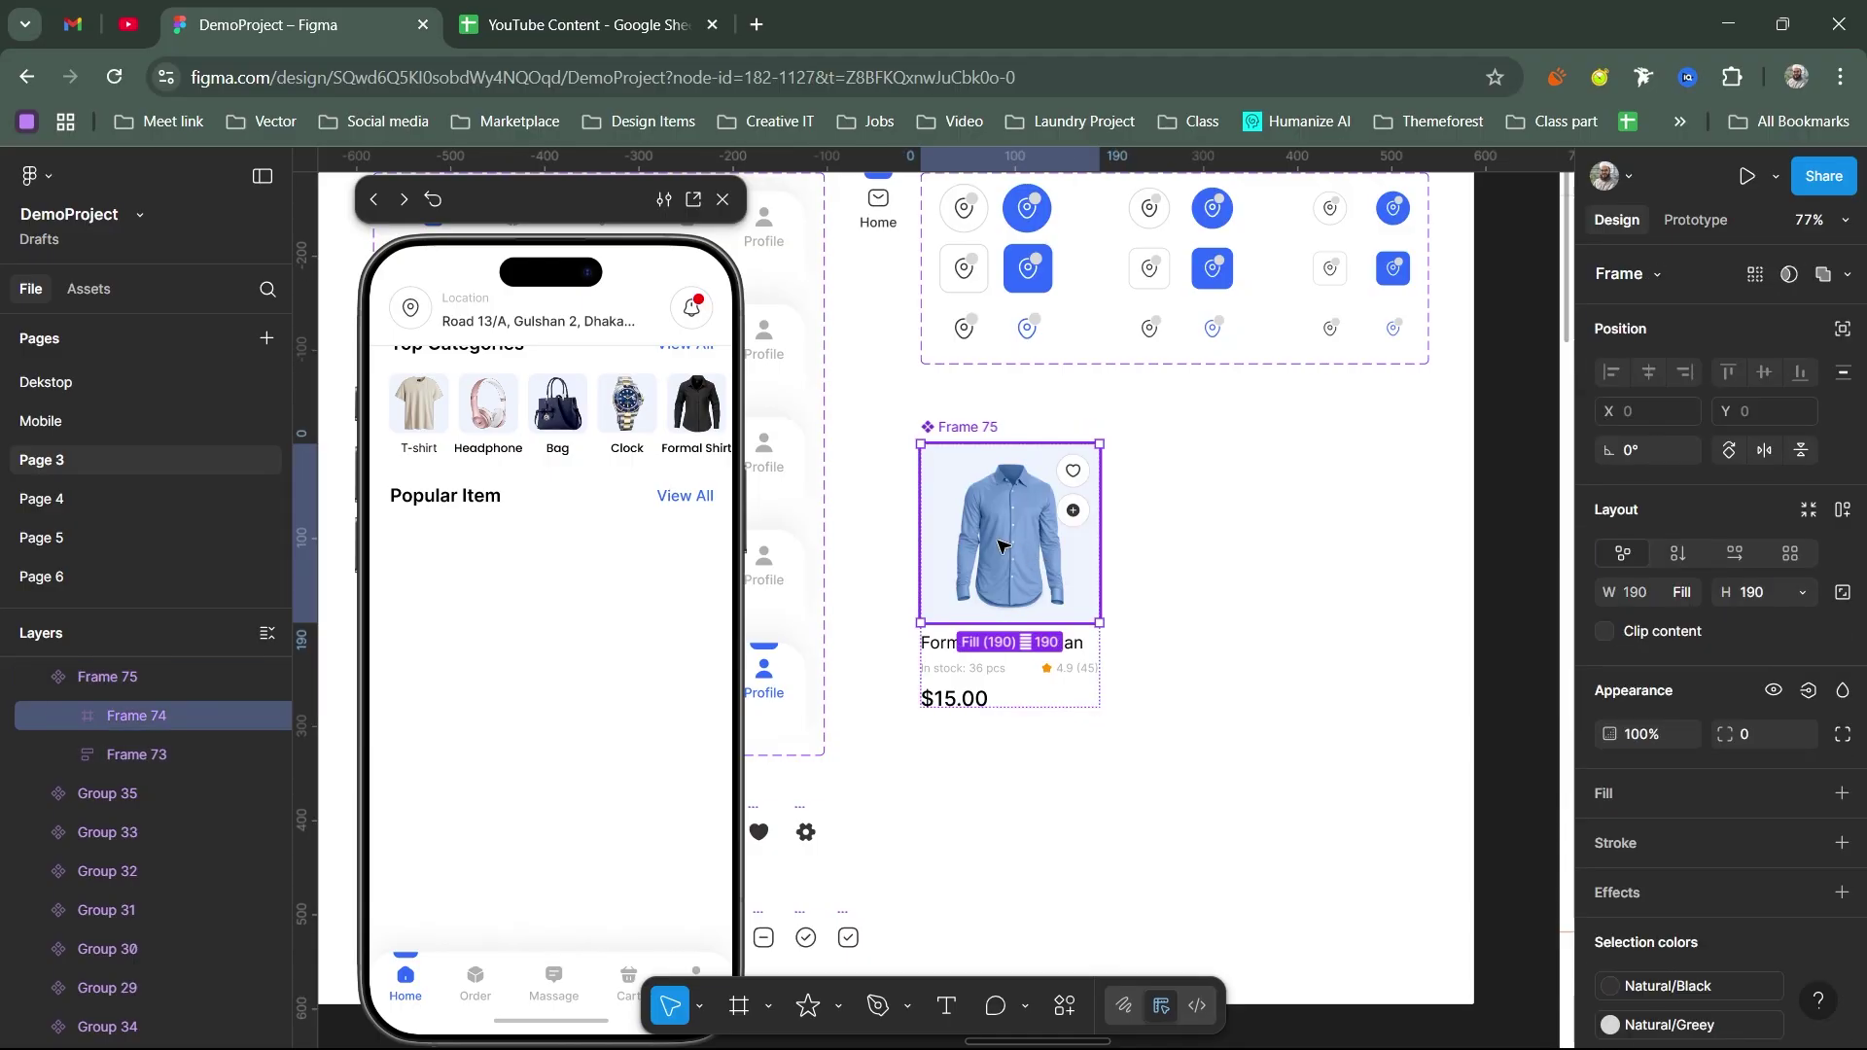
pyautogui.moveTo(1002, 546); pyautogui.dragTo(1257, 715)
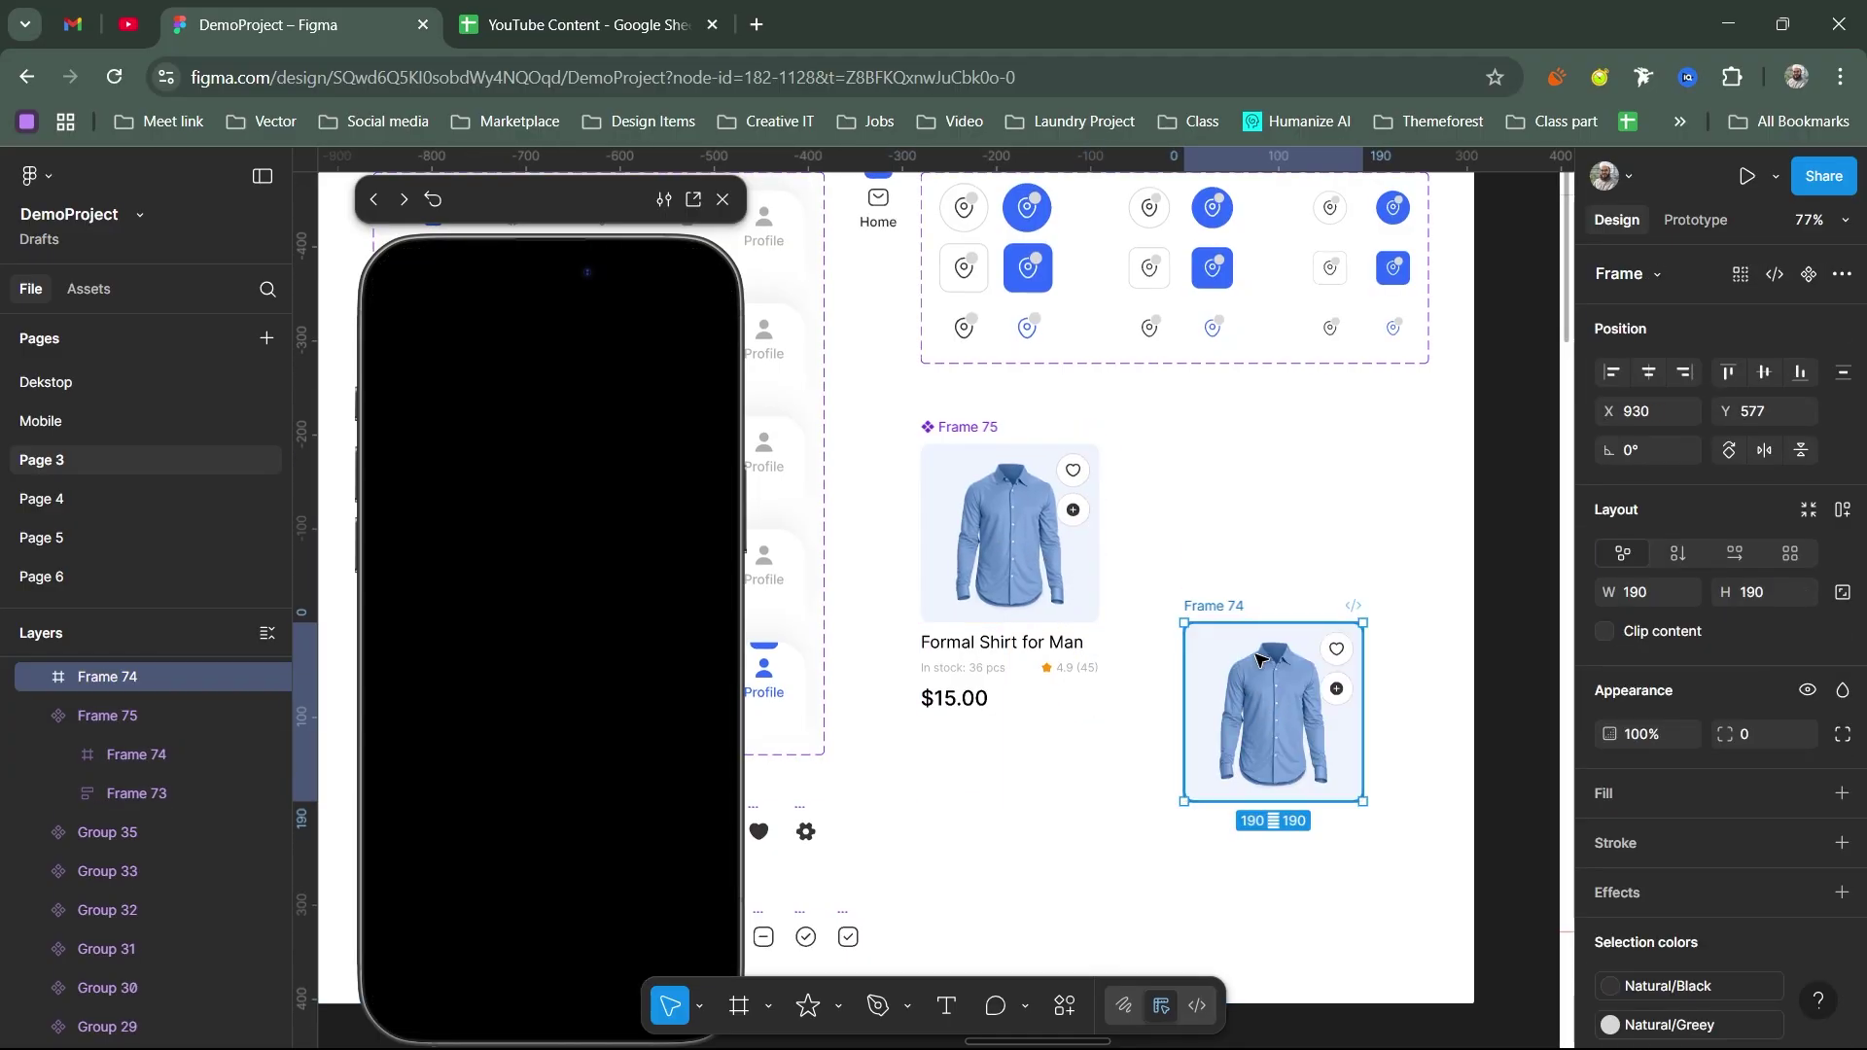
pyautogui.scroll(-1, 1255, 651)
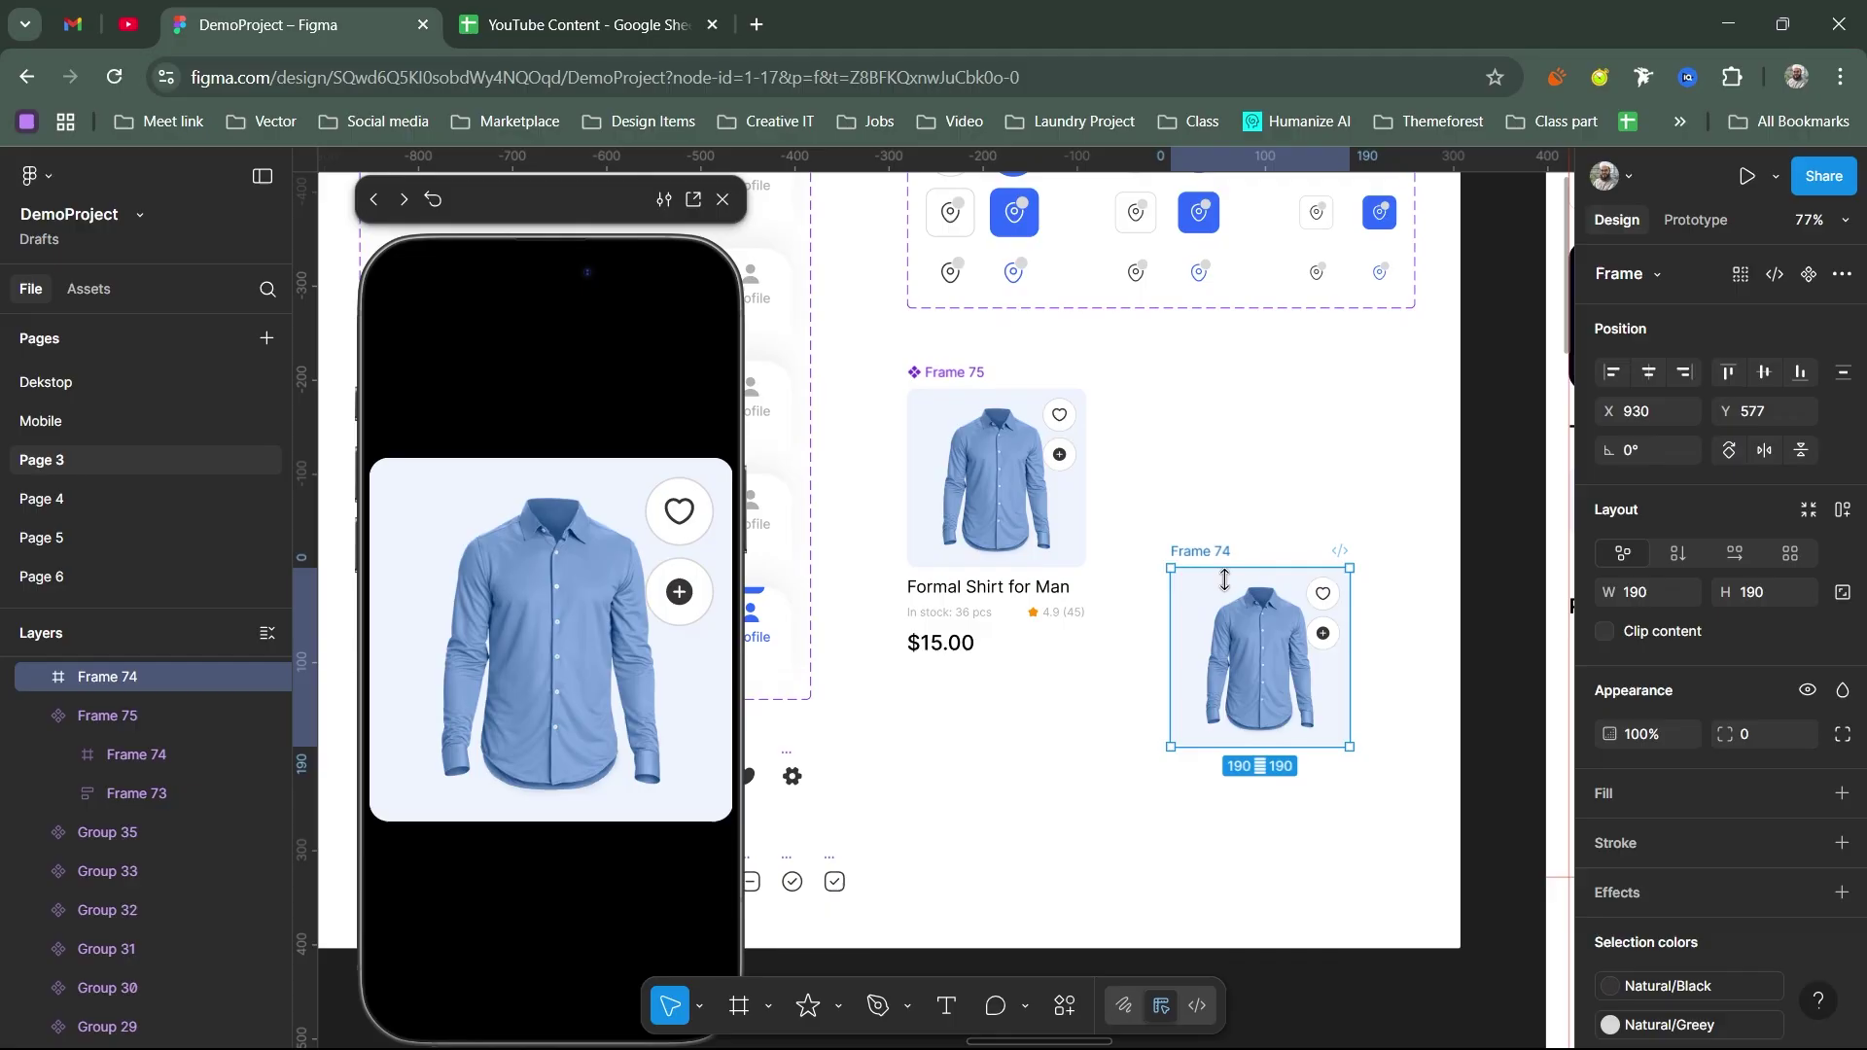
pyautogui.press('Return')
pyautogui.click(1280, 529)
# Step: Move the copied shirt picture horizontally off its light blue background, and select the background rectangle
pyautogui.click(1184, 664)
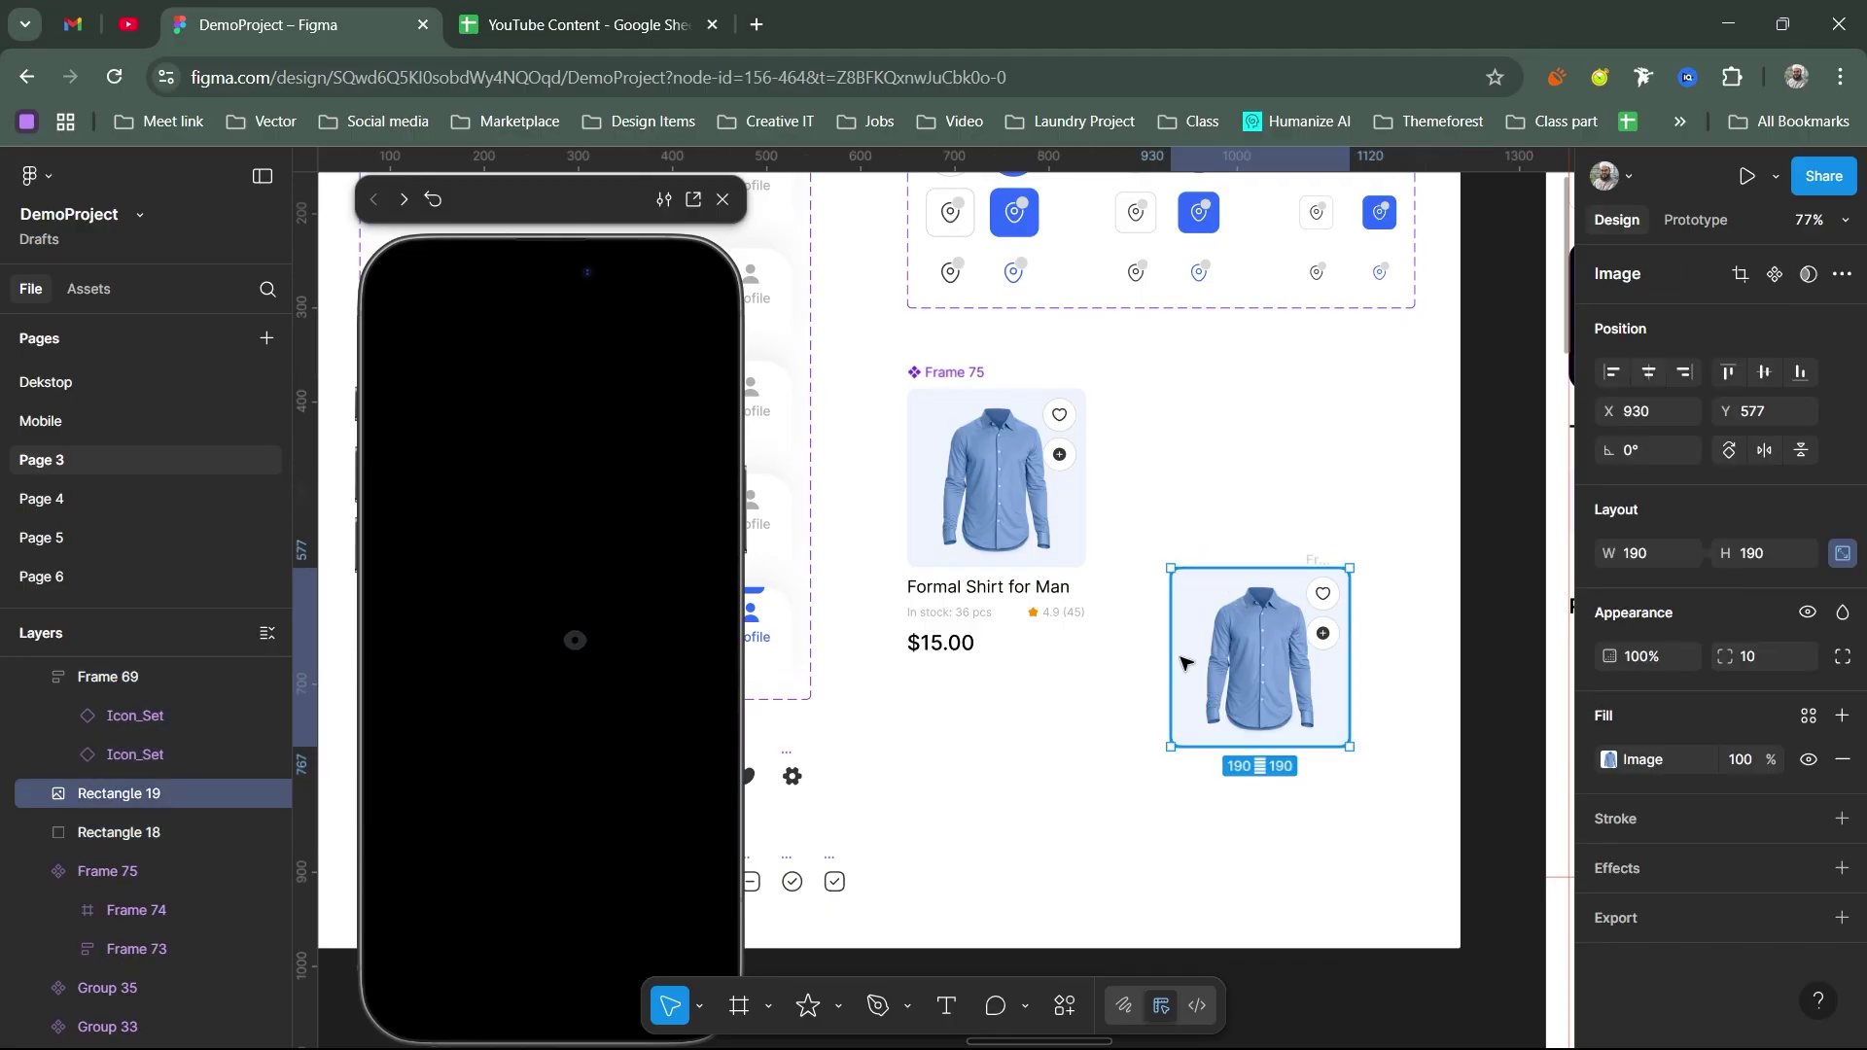
pyautogui.moveTo(1181, 663); pyautogui.dragTo(1055, 712)
pyautogui.press('Escape')
pyautogui.moveTo(1265, 654); pyautogui.dragTo(1128, 663)
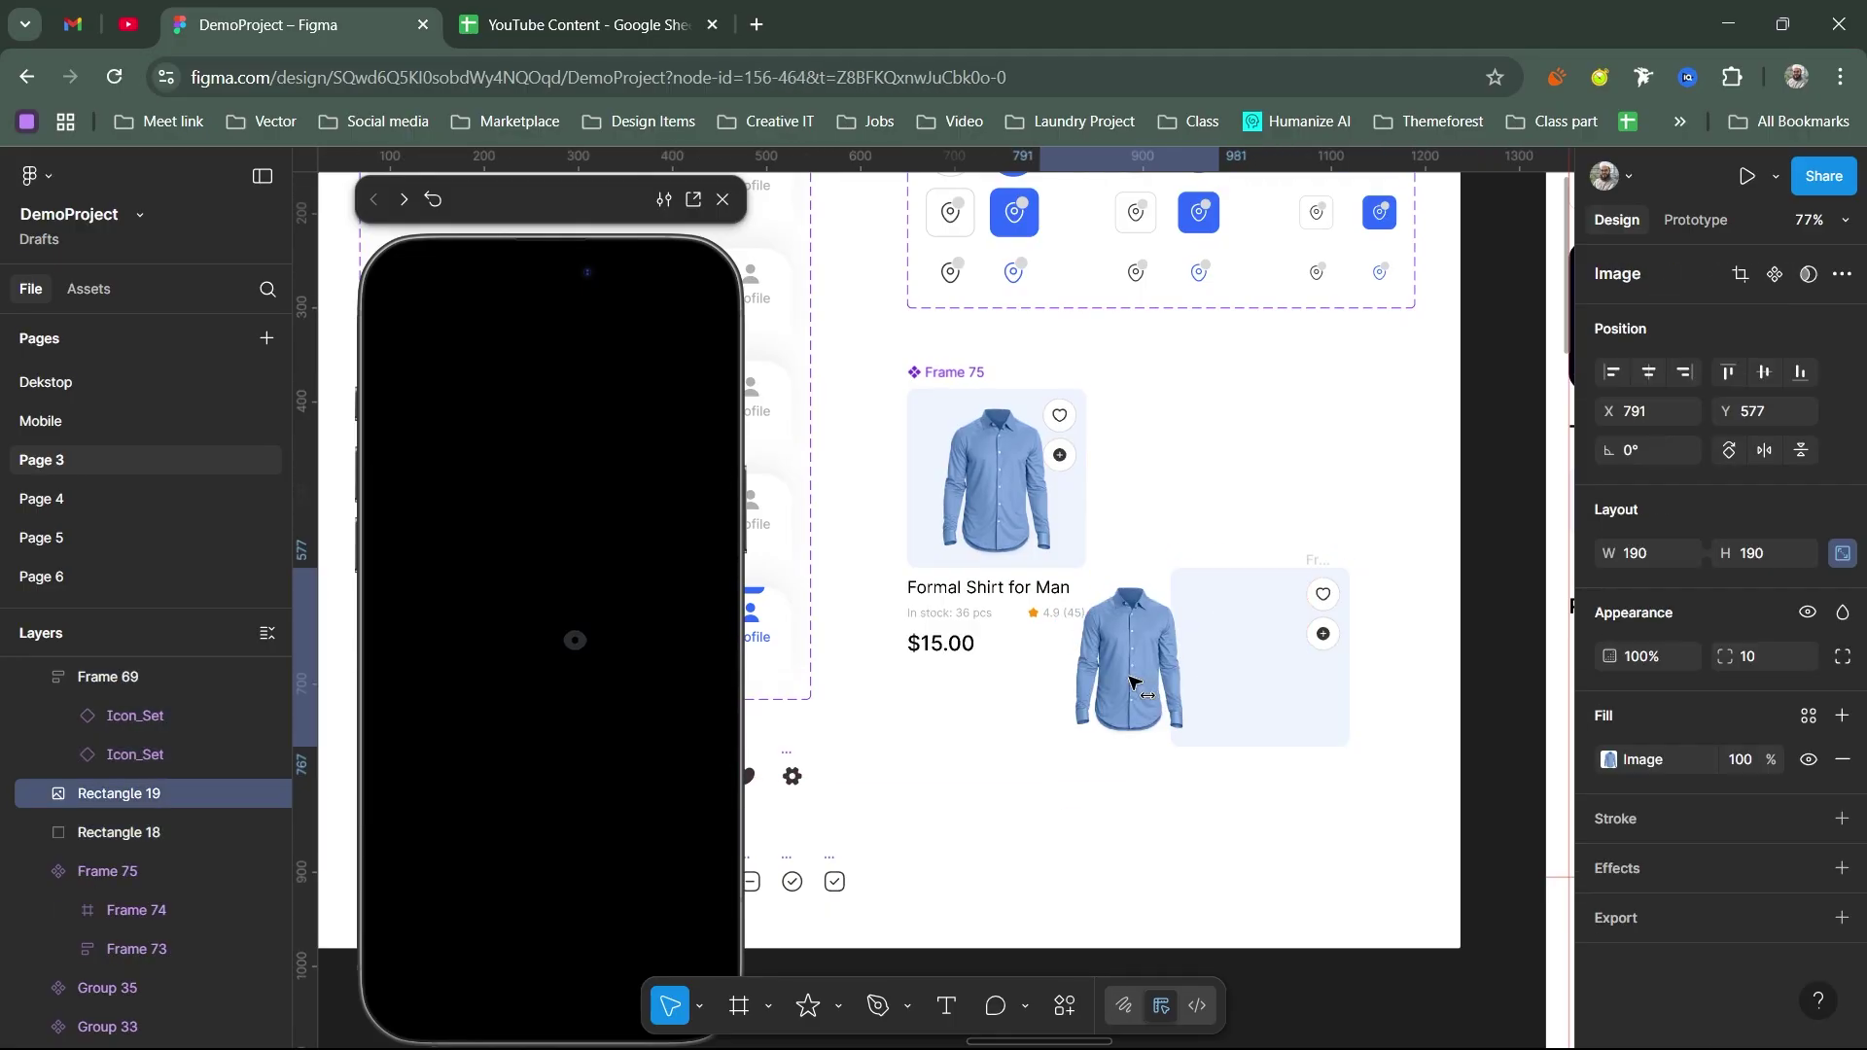
pyautogui.click(1303, 681)
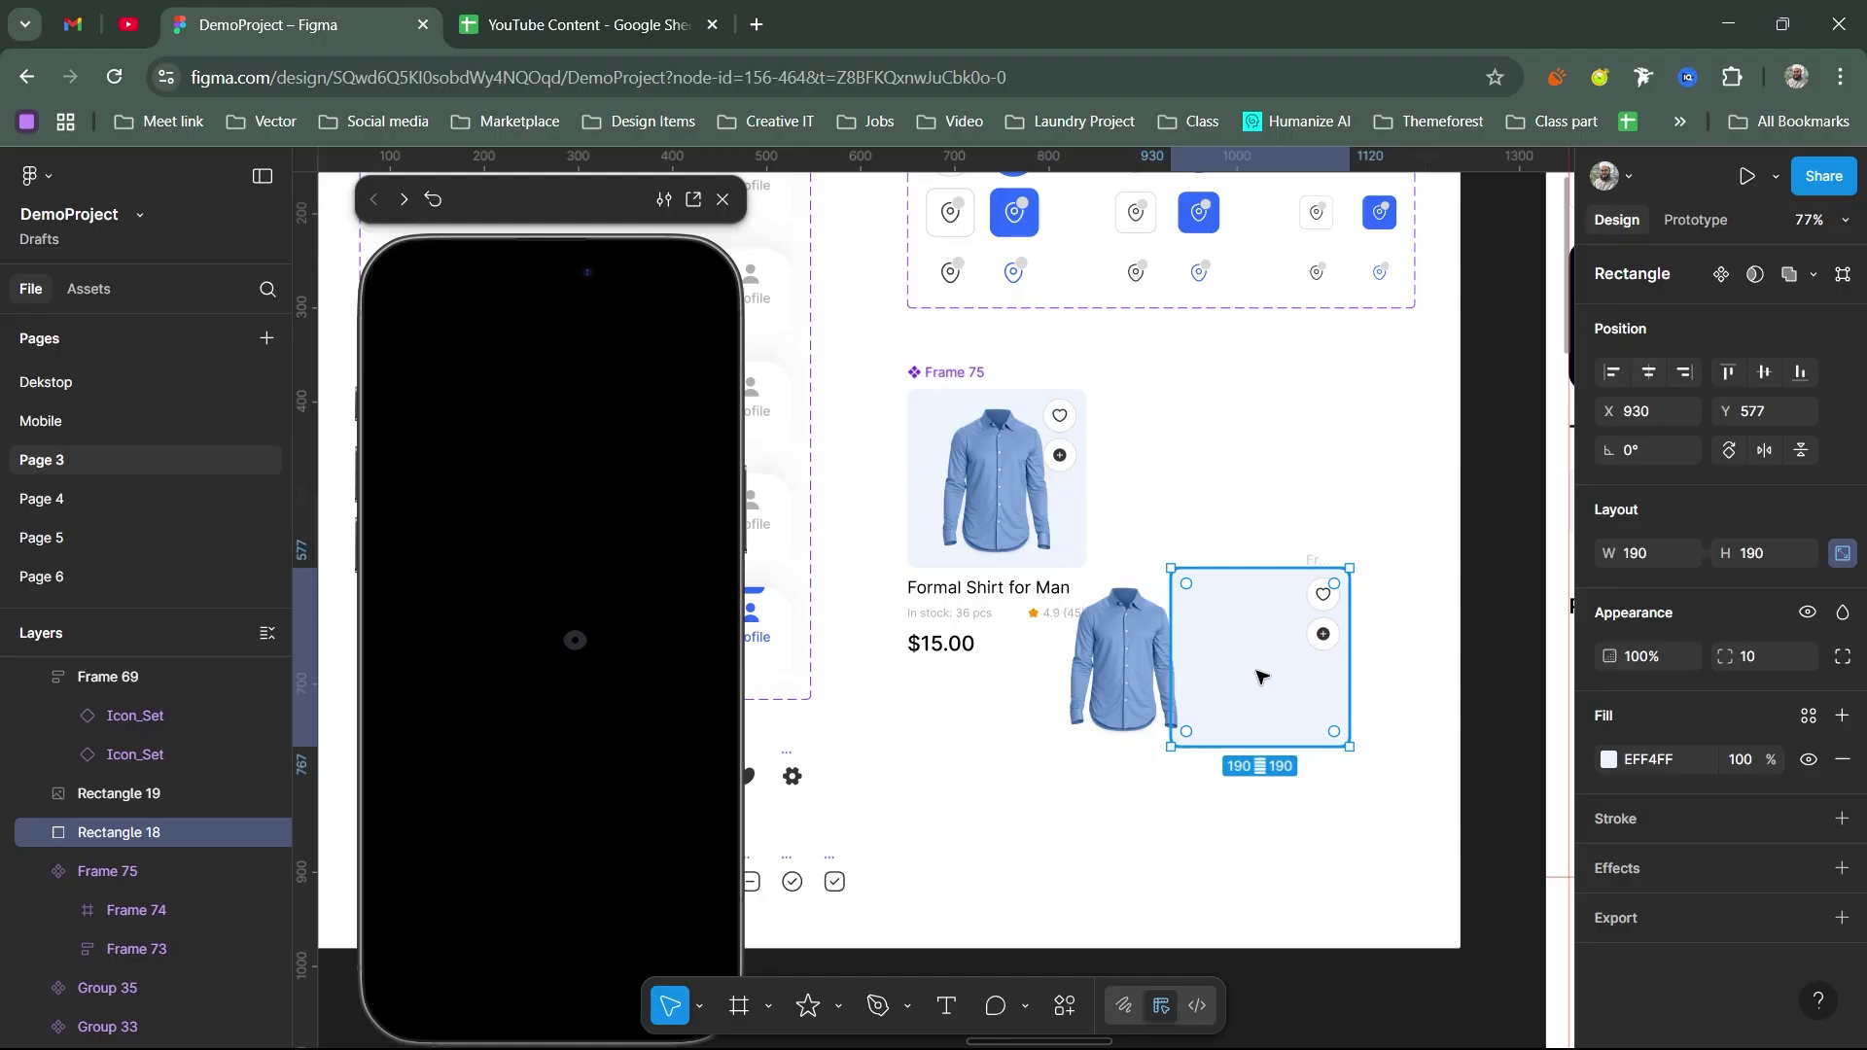
# Step: Fill the background rectangle with the Natural/White color style and move the shirt picture fully clear of it
pyautogui.click(1808, 718)
pyautogui.click(1400, 925)
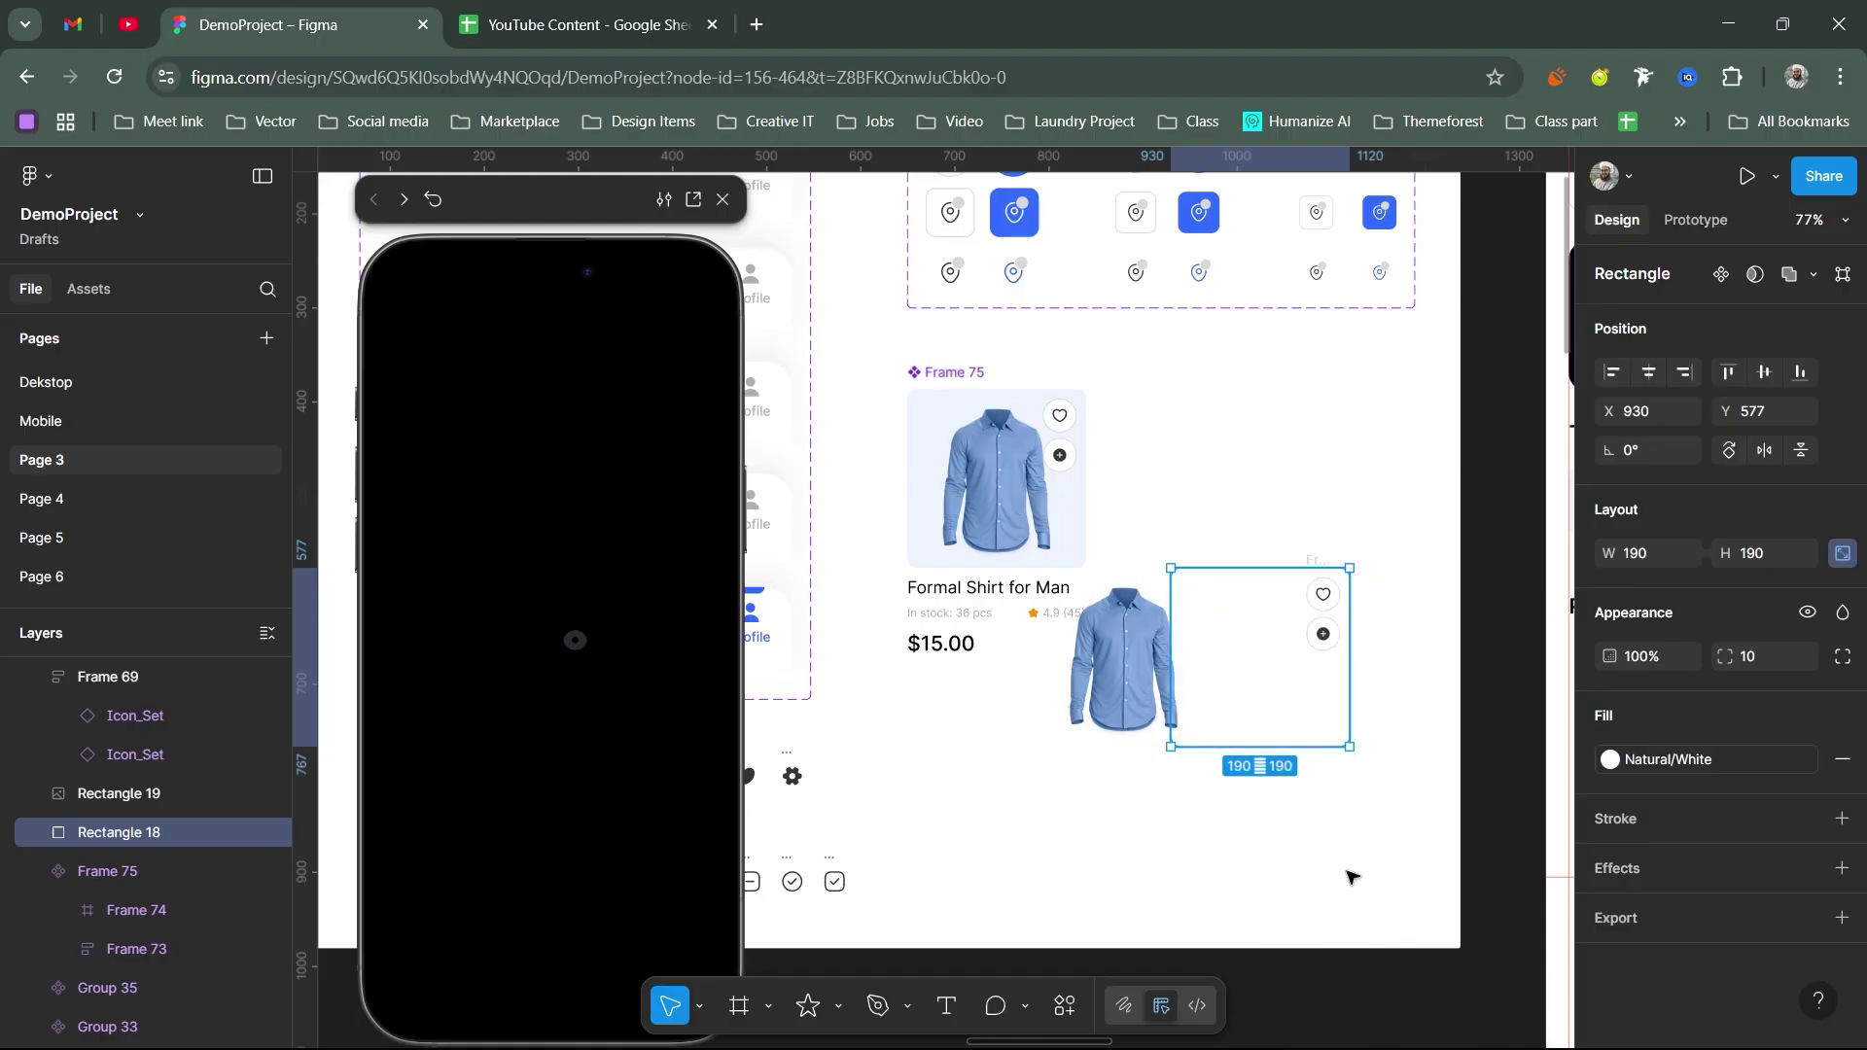
pyautogui.click(1120, 696)
pyautogui.moveTo(1120, 695); pyautogui.dragTo(1216, 675)
pyautogui.click(1235, 660)
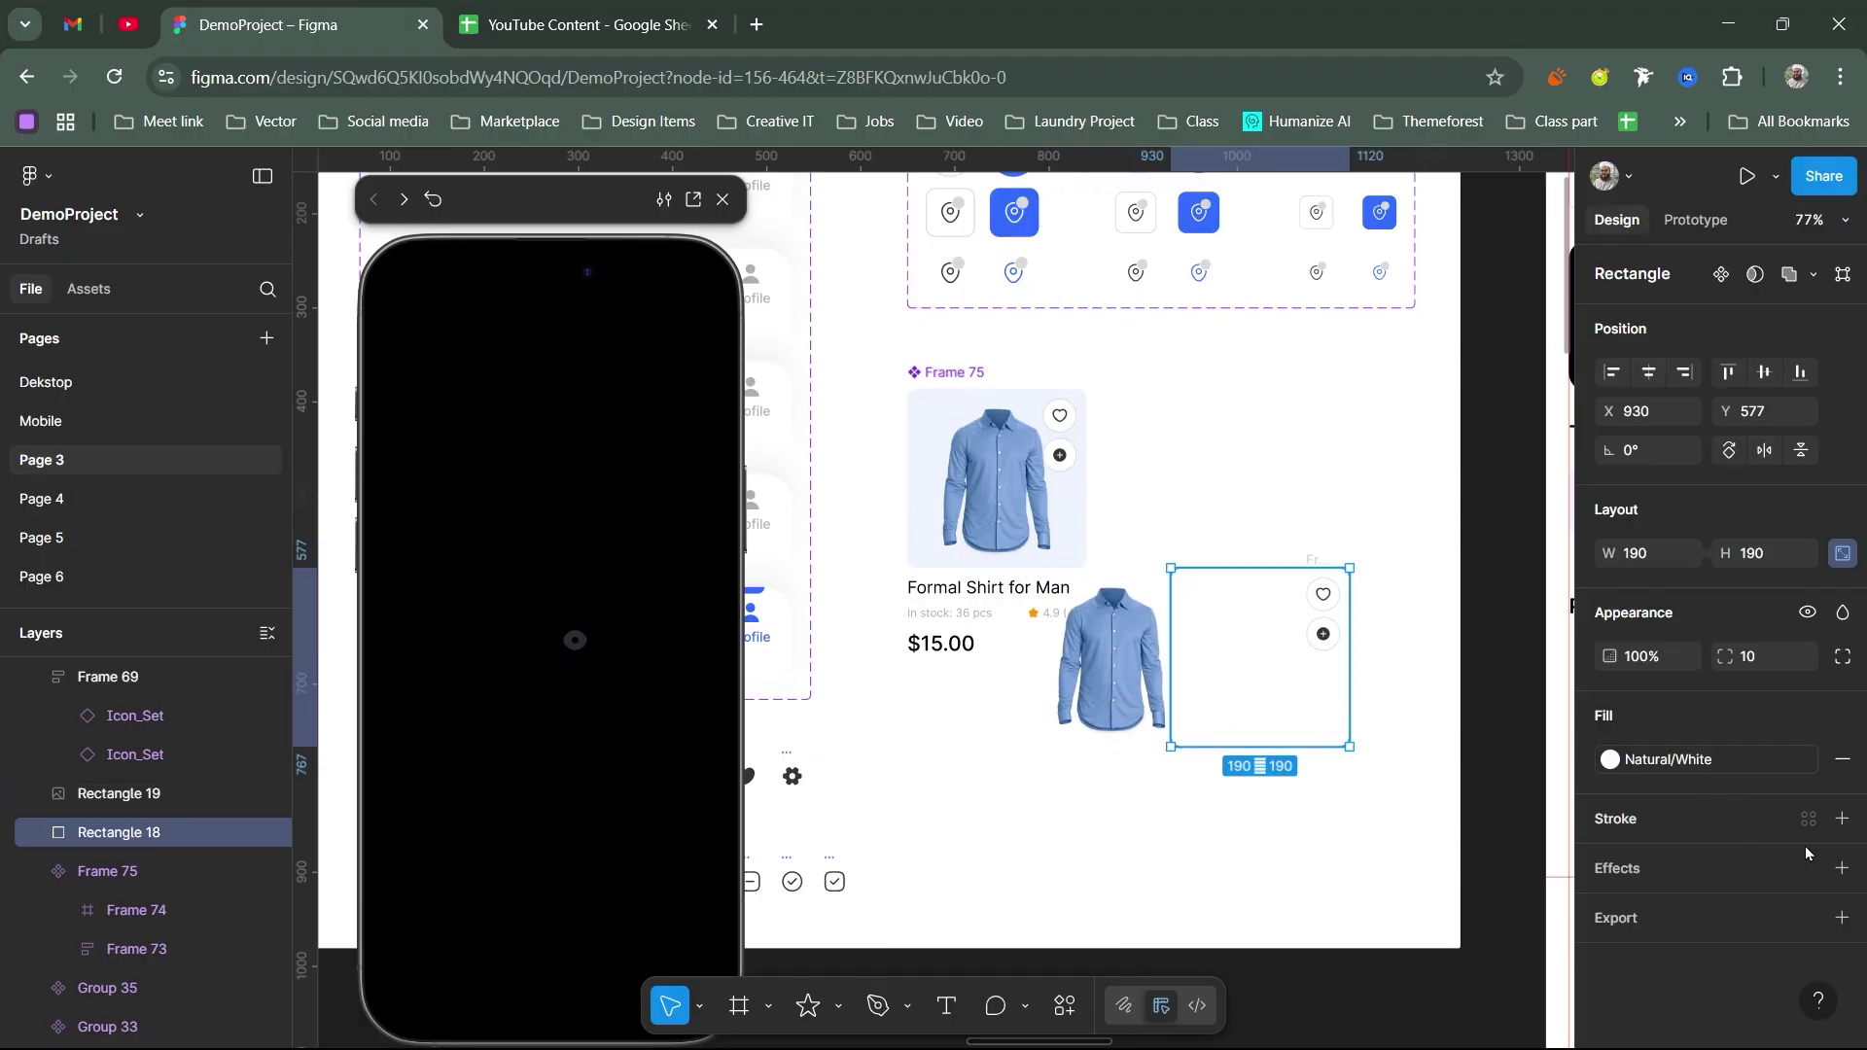
# Step: Add a drop shadow to the white rectangle with X 0, Y 0 and a blur of 30
pyautogui.click(1843, 869)
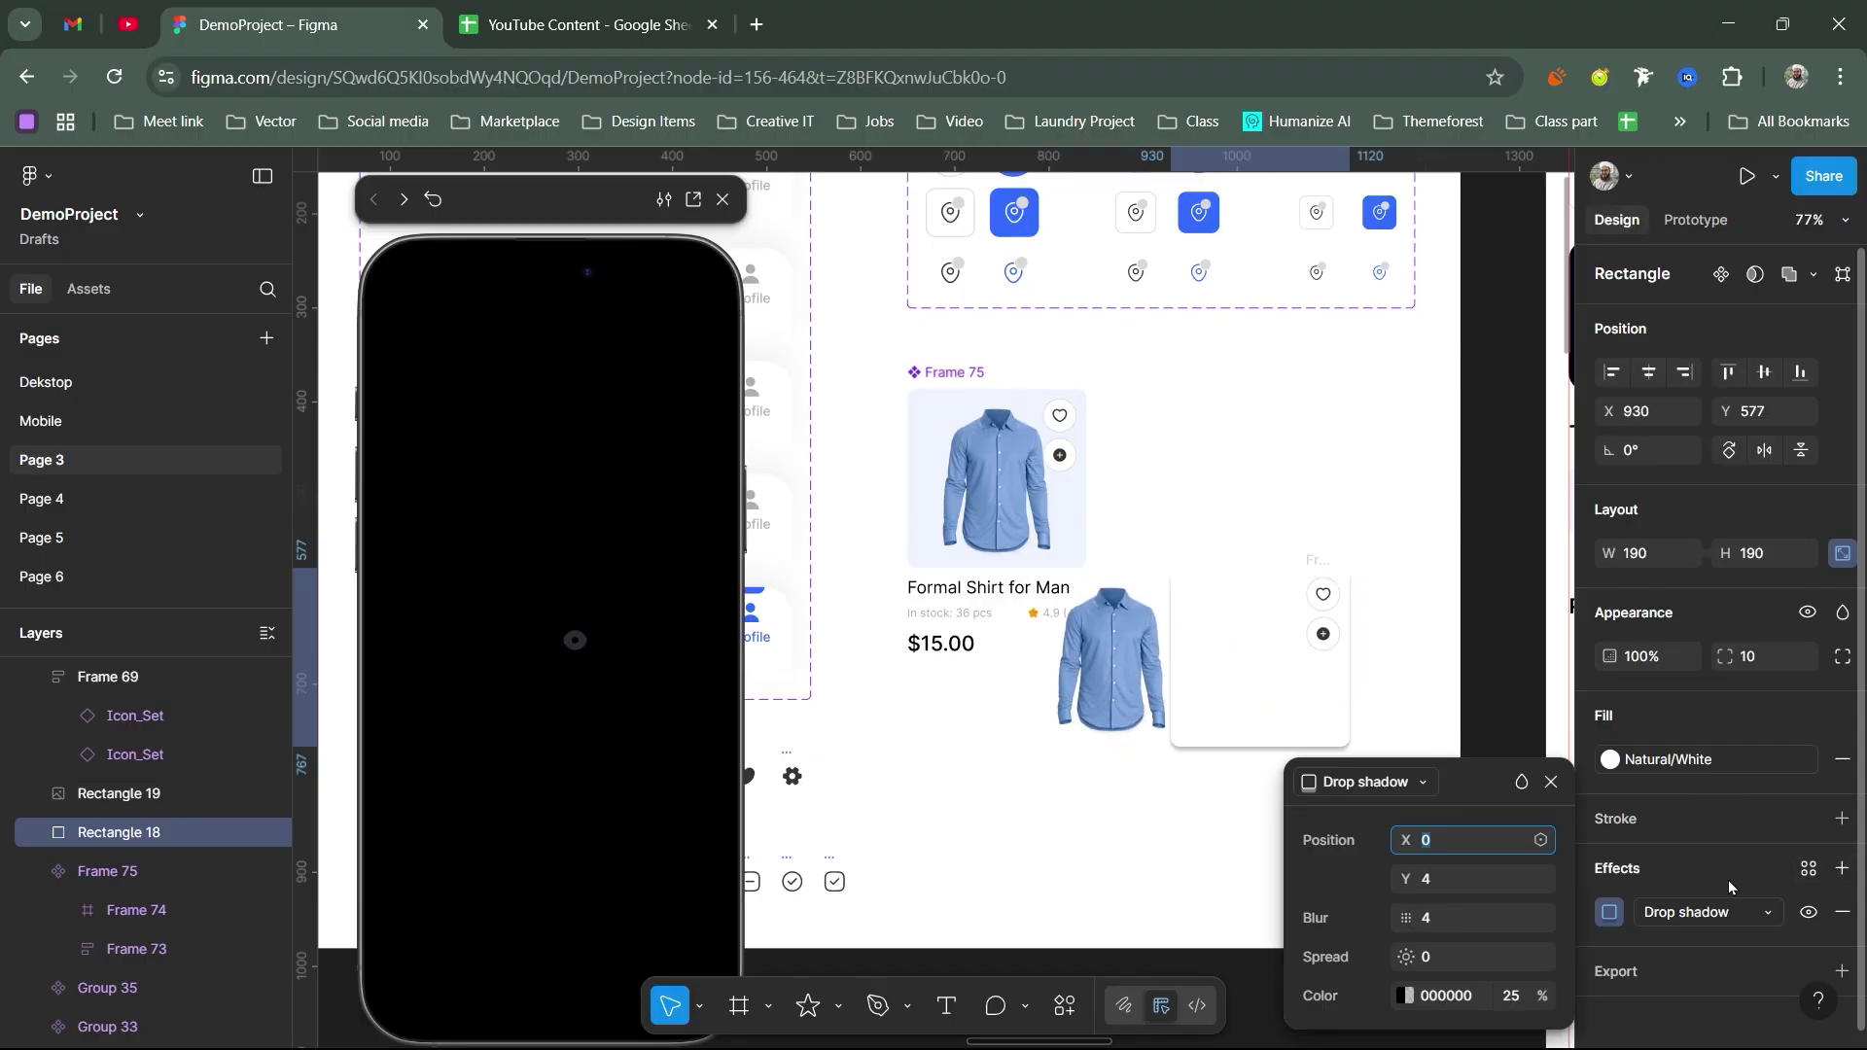
pyautogui.click(1669, 919)
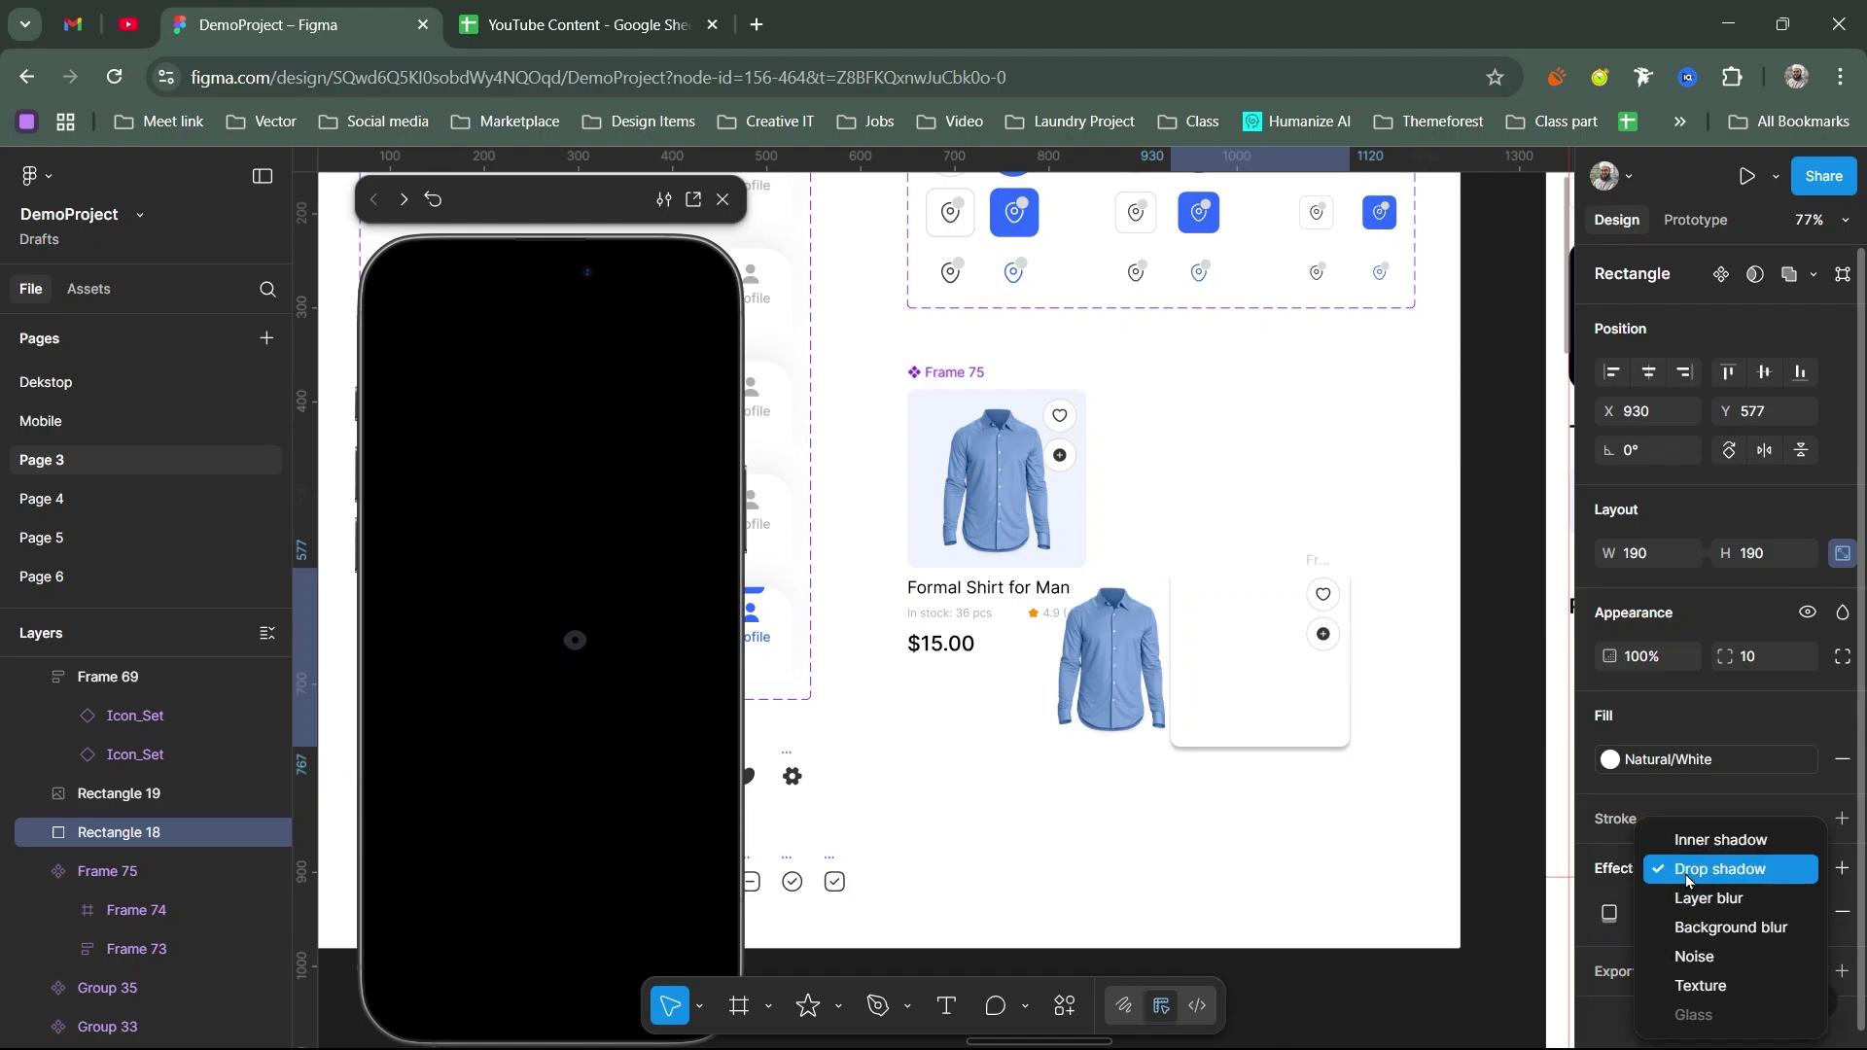
pyautogui.click(1617, 914)
pyautogui.click(1606, 914)
pyautogui.moveTo(1434, 842); pyautogui.dragTo(1575, 502)
pyautogui.click(1565, 556)
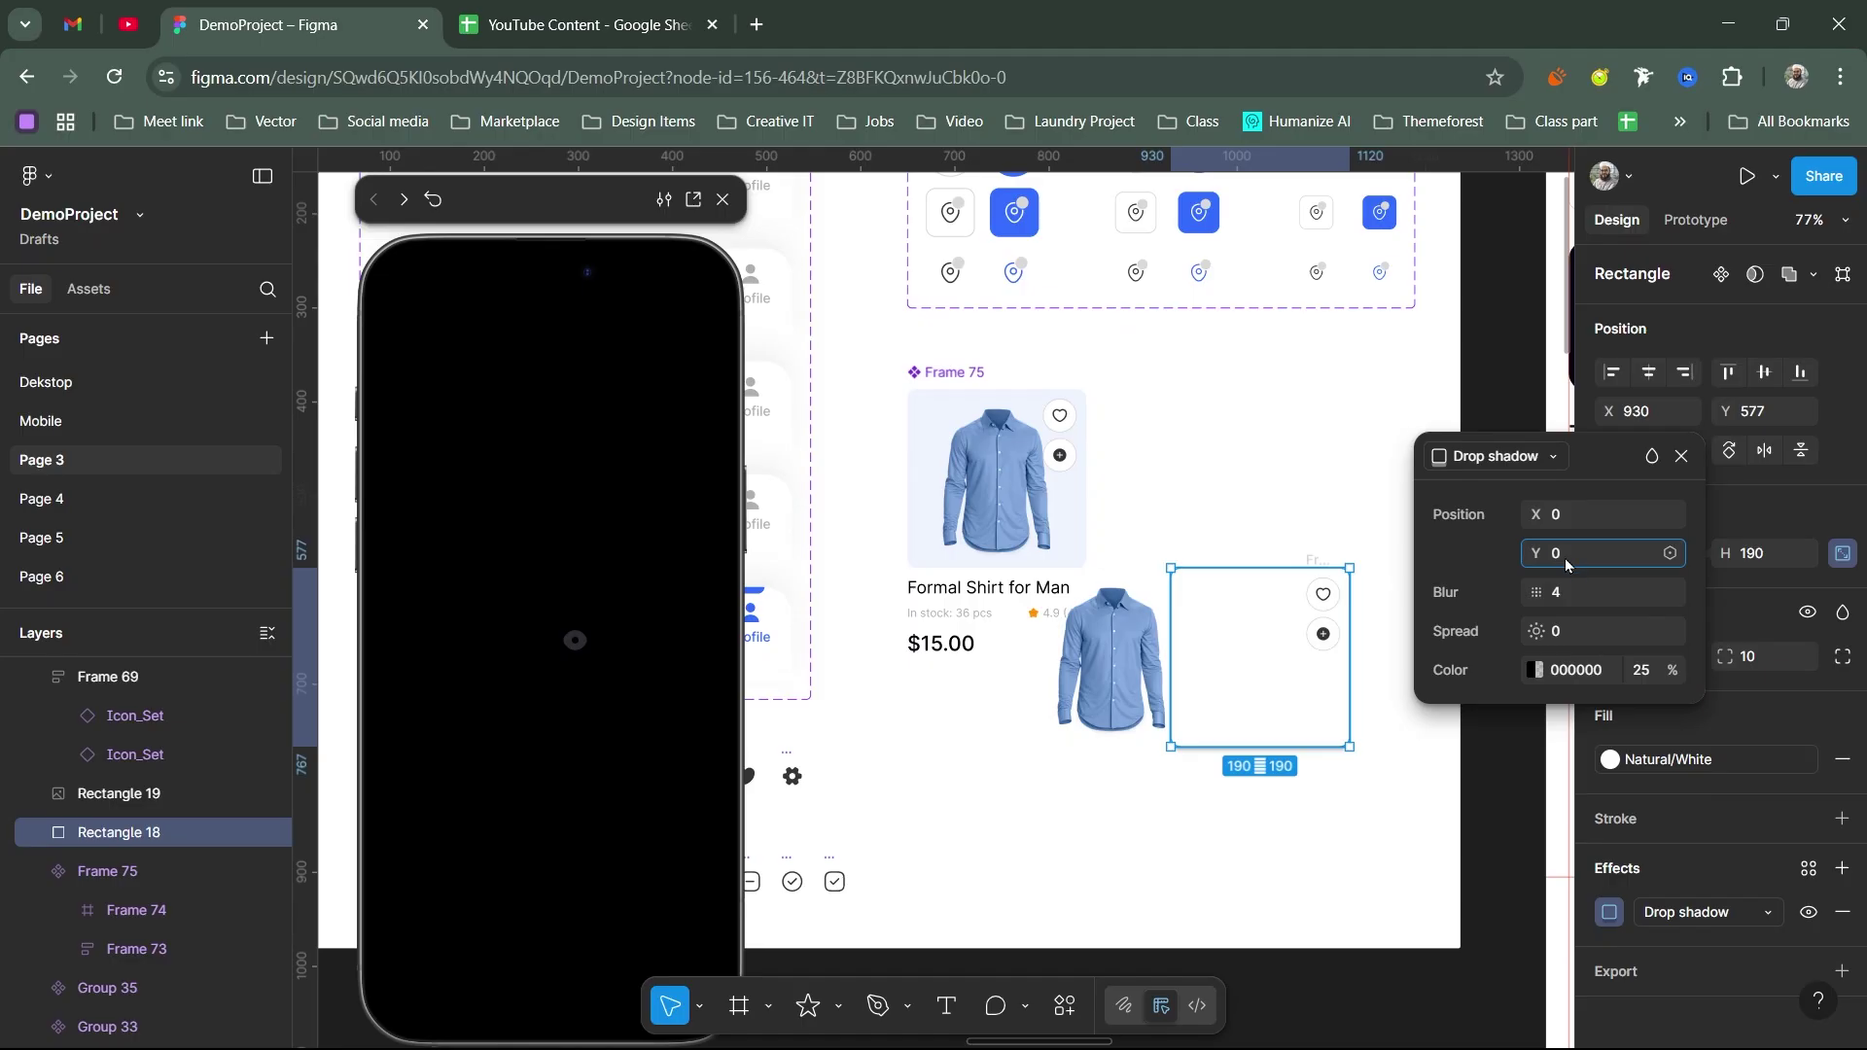
pyautogui.moveTo(1560, 595); pyautogui.dragTo(1634, 587)
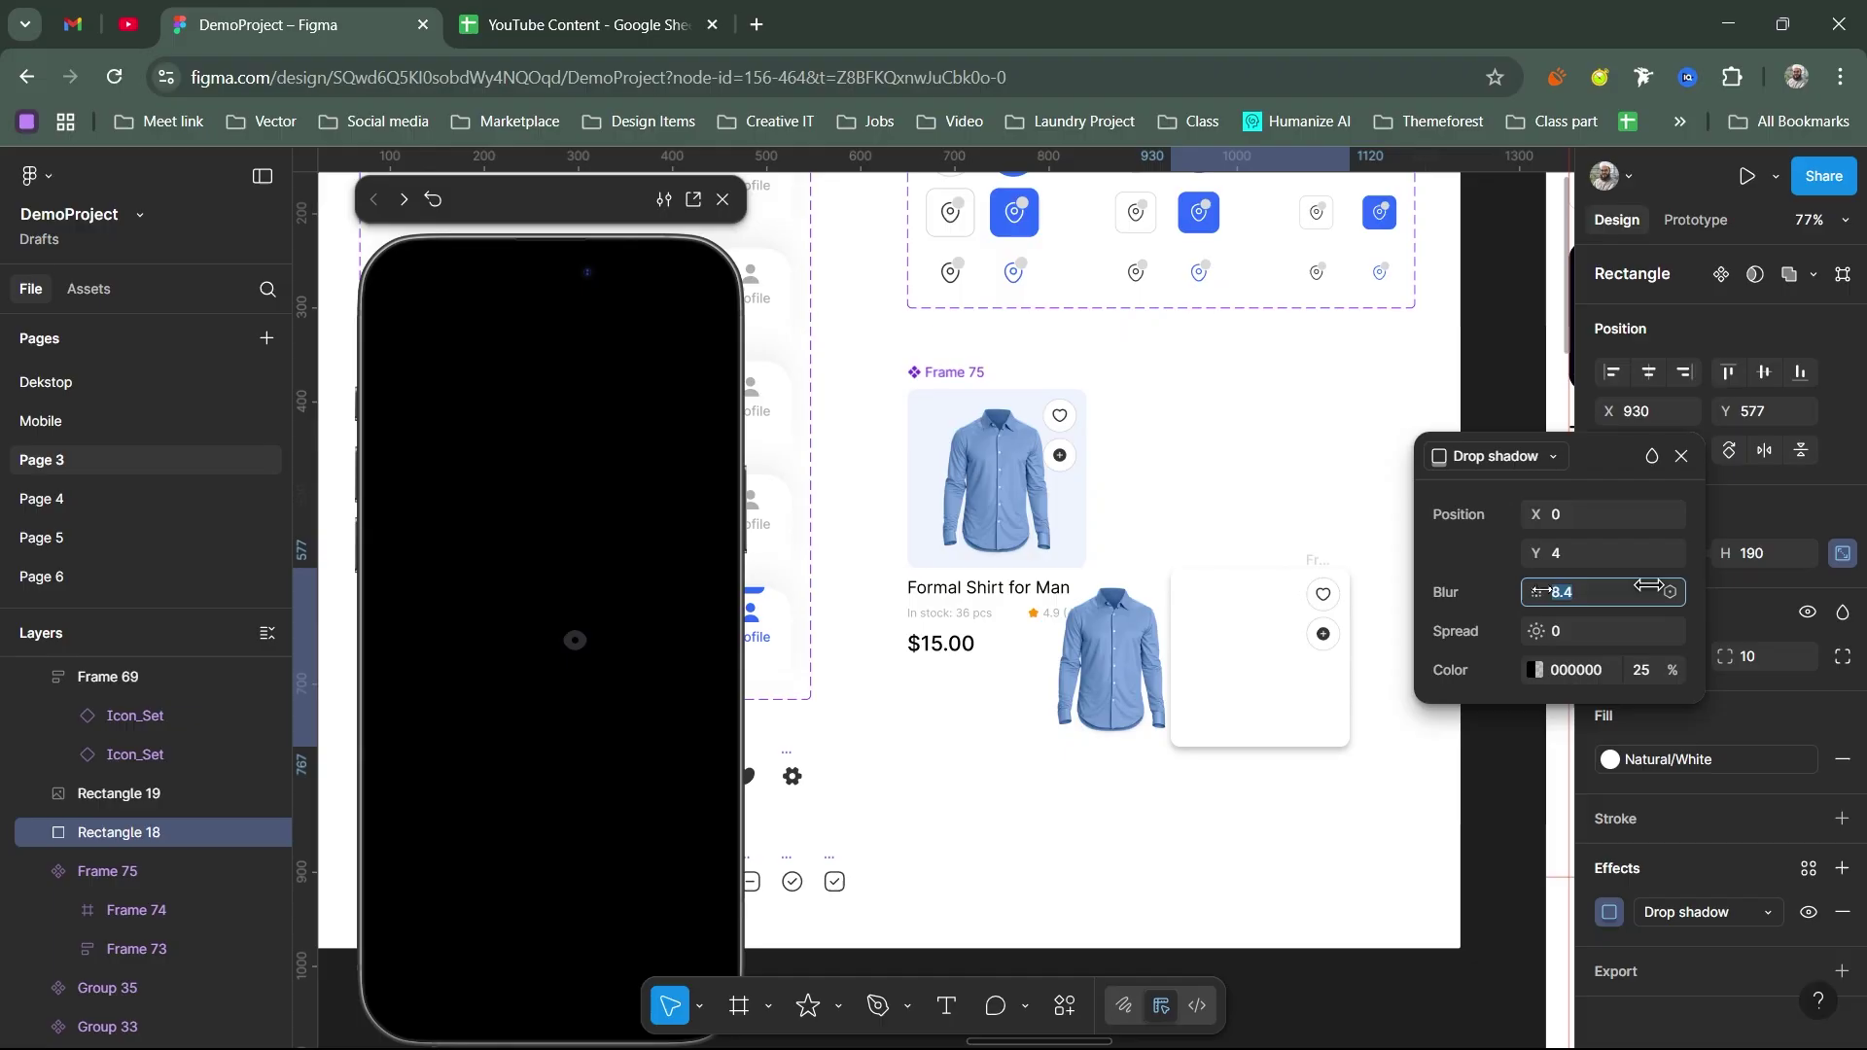
pyautogui.click(1570, 553)
pyautogui.write('0')
pyautogui.click(1568, 595)
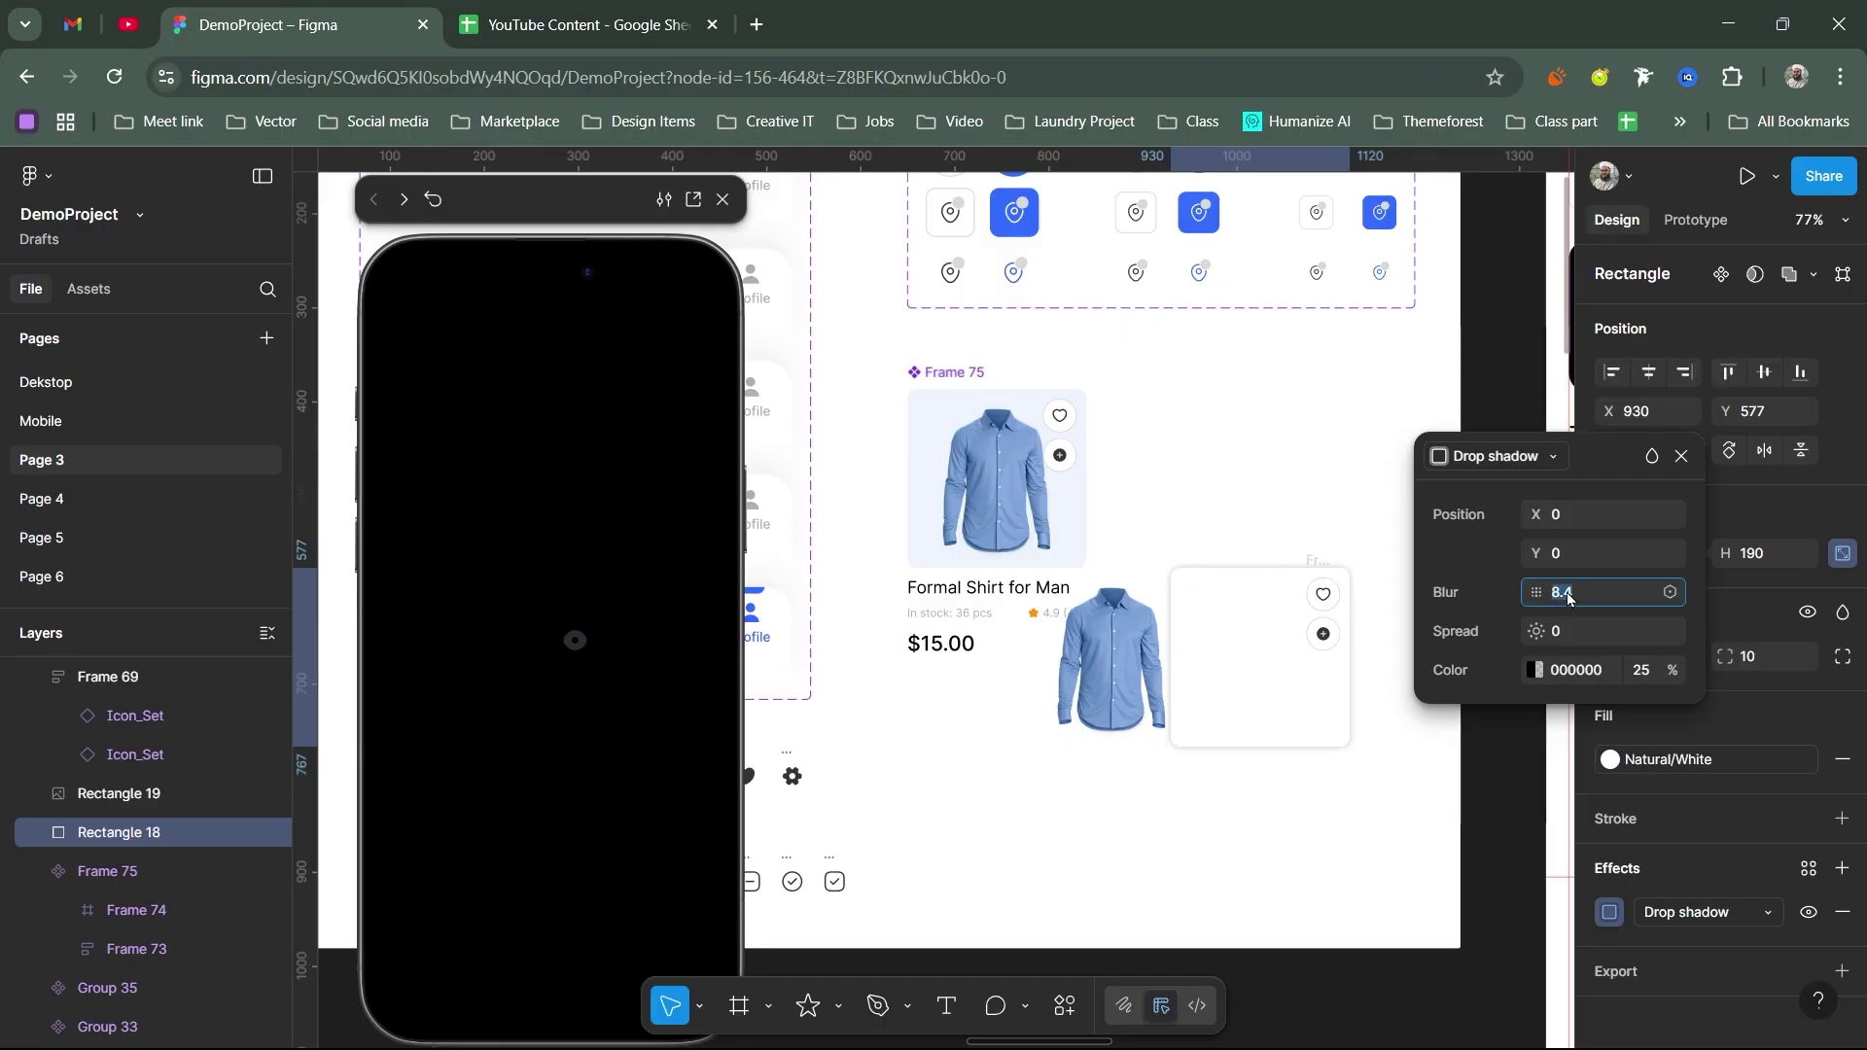
pyautogui.write('30')
pyautogui.press('Return')
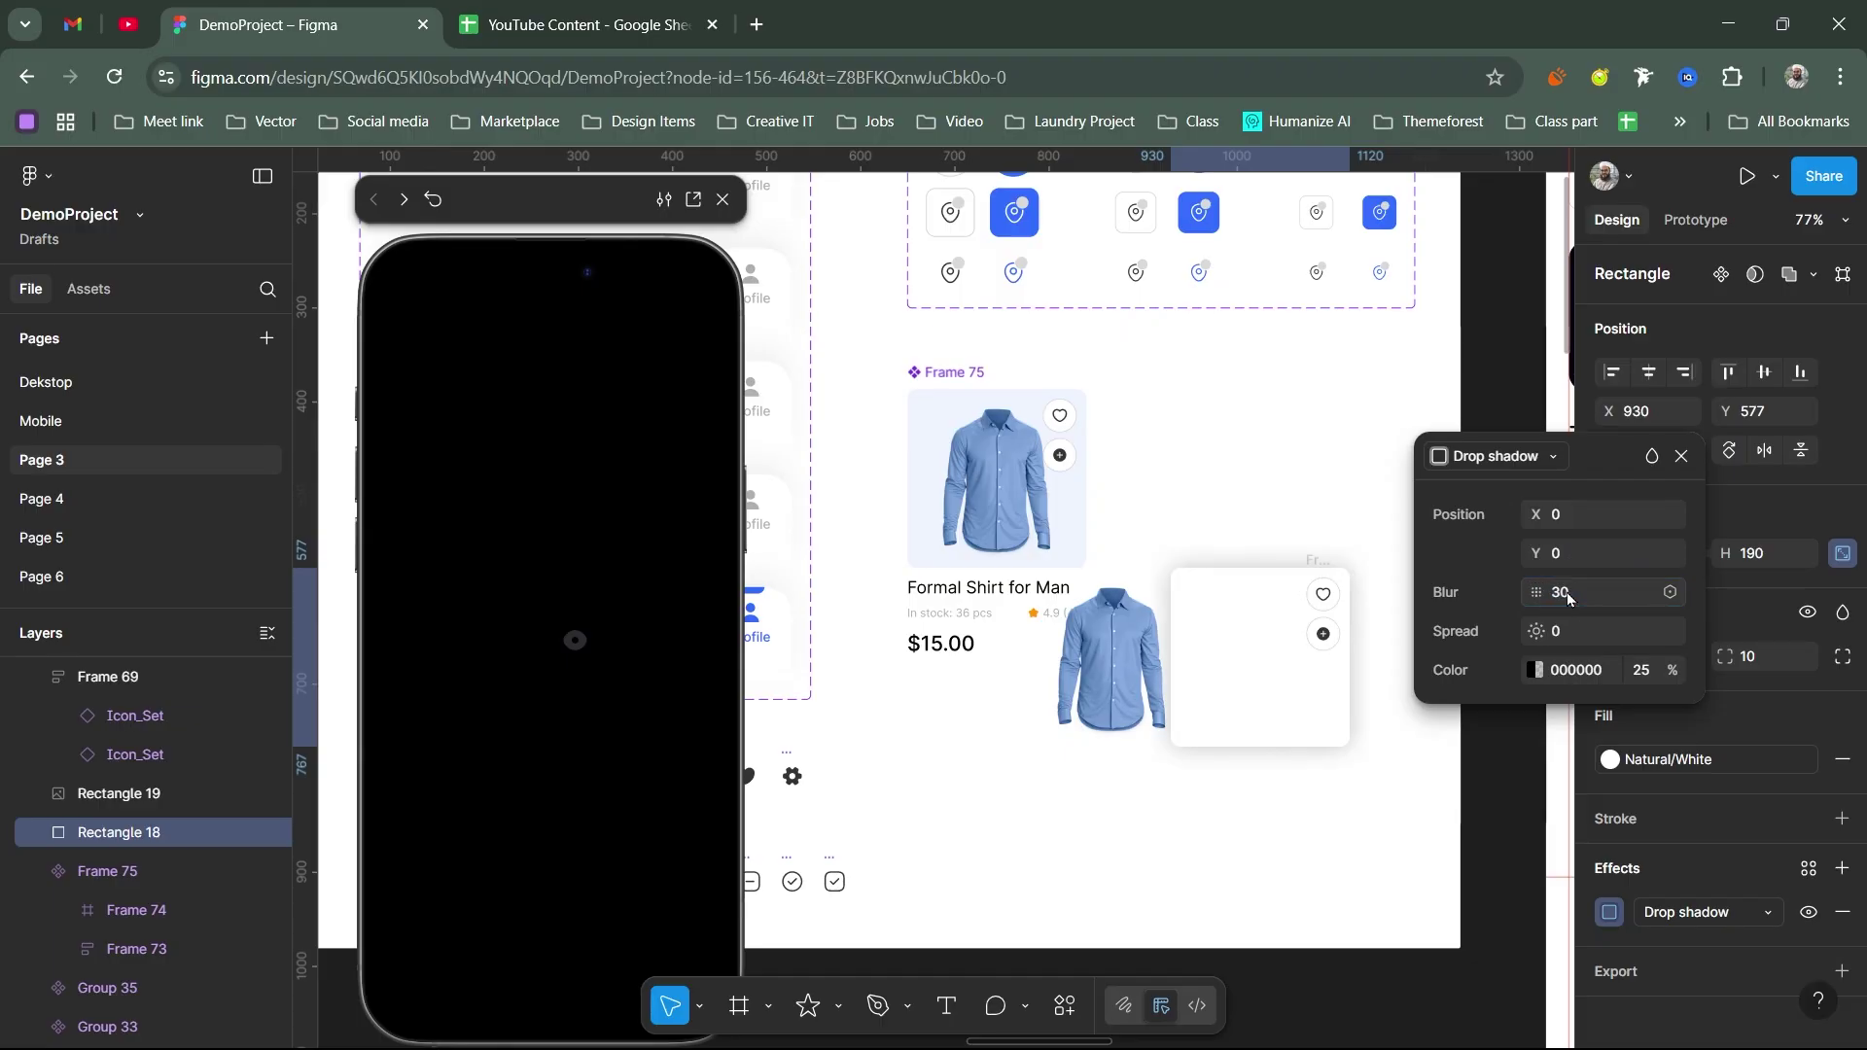
# Step: Set the drop shadow's color opacity to 10% and close the shadow settings
pyautogui.click(1643, 670)
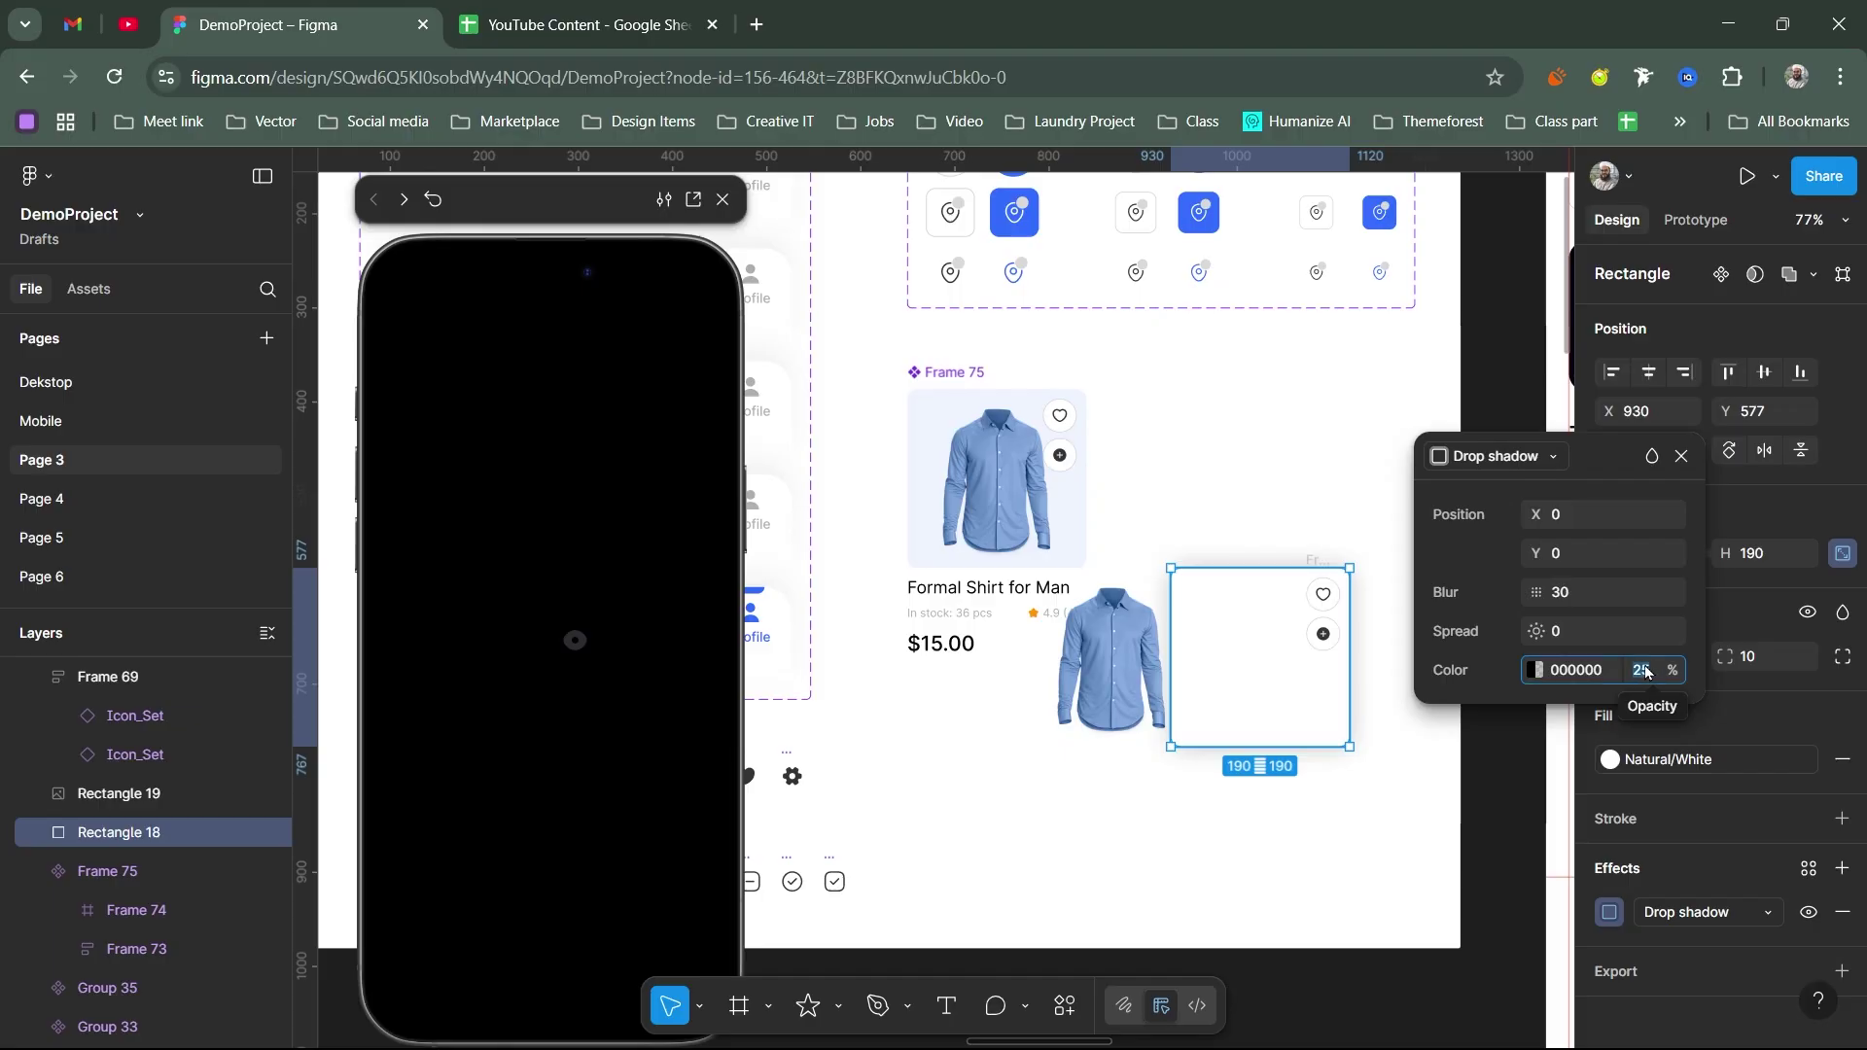
pyautogui.write('10')
pyautogui.press('Return')
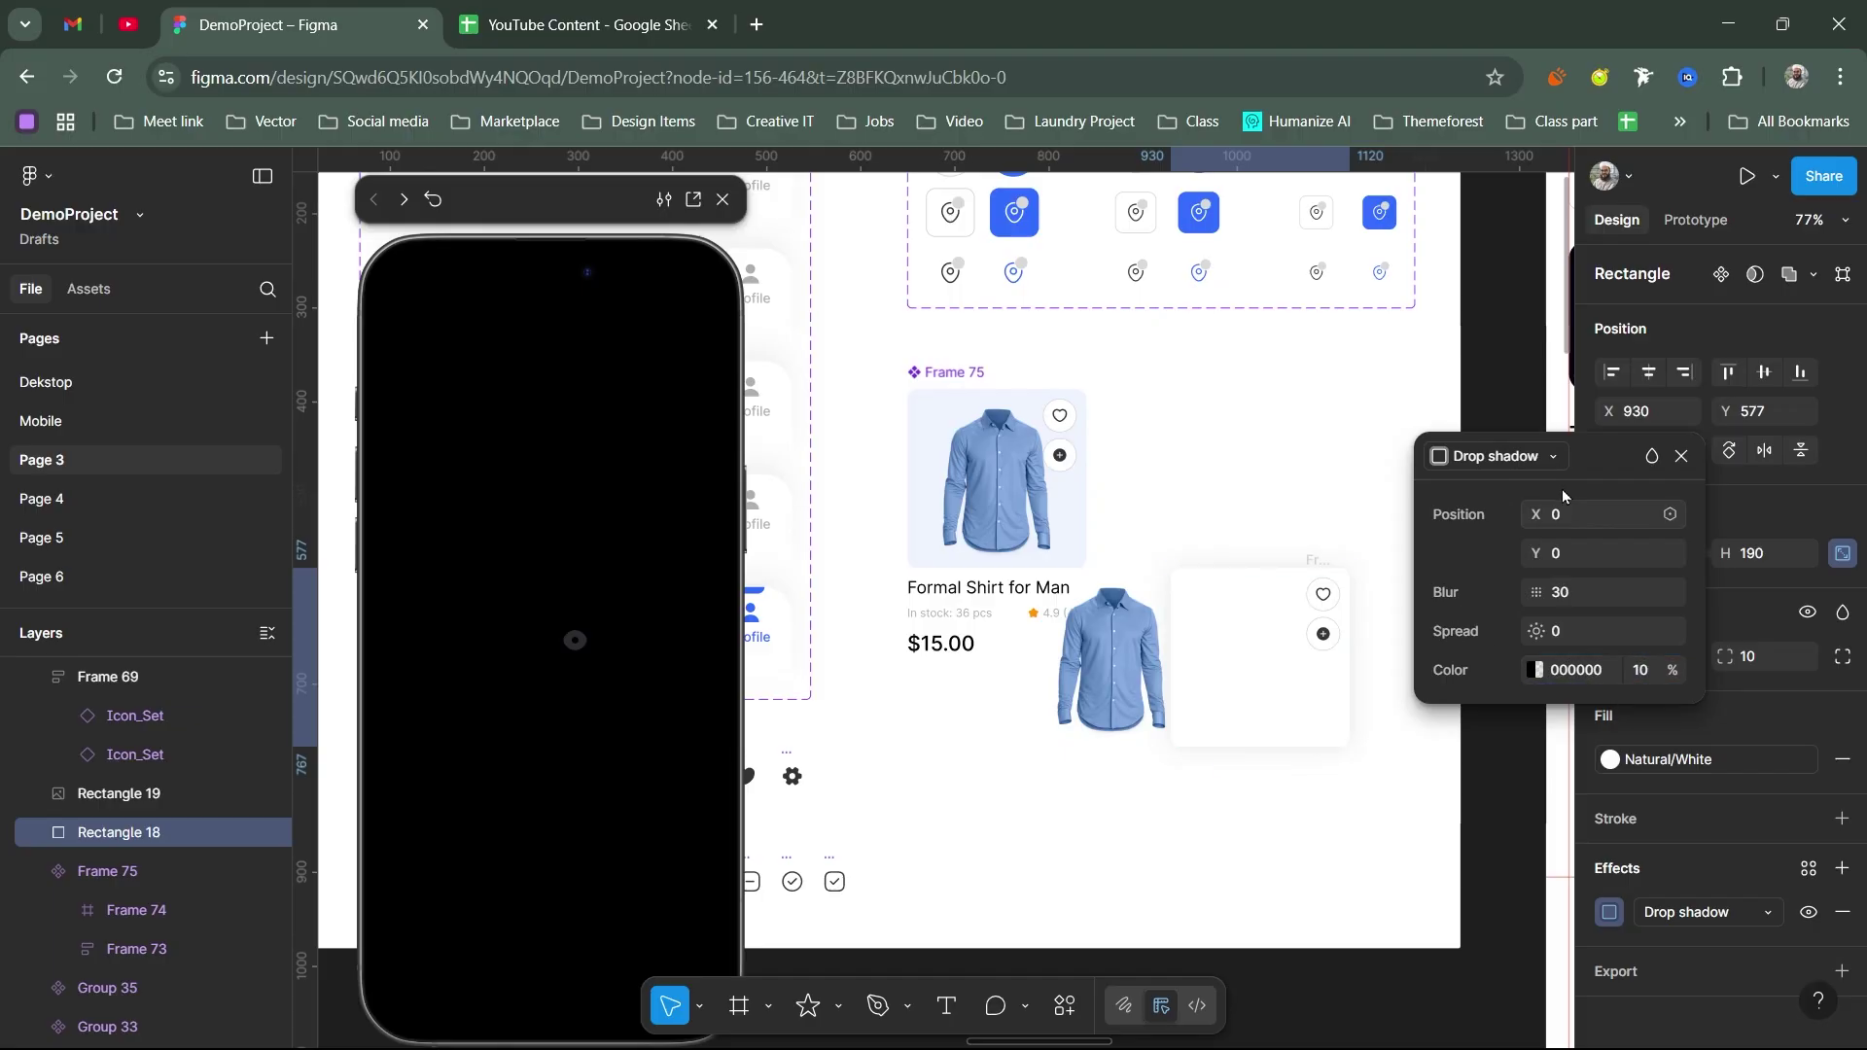
pyautogui.click(1687, 457)
# Step: Move the shirt picture back onto the white rectangle at X 930, Y 577
pyautogui.click(1134, 633)
pyautogui.moveTo(1134, 633); pyautogui.dragTo(1280, 649)
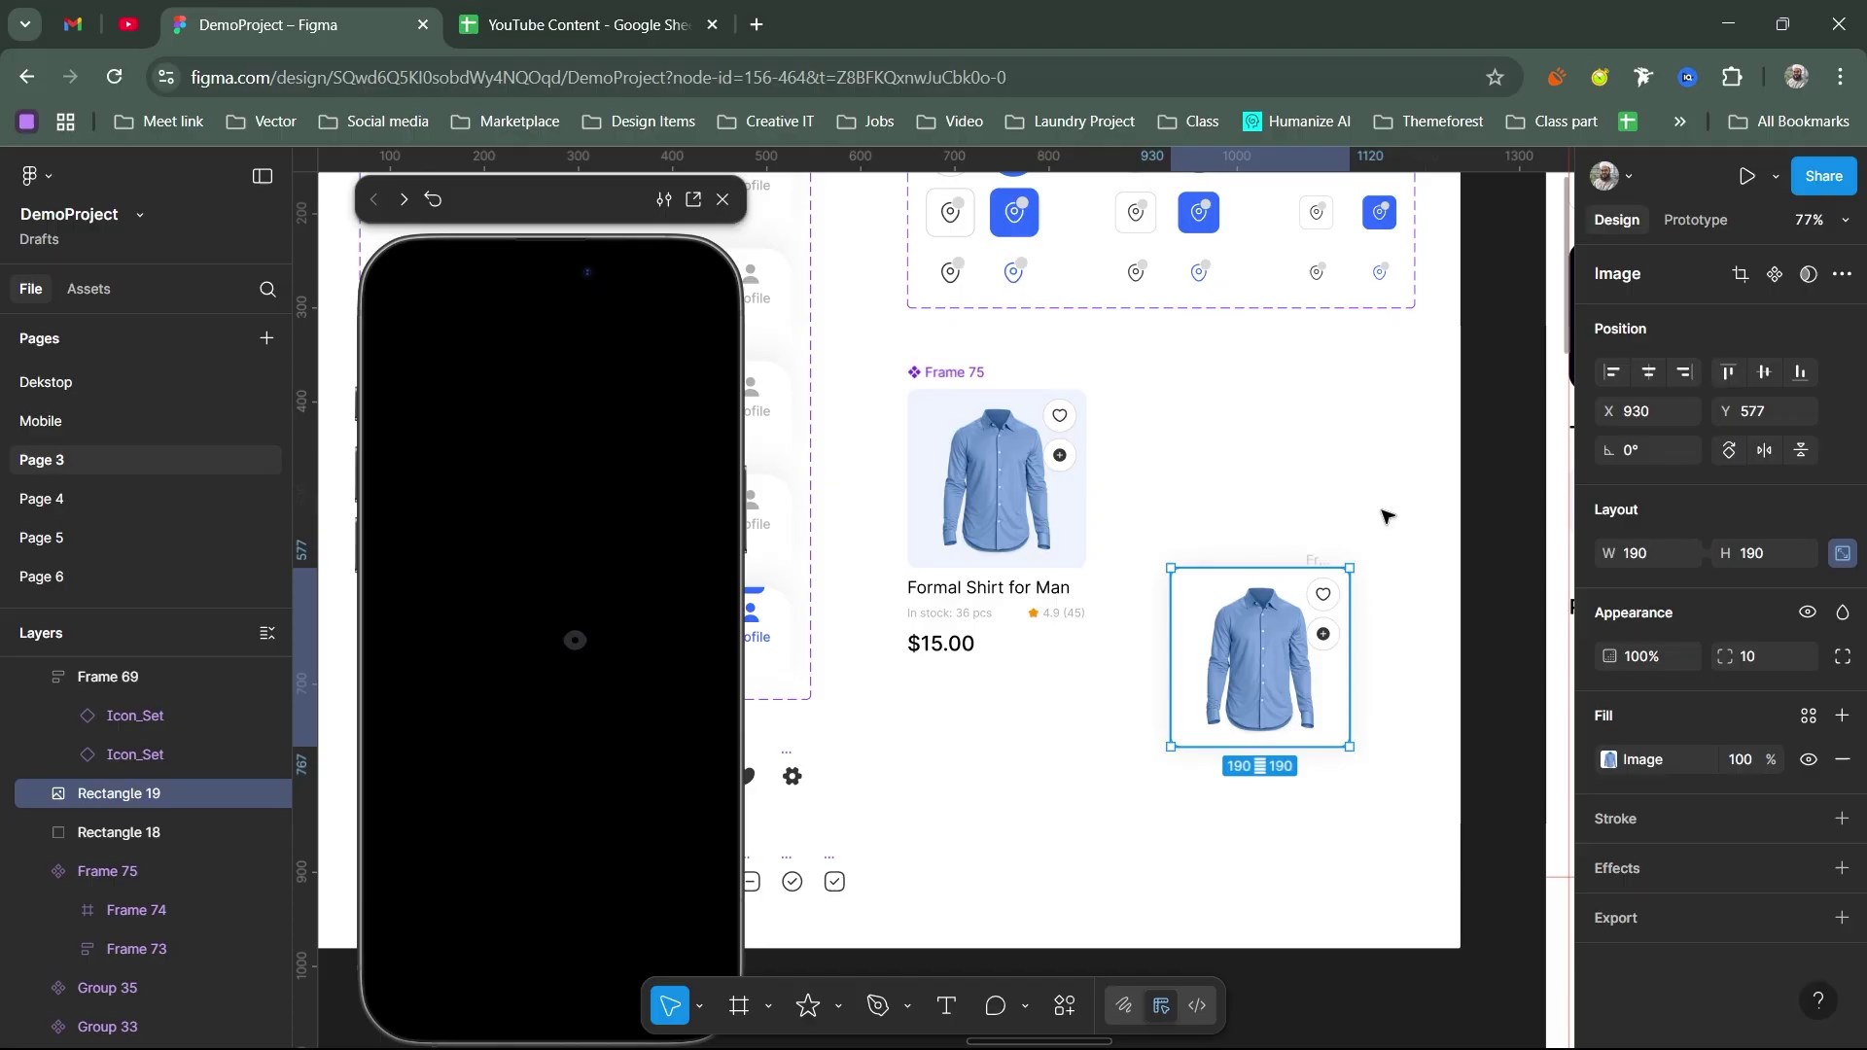
pyautogui.click(1384, 517)
pyautogui.moveTo(1389, 523); pyautogui.dragTo(1169, 766)
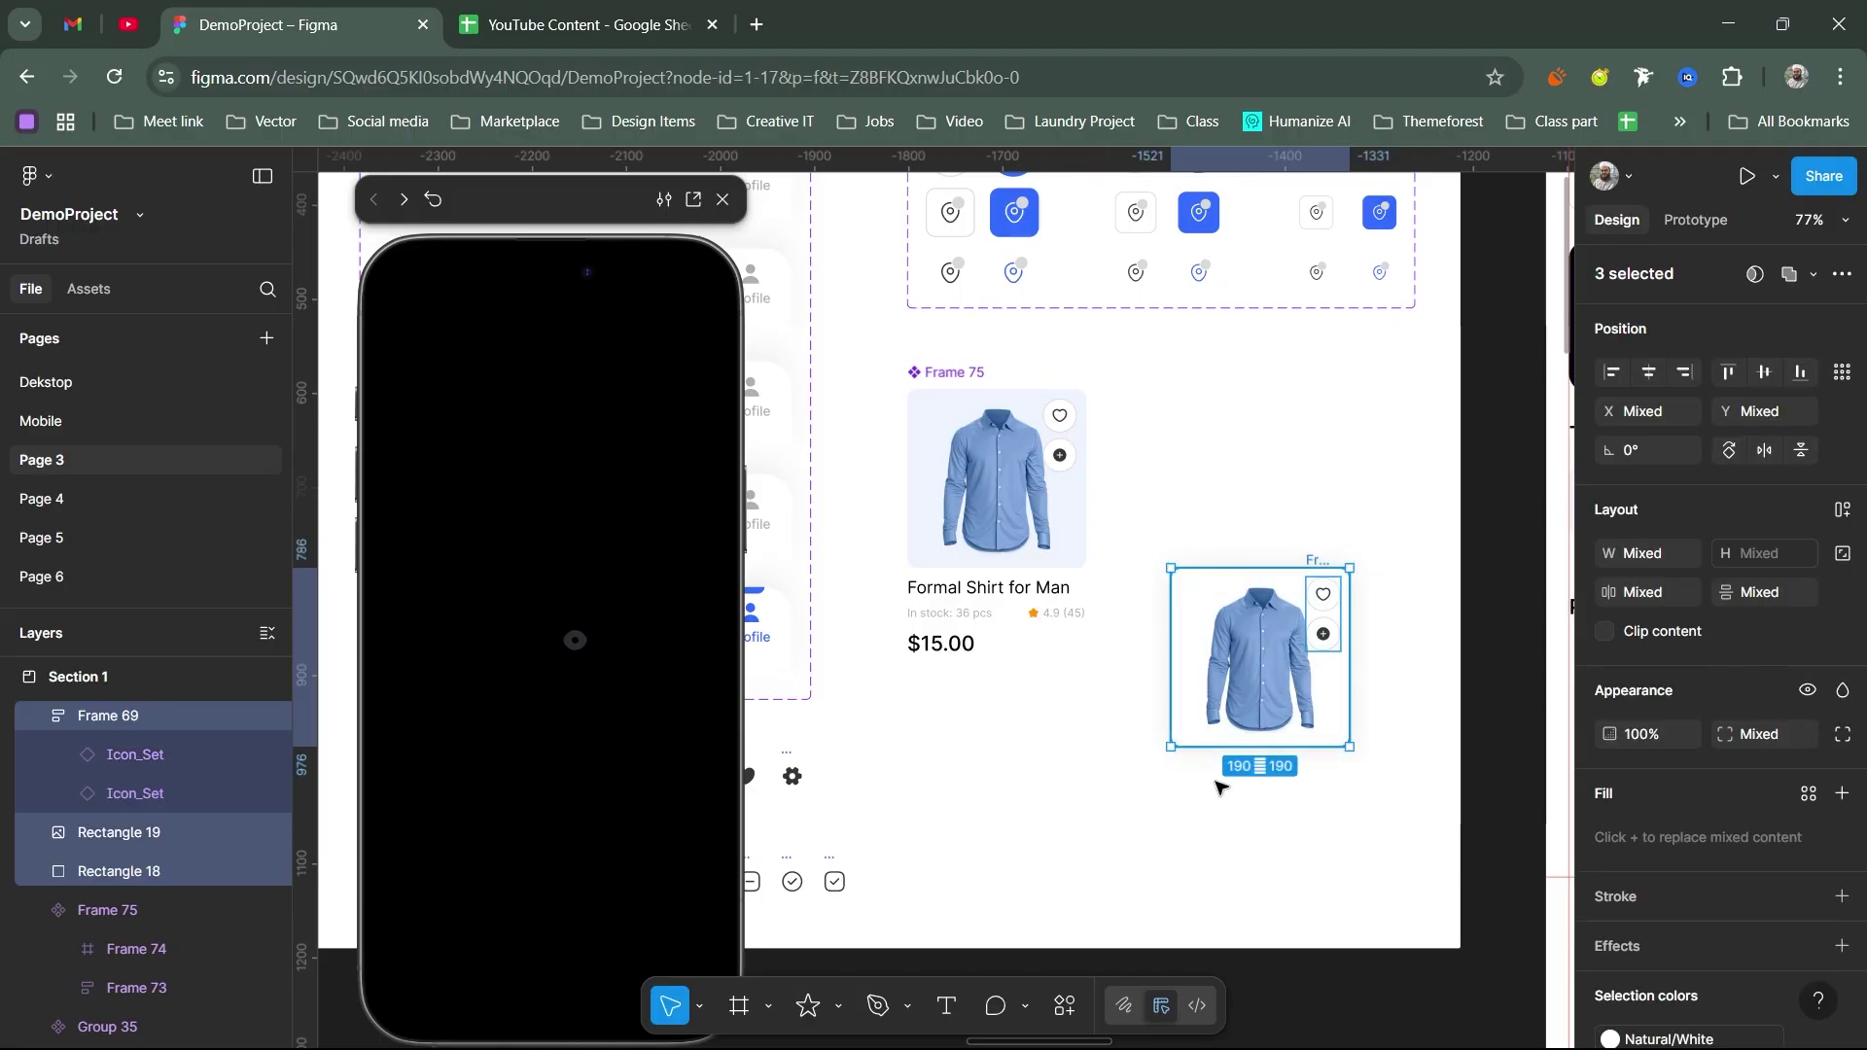
pyautogui.click(1328, 727)
# Step: Copy the product text frame out of the first card to X 930, Y 792 below the white image card
pyautogui.click(1008, 610)
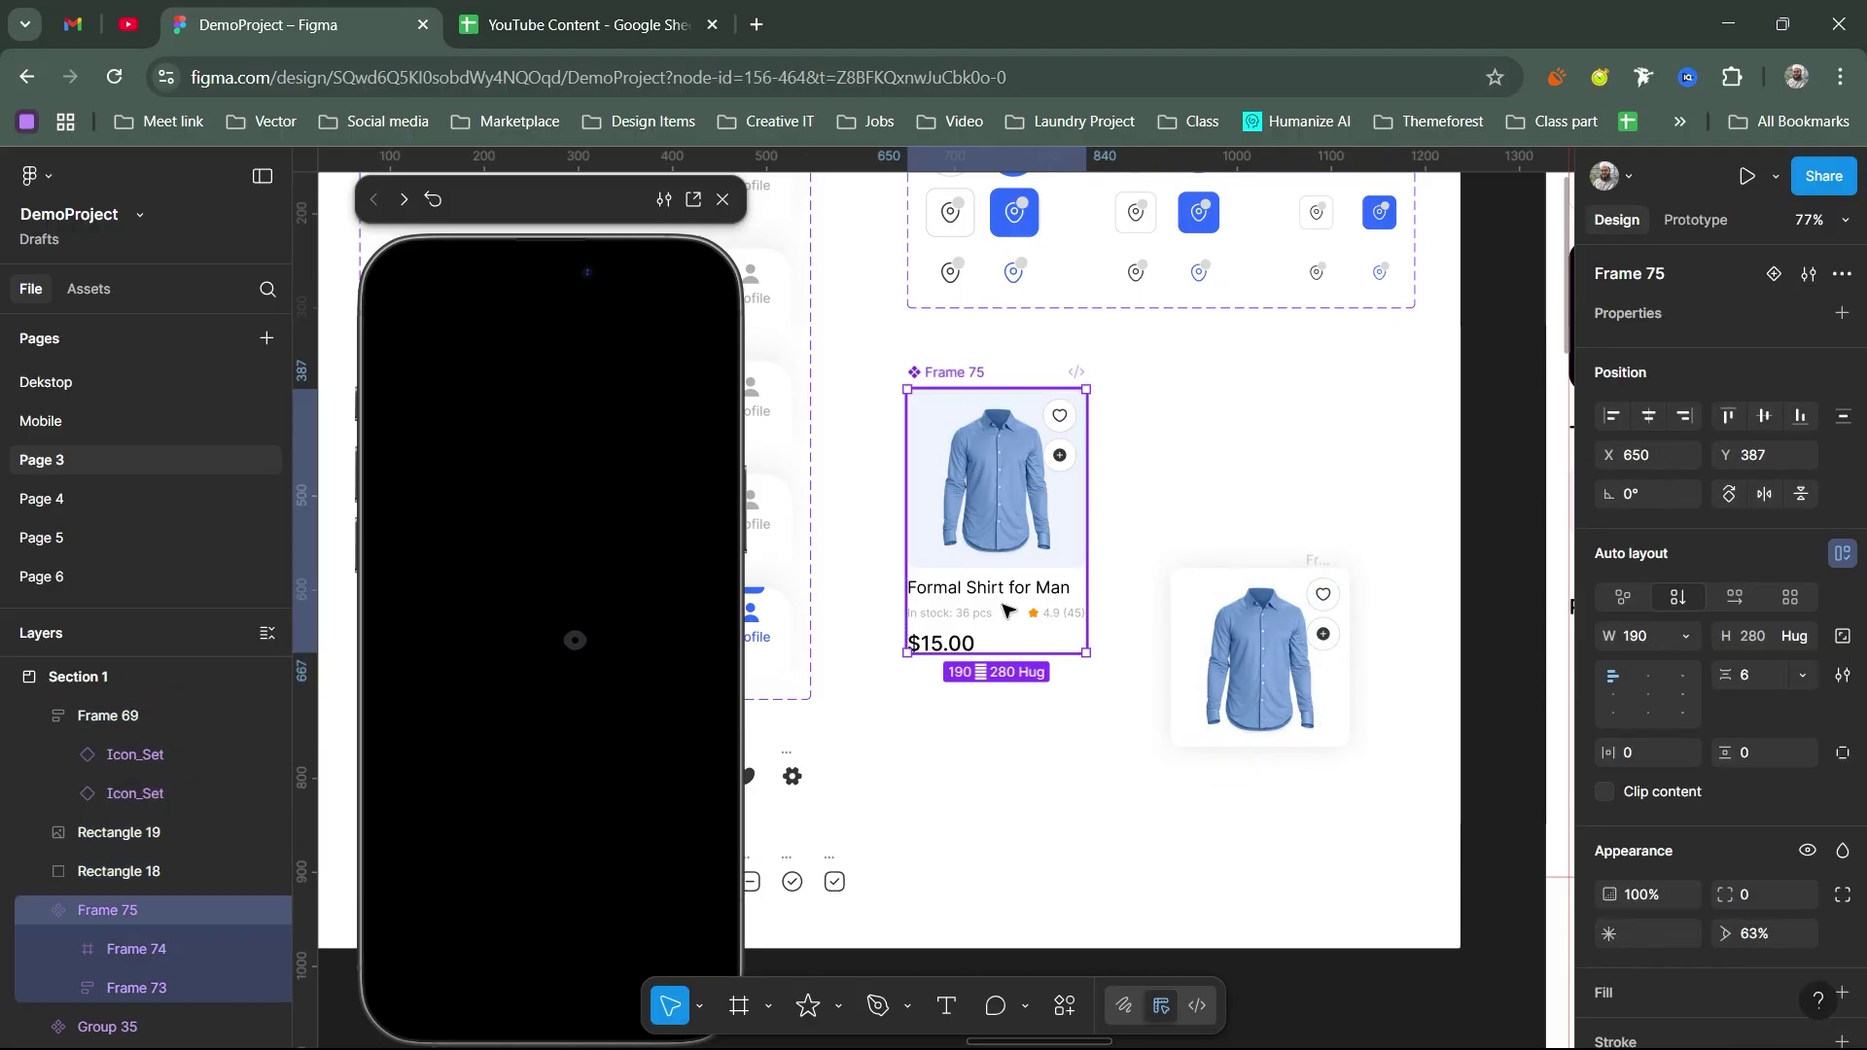
pyautogui.click(1008, 611)
pyautogui.moveTo(1002, 609); pyautogui.dragTo(1251, 760)
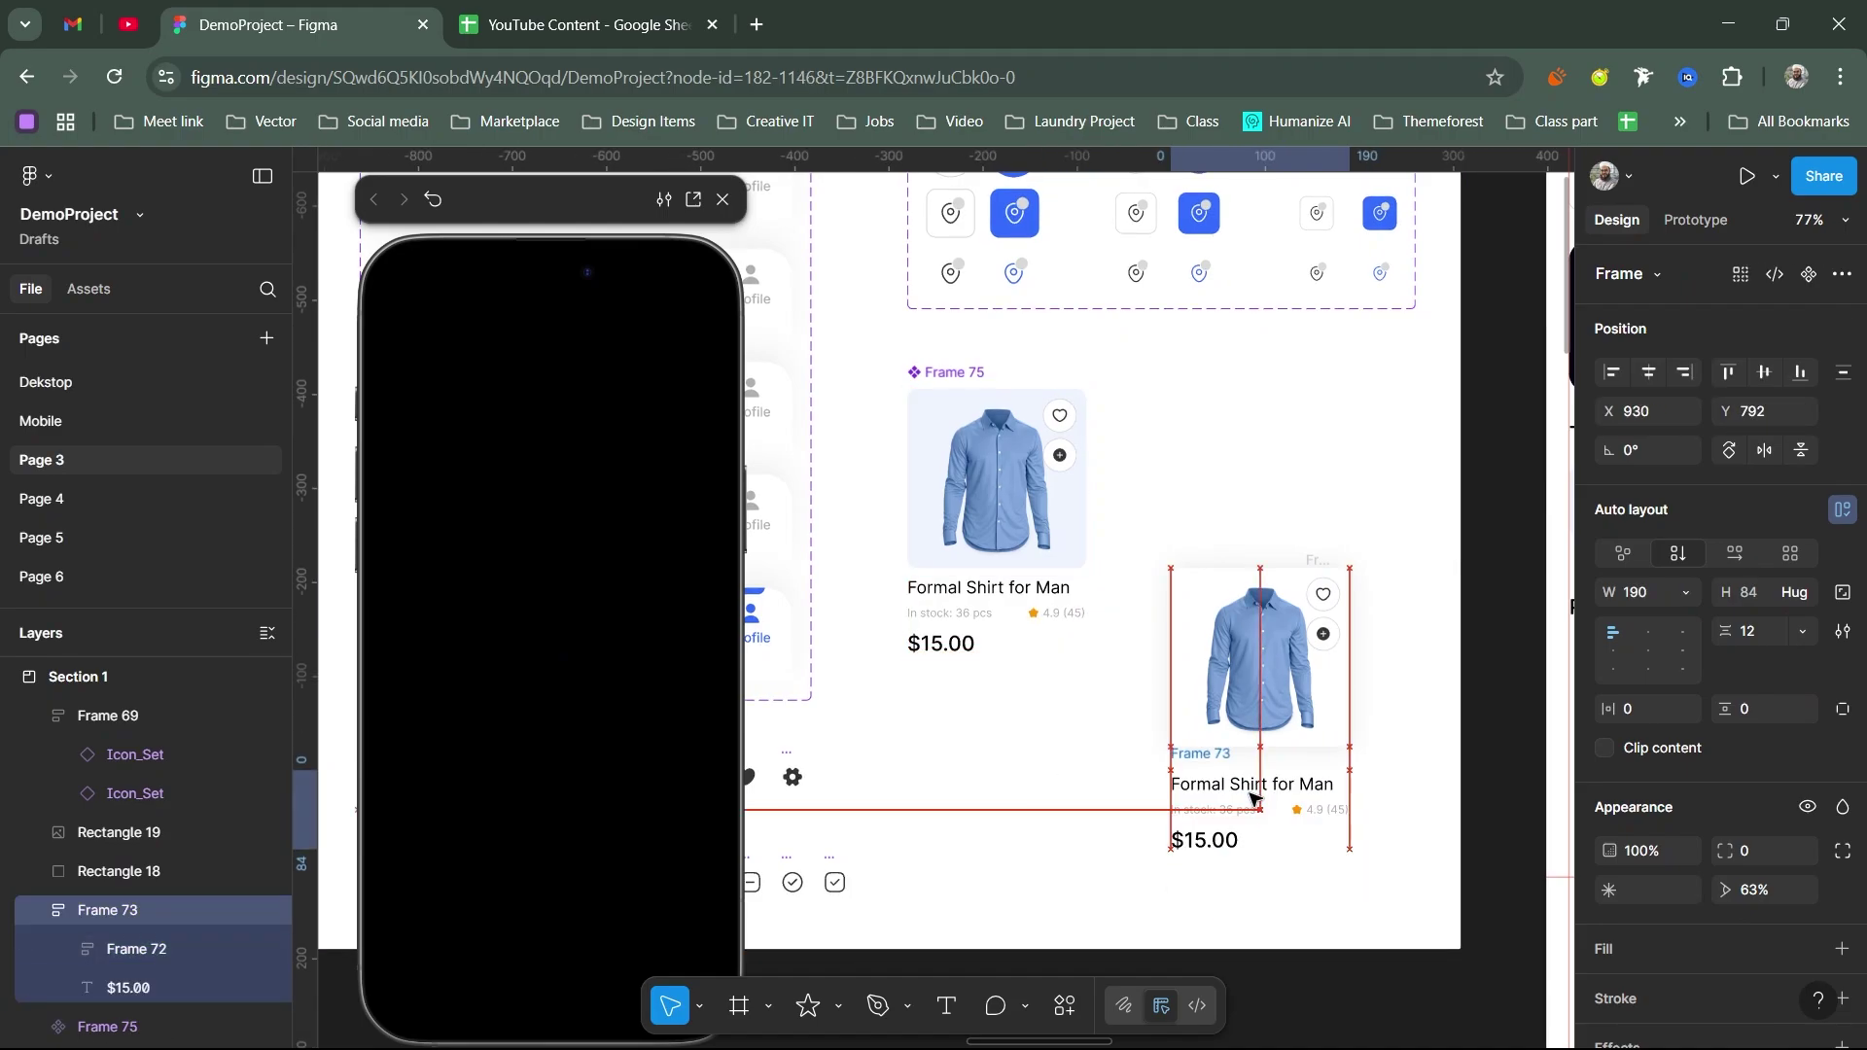
# Step: Set the vertical spacing between the shirt picture and the copied product text to 6
pyautogui.keyDown('shift'); pyautogui.click(1261, 742); pyautogui.keyUp('shift')
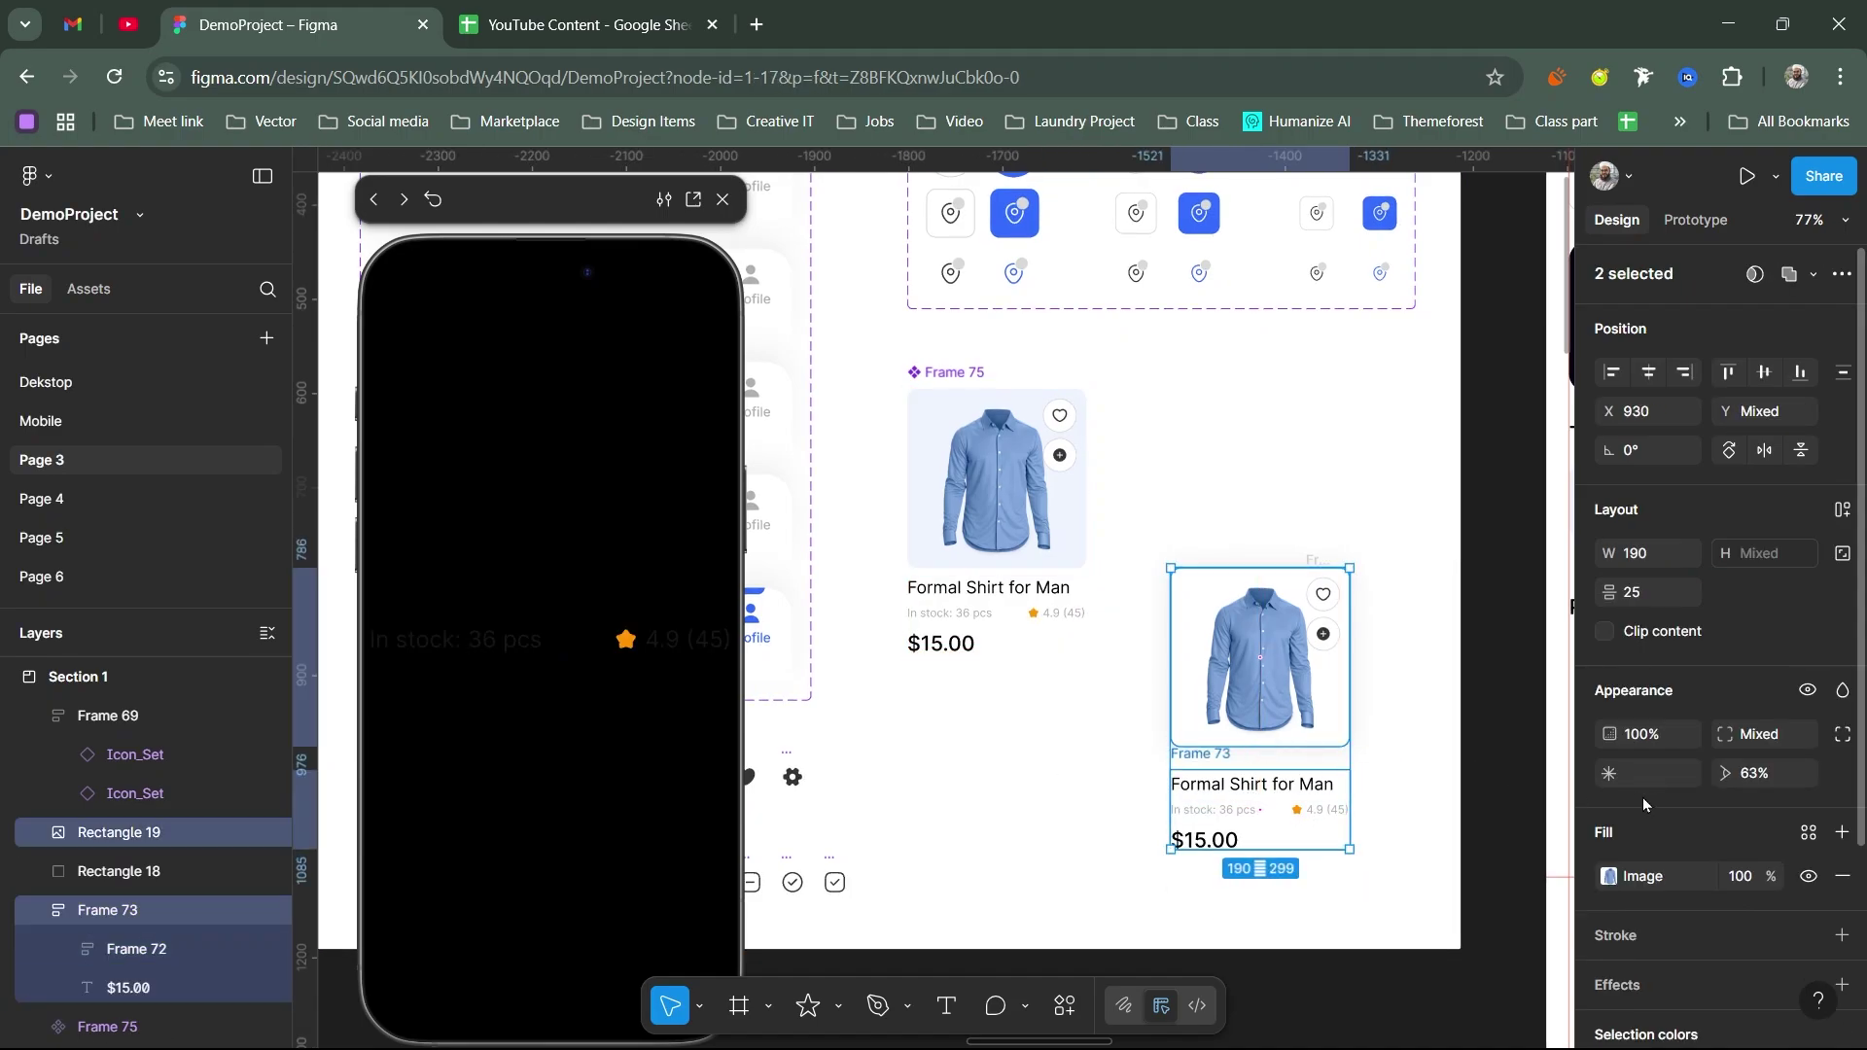
pyautogui.click(1658, 600)
pyautogui.write('6')
pyautogui.press('Return')
pyautogui.click(1403, 656)
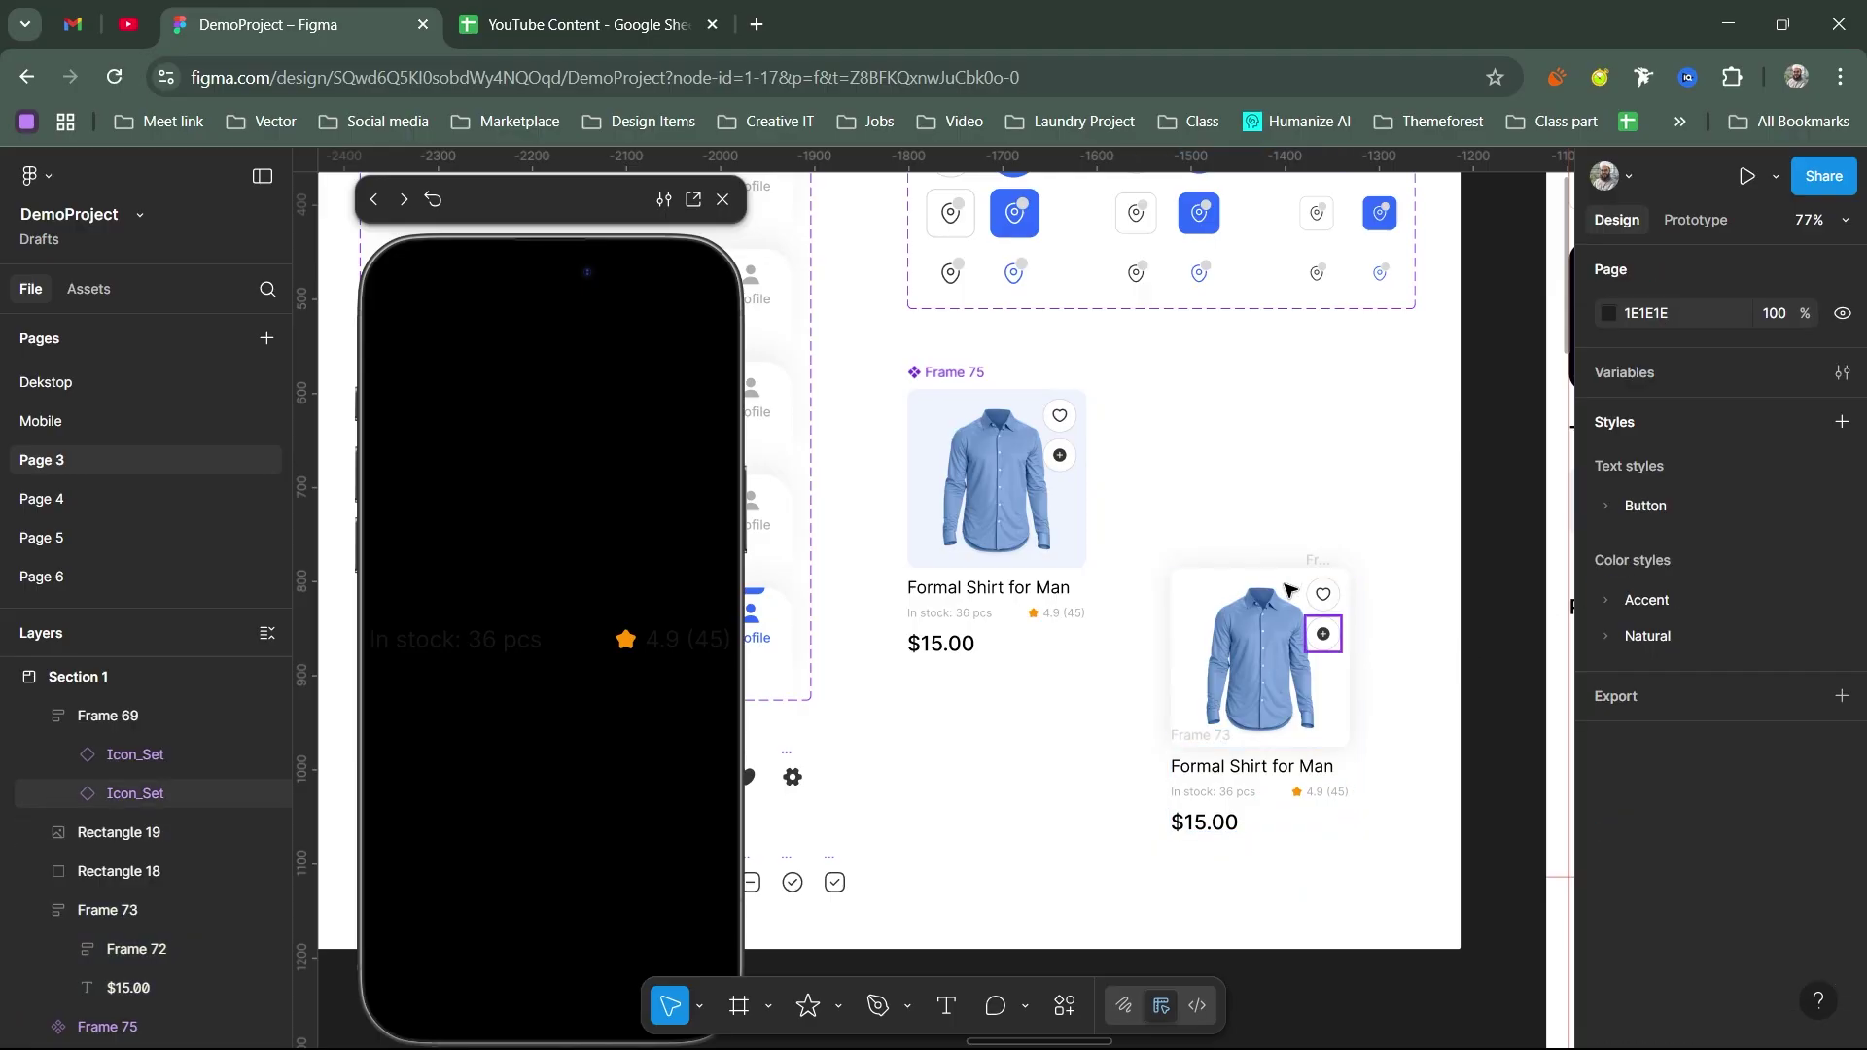
# Step: Wrap the icon column, shirt picture and white rectangle in one frame
pyautogui.moveTo(1257, 622); pyautogui.dragTo(1359, 725)
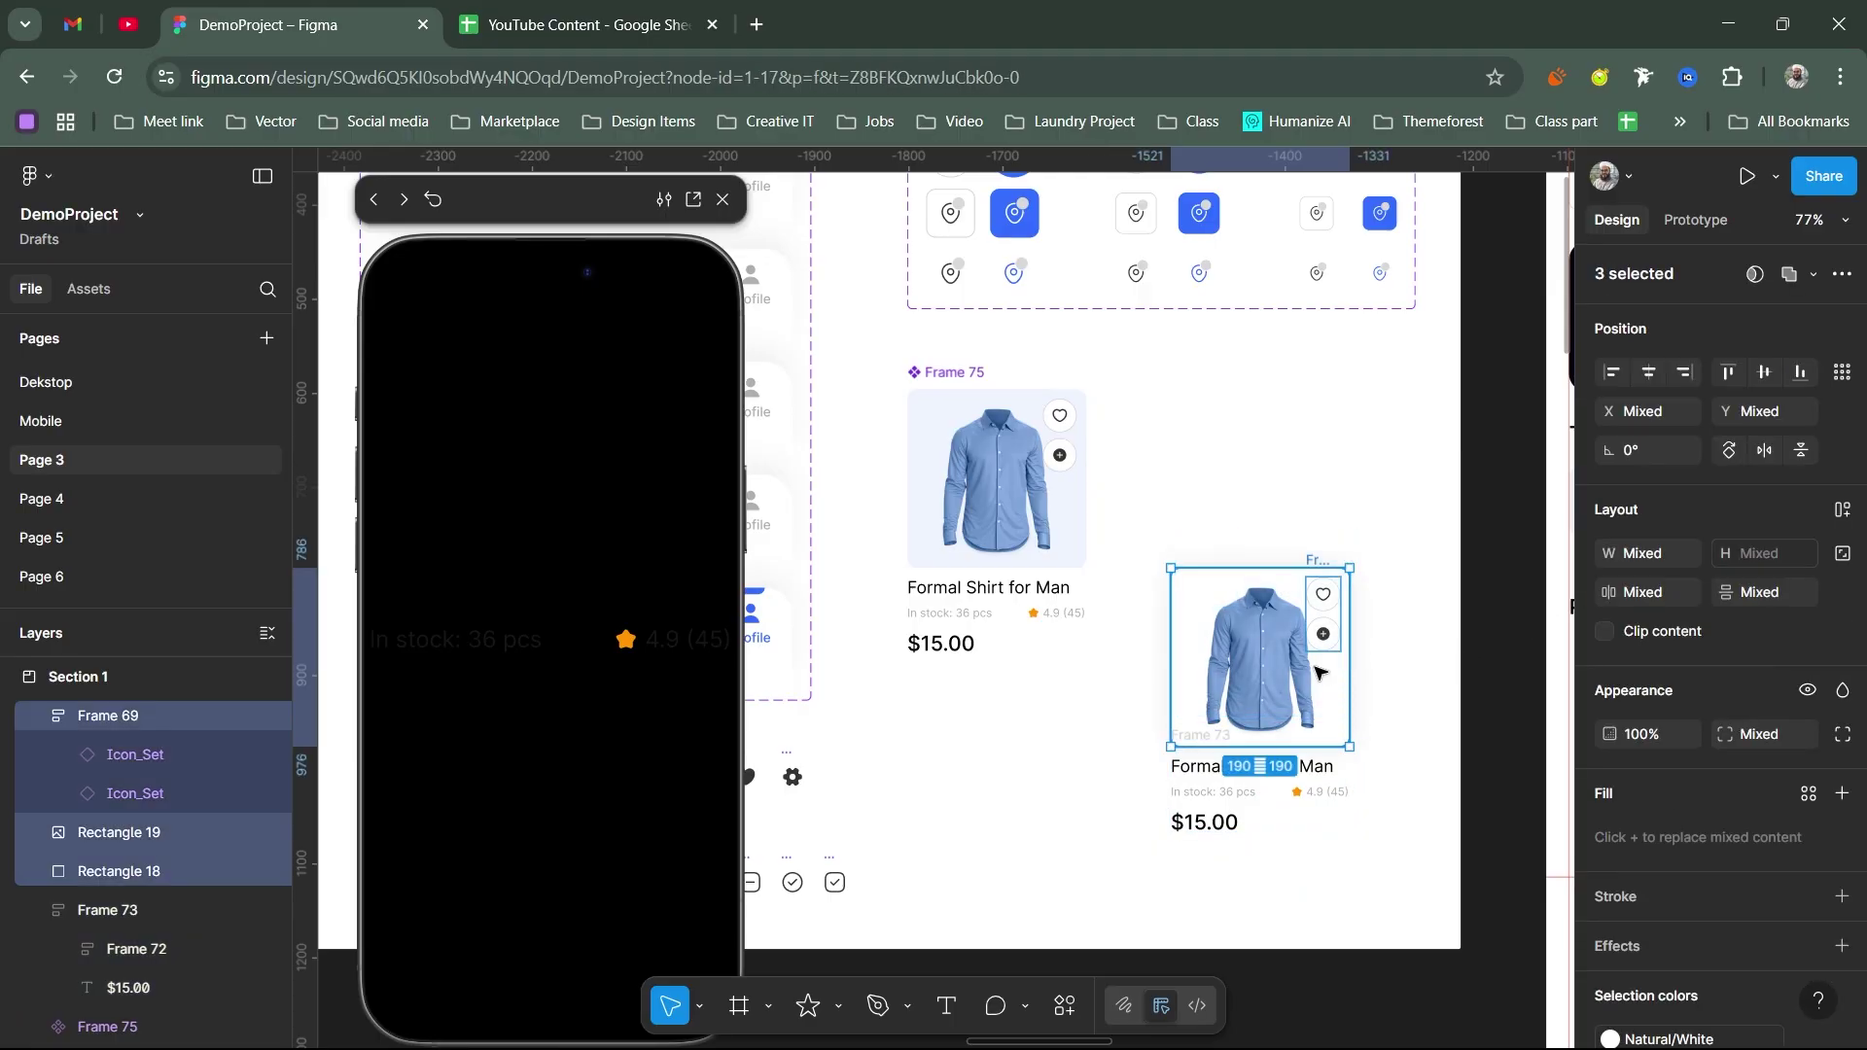
pyautogui.scroll(5, 1328, 661)
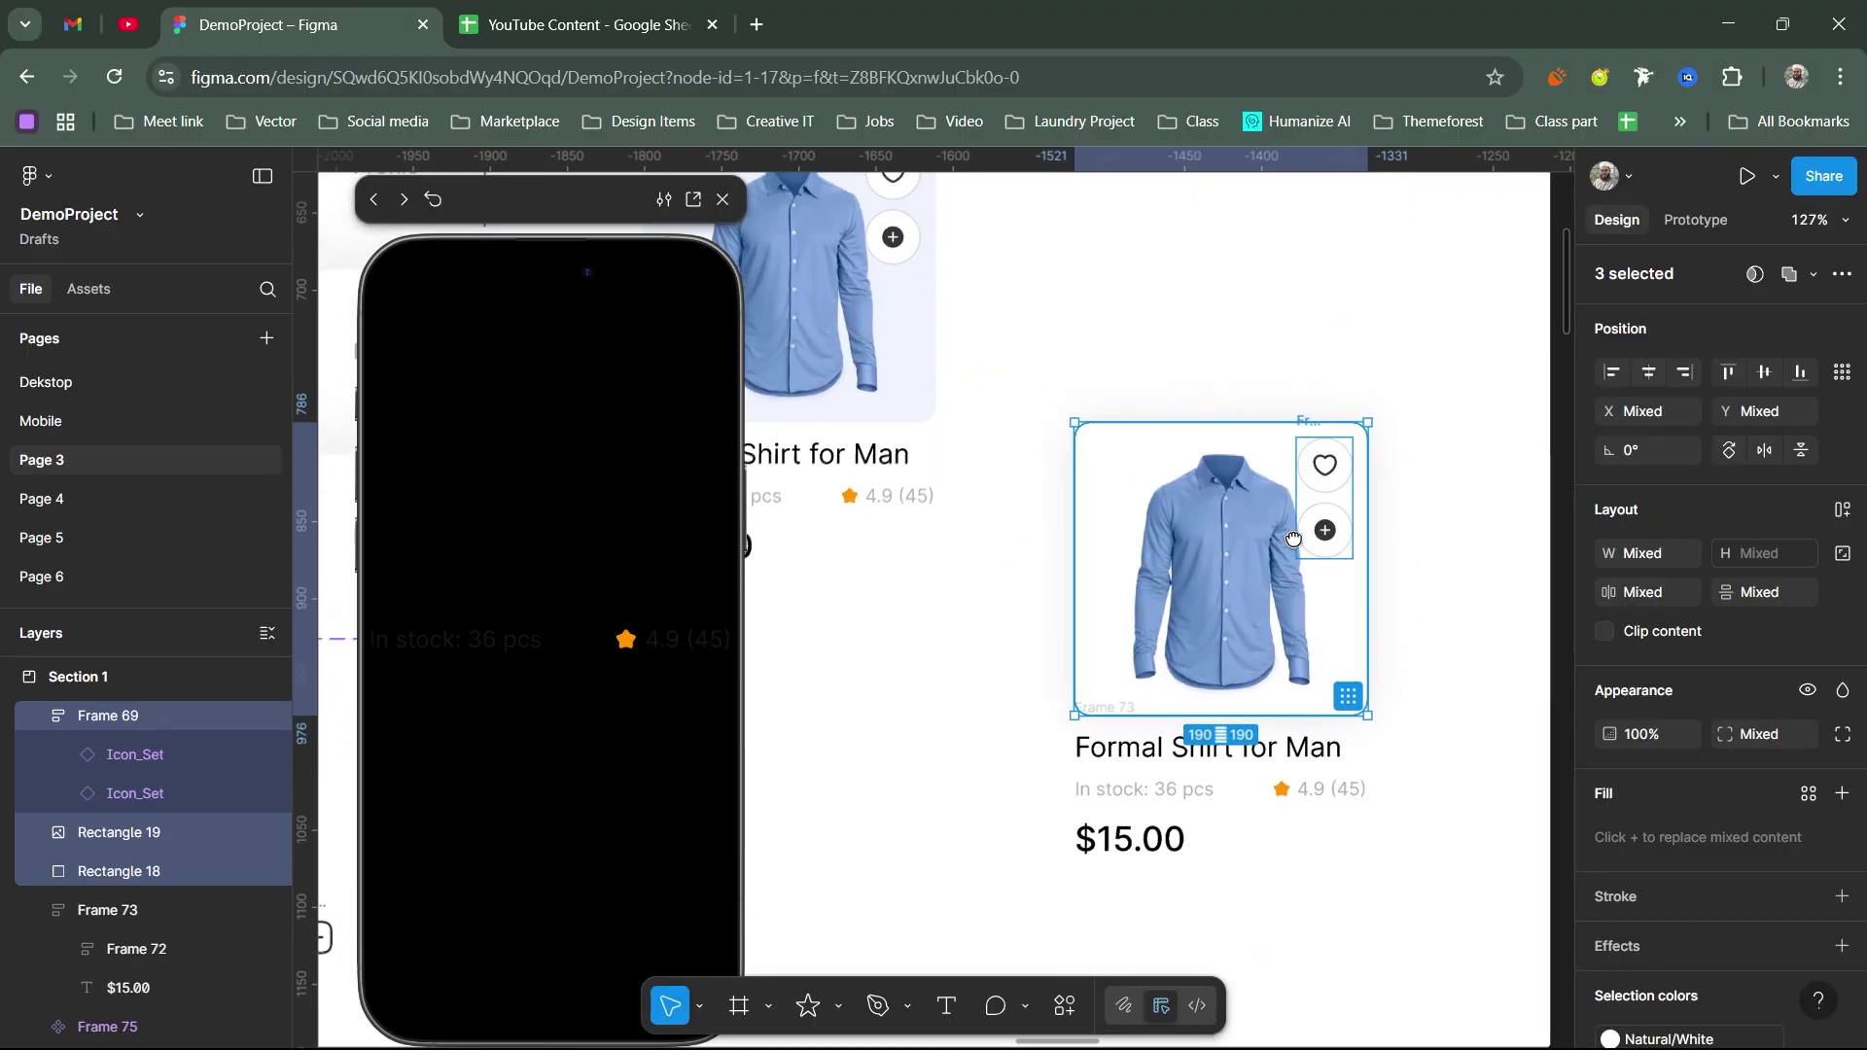
pyautogui.rightClick(1343, 670)
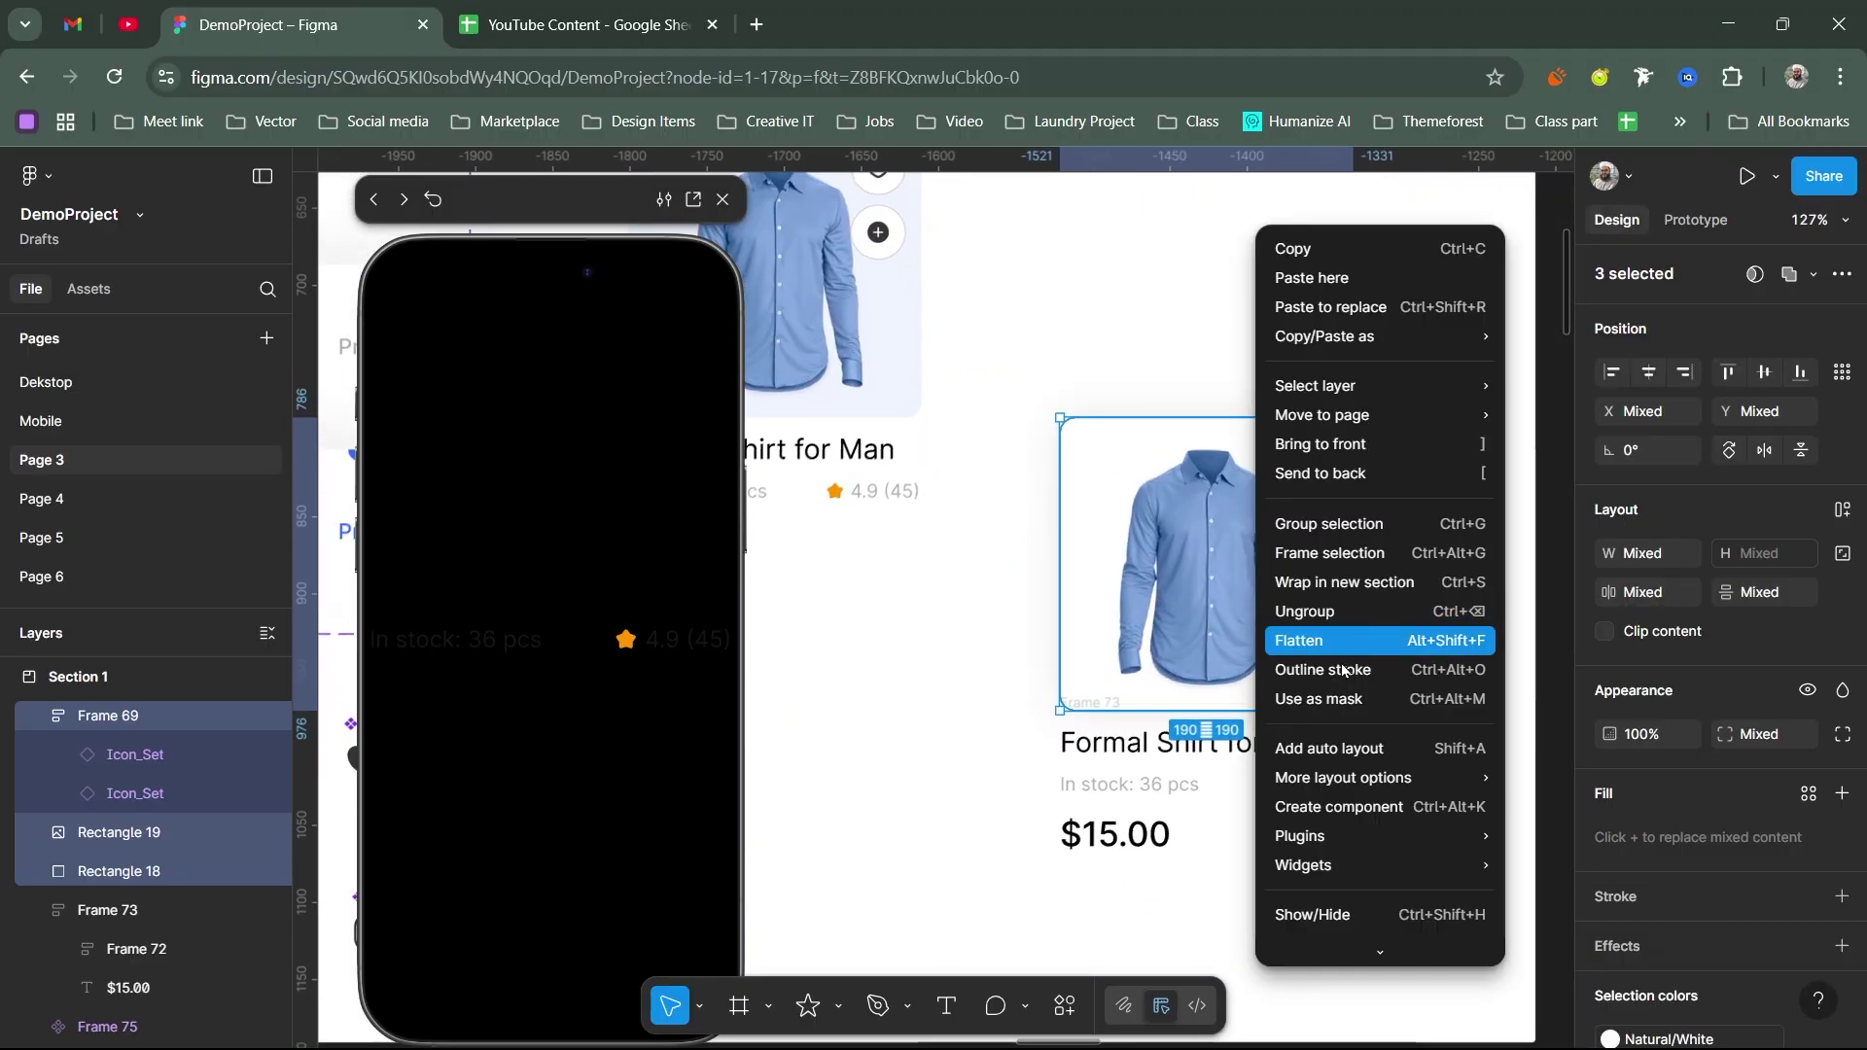
pyautogui.click(1341, 562)
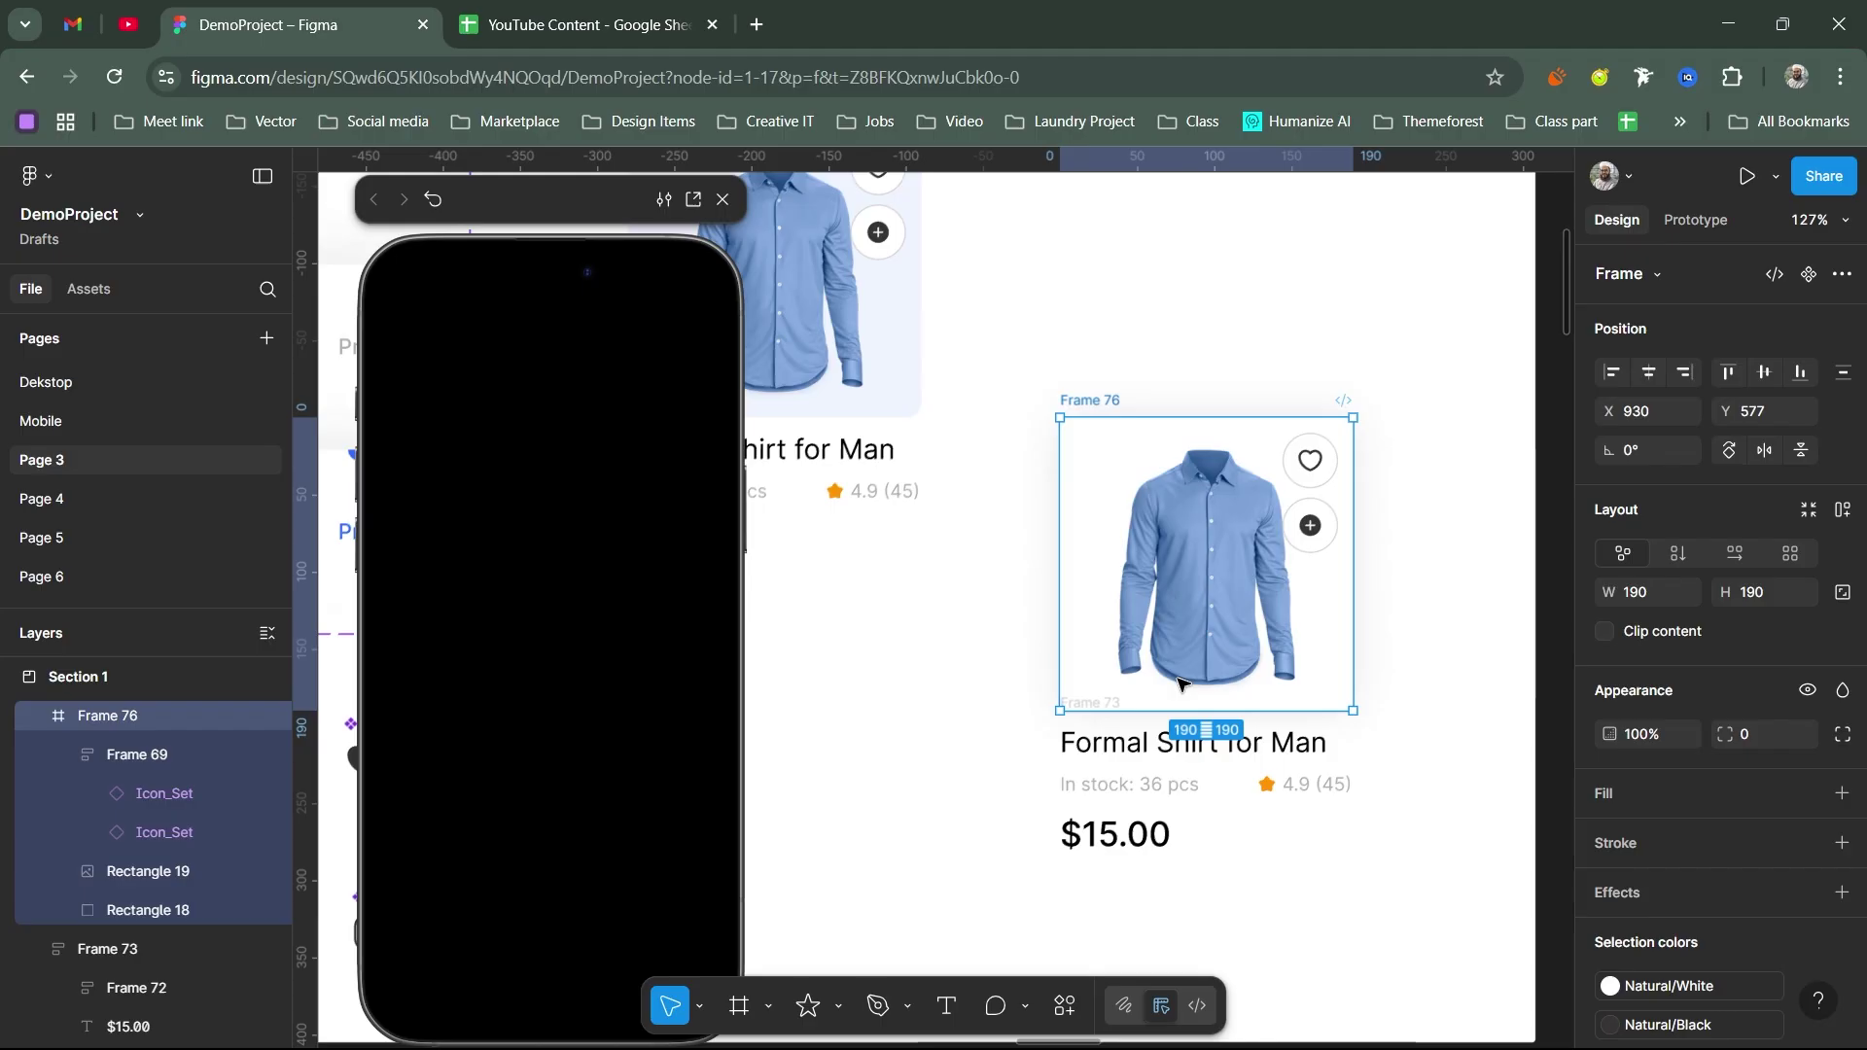
# Step: Combine the white image frame and the product text in a vertical auto layout
pyautogui.moveTo(1009, 427); pyautogui.dragTo(1367, 947)
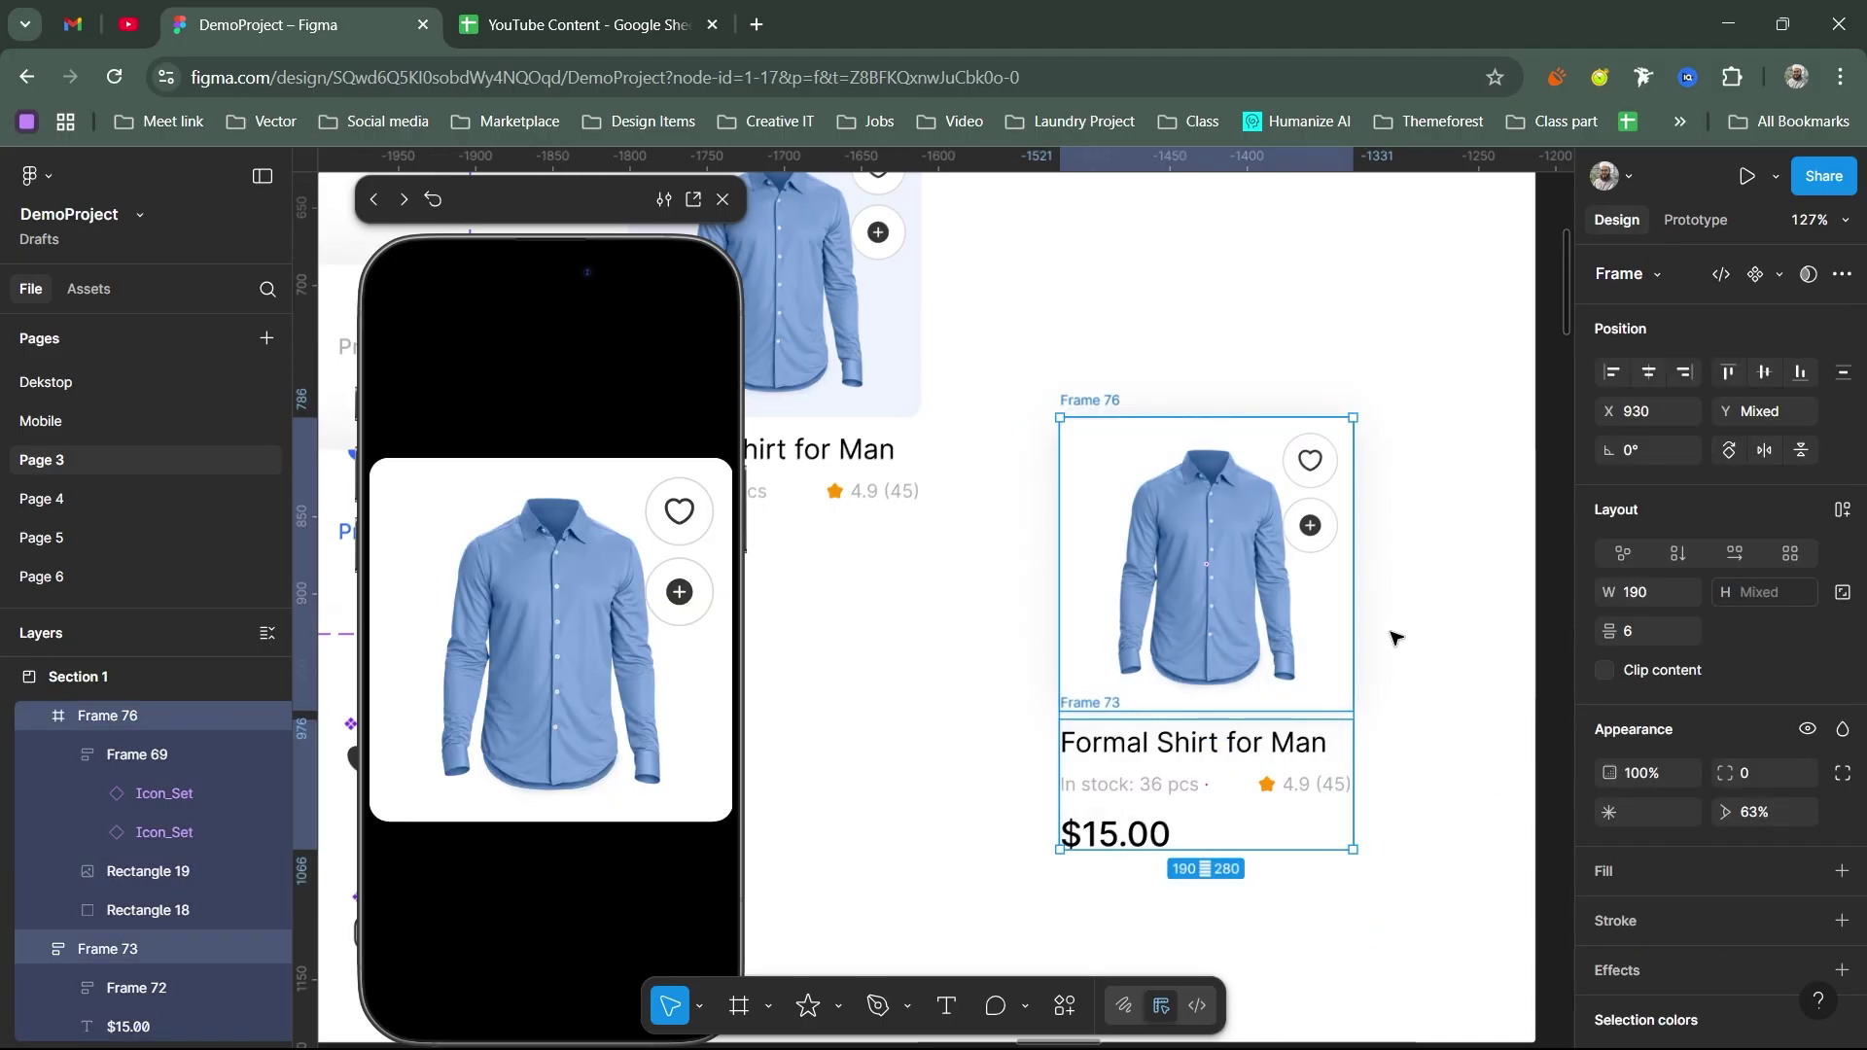
pyautogui.hotkey('shift', 'a')
pyautogui.scroll(-5, 1384, 623)
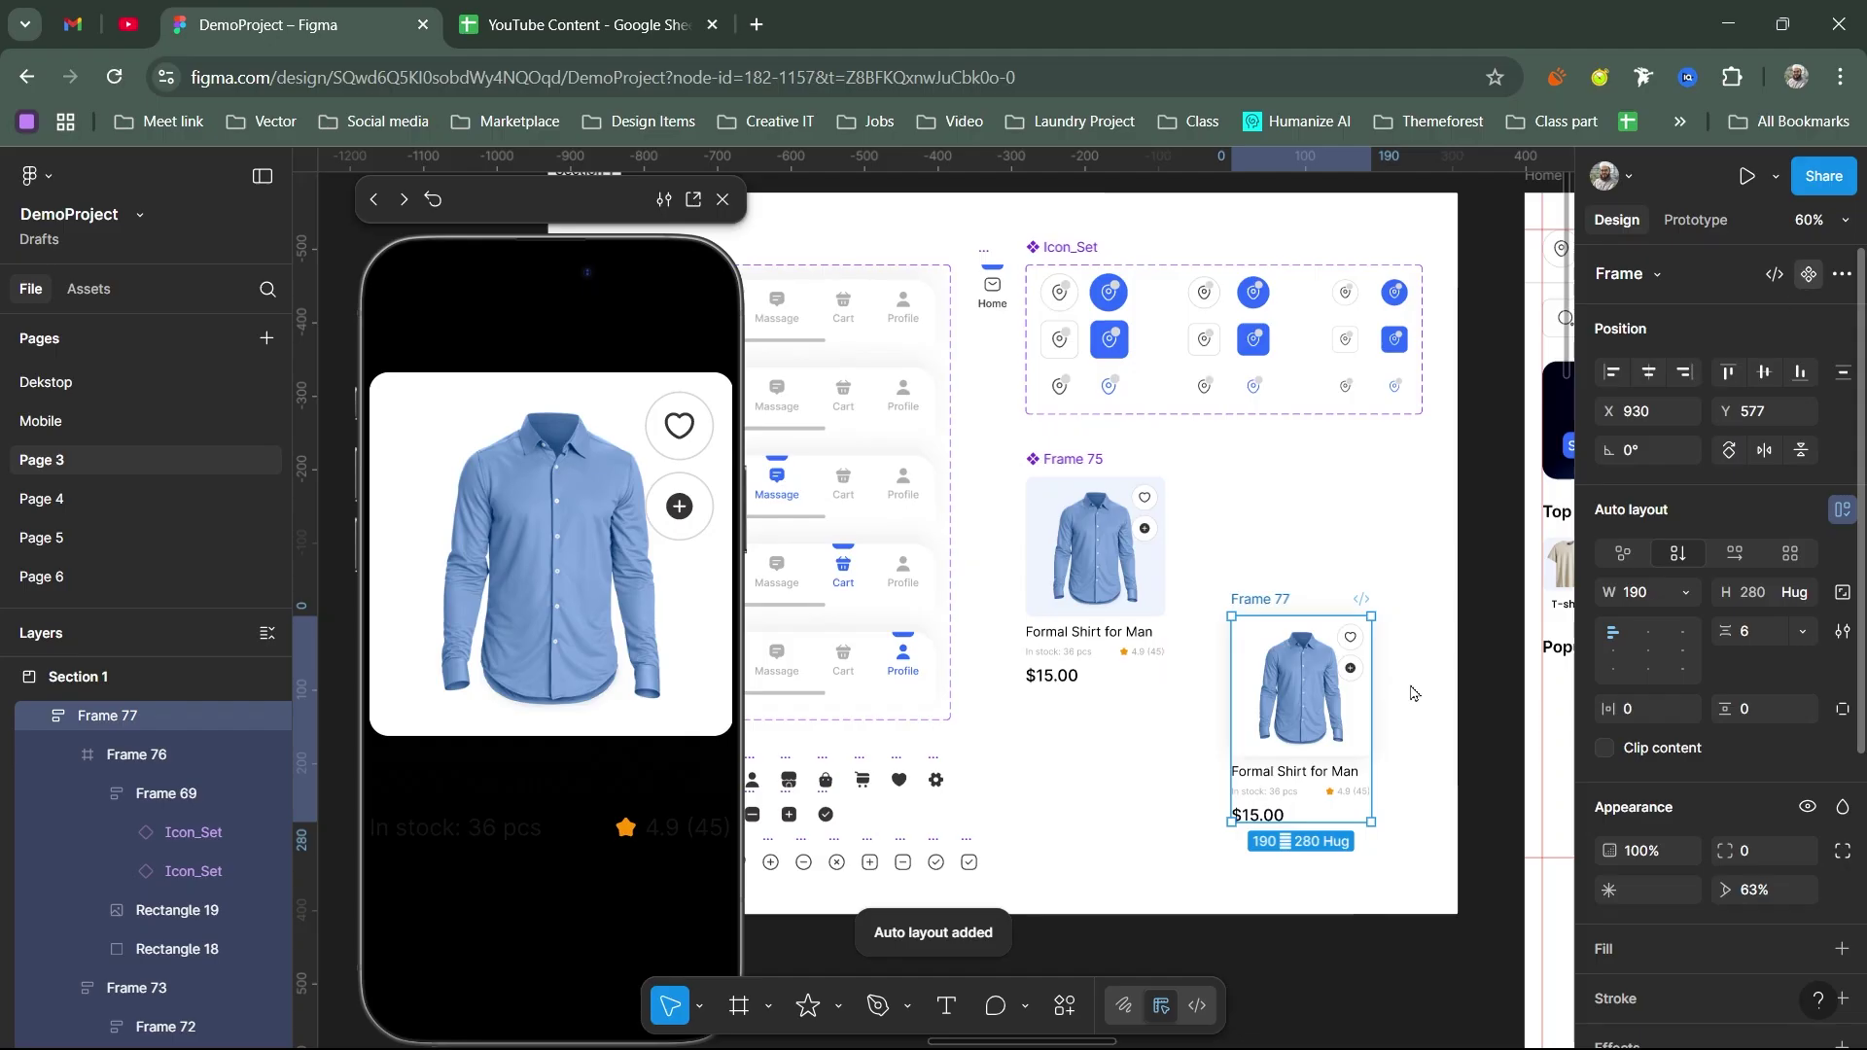
# Step: Turn the white product card into a component and move it to X 908, Y 422 beside the first card
pyautogui.hotkey('ctrl', 'alt', 'k')
pyautogui.moveTo(1300, 608); pyautogui.dragTo(1284, 494)
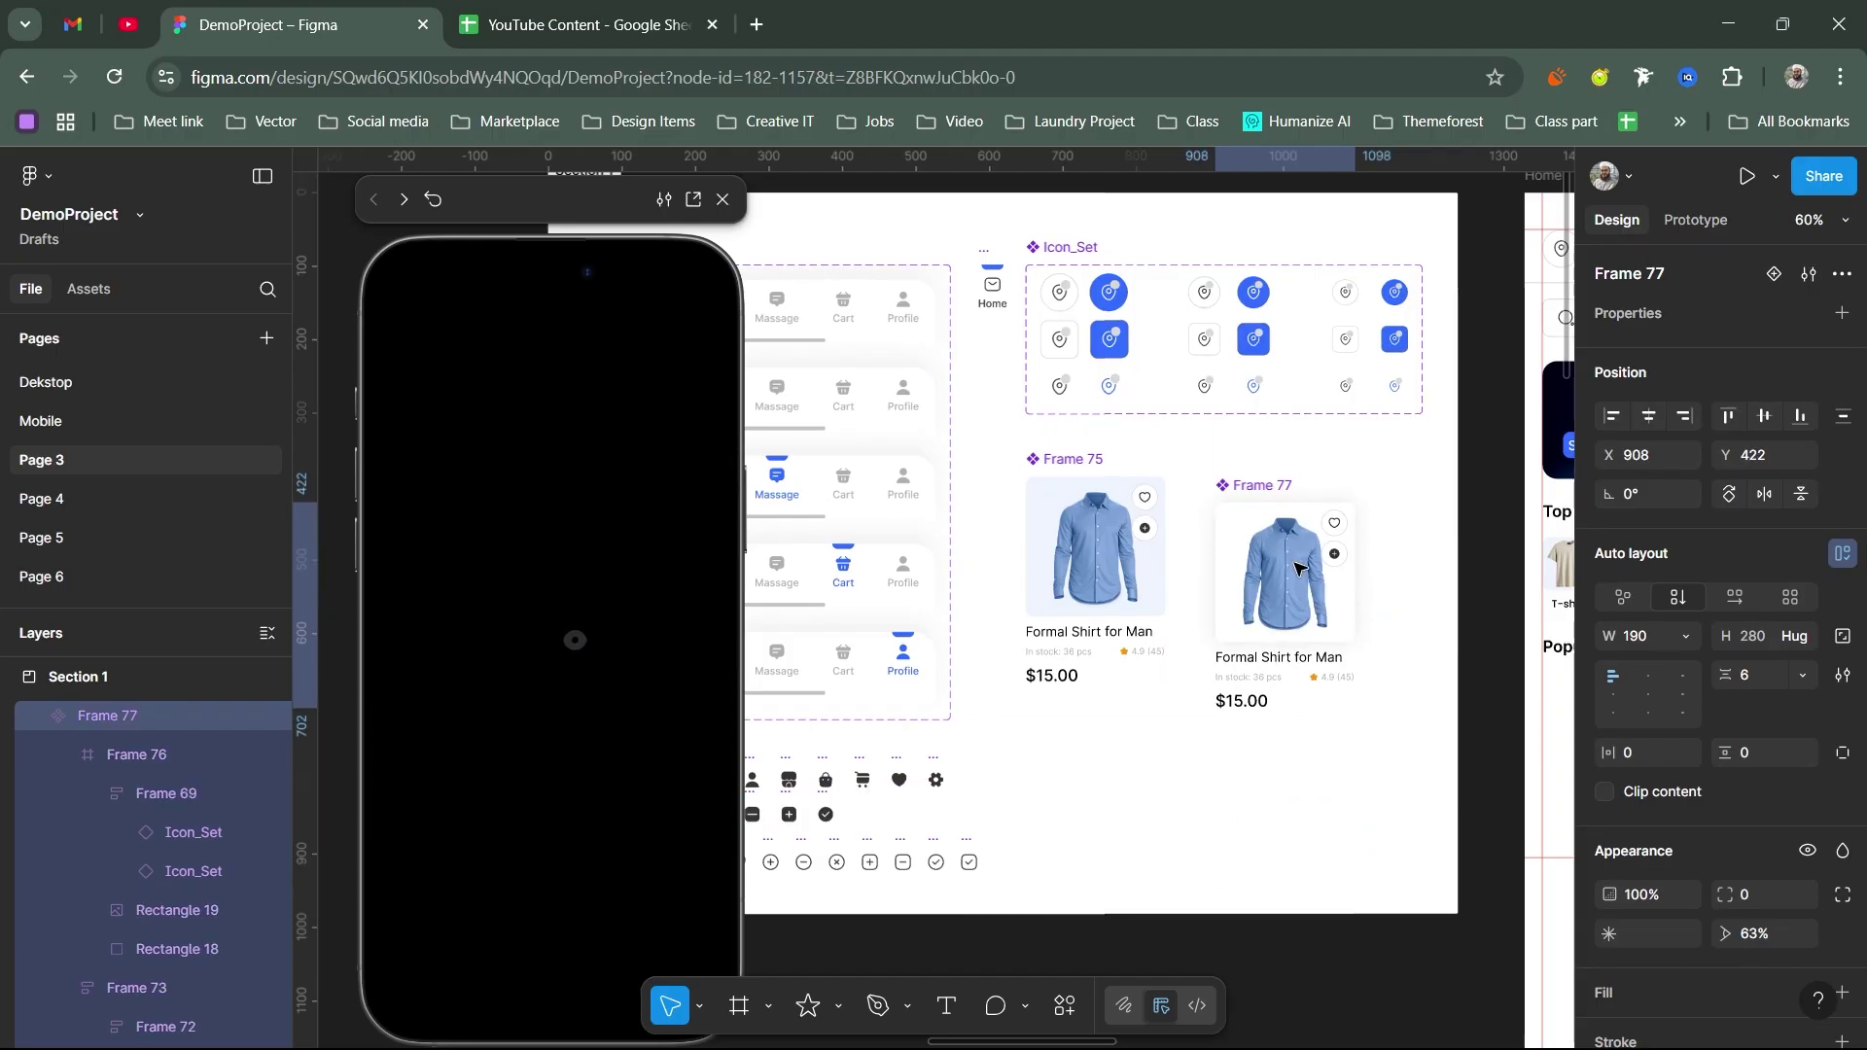
# Step: Combine the two card components as variants, and move the white variant to X 233, Y 18 inside the set
pyautogui.keyDown('shift'); pyautogui.click(1096, 508); pyautogui.keyUp('shift')
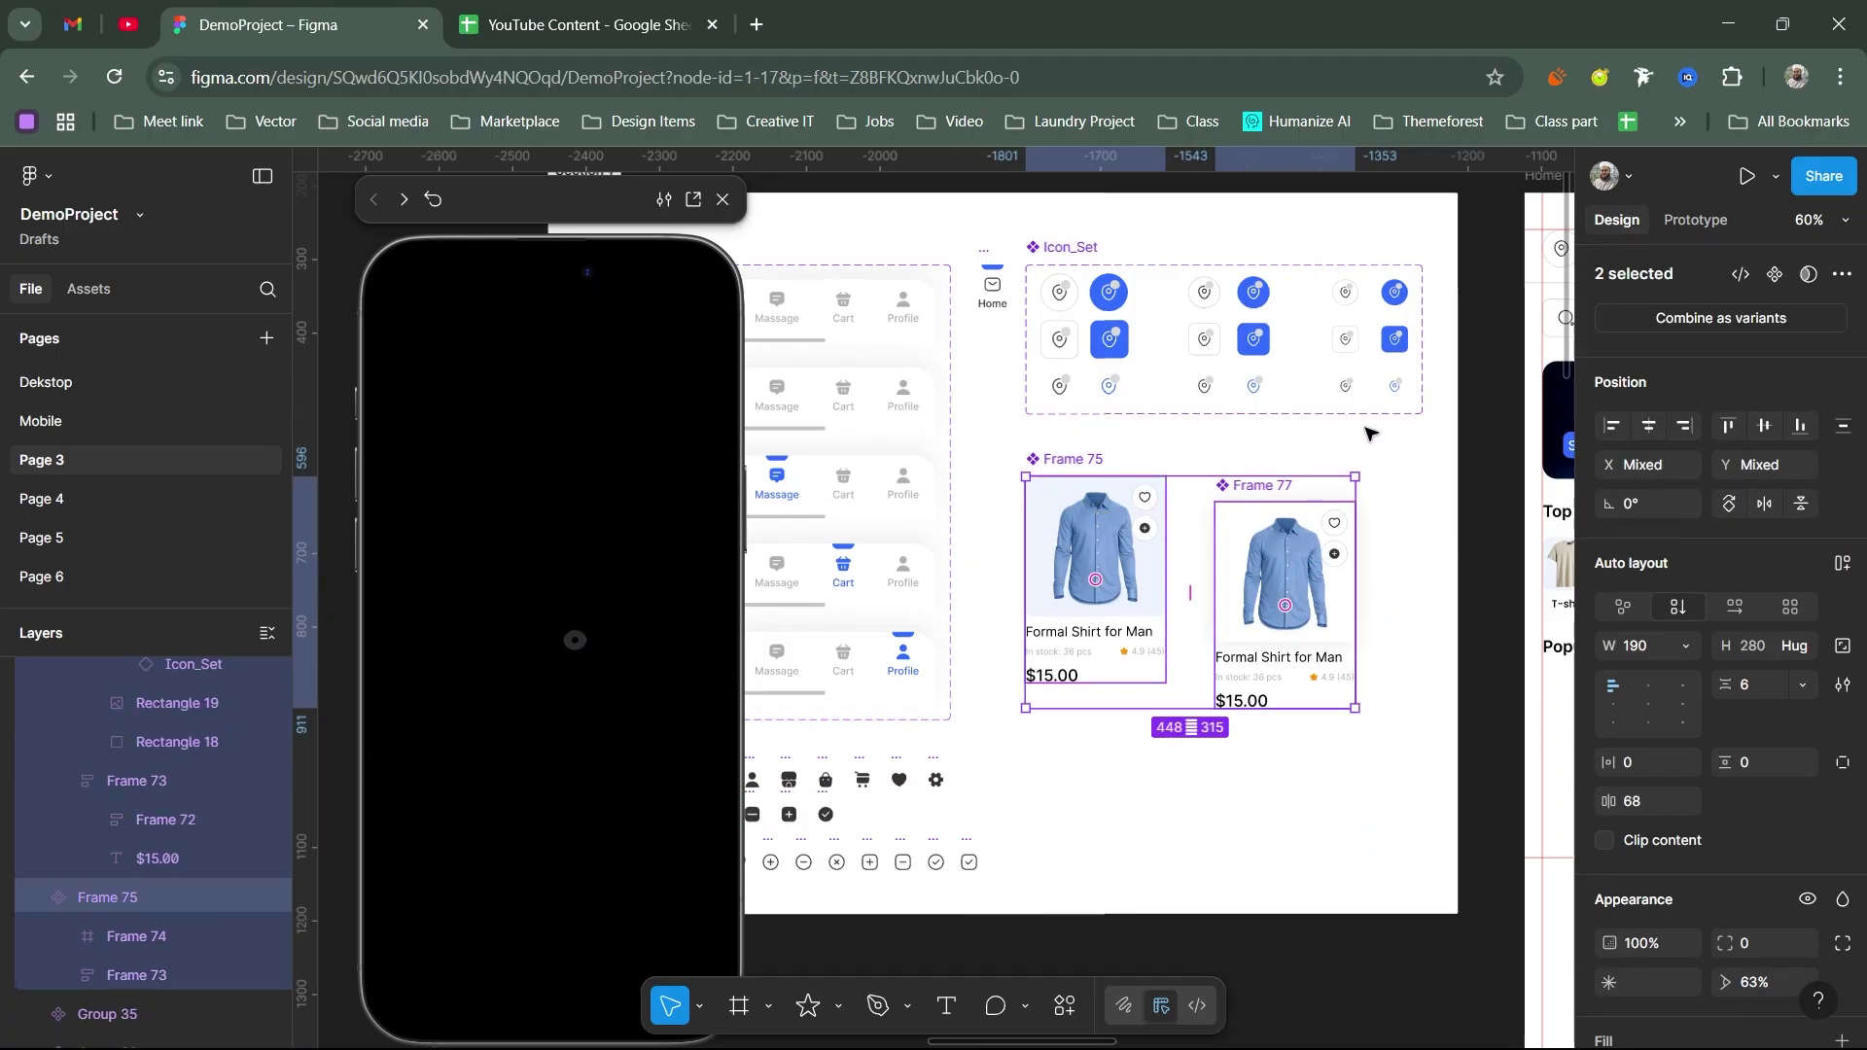
pyautogui.click(1717, 321)
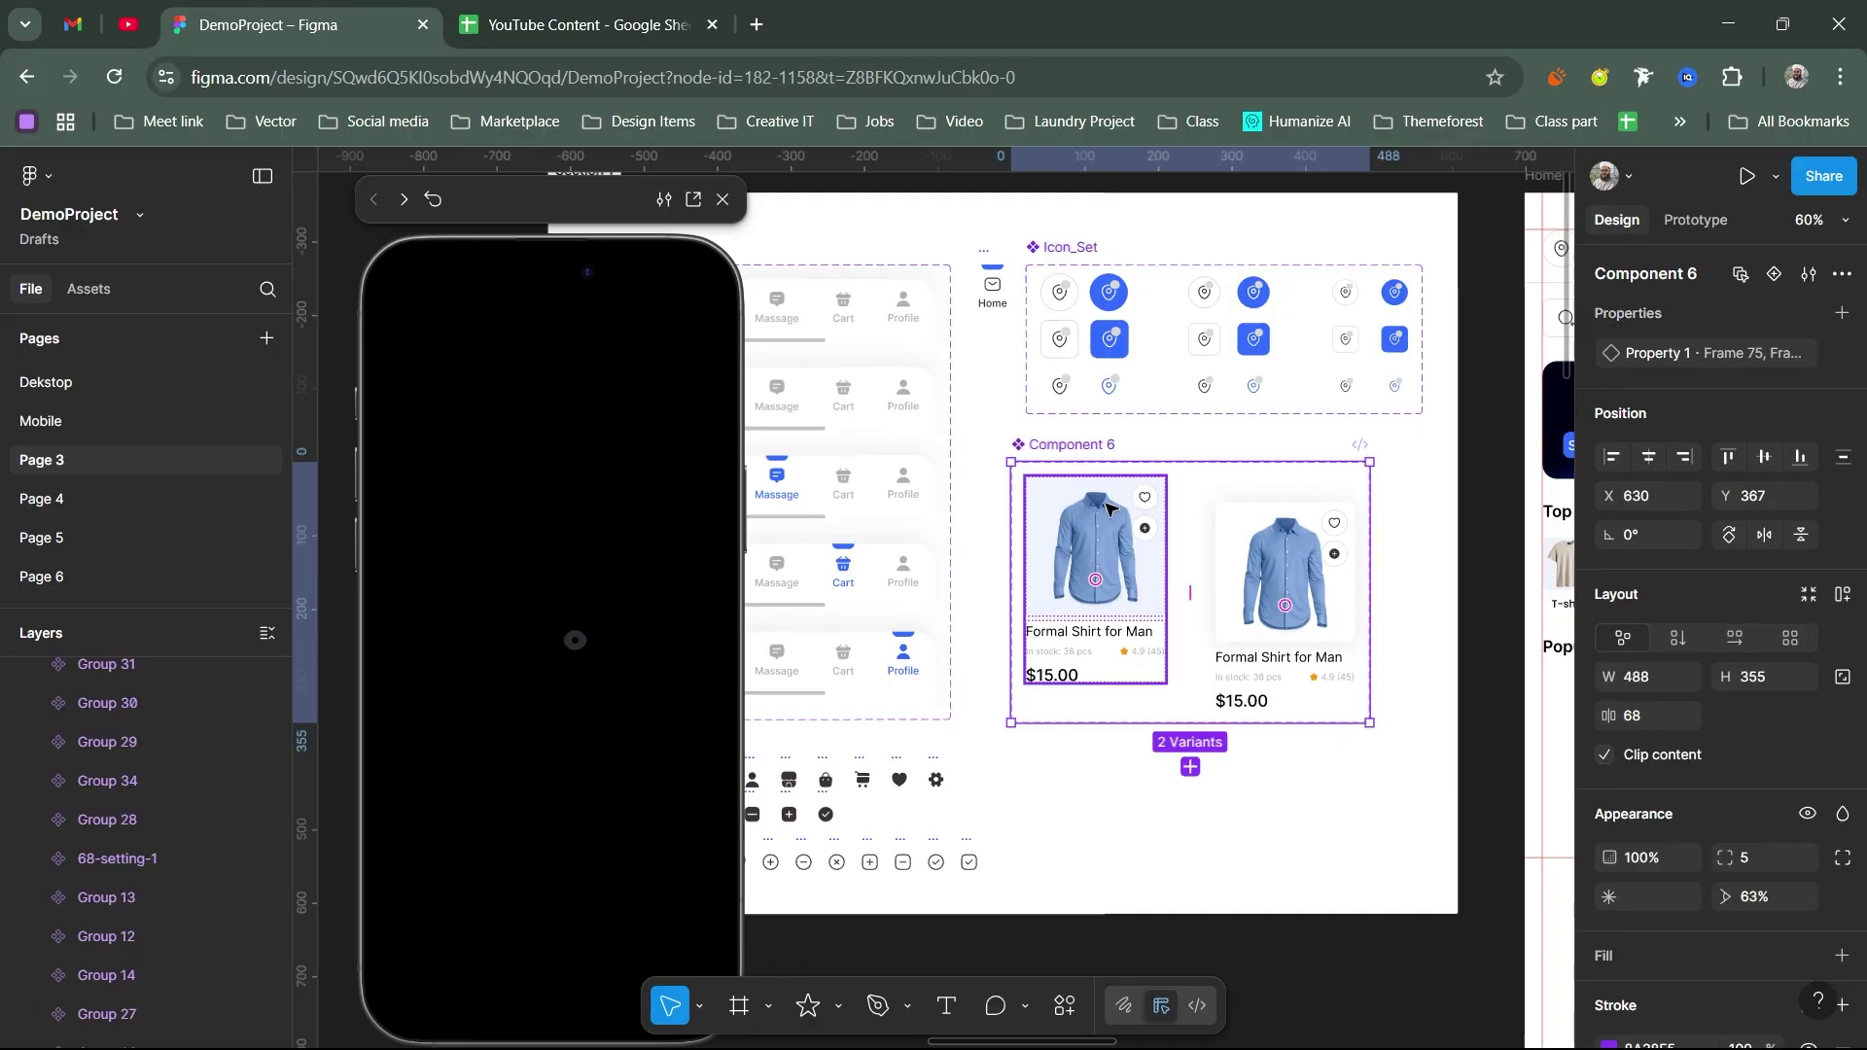
pyautogui.click(1287, 574)
pyautogui.moveTo(1278, 550); pyautogui.dragTo(1262, 547)
# Step: Set the Property 1 value to "cart 1" for the light blue variant and "Cart 2" for the white variant
pyautogui.click(1095, 564)
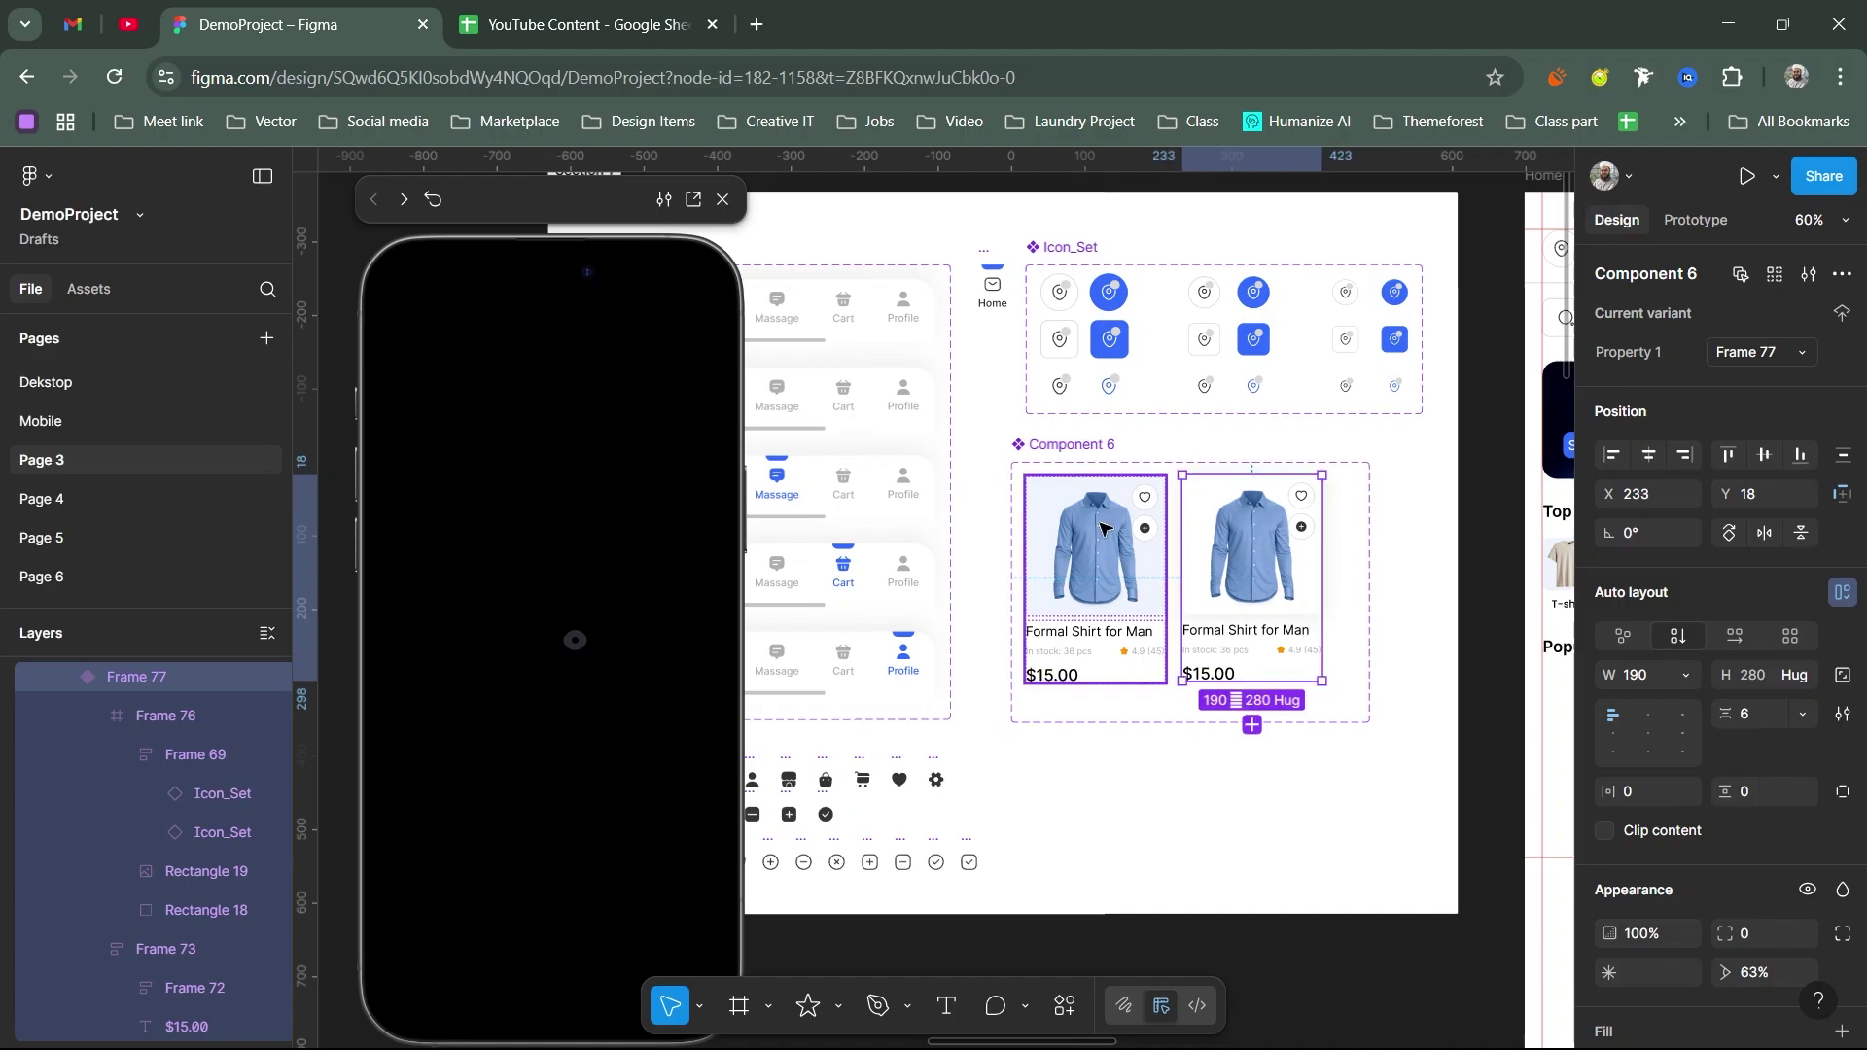
pyautogui.write('cart 1')
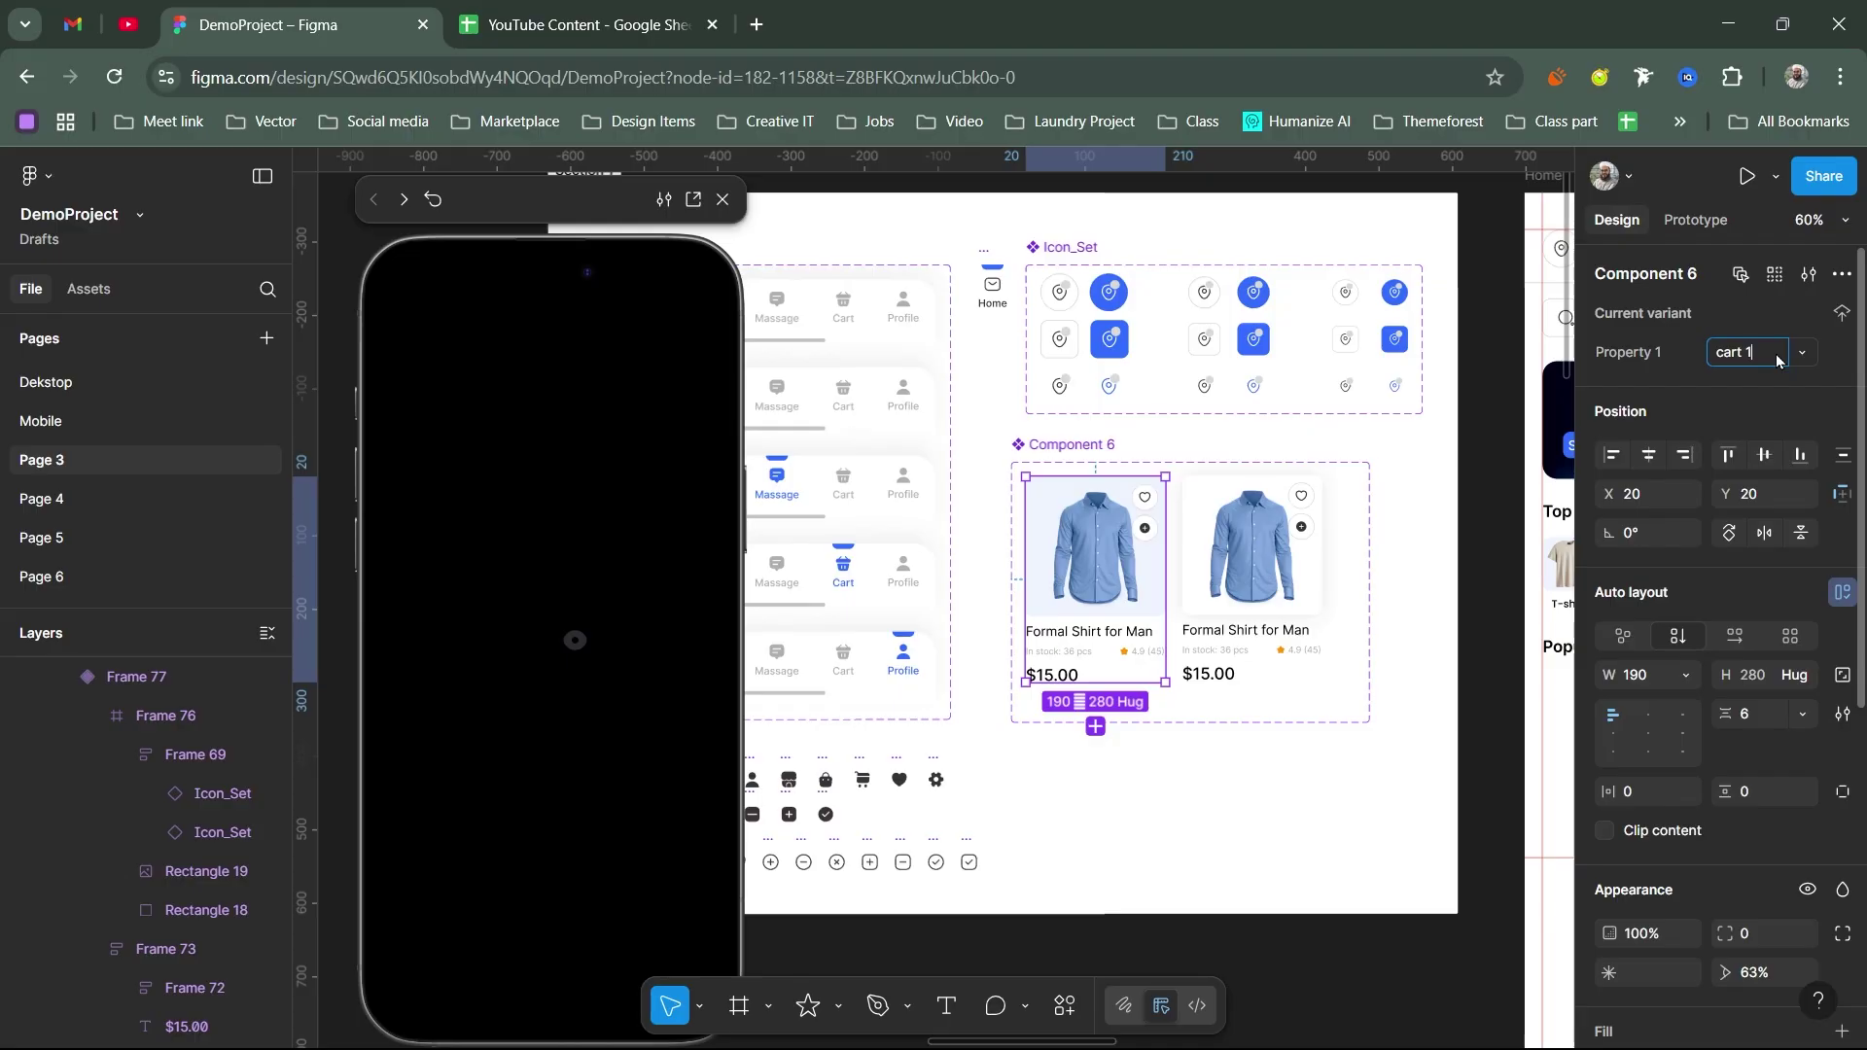
pyautogui.press('Return')
pyautogui.click(1253, 564)
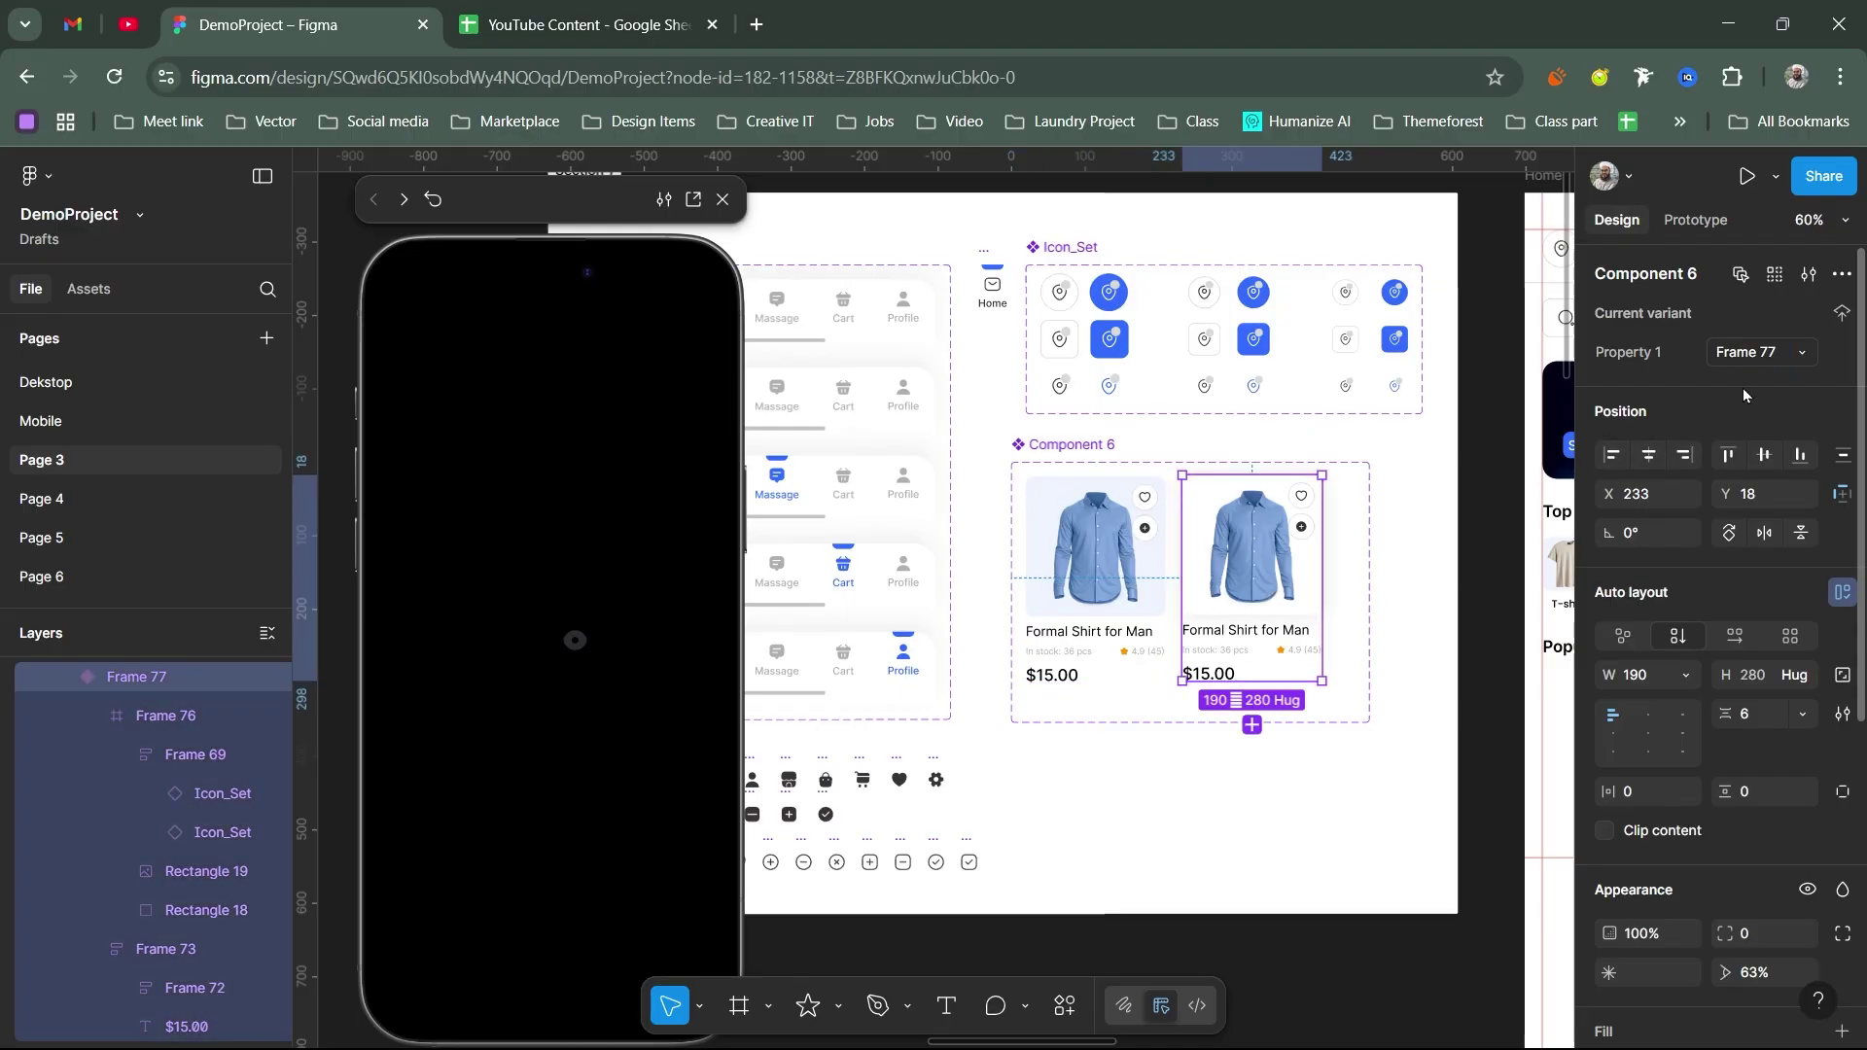
pyautogui.click(1754, 356)
pyautogui.write('Cart 2')
pyautogui.press('Return')
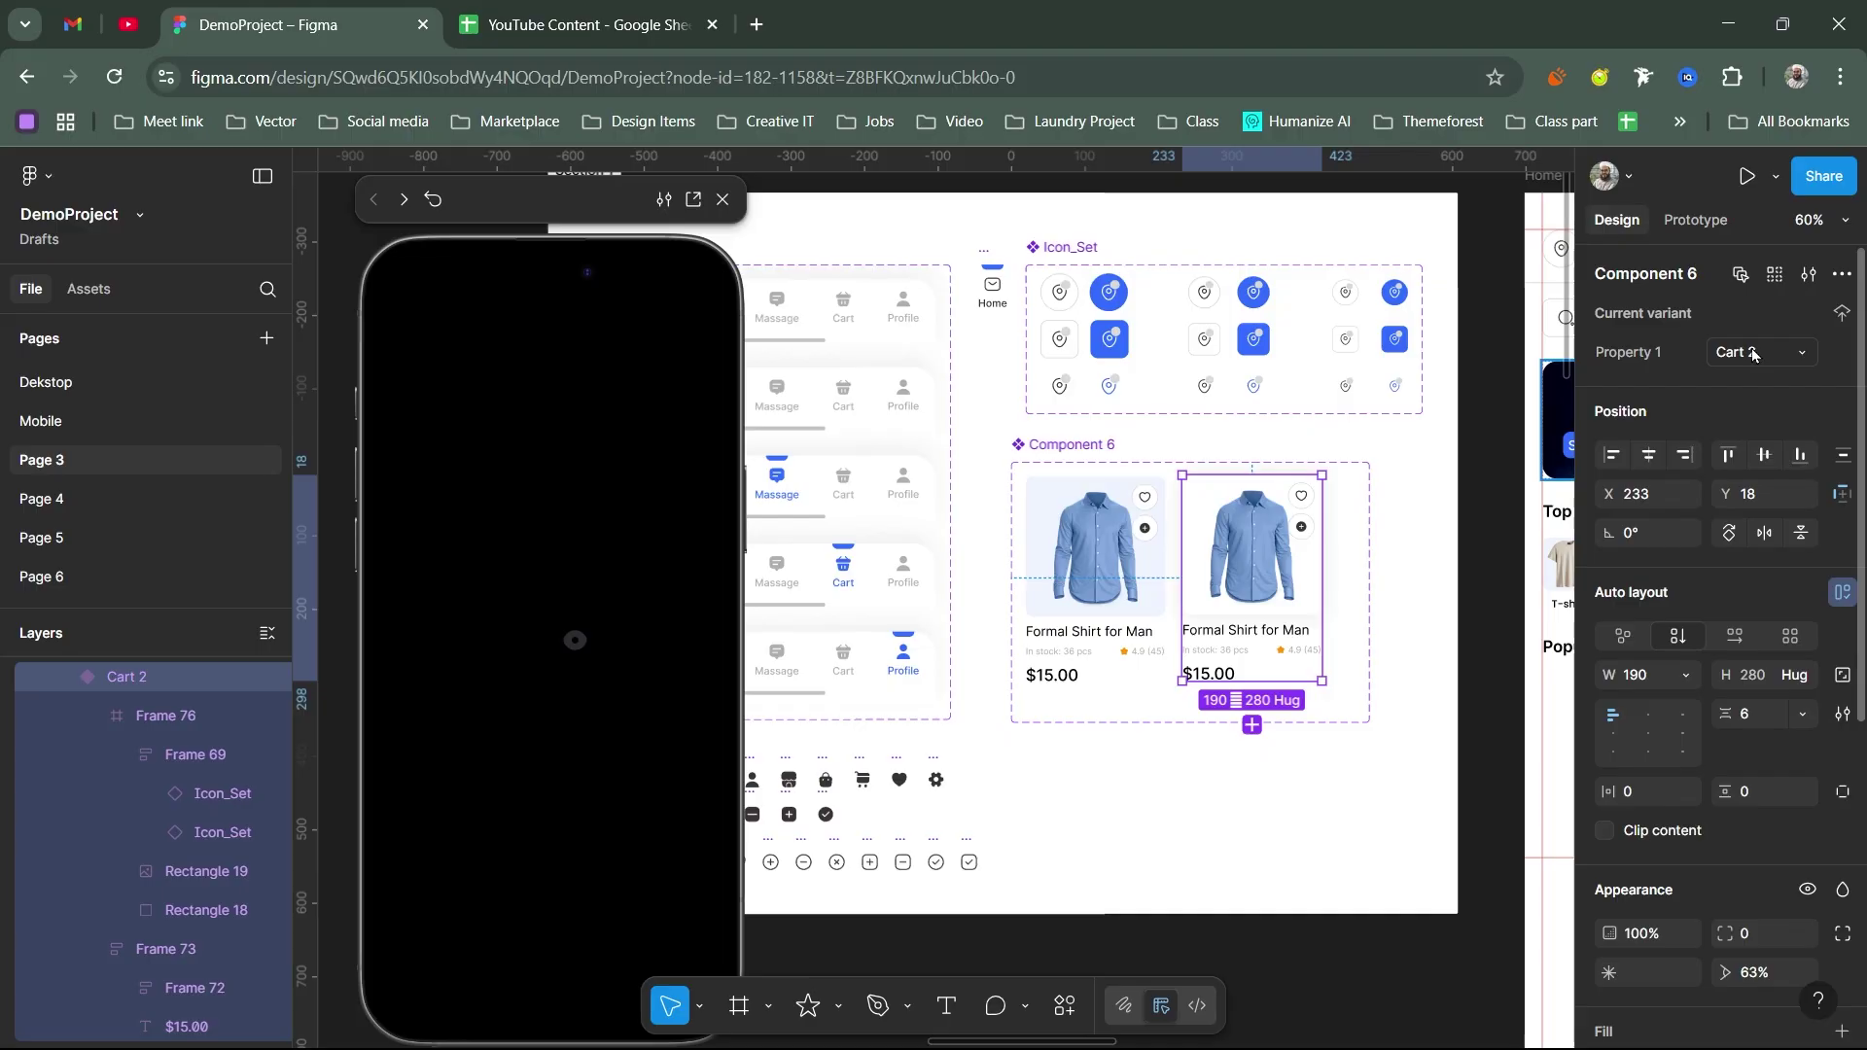
# Step: Rename the product card component set as Cart
pyautogui.doubleClick(1076, 443)
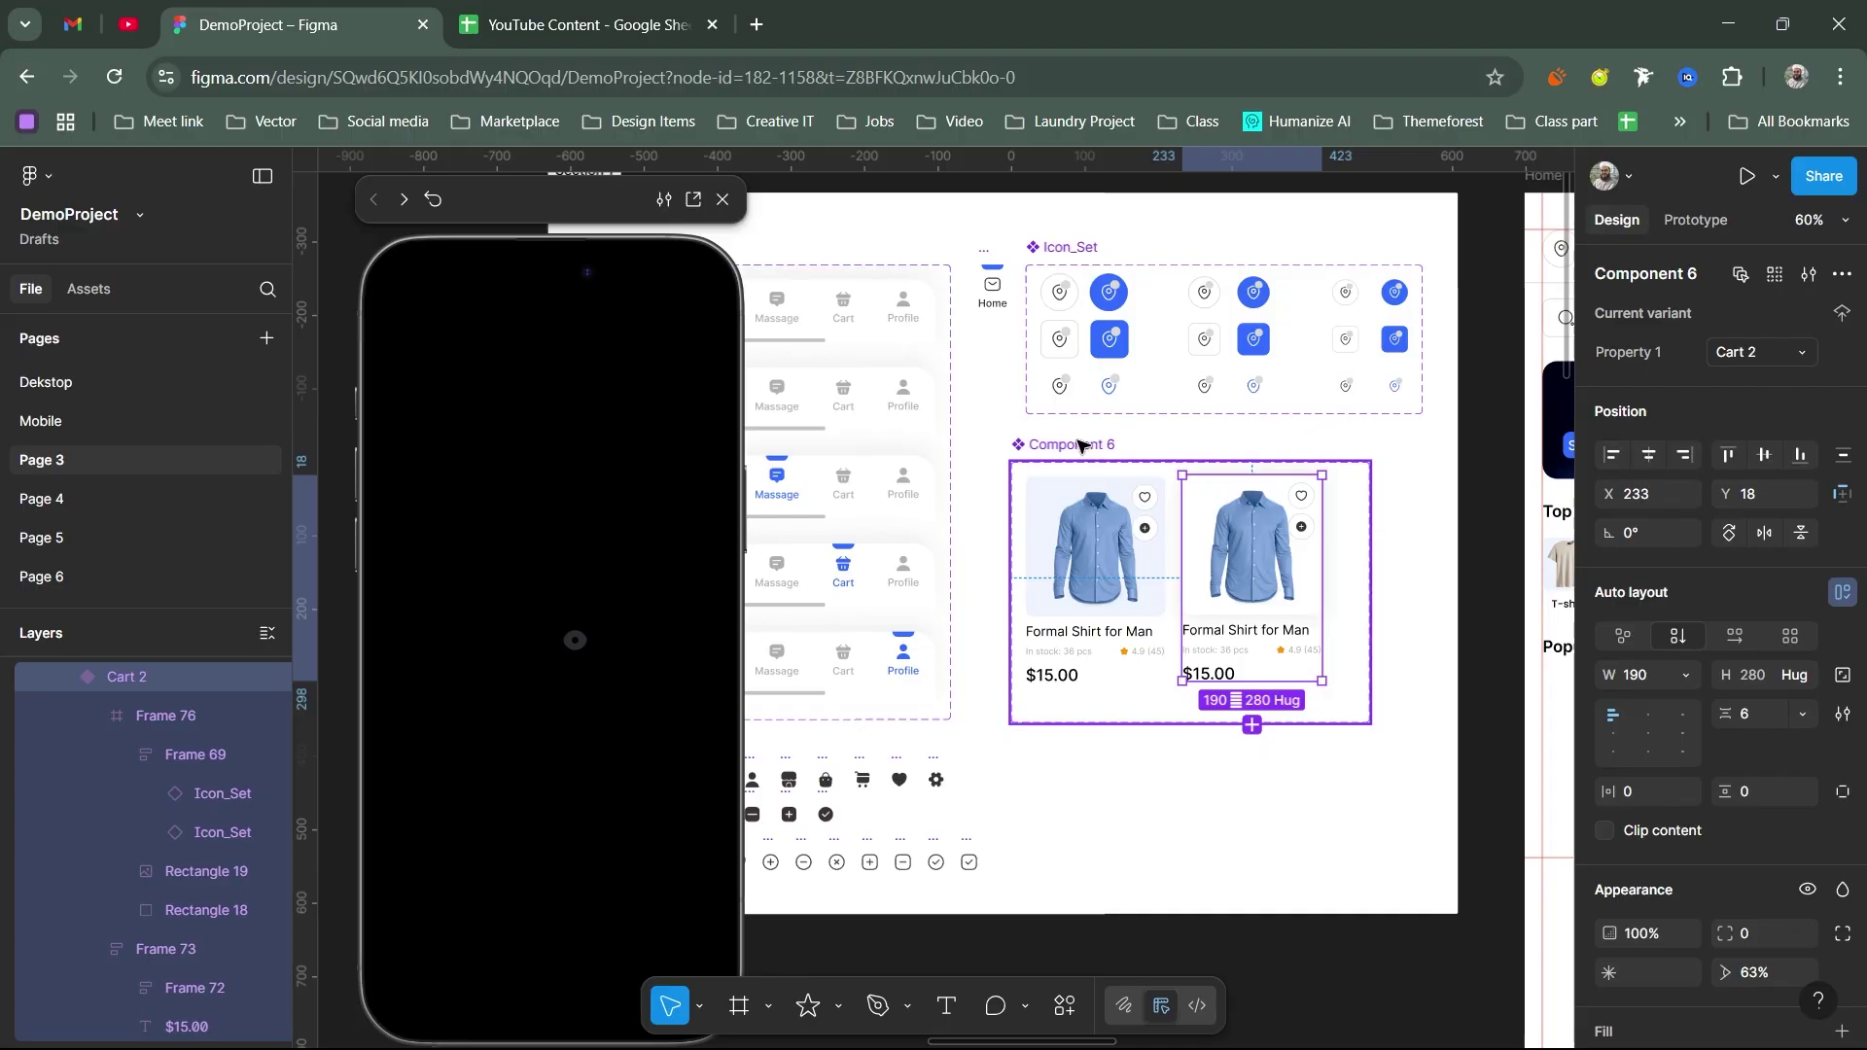
pyautogui.write('Ca')
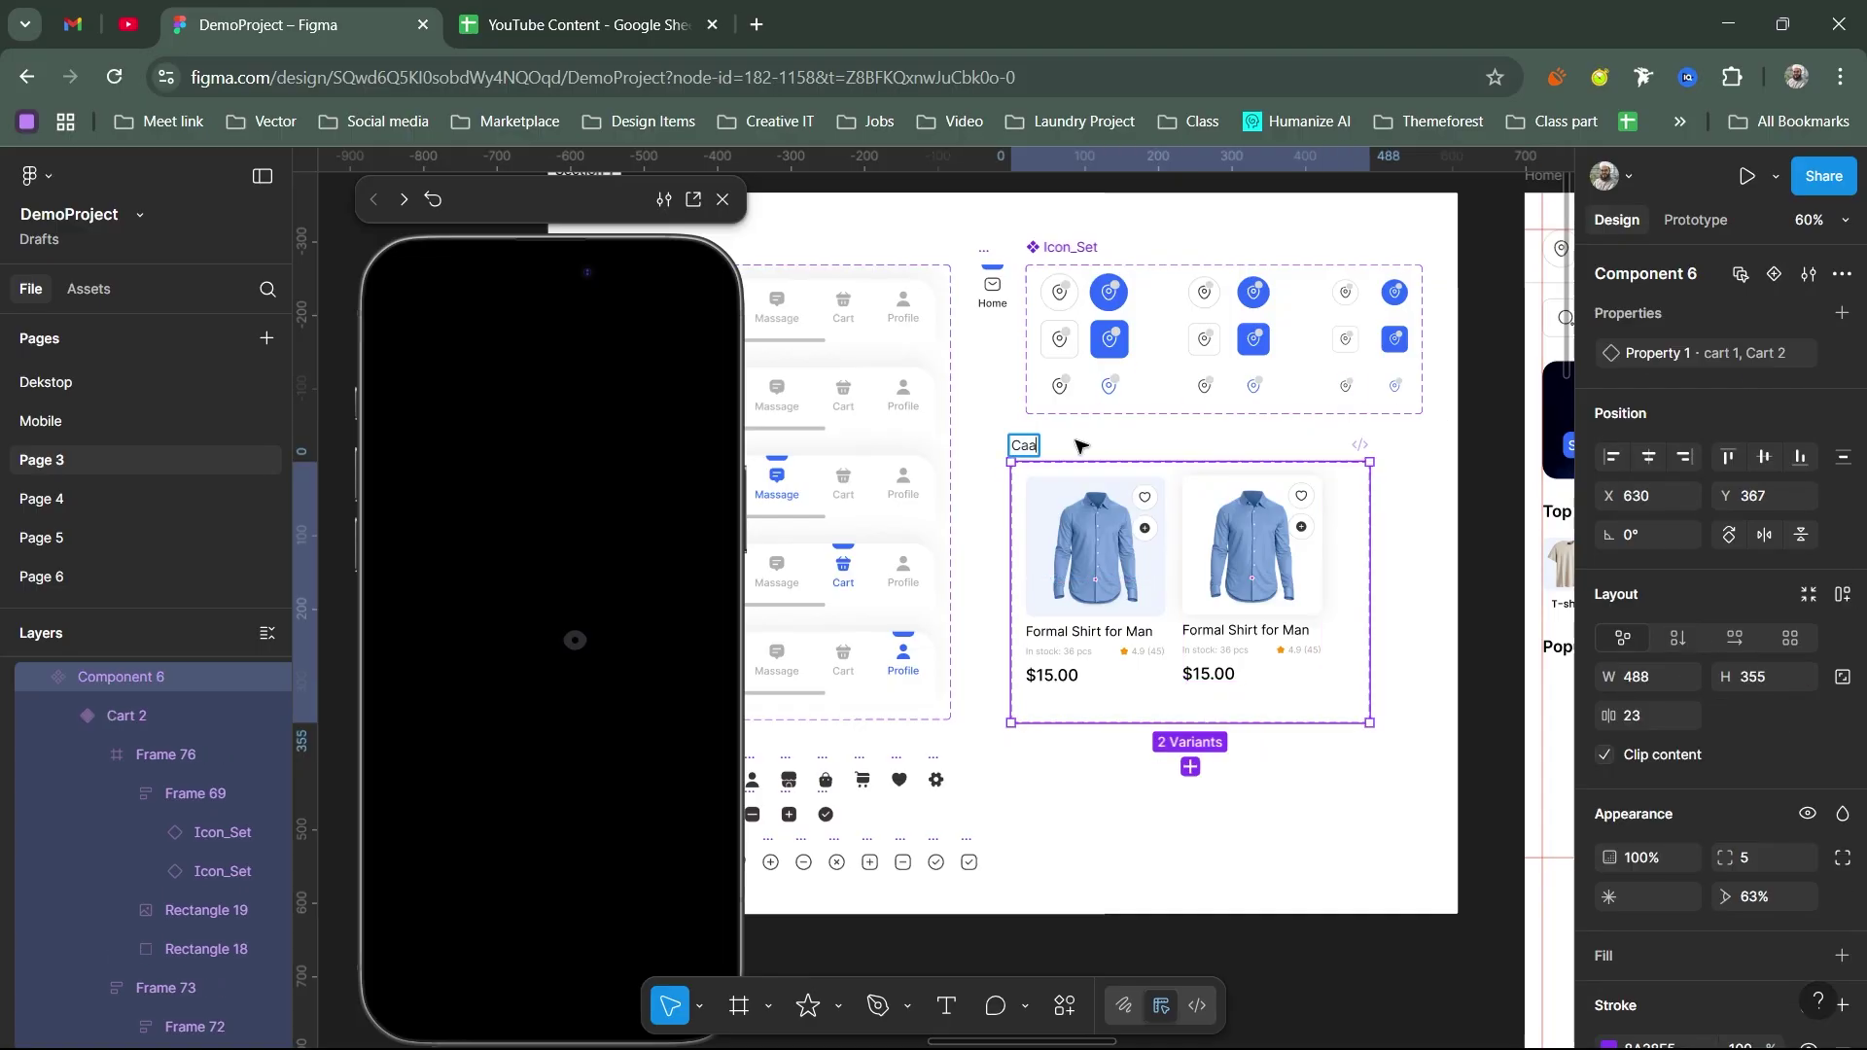
pyautogui.write('rt')
pyautogui.press('Return')
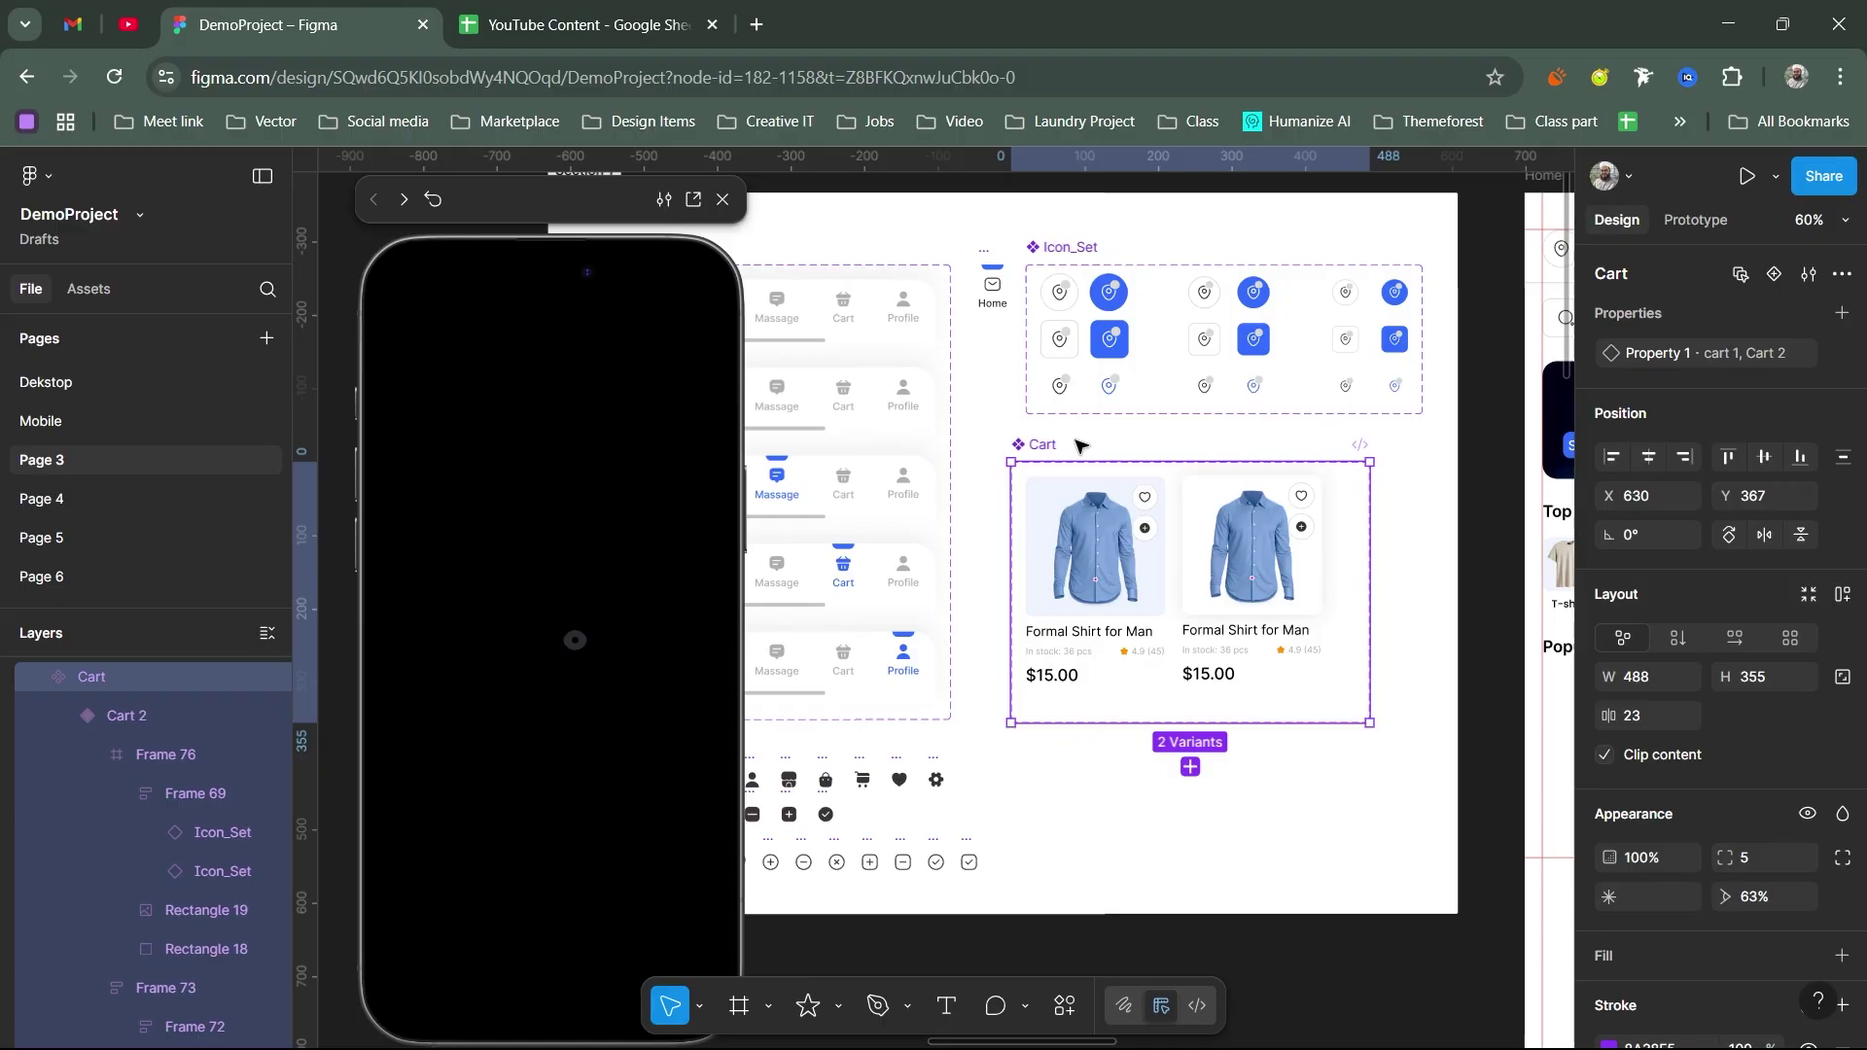
# Step: Open this file's Page 3 components in the asset library
pyautogui.scroll(-2, 1079, 445)
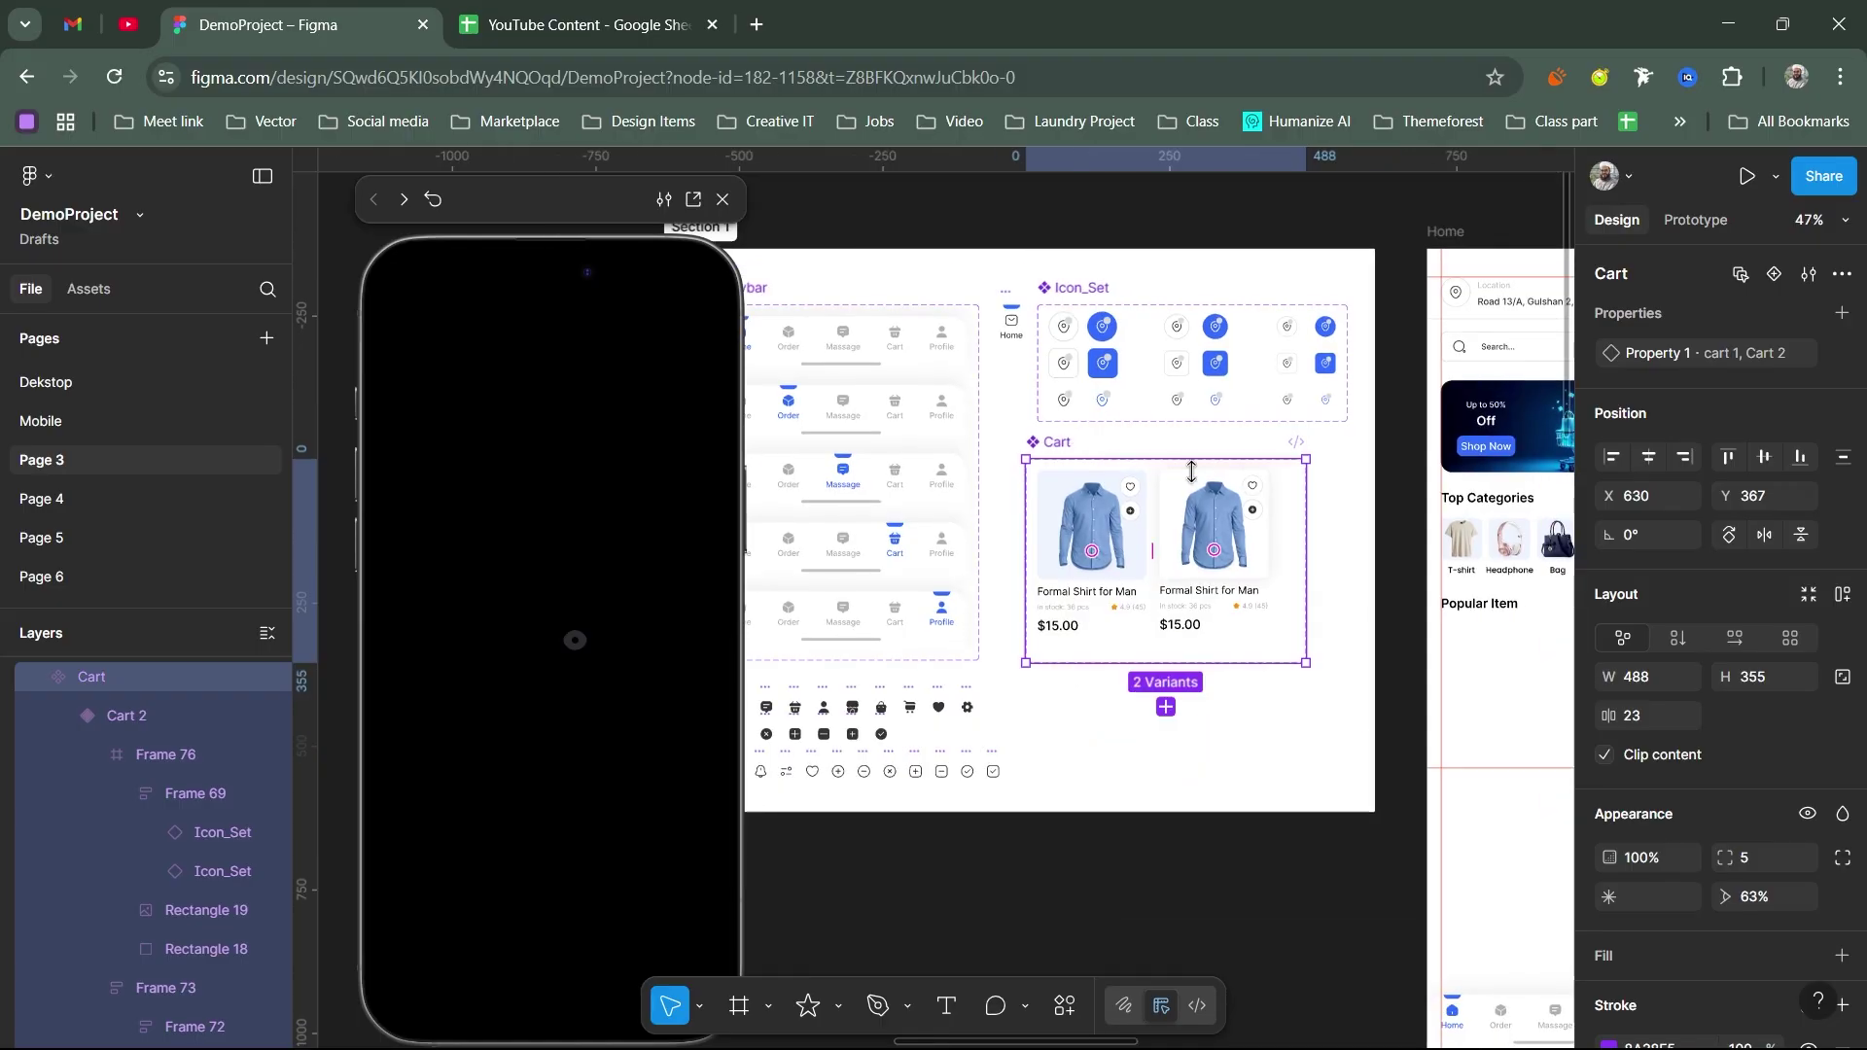
pyautogui.hscroll(5, 1079, 446)
pyautogui.scroll(-2, 1080, 445)
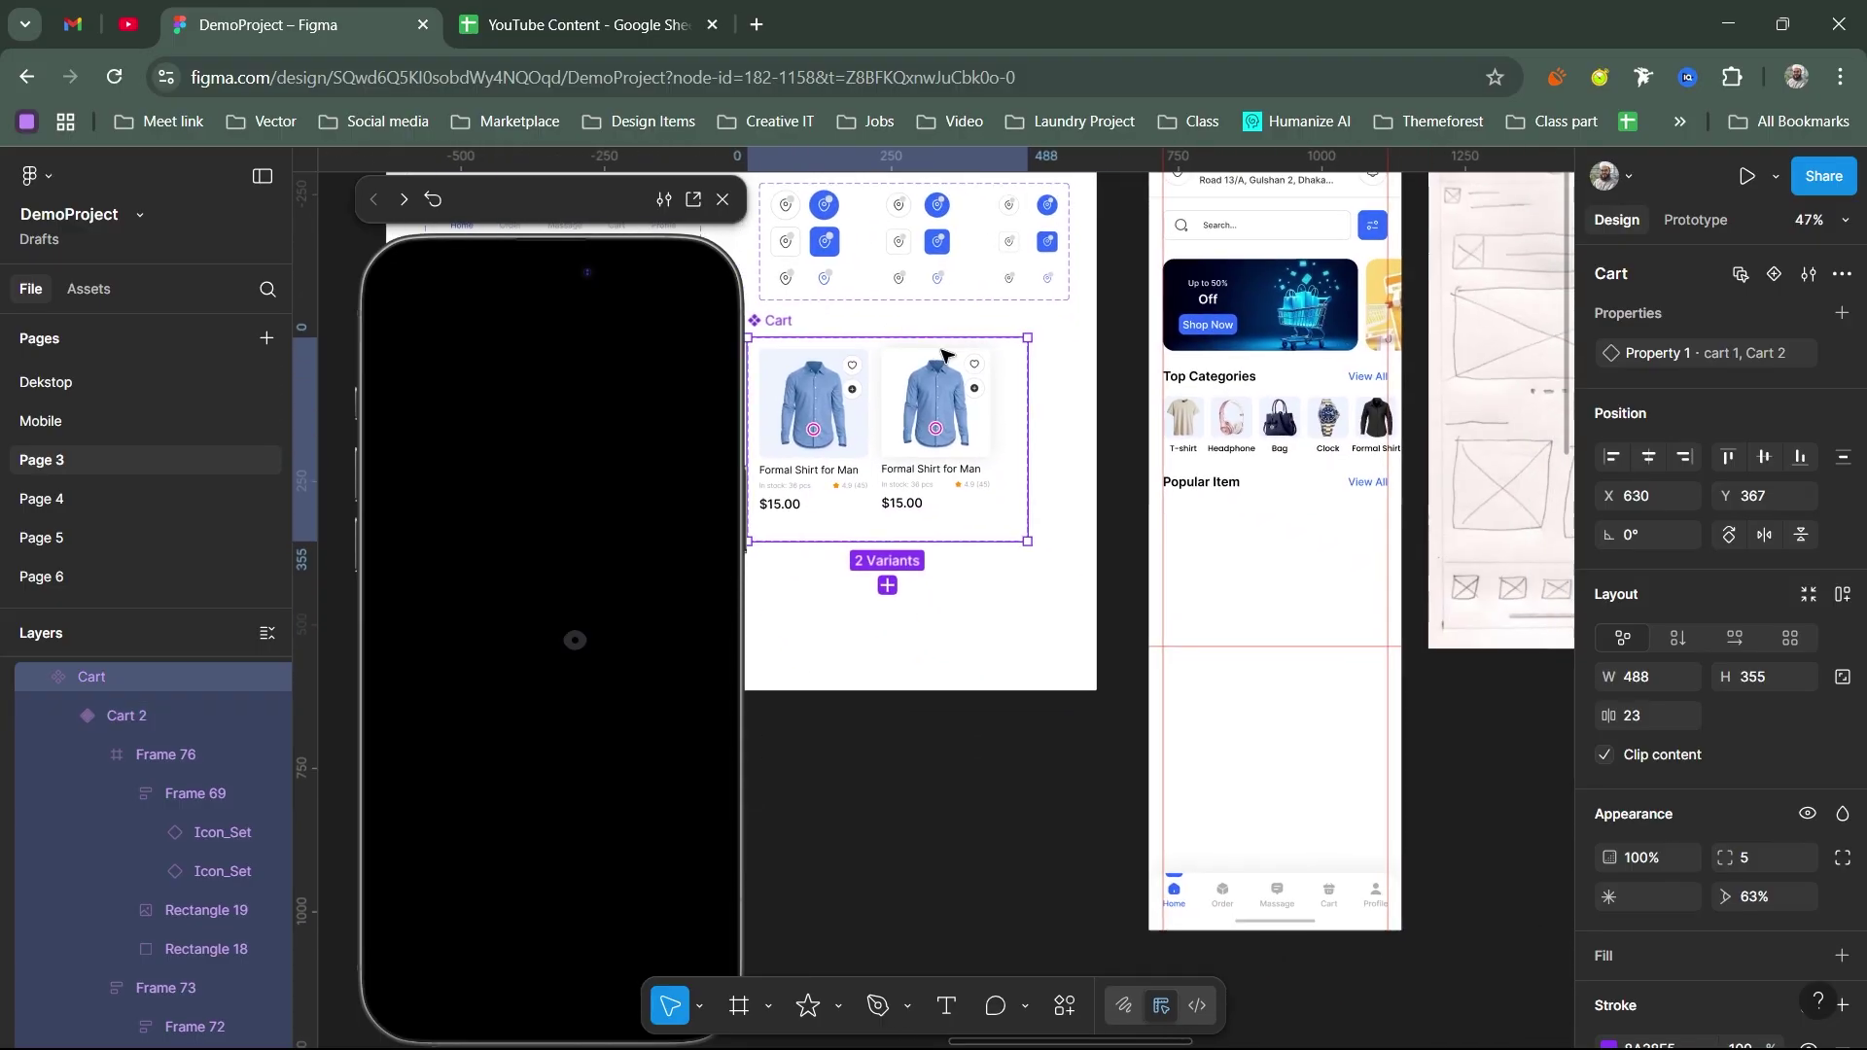
pyautogui.click(92, 297)
pyautogui.click(720, 200)
pyautogui.click(84, 469)
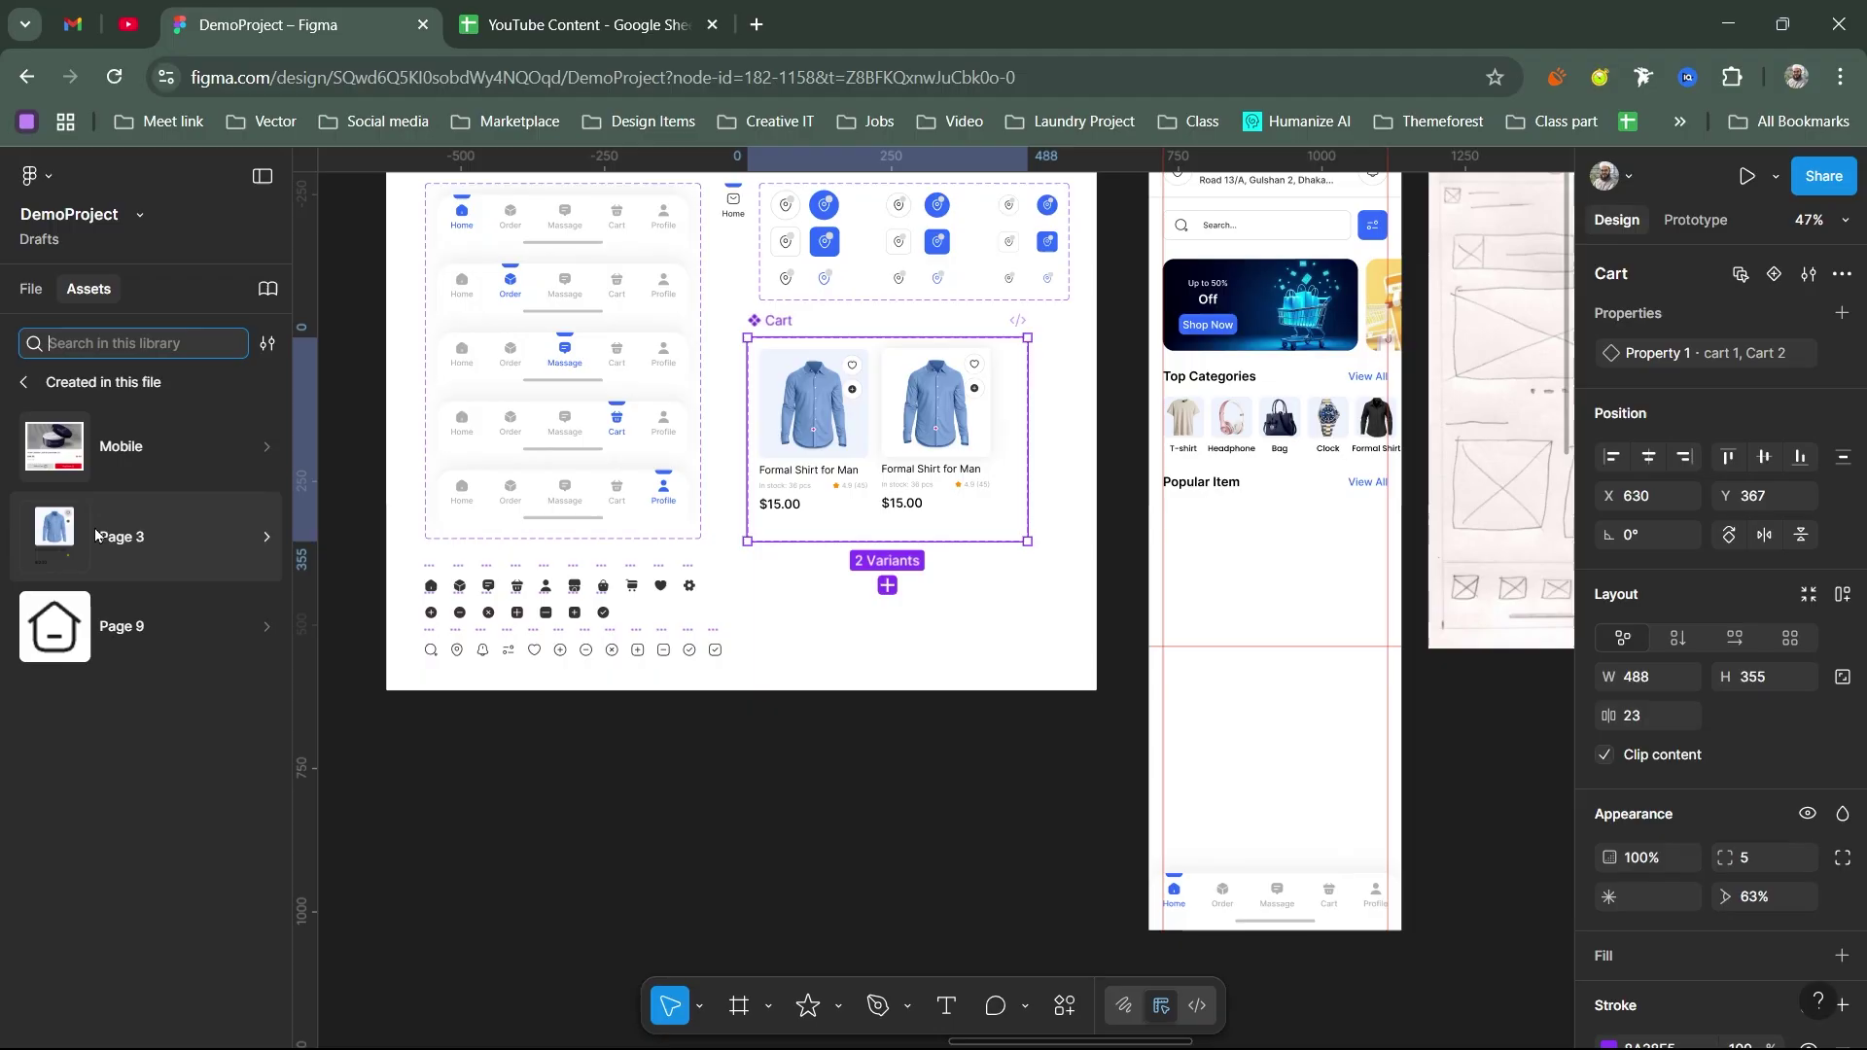
pyautogui.click(126, 539)
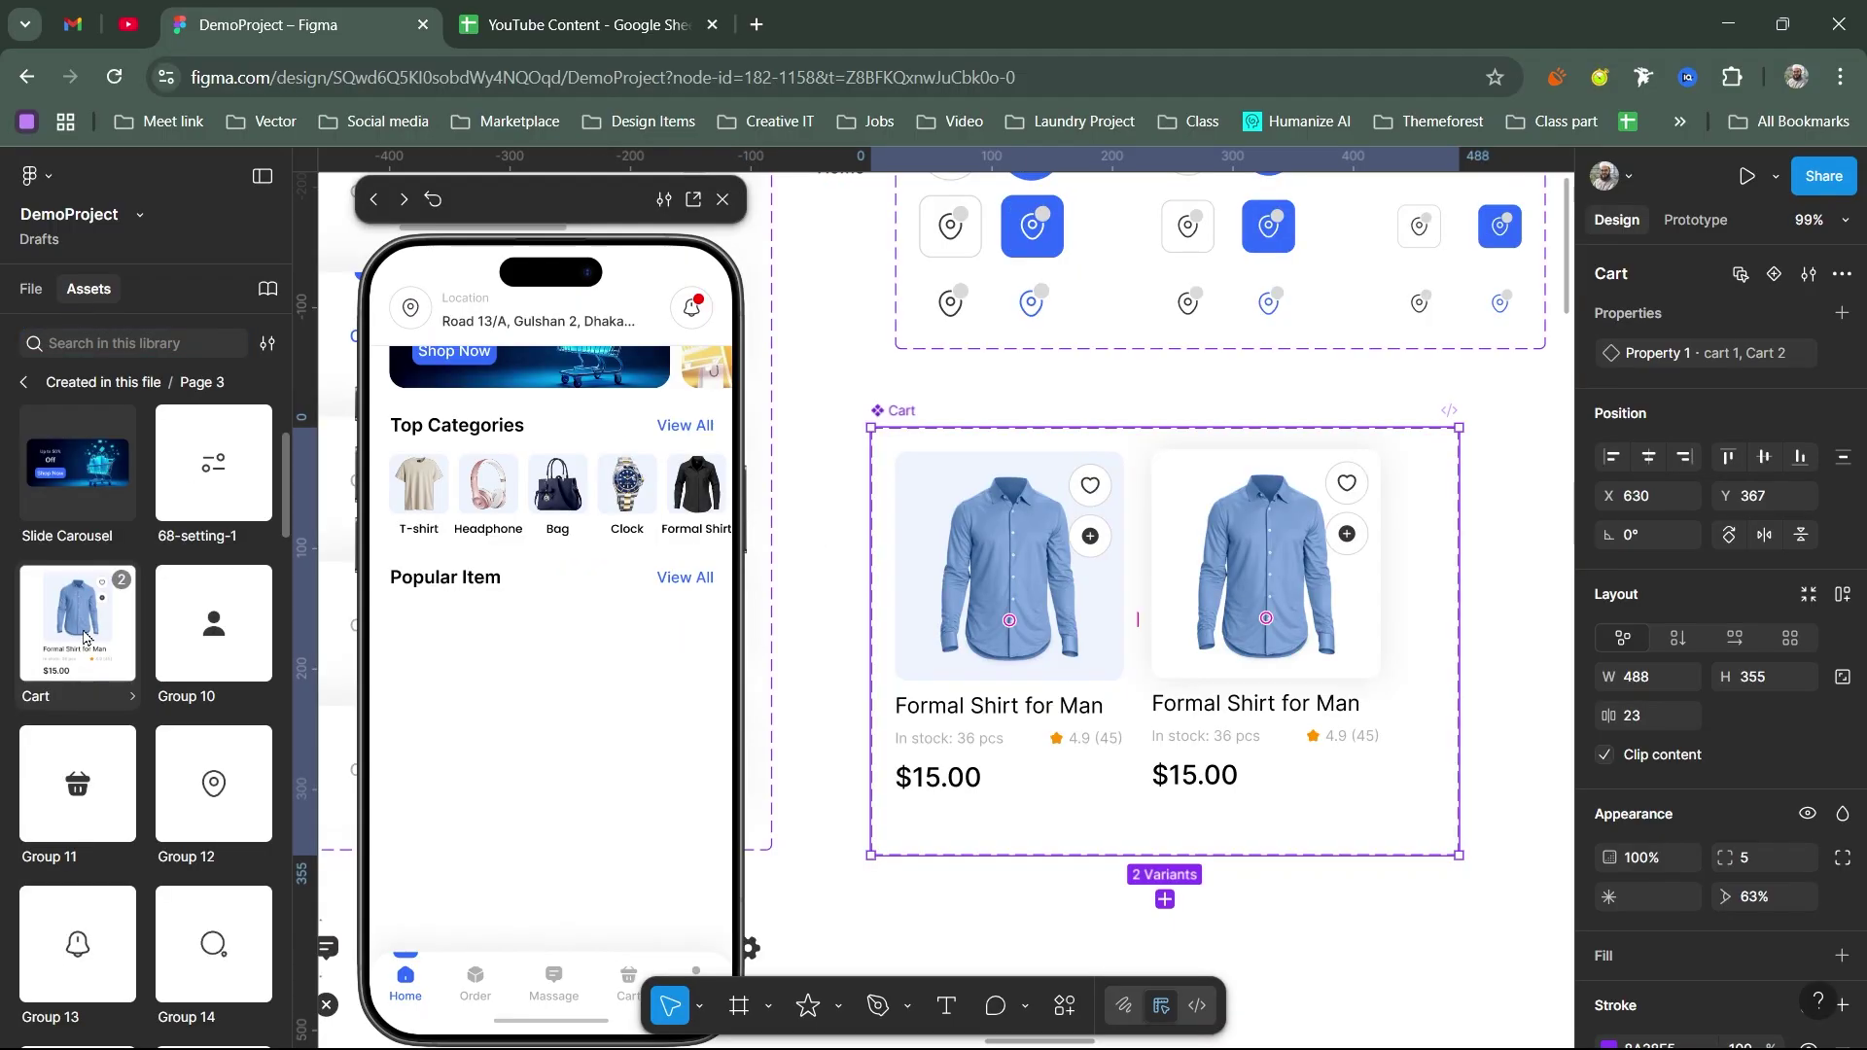
# Step: Insert a Cart instance with the cart 1 variant below the Popular Item heading on the Home screen, and delete the surplus instance
pyautogui.scroll(-5, 1008, 588)
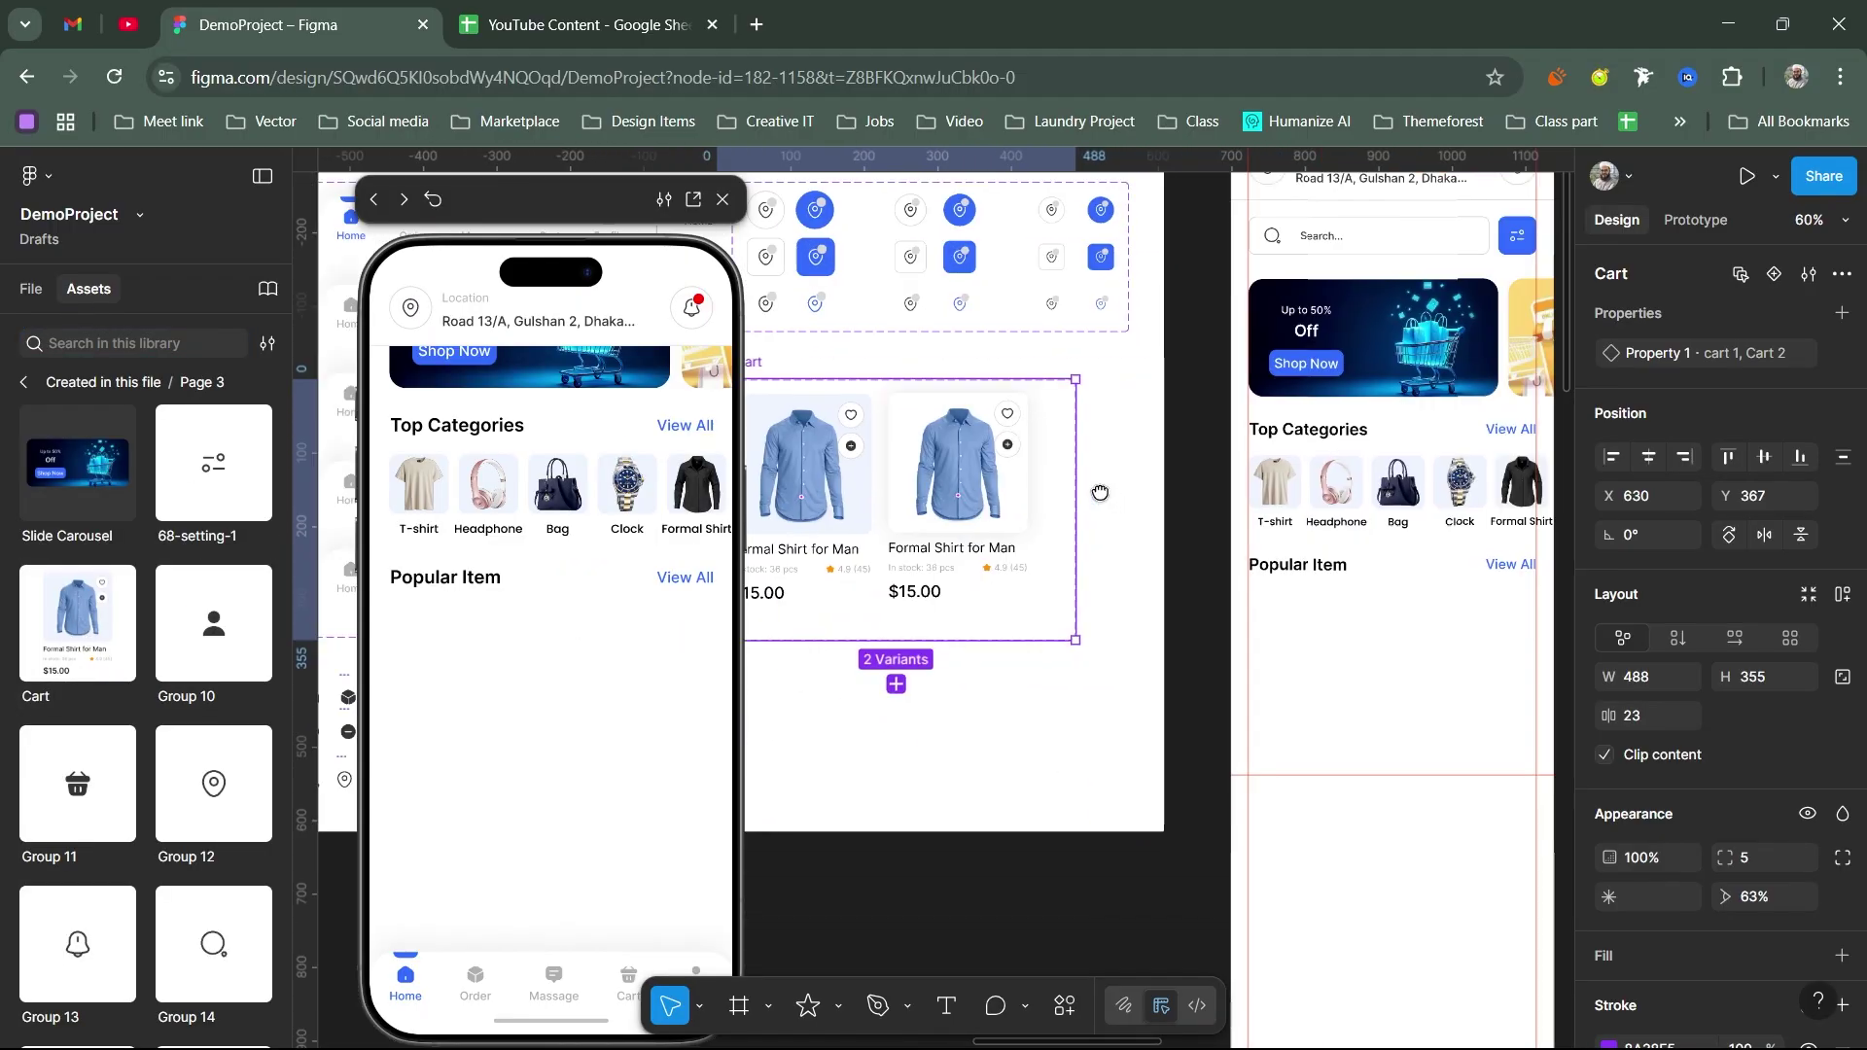
pyautogui.click(887, 445)
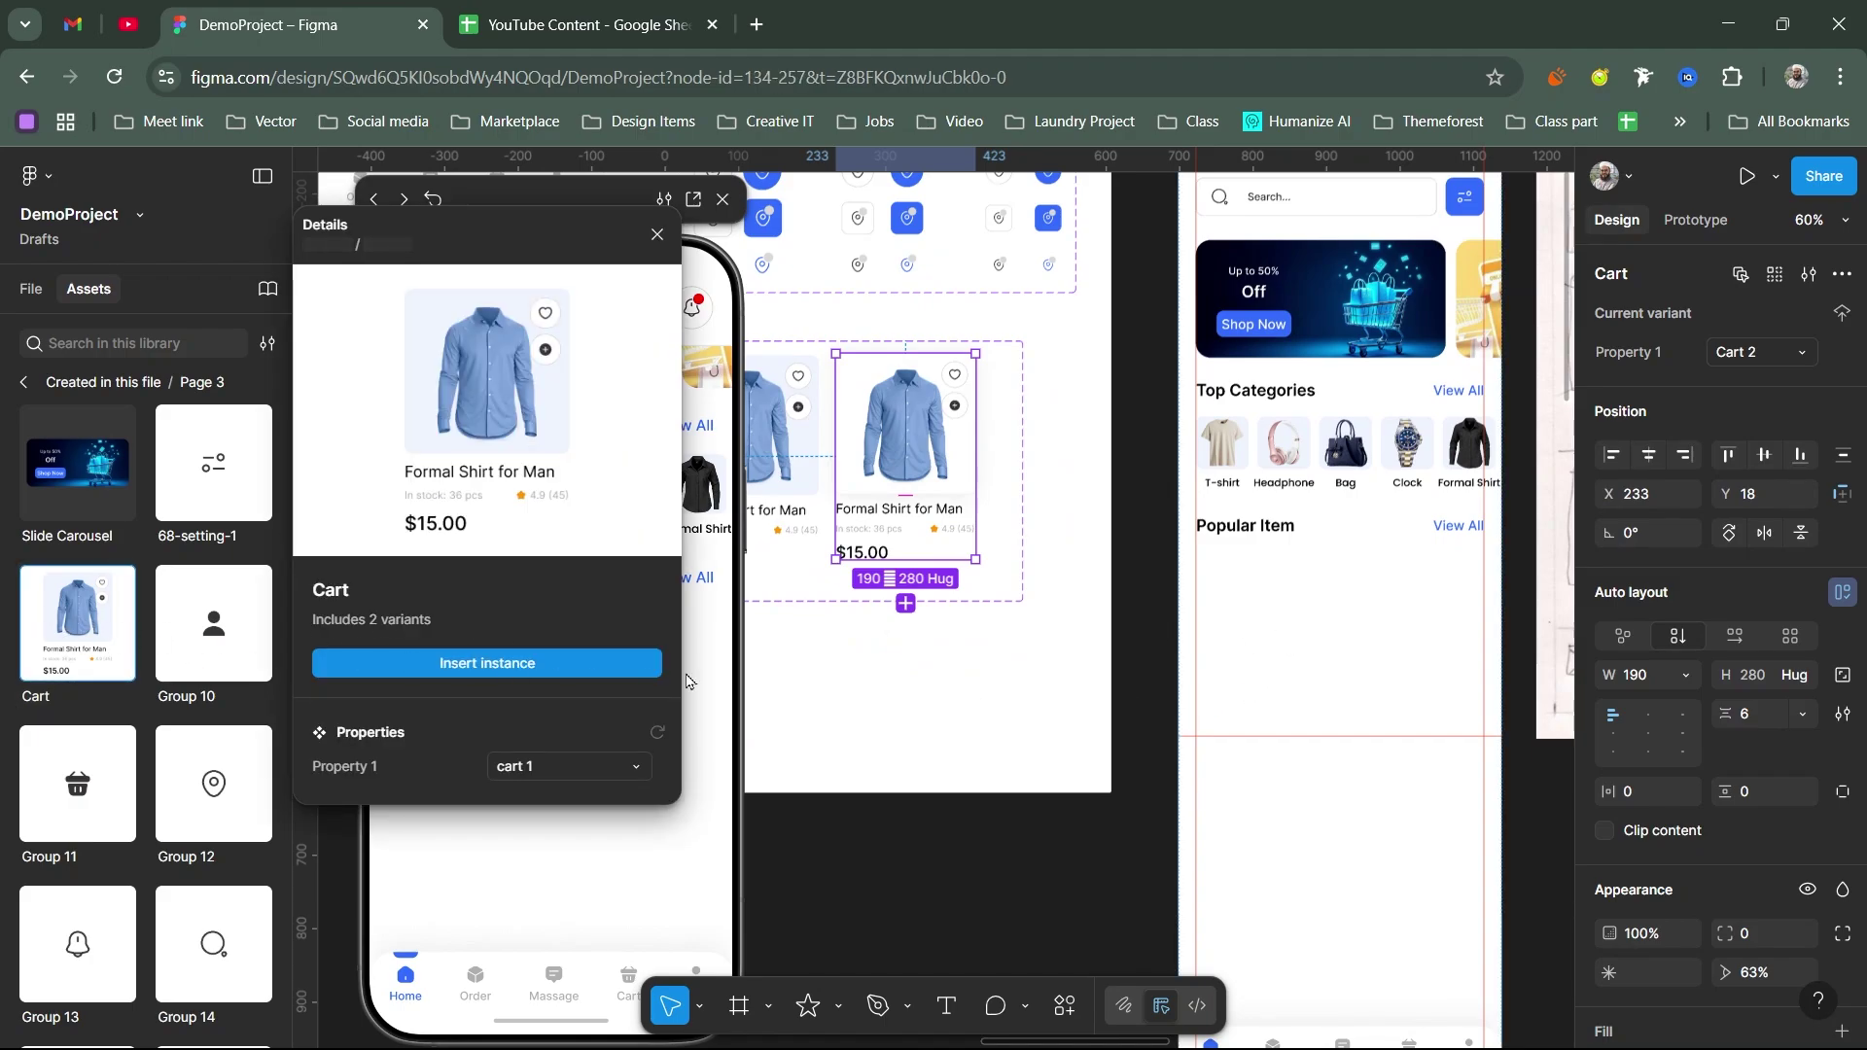
pyautogui.moveTo(88, 632); pyautogui.dragTo(1293, 756)
pyautogui.press('Escape')
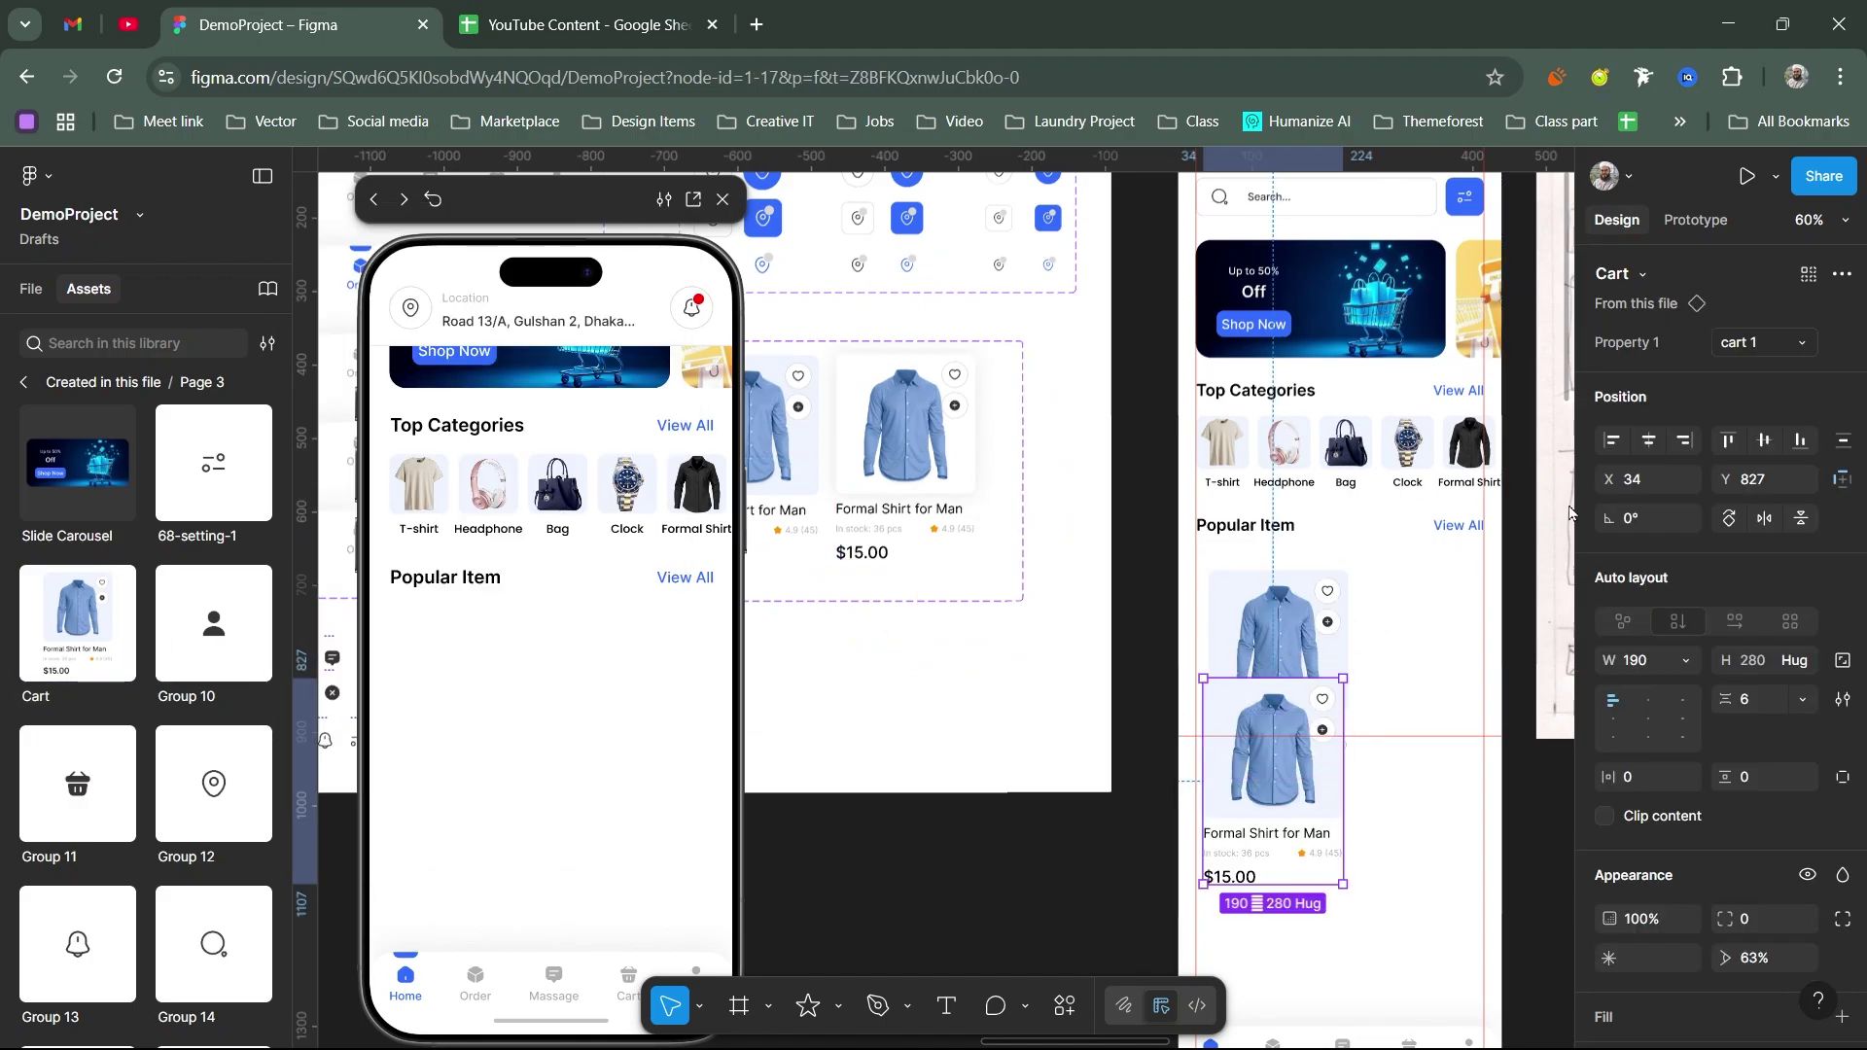
pyautogui.scroll(2, 1388, 560)
pyautogui.press('Delete')
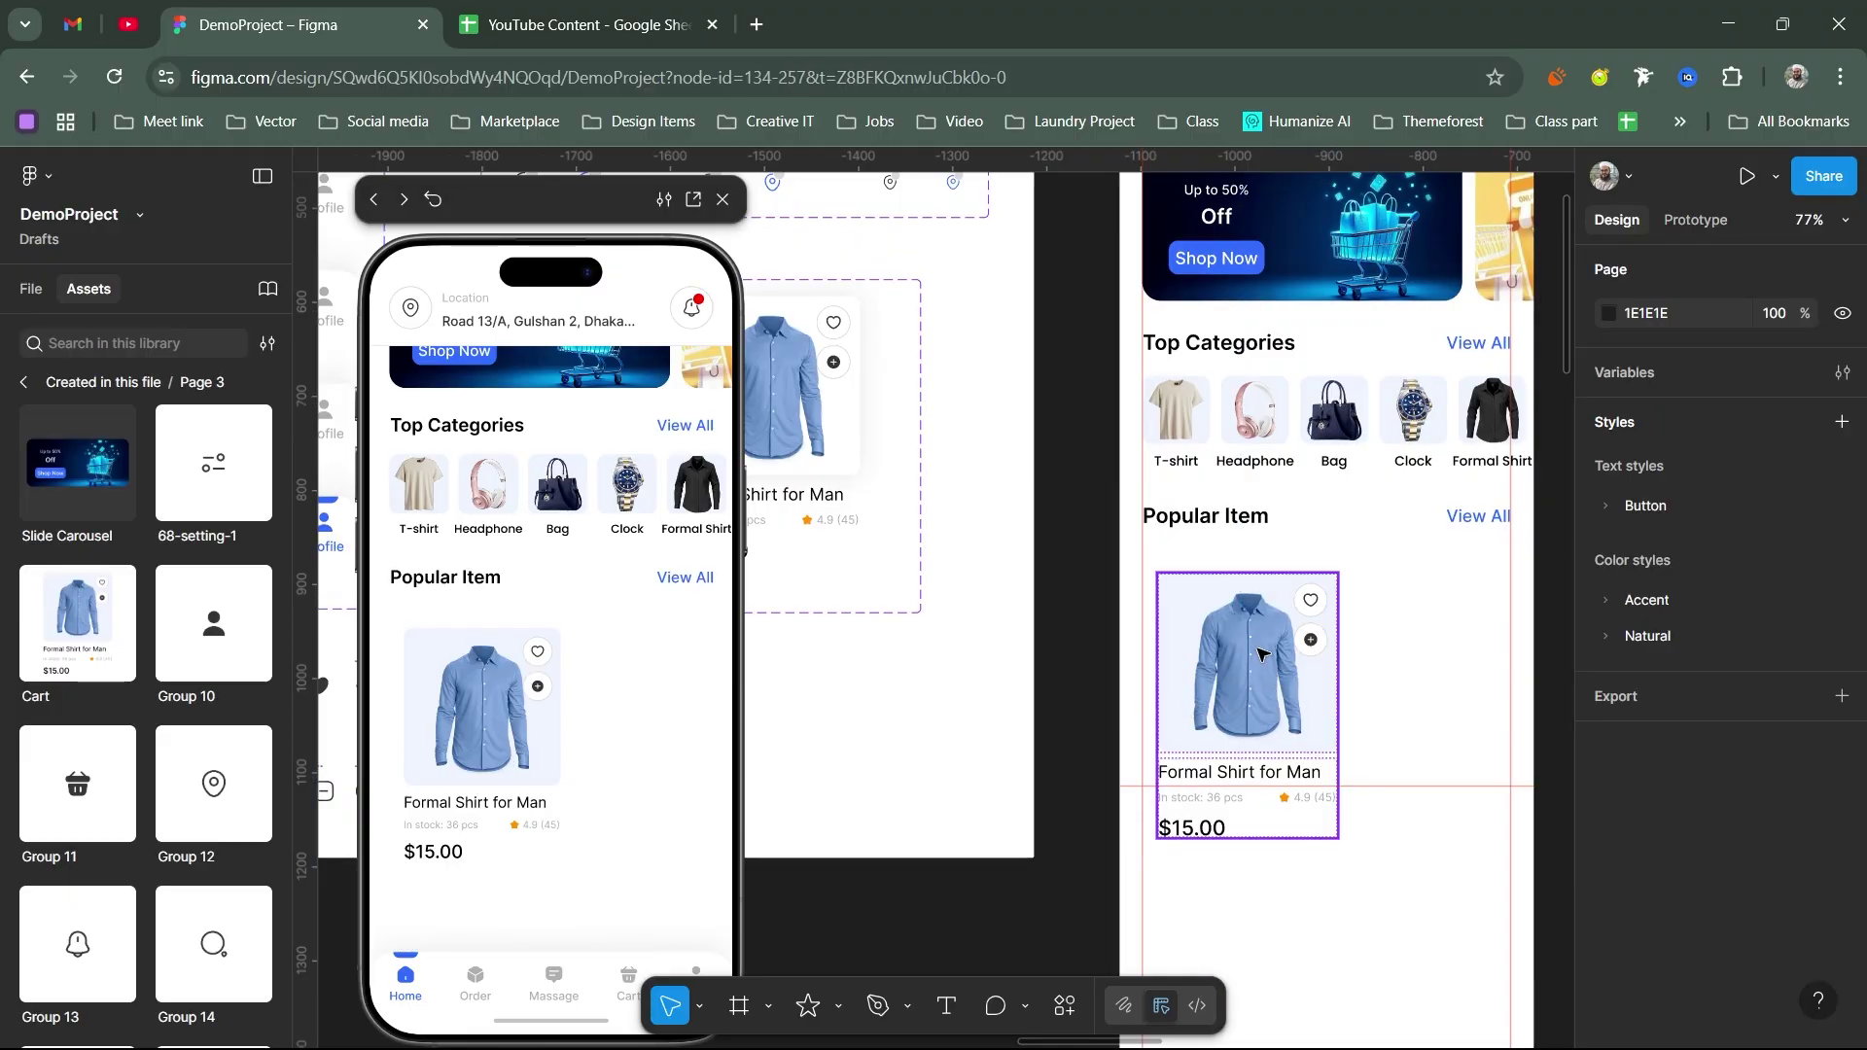
# Step: Move the Cart instance to X 24, Y 654 below the Popular Item heading and duplicate it into a 2-by-2 grid with 12 px gaps
pyautogui.moveTo(1264, 649); pyautogui.dragTo(1260, 648)
pyautogui.keyDown('shift'); pyautogui.click(1264, 526); pyautogui.keyUp('shift')
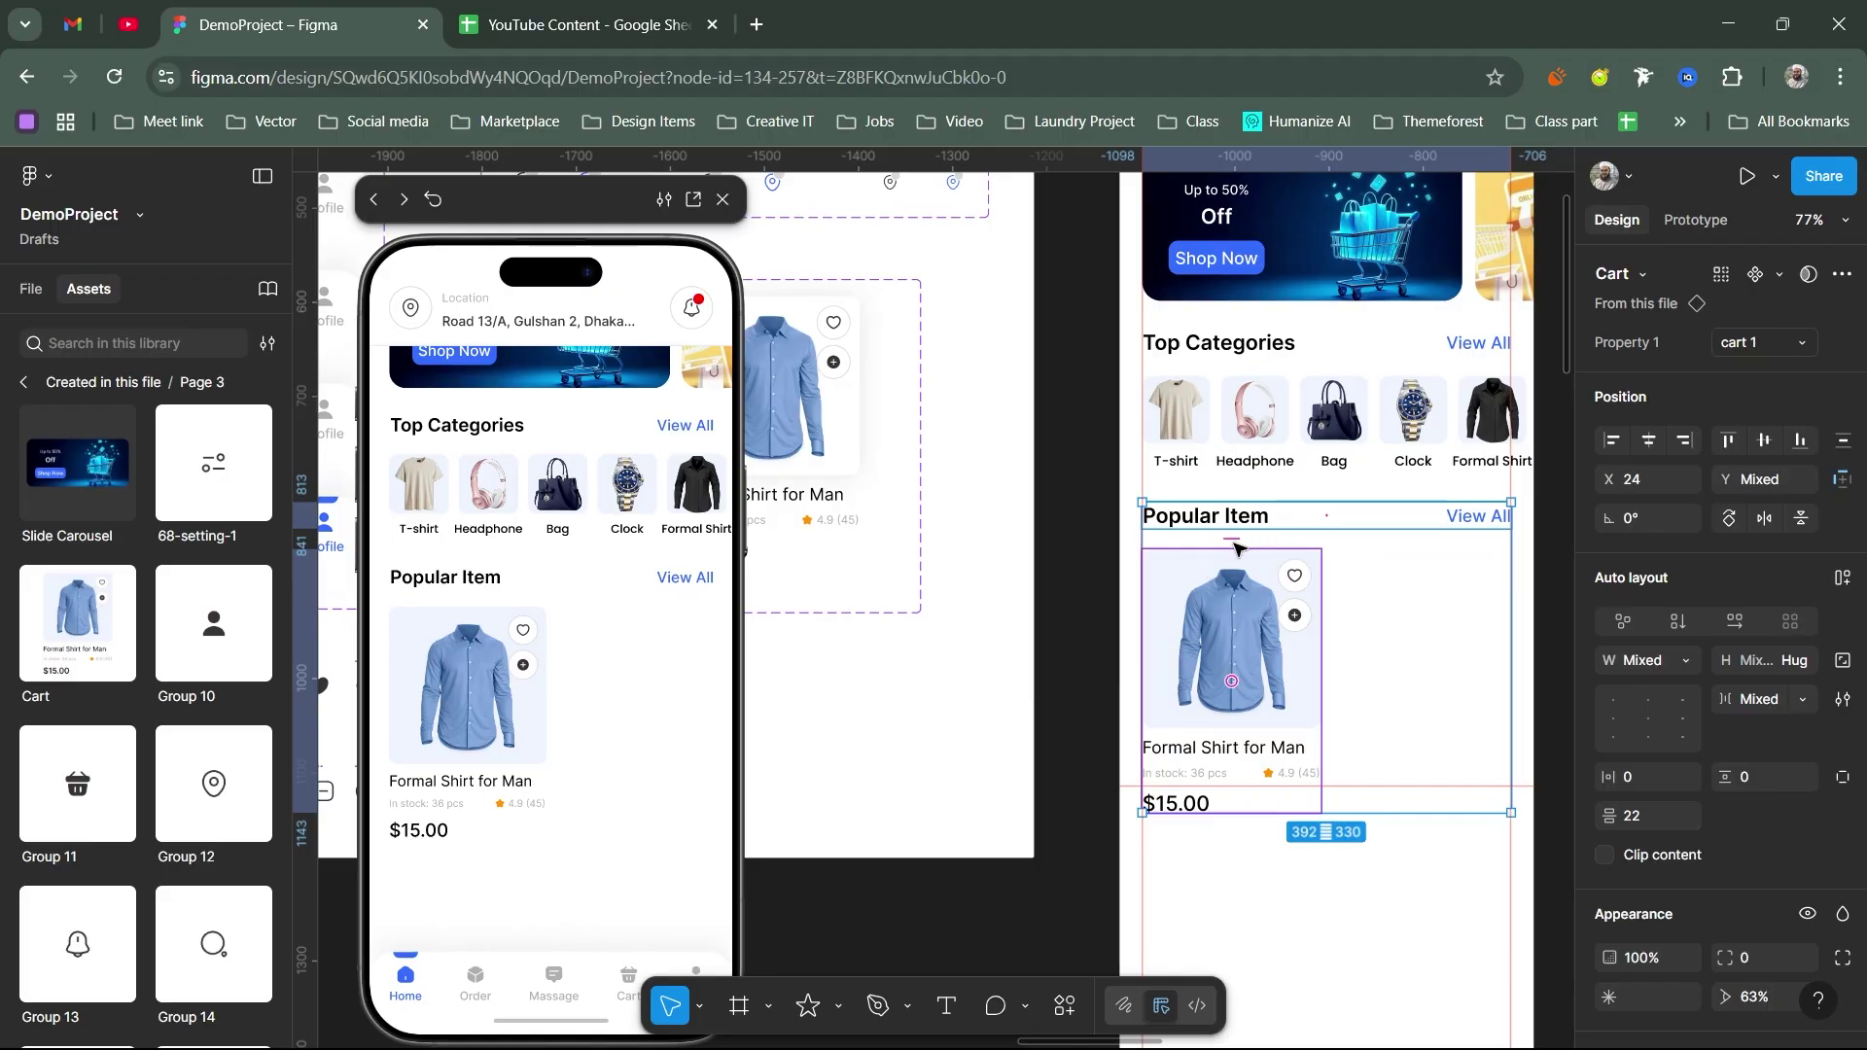
pyautogui.scroll(-1, 1232, 633)
pyautogui.hscroll(1, 1232, 632)
pyautogui.click(1130, 556)
pyautogui.moveTo(1128, 559); pyautogui.dragTo(1313, 792)
pyautogui.hotkey('ctrl', 'a')
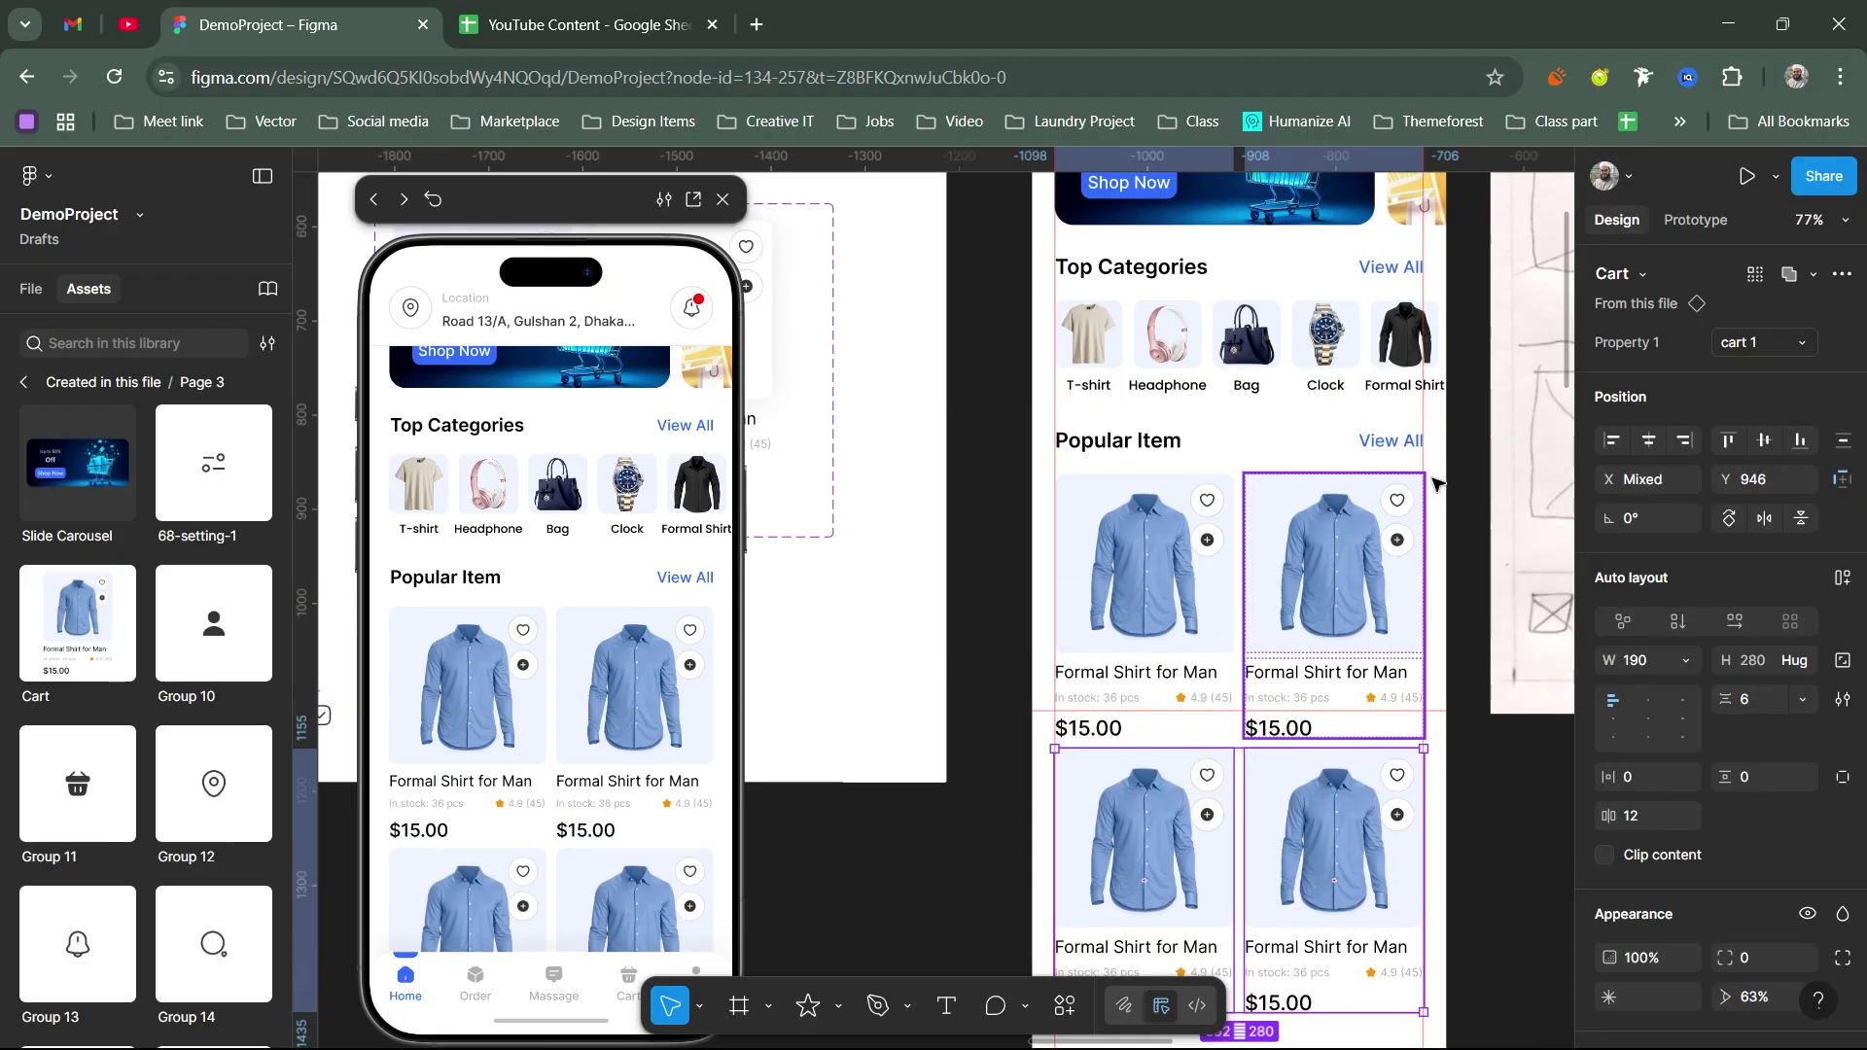
# Step: Examine how the Popular Item card grid scrolls with the rest of the Home screen in the prototype preview
pyautogui.click(1201, 527)
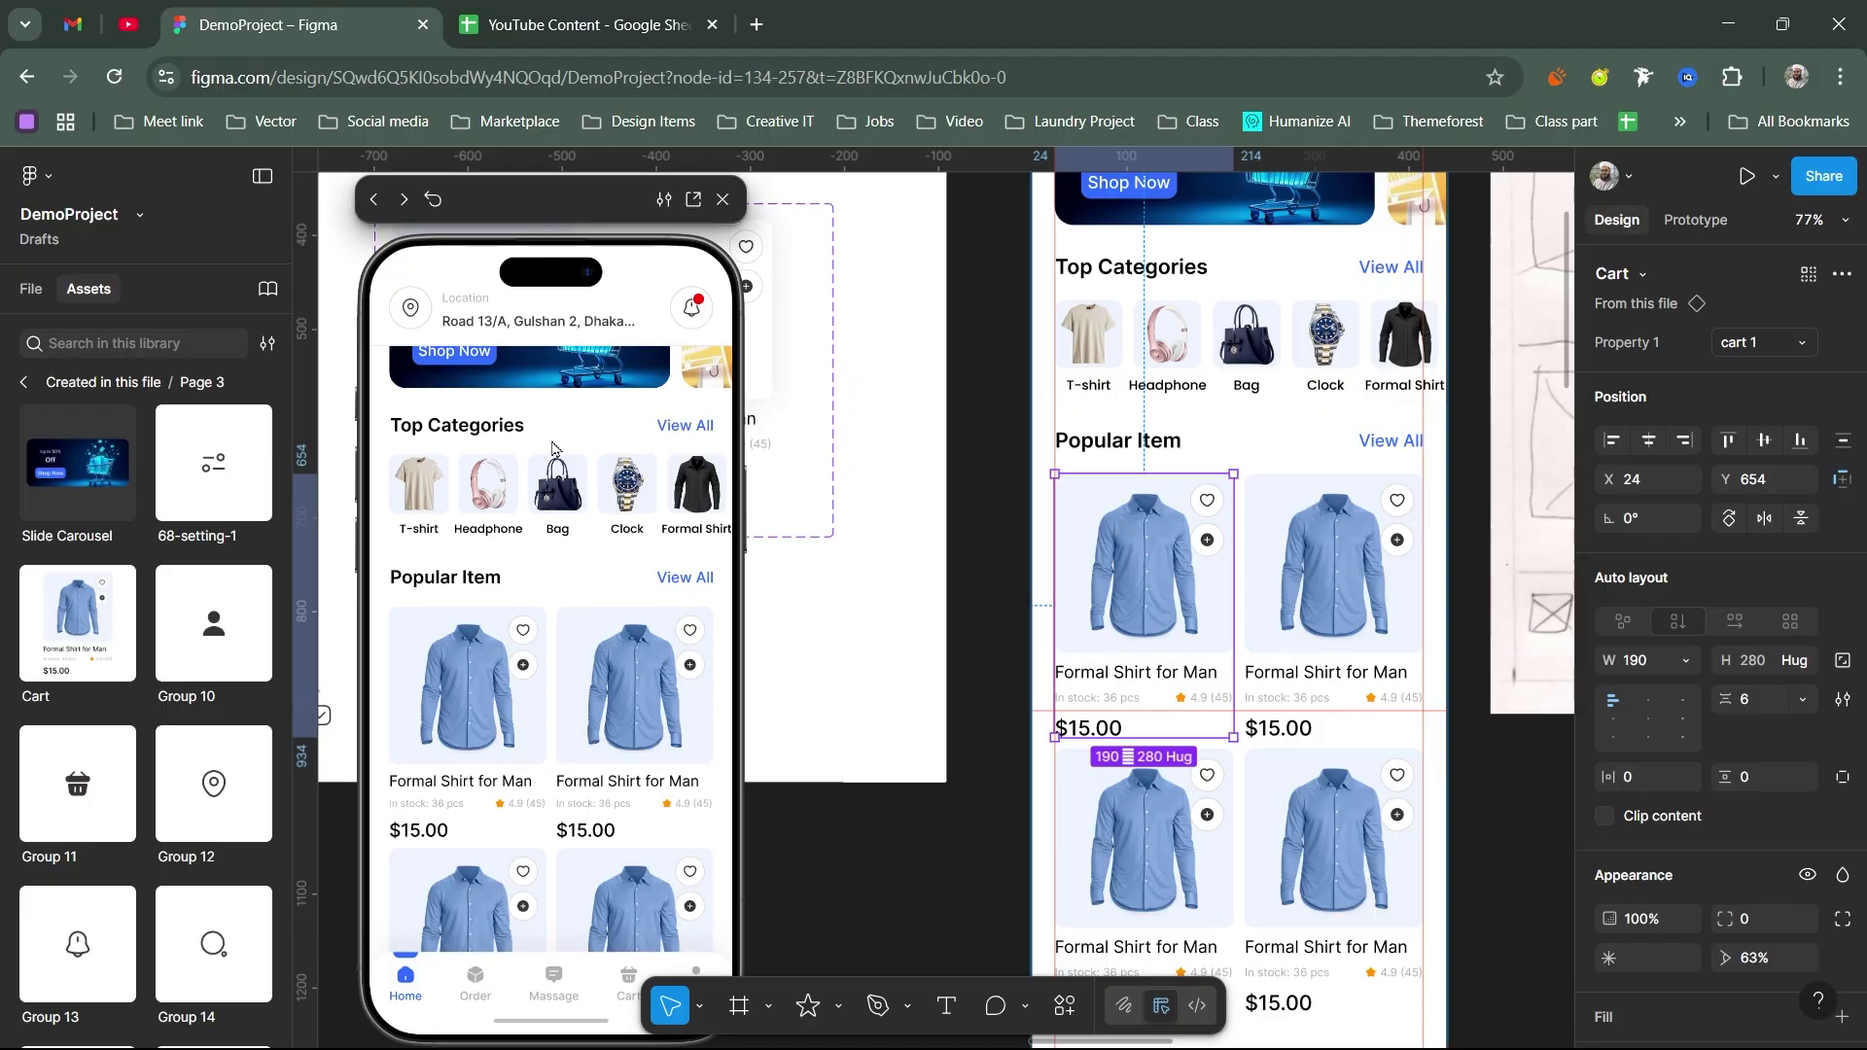
pyautogui.scroll(2, 584, 739)
pyautogui.scroll(-4, 507, 627)
pyautogui.scroll(-1, 516, 584)
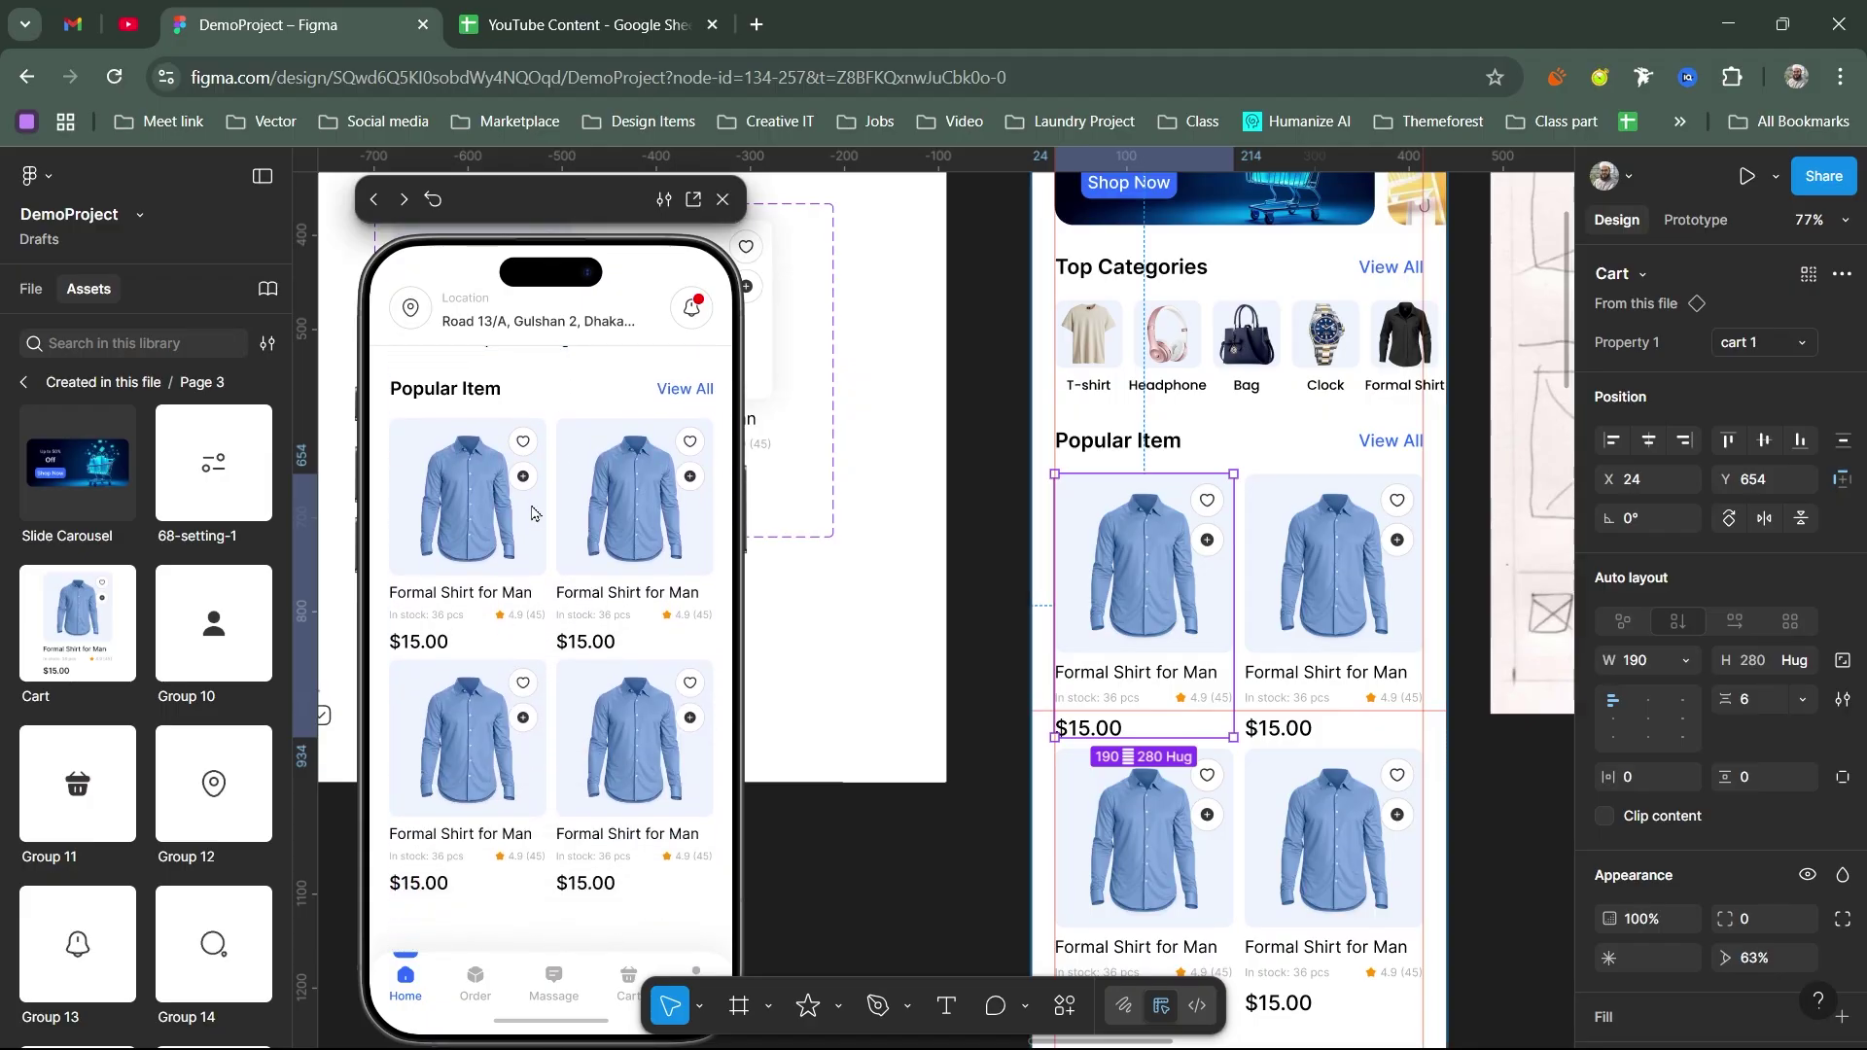
pyautogui.scroll(5, 525, 739)
pyautogui.scroll(-4, 535, 759)
pyautogui.scroll(5, 545, 778)
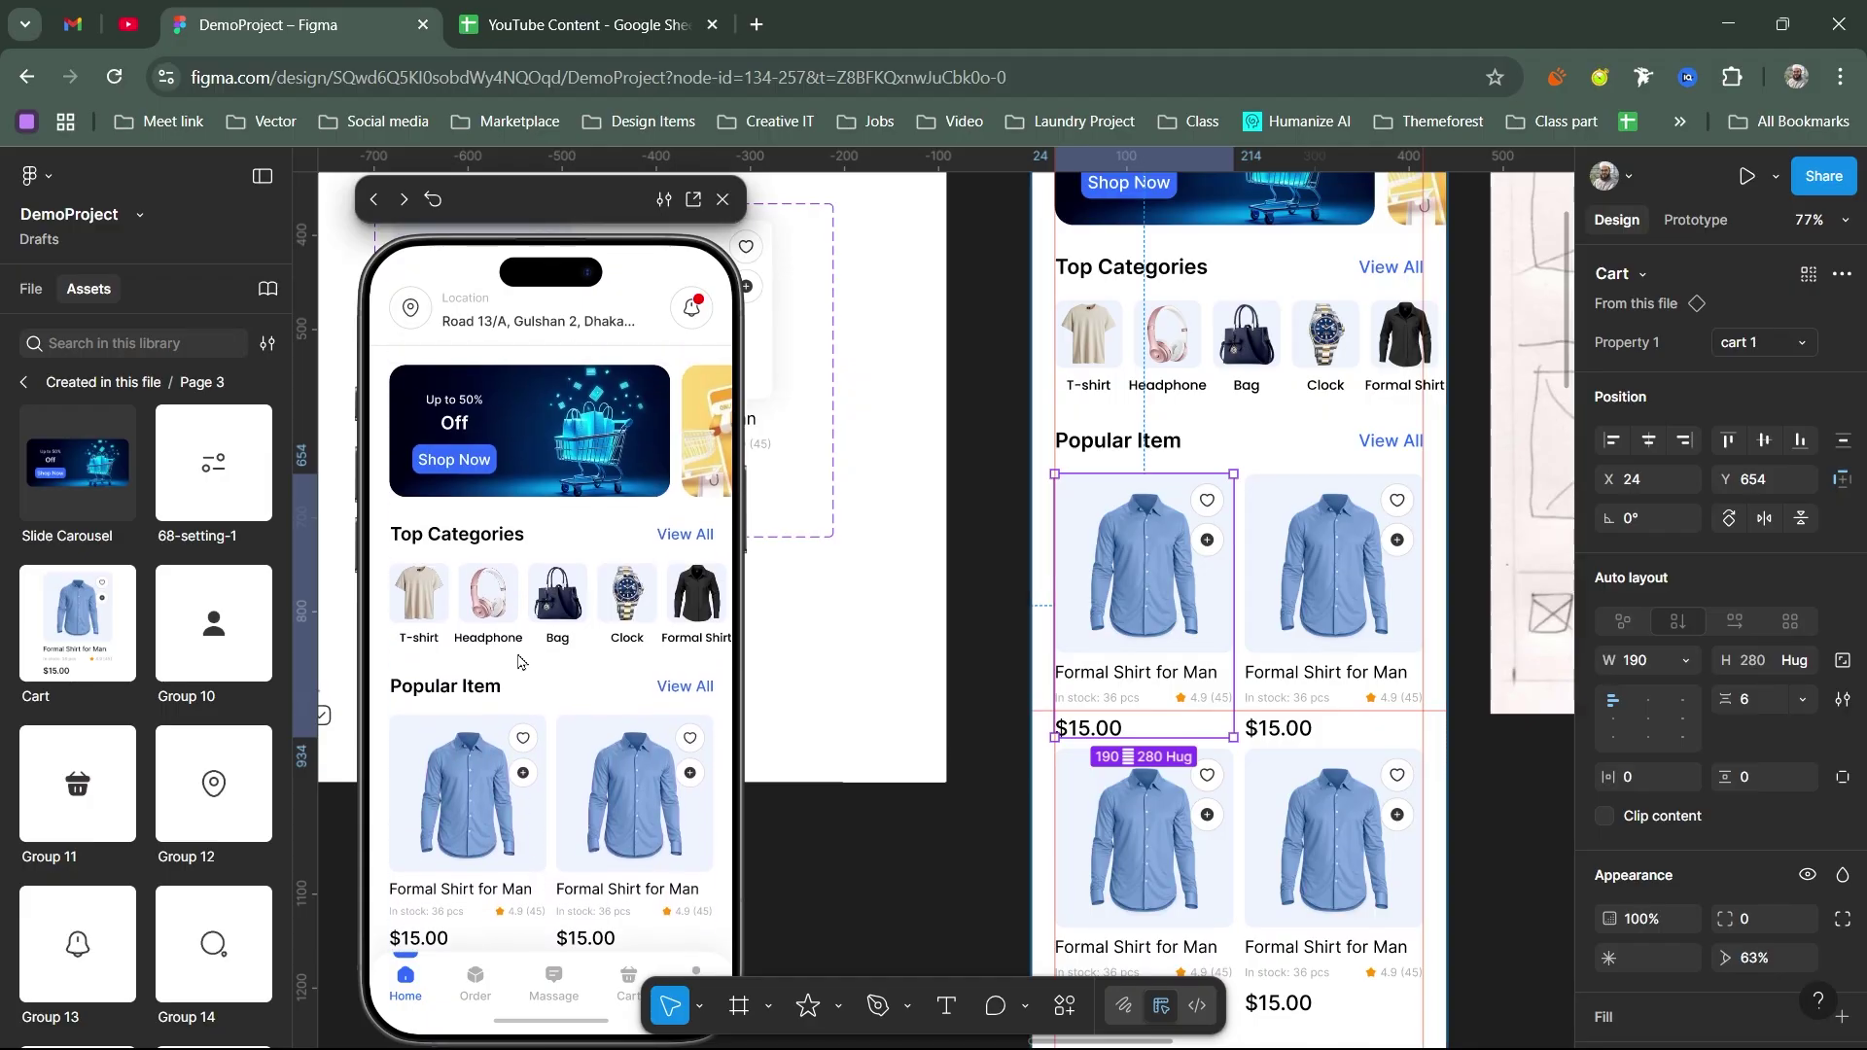
pyautogui.scroll(-2, 560, 810)
pyautogui.scroll(-3, 559, 778)
pyautogui.scroll(6, 569, 633)
pyautogui.scroll(-6, 584, 486)
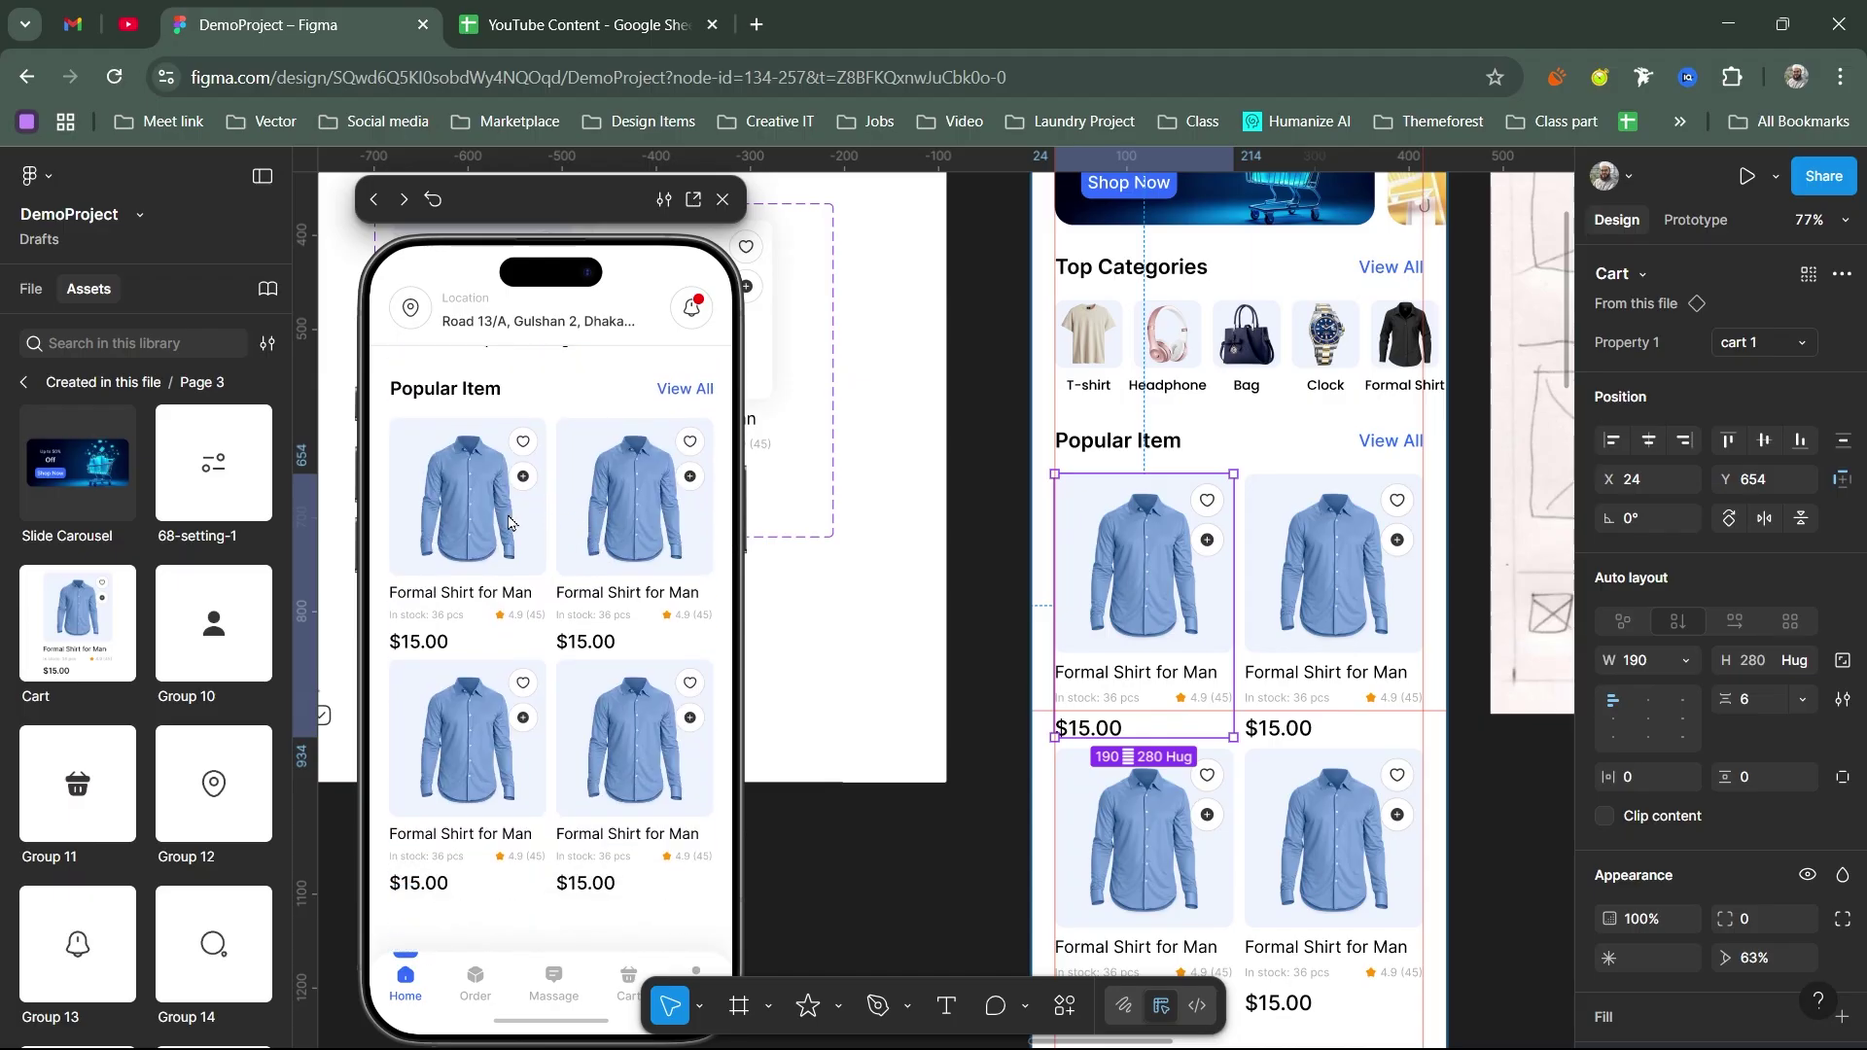
# Step: Switch the second product card in the first row to the Cart 2 variant
pyautogui.click(1261, 541)
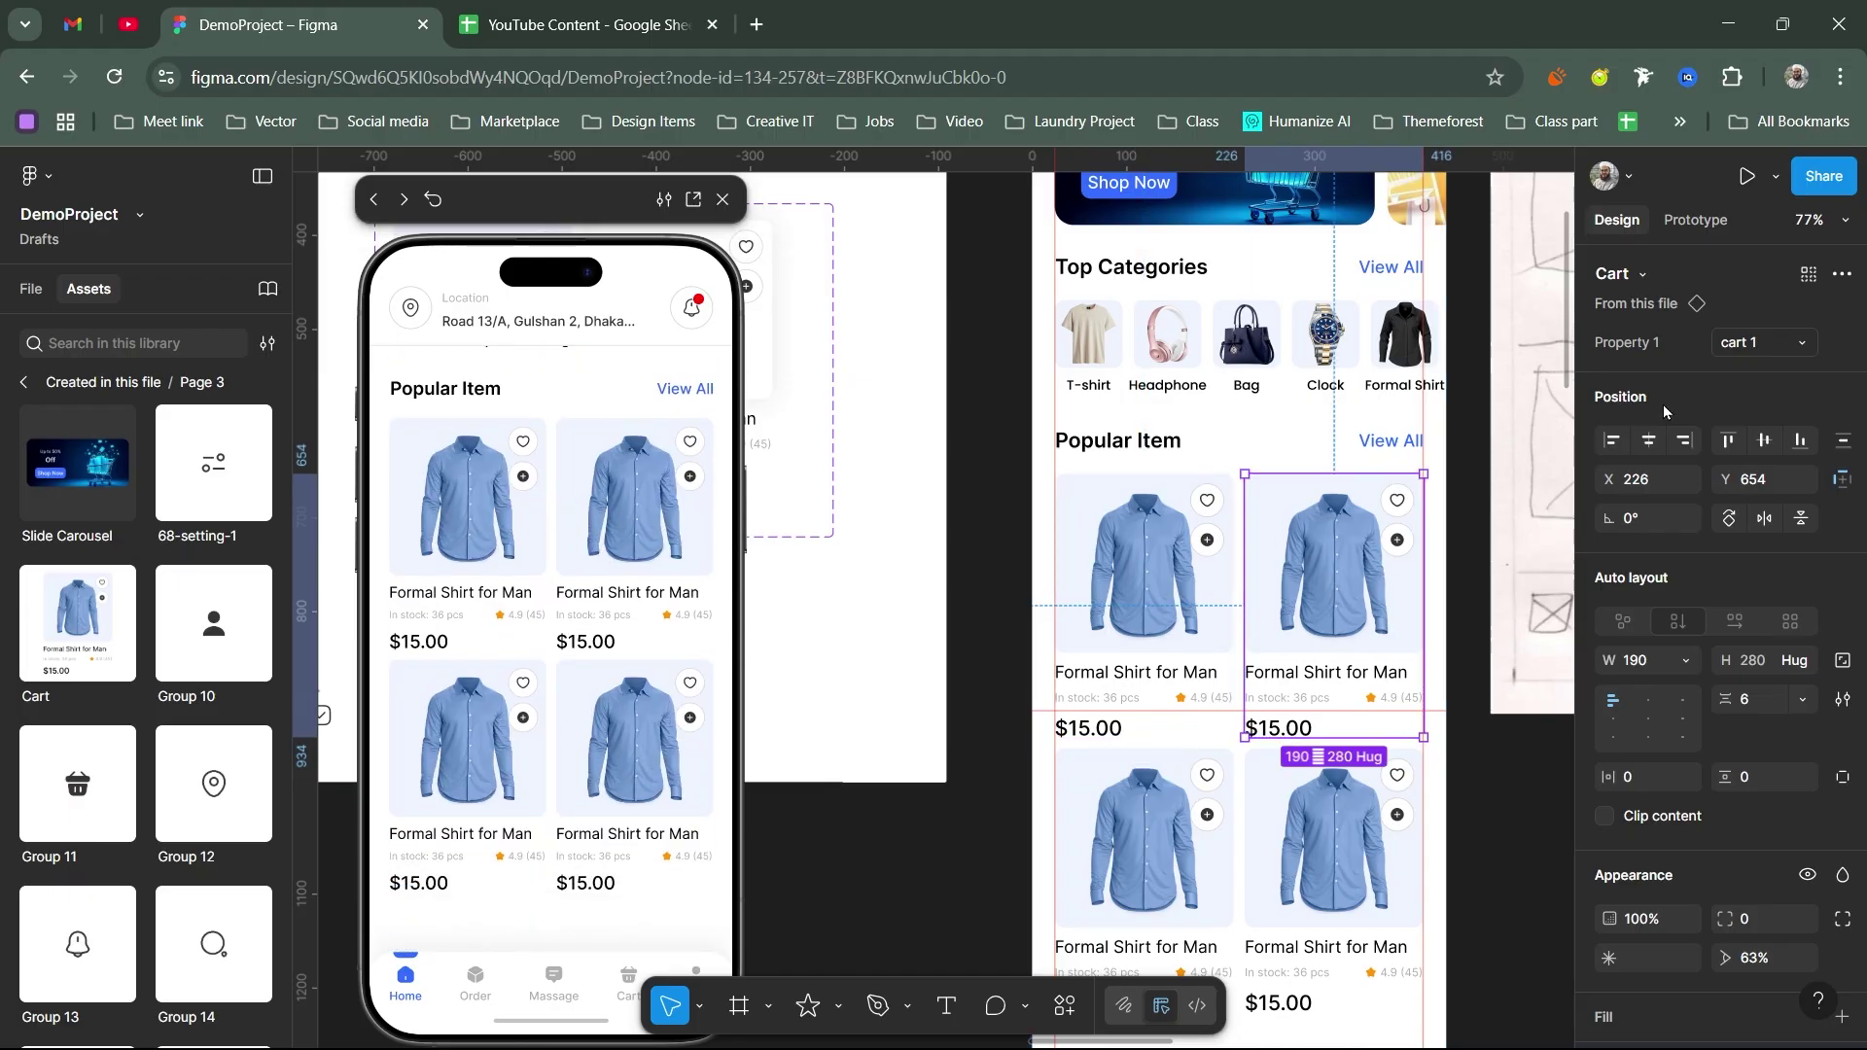
pyautogui.click(1763, 342)
pyautogui.click(1642, 375)
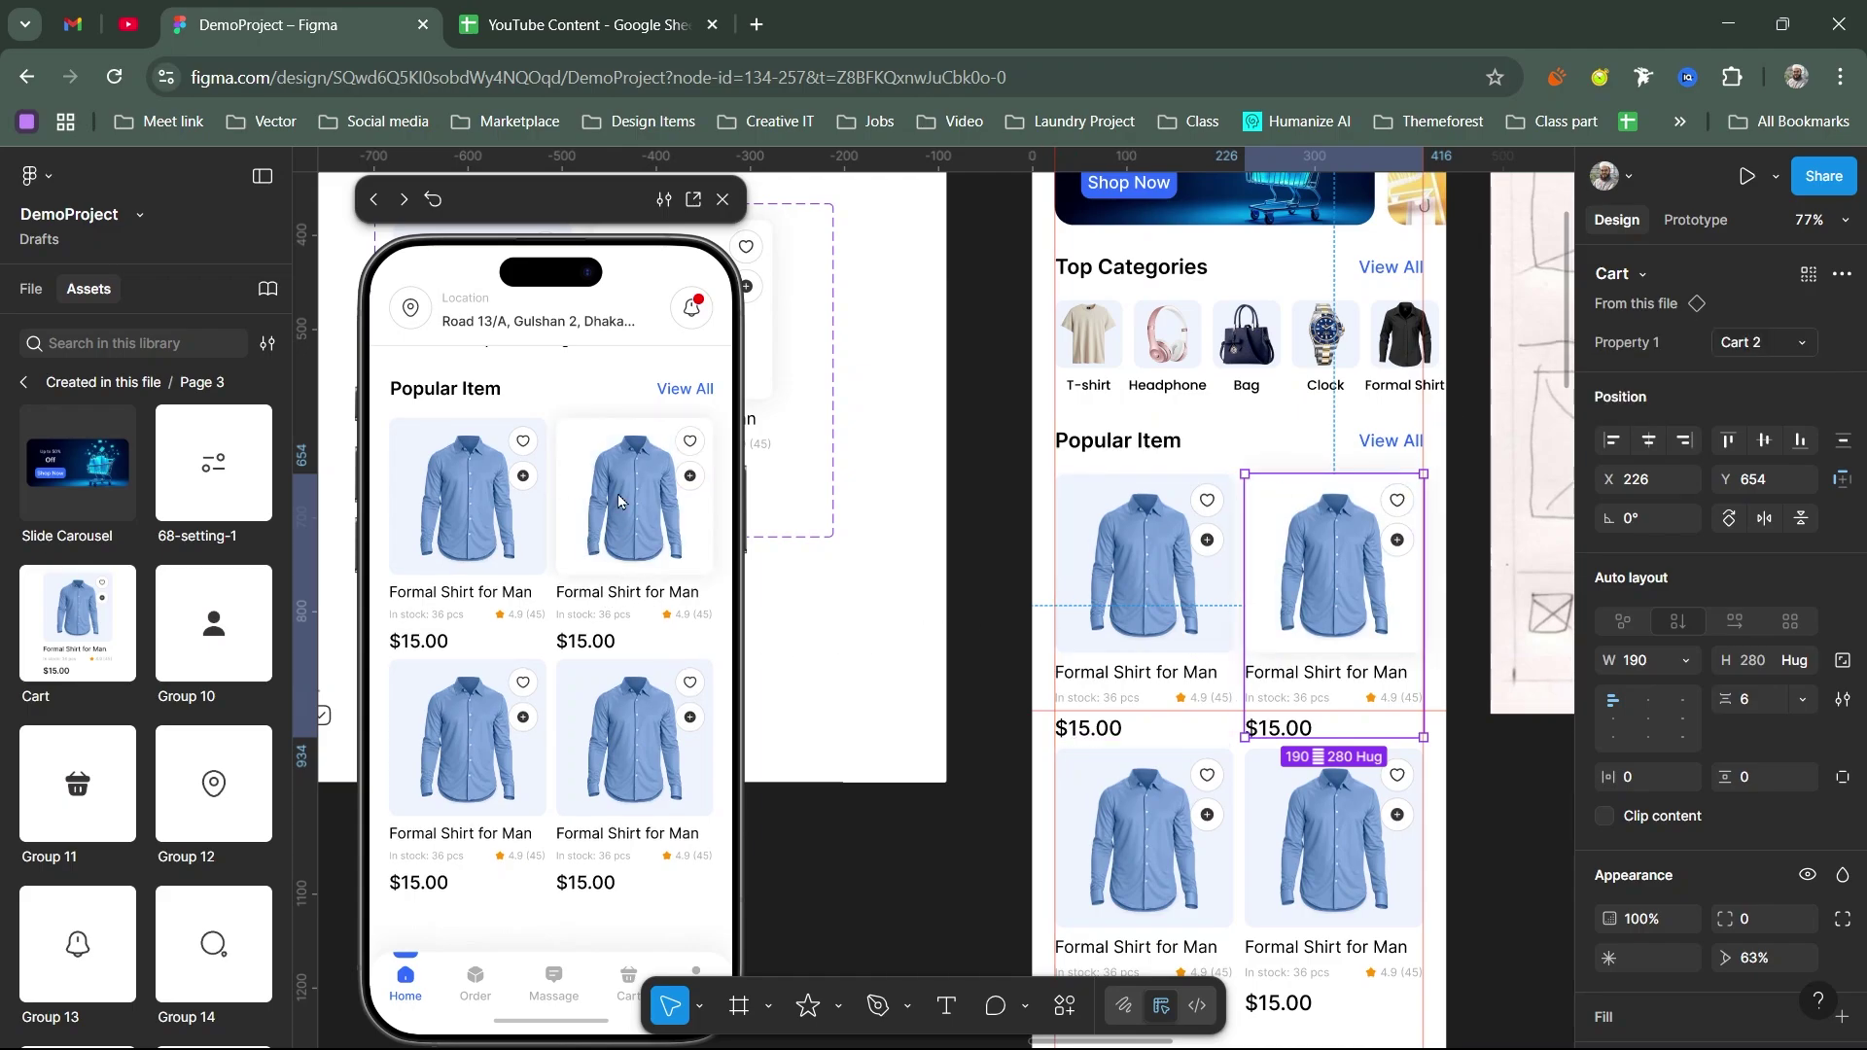
# Step: Try the Cart 2 variant on the other three product cards, and set them back to cart 1
pyautogui.click(1159, 566)
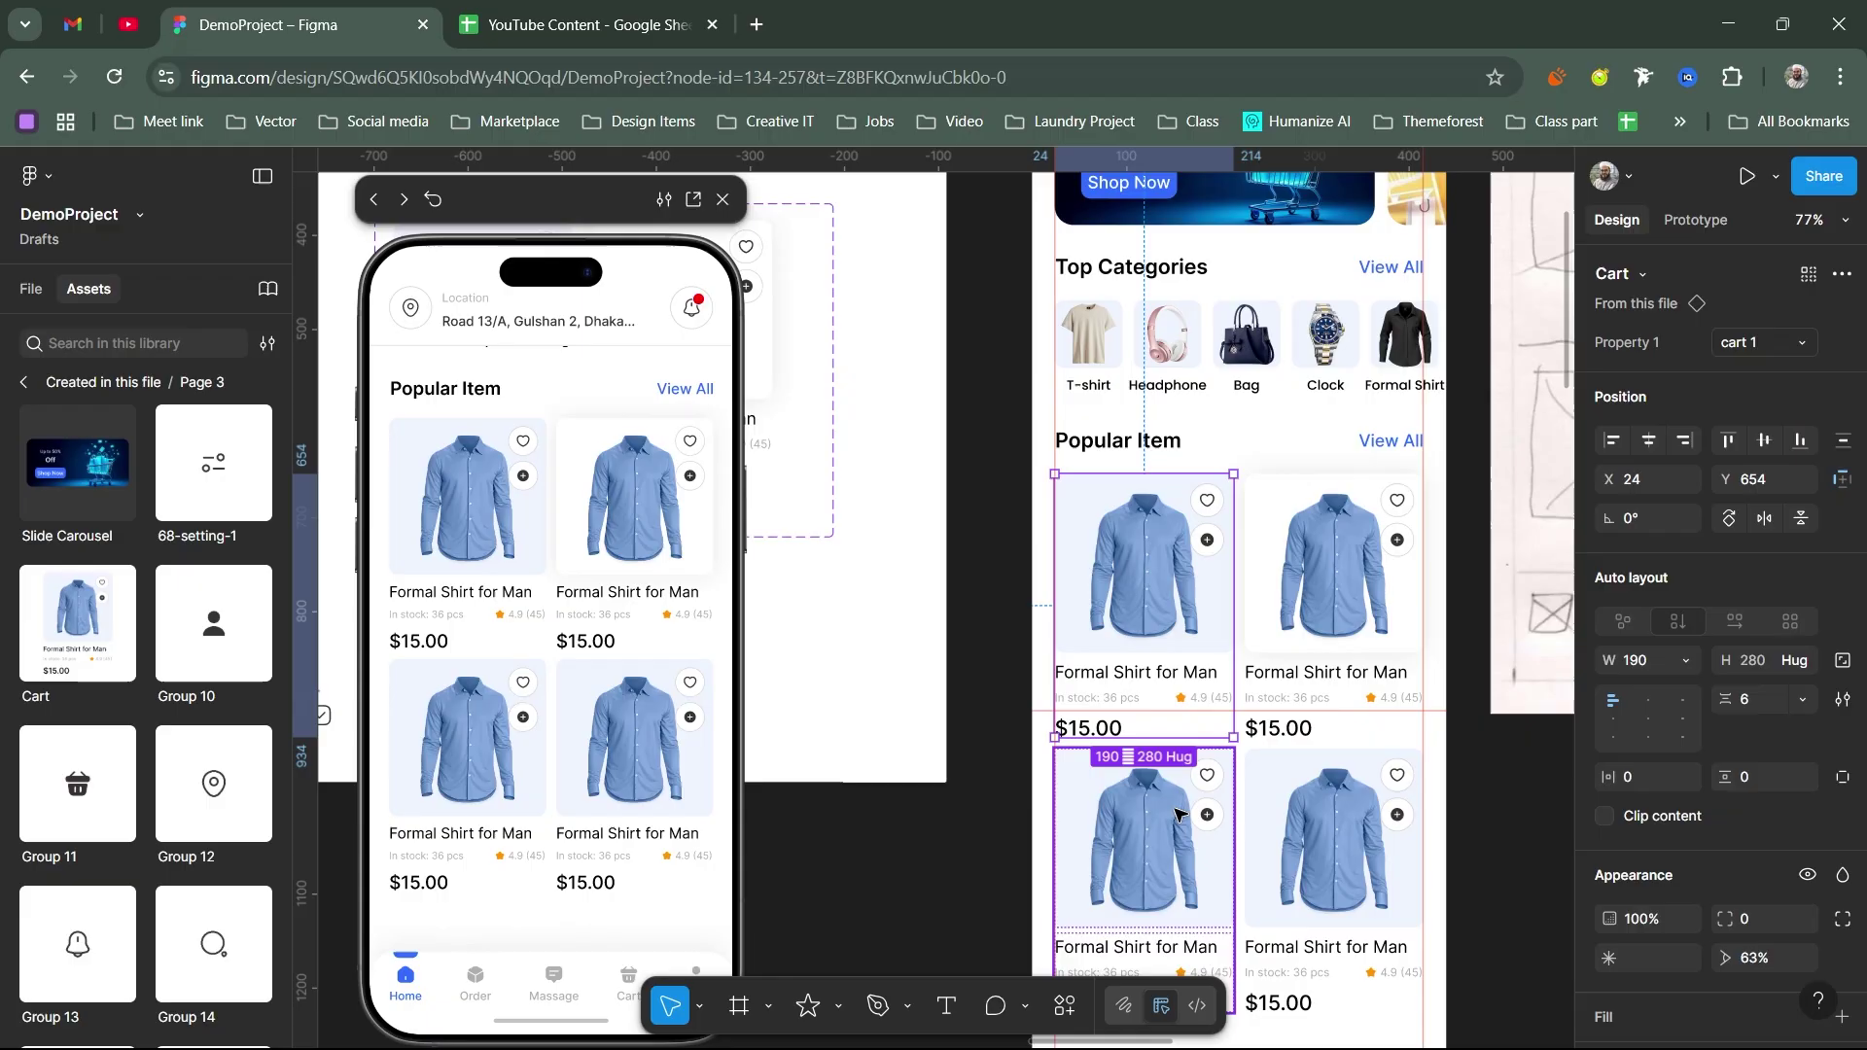
pyautogui.hotkey('ctrl', 'a')
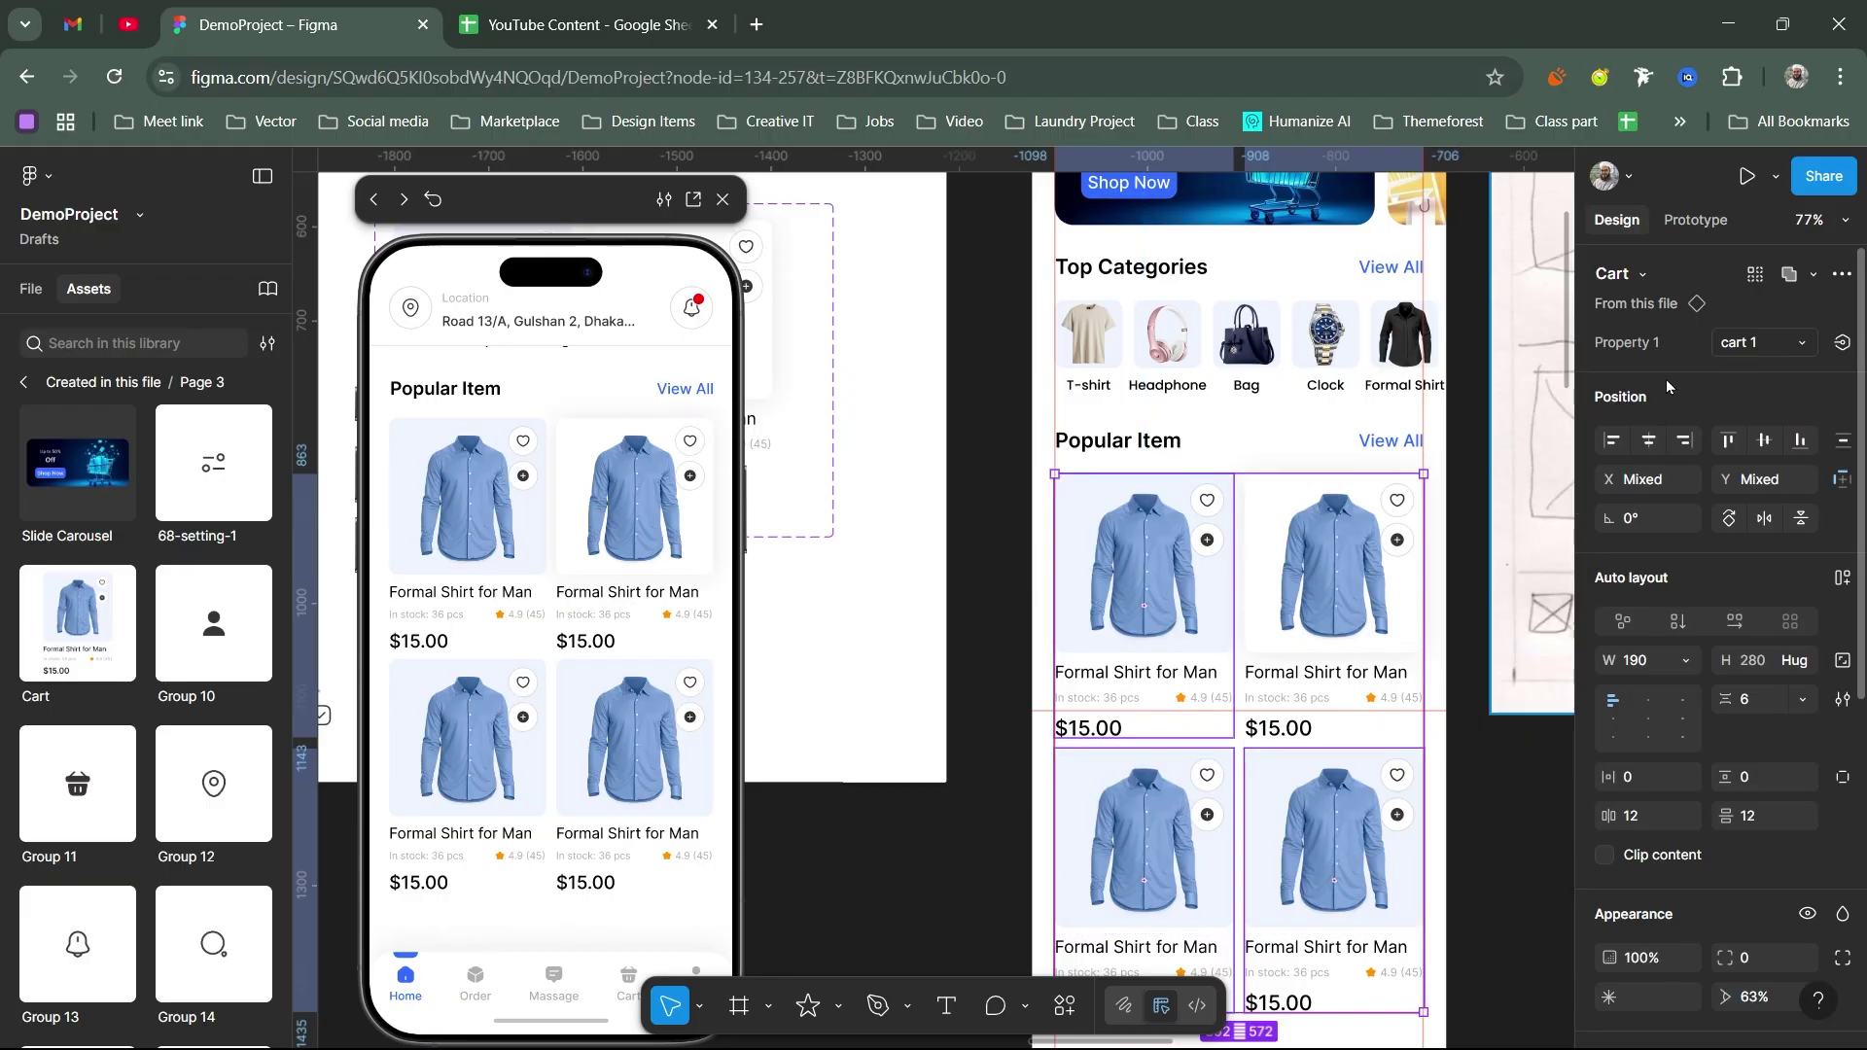
pyautogui.click(1751, 342)
pyautogui.click(1643, 378)
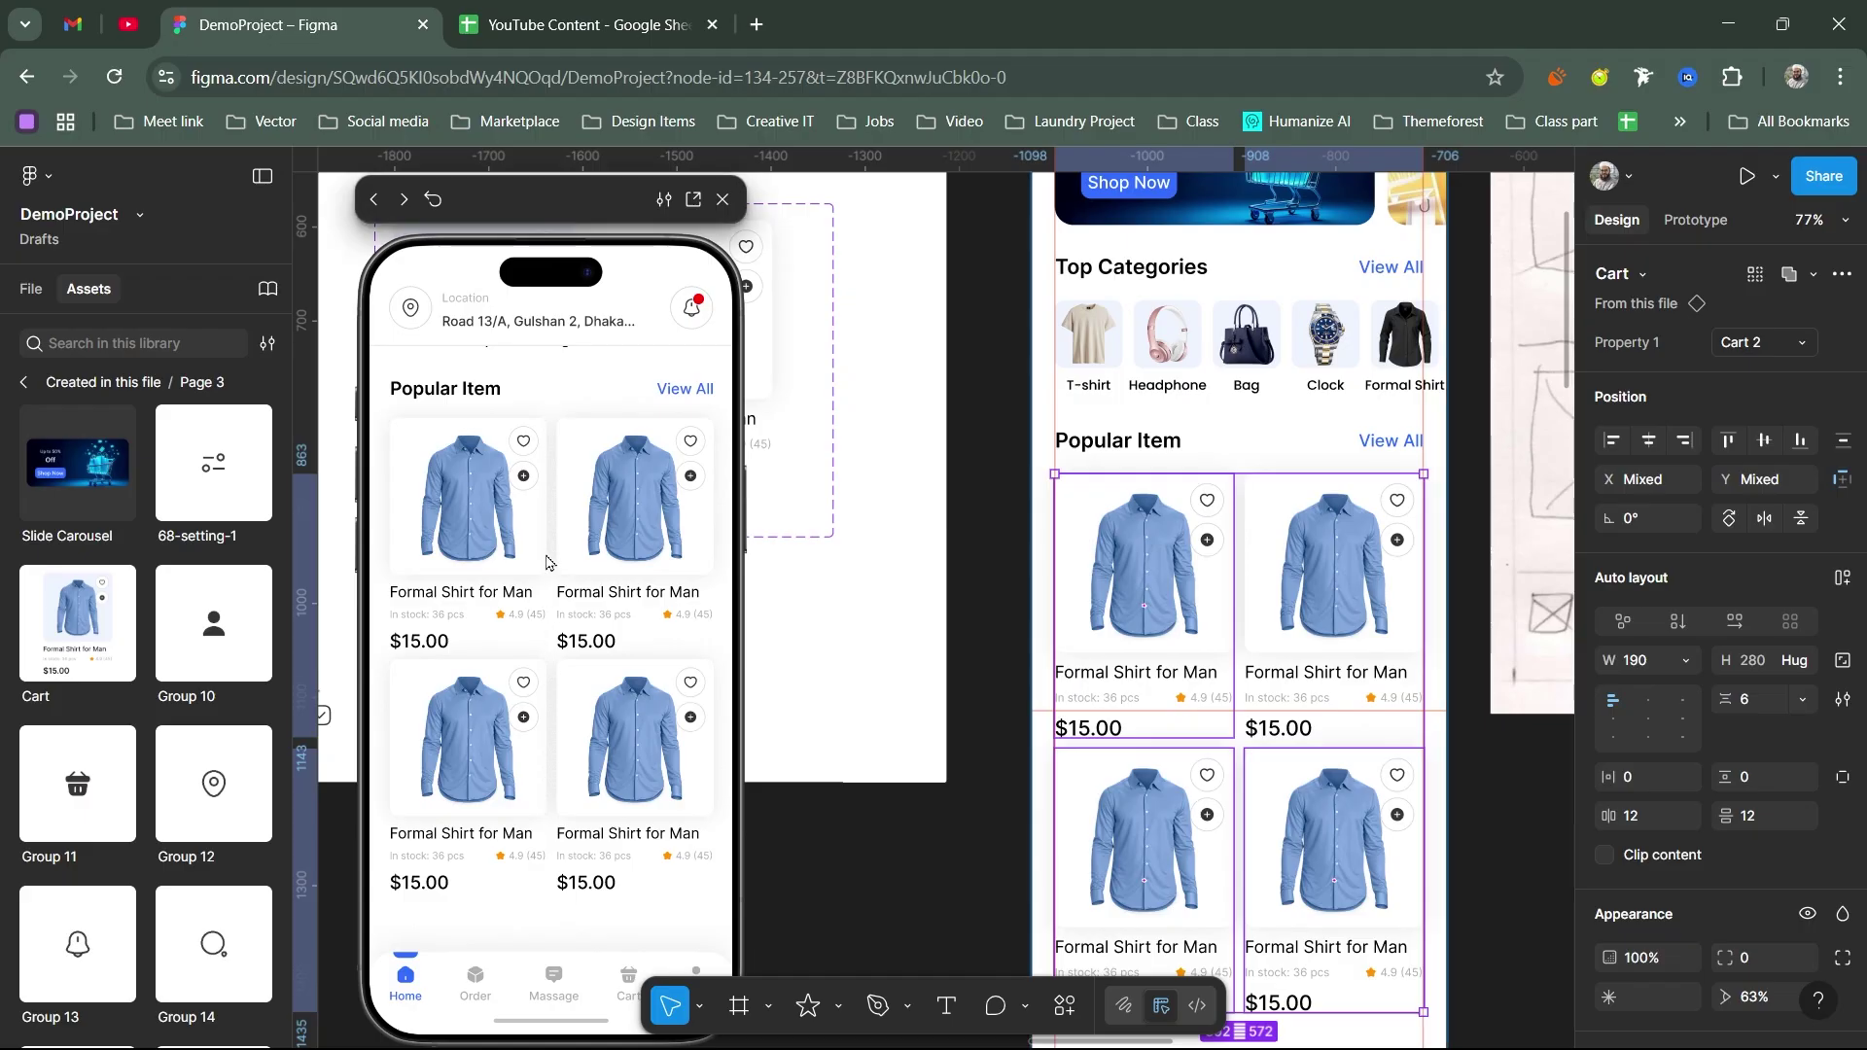
pyautogui.scroll(3, 515, 720)
pyautogui.scroll(-3, 477, 639)
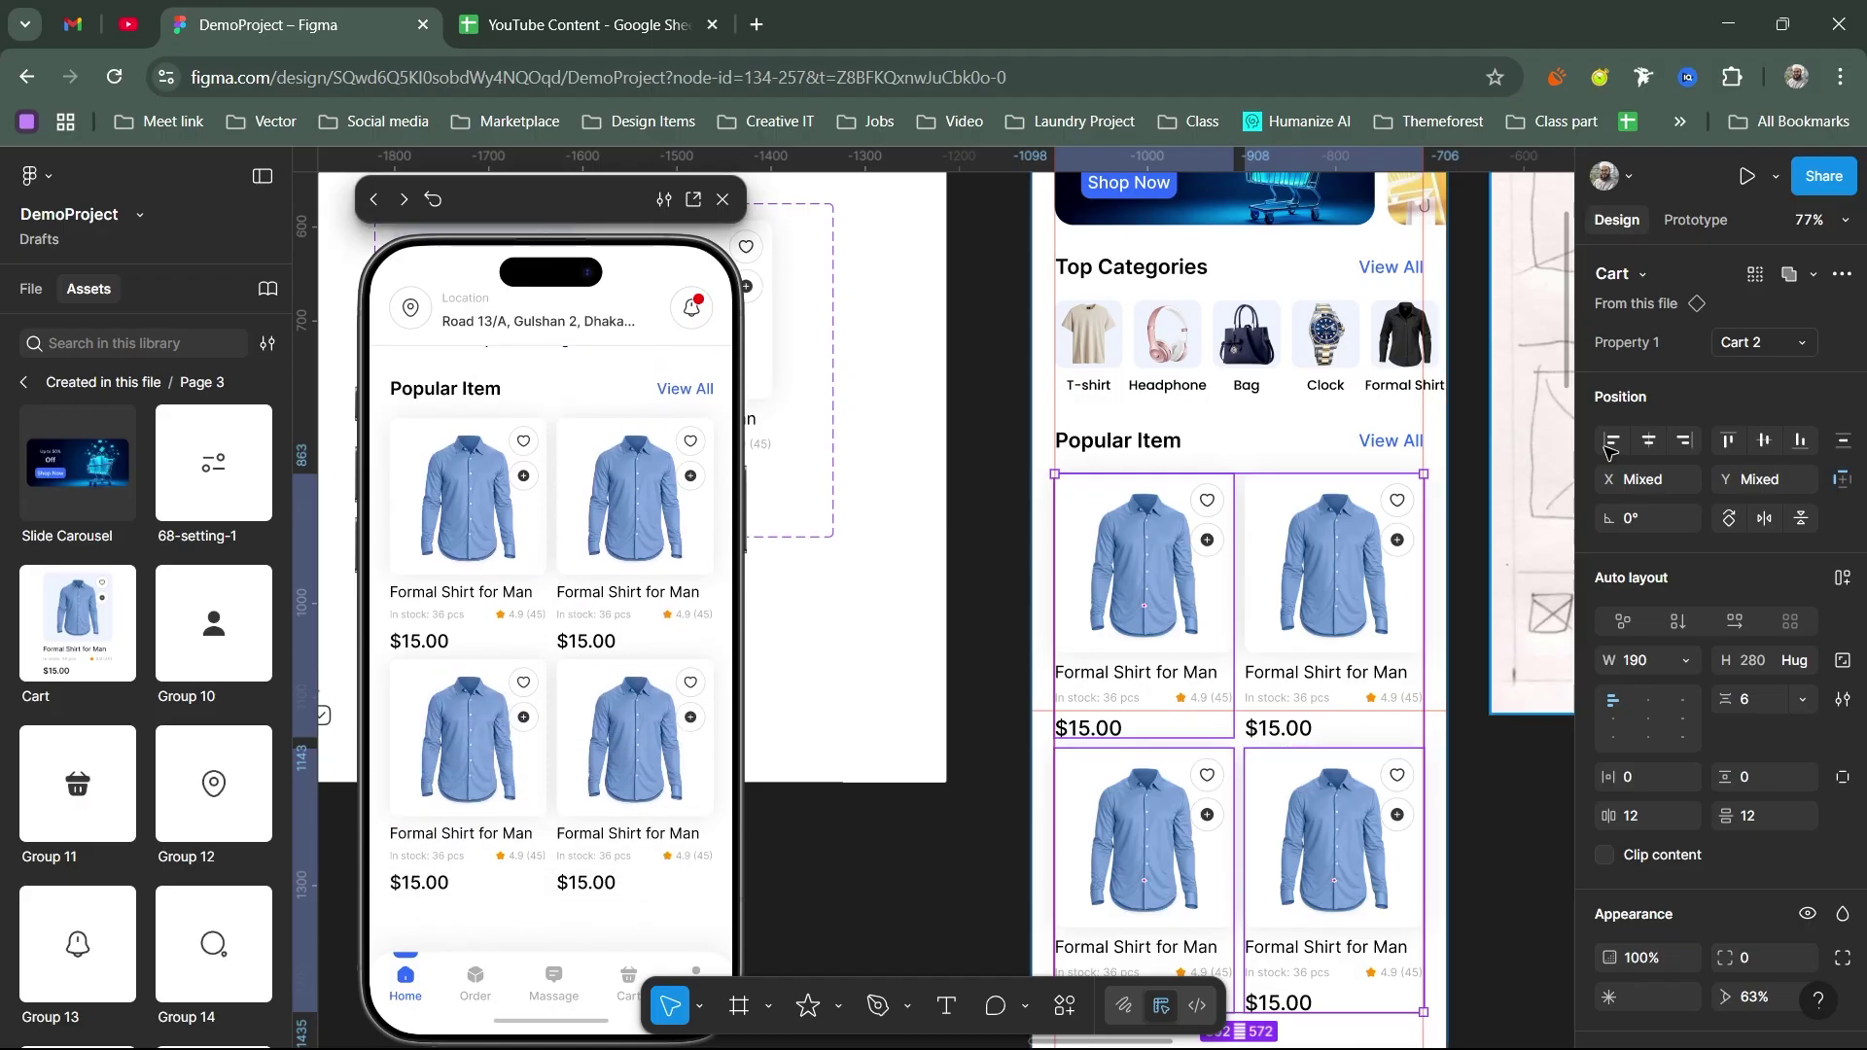
pyautogui.click(1750, 342)
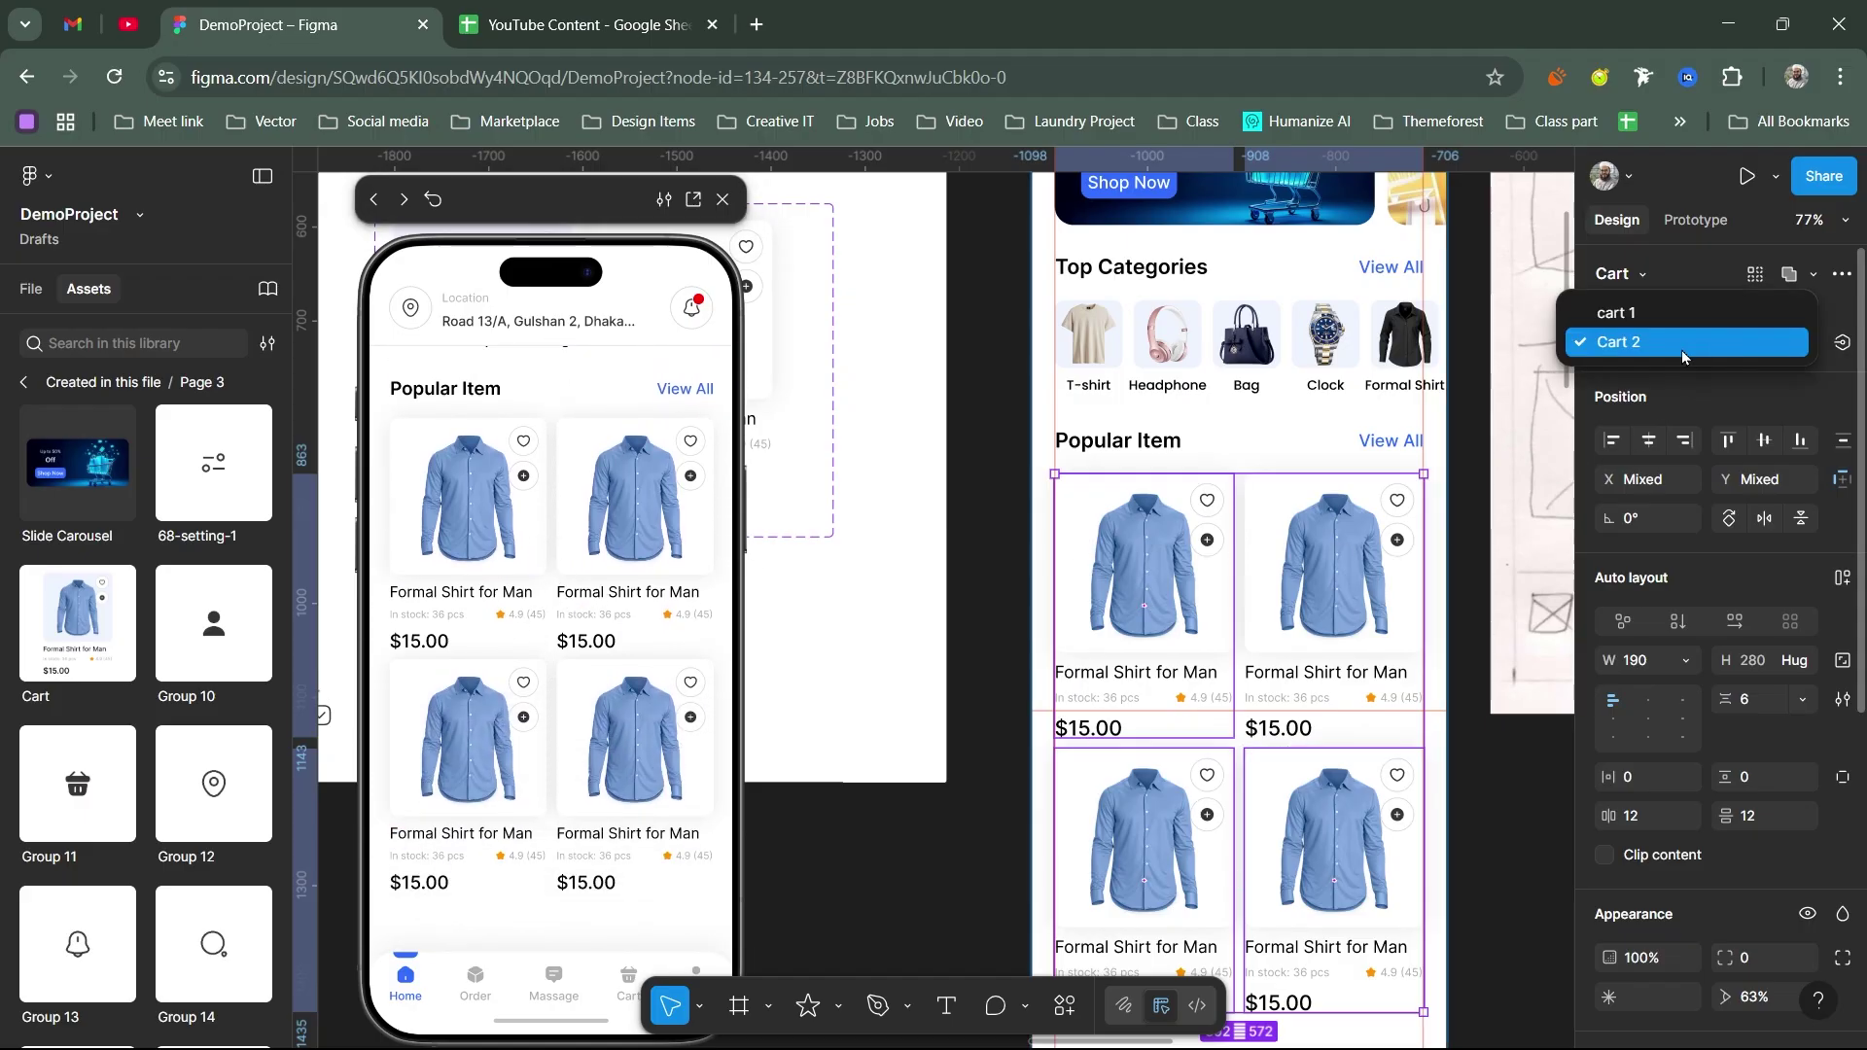
# Step: Replace the image of the second card in the first row with 4-black-dress-shirt-png-image
pyautogui.click(1304, 545)
pyautogui.click(1333, 550)
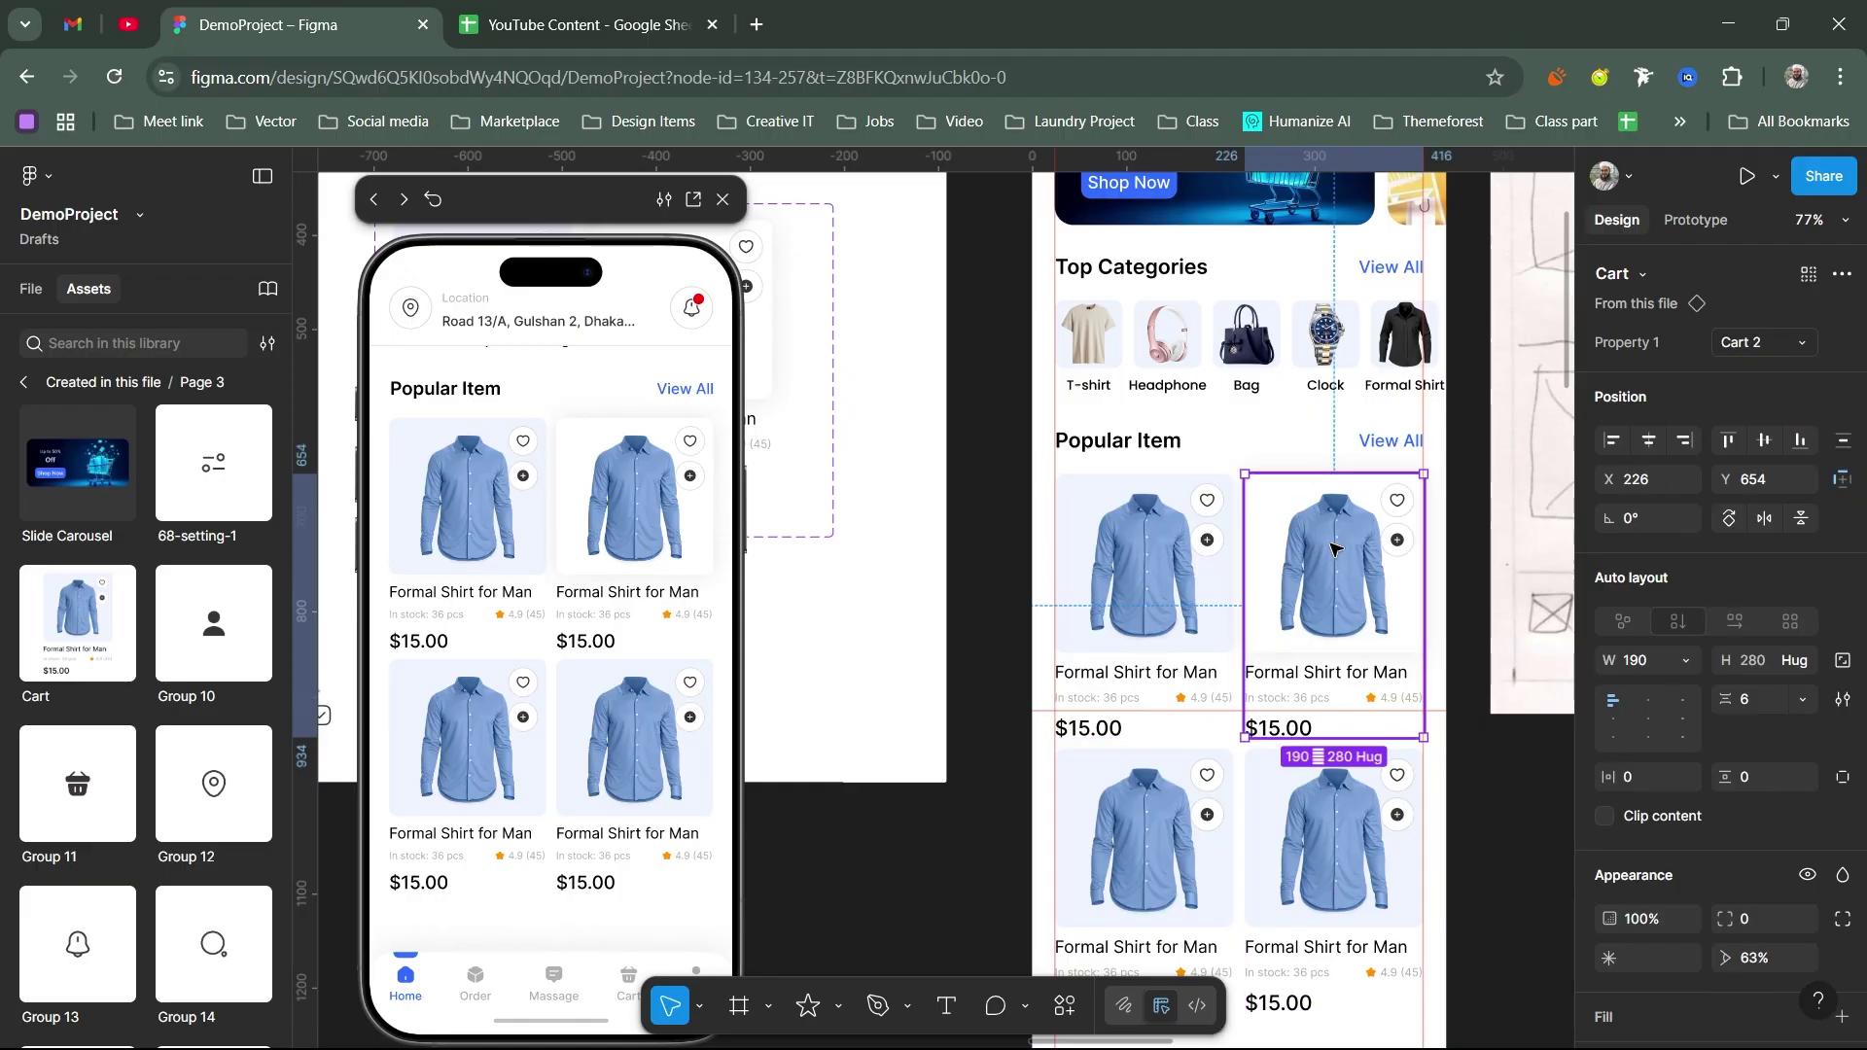
pyautogui.doubleClick(1332, 549)
pyautogui.click(1609, 759)
pyautogui.click(1429, 611)
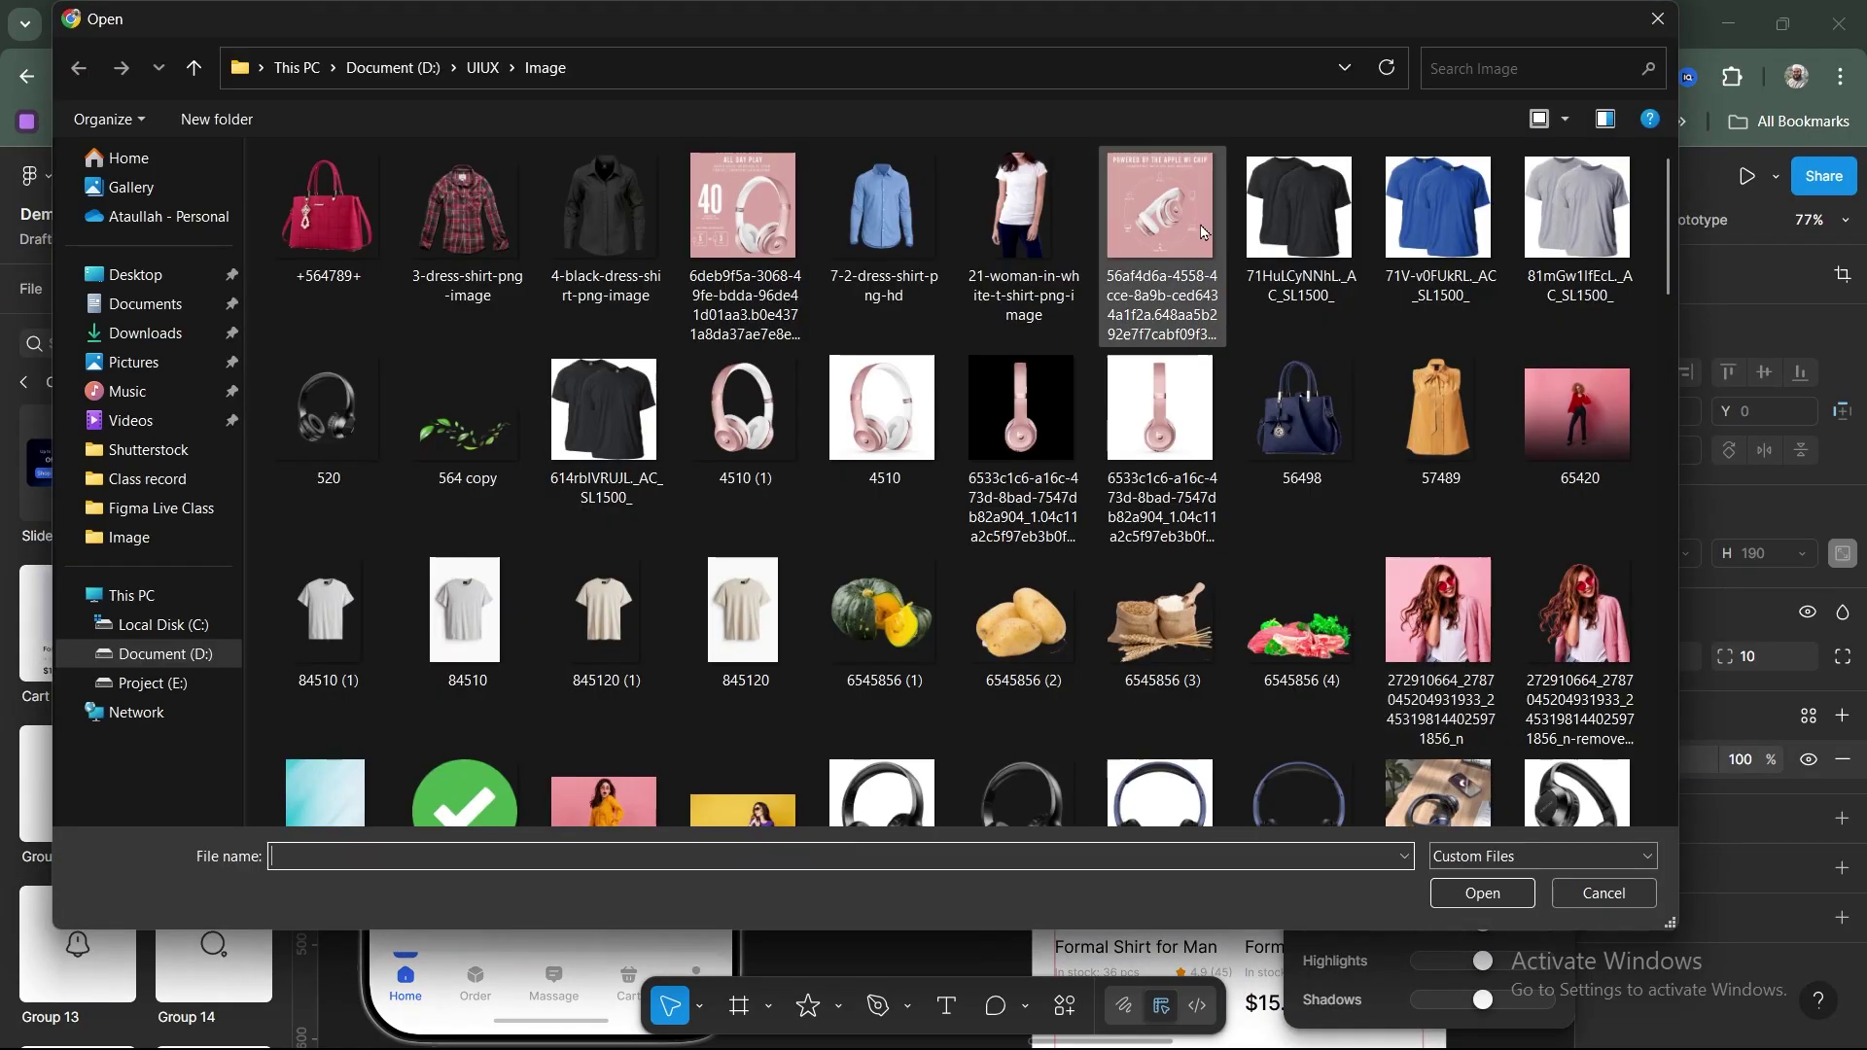
pyautogui.doubleClick(1299, 209)
pyautogui.click(1430, 610)
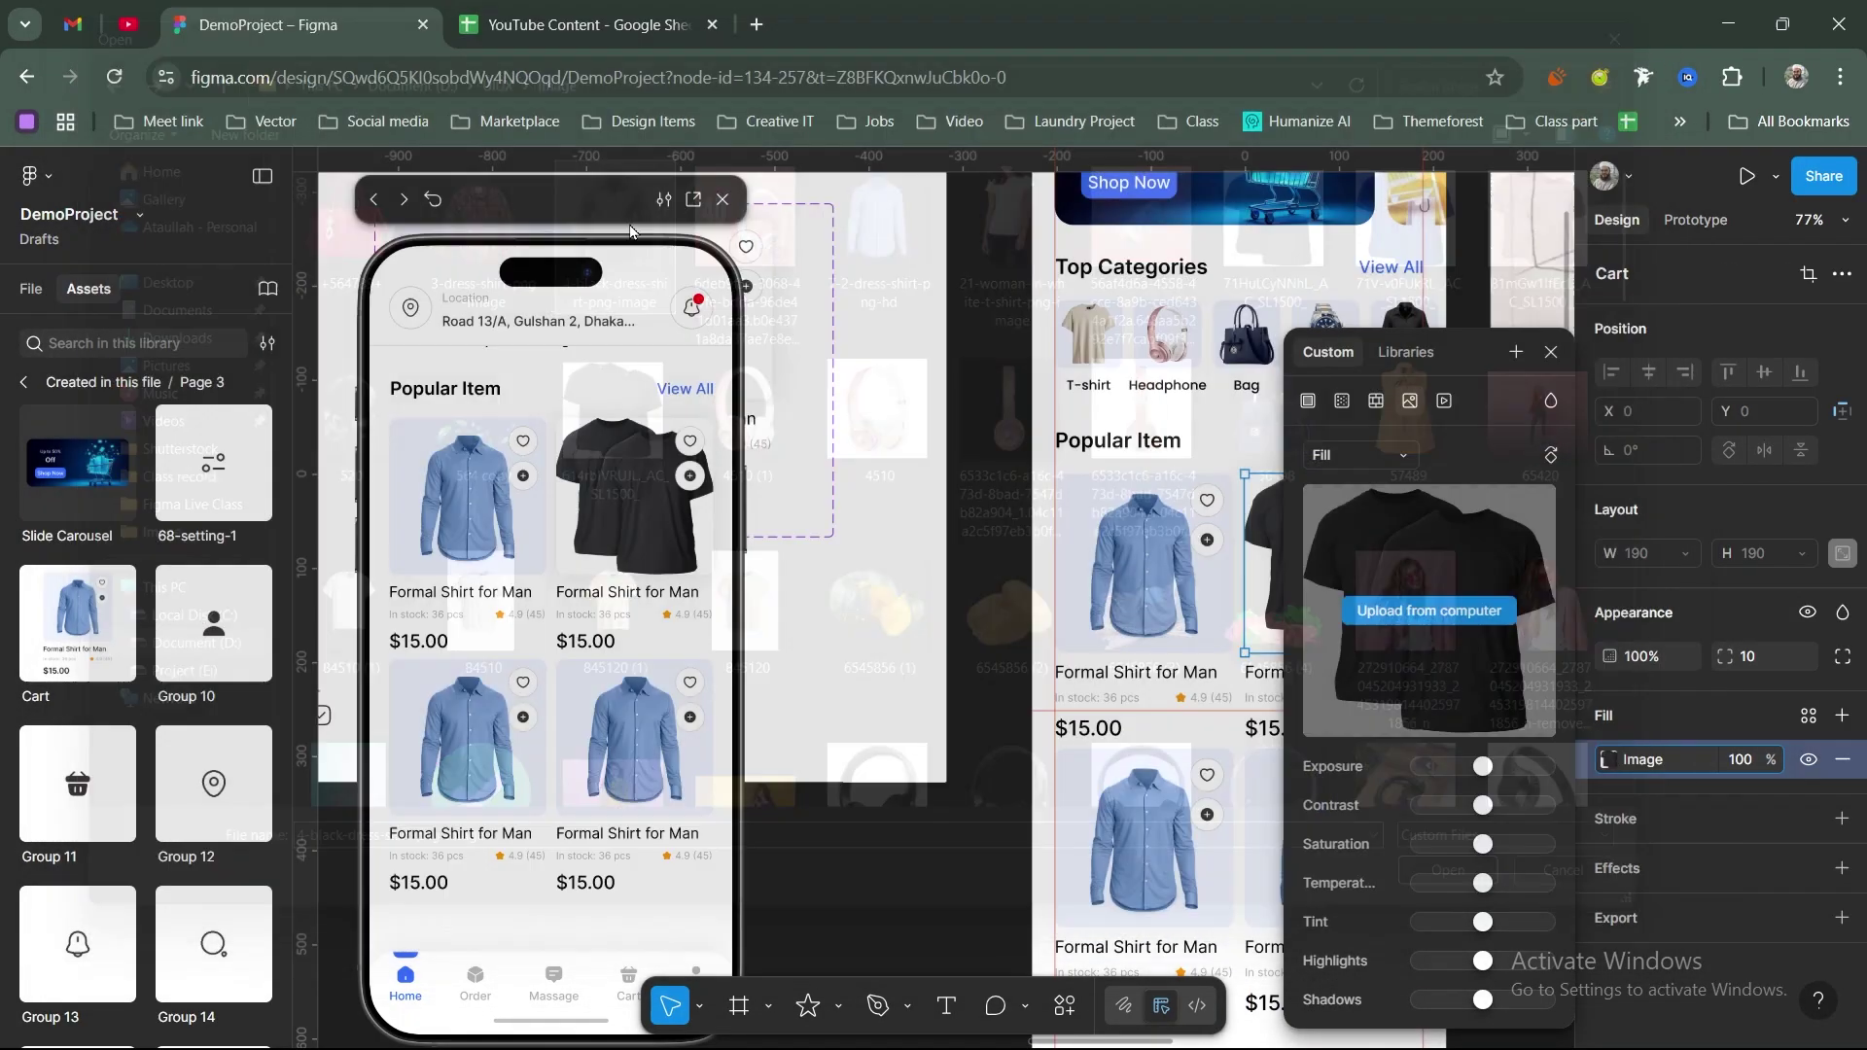
pyautogui.doubleClick(630, 230)
# Step: Replace the image of the first card in the second row with 3-dress-shirt-png-image
pyautogui.click(1142, 836)
pyautogui.doubleClick(1143, 836)
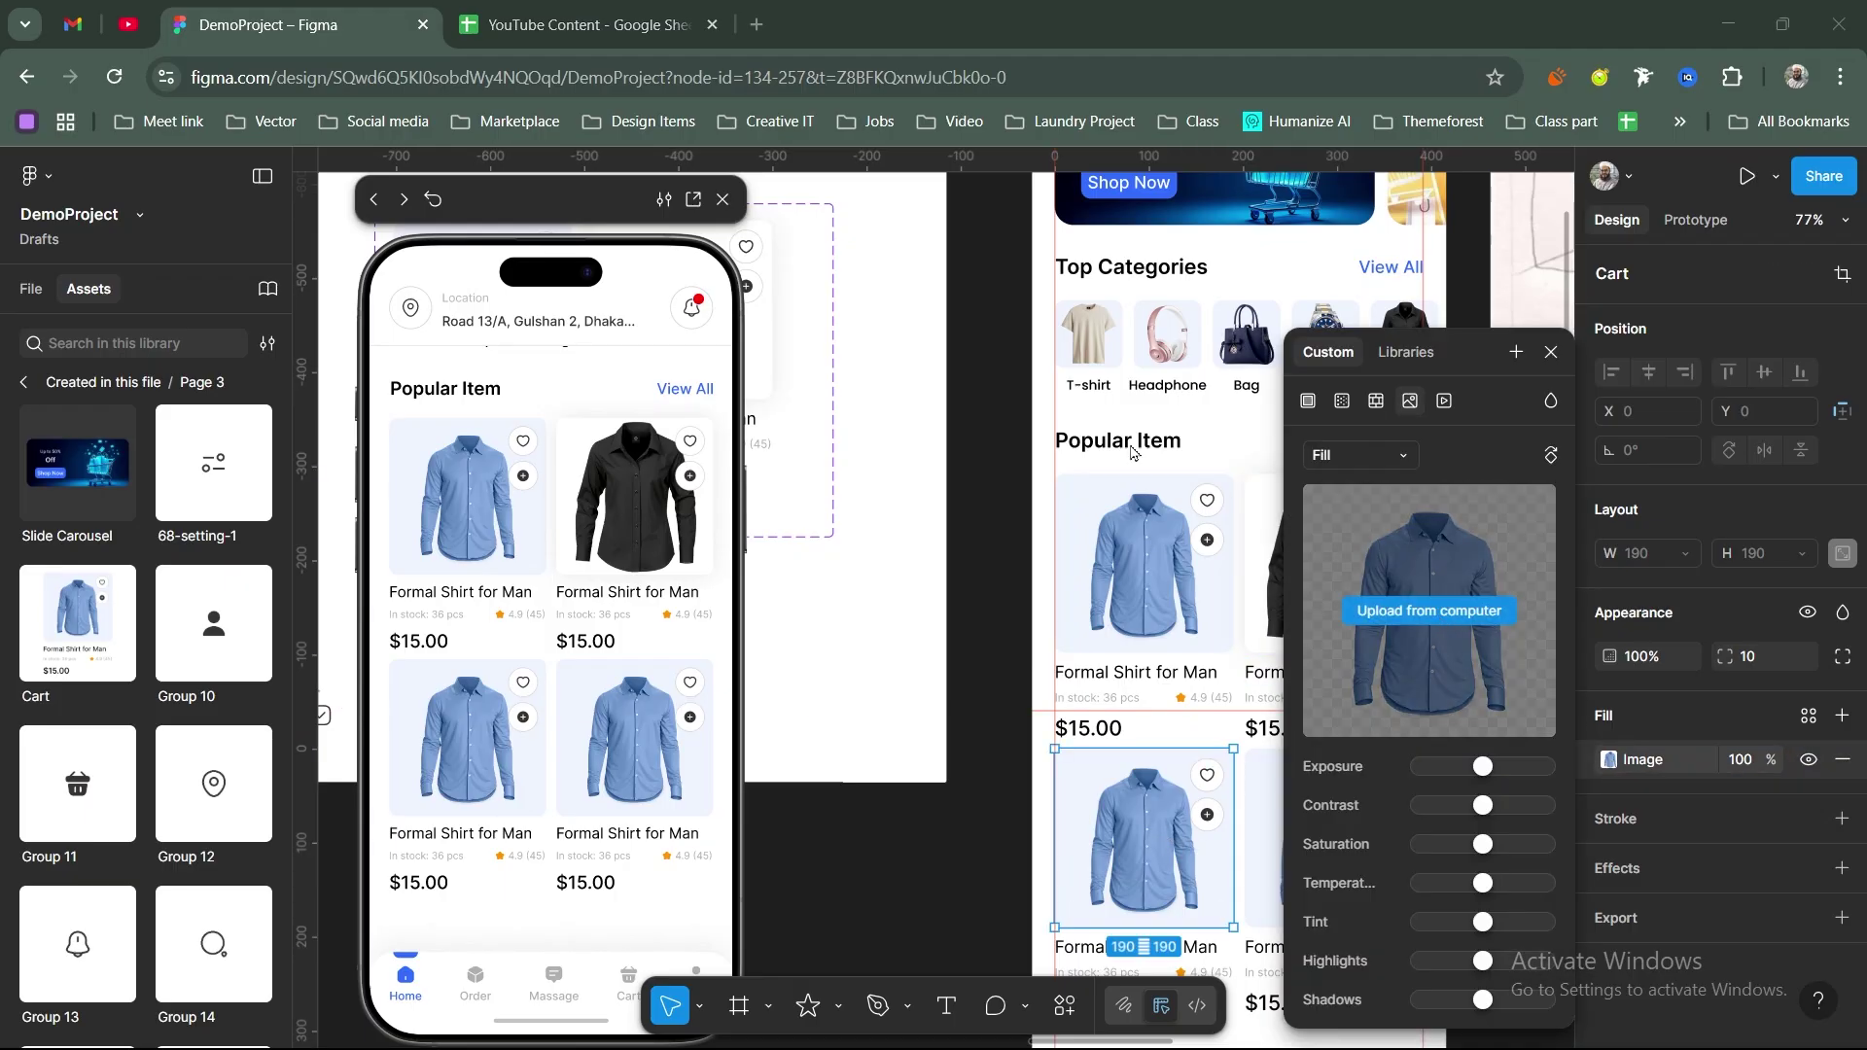
pyautogui.doubleClick(466, 222)
pyautogui.click(1551, 352)
# Step: Replace the image of the second card in the second row with the red polo shirt file PngItem_30355
pyautogui.scroll(-1, 1318, 712)
pyautogui.doubleClick(1326, 803)
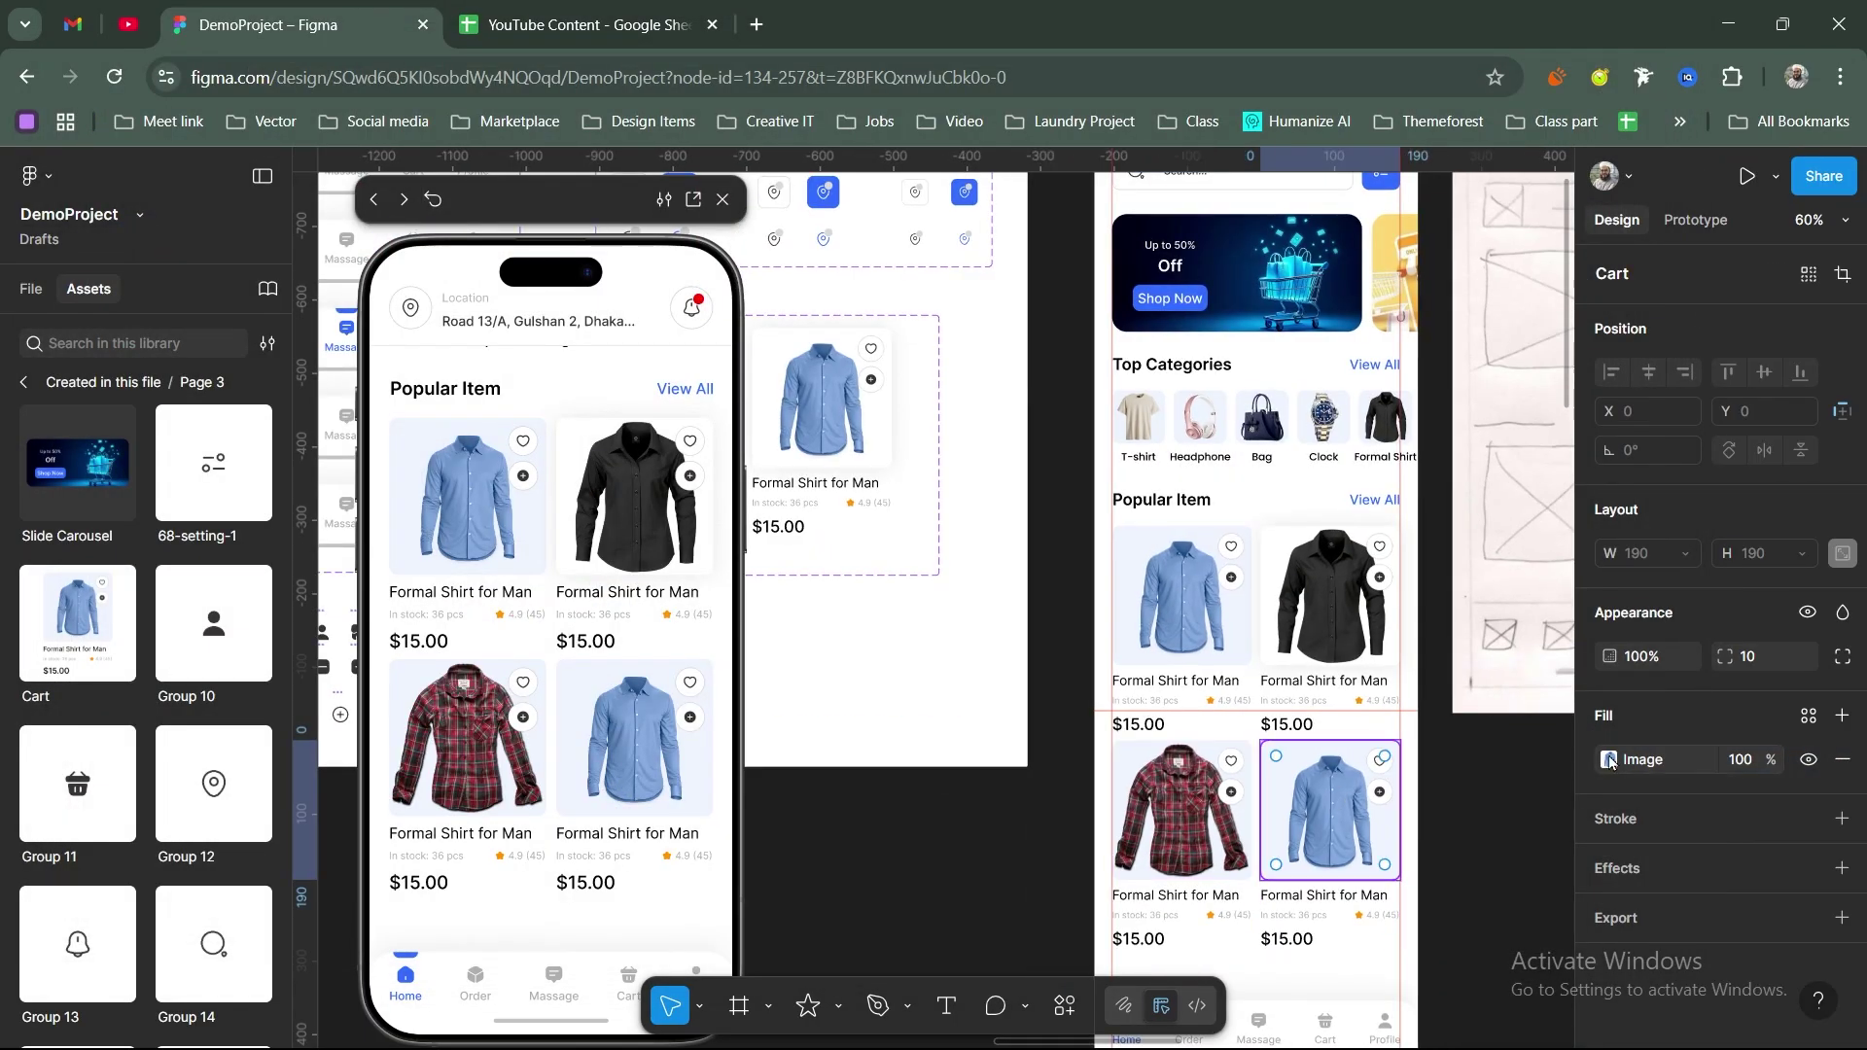
pyautogui.click(1609, 759)
pyautogui.click(1427, 620)
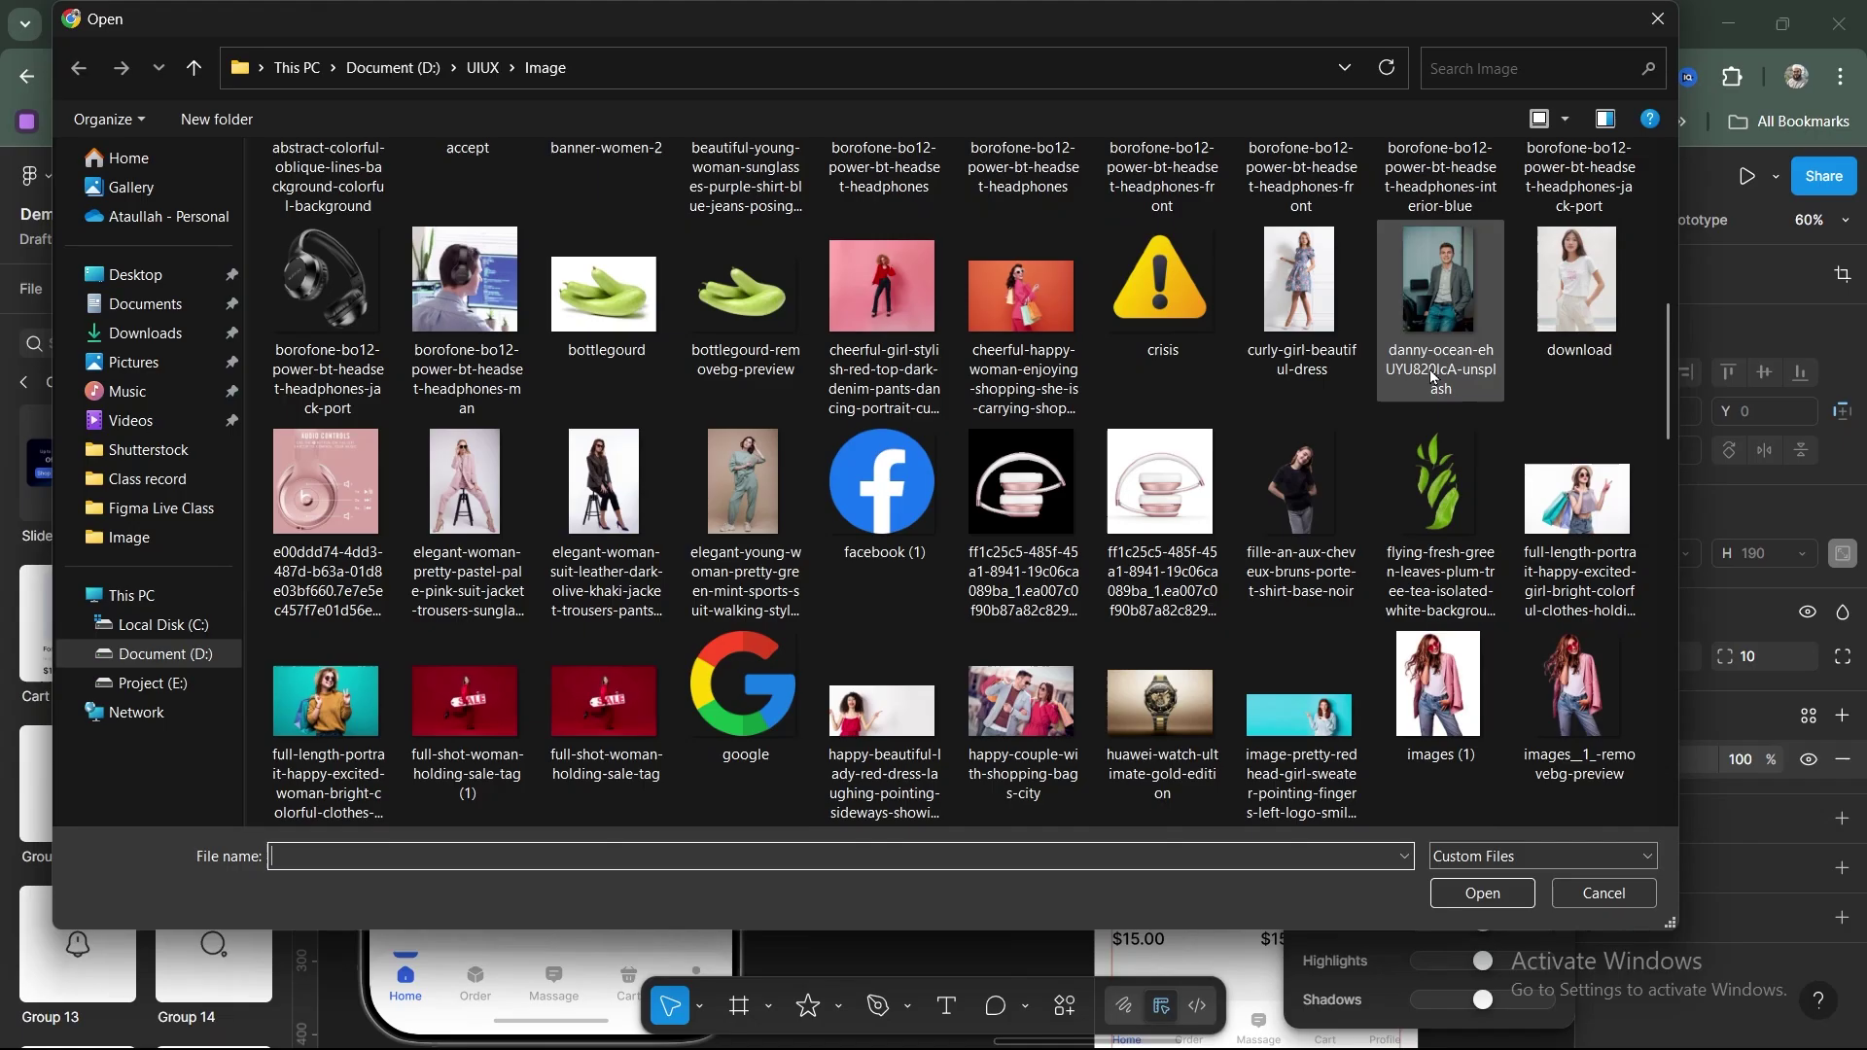
pyautogui.scroll(-6, 1432, 377)
pyautogui.scroll(3, 1313, 408)
pyautogui.scroll(-5, 1254, 428)
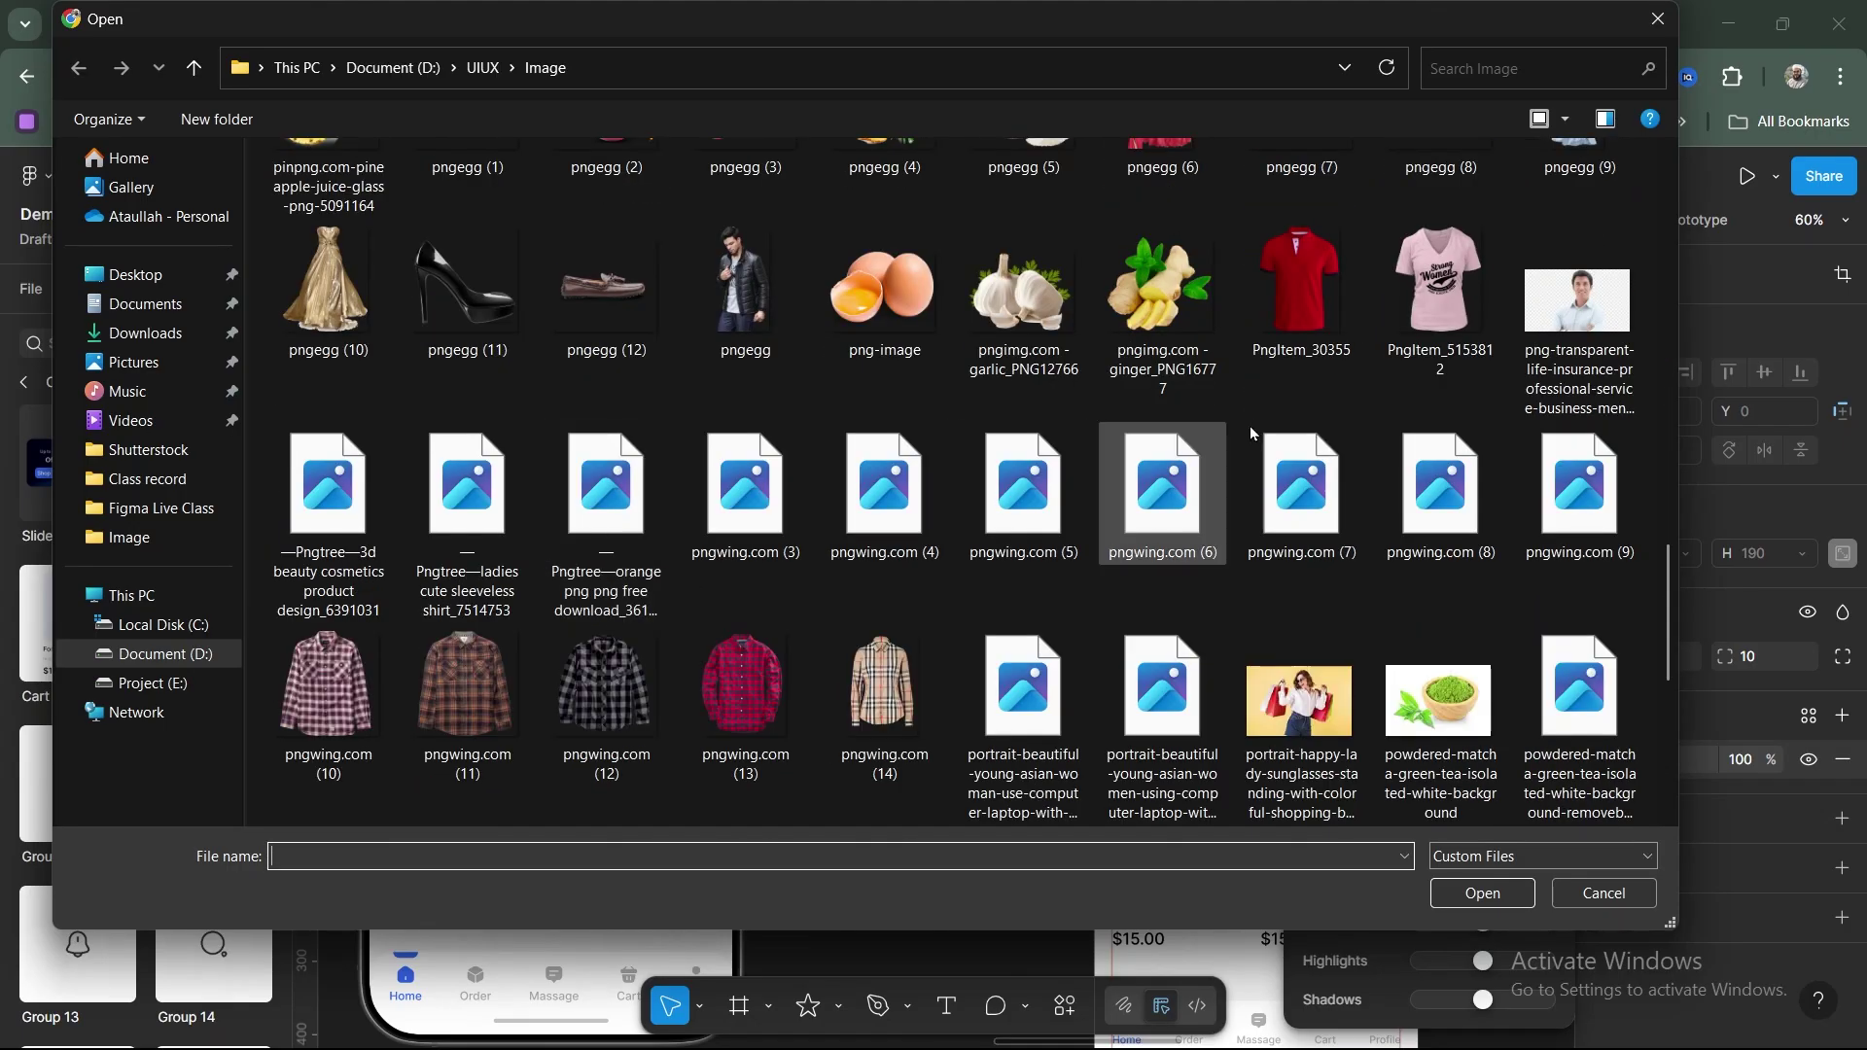
pyautogui.doubleClick(1301, 287)
pyautogui.press('Escape')
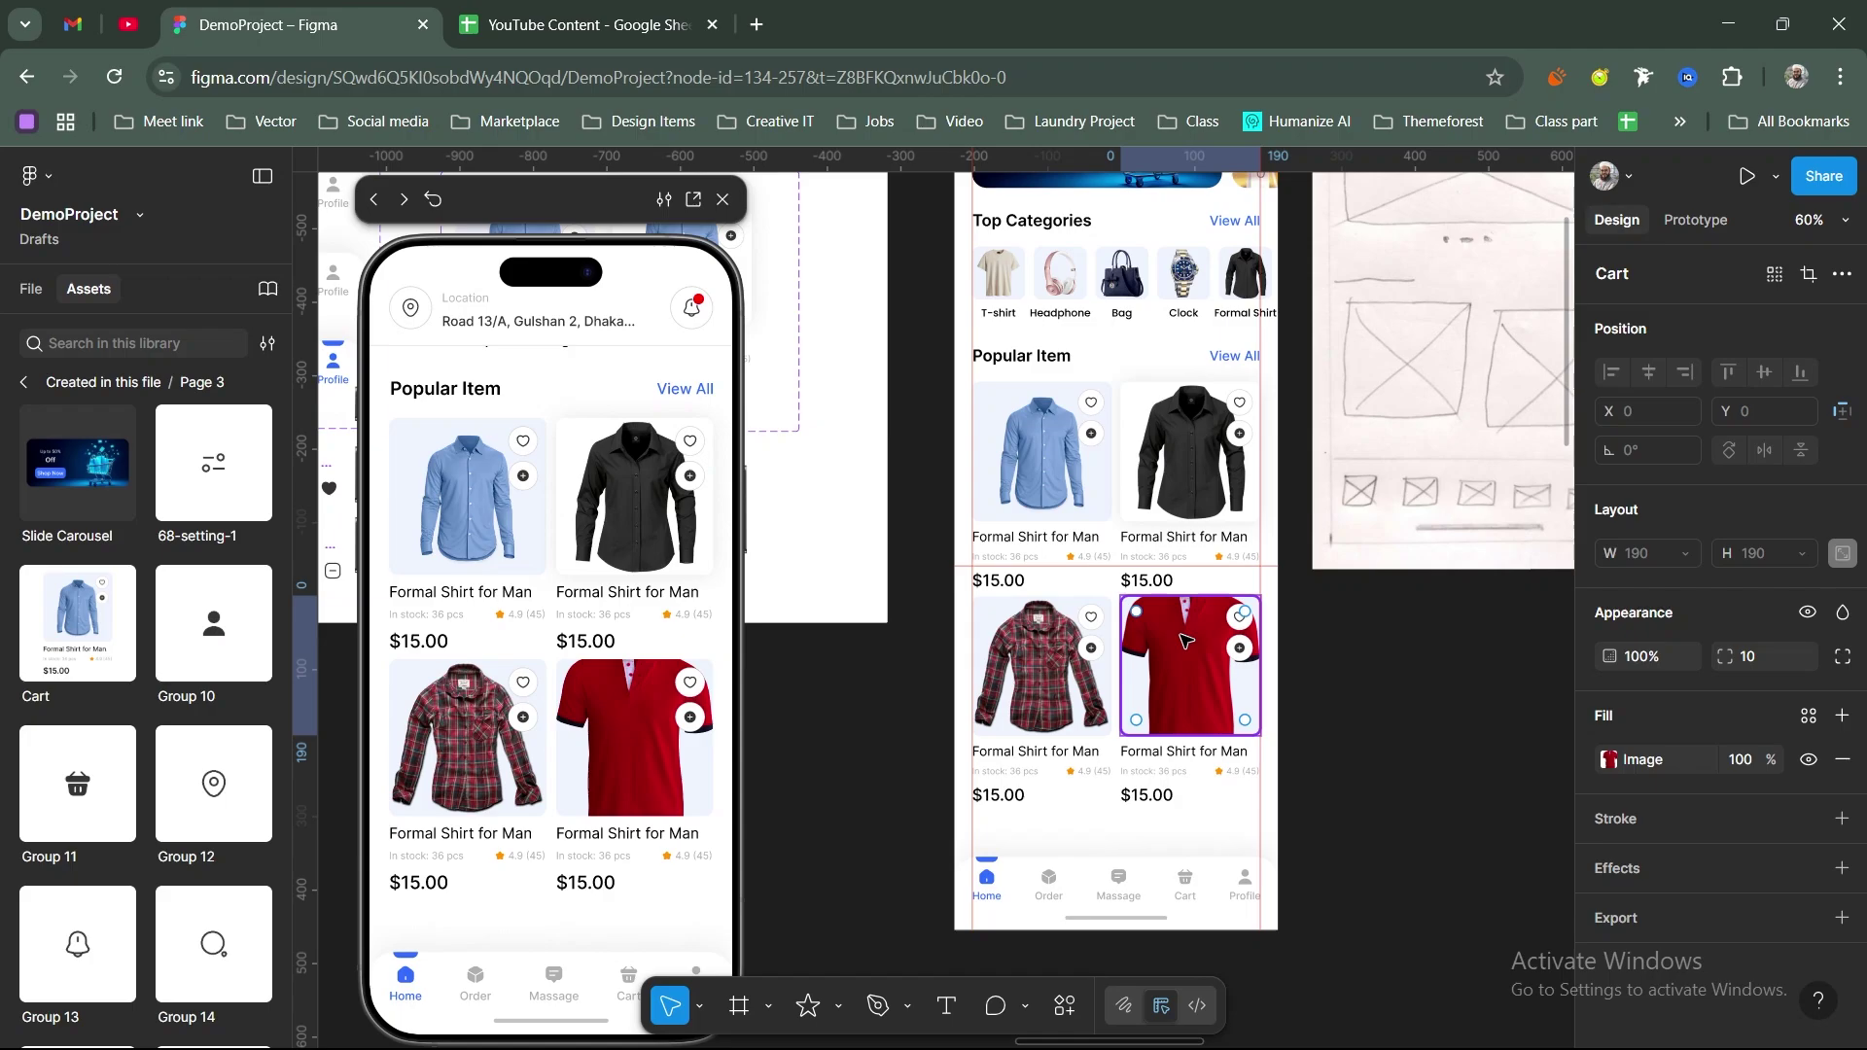
# Step: Set the red polo shirt's image fill mode to Fit
pyautogui.press('Return')
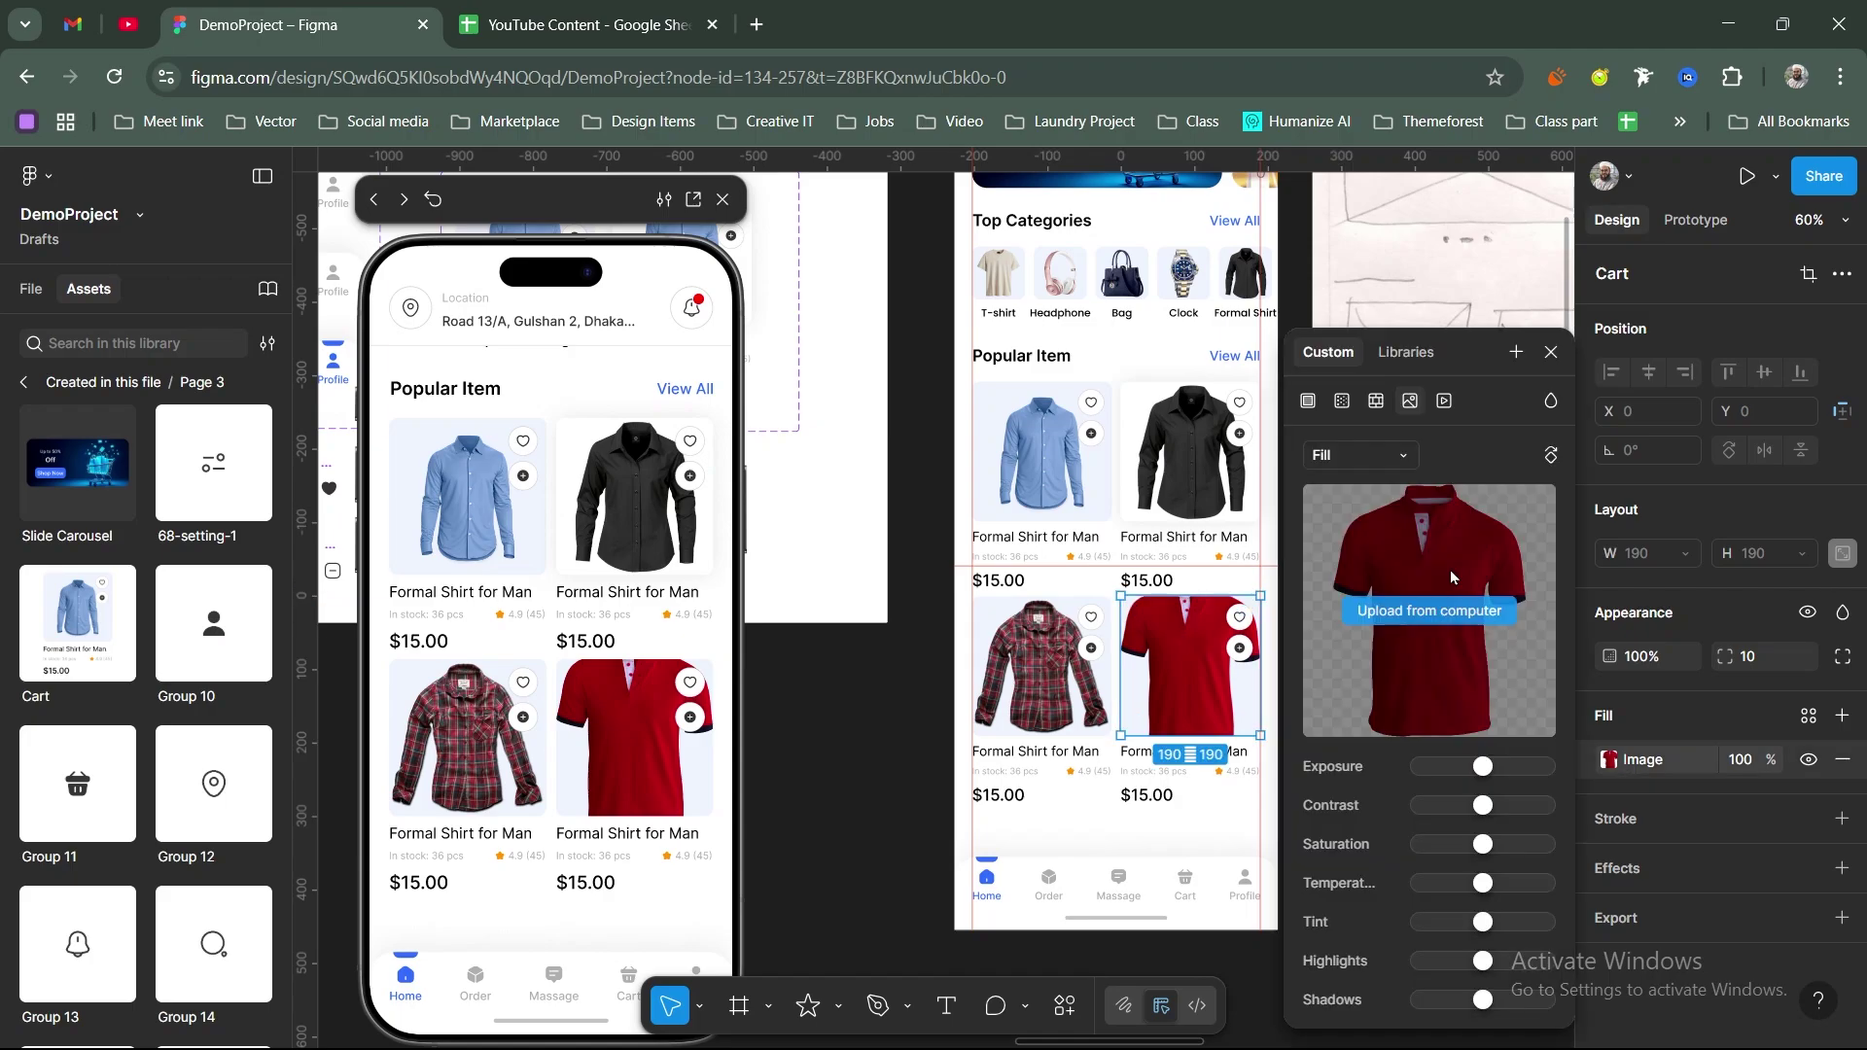
pyautogui.click(1358, 457)
pyautogui.click(1361, 481)
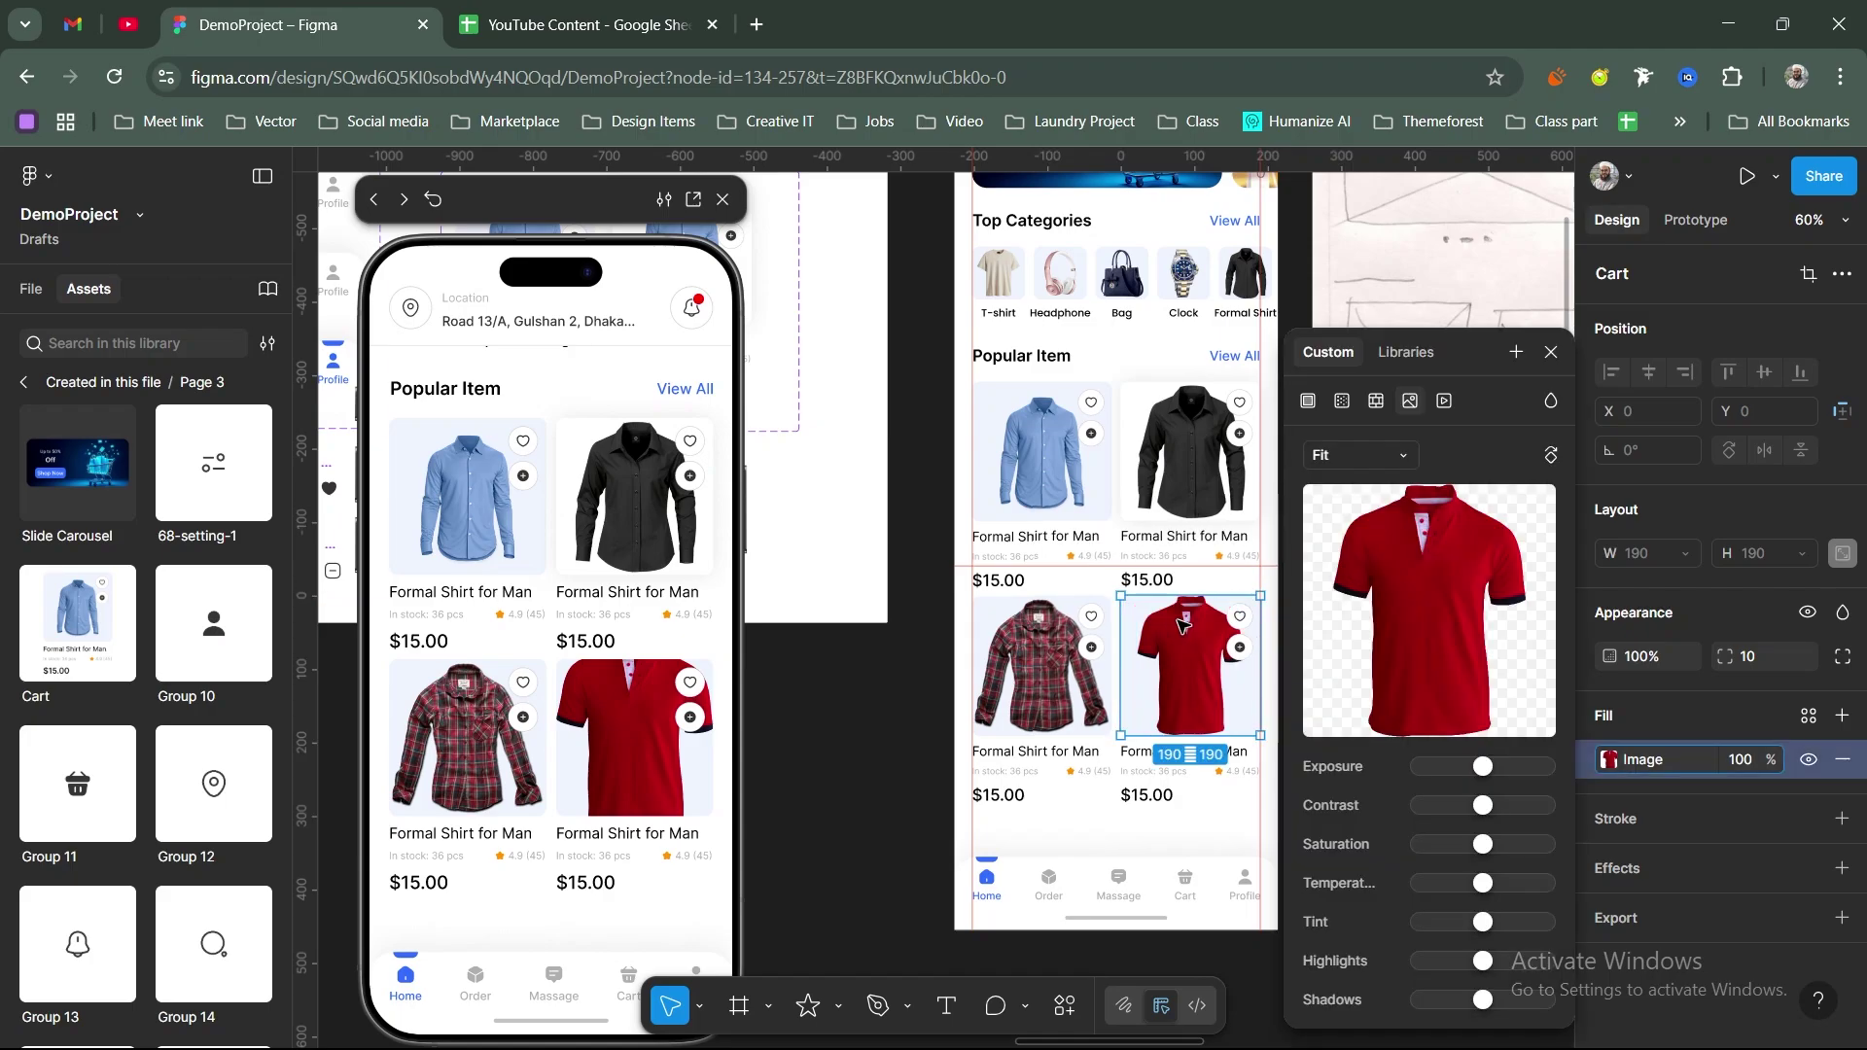
pyautogui.click(1550, 356)
# Step: Review the Home screen with its new product images by scrolling through the prototype preview
pyautogui.scroll(2, 1401, 681)
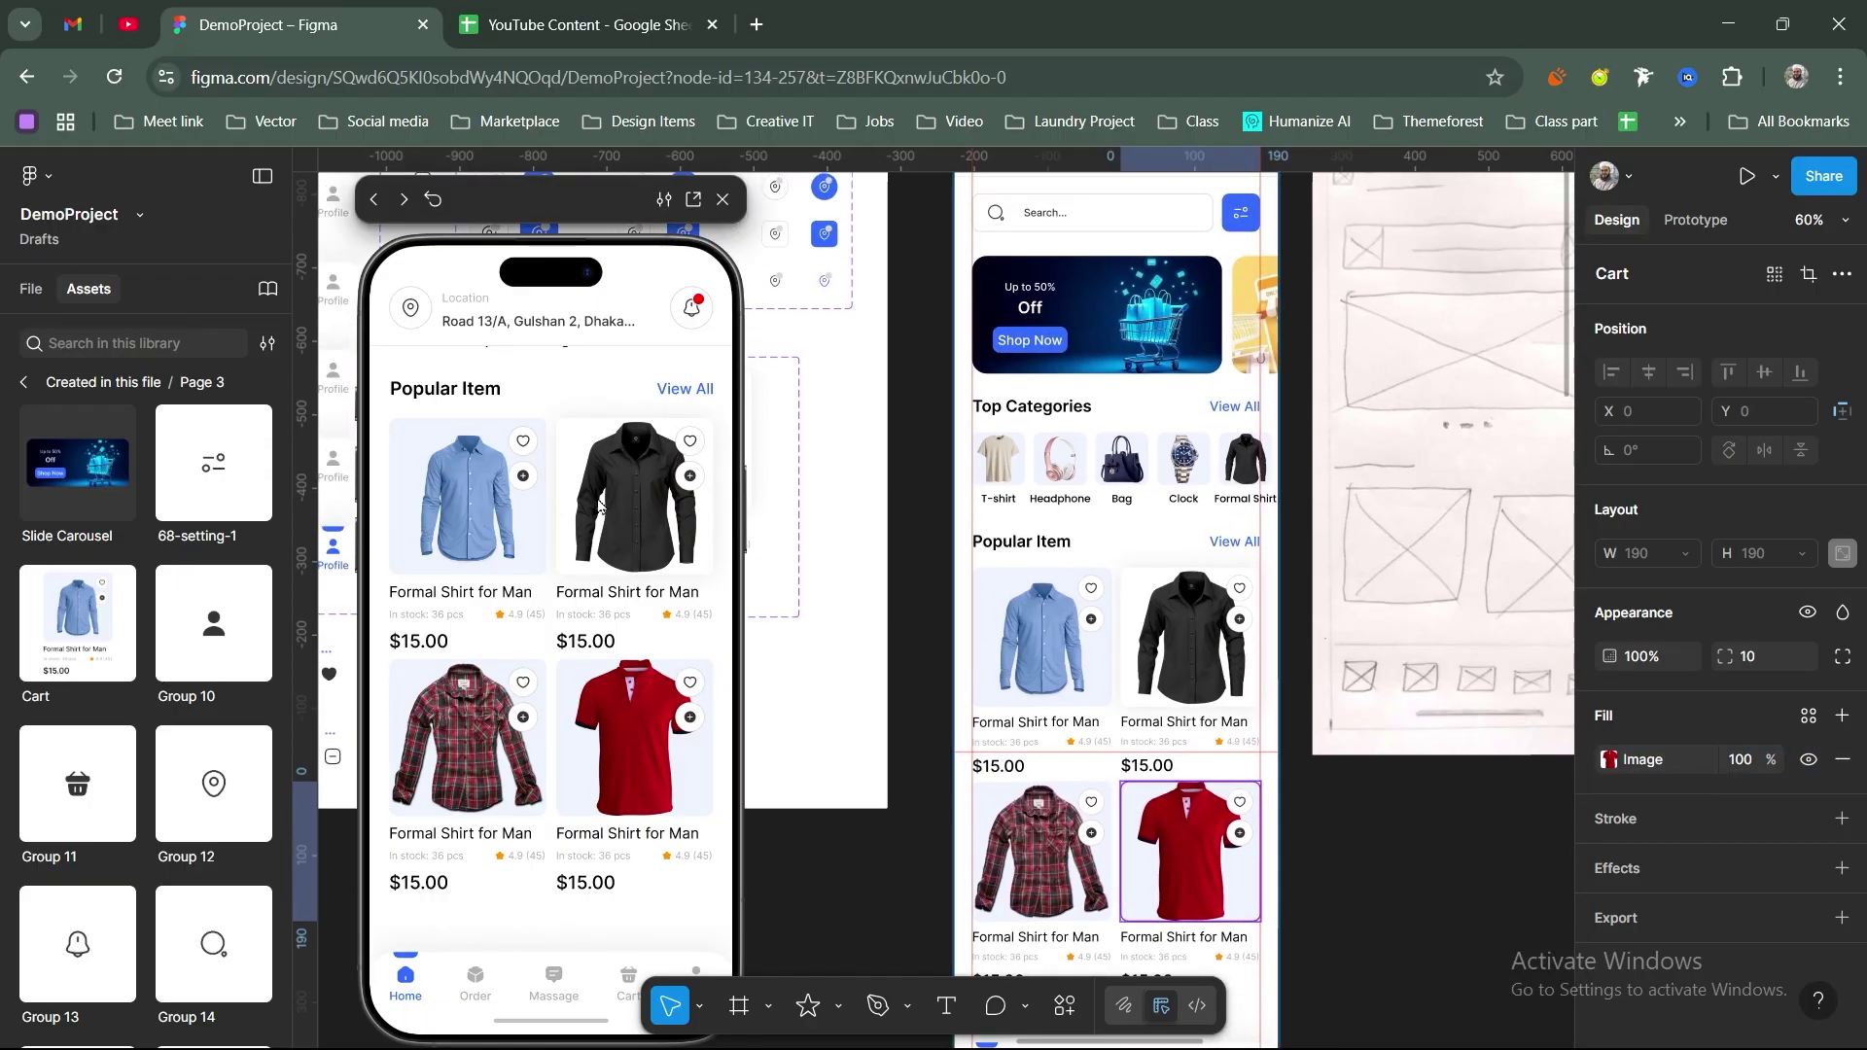
pyautogui.scroll(4, 587, 729)
pyautogui.scroll(-4, 605, 585)
pyautogui.scroll(4, 605, 586)
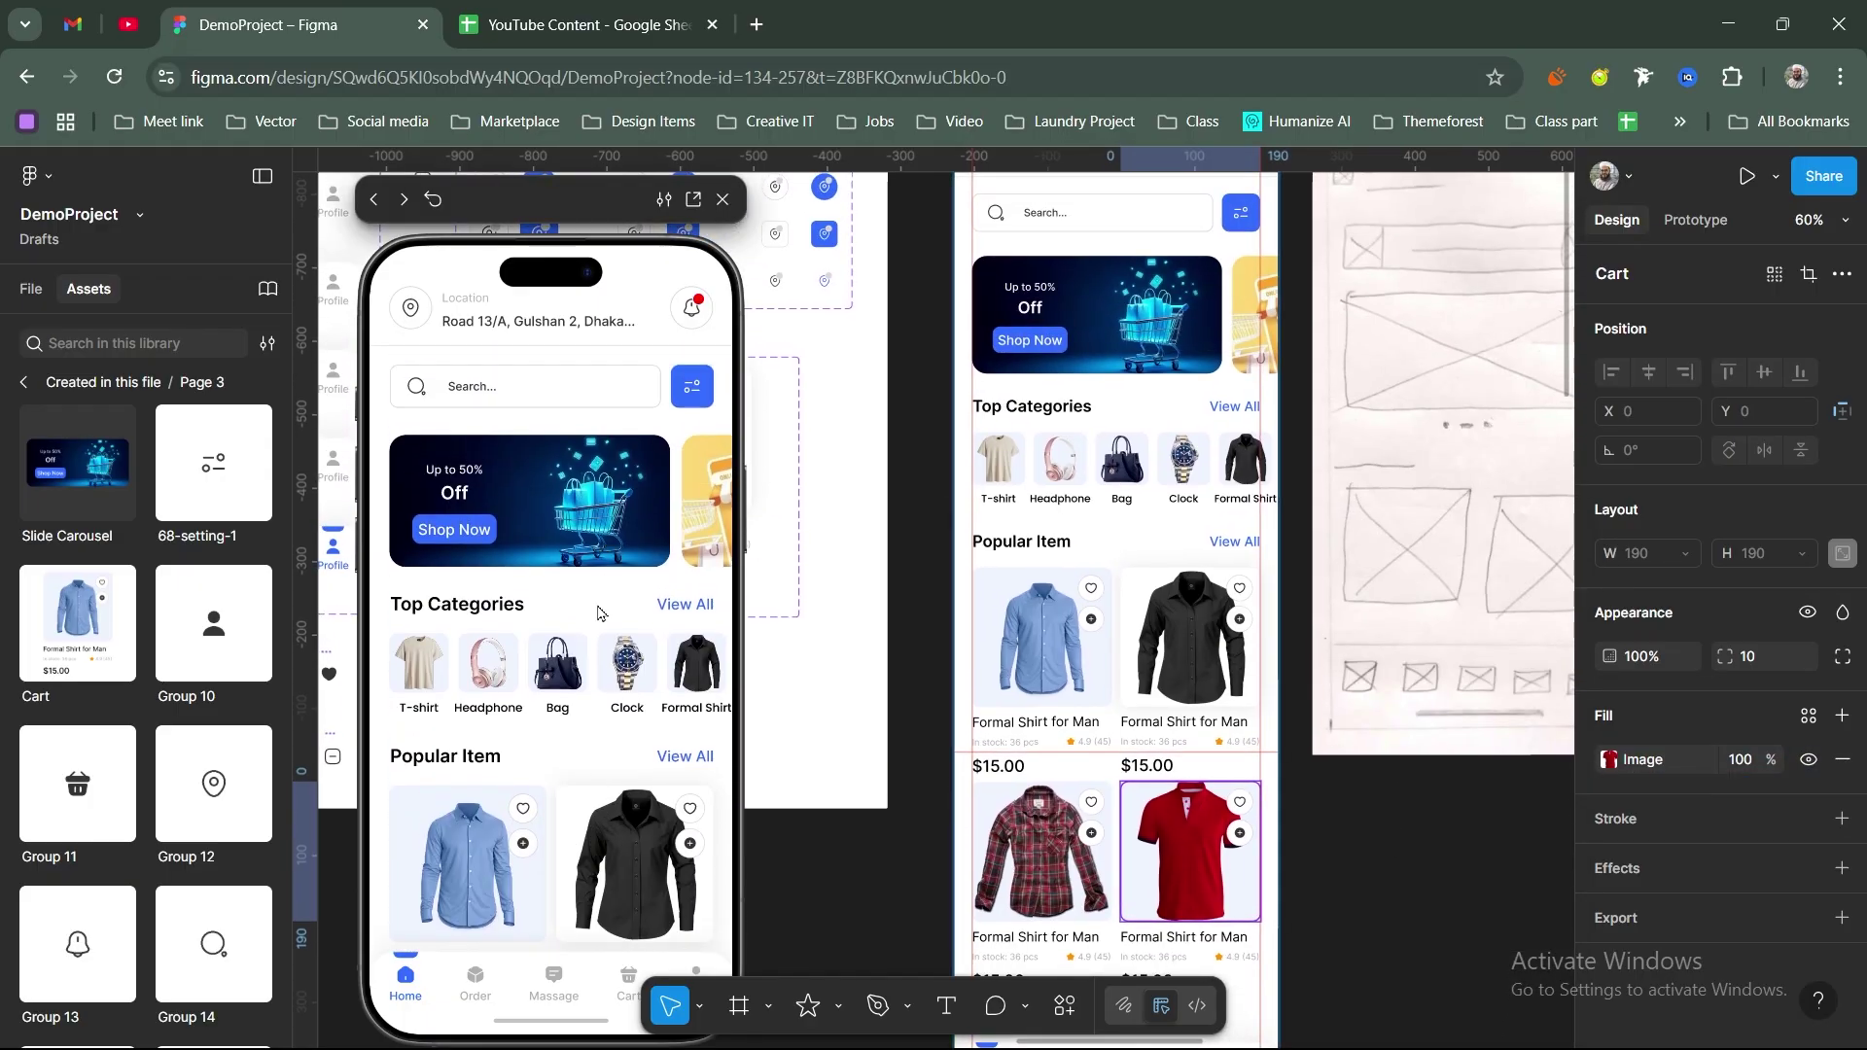
pyautogui.scroll(-4, 632, 438)
pyautogui.scroll(2, 632, 437)
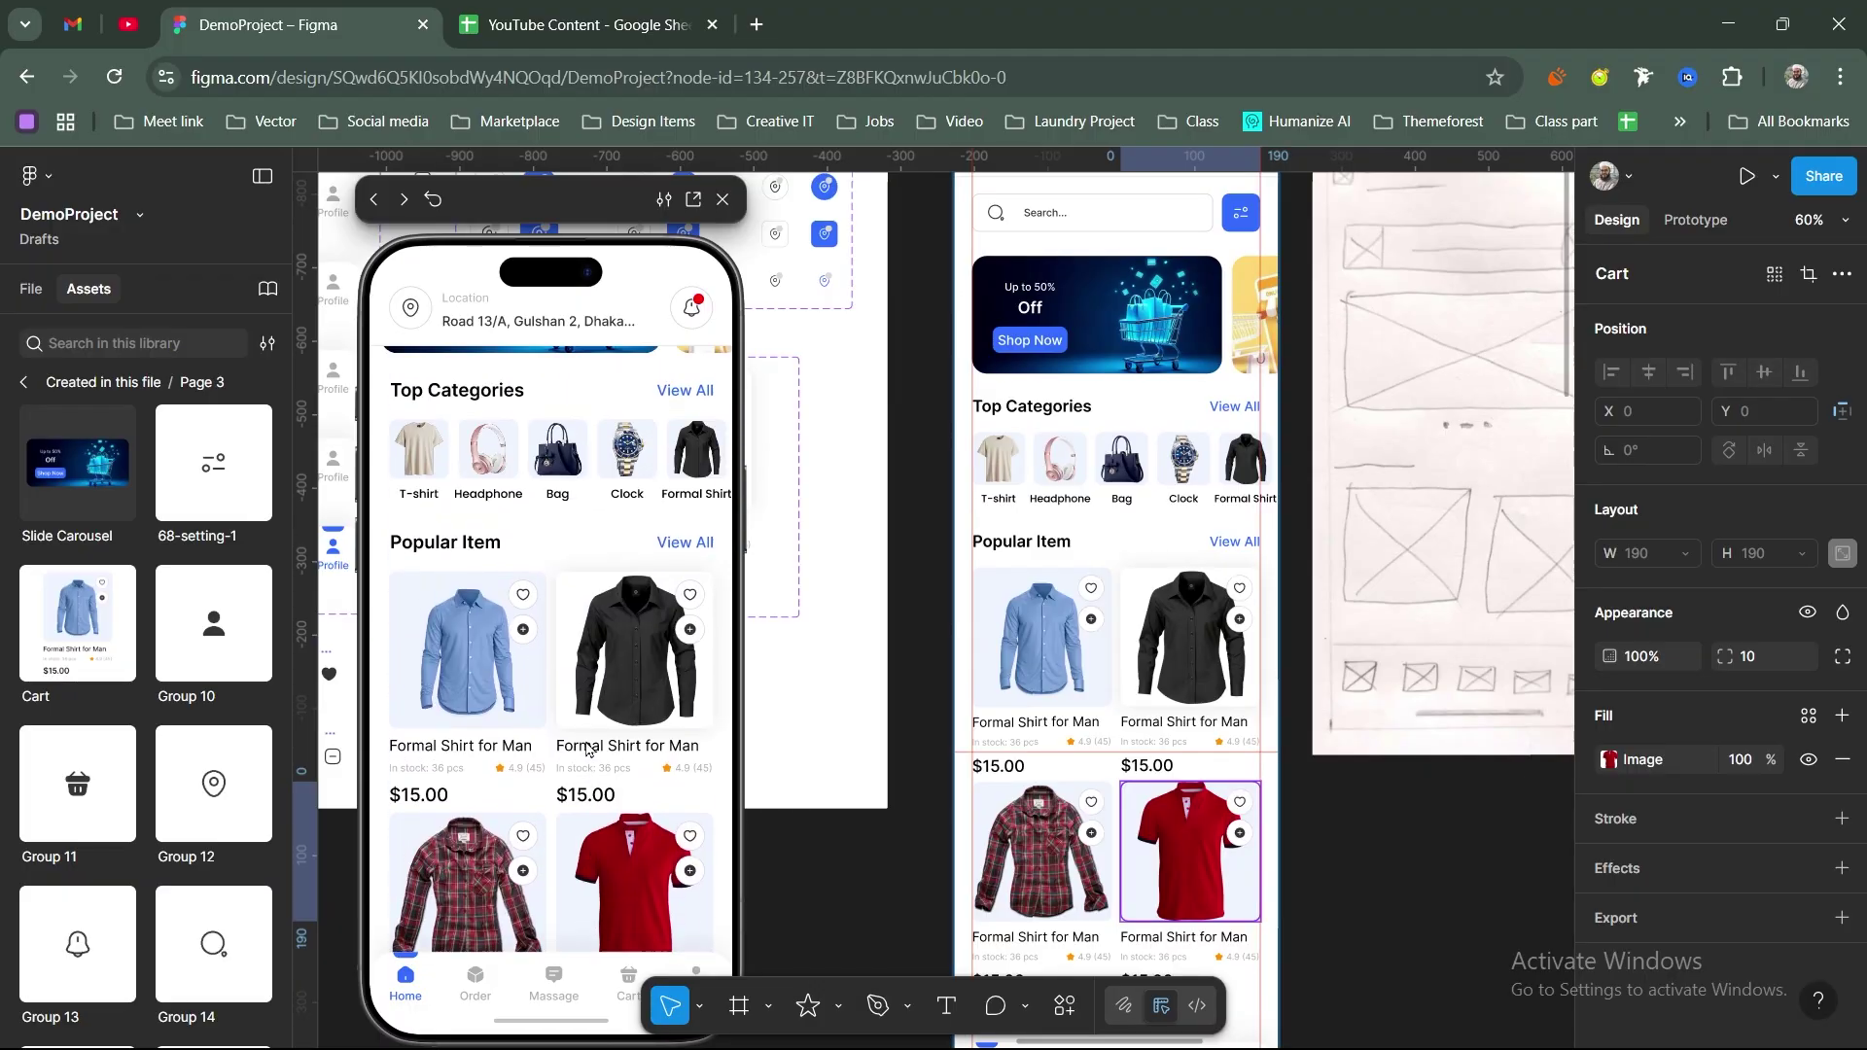
pyautogui.scroll(-2, 632, 437)
pyautogui.scroll(4, 632, 437)
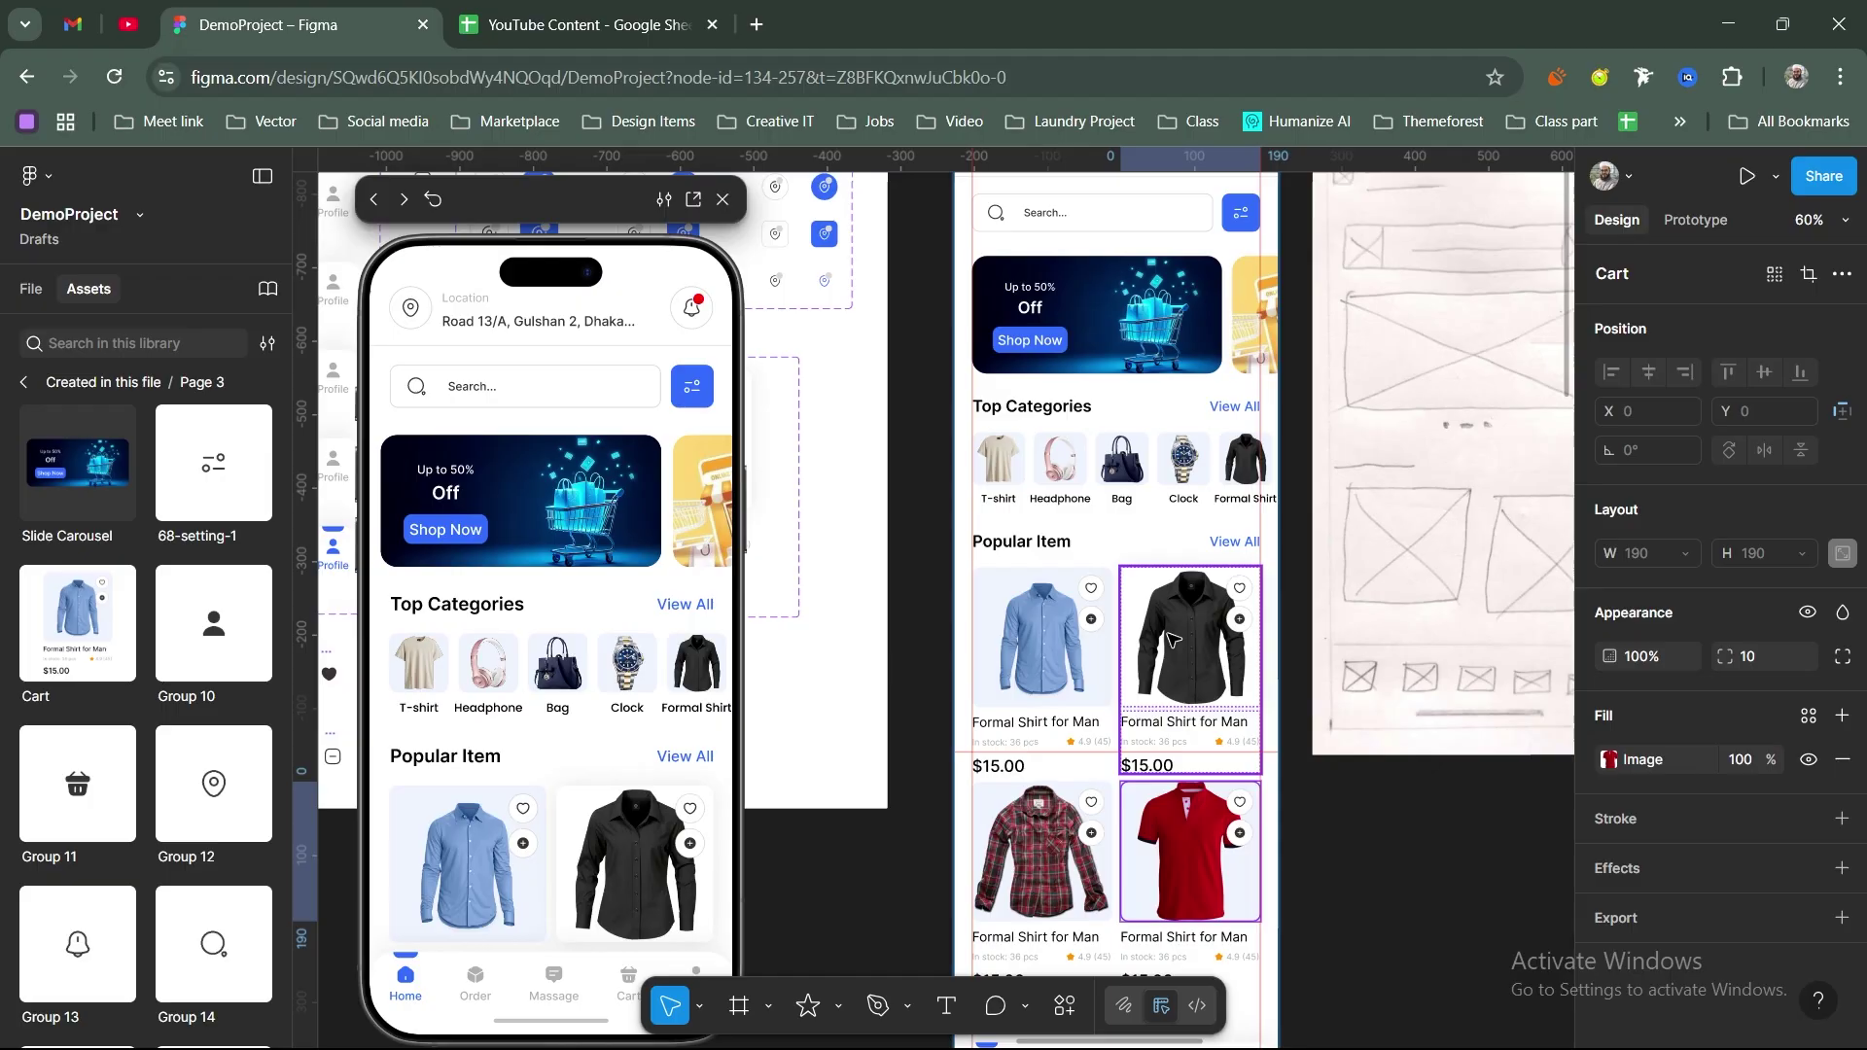
# Step: Delete the old shirt card instance with the Add to Cart button below Section 1
pyautogui.scroll(-5, 1170, 637)
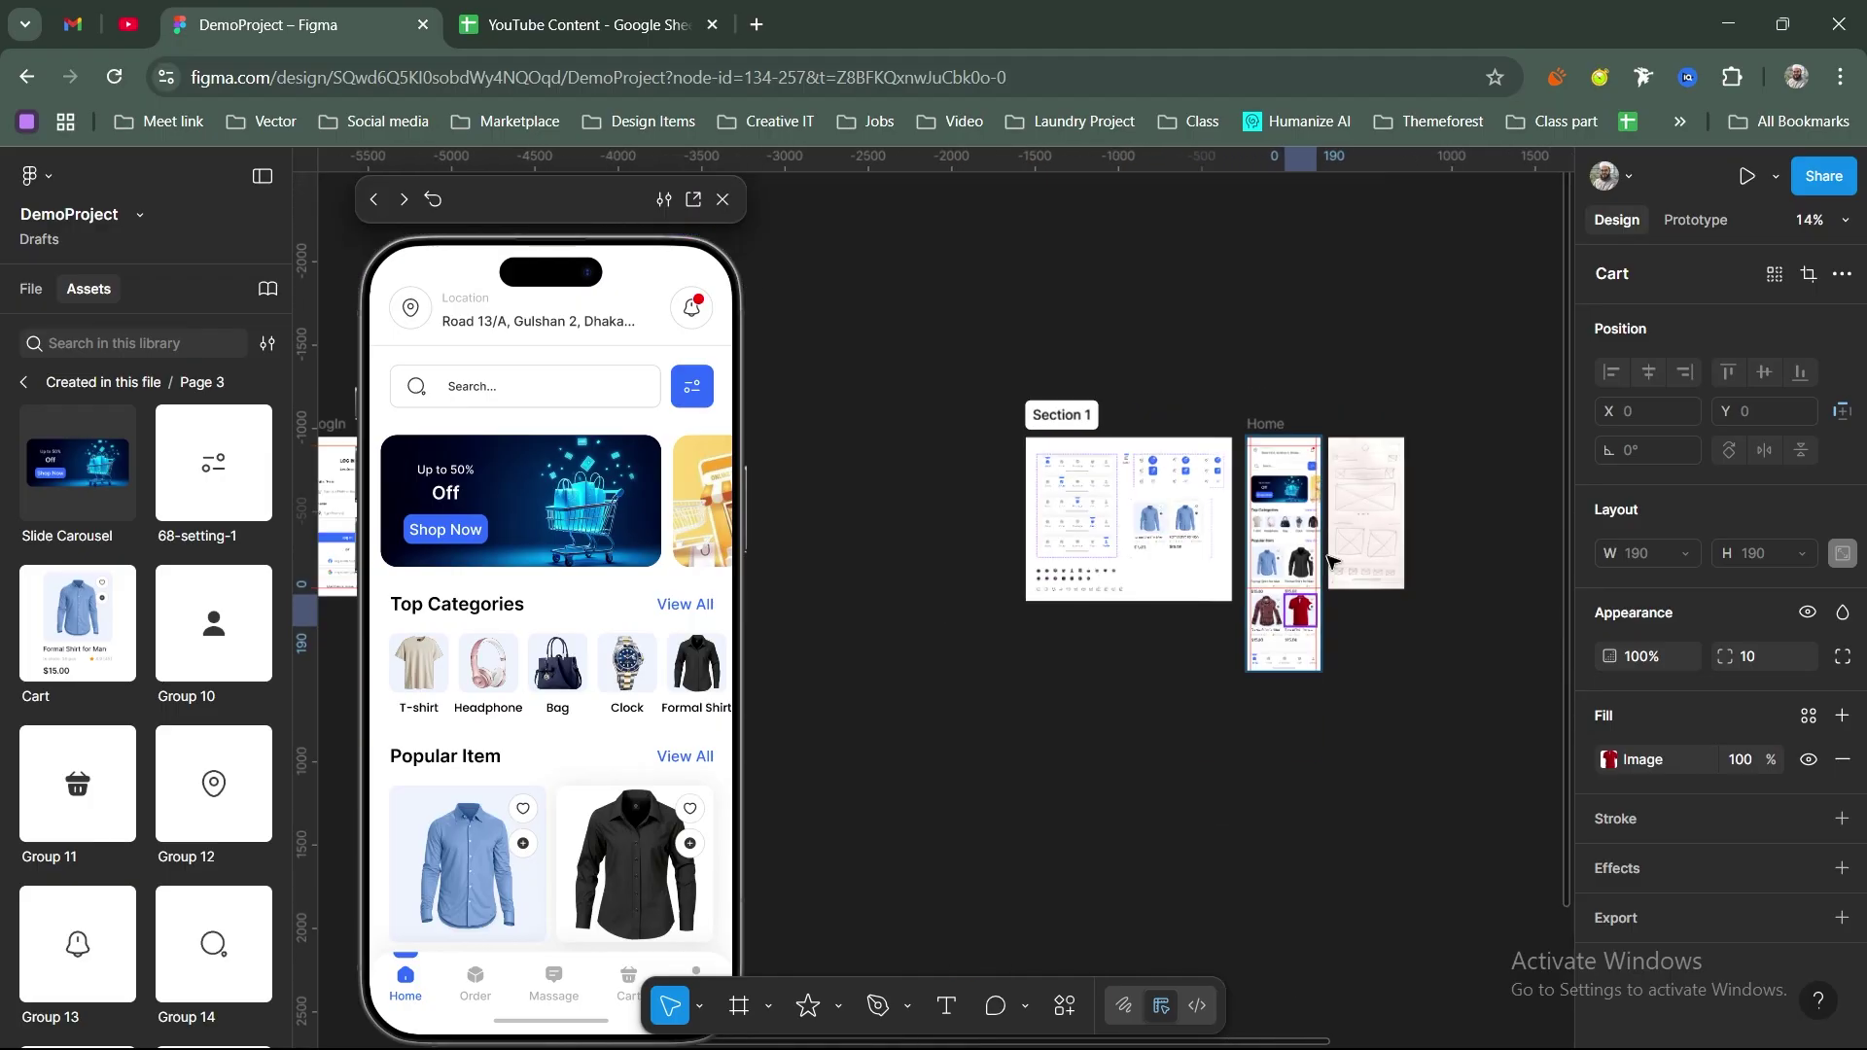
pyautogui.scroll(-3, 1264, 661)
pyautogui.hscroll(-3, 1340, 678)
pyautogui.hscroll(-3, 1225, 666)
pyautogui.click(1163, 775)
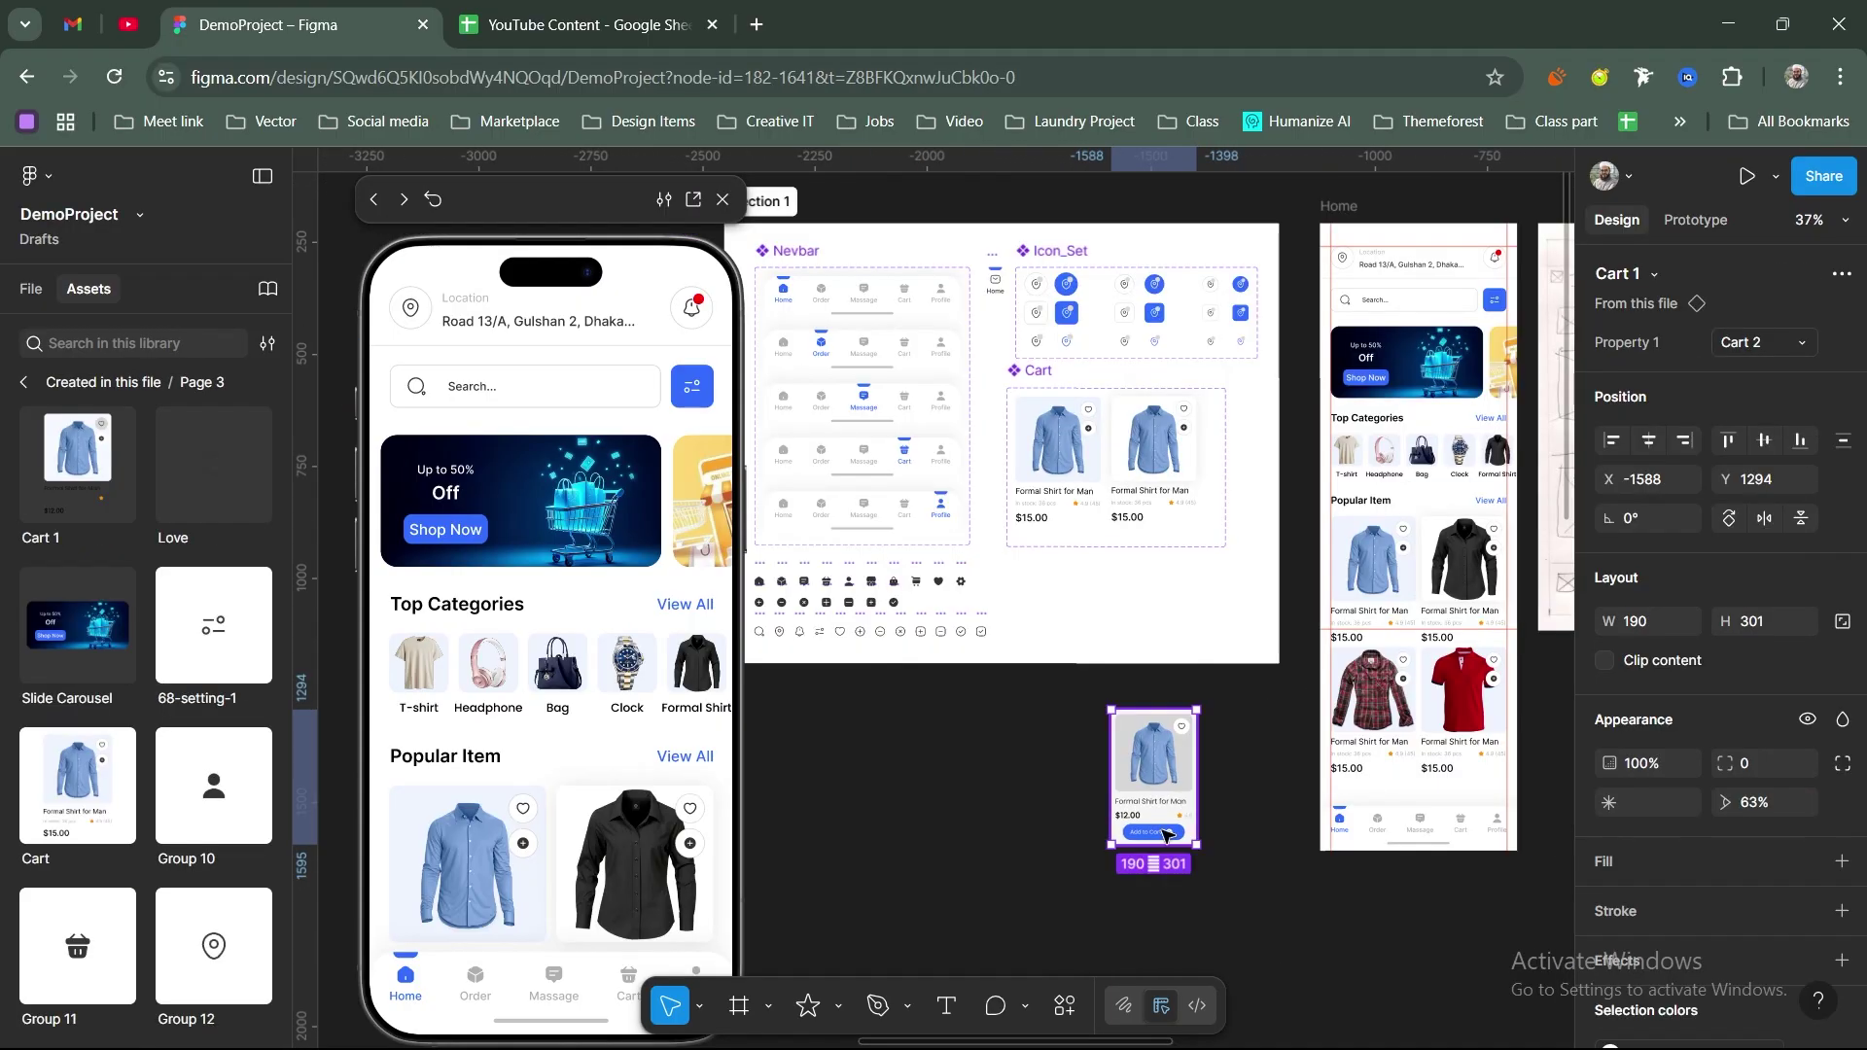
pyautogui.hotkey('shift', '2')
pyautogui.scroll(-1, 1188, 674)
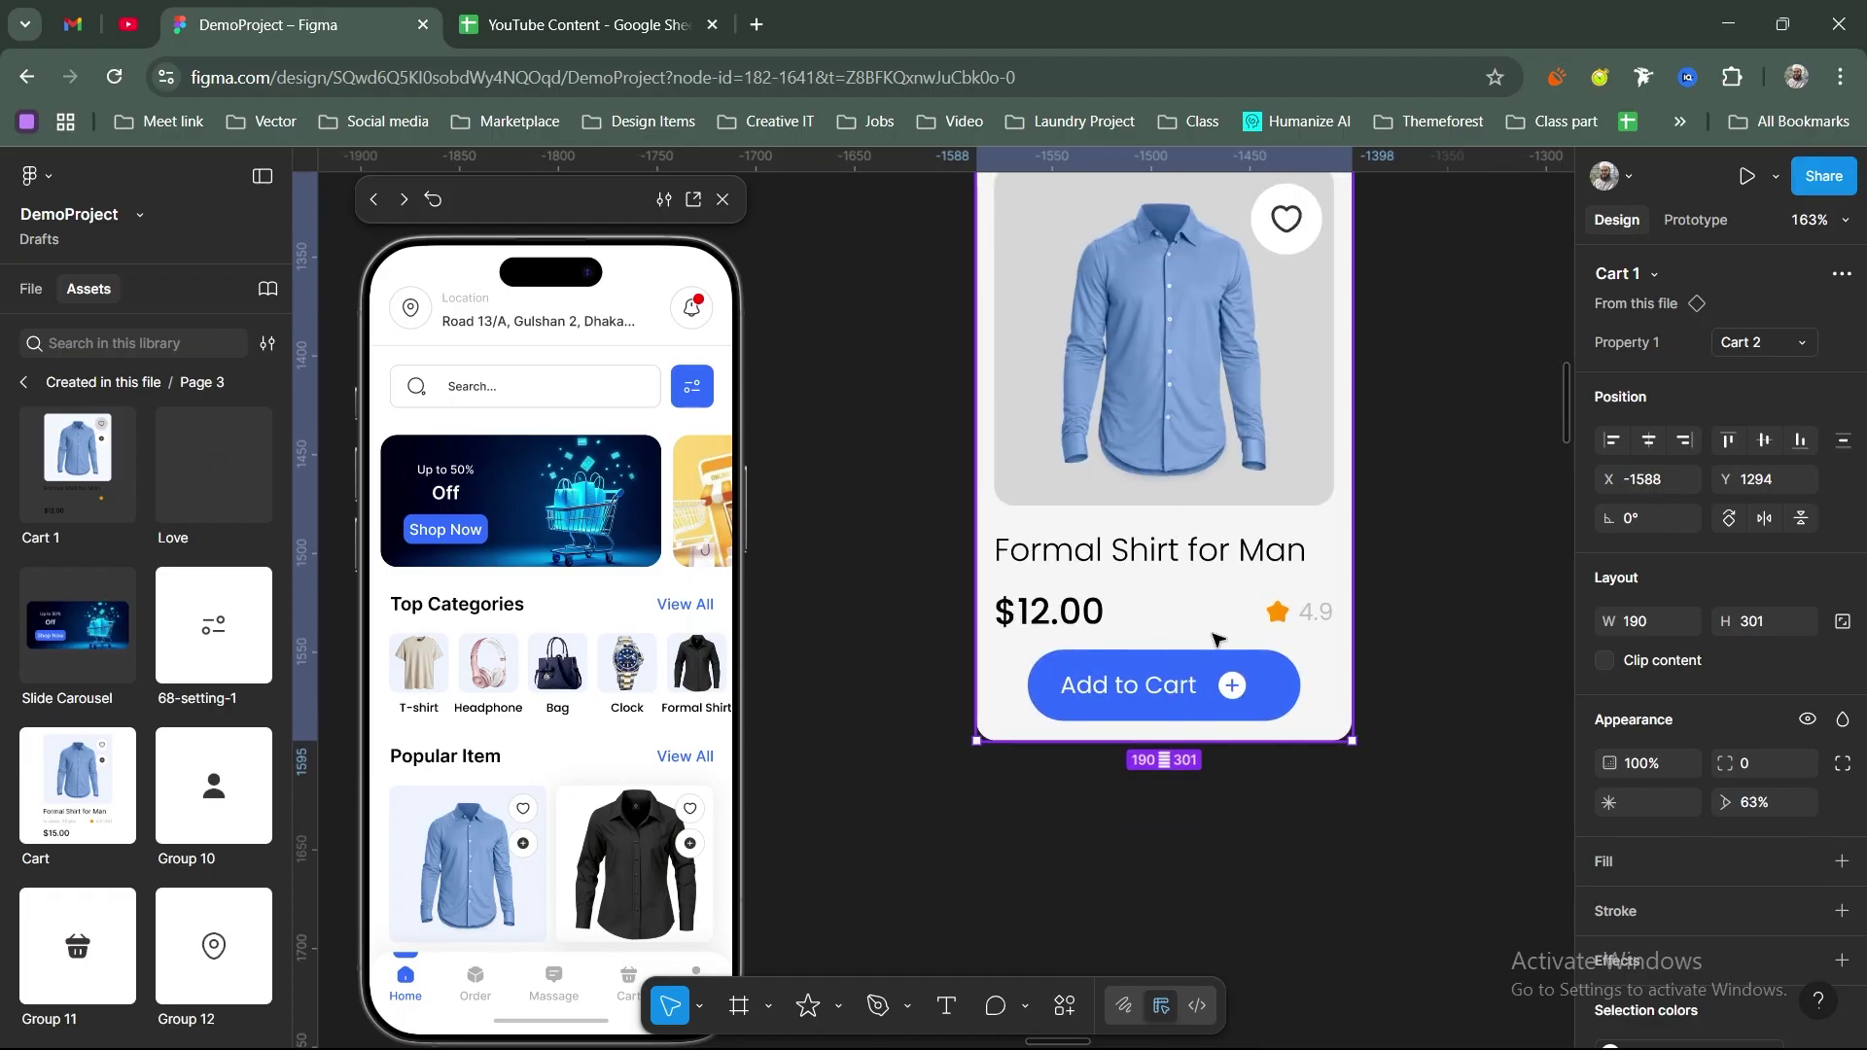
pyautogui.scroll(-6, 1221, 567)
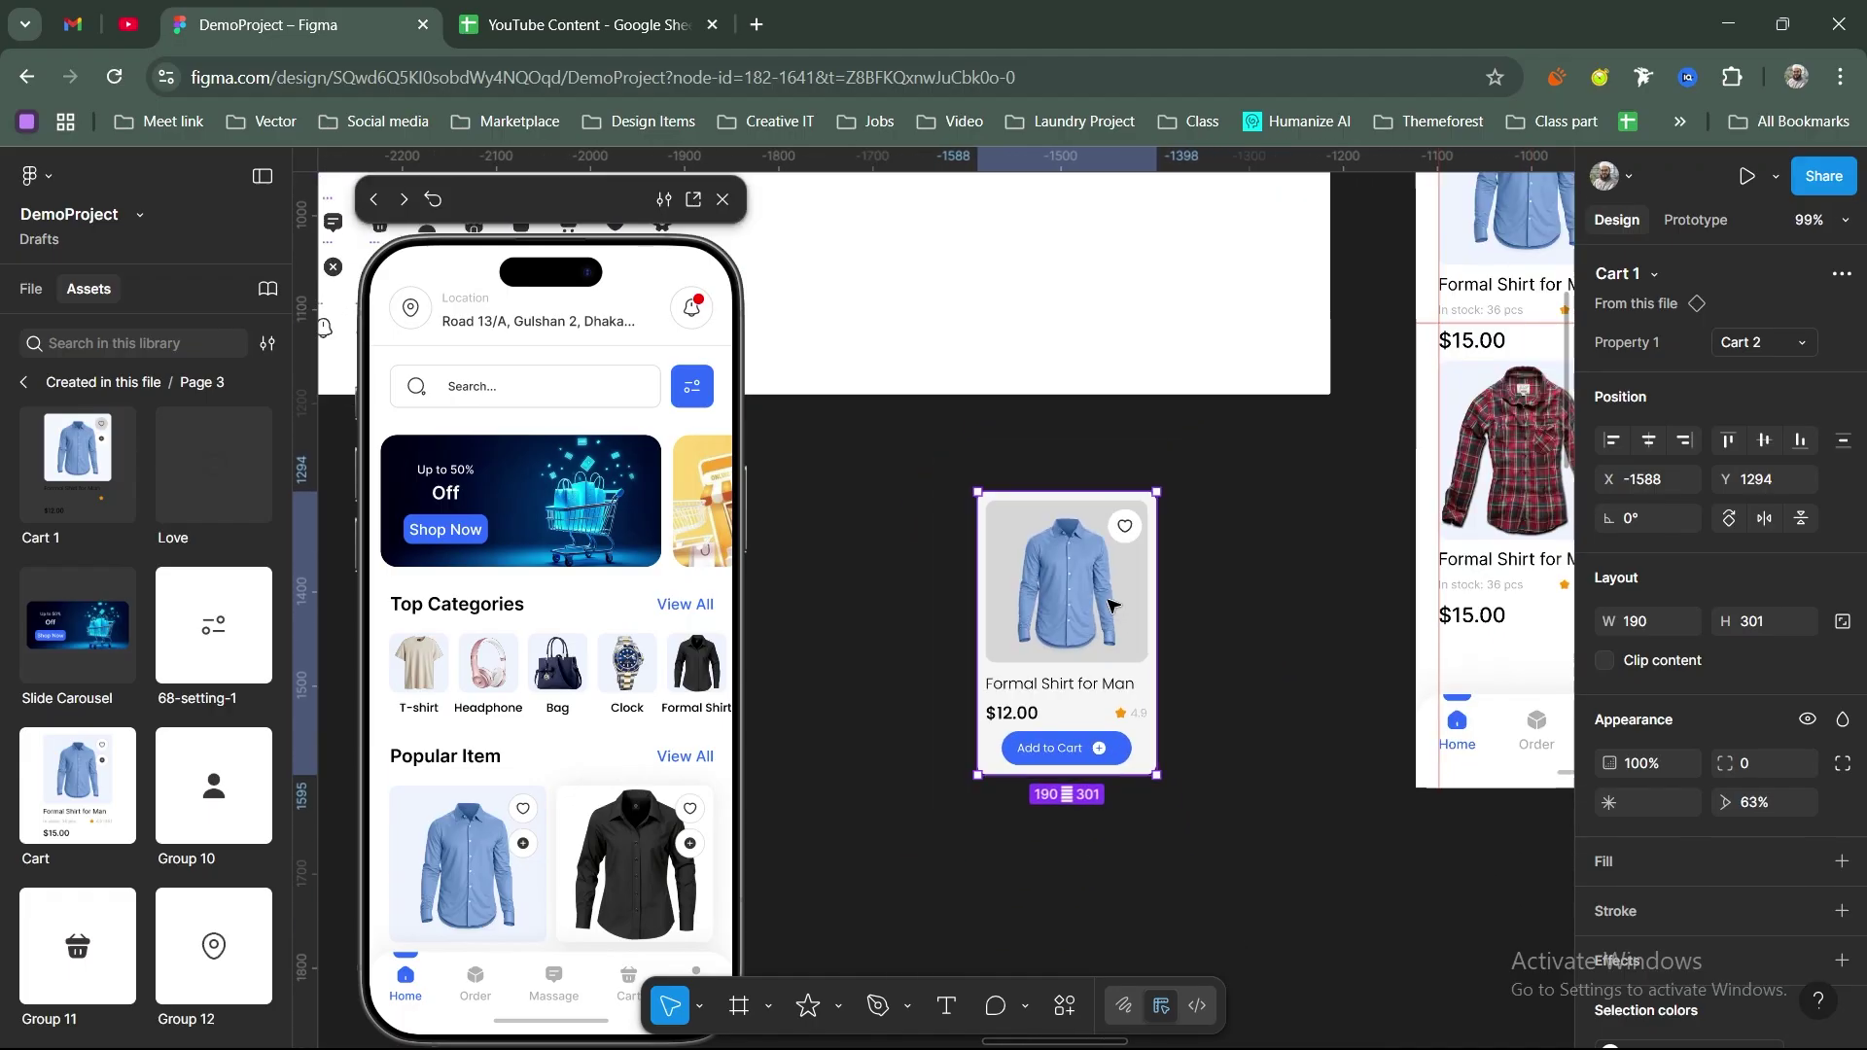
pyautogui.moveTo(1083, 627); pyautogui.dragTo(1026, 697)
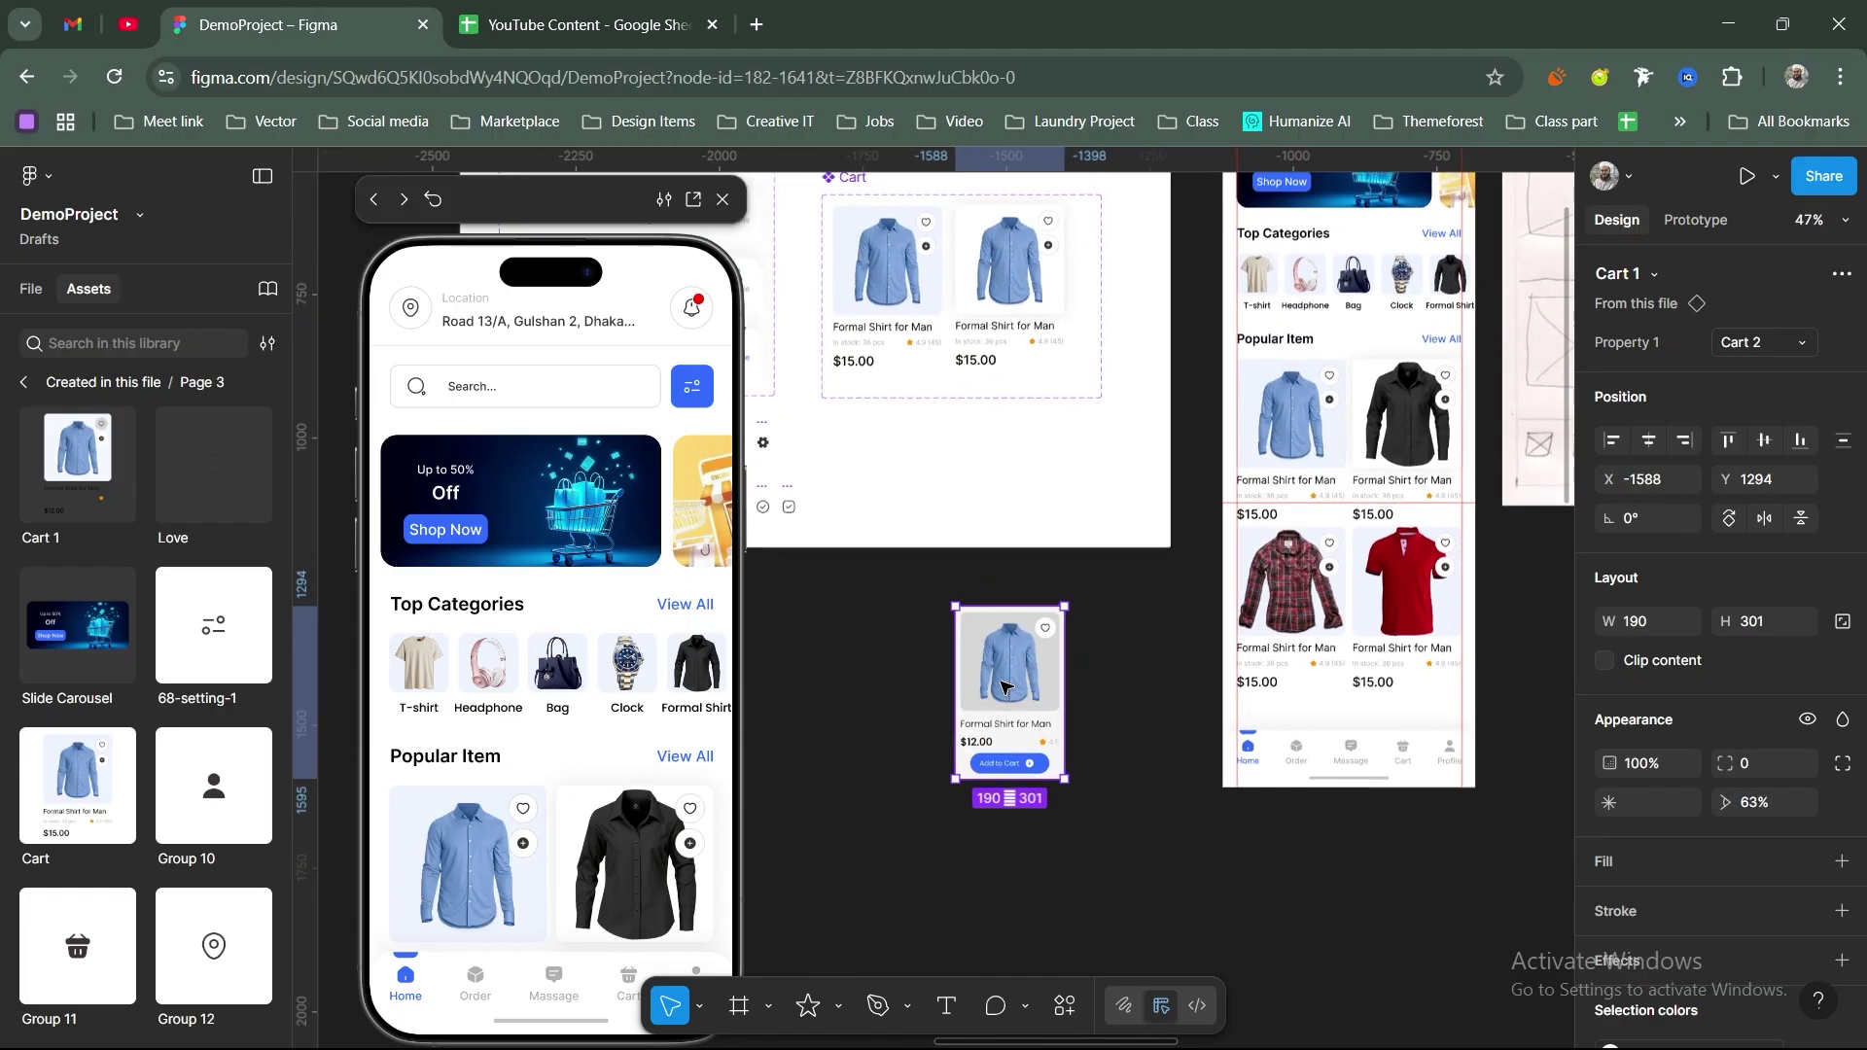
pyautogui.scroll(2, 1011, 292)
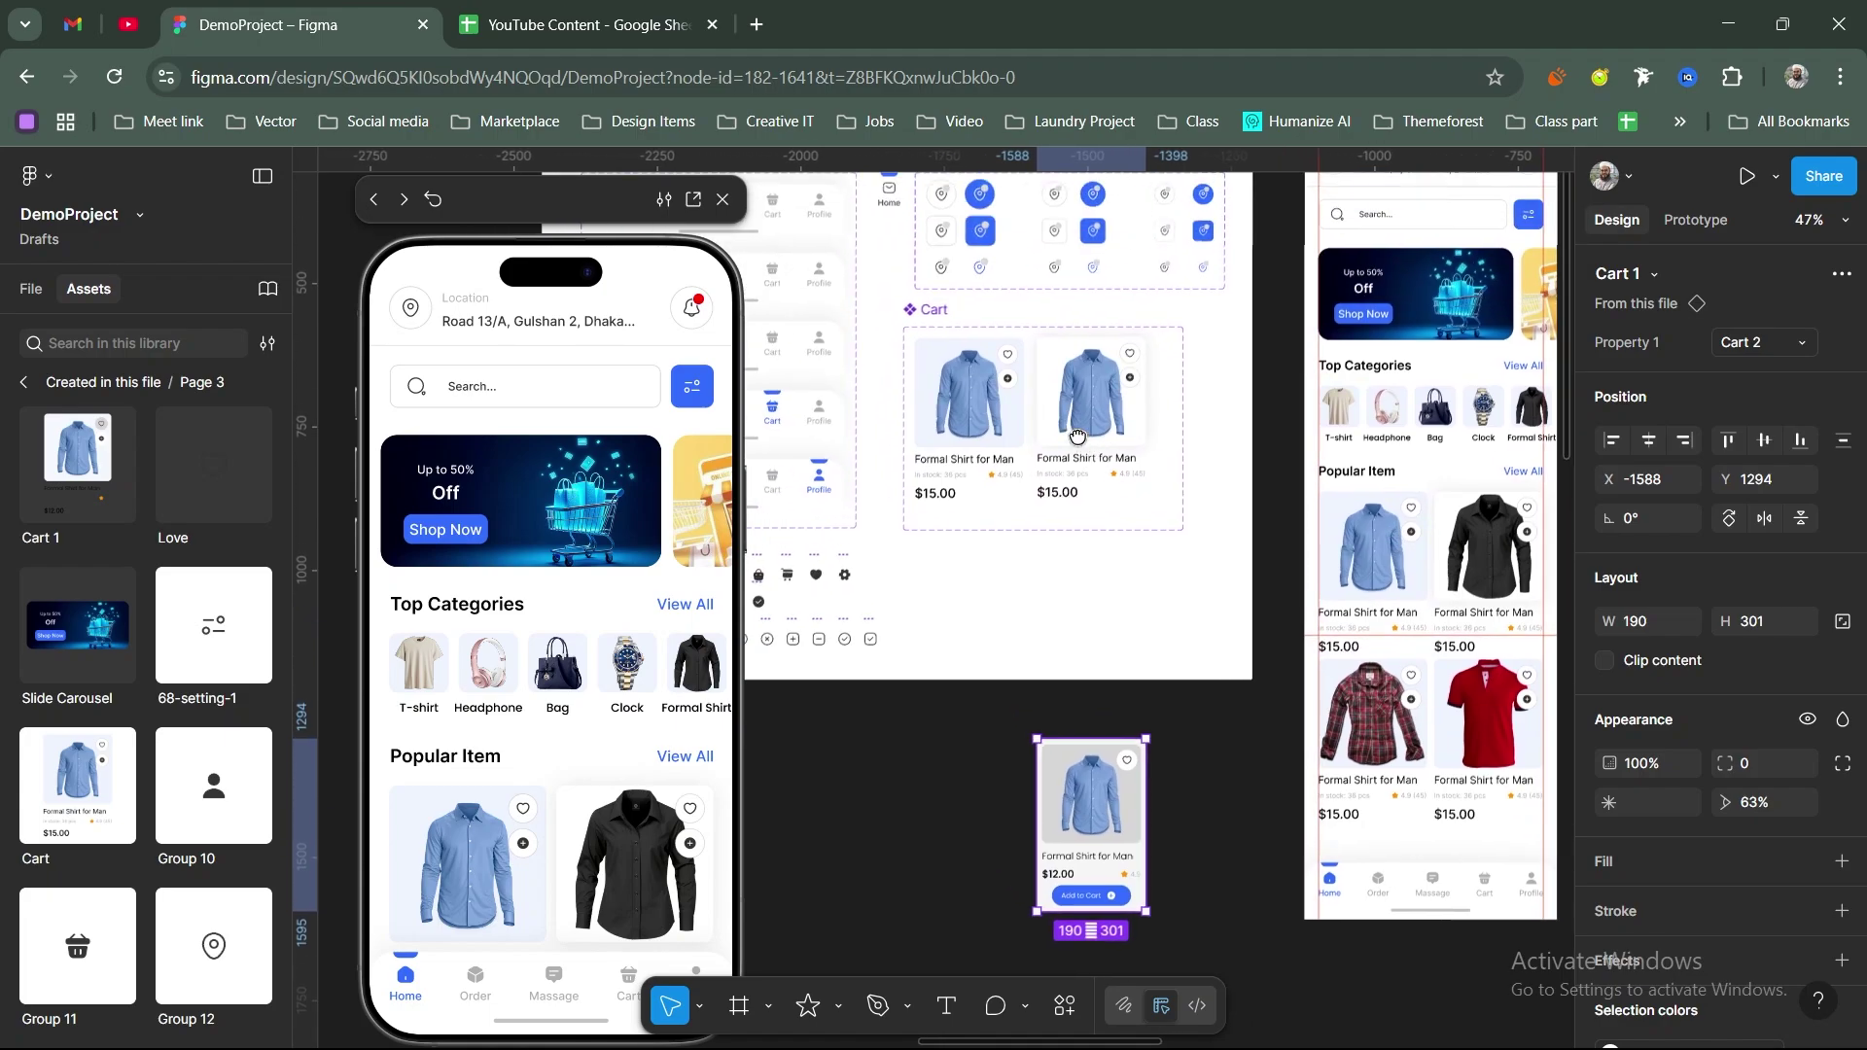
pyautogui.scroll(2, 980, 401)
pyautogui.scroll(3, 979, 402)
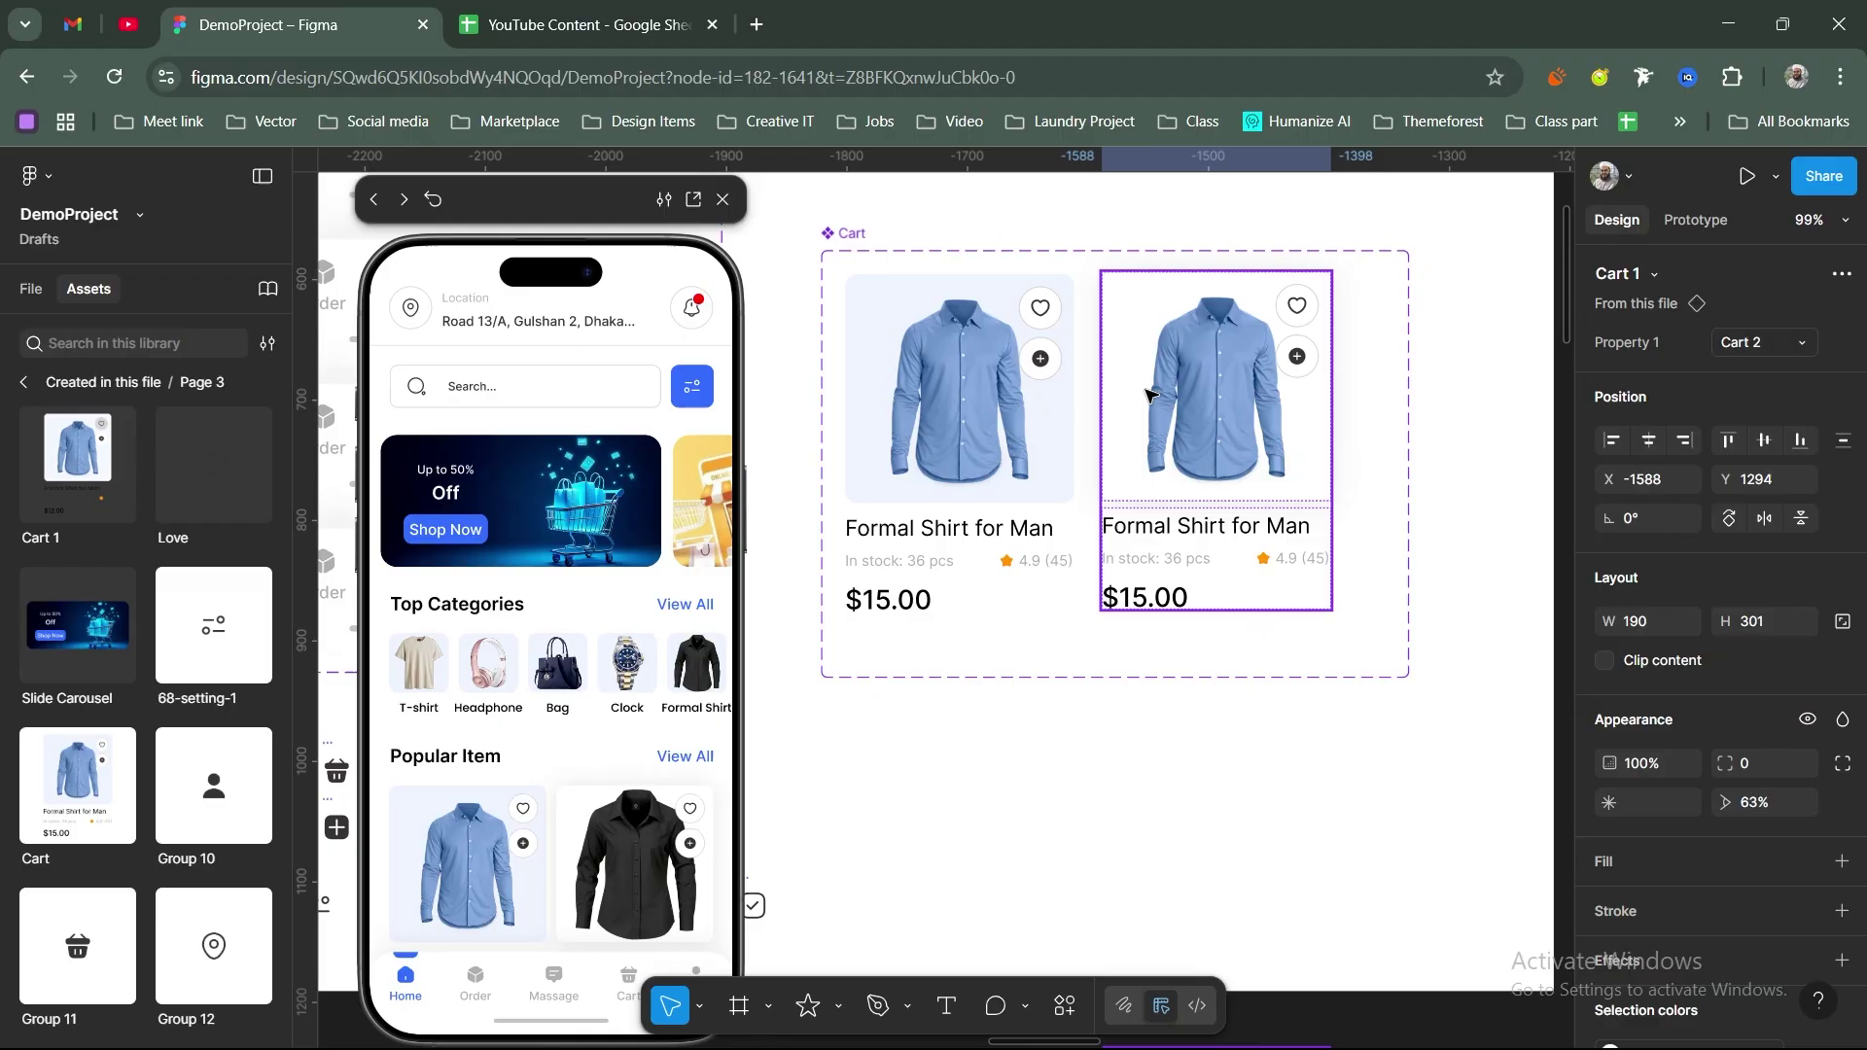
pyautogui.scroll(-3, 1147, 394)
pyautogui.hscroll(3, 1111, 677)
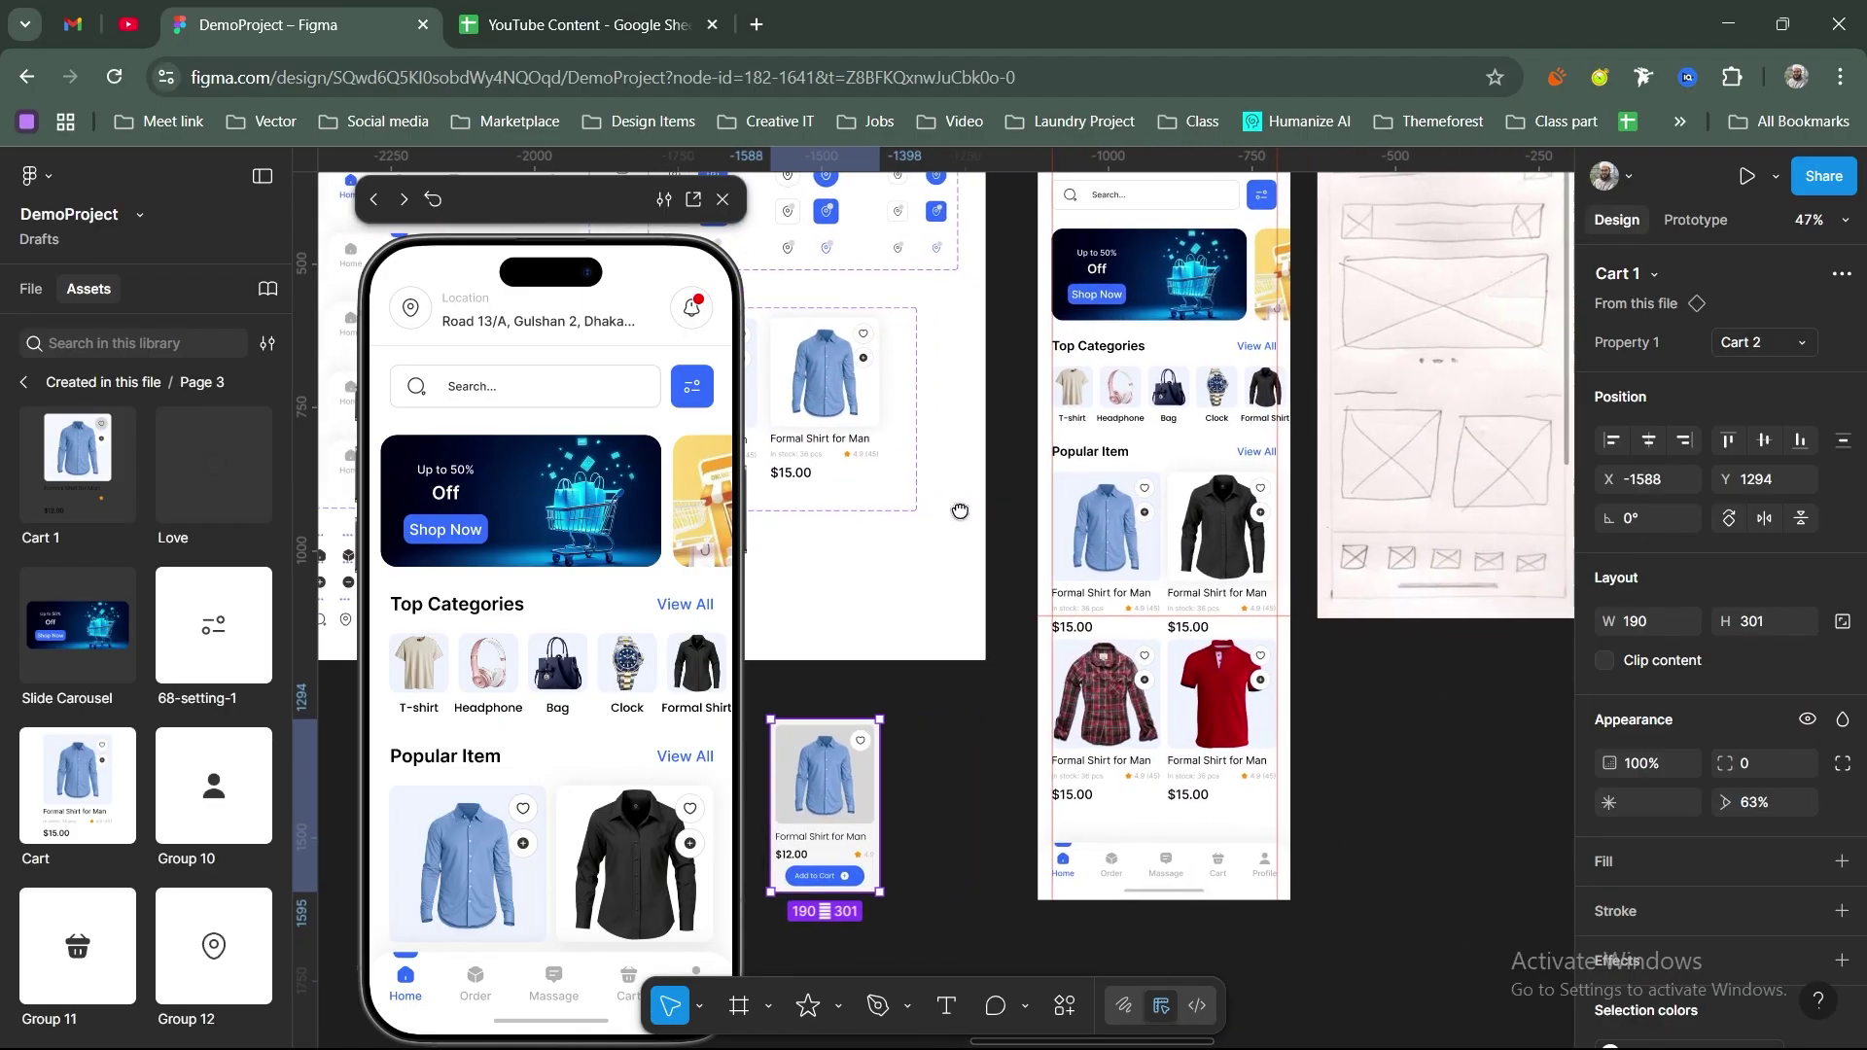
pyautogui.press('Delete')
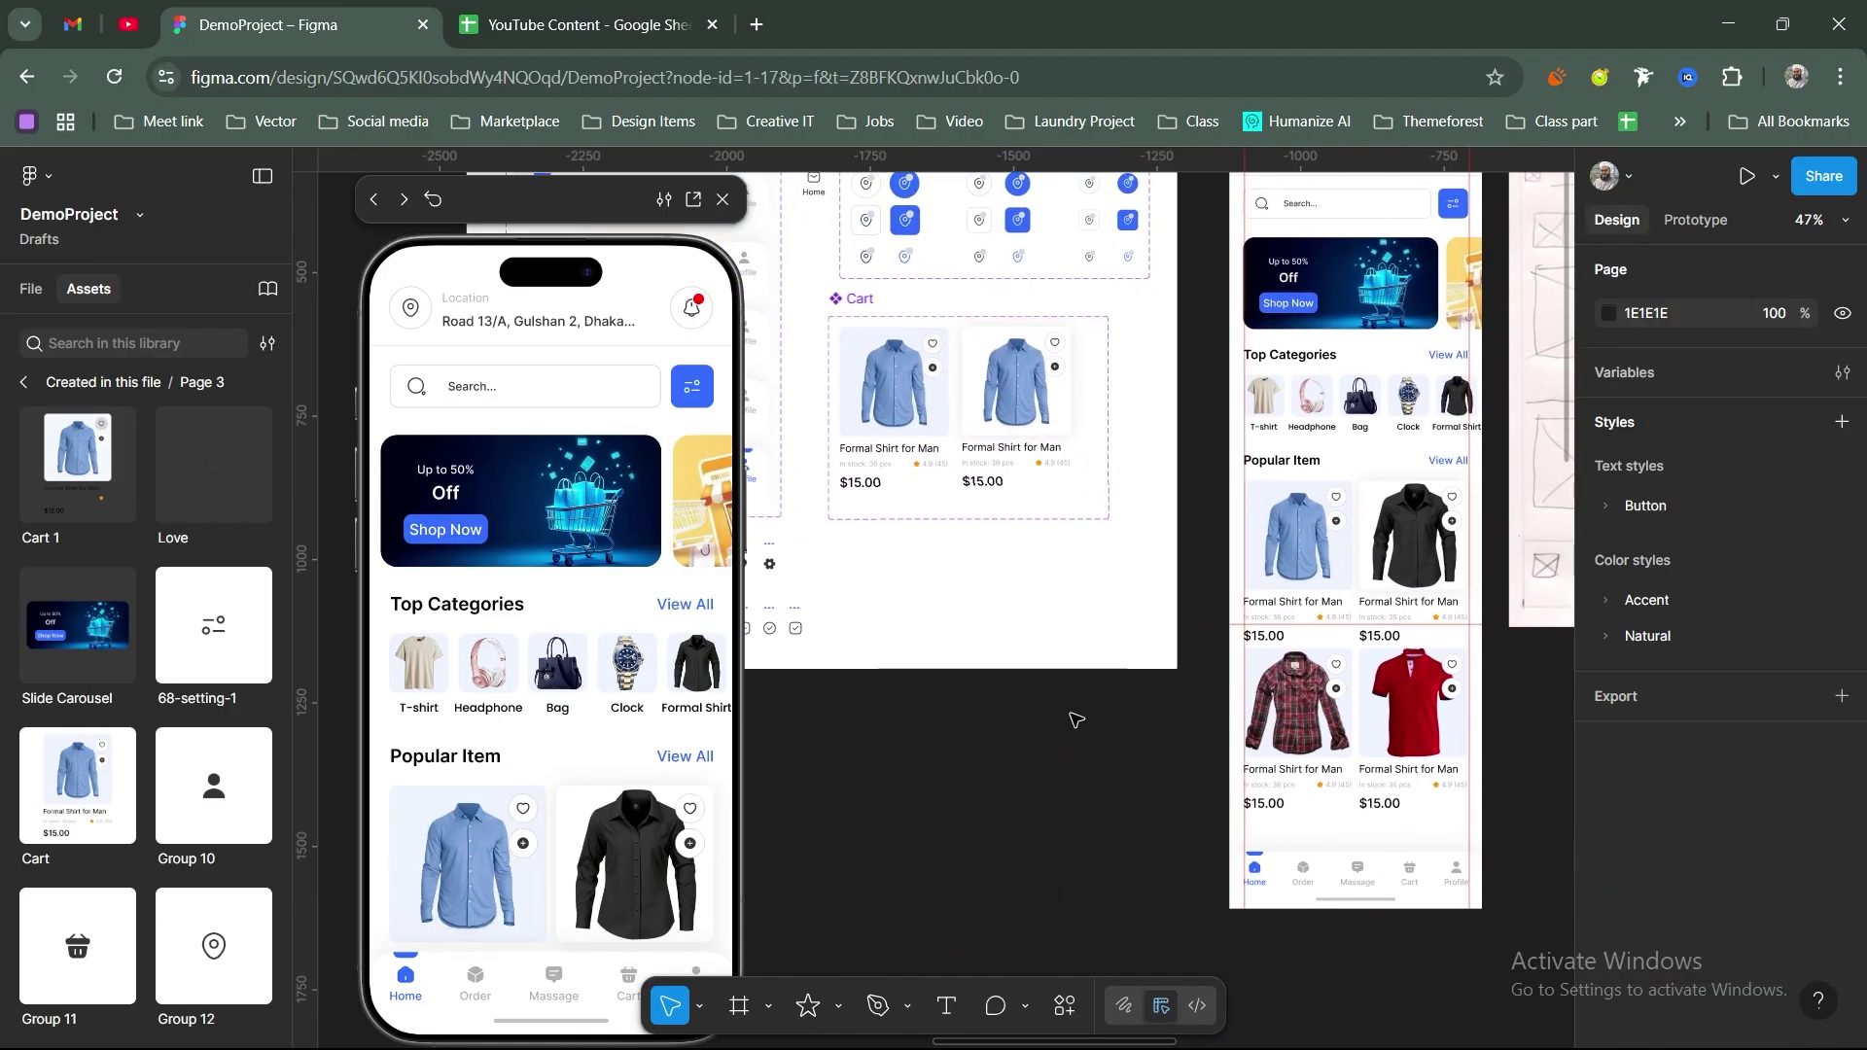
pyautogui.scroll(1, 1136, 673)
pyautogui.hscroll(1, 1136, 673)
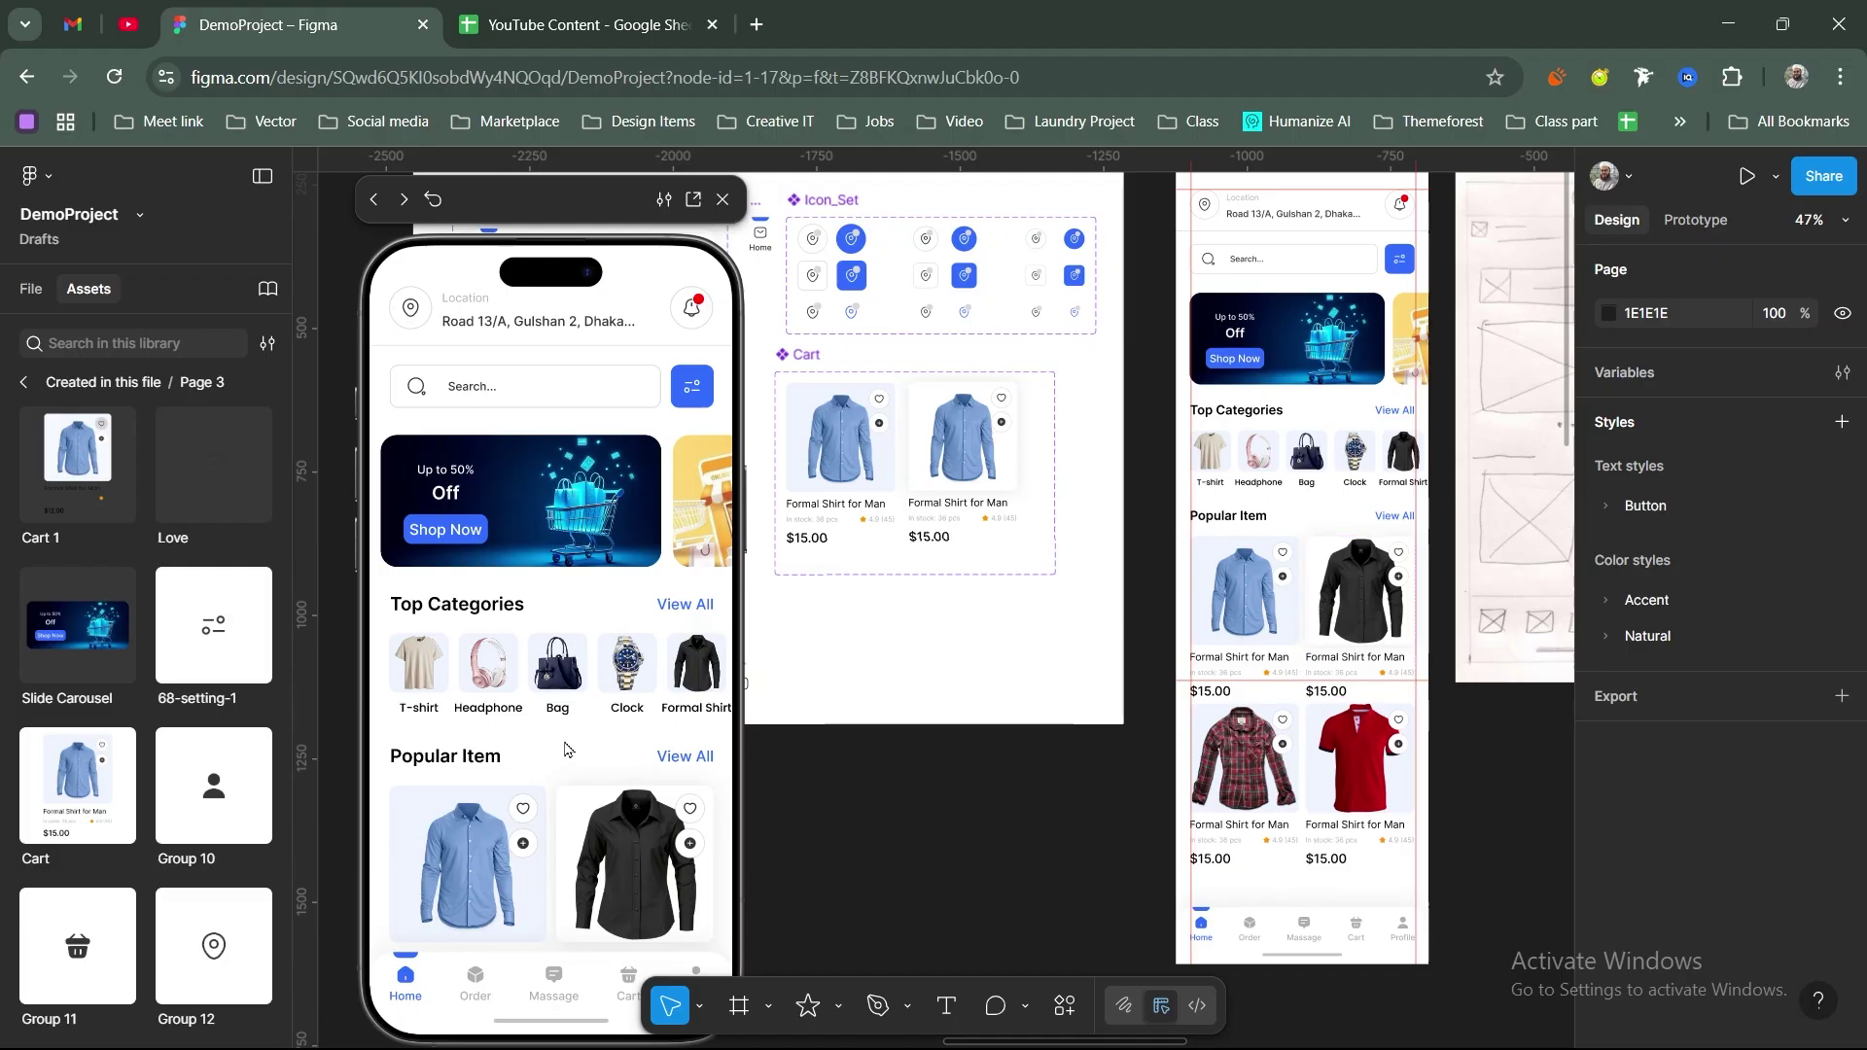
pyautogui.scroll(-2, 559, 544)
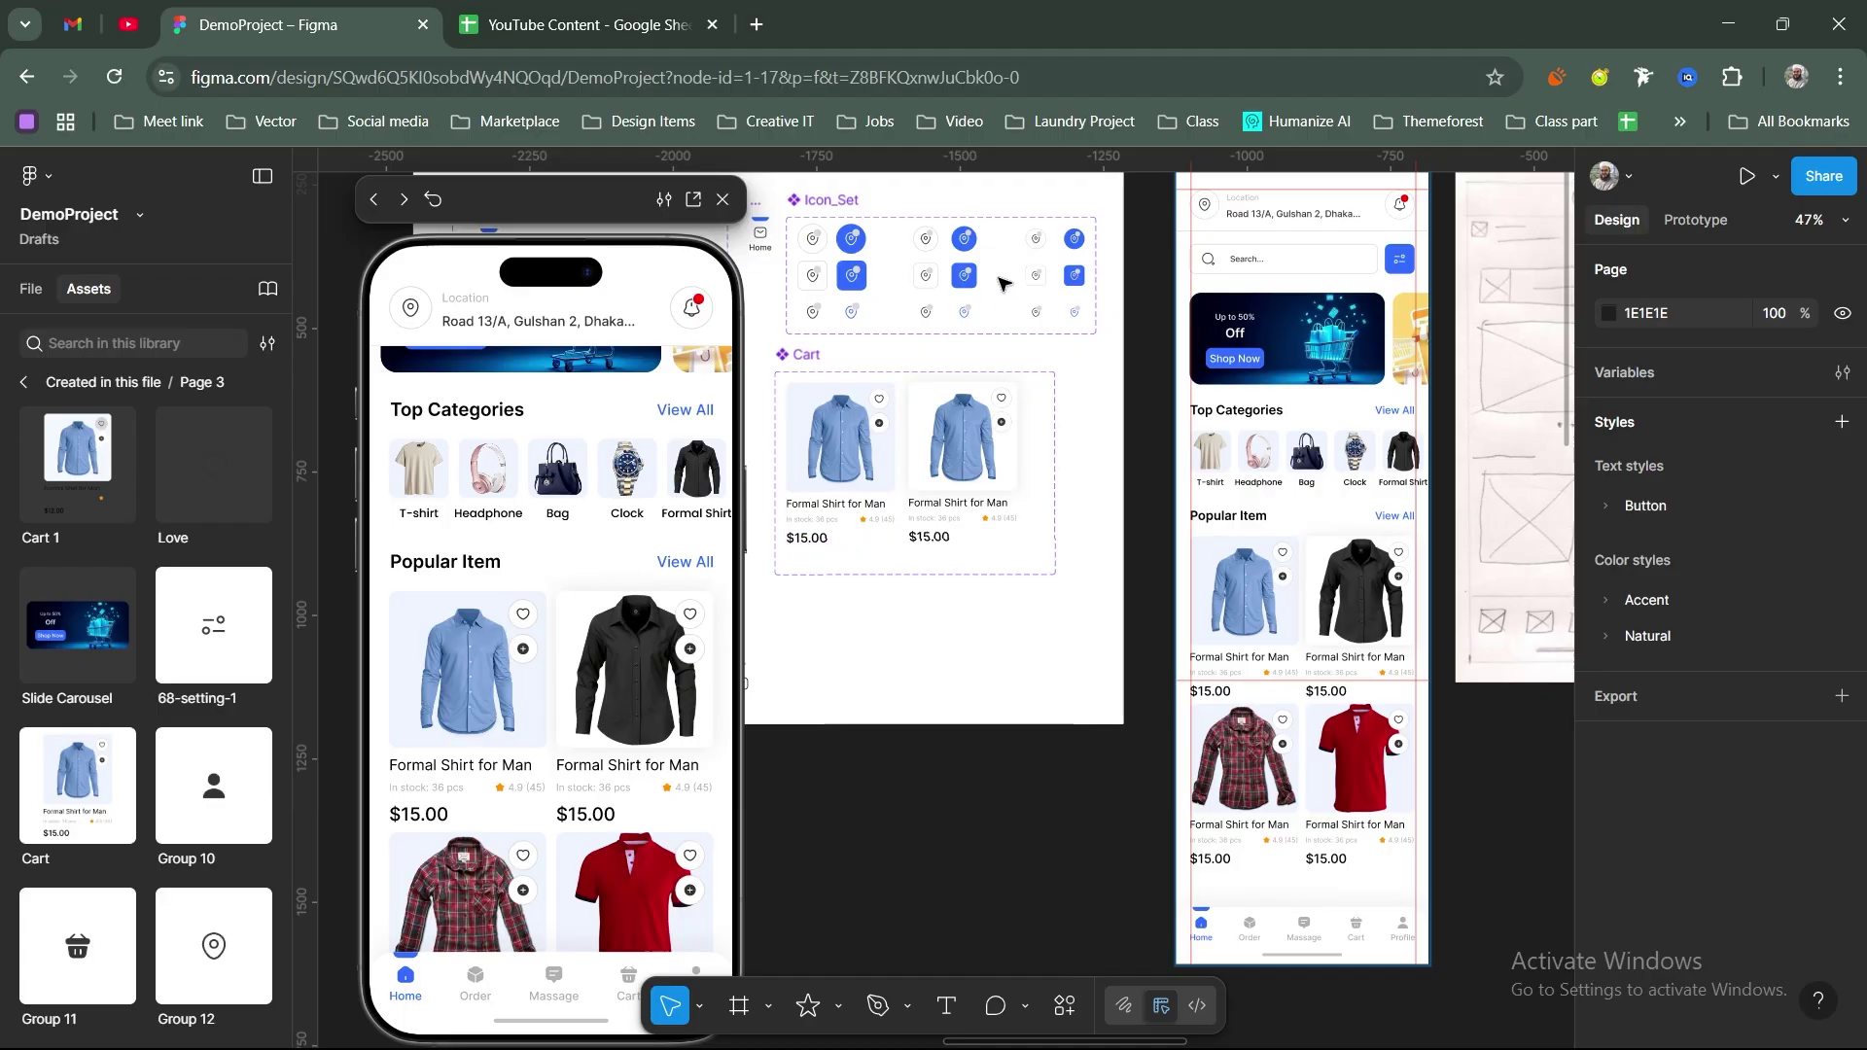
pyautogui.scroll(2, 1002, 282)
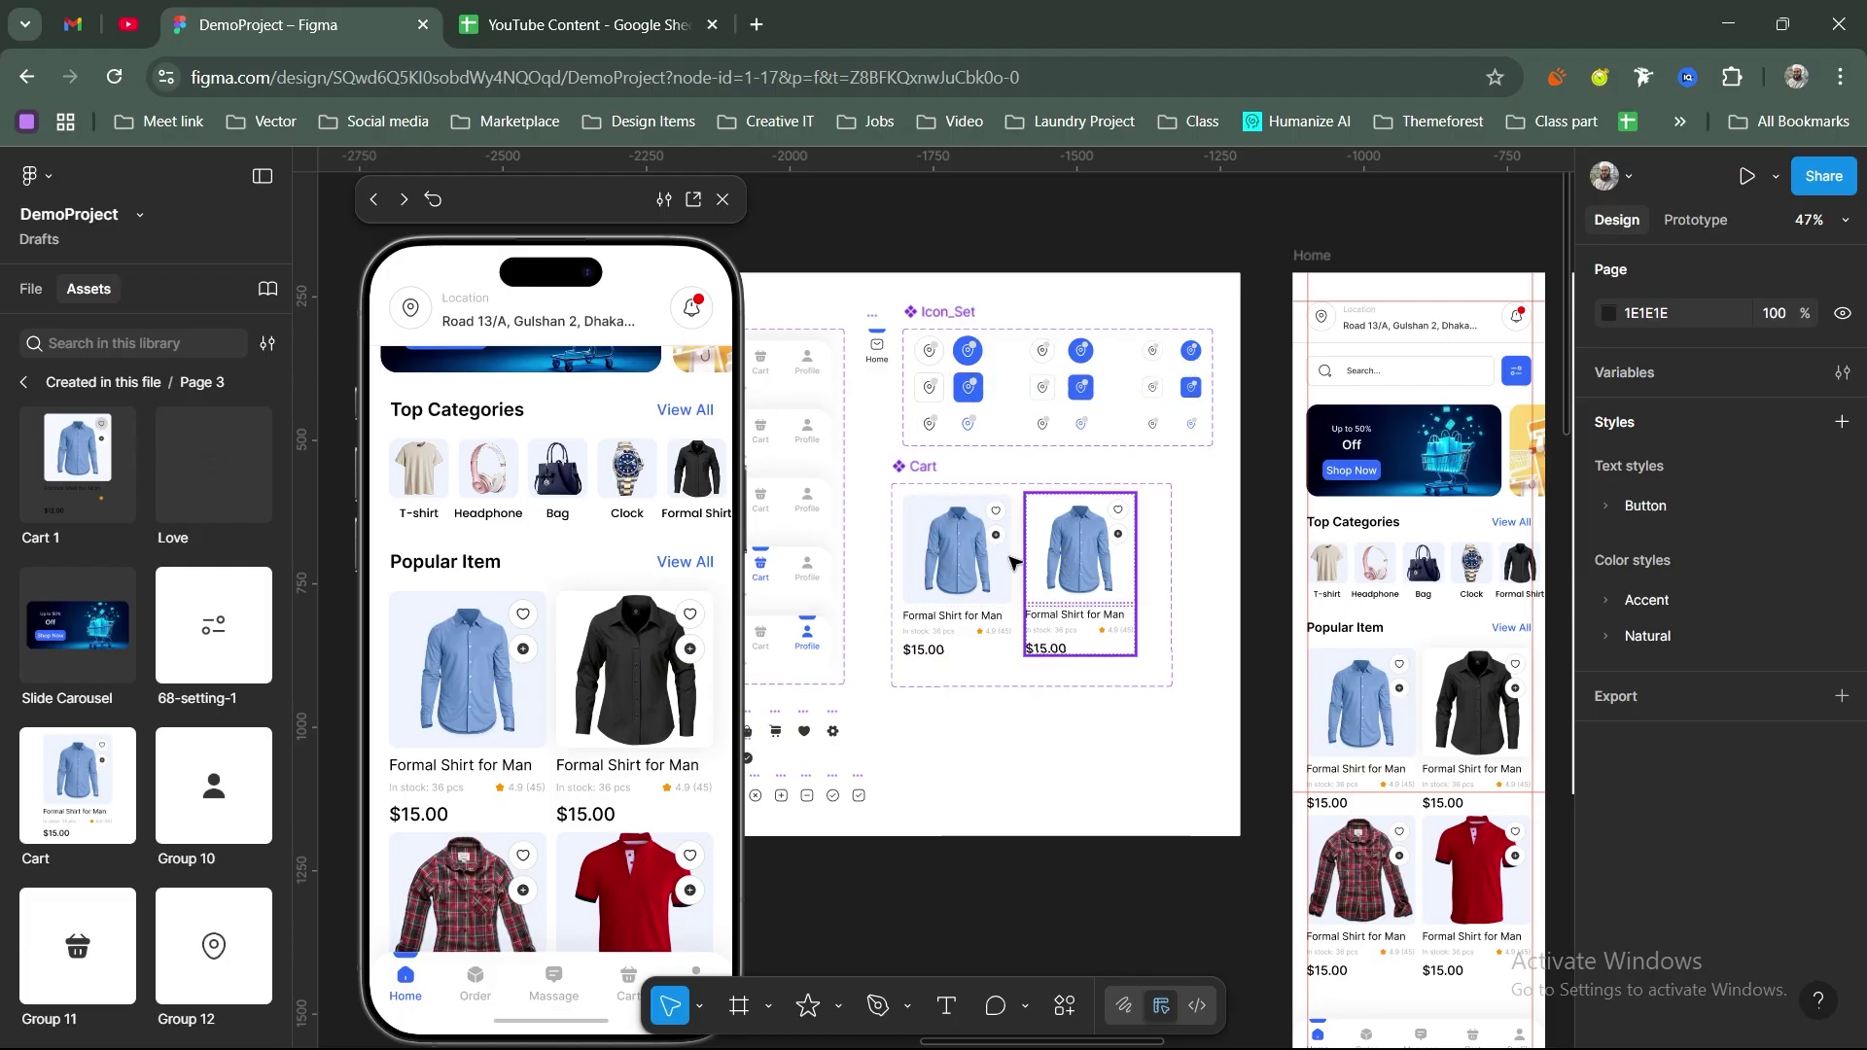
# Step: Duplicate the filled and outline heart icons into the empty area below the Cart component set, with the outline heart above the filled one
pyautogui.hscroll(-3, 998, 724)
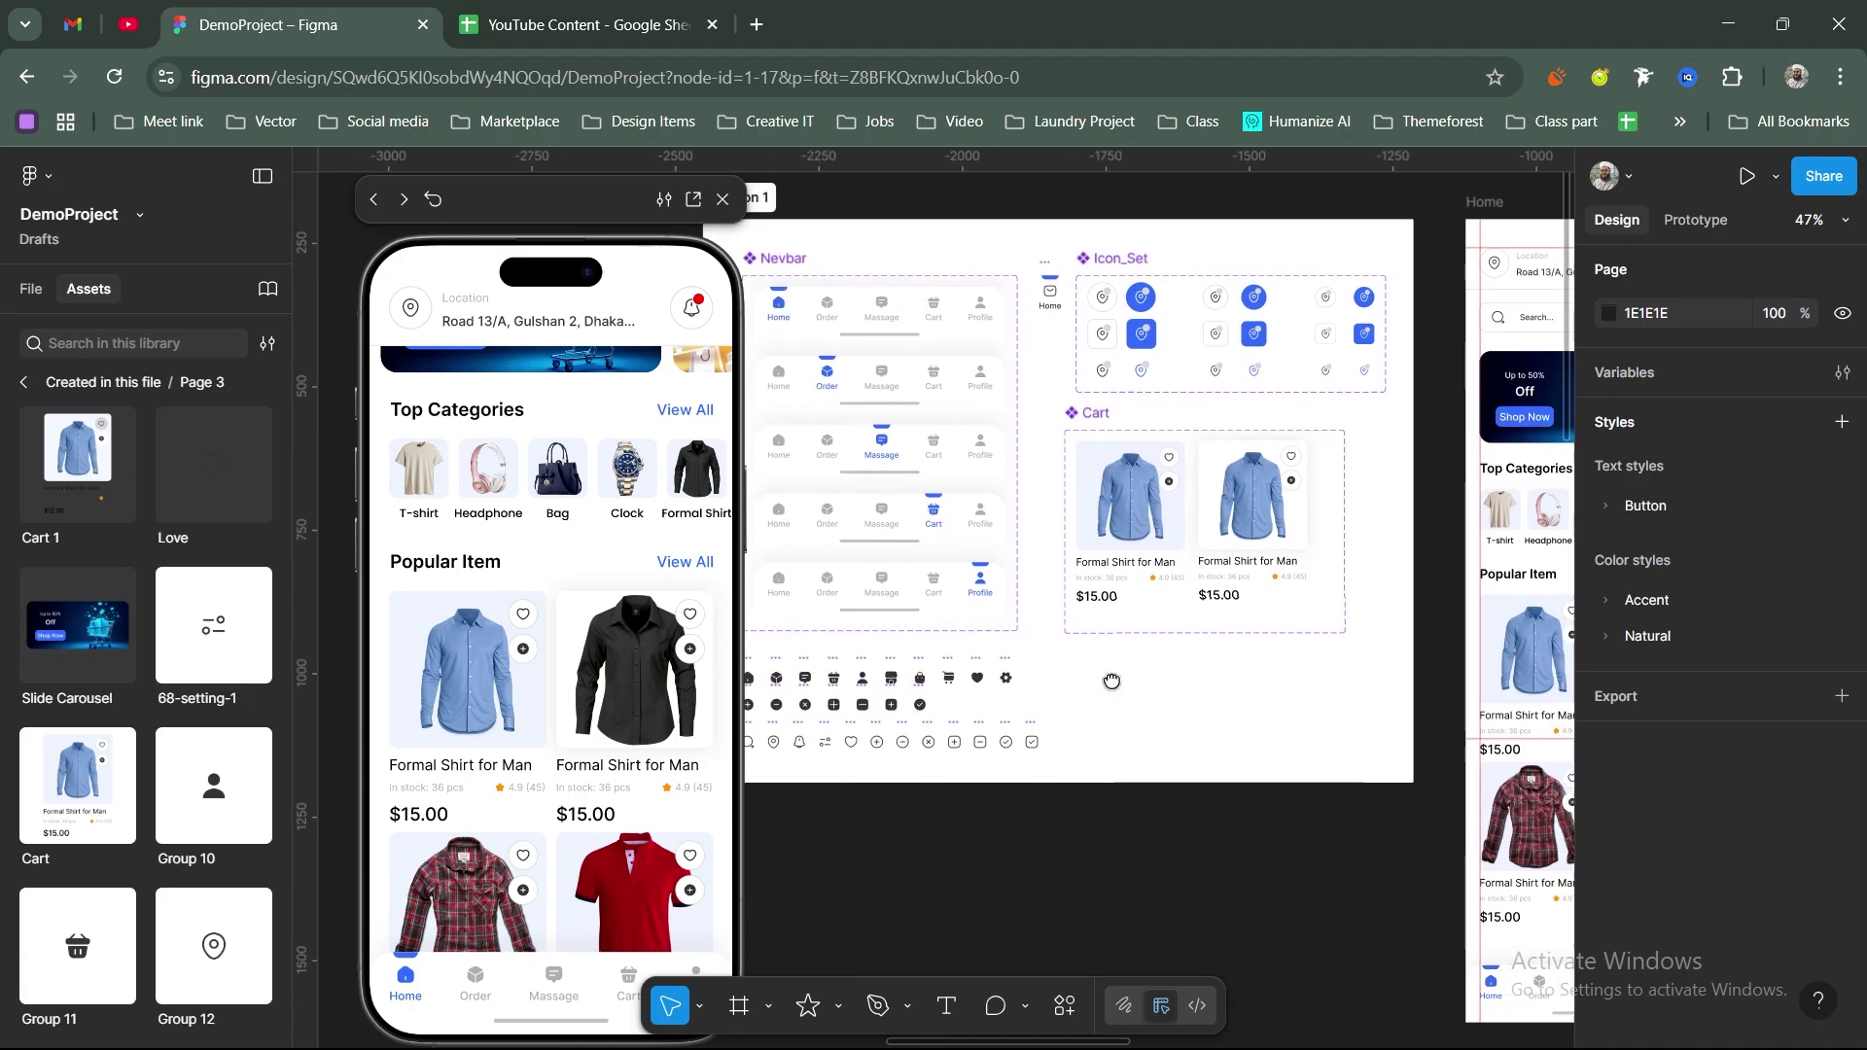
pyautogui.scroll(5, 972, 680)
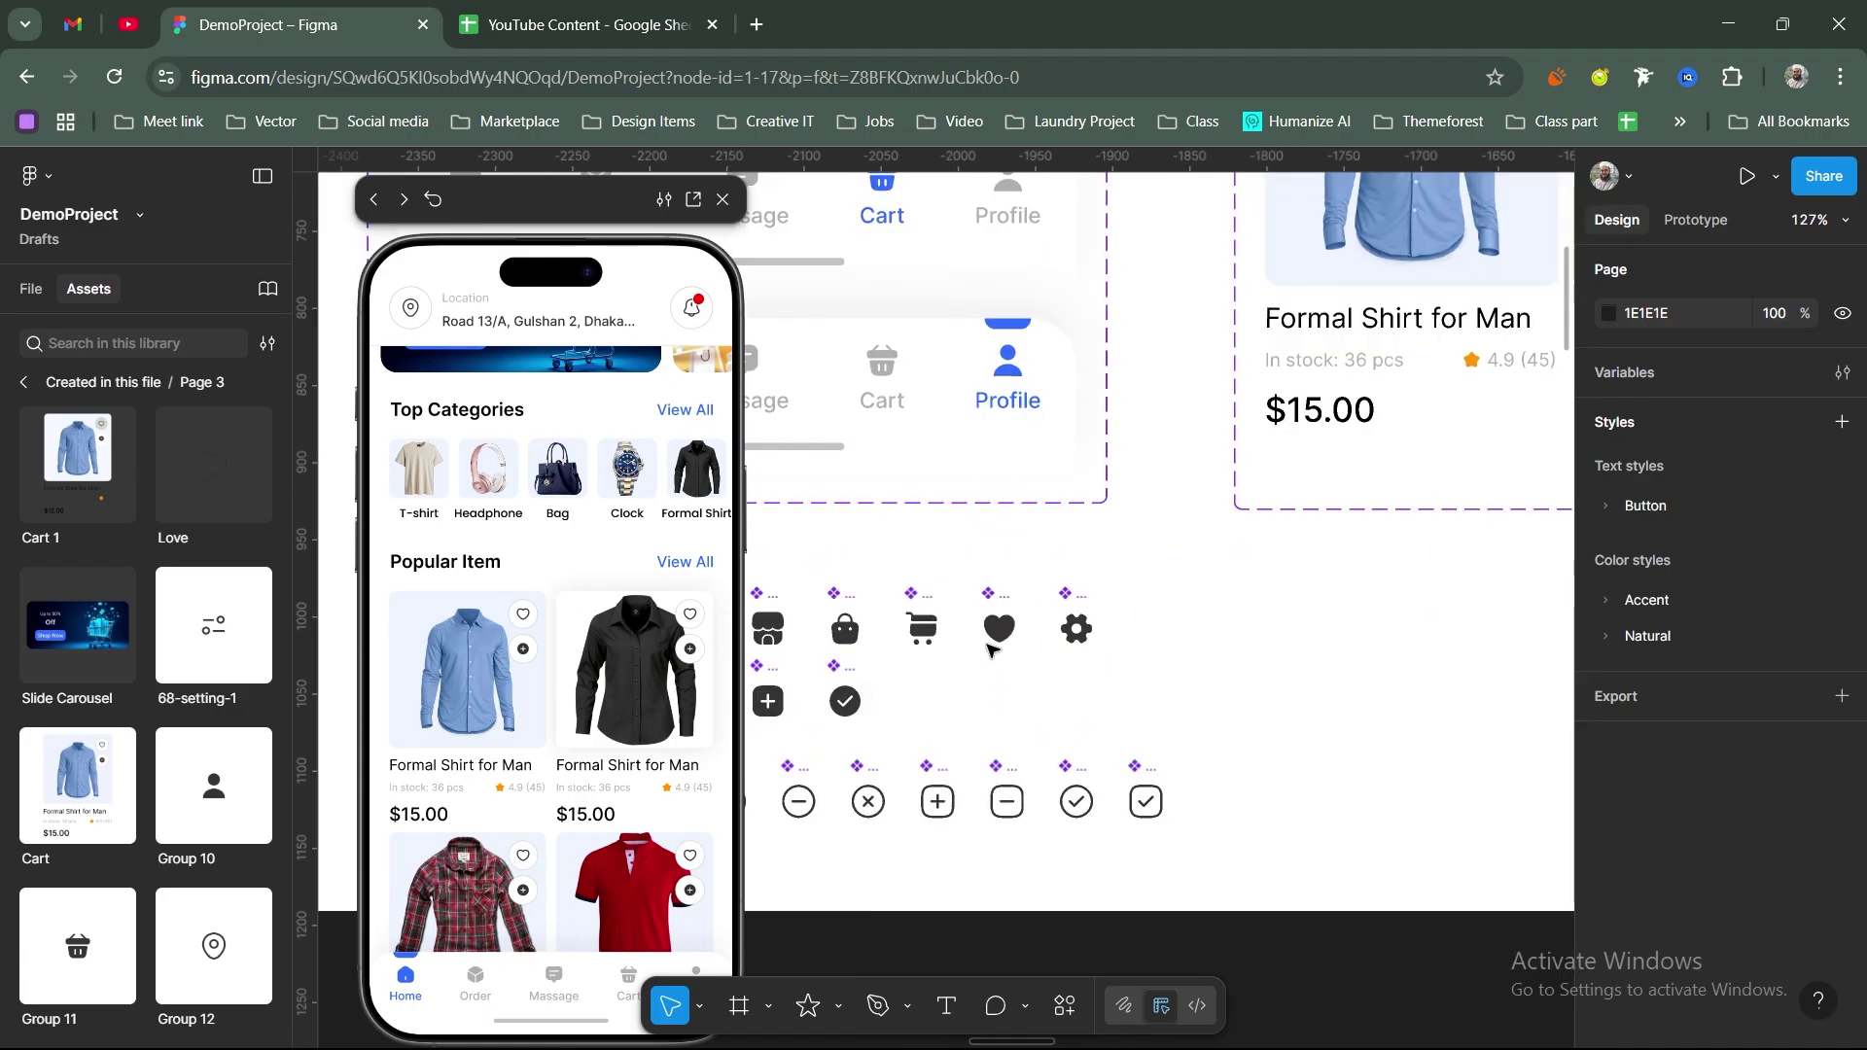
pyautogui.click(1001, 632)
pyautogui.scroll(-5, 1003, 637)
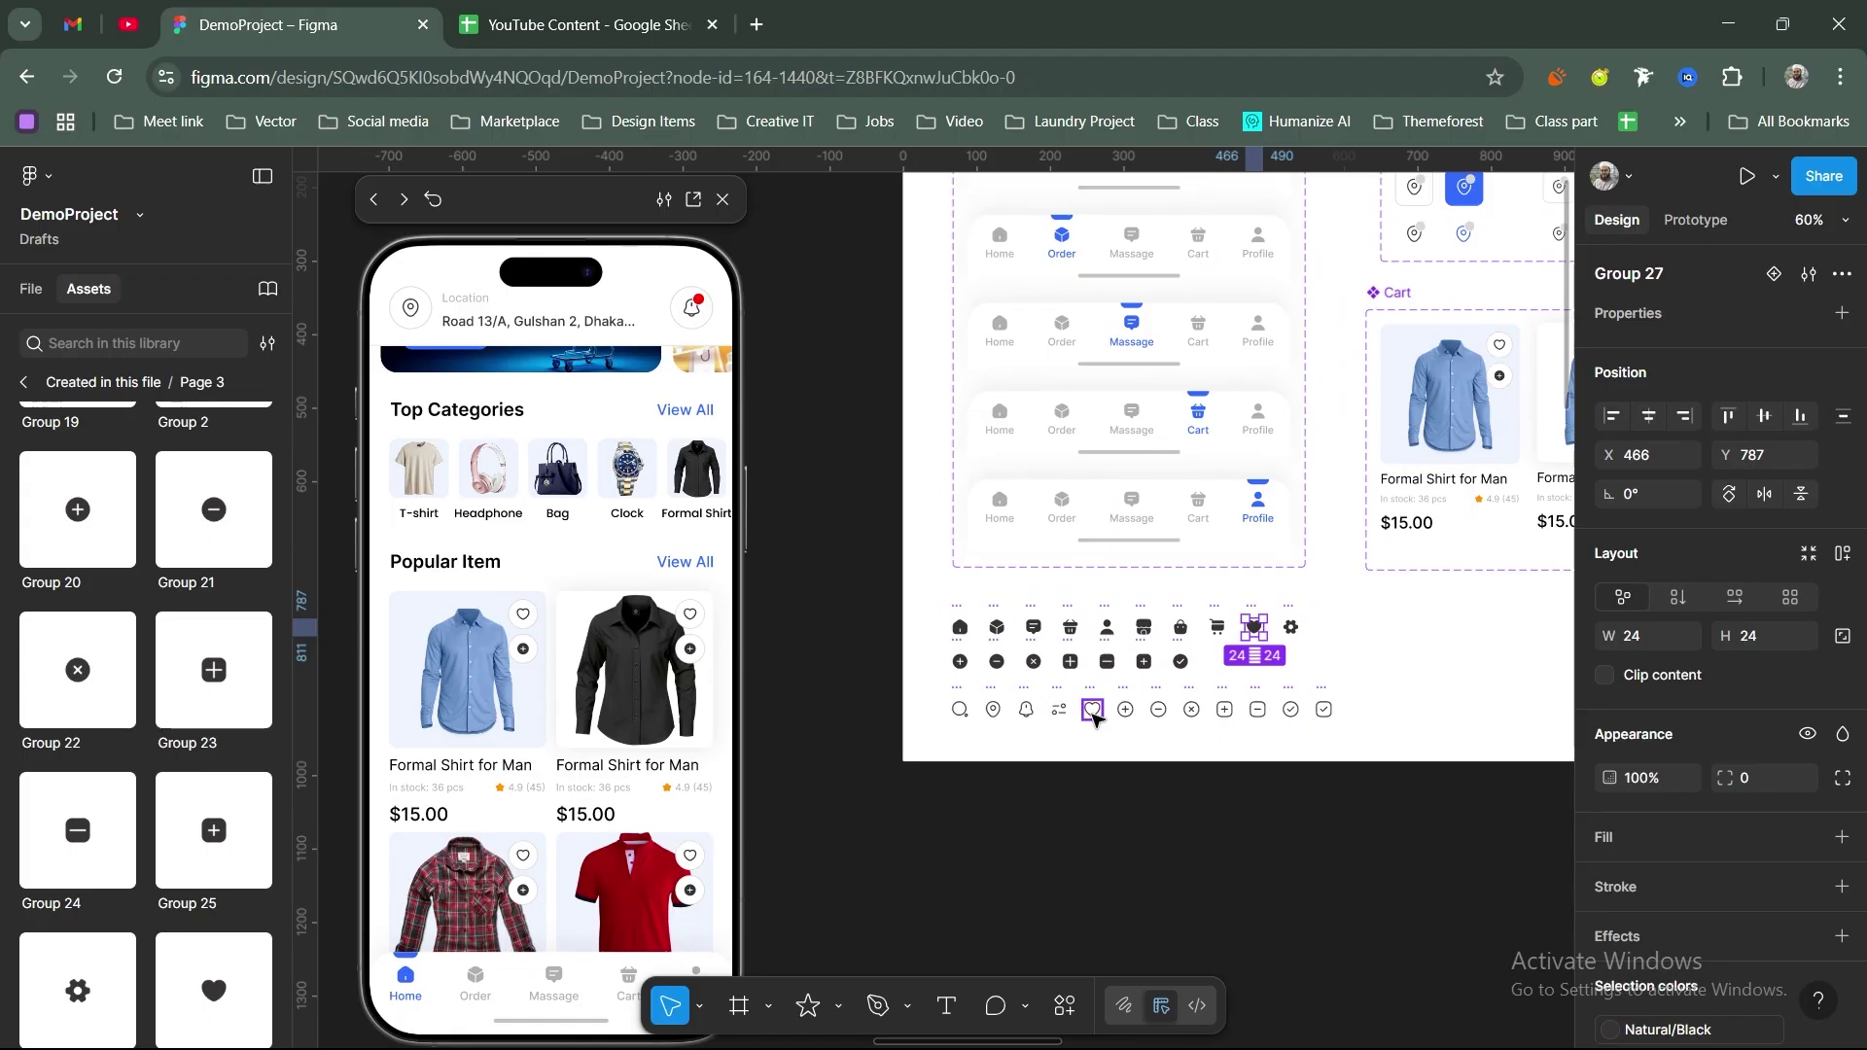
pyautogui.keyDown('shift'); pyautogui.click(1093, 713); pyautogui.keyUp('shift')
pyautogui.scroll(5, 1449, 626)
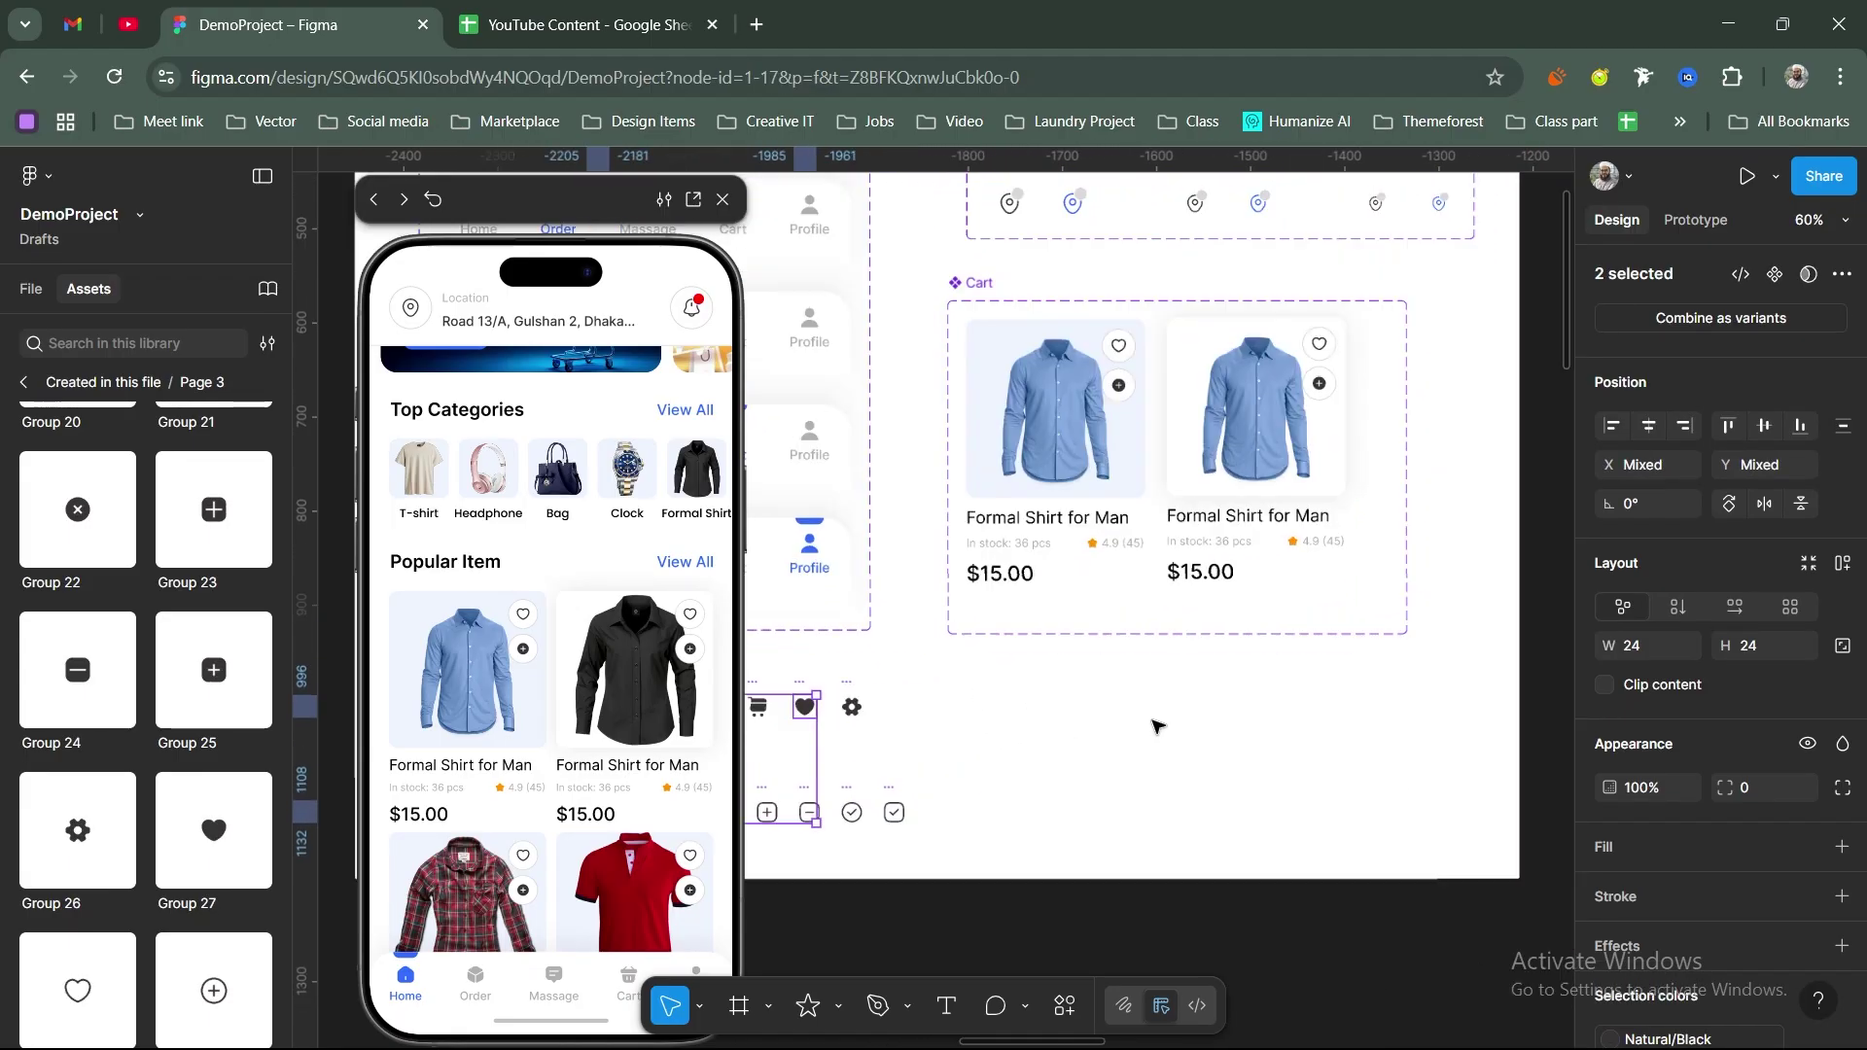
pyautogui.click(1129, 726)
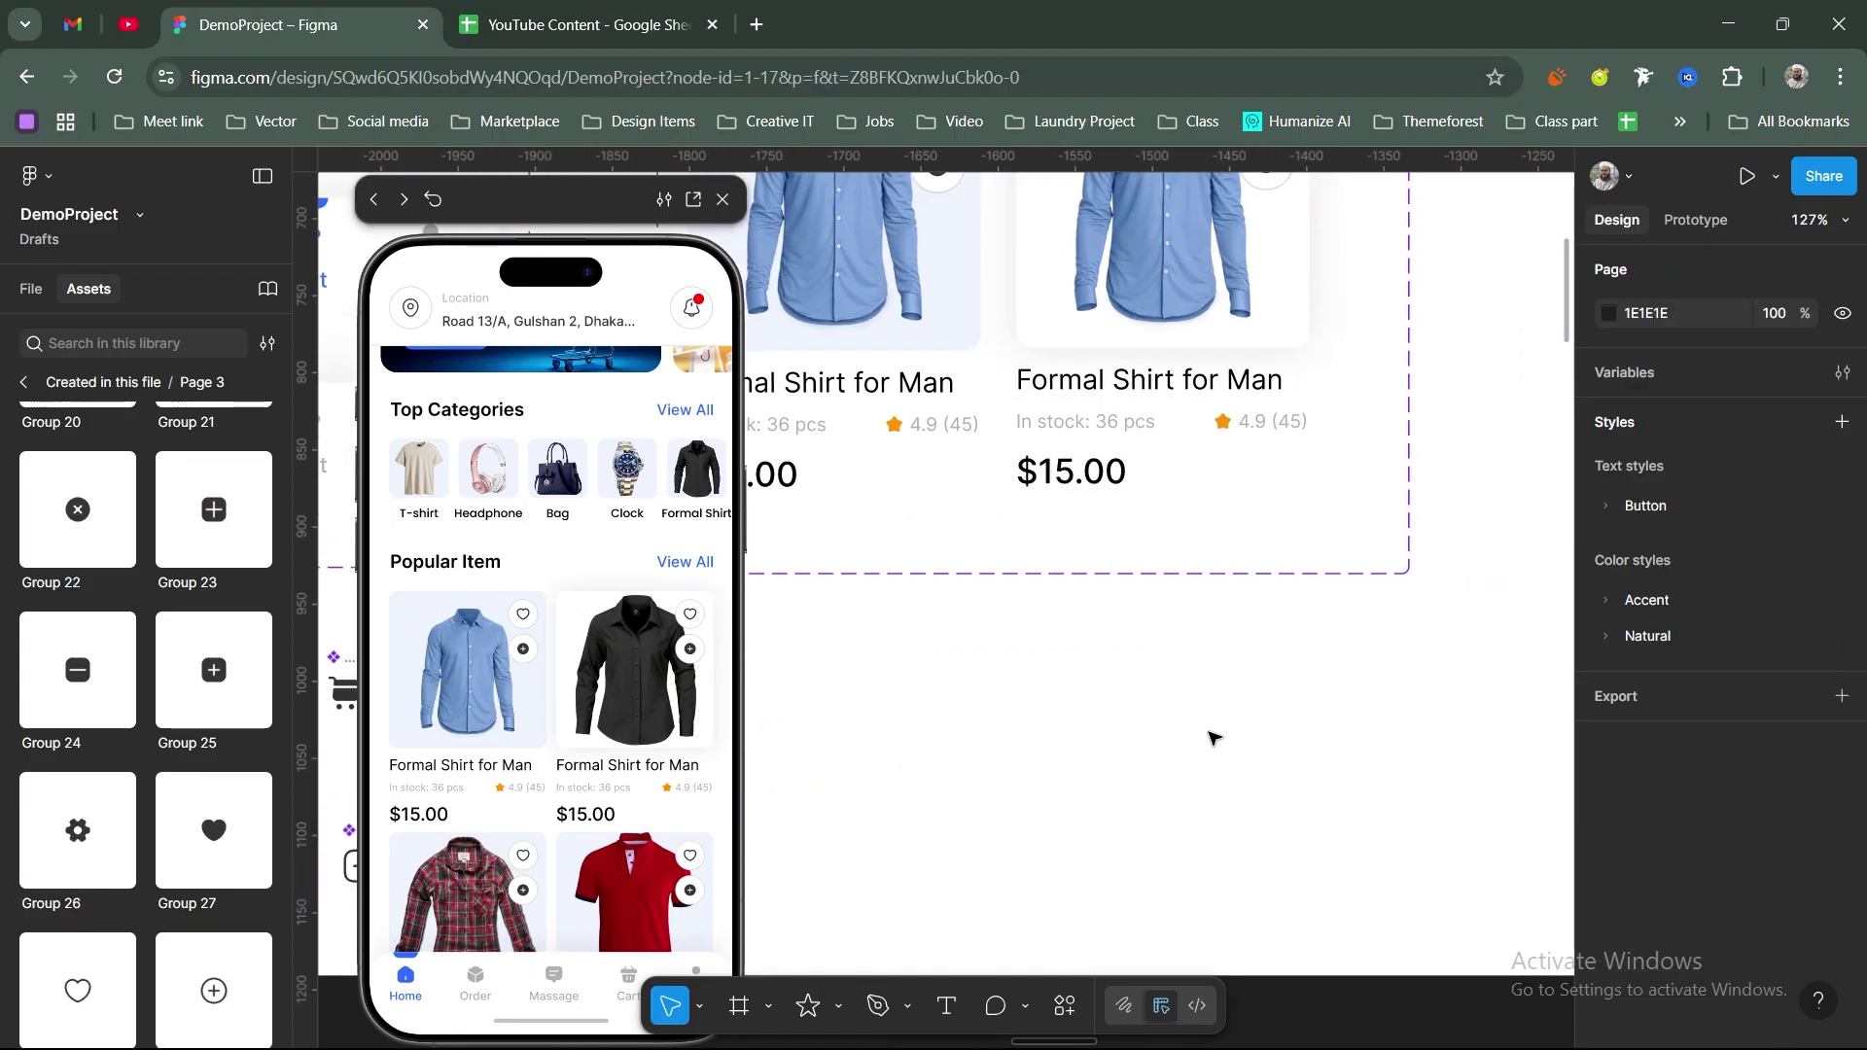
pyautogui.hotkey('ctrl', 'z')
pyautogui.scroll(-6, 1185, 744)
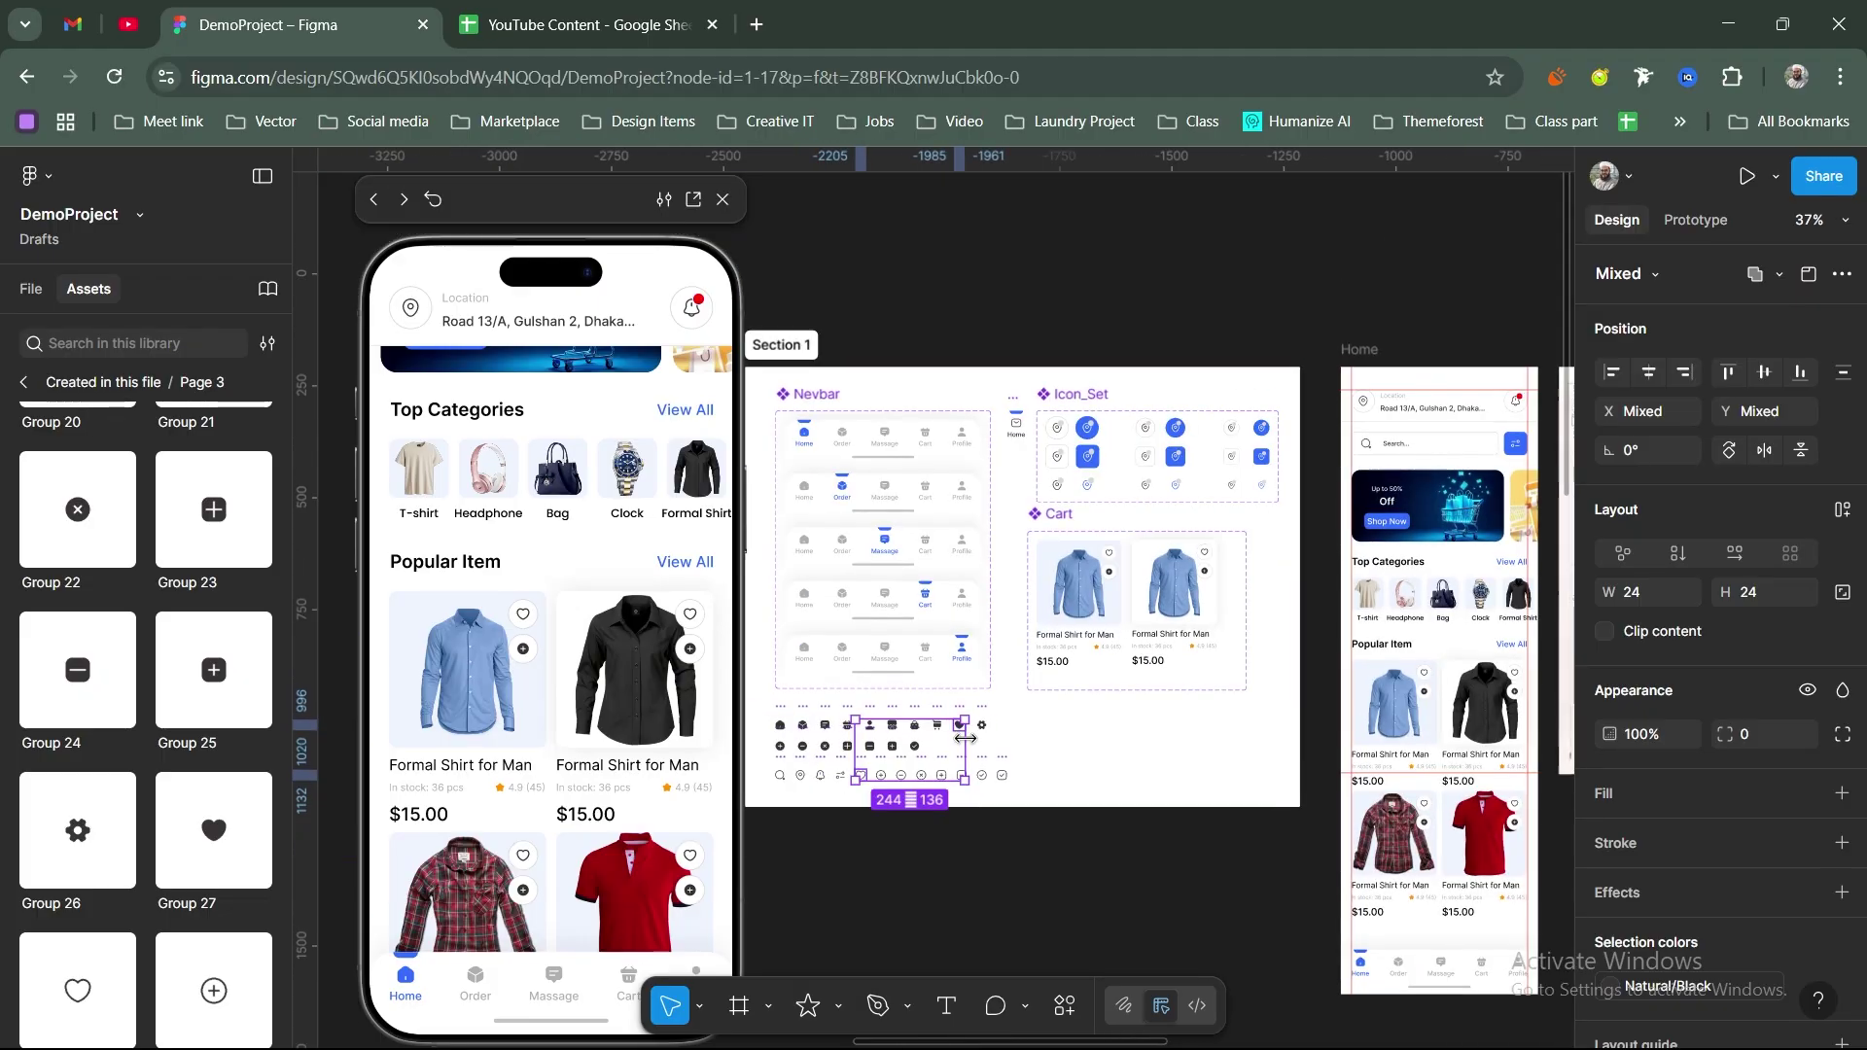
pyautogui.moveTo(954, 750); pyautogui.dragTo(1096, 679)
pyautogui.scroll(4, 1217, 729)
pyautogui.press('Escape')
pyautogui.scroll(2, 1069, 792)
pyautogui.scroll(4, 1069, 793)
pyautogui.press('Escape')
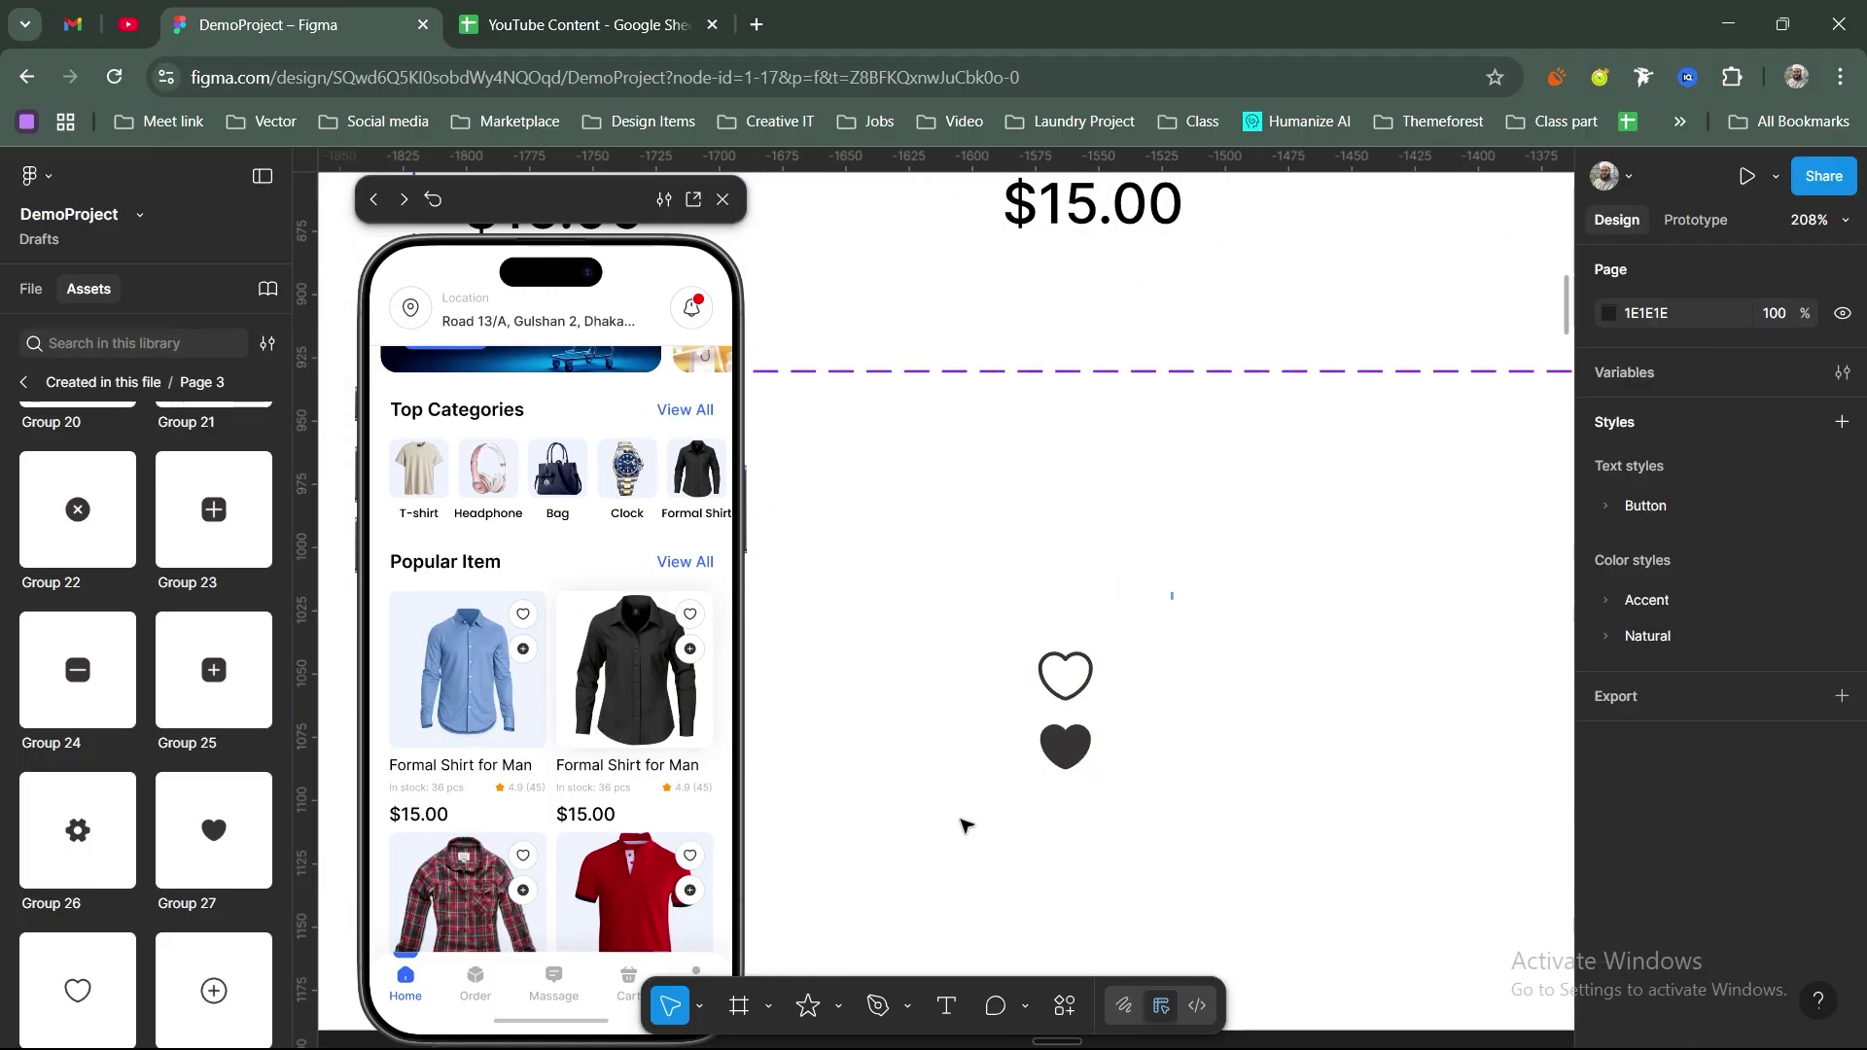
# Step: Move the copied outline heart up to Y 794 and turn it into a component
pyautogui.moveTo(967, 819); pyautogui.dragTo(1119, 632)
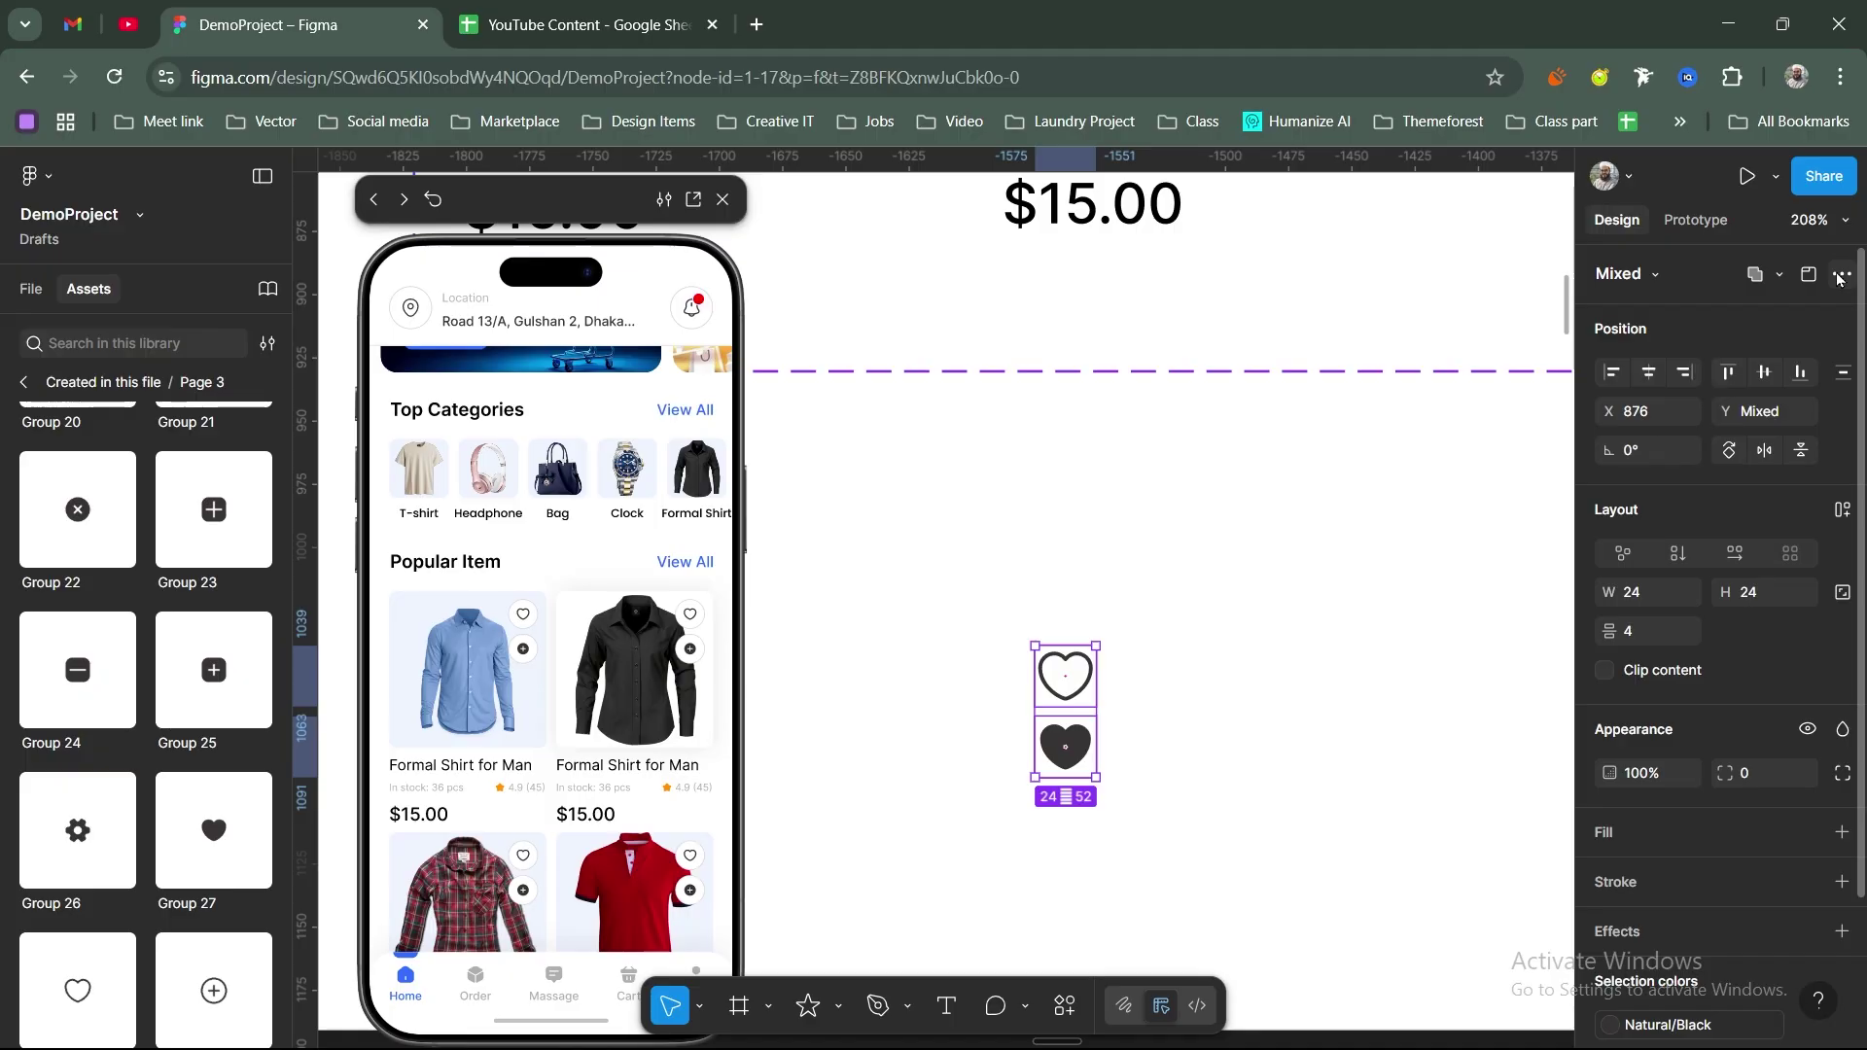
pyautogui.click(1082, 690)
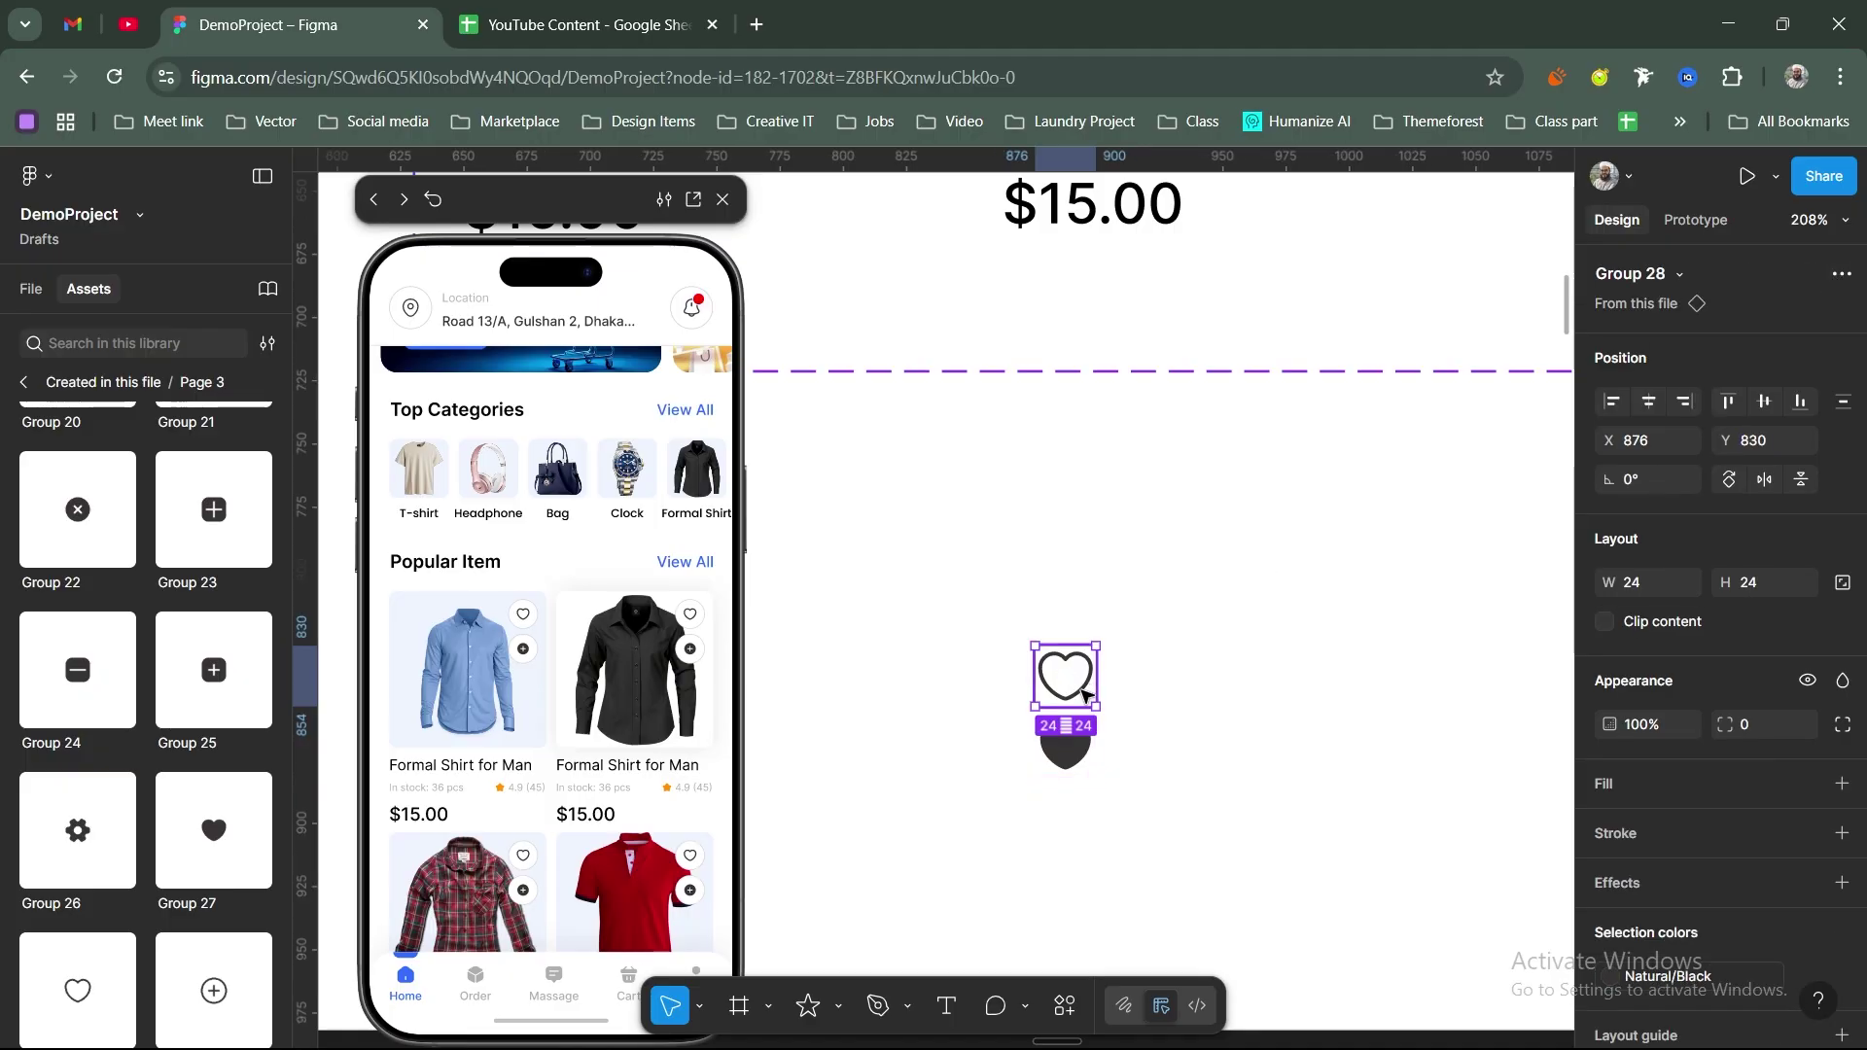
pyautogui.moveTo(1083, 690); pyautogui.dragTo(1108, 609)
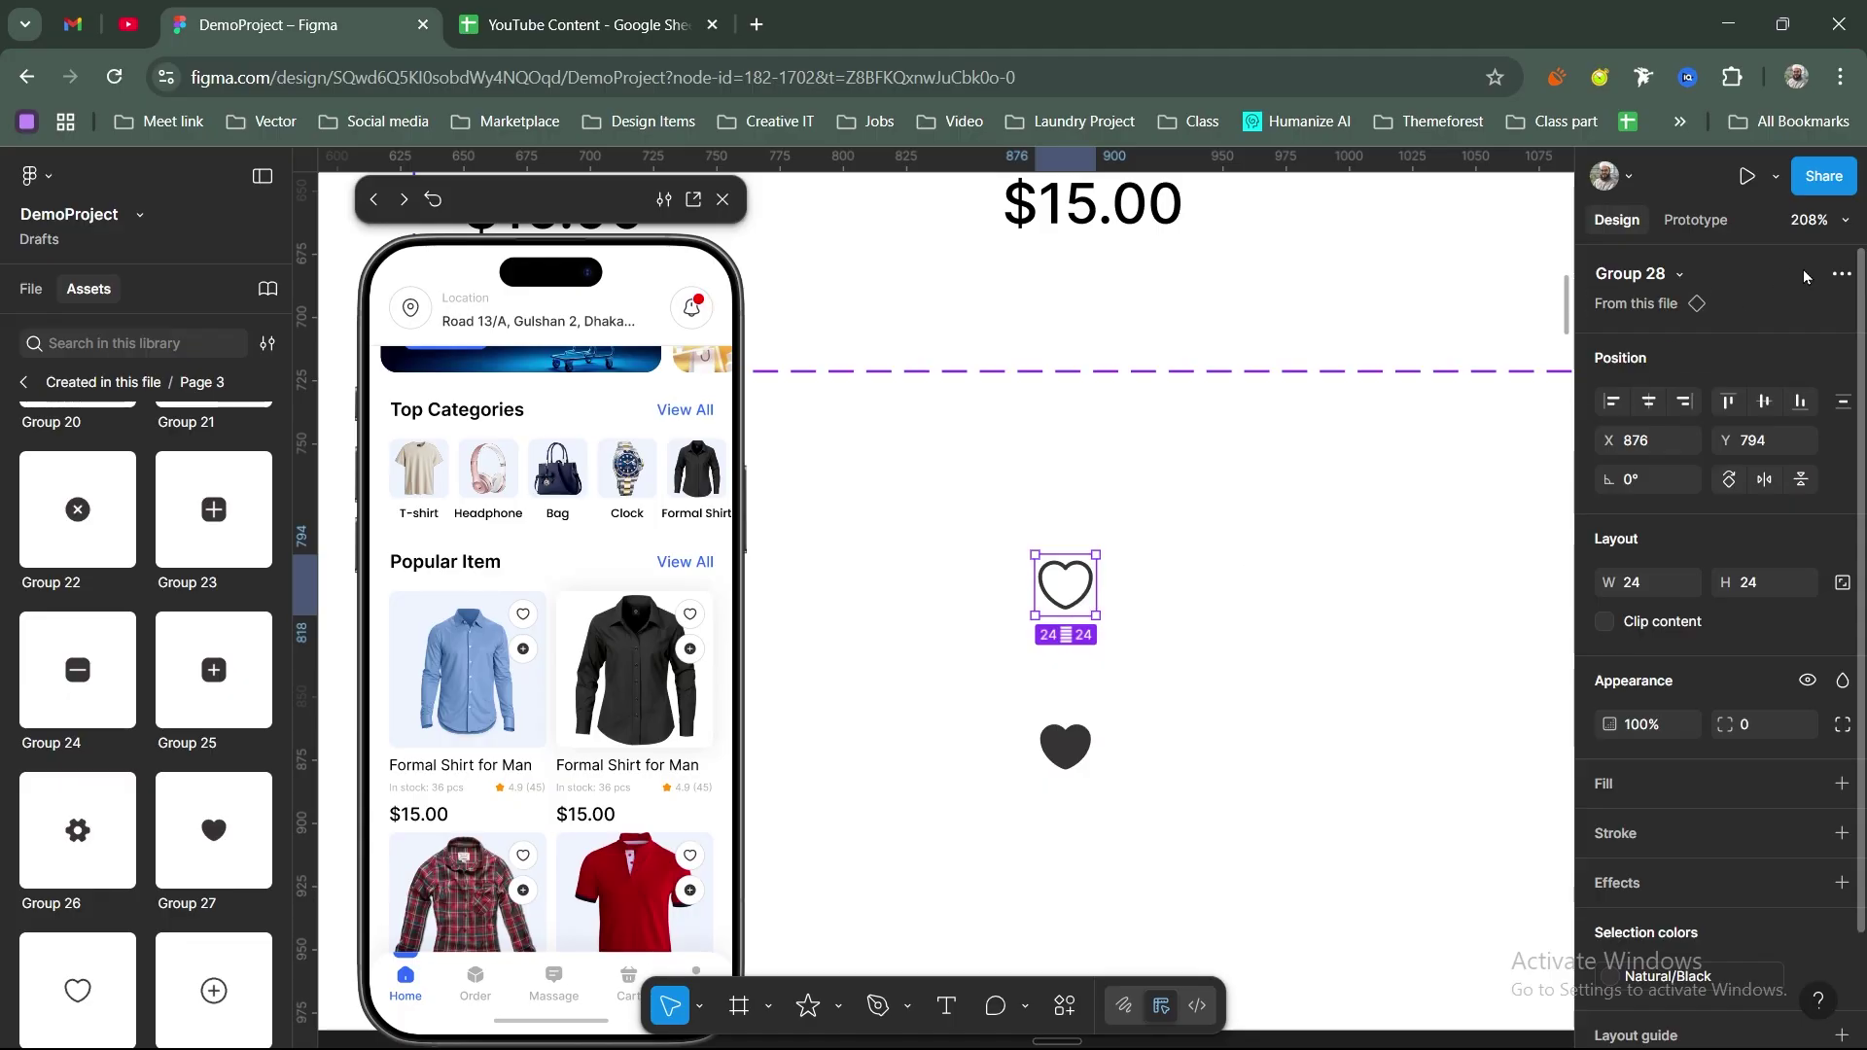
pyautogui.click(1841, 273)
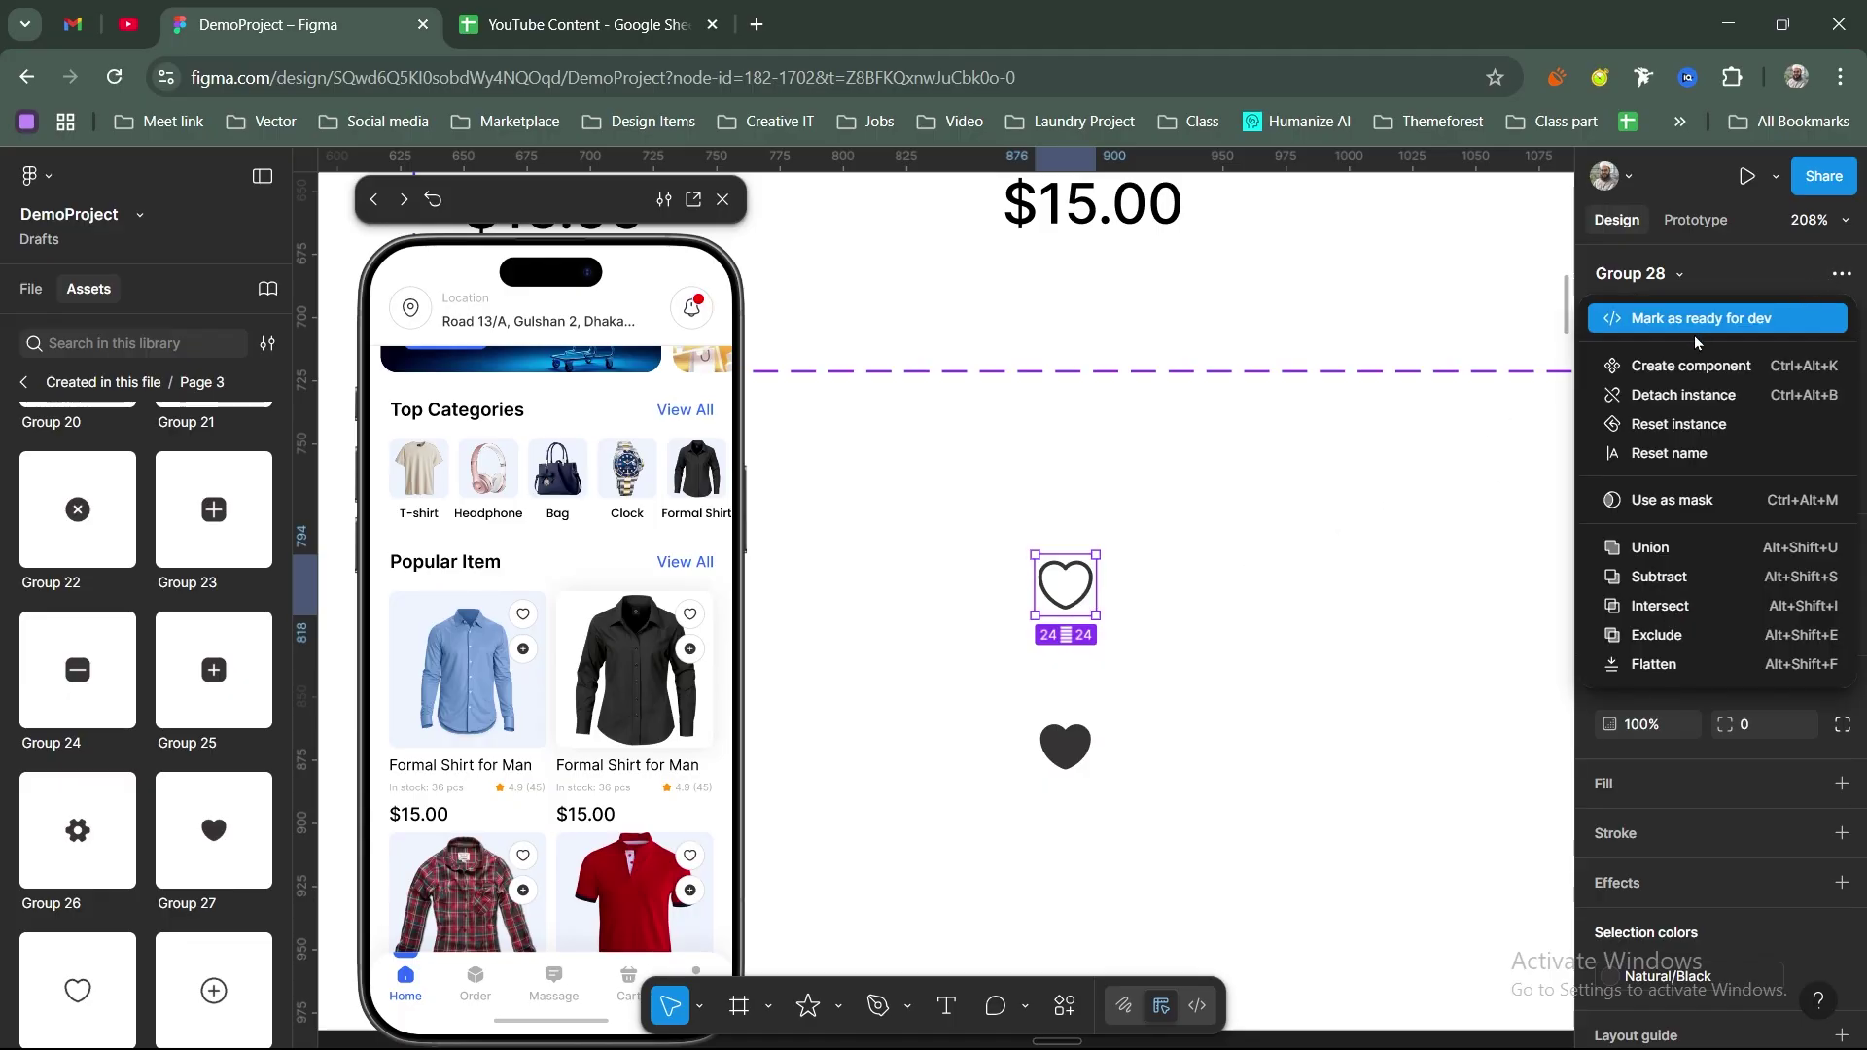
pyautogui.press('Return')
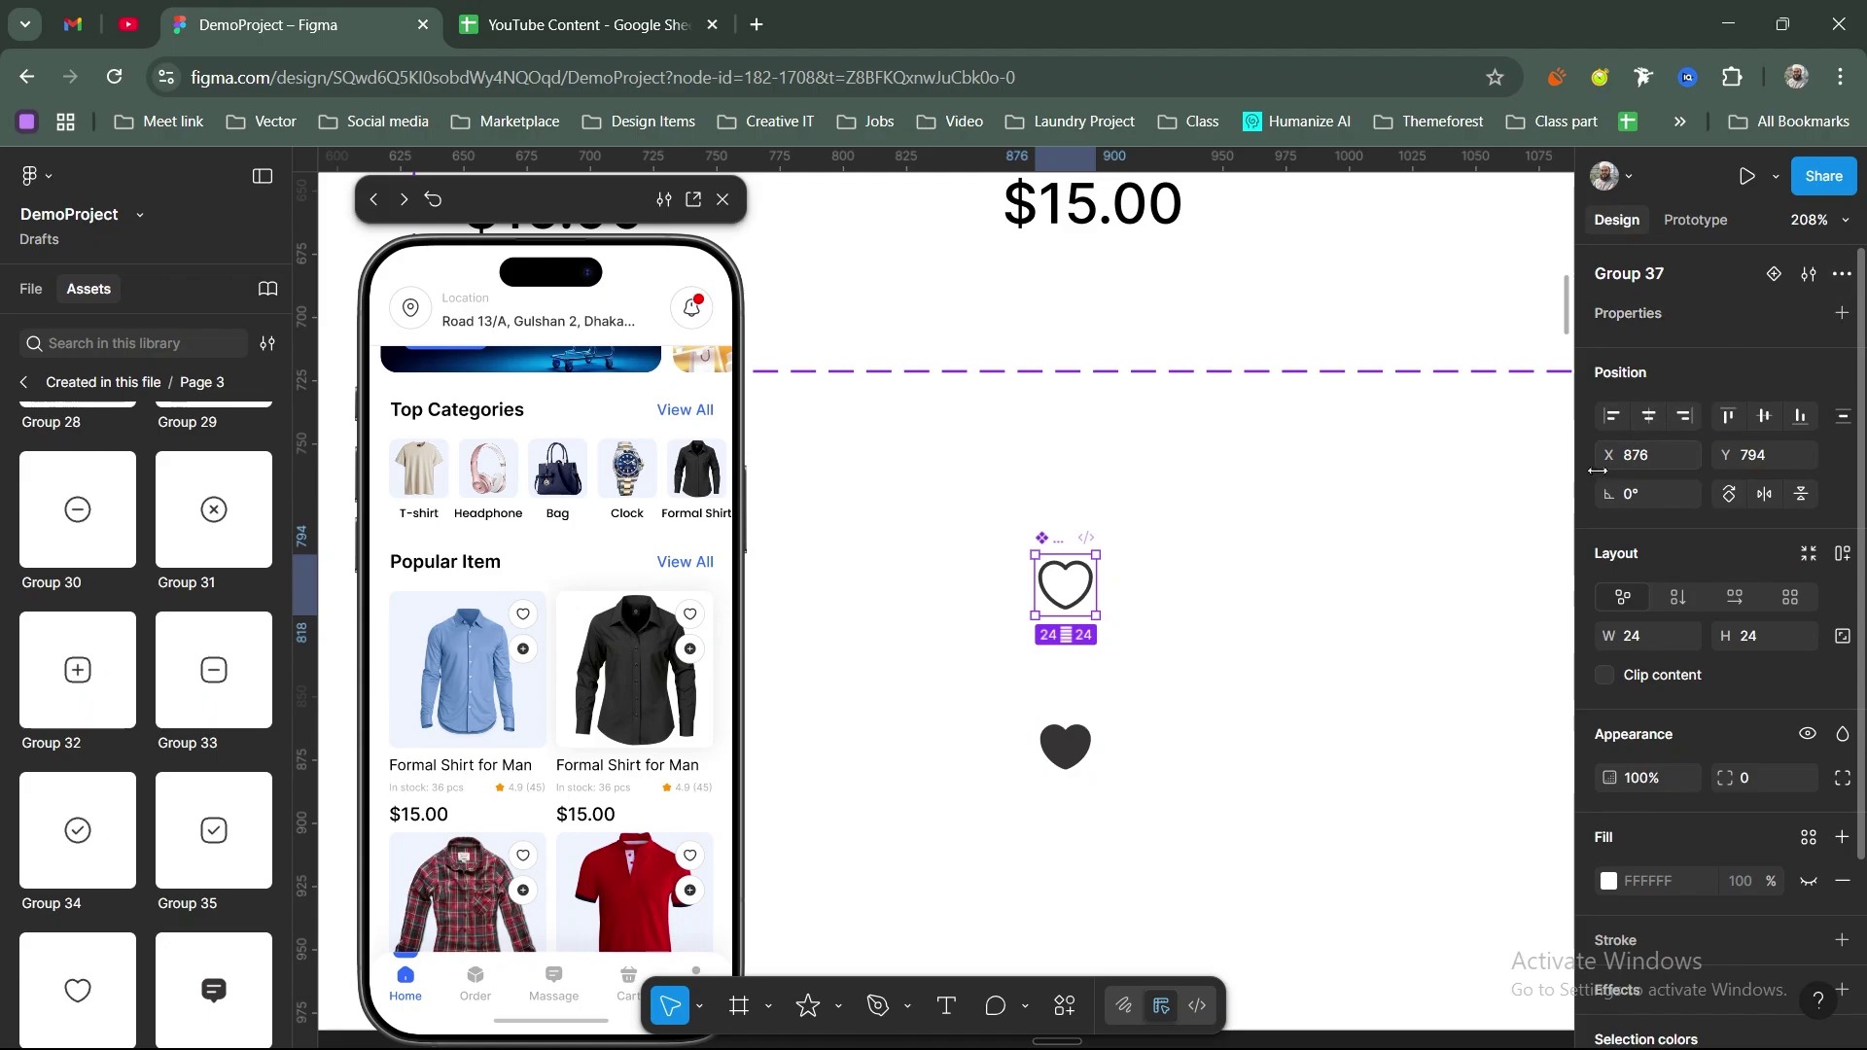
# Step: Turn the copied filled heart into a component and combine both heart components as variants of one set
pyautogui.click(1066, 744)
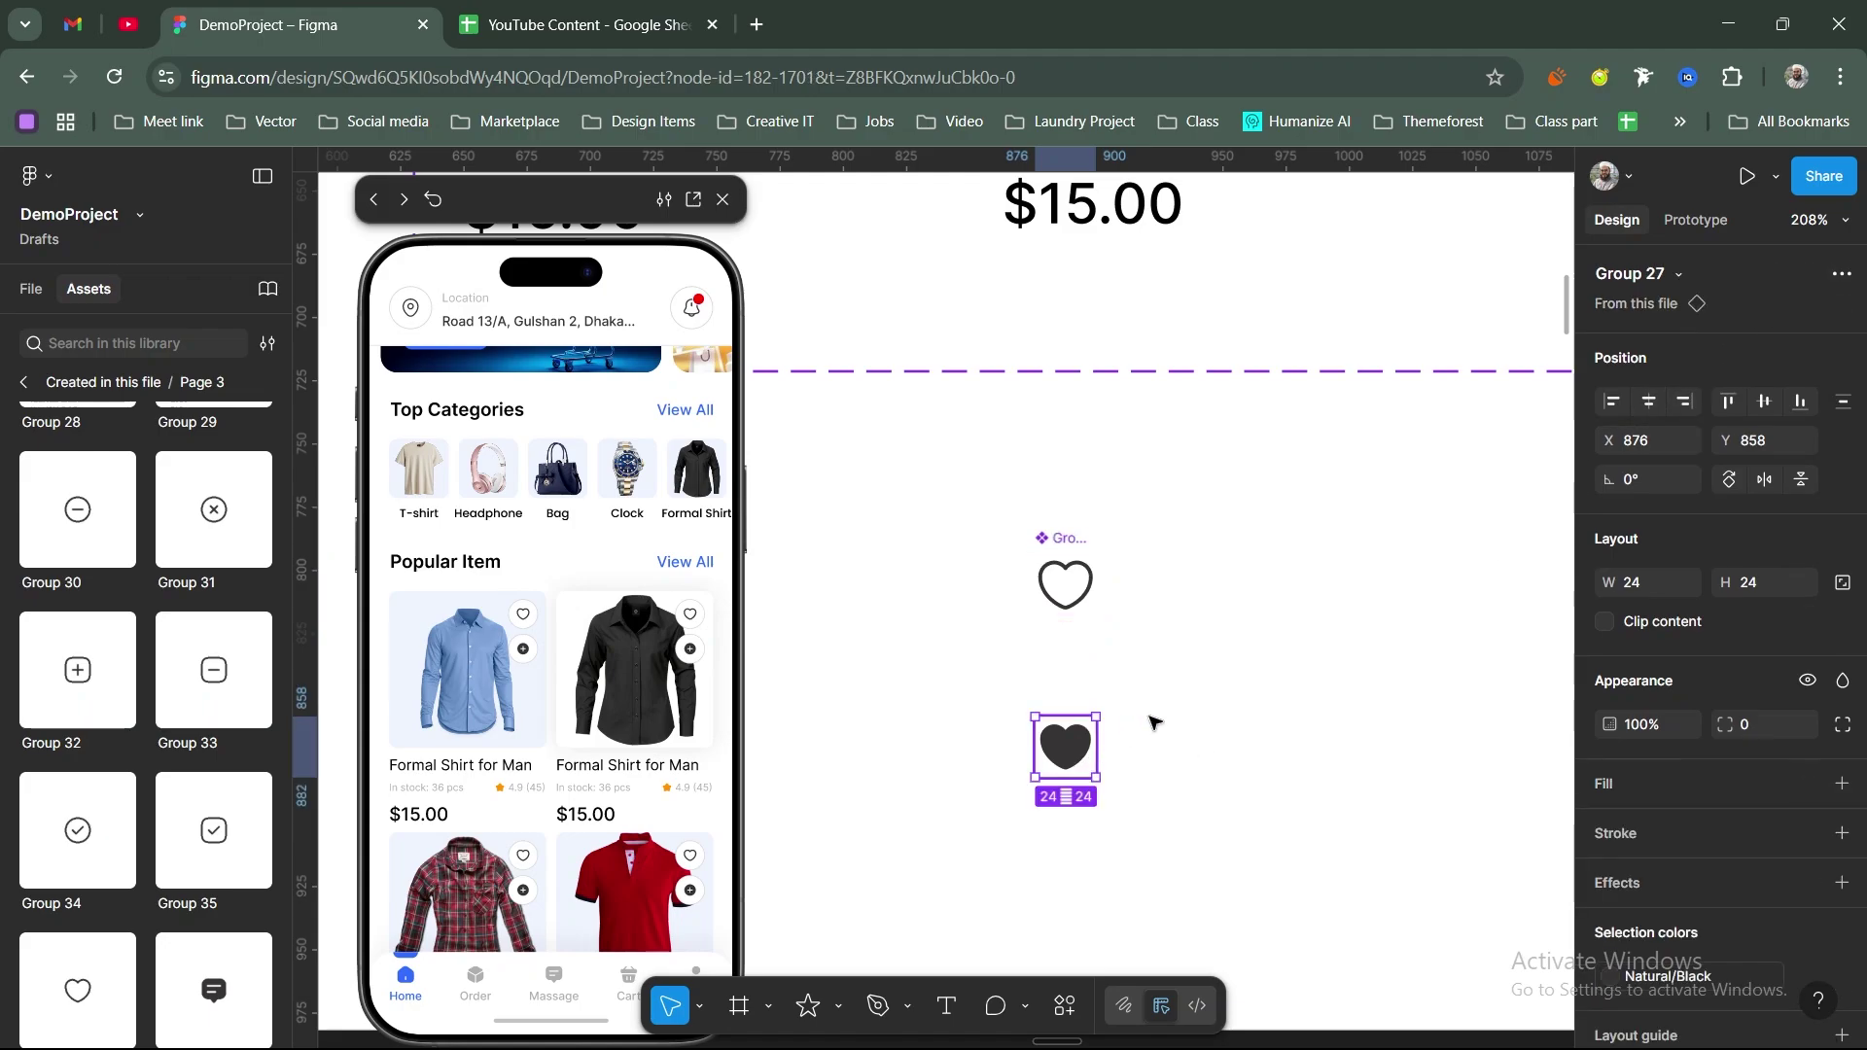
pyautogui.click(1841, 273)
pyautogui.hotkey('ctrl', 'alt', 'k')
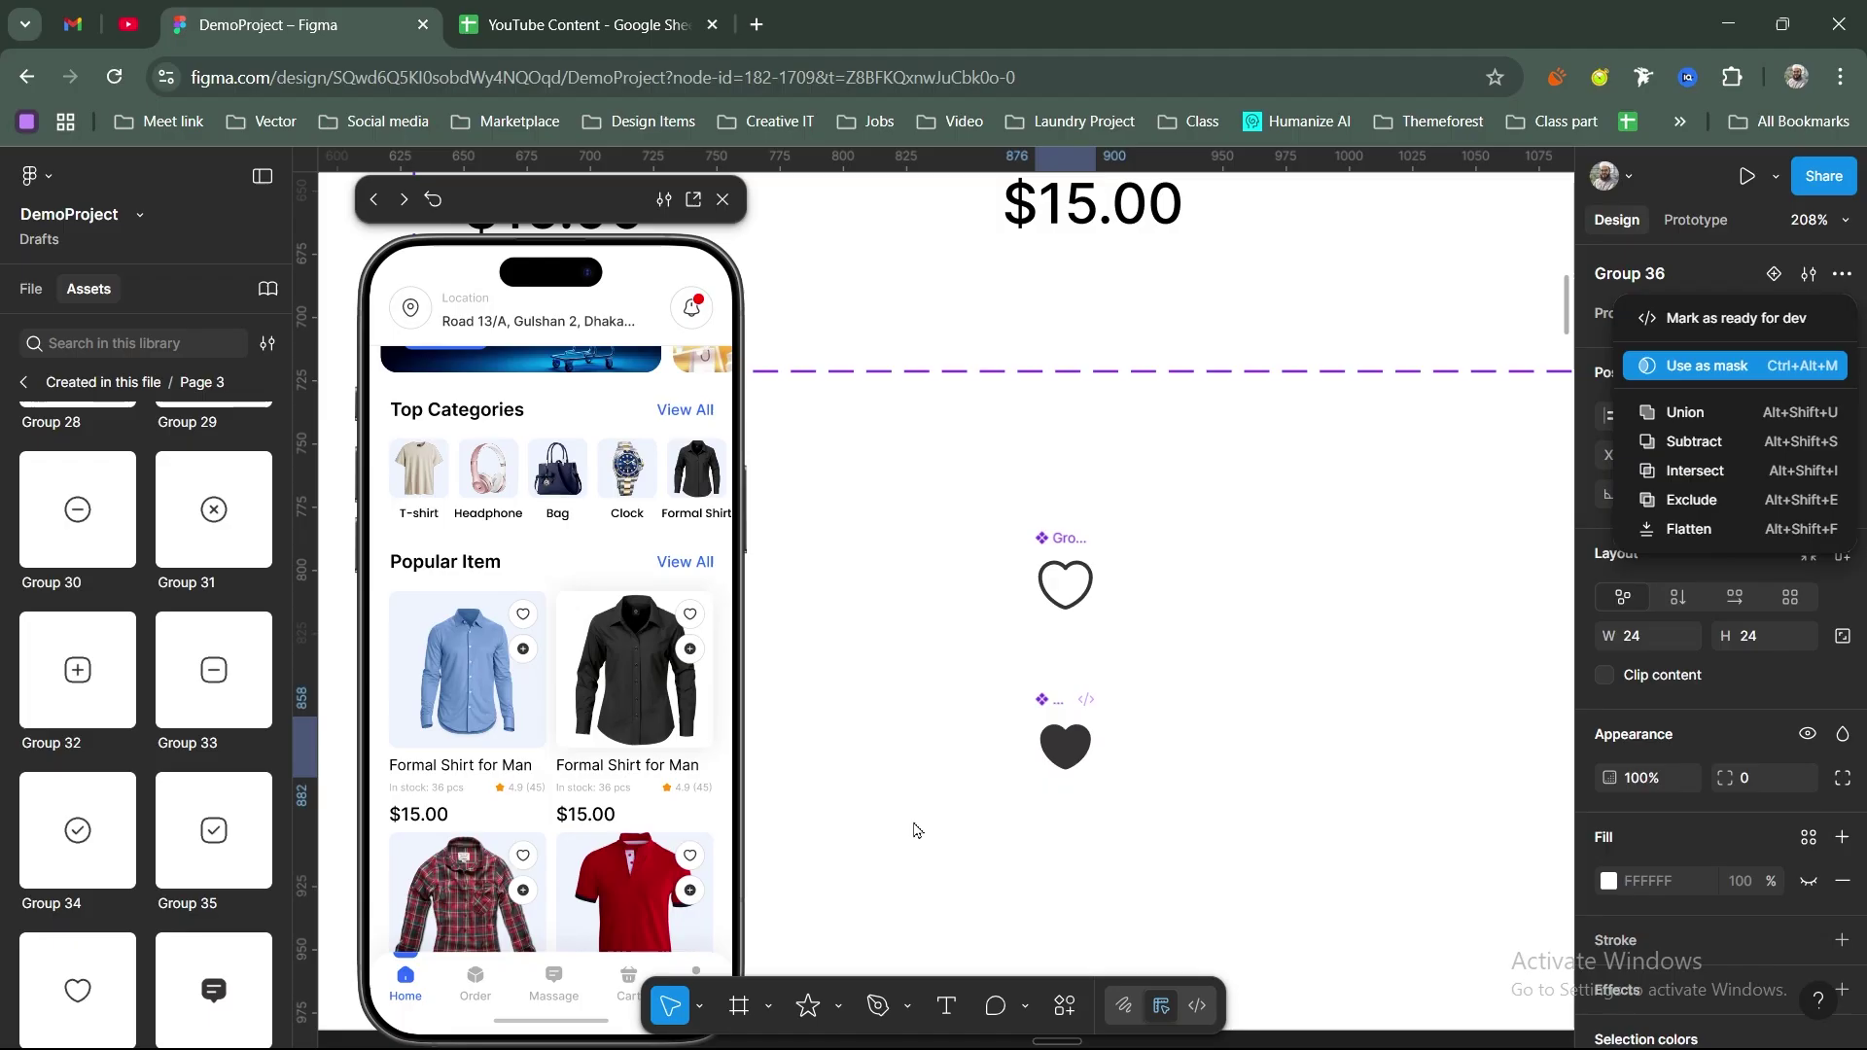
pyautogui.press('Escape')
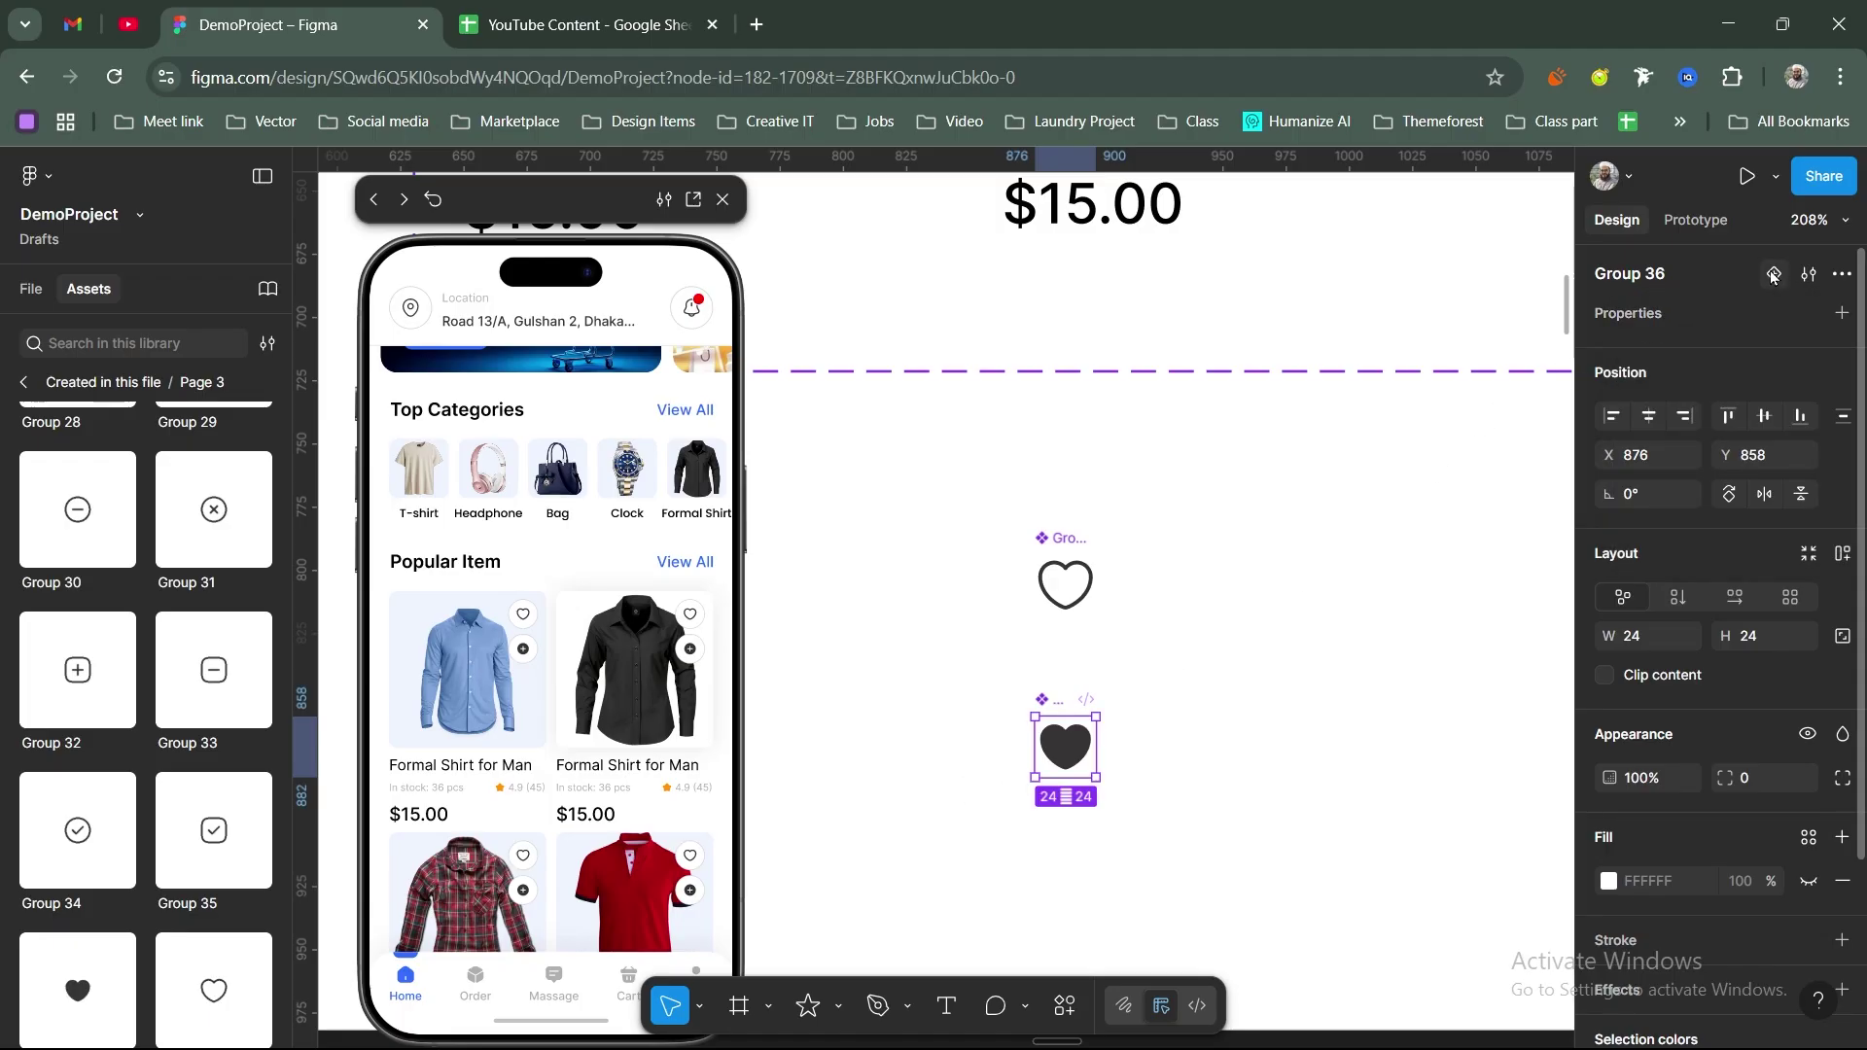
pyautogui.moveTo(1272, 431); pyautogui.dragTo(842, 863)
pyautogui.click(1779, 279)
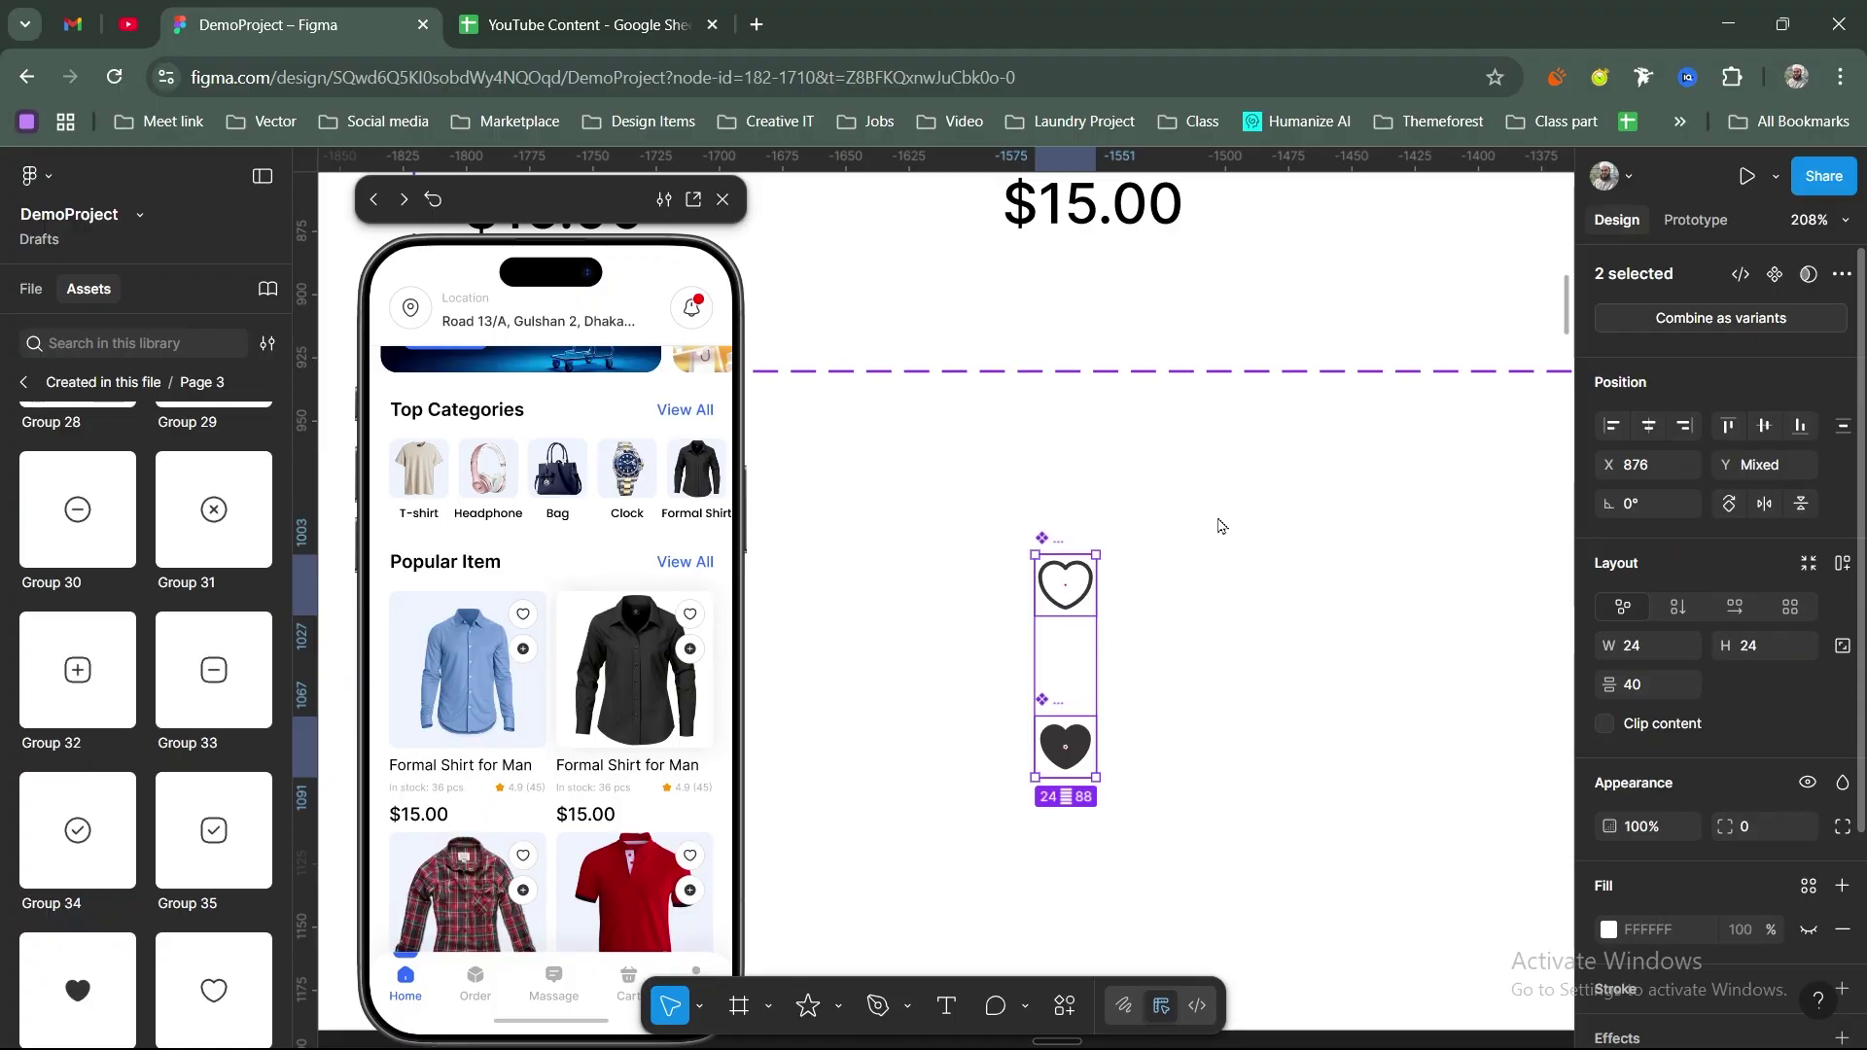
# Step: Add an On tap interaction changing the outline heart to the filled heart variant with Smart animate
pyautogui.click(1073, 597)
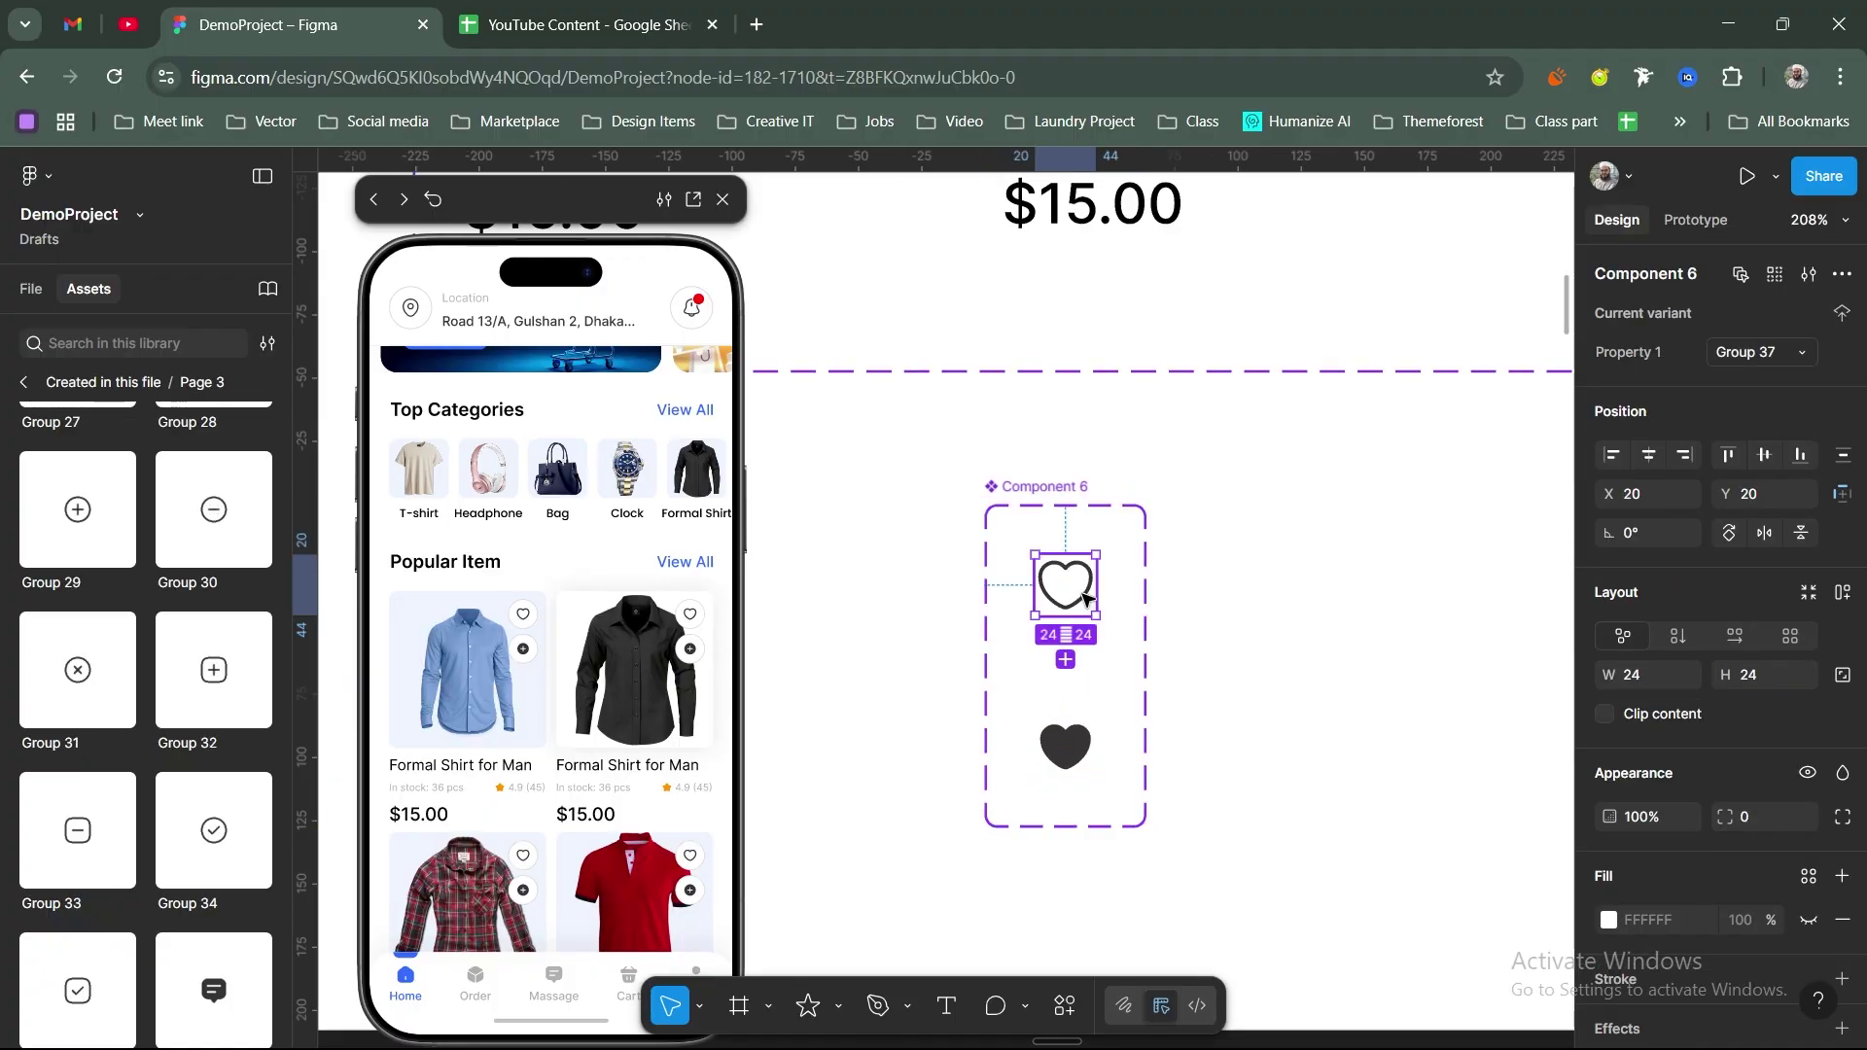
pyautogui.click(1695, 220)
pyautogui.moveTo(1066, 619); pyautogui.dragTo(1454, 448)
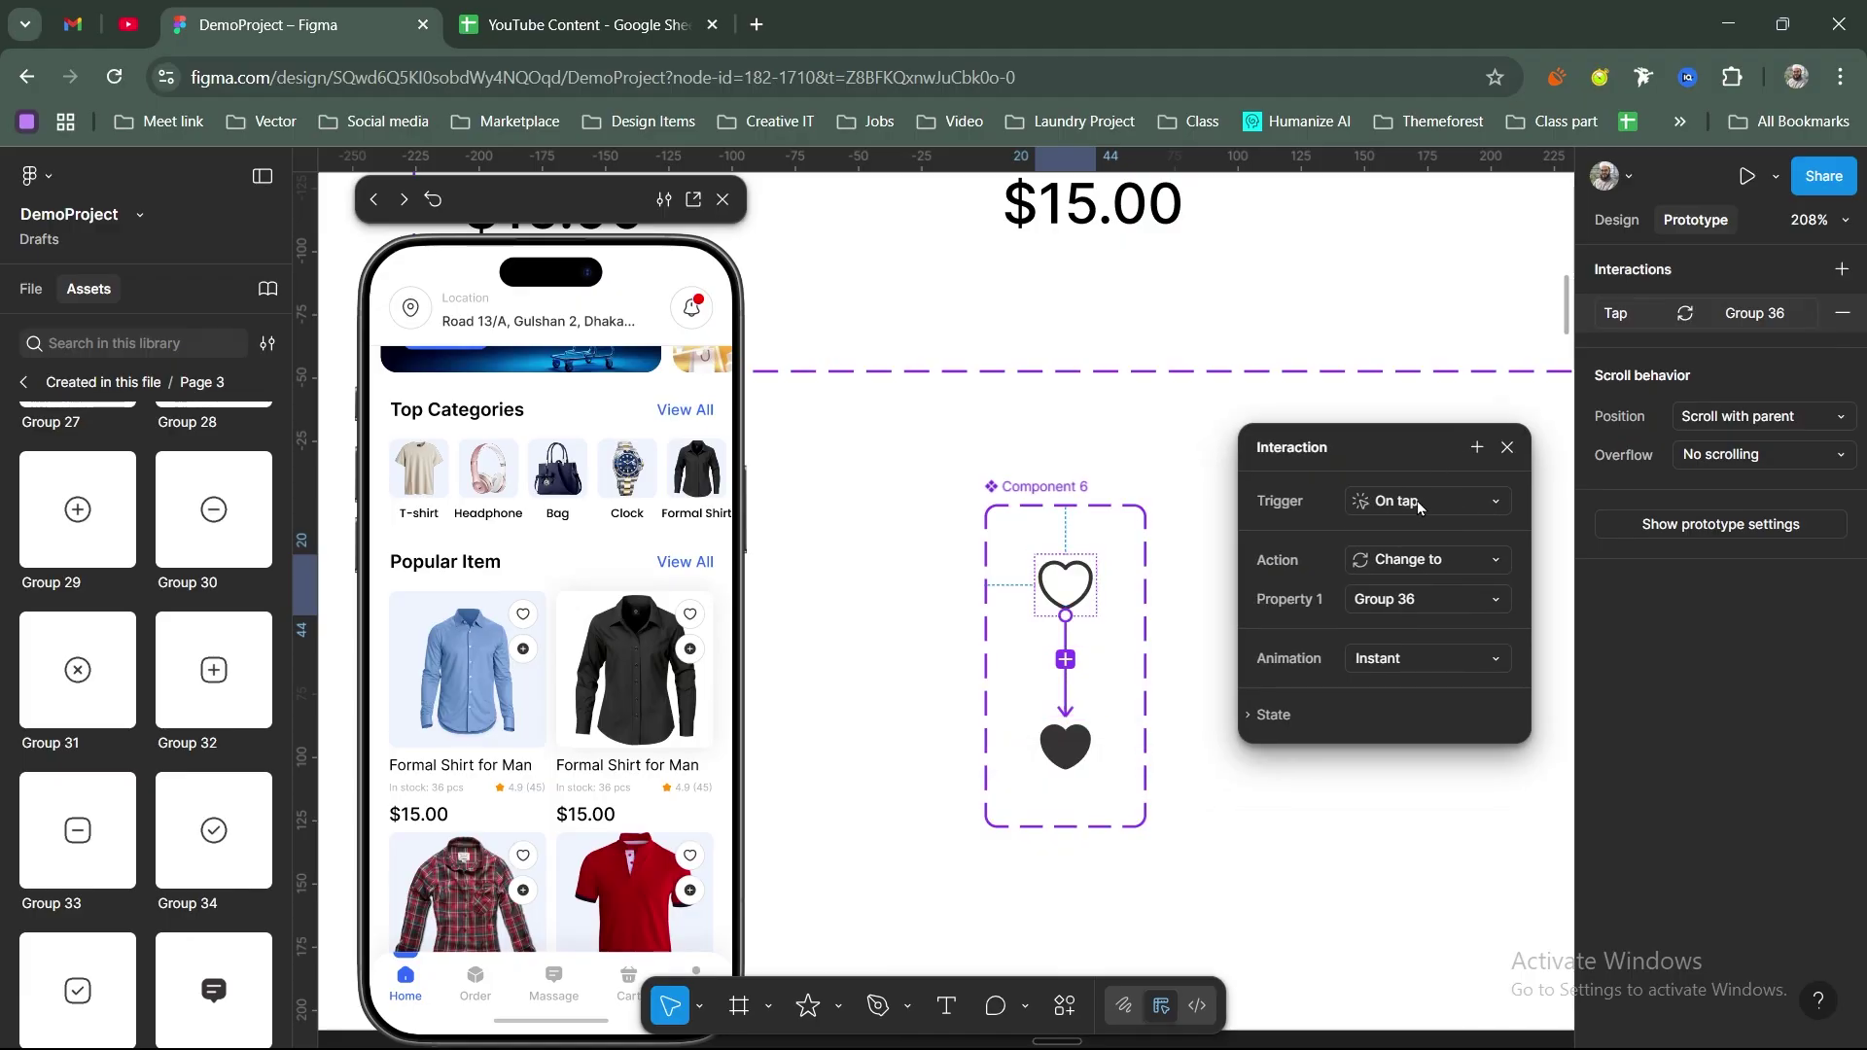
pyautogui.click(1378, 663)
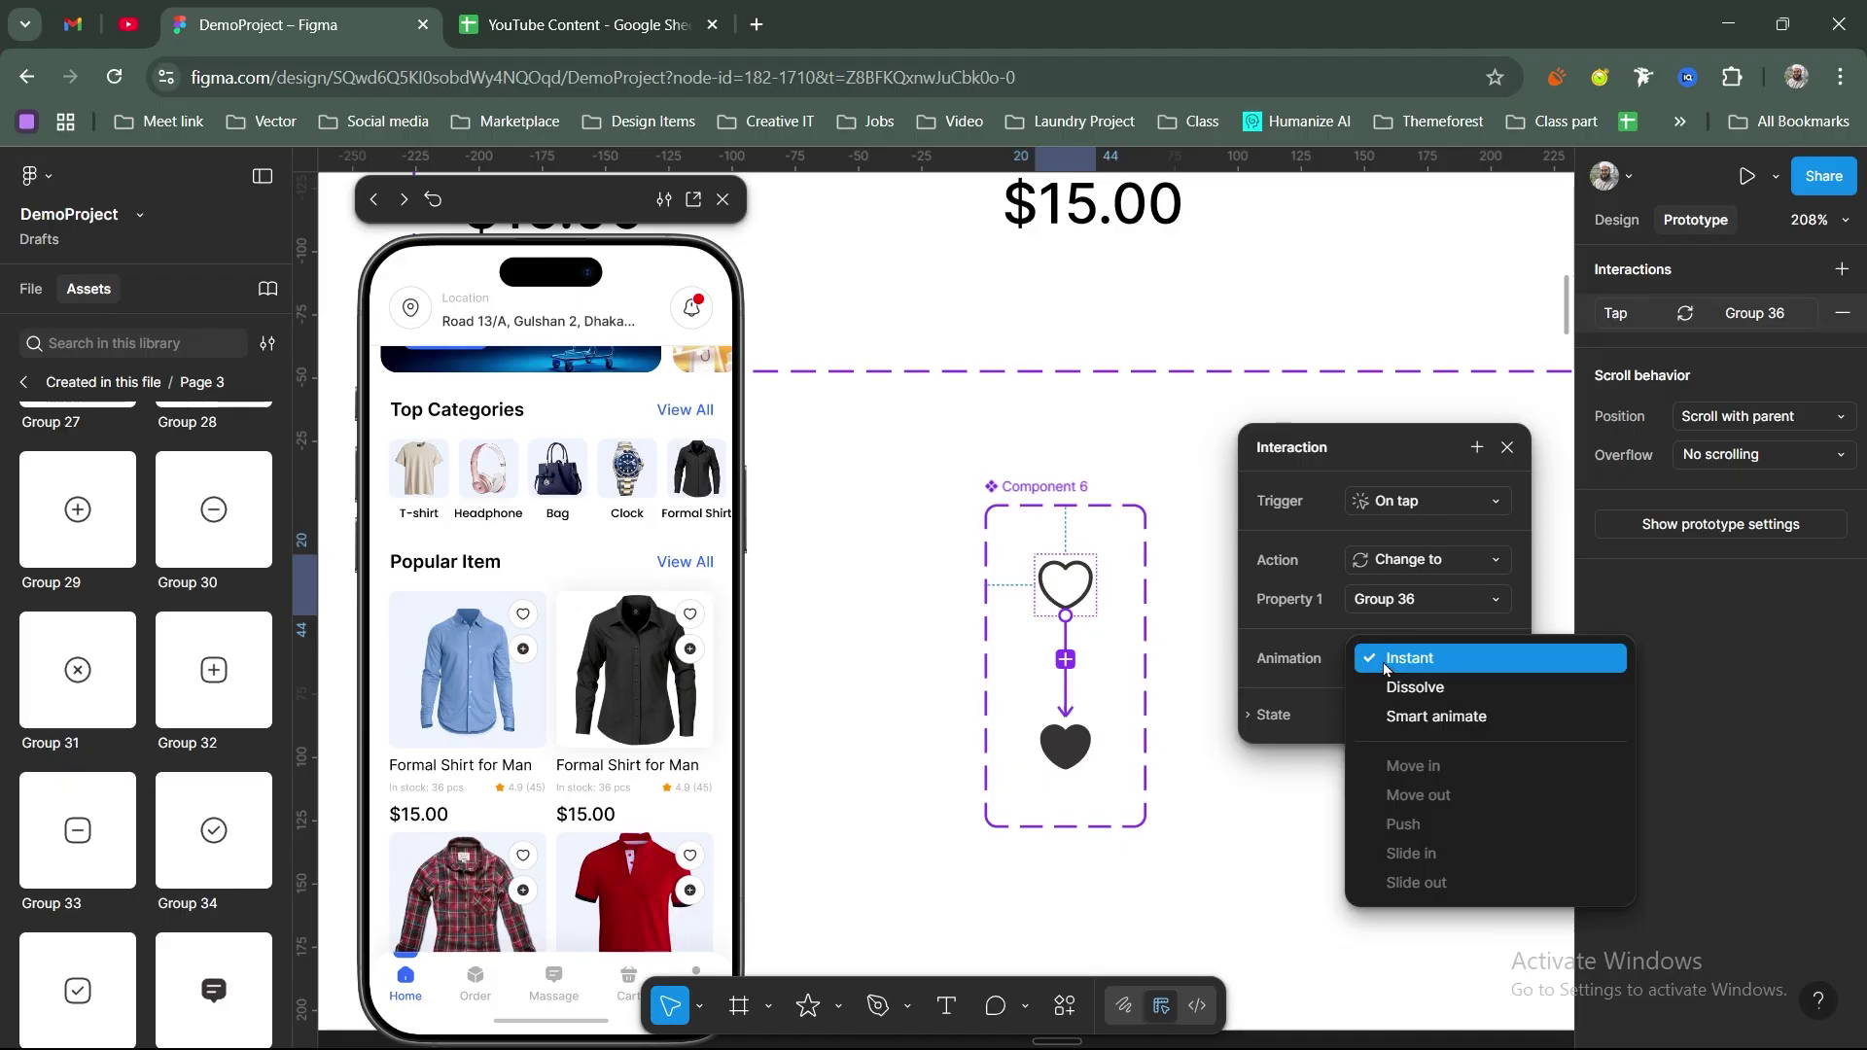
pyautogui.click(1407, 722)
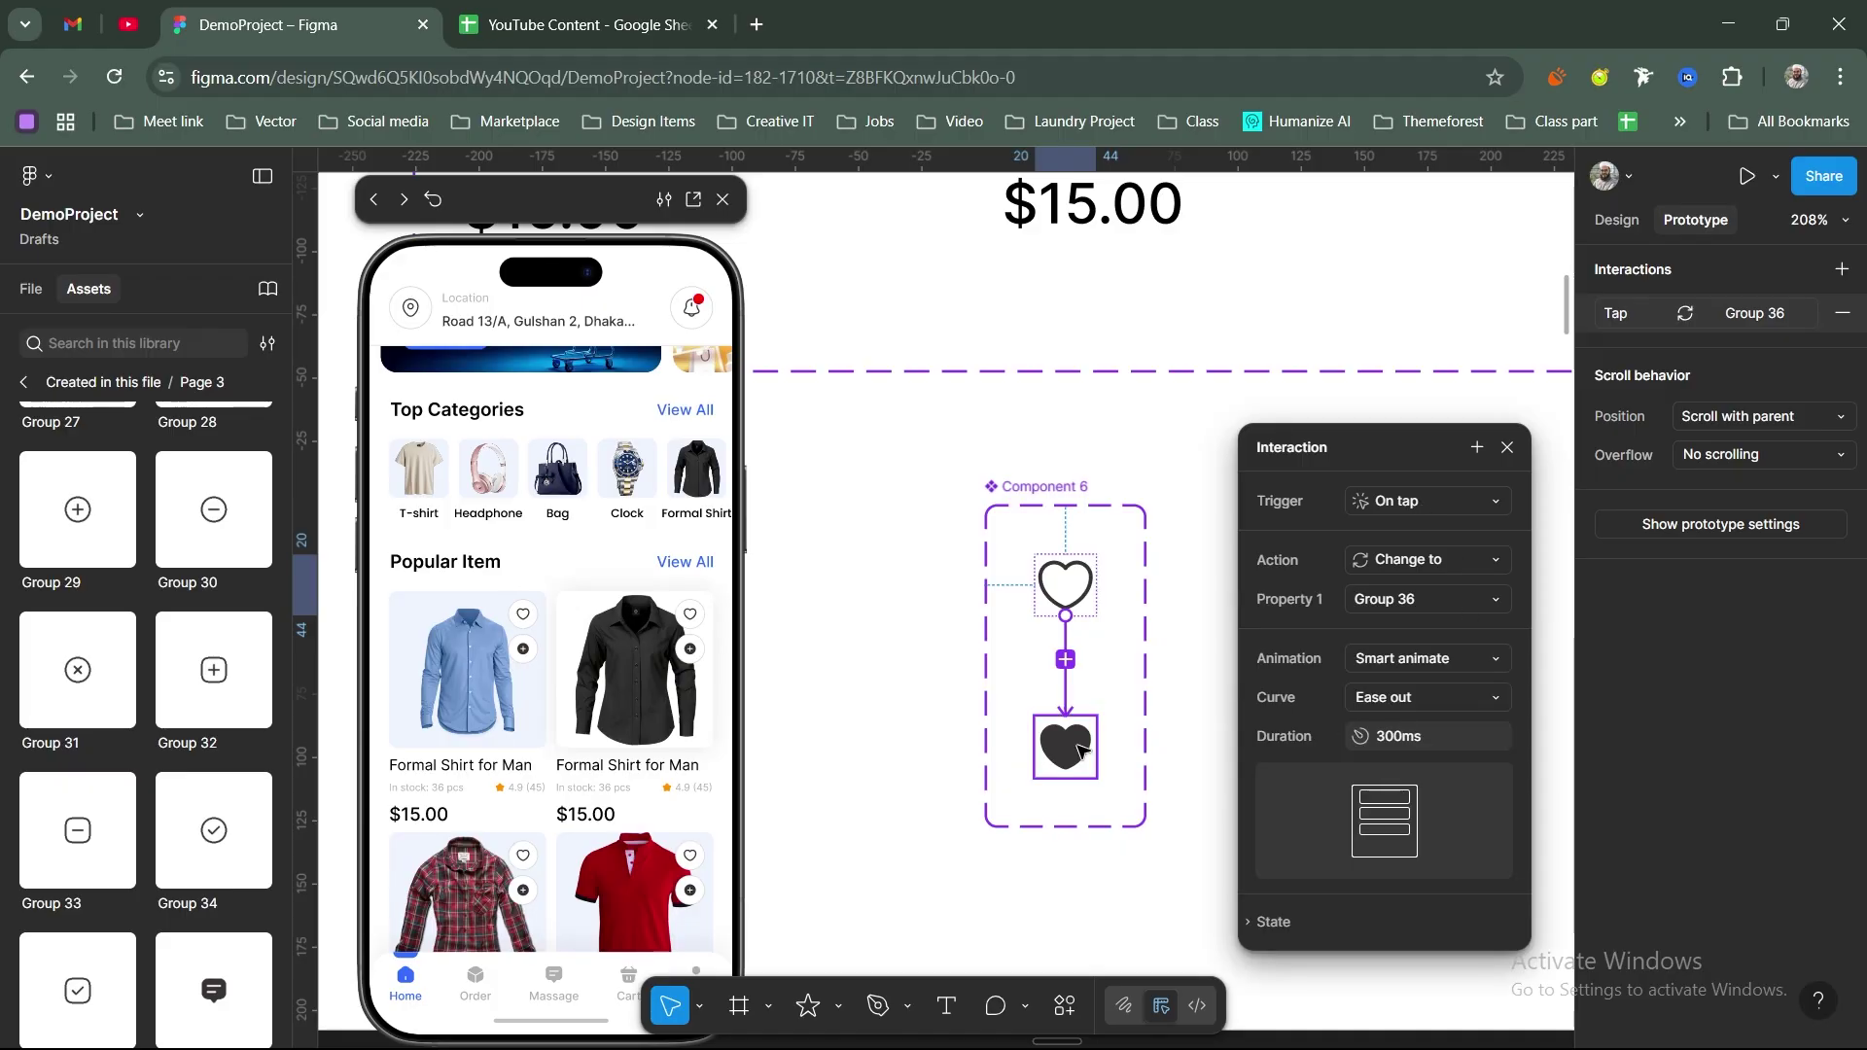
# Step: Add a return On tap interaction changing the filled heart back to the outline heart variant with Smart animate
pyautogui.click(1087, 741)
pyautogui.moveTo(1096, 743); pyautogui.dragTo(1074, 593)
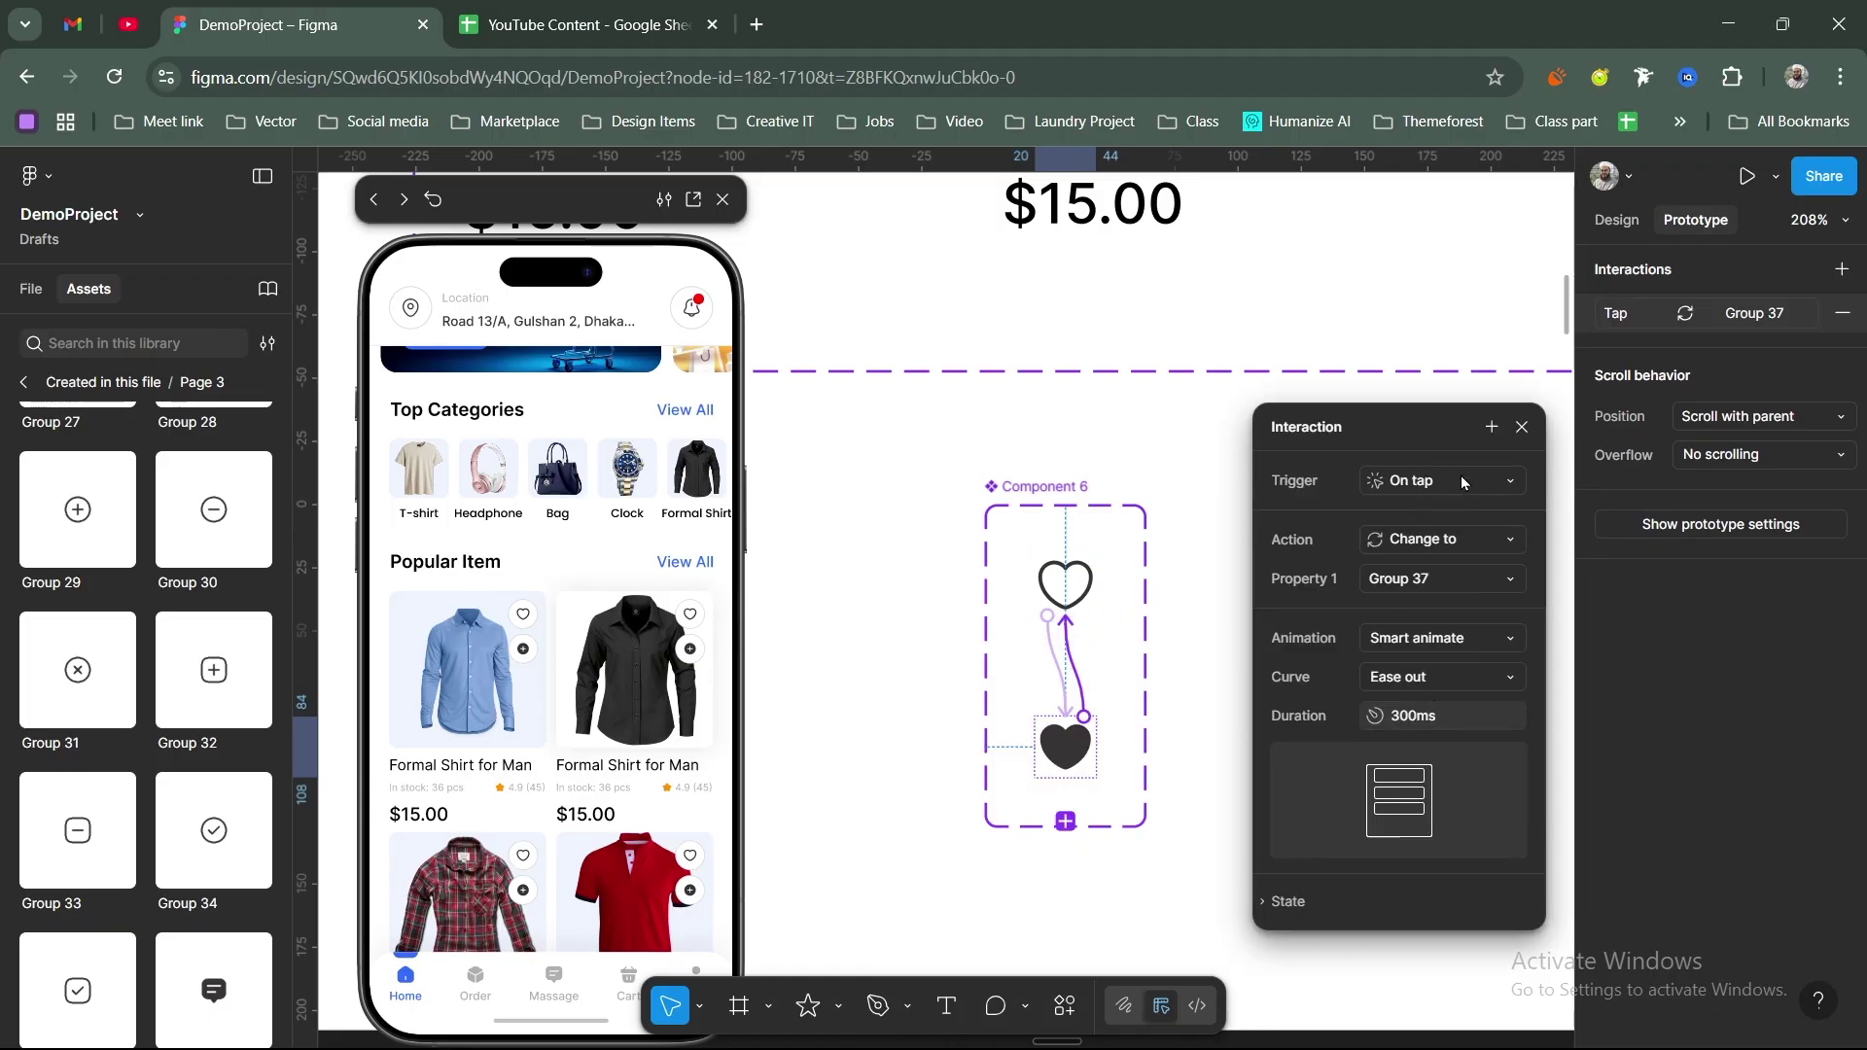
pyautogui.click(1522, 427)
# Step: Rename the heart component set as Love
pyautogui.doubleClick(1070, 489)
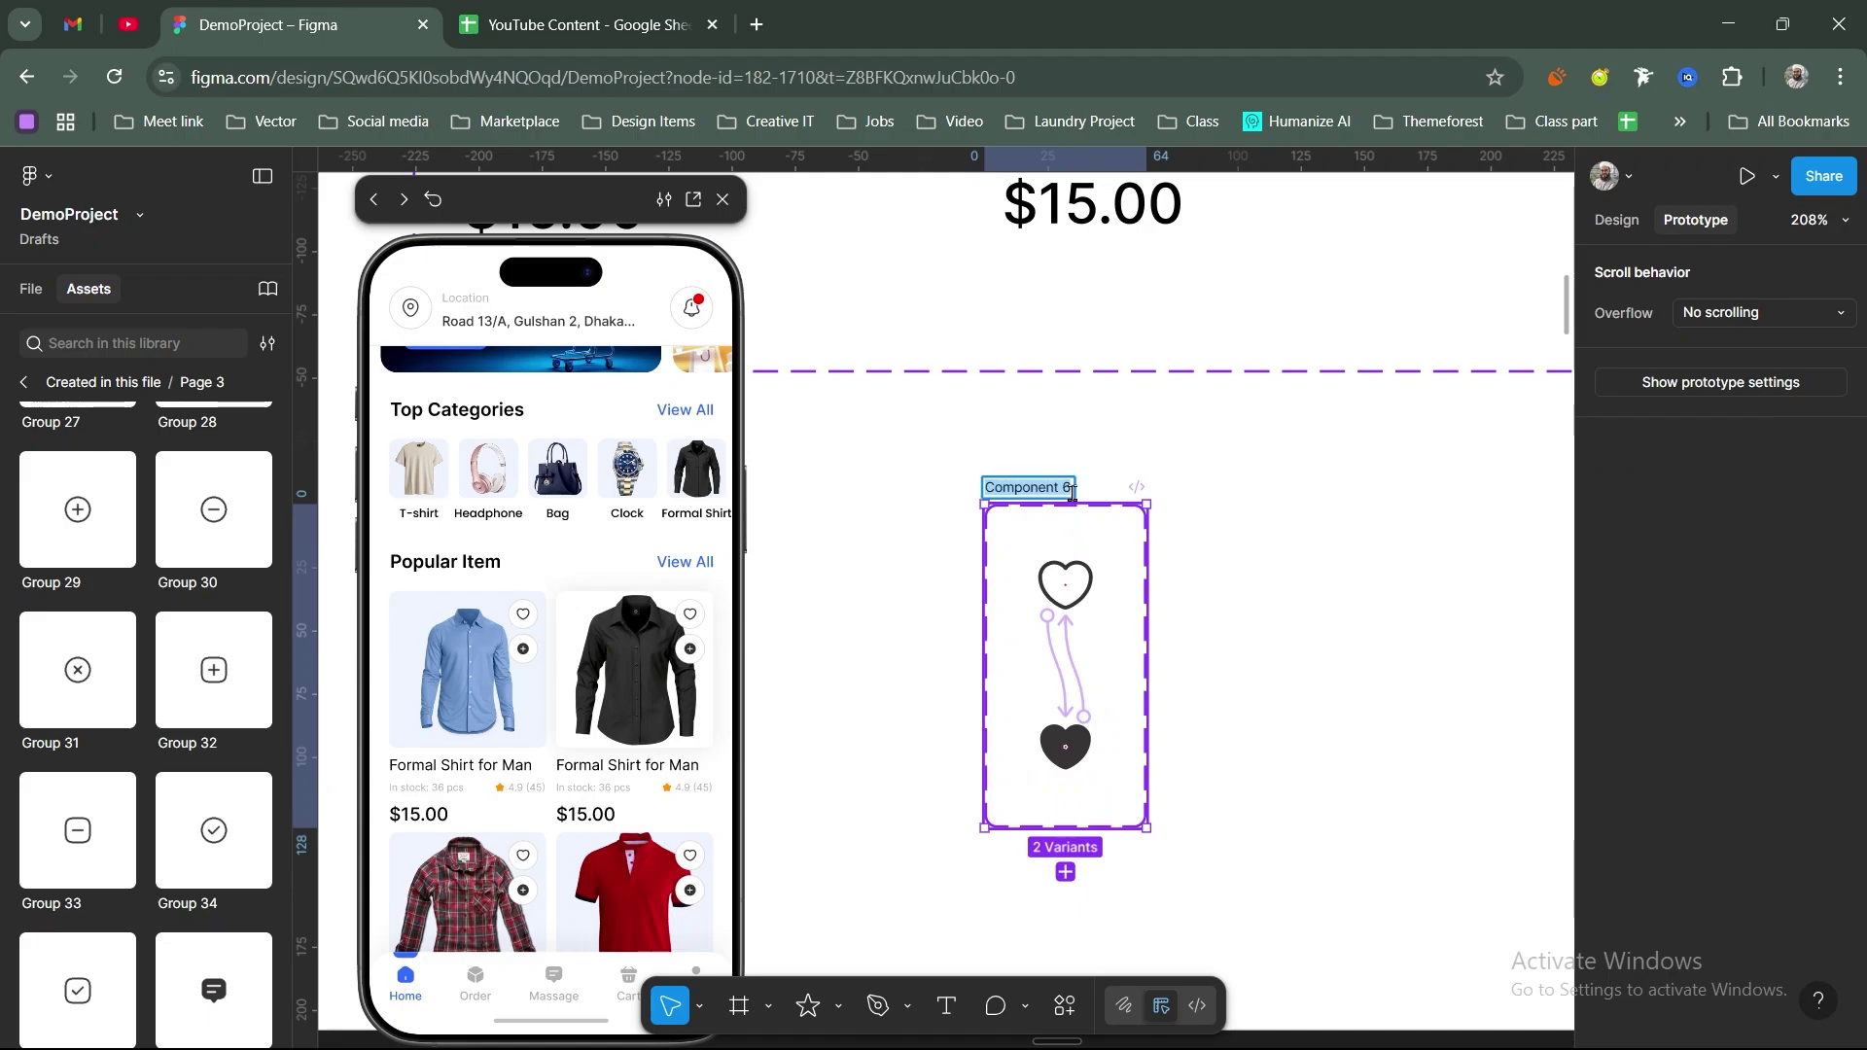
pyautogui.write('Love')
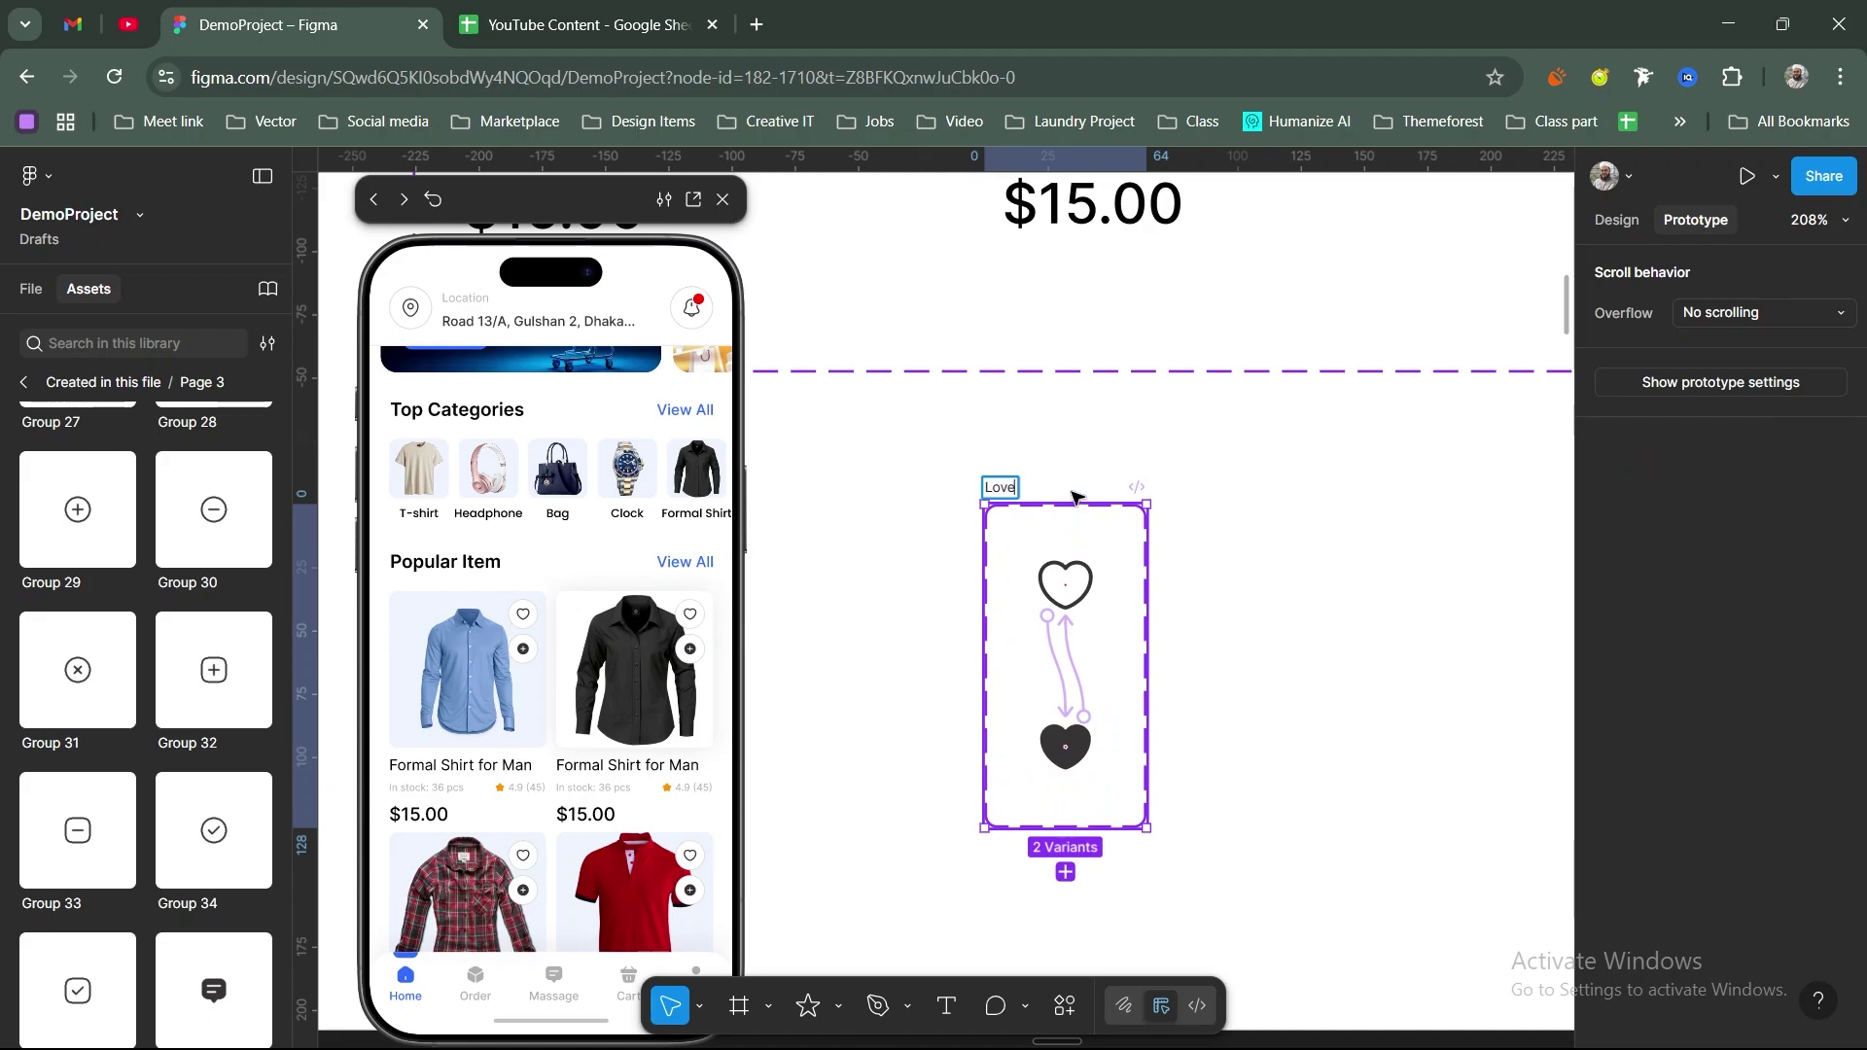
pyautogui.write('r')
pyautogui.press('BackSpace')
pyautogui.press('Return')
# Step: Swap the heart icon instance in both Cart card variants for the Love component
pyautogui.scroll(-5, 1106, 700)
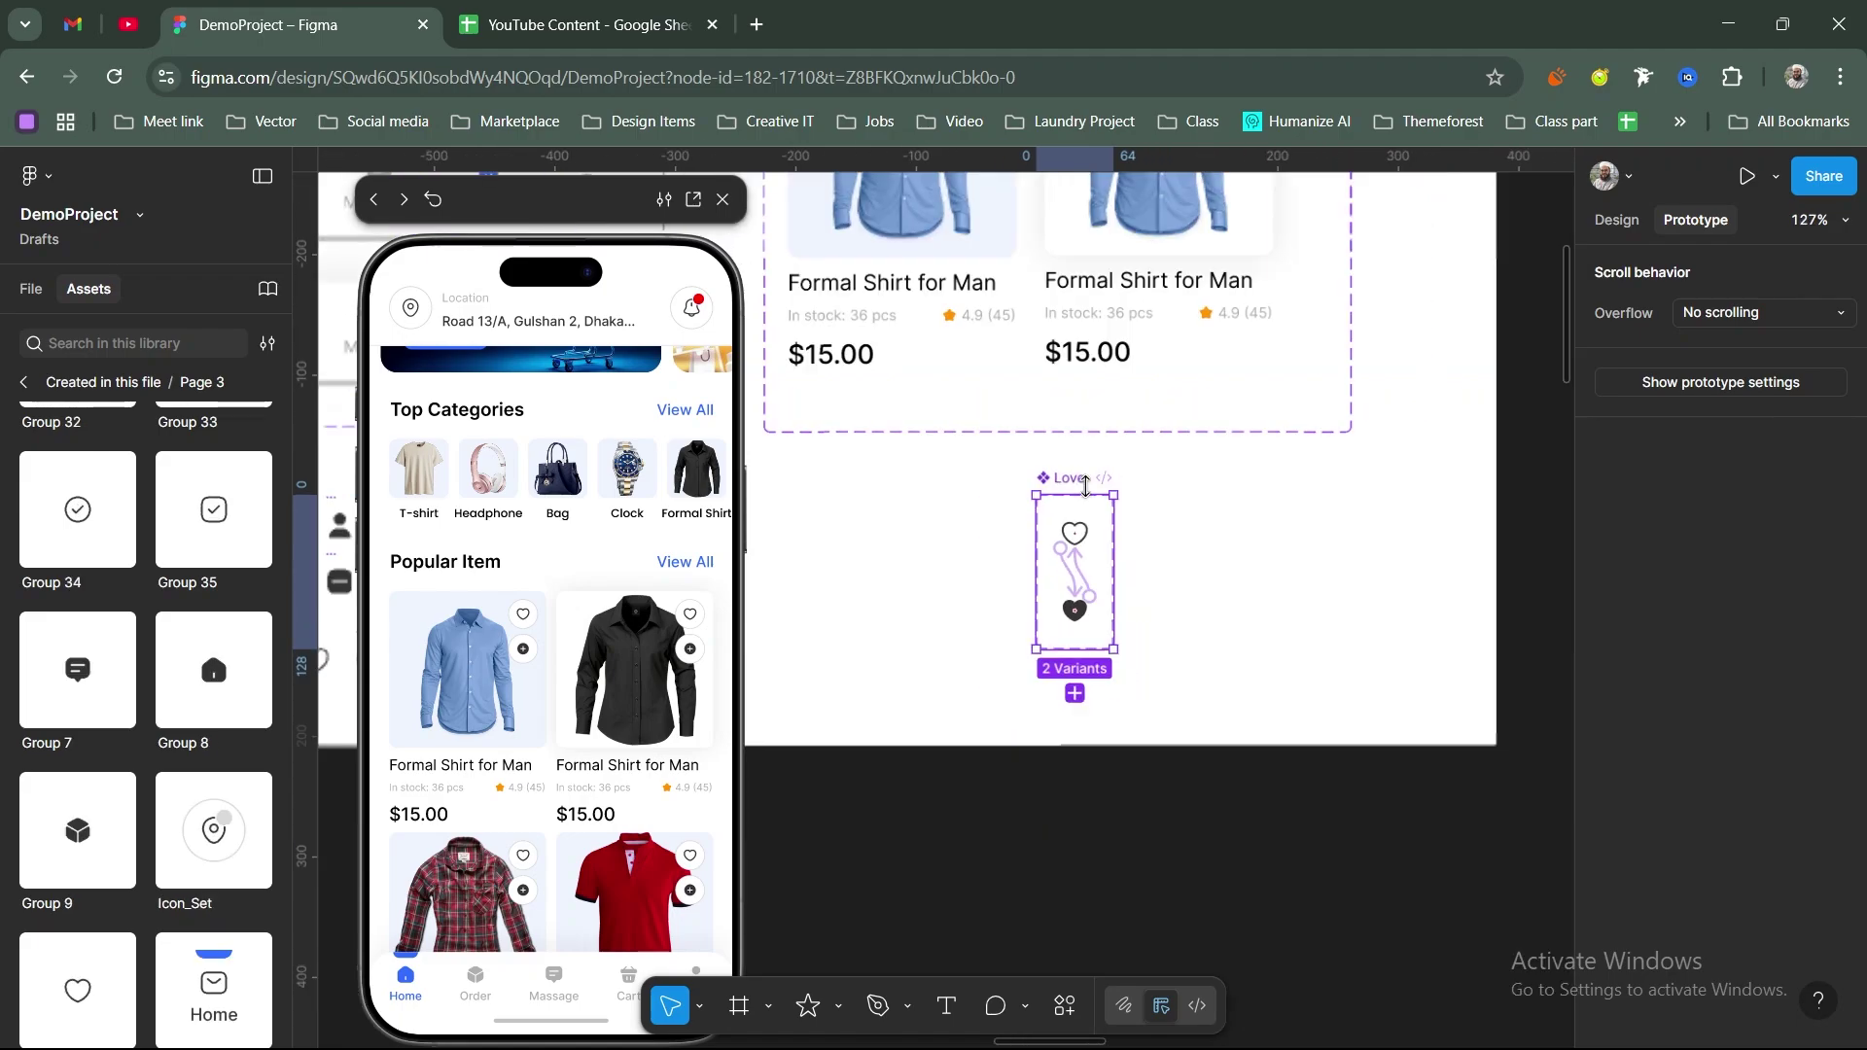
pyautogui.scroll(4, 1134, 534)
pyautogui.hscroll(-1, 1134, 534)
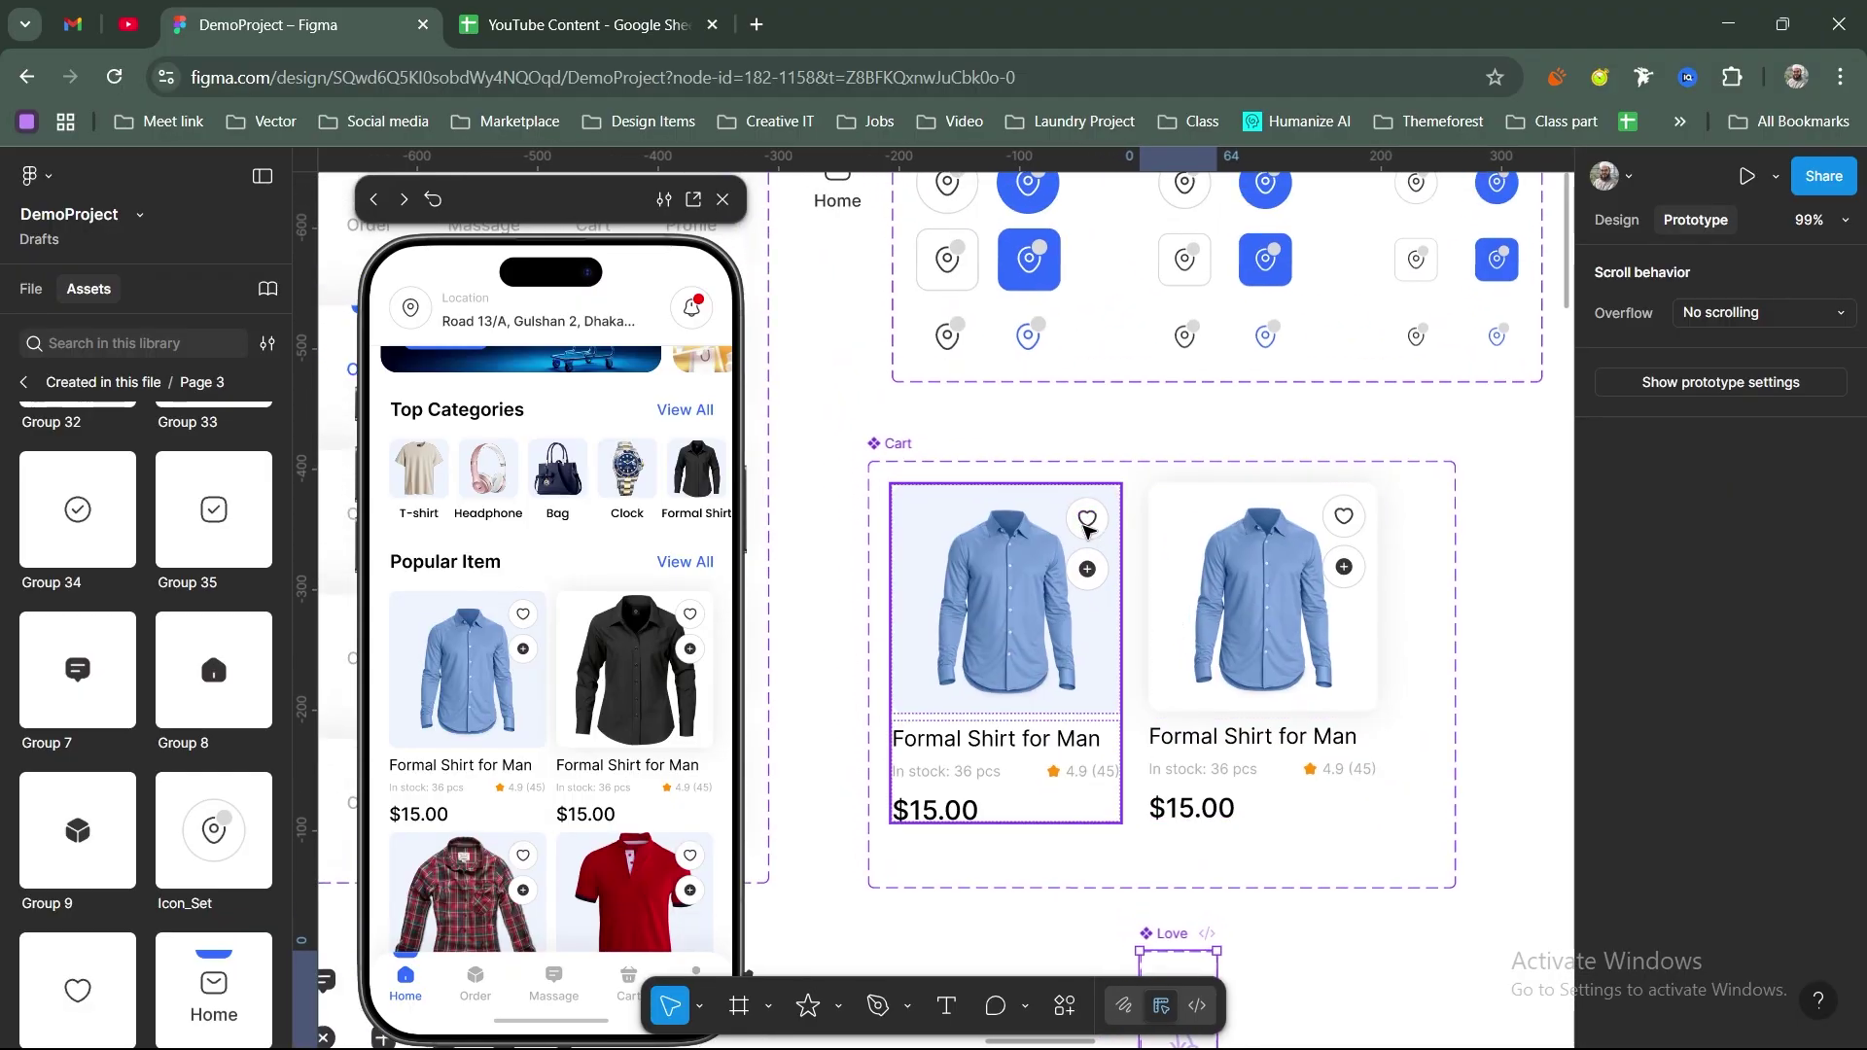
pyautogui.click(1087, 526)
pyautogui.click(1088, 526)
pyautogui.click(1086, 526)
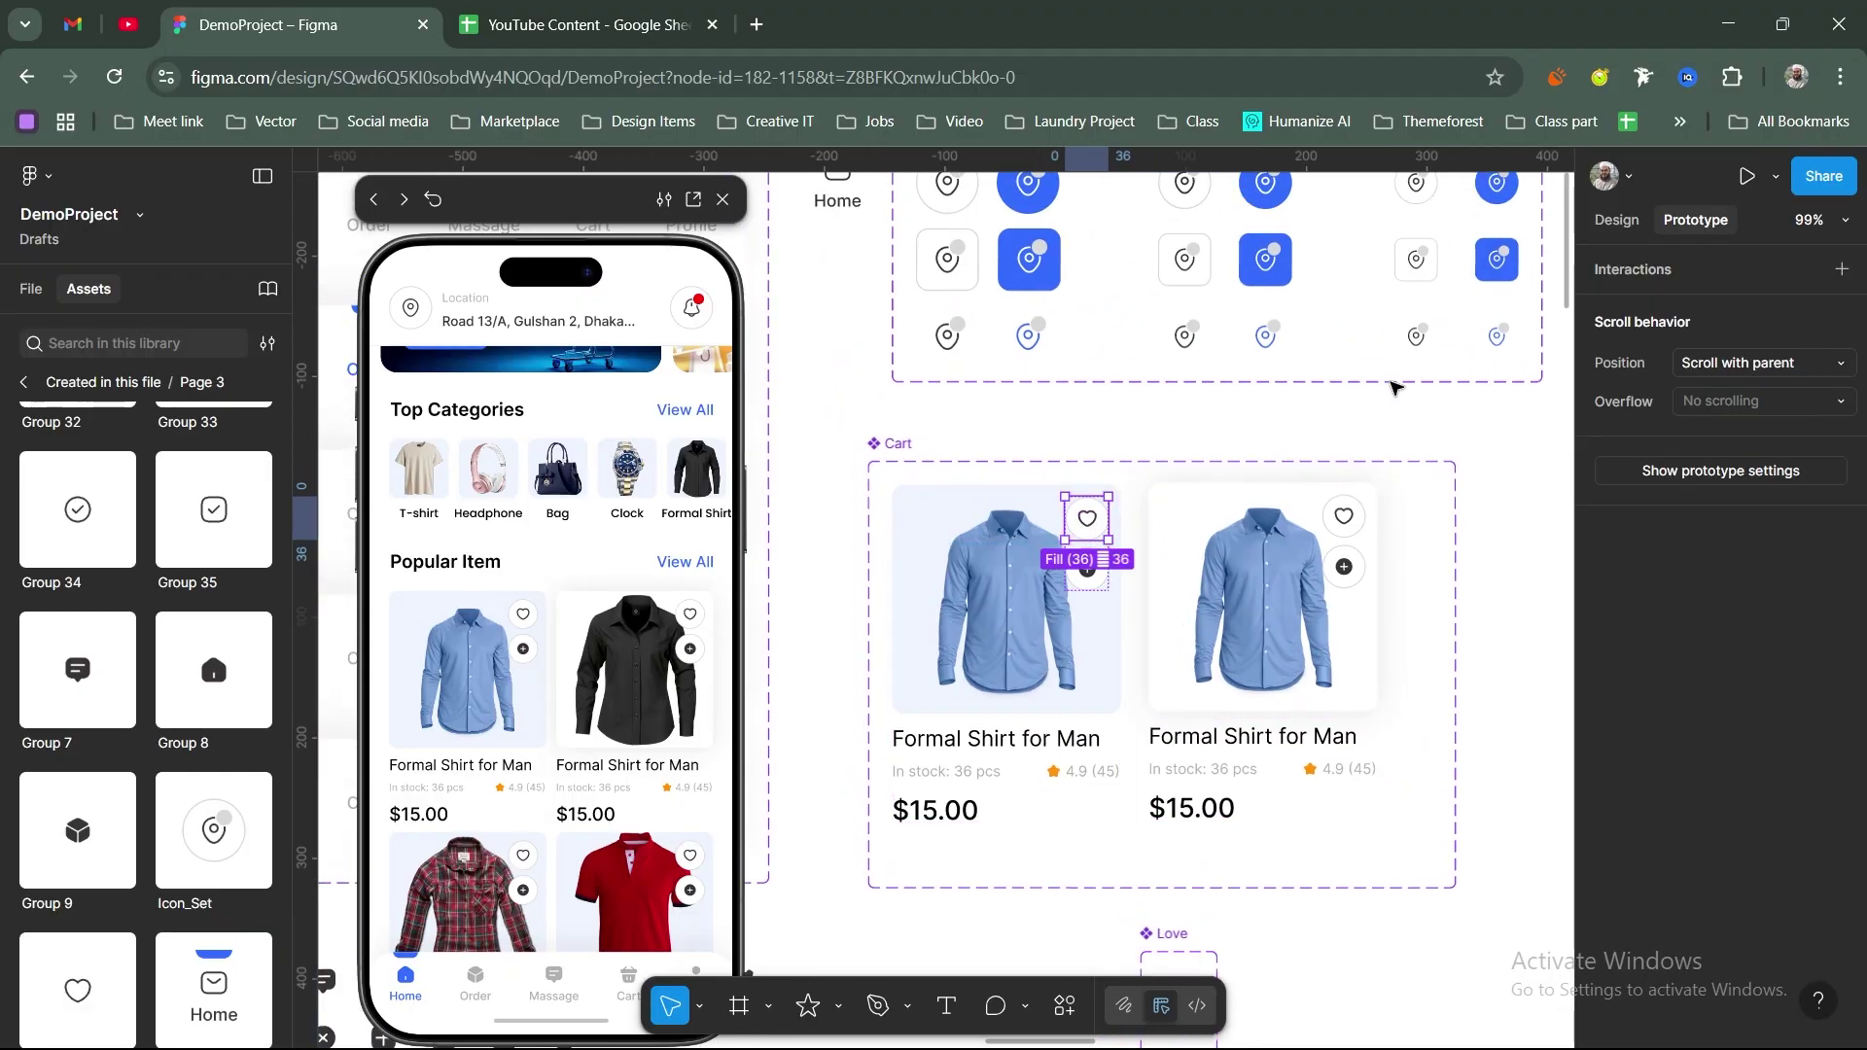
pyautogui.click(1616, 220)
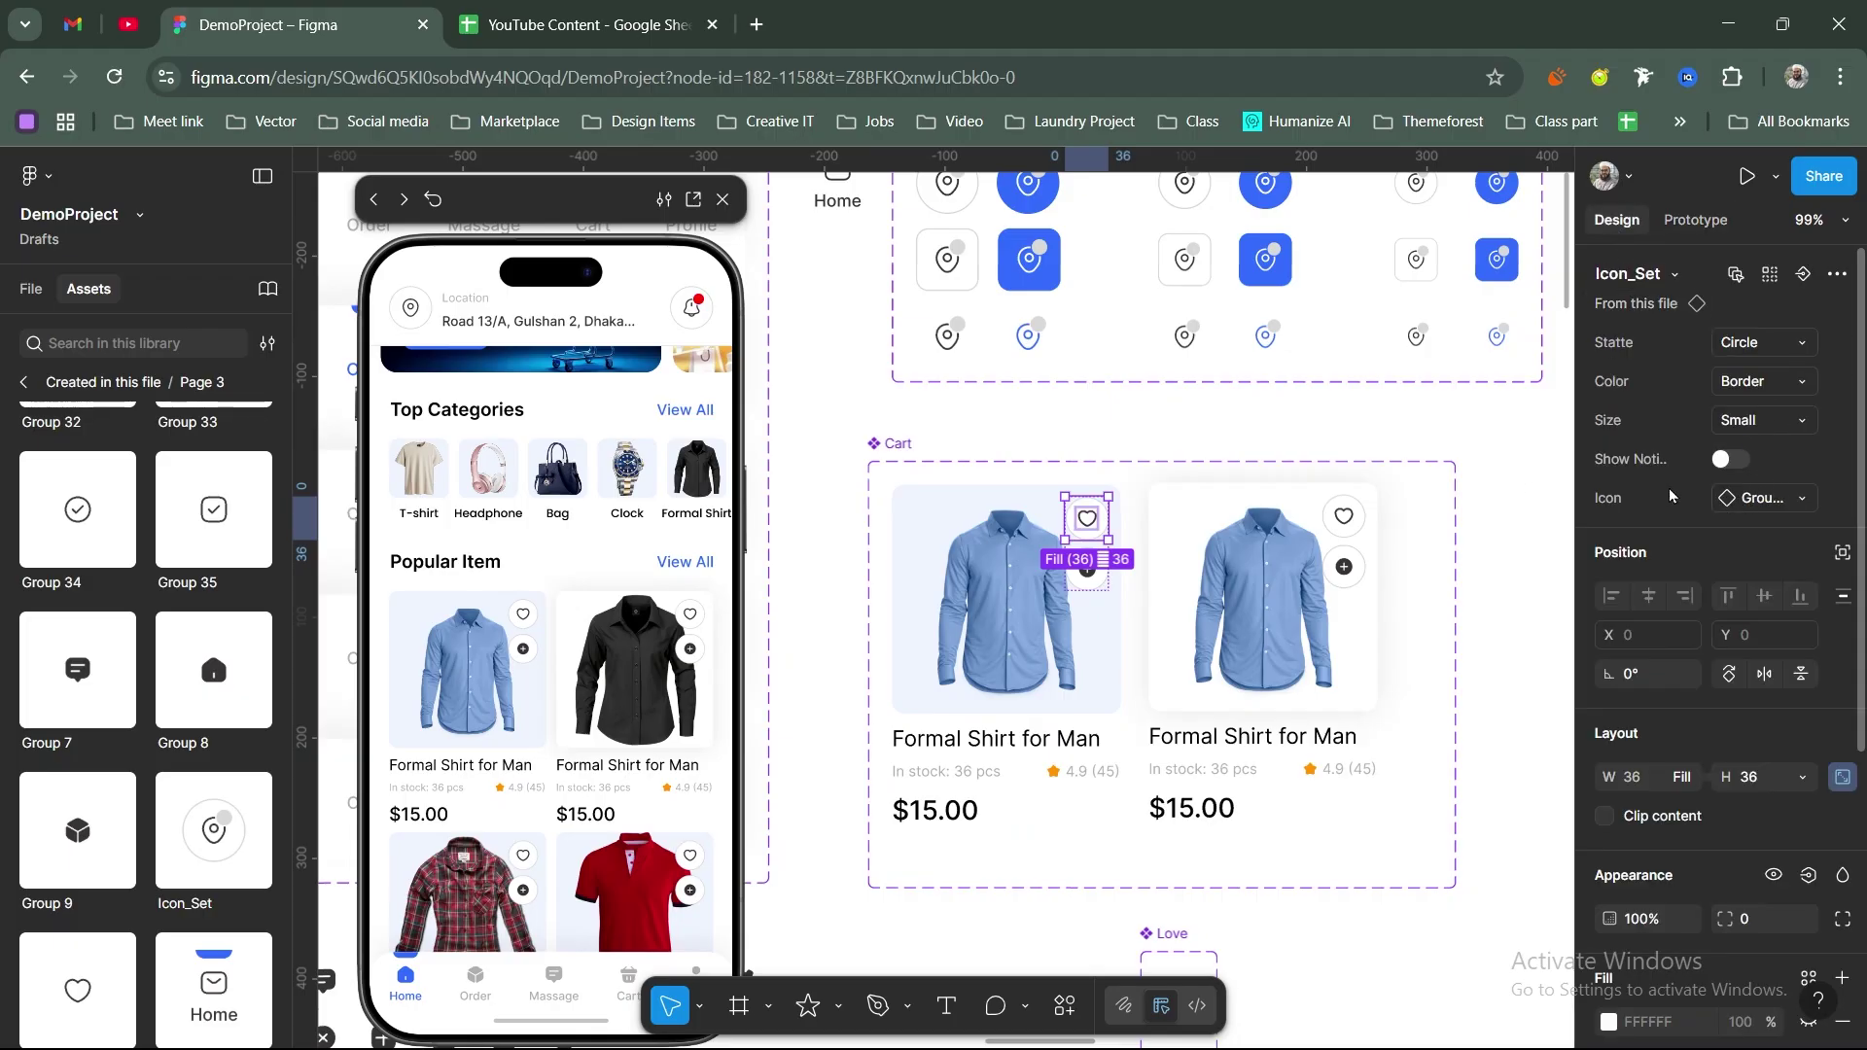
pyautogui.keyDown('shift'); pyautogui.click(1343, 521); pyautogui.keyUp('shift')
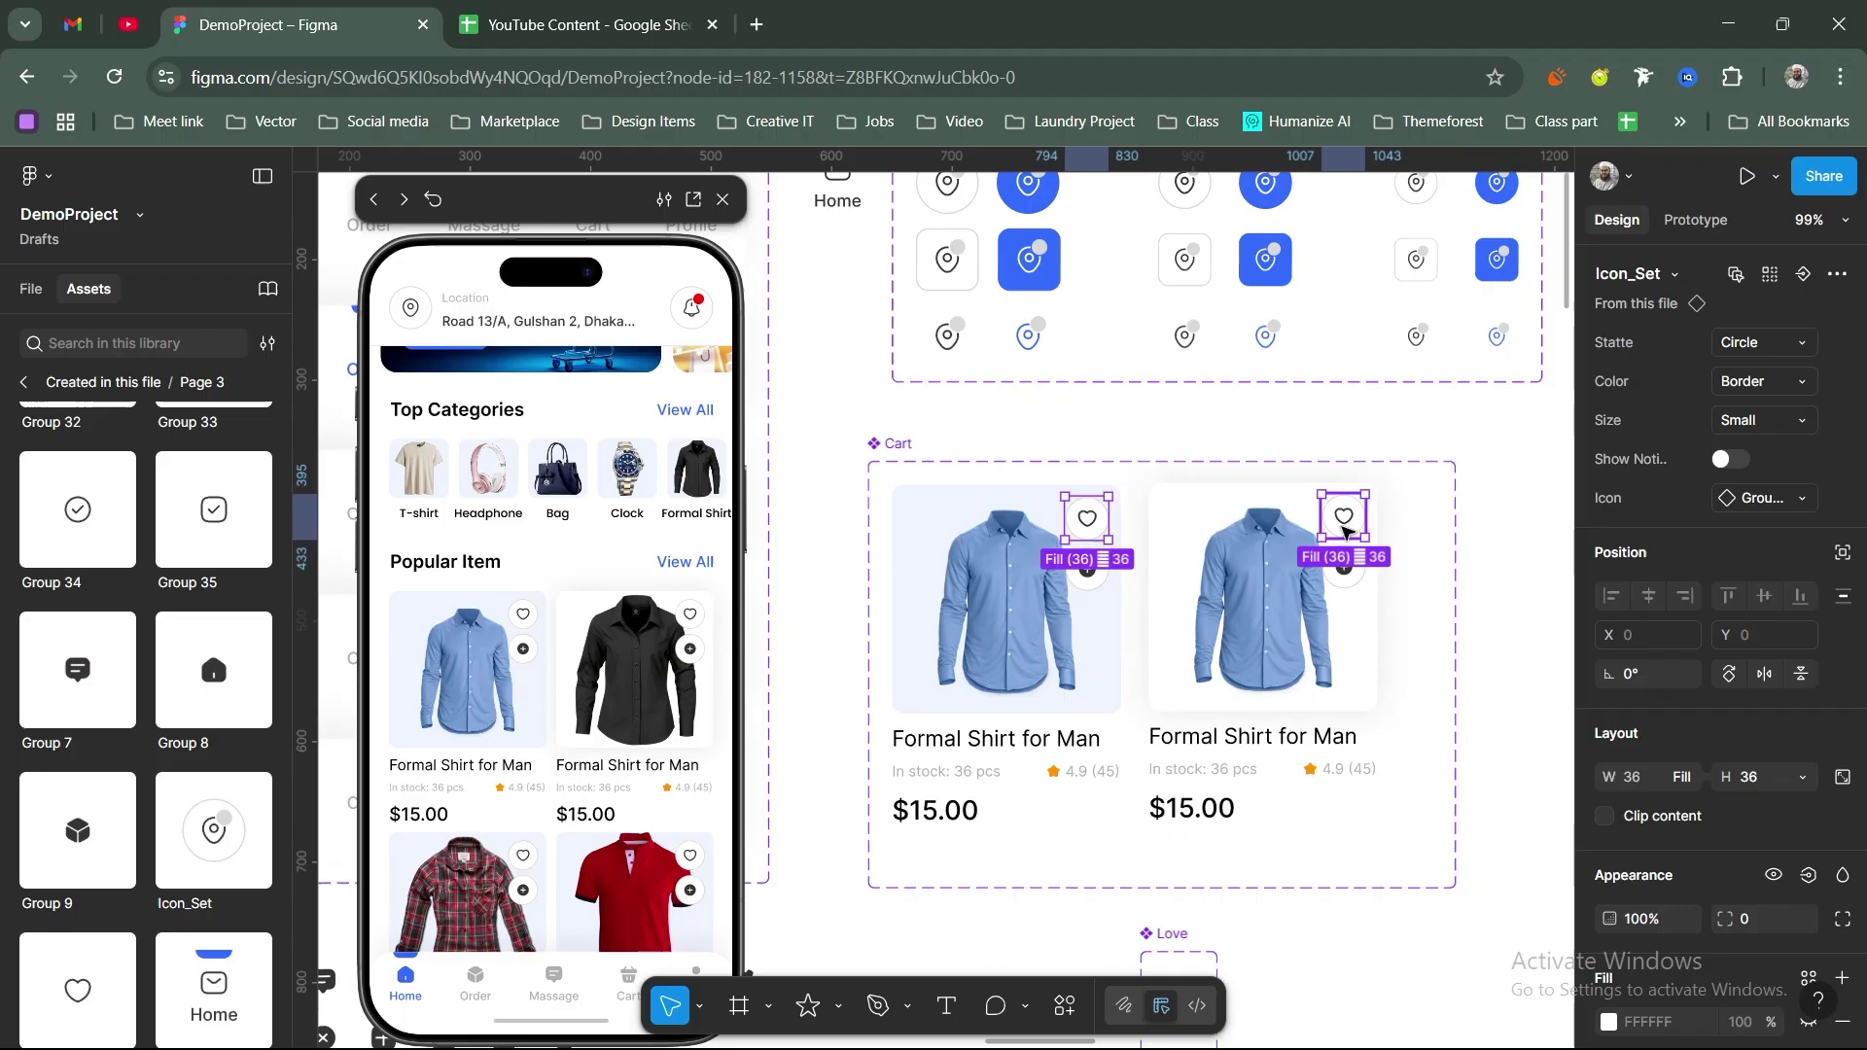
pyautogui.click(1751, 498)
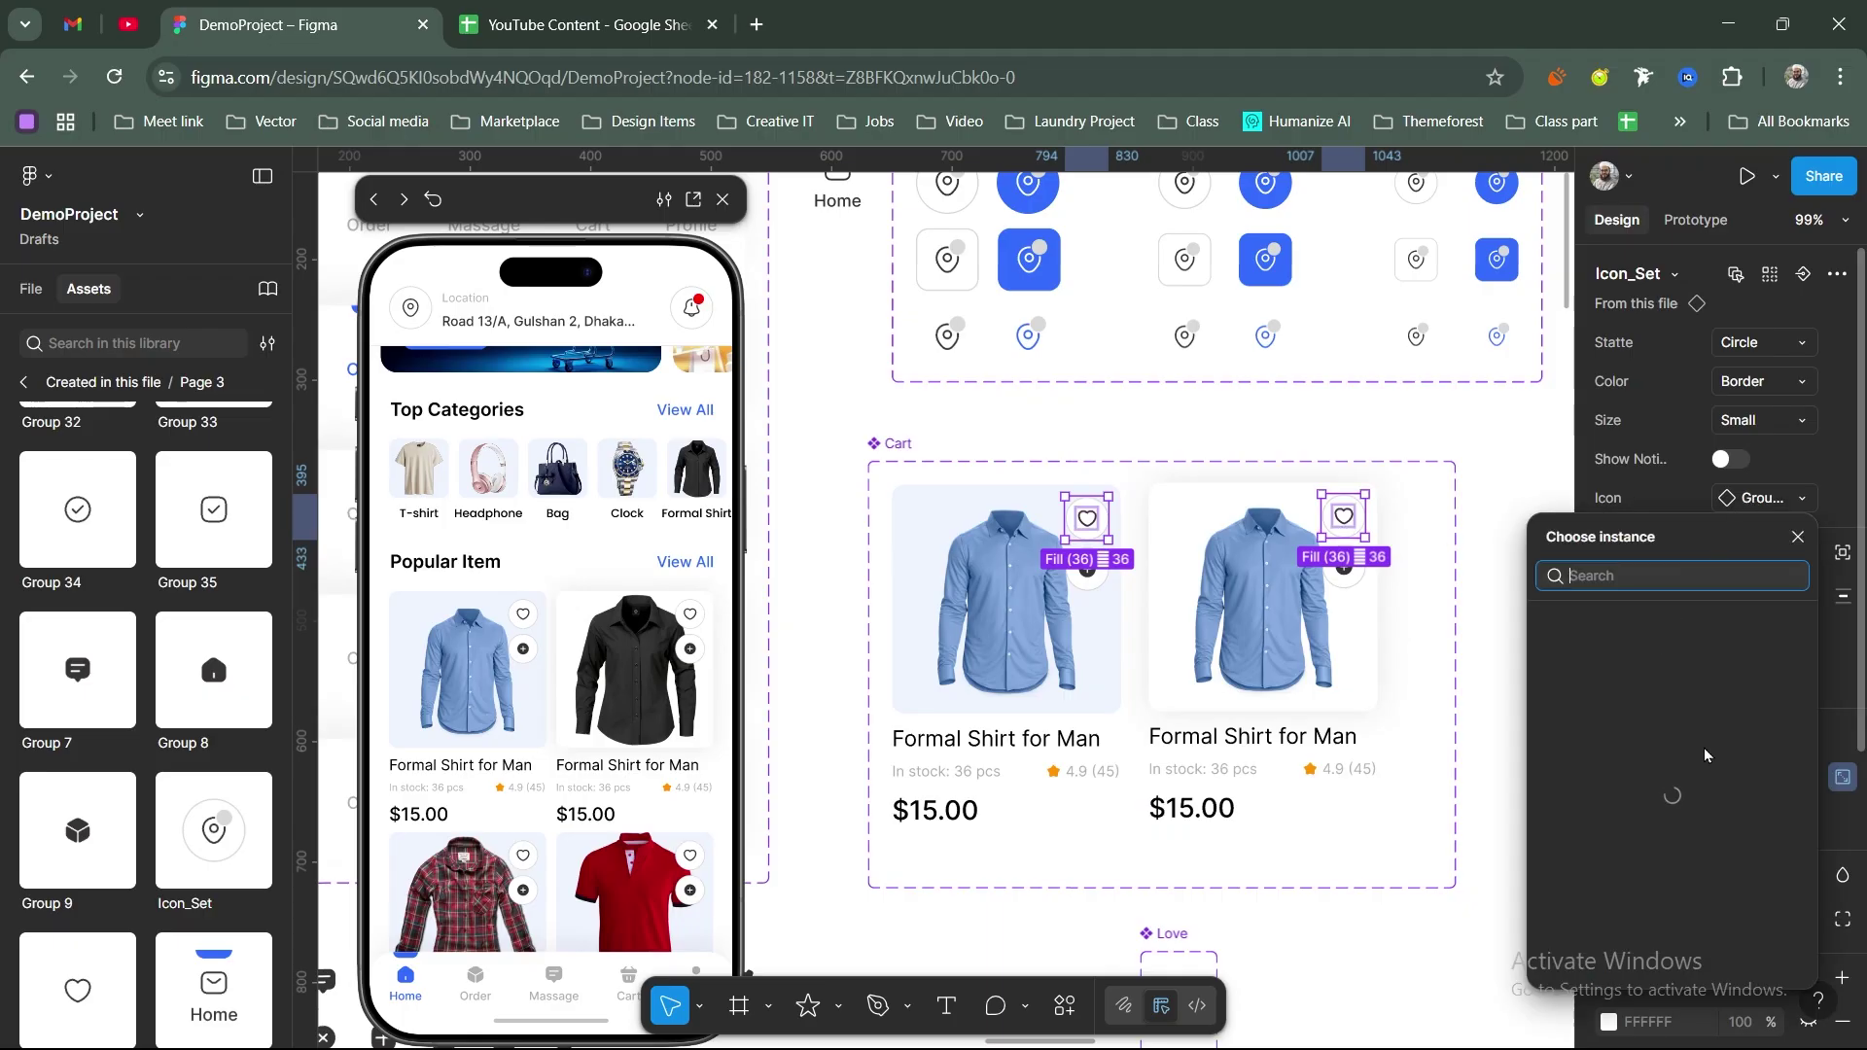
pyautogui.scroll(-3, 1221, 1012)
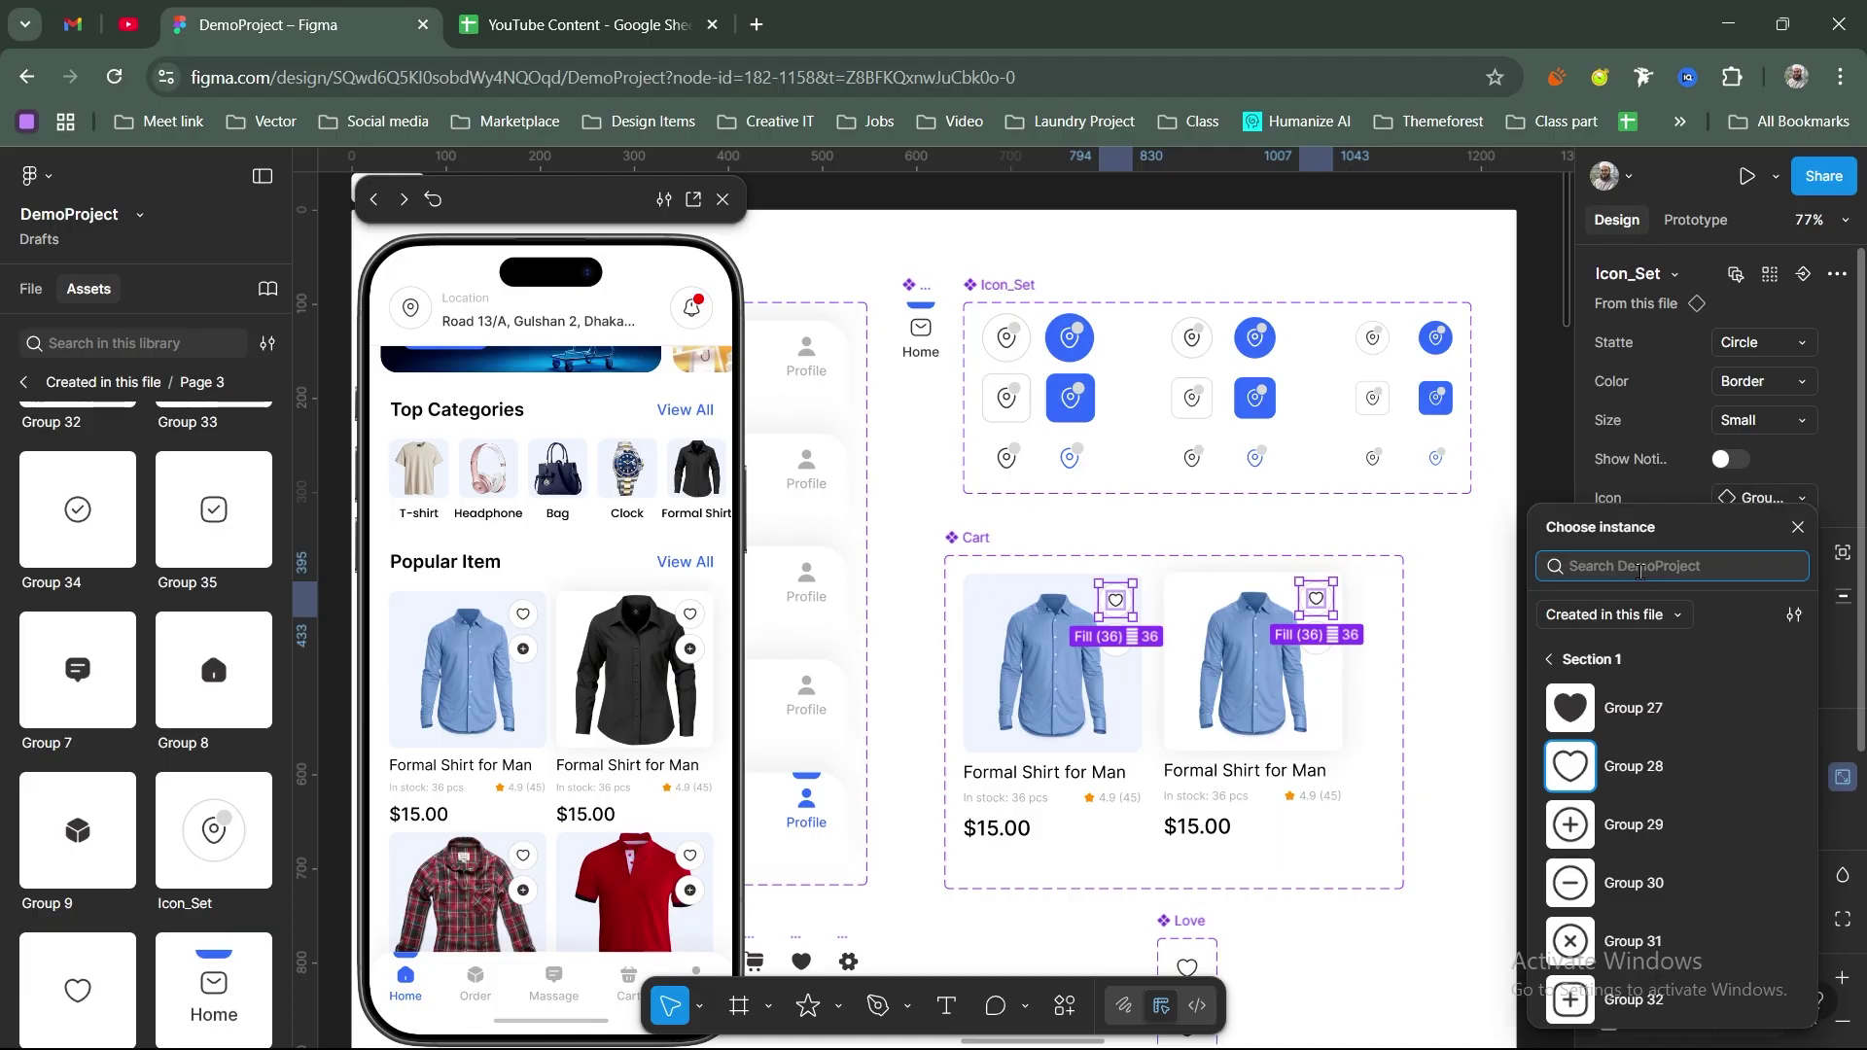
pyautogui.write('love')
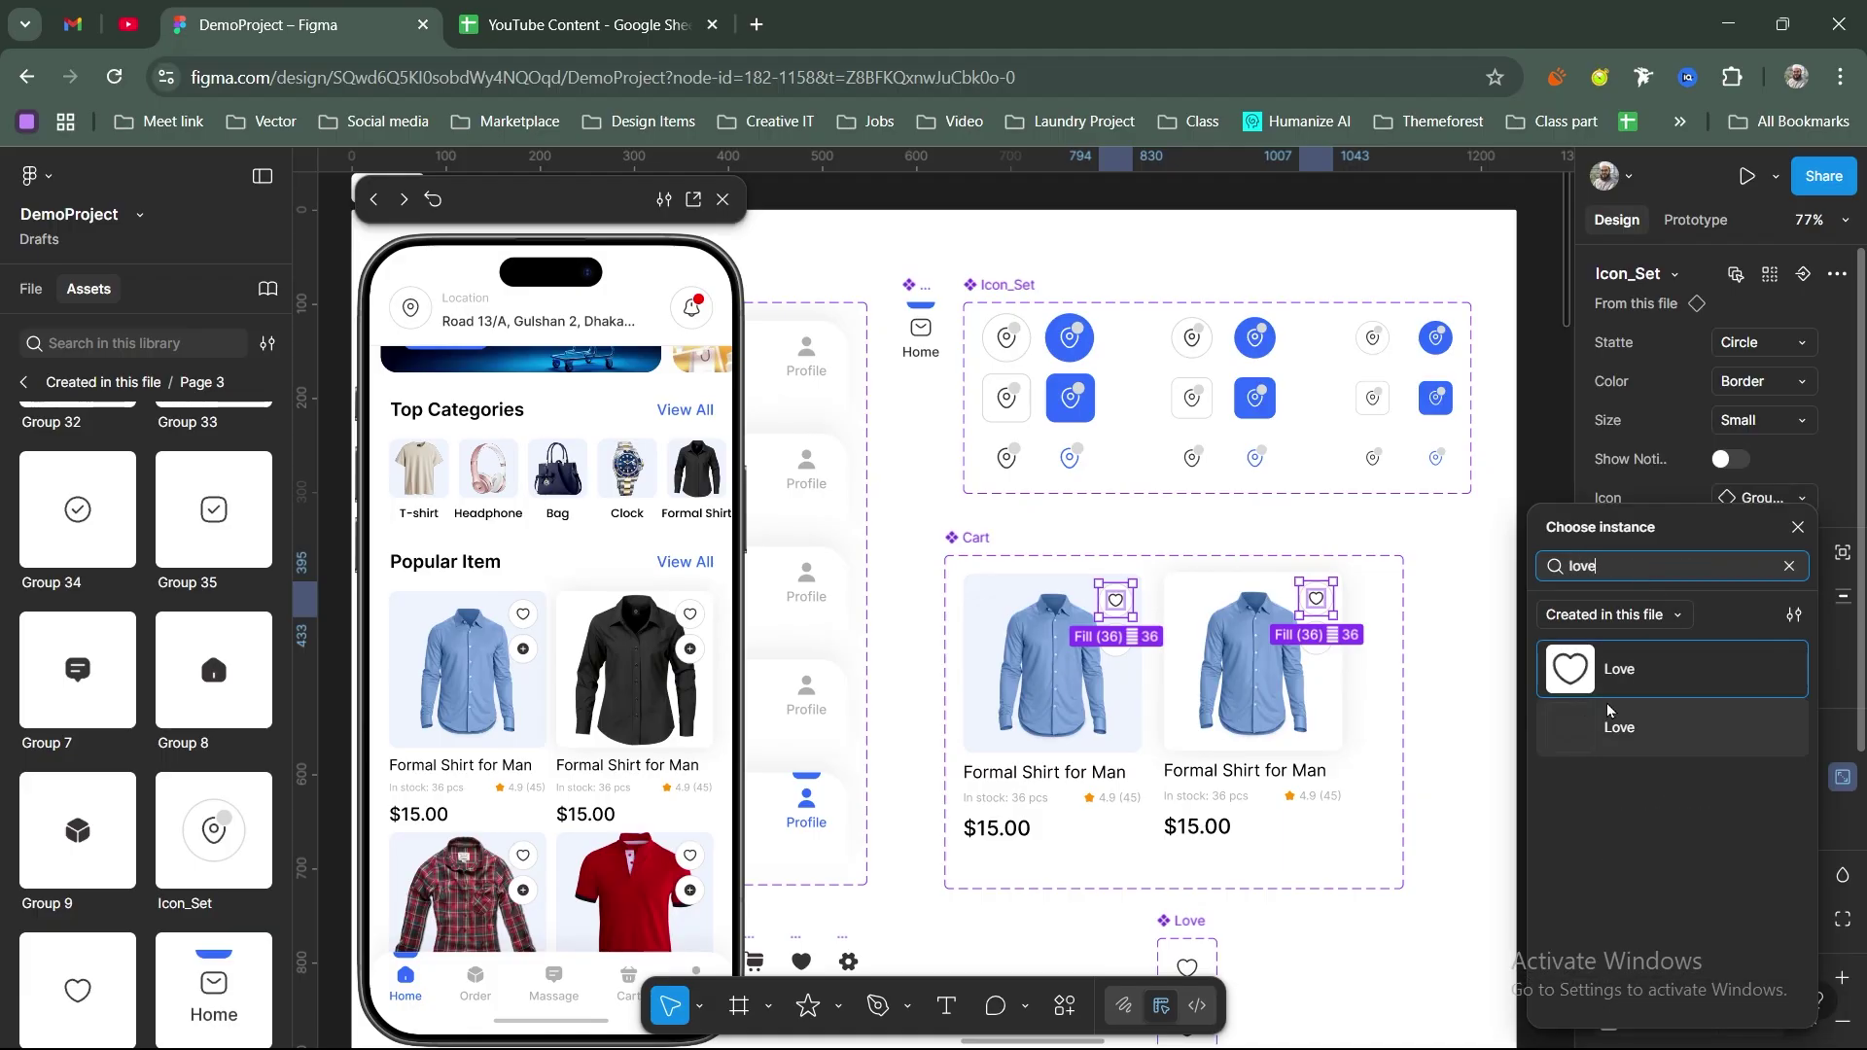
pyautogui.click(1620, 681)
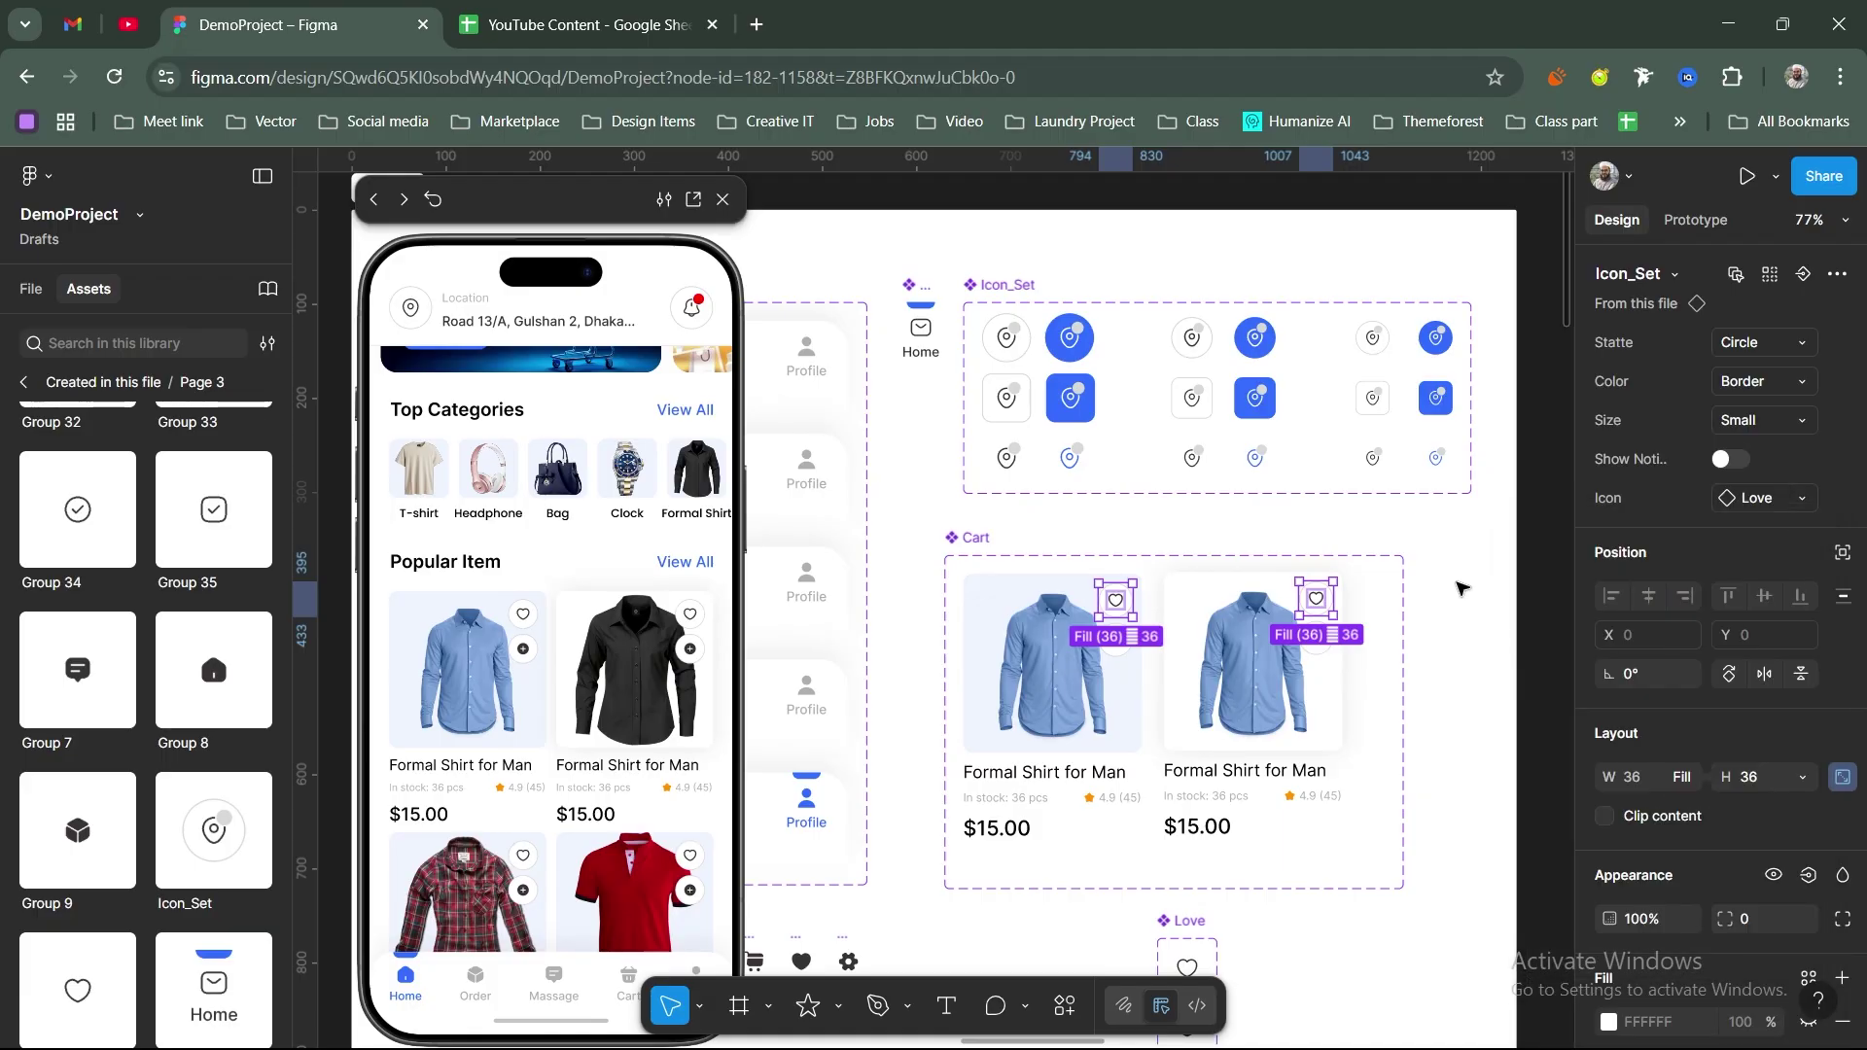
# Step: Test the heart toggle on the blue shirt card in the prototype preview and look over the scrolling Home screen
pyautogui.moveTo(1468, 572); pyautogui.dragTo(749, 416)
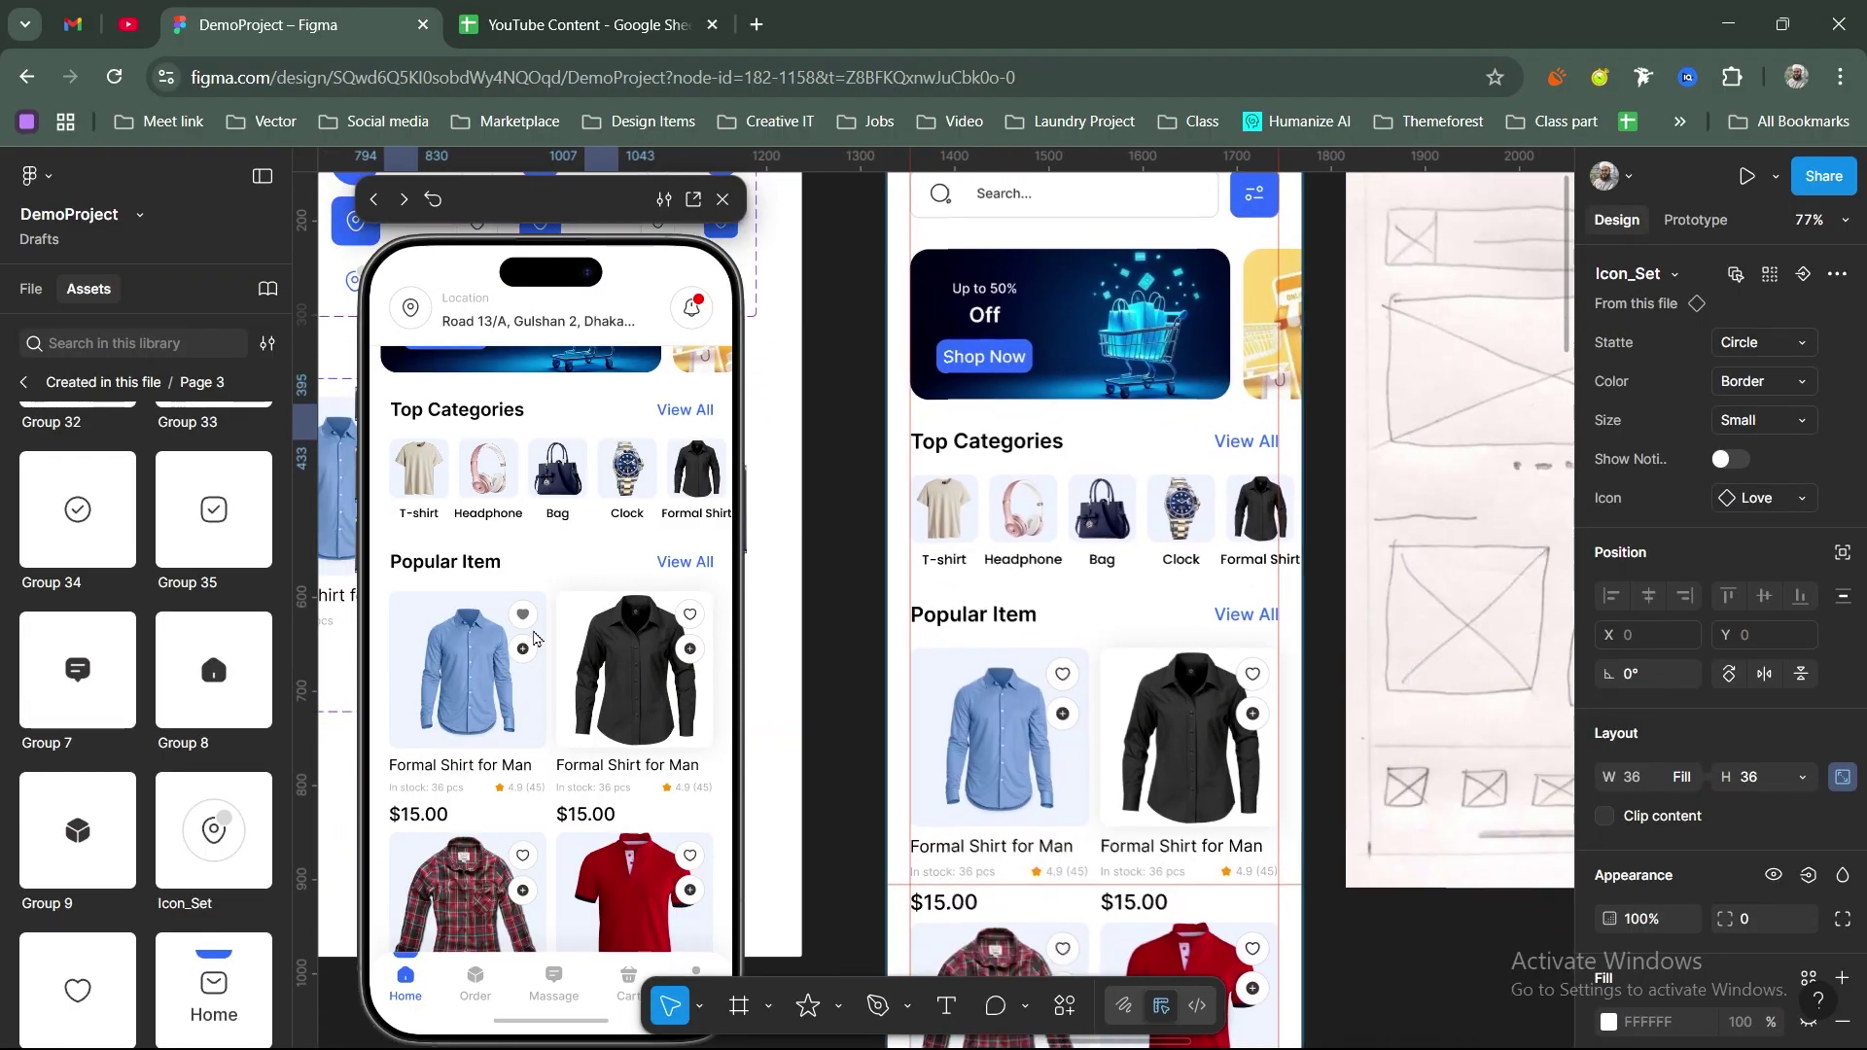
pyautogui.click(526, 621)
pyautogui.scroll(3, 593, 551)
pyautogui.scroll(-3, 596, 762)
pyautogui.scroll(3, 574, 739)
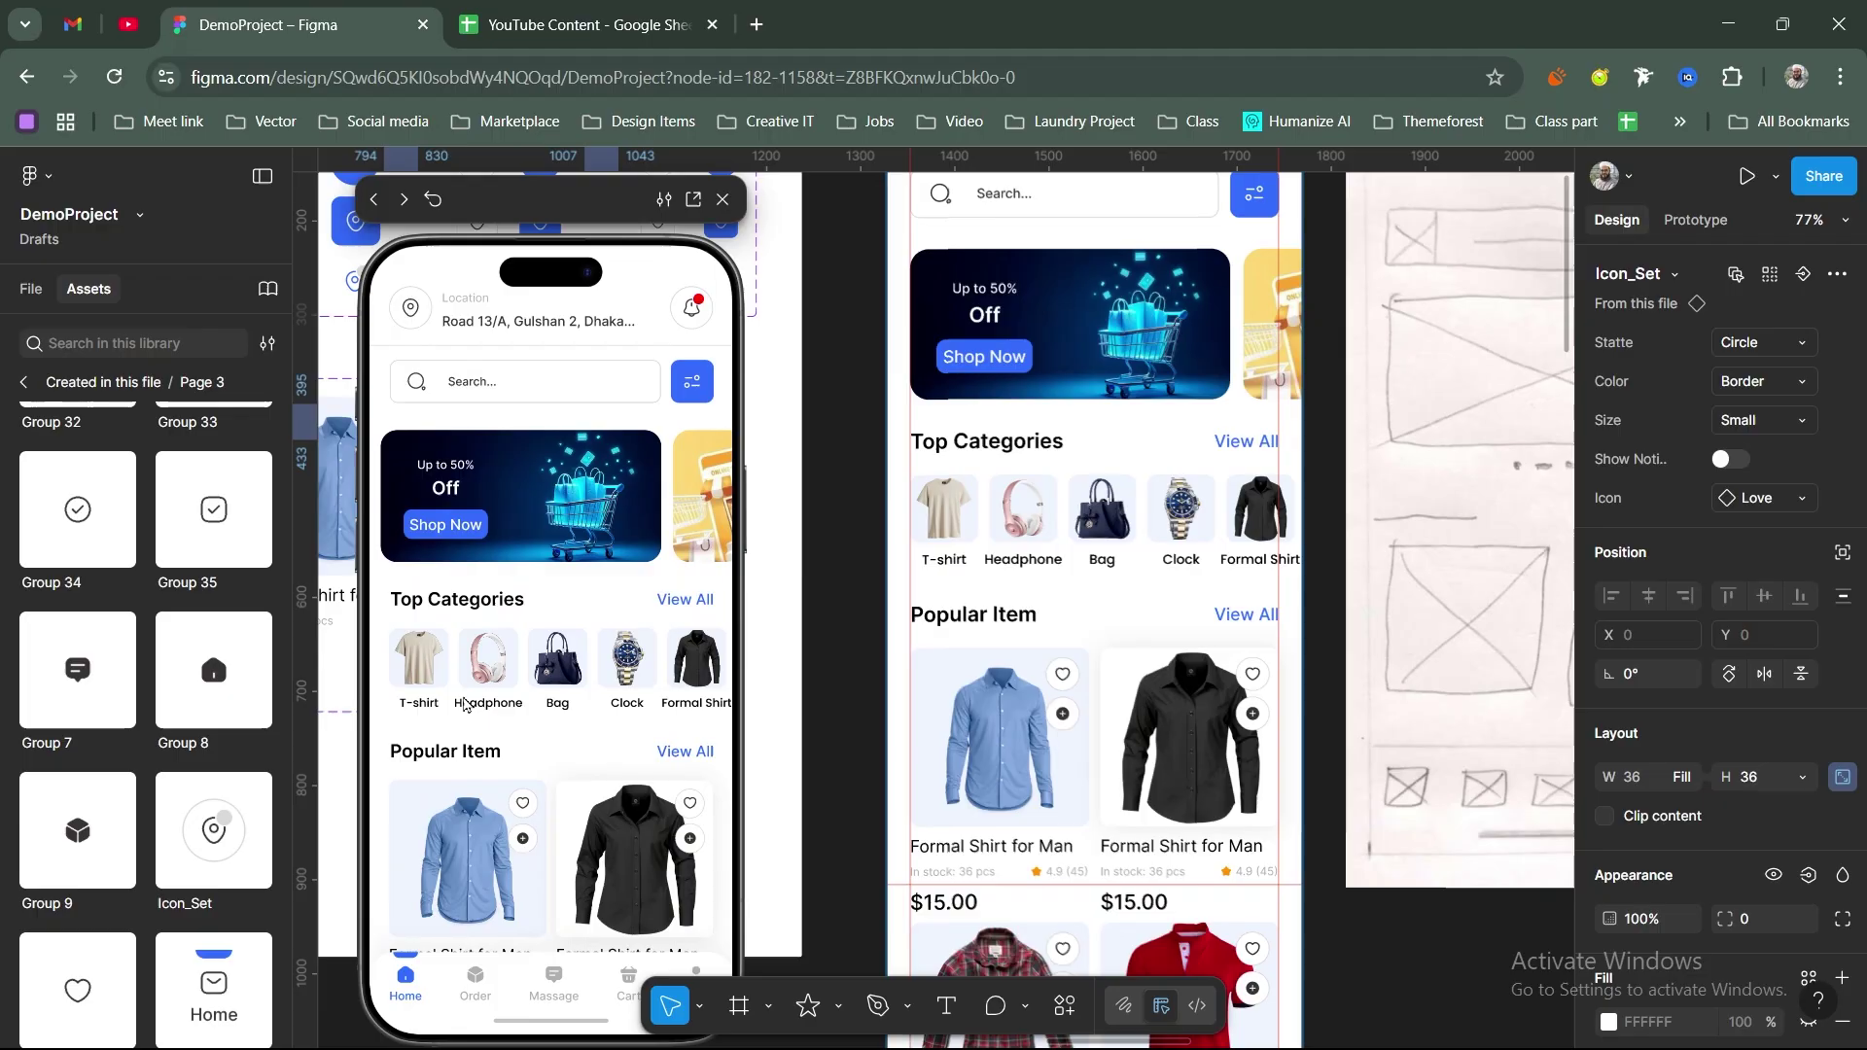
pyautogui.scroll(-2, 512, 623)
pyautogui.scroll(-2, 502, 767)
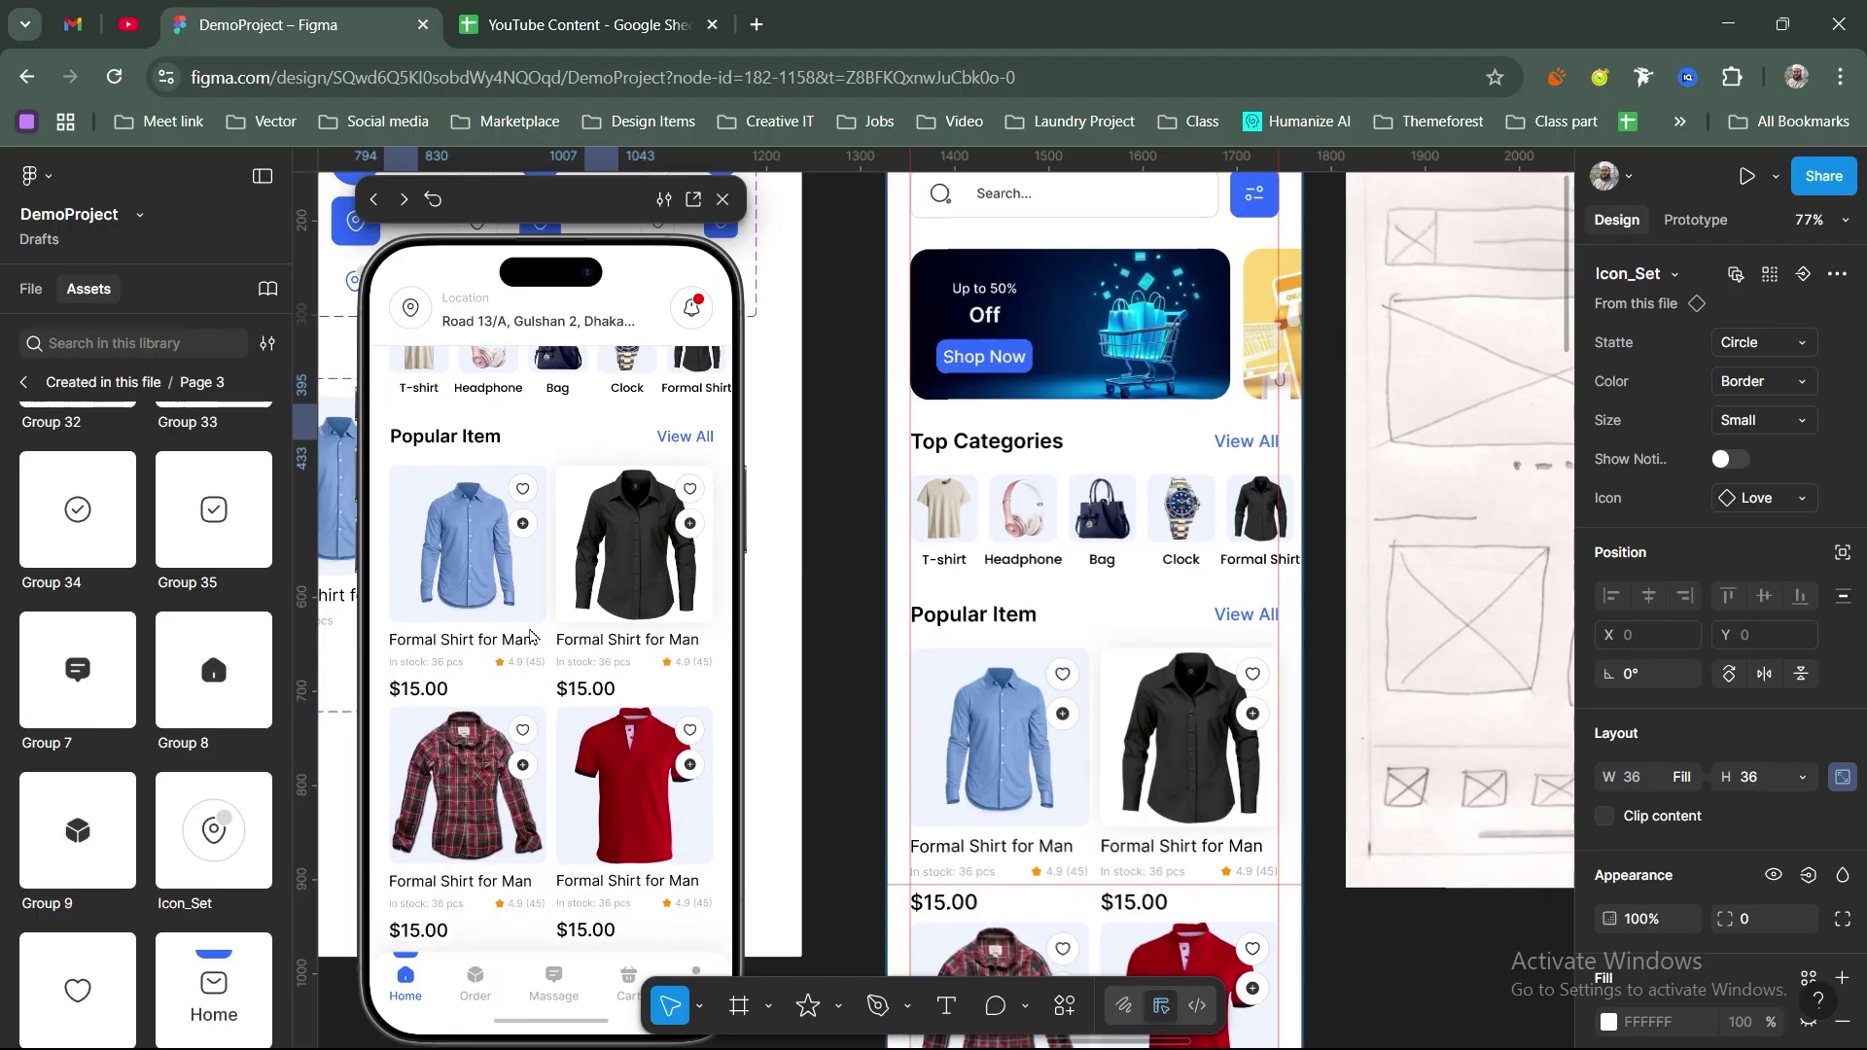
pyautogui.scroll(2, 597, 594)
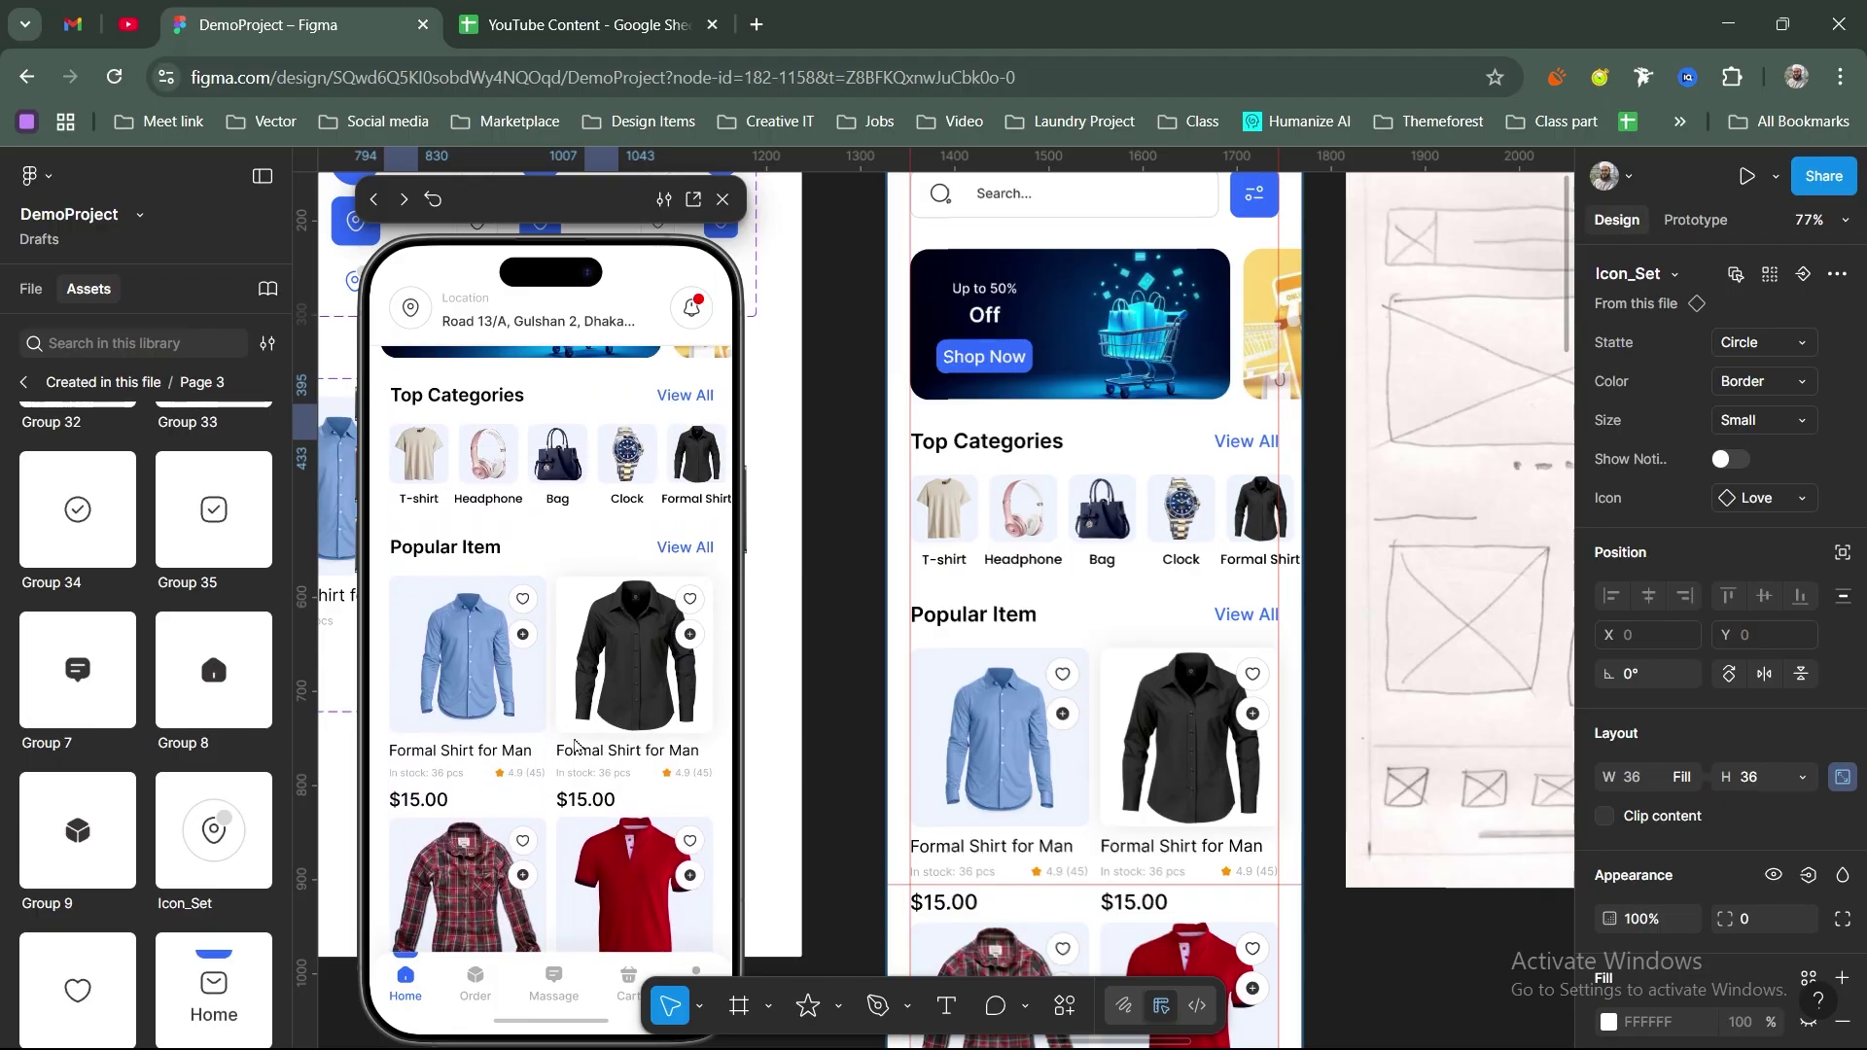
pyautogui.moveTo(970, 612); pyautogui.dragTo(1323, 454)
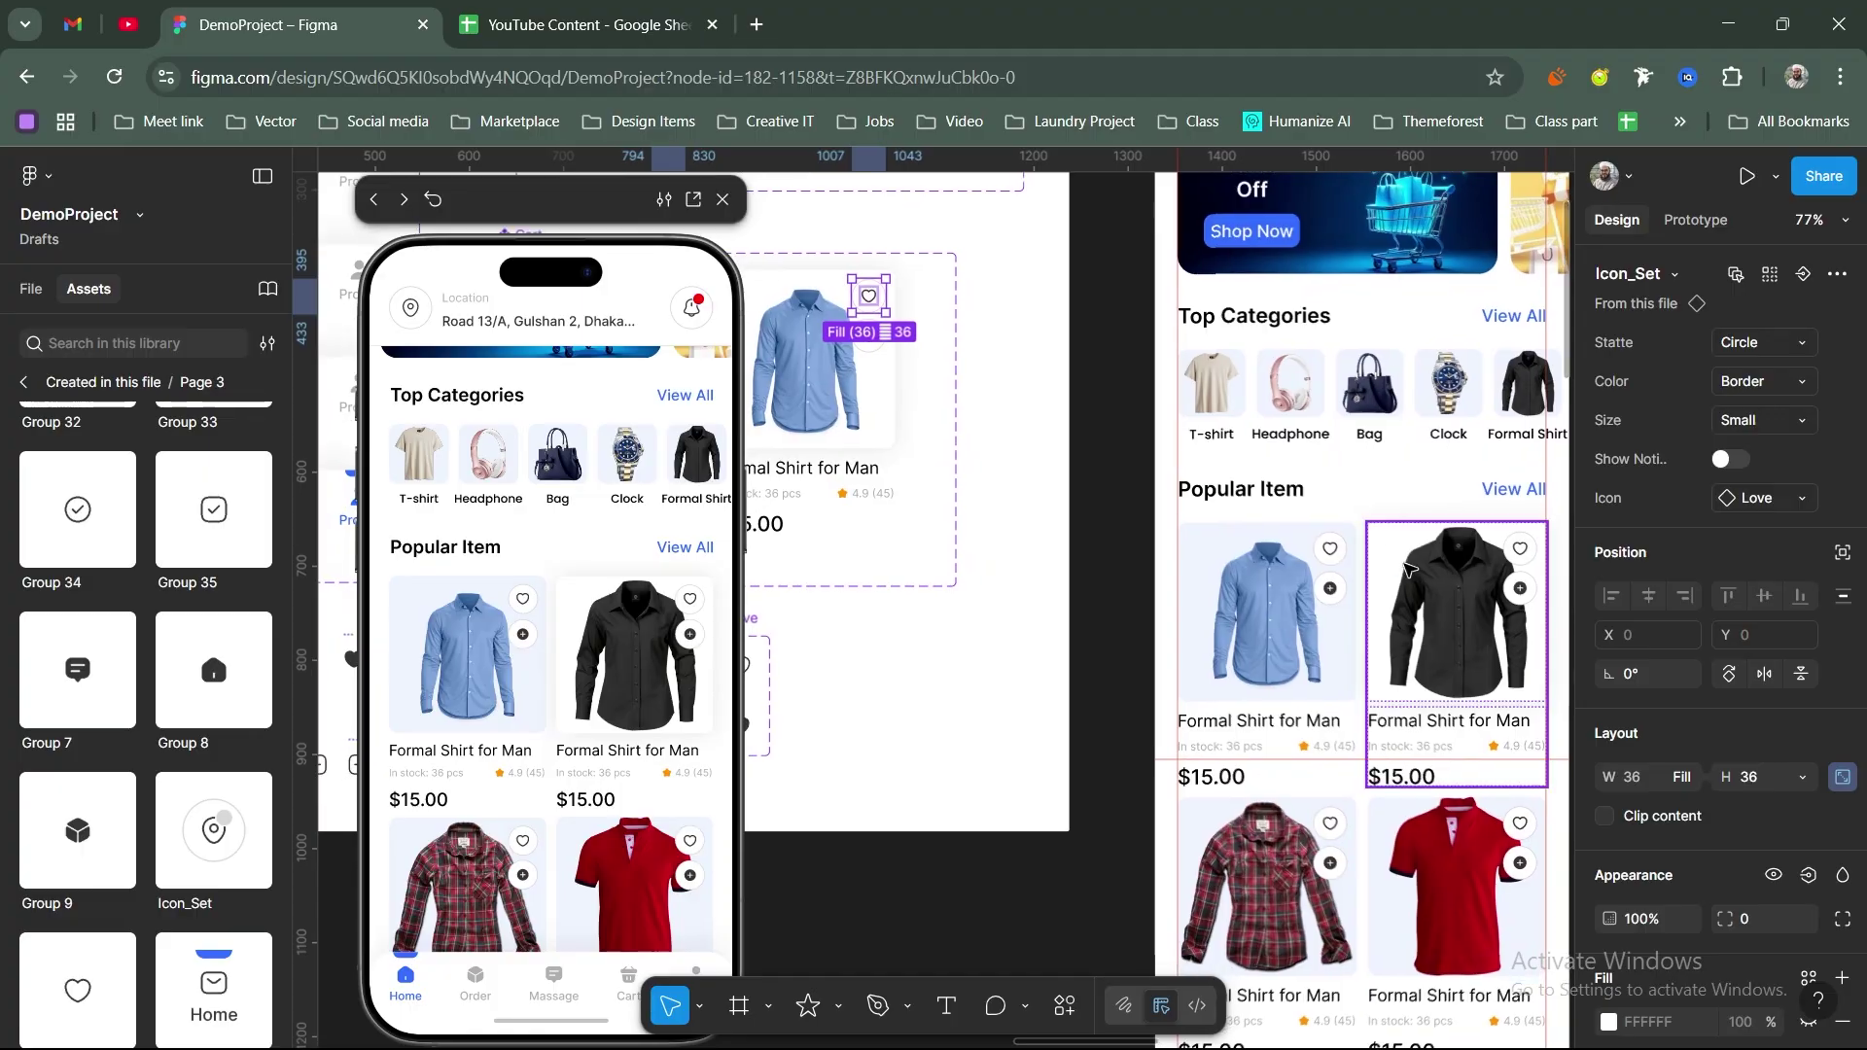
pyautogui.scroll(2, 1060, 513)
pyautogui.hscroll(-4, 1060, 514)
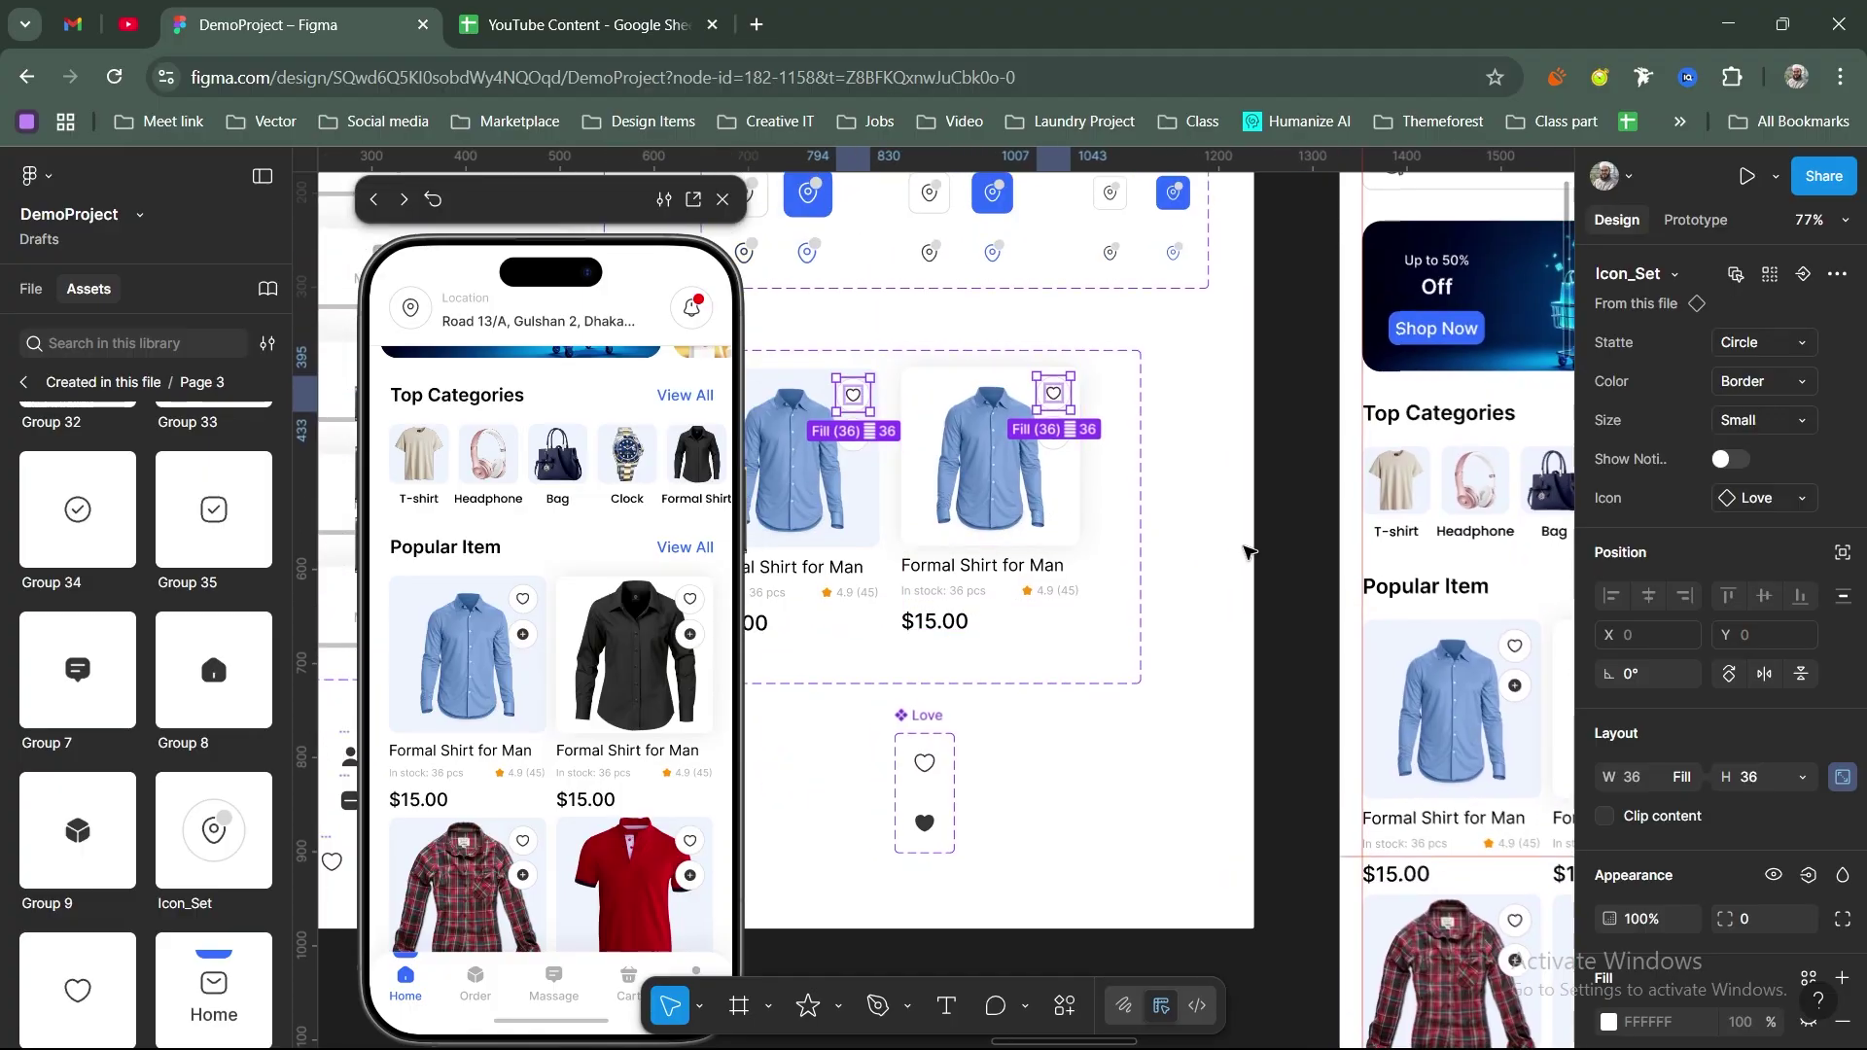
pyautogui.press('Escape')
pyautogui.scroll(1, 1017, 556)
pyautogui.hscroll(-4, 1017, 555)
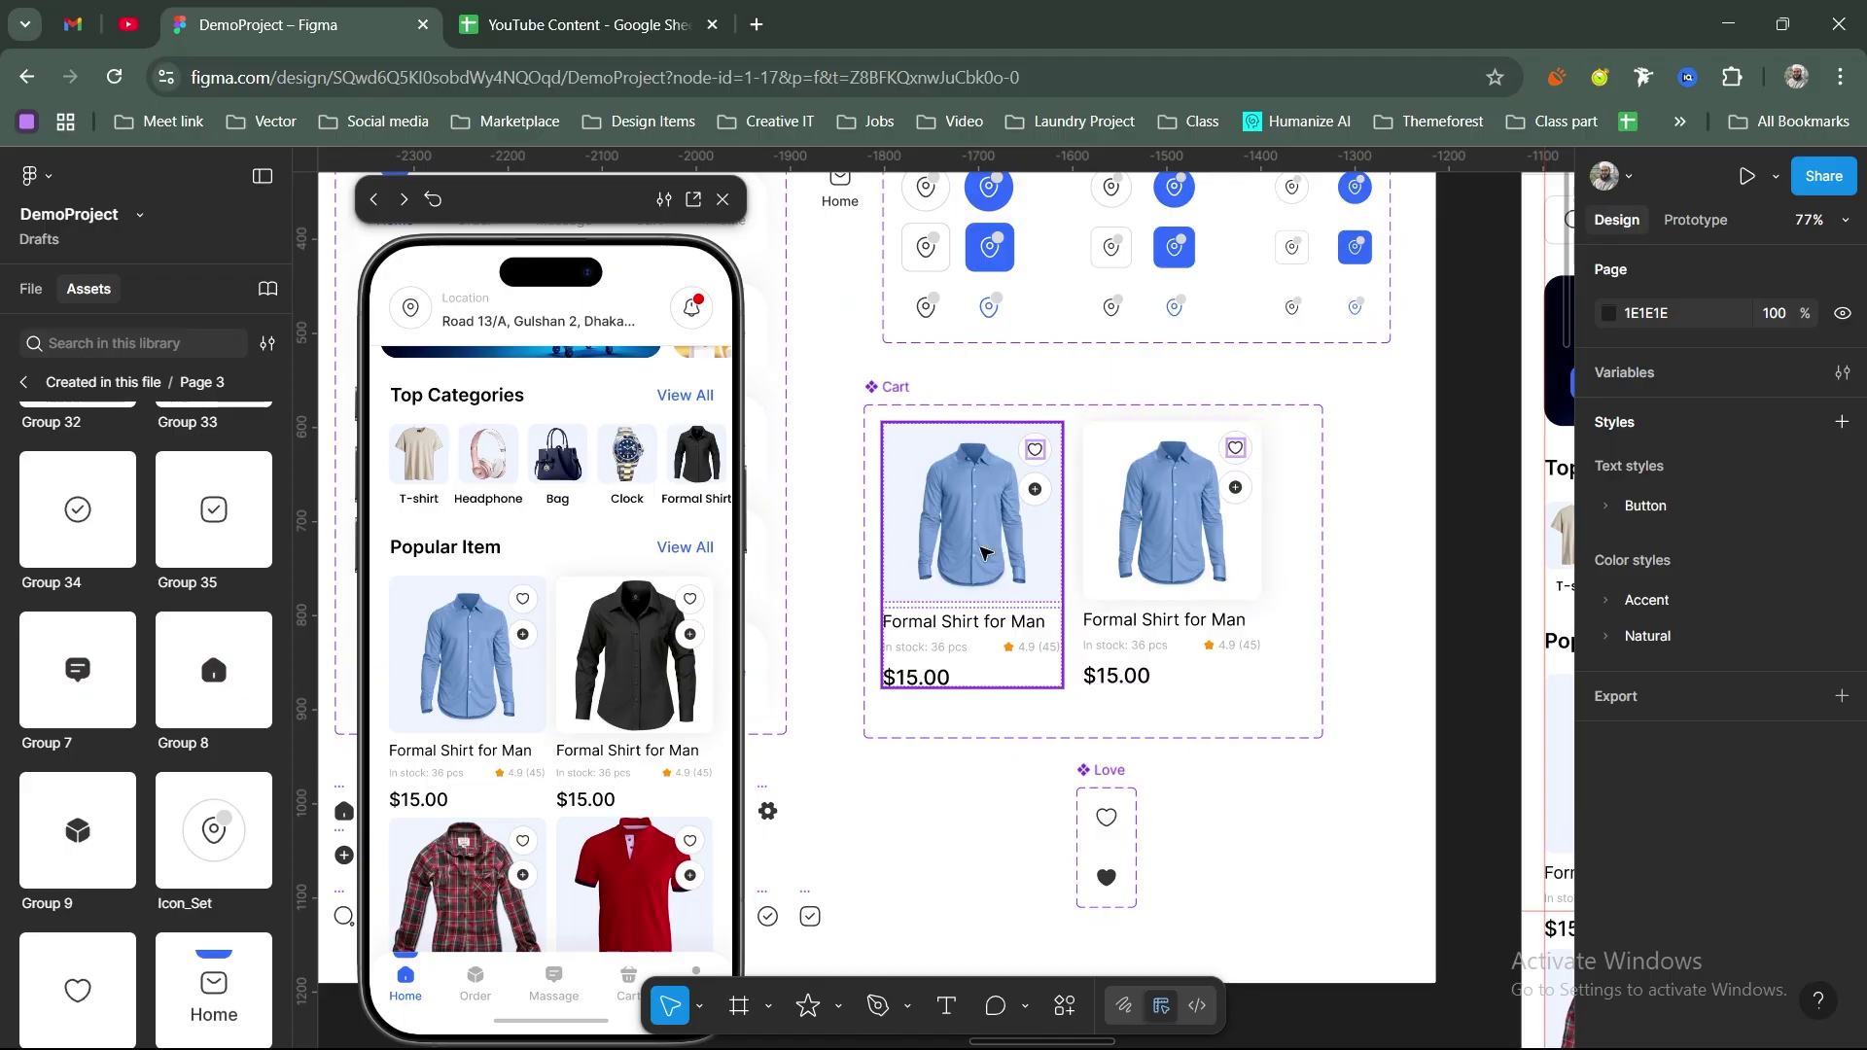
pyautogui.scroll(-2, 983, 553)
pyautogui.moveTo(1292, 584); pyautogui.dragTo(1003, 644)
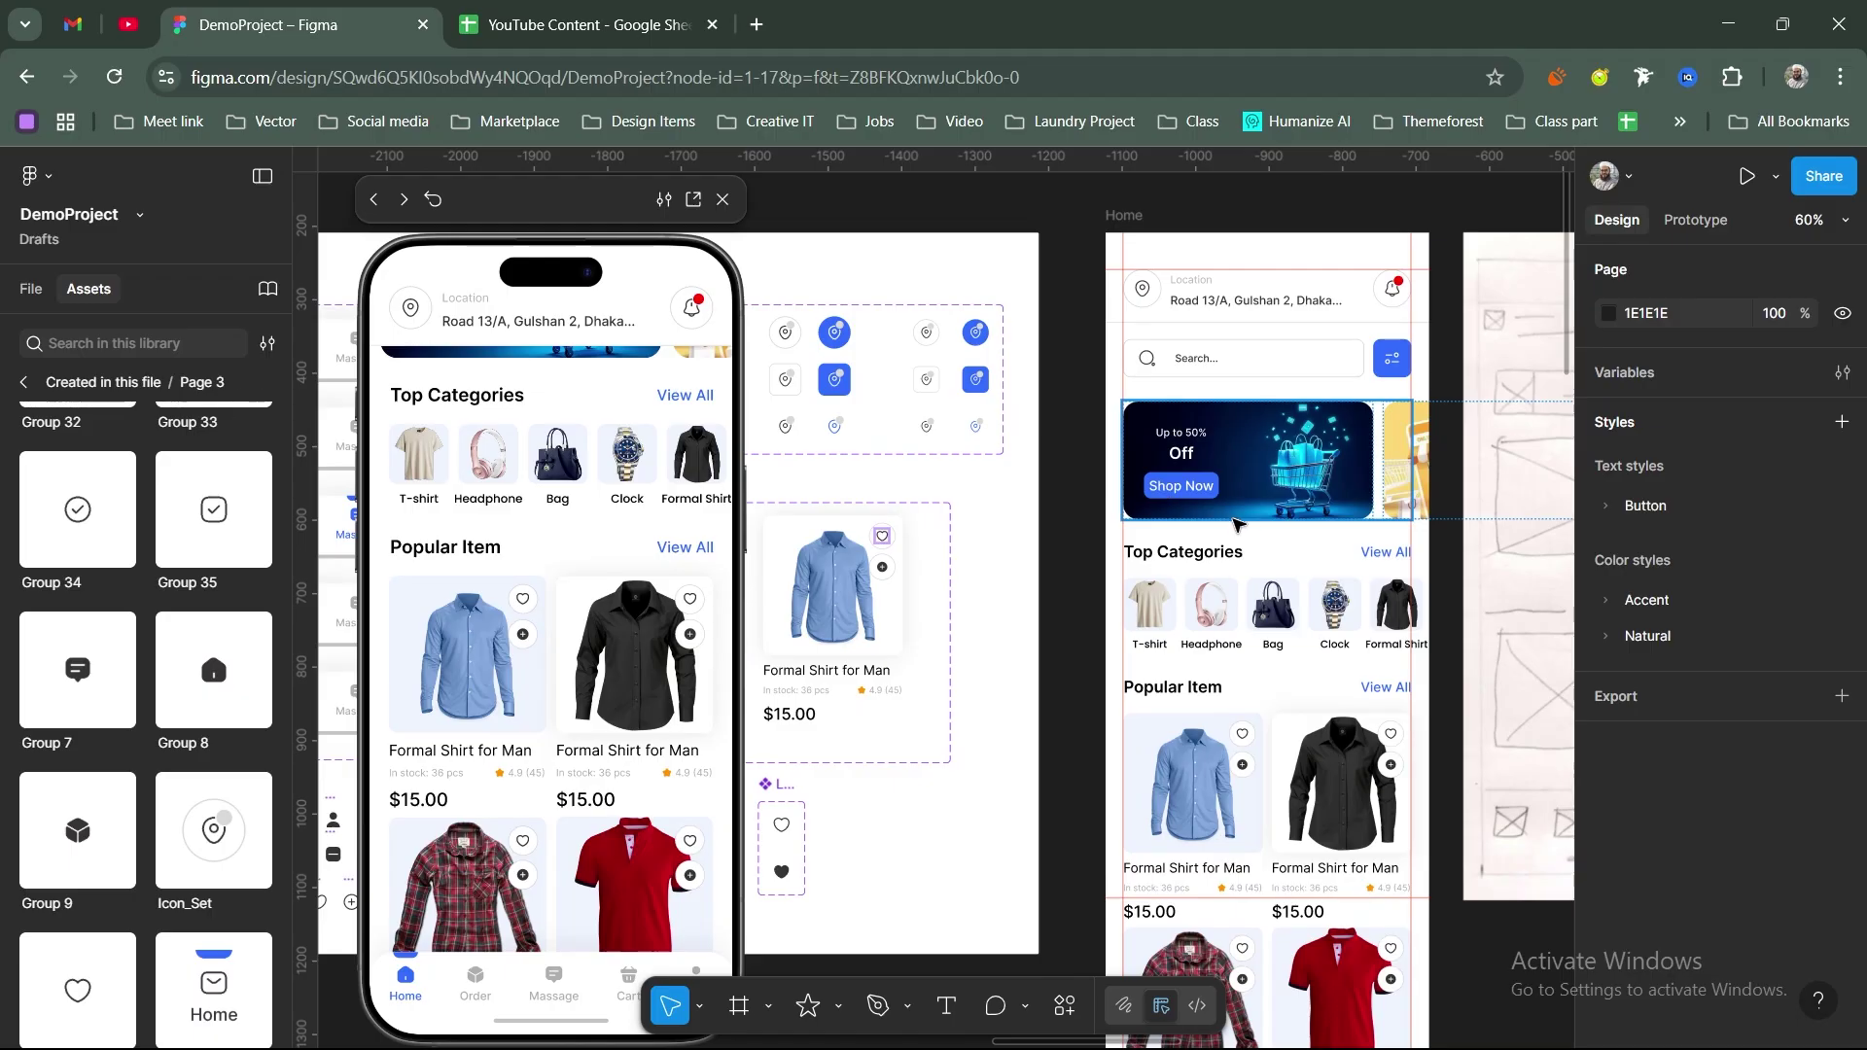
pyautogui.hscroll(3, 1235, 525)
pyautogui.scroll(1, 1235, 525)
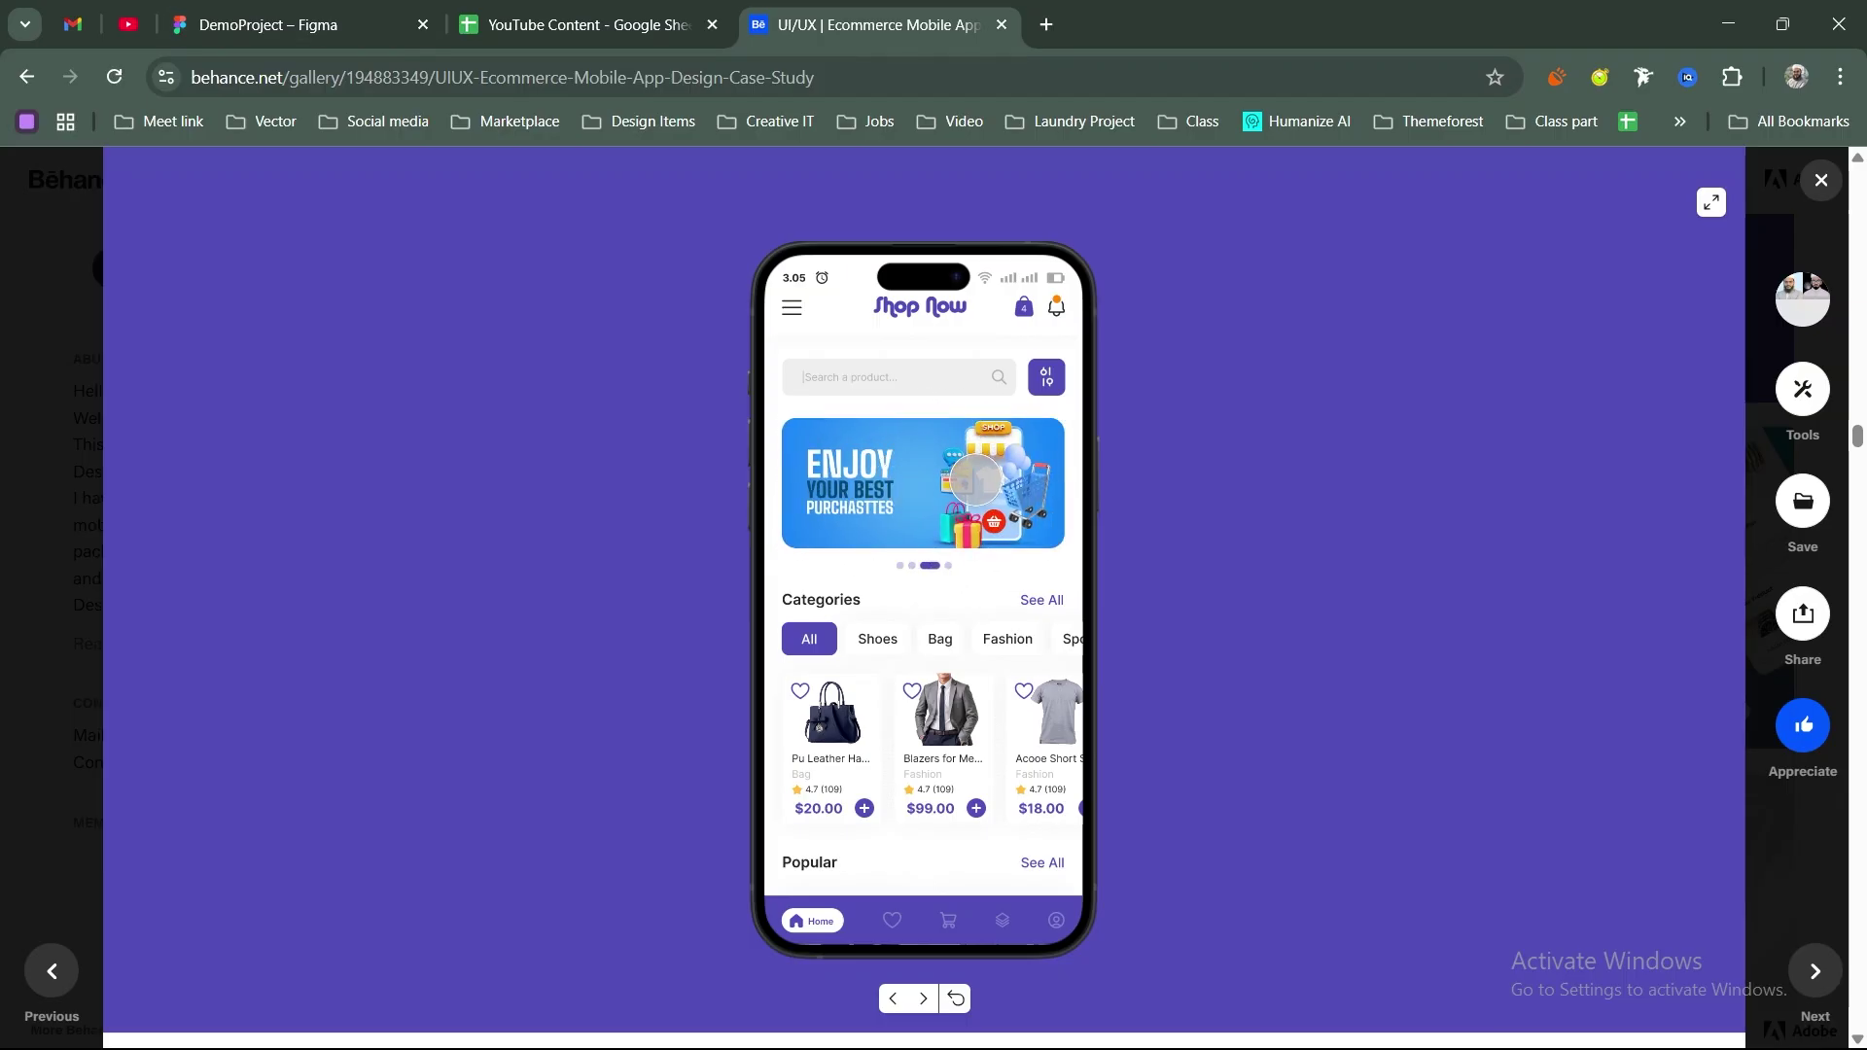
# Step: Return to the DemoProject Figma file, close the prototype preview and place a copy of the Home banner row at X -635, Y -591
pyautogui.click(313, 23)
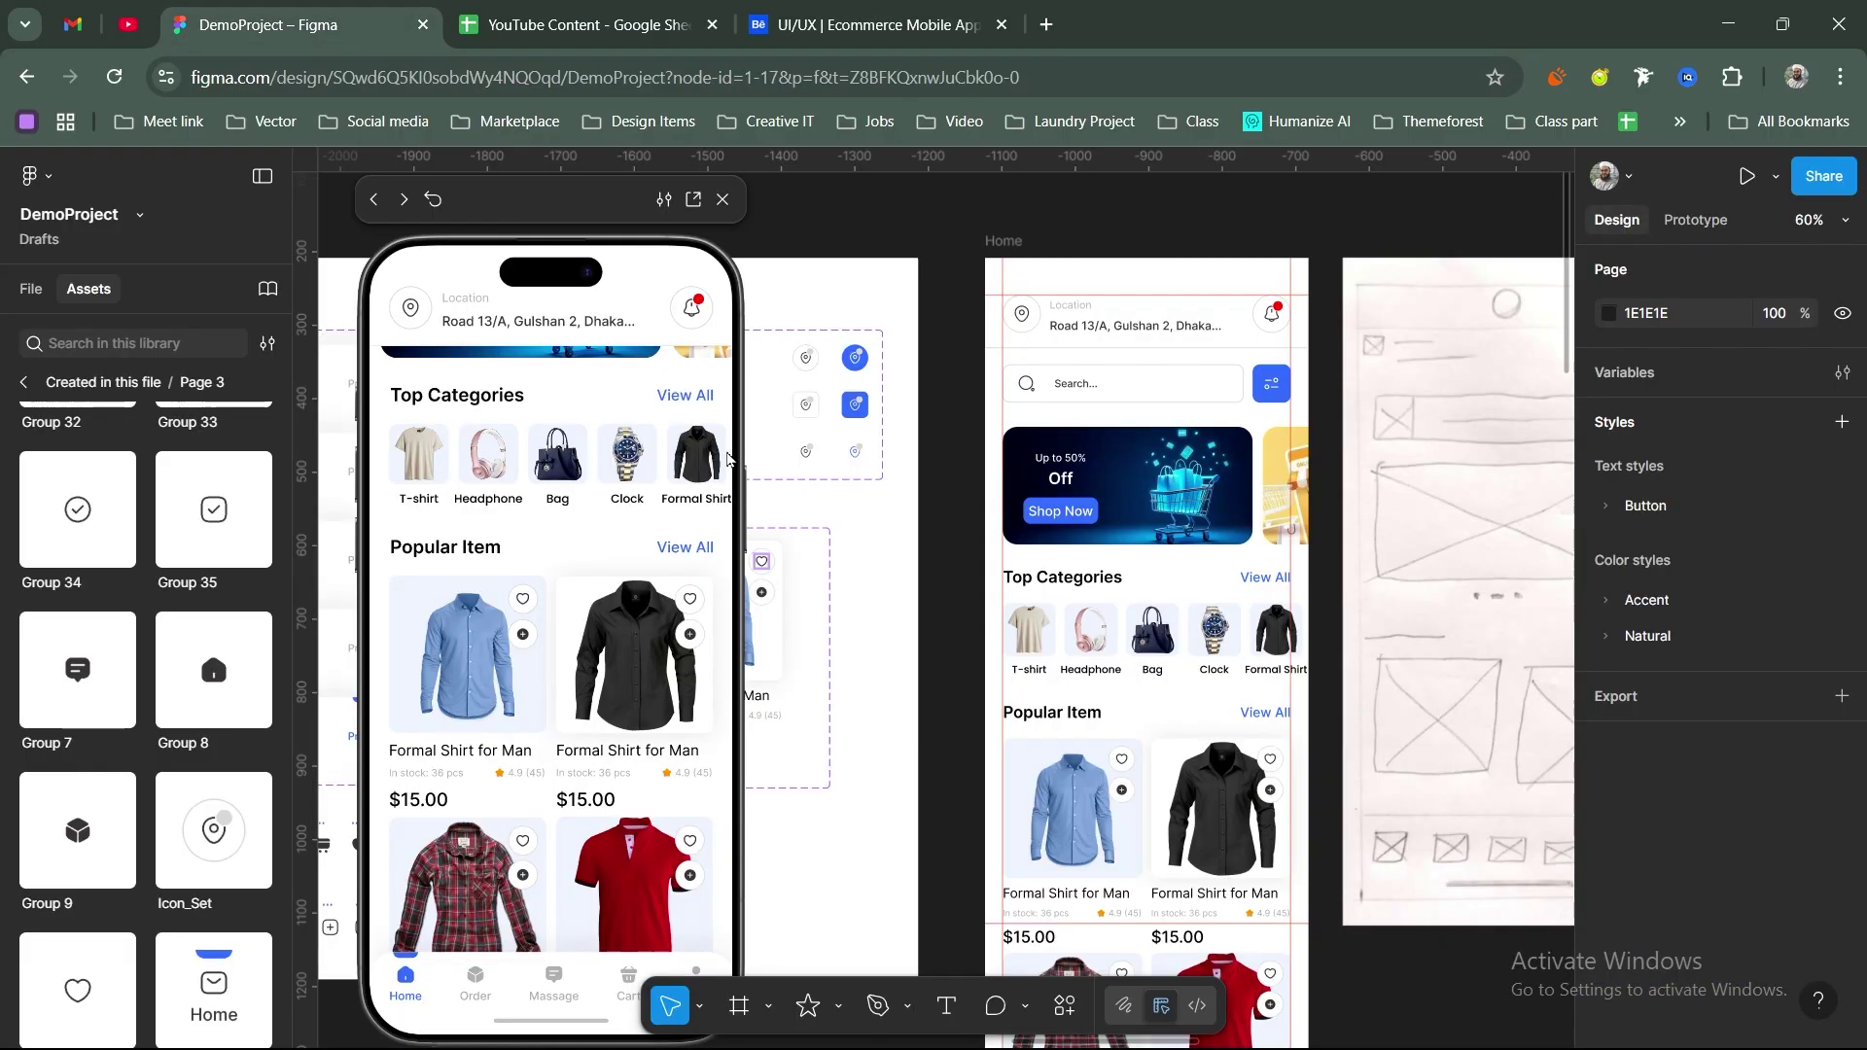
pyautogui.click(1170, 492)
pyautogui.scroll(5, 1118, 544)
pyautogui.hscroll(4, 973, 632)
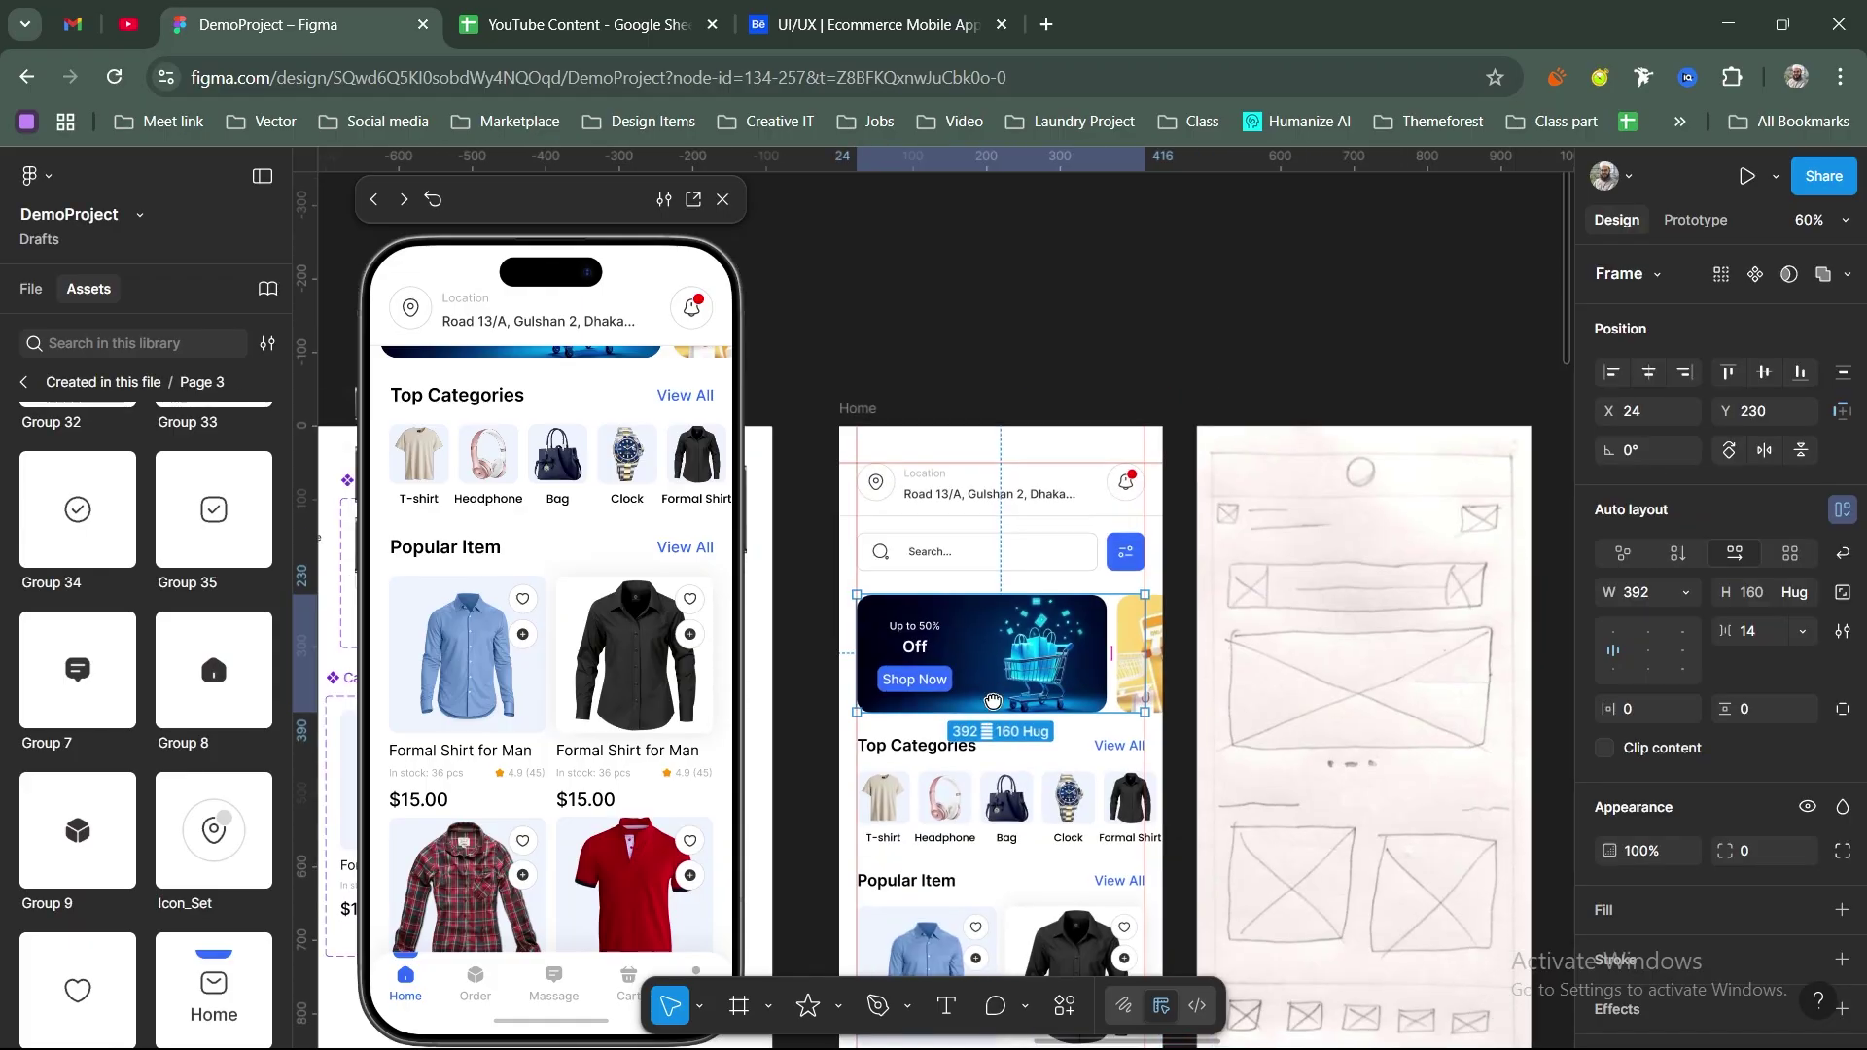
pyautogui.click(722, 202)
pyautogui.moveTo(1131, 501); pyautogui.dragTo(1306, 297)
pyautogui.scroll(5, 1306, 296)
pyautogui.hscroll(4, 1306, 297)
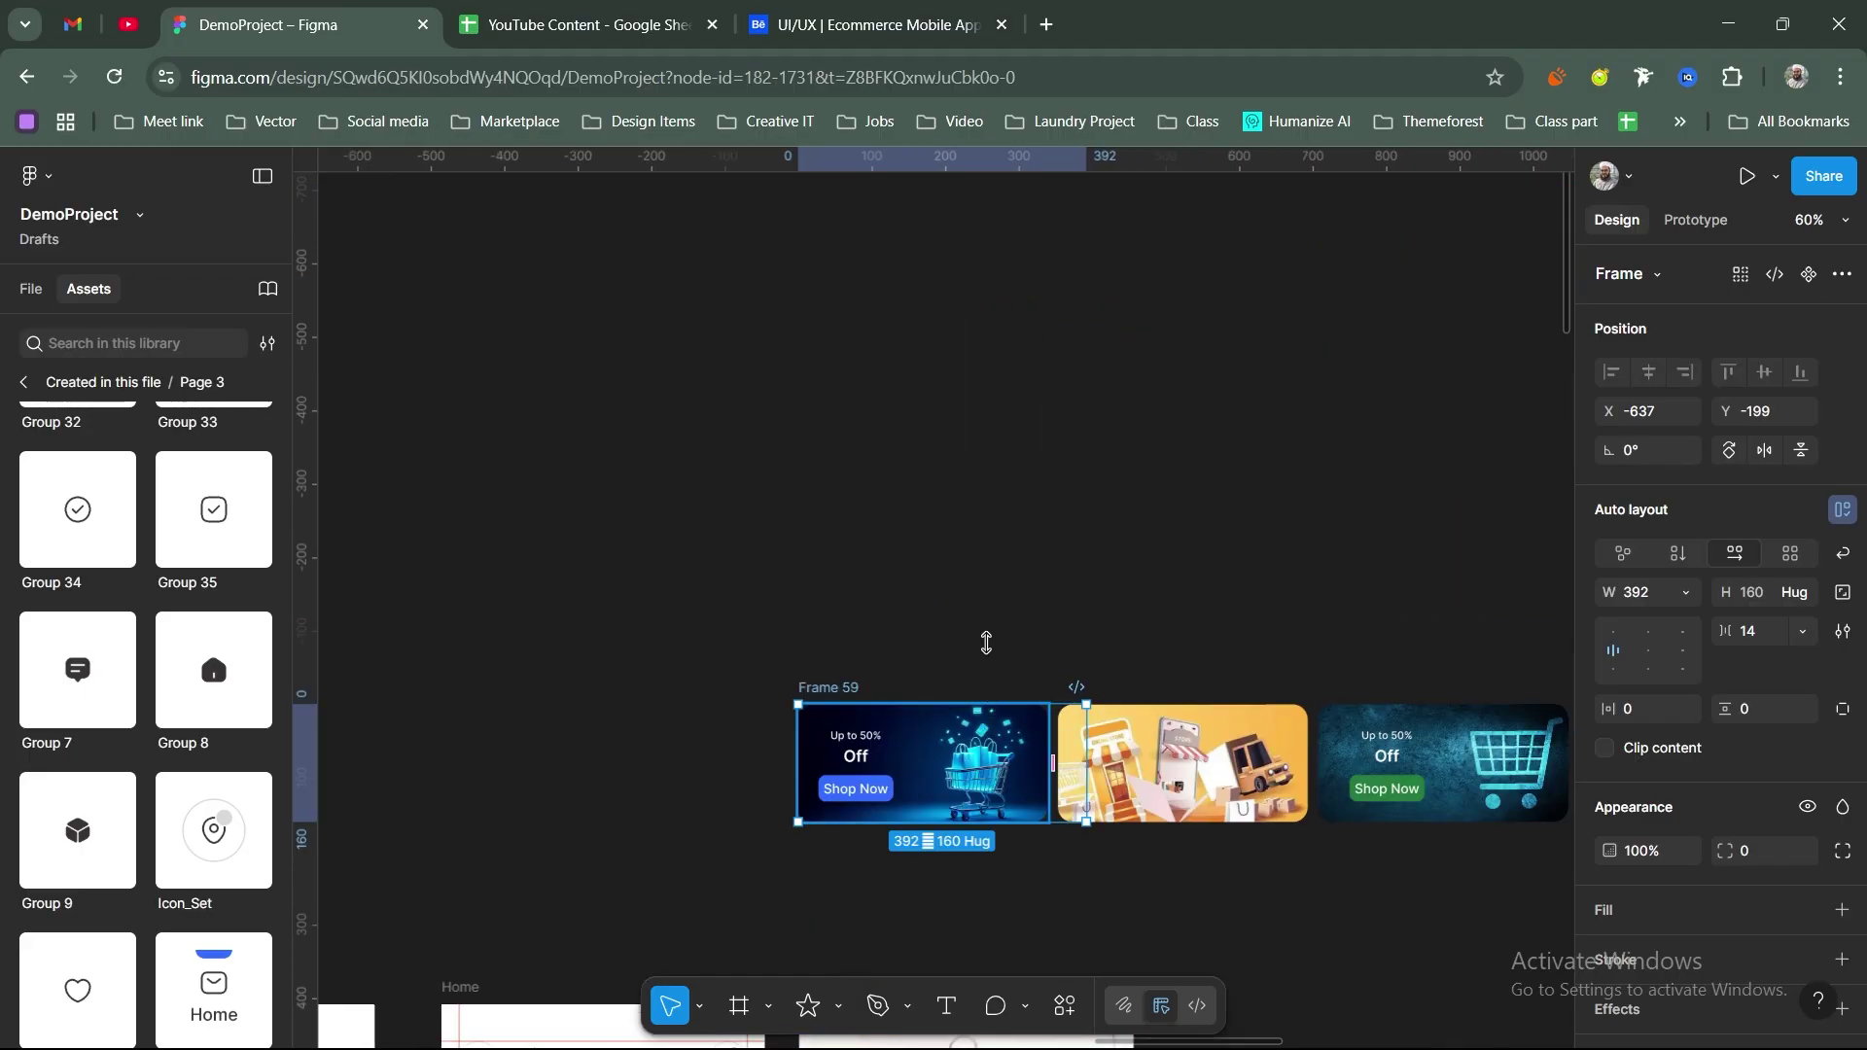
pyautogui.moveTo(984, 700); pyautogui.dragTo(984, 453)
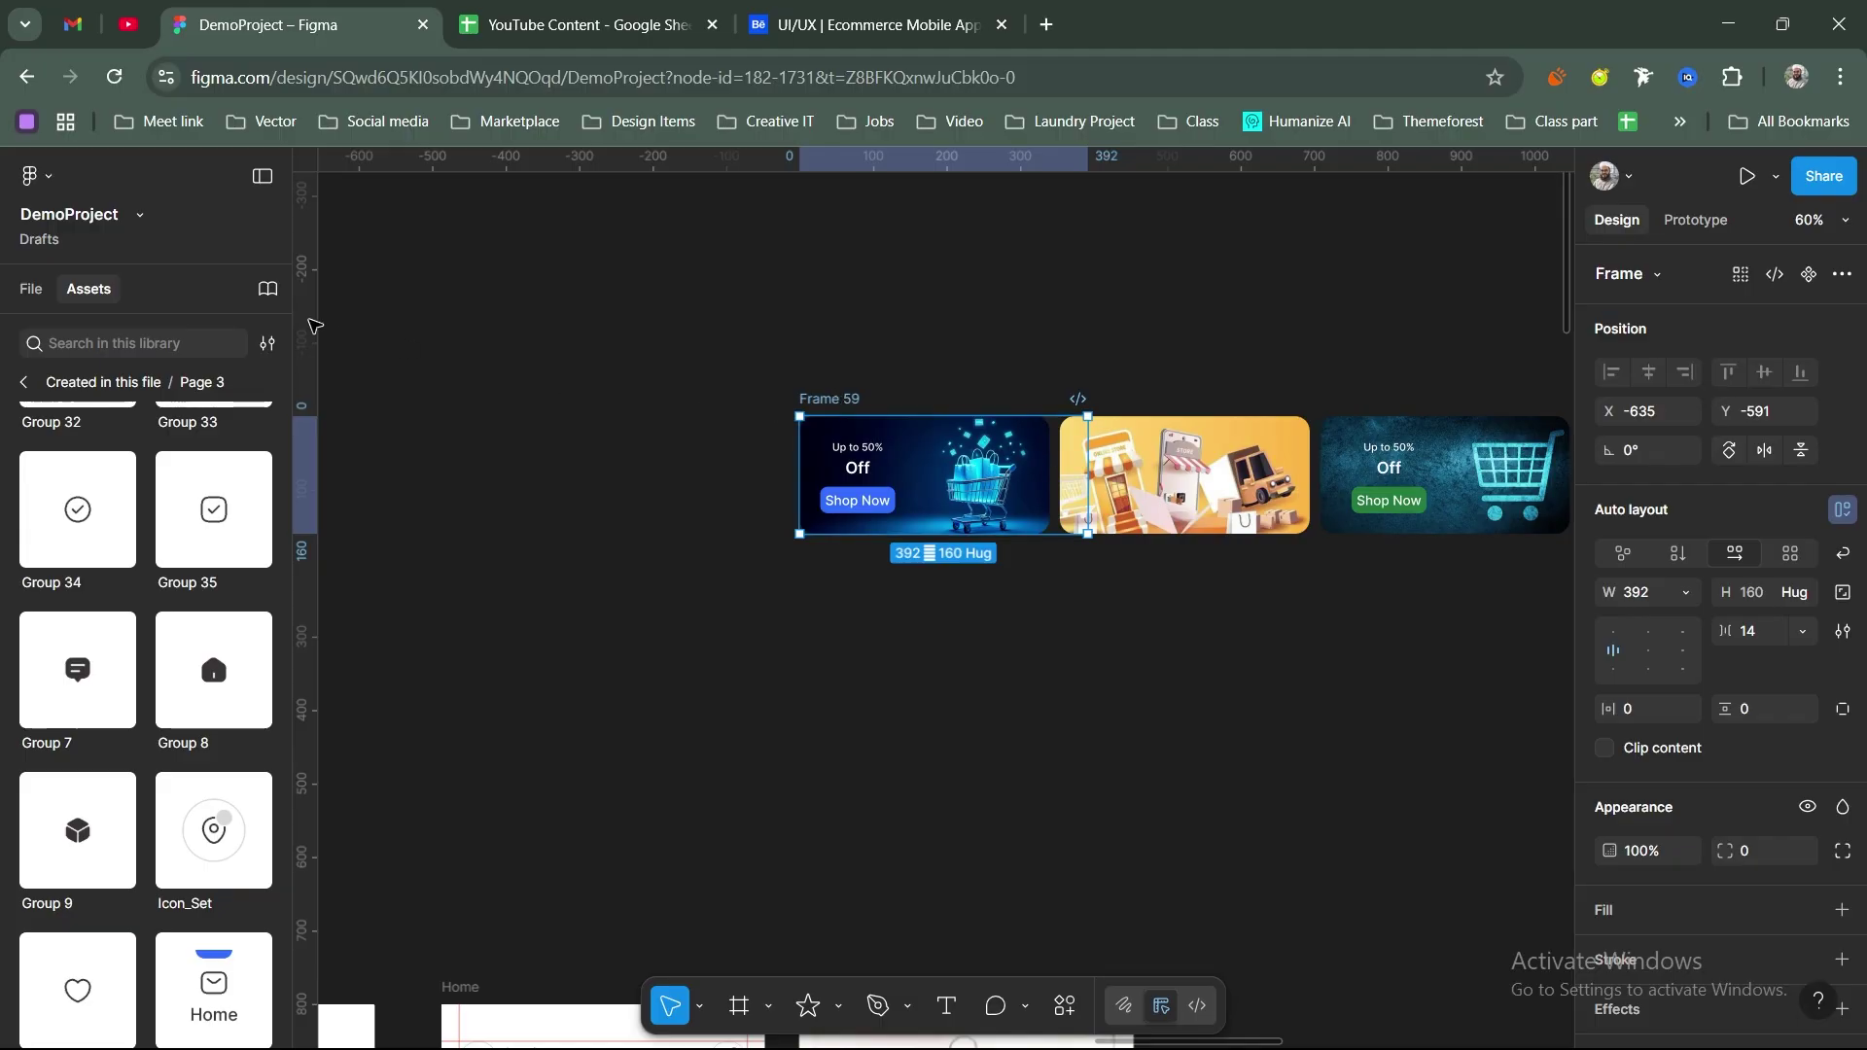
# Step: Ungroup the copied banner row into its three separate banner frames
pyautogui.click(23, 384)
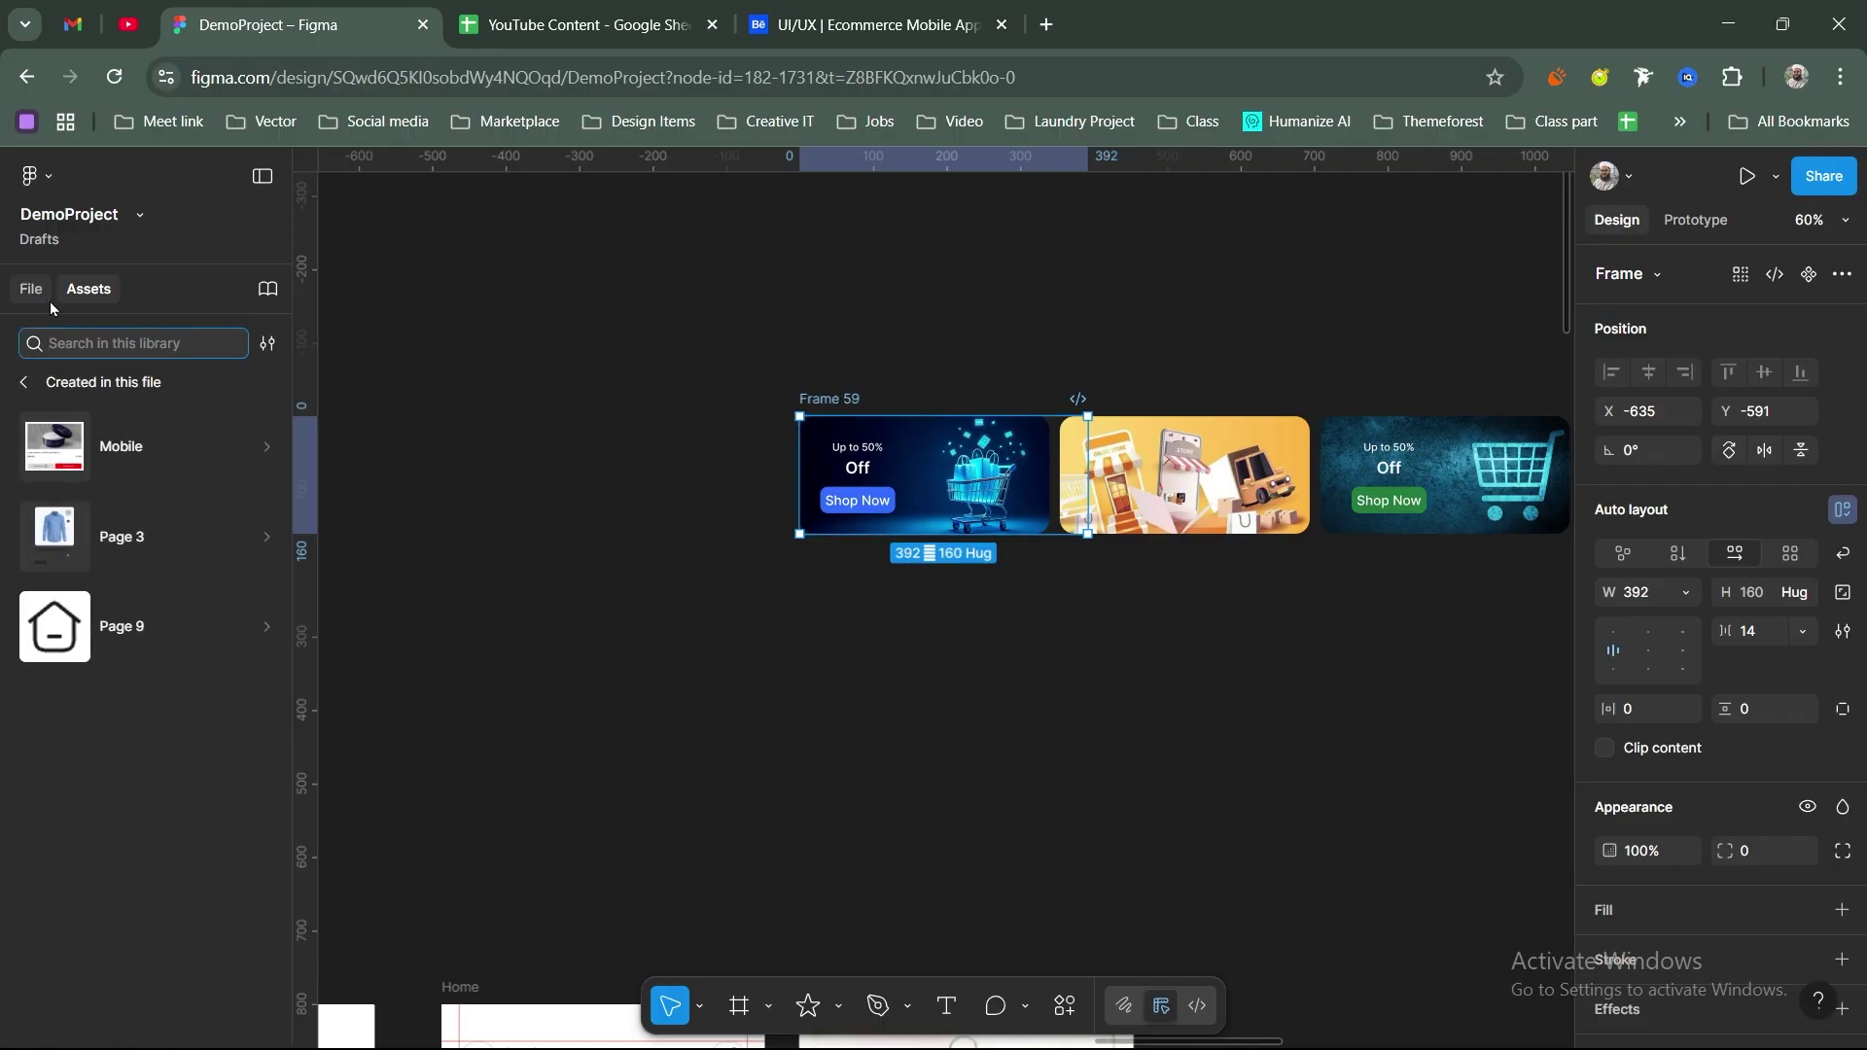
pyautogui.click(49, 301)
pyautogui.rightClick(824, 515)
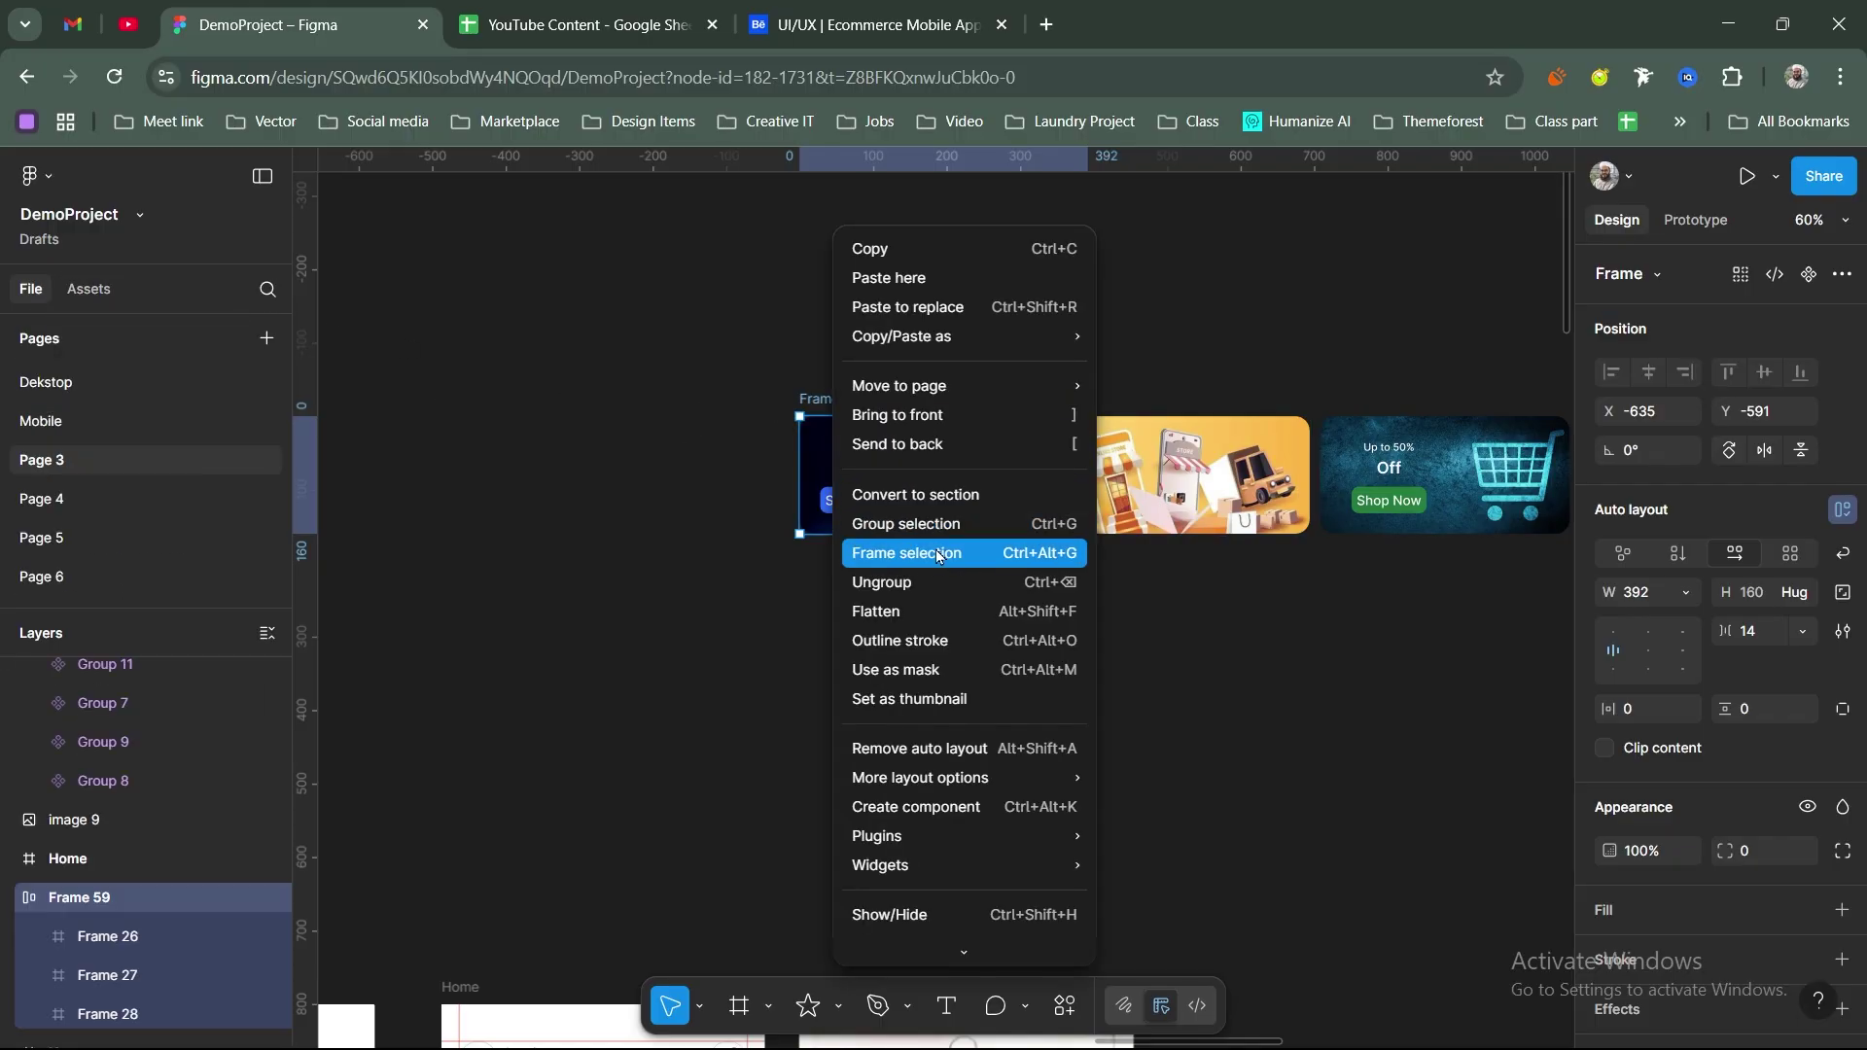
pyautogui.click(904, 583)
pyautogui.moveTo(963, 363); pyautogui.dragTo(828, 396)
pyautogui.click(1070, 416)
pyautogui.moveTo(1362, 384); pyautogui.dragTo(794, 569)
pyautogui.click(654, 377)
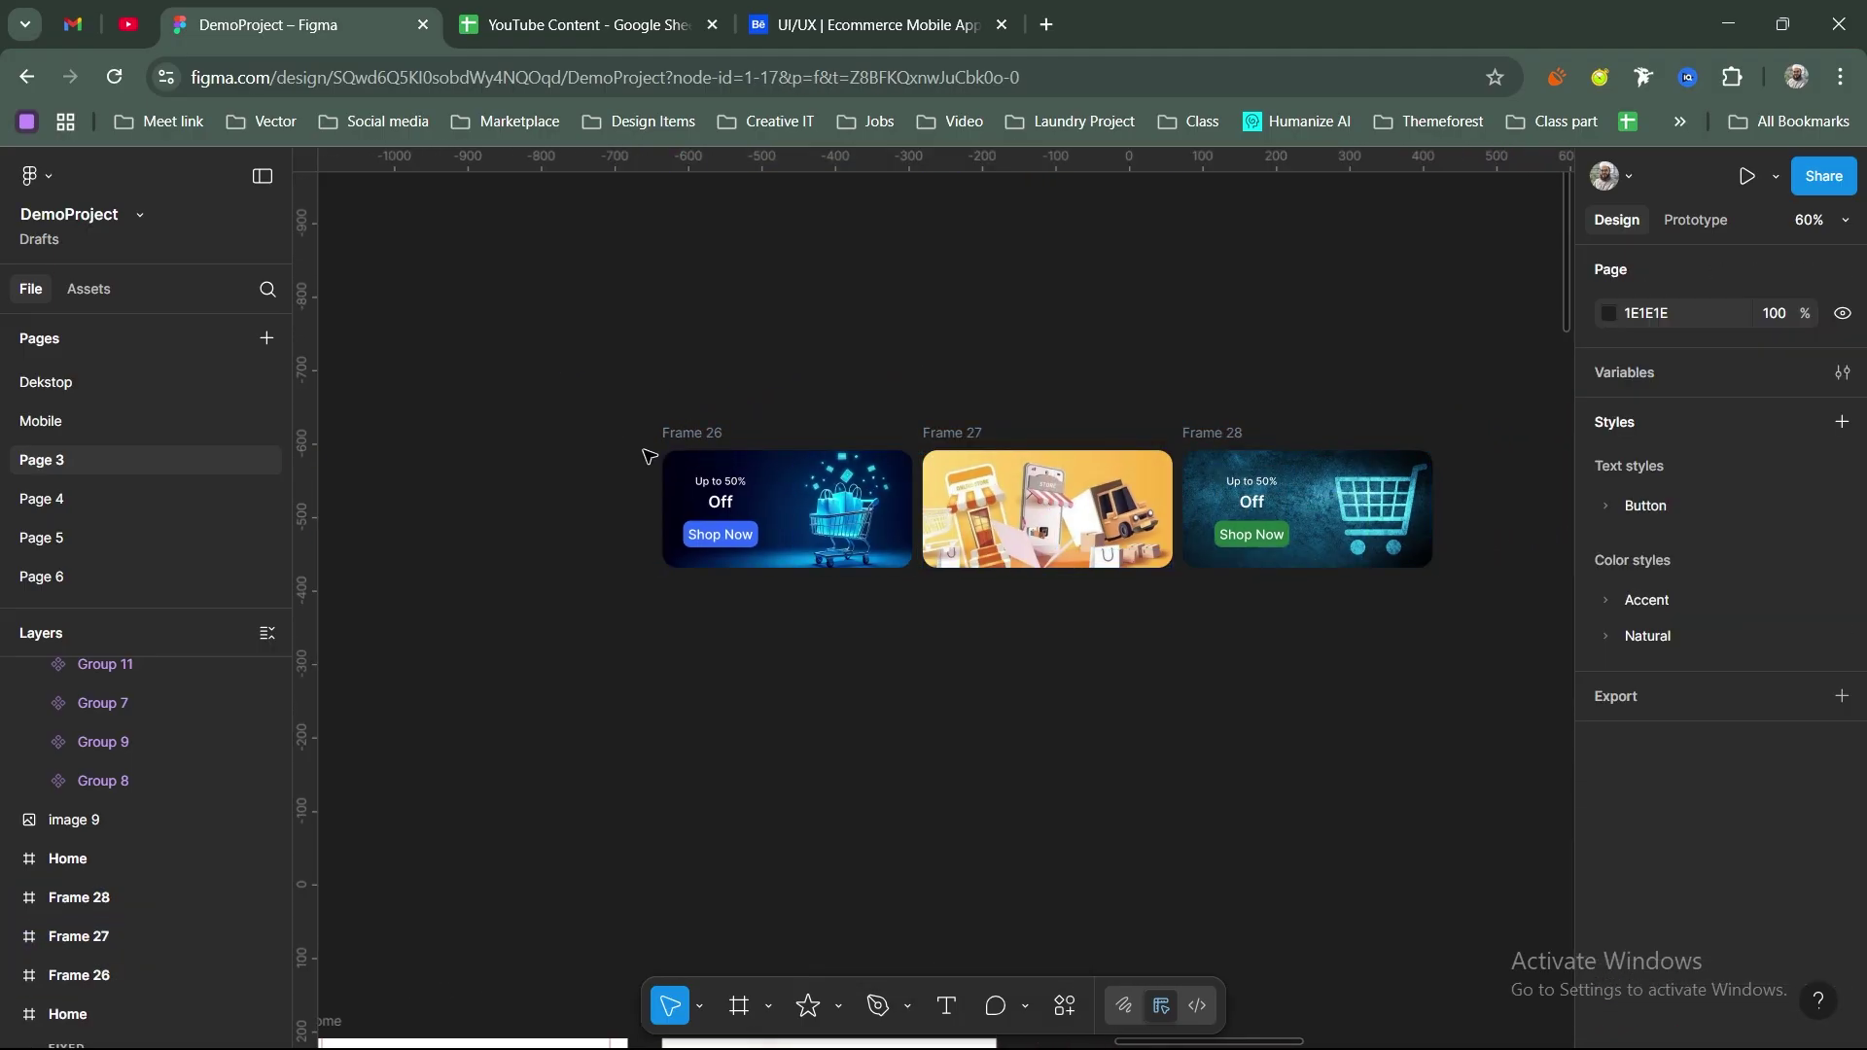
# Step: Wrap the three ungrouped banners together in one new frame
pyautogui.moveTo(550, 372); pyautogui.dragTo(1340, 559)
pyautogui.rightClick(1340, 559)
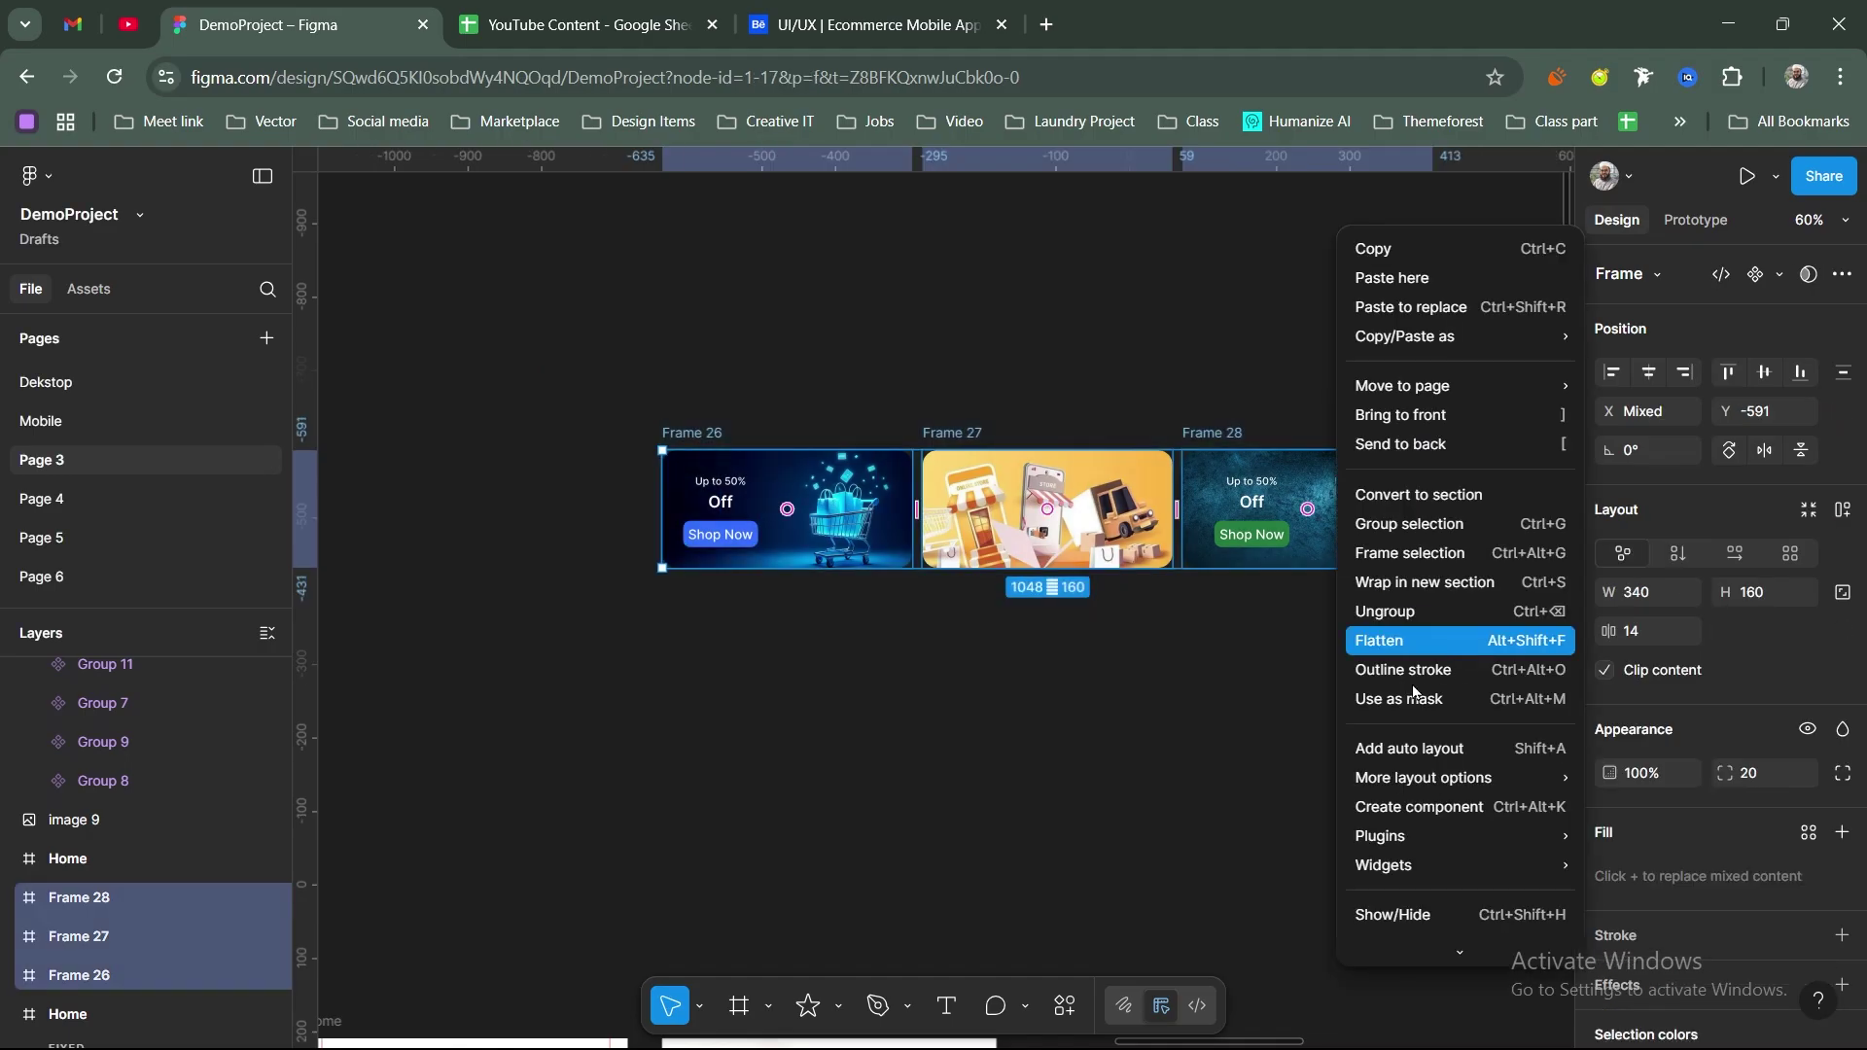
pyautogui.click(1410, 553)
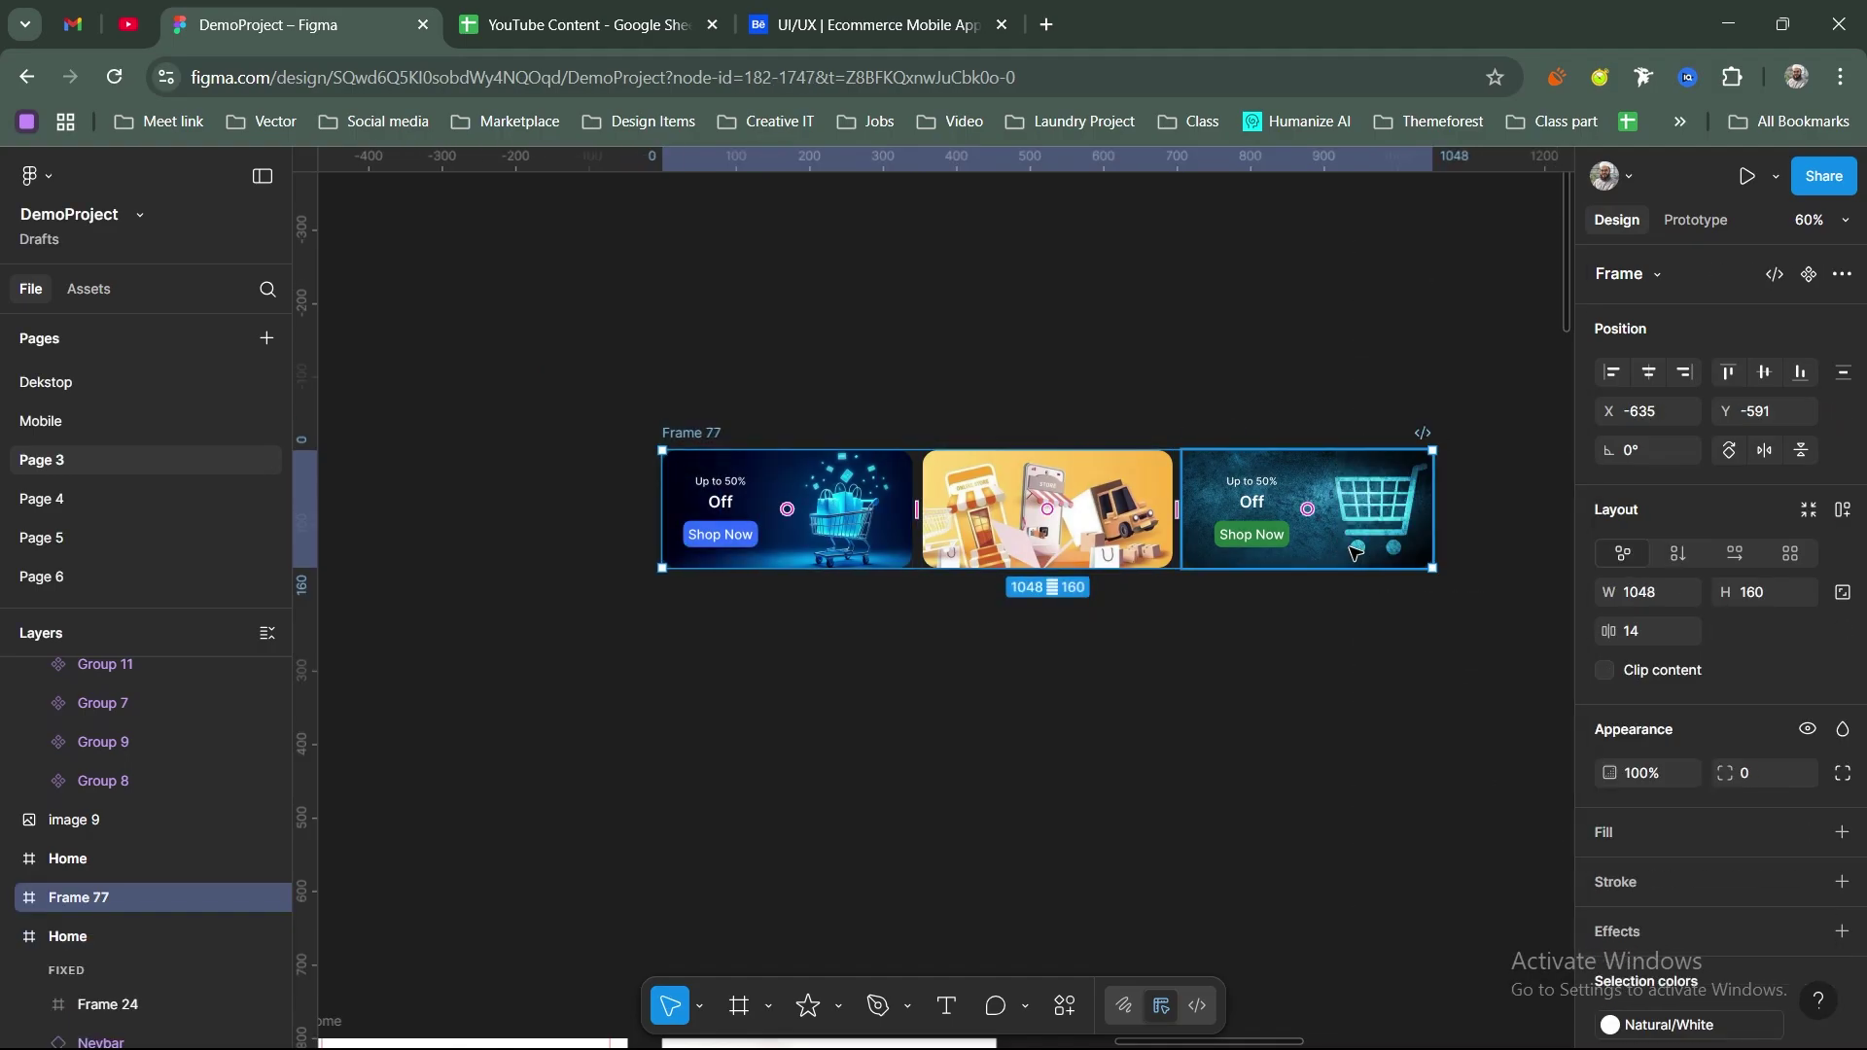
# Step: Narrow the new frame to the first banner's 340 width and clip its content
pyautogui.moveTo(1422, 525); pyautogui.dragTo(912, 520)
pyautogui.scroll(5, 912, 517)
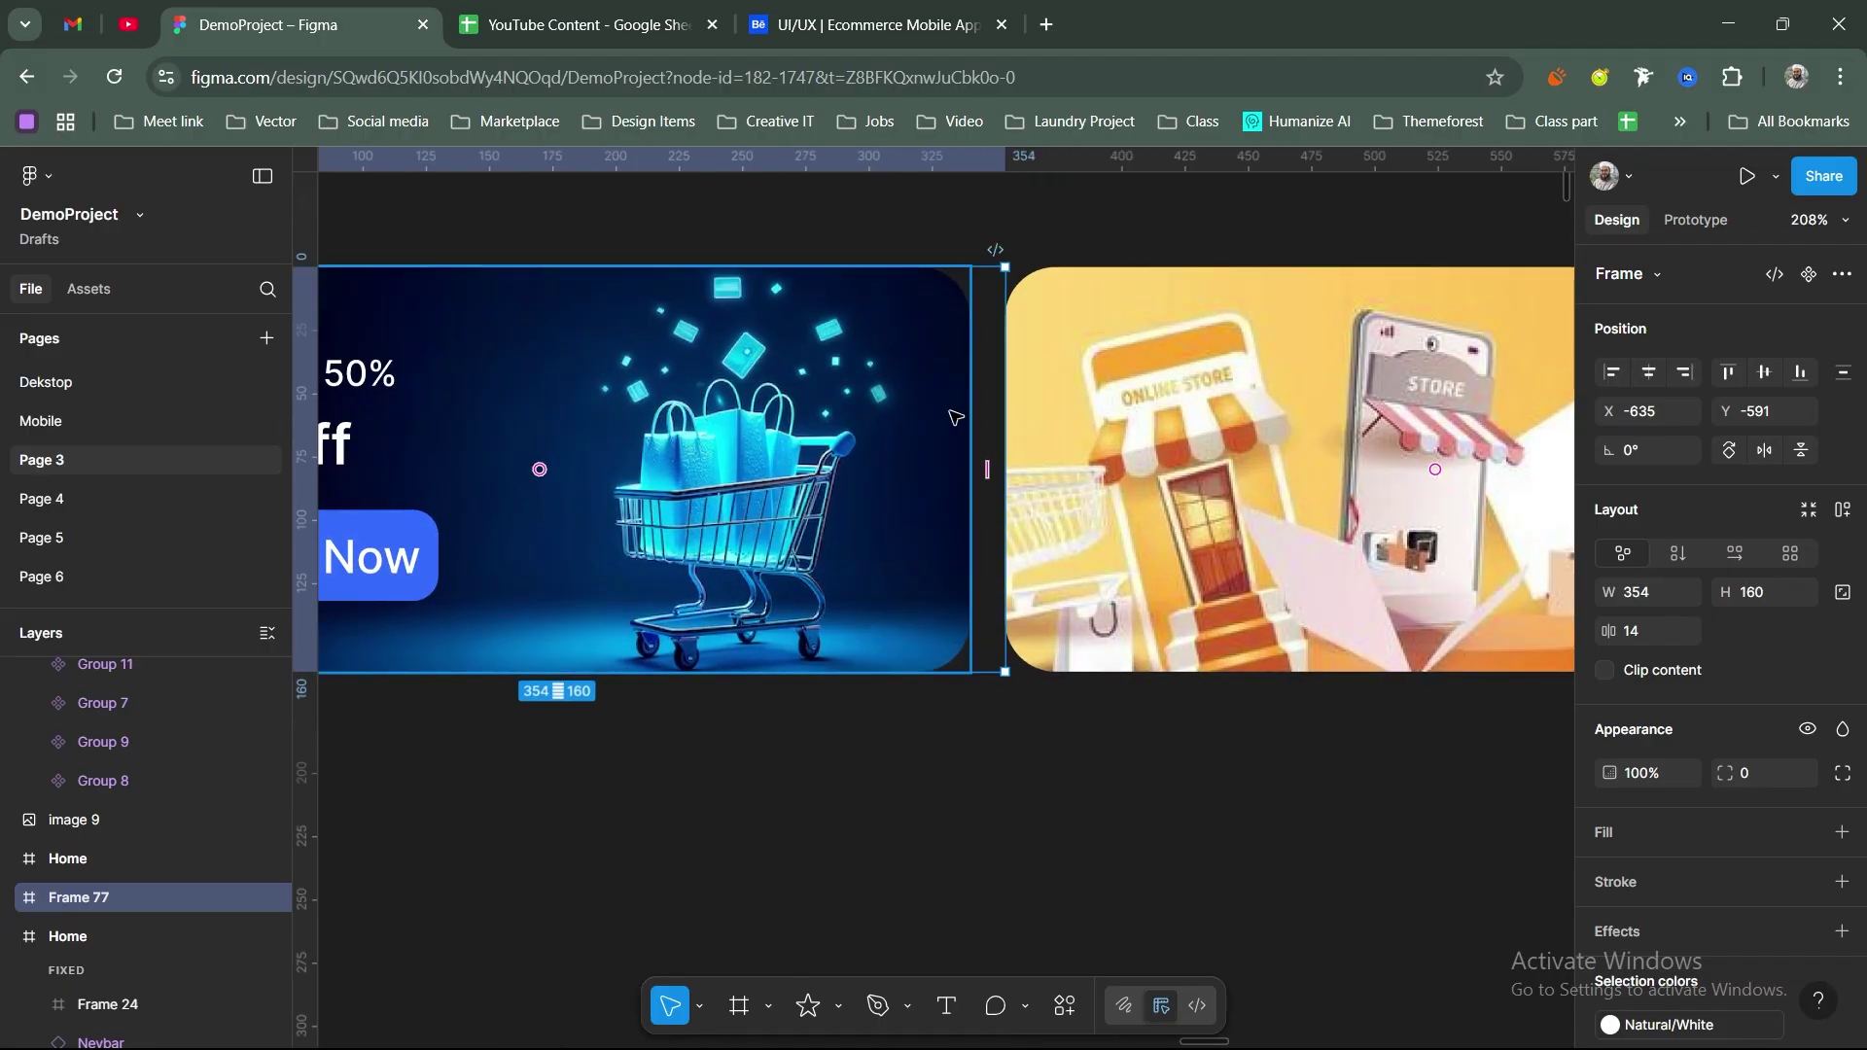
pyautogui.moveTo(989, 473); pyautogui.dragTo(974, 478)
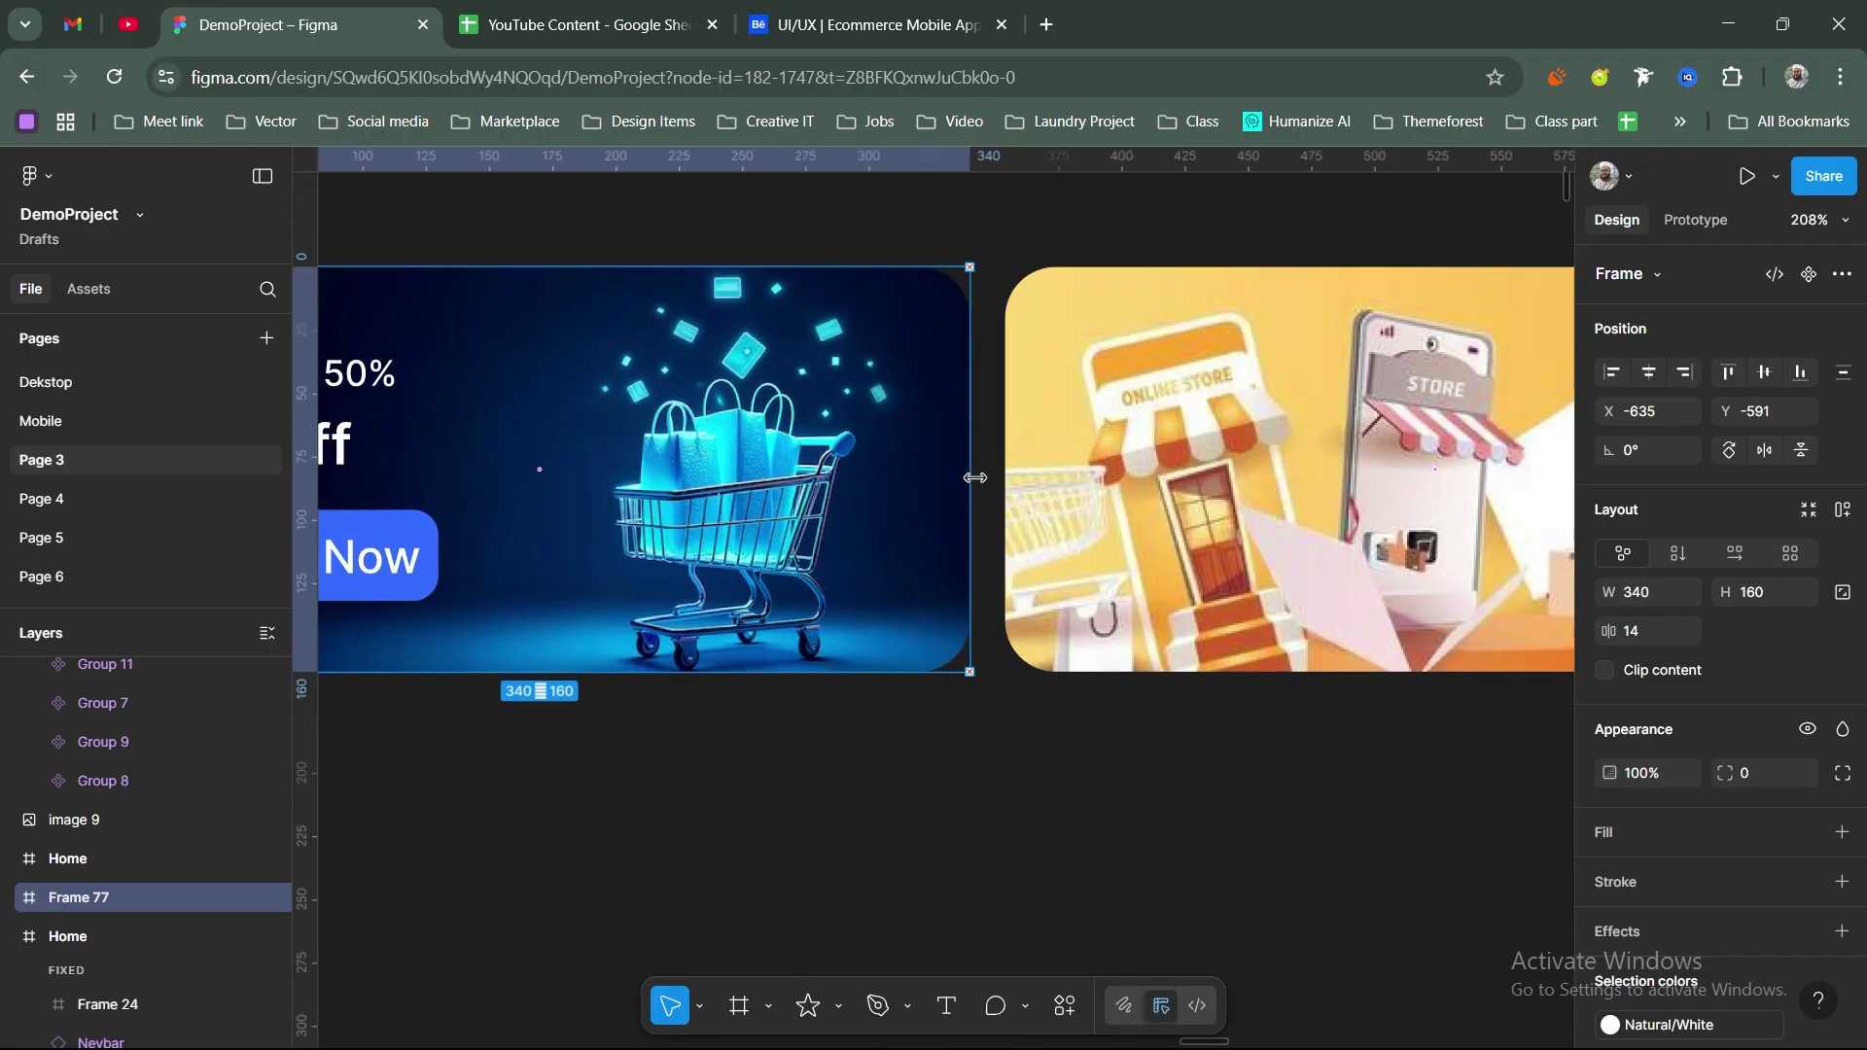
pyautogui.scroll(-4, 973, 528)
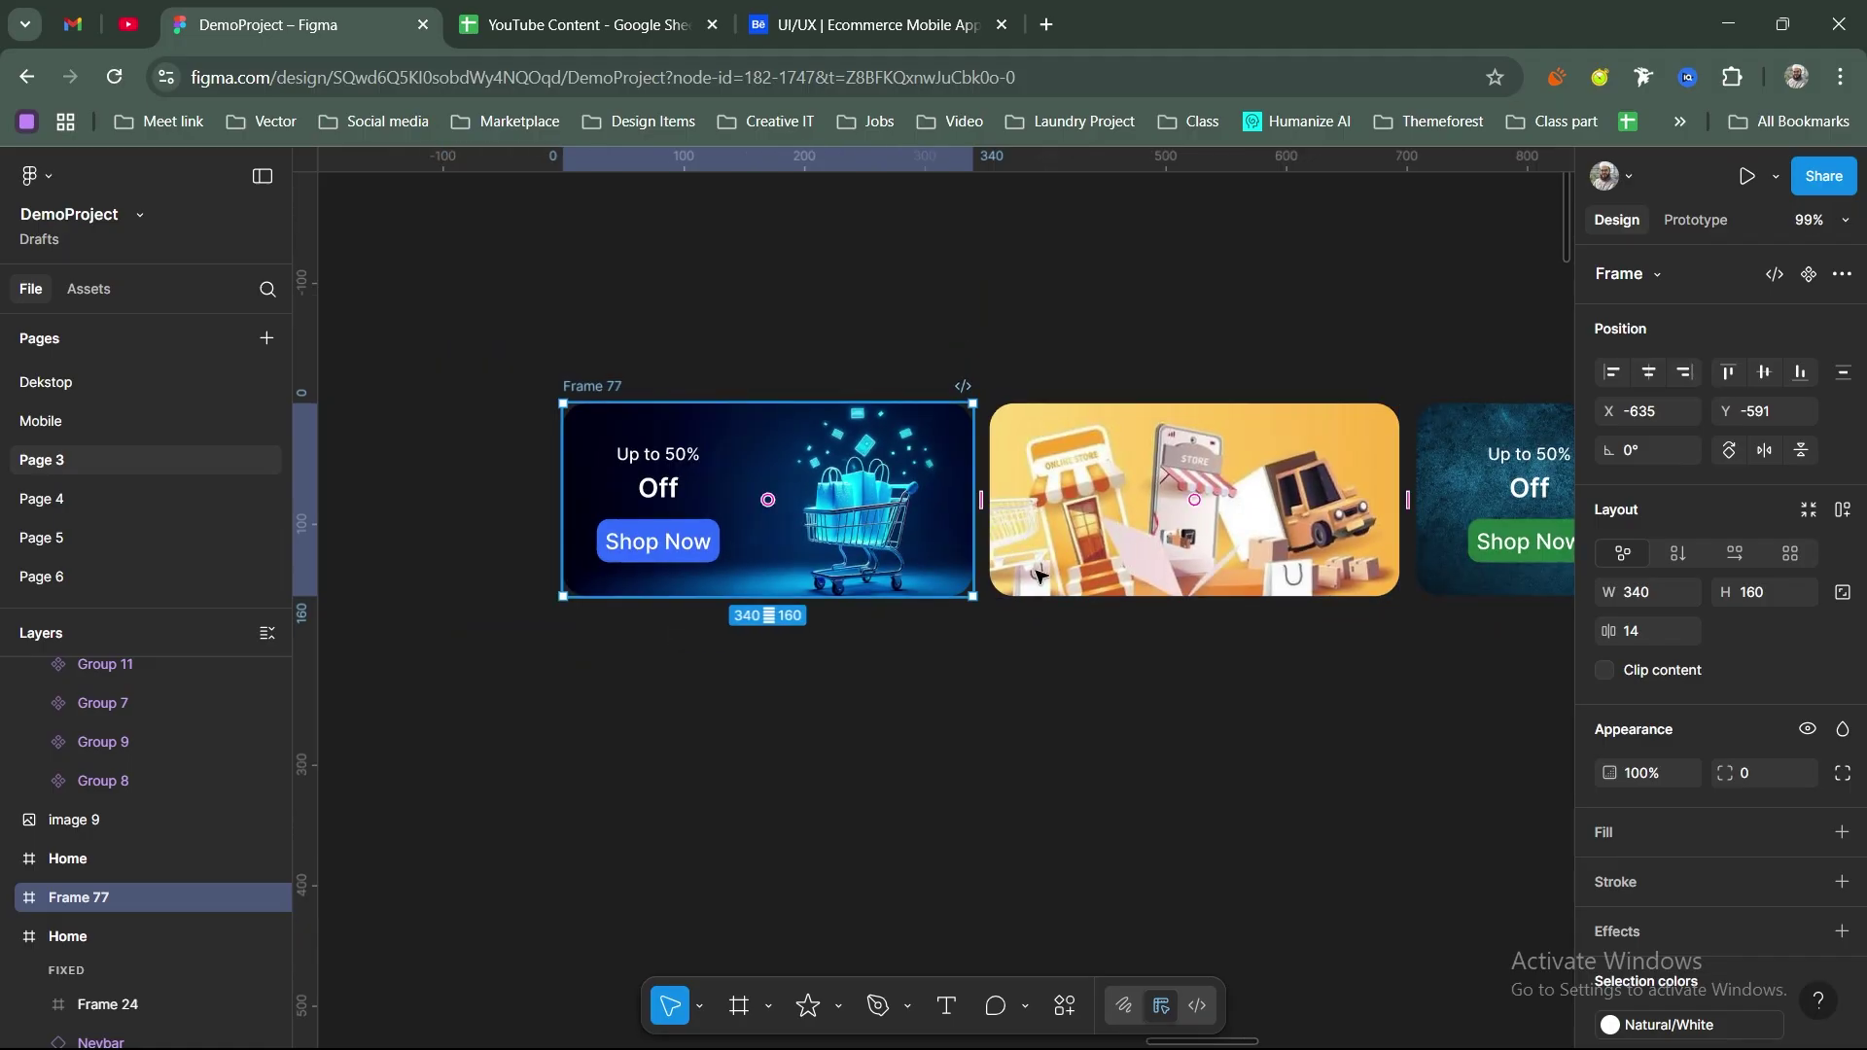
pyautogui.click(1604, 671)
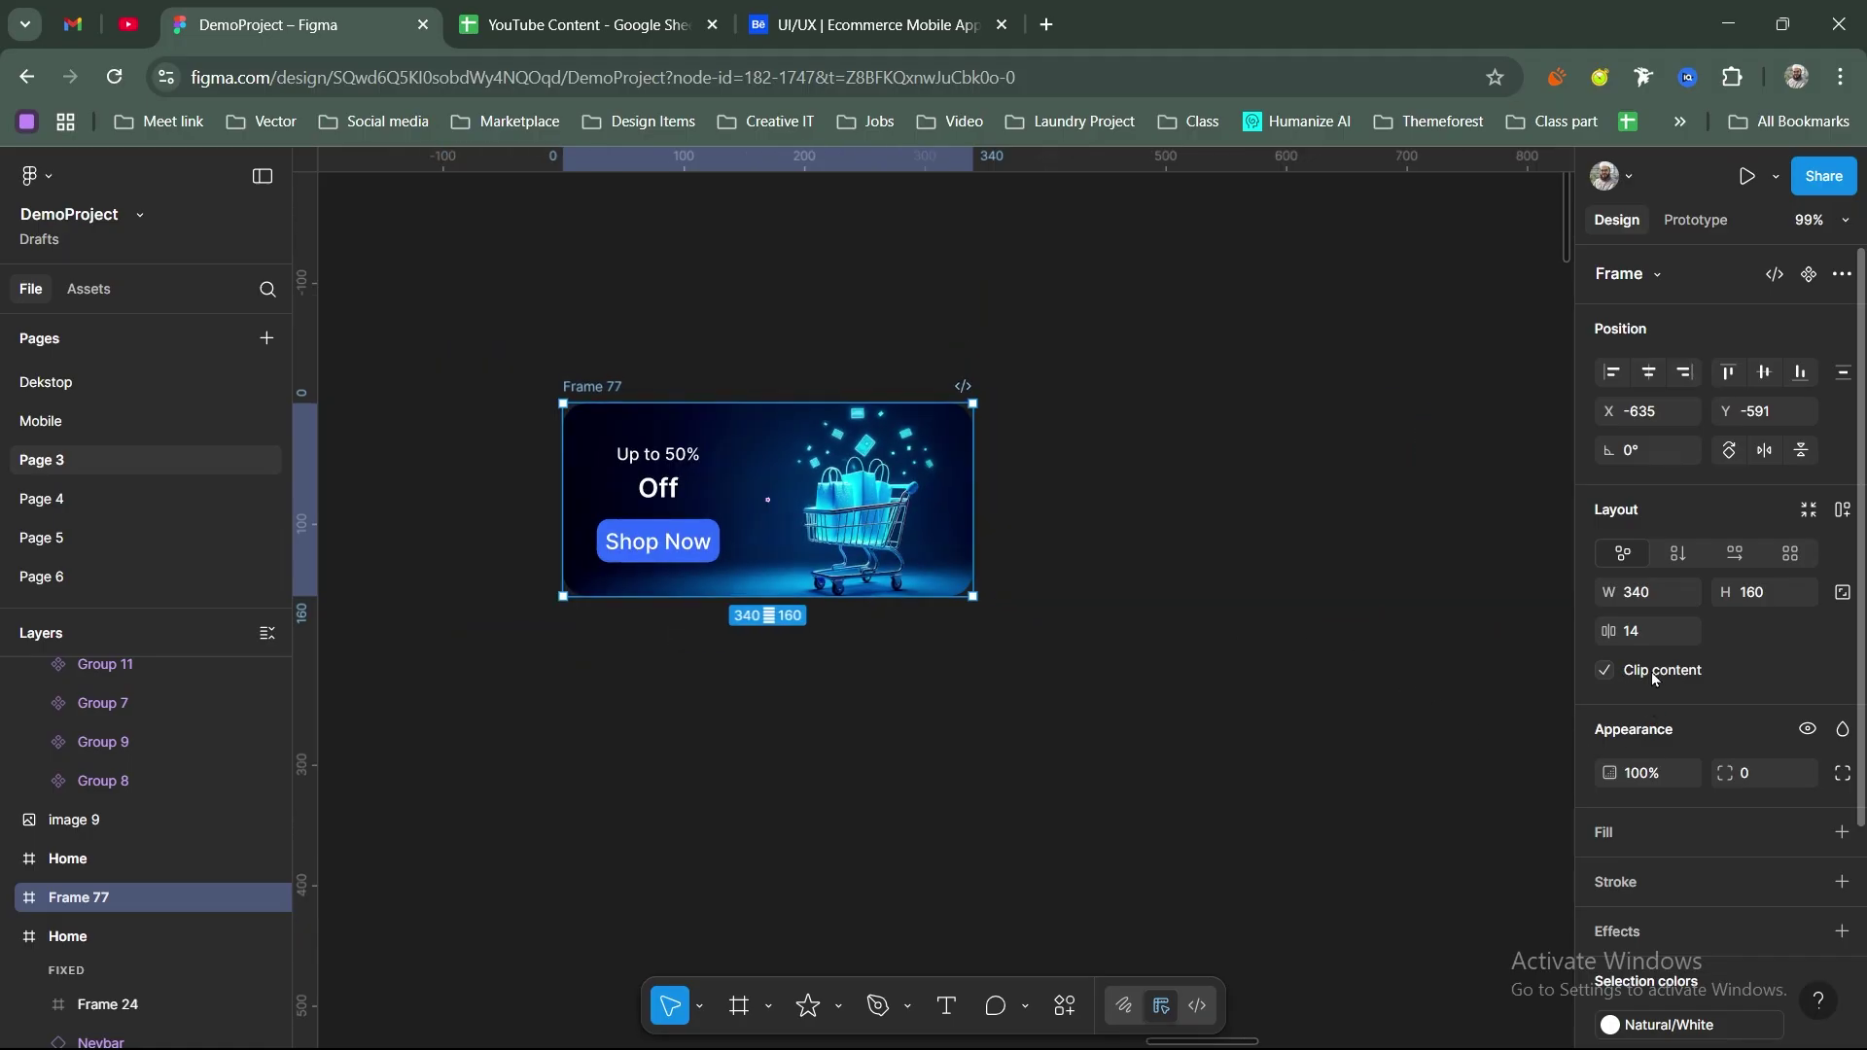
# Step: Rename the clipped 340 × 160 banner frame as Slide
pyautogui.click(646, 375)
pyautogui.click(622, 394)
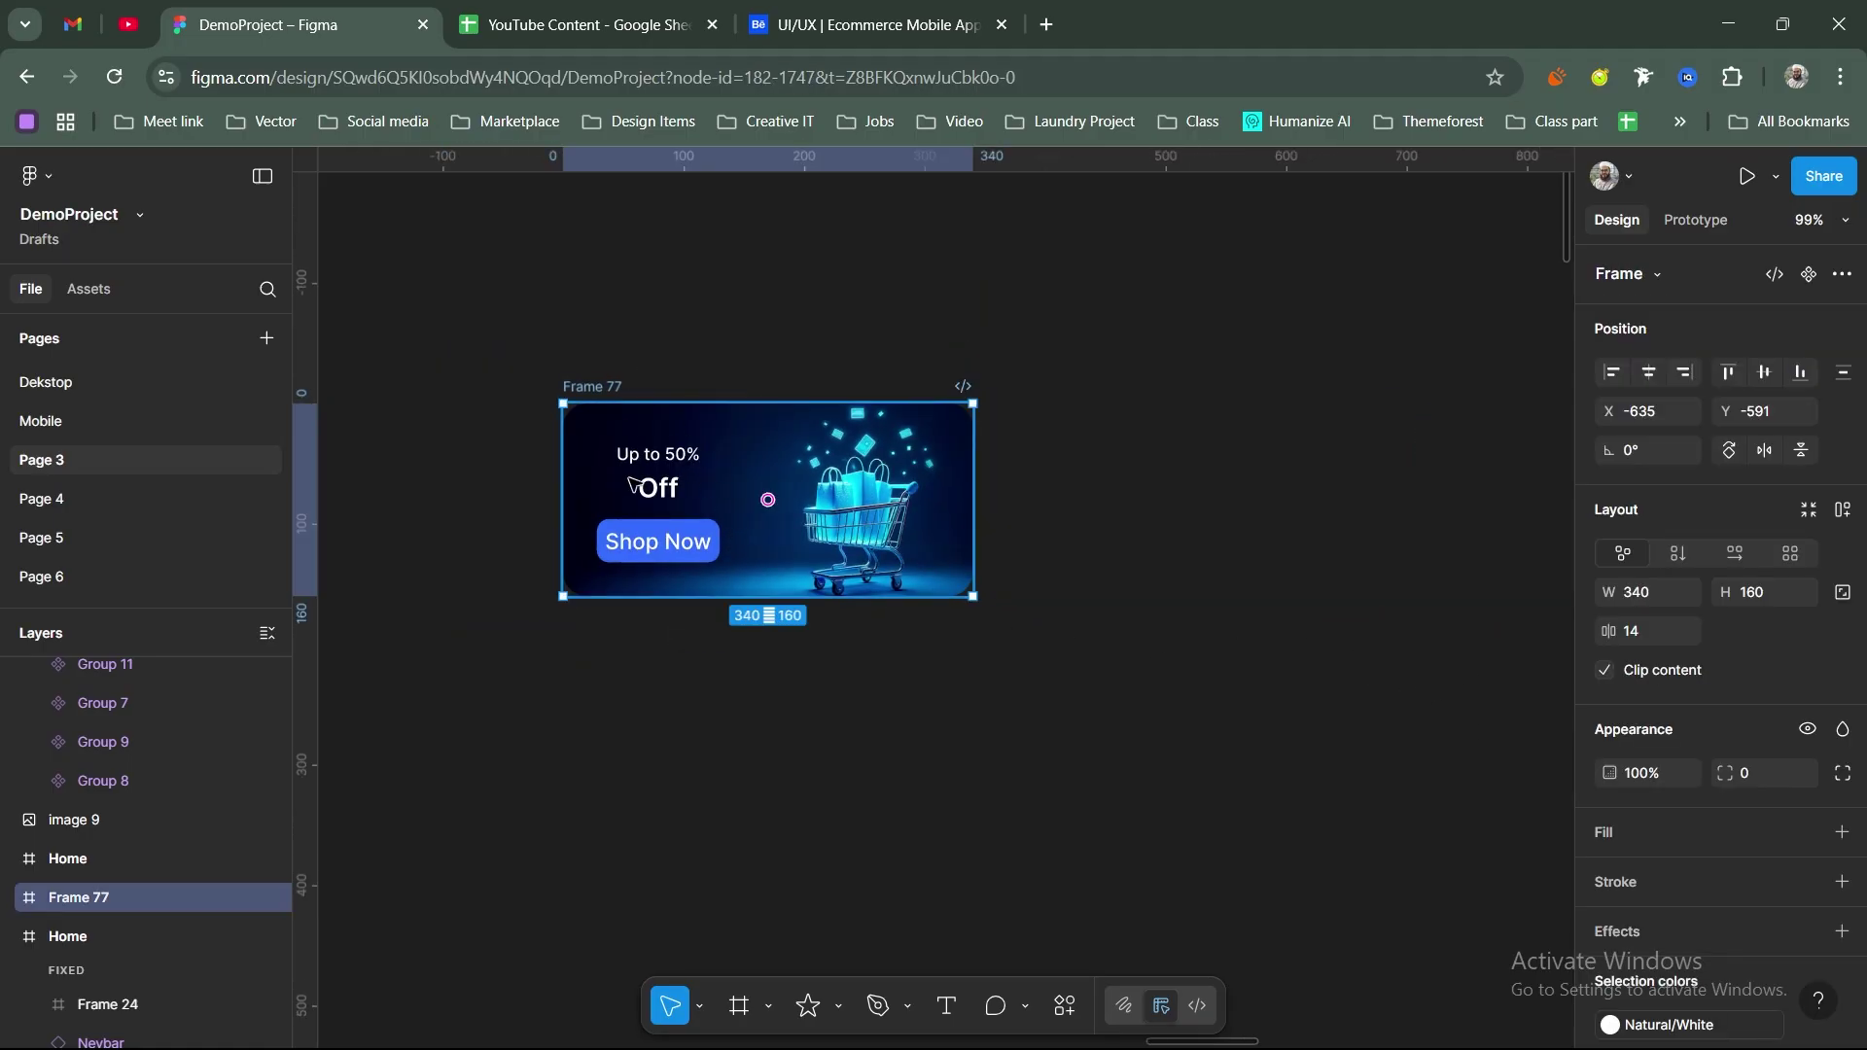
pyautogui.doubleClick(582, 388)
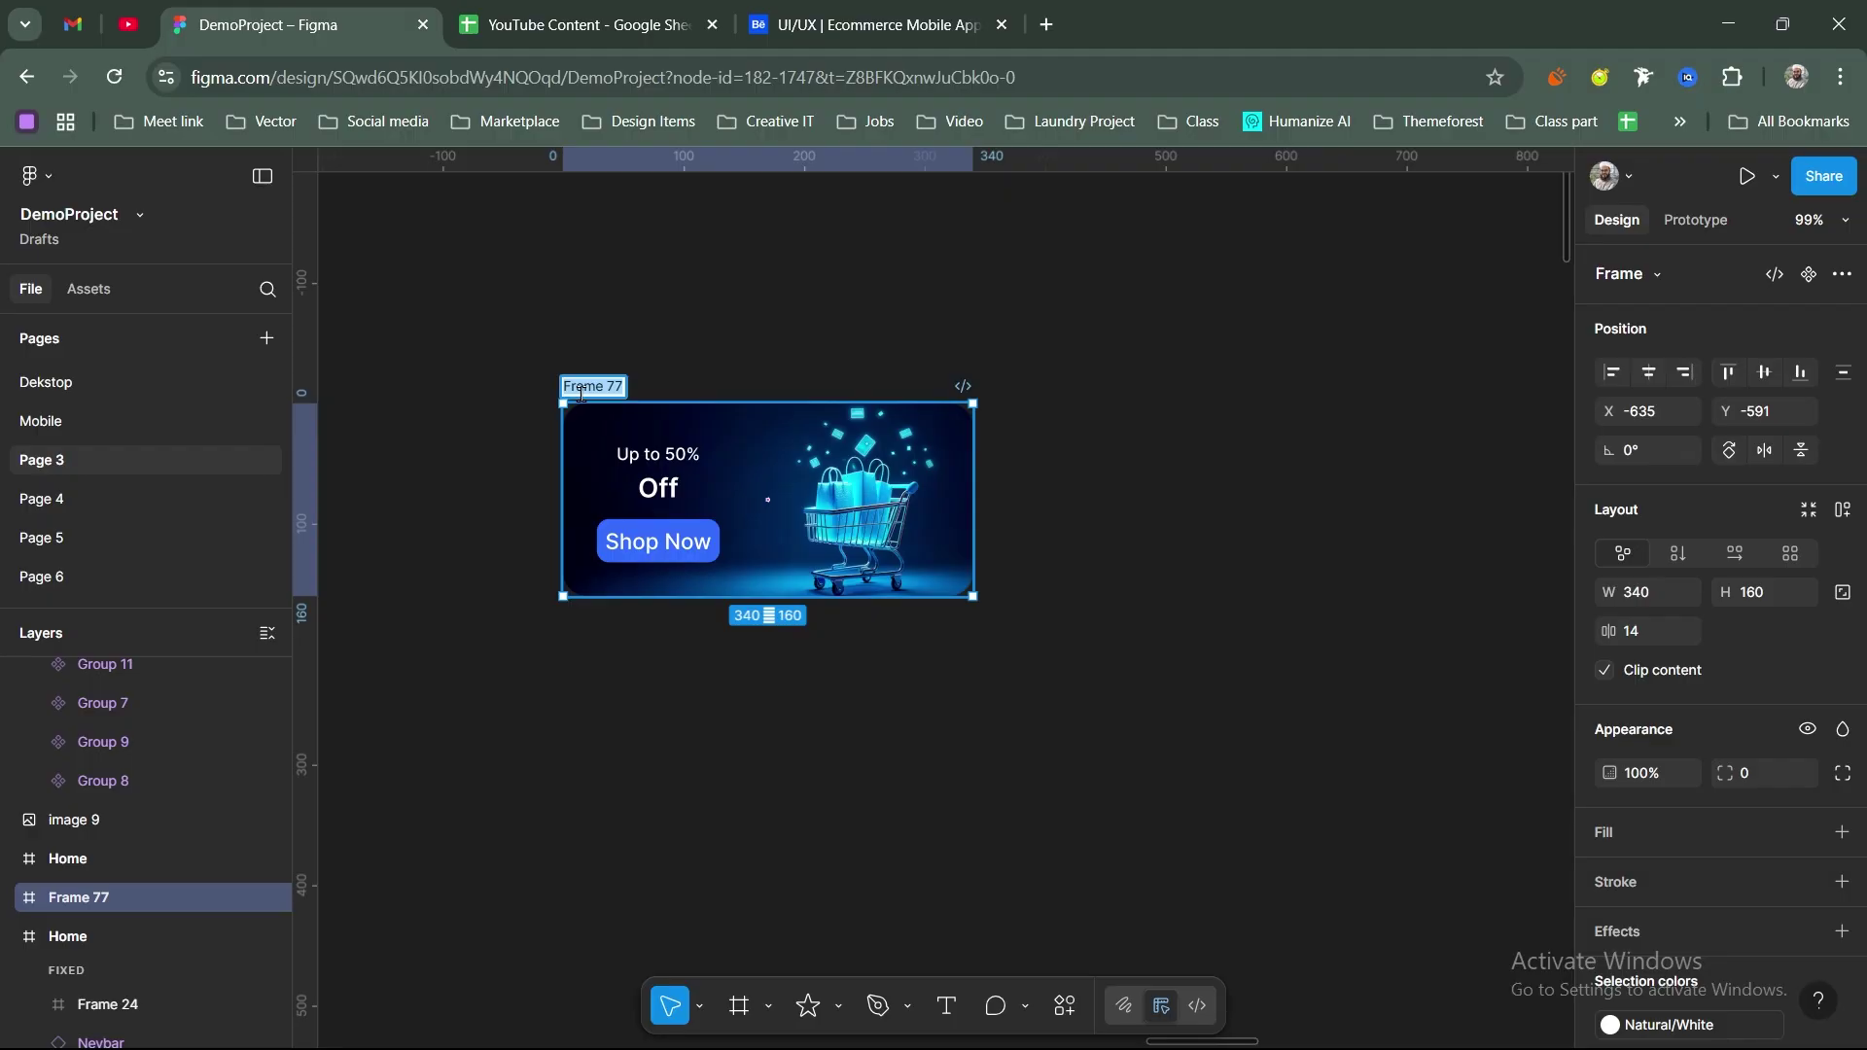
pyautogui.write('Sli')
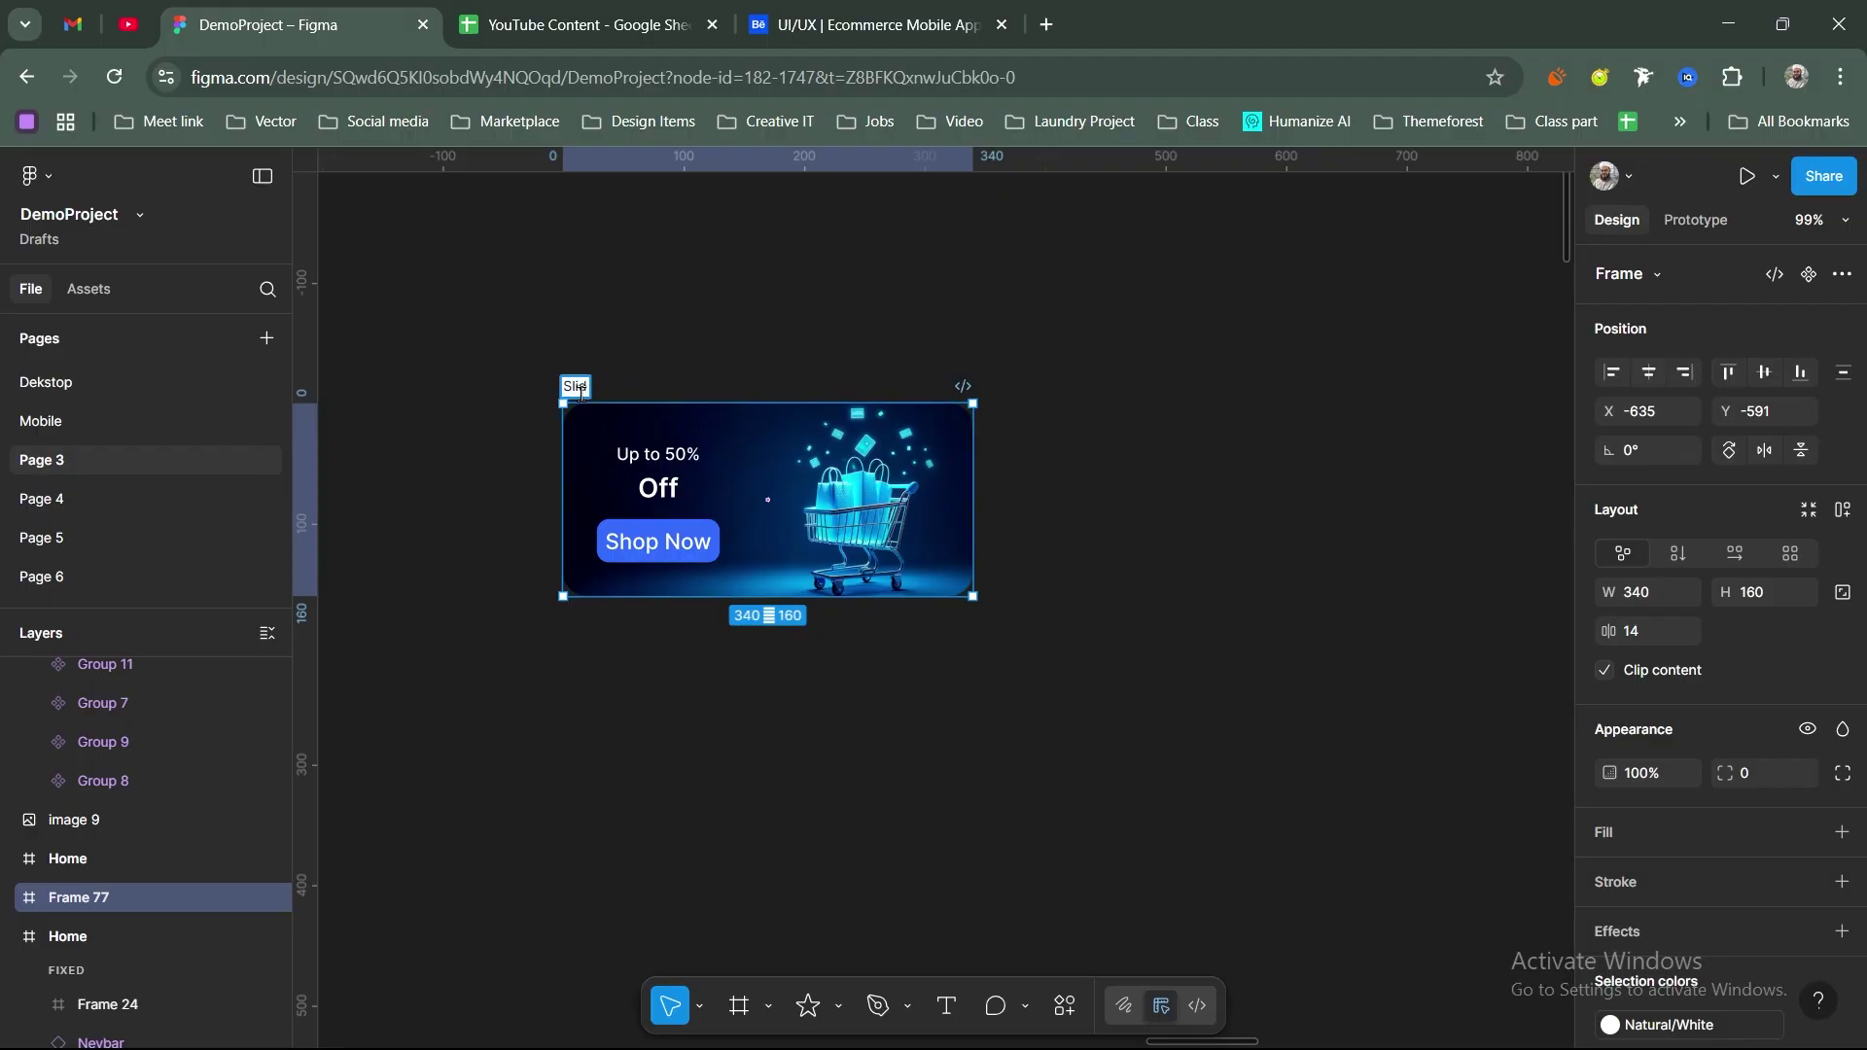
pyautogui.write('de')
pyautogui.press('Return')
pyautogui.click(892, 287)
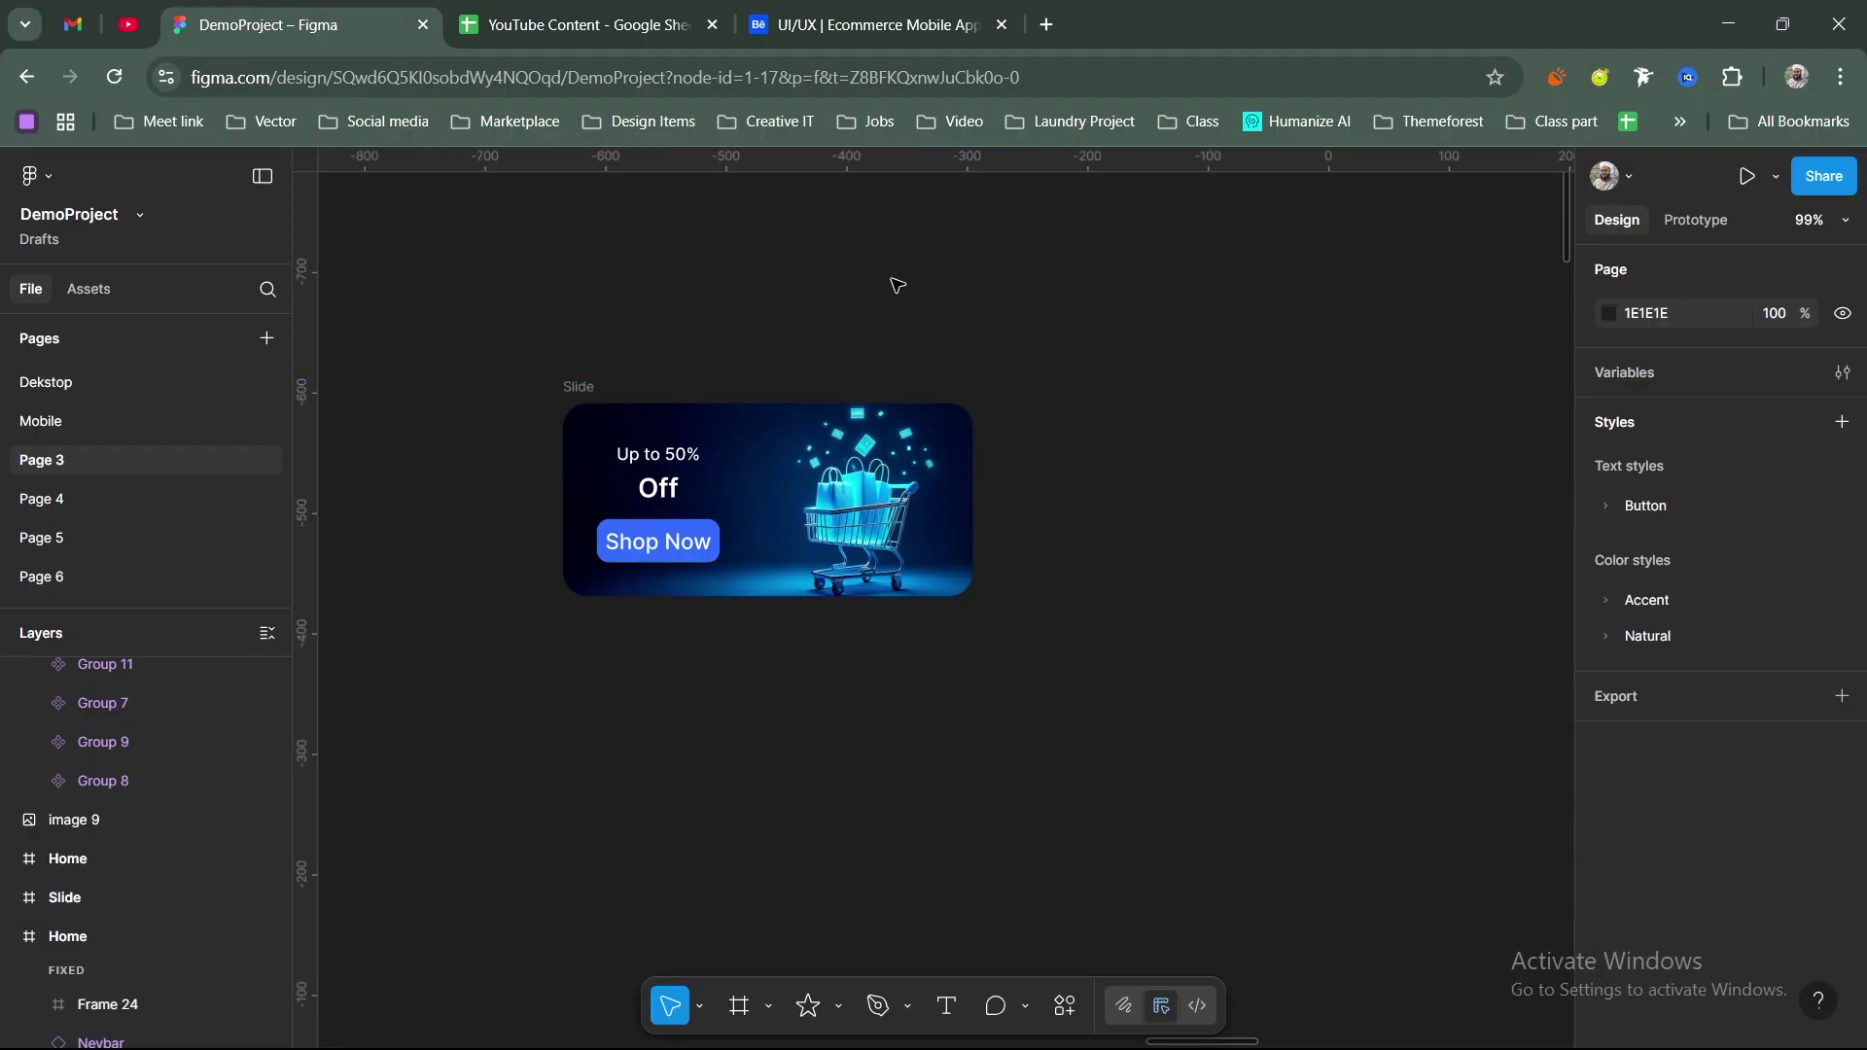
# Step: Place a copy of the Slide frame beside the original at X -256, Y -591
pyautogui.moveTo(601, 387); pyautogui.dragTo(951, 389)
pyautogui.moveTo(1039, 390); pyautogui.dragTo(1058, 386)
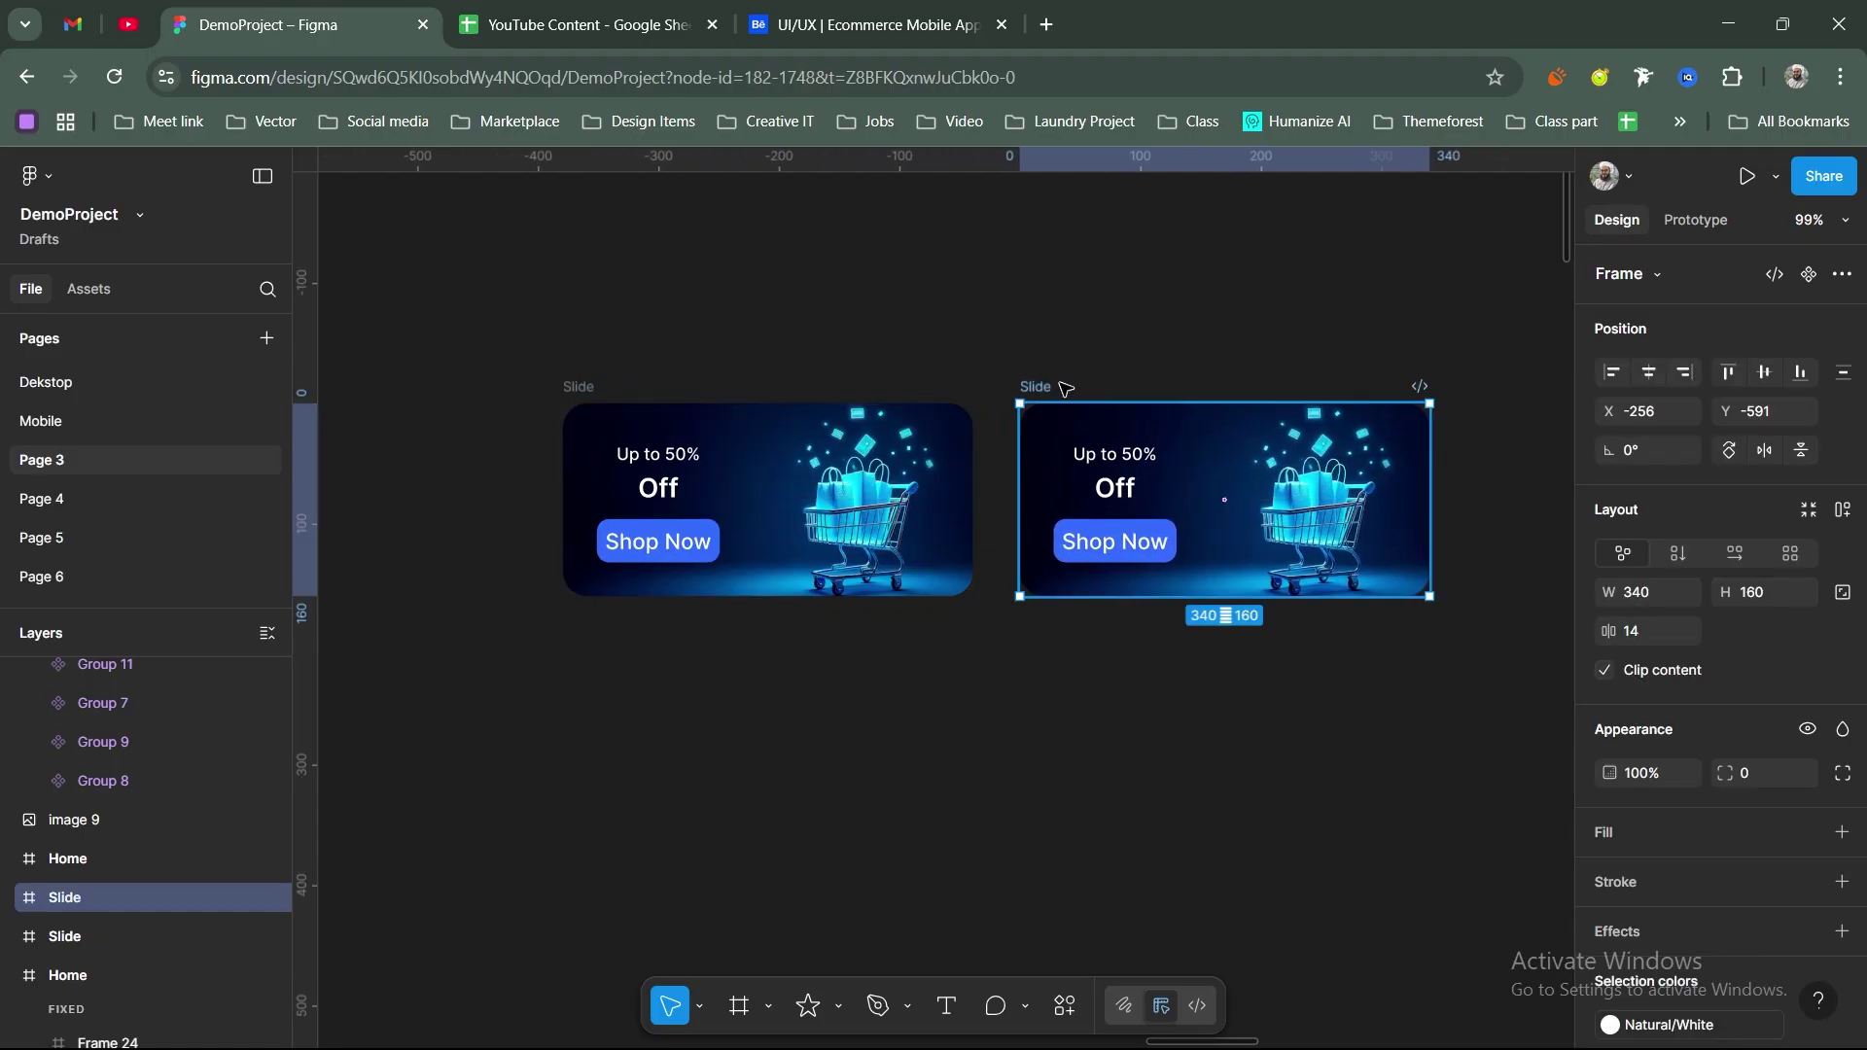
pyautogui.click(579, 387)
pyautogui.click(1035, 386)
# Step: Temporarily turn off content clipping on each slide to show the hidden banners, and return the copied slide to Y -591
pyautogui.moveTo(1050, 387); pyautogui.dragTo(1076, 175)
pyautogui.click(844, 453)
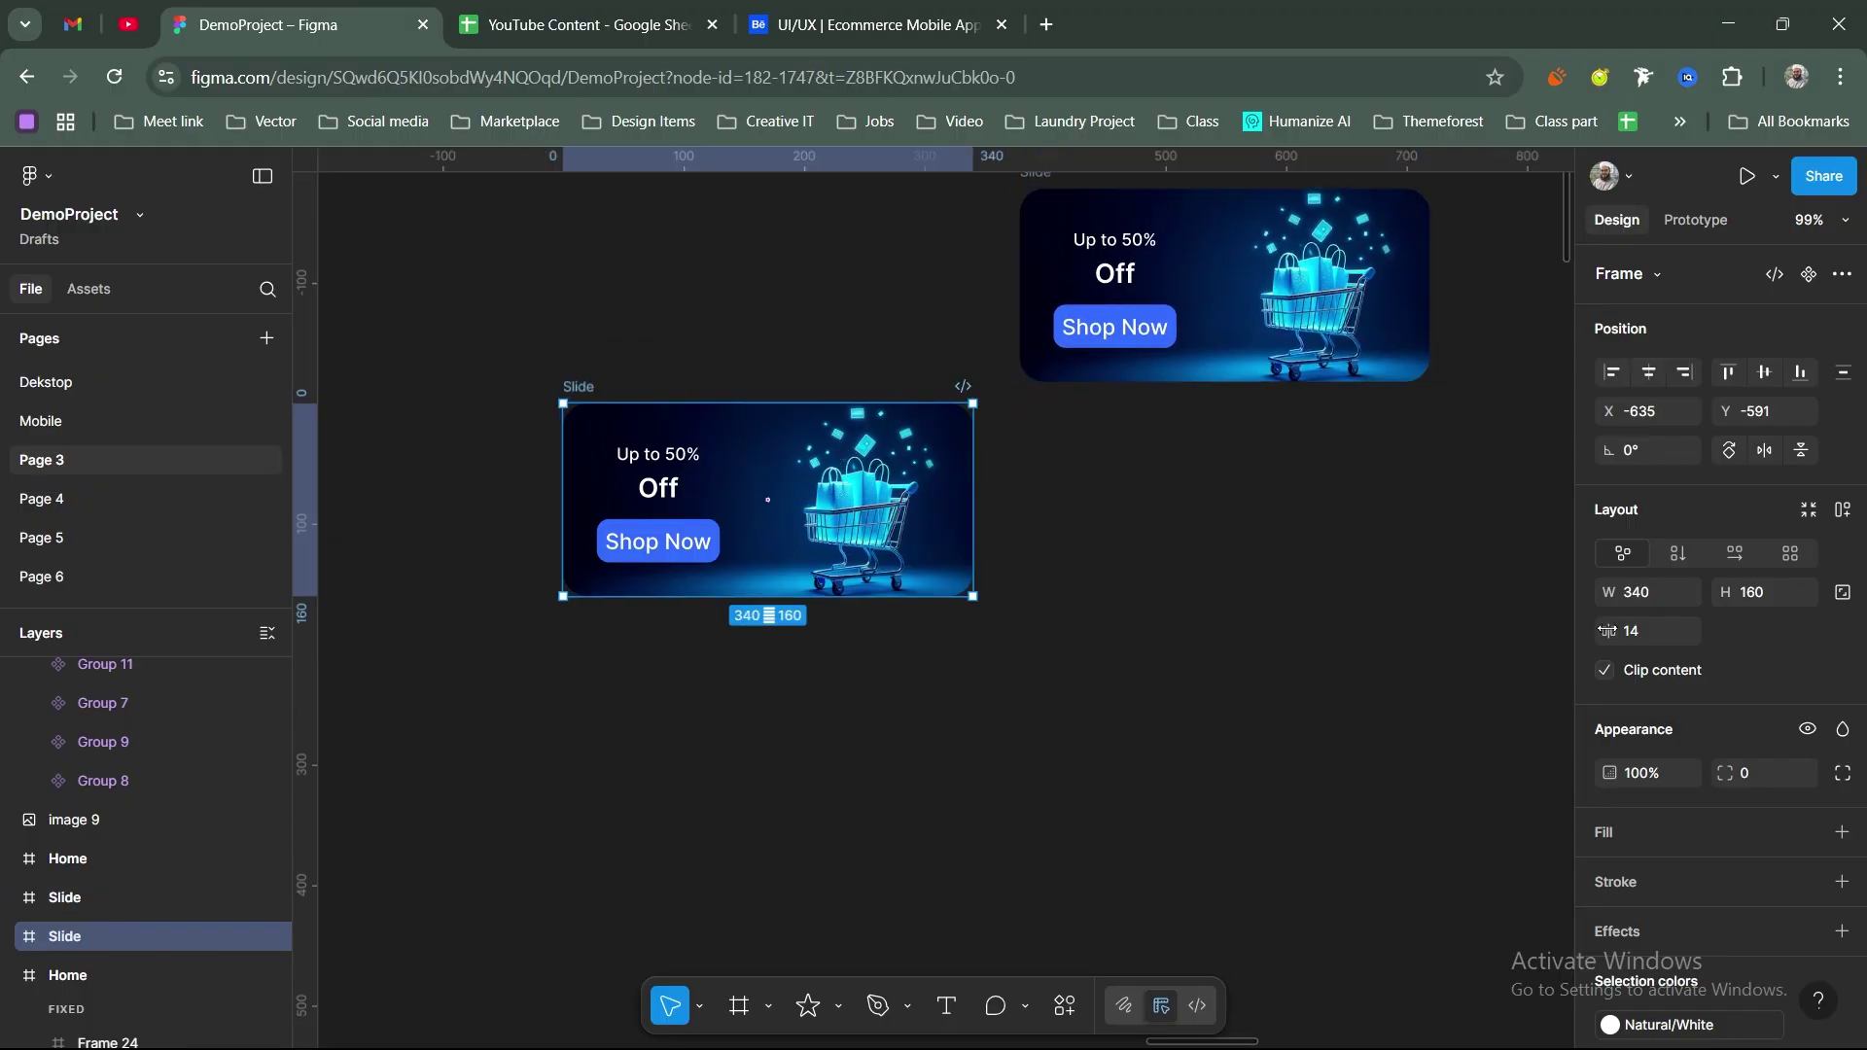
pyautogui.click(1605, 670)
pyautogui.moveTo(1450, 613); pyautogui.dragTo(1221, 675)
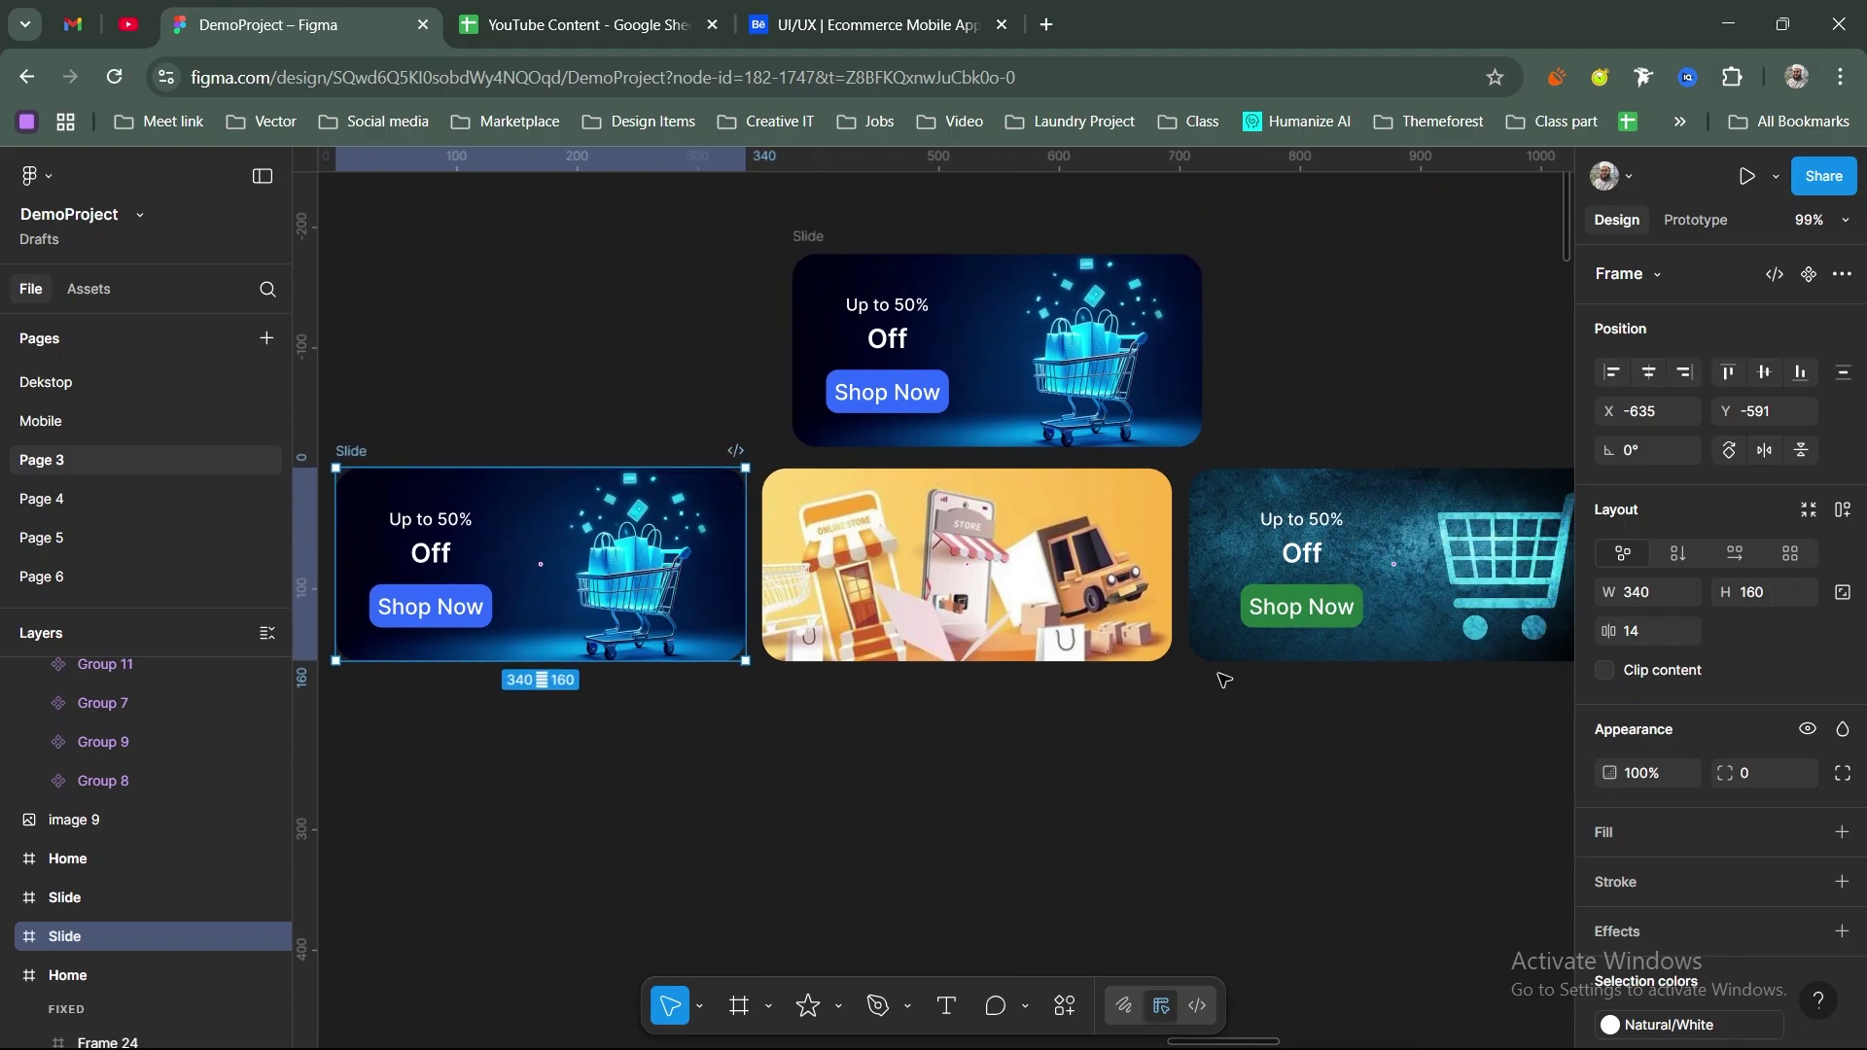
pyautogui.hotkey('ctrl', 'z')
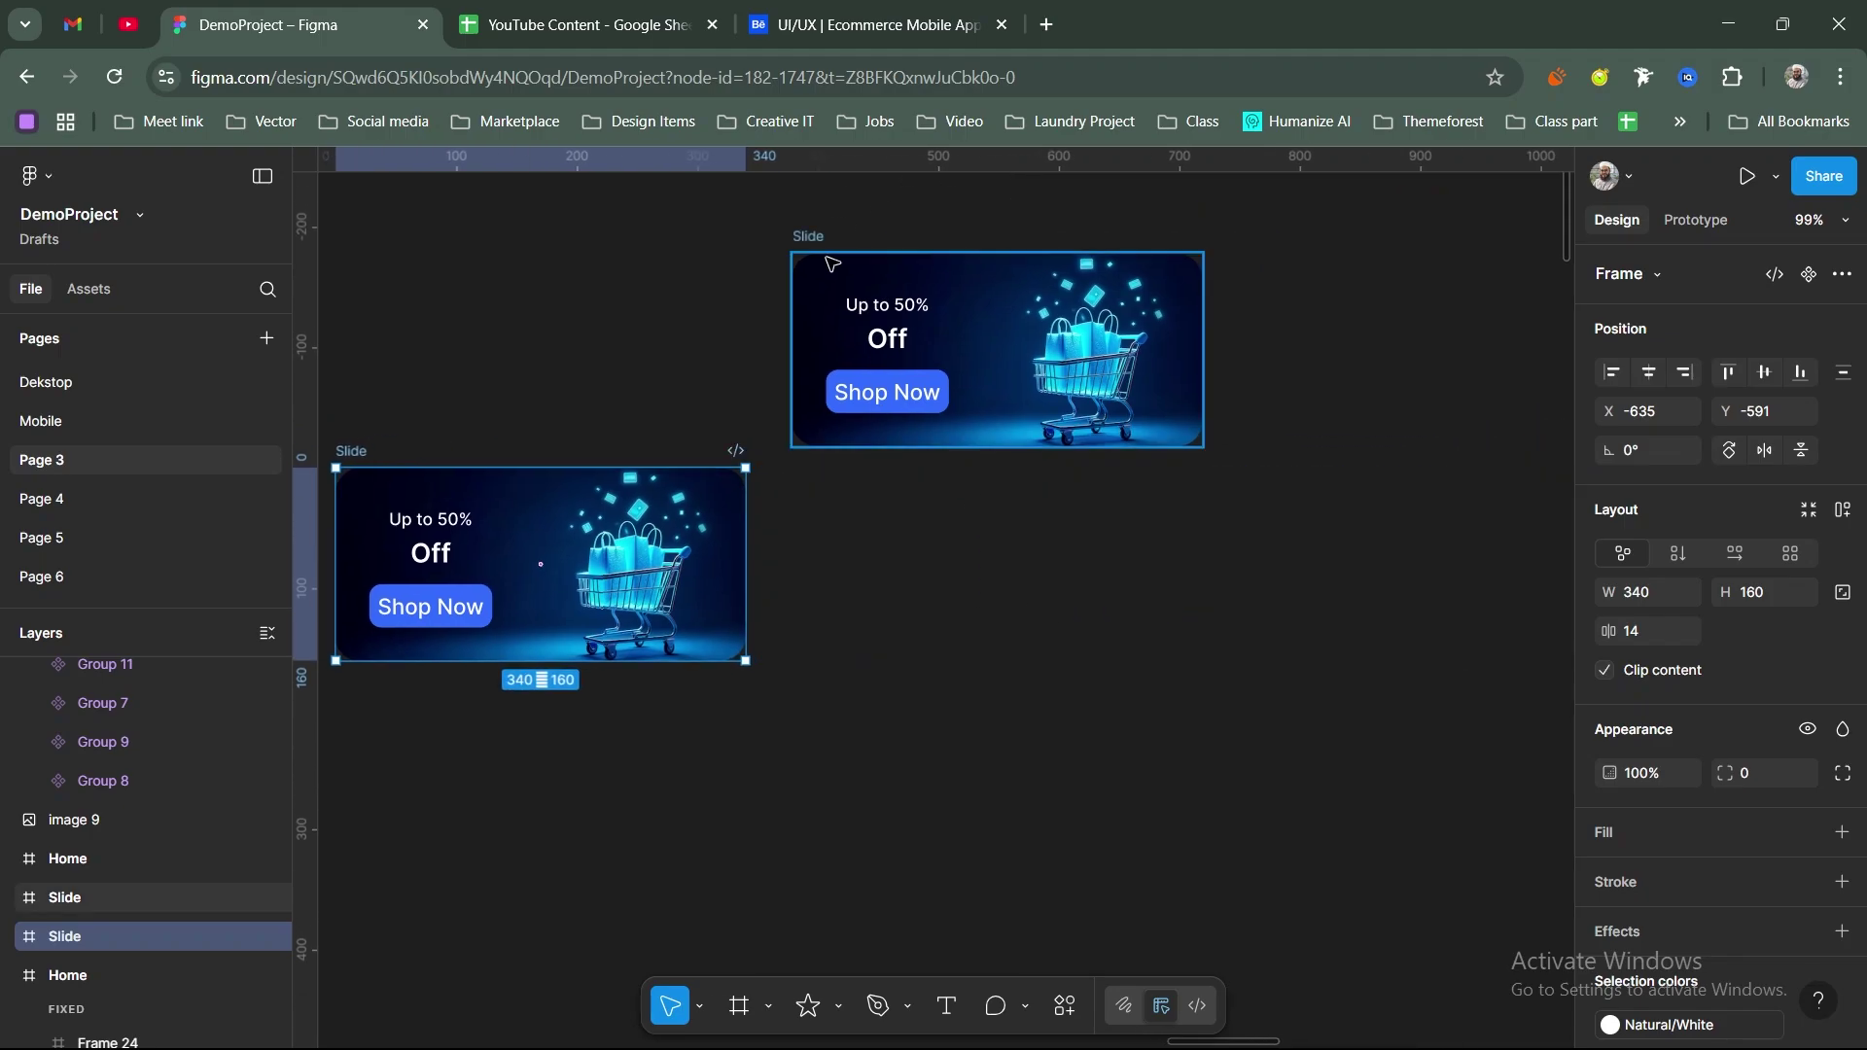
pyautogui.moveTo(817, 243); pyautogui.dragTo(817, 458)
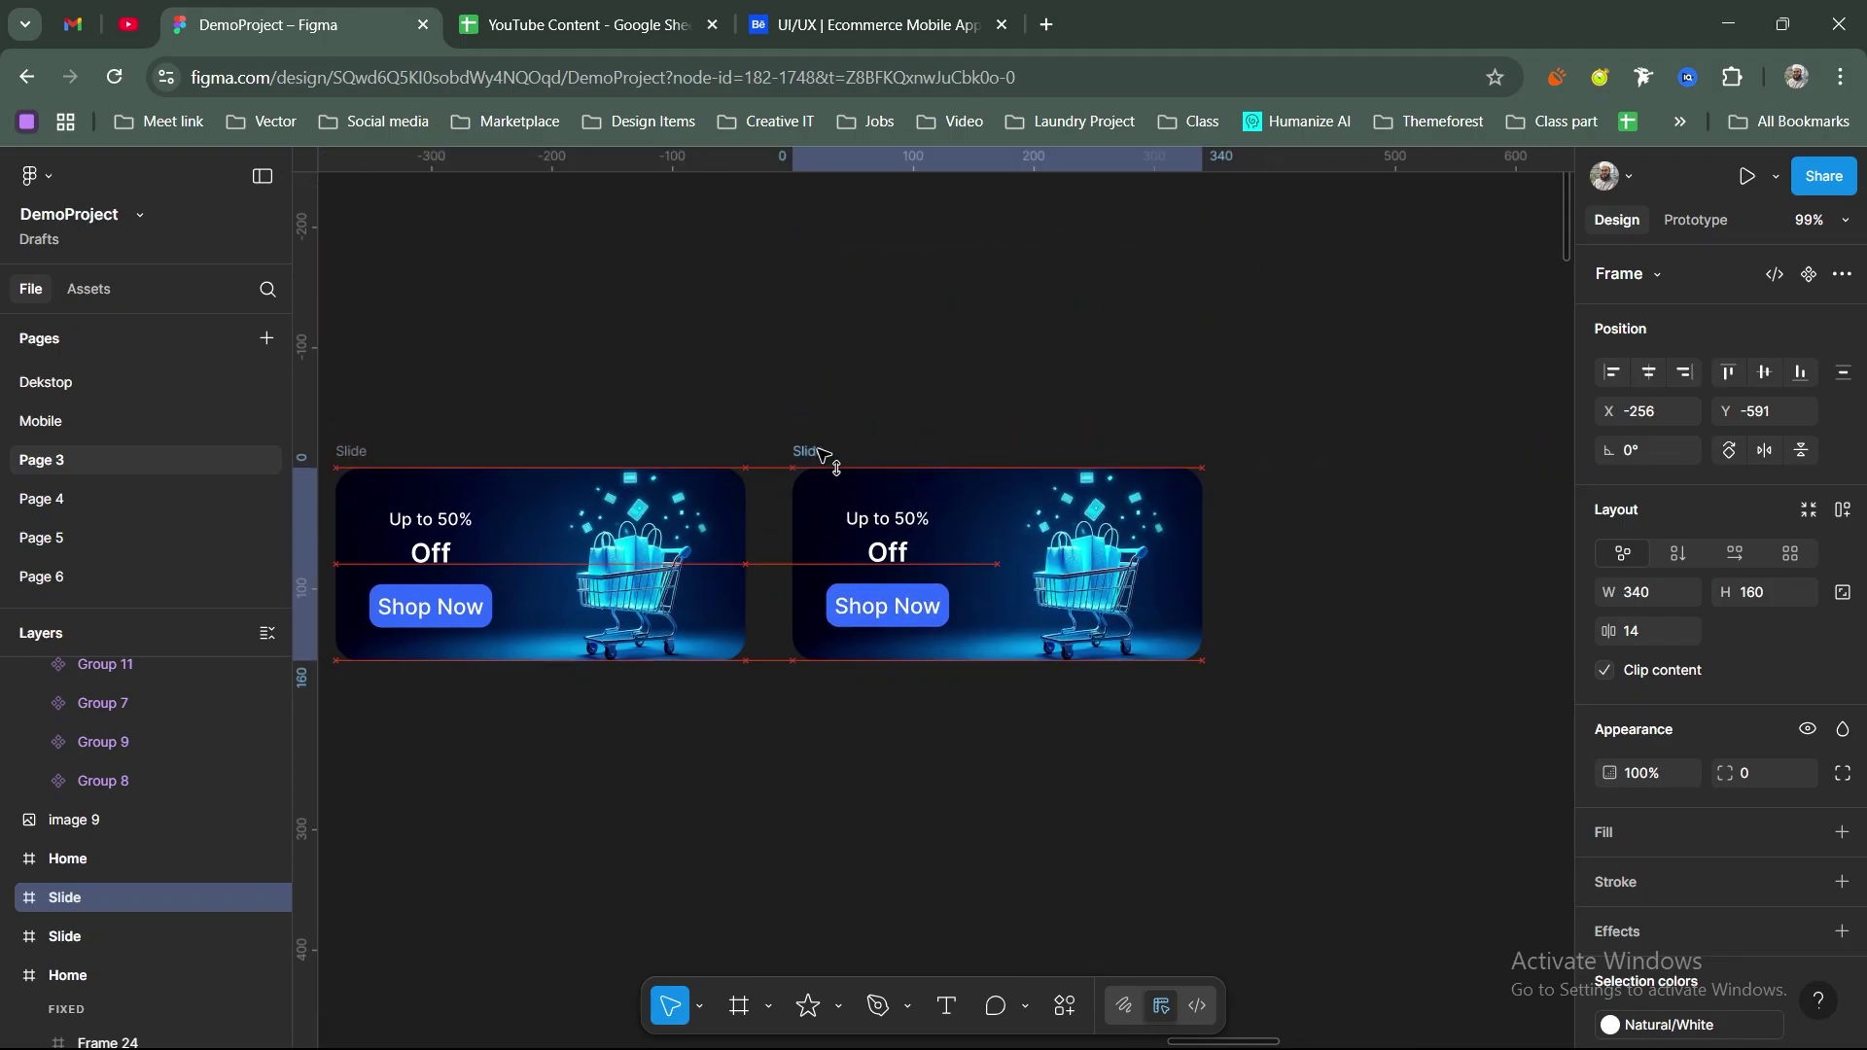
pyautogui.click(1604, 671)
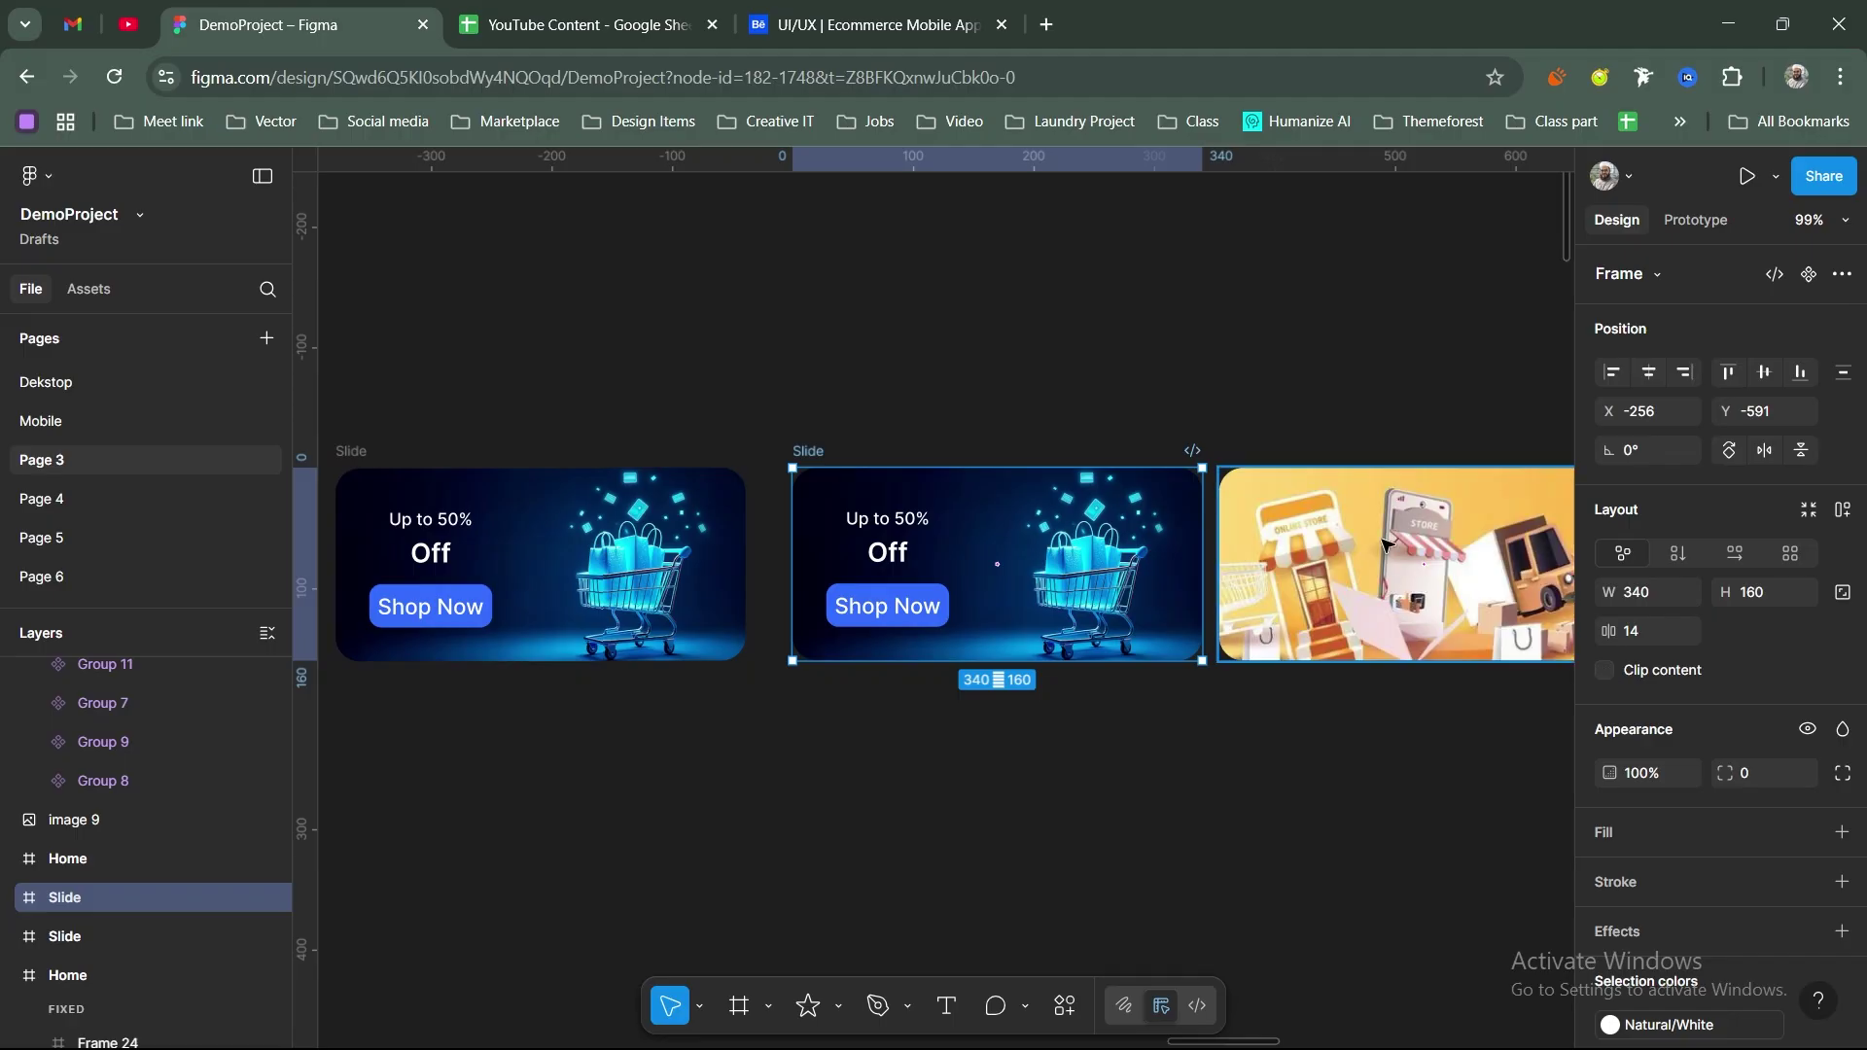
pyautogui.click(1604, 671)
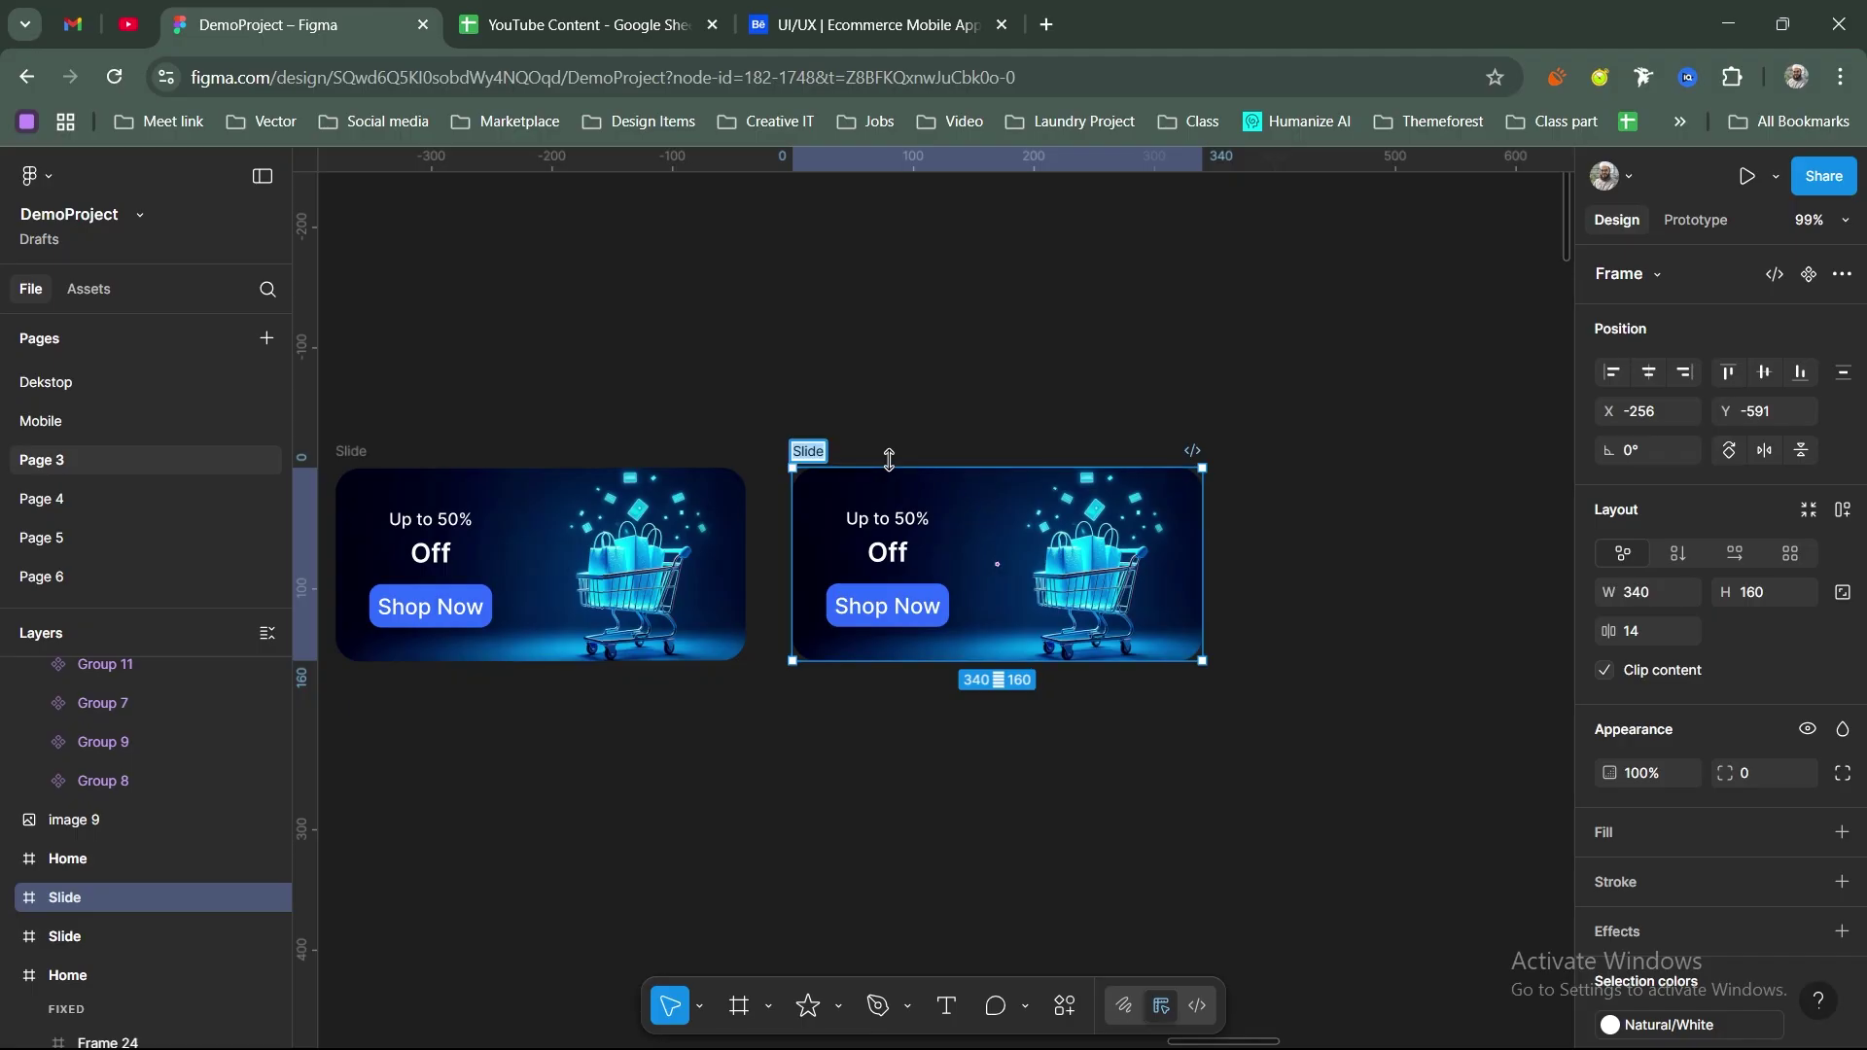
# Step: Rename the copied frame as Slide 2 and the original frame as Slide 1
pyautogui.press('Right')
pyautogui.press('Return')
pyautogui.press('Escape')
pyautogui.click(355, 451)
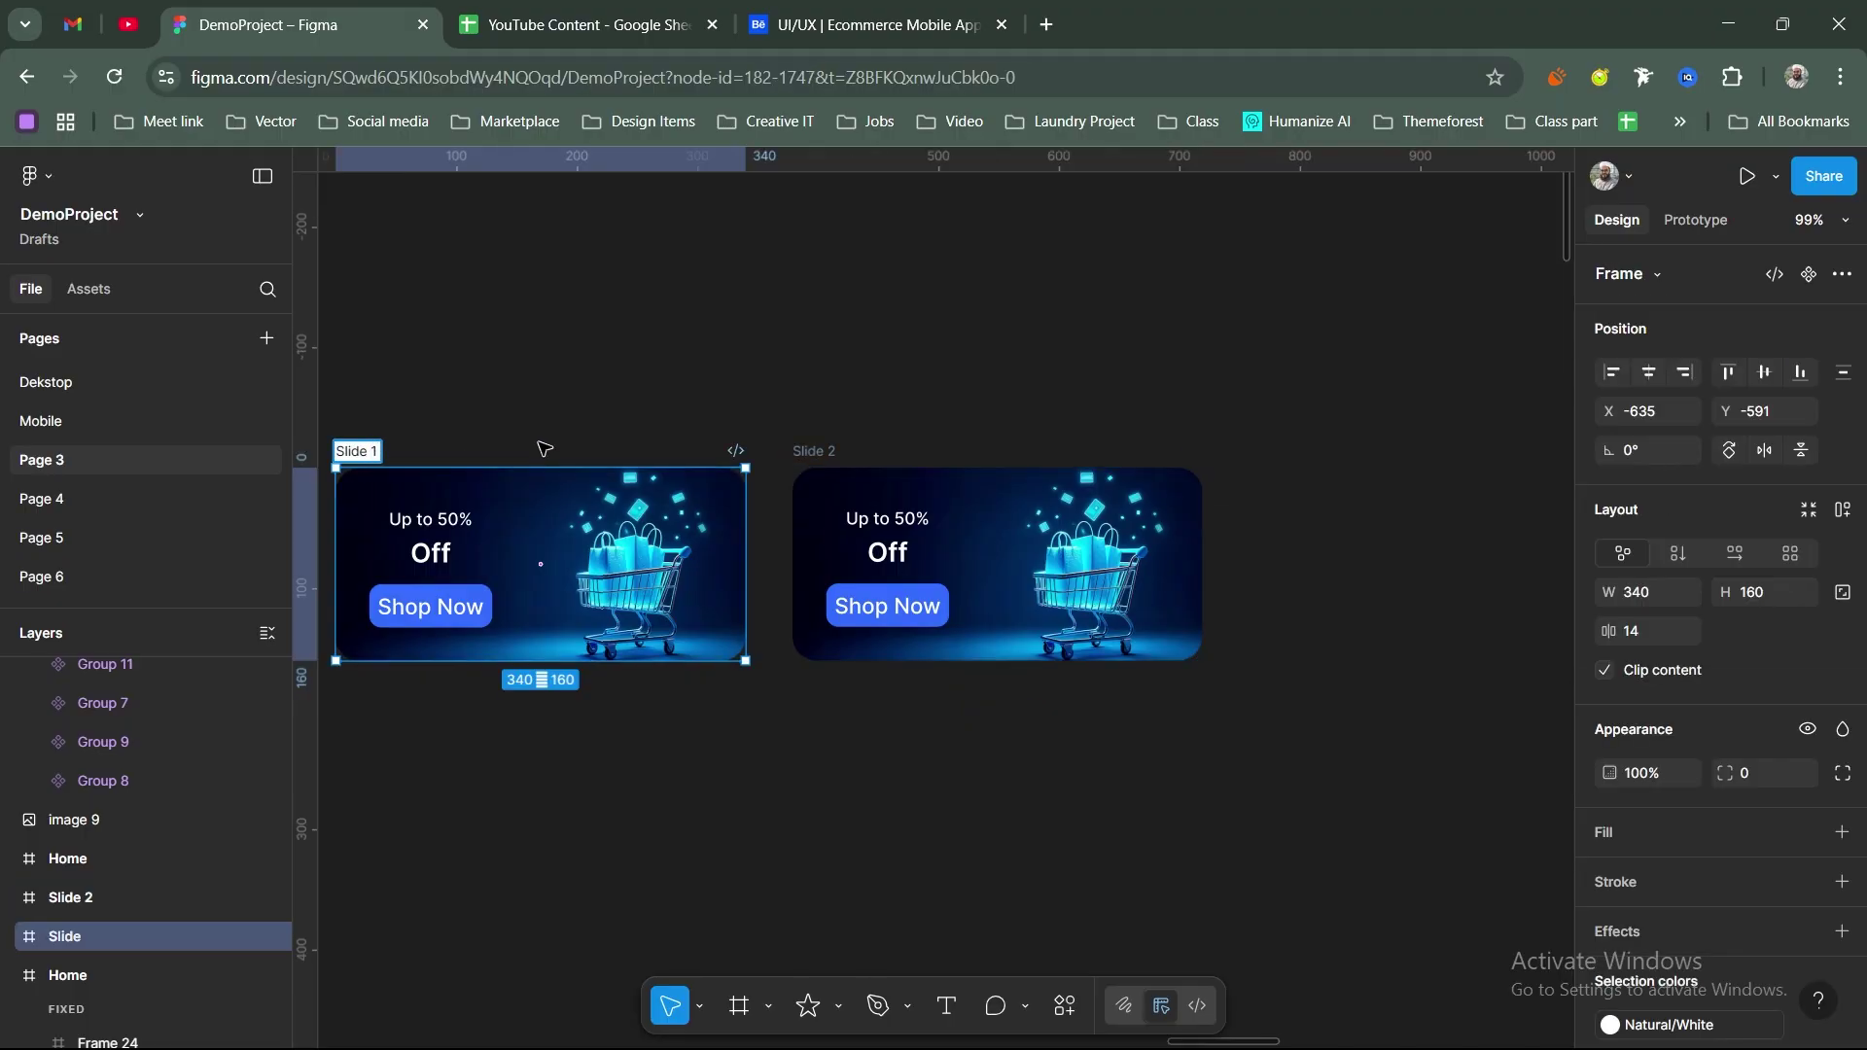
pyautogui.press('Return')
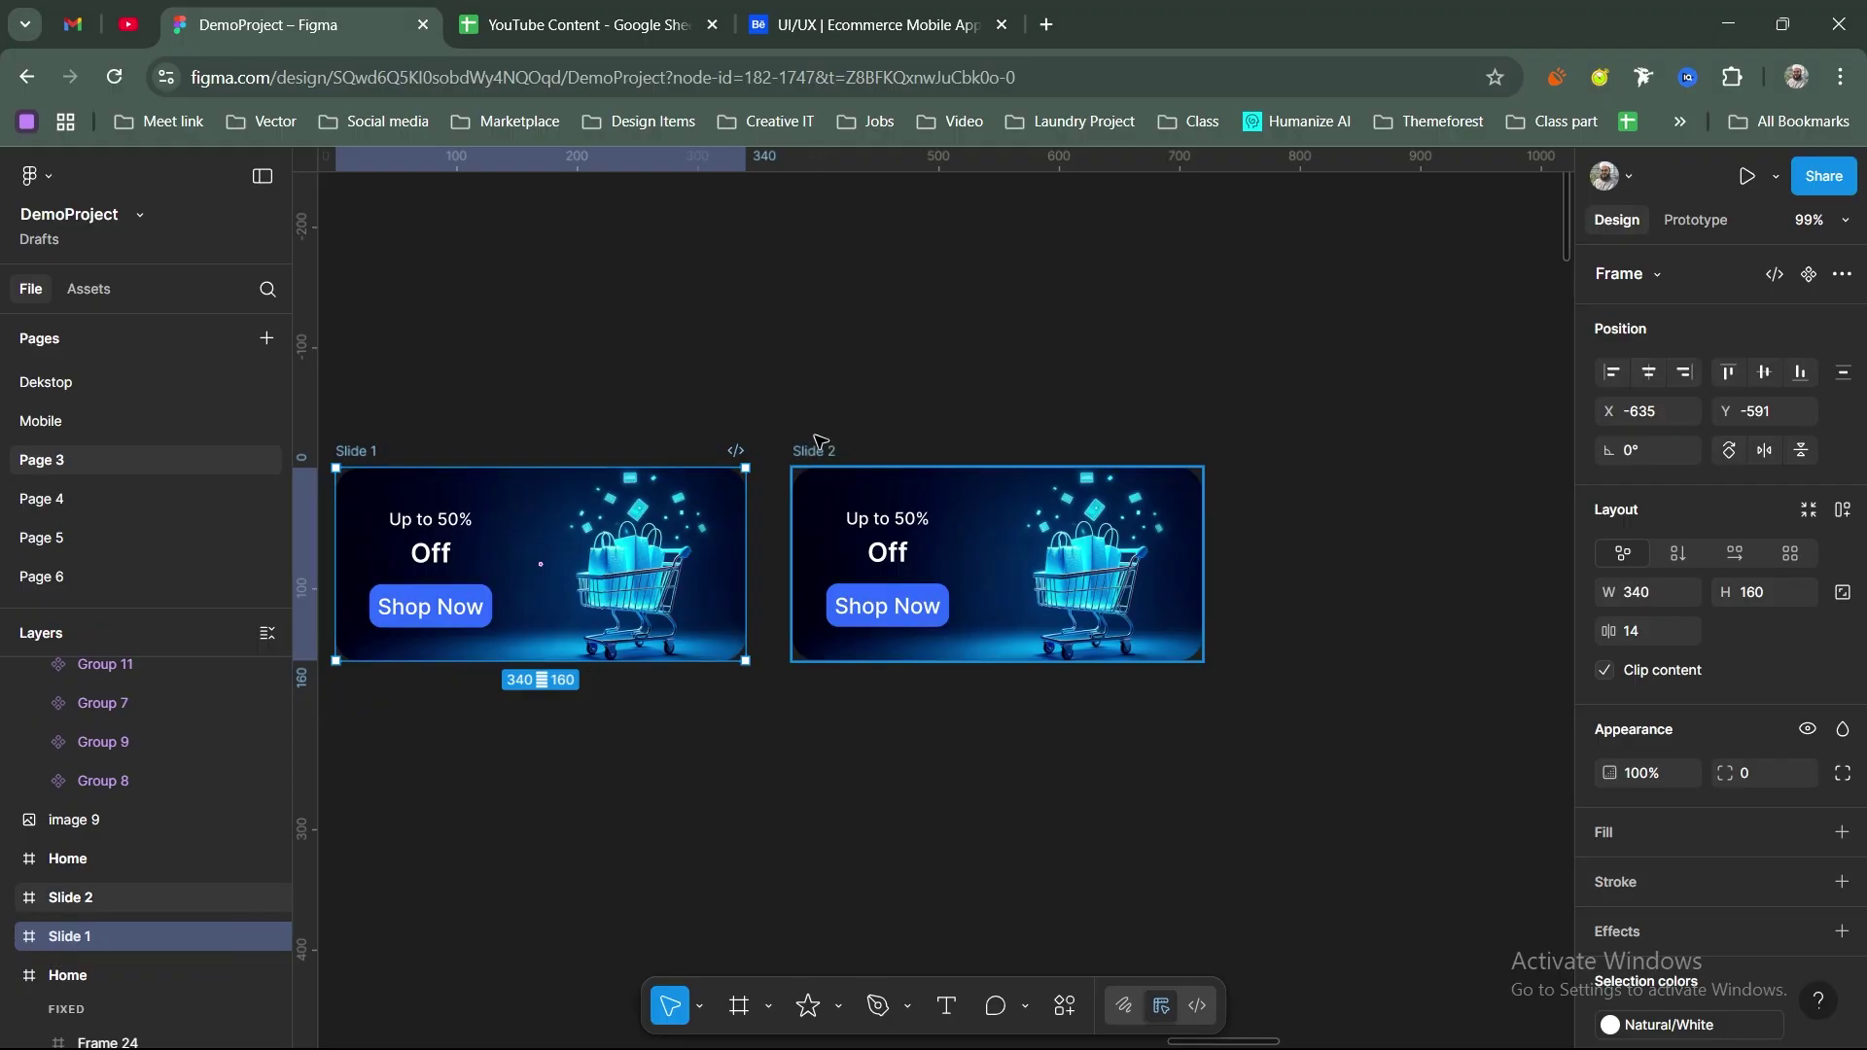
# Step: Shift the three banner frames inside Slide 2 together 340 px to the left, bringing the yellow online-store banner into the frame
pyautogui.click(117, 898)
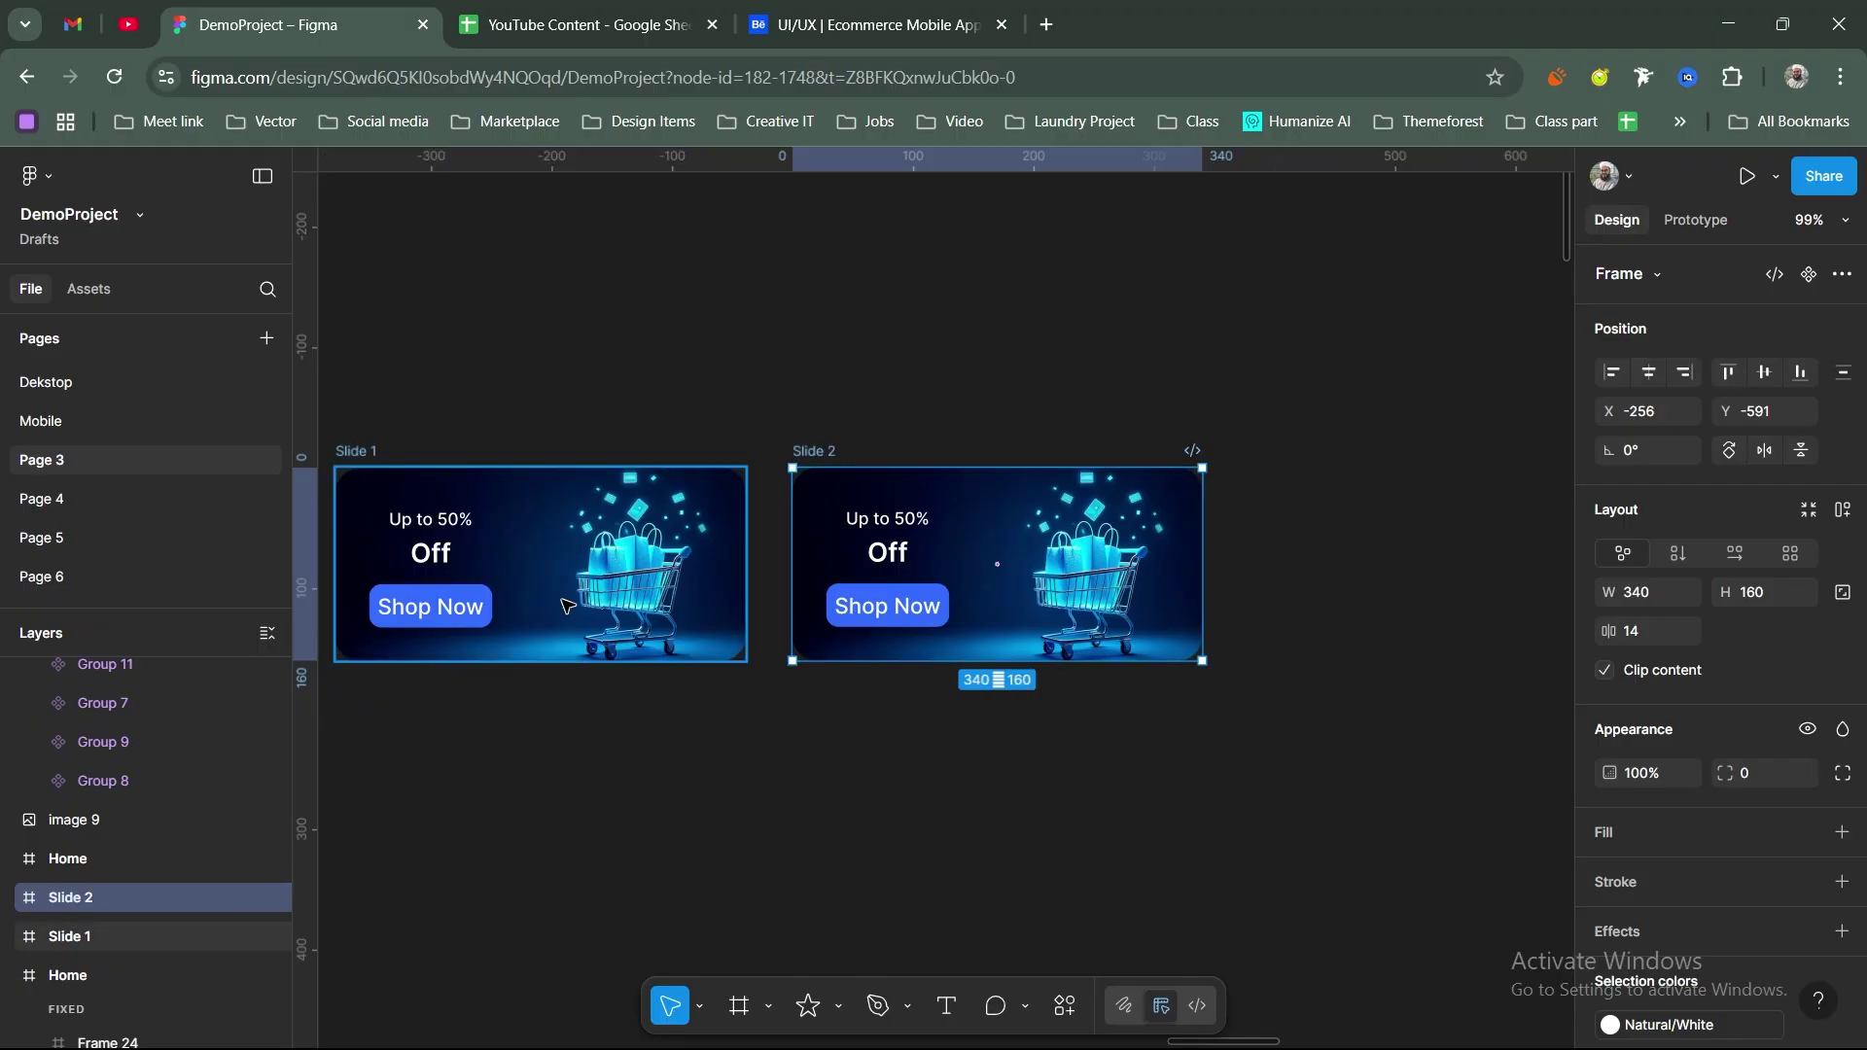
pyautogui.click(9, 899)
pyautogui.scroll(-2, 191, 768)
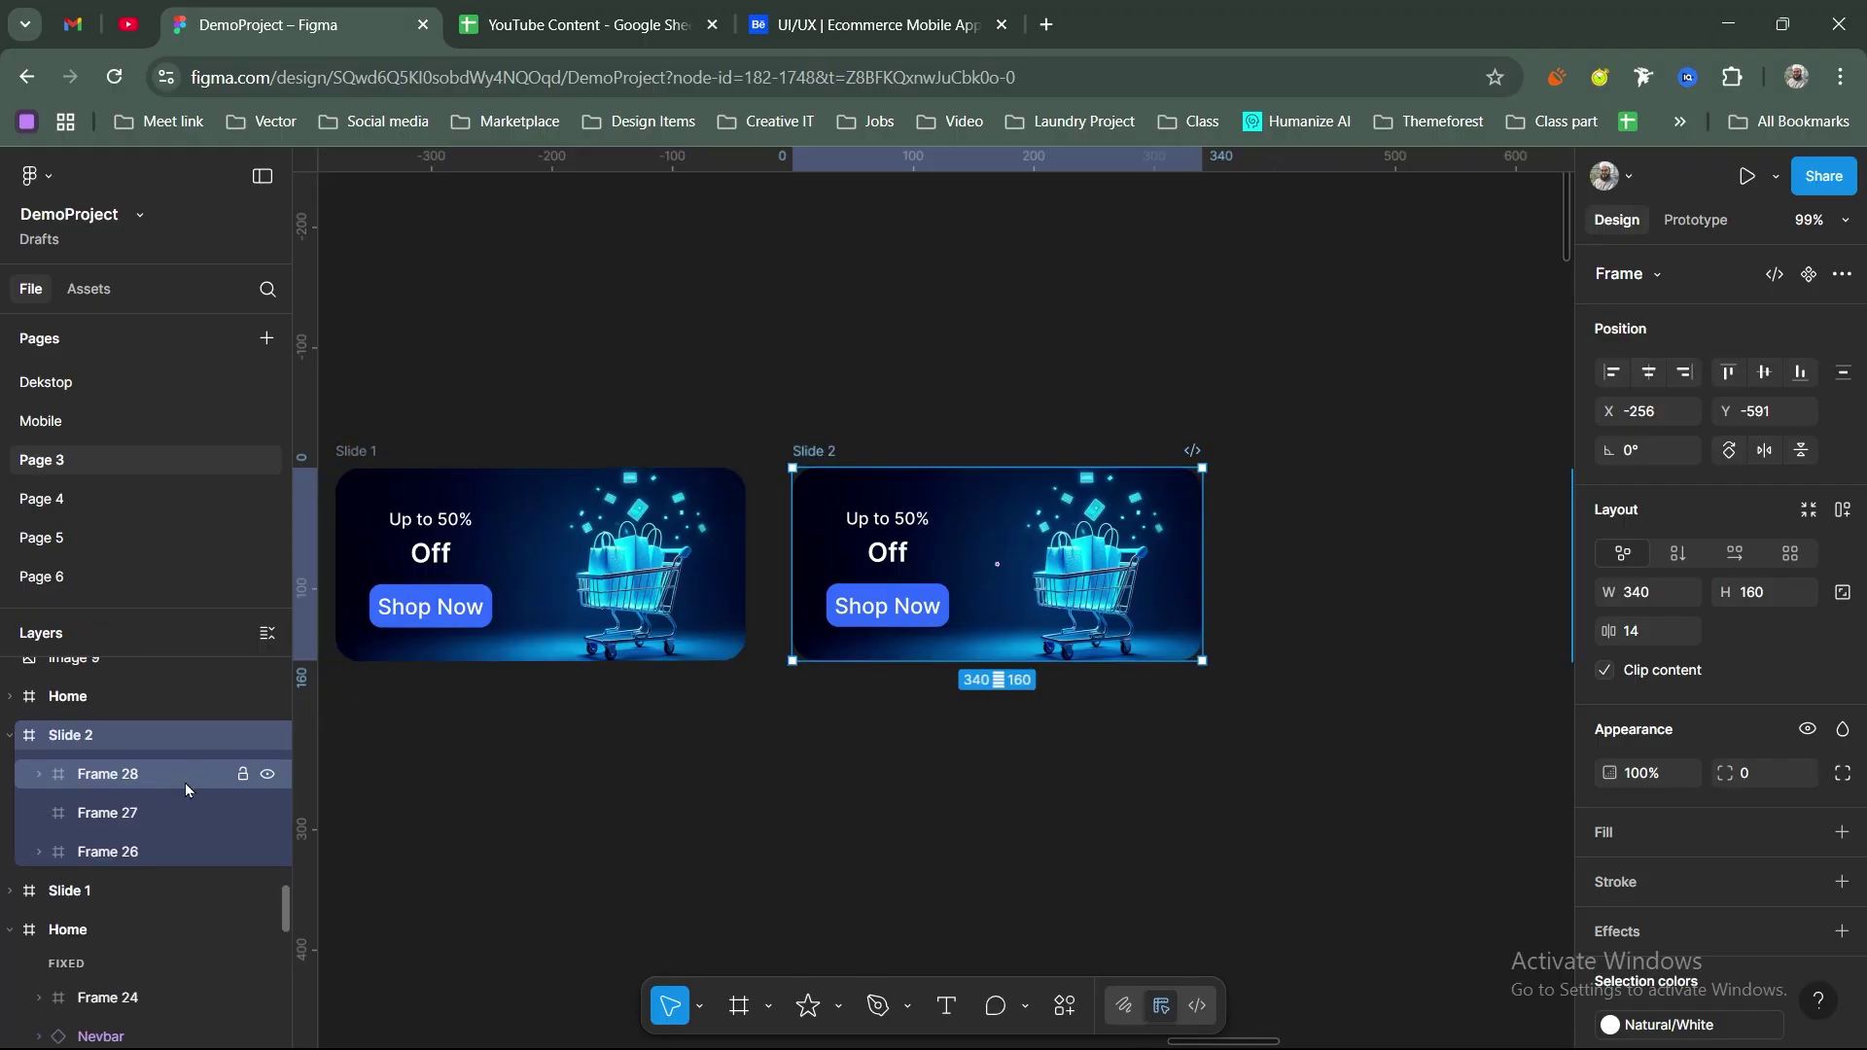
pyautogui.click(113, 780)
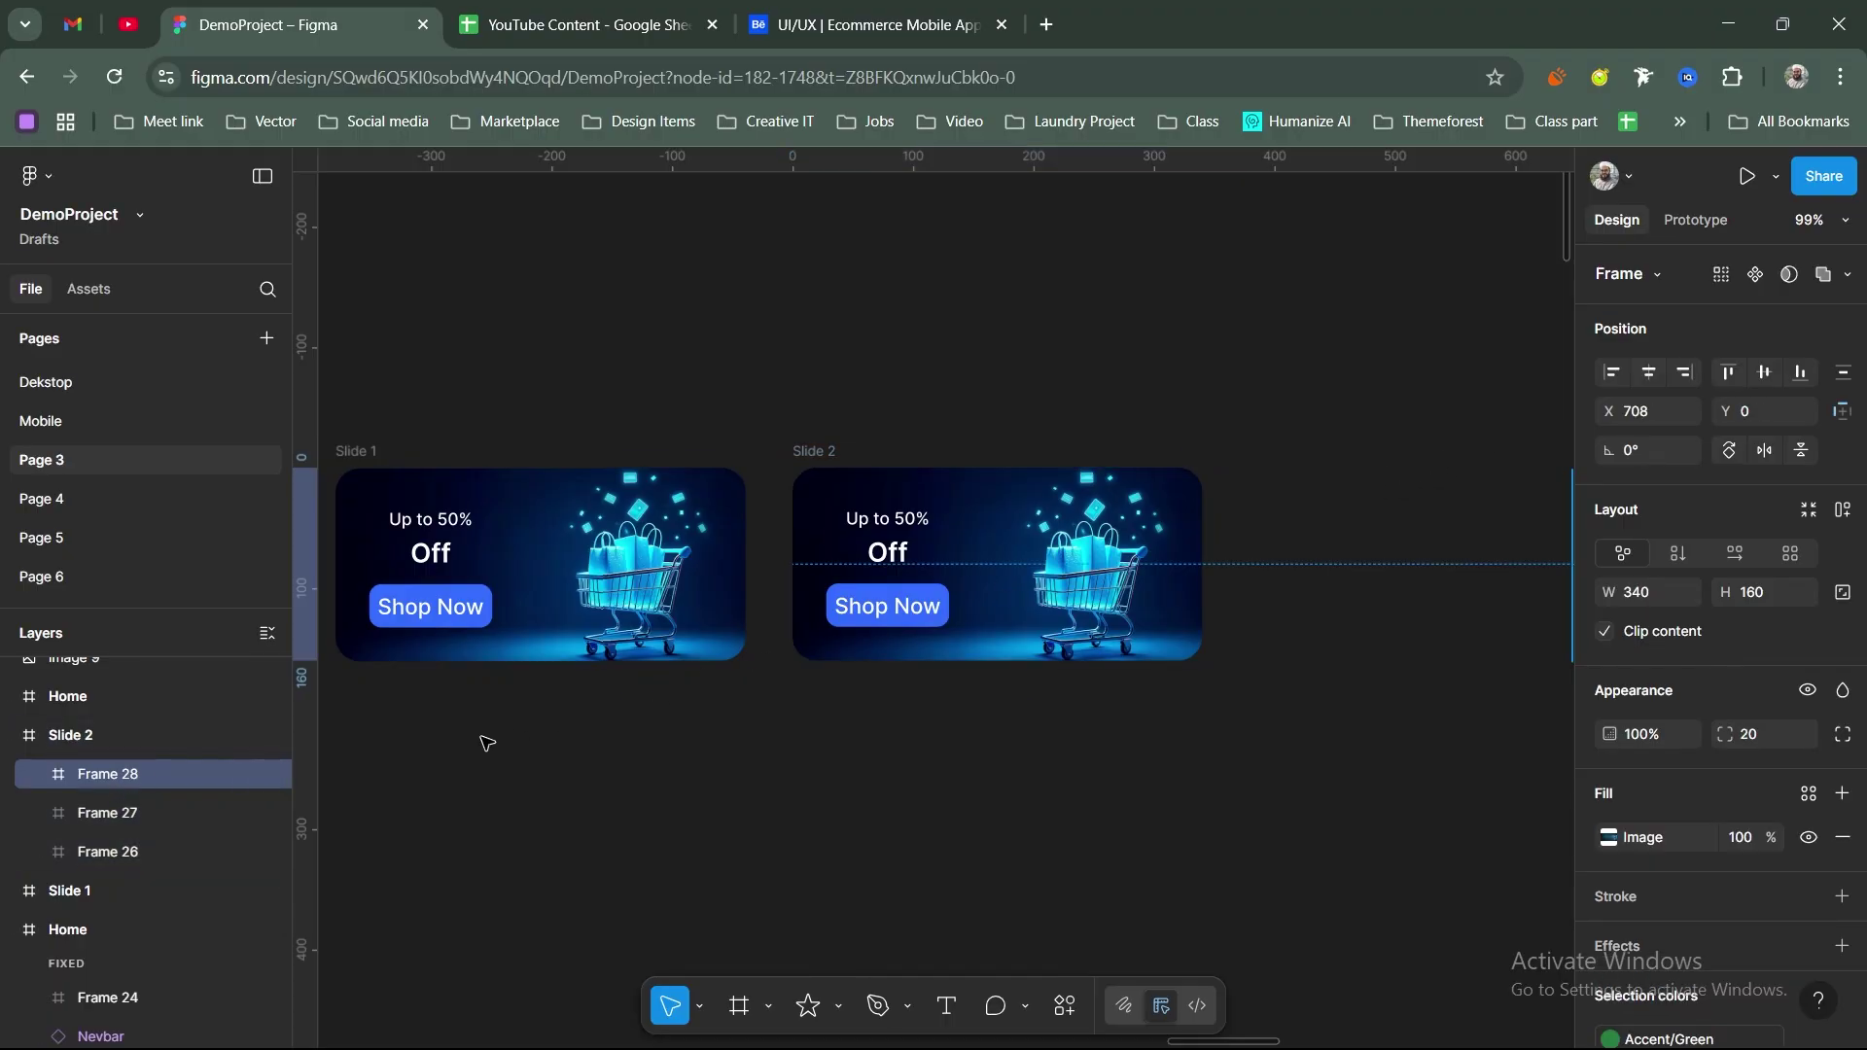
pyautogui.keyDown('shift'); pyautogui.click(130, 852); pyautogui.keyUp('shift')
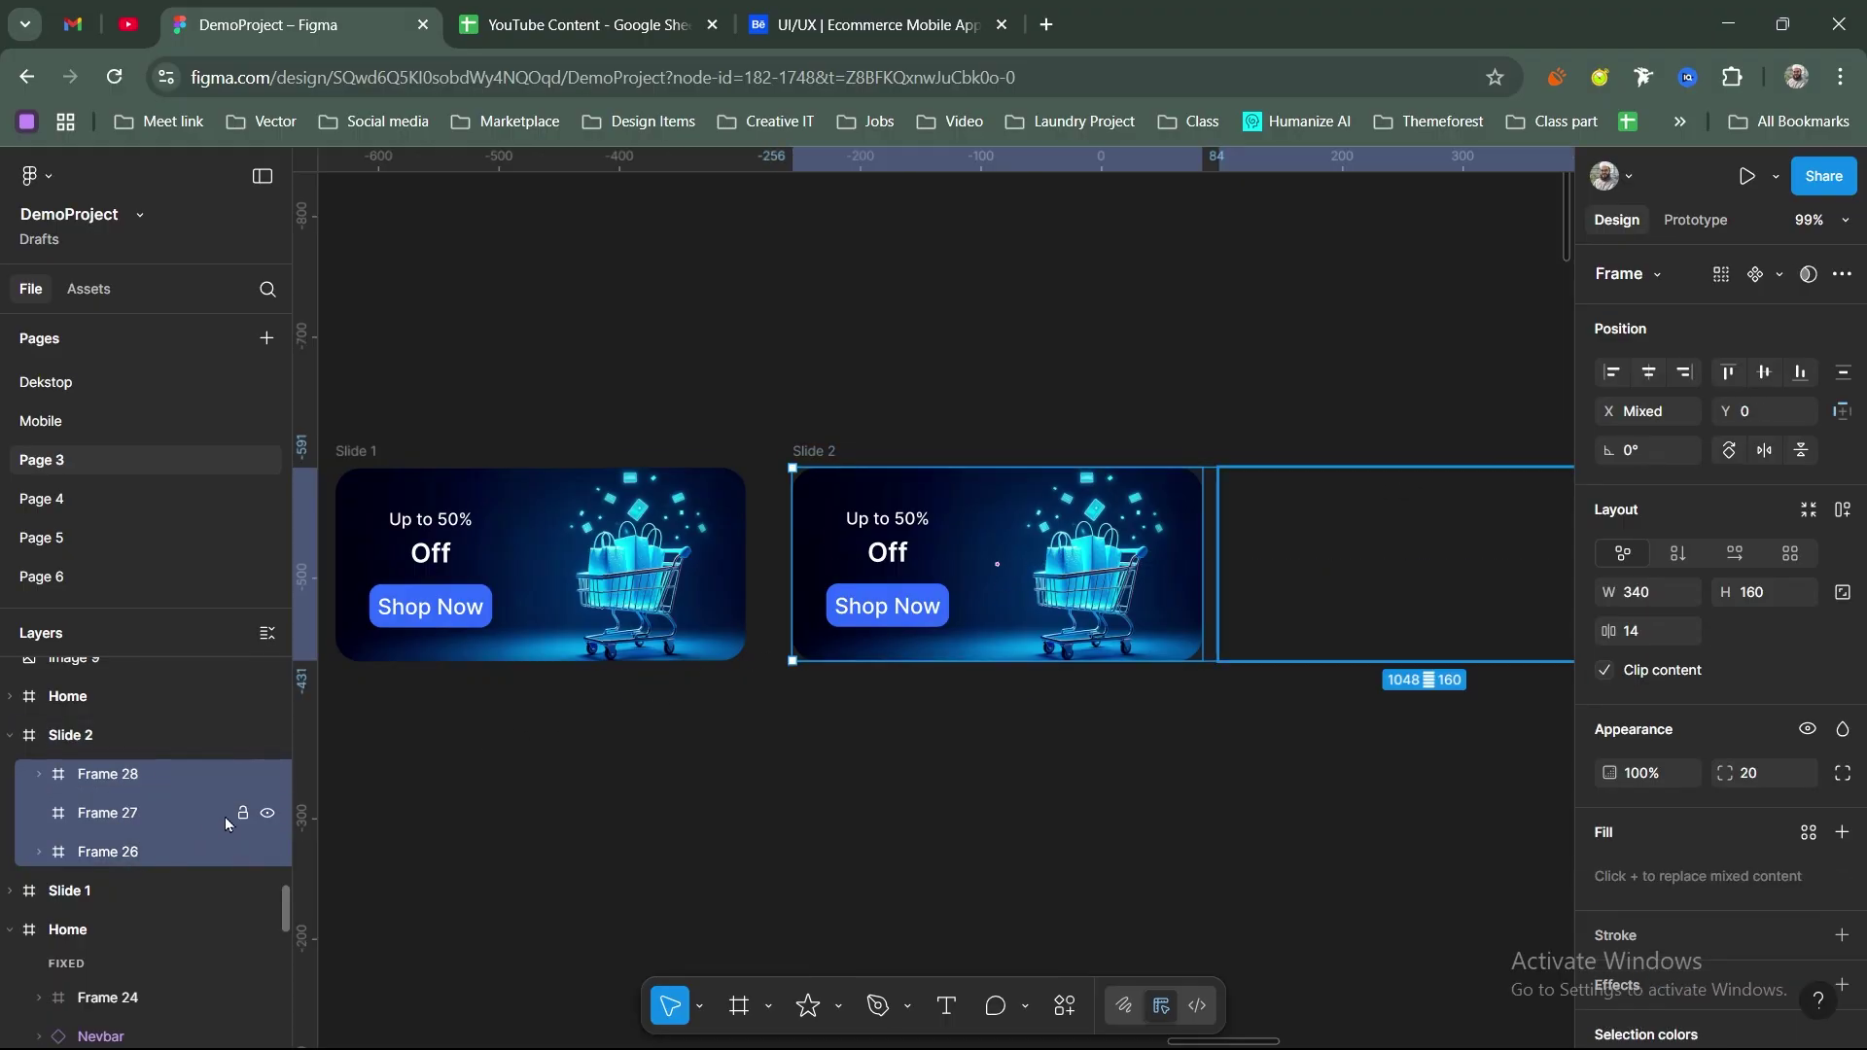
pyautogui.hotkey('shift', 'Left')
pyautogui.hotkey('shift', 'Left')
pyautogui.hotkey('shift', 'Left')
pyautogui.hotkey('shift', 'Left')
pyautogui.hotkey('shift', 'Left')
pyautogui.hotkey('shift', 'Left')
pyautogui.hotkey('shift', 'Left')
pyautogui.hotkey('shift', 'Left')
pyautogui.hotkey('shift', 'Left')
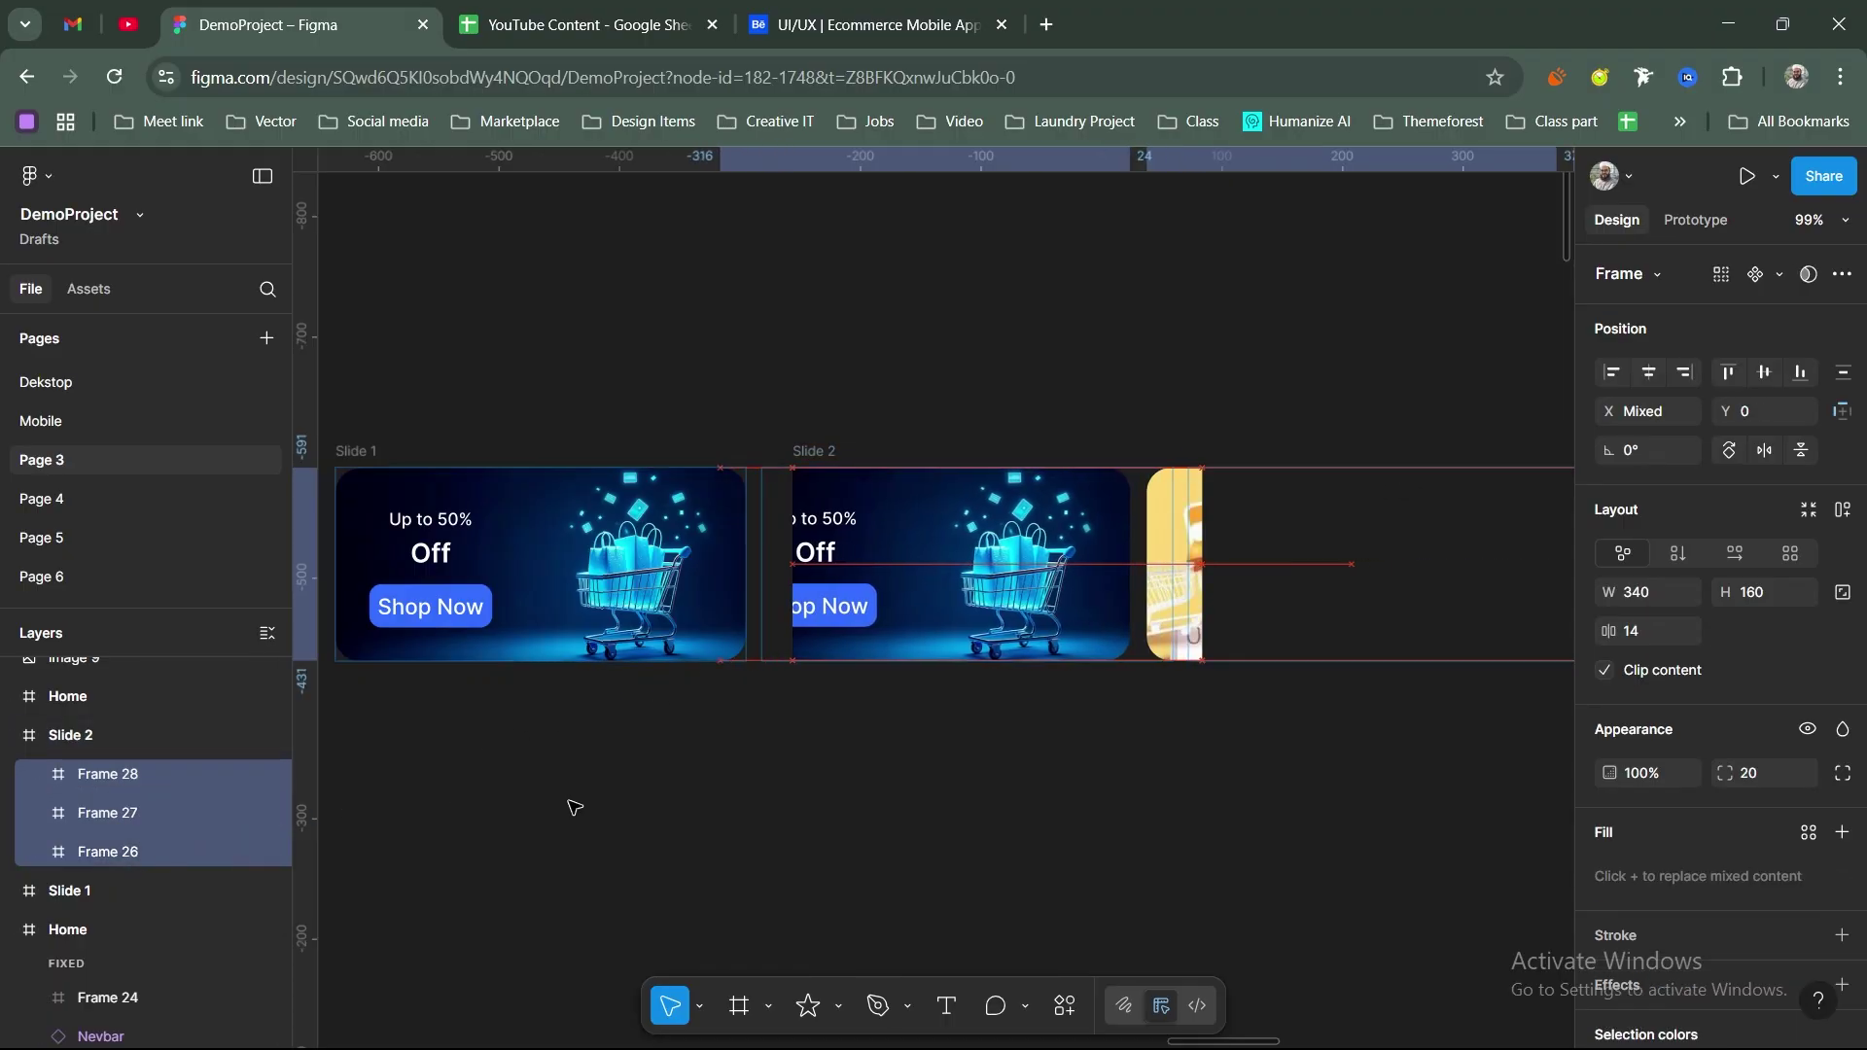
pyautogui.hotkey('shift', 'Left')
pyautogui.hotkey('shift', 'Left')
pyautogui.hotkey('shift', 'Left')
pyautogui.hotkey('shift', 'Left')
pyautogui.hotkey('shift', 'Left')
pyautogui.hotkey('shift', 'Left')
pyautogui.hotkey('shift', 'Left')
pyautogui.hotkey('shift', 'Left')
pyautogui.hotkey('shift', 'Left')
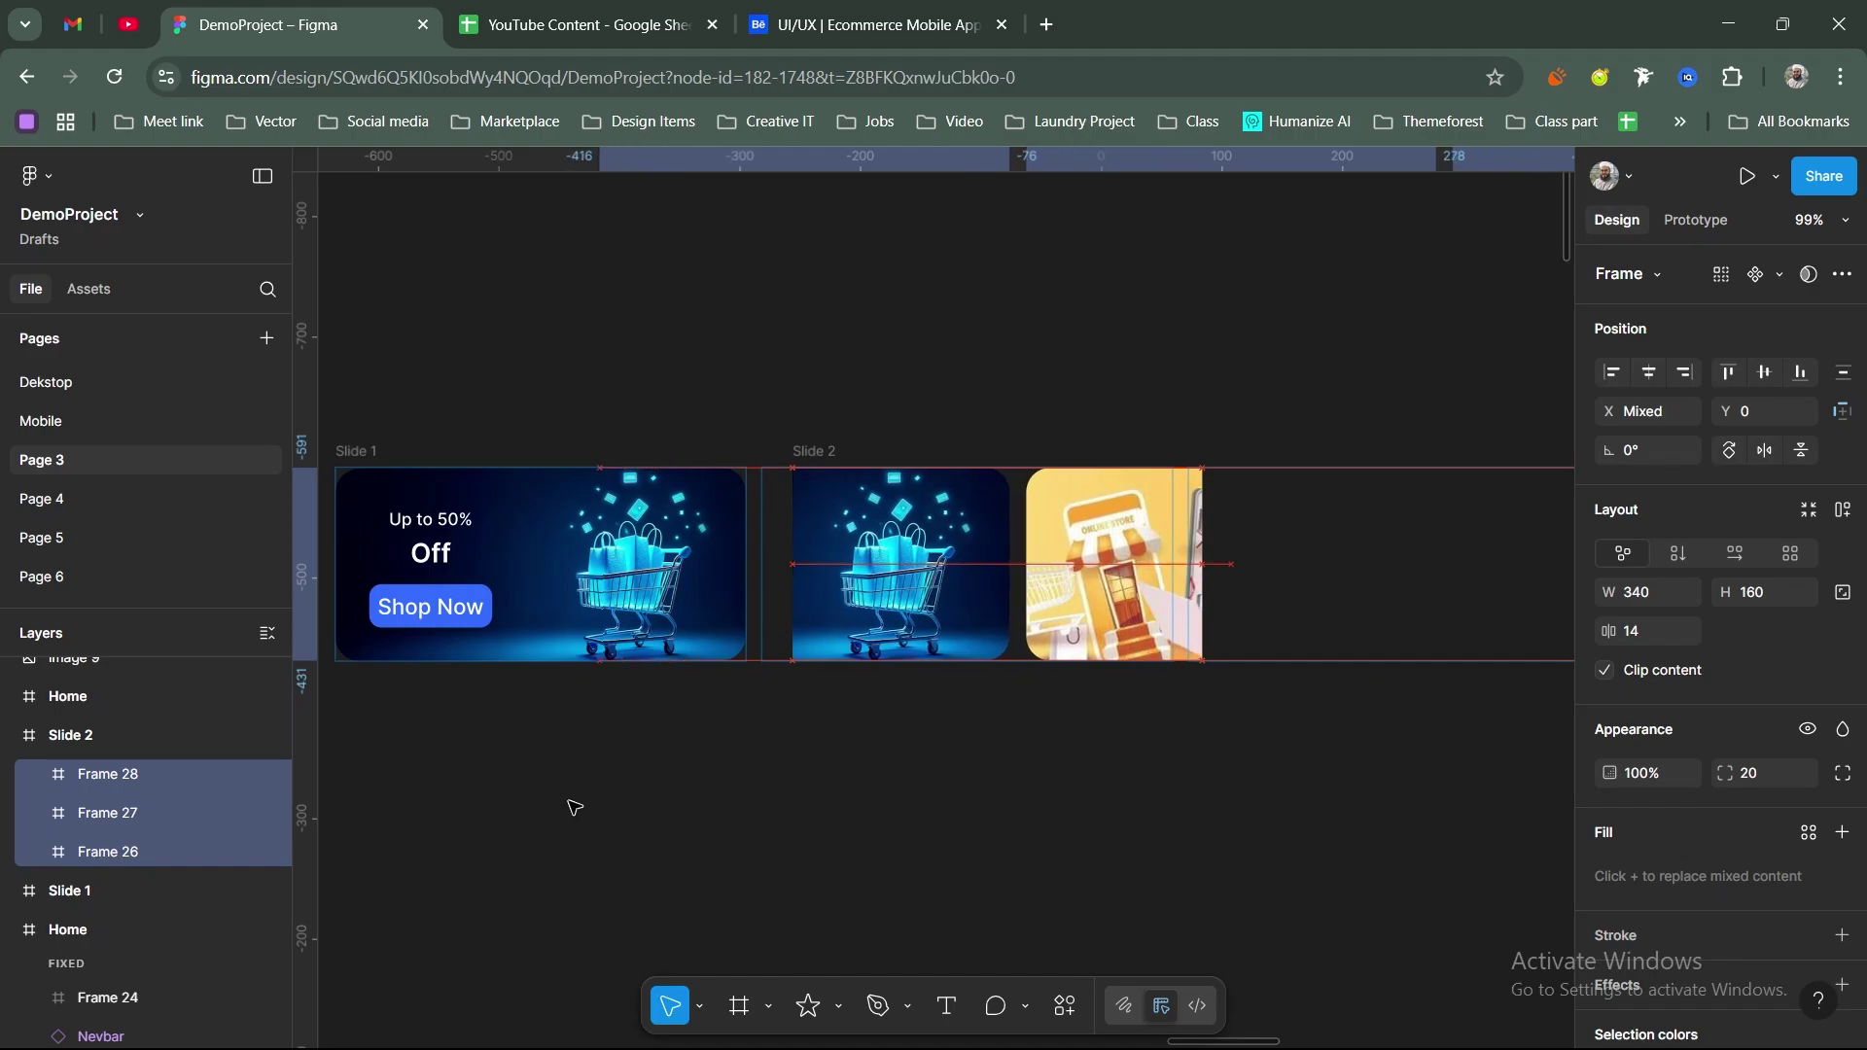
pyautogui.hotkey('shift', 'Left')
pyautogui.hotkey('shift', 'Left')
pyautogui.hotkey('shift', 'Left')
pyautogui.hotkey('shift', 'Left')
pyautogui.hotkey('shift', 'Left')
pyautogui.hotkey('shift', 'Left')
pyautogui.hotkey('shift', 'Left')
pyautogui.hotkey('shift', 'Left')
pyautogui.hotkey('shift', 'Left')
pyautogui.hotkey('shift', 'Left')
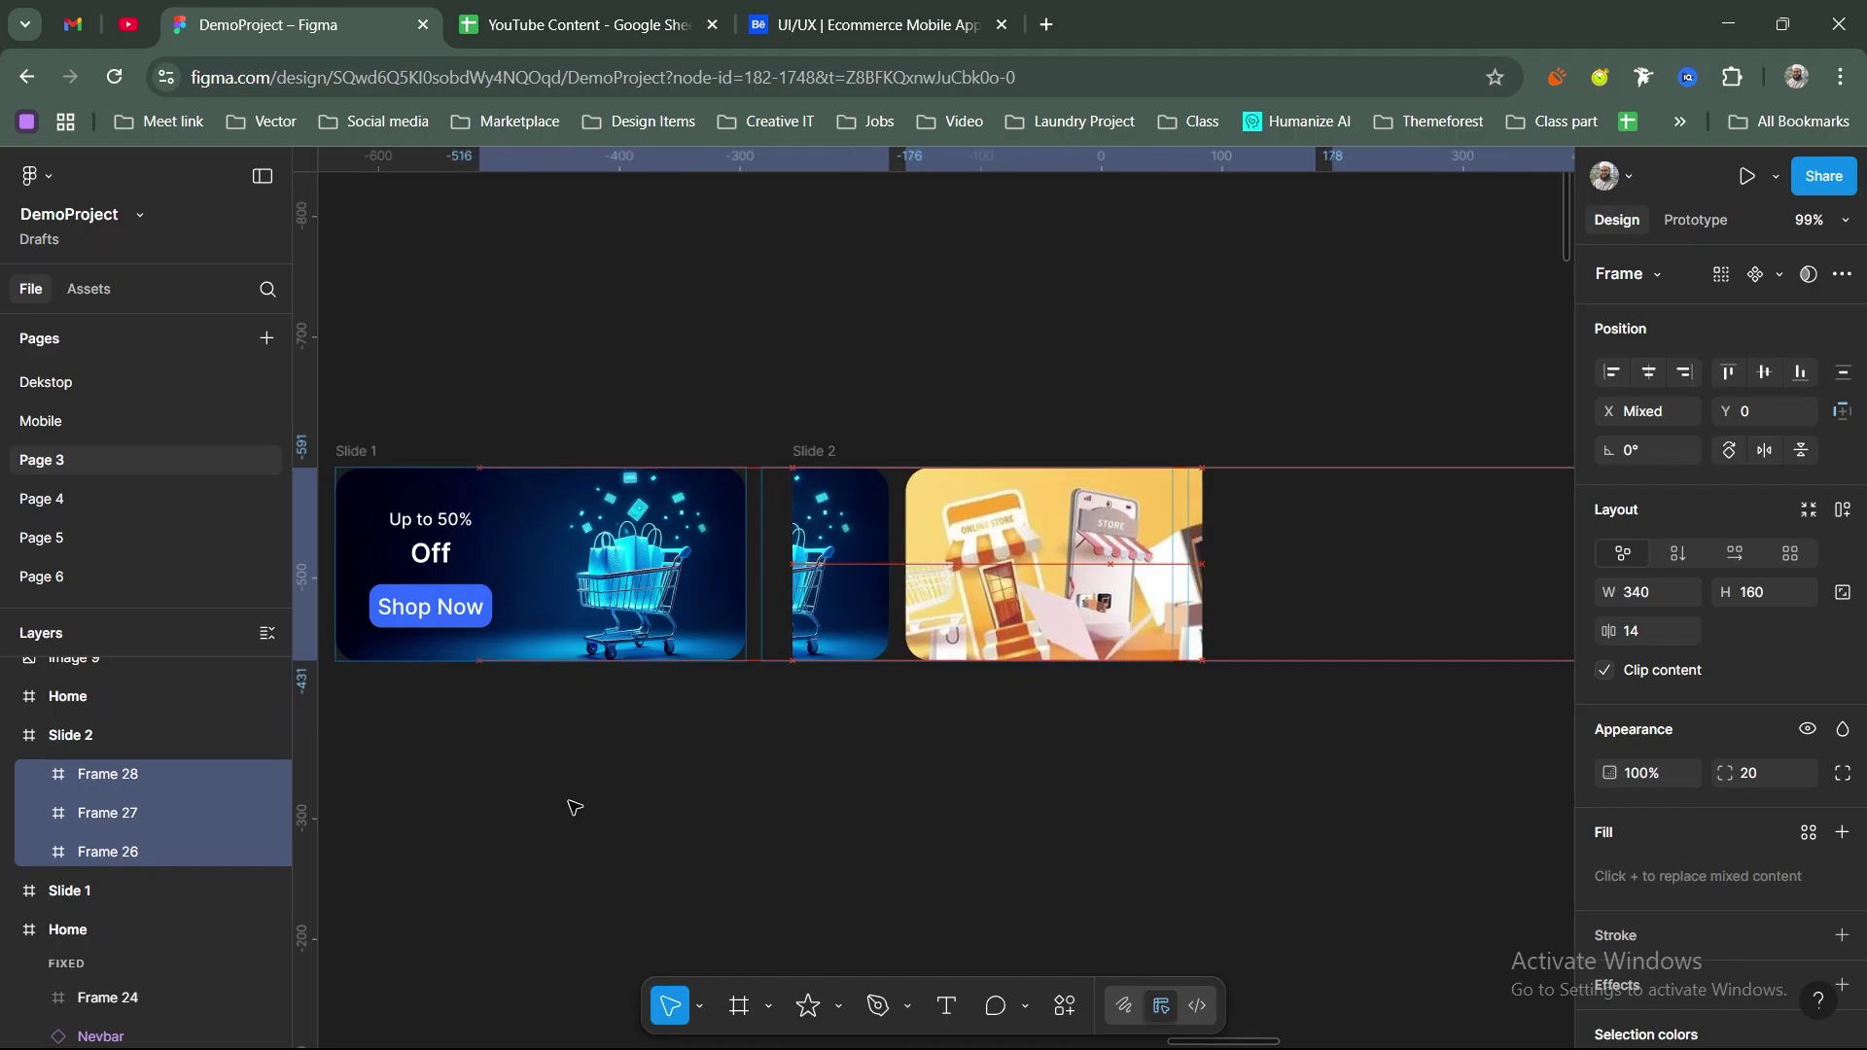
pyautogui.hotkey('shift', 'Left')
pyautogui.hotkey('shift', 'Left')
pyautogui.hotkey('shift', 'Left')
pyautogui.hotkey('shift', 'Left')
pyautogui.hotkey('shift', 'Left')
pyautogui.hotkey('shift', 'Left')
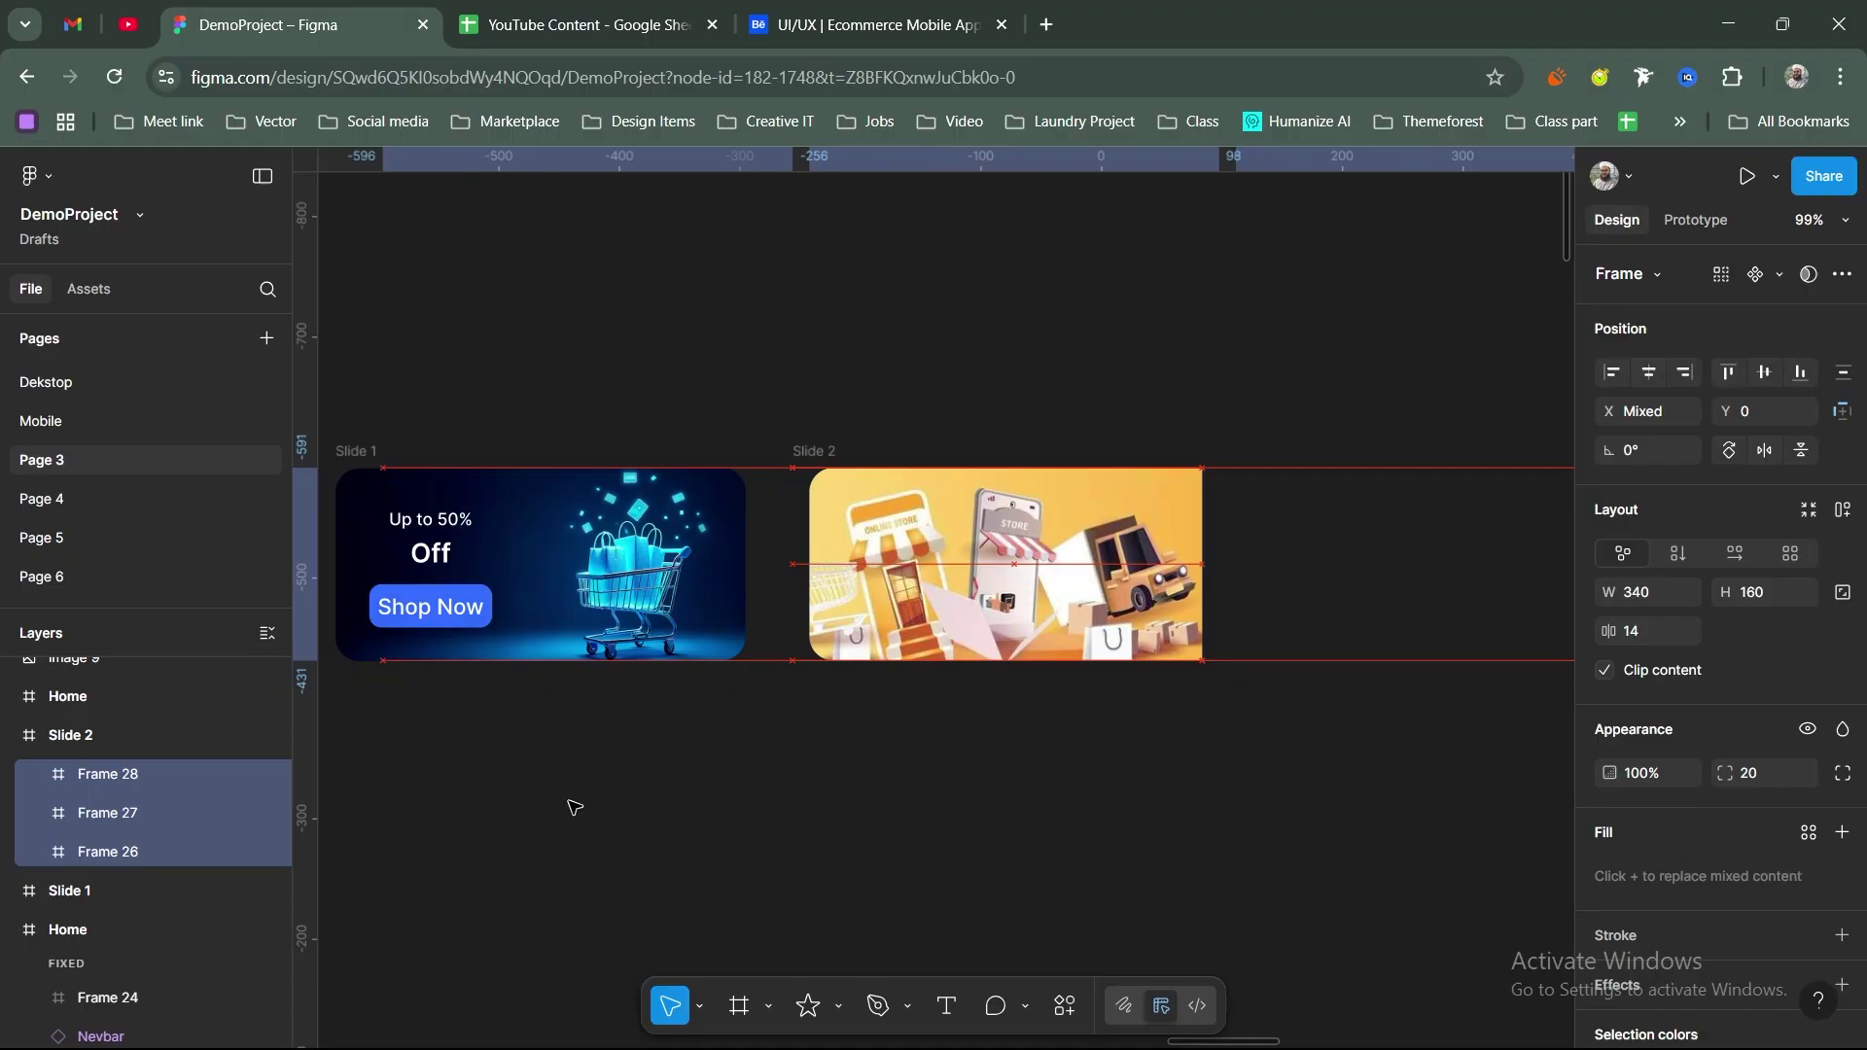
# Step: Align the yellow online-store banner flush with the edges of Slide 2, moving all three banners together
pyautogui.keyDown('ctrl'); pyautogui.scroll(5, 839, 544); pyautogui.keyUp('ctrl')
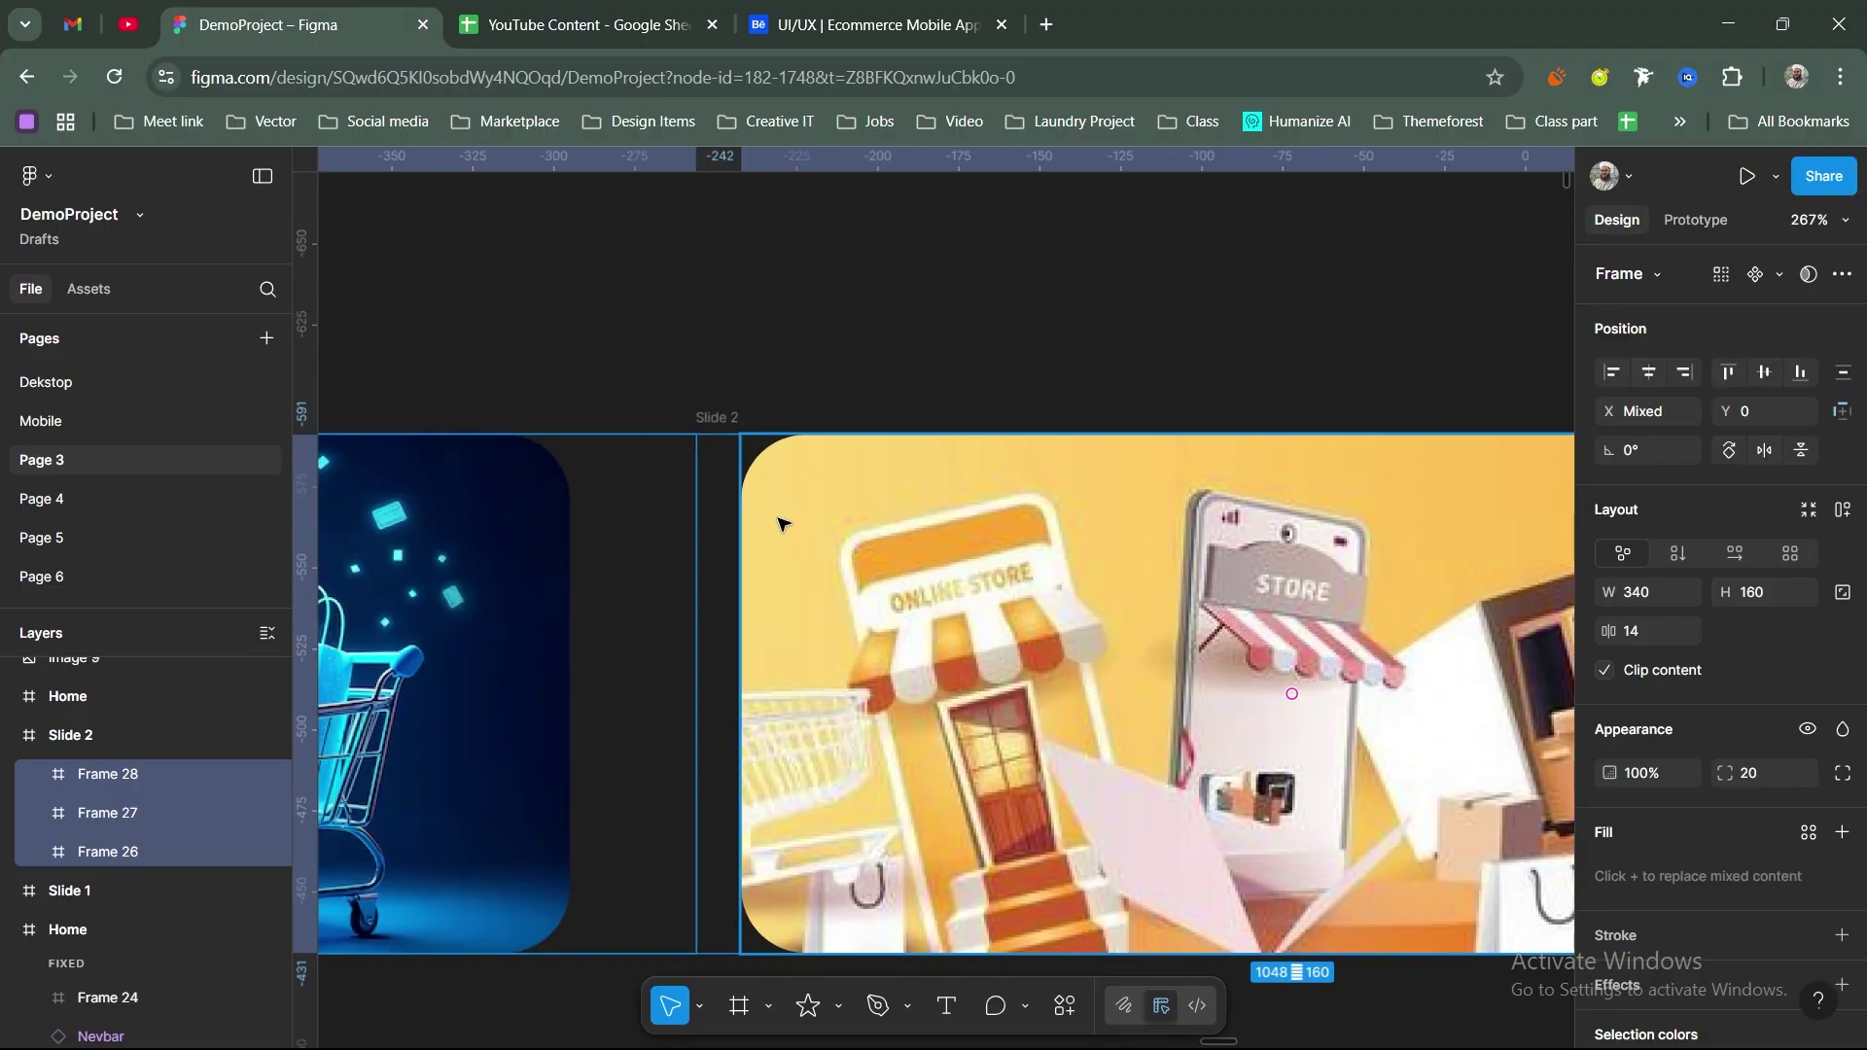
pyautogui.moveTo(767, 521); pyautogui.dragTo(739, 526)
pyautogui.keyDown('ctrl'); pyautogui.scroll(-4, 807, 515); pyautogui.keyUp('ctrl')
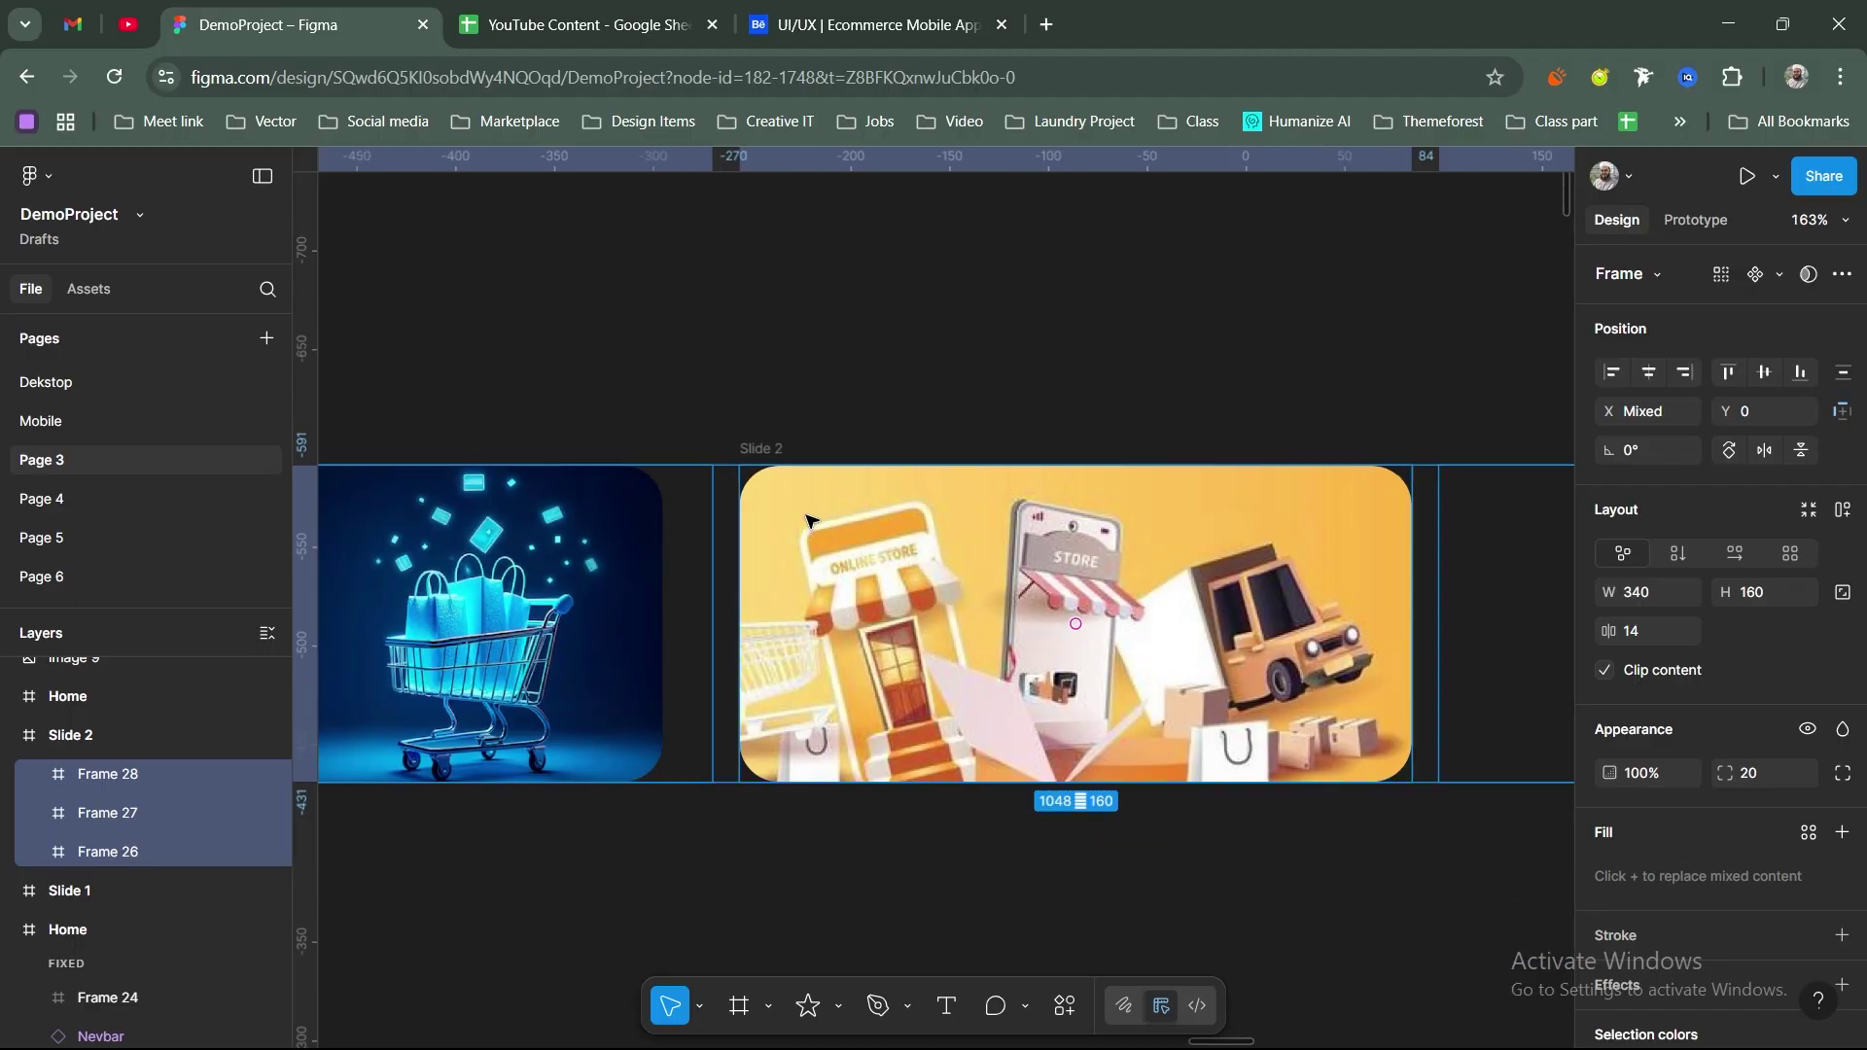
pyautogui.click(789, 418)
pyautogui.scroll(-5, 784, 407)
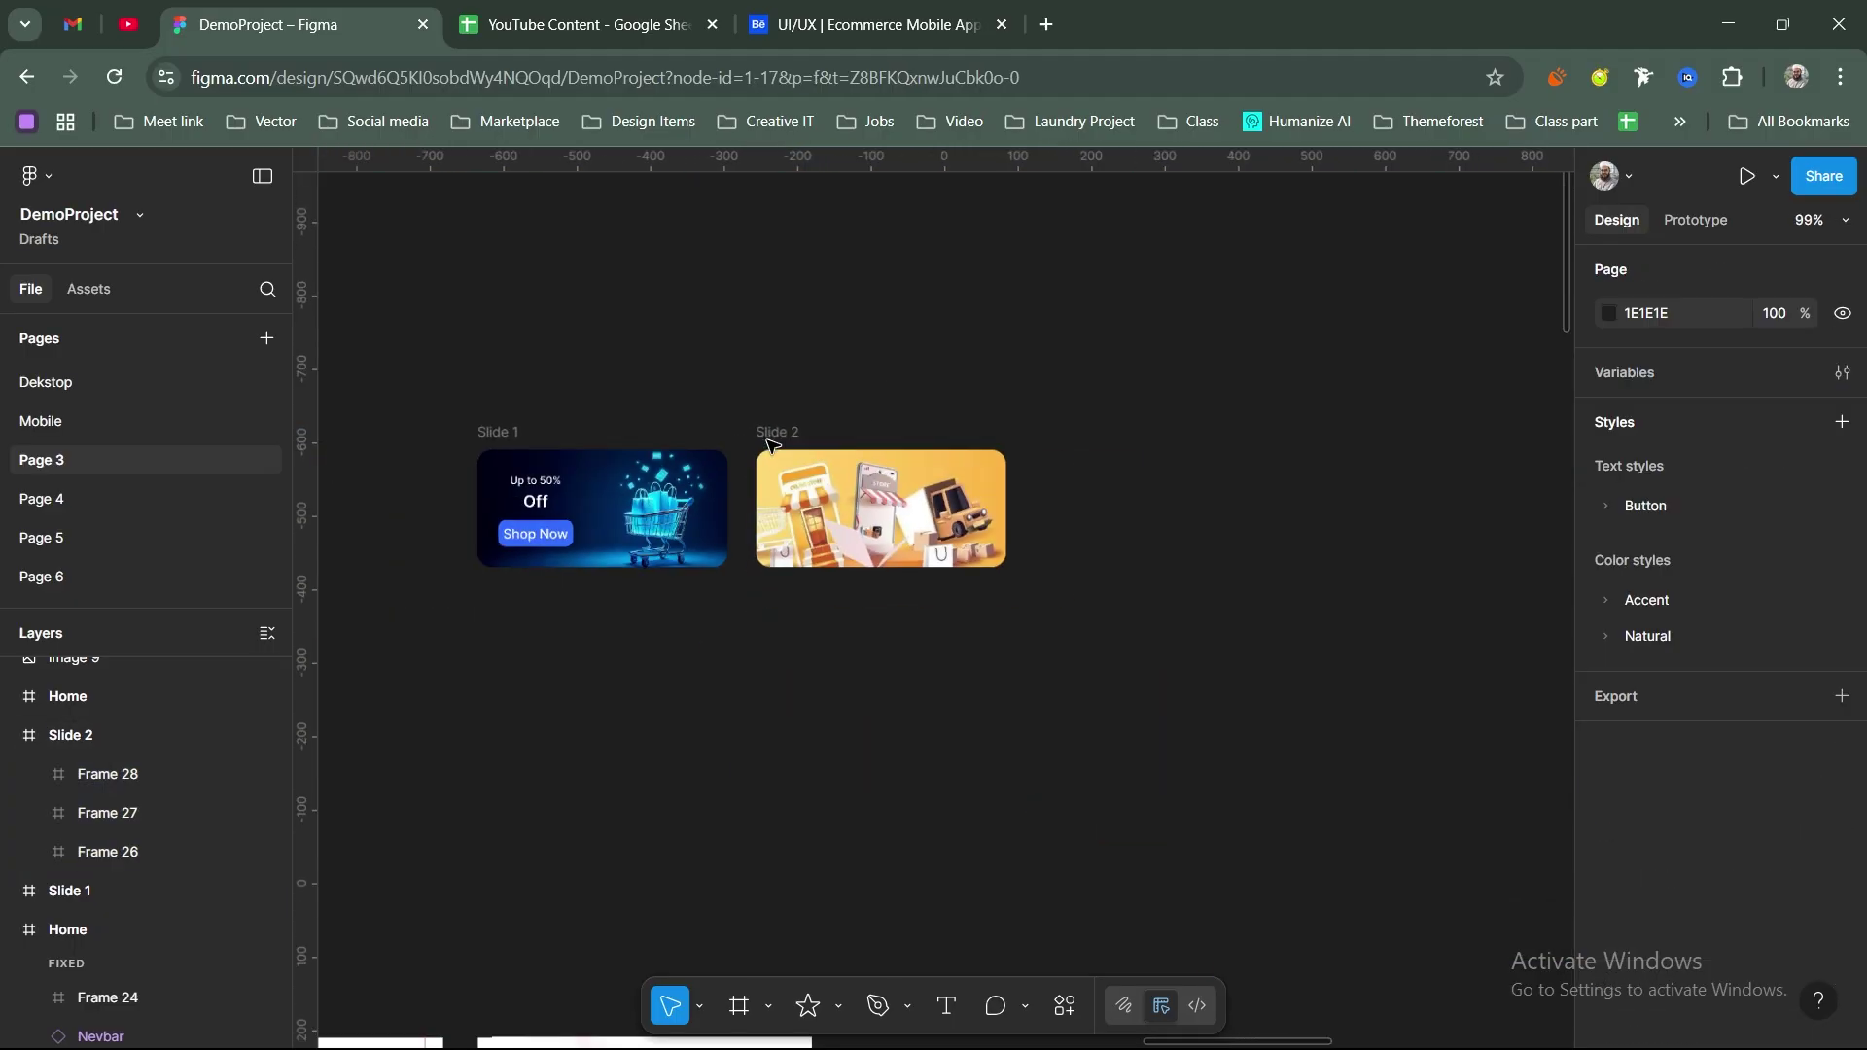
# Step: Move Slide 2 up to Y -803 and toggle its content clipping off and on to show the hidden banners
pyautogui.moveTo(784, 431); pyautogui.dragTo(784, 275)
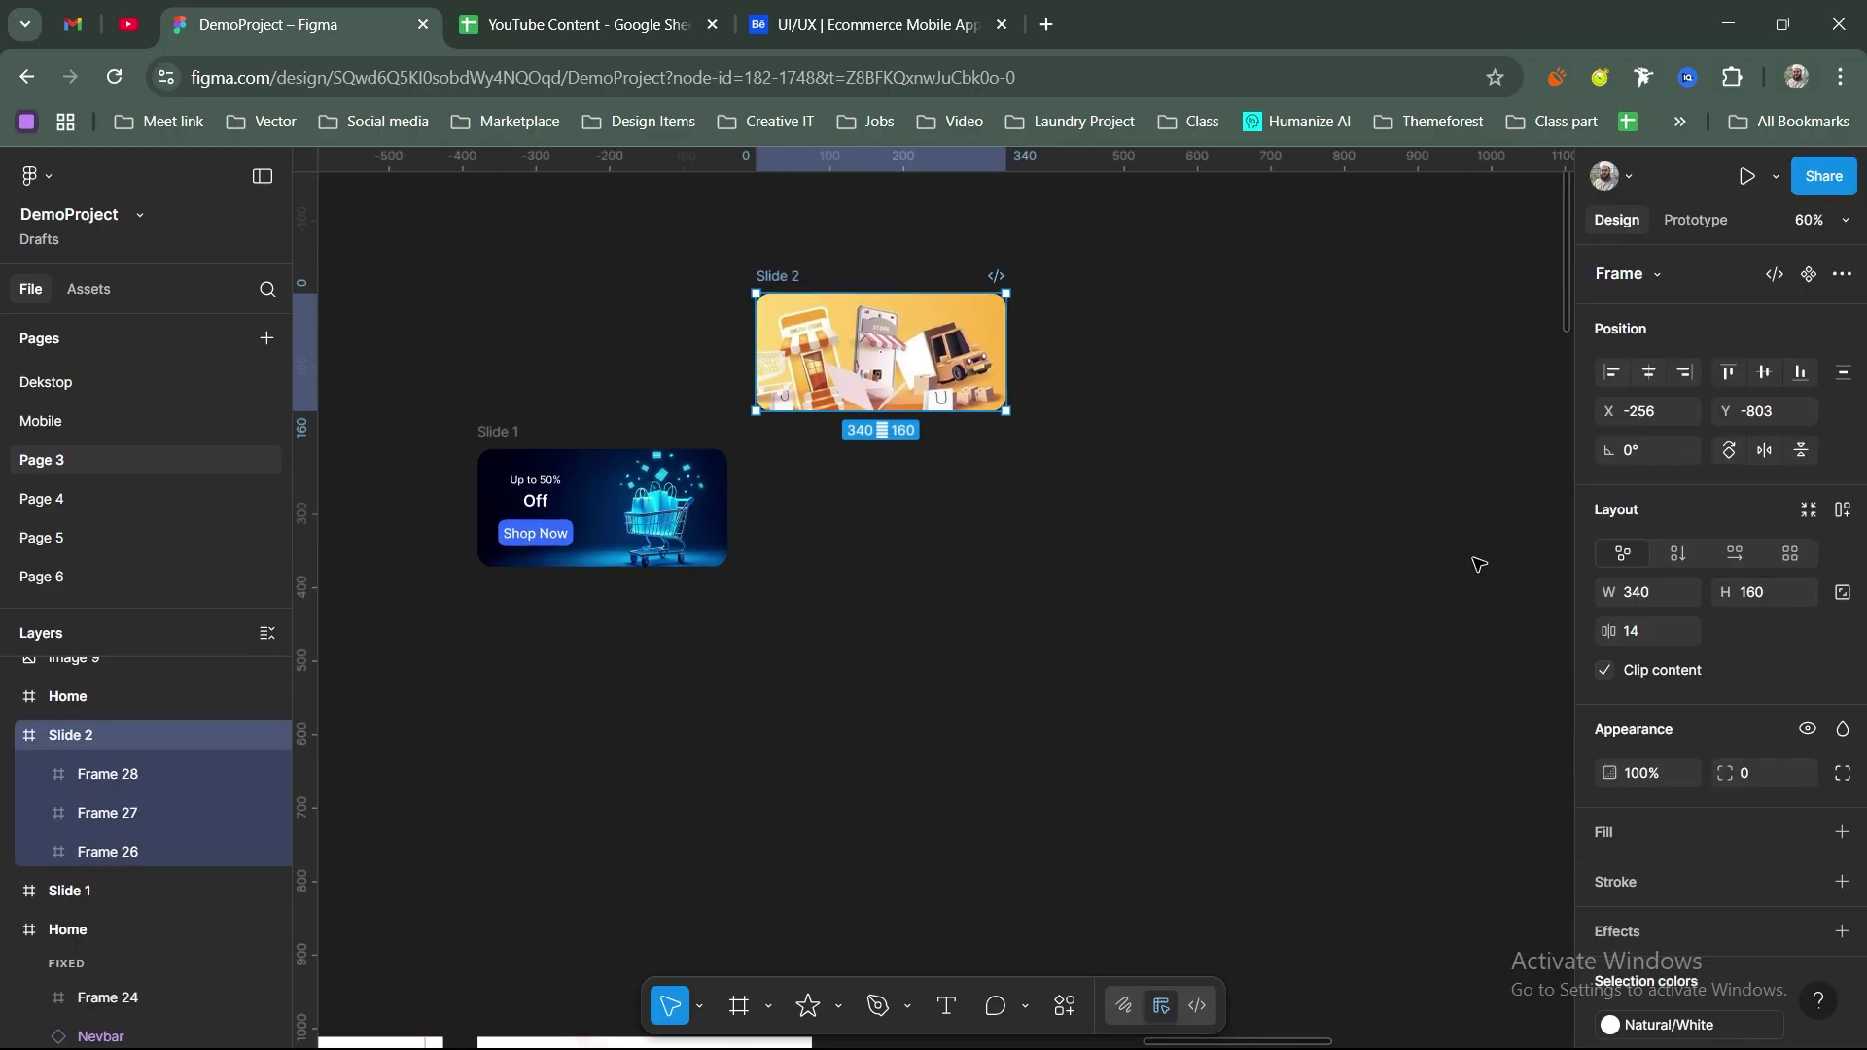
pyautogui.click(1605, 672)
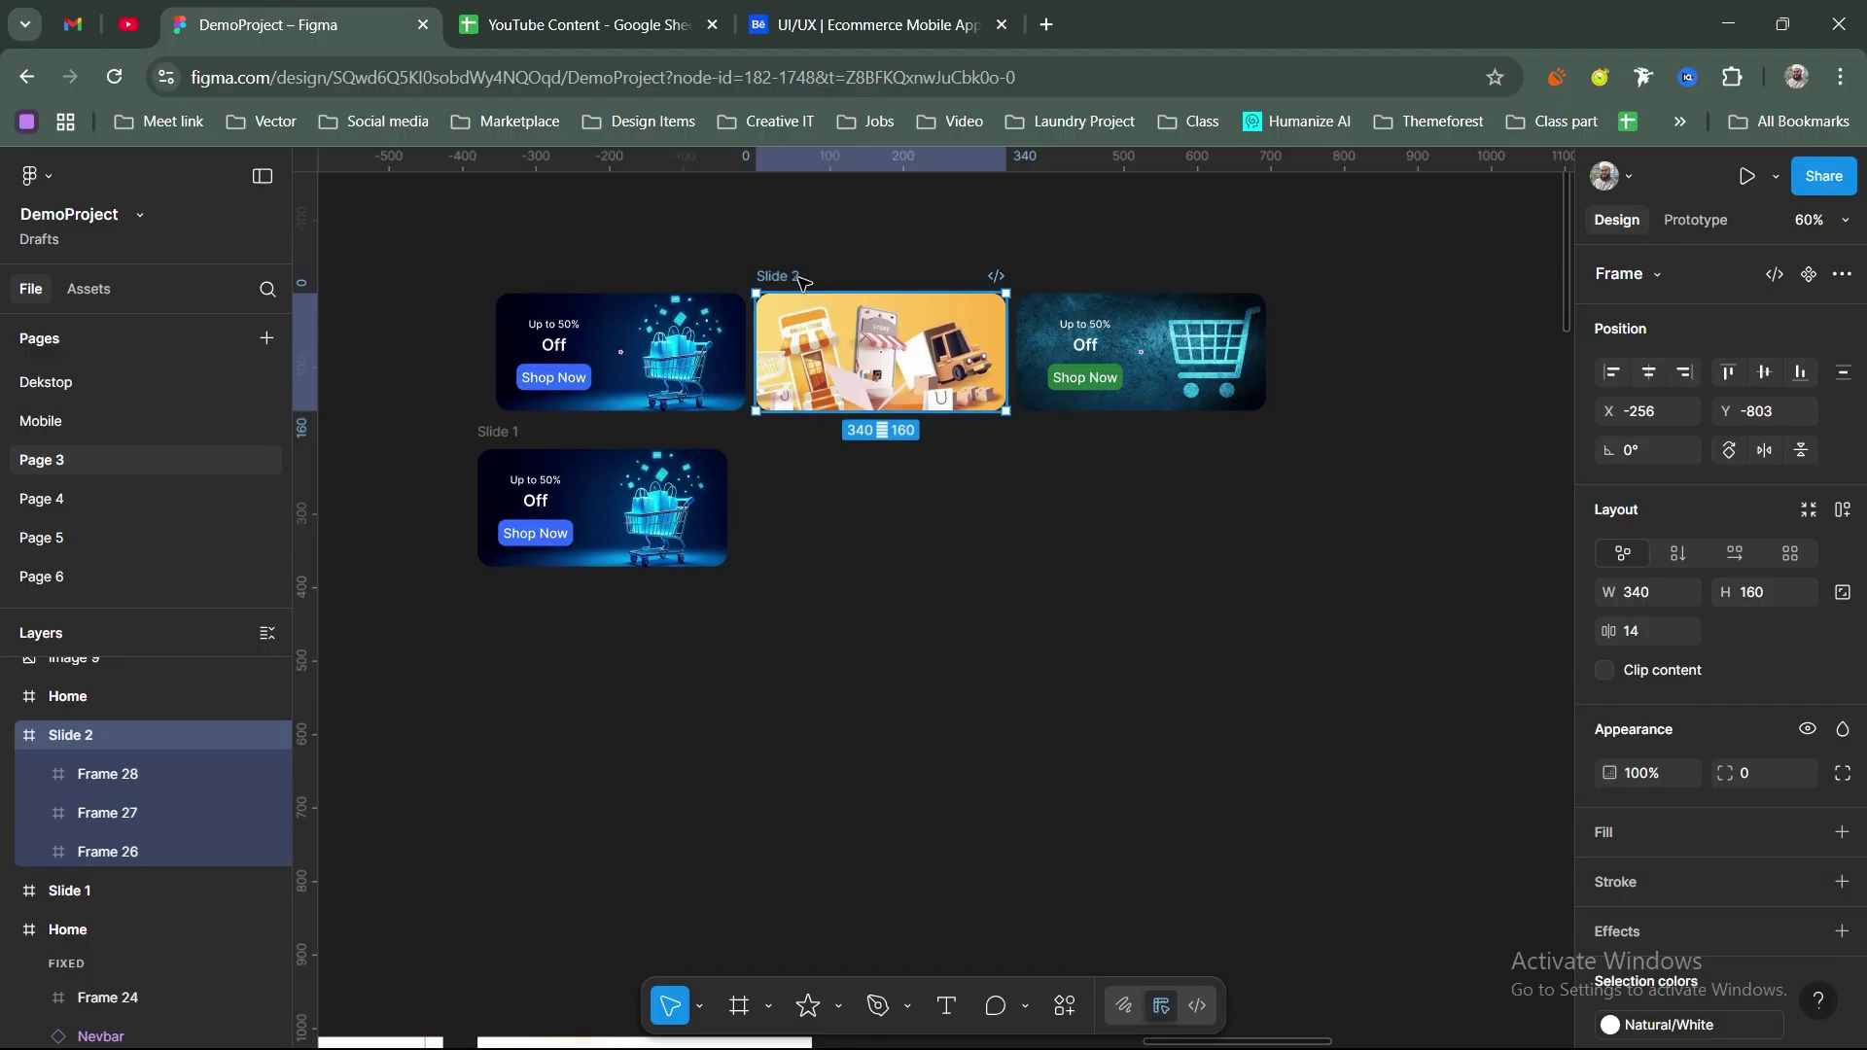
pyautogui.click(1605, 671)
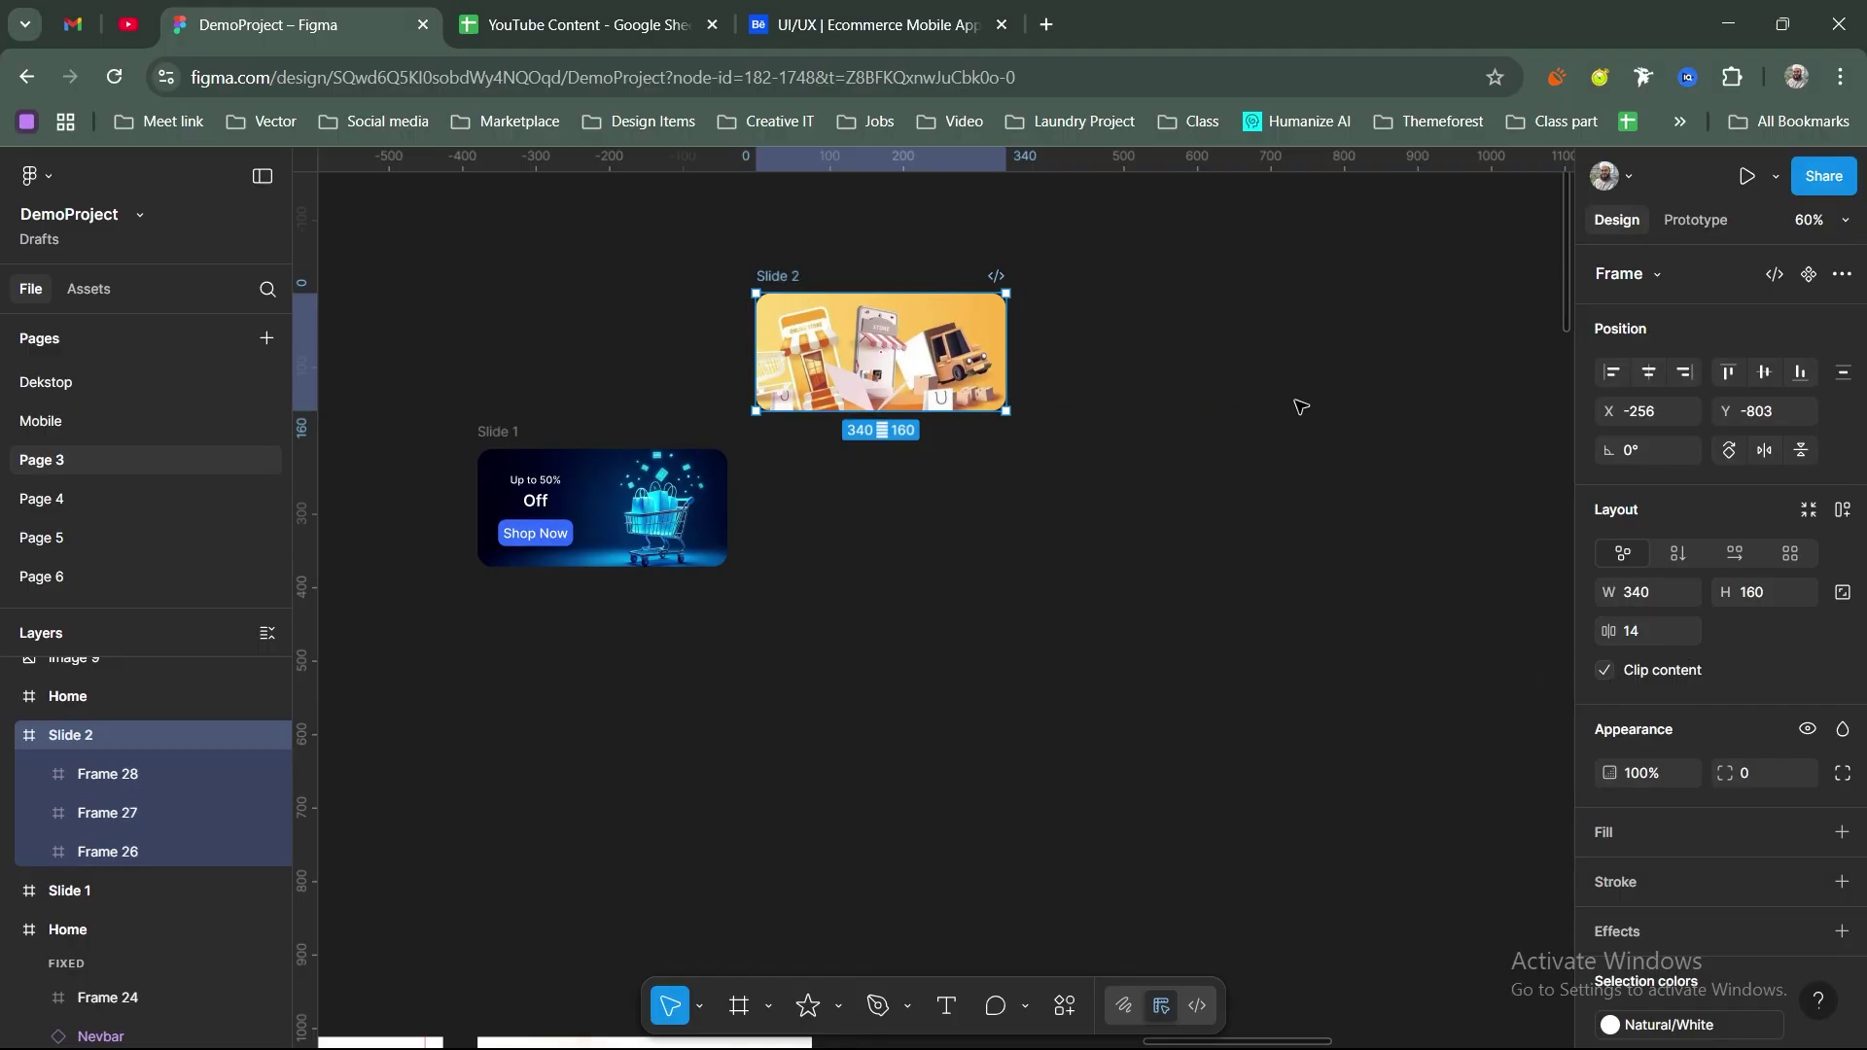
# Step: Return Slide 2 to Y -591 and place a copy of it in the same row at X 123
pyautogui.moveTo(770, 283); pyautogui.dragTo(1090, 437)
pyautogui.click(841, 385)
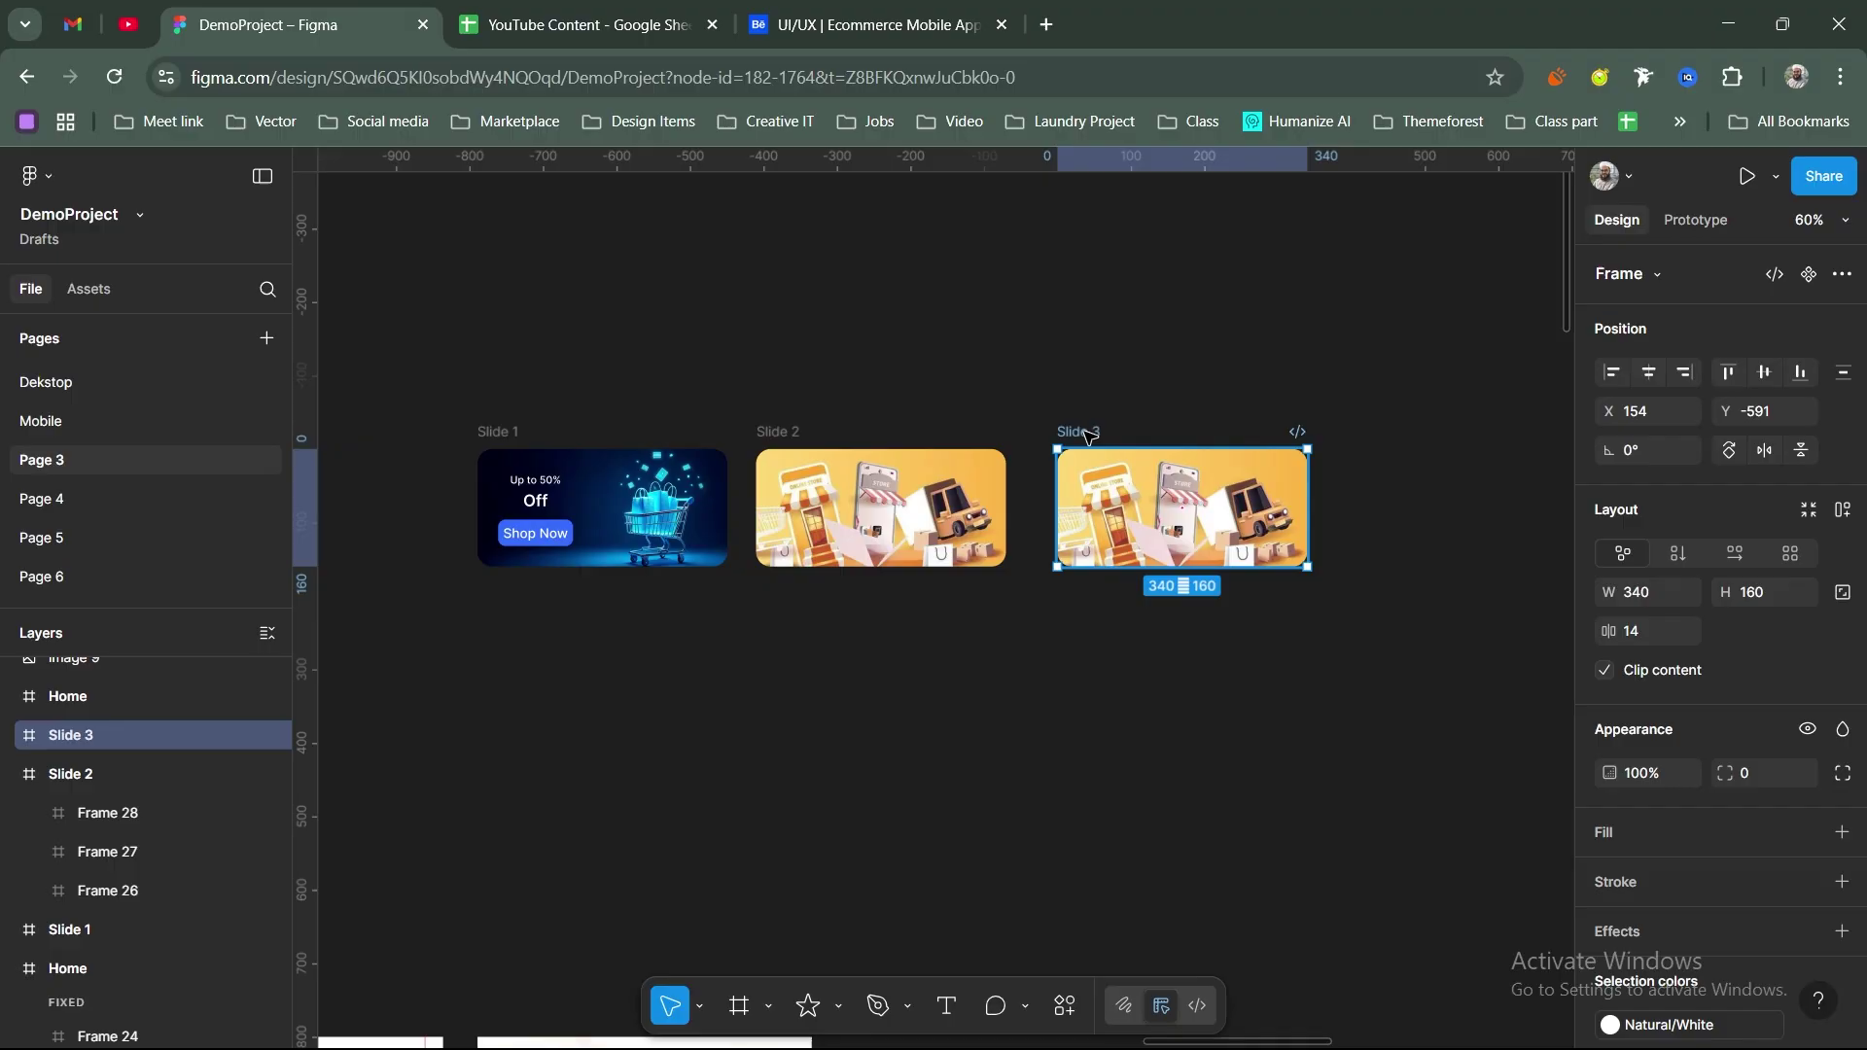
pyautogui.hotkey('shift', 'Left')
pyautogui.hotkey('shift', 'Left')
pyautogui.hotkey('shift', 'Left')
pyautogui.hotkey('shift', 'Left')
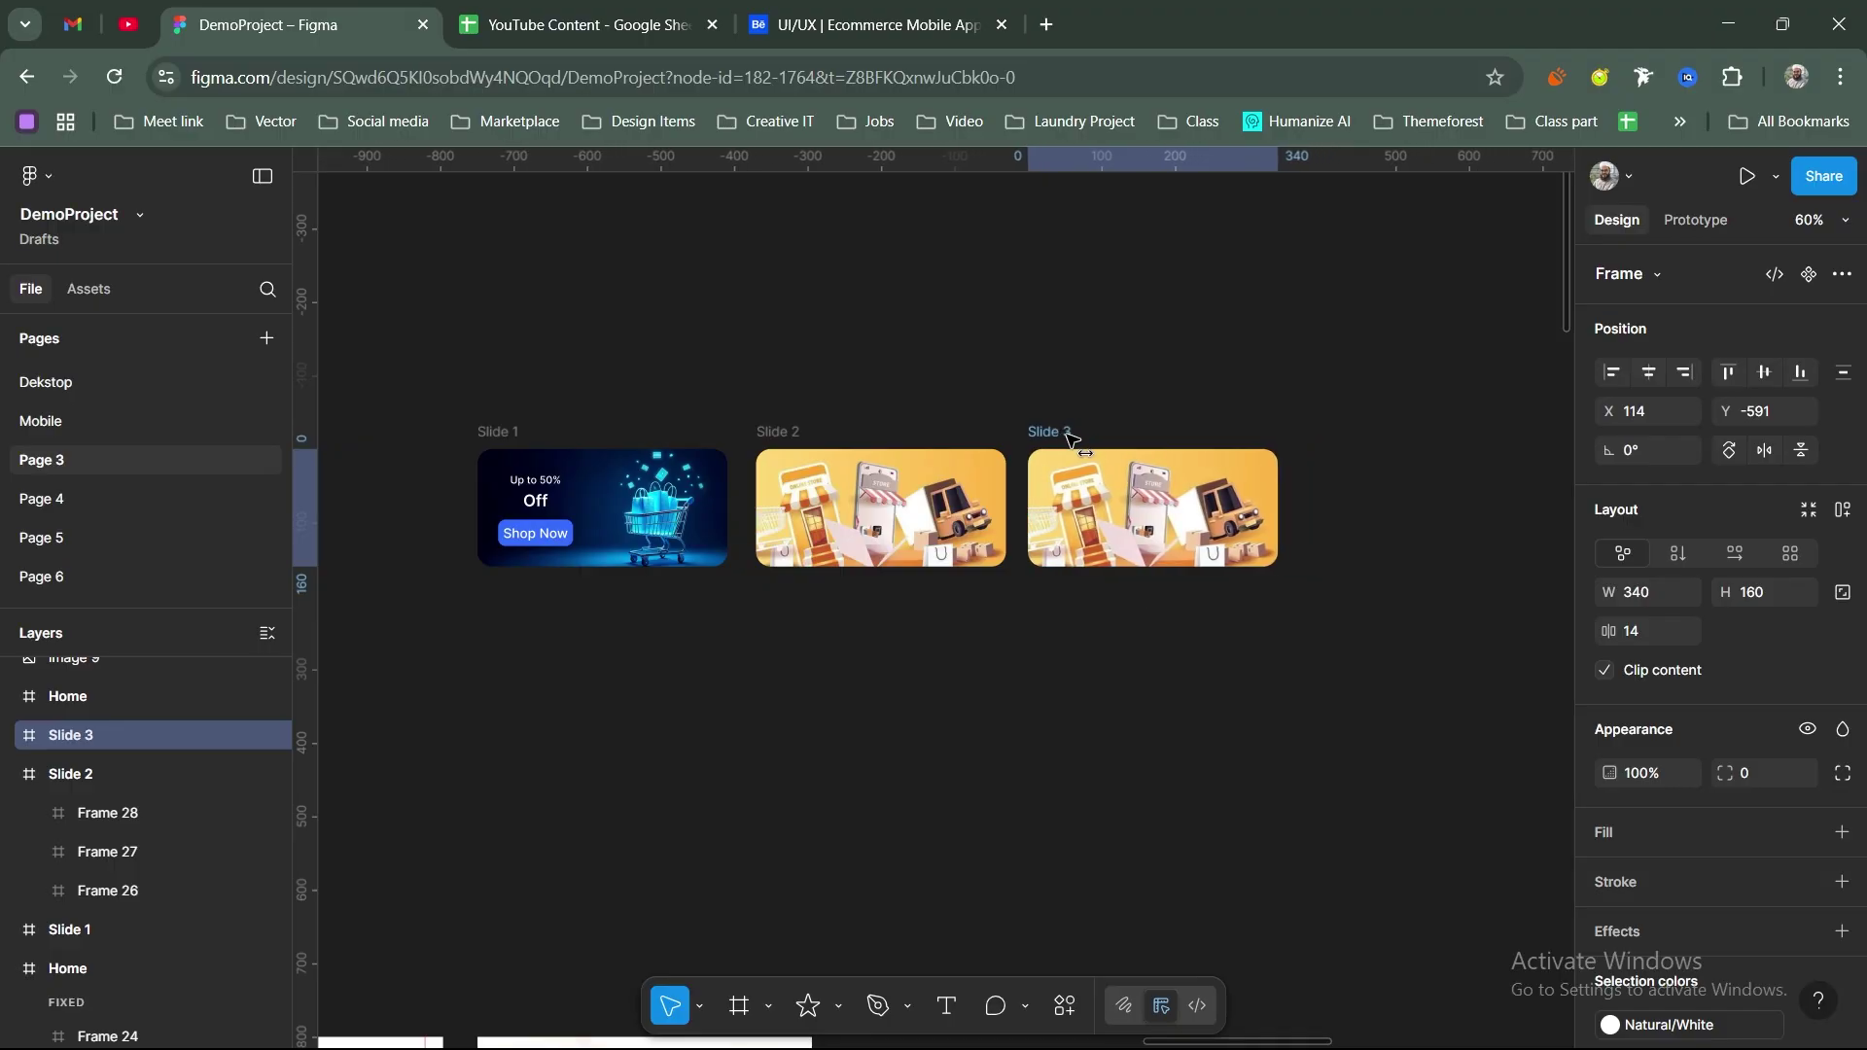
pyautogui.moveTo(1070, 435); pyautogui.dragTo(1074, 434)
# Step: Shift the three banner frames inside Slide 3 together 340 px to the left, bringing the teal cart banner into the frame
pyautogui.click(10, 774)
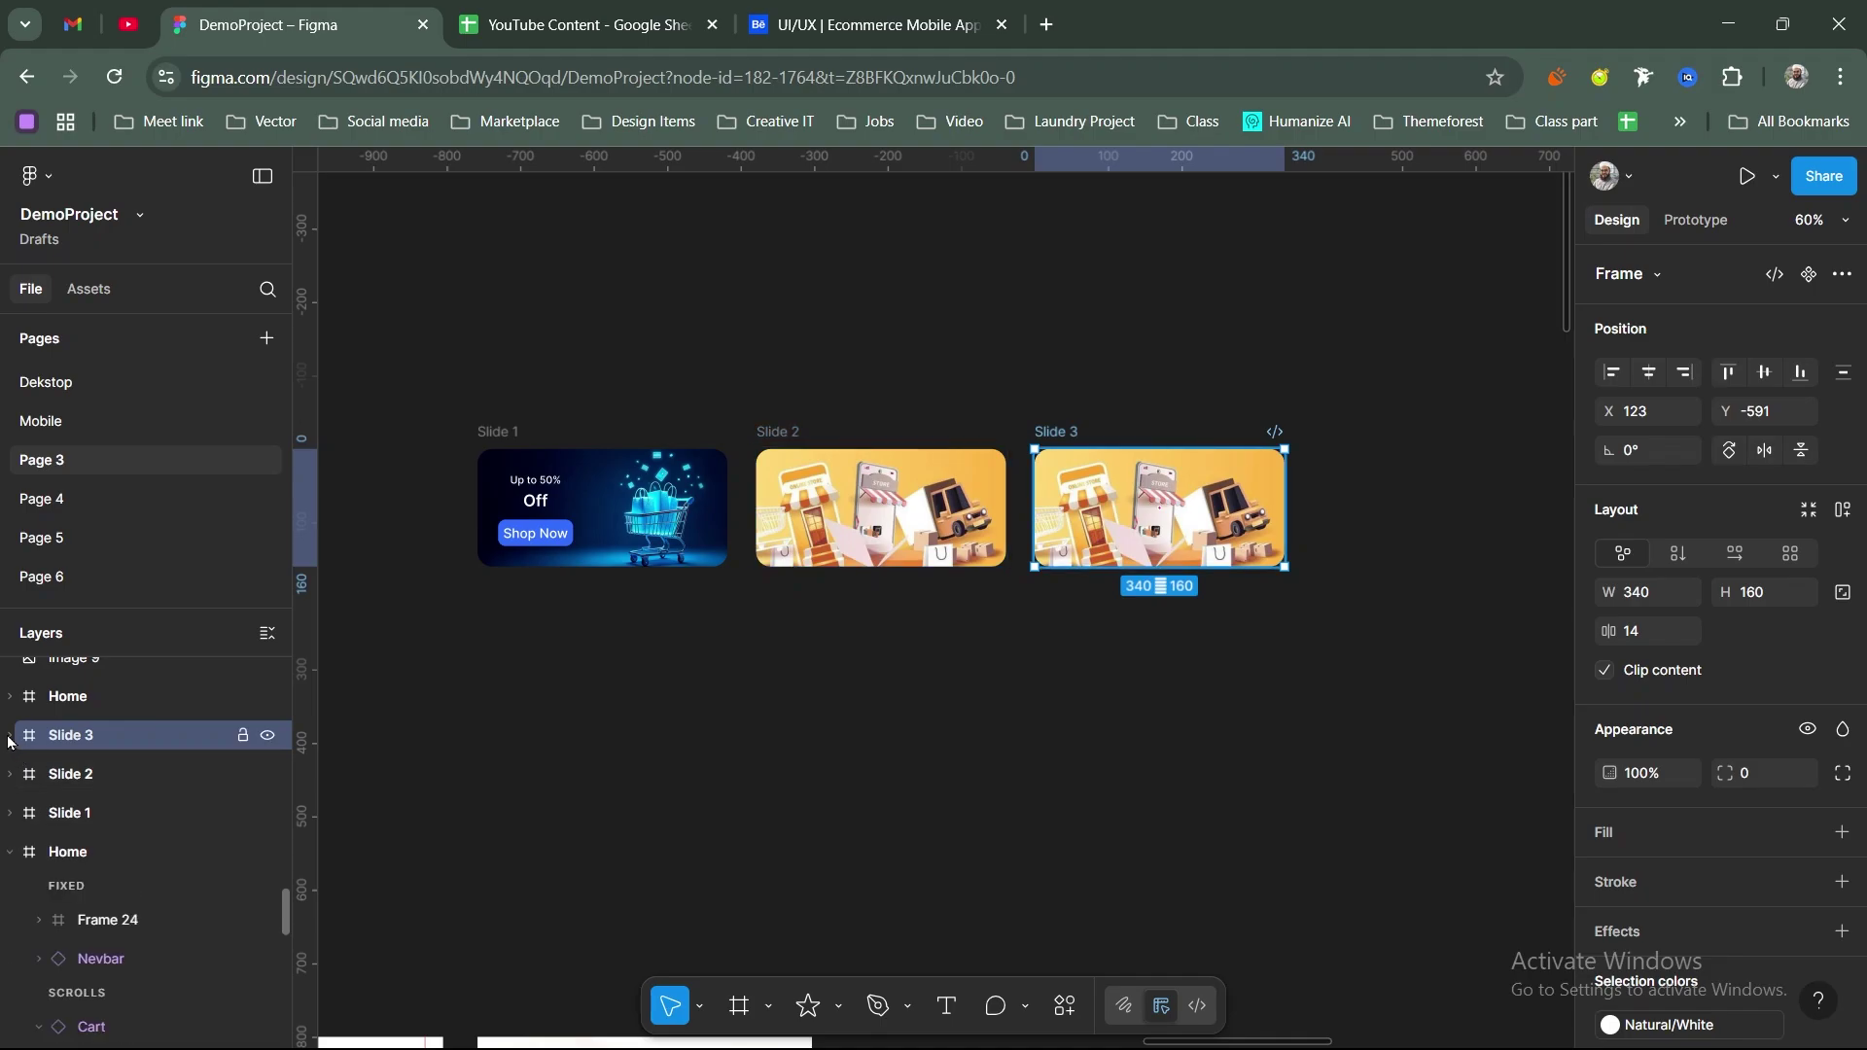
pyautogui.click(10, 735)
pyautogui.click(122, 775)
pyautogui.keyDown('shift'); pyautogui.click(138, 851); pyautogui.keyUp('shift')
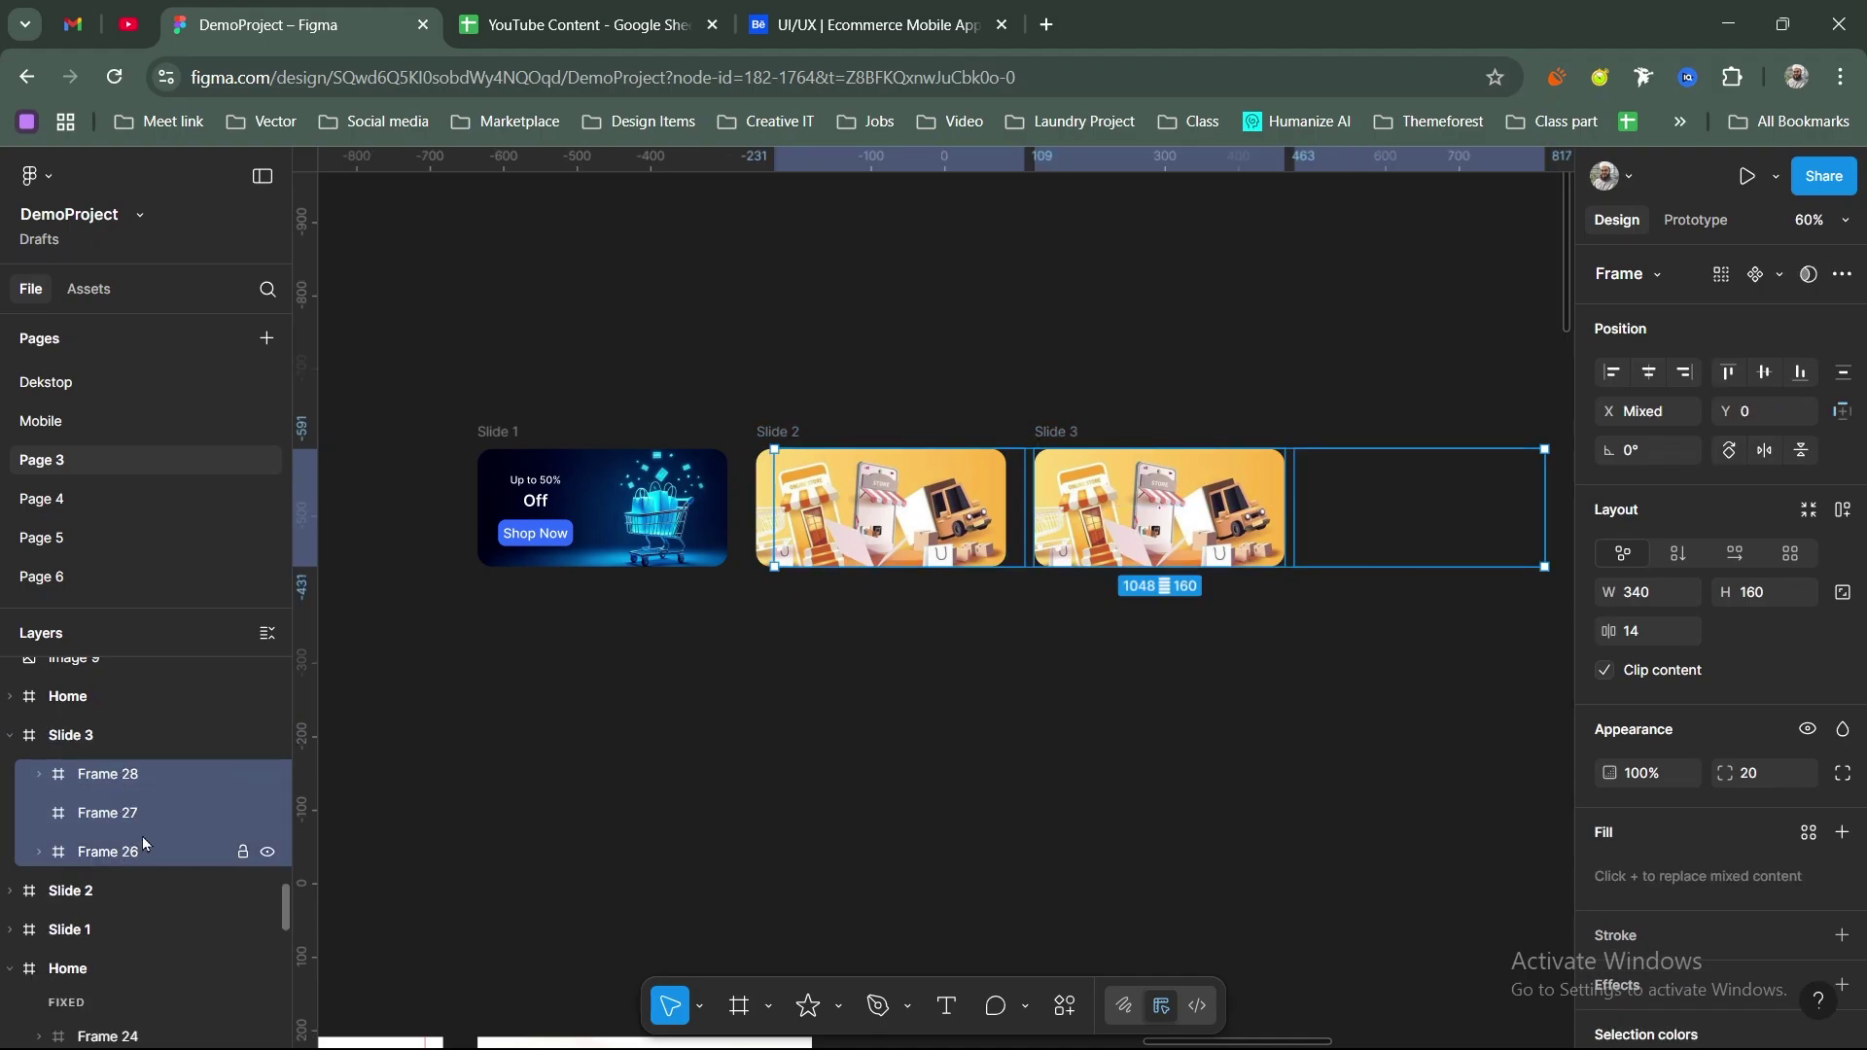
pyautogui.hotkey('shift', 'Left')
pyautogui.hotkey('shift', 'Left')
pyautogui.hotkey('shift', 'Left')
pyautogui.hotkey('shift', 'Left')
pyautogui.hotkey('shift', 'Left')
pyautogui.hotkey('shift', 'Left')
pyautogui.hotkey('shift', 'Left')
pyautogui.hotkey('shift', 'Left')
pyautogui.hotkey('shift', 'Left')
pyautogui.hotkey('shift', 'Left')
pyautogui.hotkey('shift', 'Left')
pyautogui.hotkey('shift', 'Left')
pyautogui.hotkey('shift', 'Left')
pyautogui.hotkey('shift', 'Left')
pyautogui.hotkey('shift', 'Left')
pyautogui.hotkey('shift', 'Left')
pyautogui.hotkey('shift', 'Left')
pyautogui.hotkey('shift', 'Left')
pyautogui.hotkey('shift', 'Left')
pyautogui.hotkey('shift', 'Left')
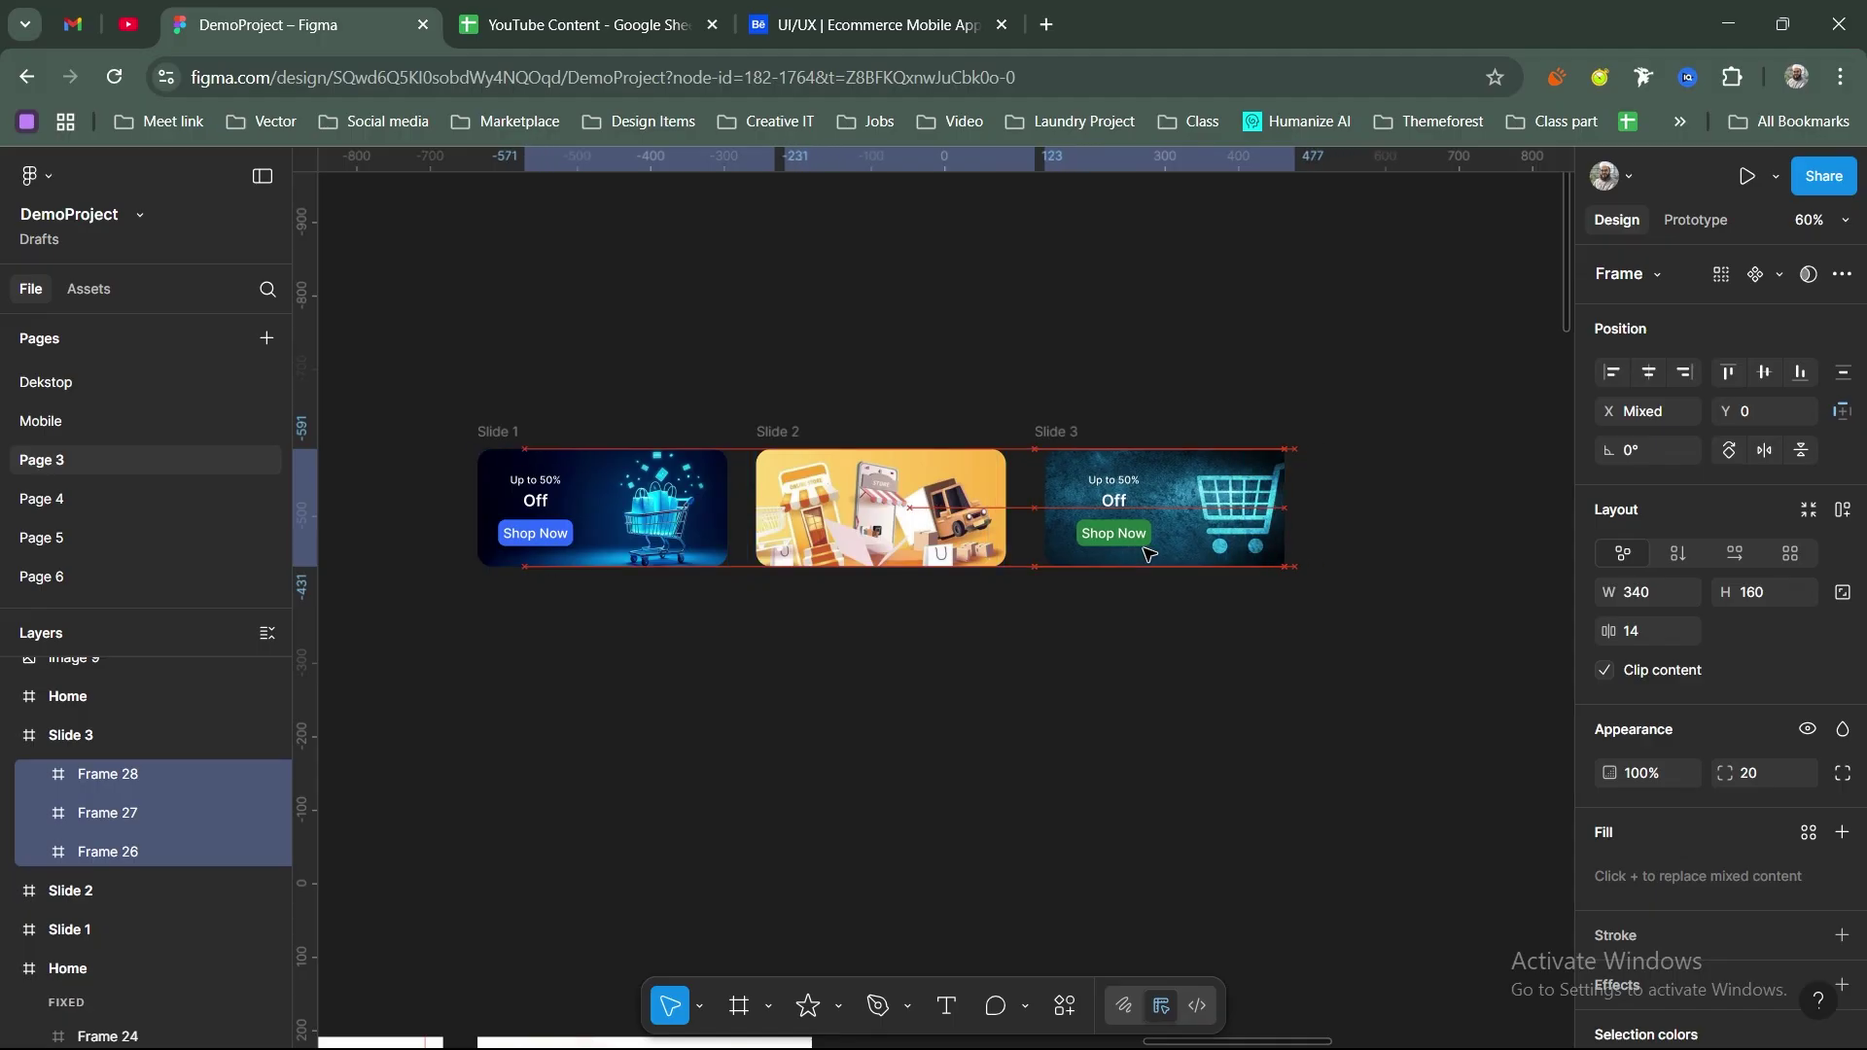
# Step: Align the teal cart banner flush with the edges of Slide 3, moving all three banners together
pyautogui.scroll(5, 1251, 537)
pyautogui.moveTo(1252, 536); pyautogui.dragTo(1228, 562)
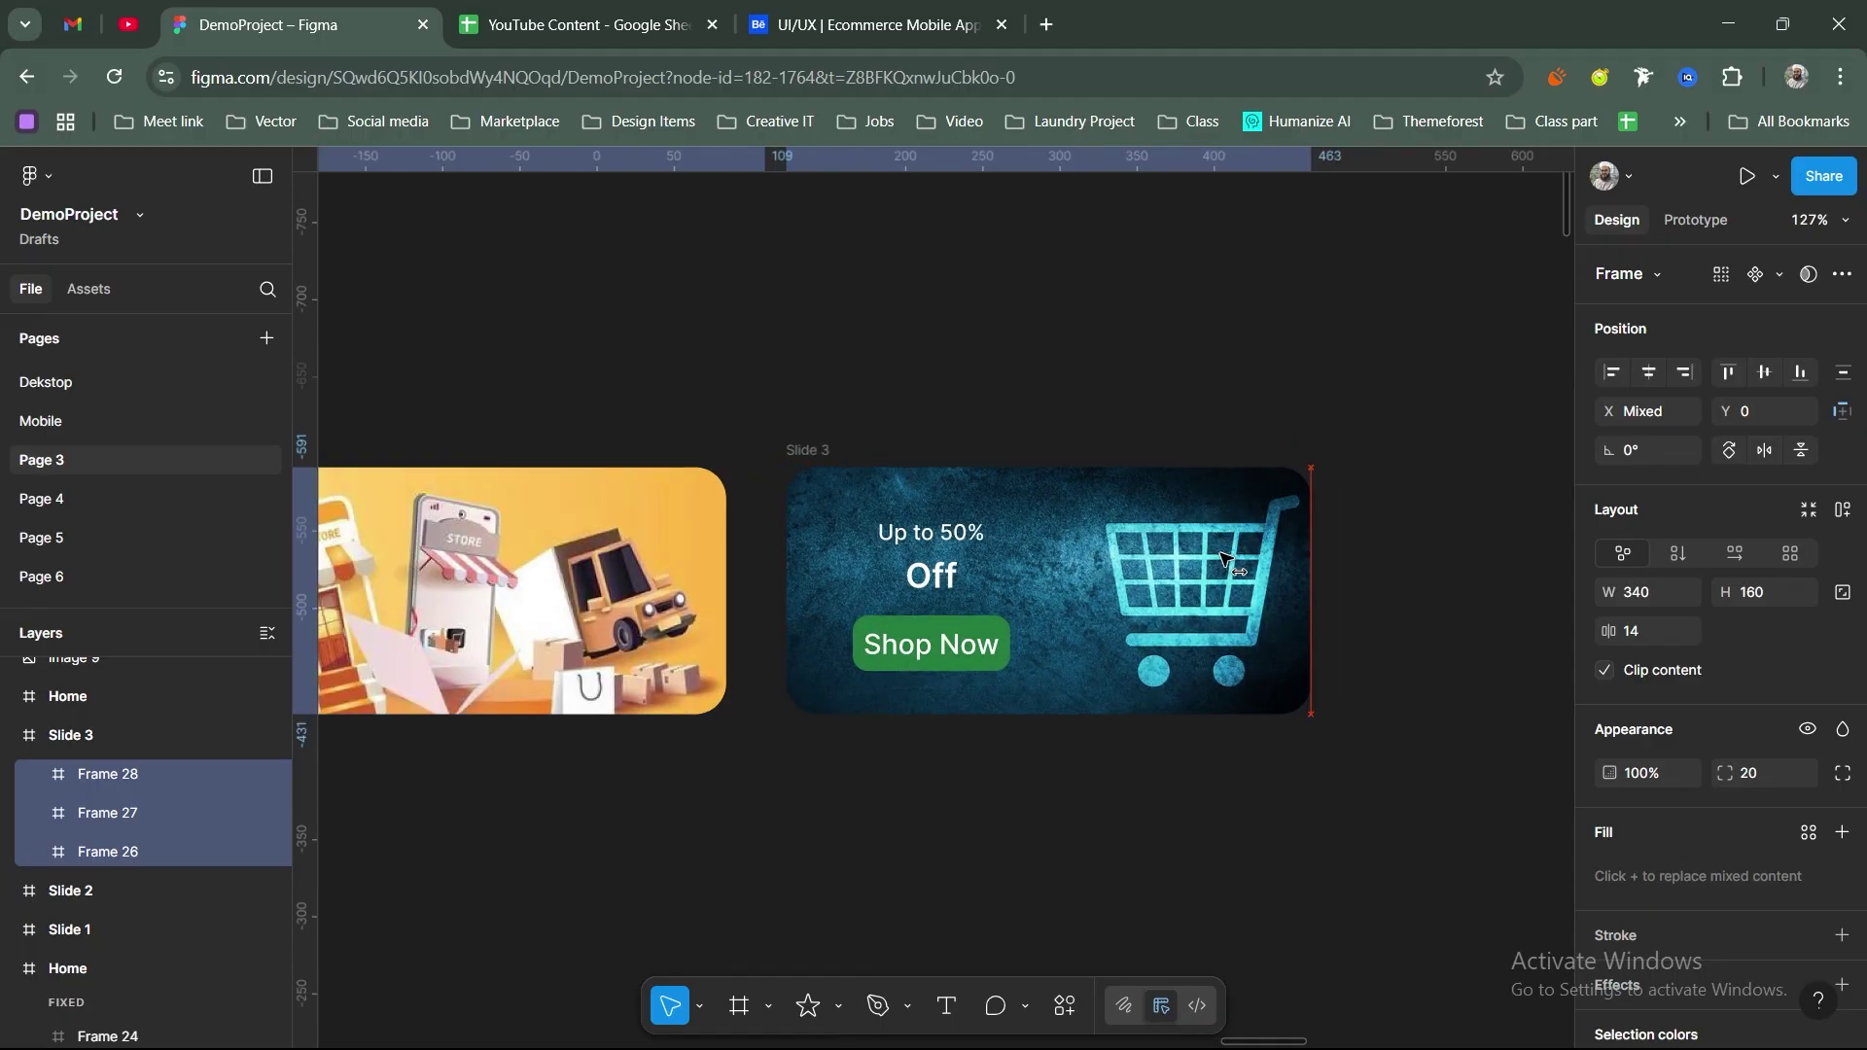
pyautogui.moveTo(1300, 494); pyautogui.dragTo(1312, 477)
pyautogui.click(1146, 403)
pyautogui.scroll(-5, 1163, 427)
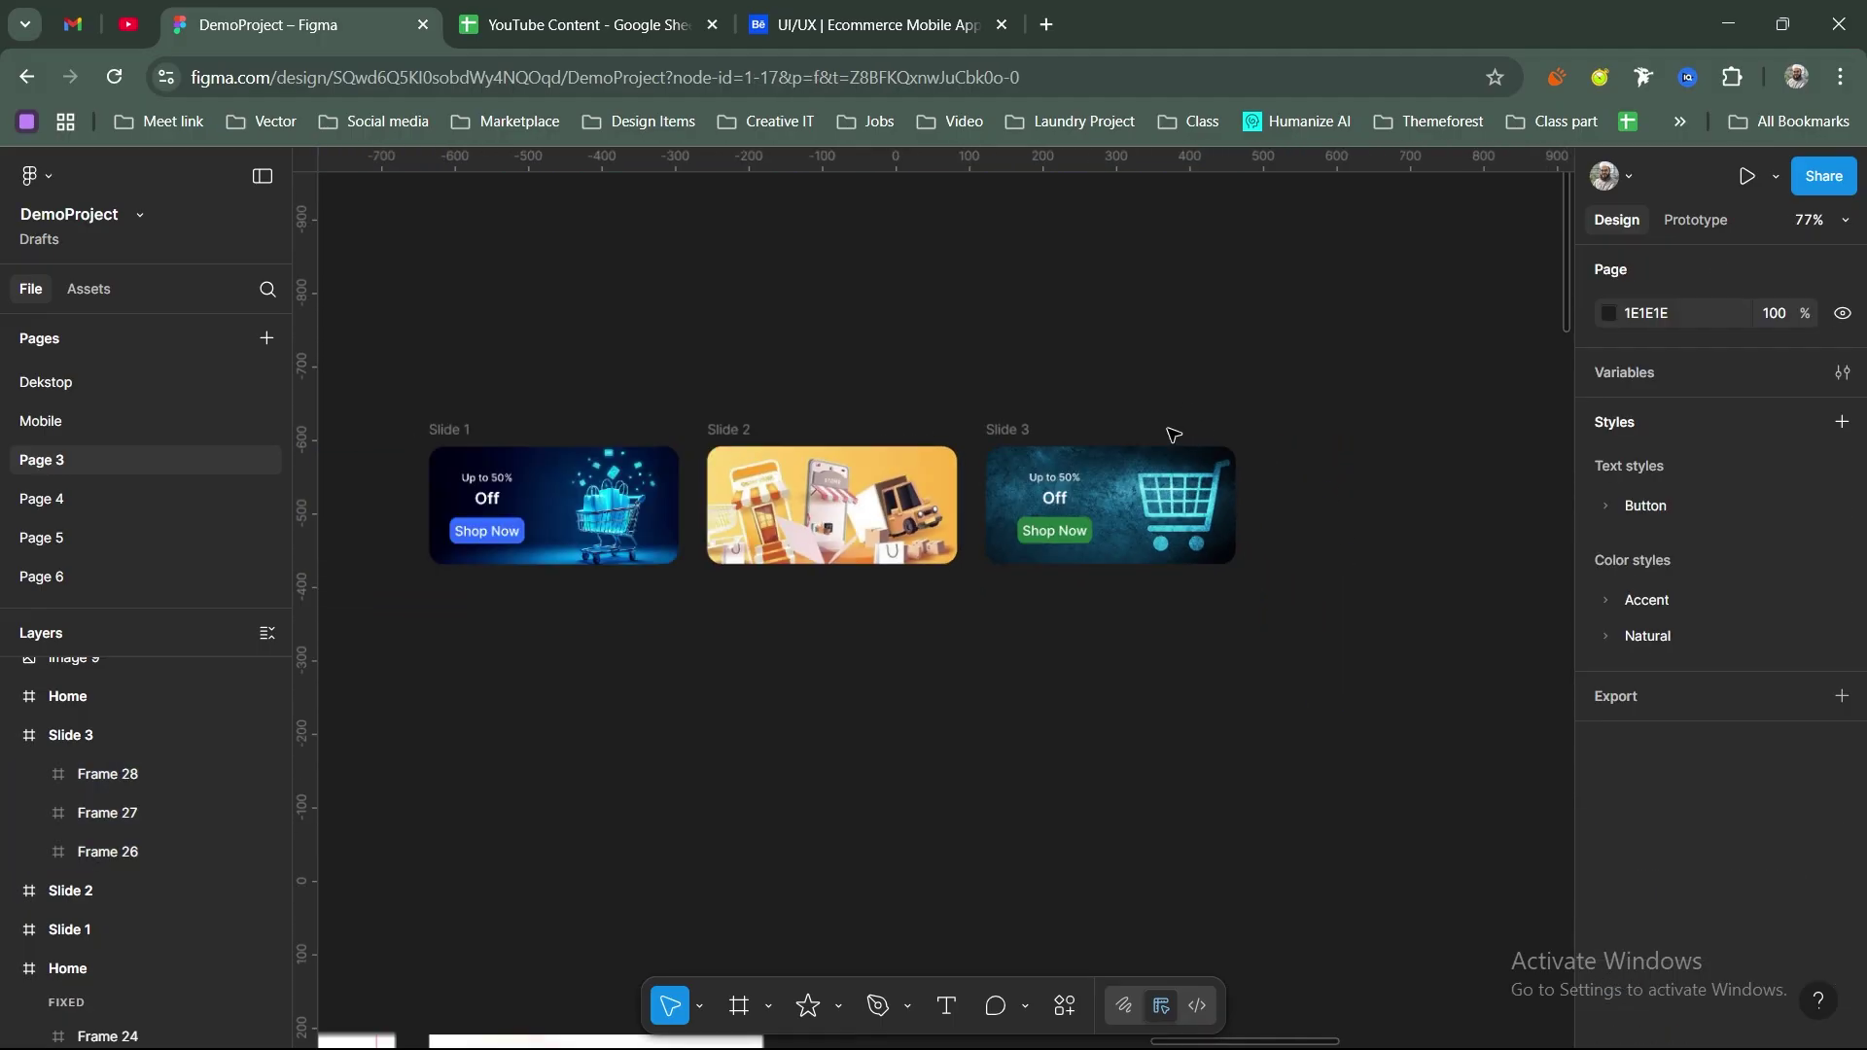
# Step: Stagger the slides by moving Slide 3 to Y -379 and Slide 1 to Y -761, then toggle content clipping off and on for all three
pyautogui.moveTo(1020, 439); pyautogui.dragTo(1021, 596)
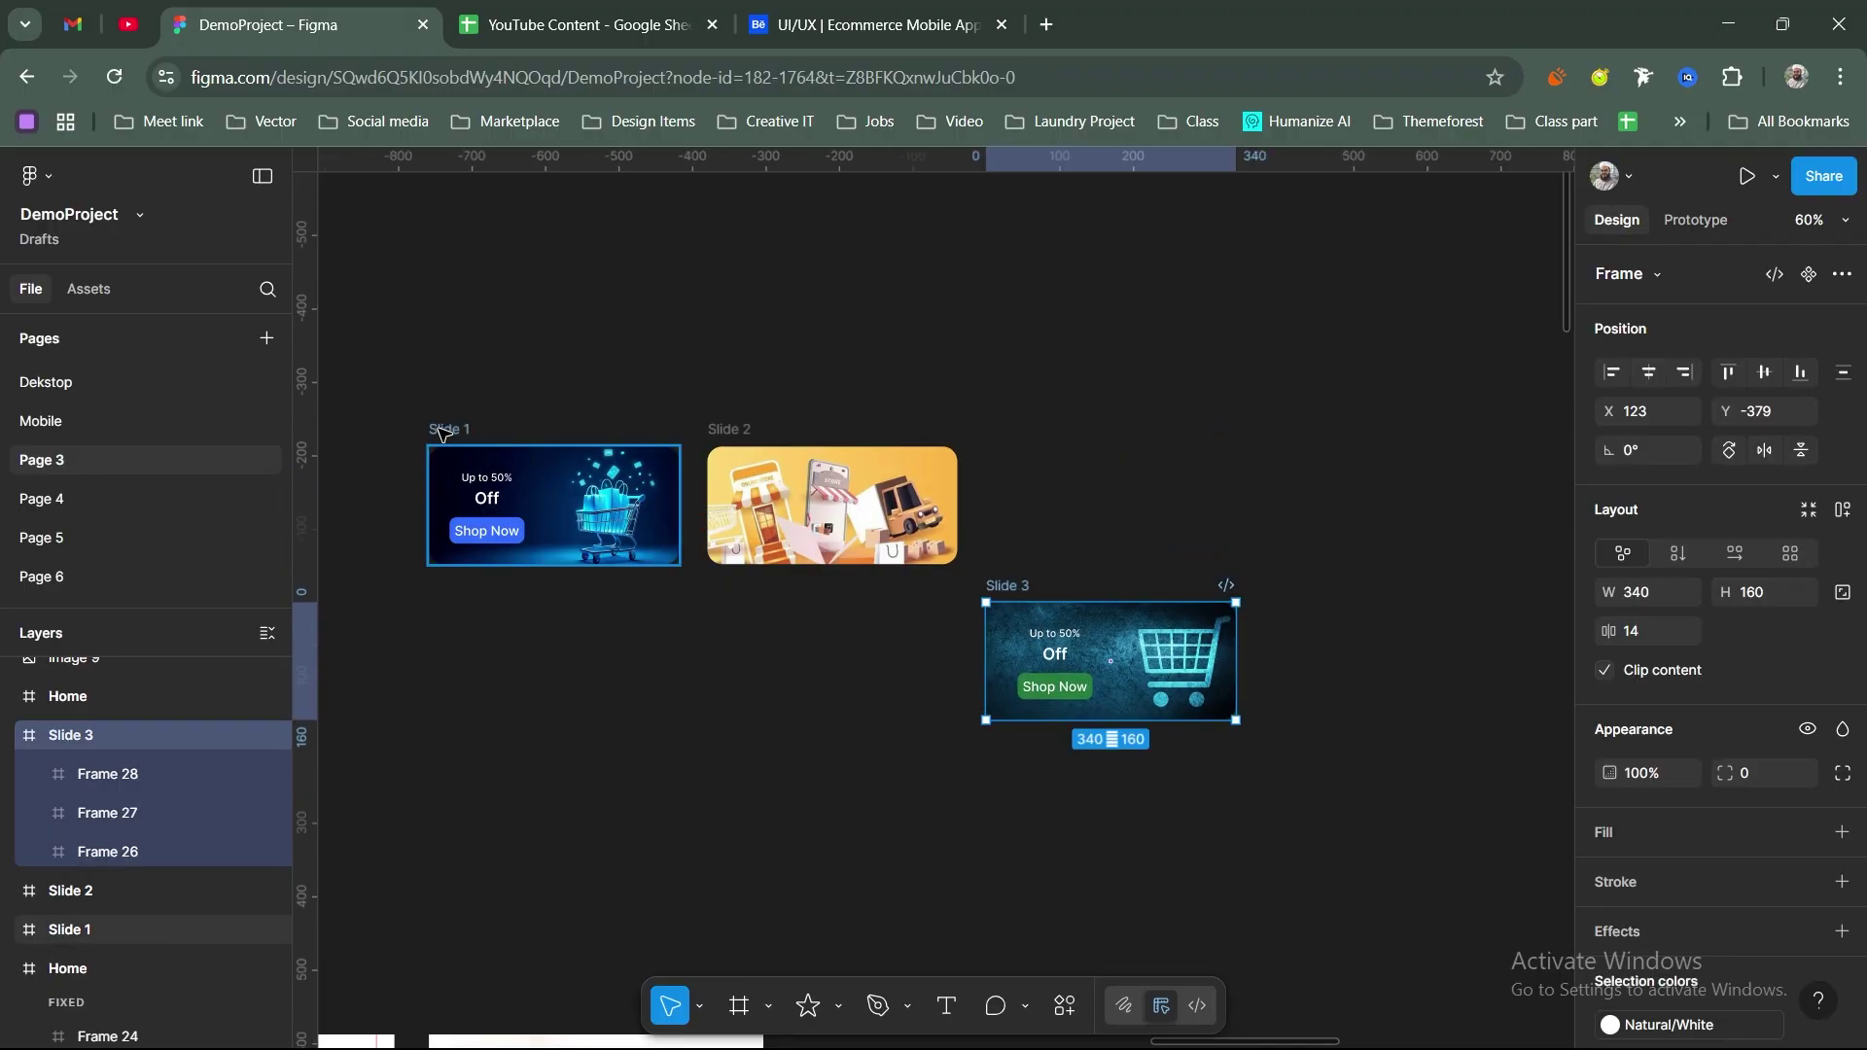
pyautogui.moveTo(442, 433); pyautogui.dragTo(476, 308)
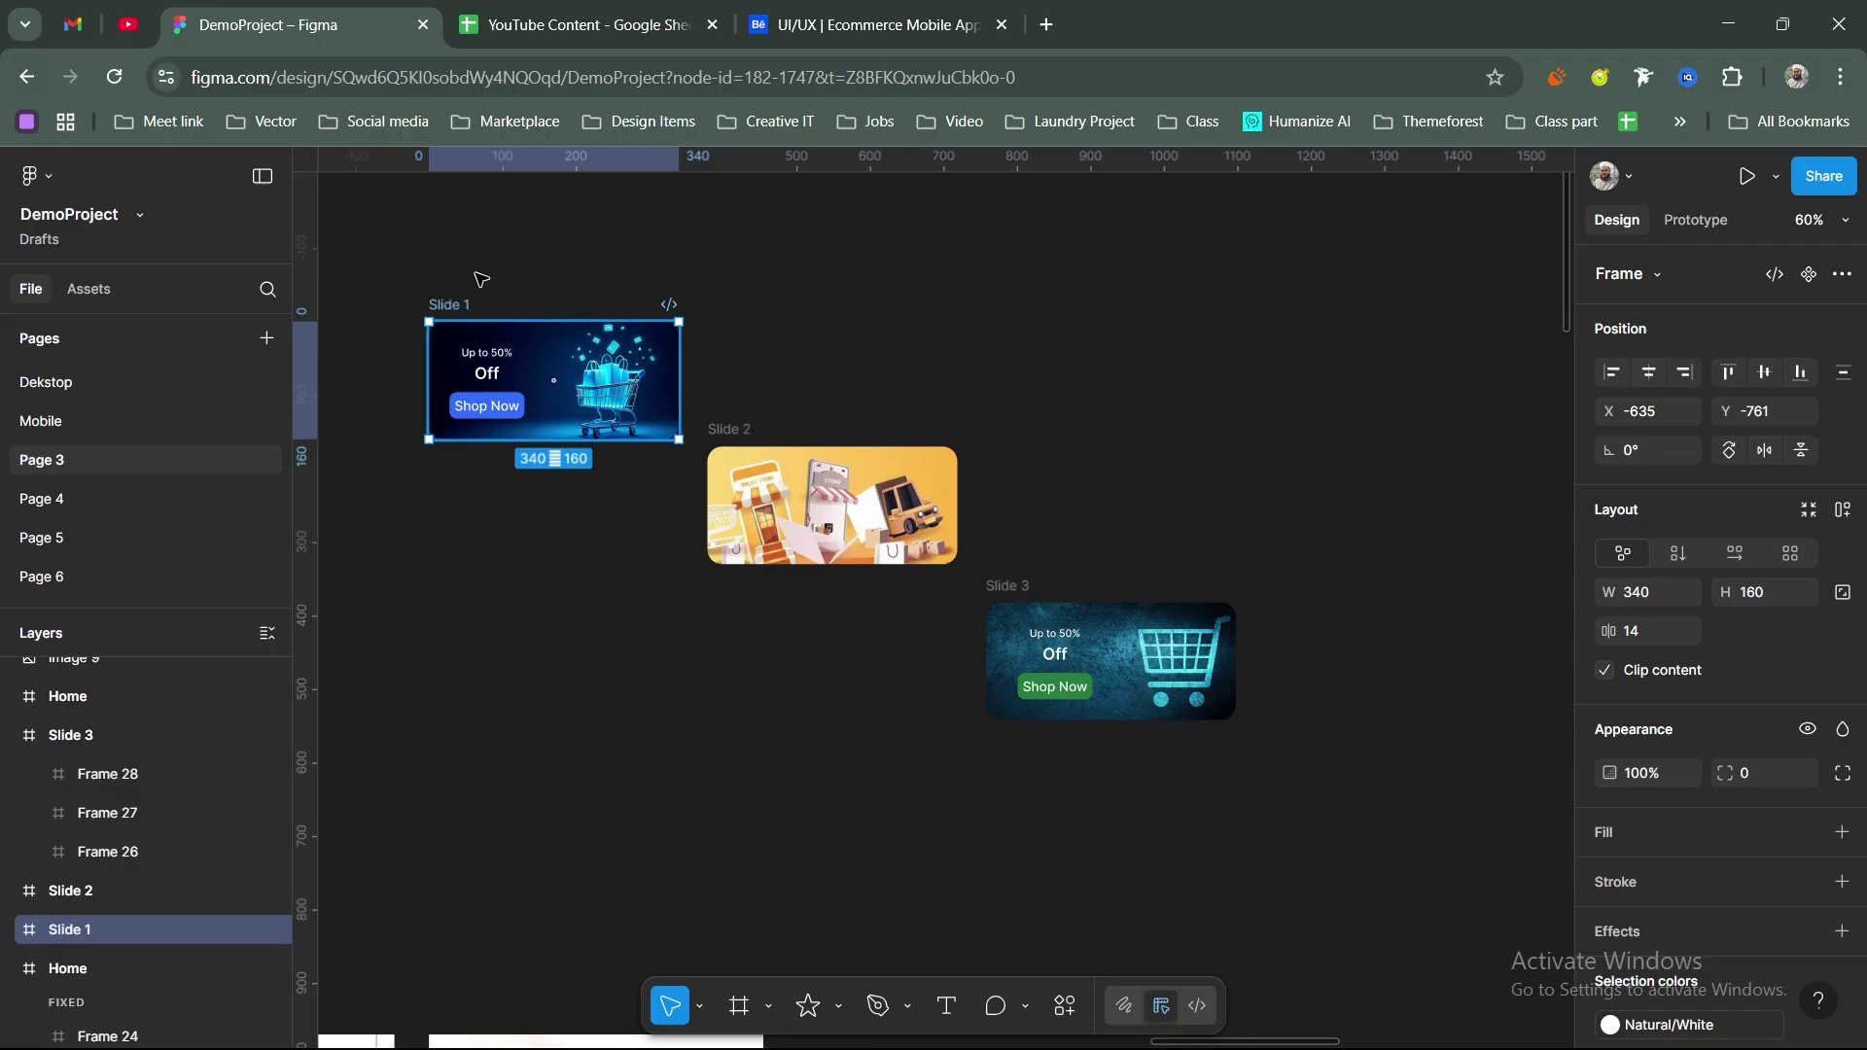
pyautogui.moveTo(440, 248); pyautogui.dragTo(1254, 796)
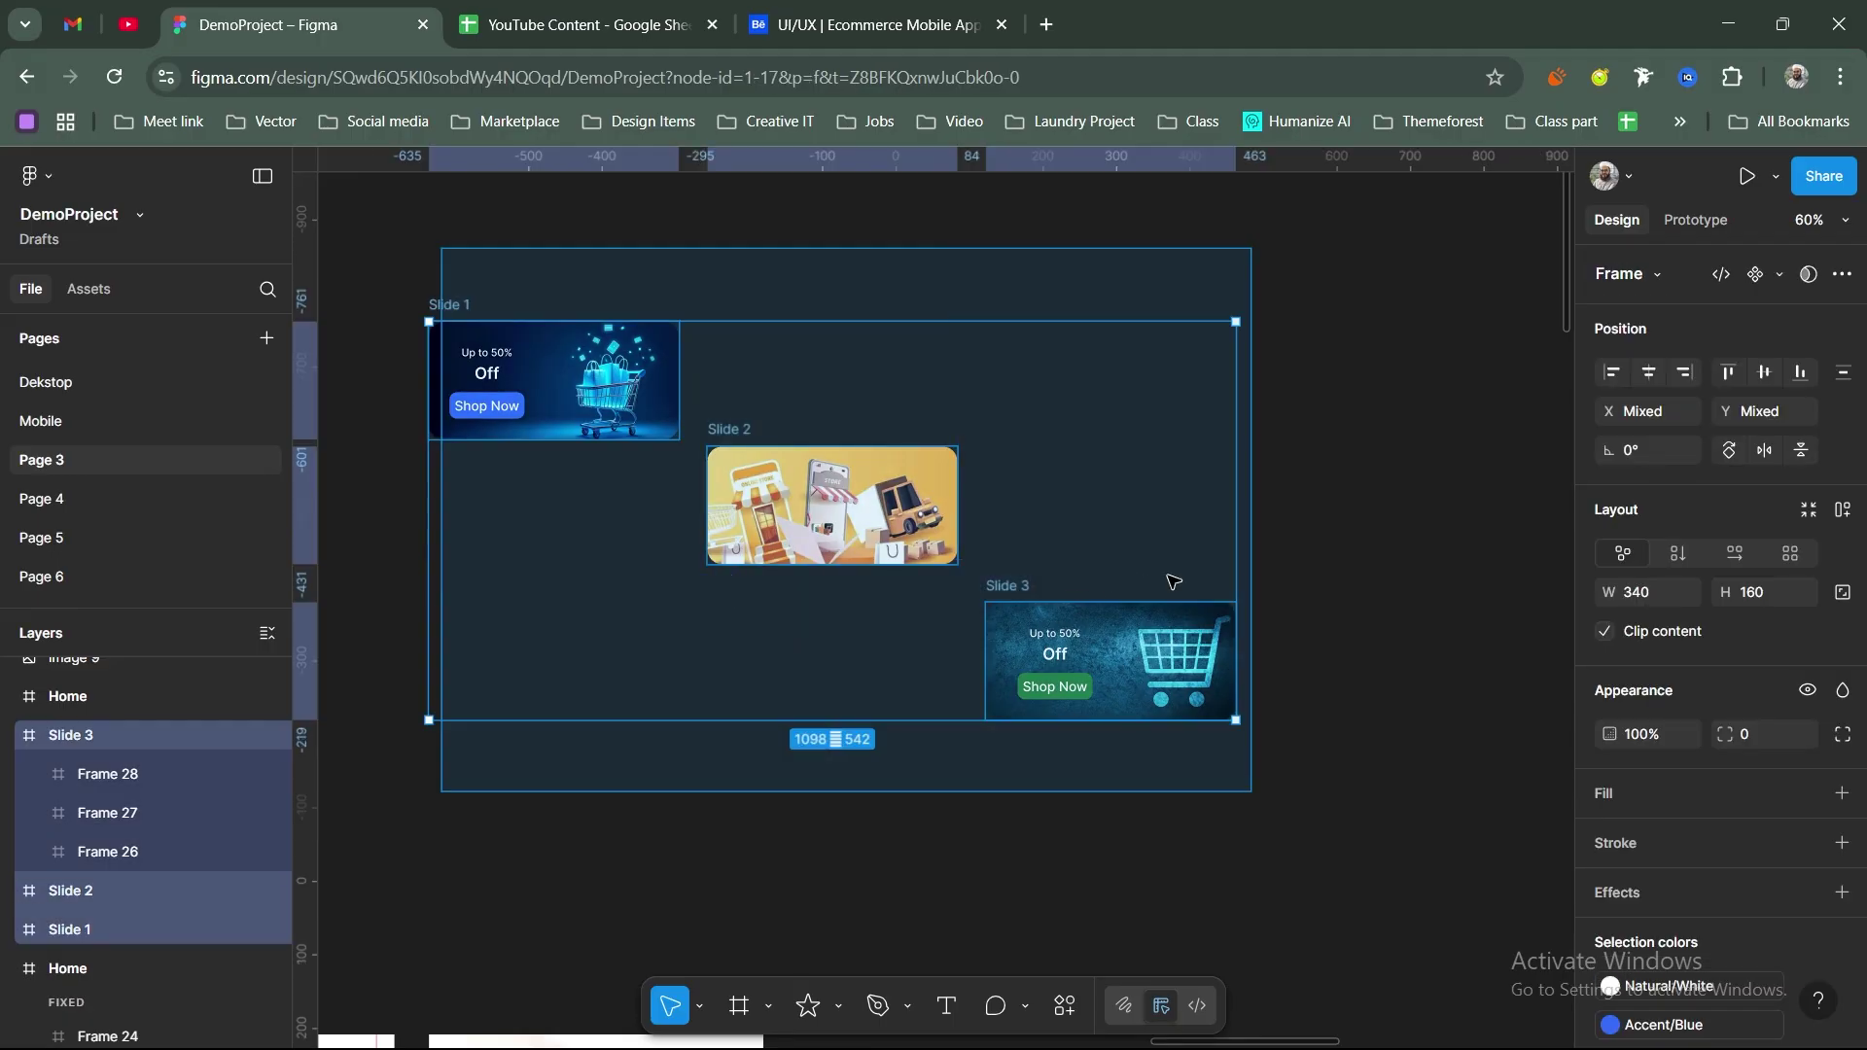
pyautogui.click(1604, 632)
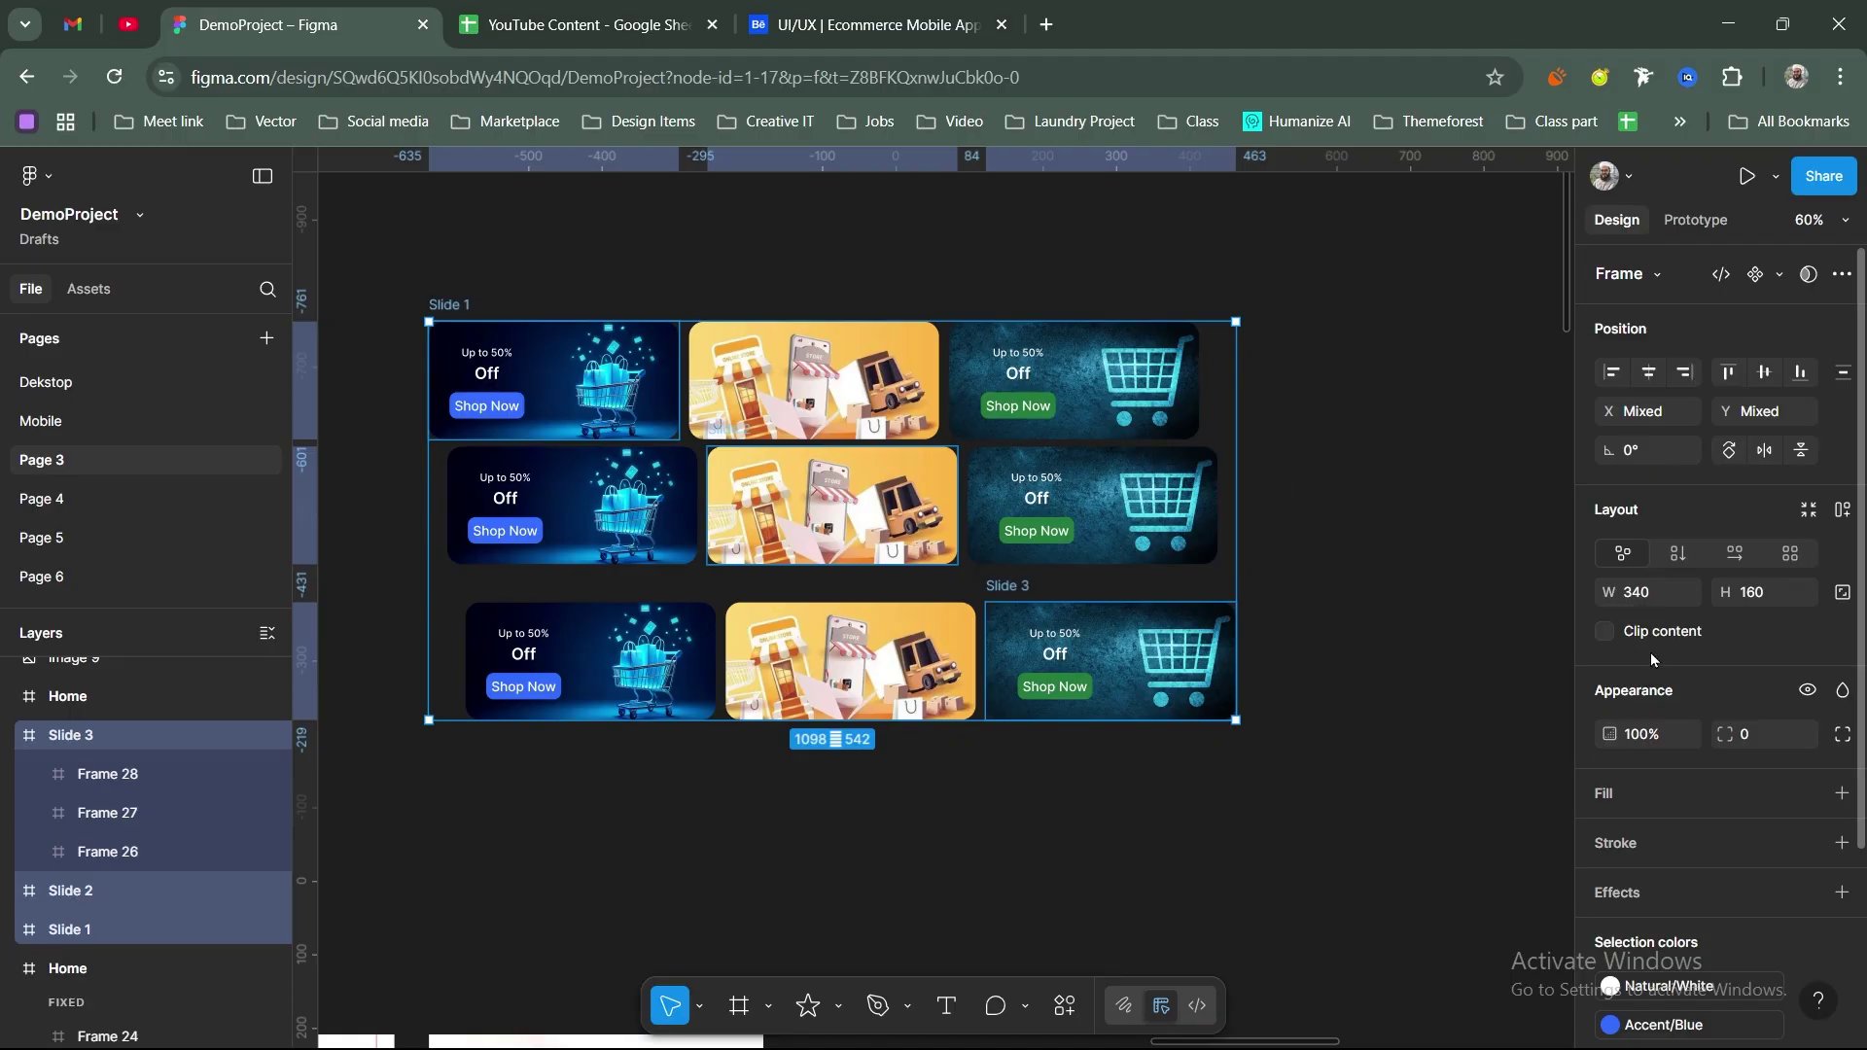
pyautogui.click(1605, 632)
# Step: Align the tops of Slide 1, Slide 2 and Slide 3 and combine them into one component set
pyautogui.moveTo(416, 292); pyautogui.dragTo(1279, 861)
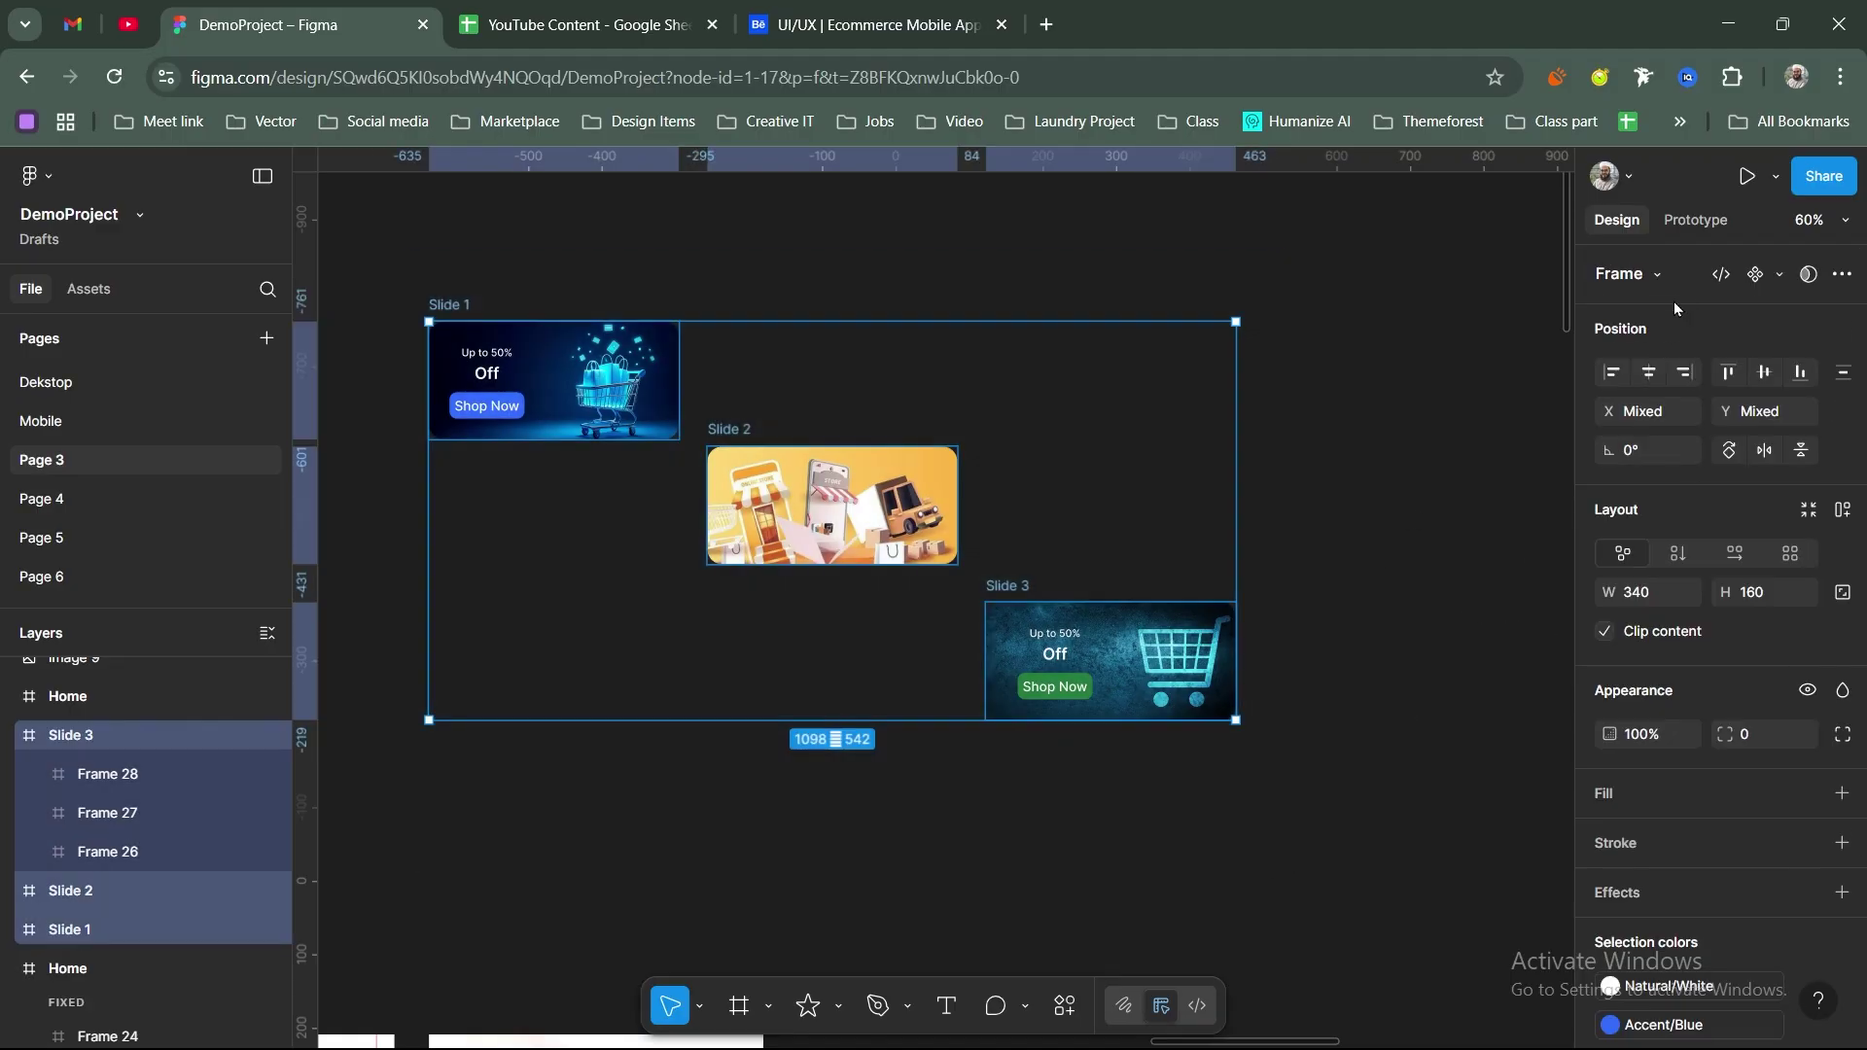
pyautogui.click(1728, 373)
pyautogui.click(1778, 275)
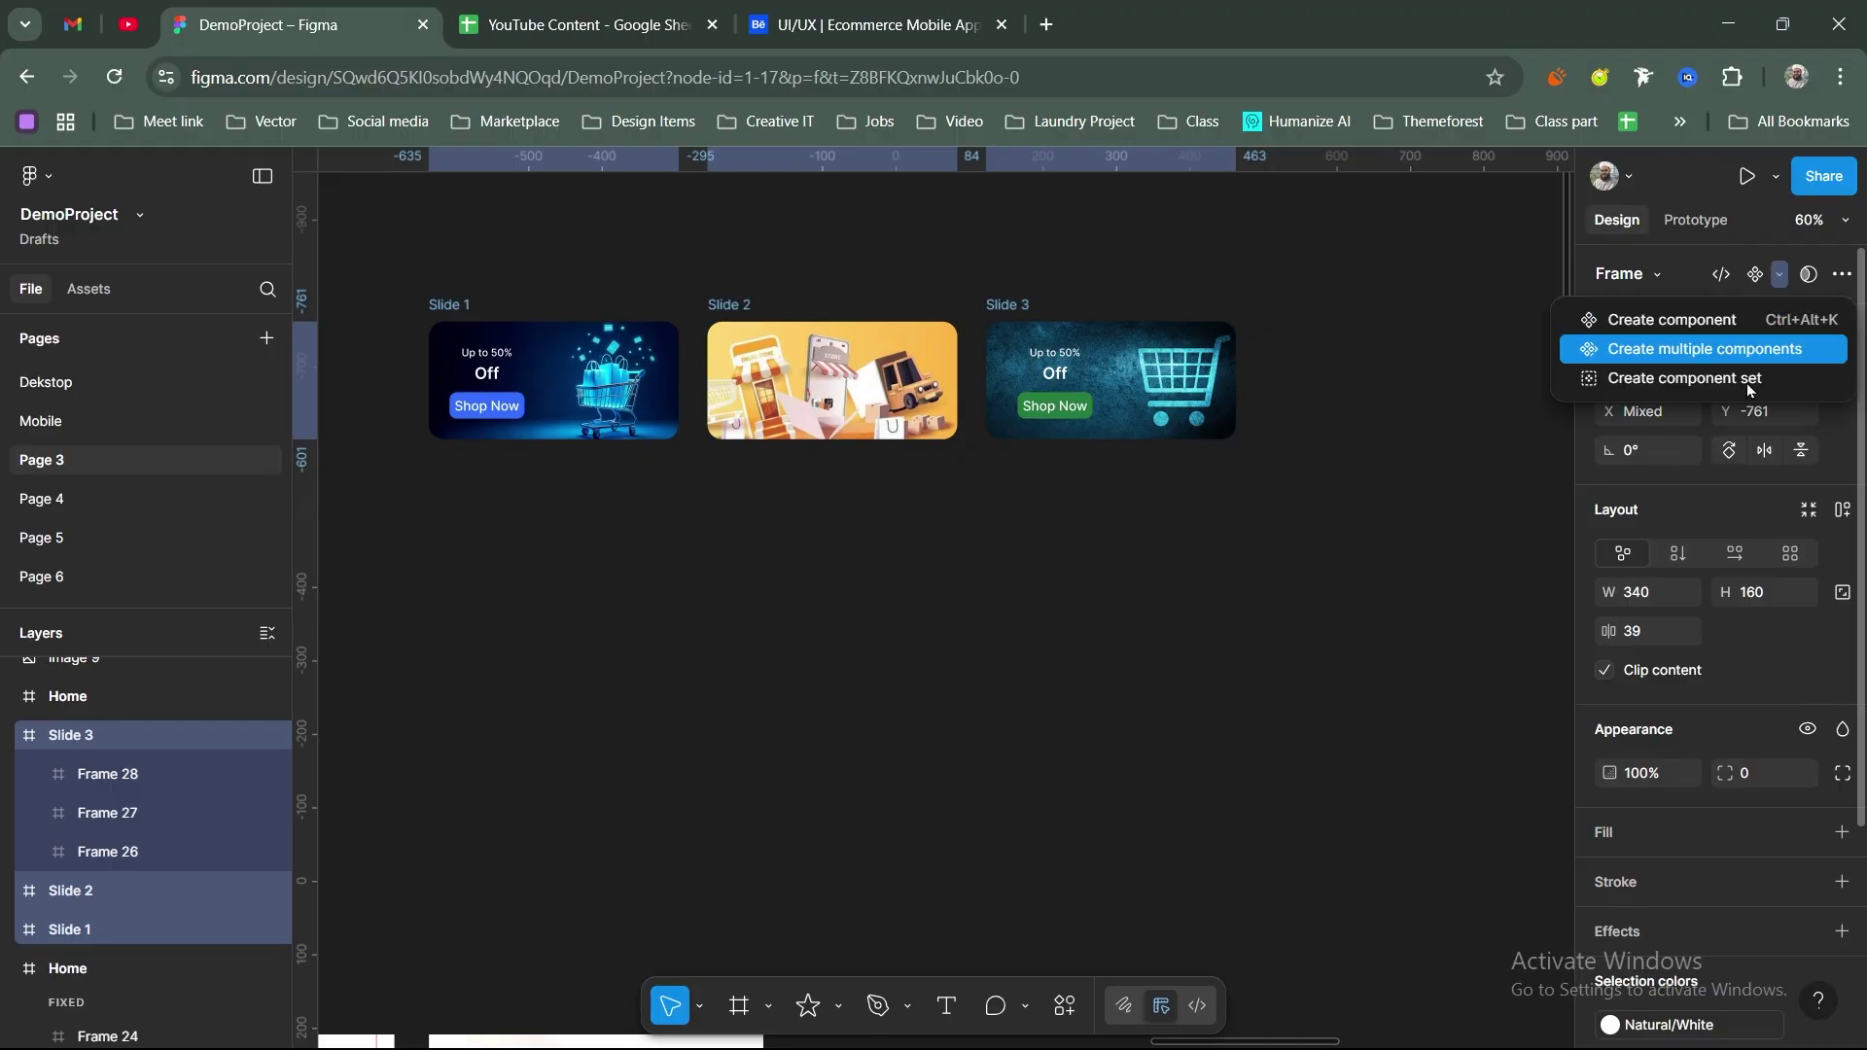
pyautogui.click(1625, 386)
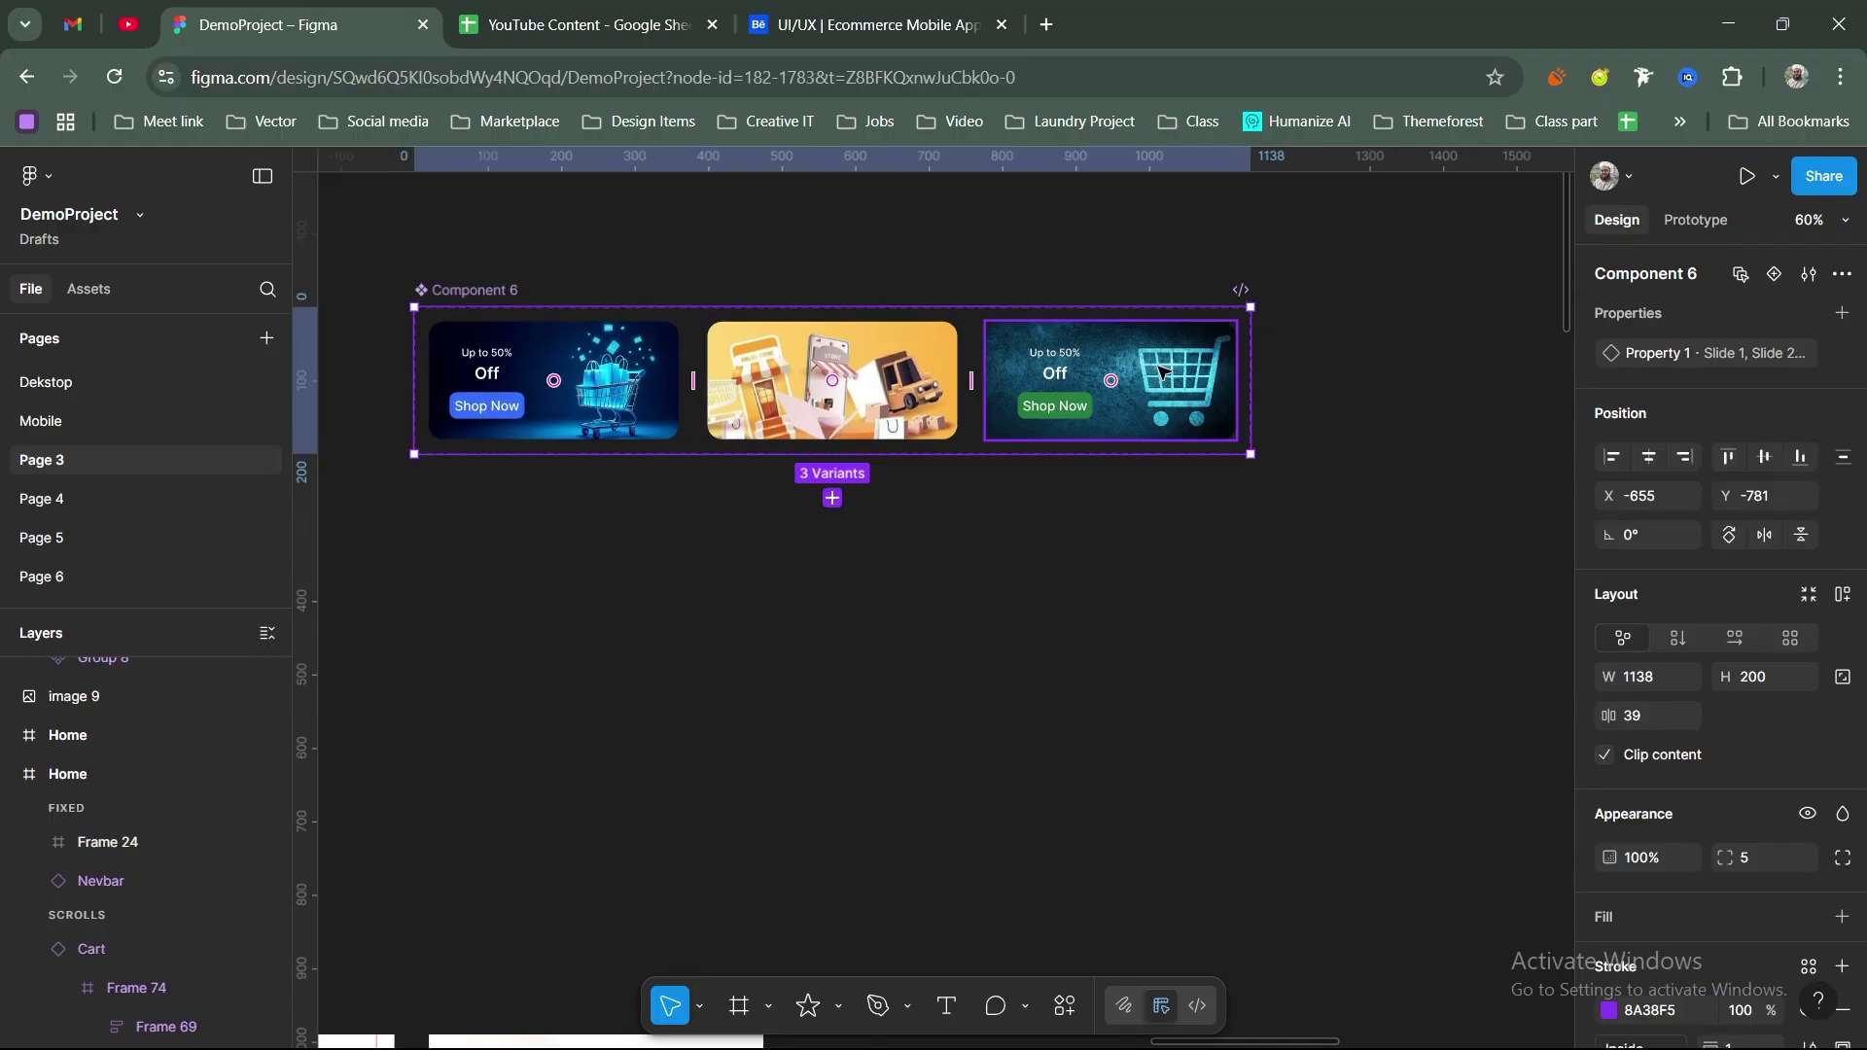
# Step: Add a prototype interaction from the Slide 1 variant to Slide 2, triggered After delay with a 1500 ms delay
pyautogui.click(574, 392)
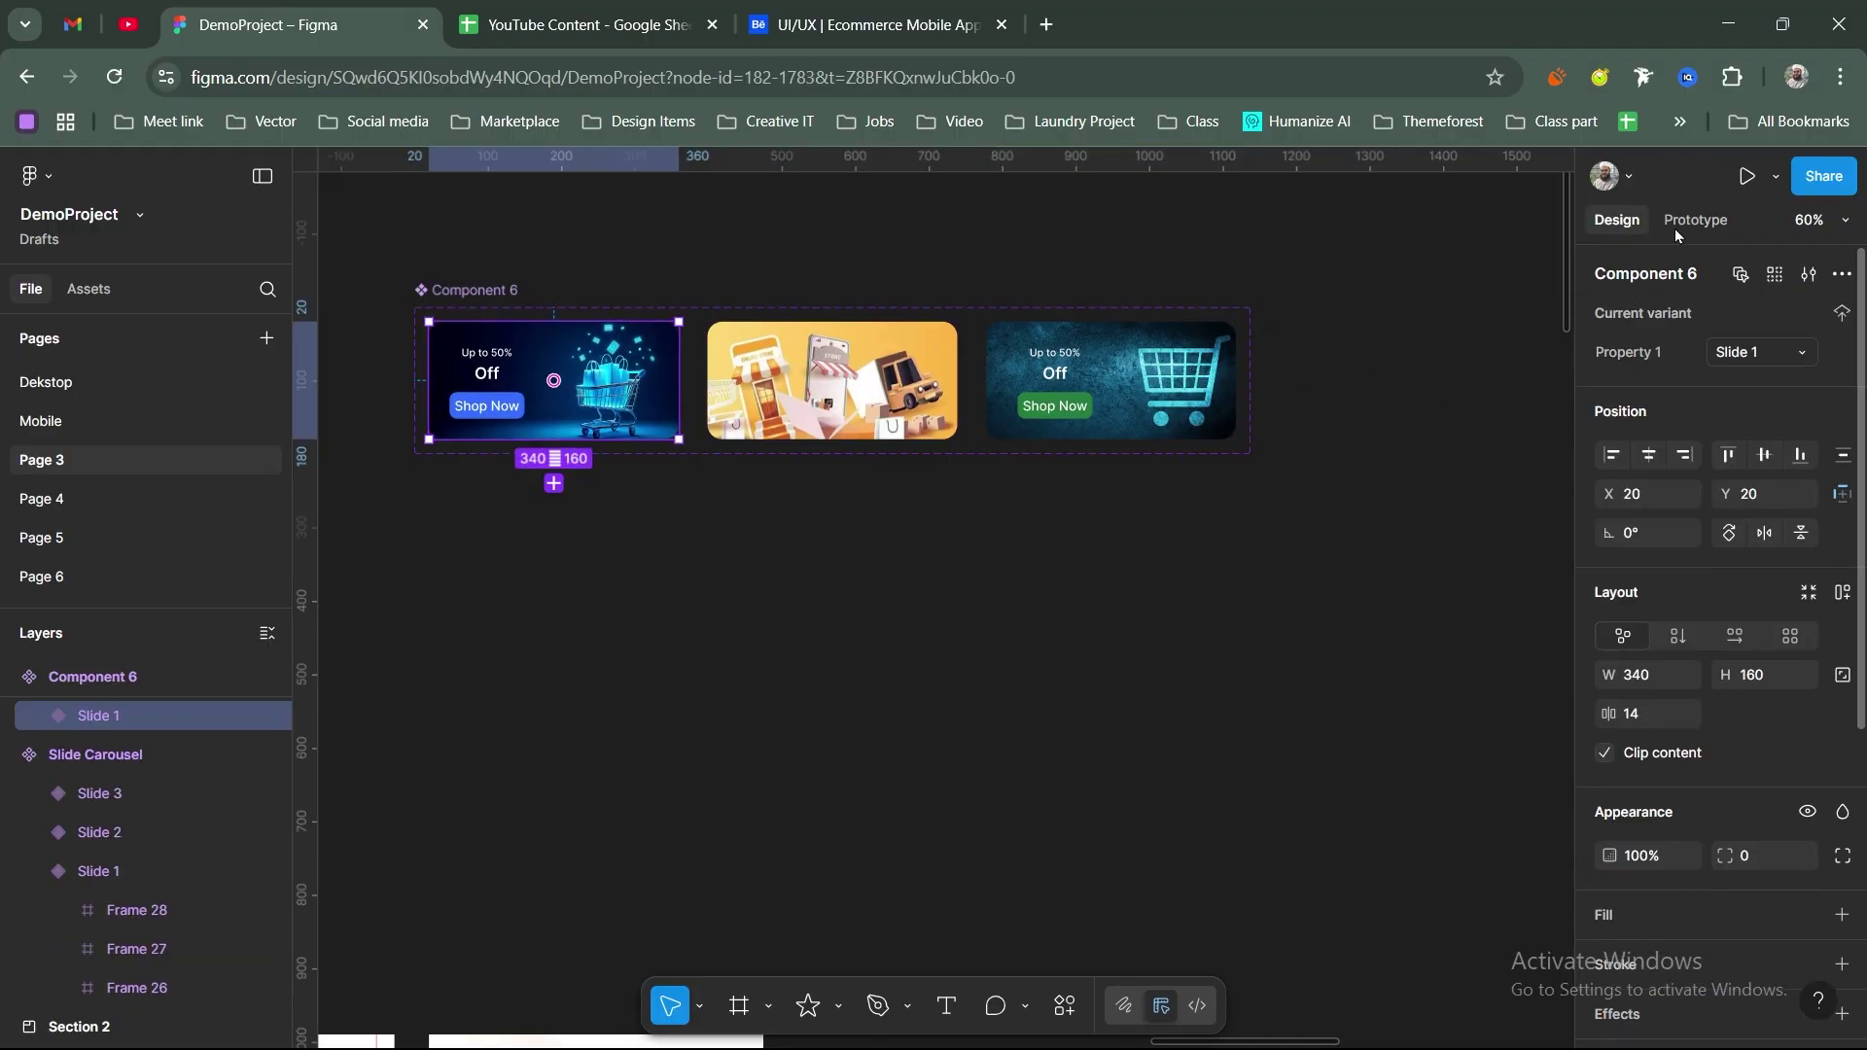
pyautogui.click(1696, 219)
pyautogui.scroll(3, 710, 394)
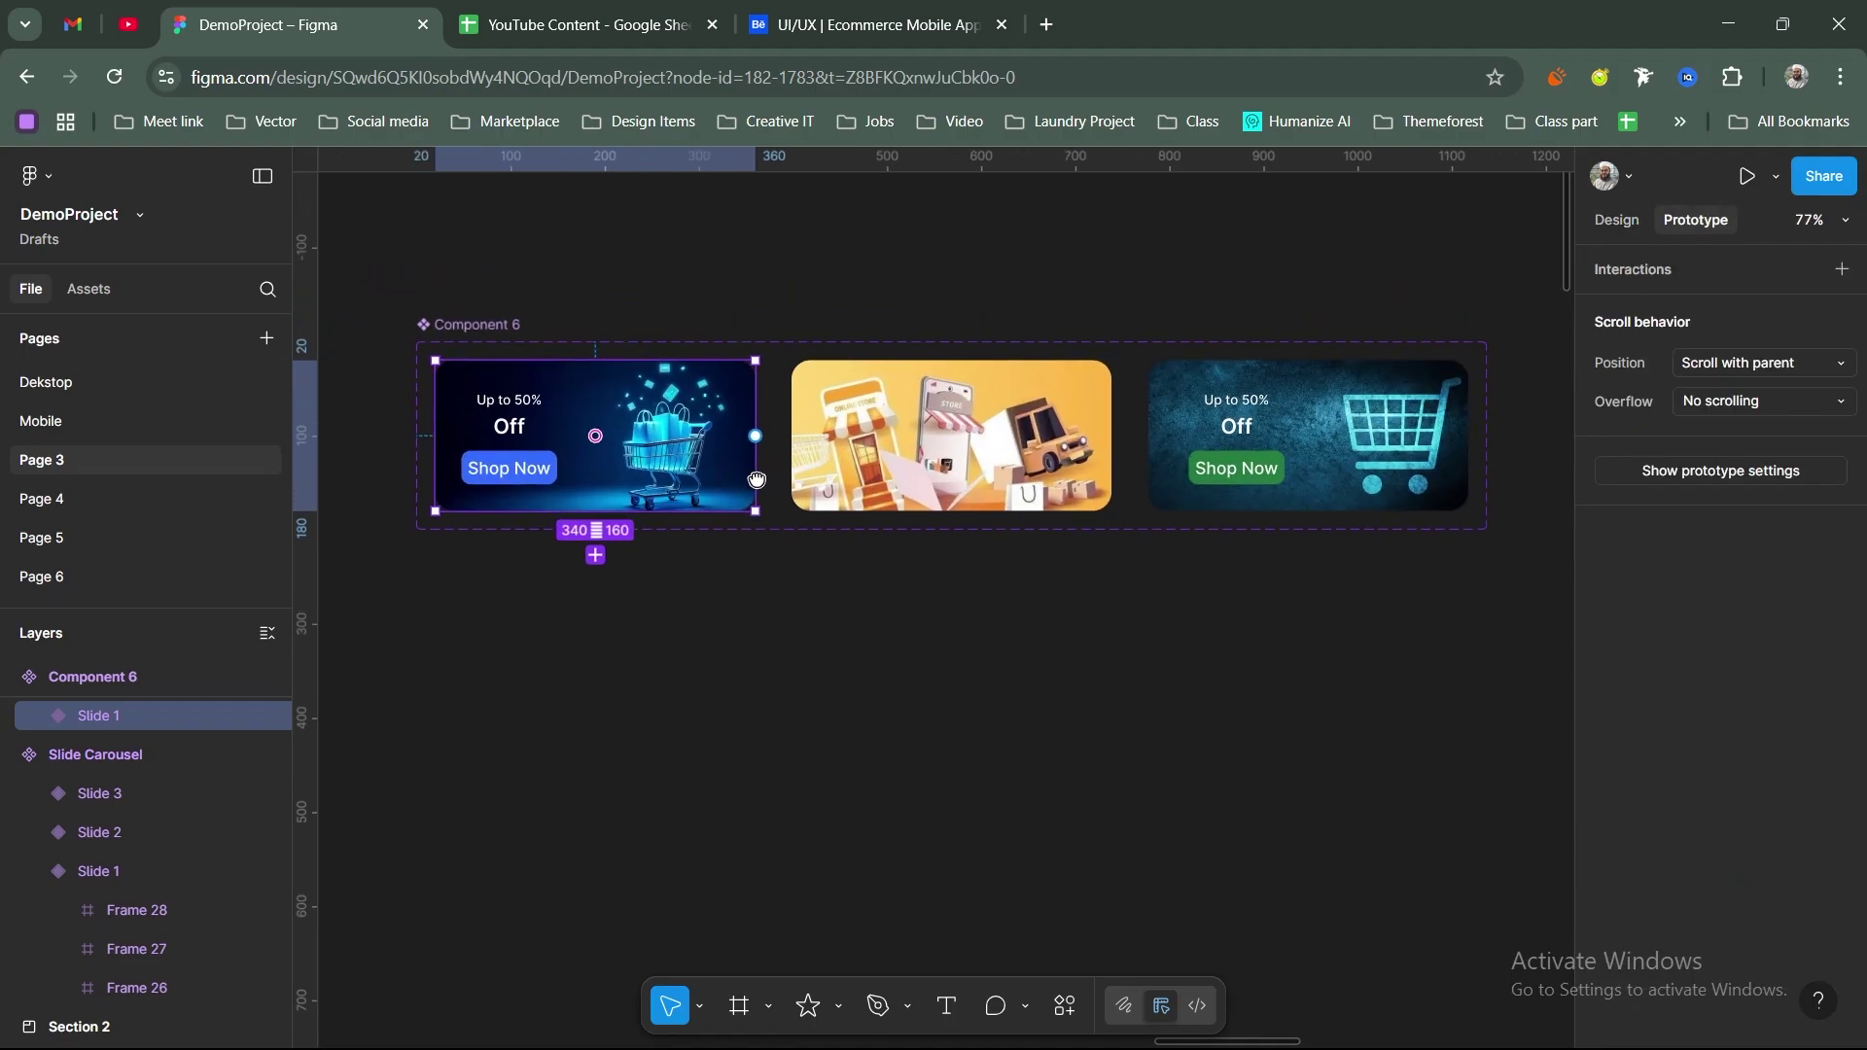
pyautogui.moveTo(807, 485); pyautogui.dragTo(878, 479)
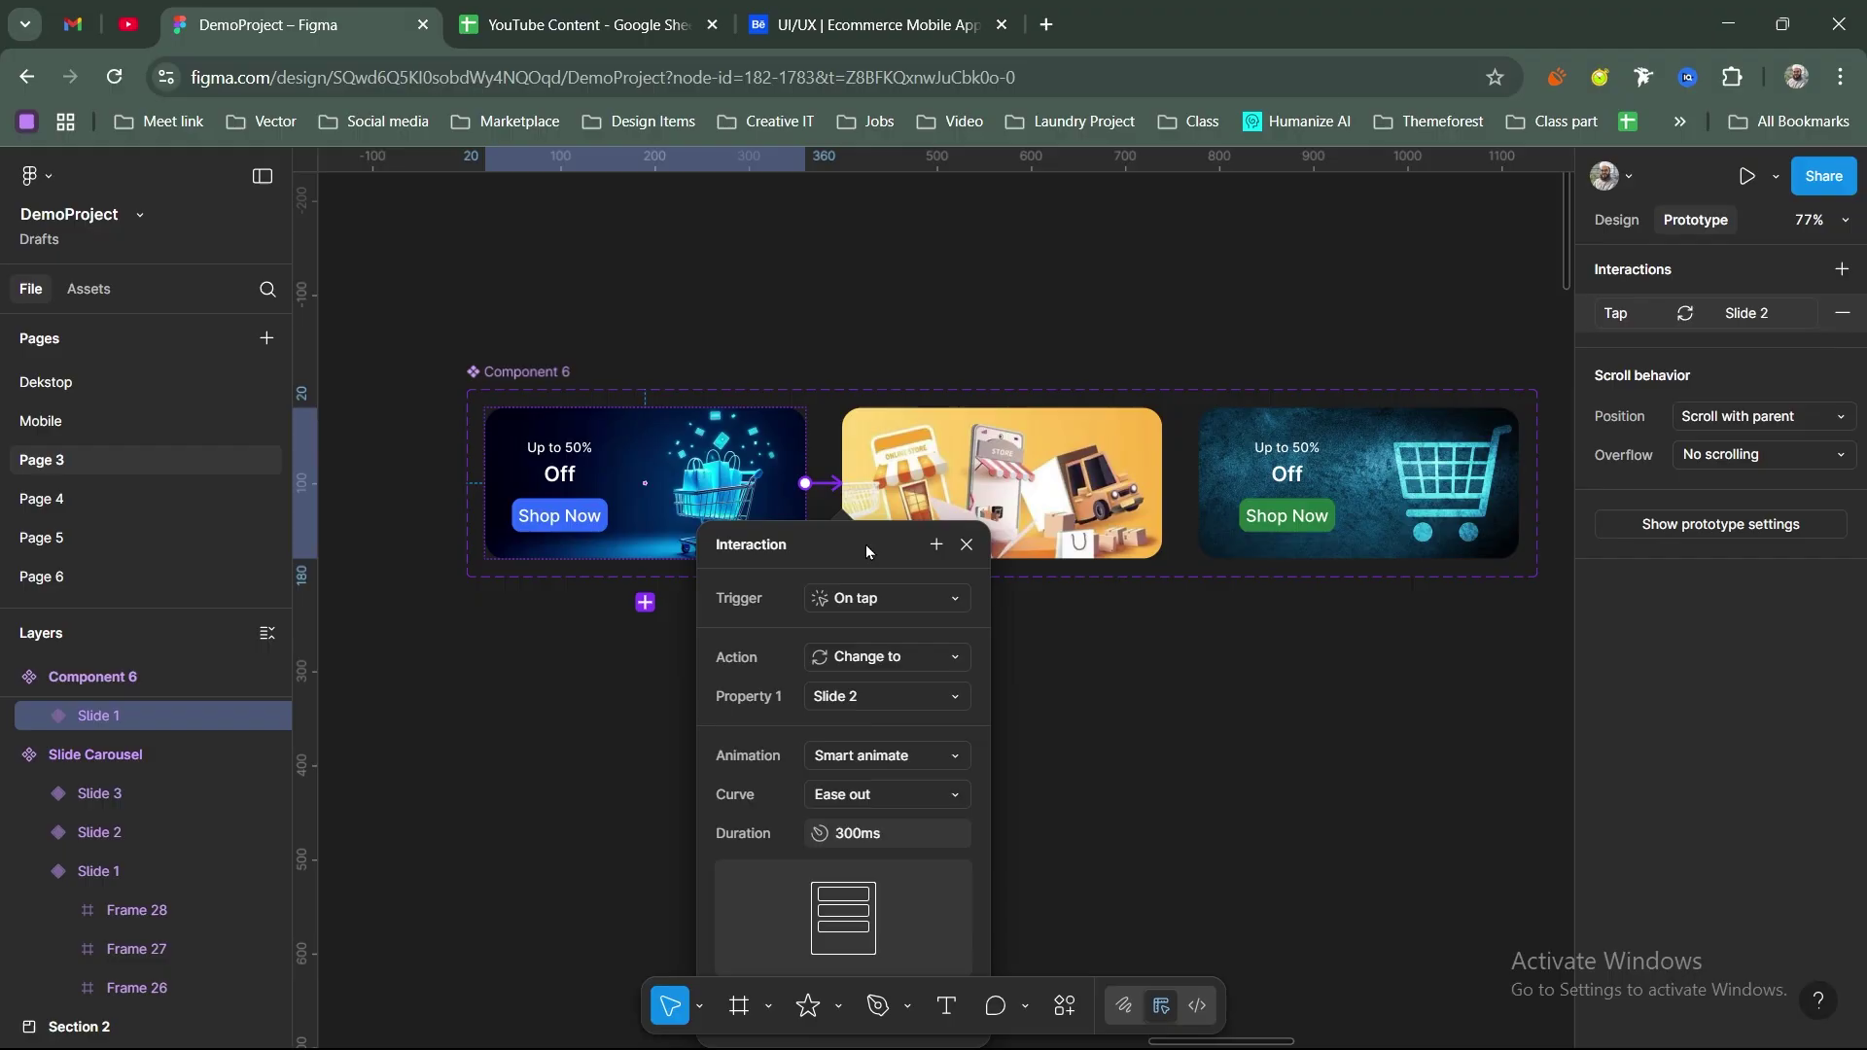
pyautogui.moveTo(866, 545); pyautogui.dragTo(1313, 284)
pyautogui.click(1312, 284)
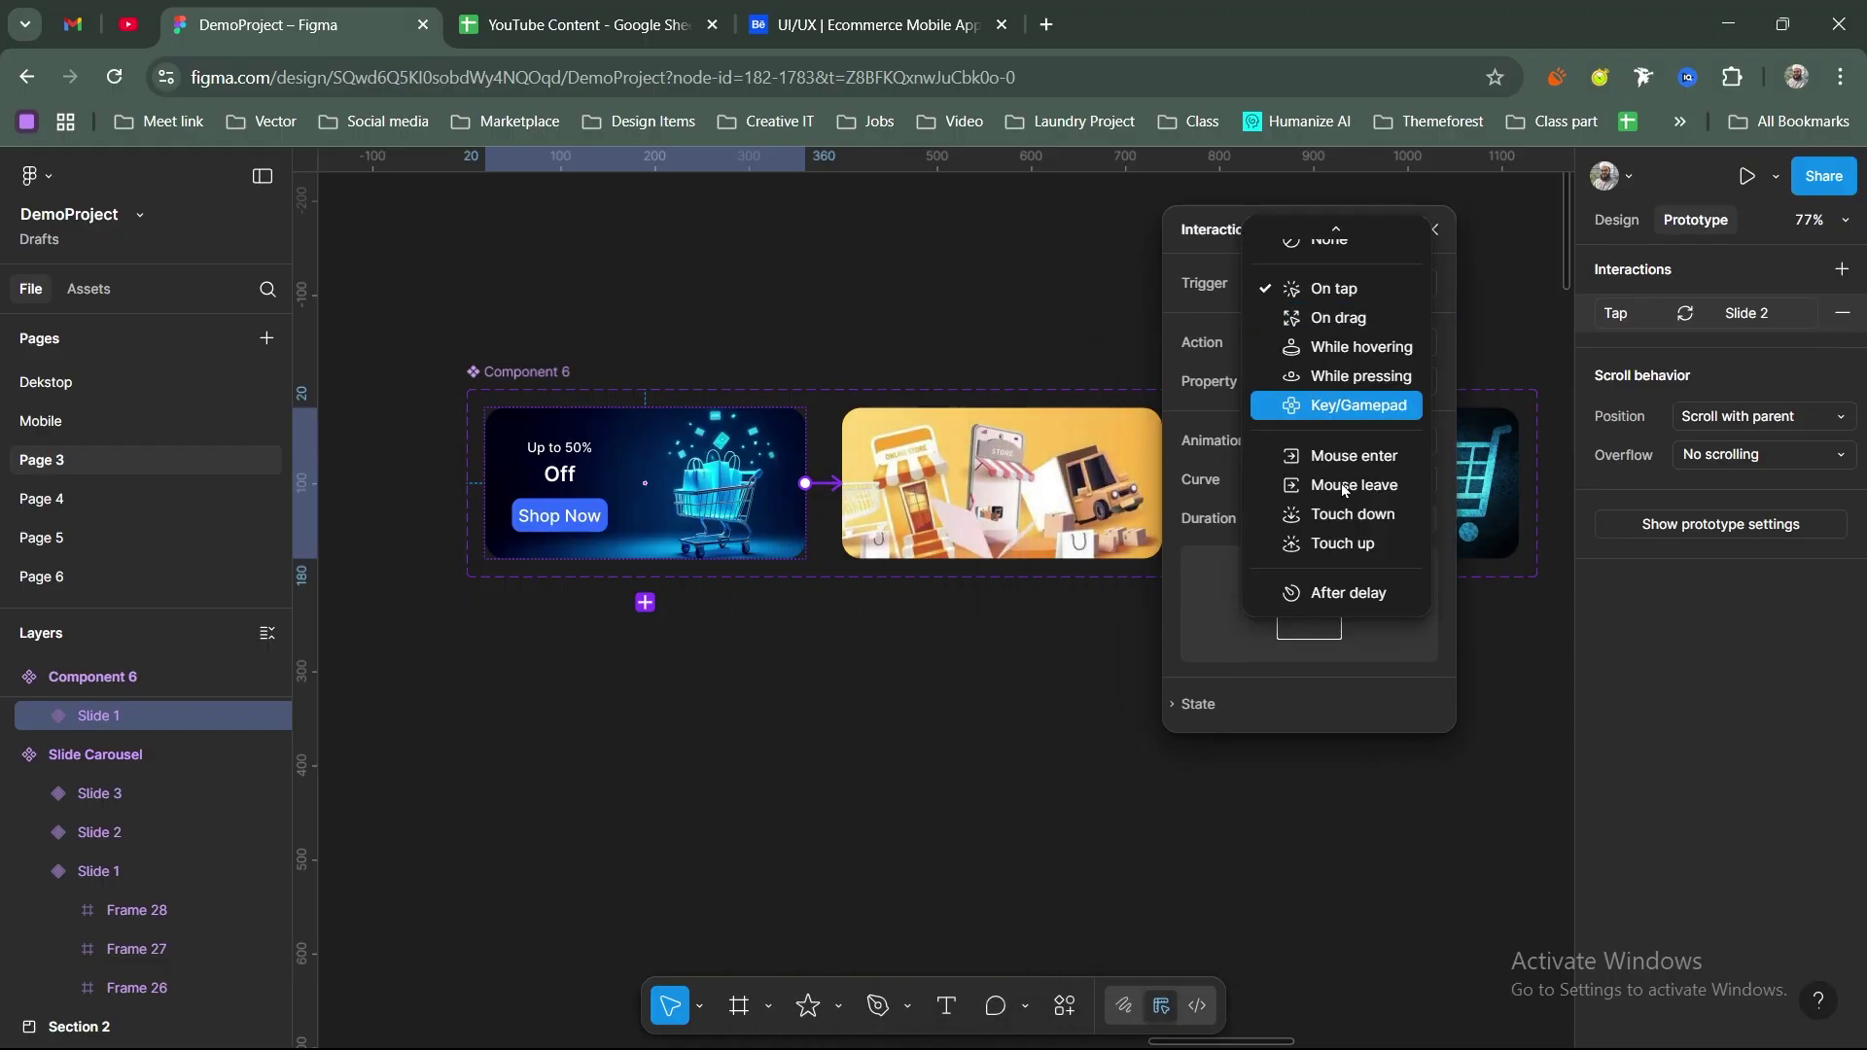
pyautogui.click(1346, 594)
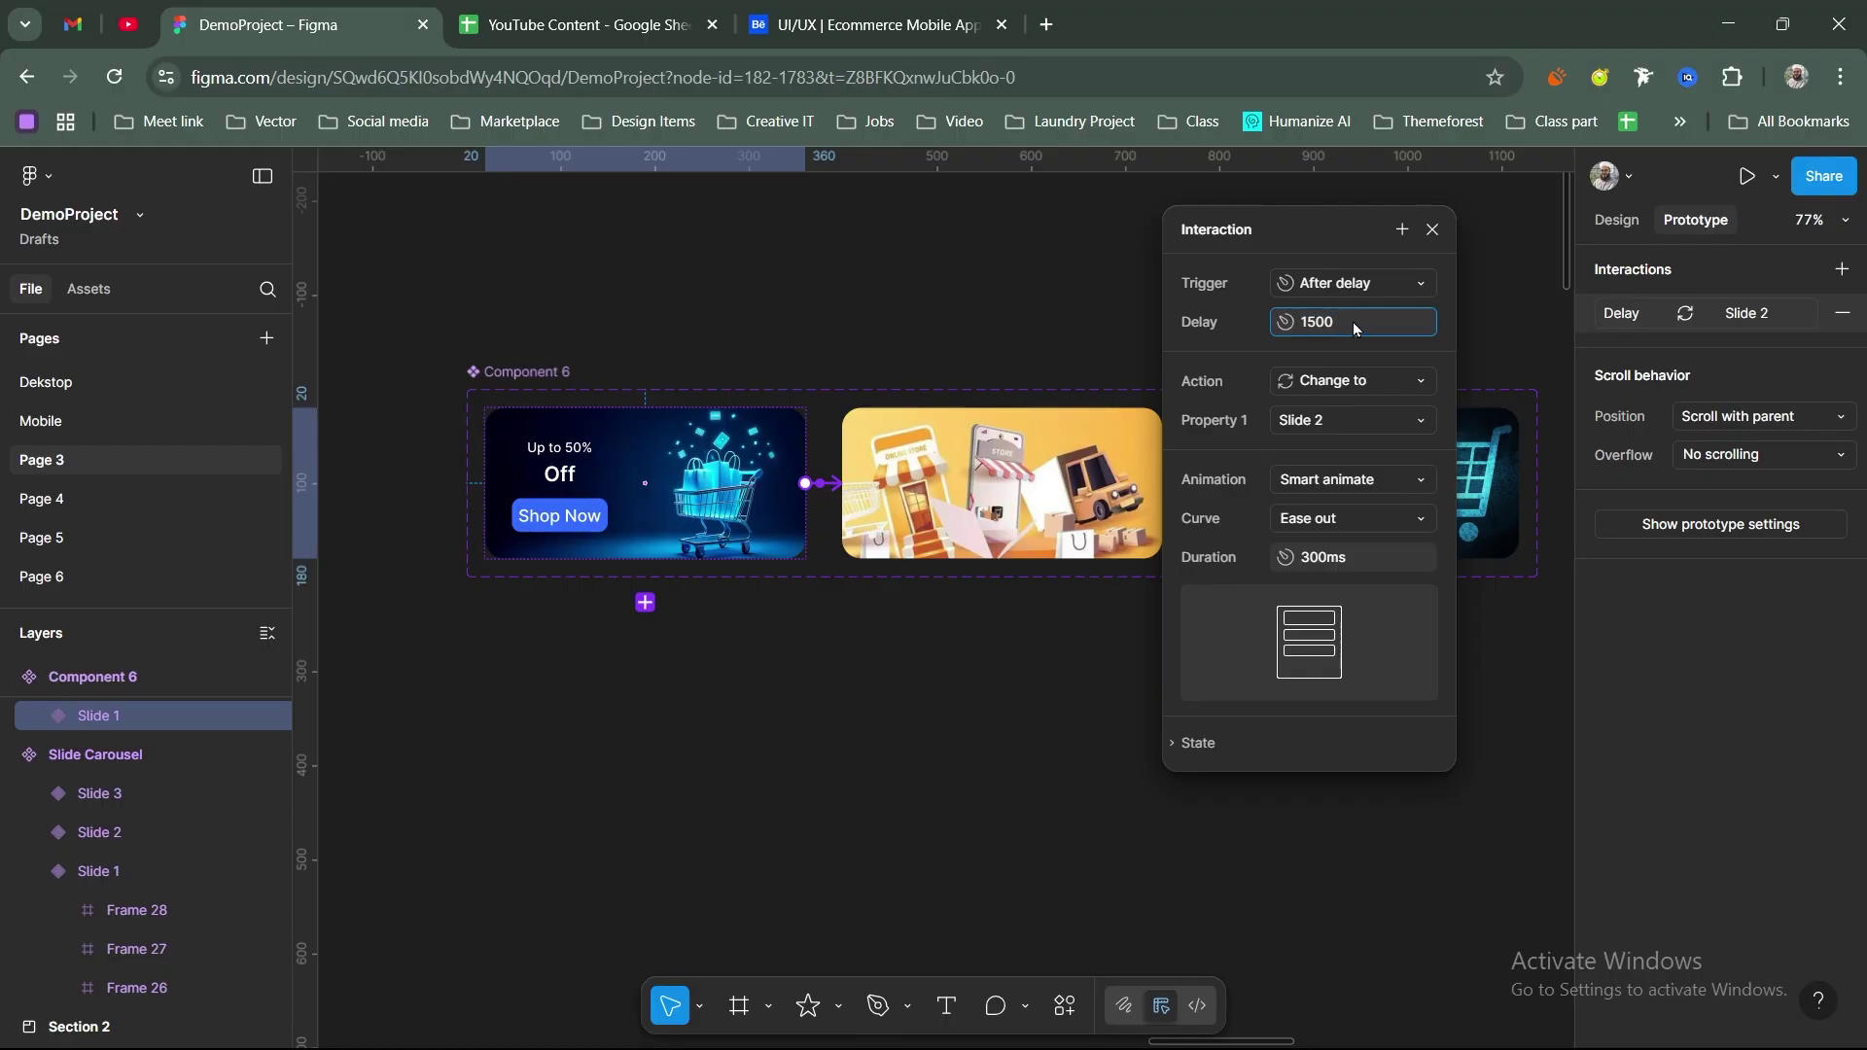
pyautogui.press('Return')
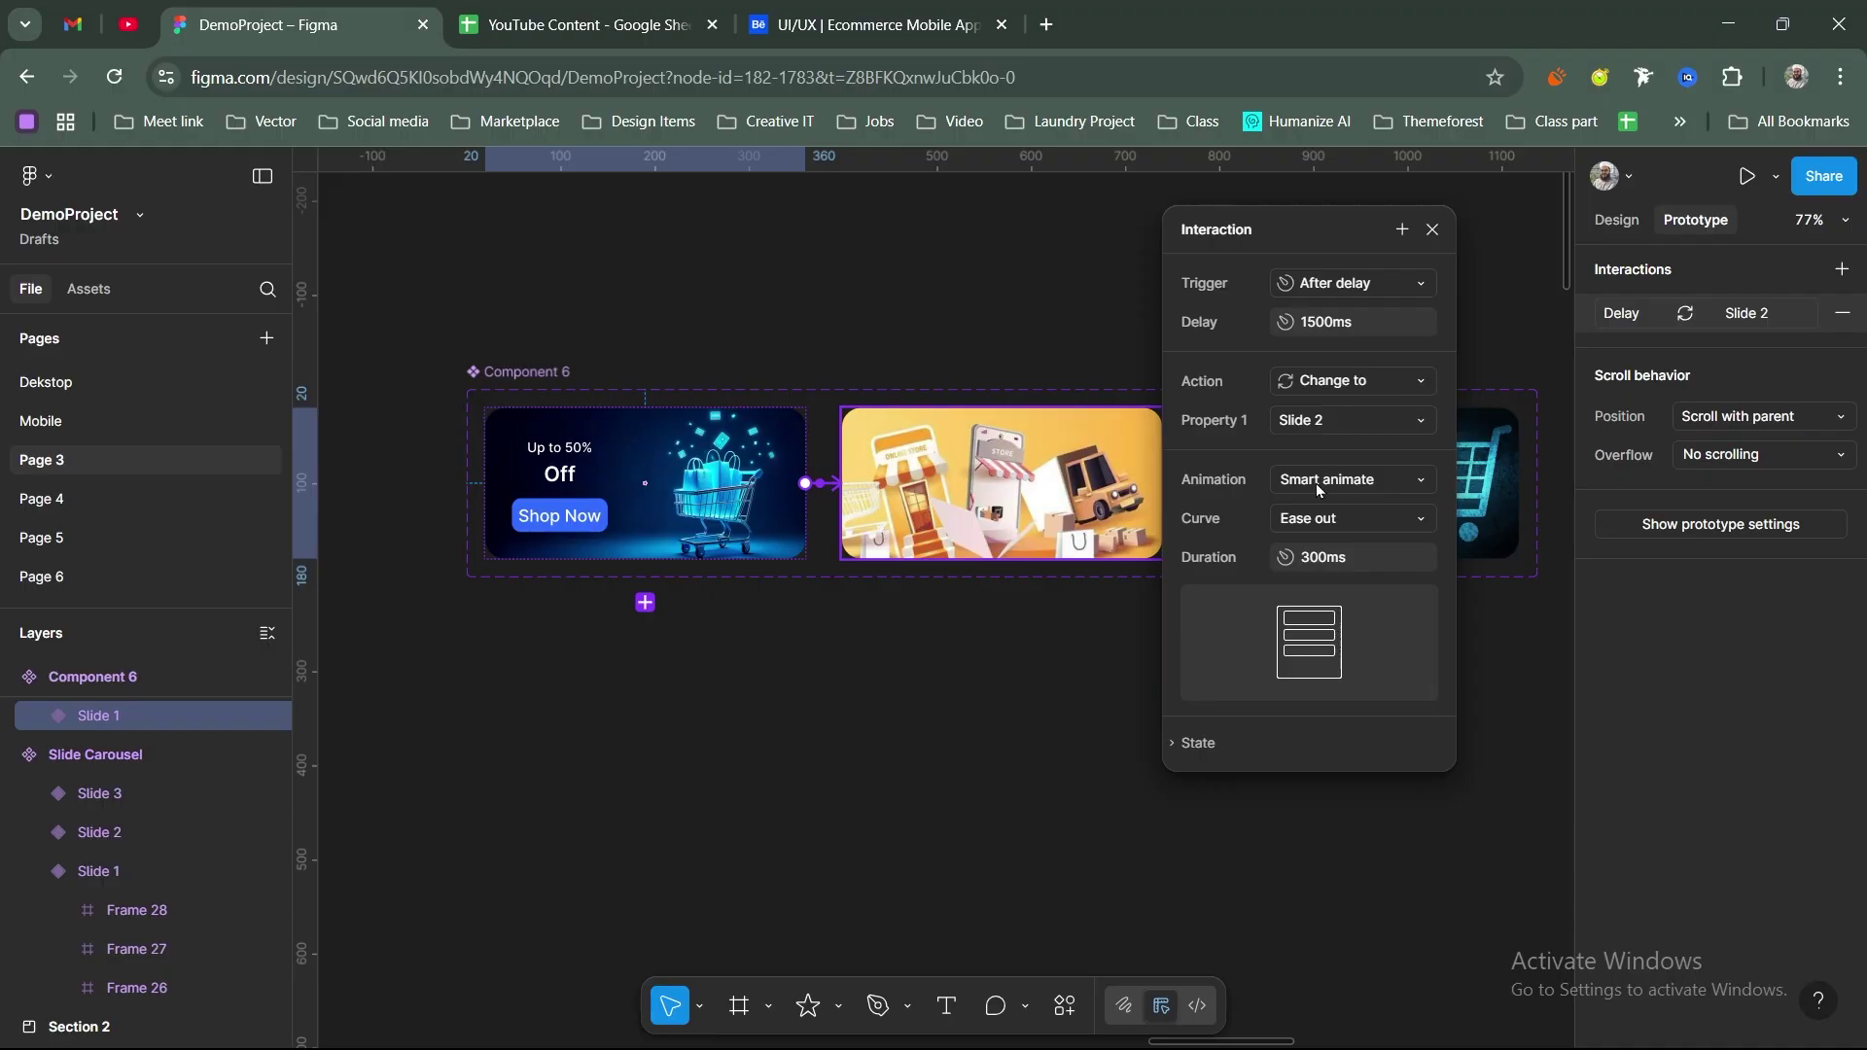
pyautogui.click(1432, 230)
# Step: Add a prototype interaction from the Slide 2 variant to Slide 3, triggered After delay with a 1500 ms delay
pyautogui.click(1155, 488)
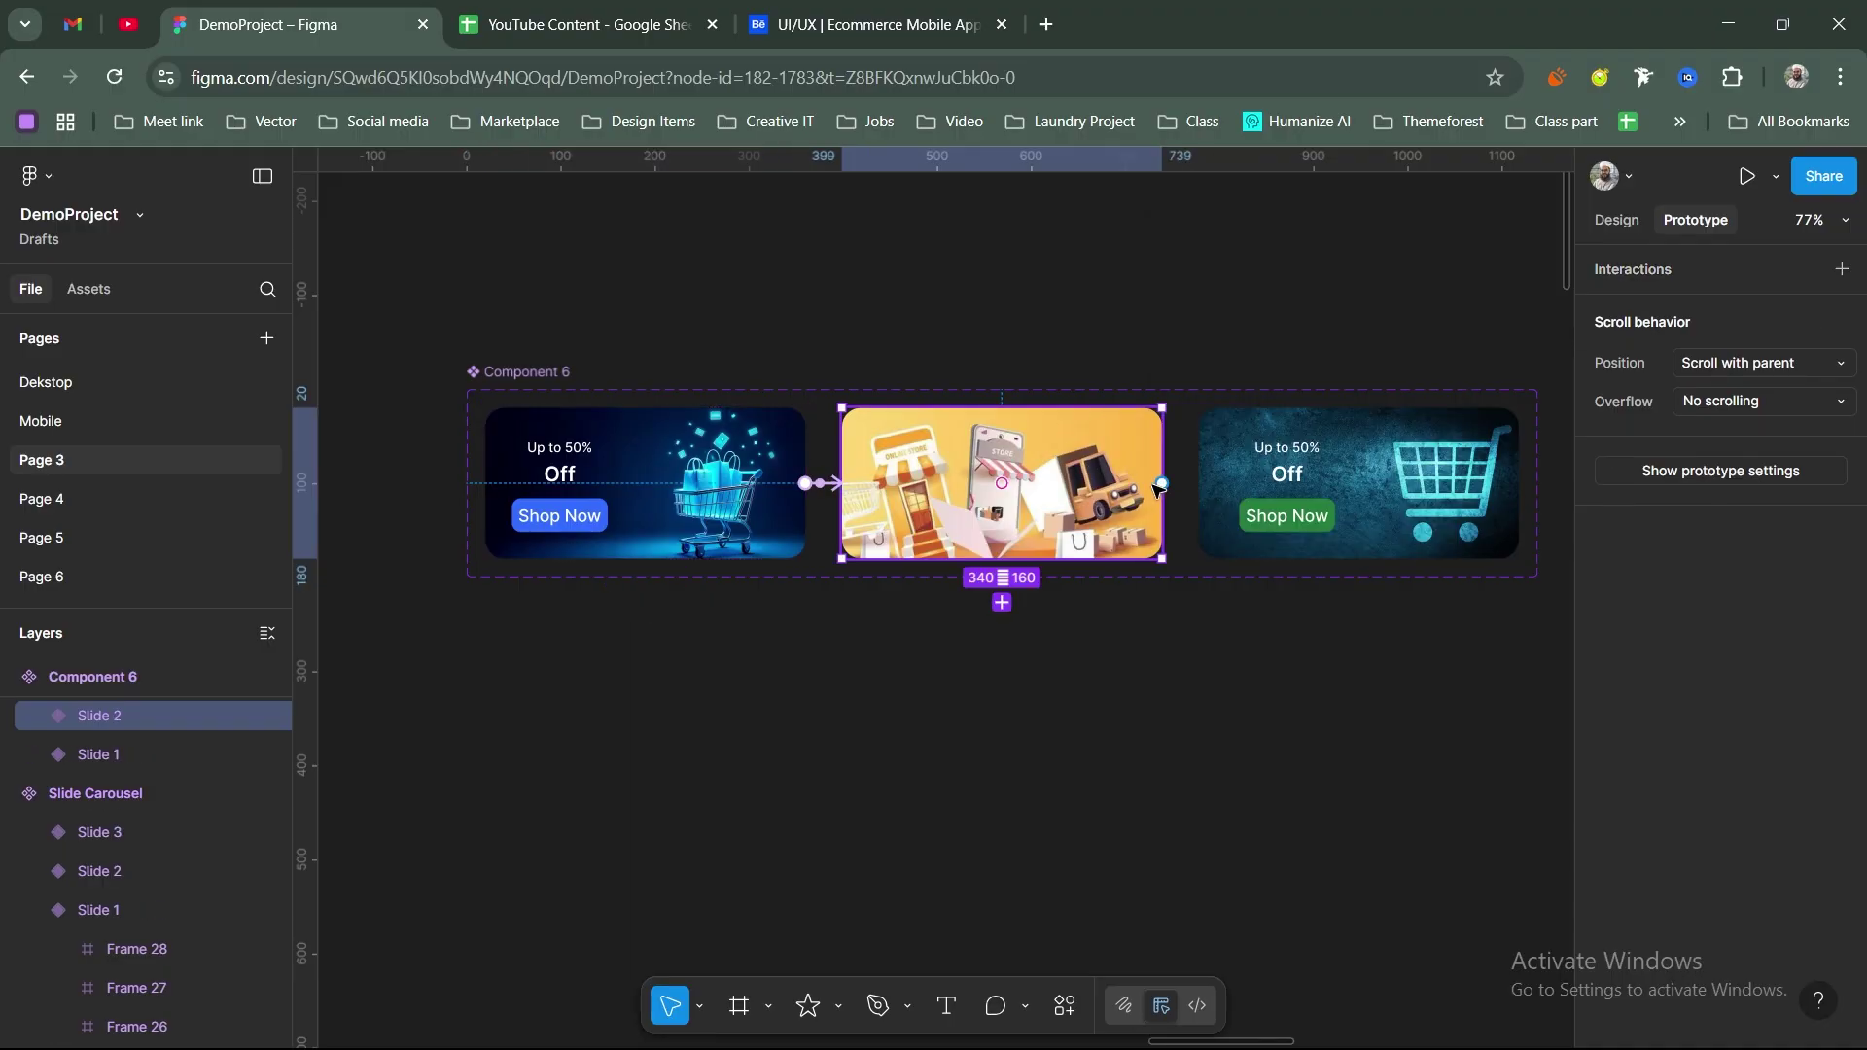
pyautogui.moveTo(1158, 490); pyautogui.dragTo(1215, 492)
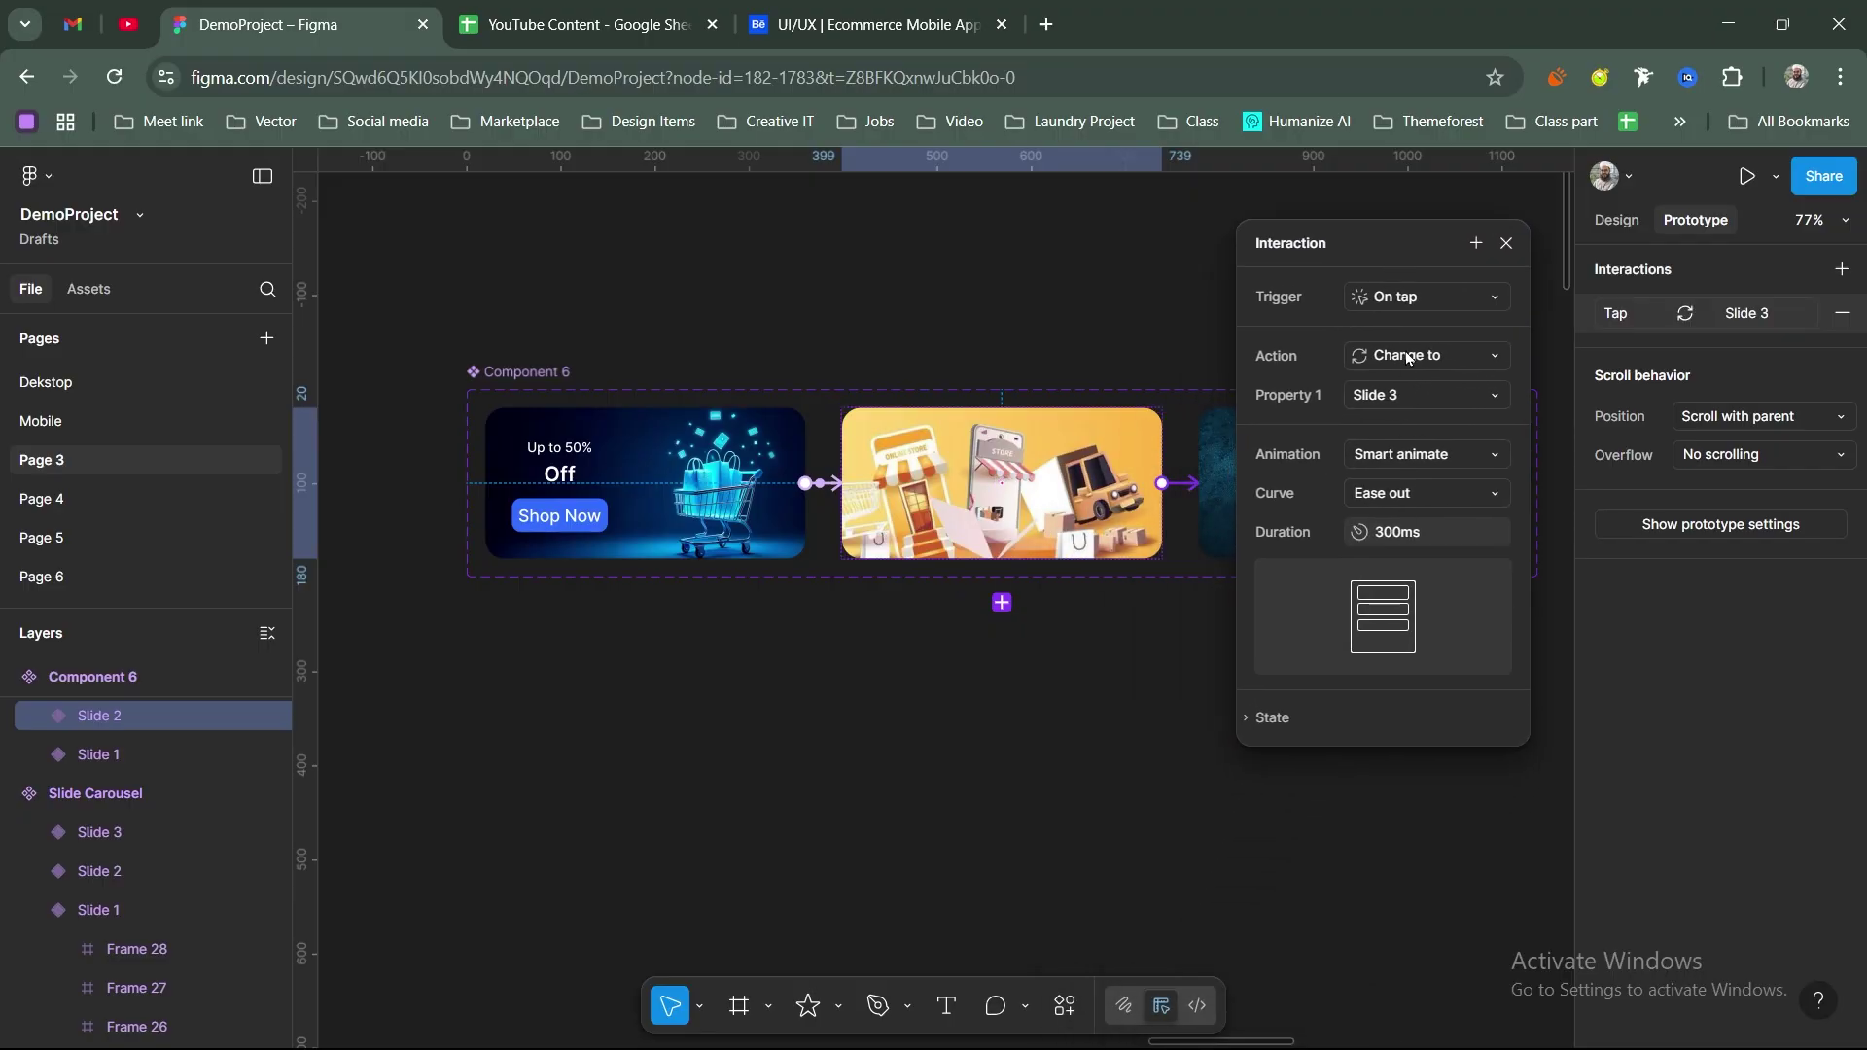
pyautogui.click(1418, 300)
pyautogui.click(1432, 604)
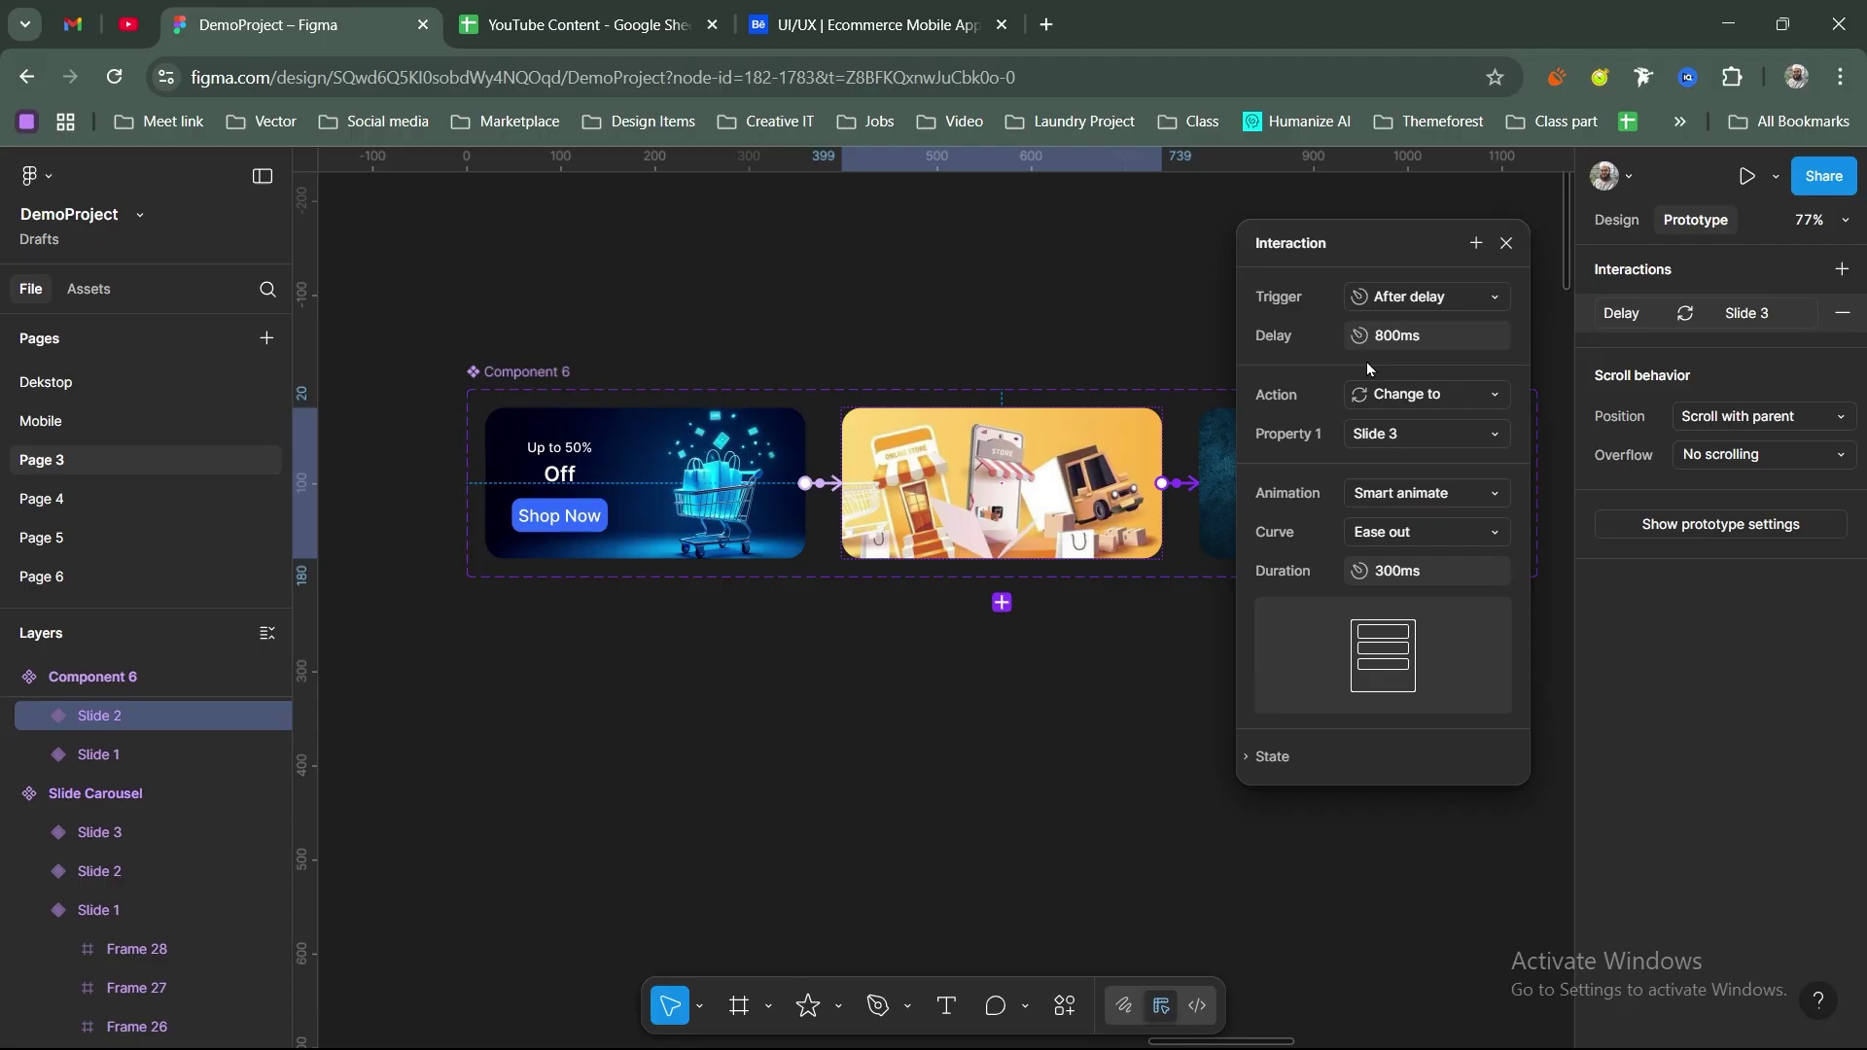
pyautogui.click(1394, 340)
pyautogui.write('1500')
pyautogui.press('Return')
pyautogui.click(1506, 244)
# Step: Loop the Slide 3 variant back to Slide 1 with an After delay interaction set to 1500 ms
pyautogui.click(1494, 489)
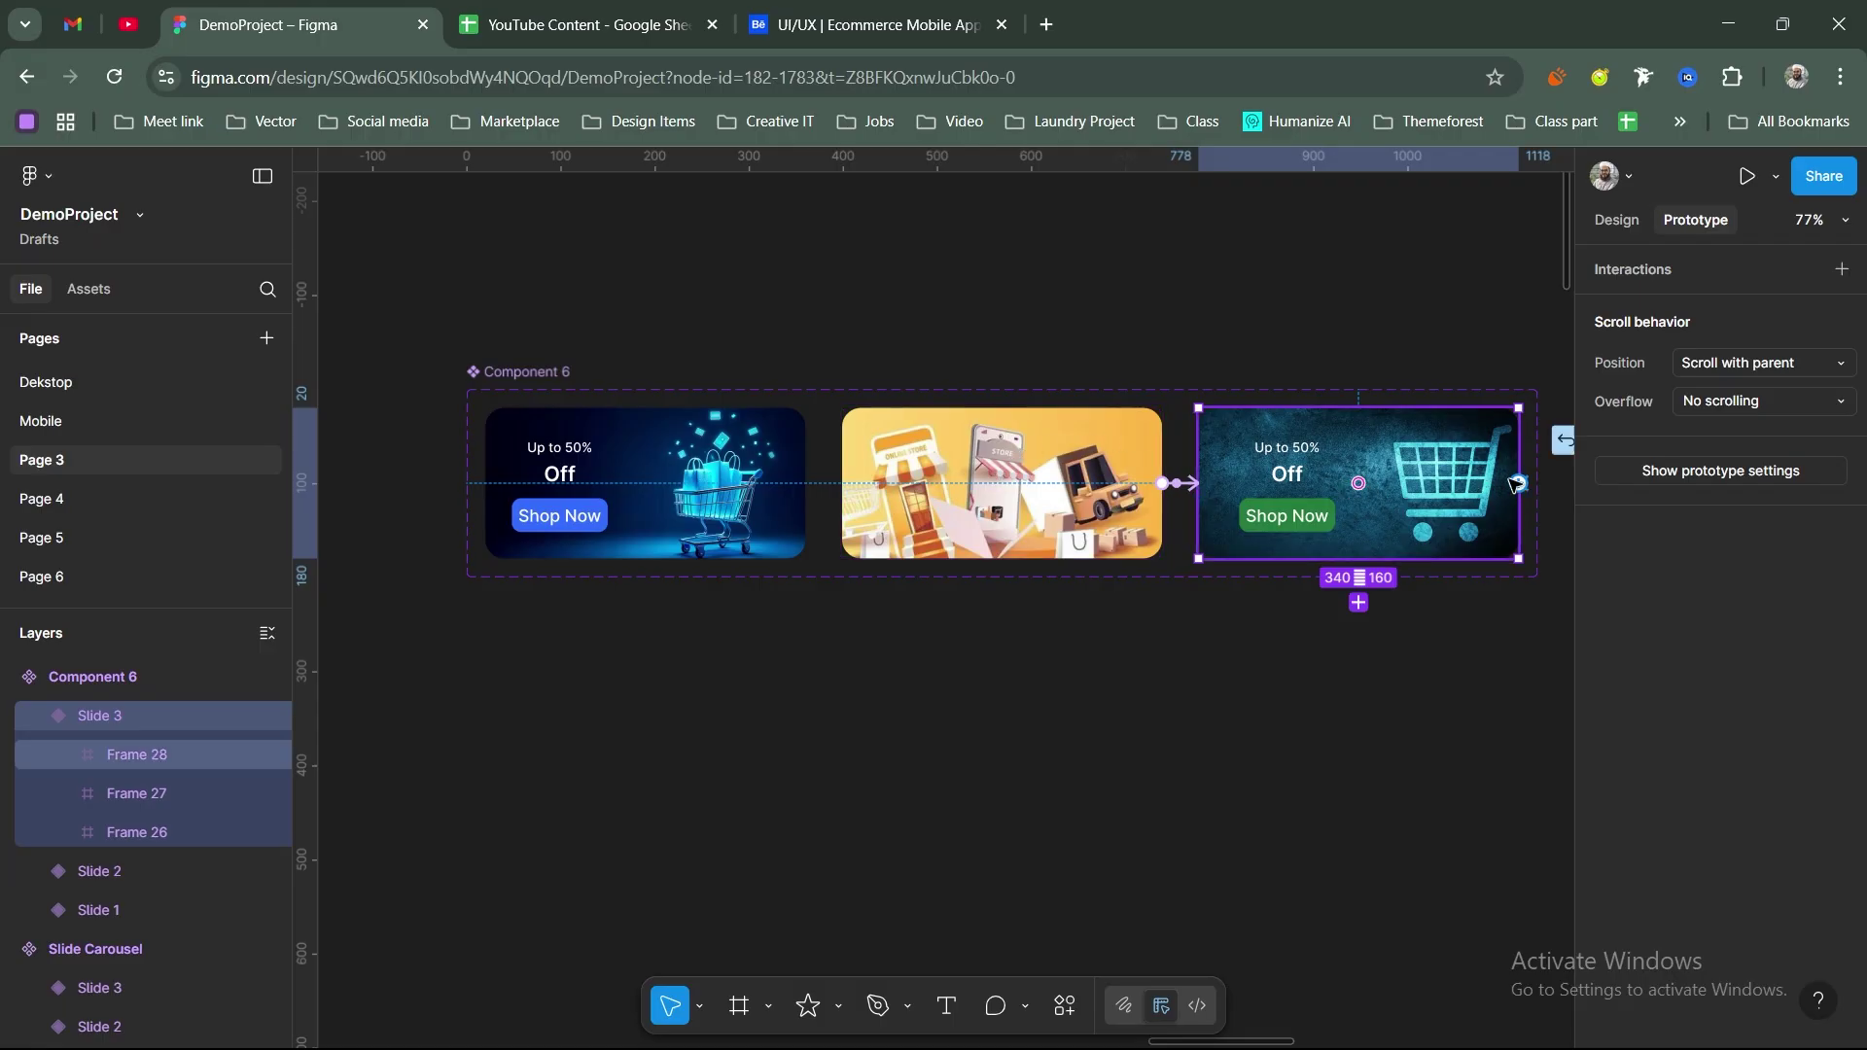
pyautogui.moveTo(1056, 420); pyautogui.dragTo(773, 465)
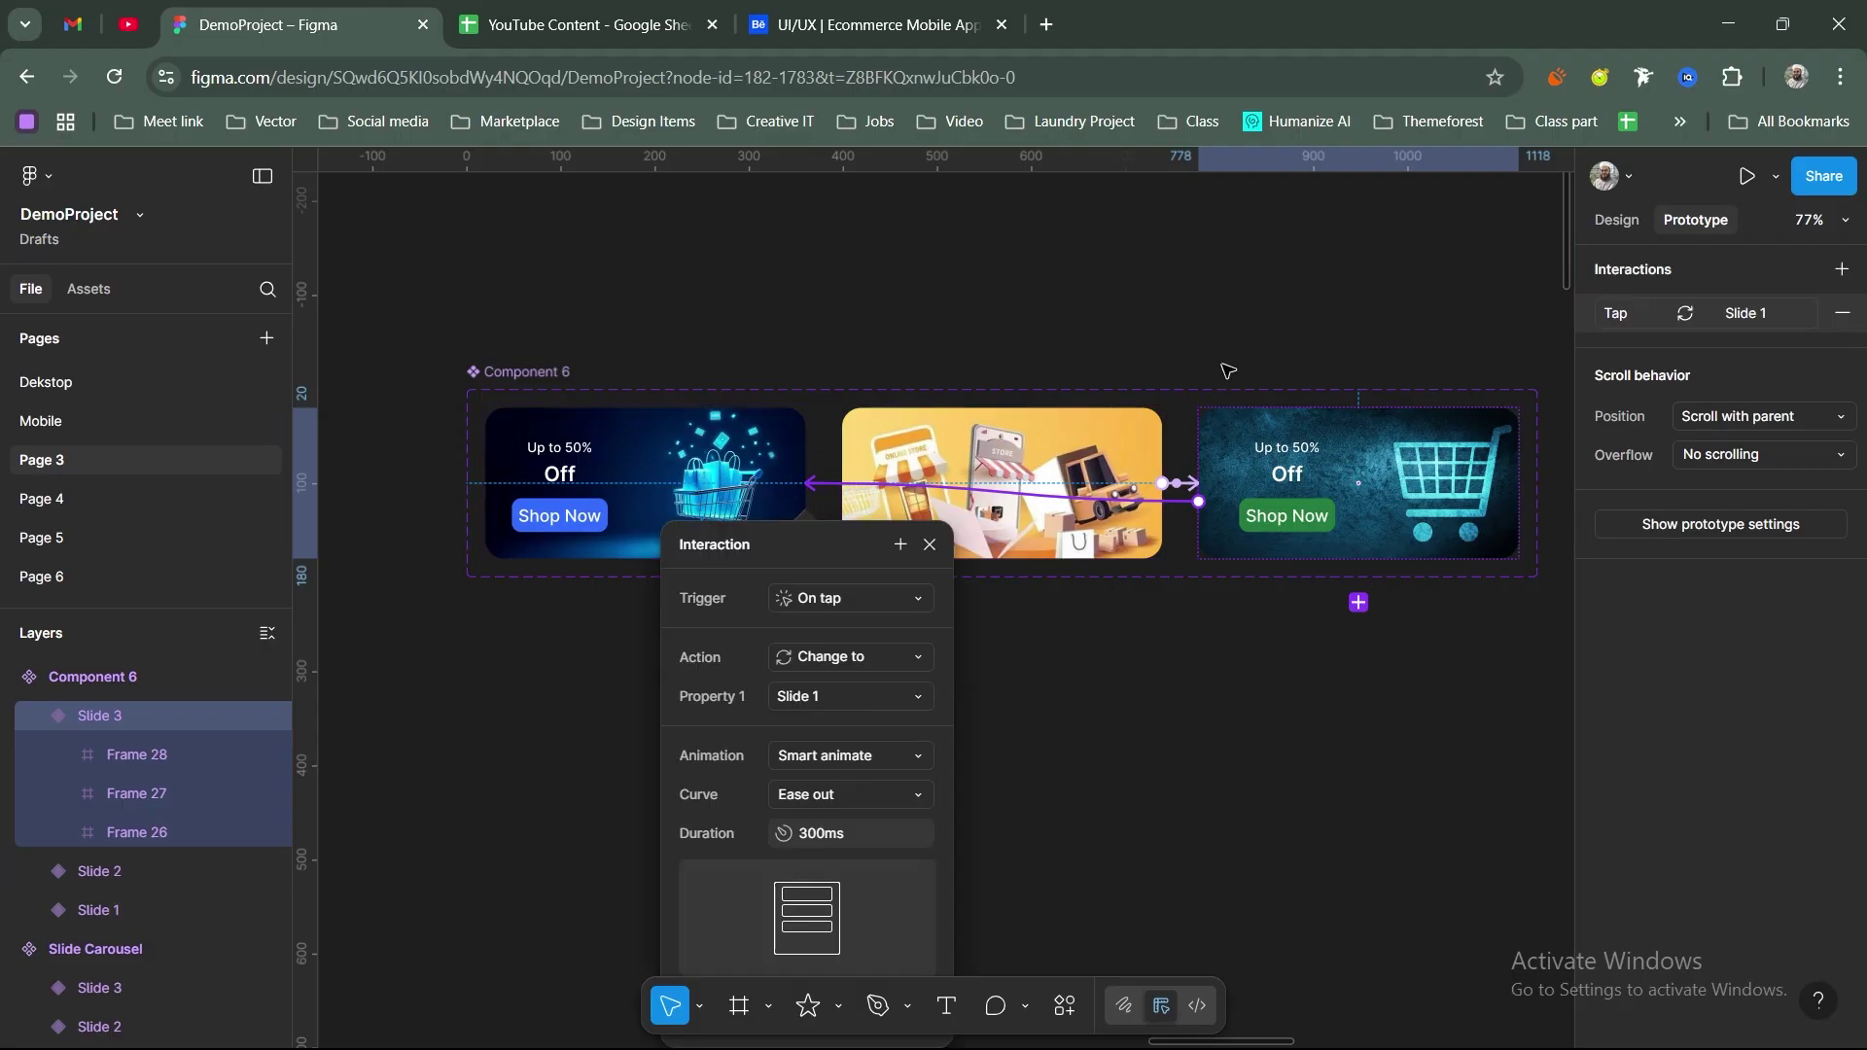
pyautogui.moveTo(854, 568); pyautogui.dragTo(1340, 301)
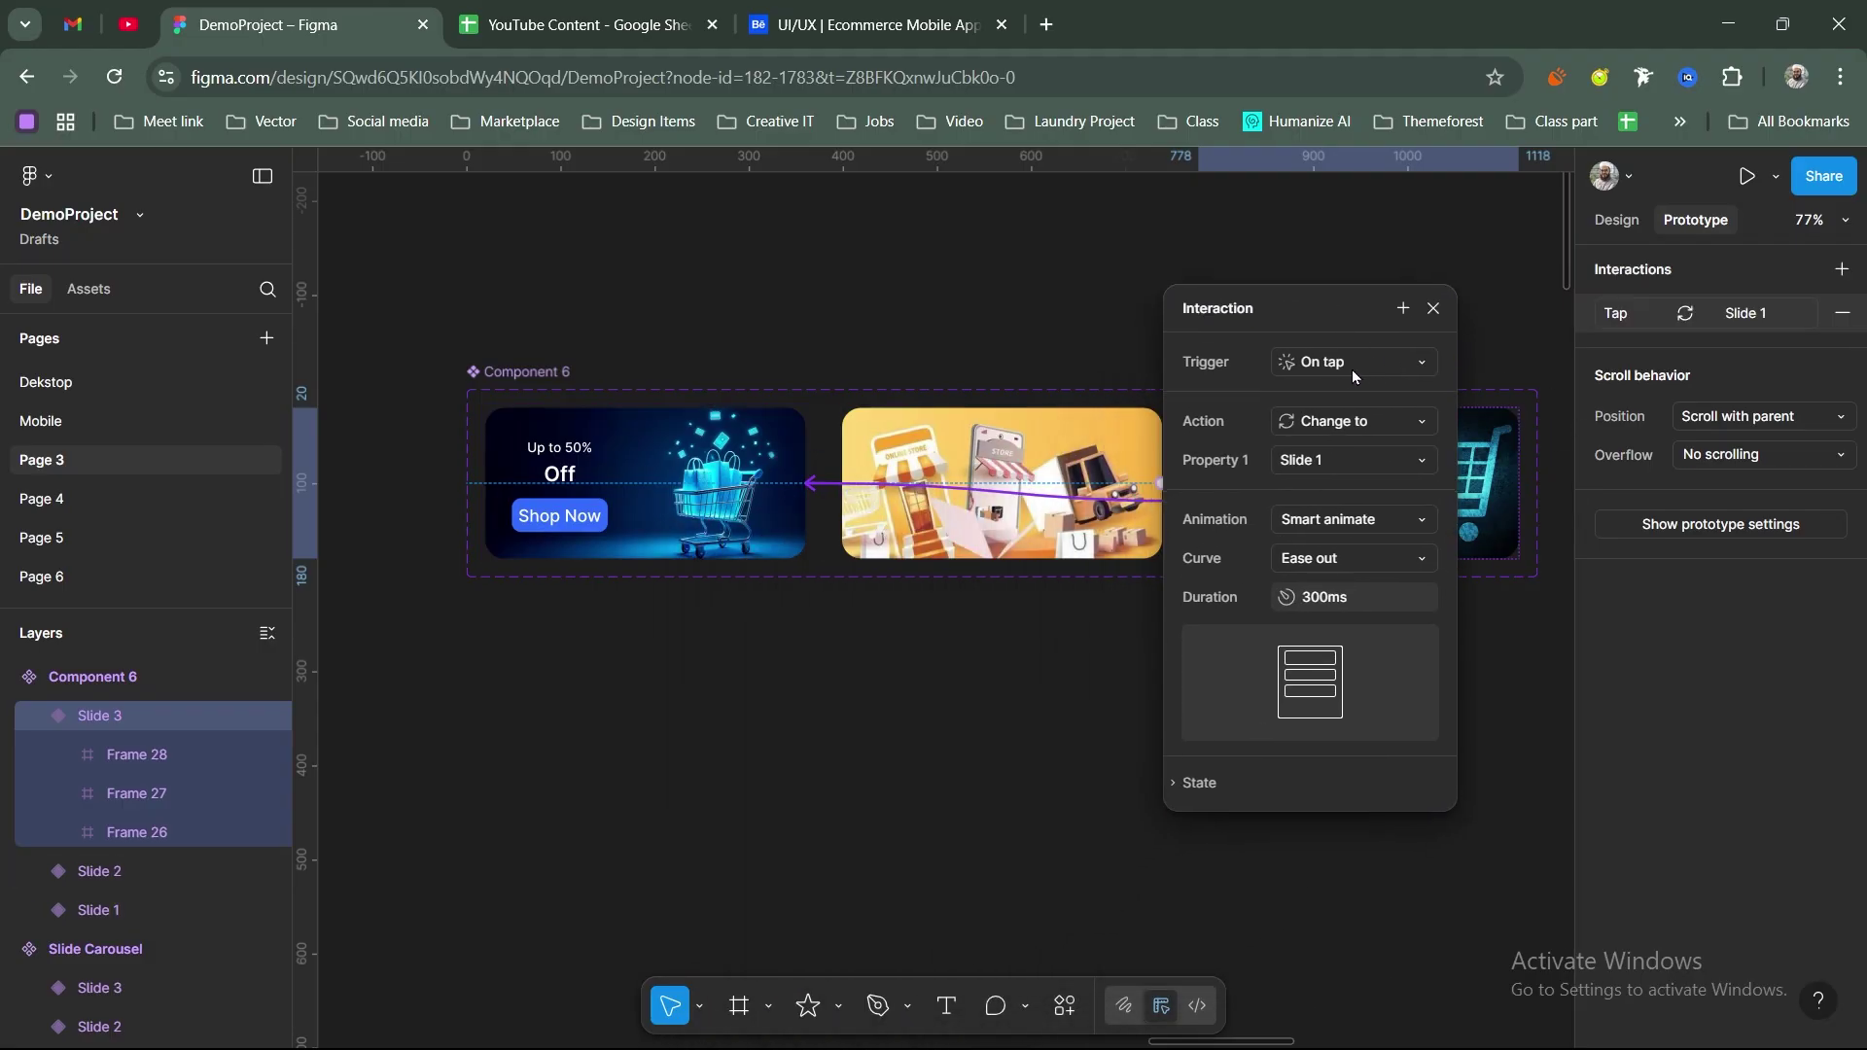
pyautogui.click(1333, 366)
pyautogui.click(1338, 667)
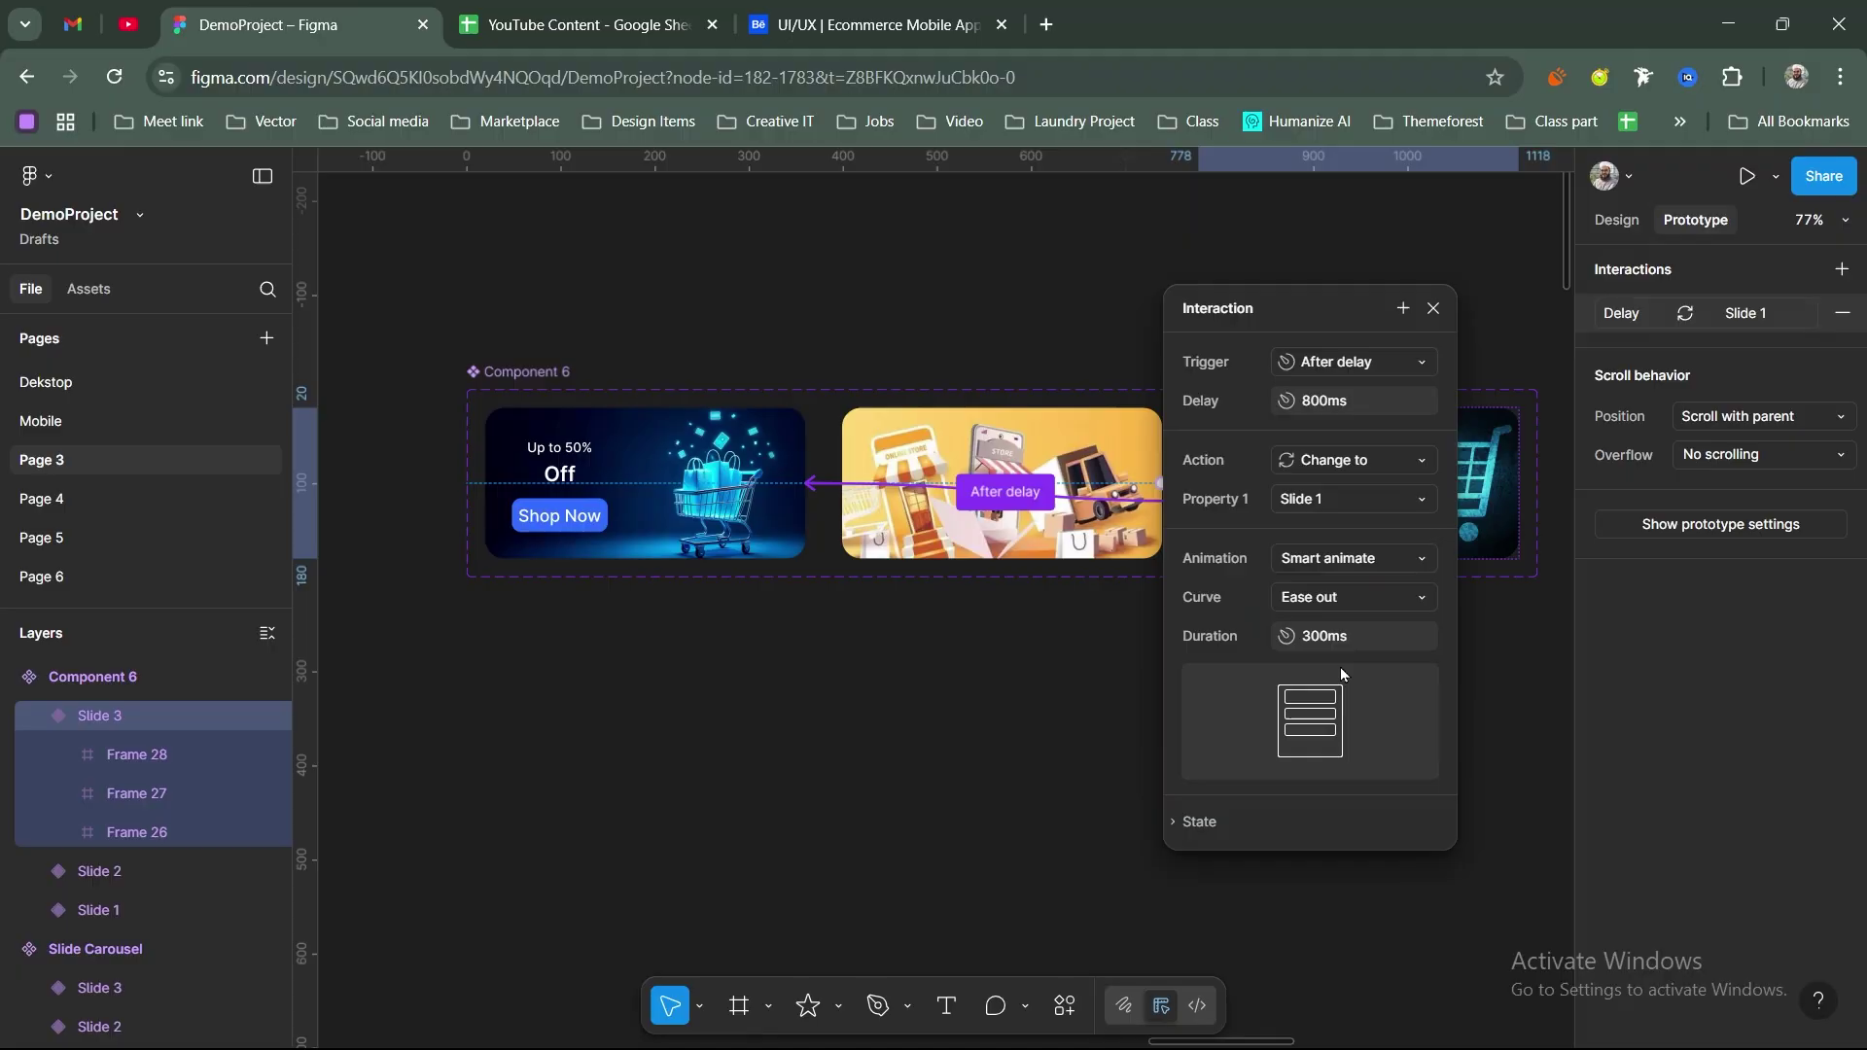
pyautogui.click(1340, 404)
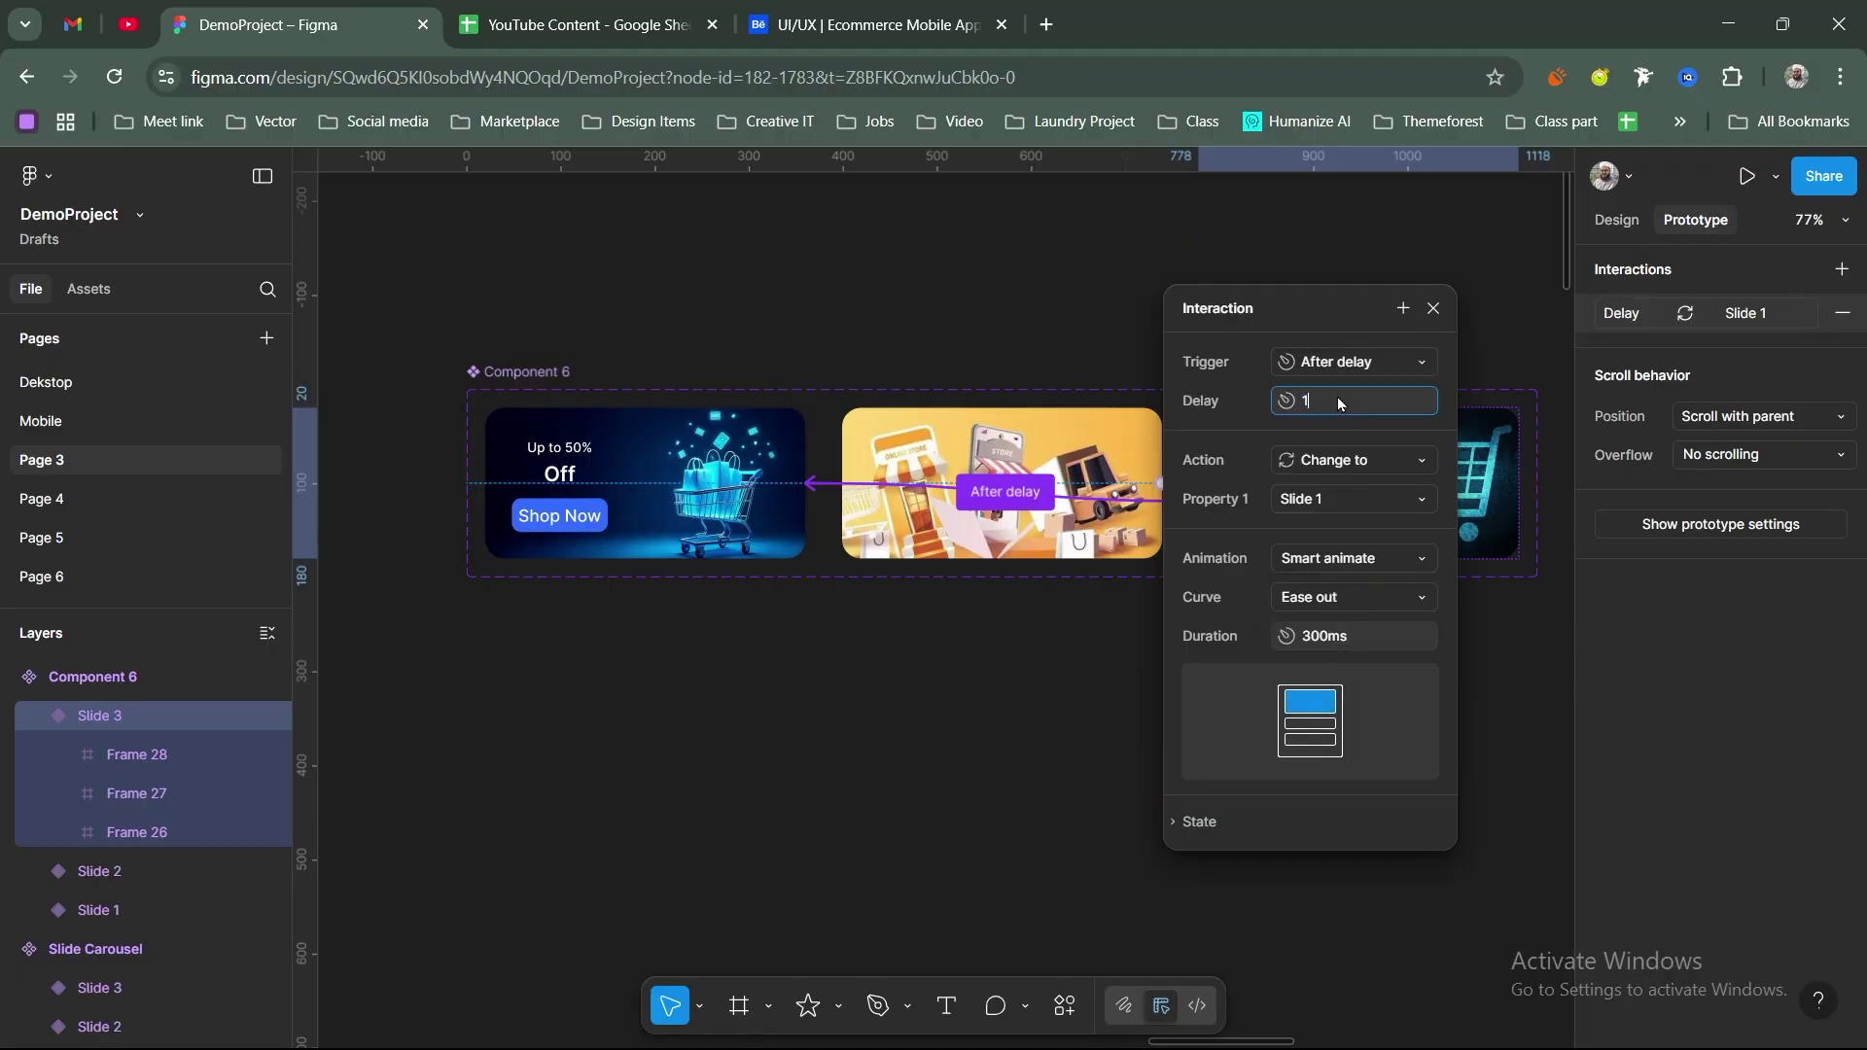
pyautogui.write('1500')
pyautogui.press('Return')
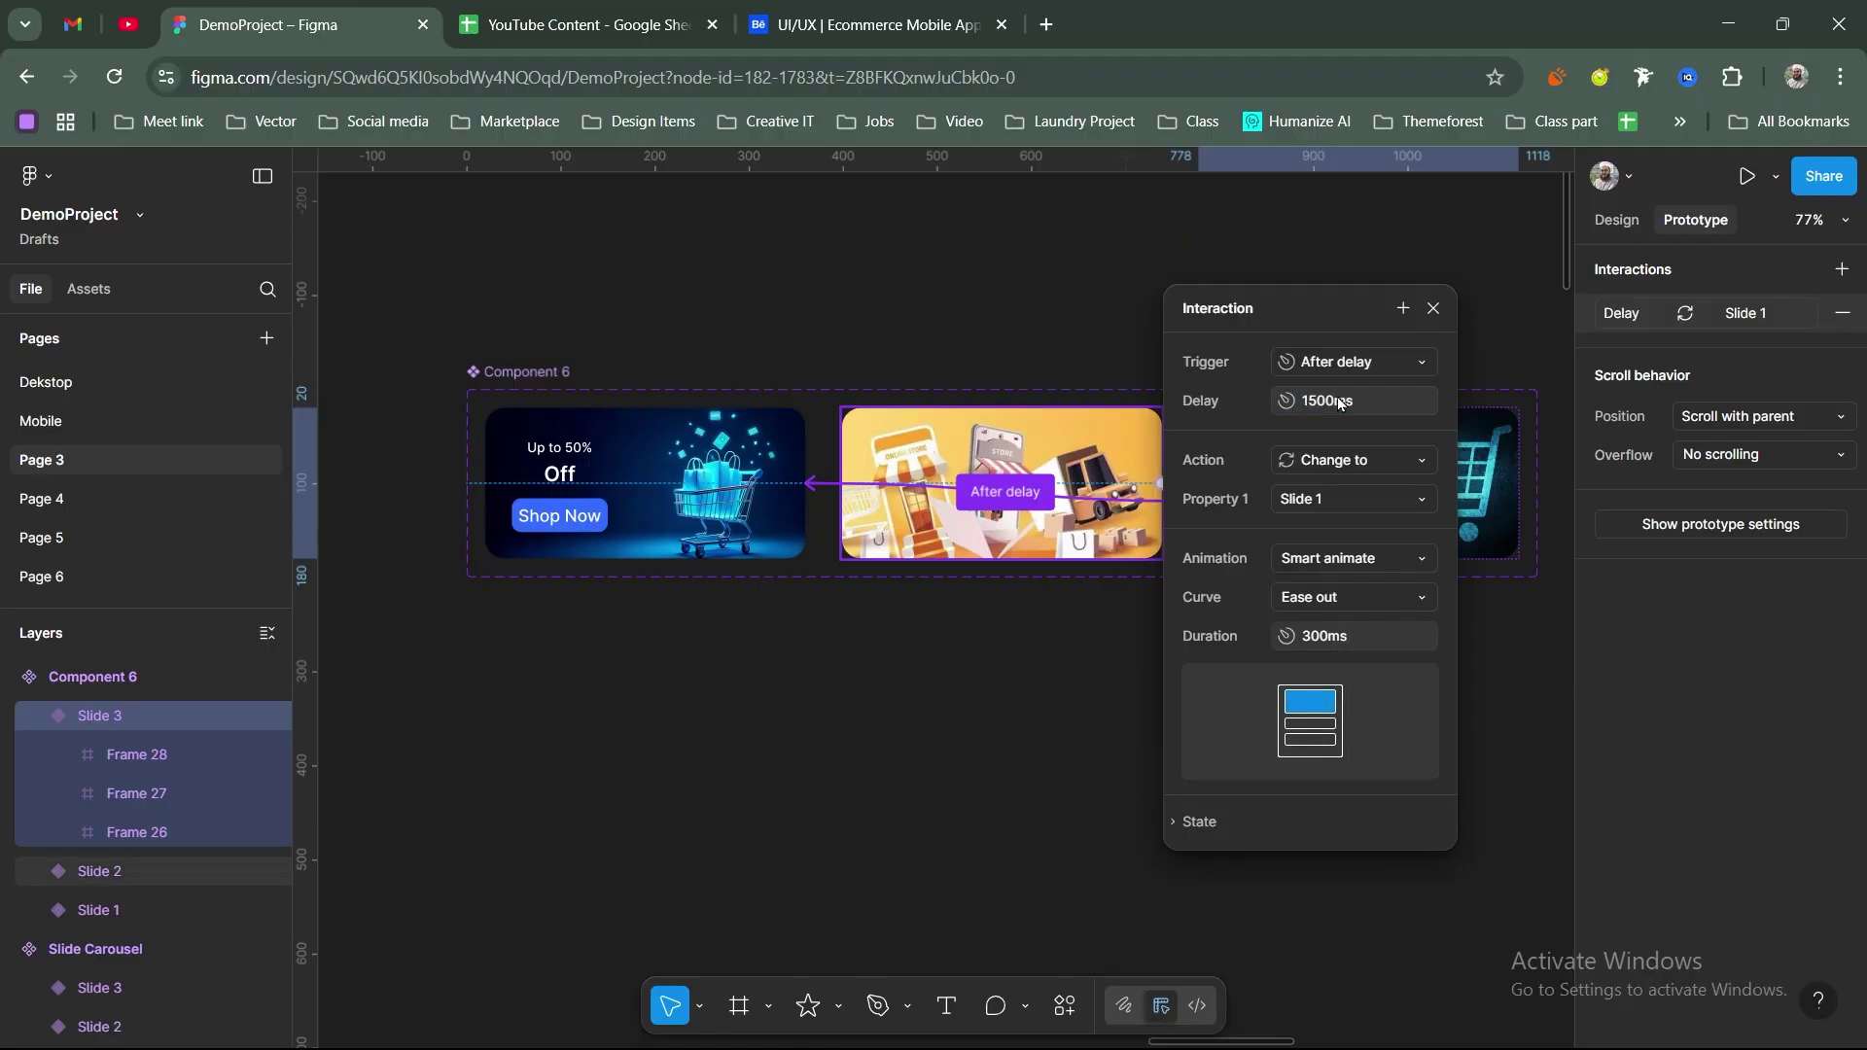
pyautogui.click(1434, 308)
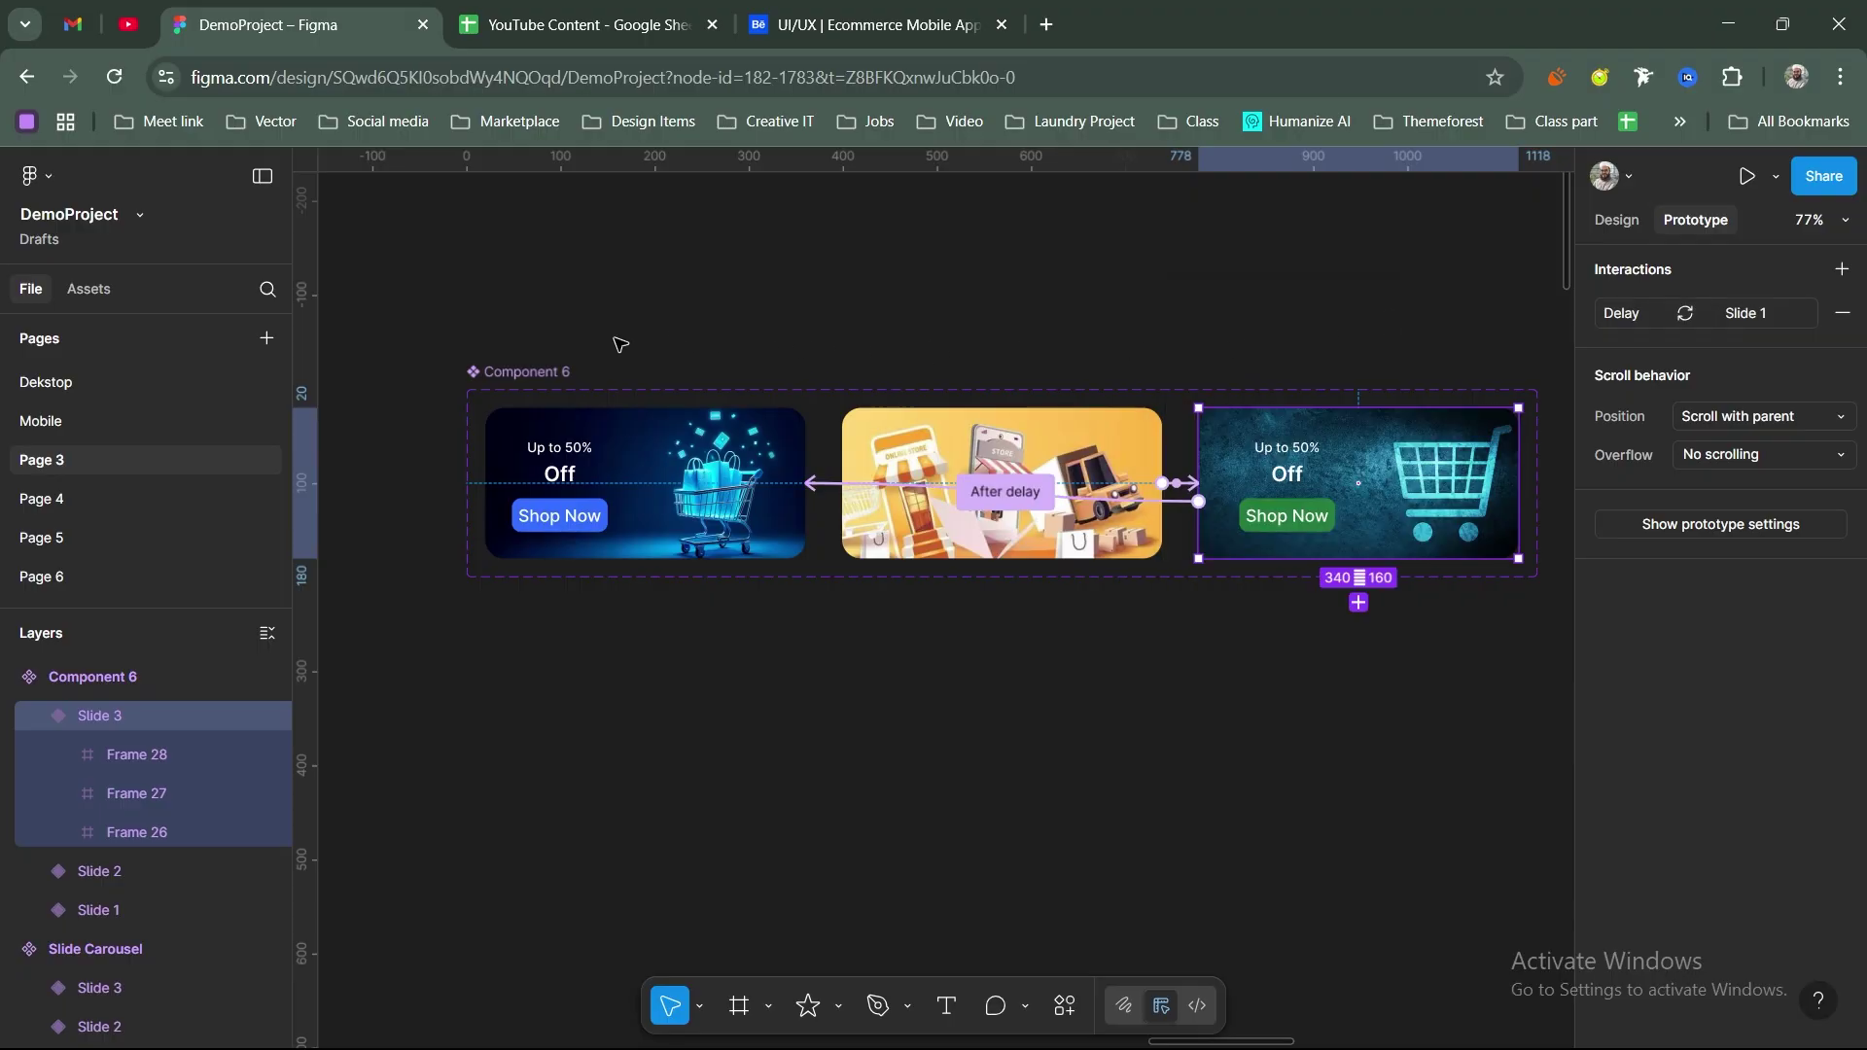
# Step: Rename the new three-variant component set as Slide Carousel
pyautogui.click(530, 373)
pyautogui.doubleClick(534, 373)
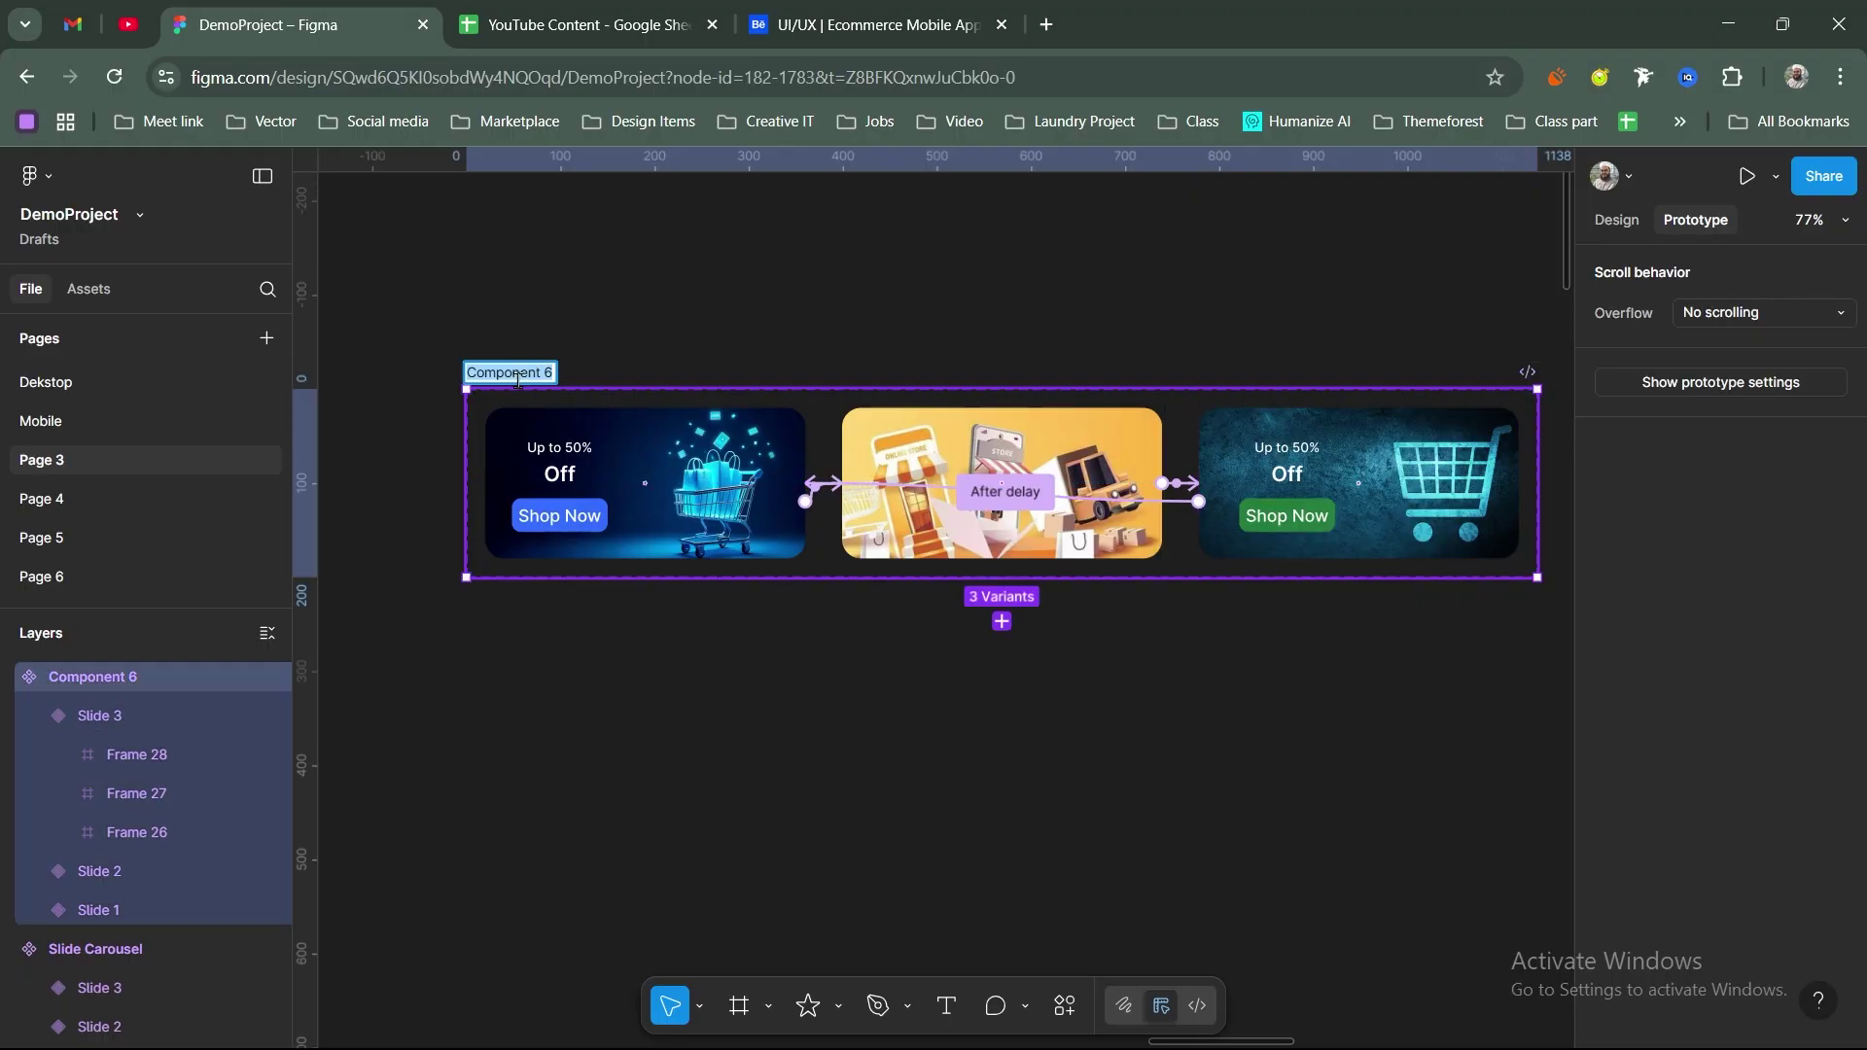
pyautogui.hotkey('ctrl', 'z')
pyautogui.click(488, 430)
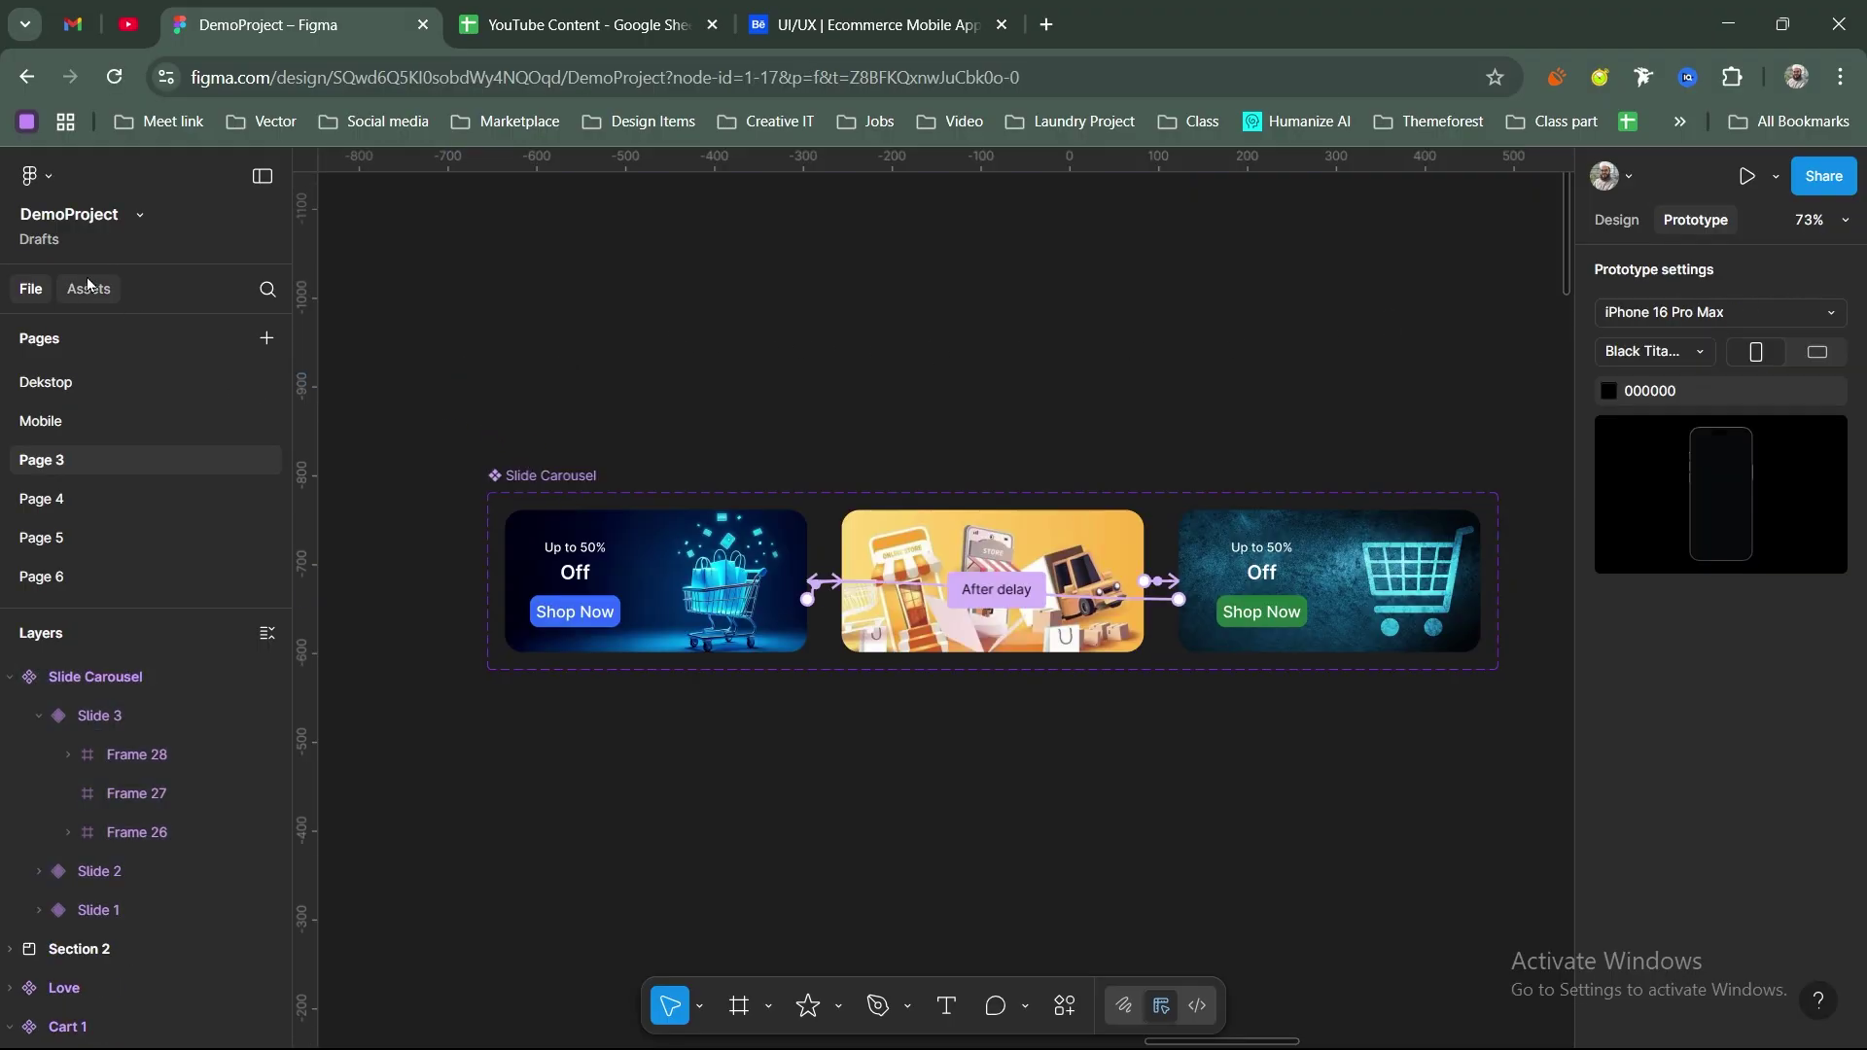
# Step: Open Page 3's component collection in the file's assets to locate the Slide Carousel
pyautogui.hotkey('alt', '2')
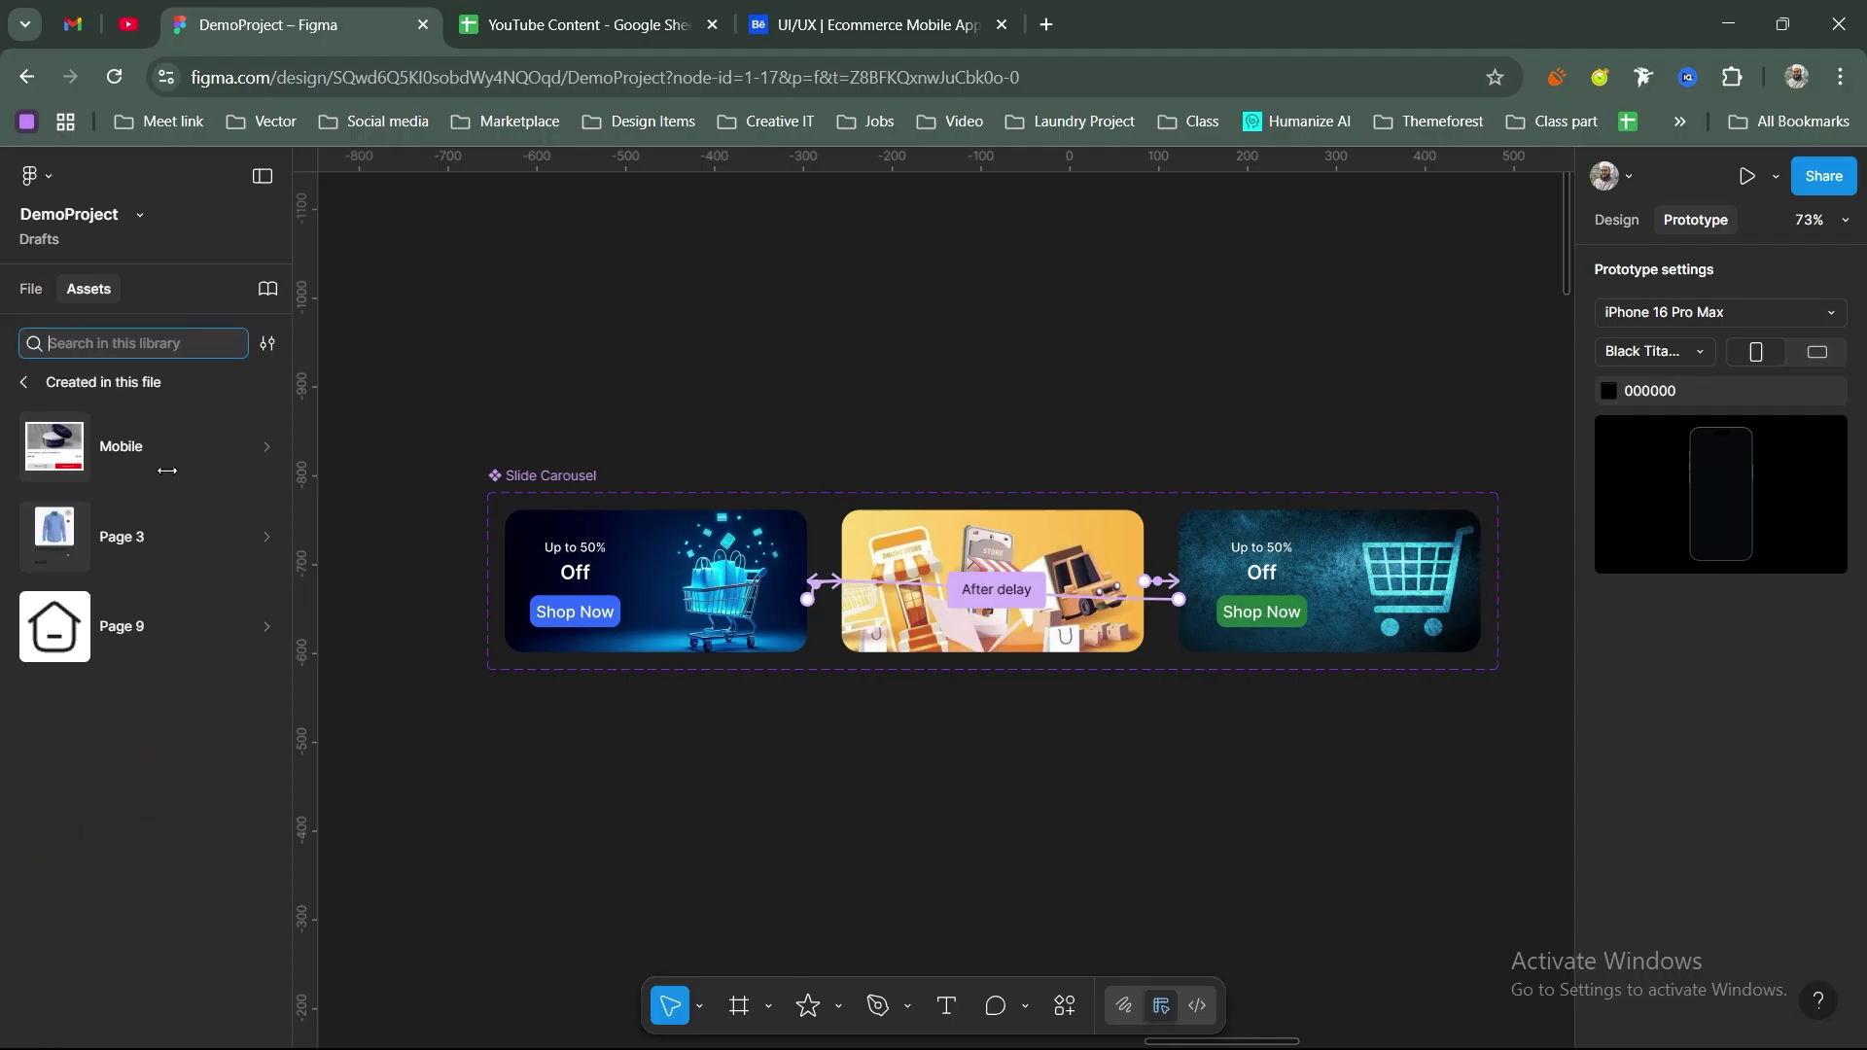
pyautogui.click(115, 551)
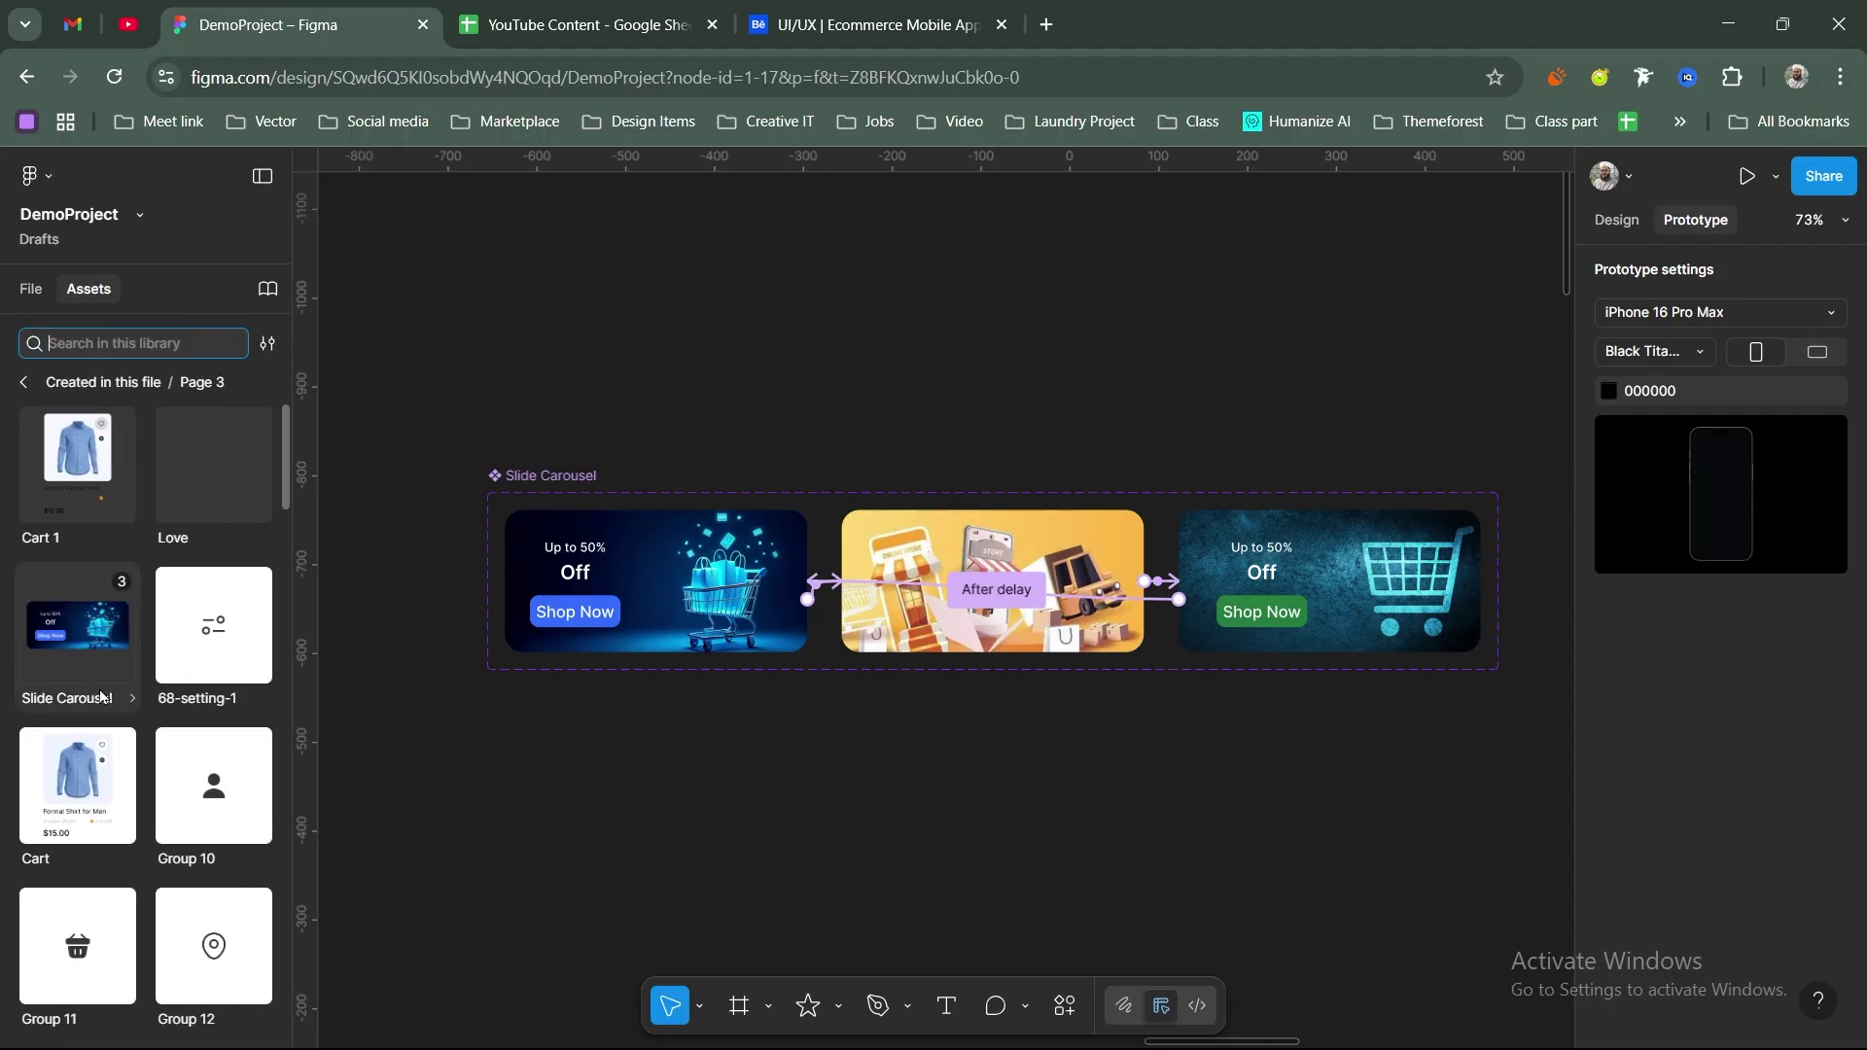
pyautogui.moveTo(100, 696); pyautogui.dragTo(875, 610)
# Step: Move the old banner row out of the Home screen onto the empty canvas at X -462, Y -132
pyautogui.scroll(-5, 792, 755)
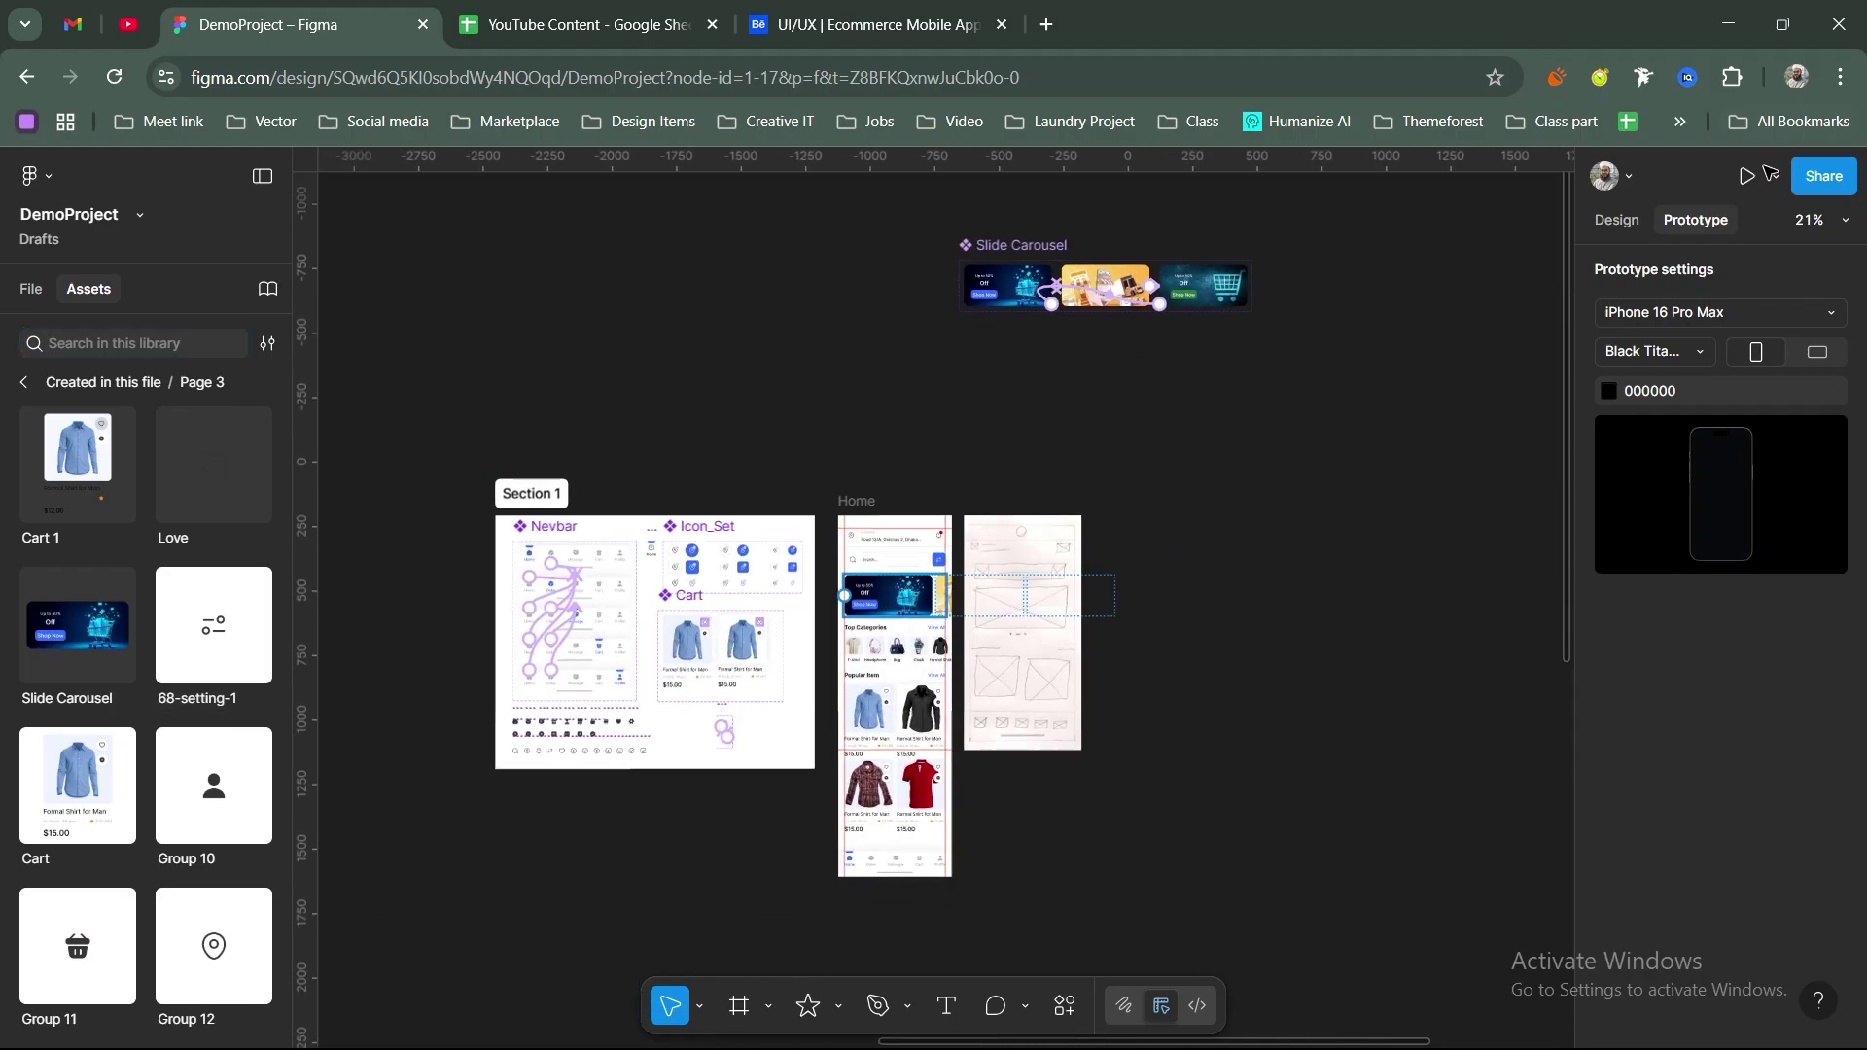
pyautogui.scroll(5, 882, 593)
pyautogui.click(1626, 230)
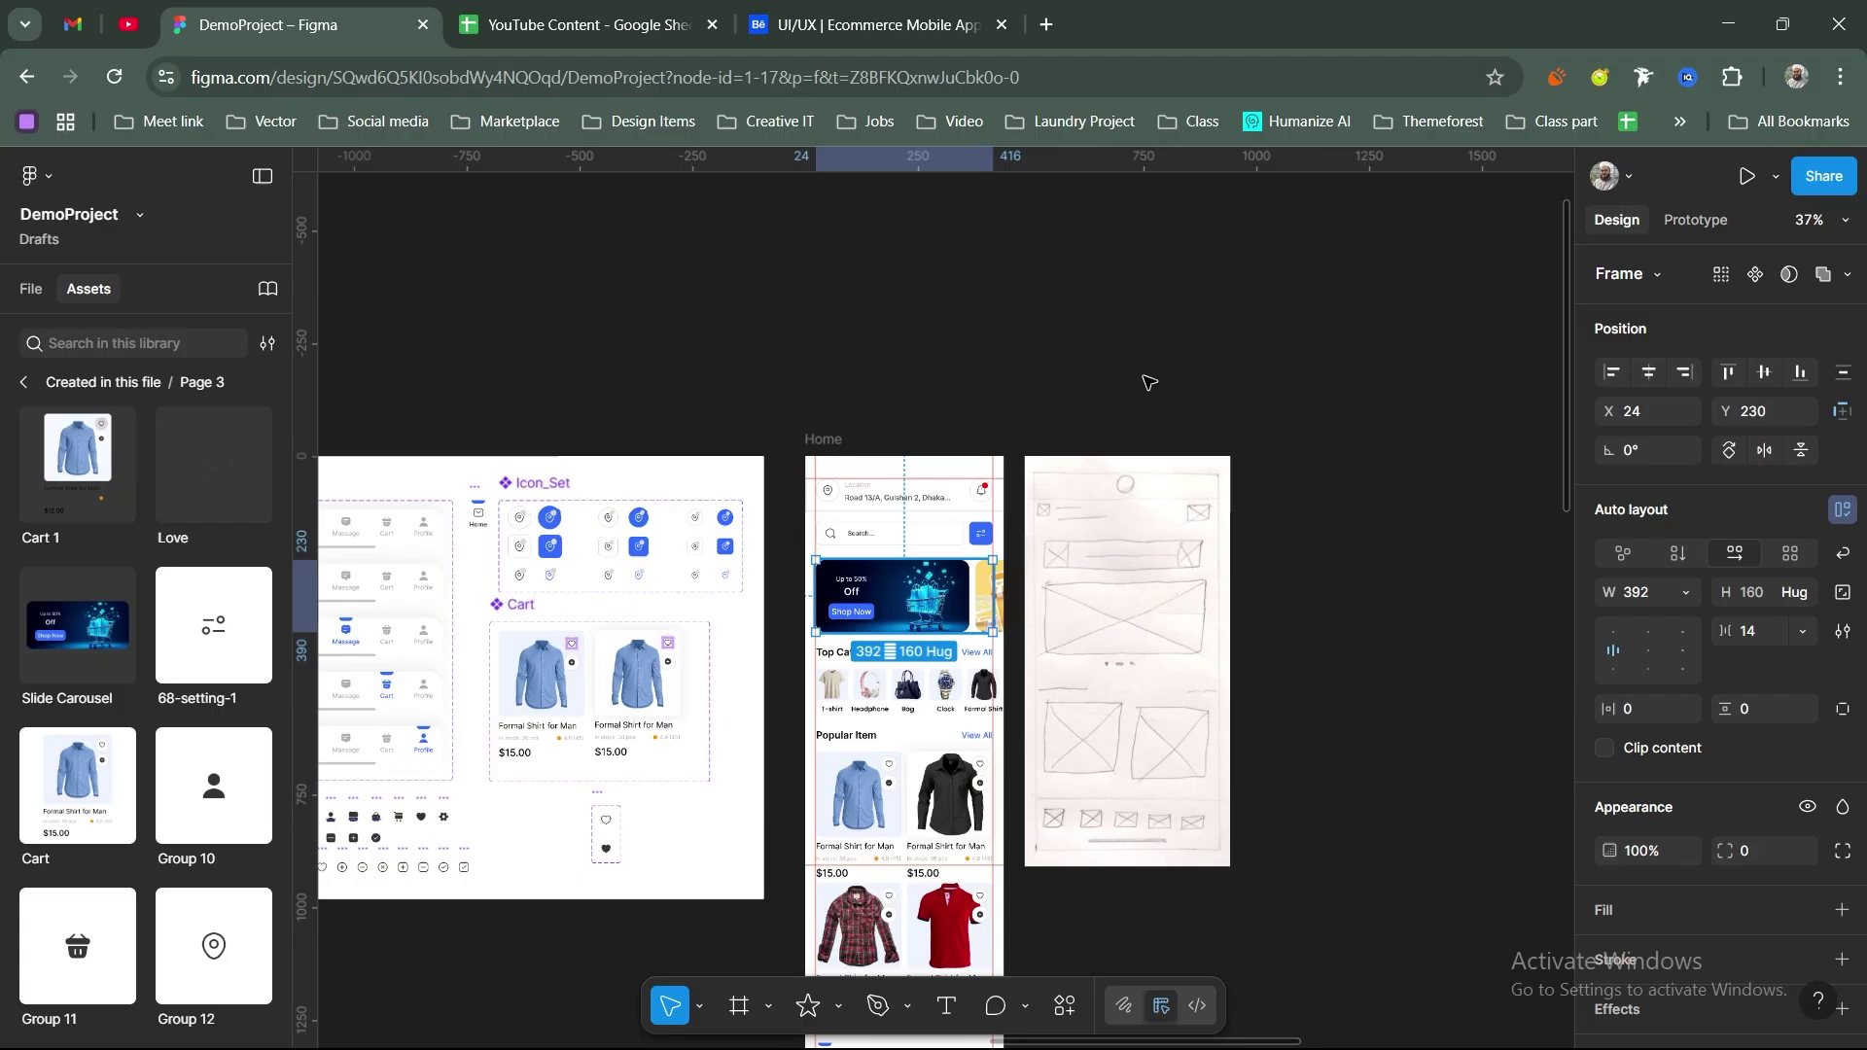
pyautogui.hotkey('ctrl', 'z')
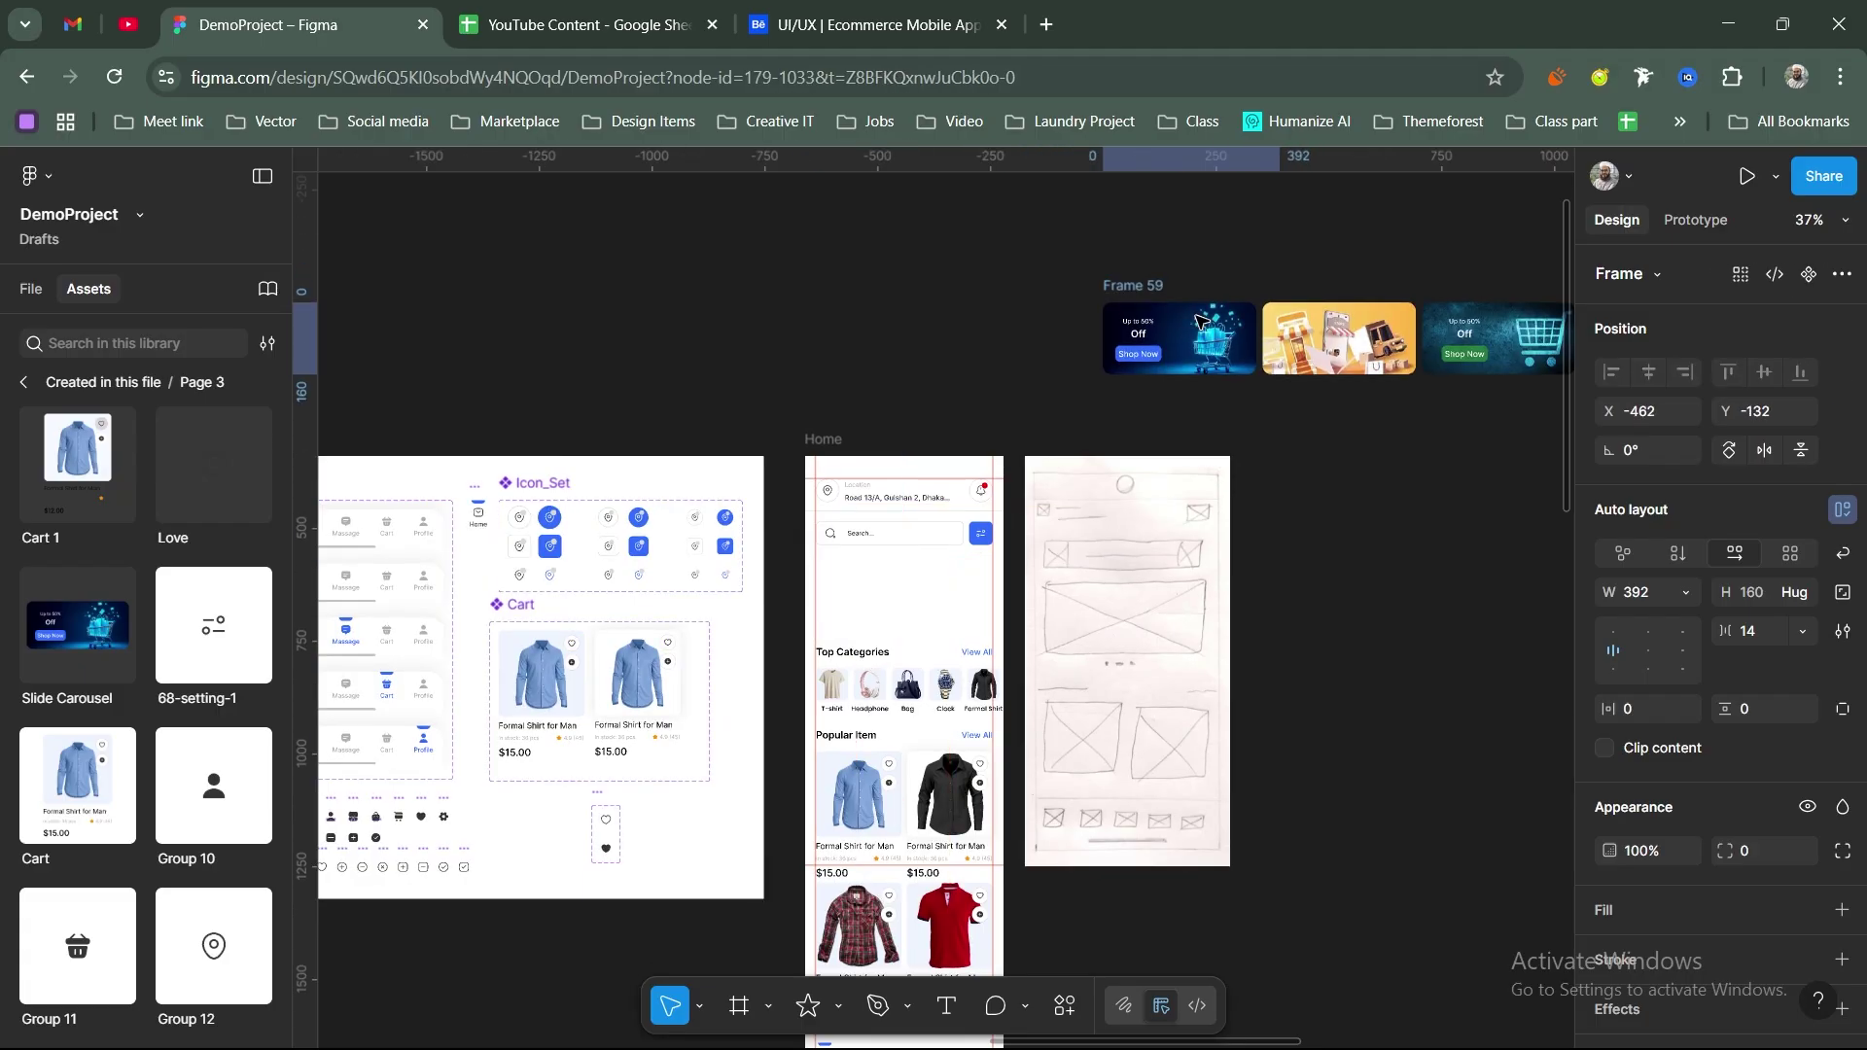
# Step: Place a Slide Carousel instance below the Home screen's search bar at X 50, Y 219, and preview the Home prototype
pyautogui.moveTo(78, 625); pyautogui.dragTo(912, 627)
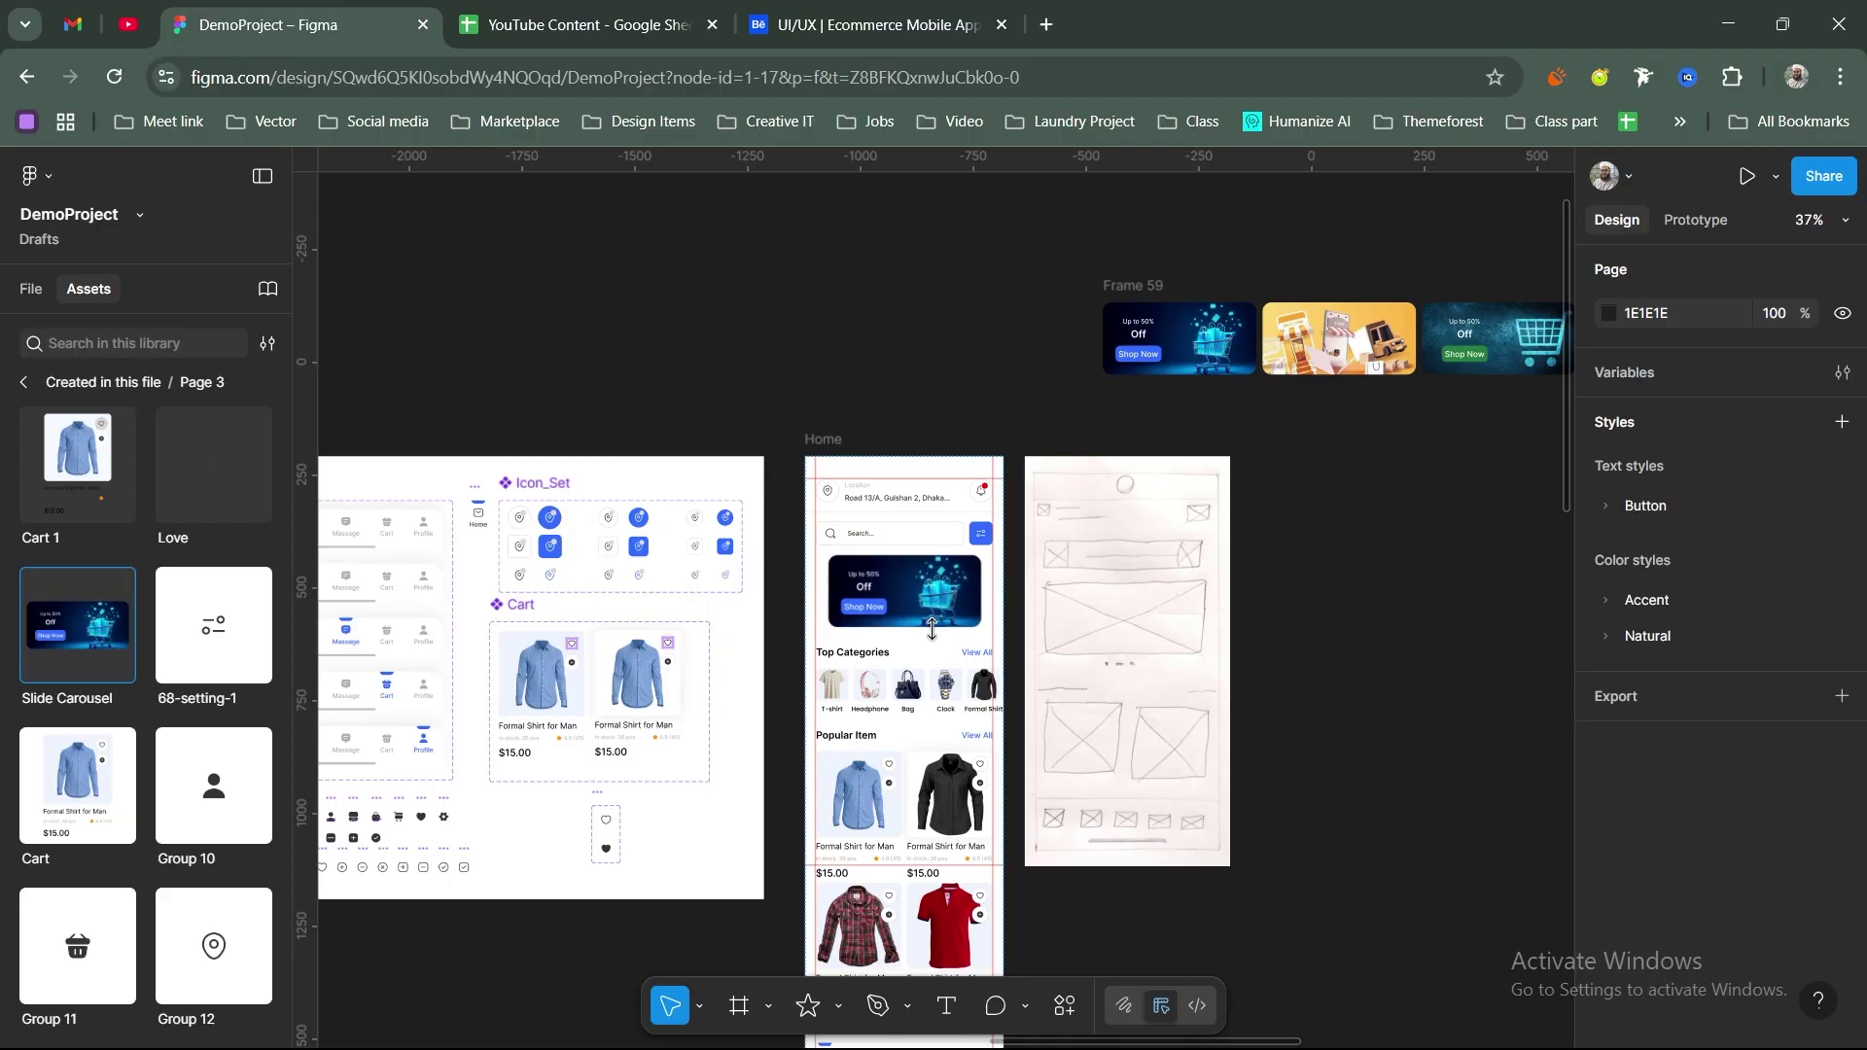
pyautogui.hotkey('shift', '2')
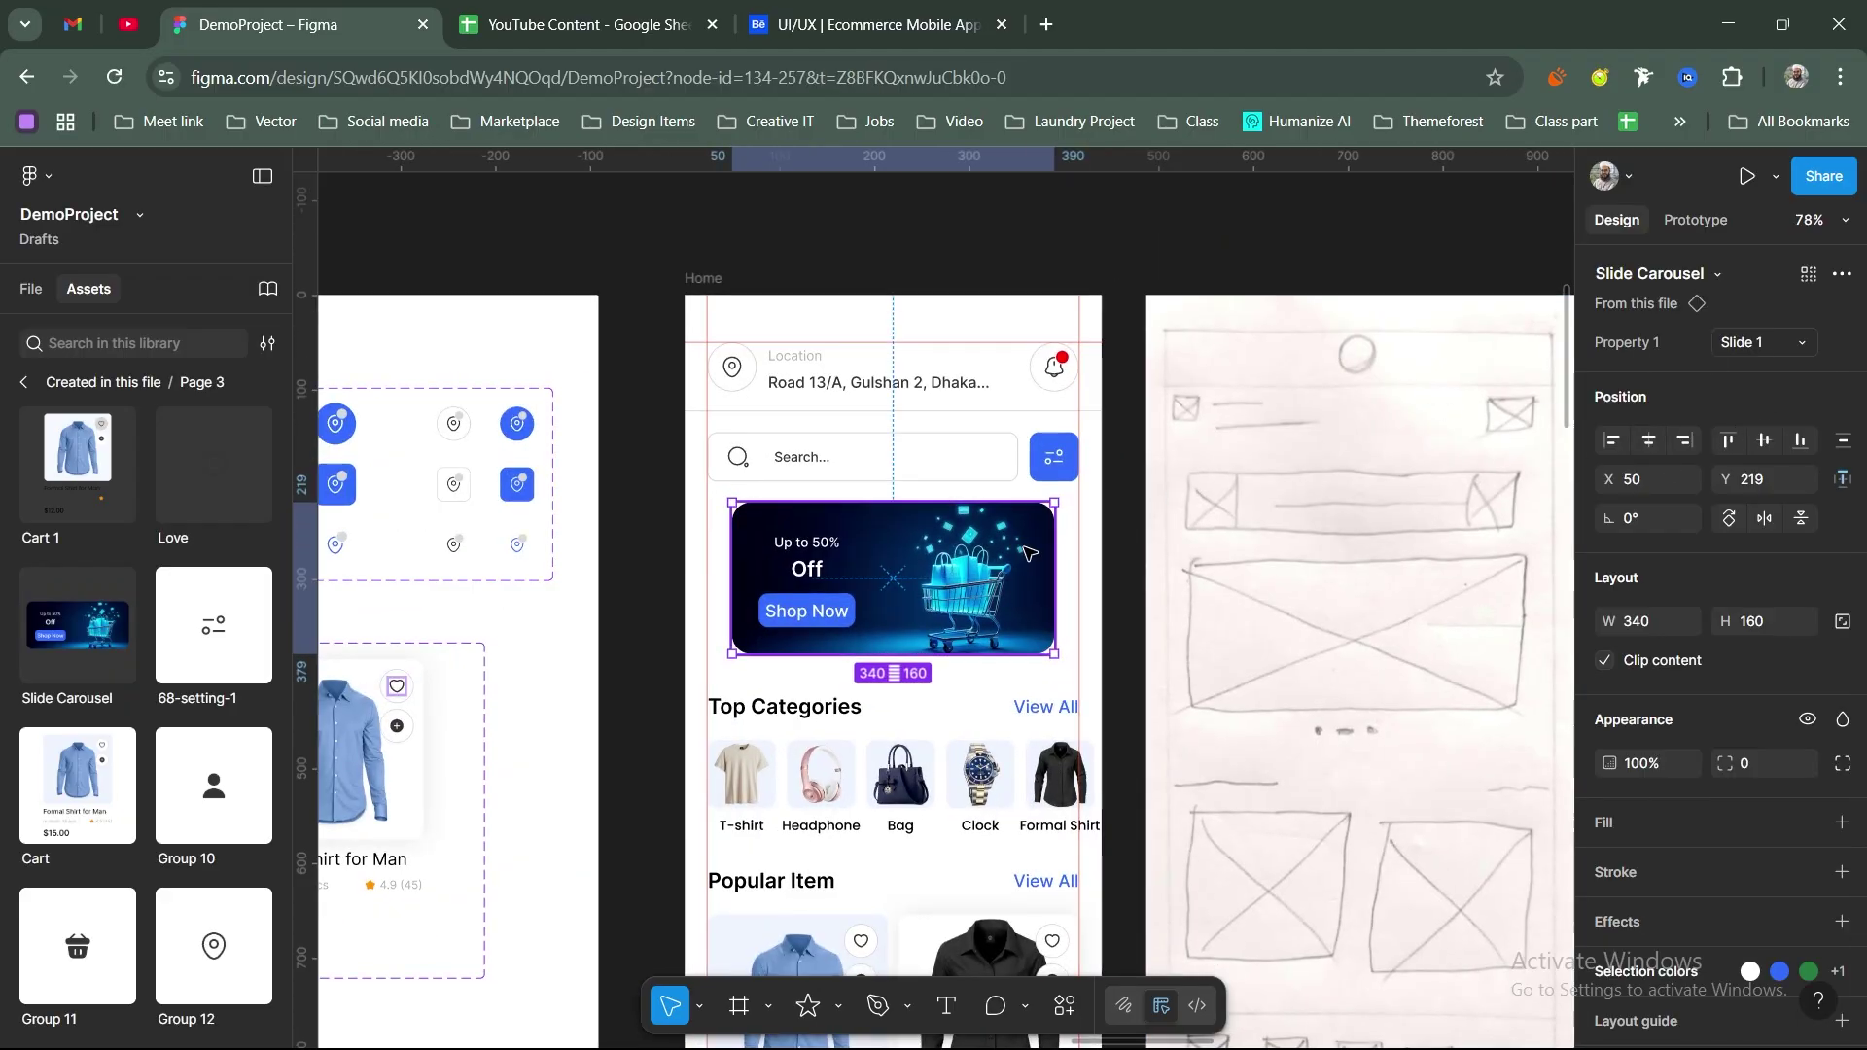
pyautogui.hotkey('shift', 'space')
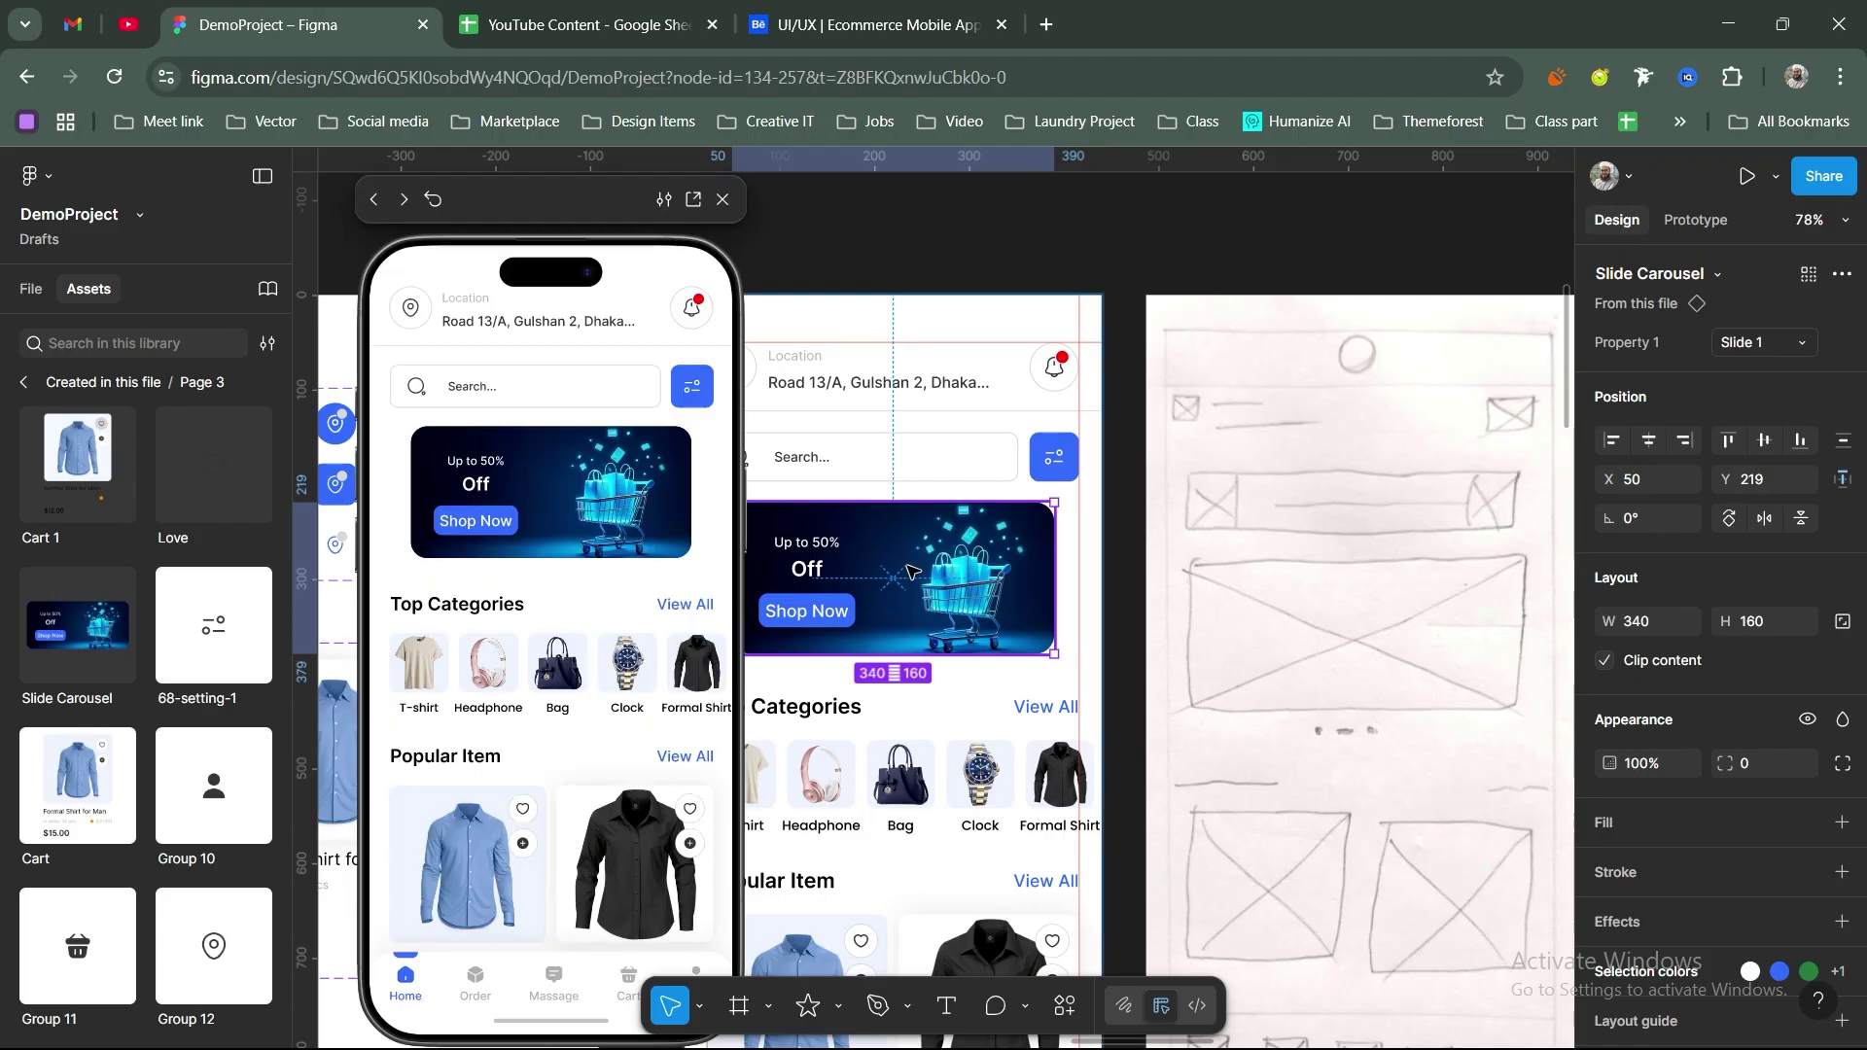
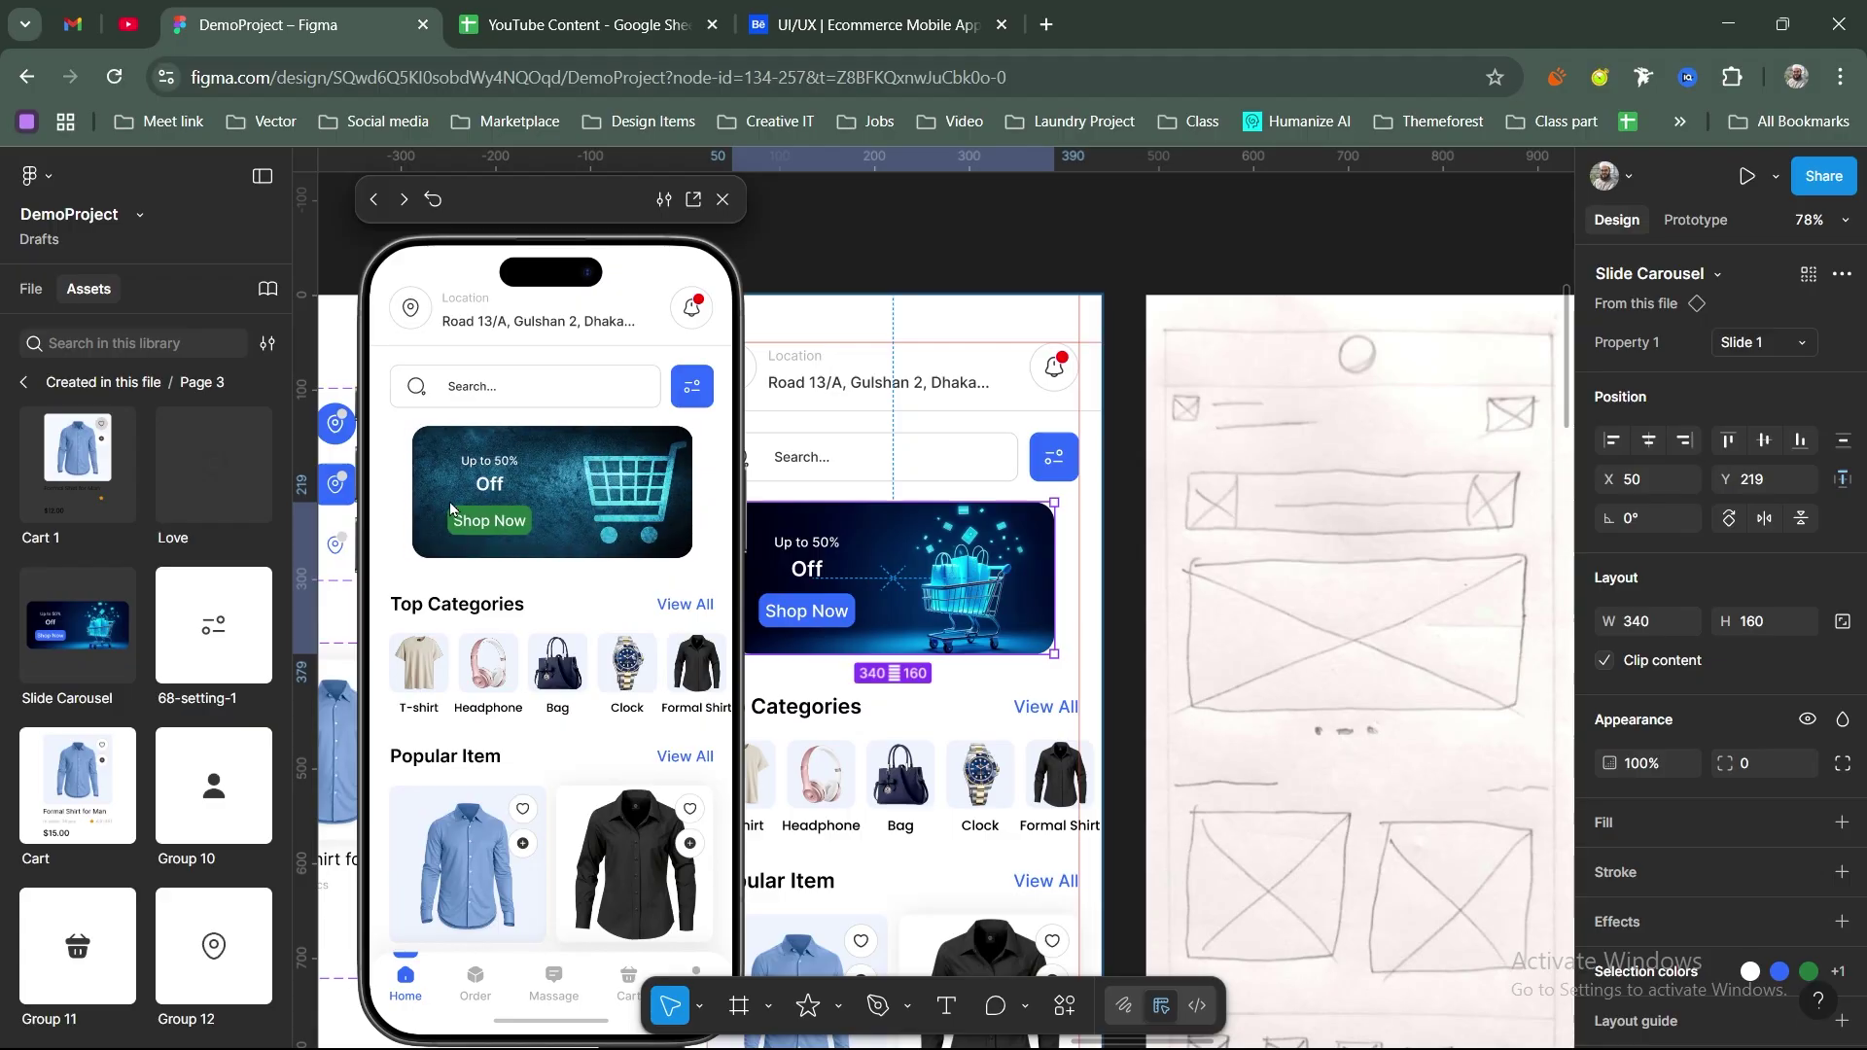
pyautogui.scroll(-5, 1326, 730)
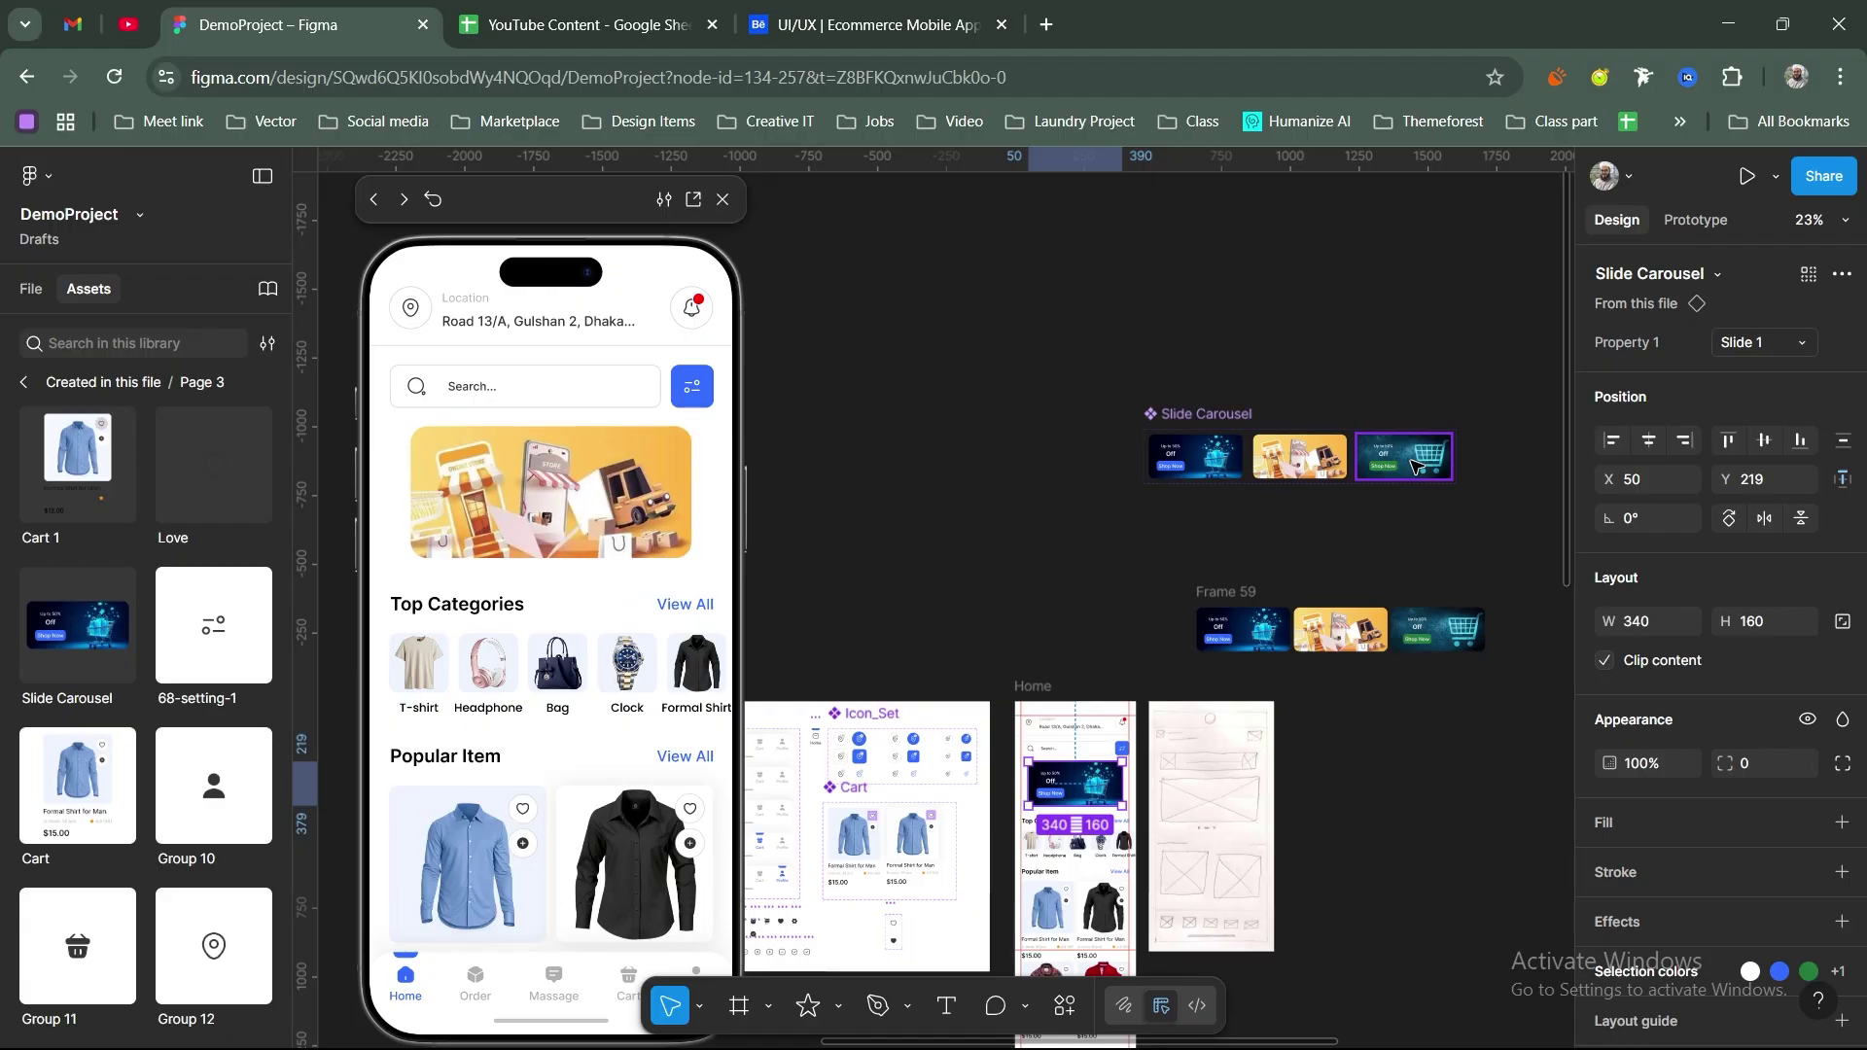
# Step: Scale the Home screen's Slide Carousel instance proportionally to 392 wide and 184.47 high, spanning the layout margins from X 24 to 416
pyautogui.scroll(-3, 1117, 617)
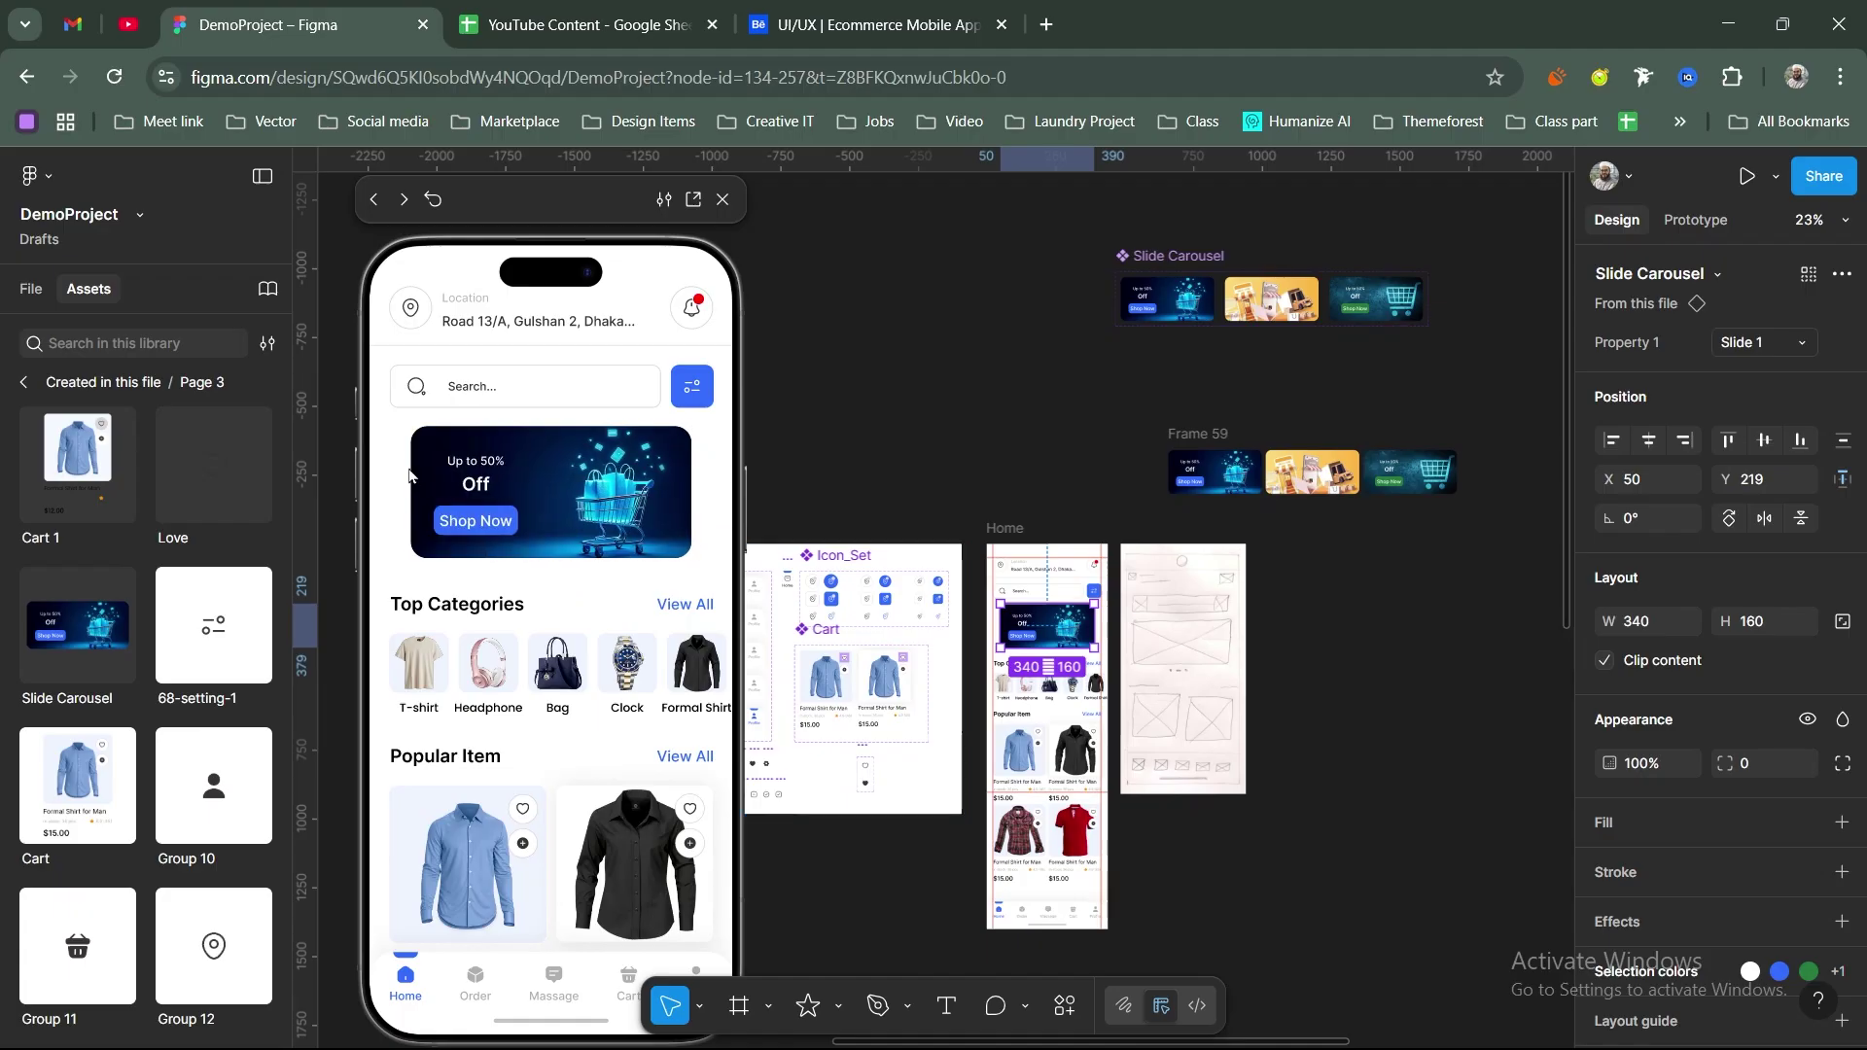
pyautogui.scroll(5, 1089, 644)
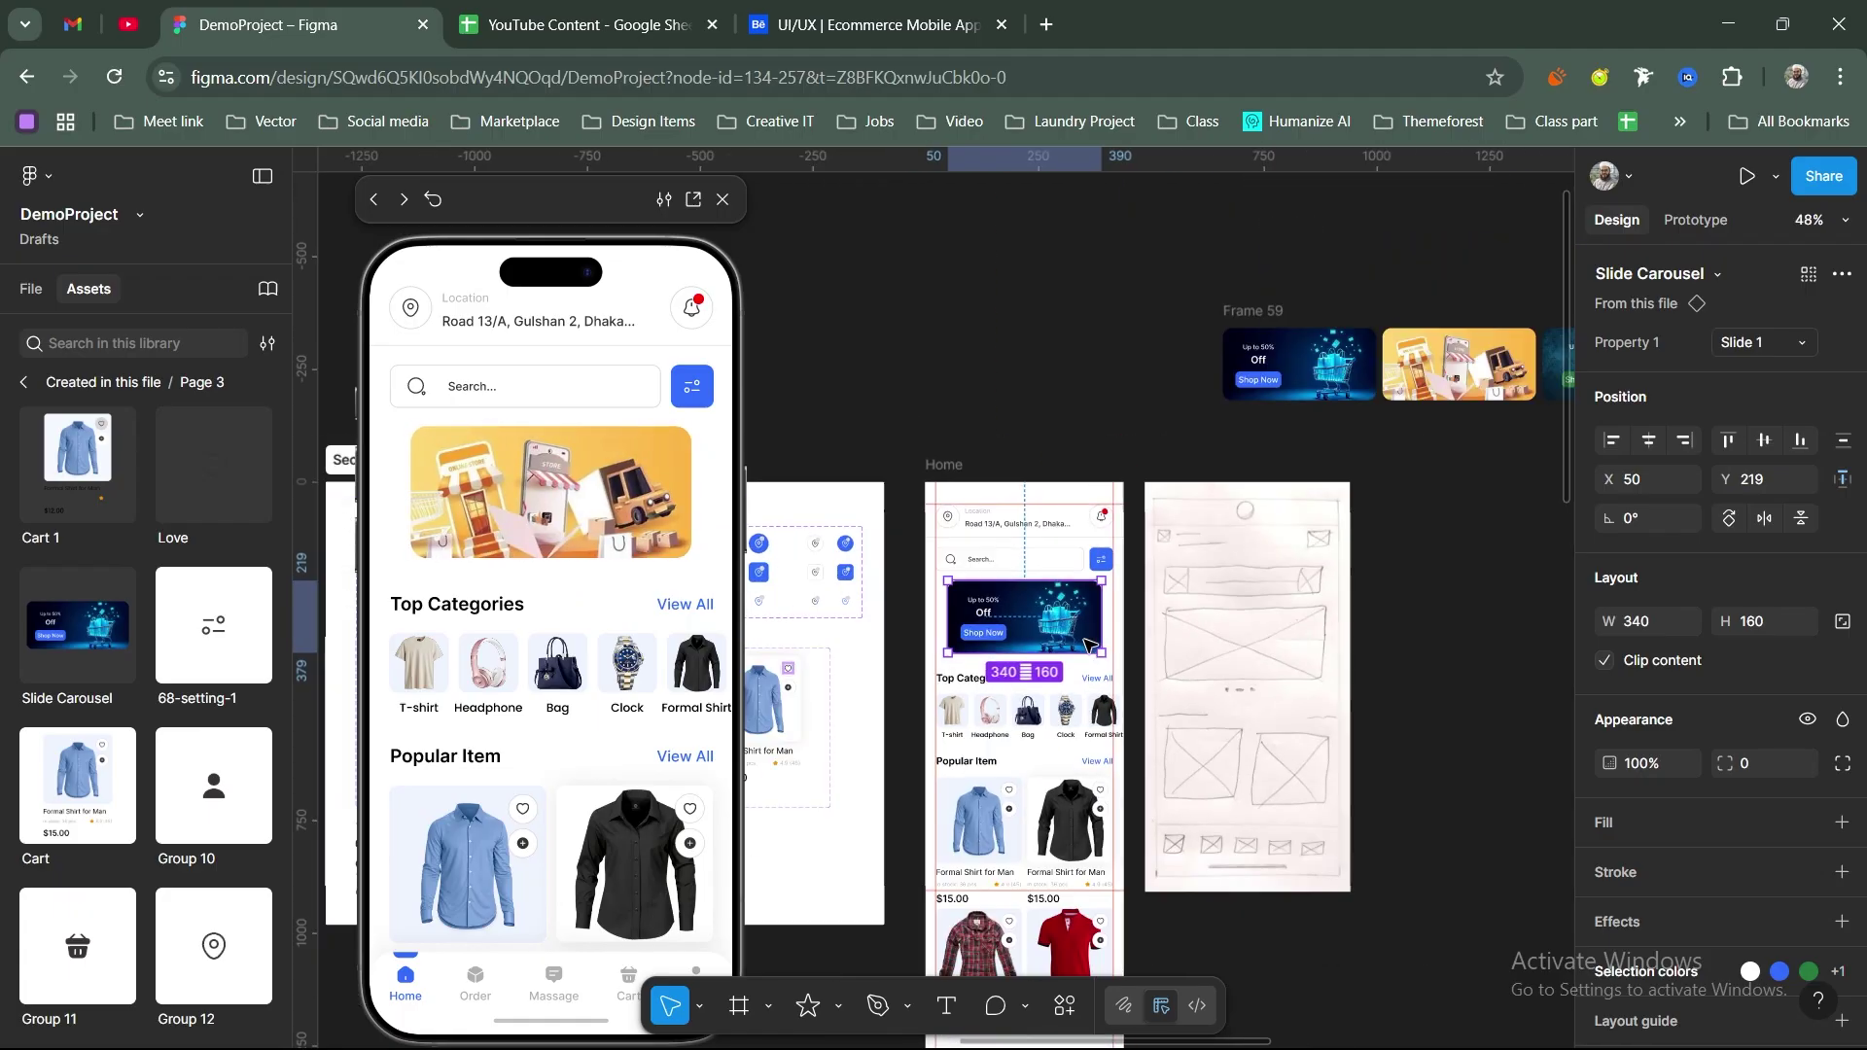
pyautogui.scroll(-4, 1090, 644)
pyautogui.scroll(3, 1242, 416)
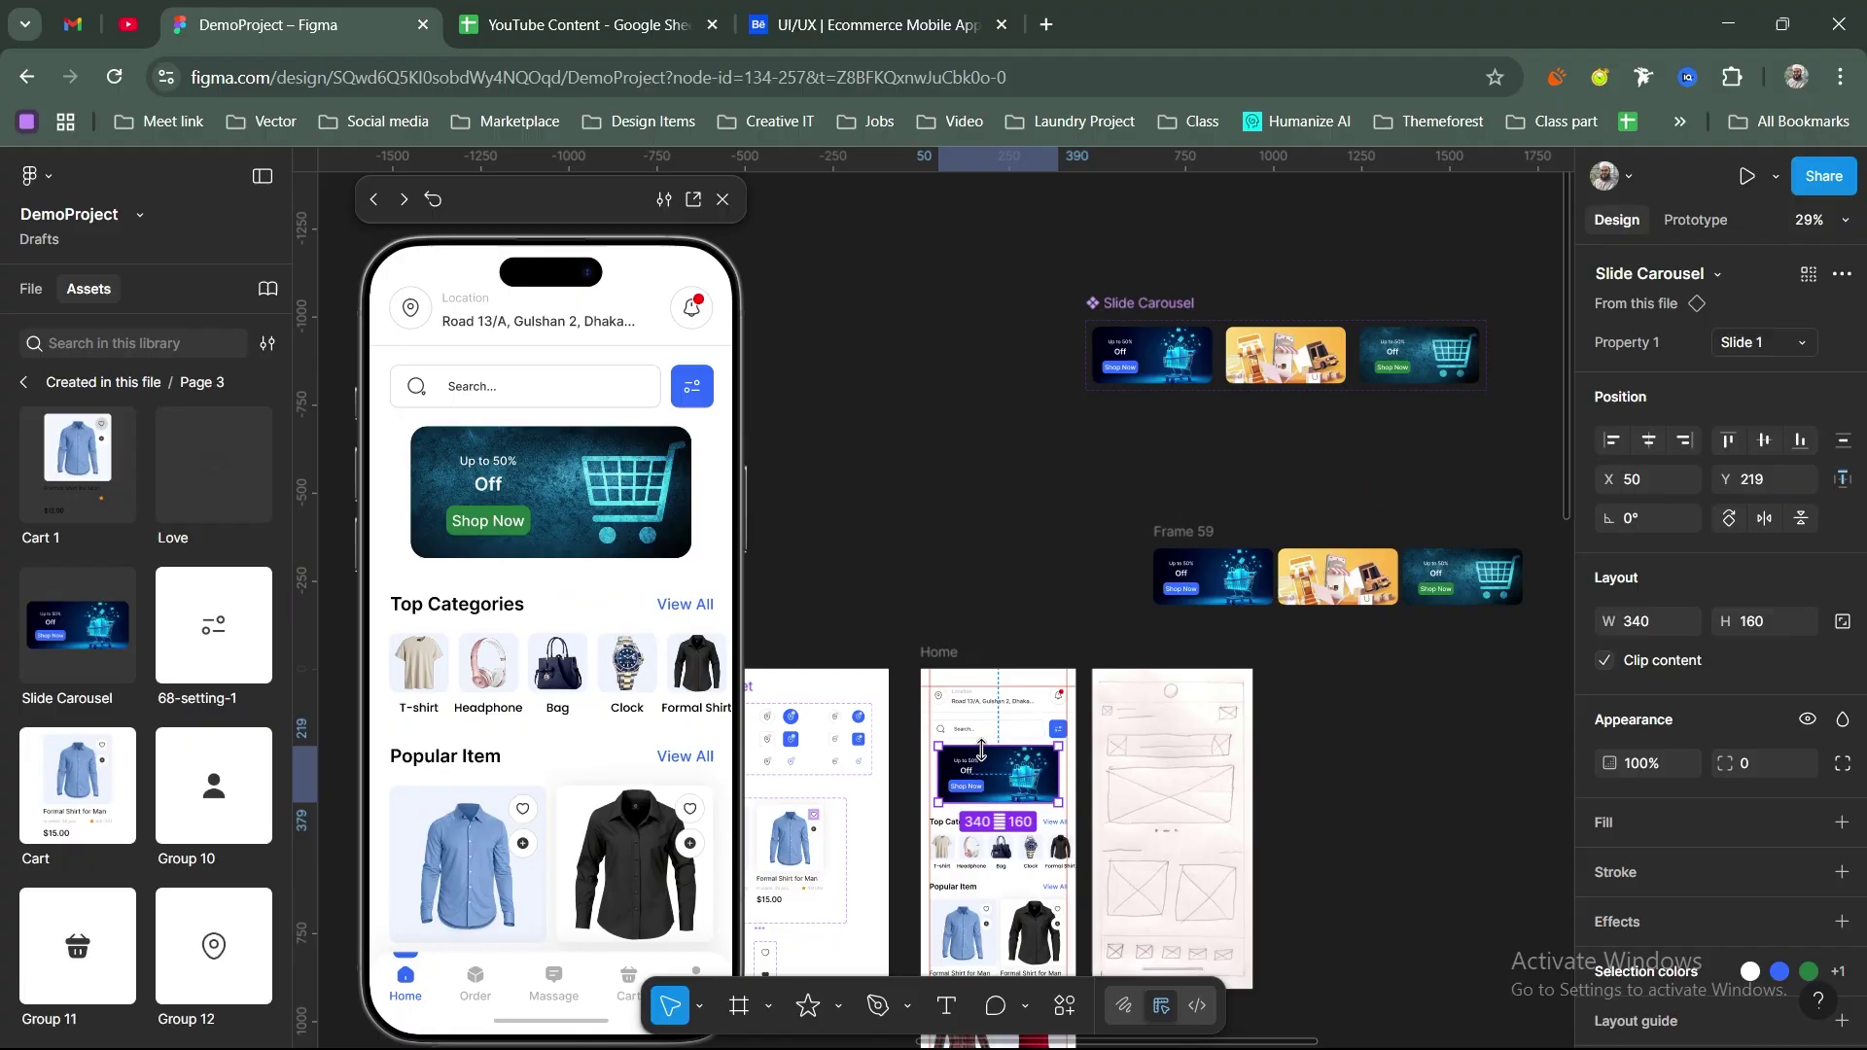
pyautogui.scroll(5, 856, 933)
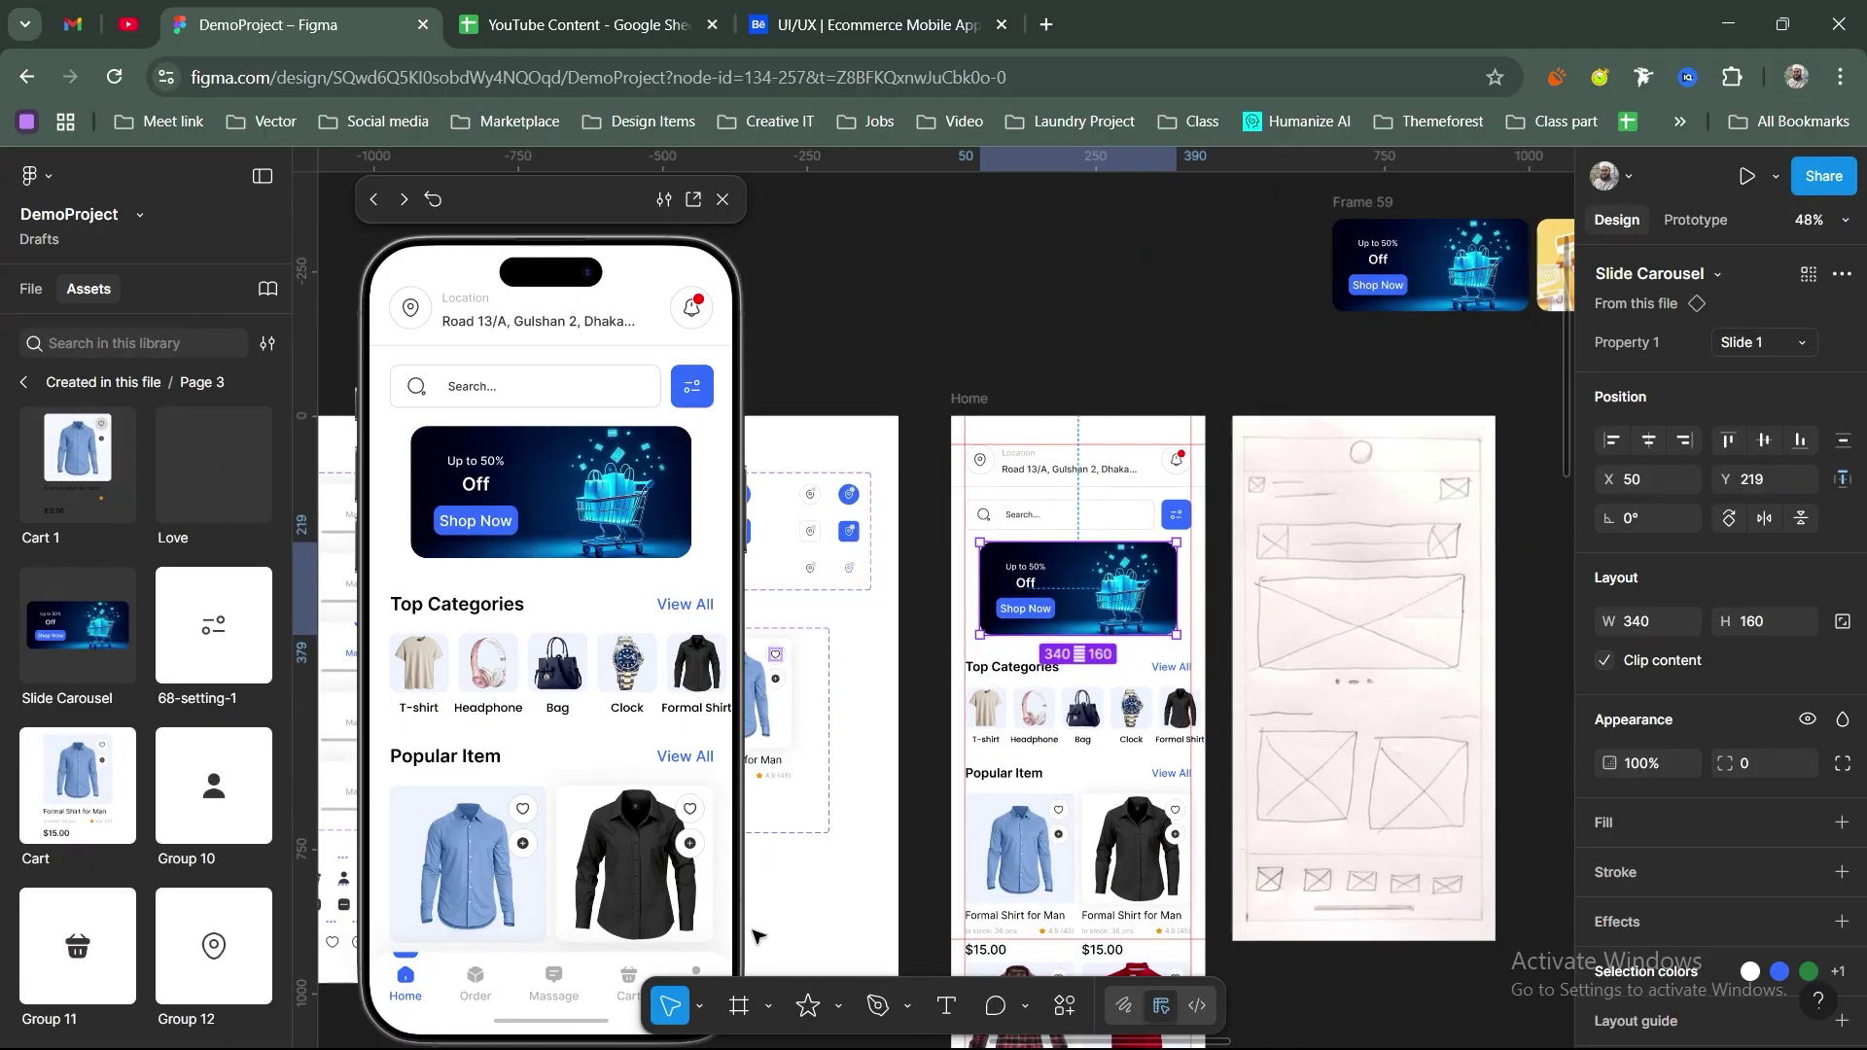
pyautogui.click(699, 1006)
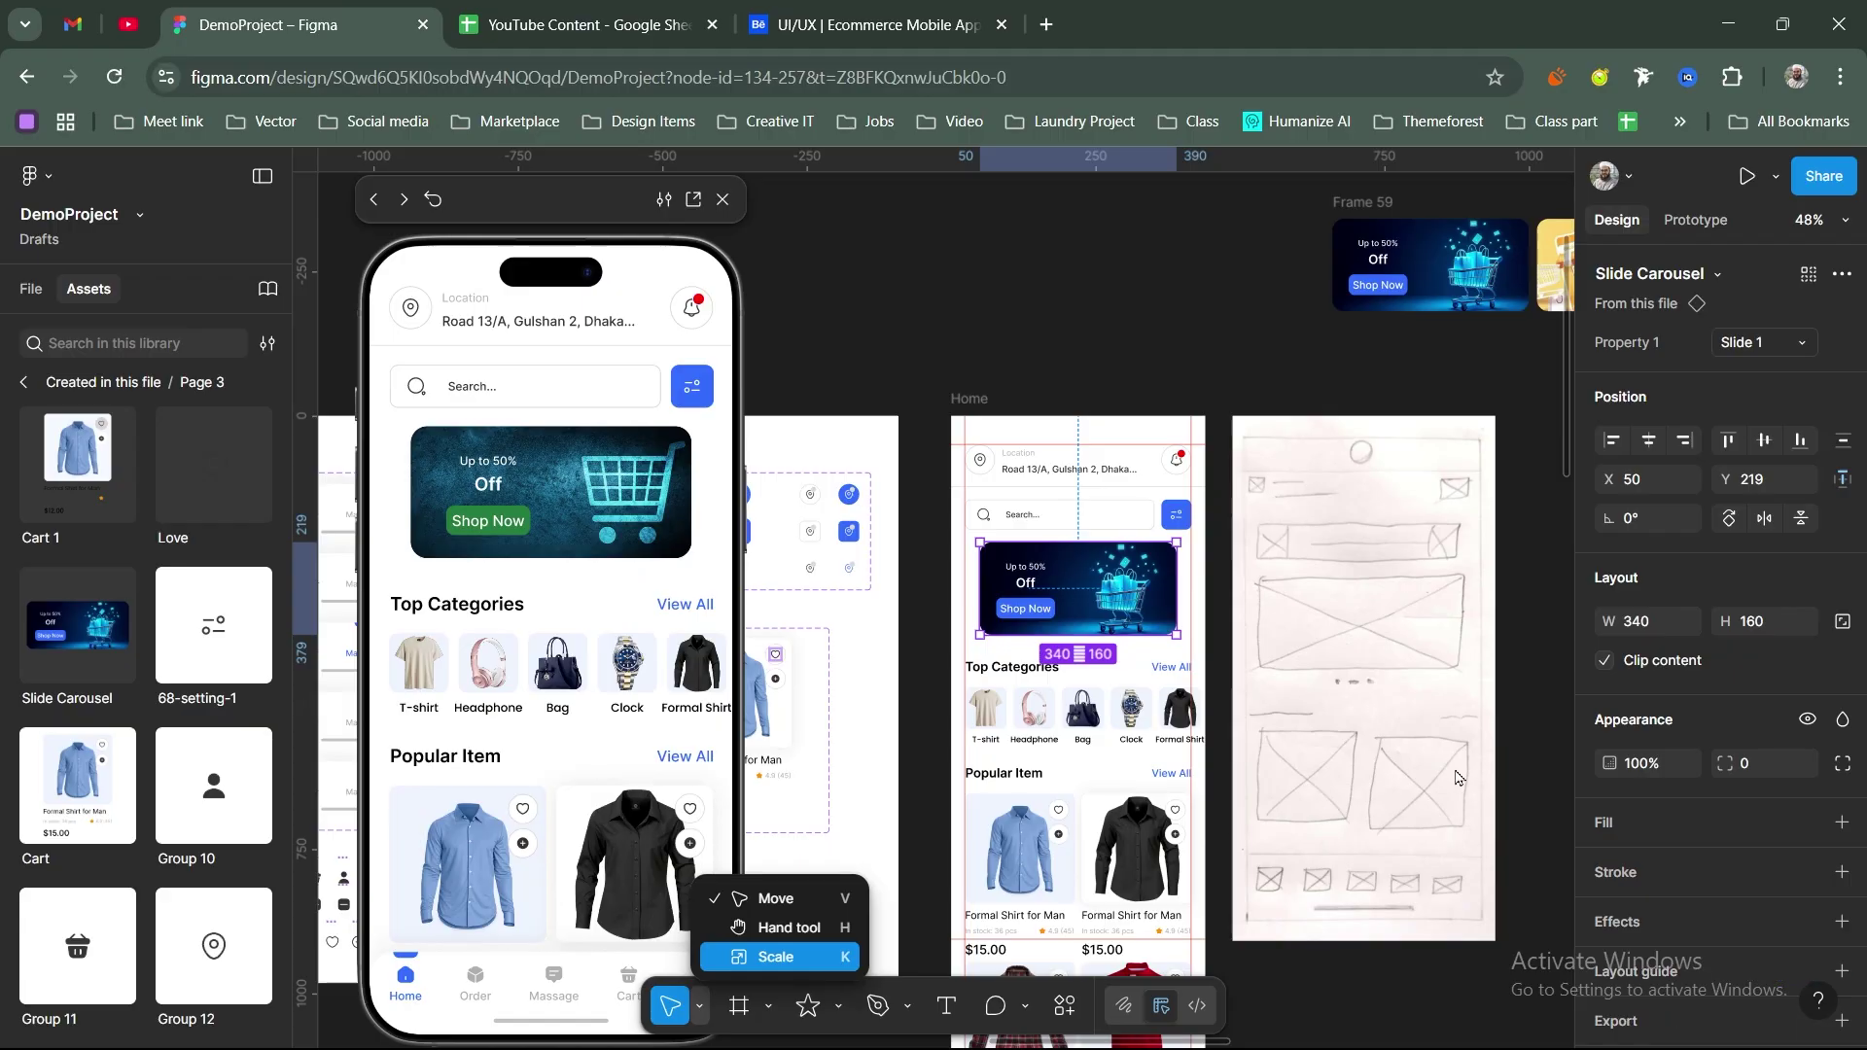
pyautogui.press('k')
pyautogui.scroll(5, 1180, 593)
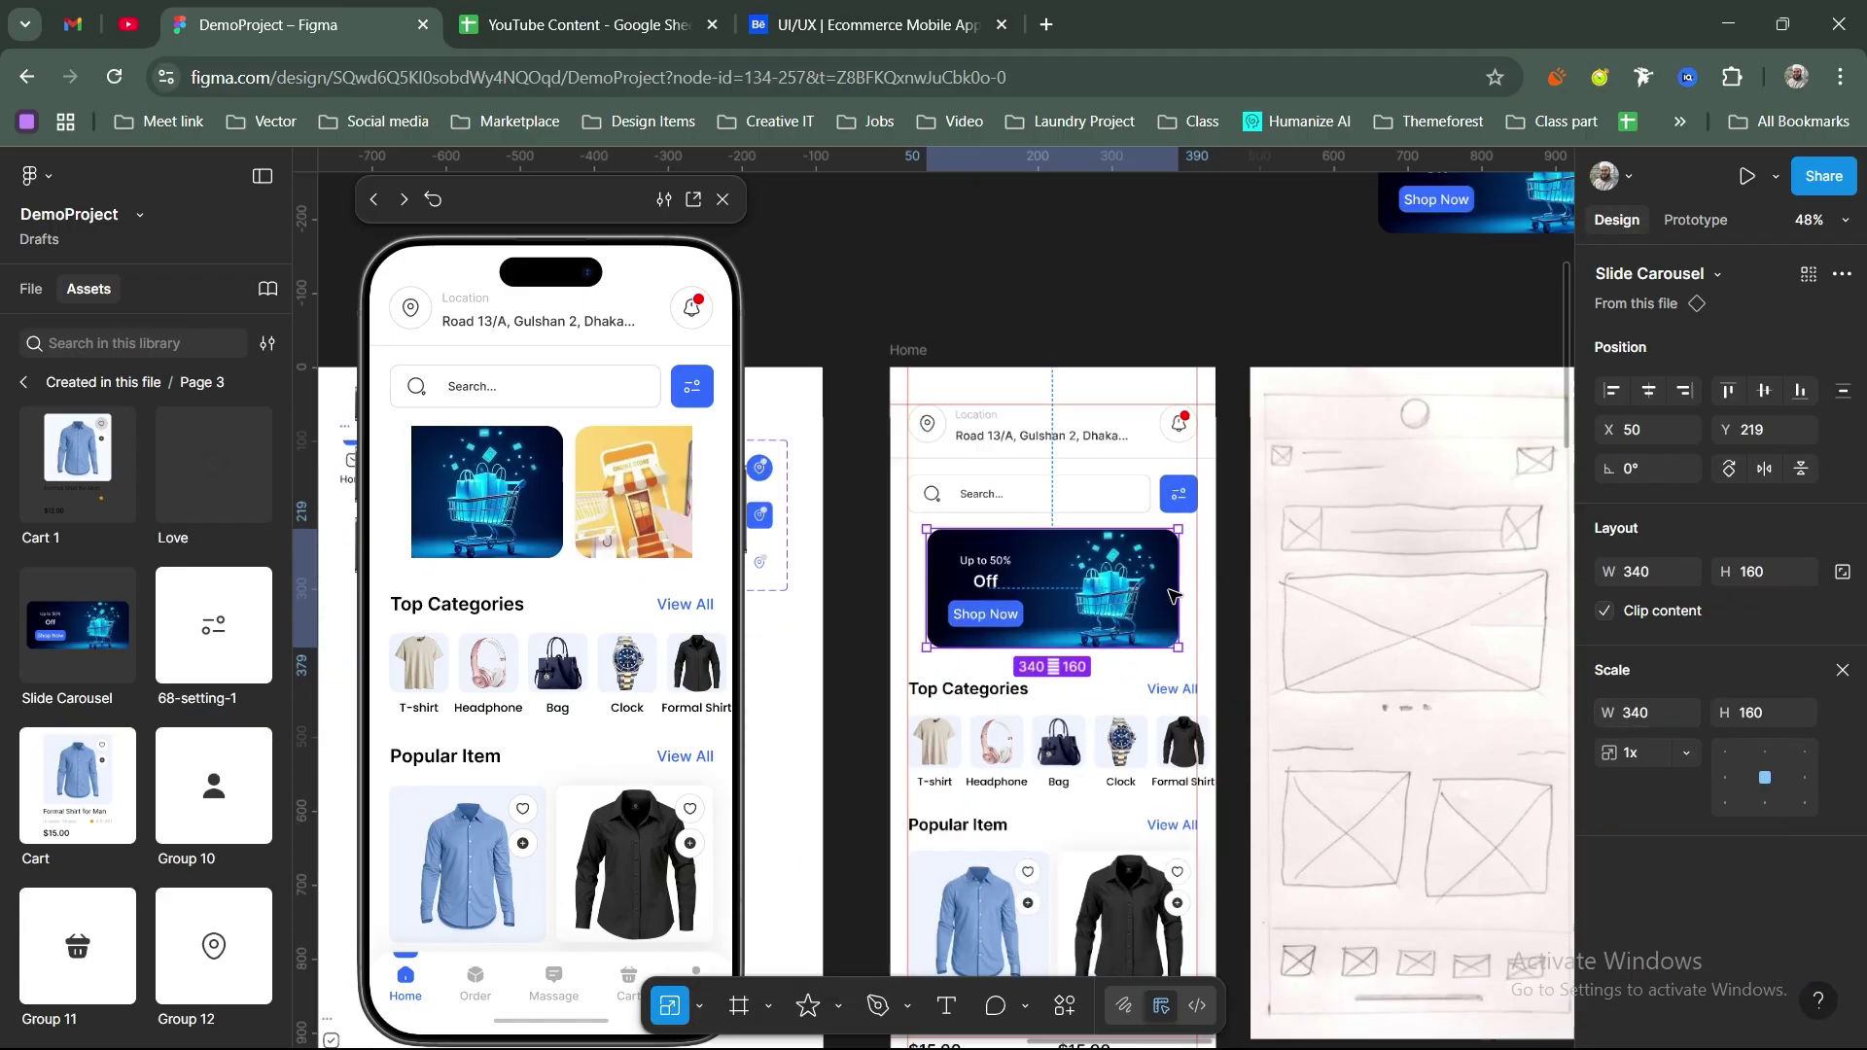
pyautogui.moveTo(1198, 596); pyautogui.dragTo(1211, 602)
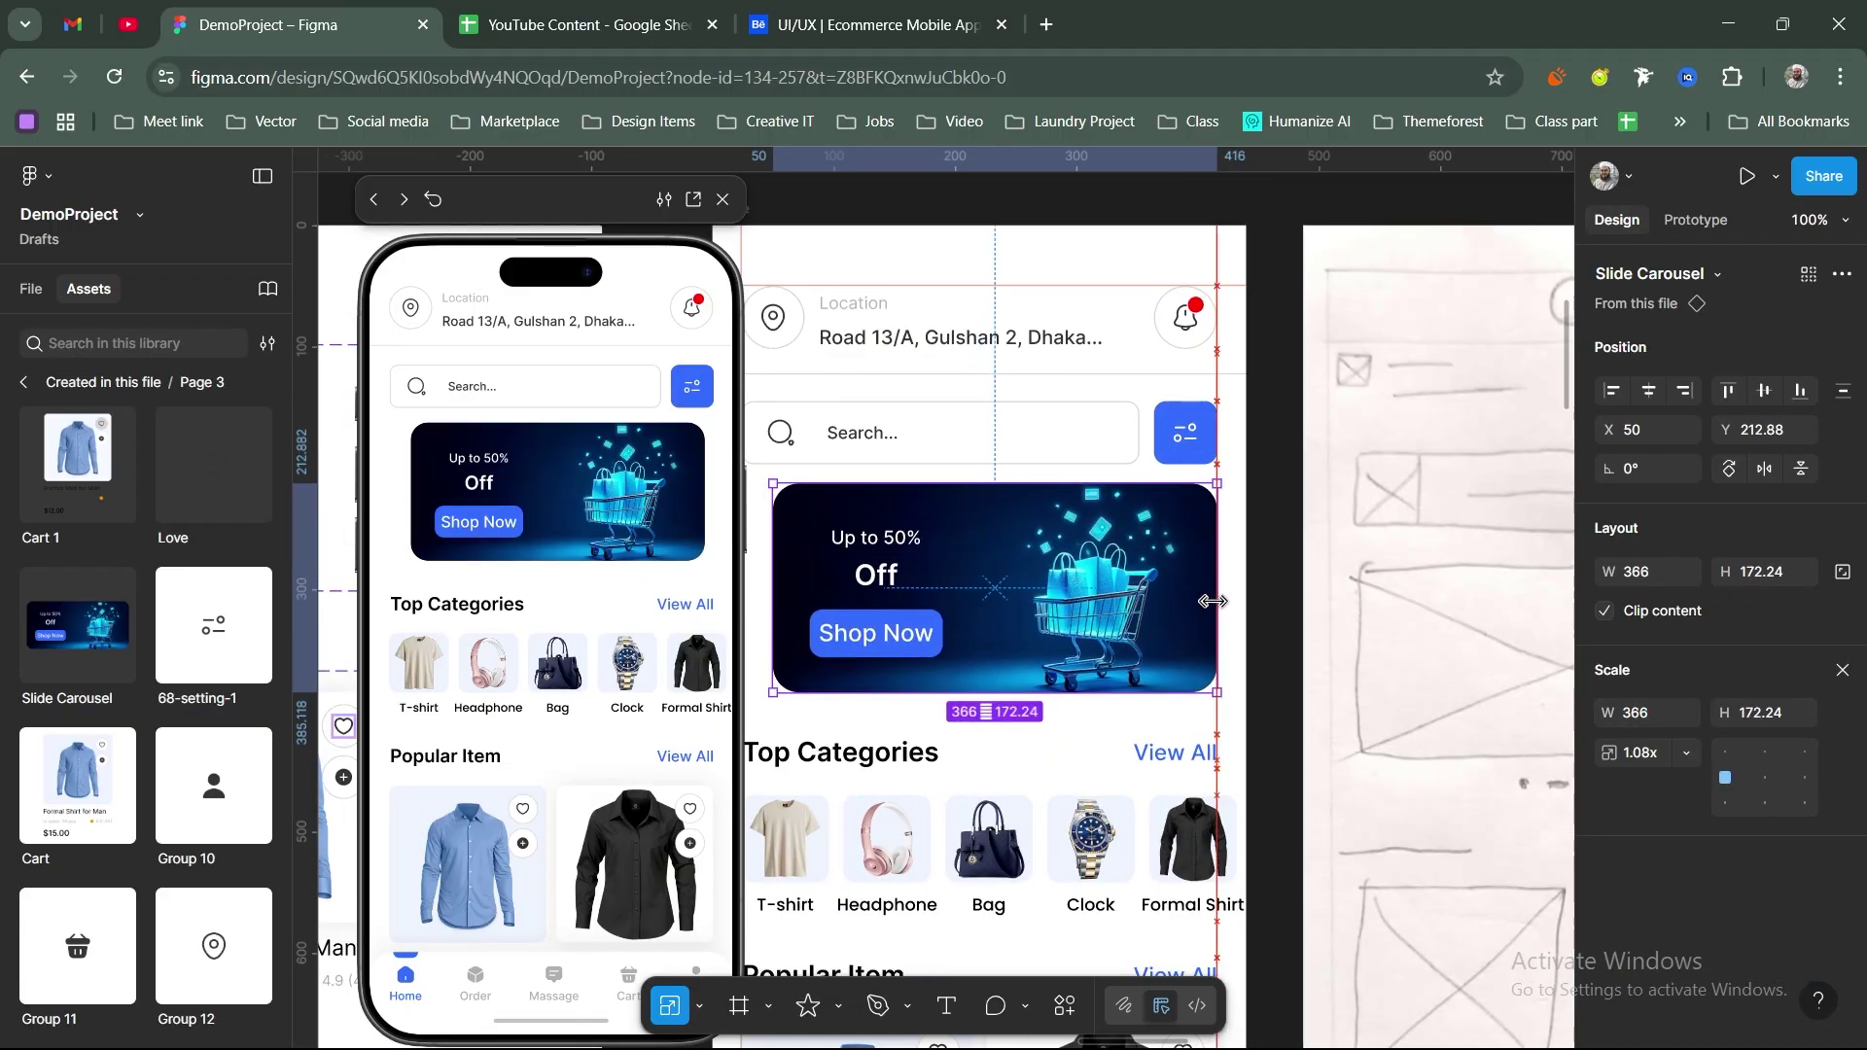
pyautogui.hscroll(-3, 1059, 570)
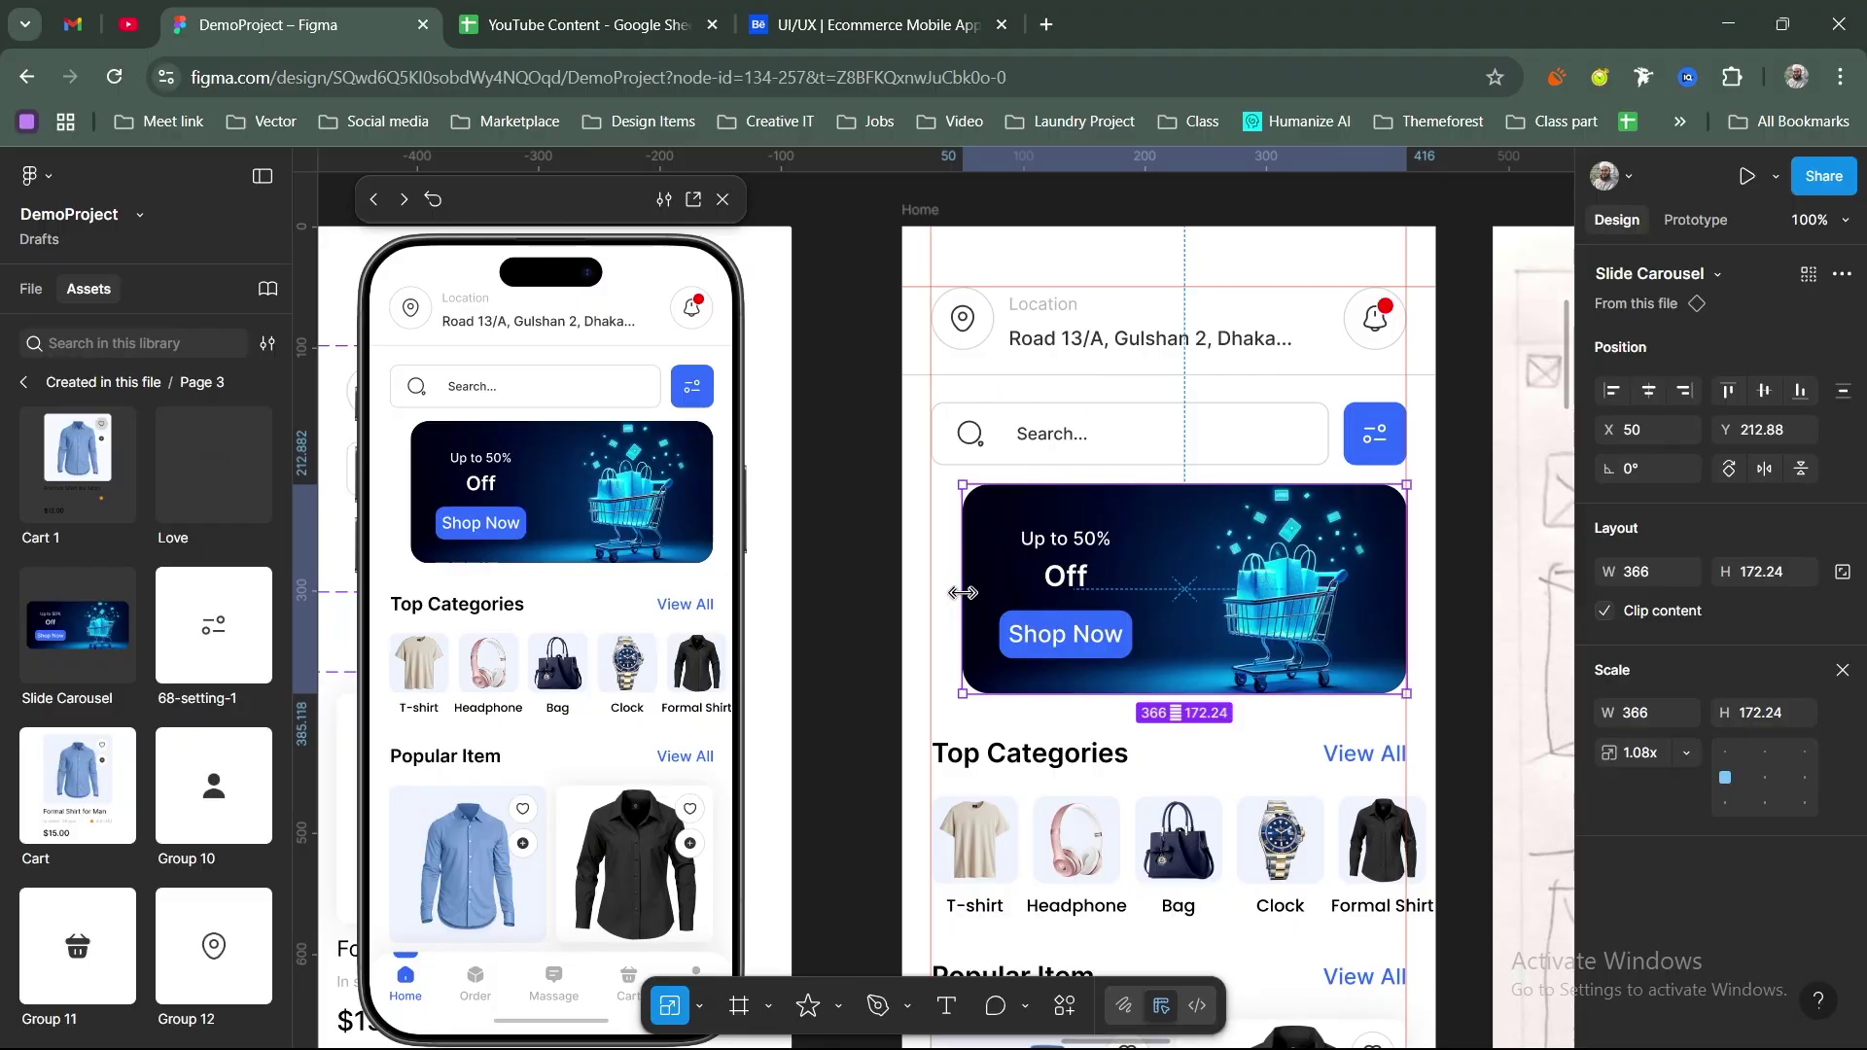
pyautogui.moveTo(963, 595); pyautogui.dragTo(932, 601)
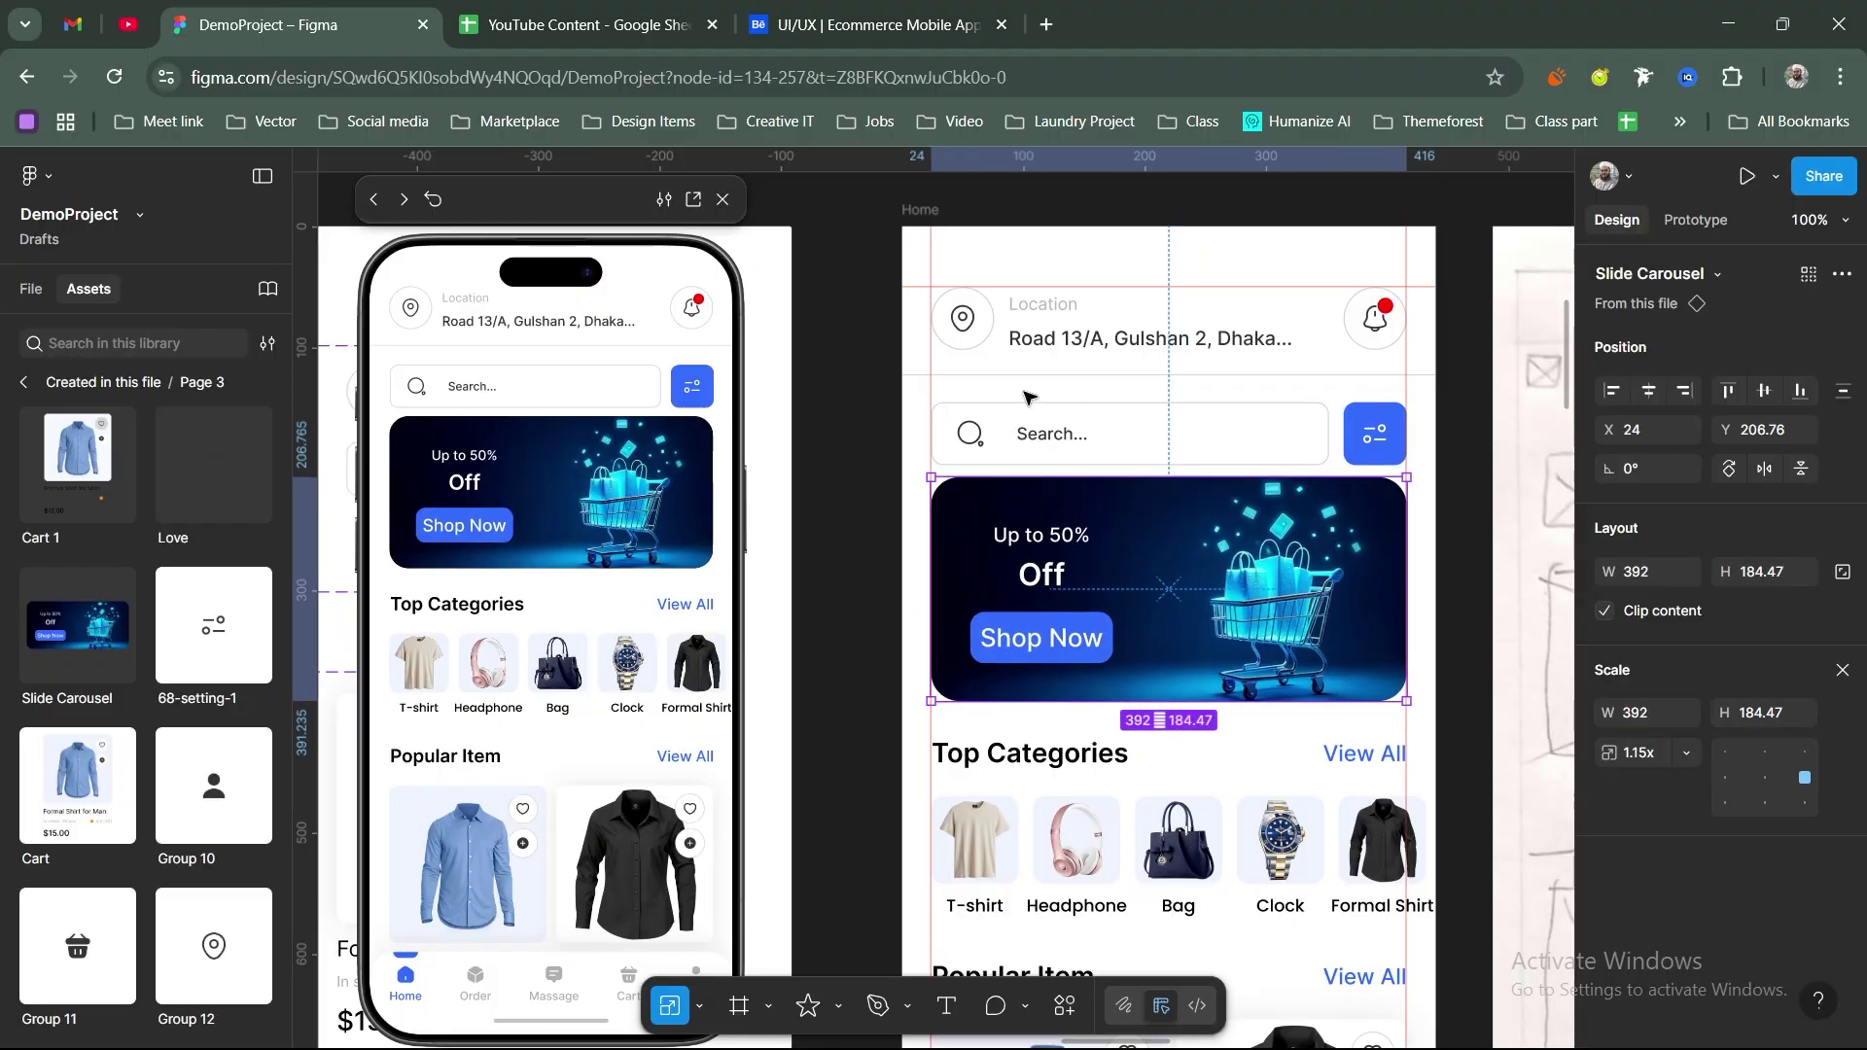
# Step: Set the vertical spacing between the Home screen's header, search bar and Slide Carousel to 22
pyautogui.keyDown('shift'); pyautogui.click(942, 367); pyautogui.keyUp('shift')
pyautogui.keyDown('shift'); pyautogui.click(1063, 434); pyautogui.keyUp('shift')
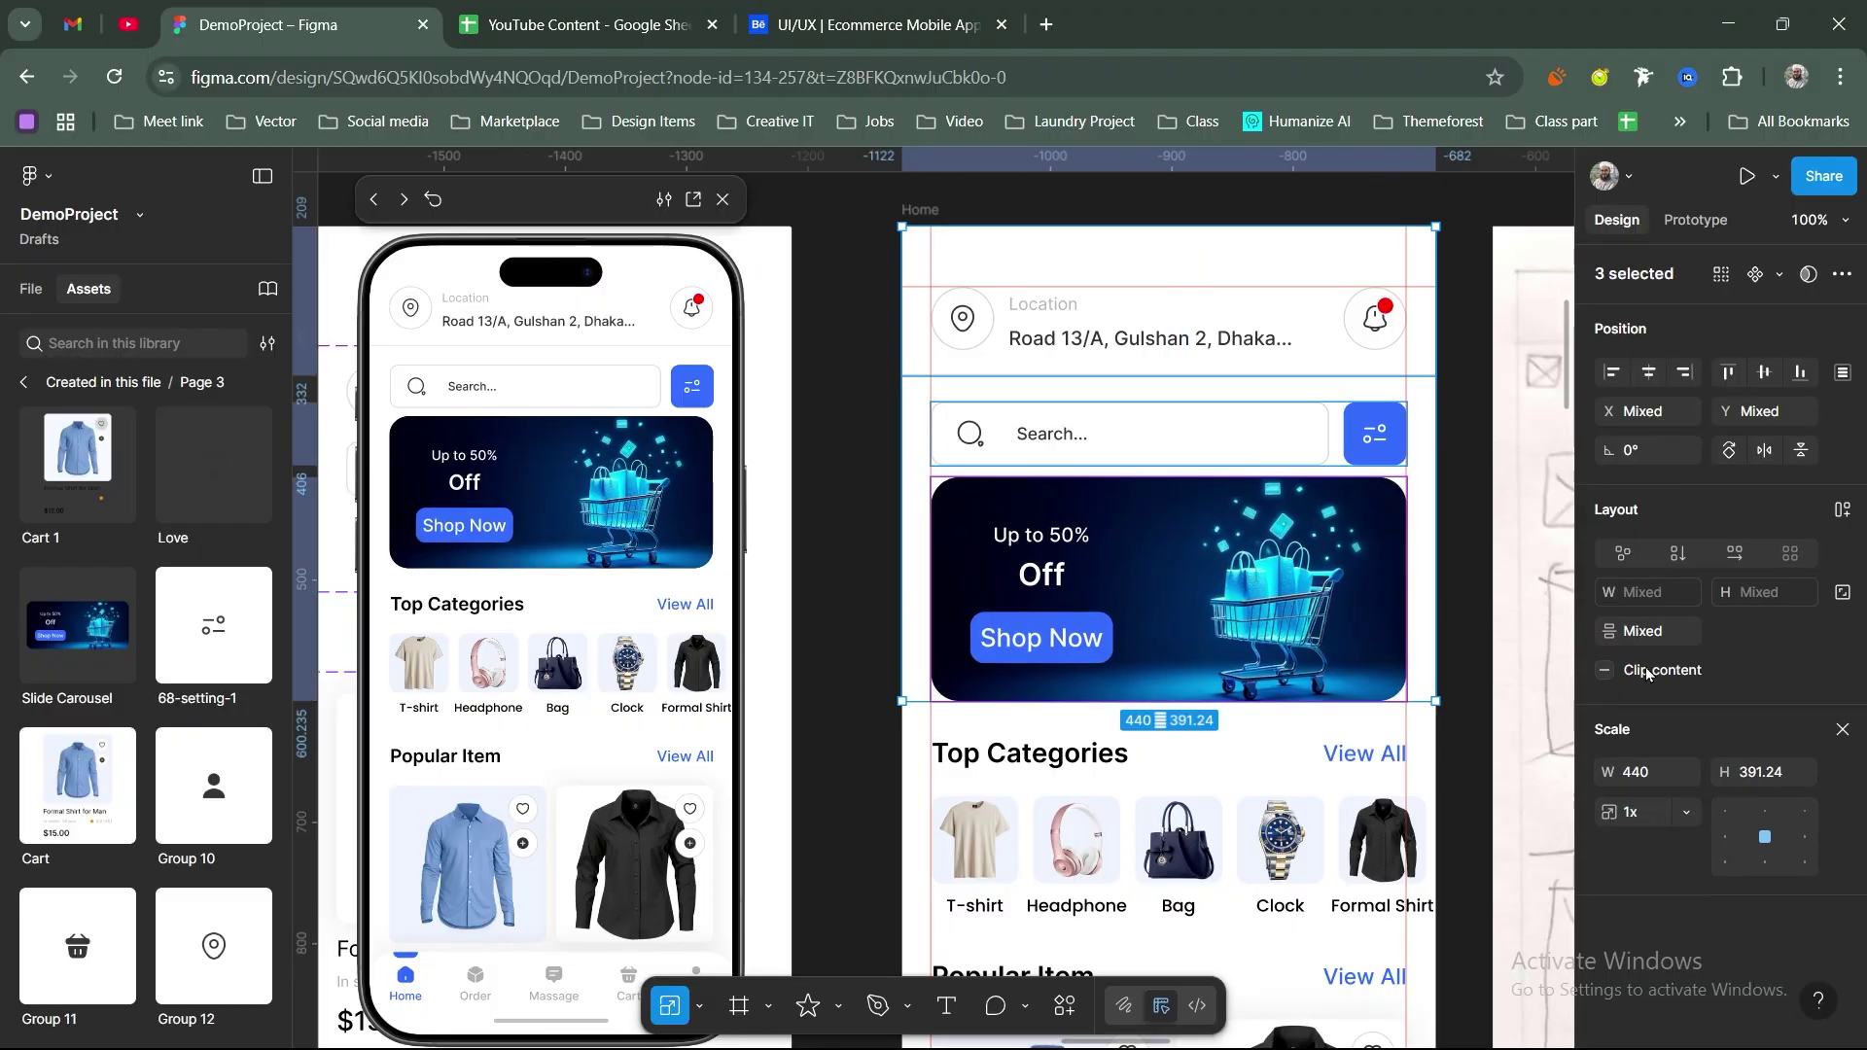
pyautogui.click(1841, 731)
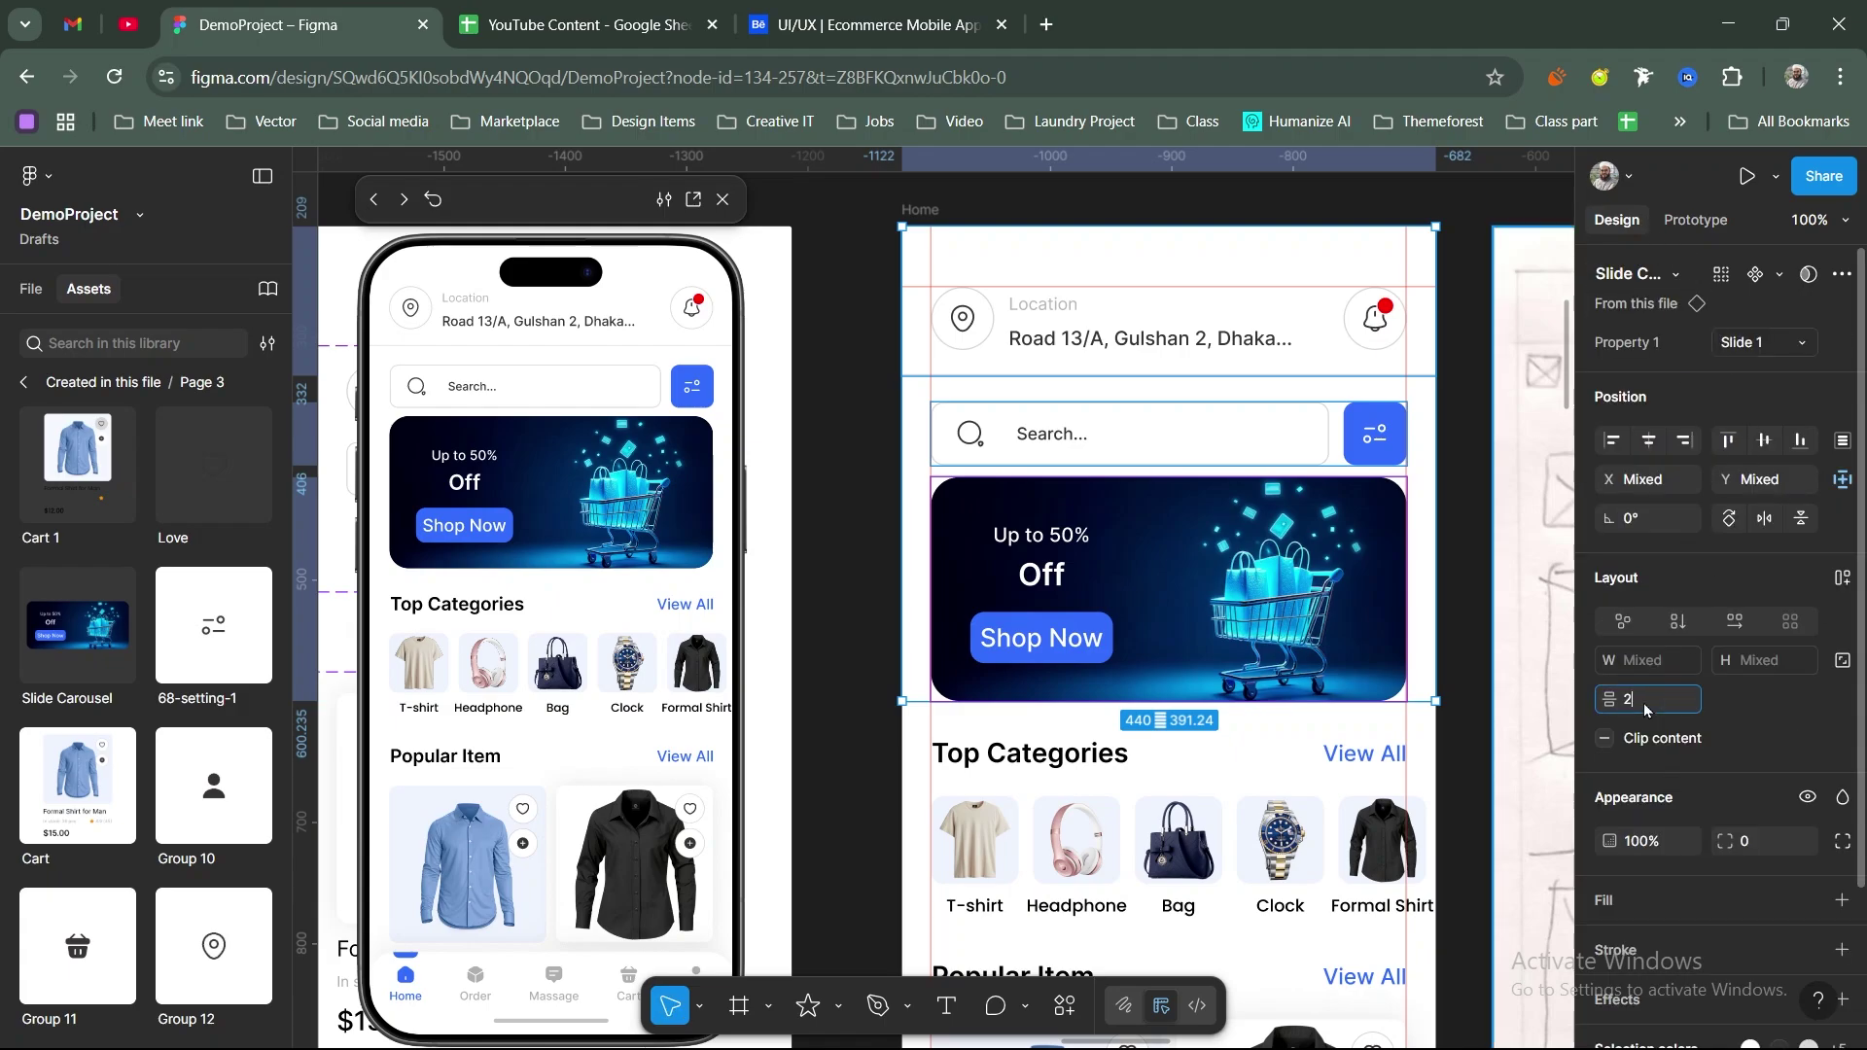
pyautogui.write('2')
pyautogui.press('Return')
pyautogui.scroll(-5, 1240, 697)
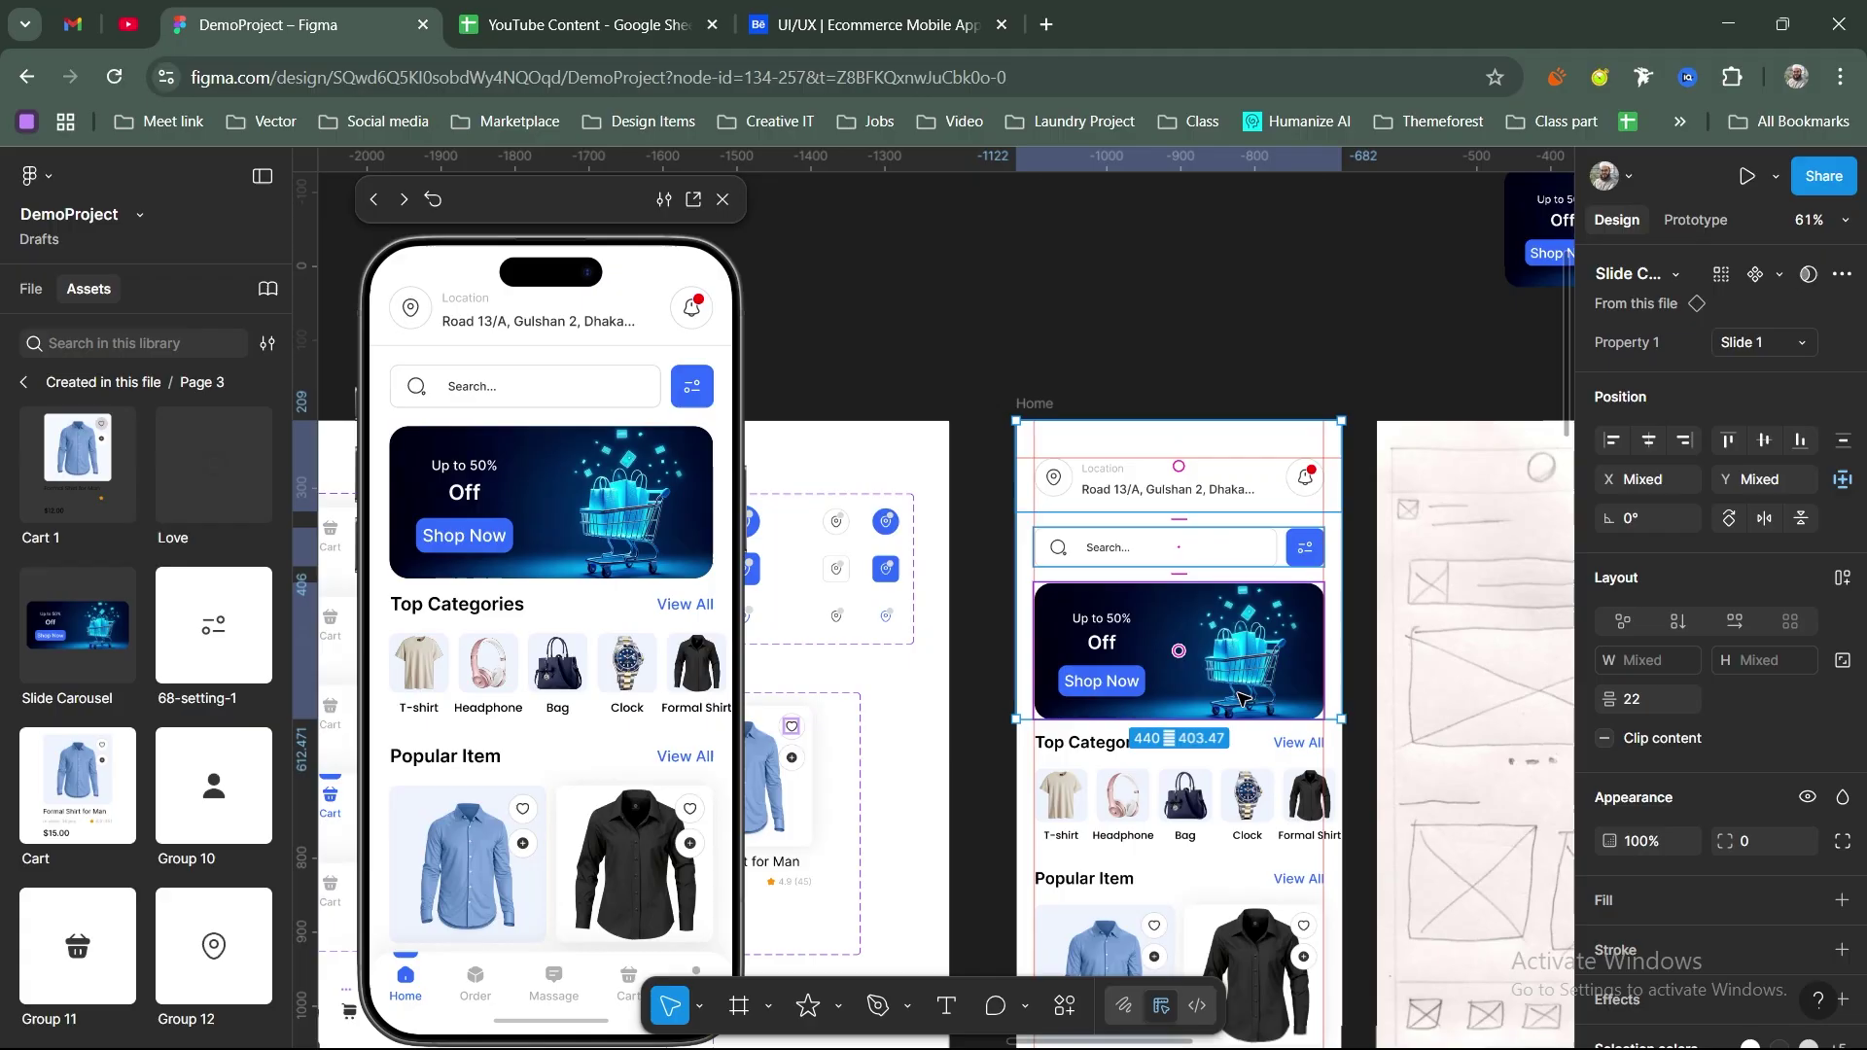
pyautogui.scroll(-5, 1240, 697)
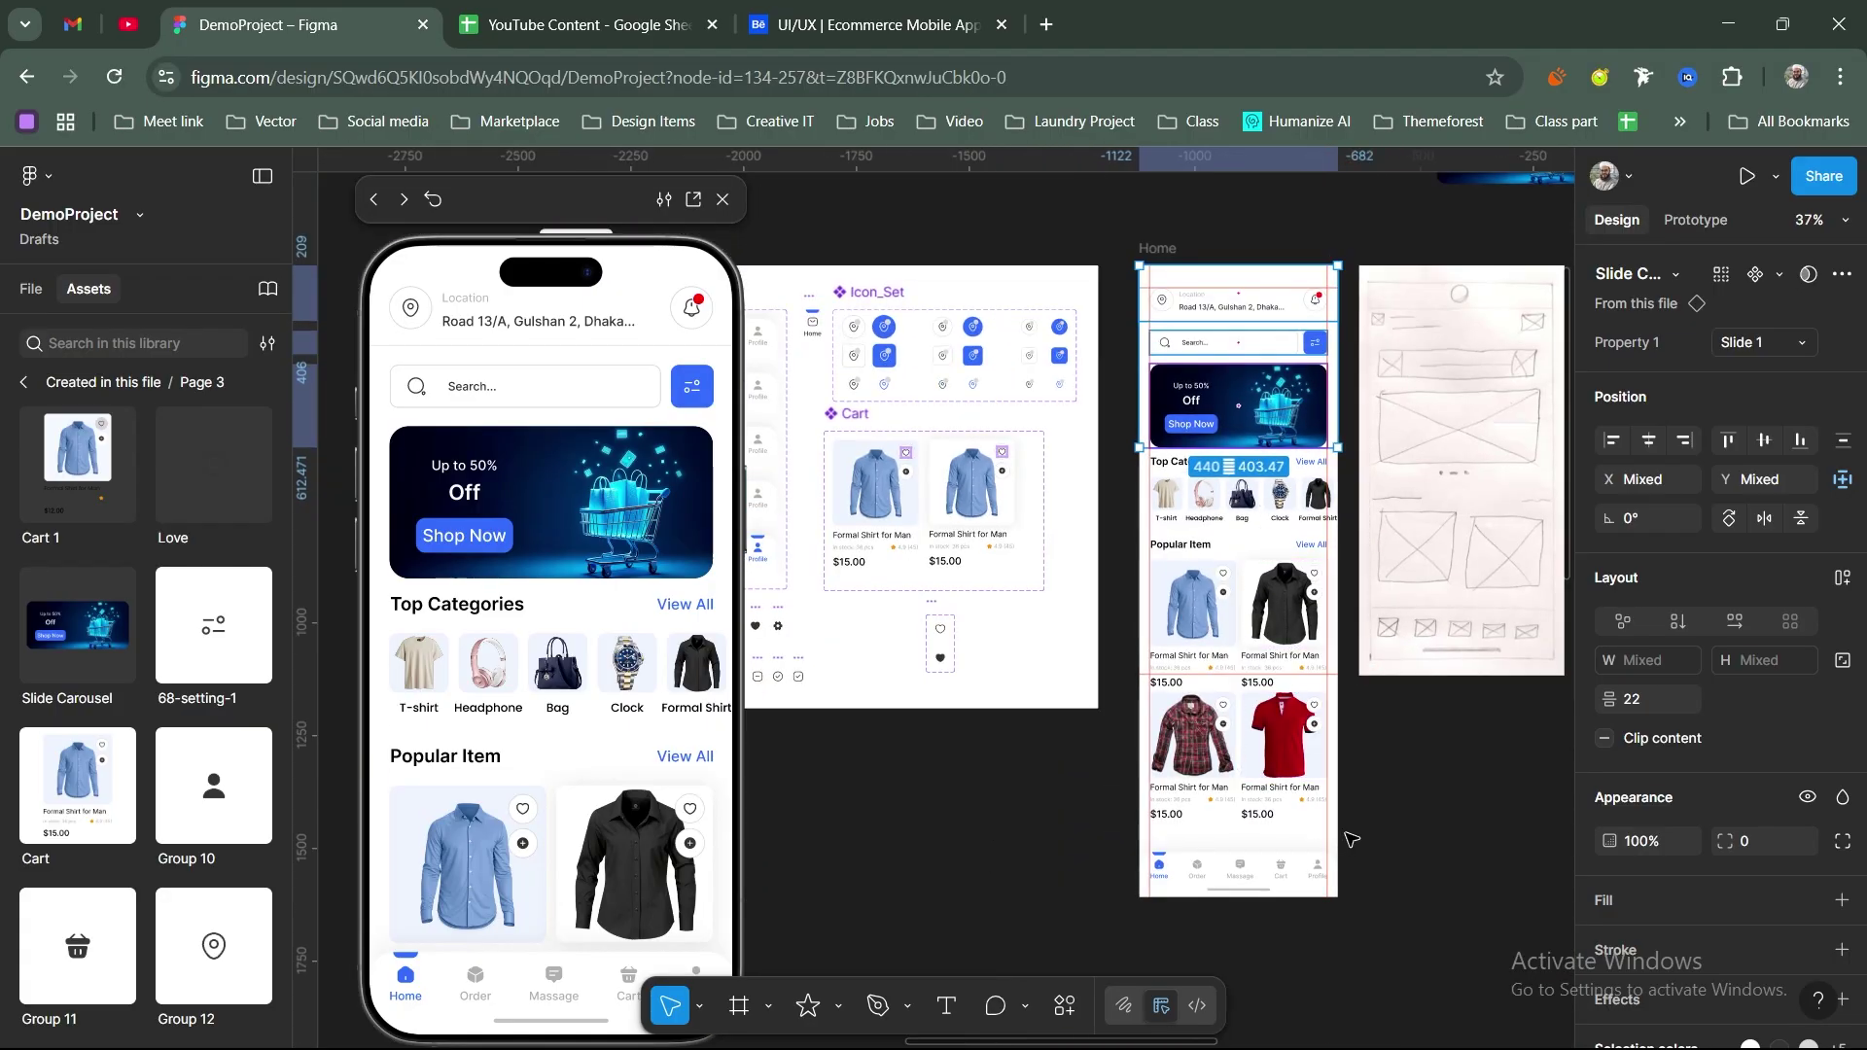
# Step: Try to shift the Top Categories and Popular Item content down to widen the gap below the Slide Carousel
pyautogui.moveTo(1345, 832); pyautogui.dragTo(1207, 485)
pyautogui.scroll(7, 1177, 464)
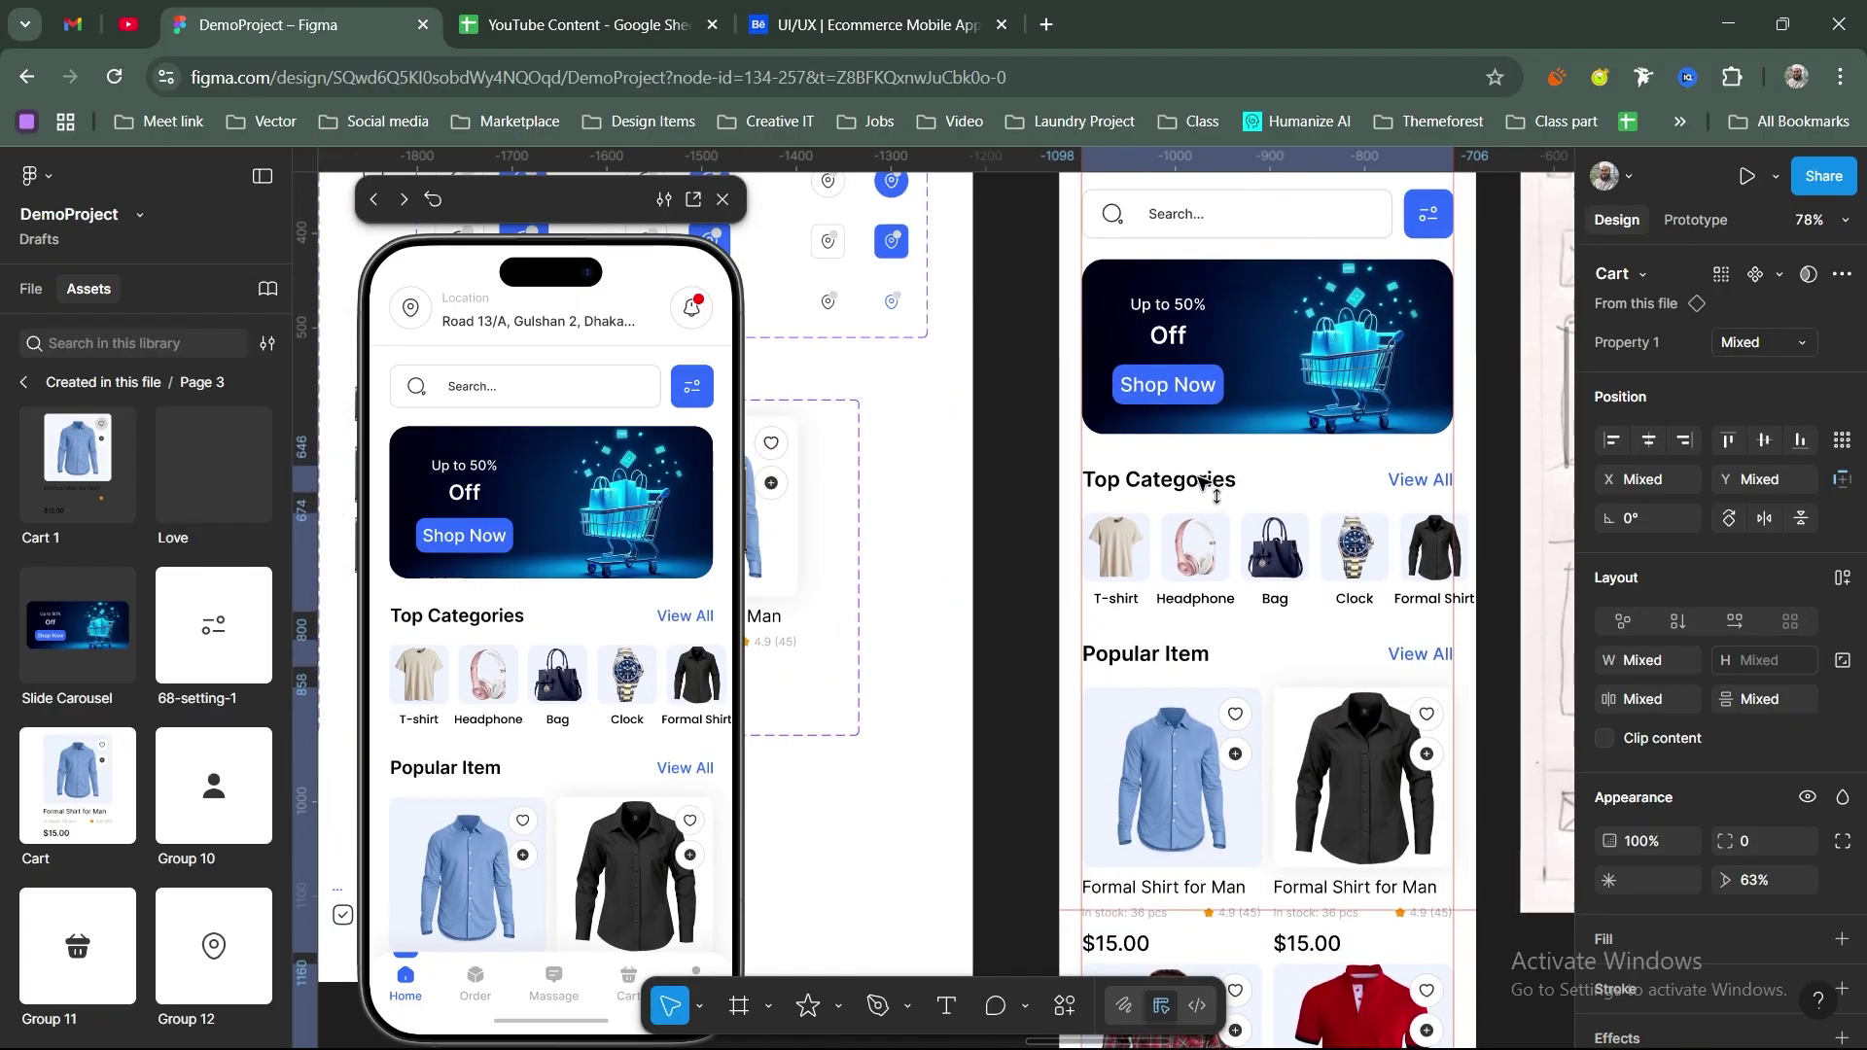
pyautogui.keyDown('shift'); pyautogui.click(1254, 421); pyautogui.keyUp('shift')
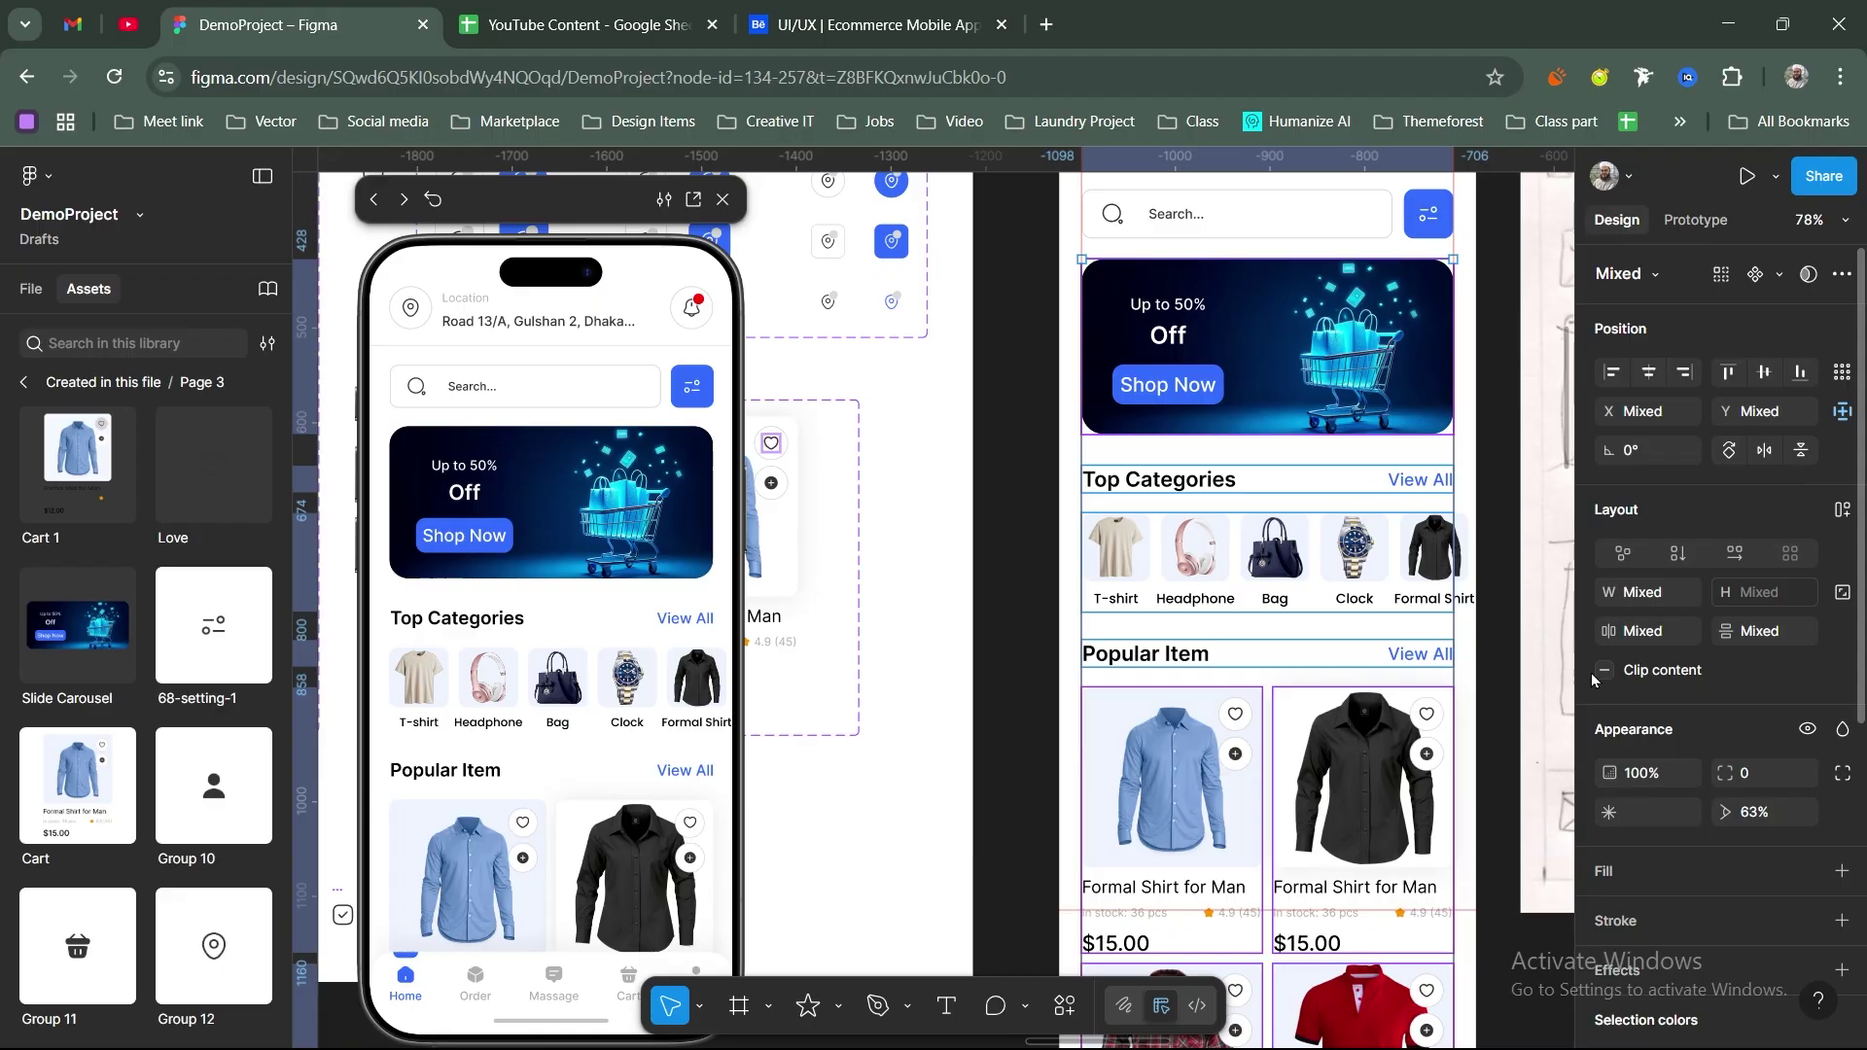
pyautogui.hotkey('shift', 'a')
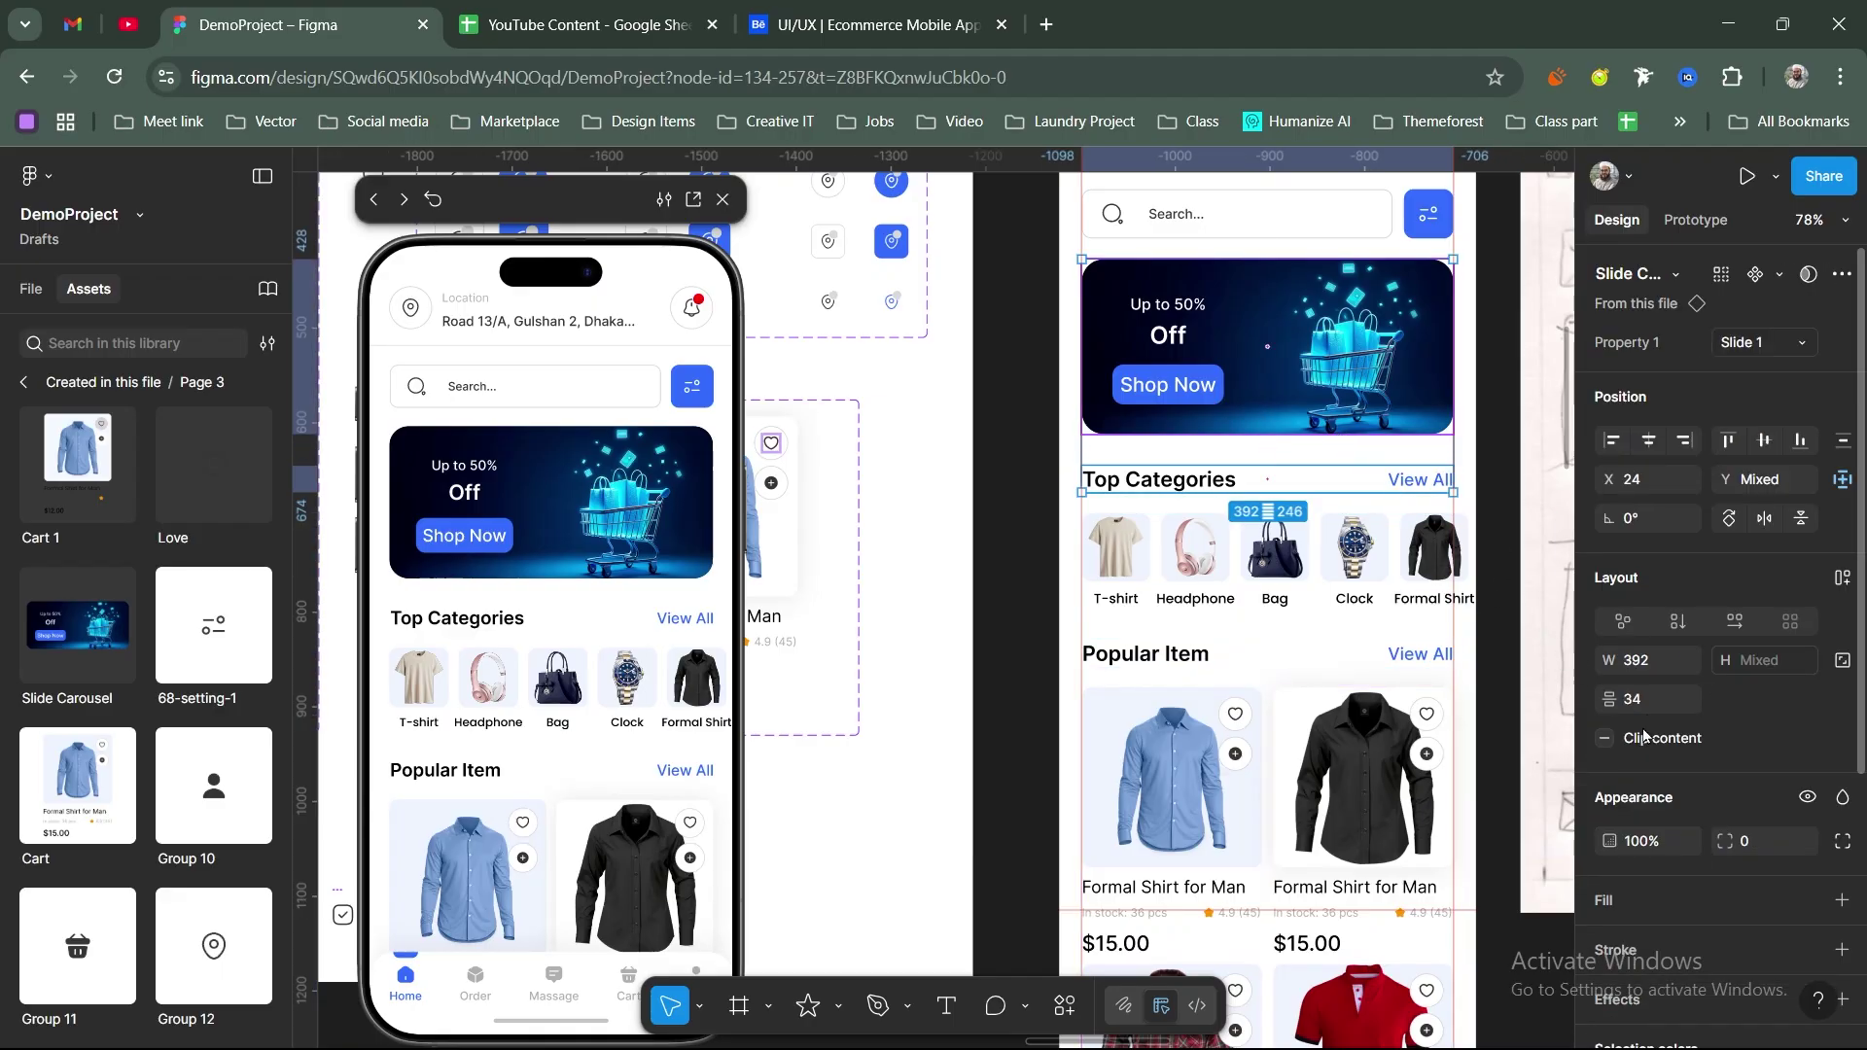
pyautogui.scroll(-2, 1067, 478)
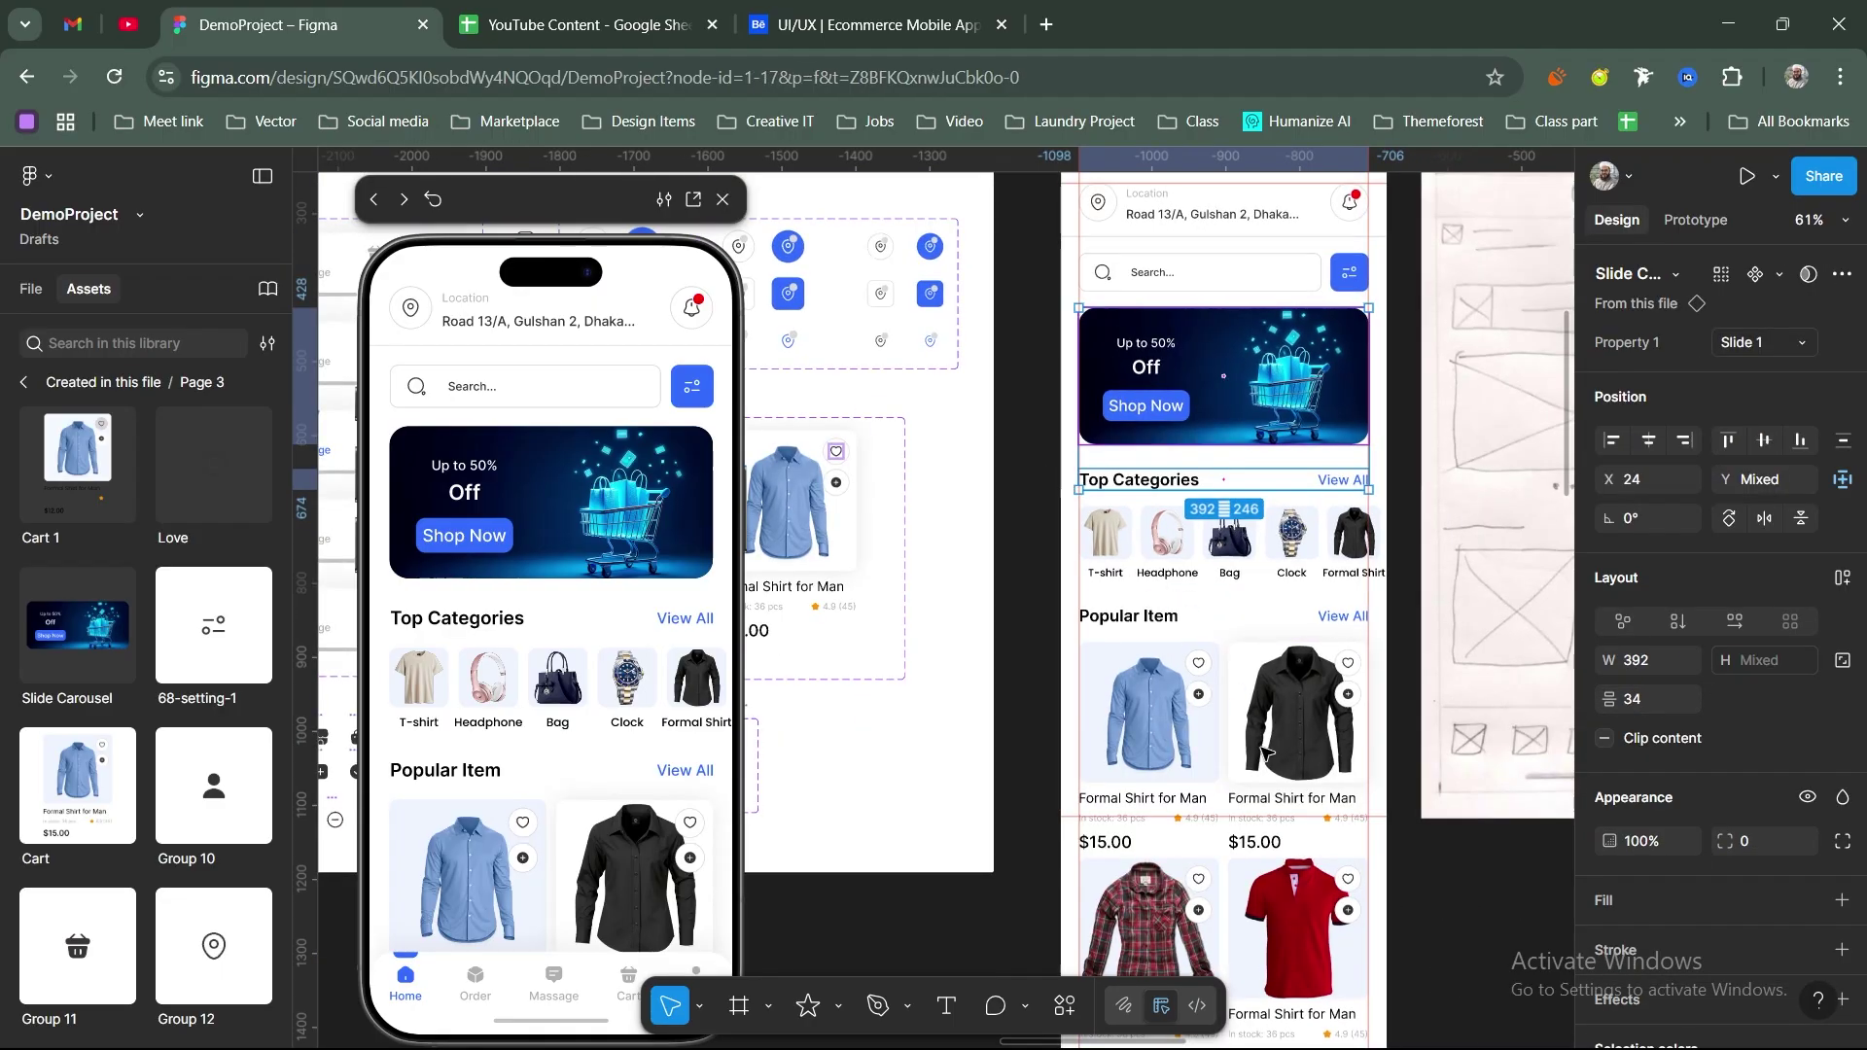
pyautogui.moveTo(1045, 470); pyautogui.dragTo(1338, 822)
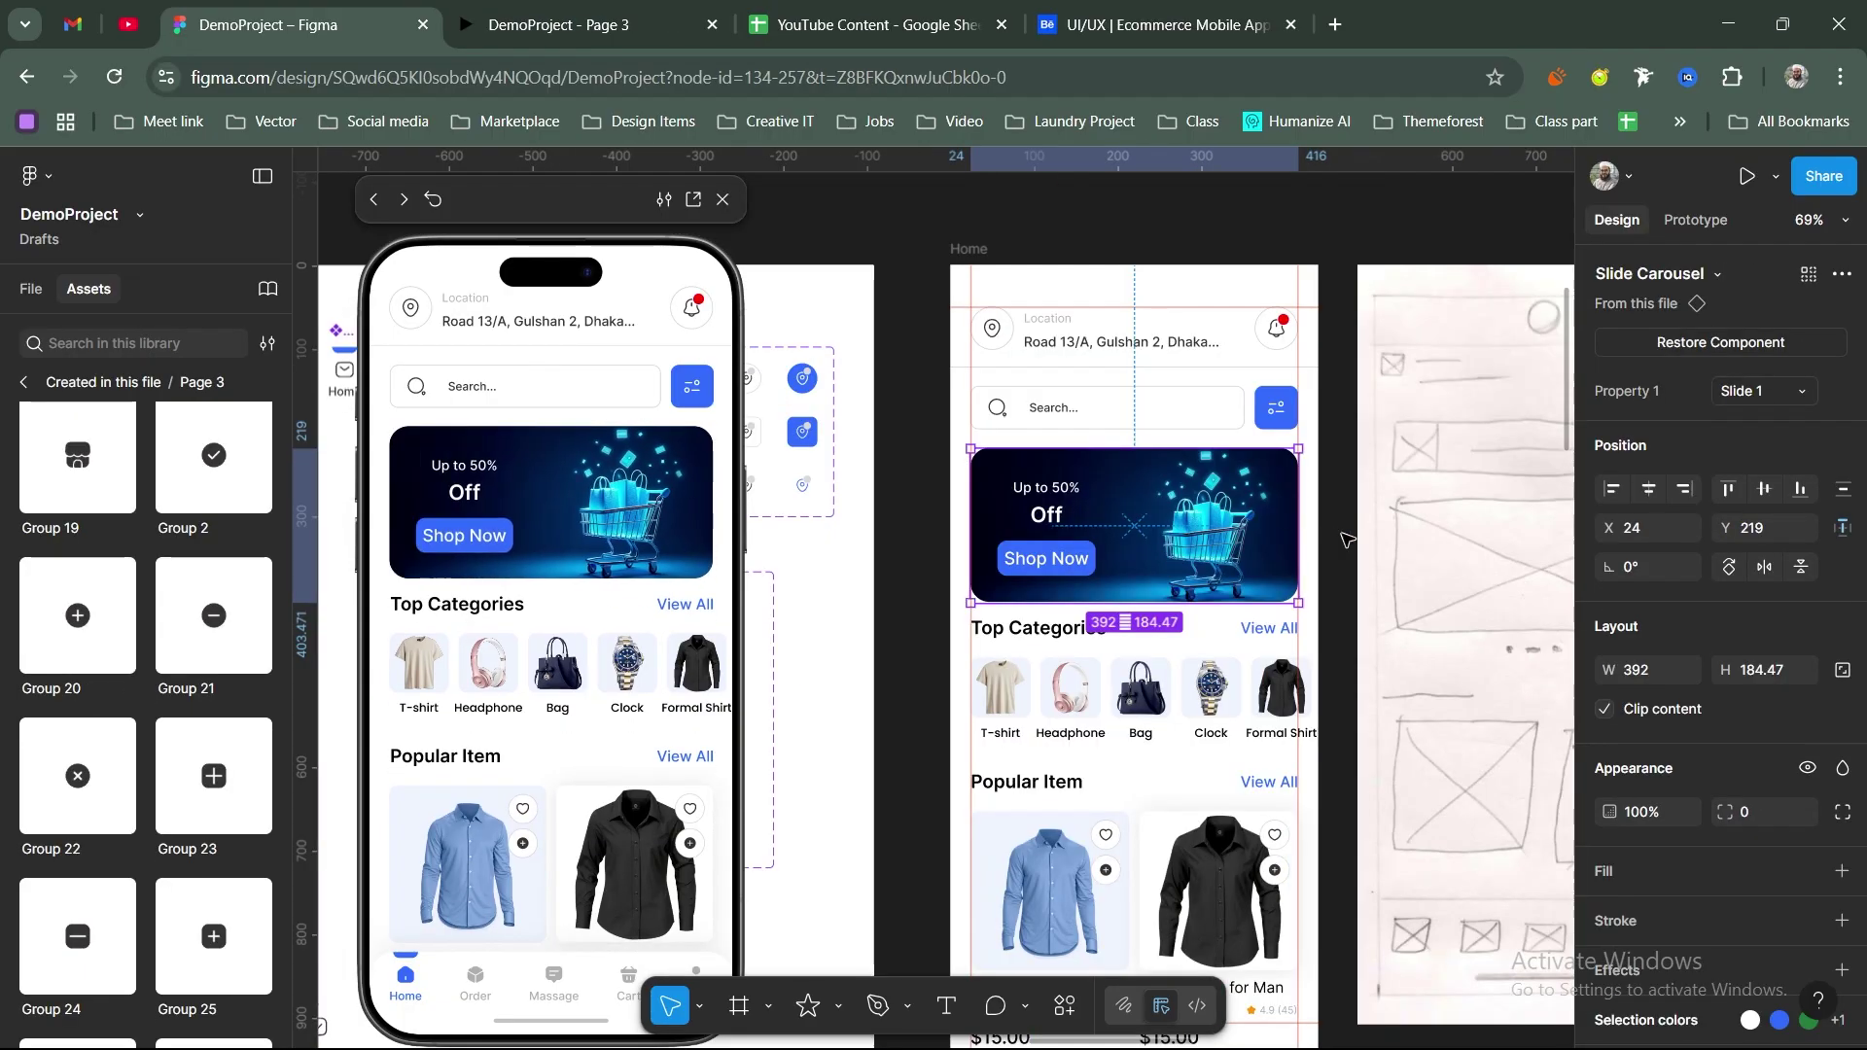
# Step: Check the vertical spacing between the header, search bar and Slide Carousel on the Home screen
pyautogui.click(1347, 540)
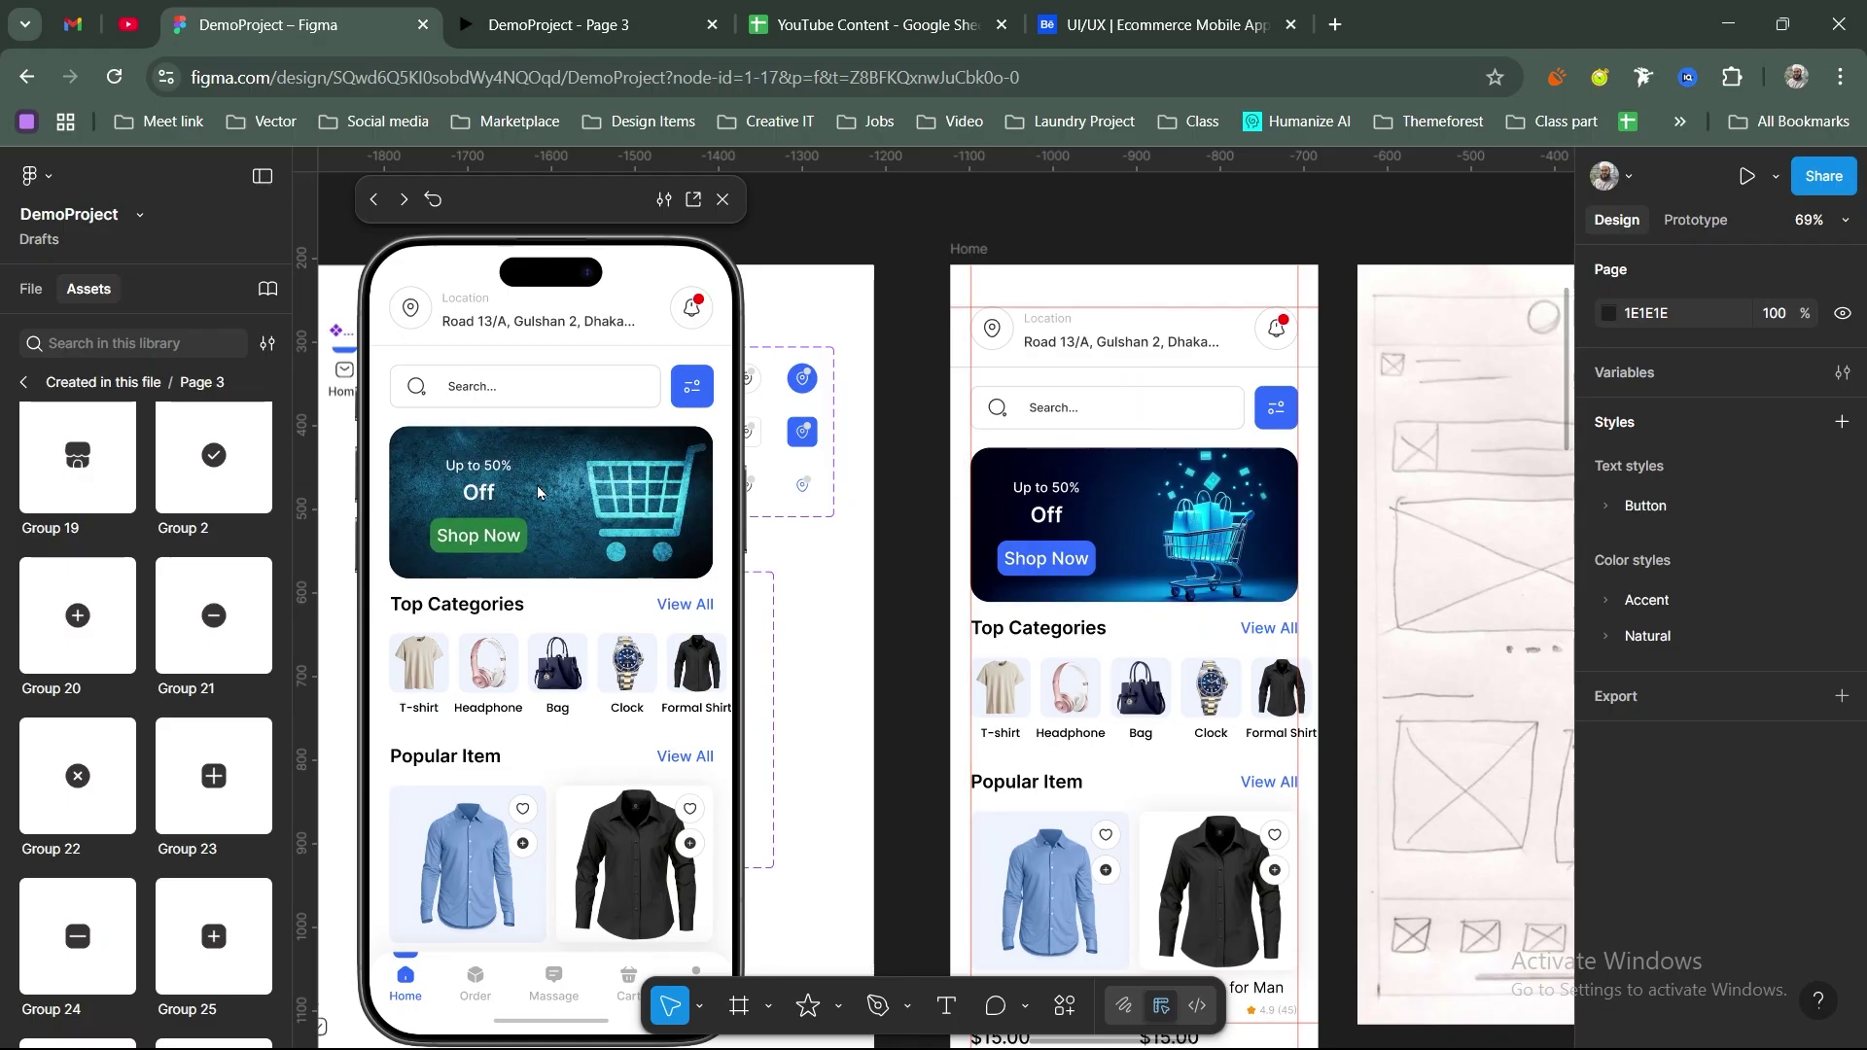
pyautogui.click(1060, 406)
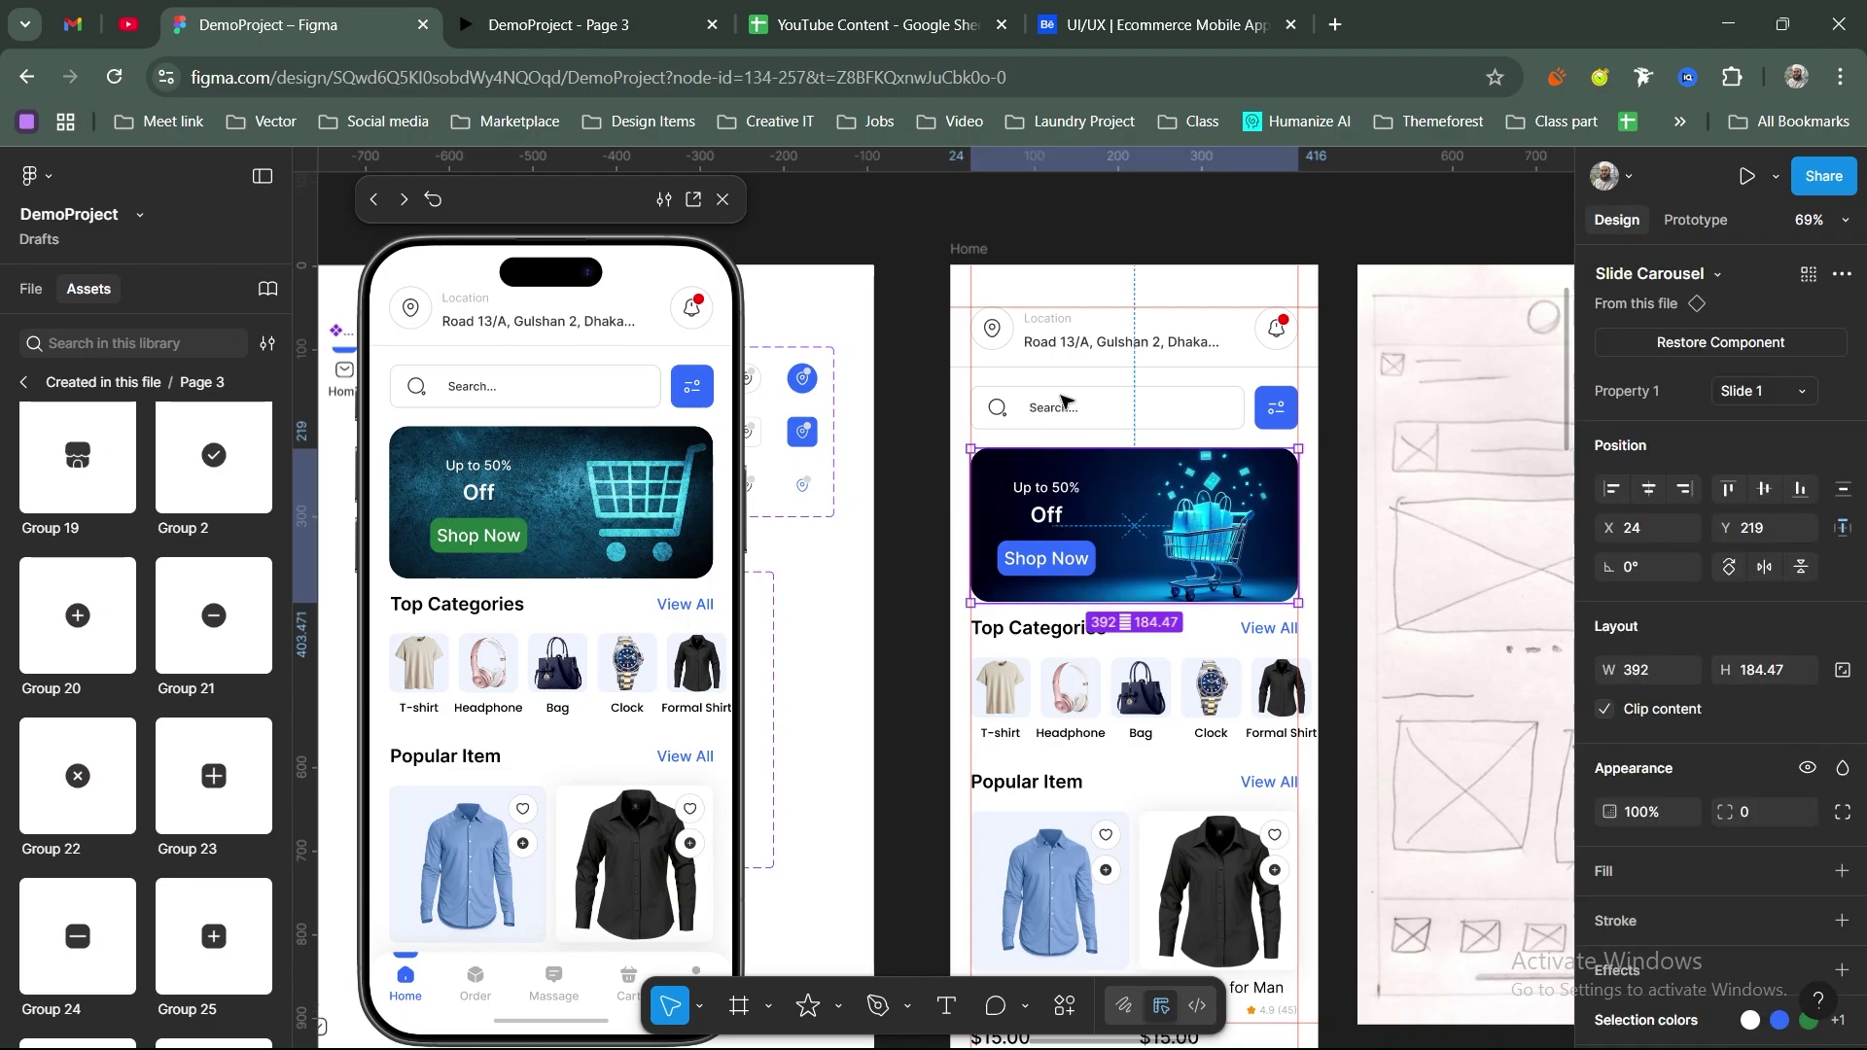
pyautogui.keyDown('shift'); pyautogui.click(1096, 350); pyautogui.keyUp('shift')
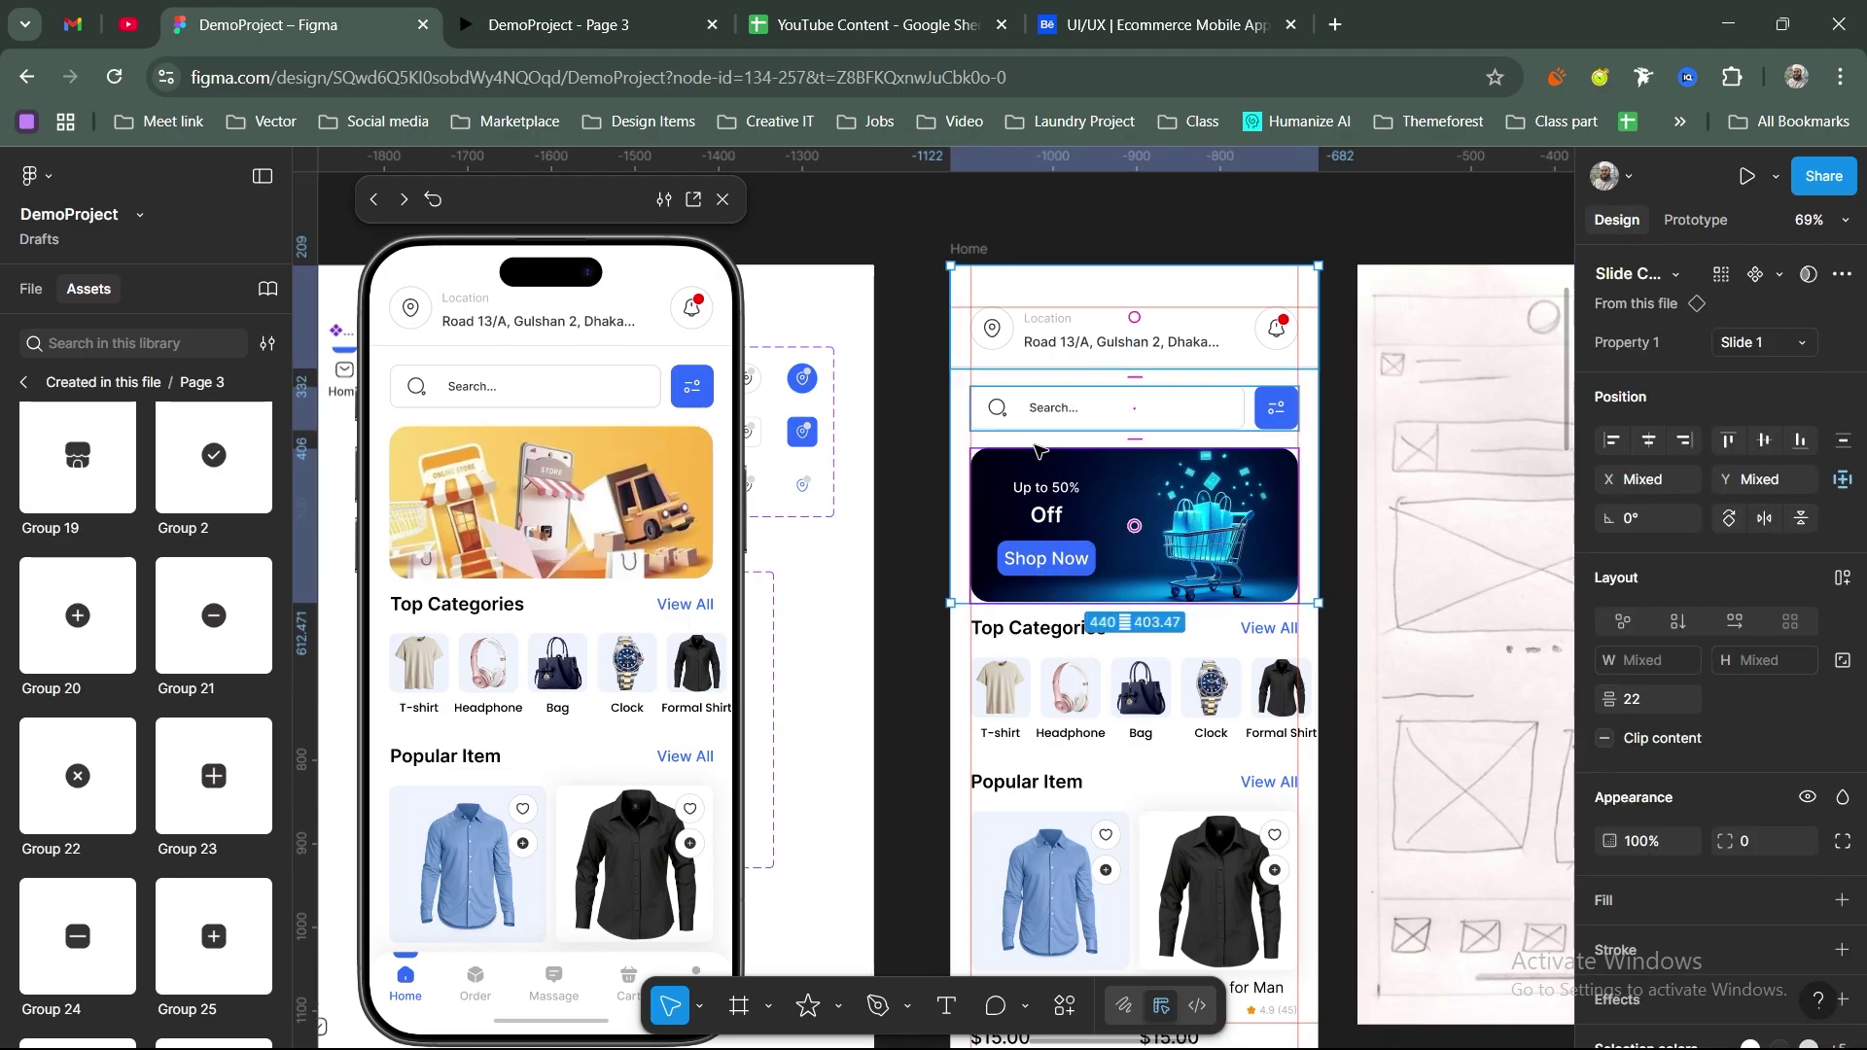
pyautogui.scroll(-3, 1121, 562)
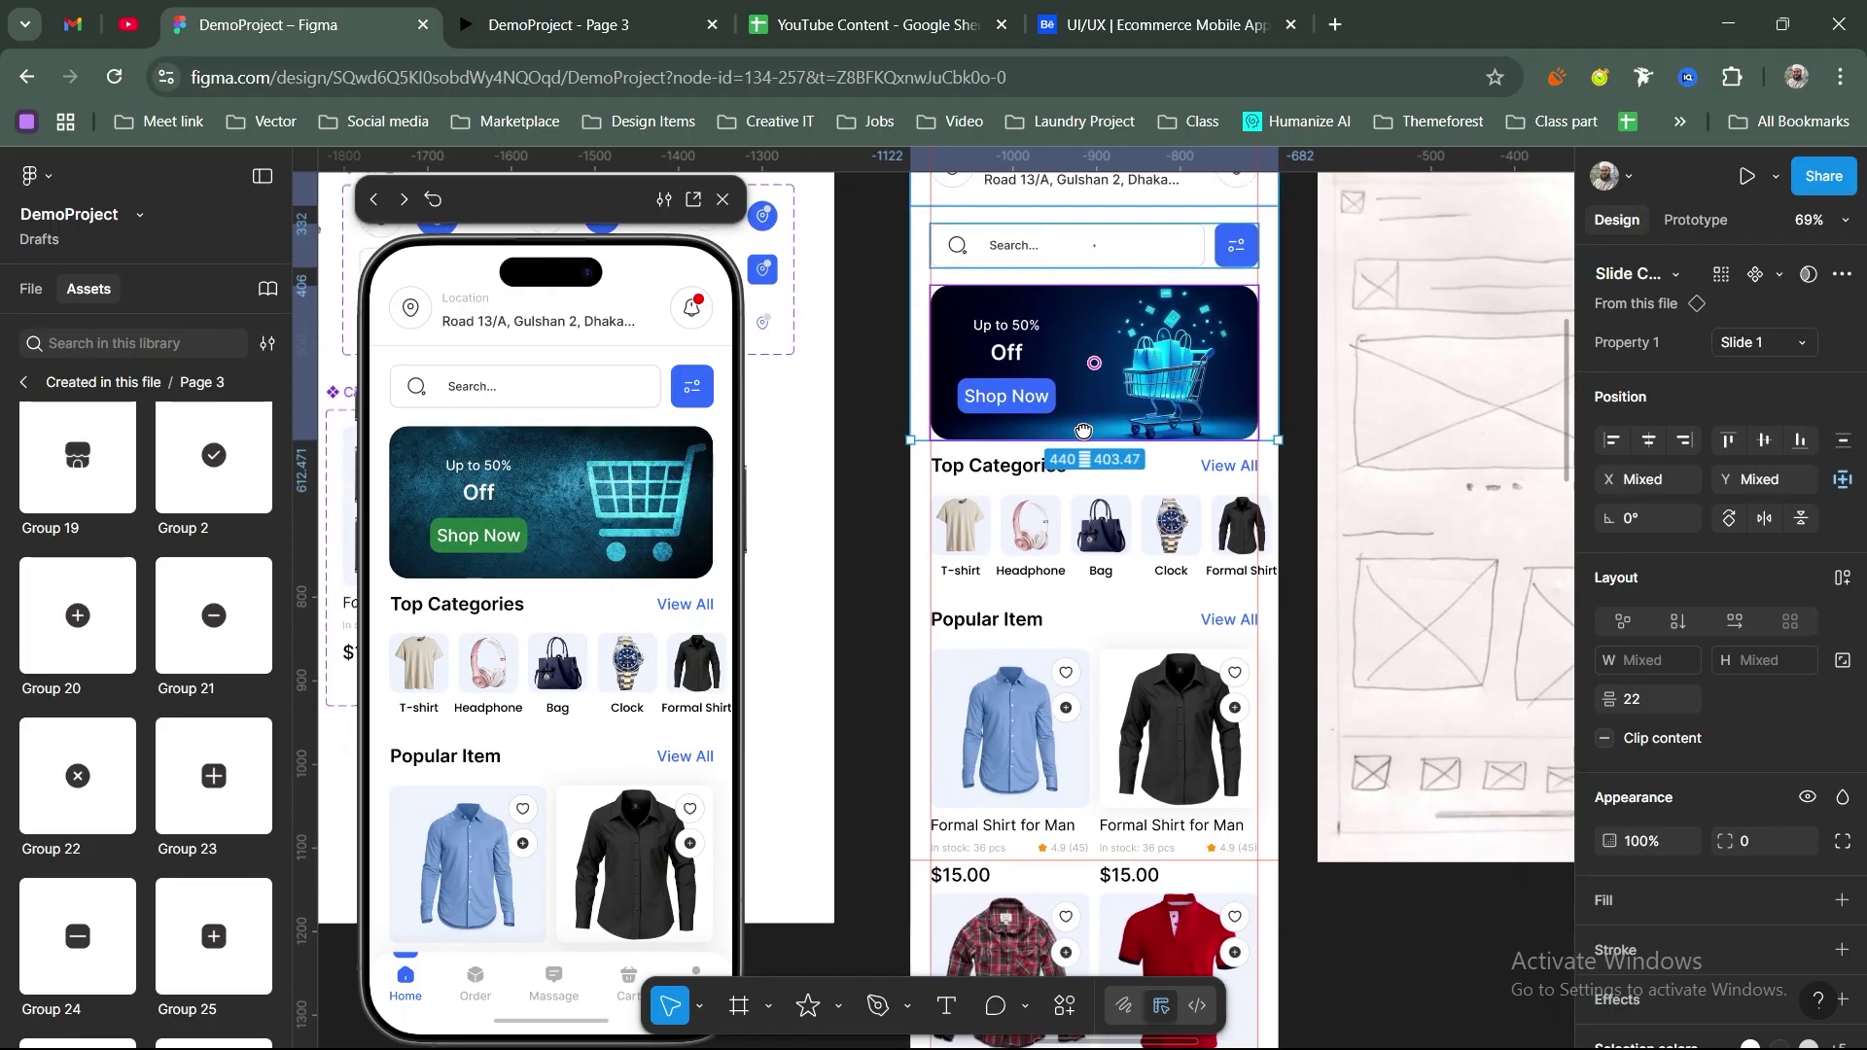
pyautogui.scroll(-5, 1087, 435)
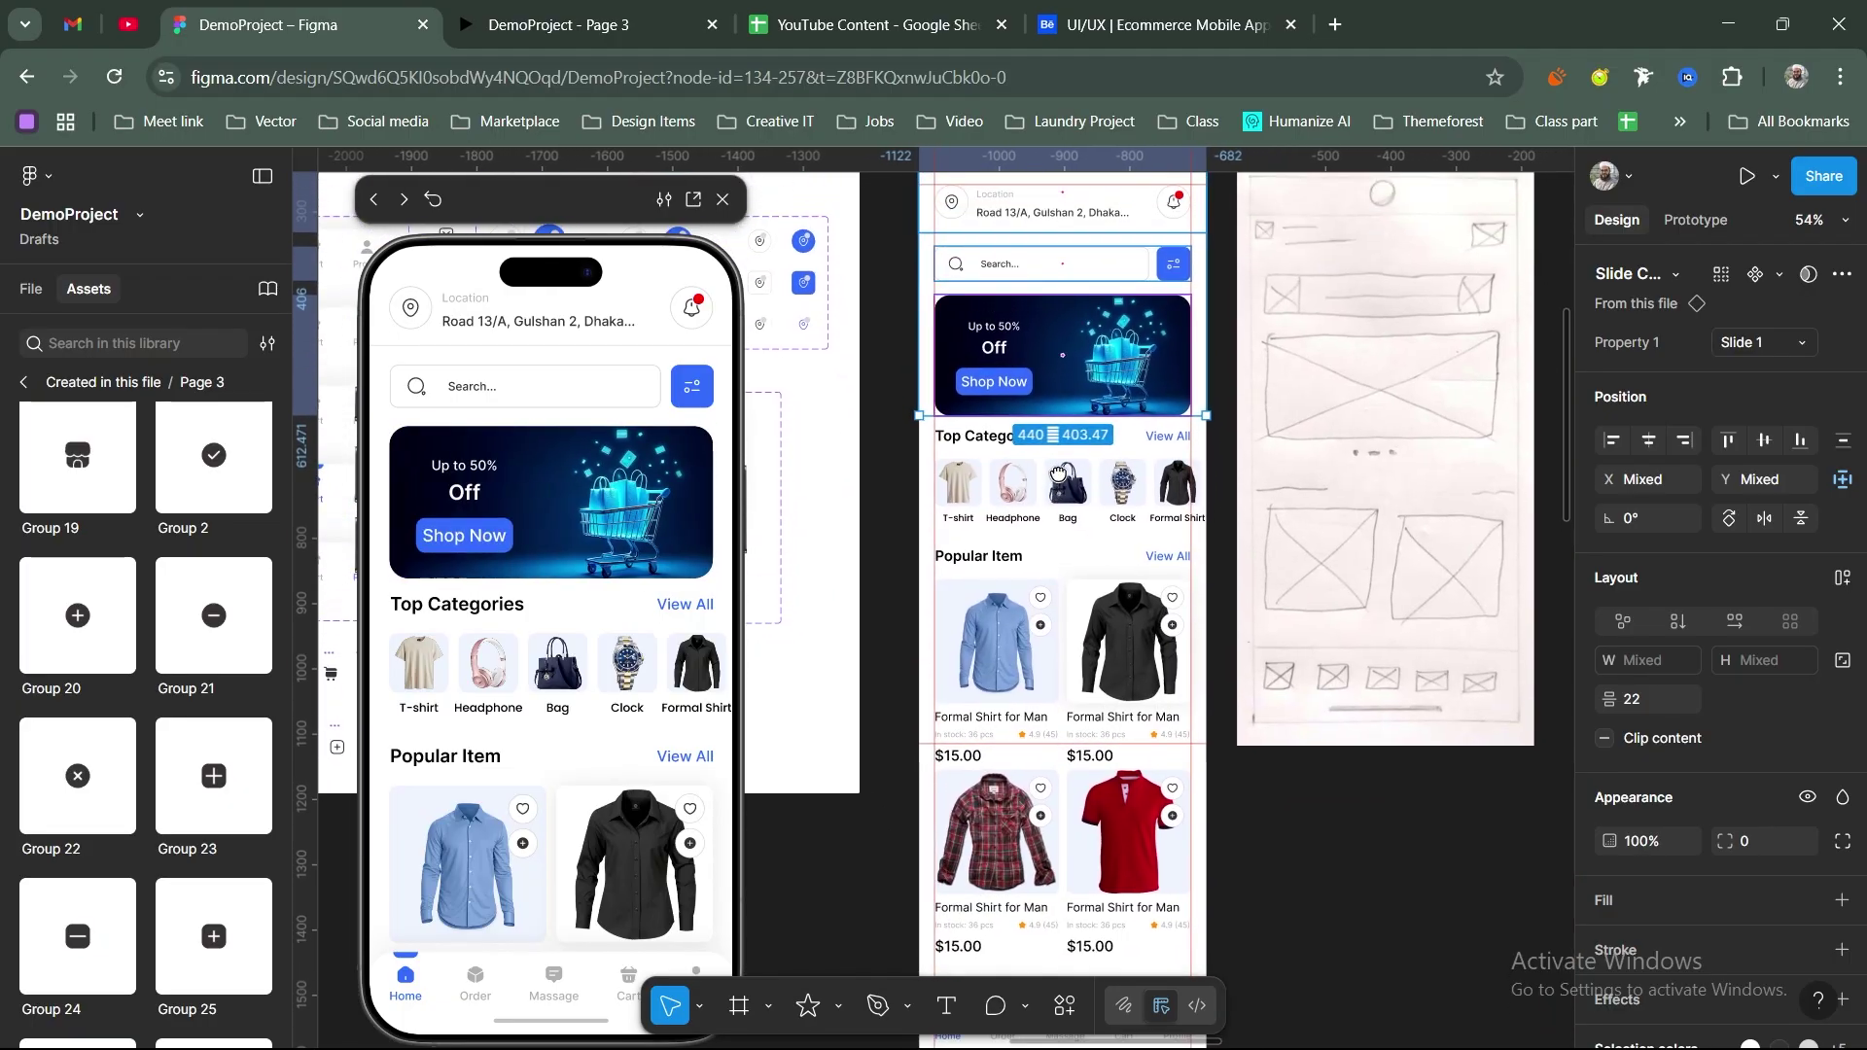
pyautogui.scroll(2, 1088, 304)
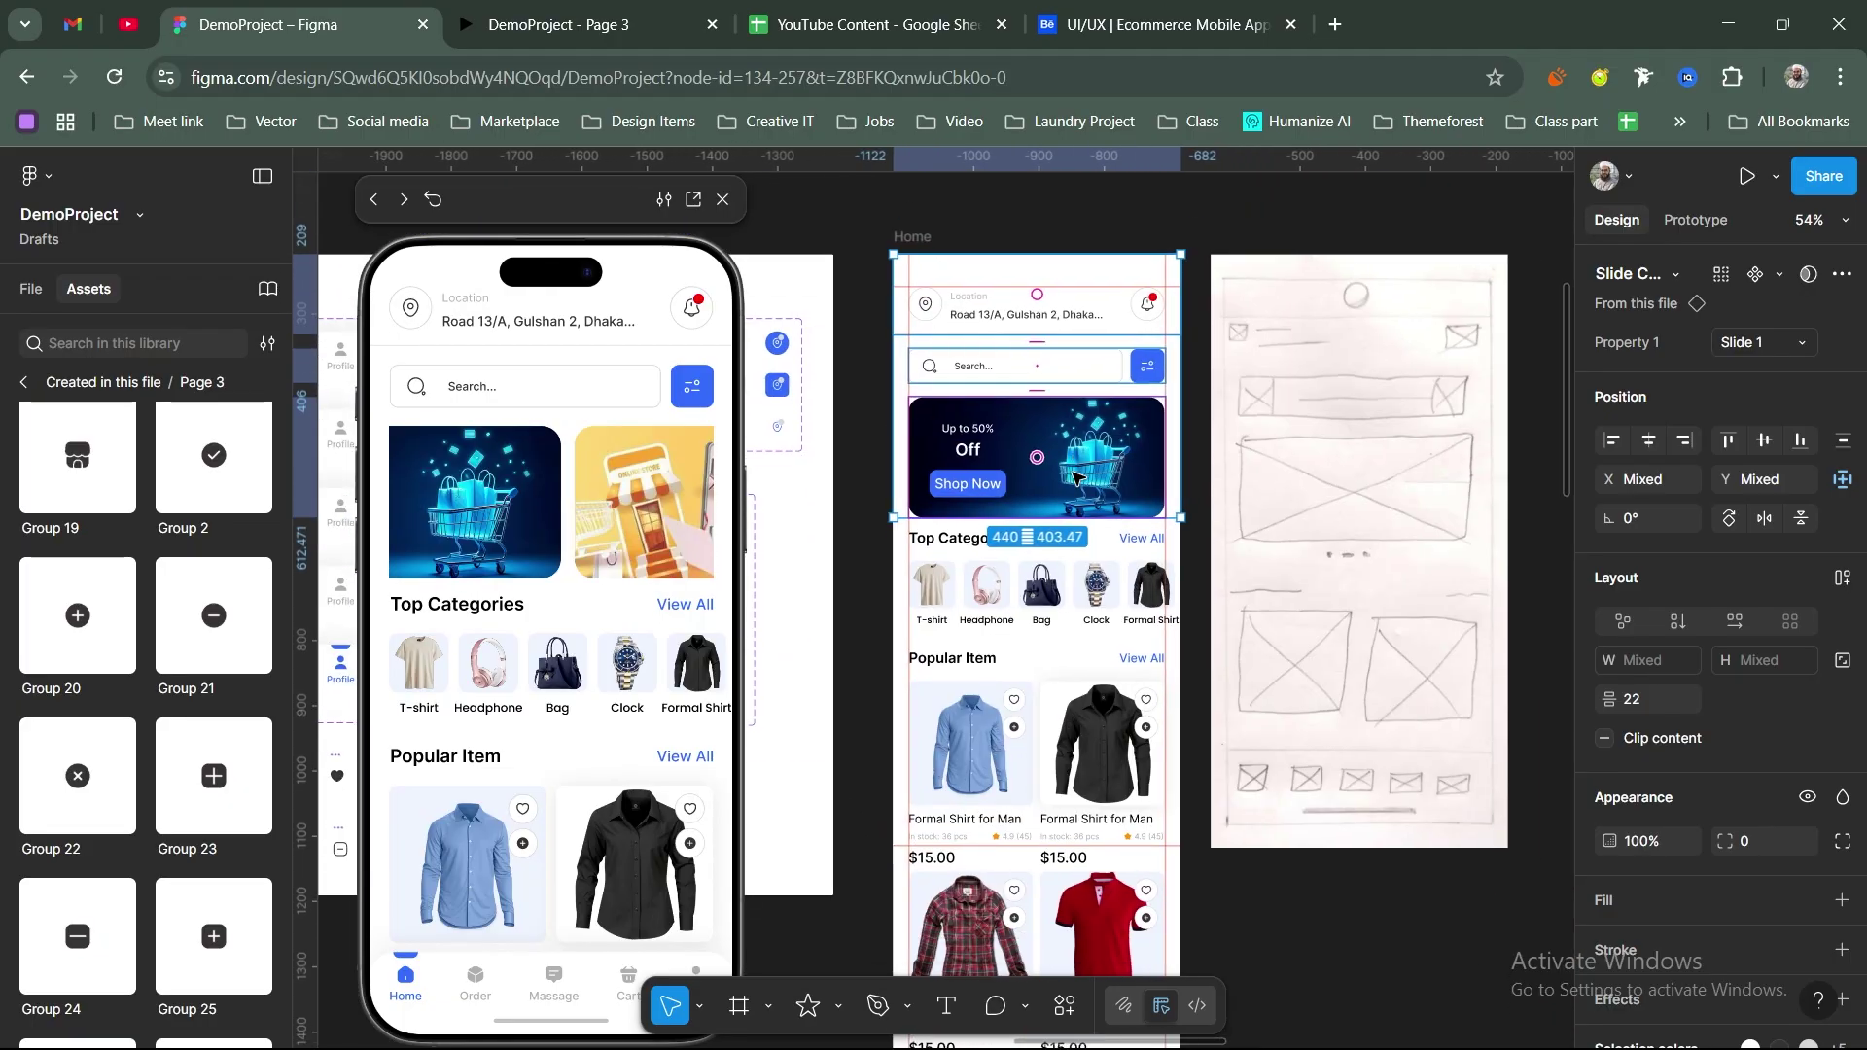
pyautogui.click(887, 428)
pyautogui.scroll(-2, 1293, 545)
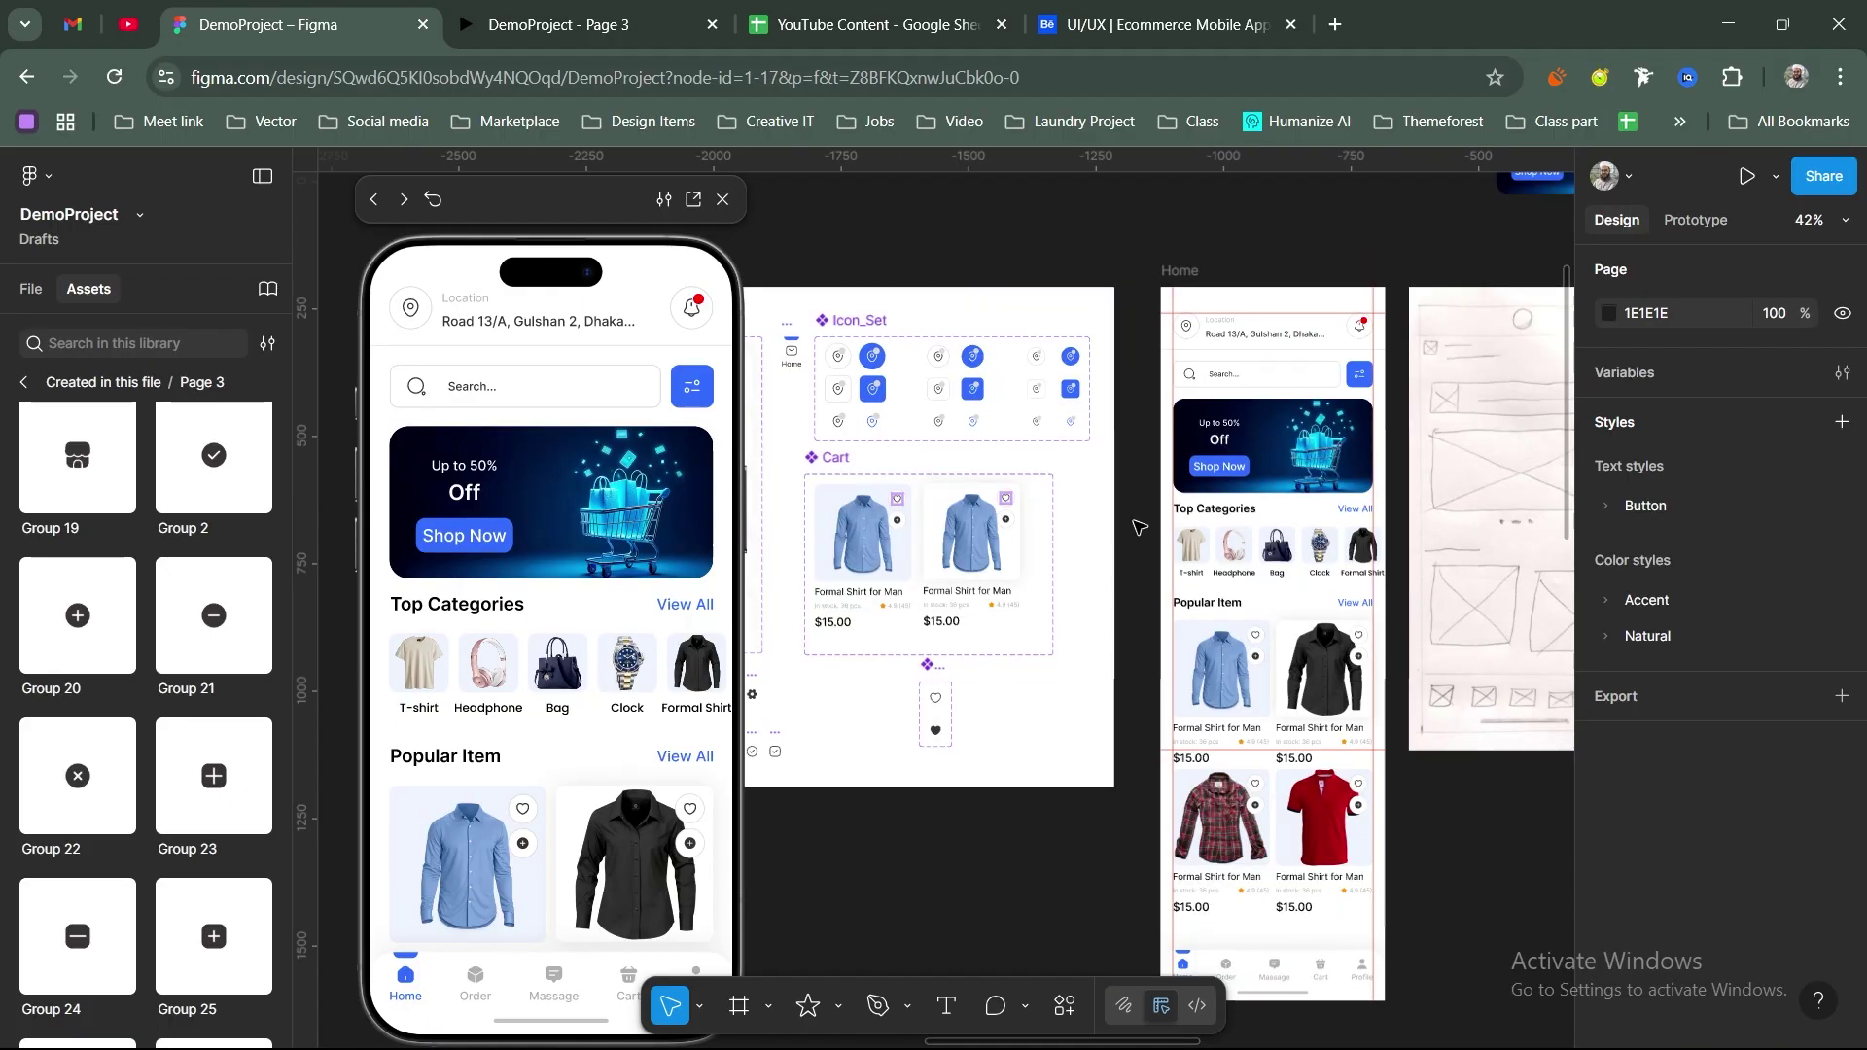
# Step: Hide the canvas rulers and test the first product card's heart toggle in the Home preview
pyautogui.hotkey('shift', 'r')
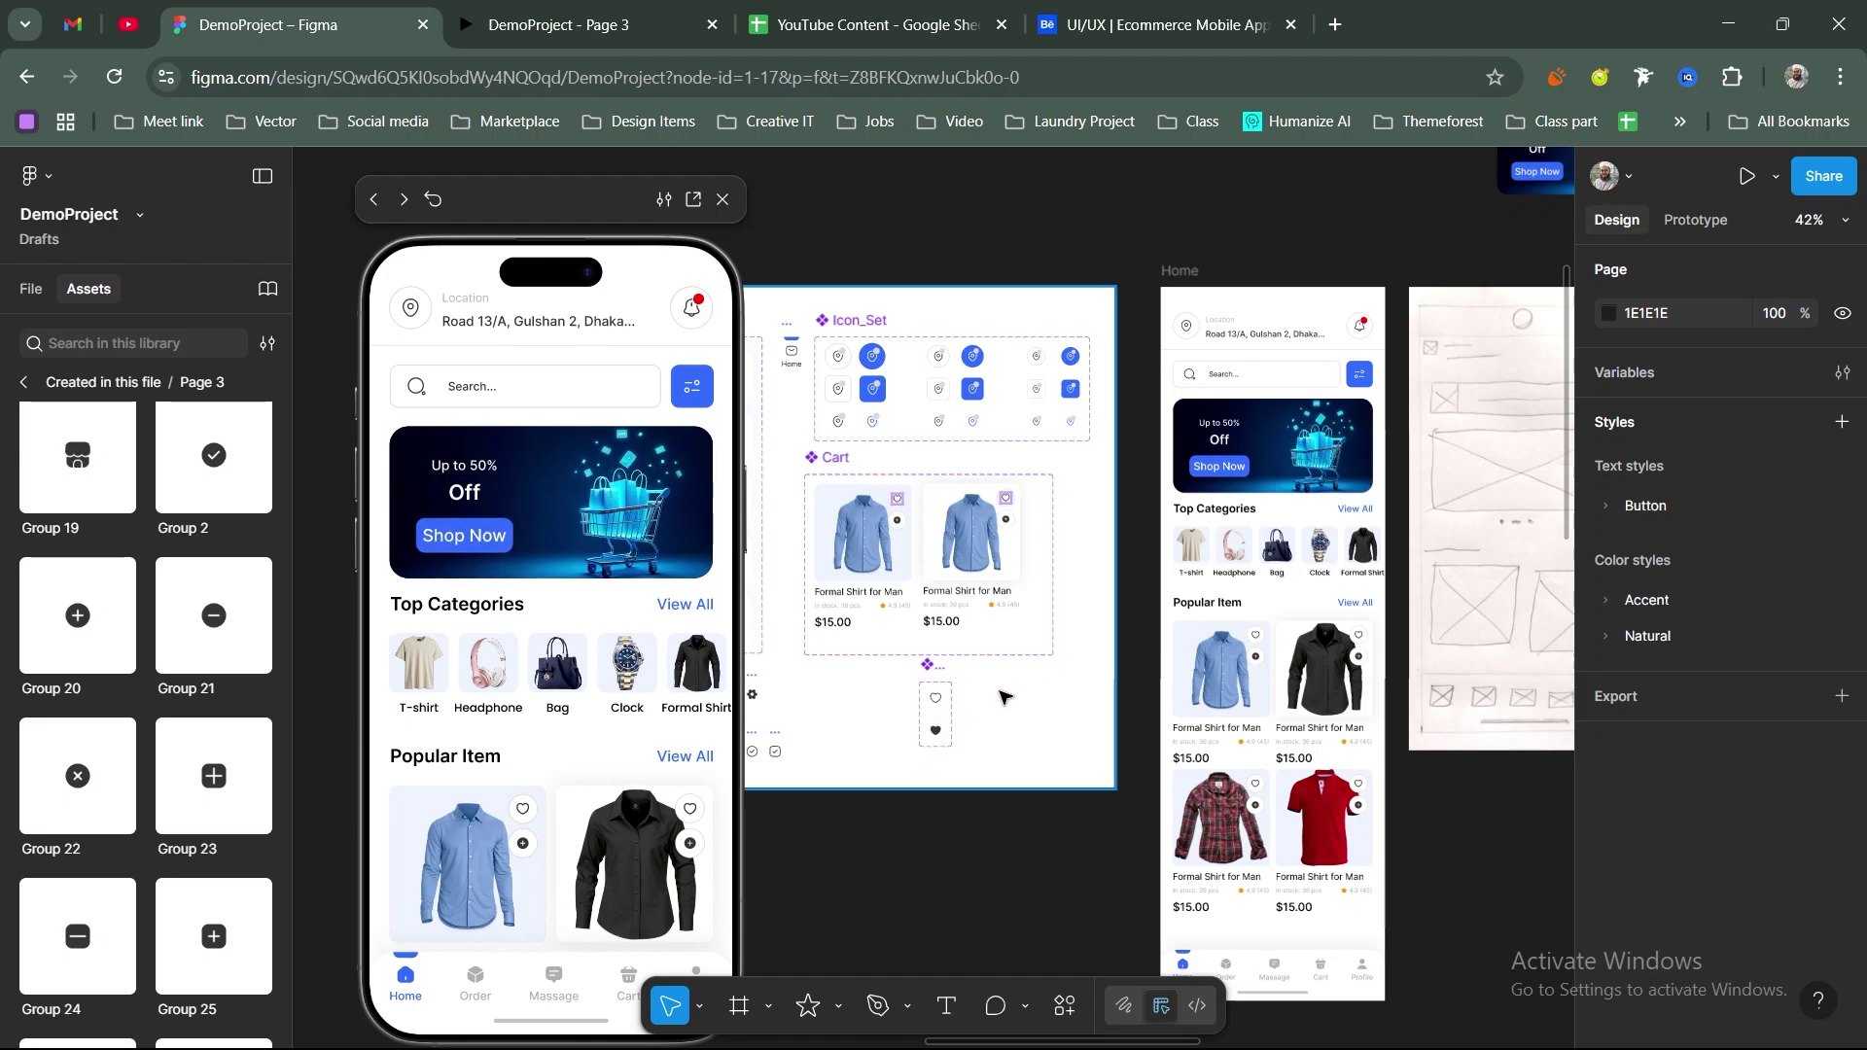
pyautogui.click(521, 819)
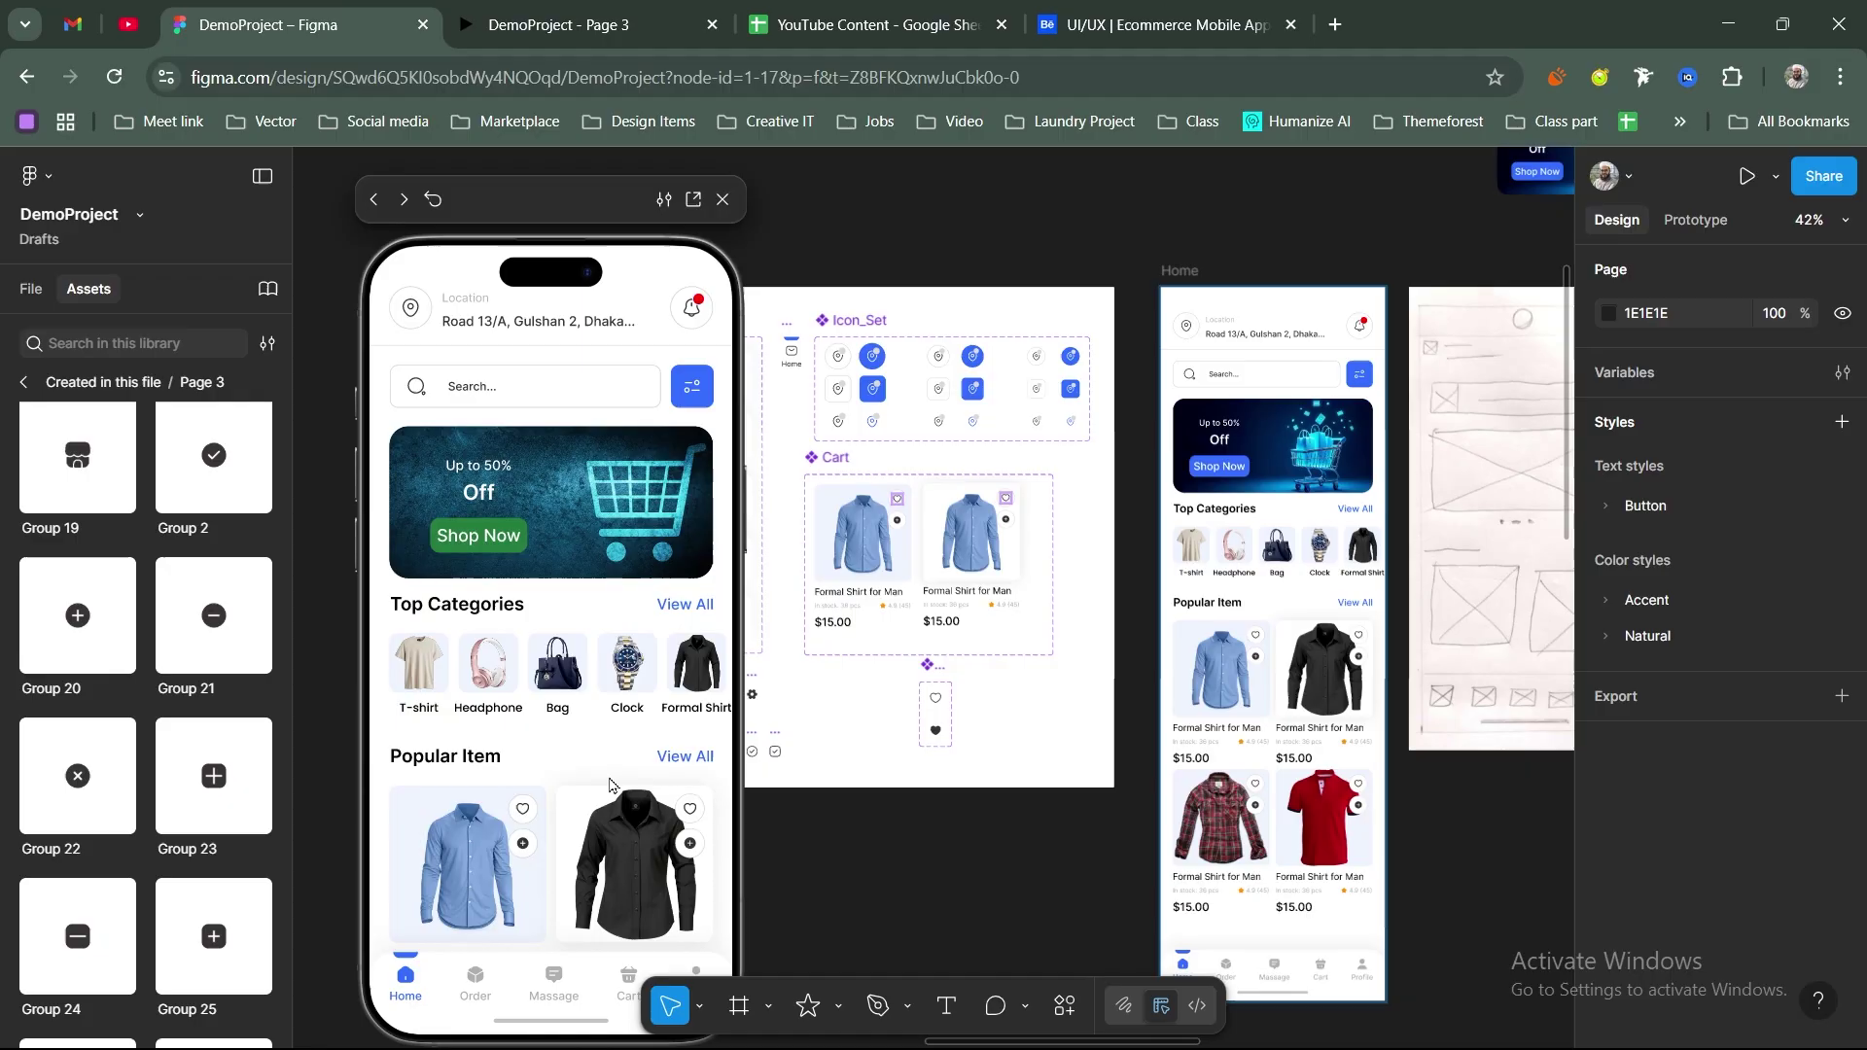
pyautogui.scroll(-4, 617, 768)
pyautogui.scroll(4, 680, 702)
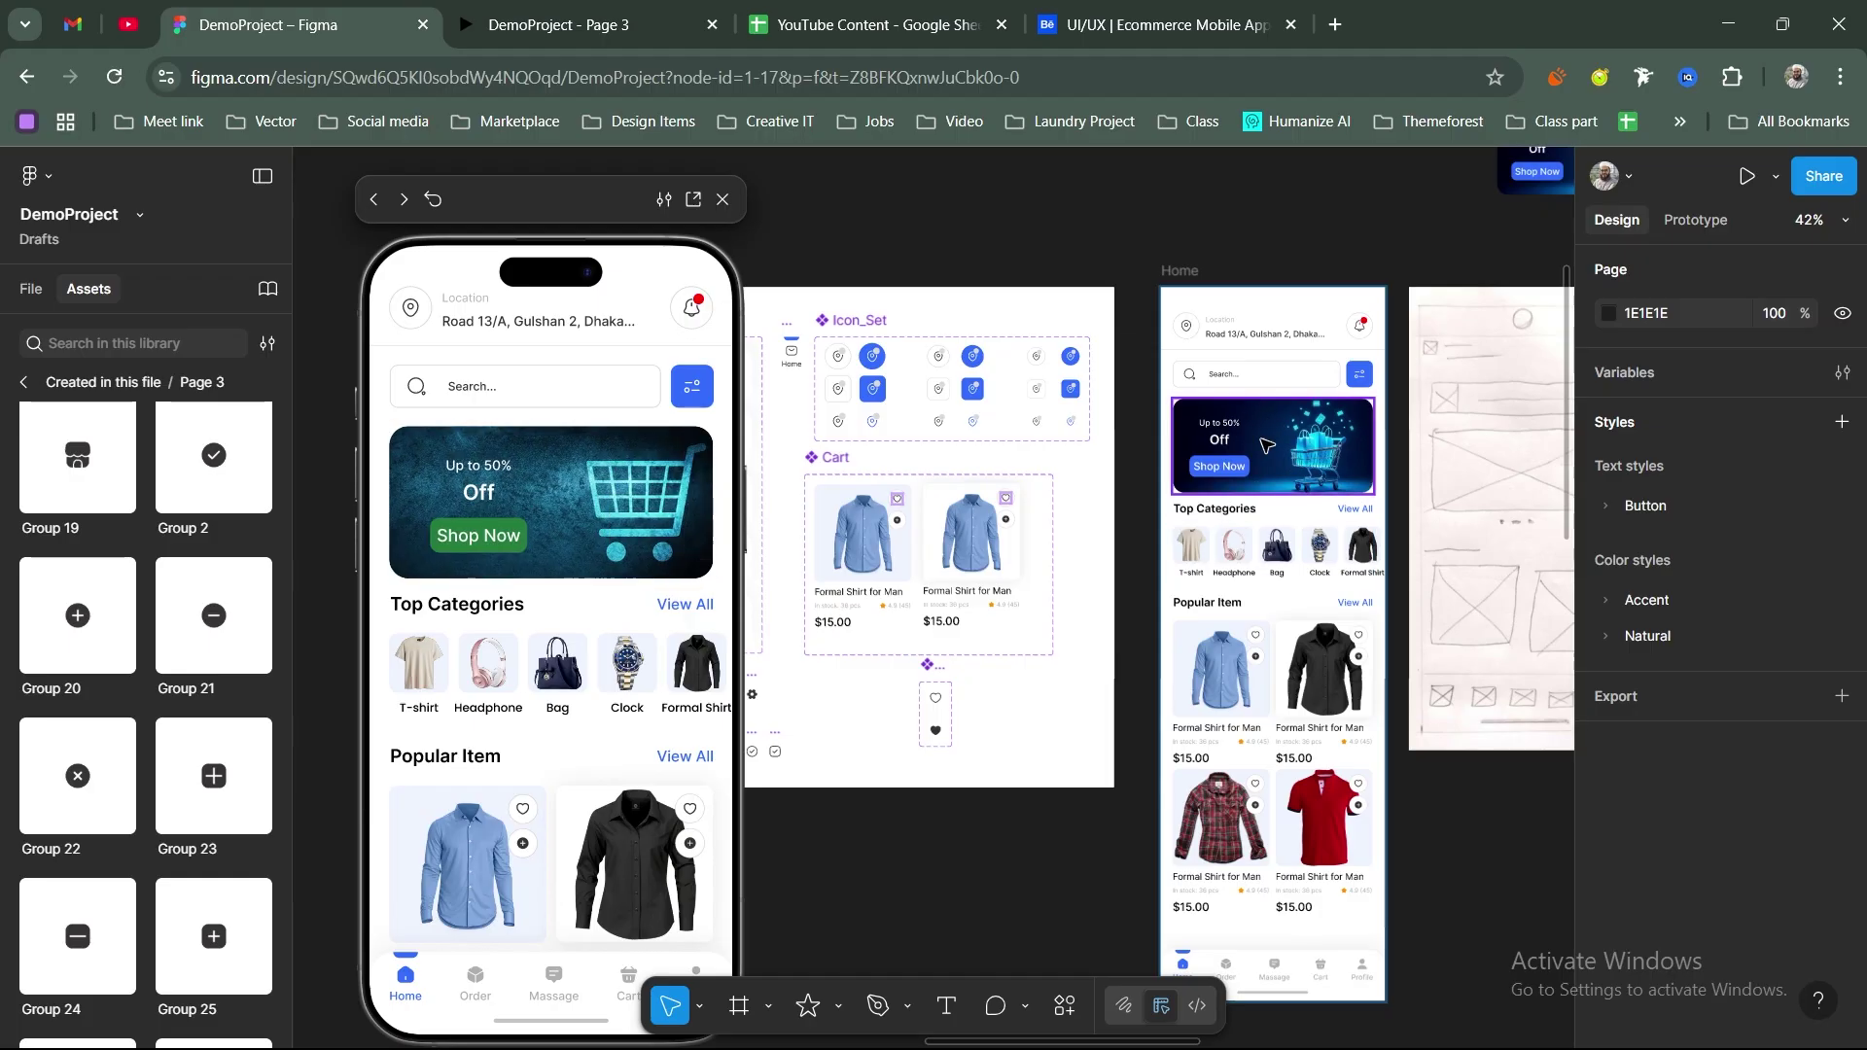
pyautogui.scroll(3, 1266, 445)
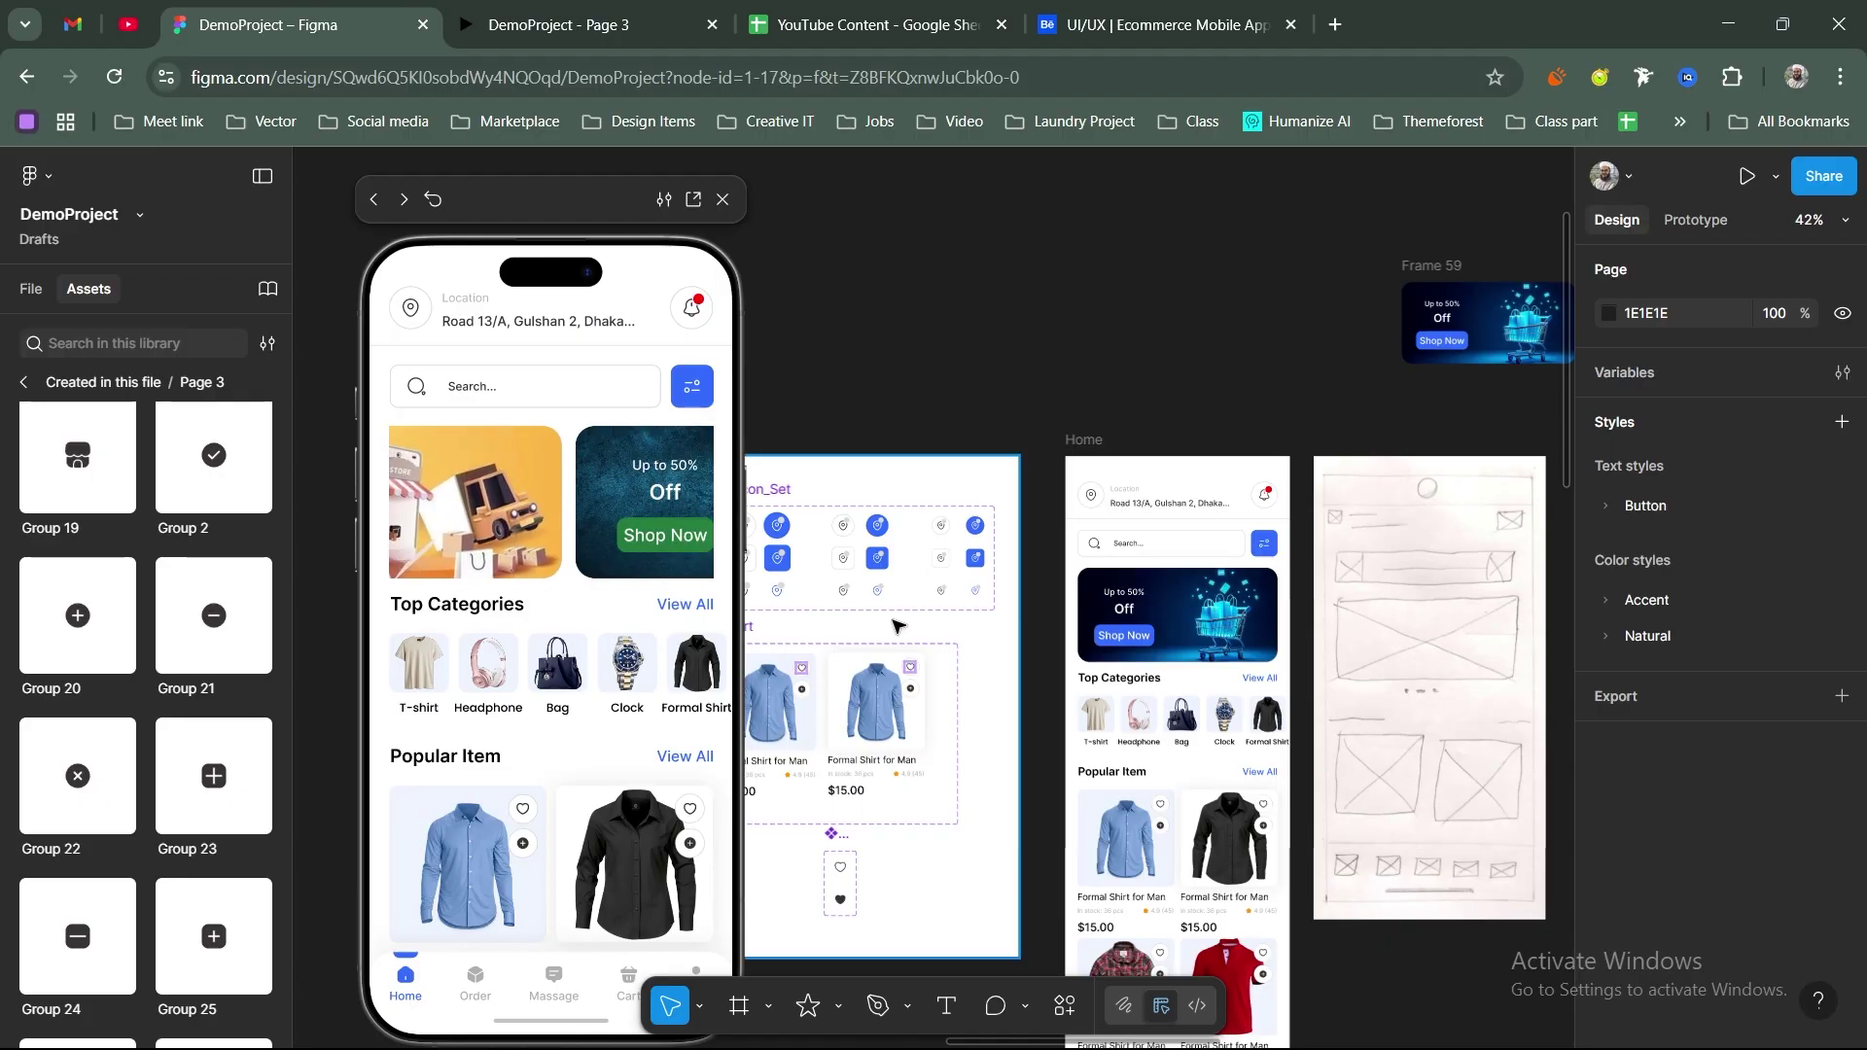
pyautogui.moveTo(1196, 605); pyautogui.dragTo(1140, 484)
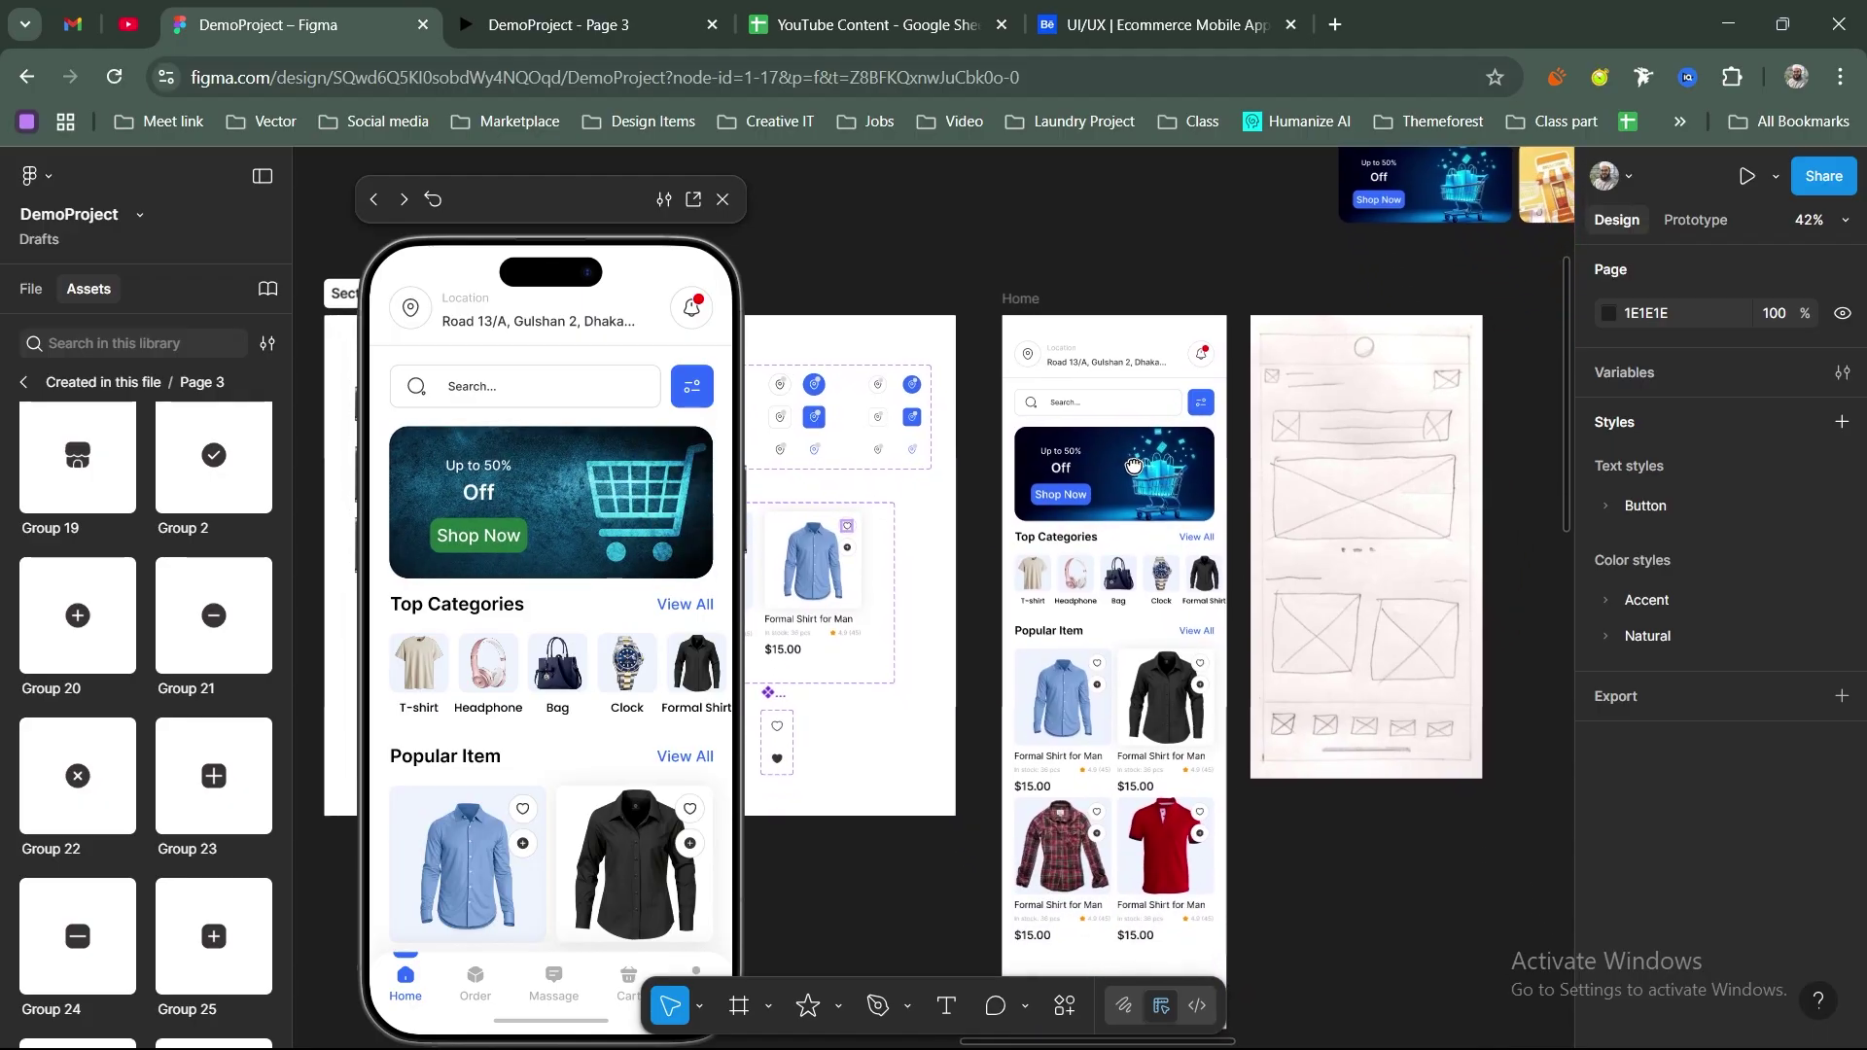
pyautogui.moveTo(1346, 855); pyautogui.dragTo(1338, 775)
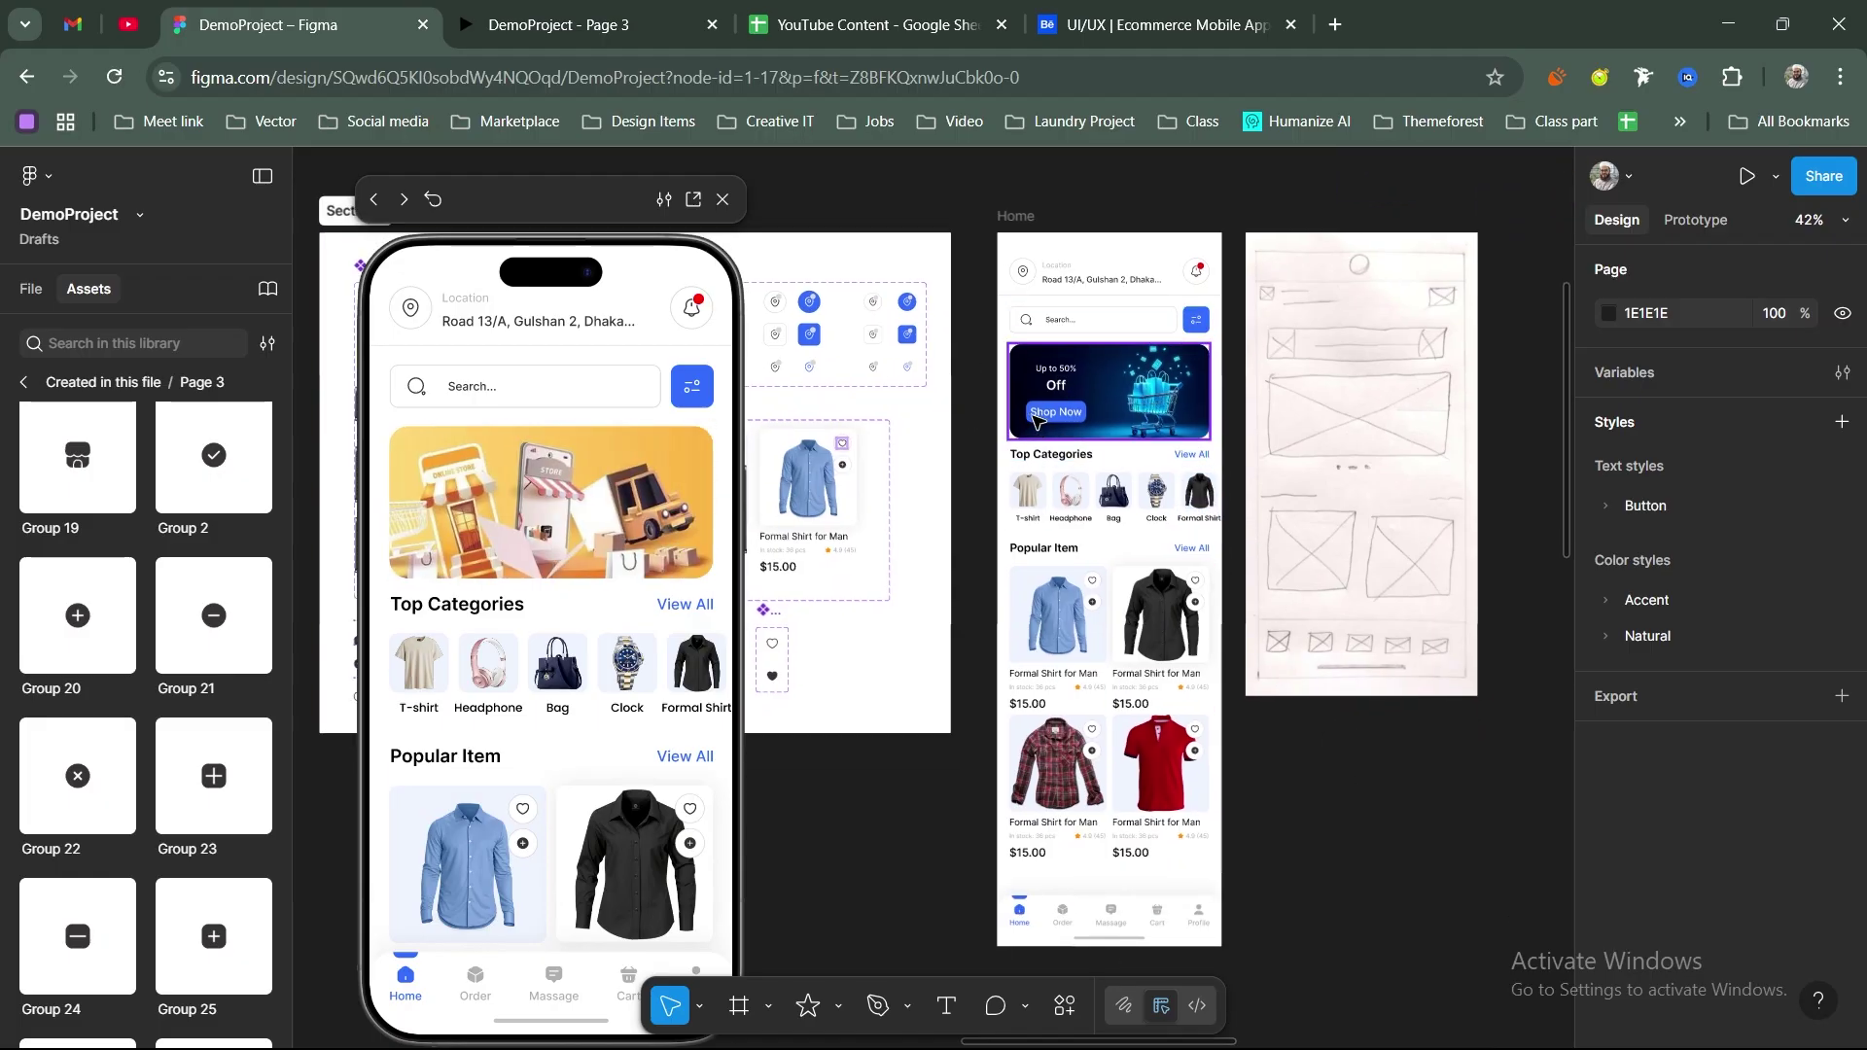
pyautogui.moveTo(1192, 411); pyautogui.dragTo(1229, 425)
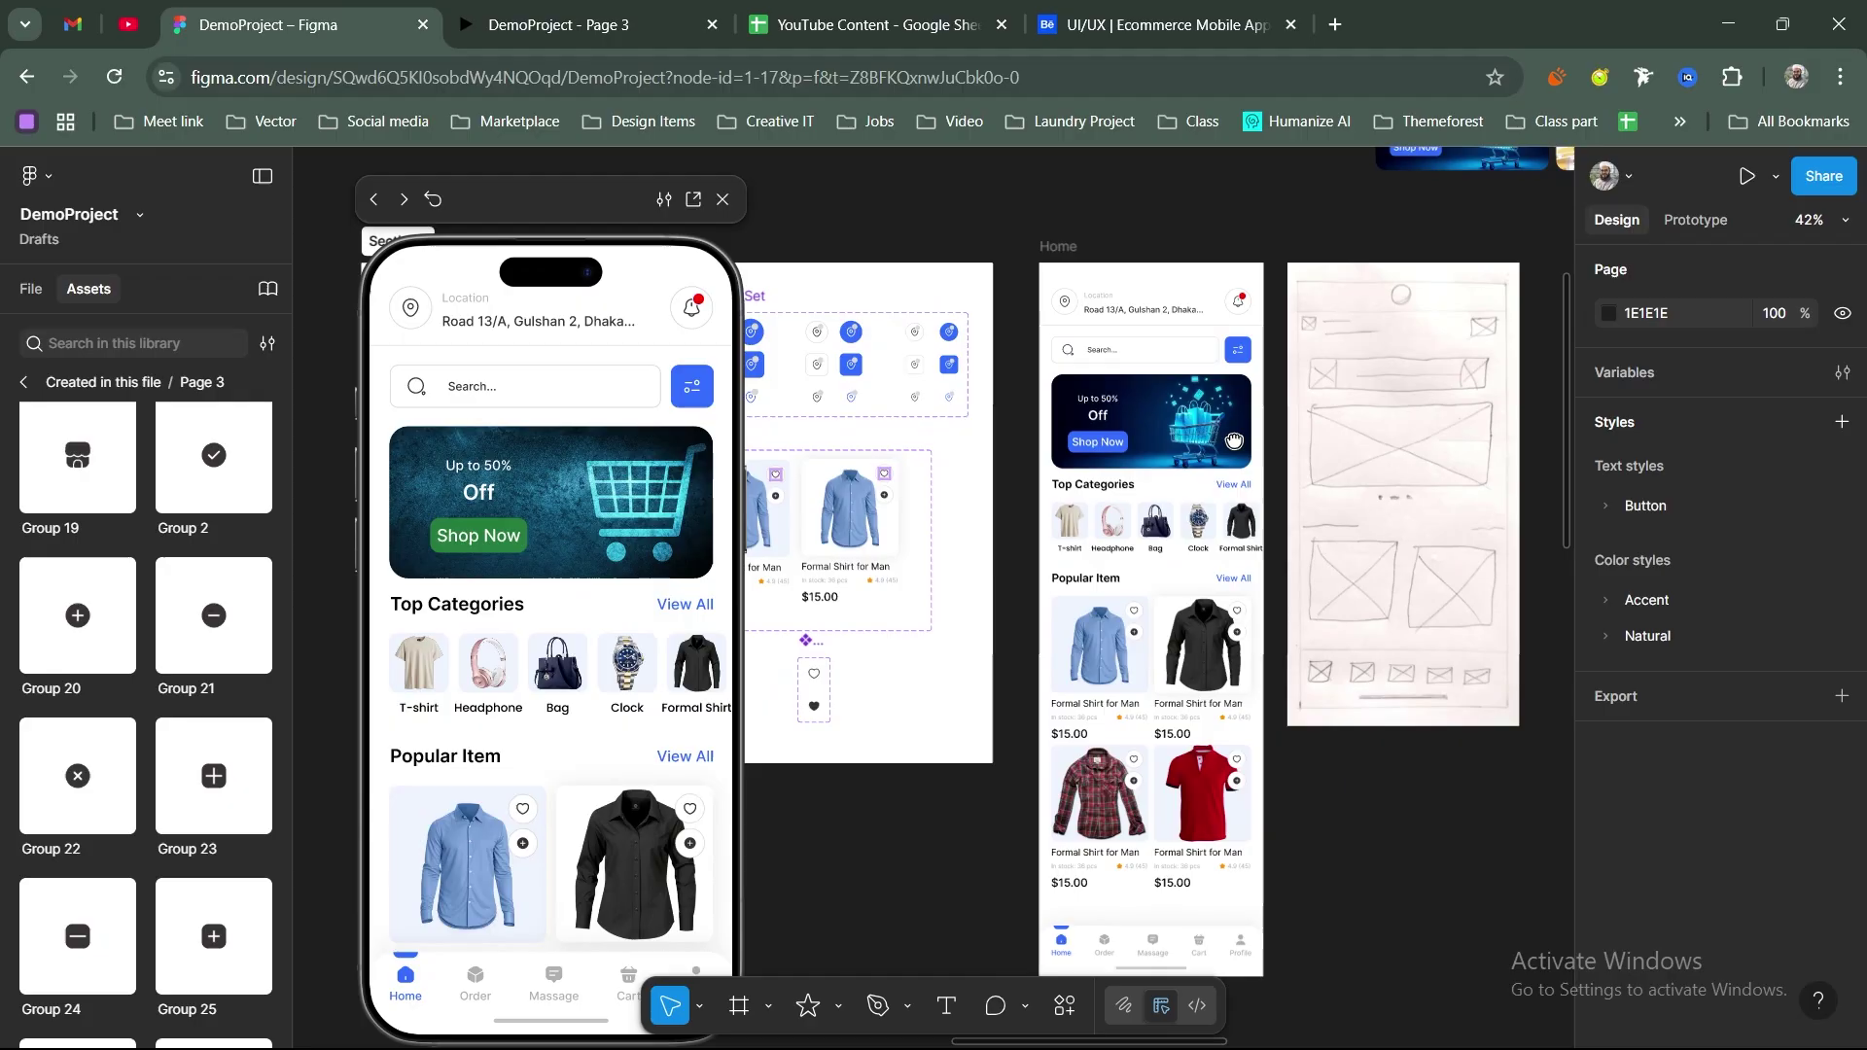